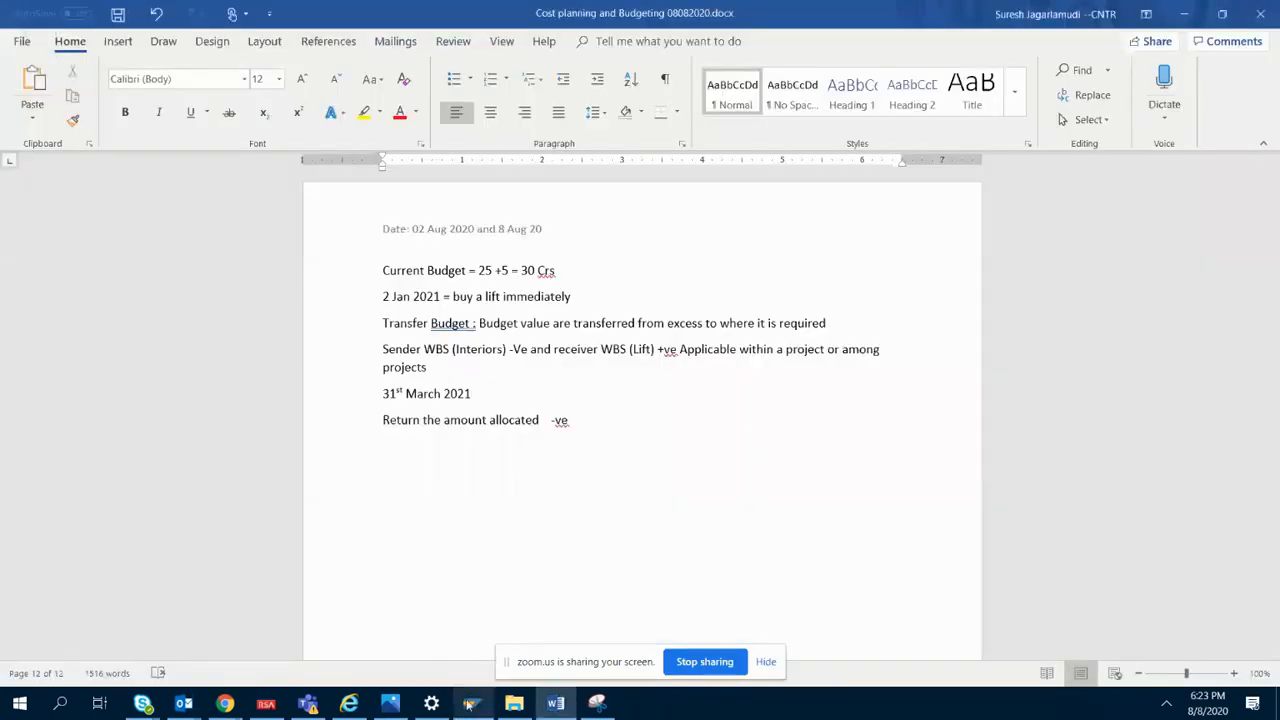
- Switch to SAP Logon, open the PS 900 system and log on to client 900 with the username and password
left_click(472, 703)
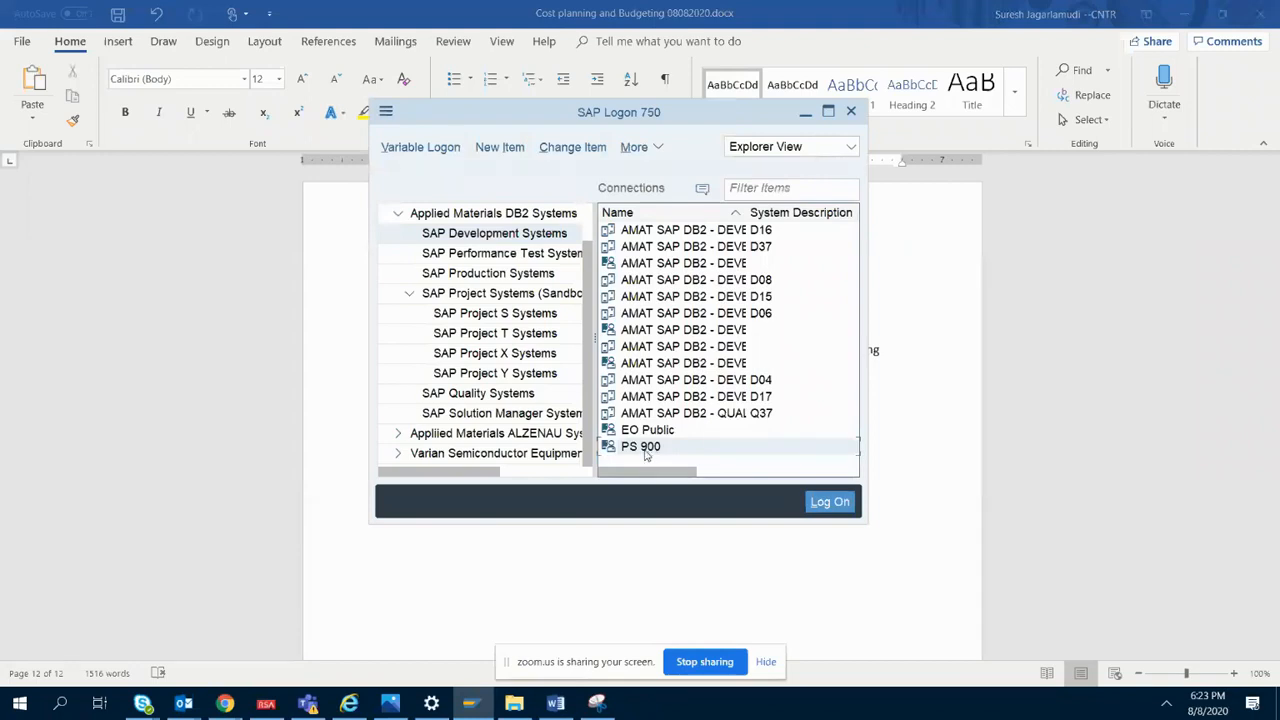
double_click(643, 450)
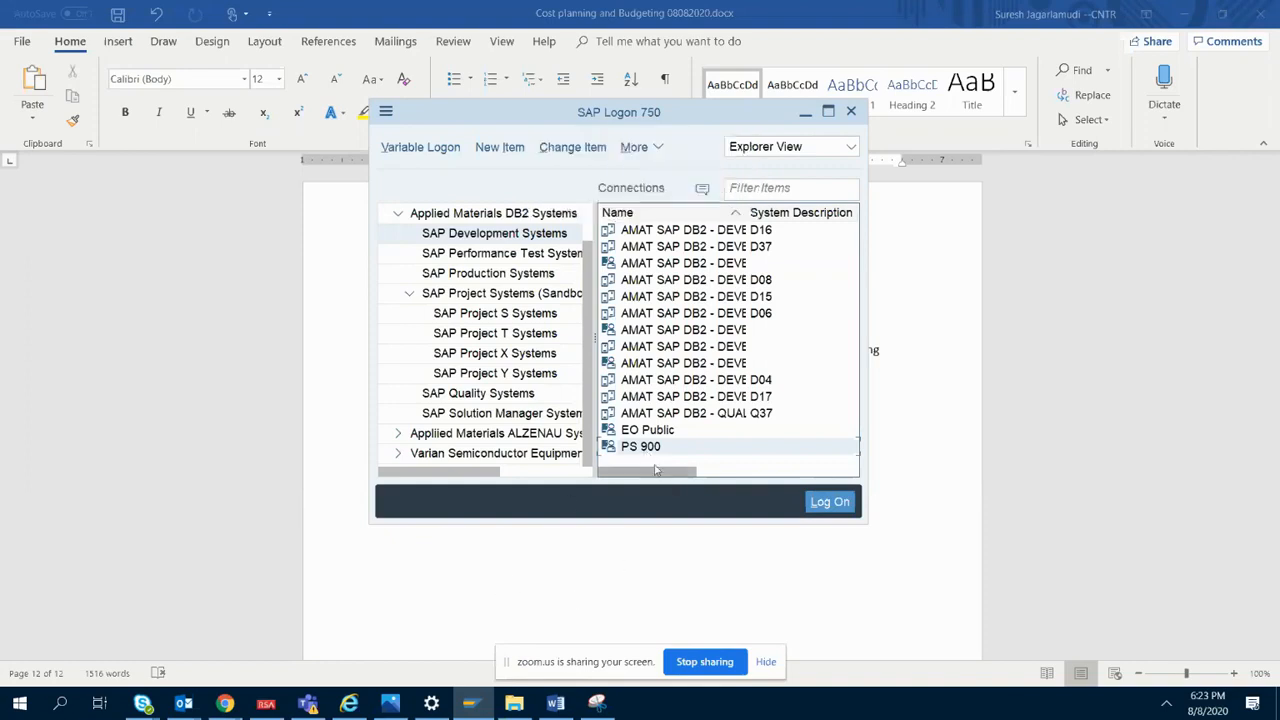
double_click(646, 447)
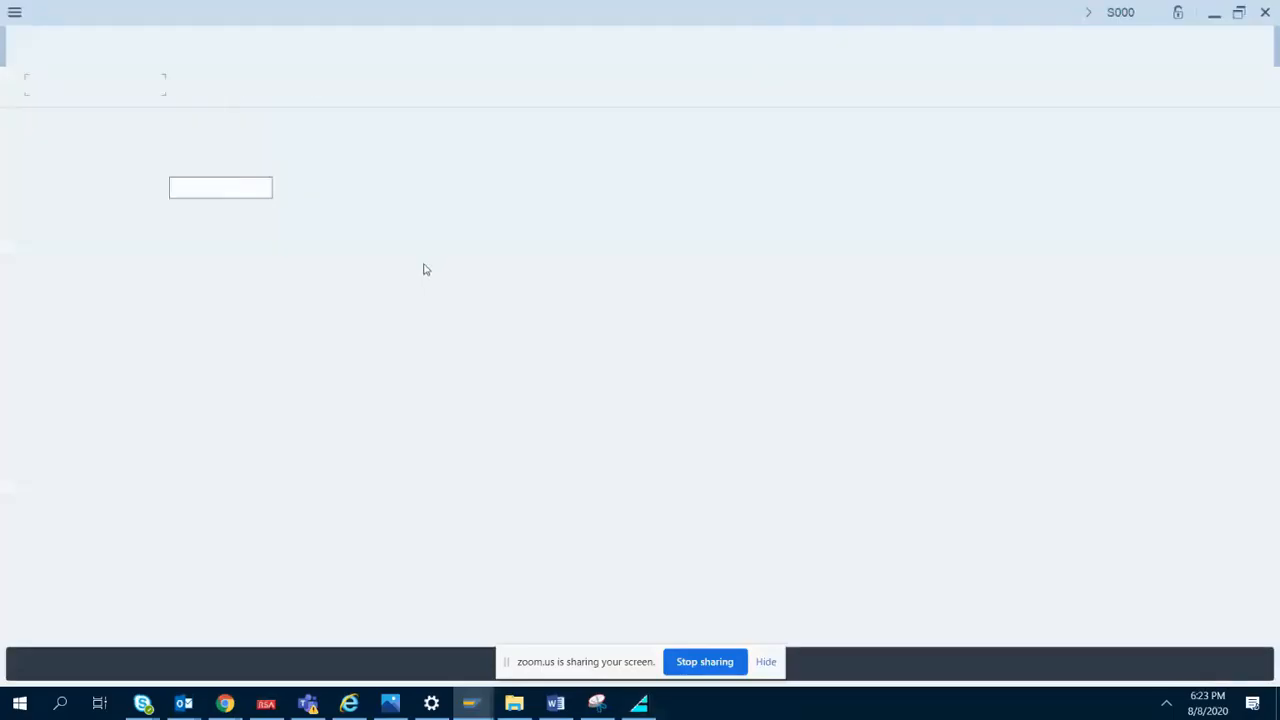
left_click(194, 190)
left_click(203, 212)
left_click(174, 214)
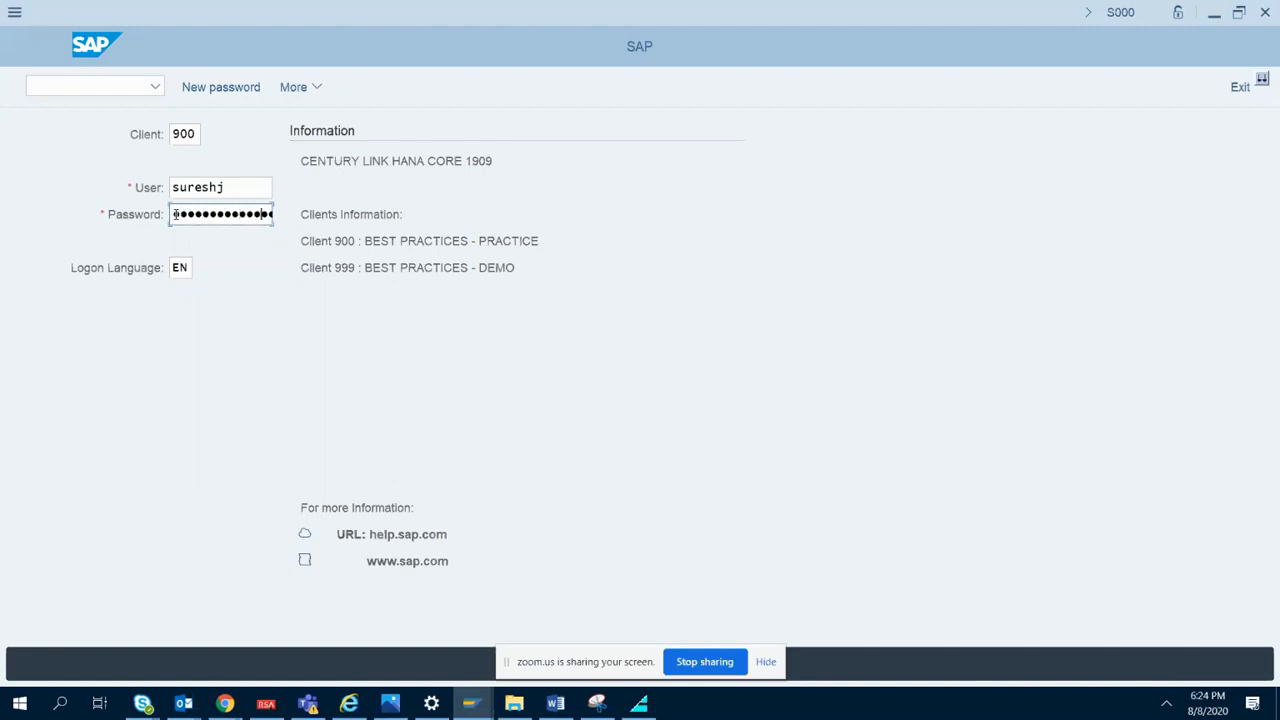
key("Return")
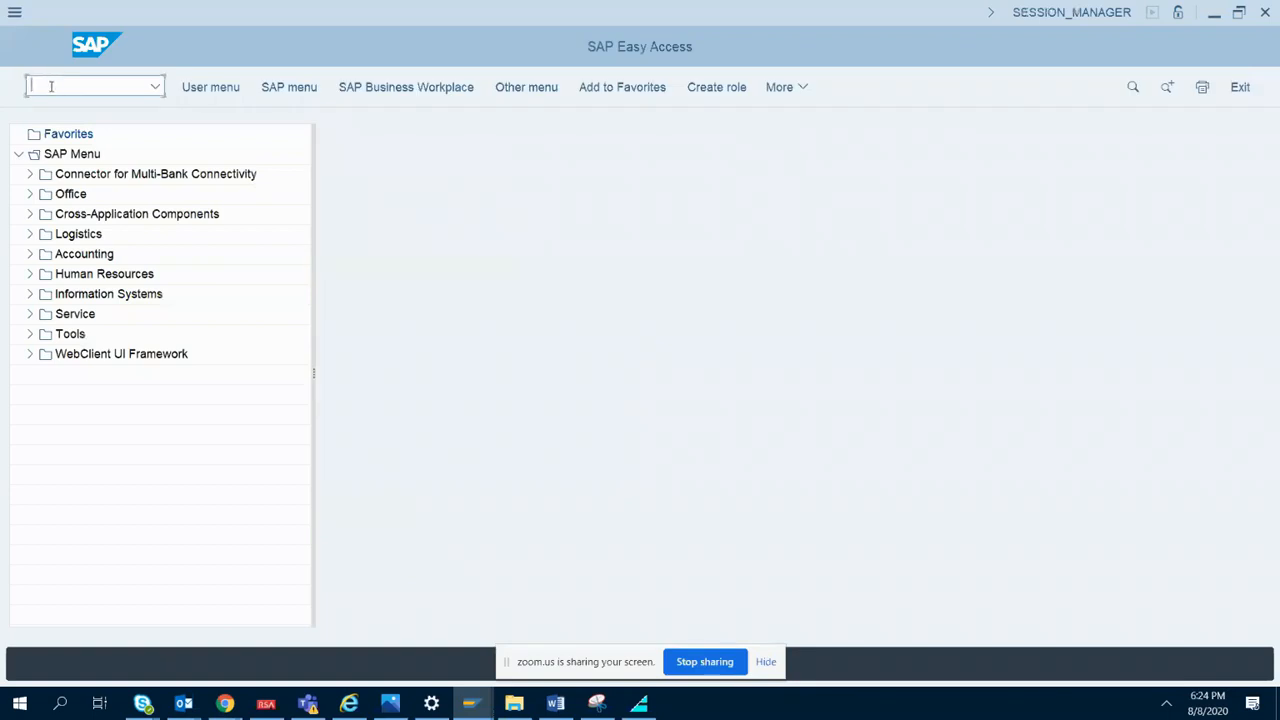
- Start transaction cj20n to open the Project Builder
type("cj20n")
key("Return")
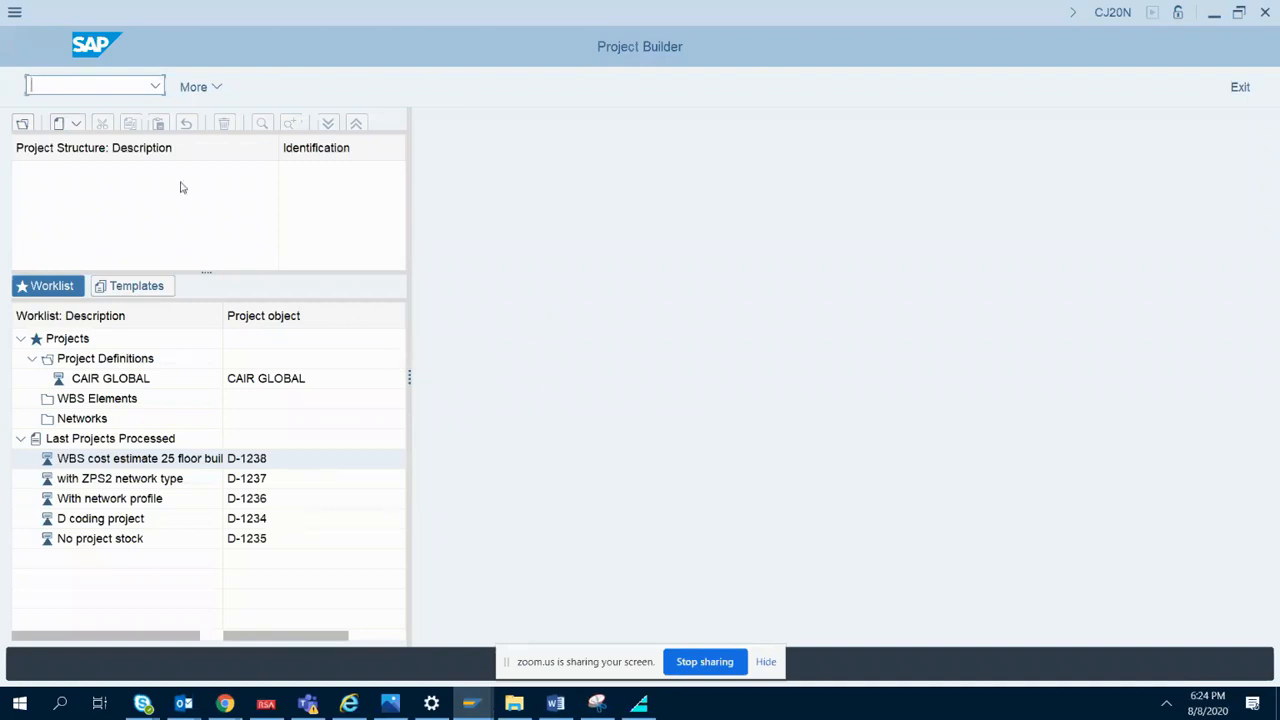
- Open project D-1238 from the last processed projects, expand its full WBS structure for review, and return to the worklist
double_click(254, 461)
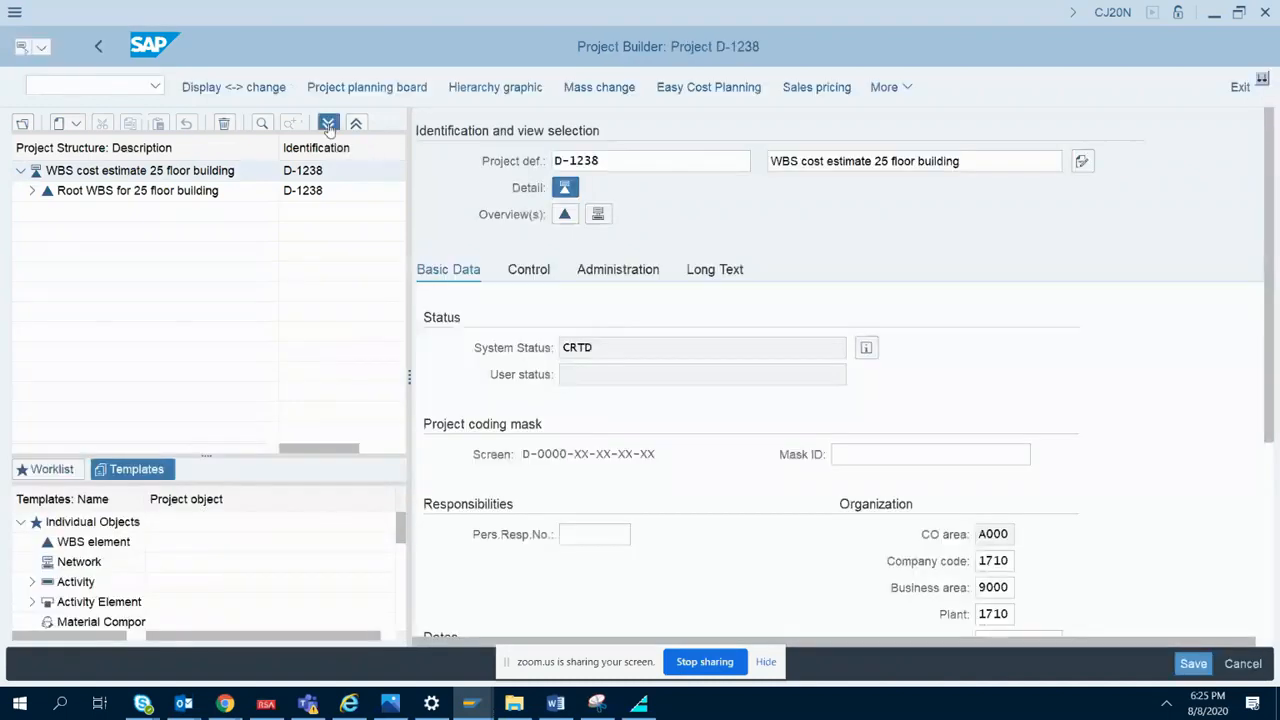
left_click(328, 124)
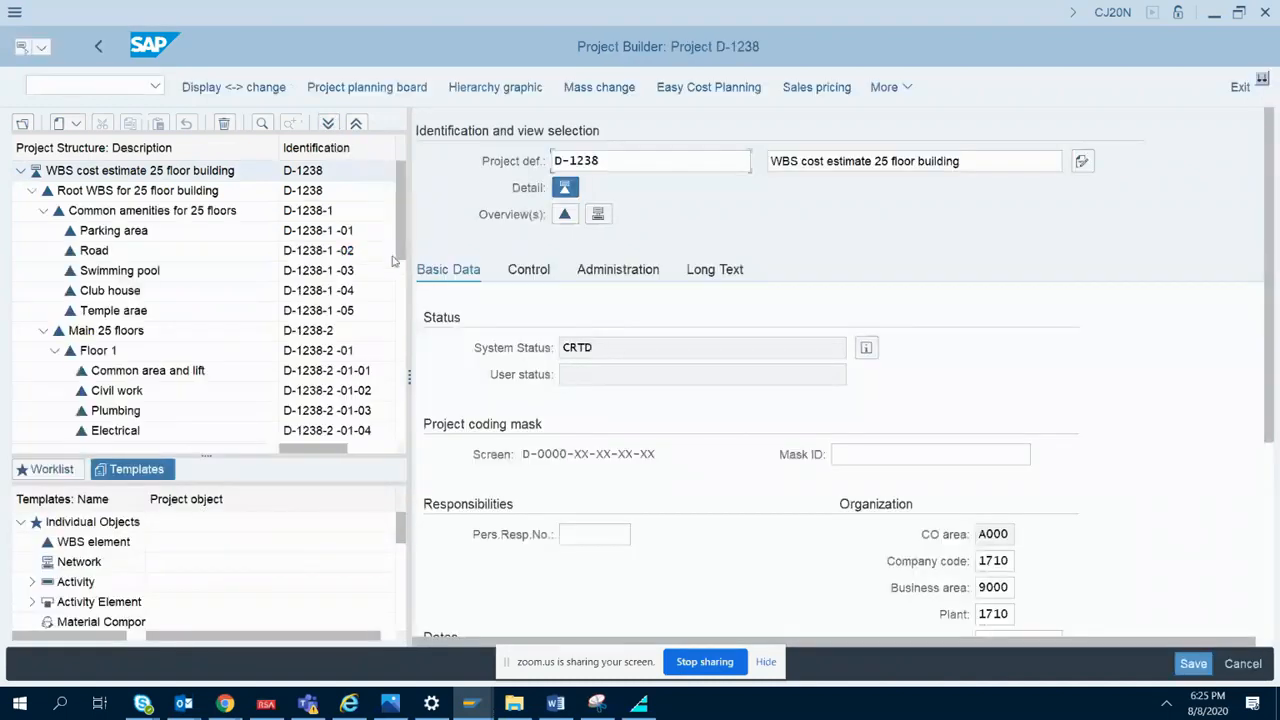
left_click_drag(403, 222, 394, 169)
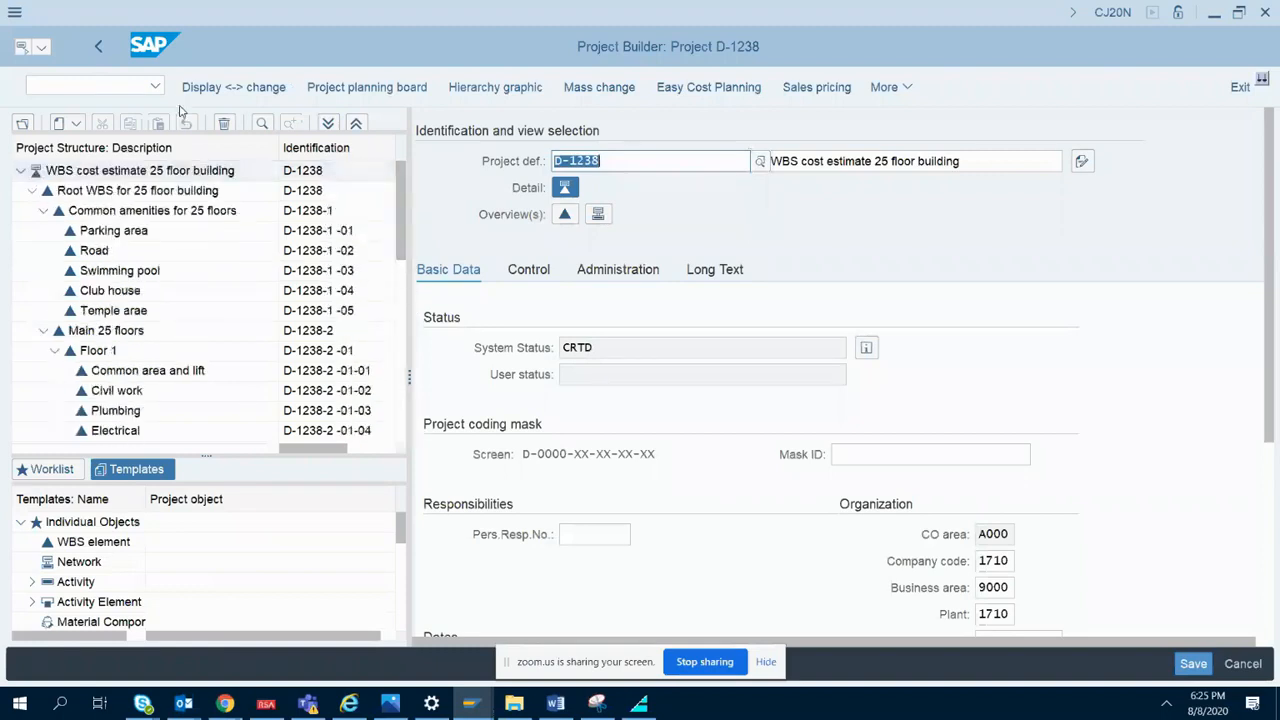
left_click(98, 46)
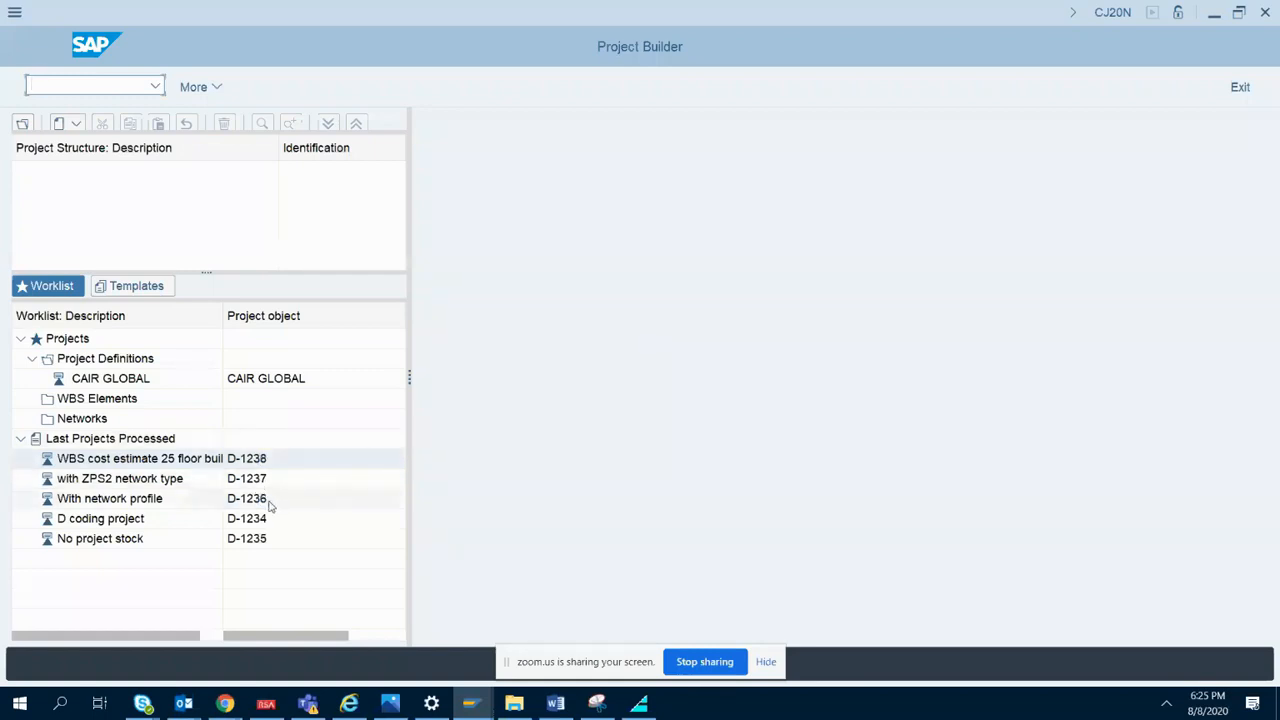
left_click(268, 505)
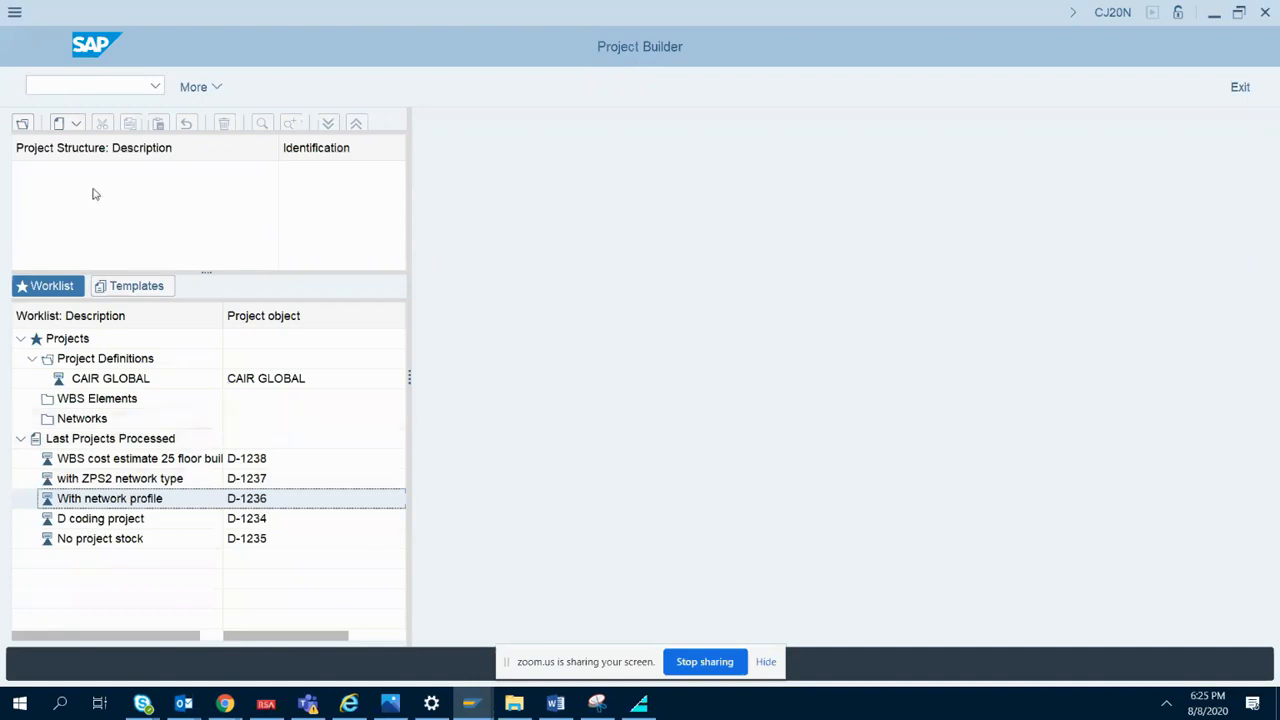
left_click(80, 127)
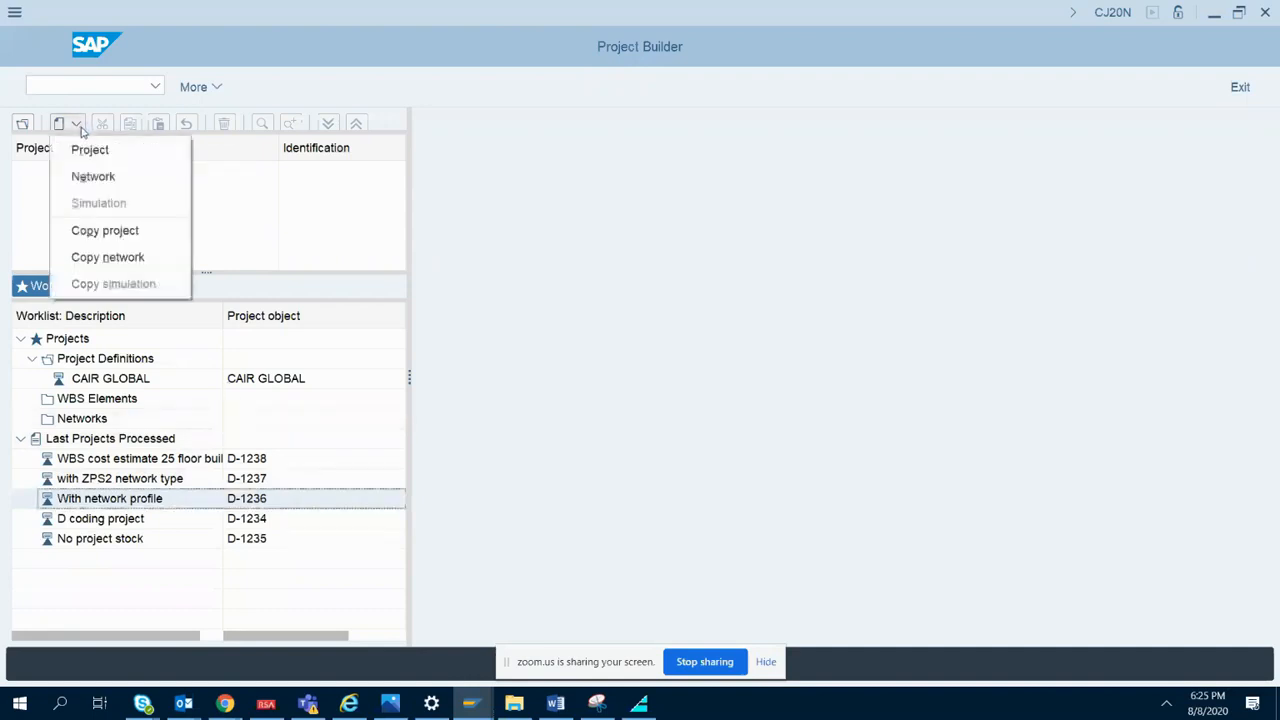
left_click(547, 214)
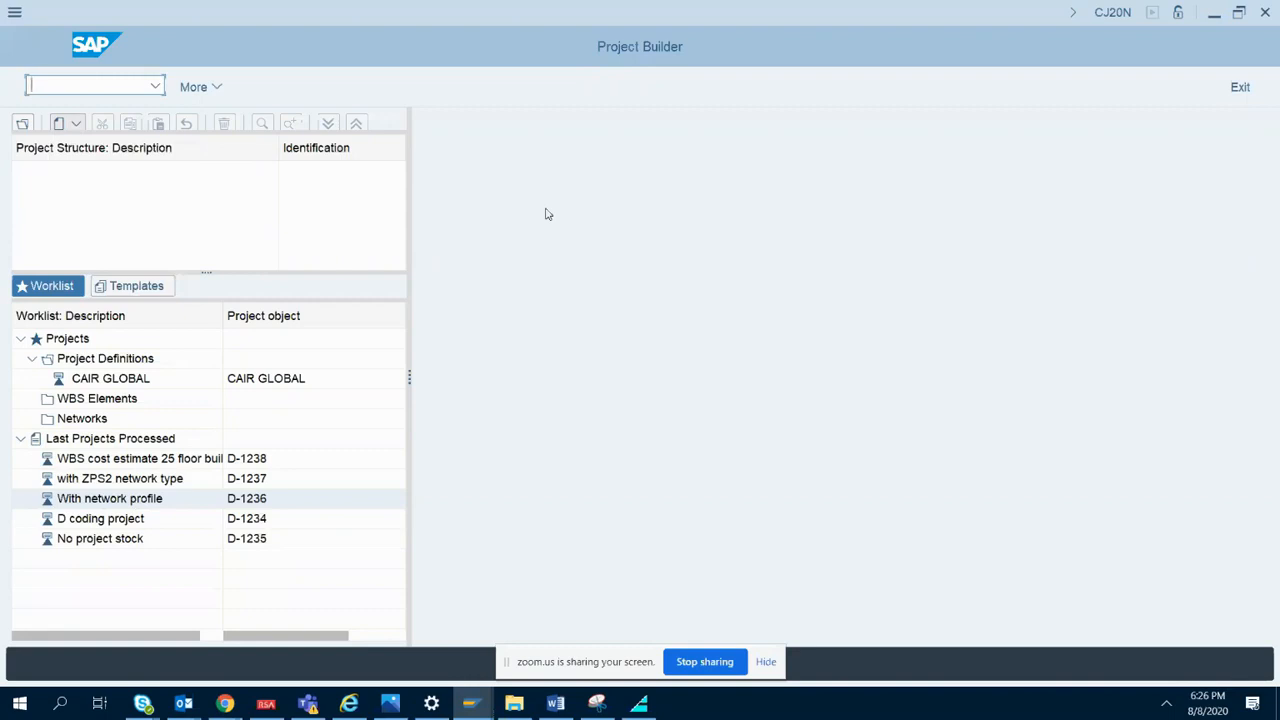
- Create a new project and assign it D-1239, the next open number after start value D-1238
left_click(77, 124)
left_click(77, 124)
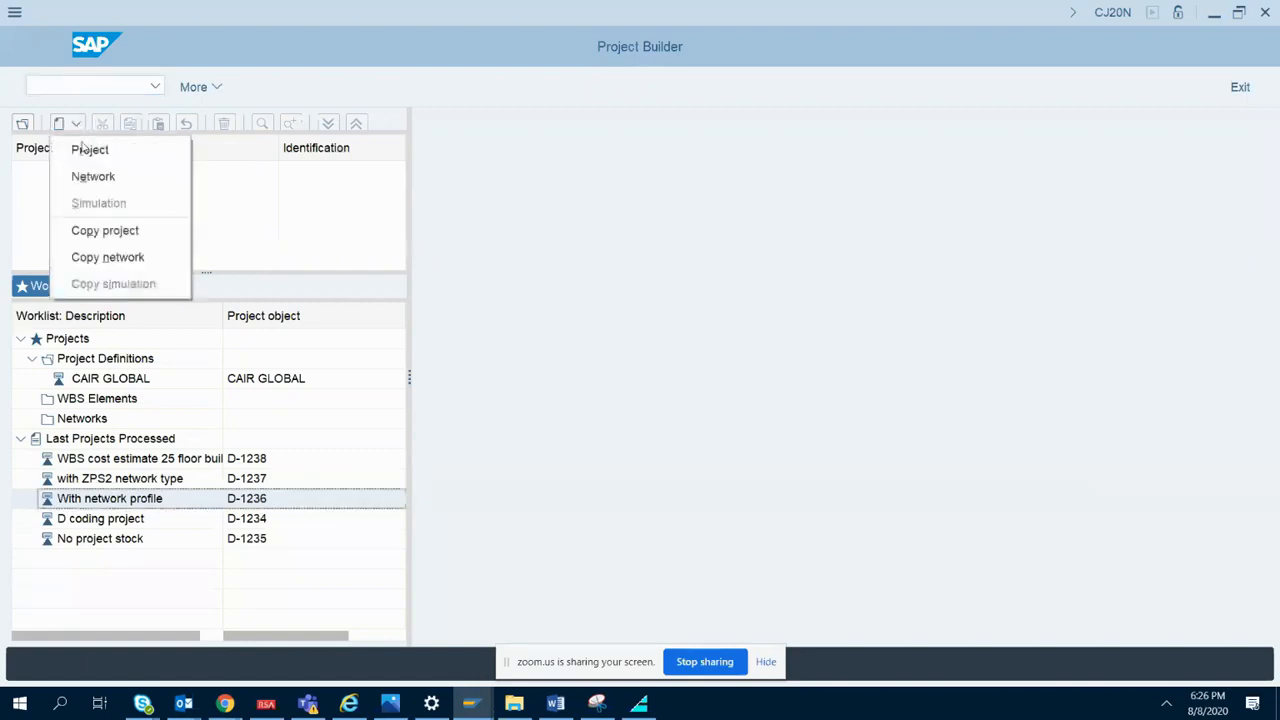
left_click(132, 162)
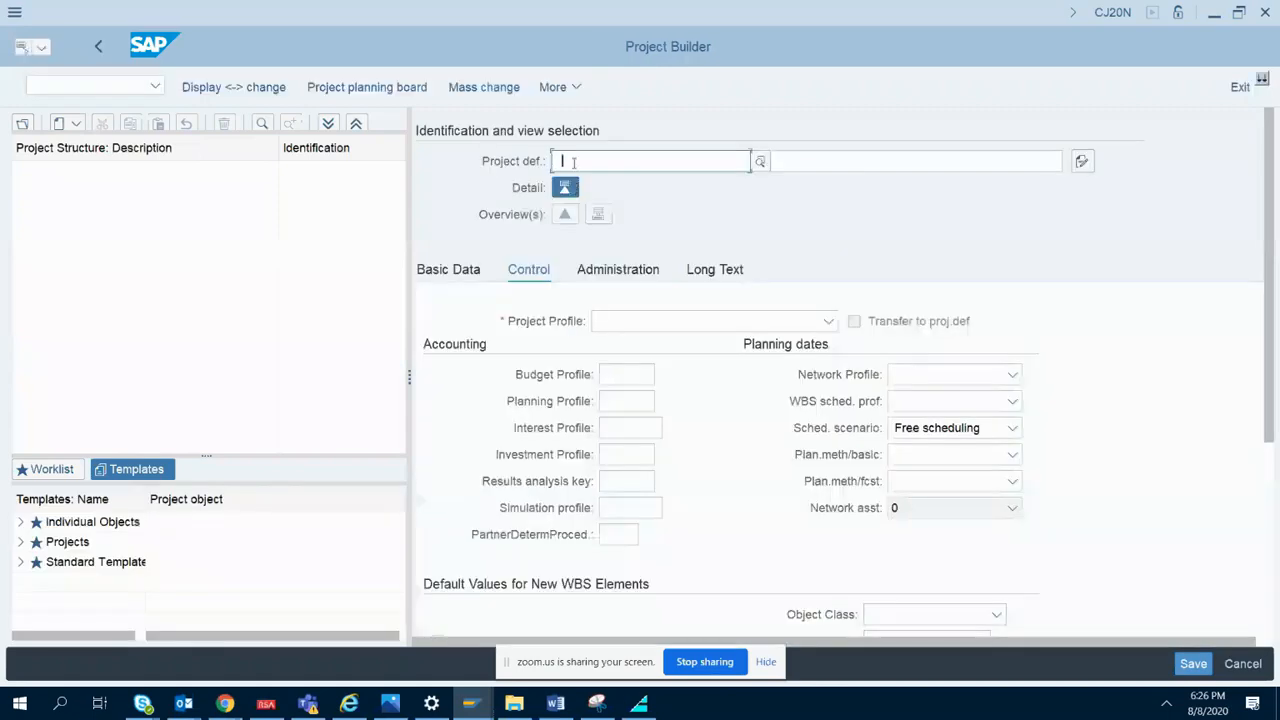
left_click(573, 161)
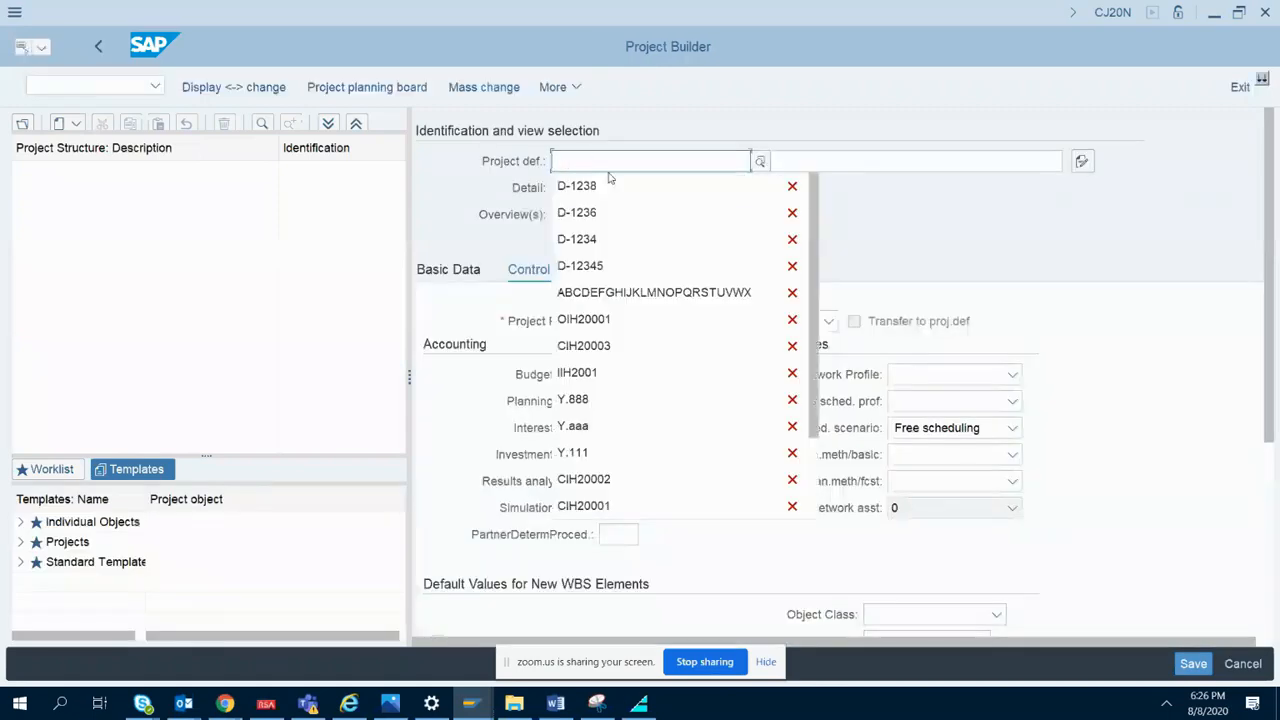
type("D-1238")
left_click_drag(598, 160, 553, 162)
key("ctrl+c")
left_click(760, 161)
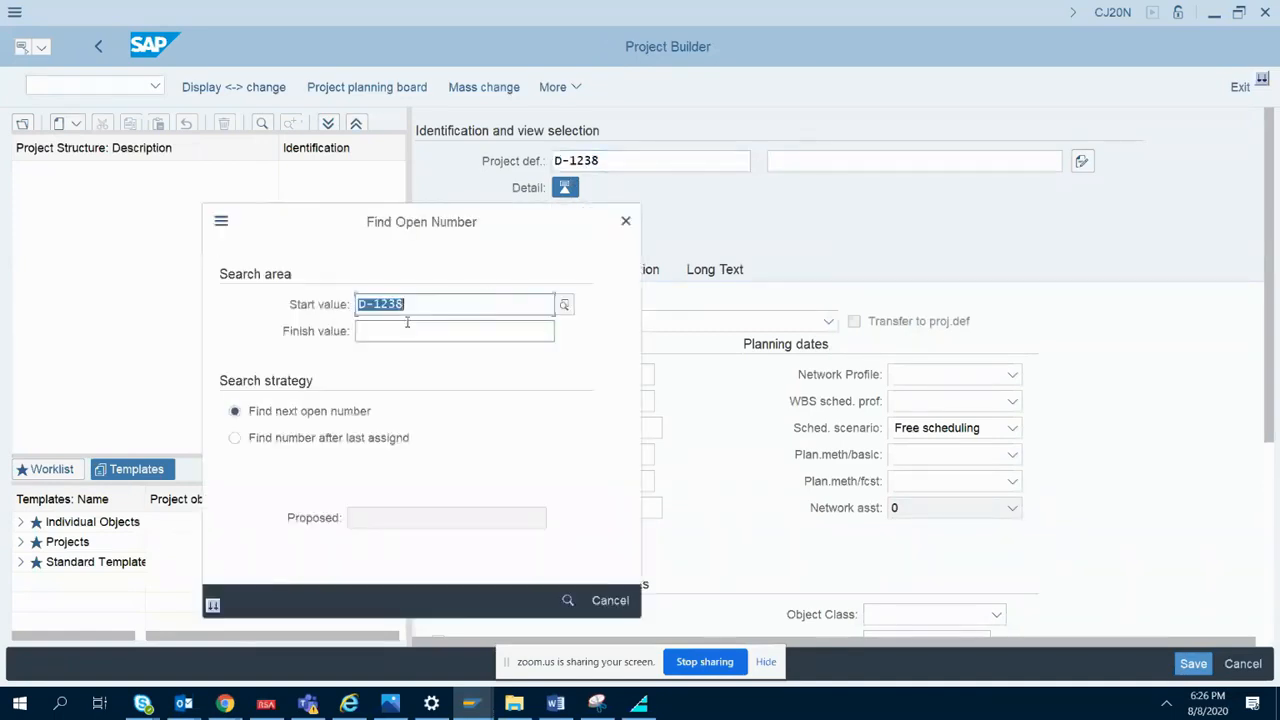
key("ctrl+v")
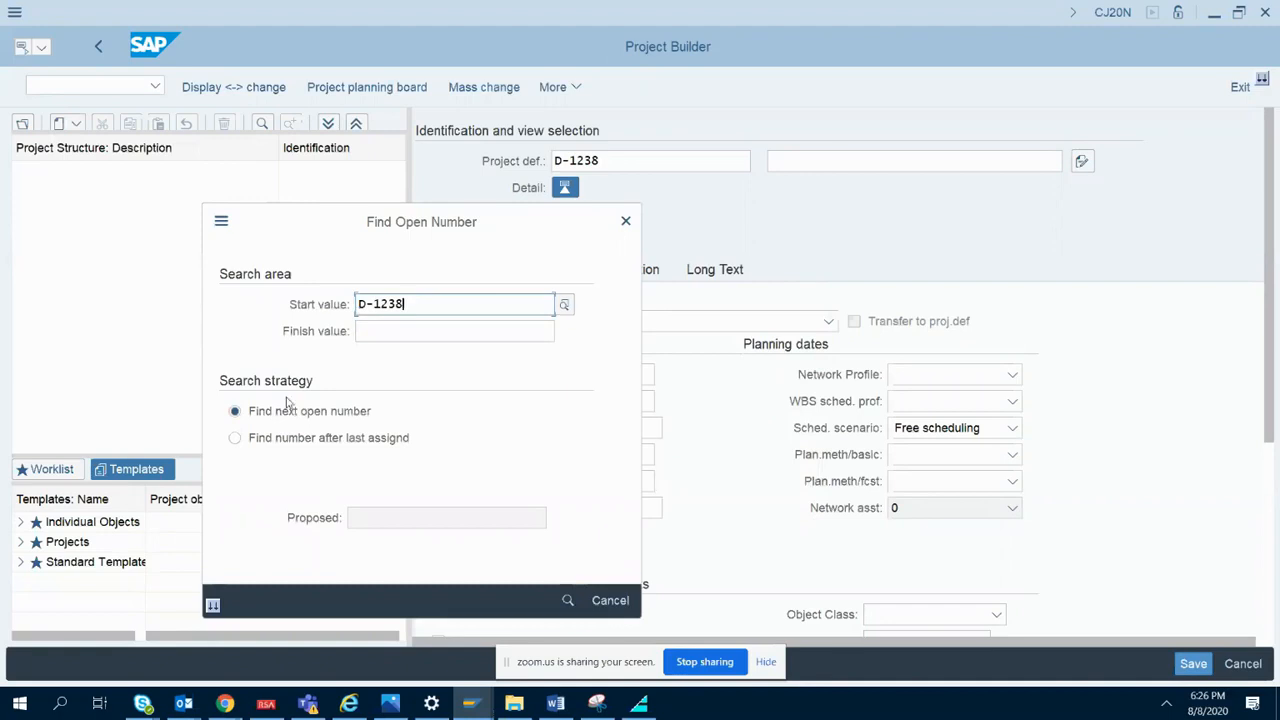
left_click(567, 600)
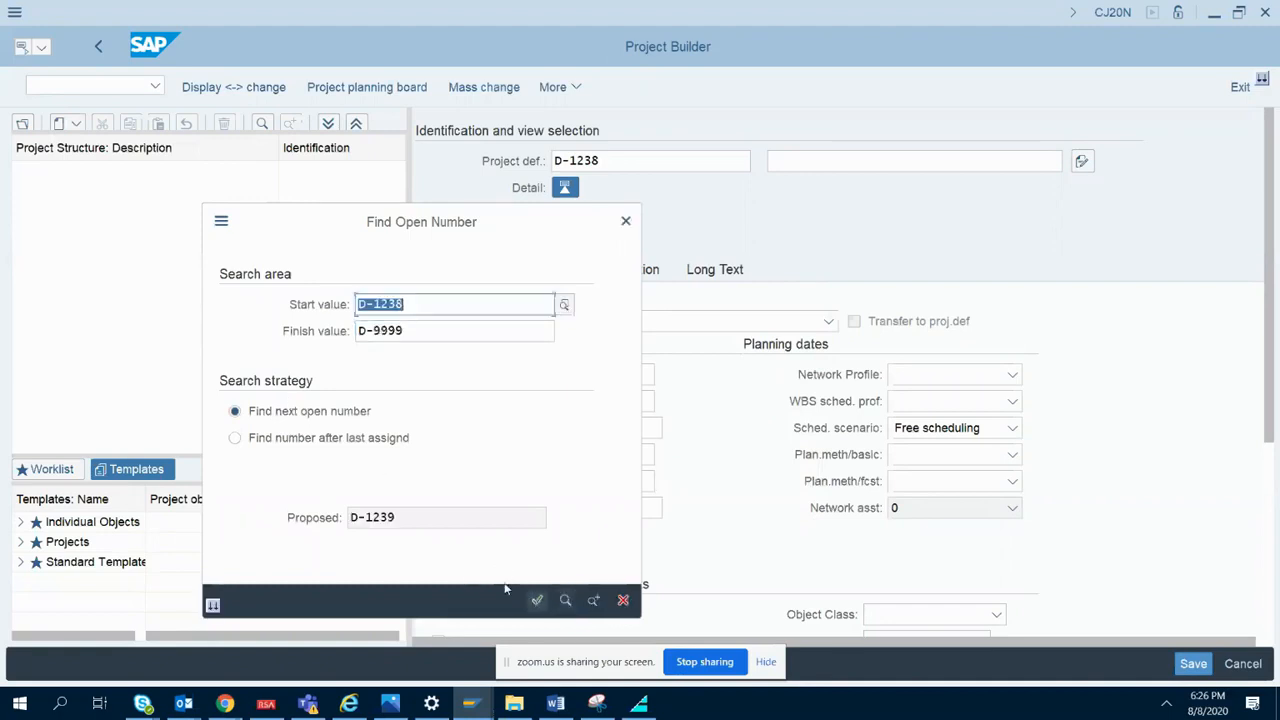
left_click(537, 600)
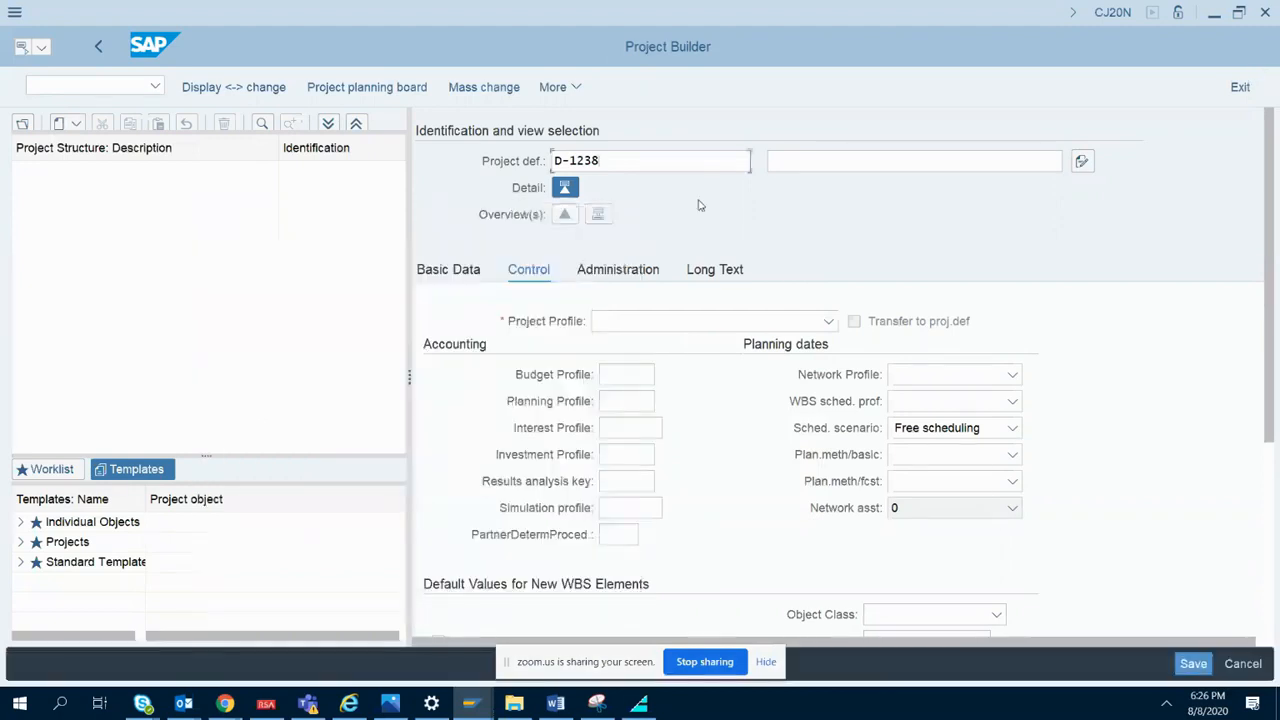
- Describe the project as "5 Floor project" and assign the project profile INVEST Investment projects copied one
left_click(806, 164)
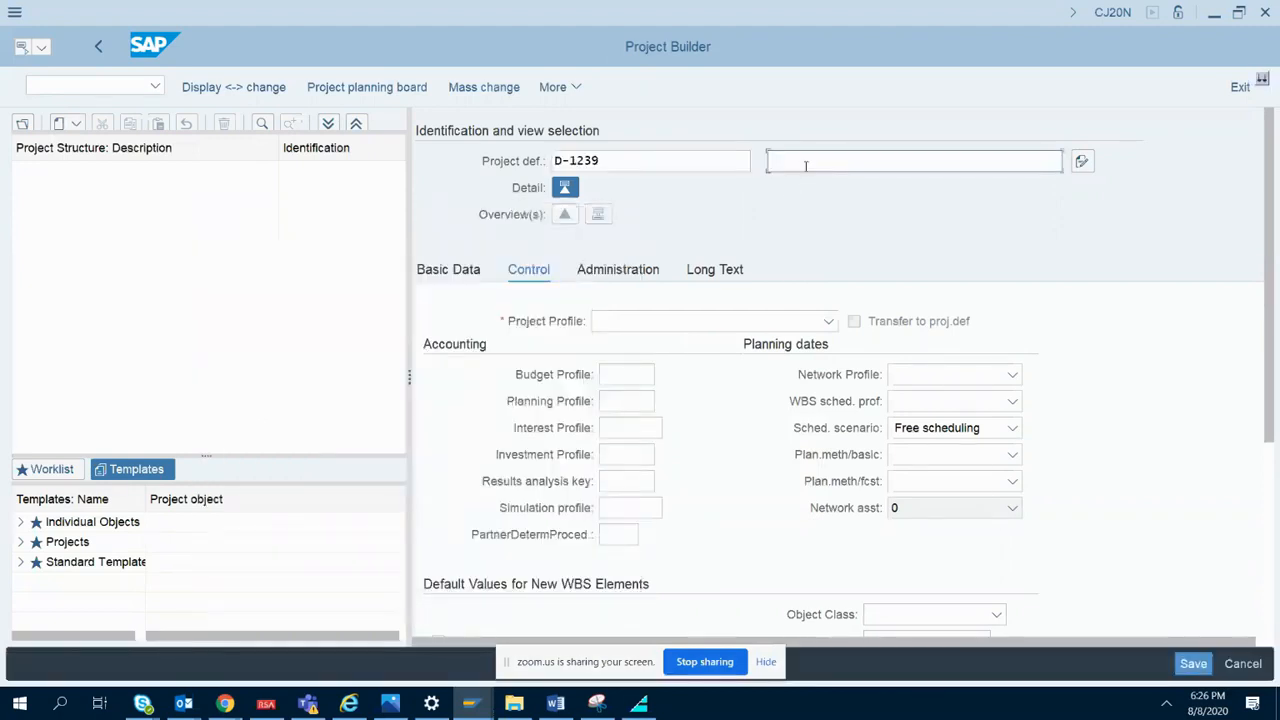
type("5 Floor")
type("project")
left_click(828, 321)
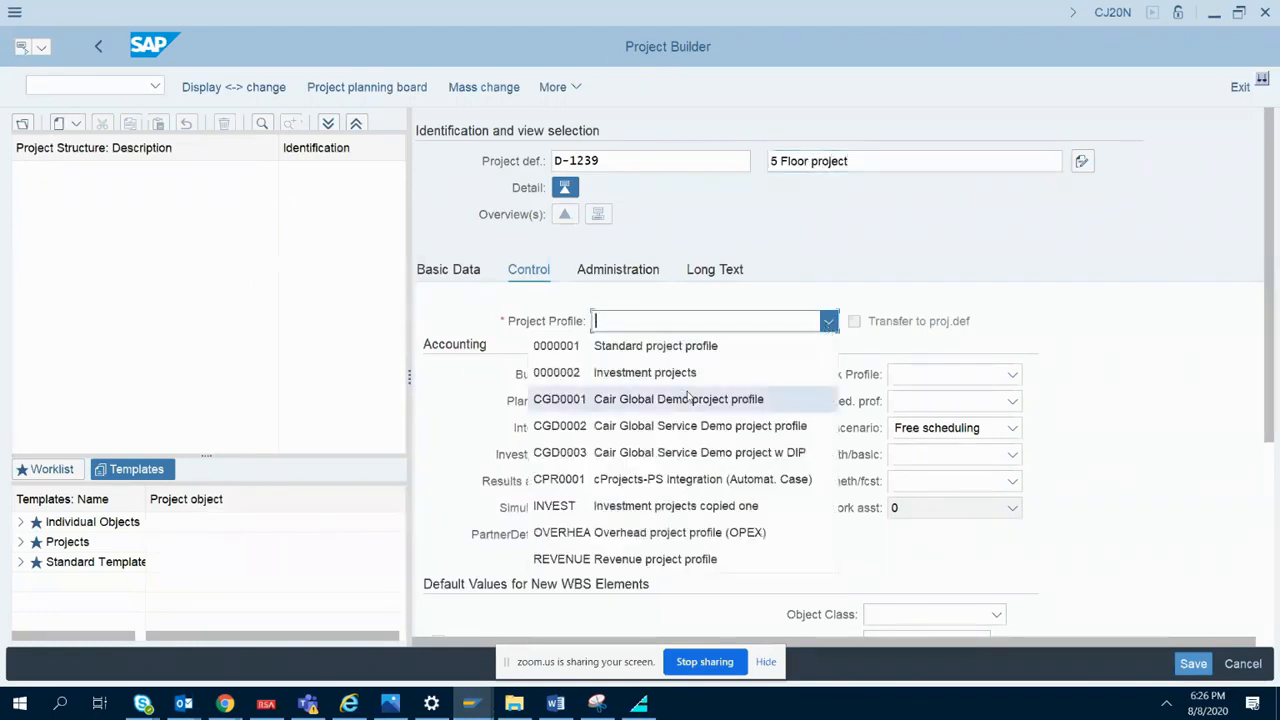
left_click(640, 505)
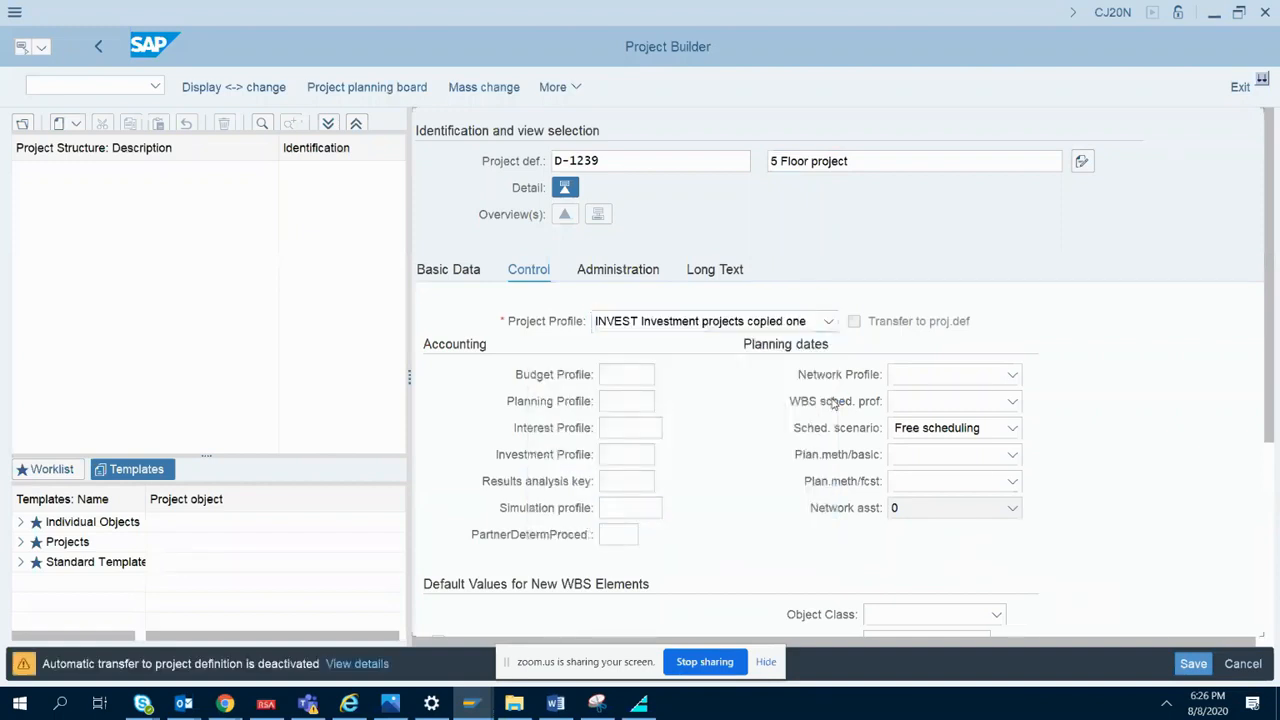
key("Return")
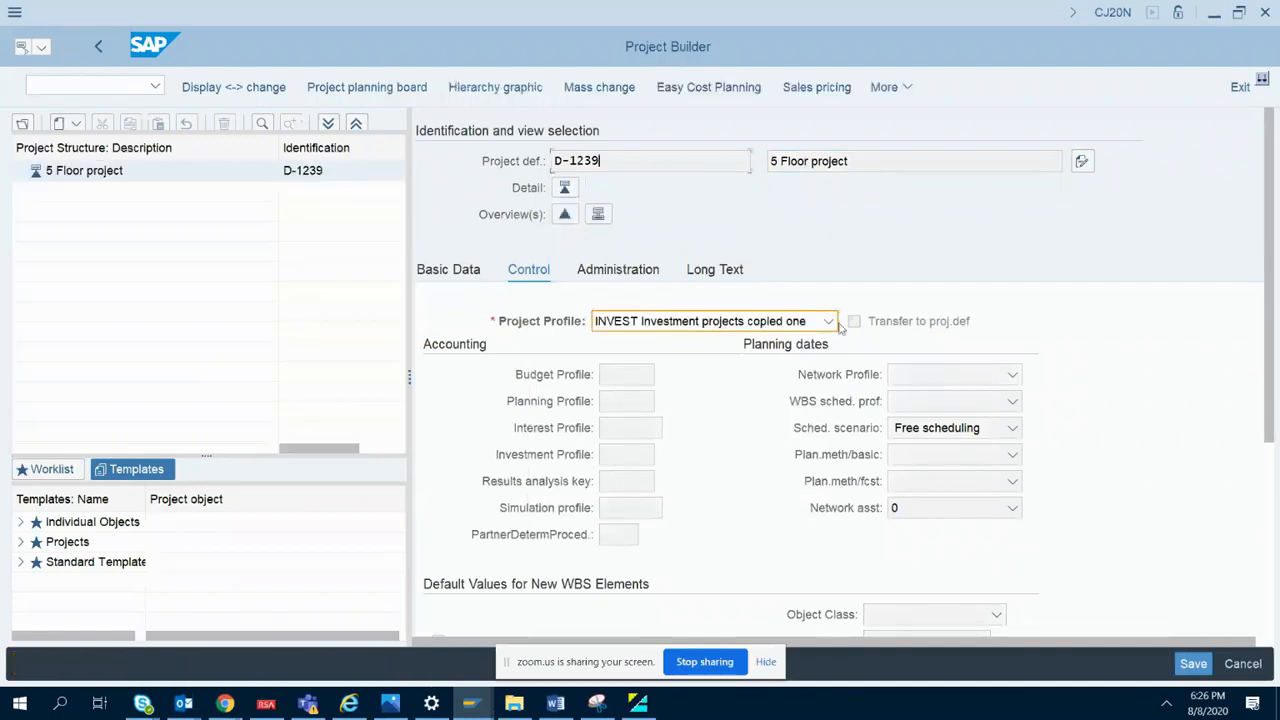
- In the project's WBS element overview, add the level 1 element D-1239 with the description "Root WBS"
left_click(565, 216)
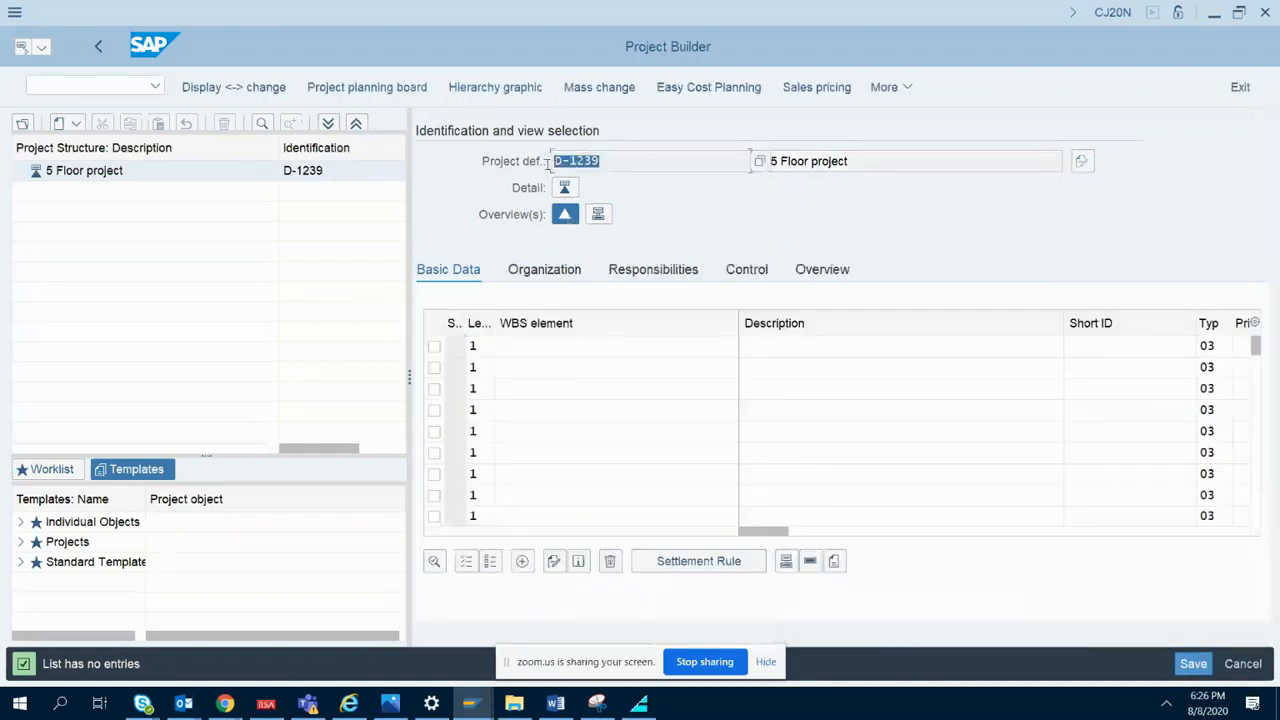
left_click(510, 349)
key("ctrl+v")
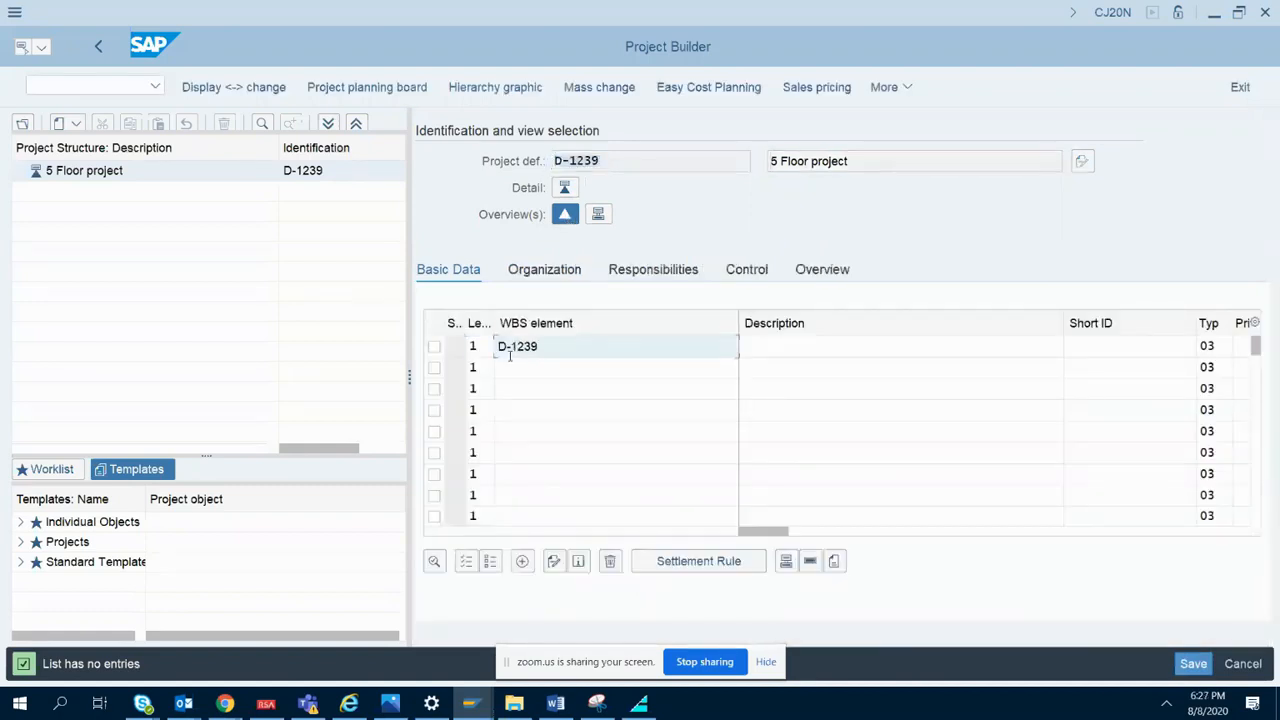
left_click(757, 349)
type("Root WBS")
key("Return")
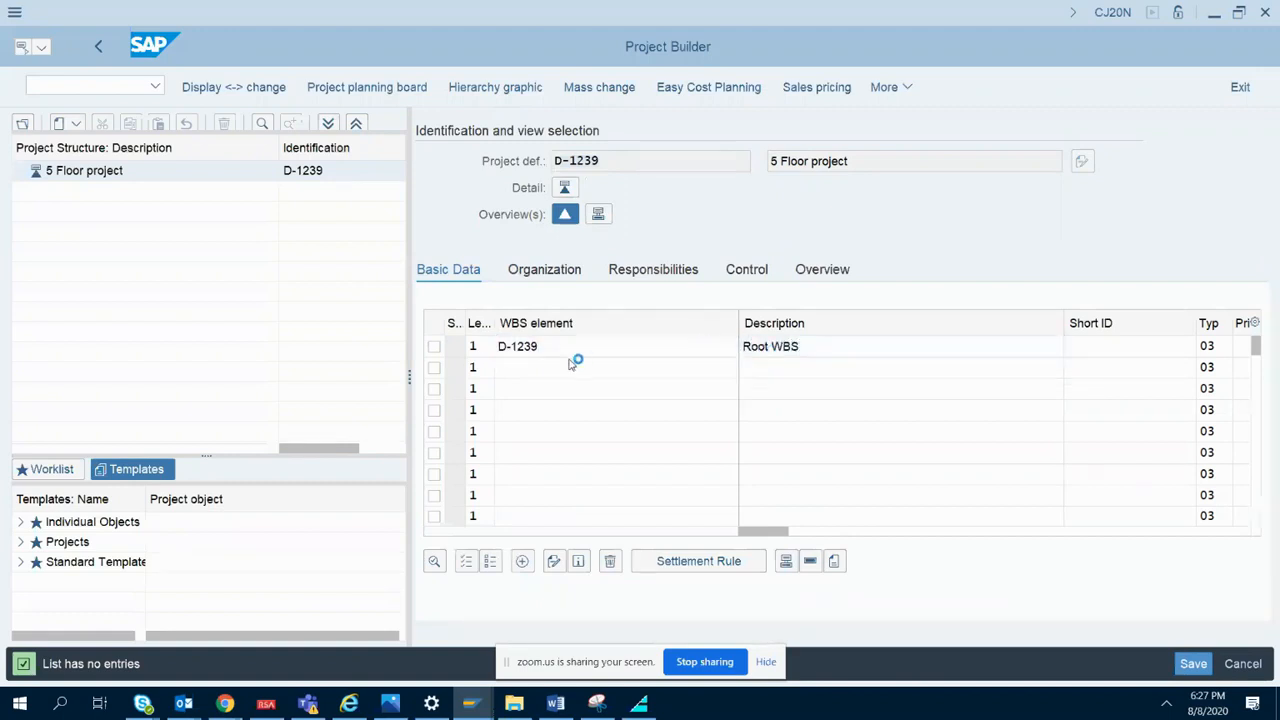
- Add WBS element D-1239-01 in the row below the root element and set its level to 2
left_click_drag(554, 346, 490, 350)
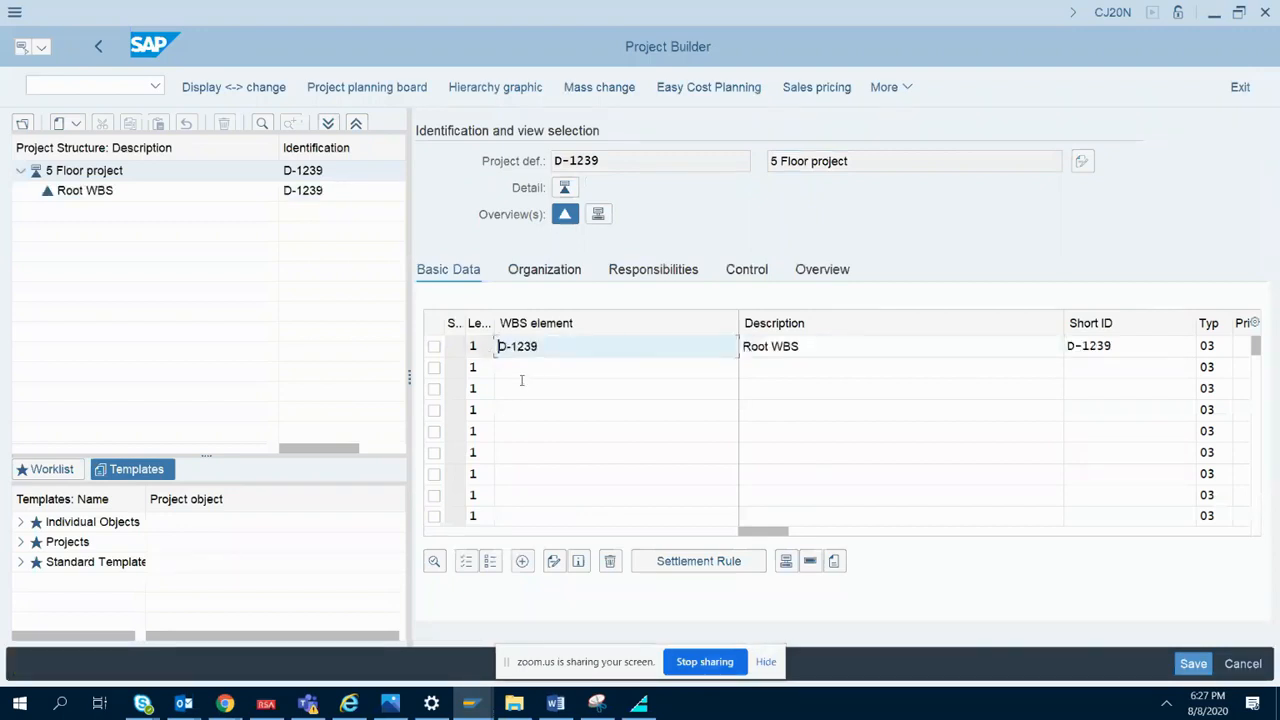
left_click(517, 372)
key("ctrl+v")
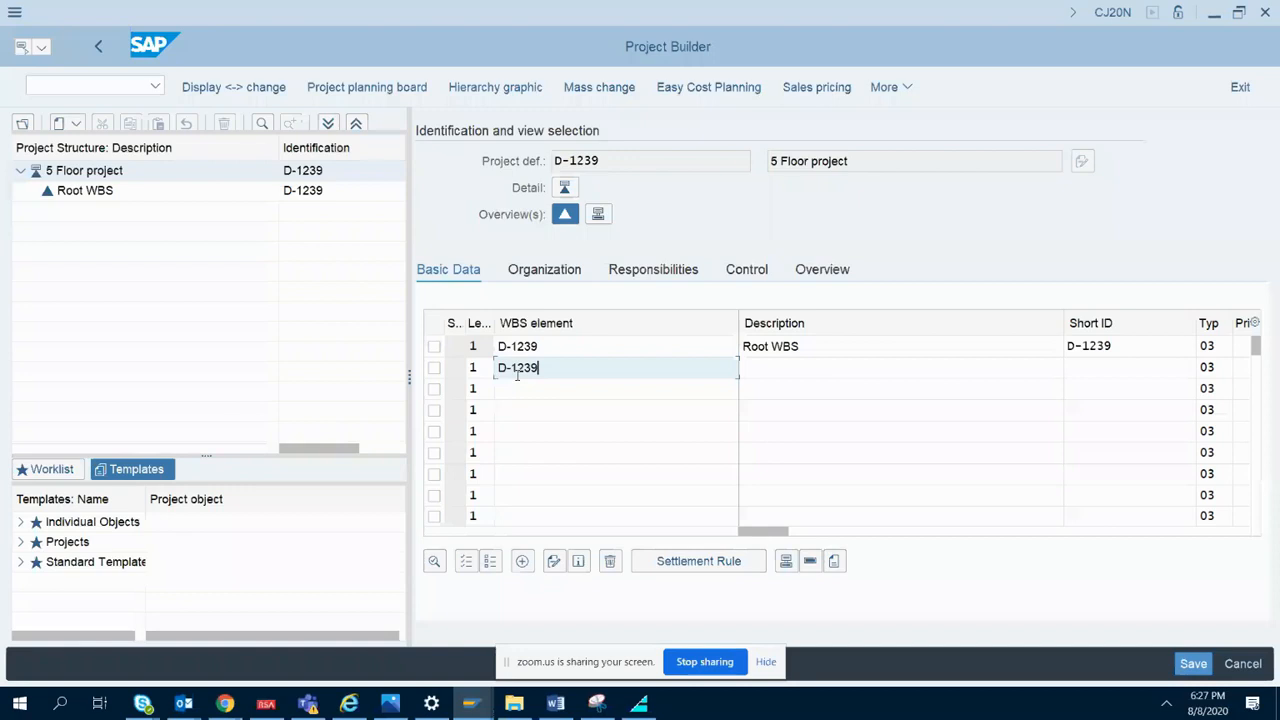
type("-01")
left_click(482, 369)
key("BackSpace")
type("2")
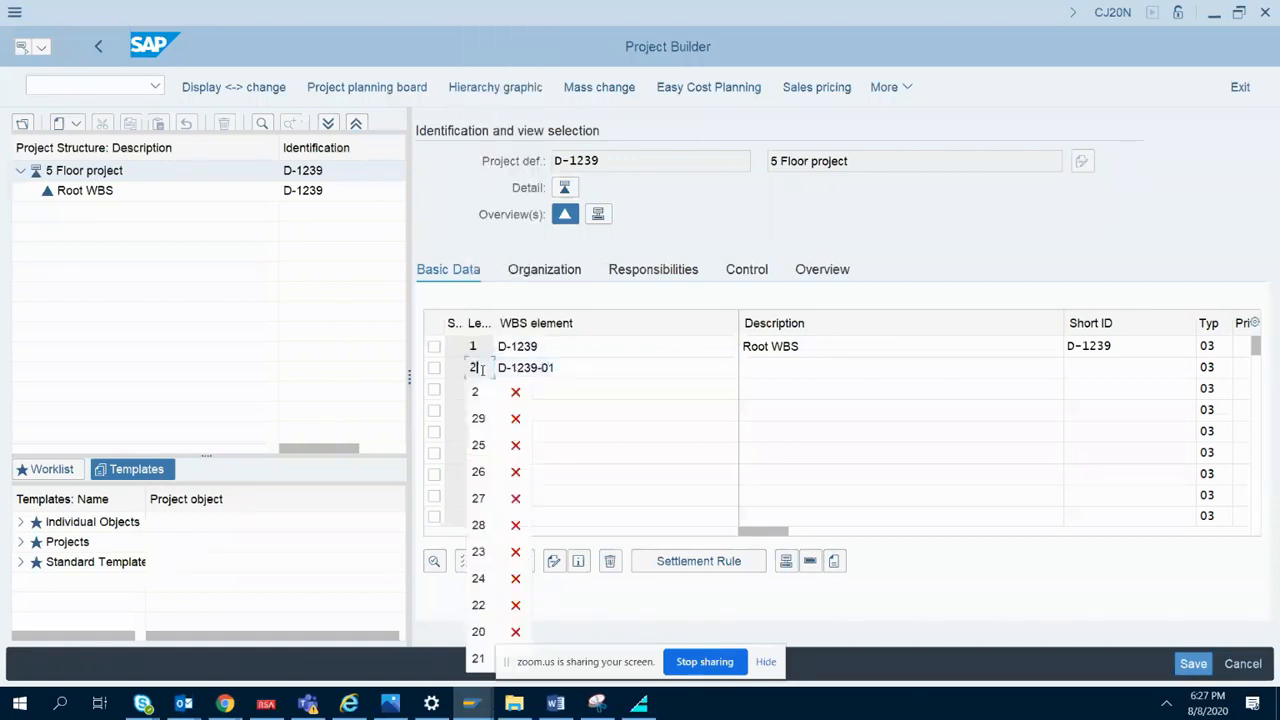
- Add WBS element D-1239-02 in the third row, reusing the D-1239-01 identifier, and set its level to 2
left_click(532, 367)
left_click_drag(559, 367, 487, 369)
key("ctrl+c")
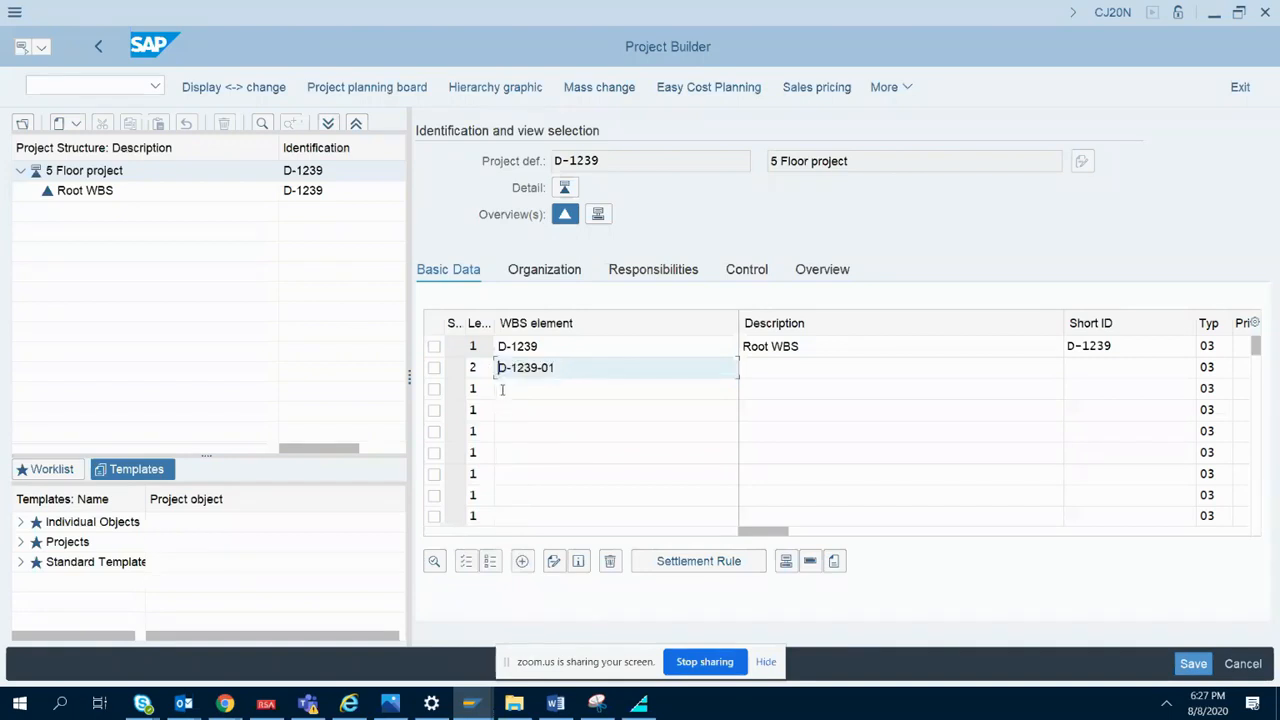
left_click(501, 389)
key("ctrl+v")
key("BackSpace")
type("2")
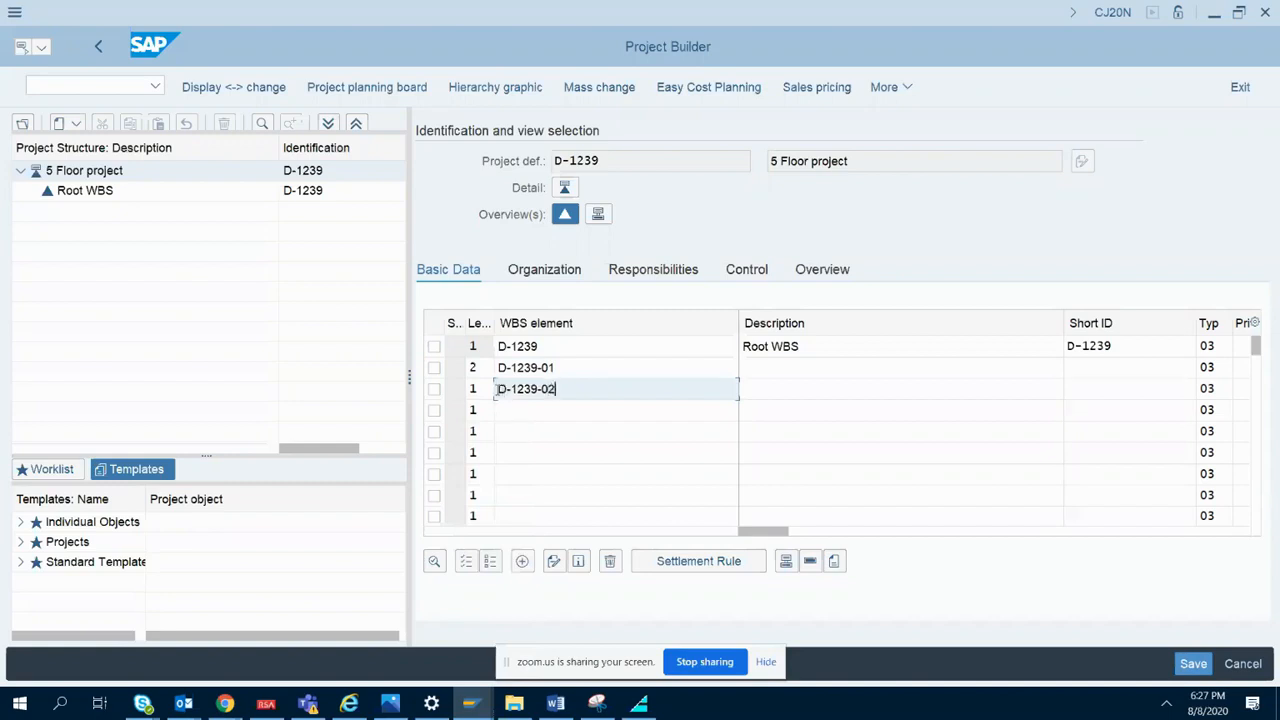
left_click(487, 389)
key("BackSpace")
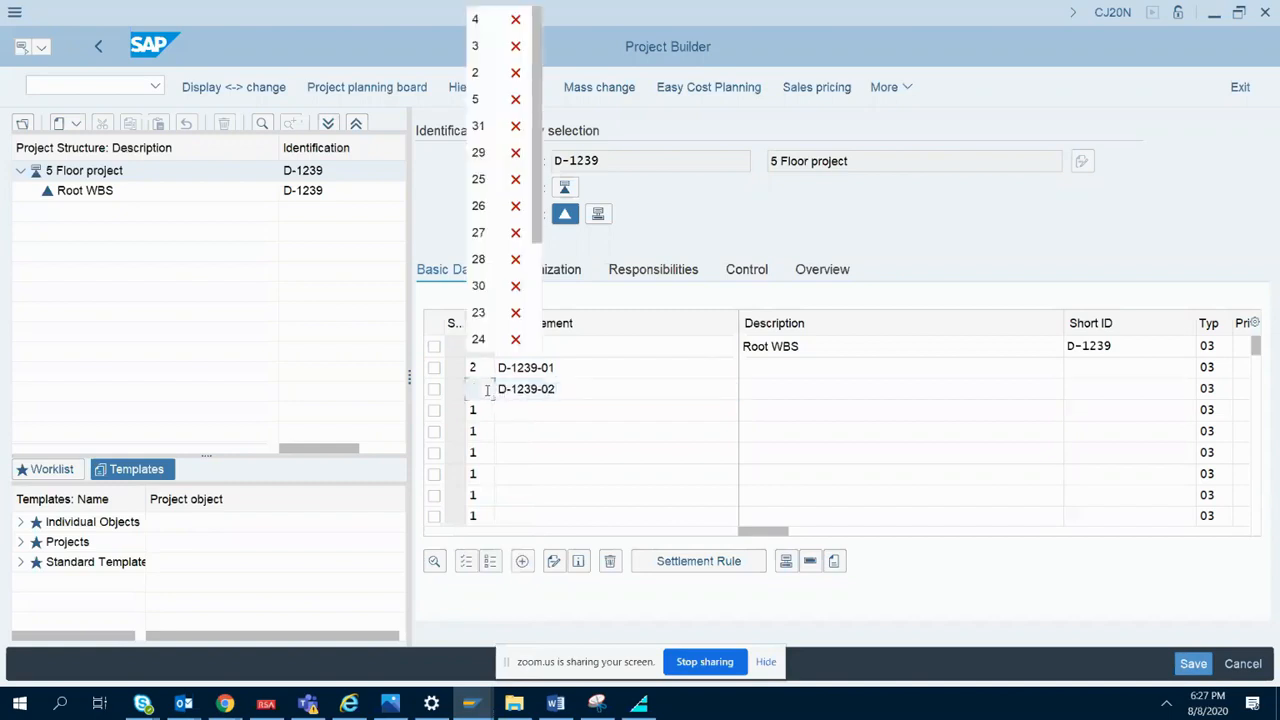
type("2")
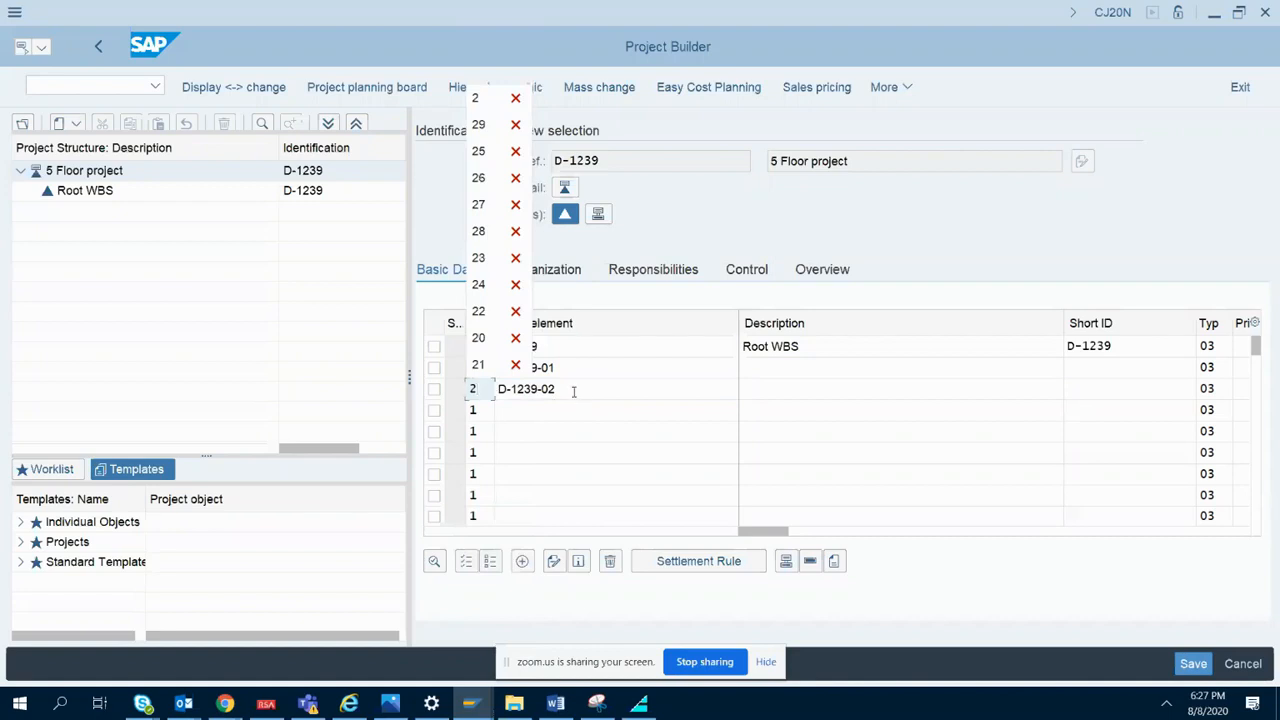
- Add WBS element D-1239-03 in the fourth row, based on the D-1239-02 identifier
key("Tab")
key("ctrl+c")
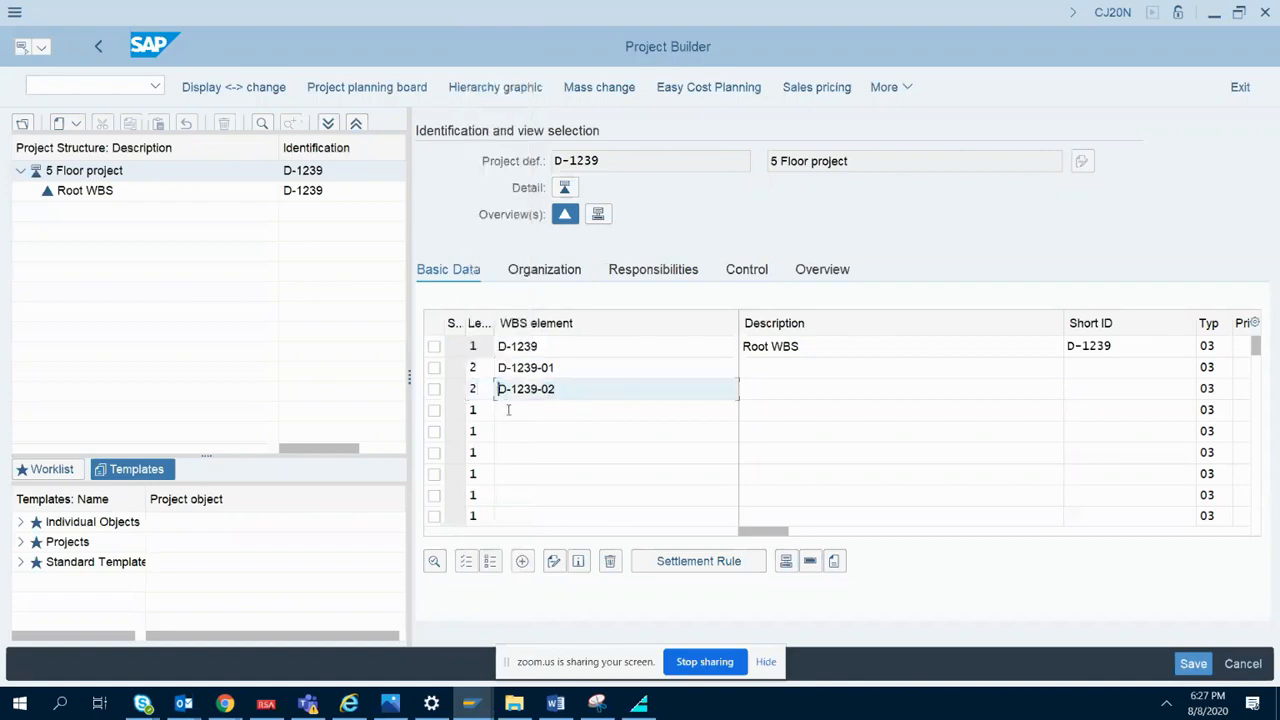
left_click(508, 409)
key("ctrl+v")
key("BackSpace")
type("3")
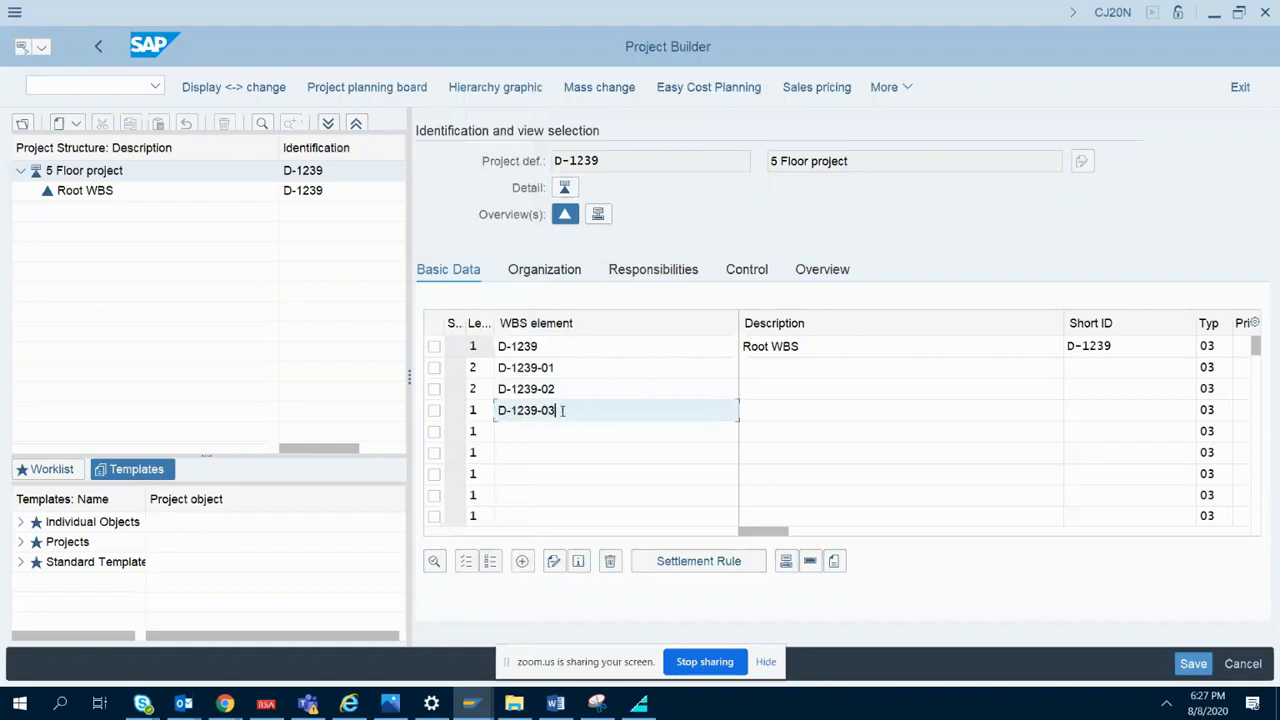
- Switch to the Word document Cost planning and Budgeting 08082020 and add the line "Project Name: 5 floor project" below the existing notes
left_click(556, 704)
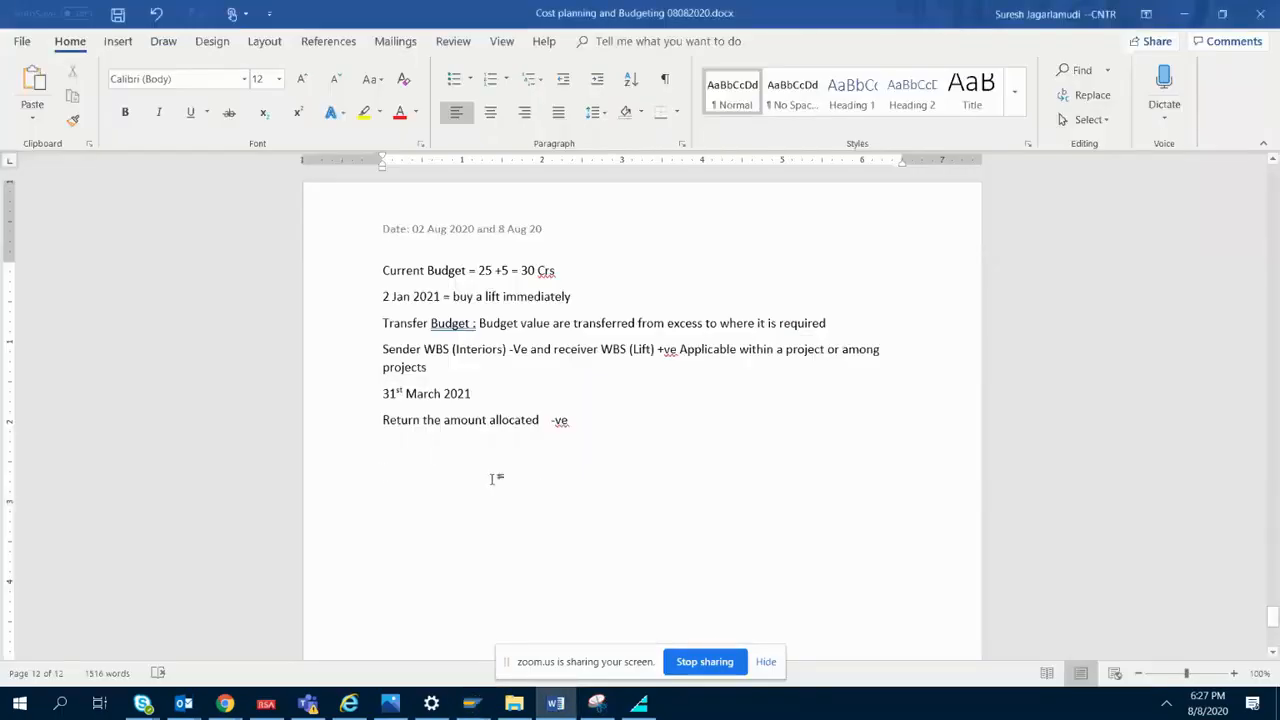
type("Project Name: ")
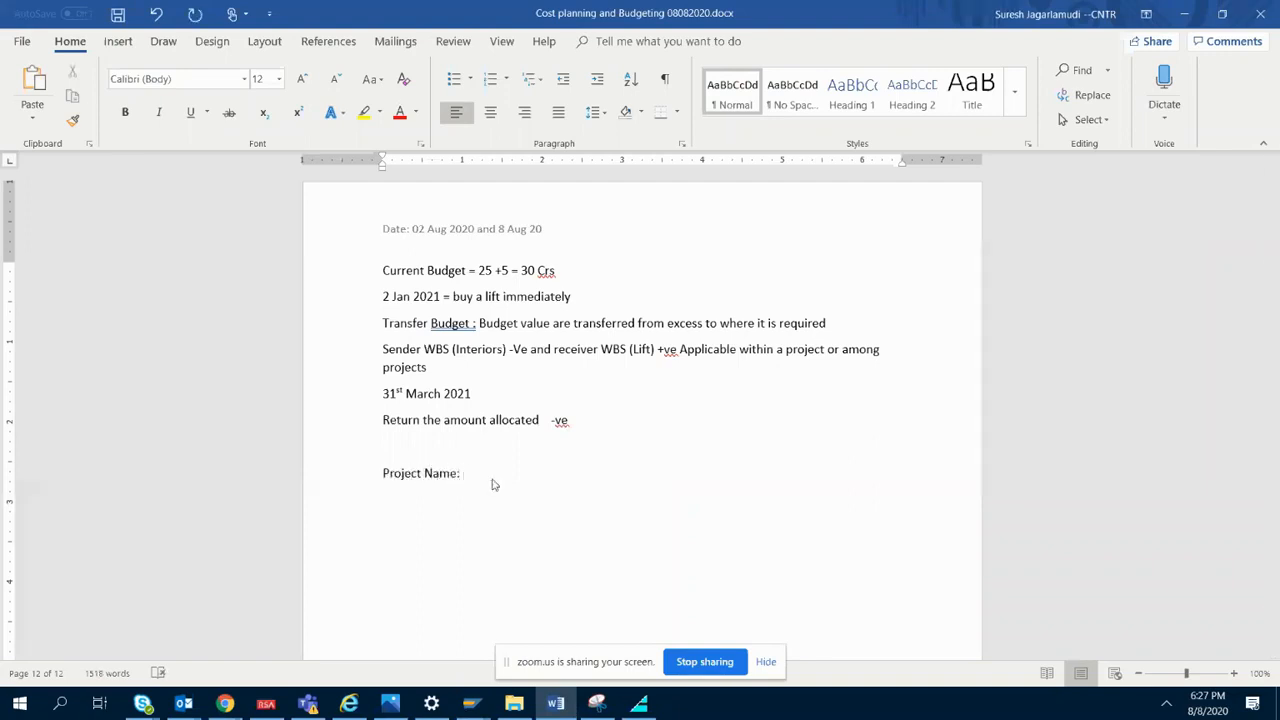
type("% floor project")
key("Return")
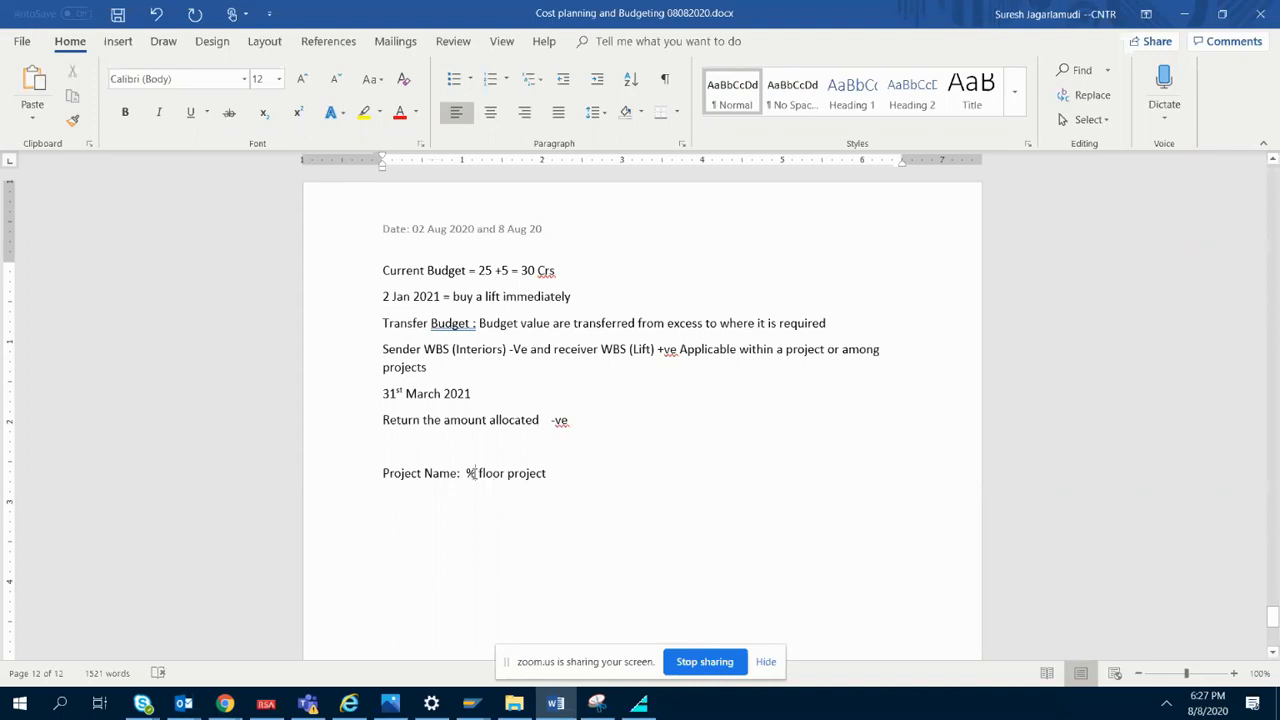
left_click(475, 476)
key("BackSpace")
type("5")
left_click(567, 467)
- Below the project name, add an "Assumptions:" line followed by "We have only 2 levels of details"
key("Return")
type("Assumptions:")
key("Return")
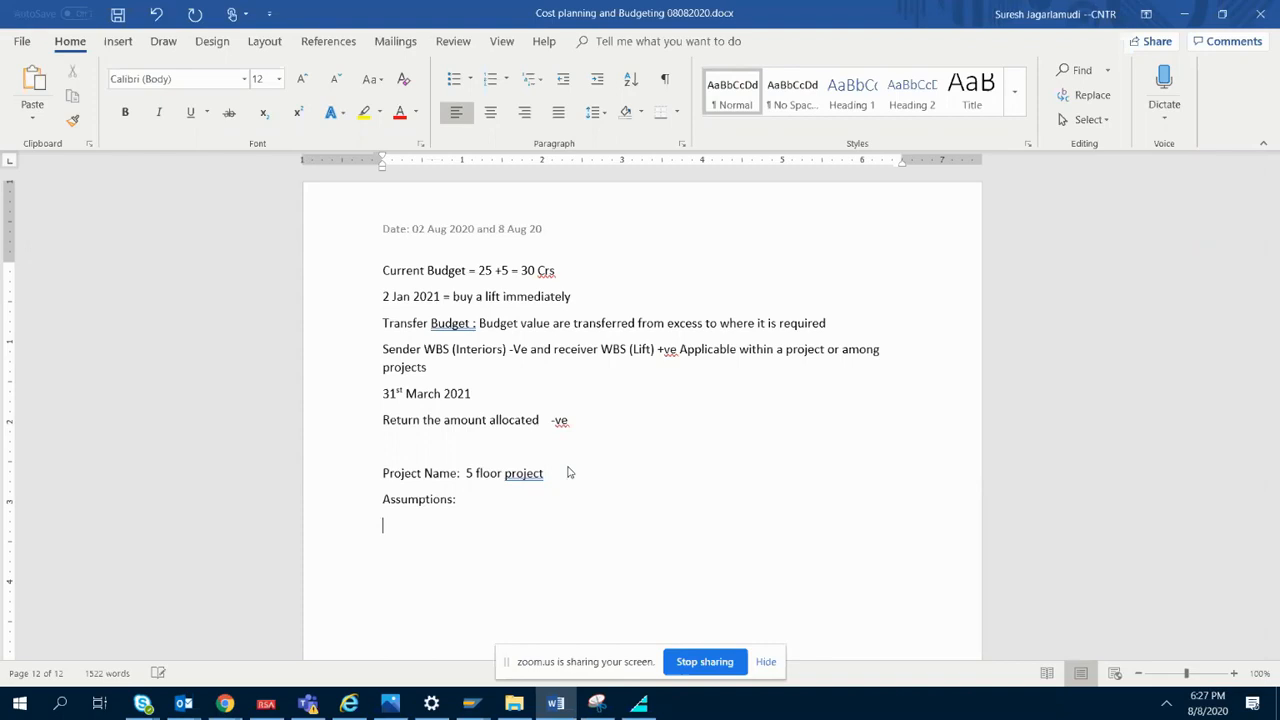
type("We have onlt")
key("BackSpace")
key("BackSpace")
type("y 2 levels of details")
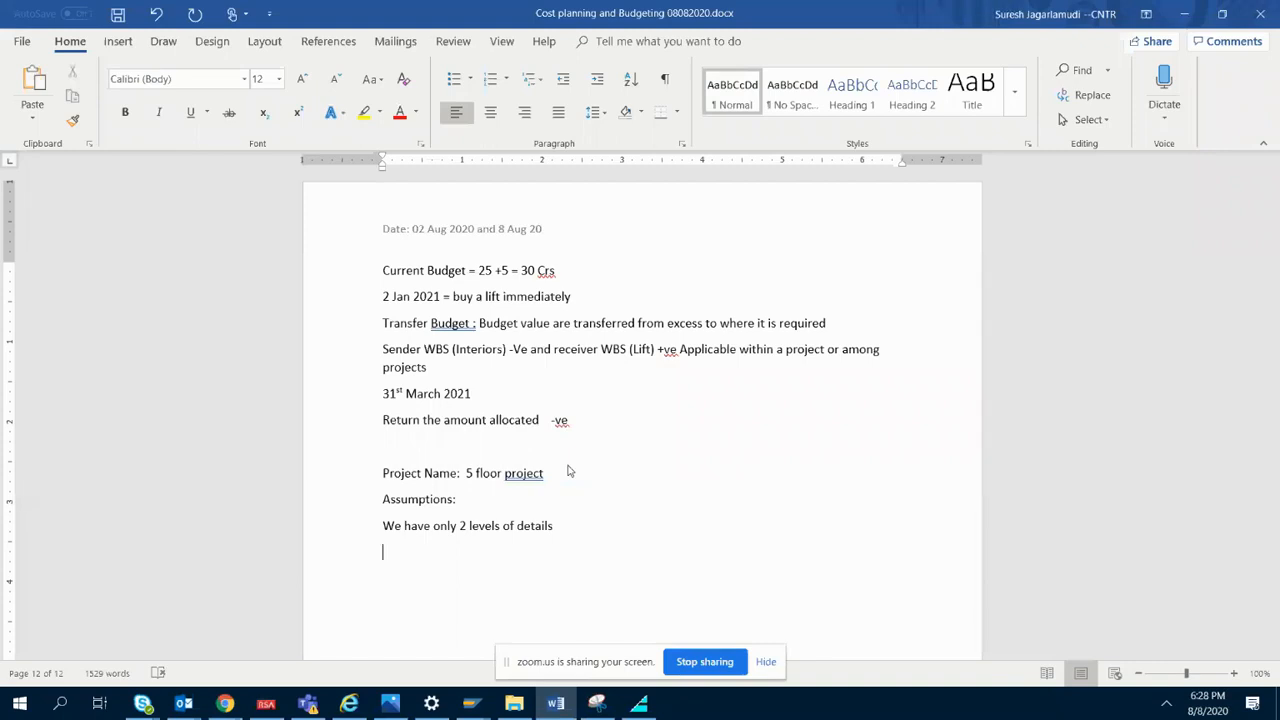
key("Return")
- Switch back to the SAP Project Builder and set the level of WBS element D-1239-03 to 2
left_click(556, 703)
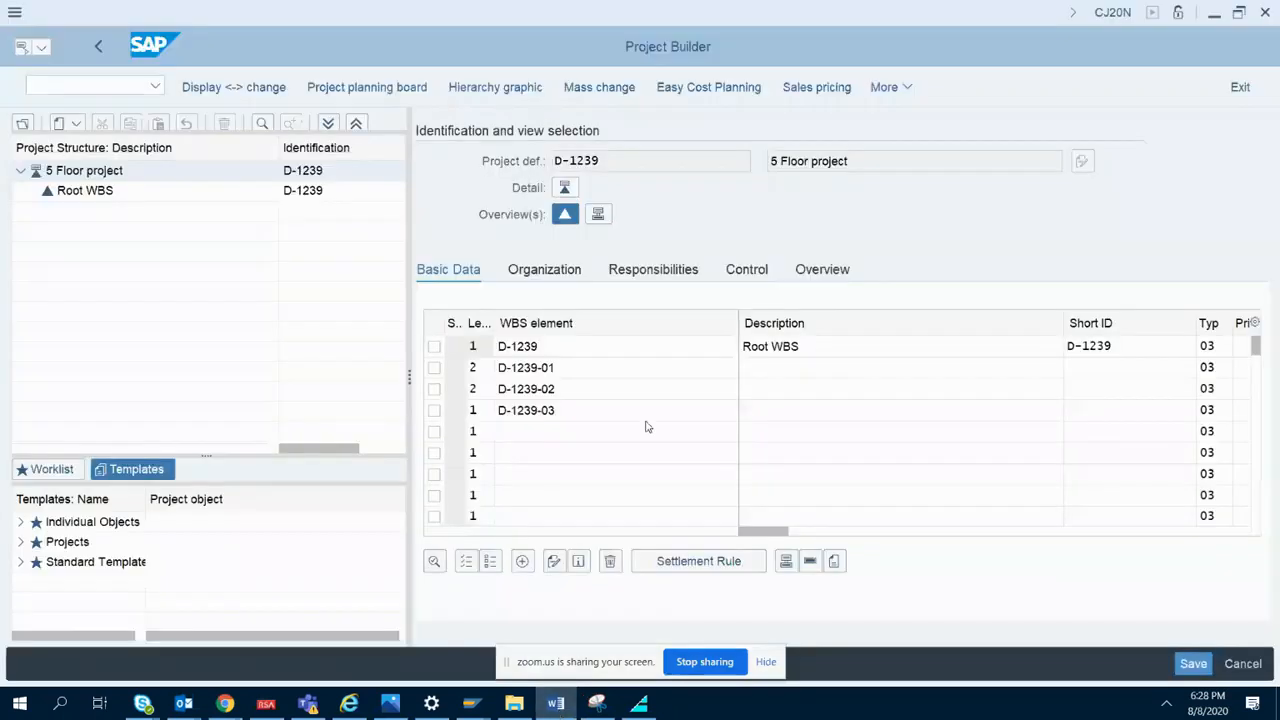
left_click(512, 413)
left_click(484, 412)
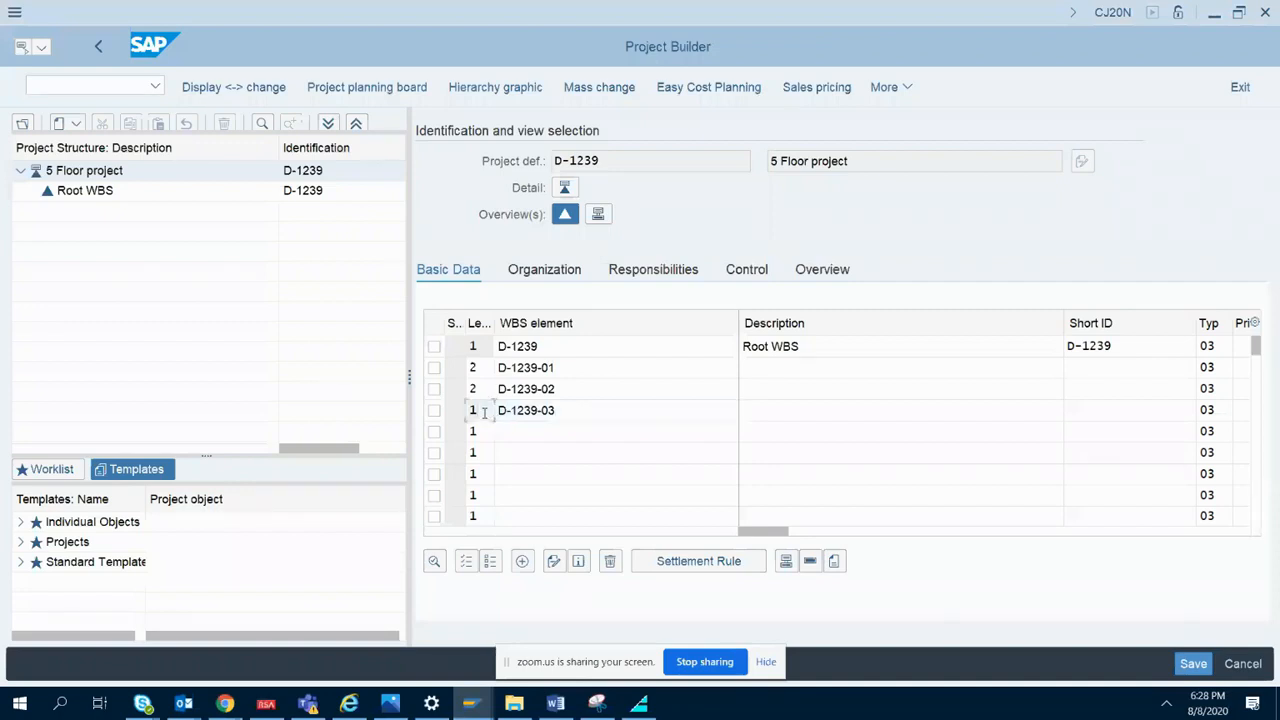
key("BackSpace")
type("2")
- Add WBS element D-1239-04 in the fifth row, reusing the D-1239-03 identifier, and set its level to 2
left_click_drag(574, 410, 492, 410)
left_click(522, 435)
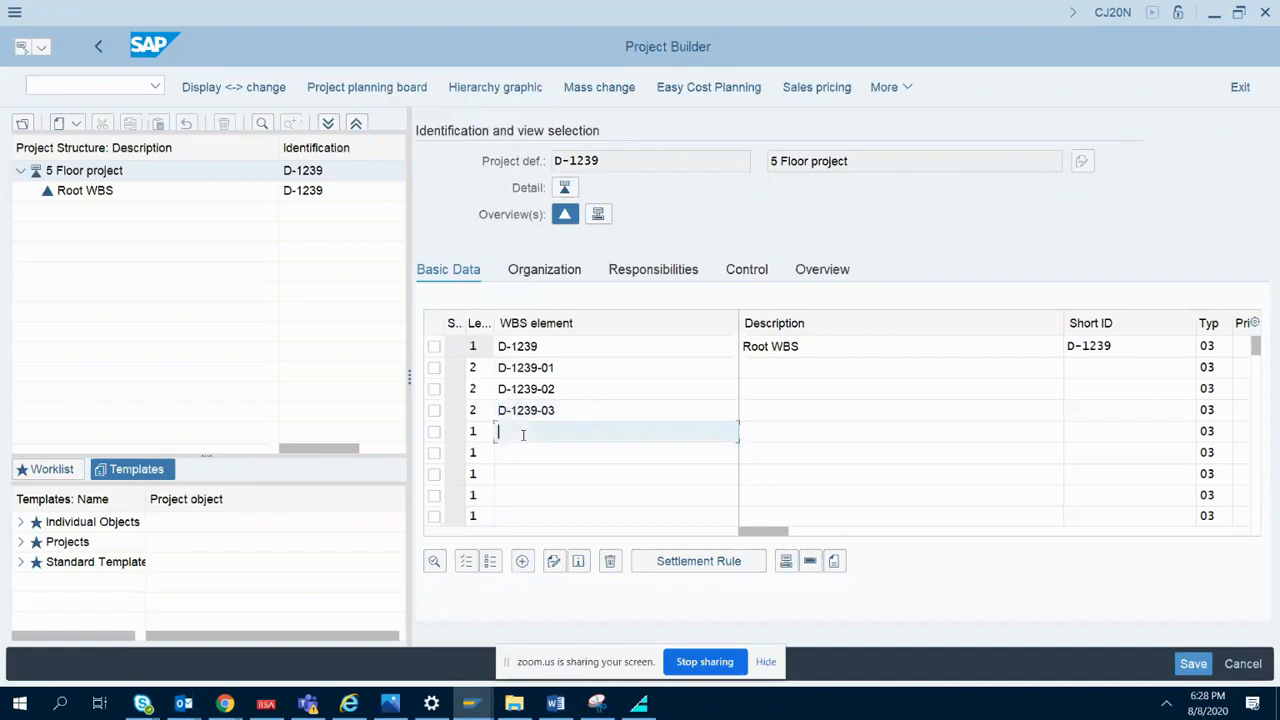
key("ctrl+v")
key("BackSpace")
type("4")
left_click(491, 433)
key("BackSpace")
type("2")
key("Tab")
- Add WBS element D-1239-05 in the sixth row and set its level to 2
left_click(523, 460)
key("ctrl+v")
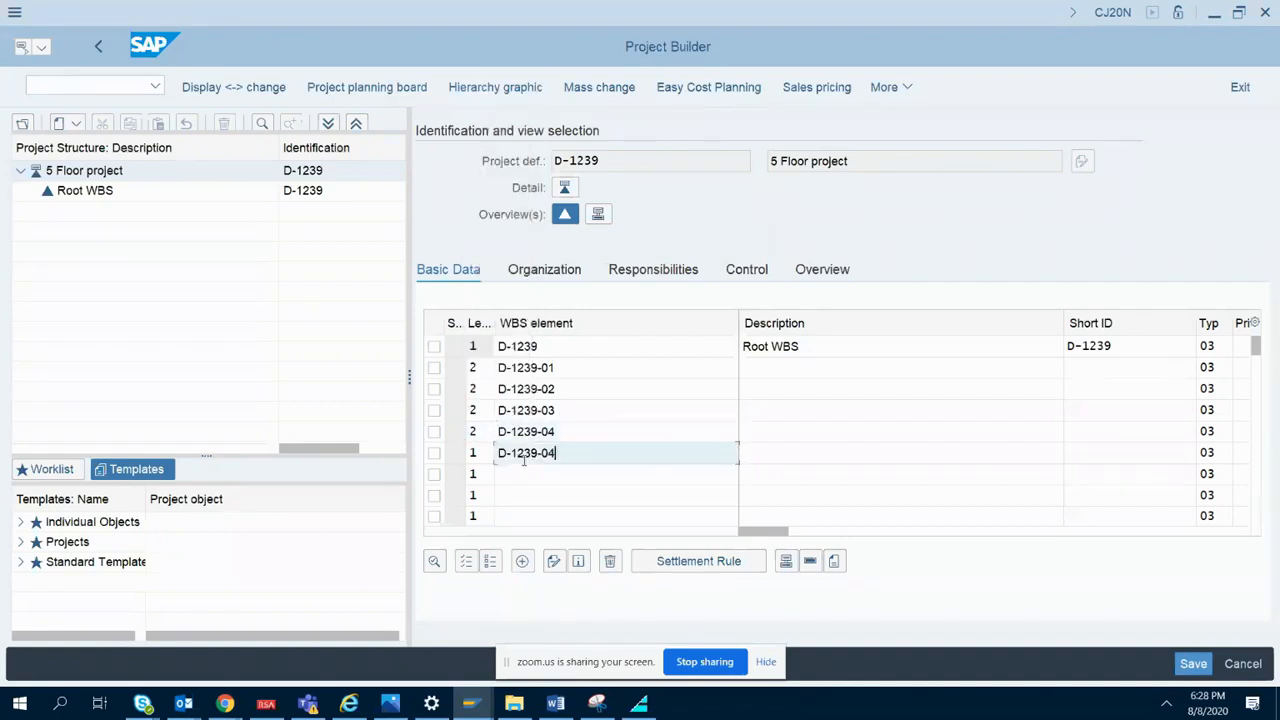
key("BackSpace")
type("5")
left_click(491, 452)
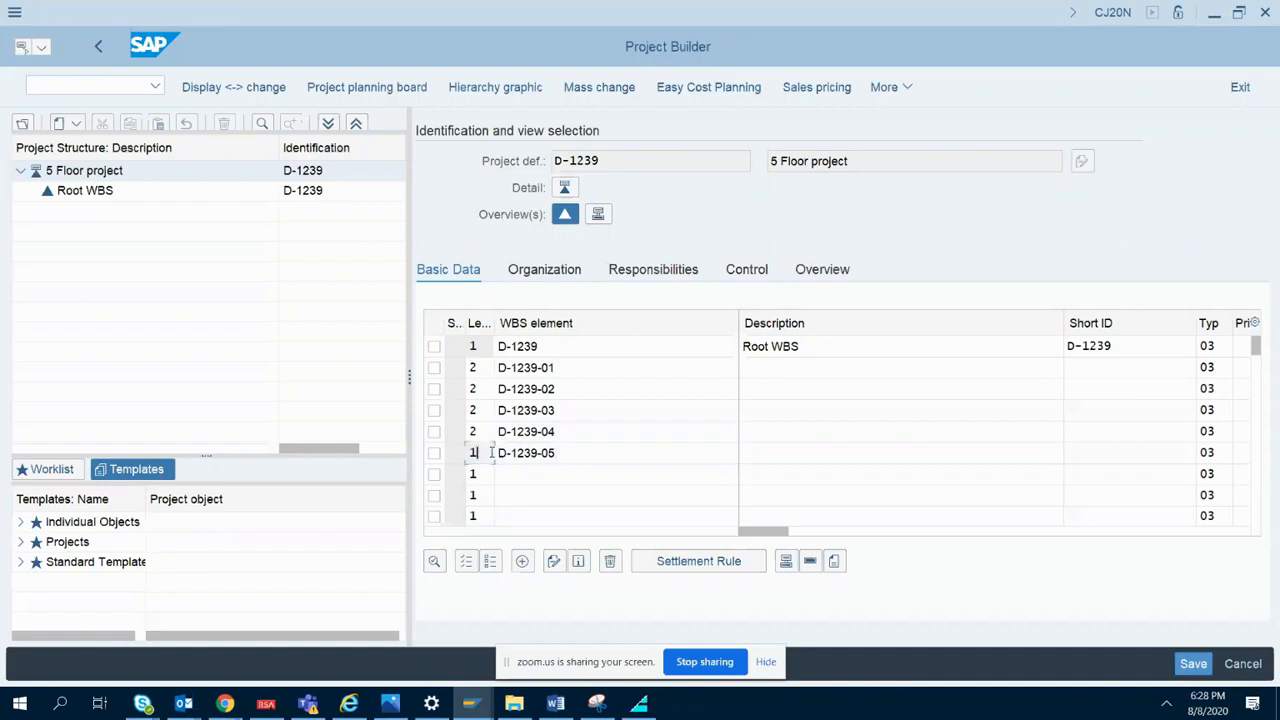
type("2")
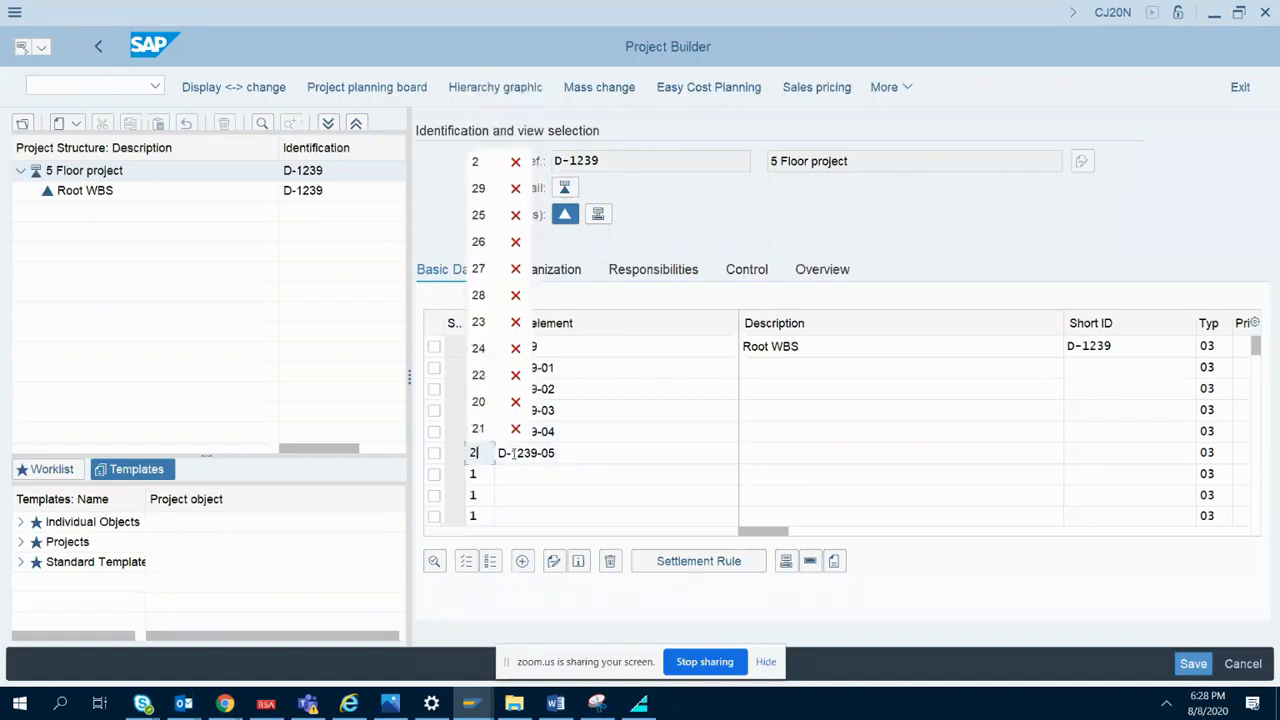
left_click(598, 453)
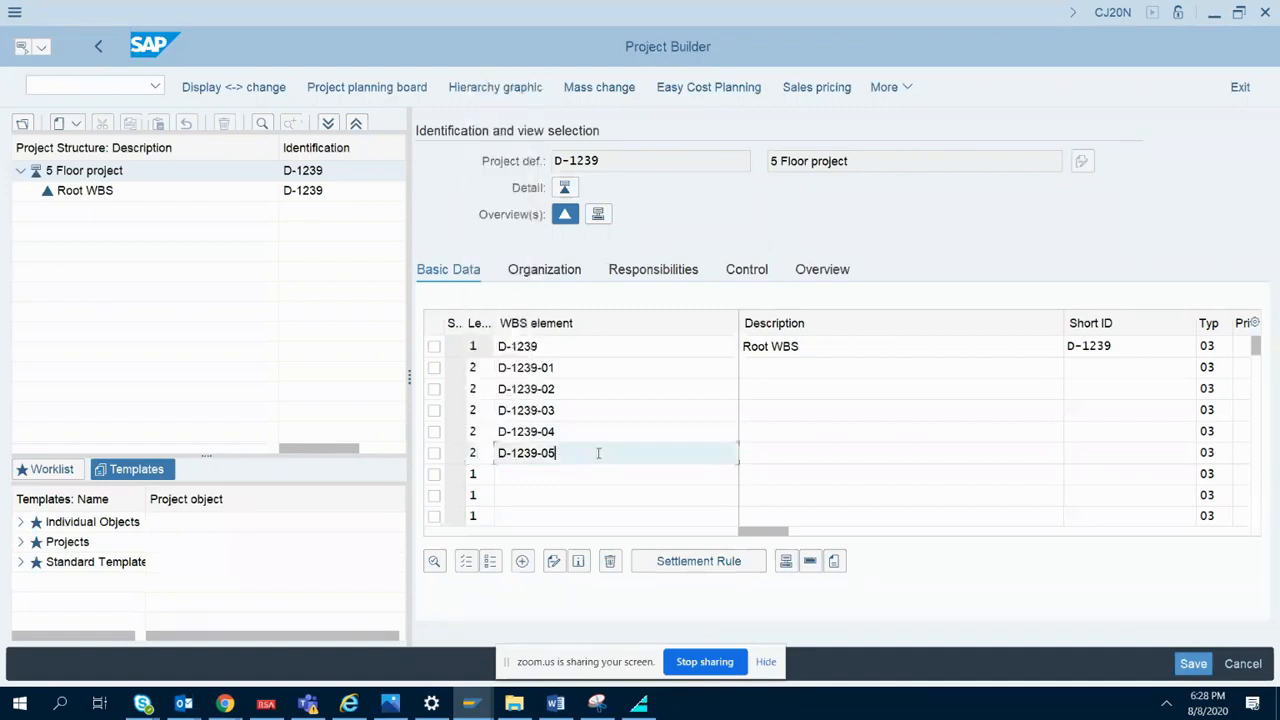
- Describe WBS element D-1239-01 as "Floor 1" and D-1239-02 as "Floor 2"
left_click(767, 369)
type("Floor 1")
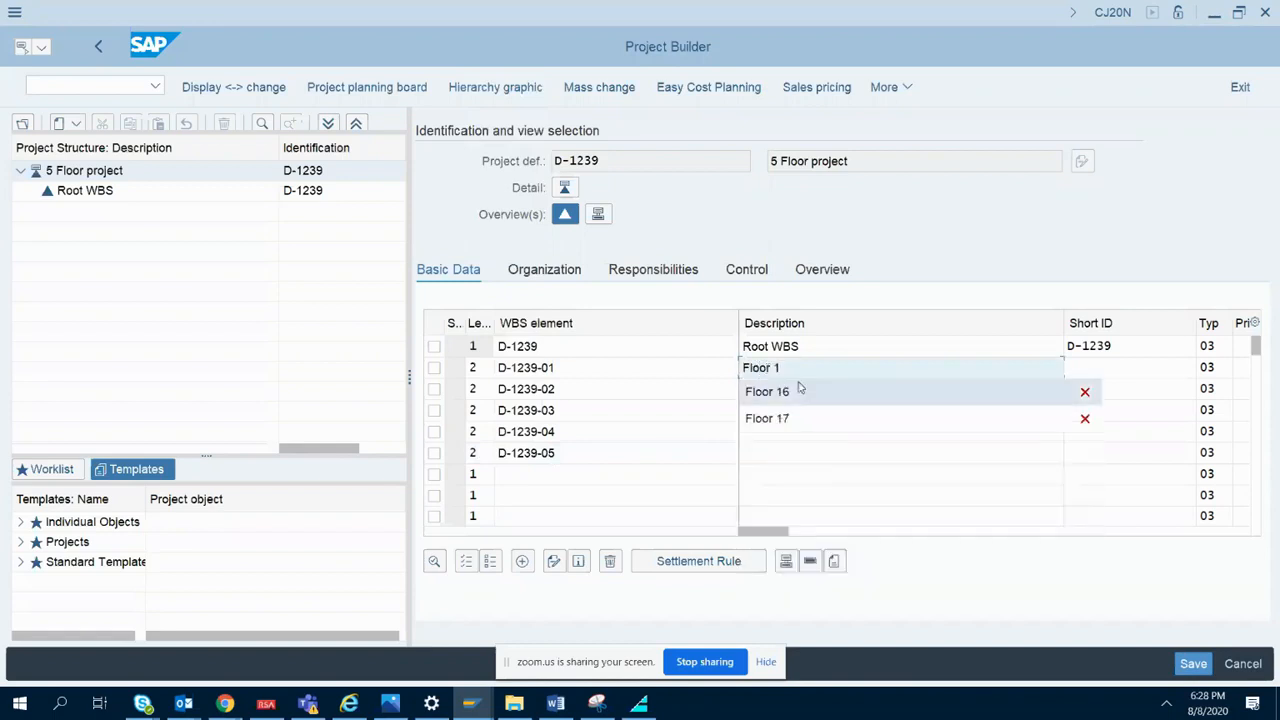
left_click_drag(793, 368, 731, 370)
key("ctrl+c")
left_click(774, 388)
key("ctrl+v")
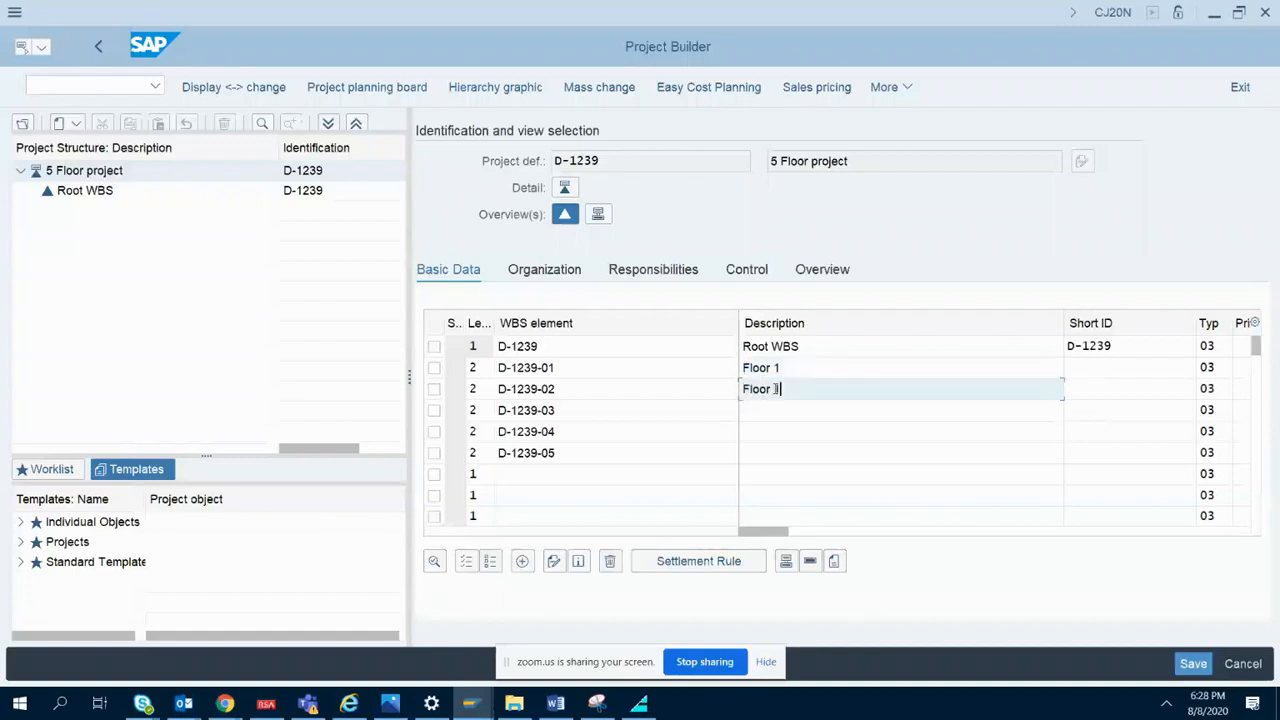
key("BackSpace")
type("2")
key("Escape")
- Describe WBS elements D-1239-03, D-1239-04 and D-1239-05 as "Floor 3", "Floor 4" and "Floor 5"
left_click(791, 407)
left_click(788, 361)
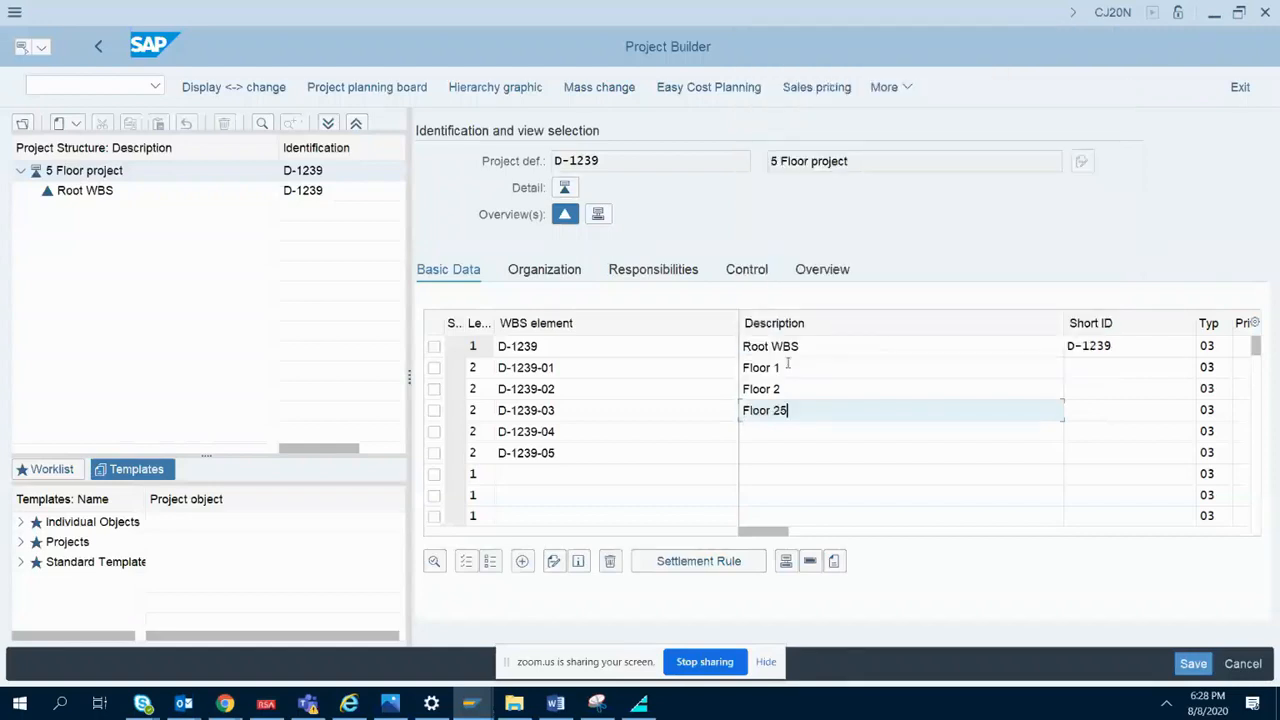
key("BackSpace")
key("BackSpace")
type("3")
left_click(784, 429)
type("Floor ")
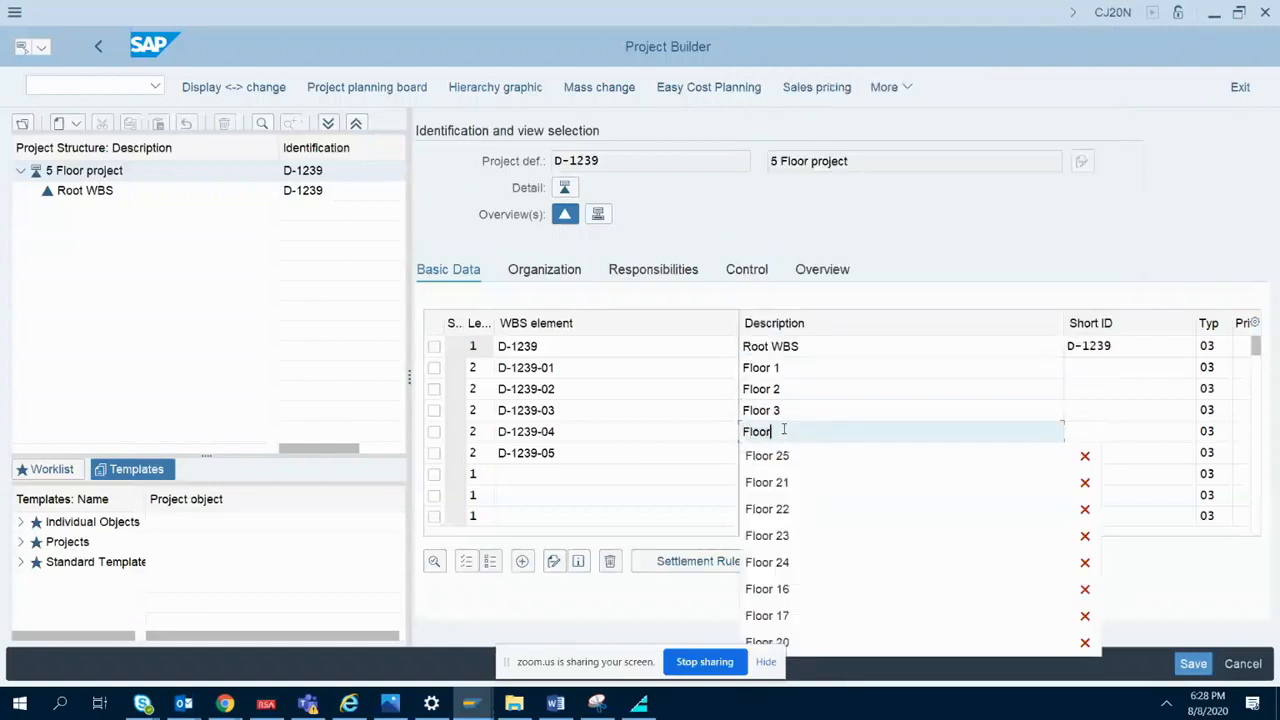
type("4")
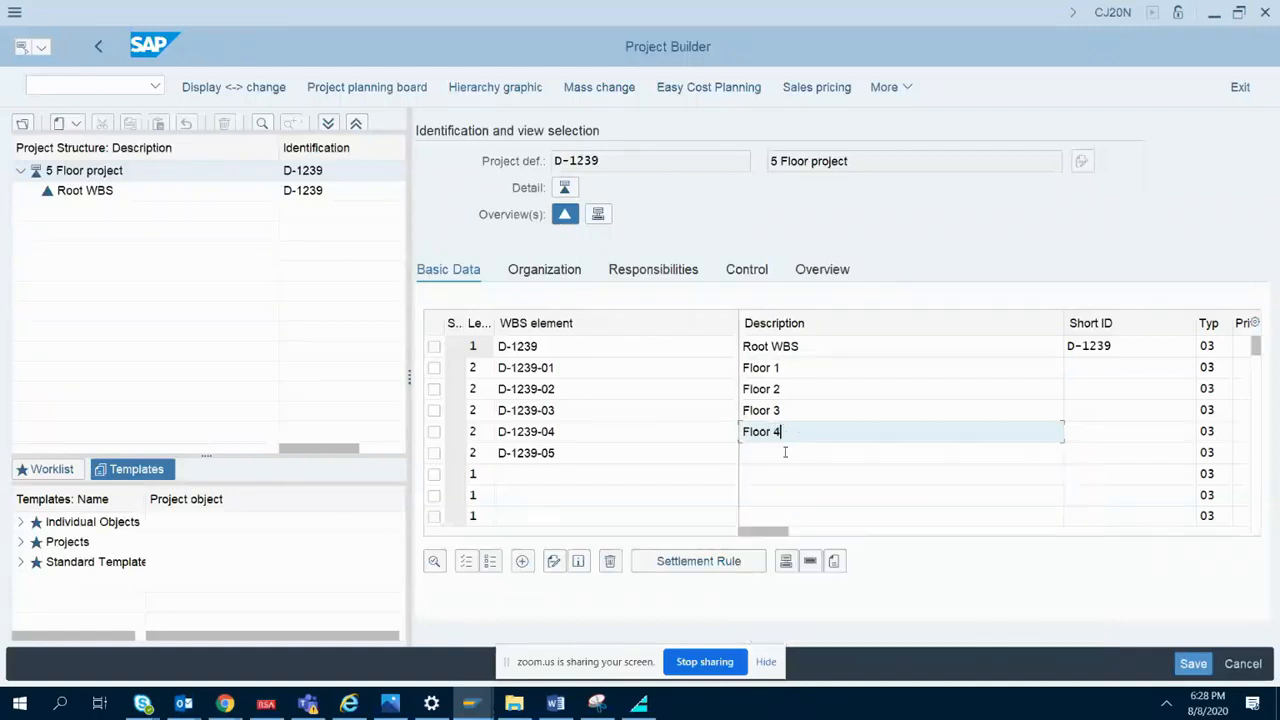
left_click(785, 452)
type("Floor 5")
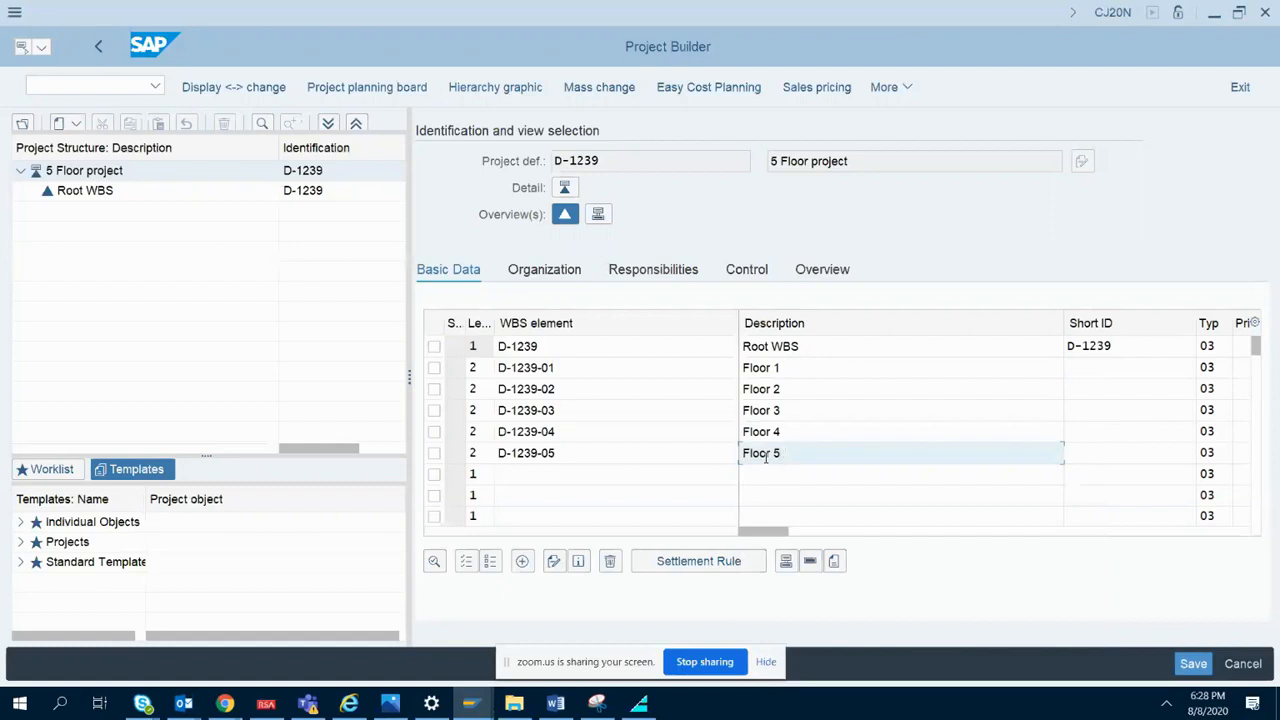
- Add WBS element D-1239-06 in the row below D-1239-05 and set its level to 2
left_click(556, 453)
left_click_drag(556, 453, 481, 458)
key("ctrl+c")
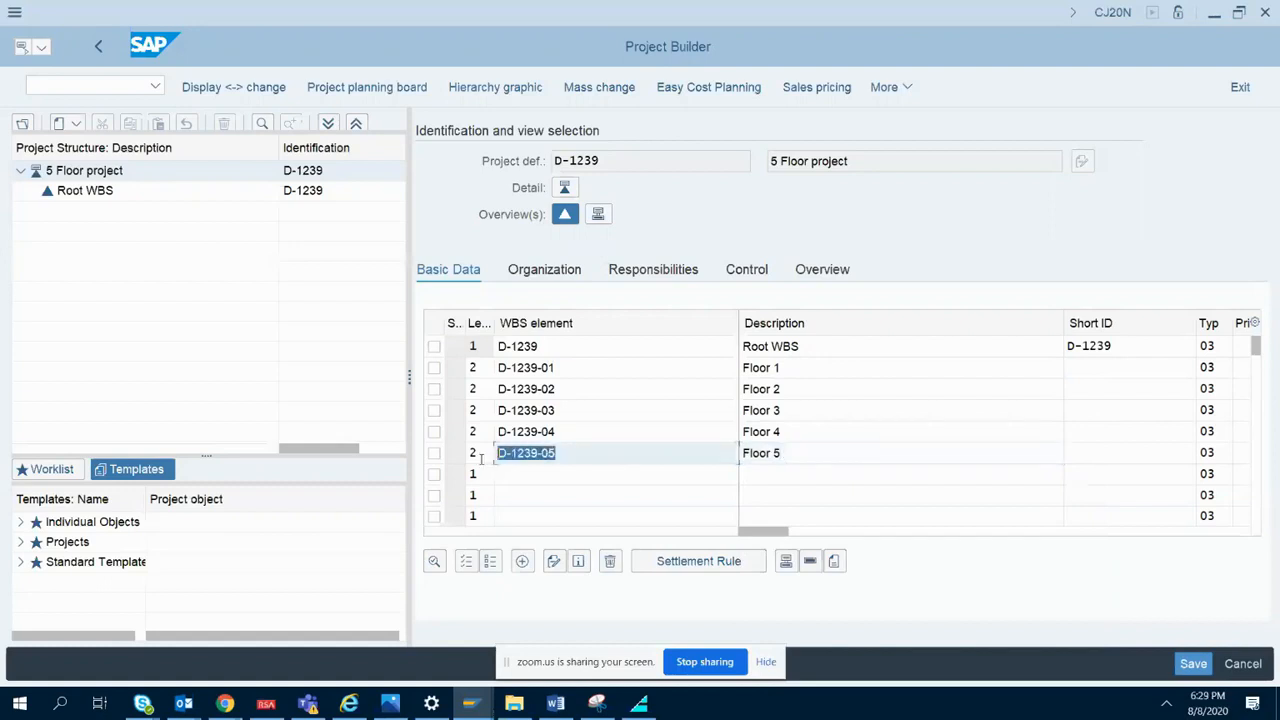
left_click(510, 474)
key("ctrl+v")
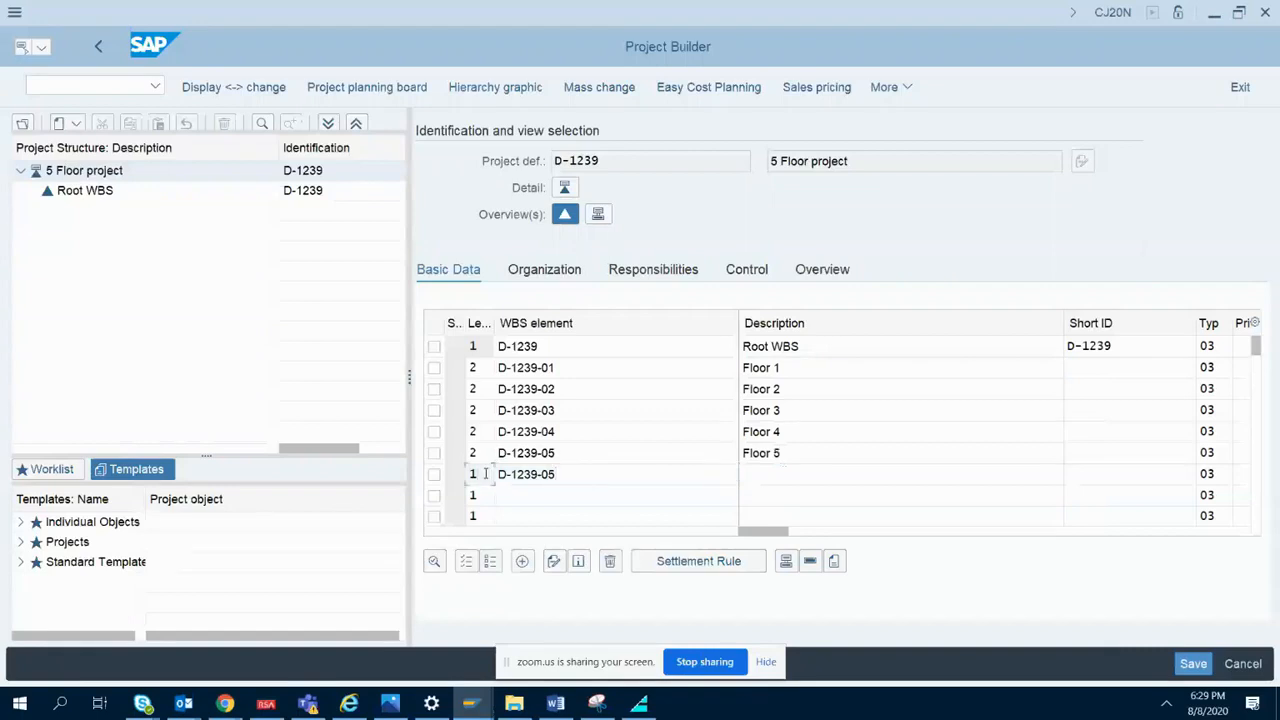
type("2")
left_click(582, 474)
key("BackSpace")
type("6")
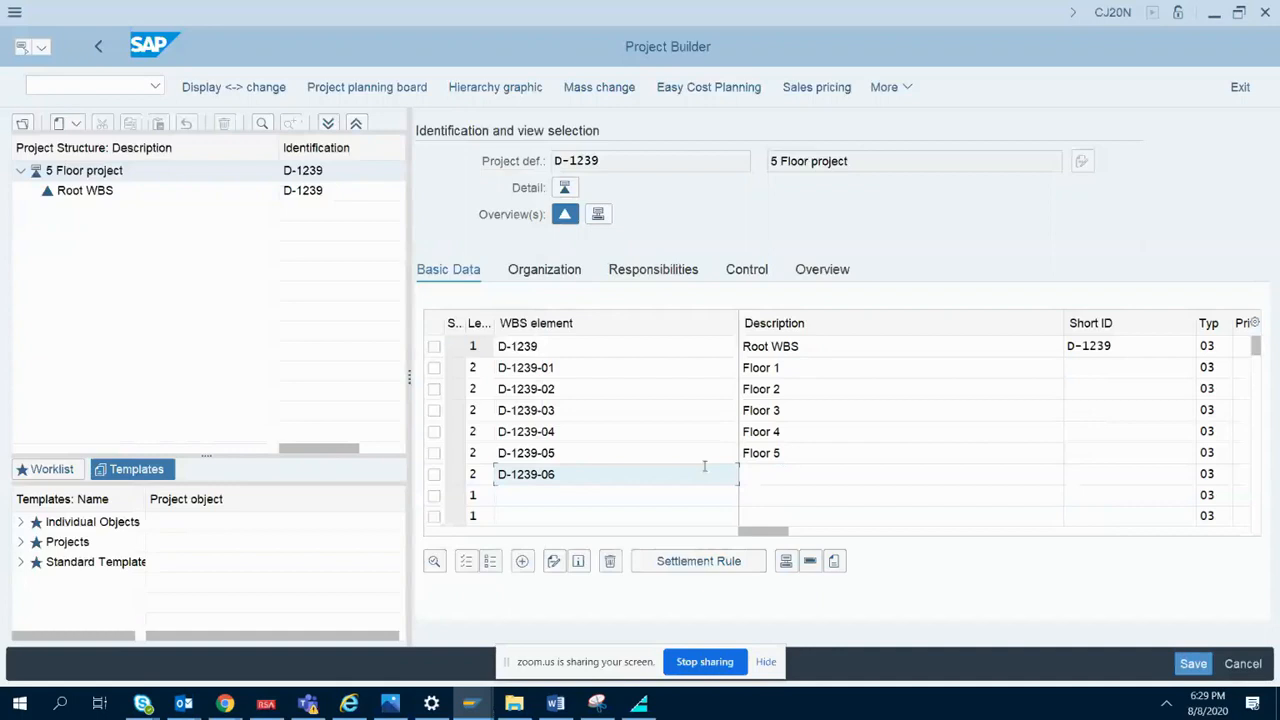
- Describe WBS element D-1239-06 as "Common Facilities" and apply the entries to the project structure
left_click(775, 476)
type("Common Facili")
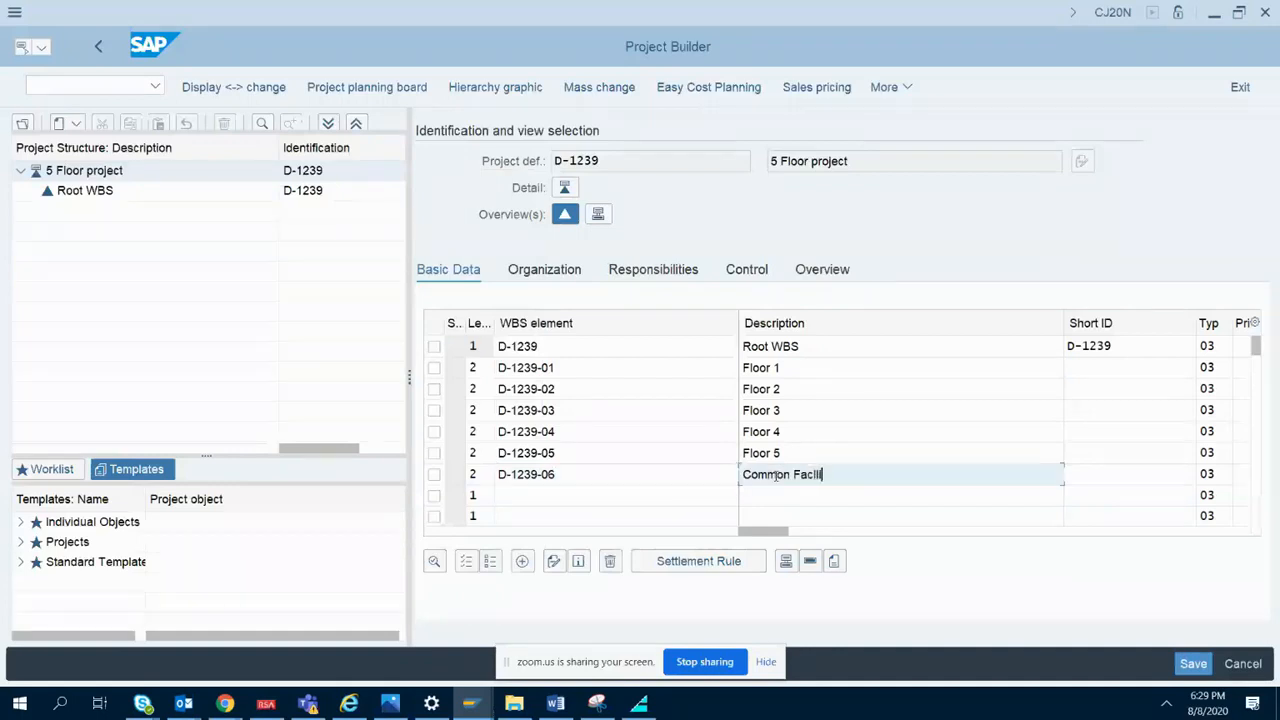
type("ties")
key("Return")
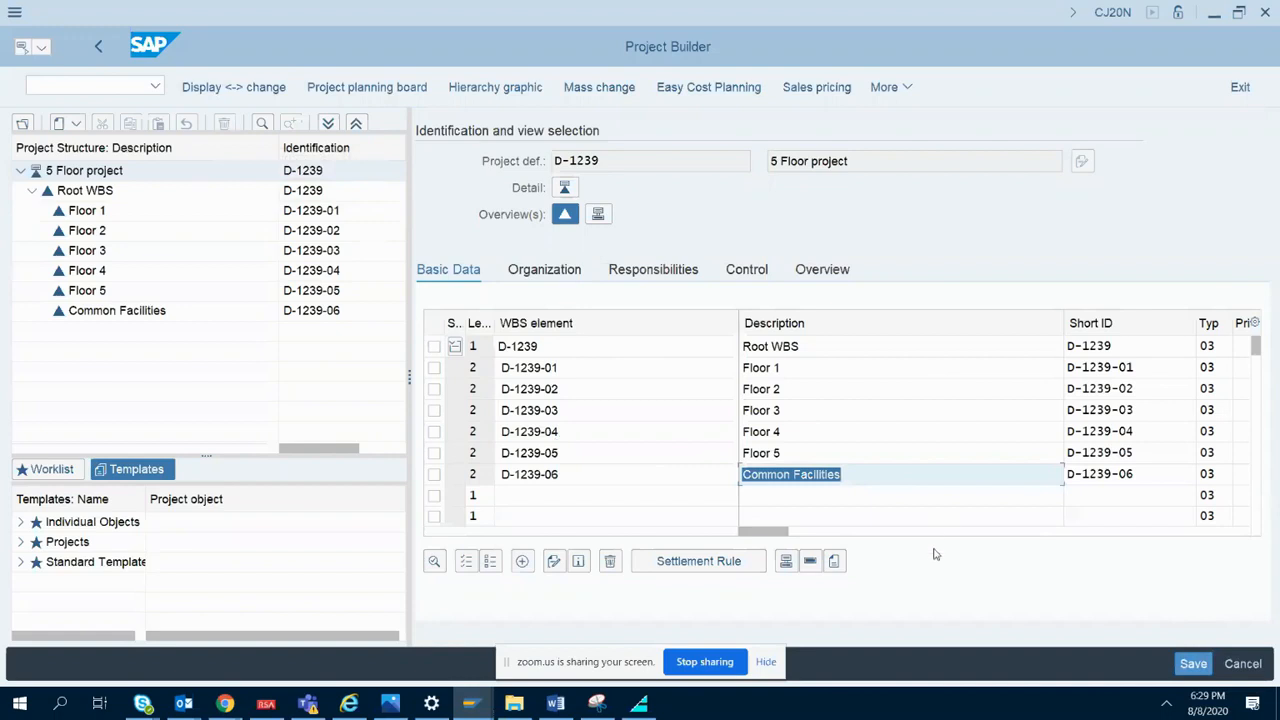
left_click(877, 479)
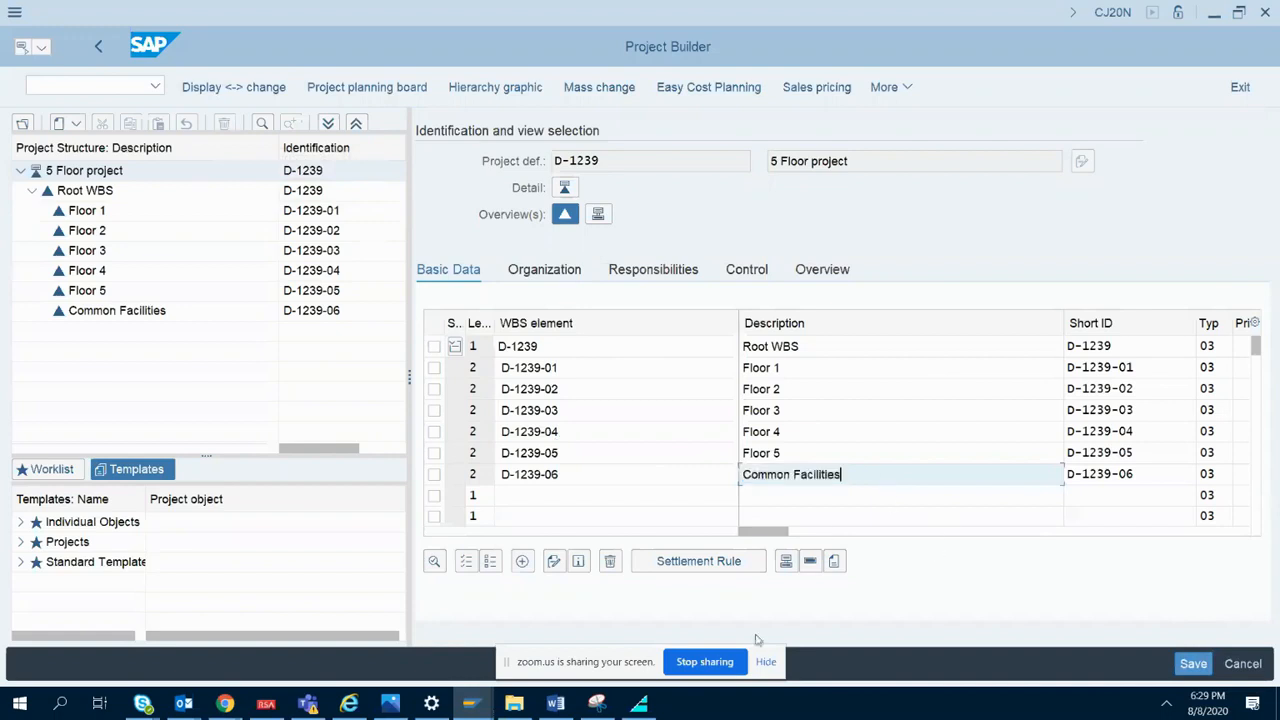
- Switch to Snipping Tool and capture the project structure tree together with the WBS element table
left_click(597, 703)
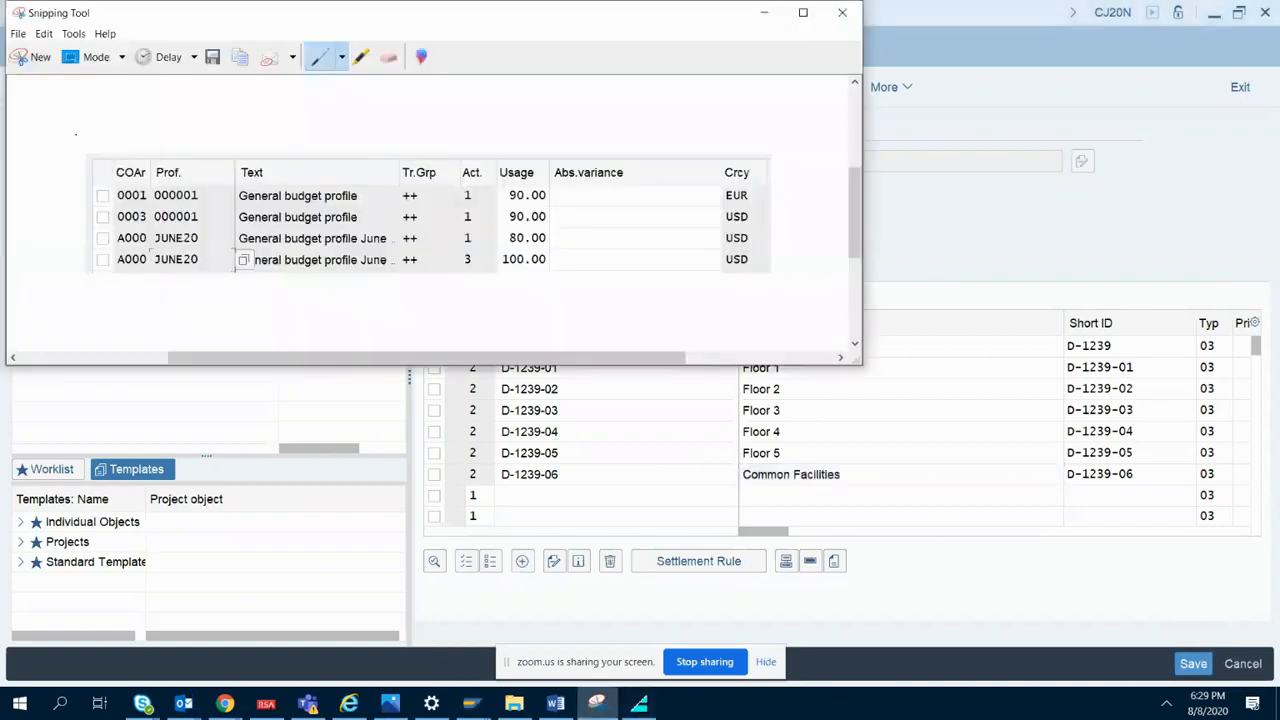
left_click(33, 56)
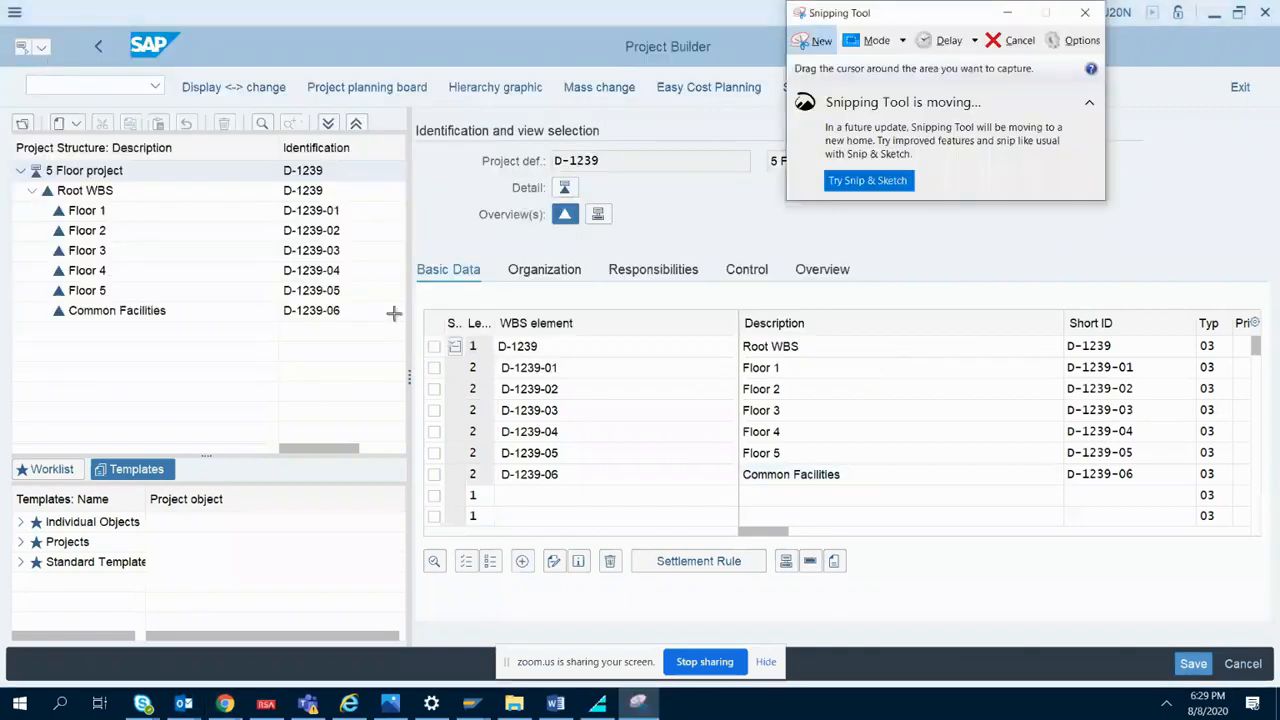
left_click_drag(8, 106, 1196, 492)
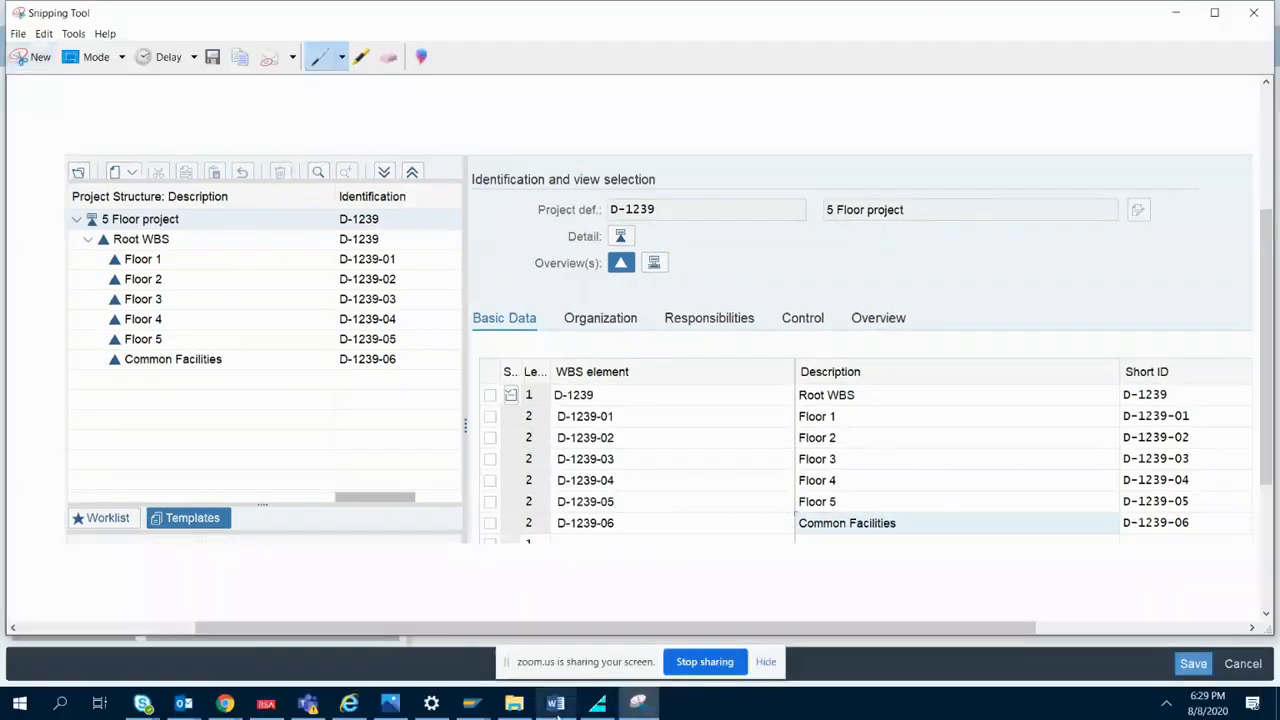
- Switch to the Word document and paste the captured project structure below the two-levels assumption, followed by a line break
left_click(556, 705)
key("ctrl+v")
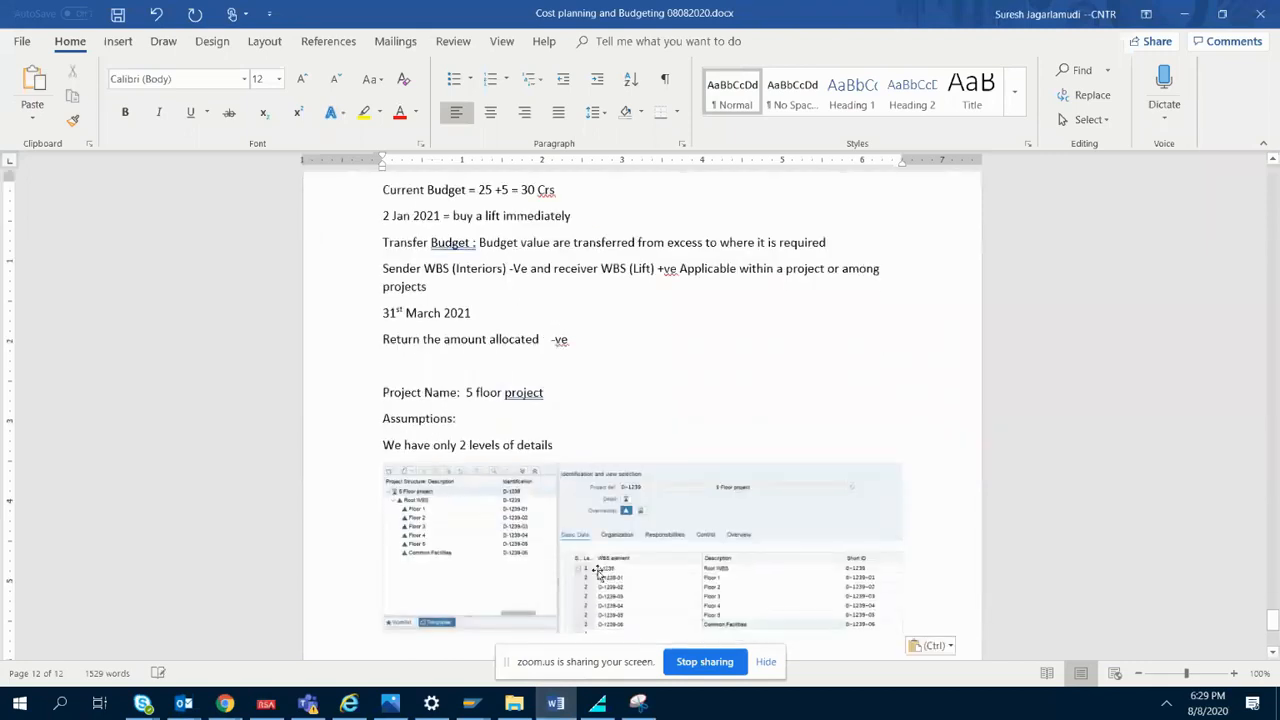
key("Return")
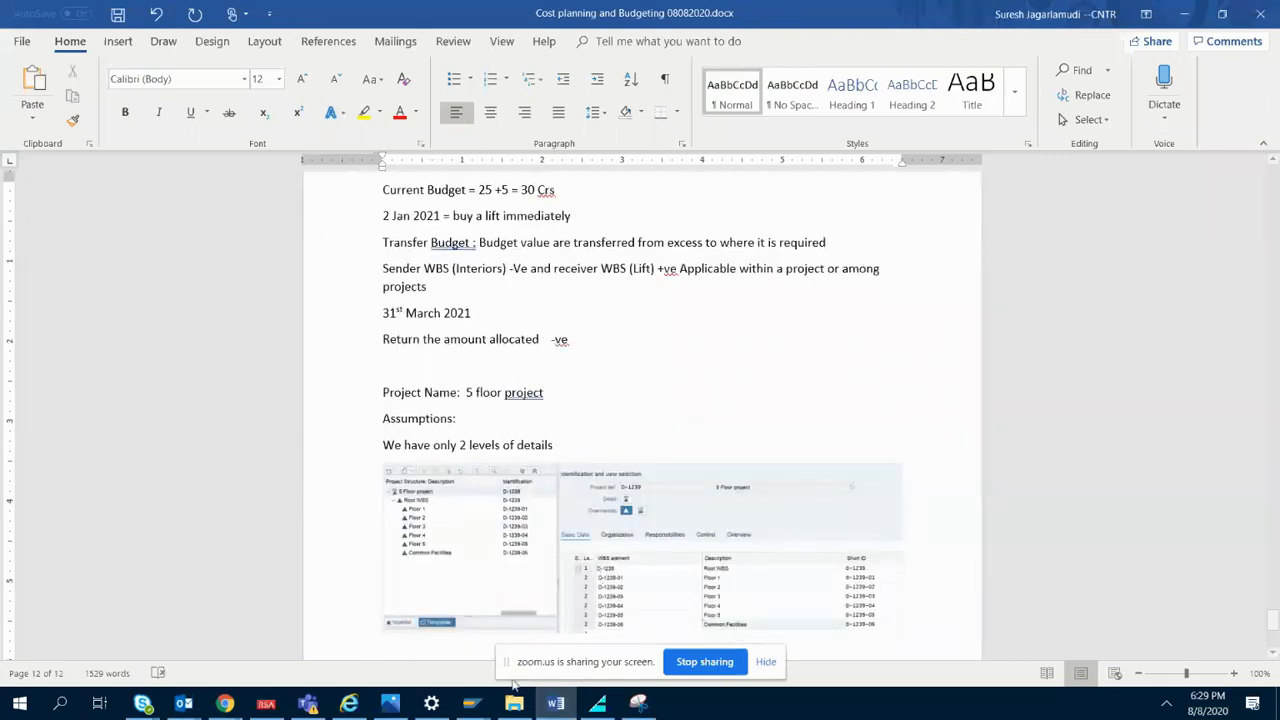
- Switch back to the SAP Project Builder and save the 5 Floor project
mouse_move(480, 706)
left_click(530, 630)
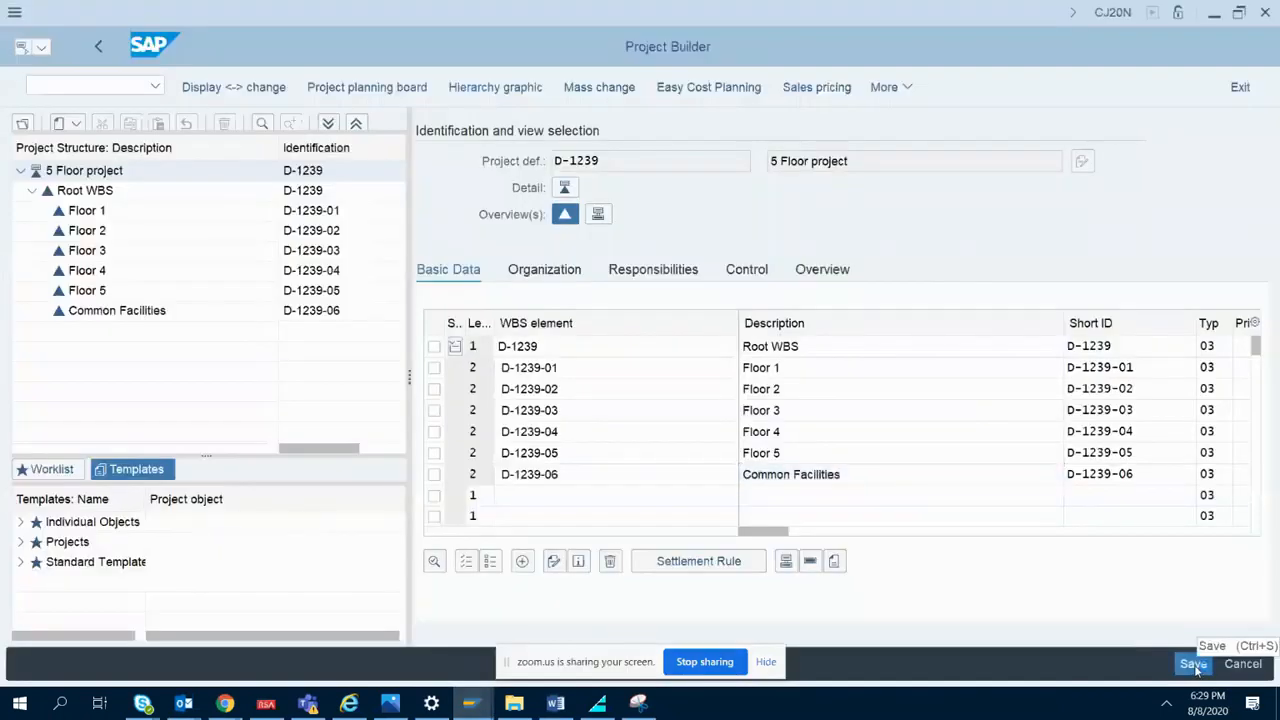
left_click(1195, 666)
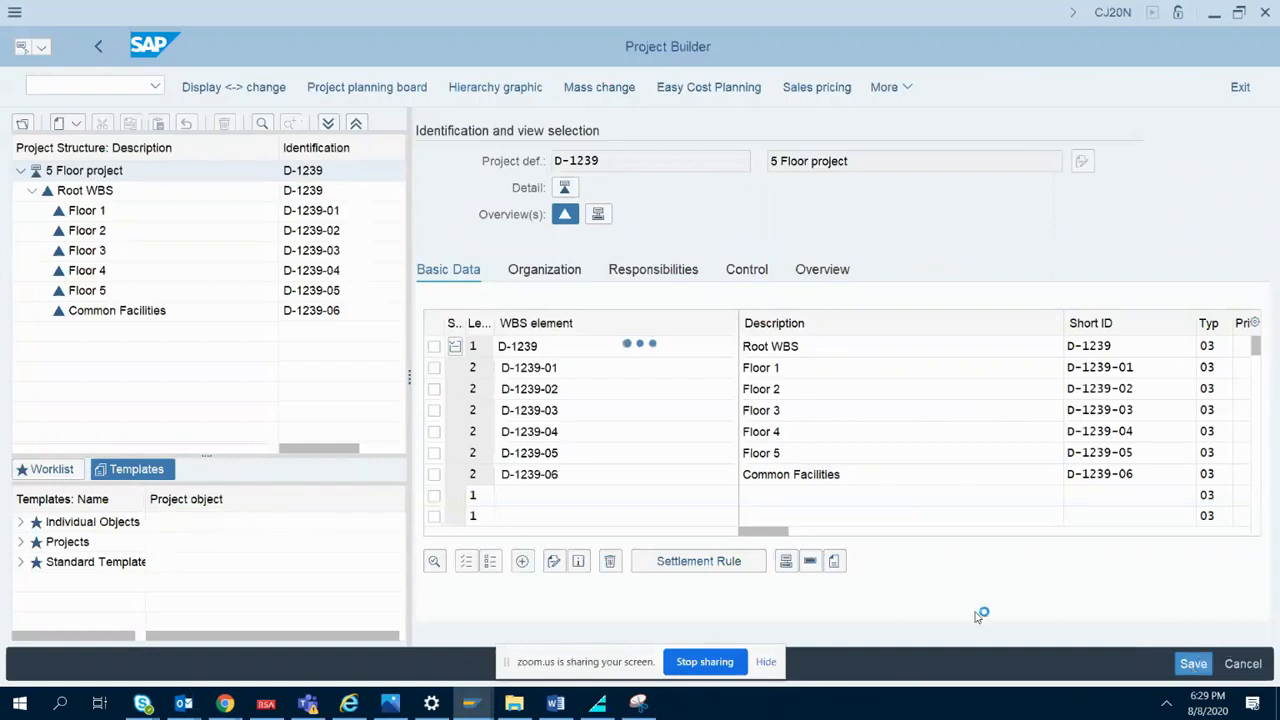
- Switch to the Word document and add the line "Project structure create in CJ20N upto level" between the two-levels assumption and the pasted screenshot
left_click(560, 706)
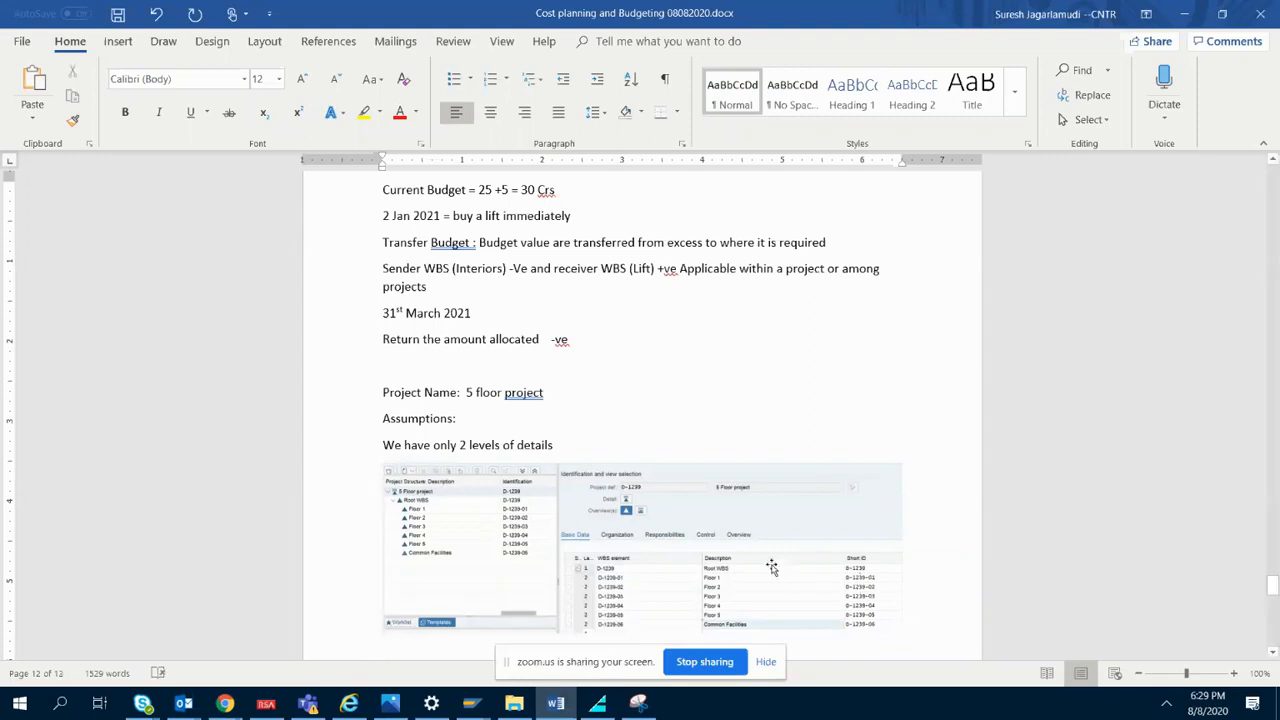
left_click(601, 447)
key("Return")
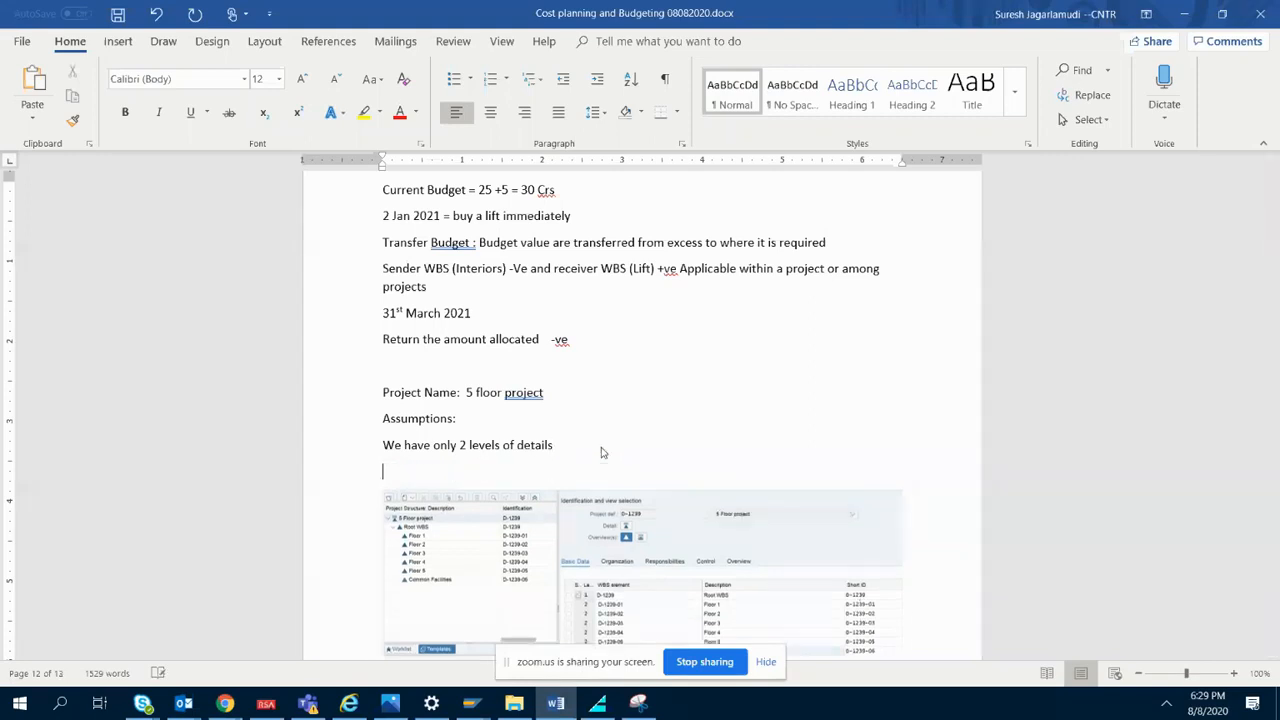
type("Project structure create ")
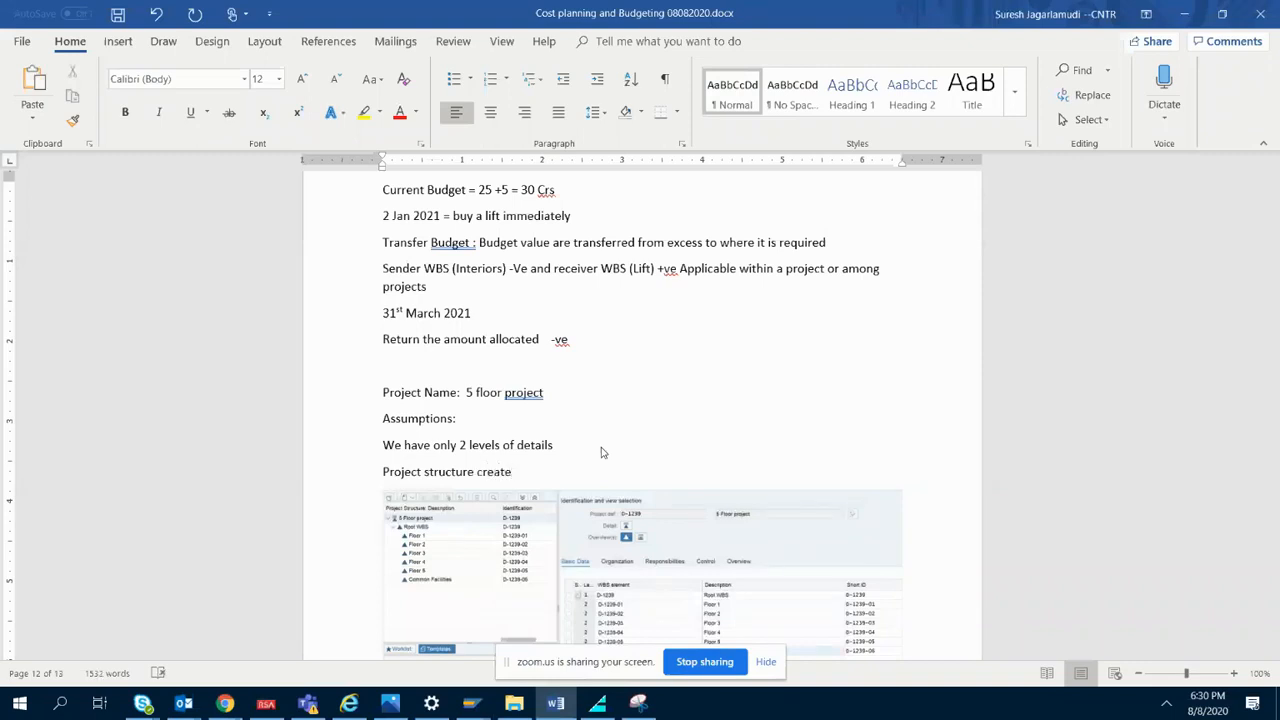
type("in CJ20N upto leve")
- In the recovered Word document, complete the project structure line with "2" after "upto level" and save the file
mouse_move(471, 703)
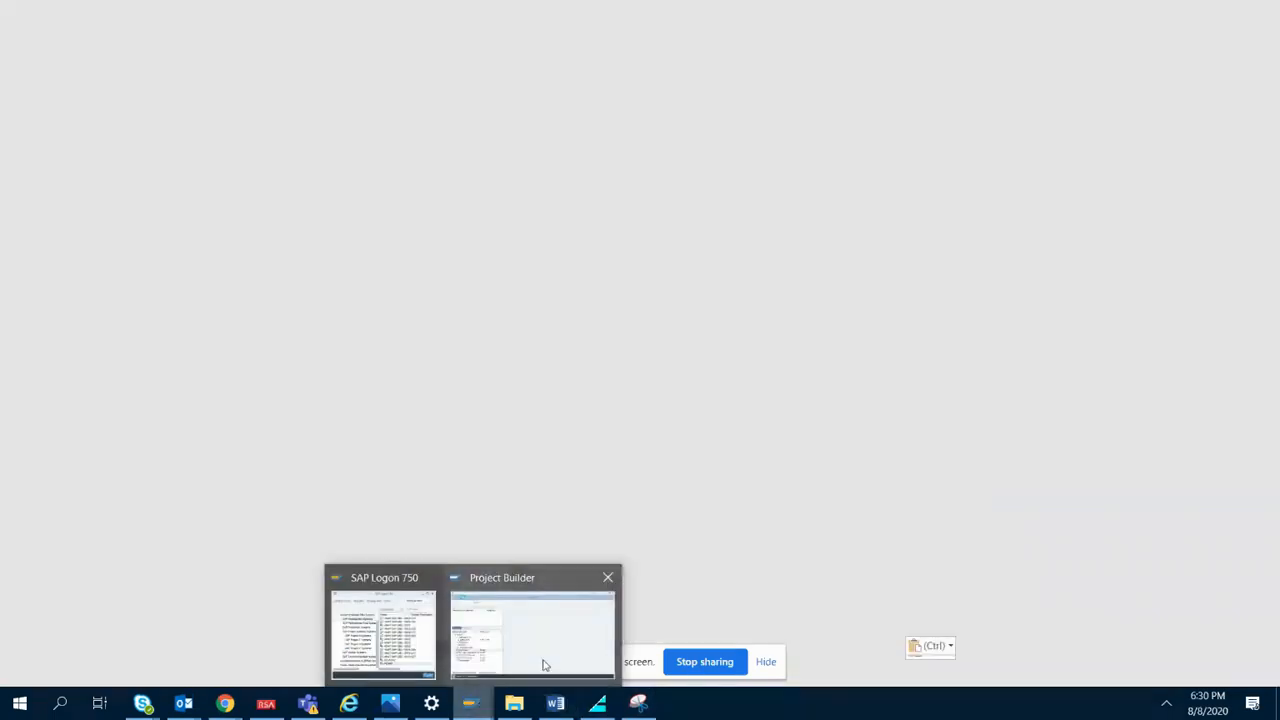
left_click(544, 665)
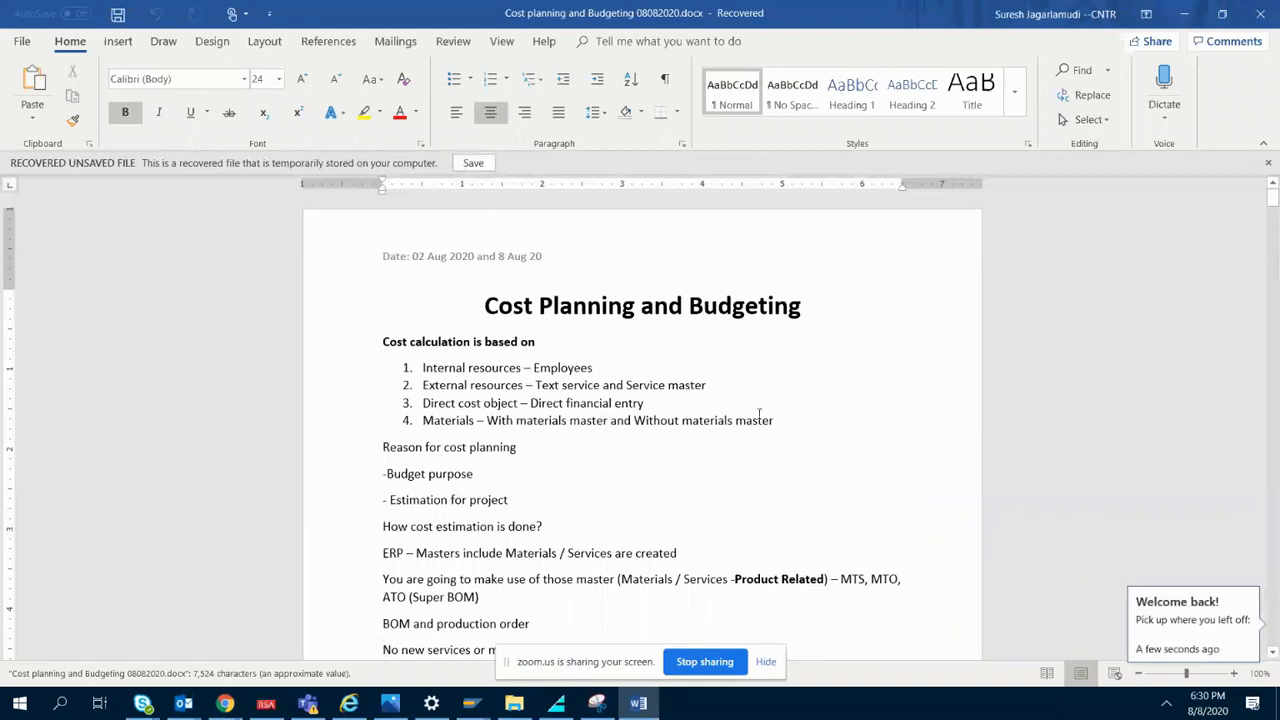
left_click_drag(1272, 200, 1272, 592)
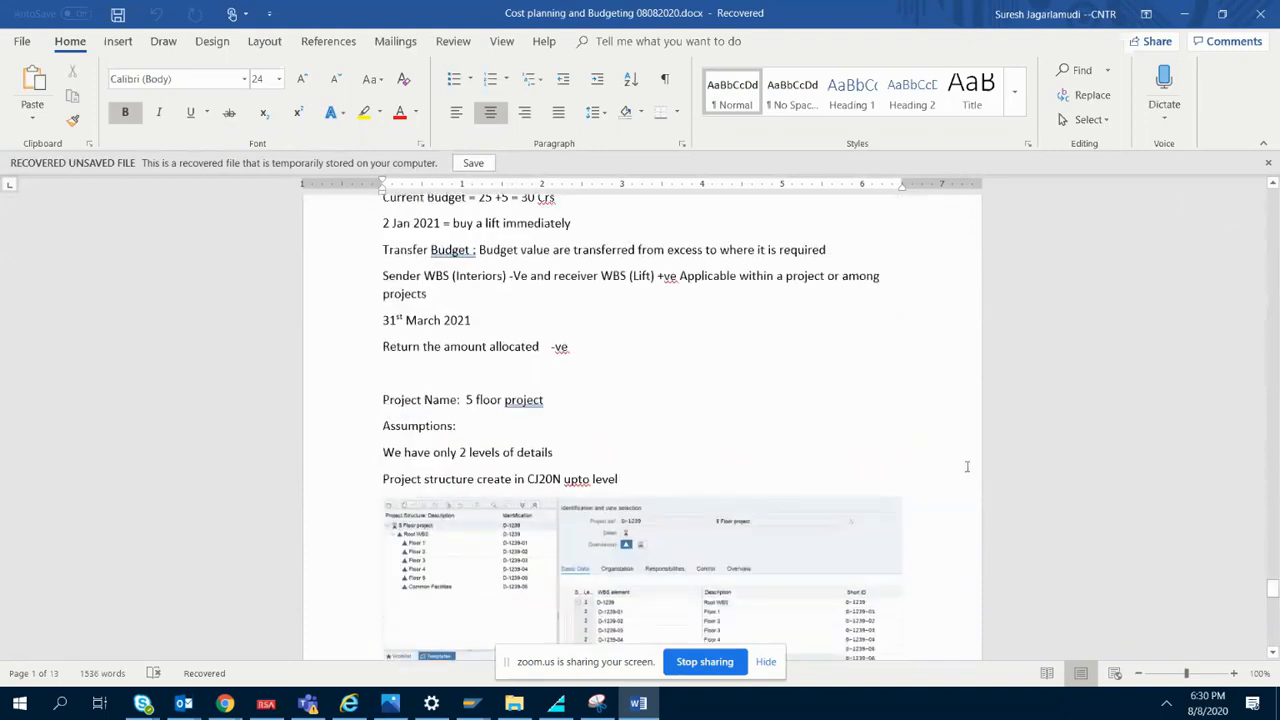
left_click(689, 466)
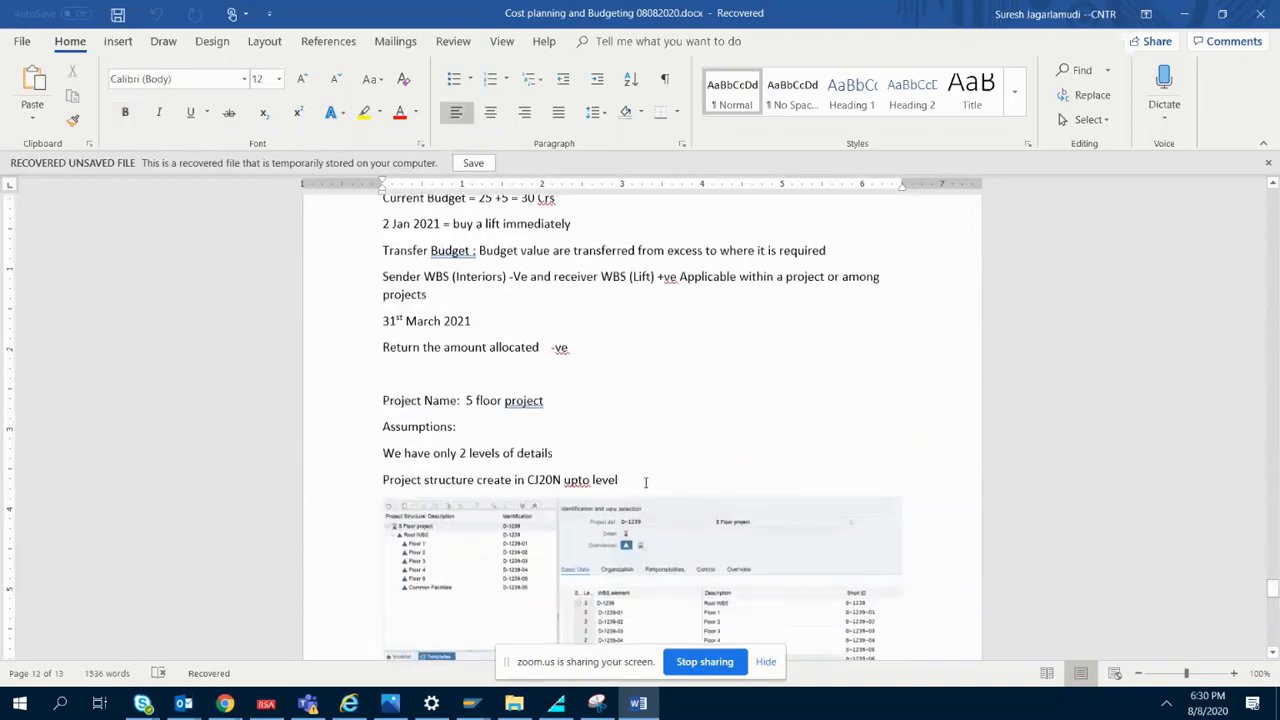
type("2")
left_click(117, 13)
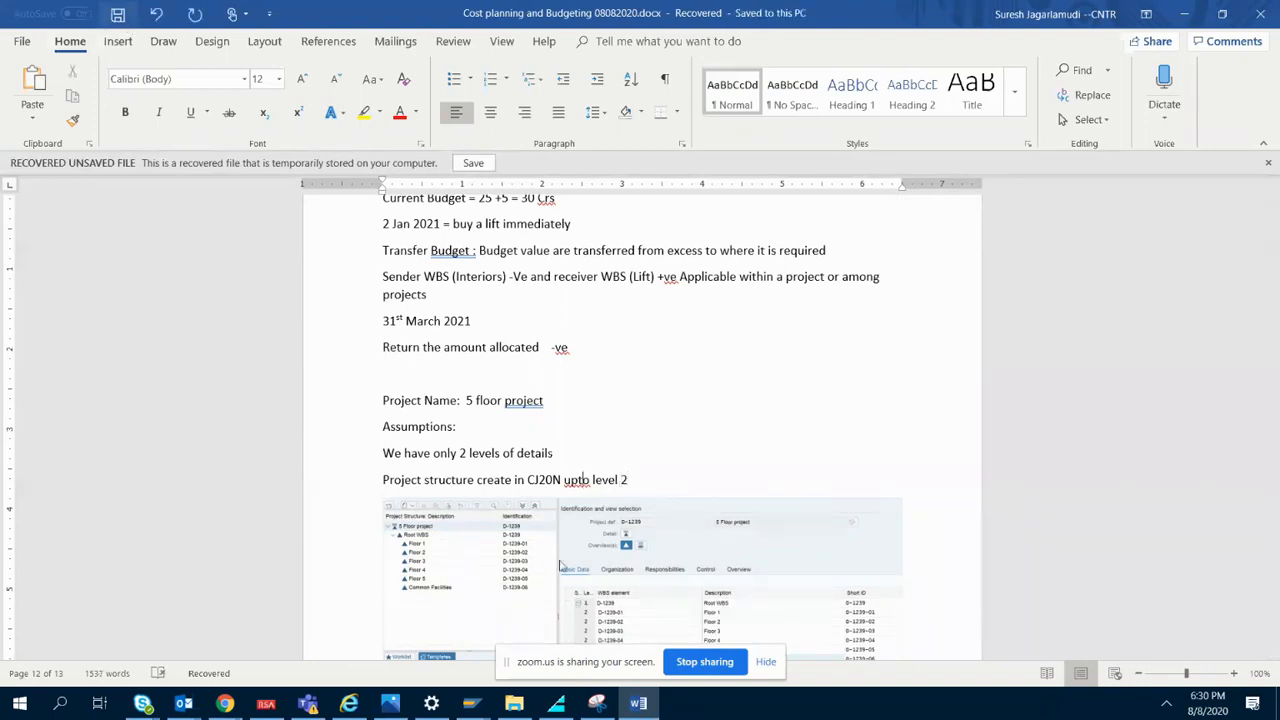
- Switch to SAP Project Builder and review the budget and planning profiles and the expanded WBS structure of project D-1239
left_click(470, 704)
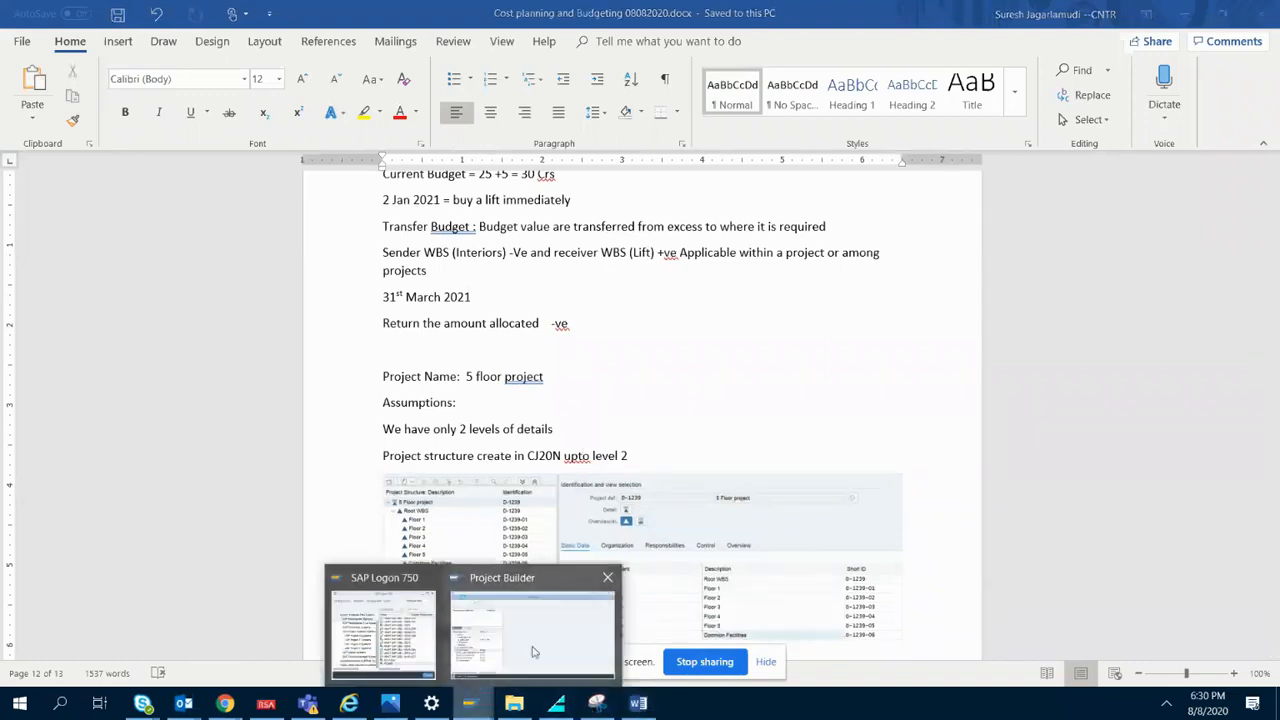
left_click(533, 652)
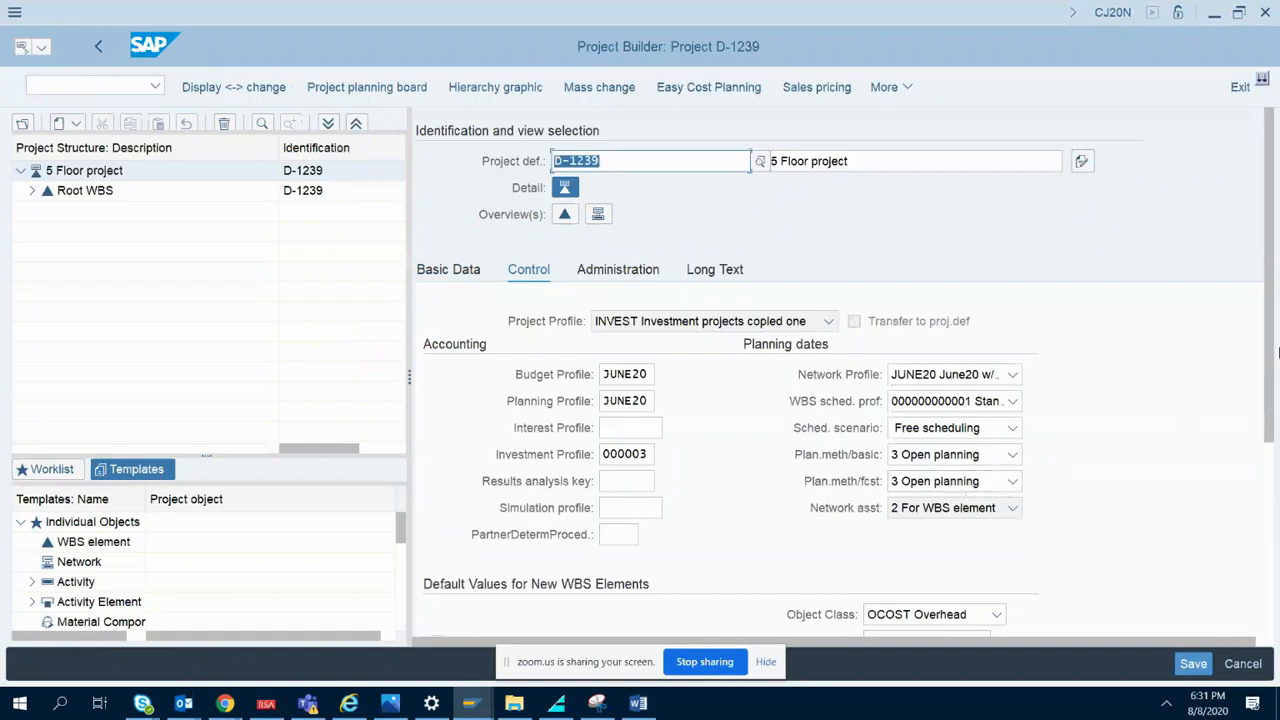
left_click(605, 374)
left_click_drag(610, 374, 648, 401)
left_click(608, 402)
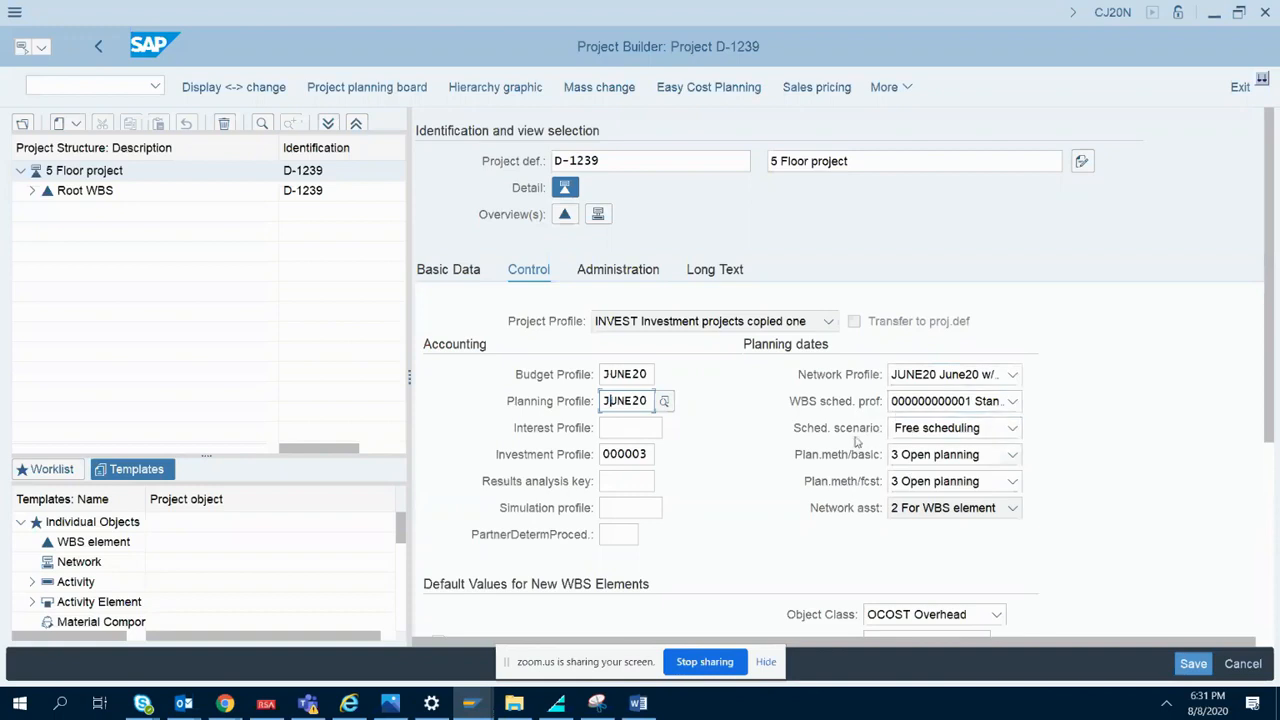
left_click(328, 124)
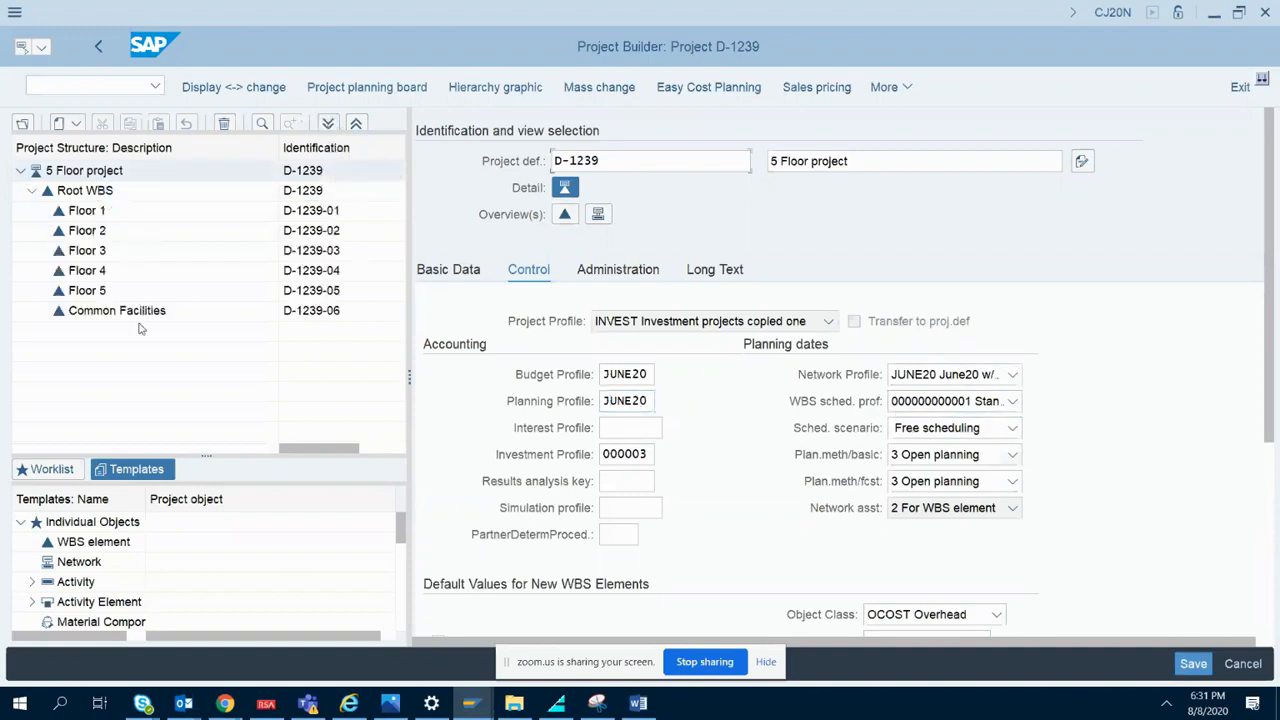
- Leave the Project Builder and return to the SAP Easy Access screen with /n
left_click(93, 85)
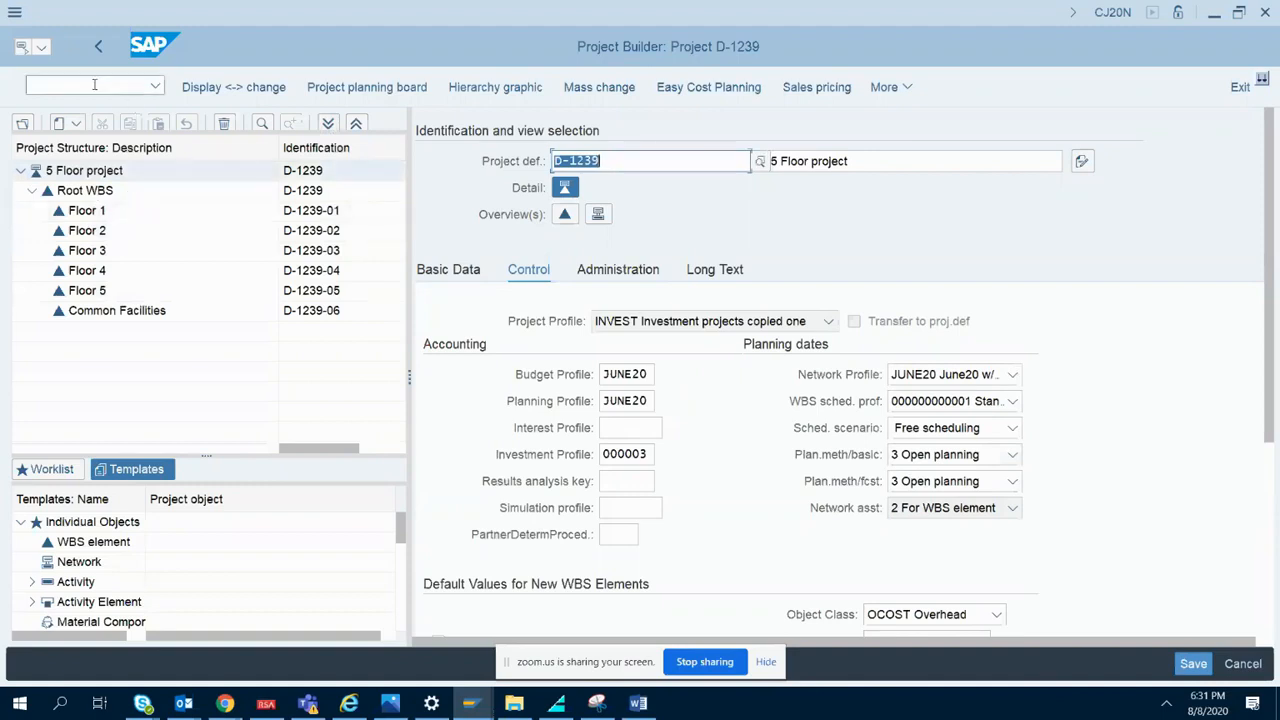
type("/n")
key("Return")
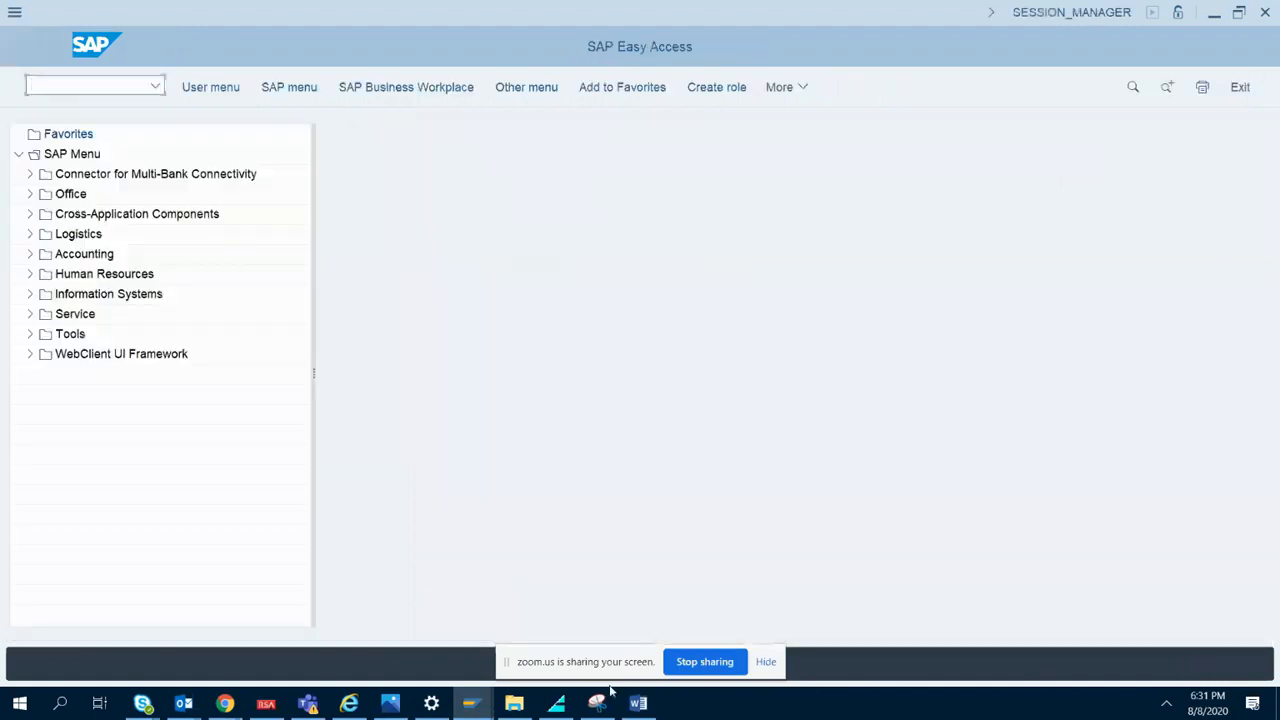
- Switch to the Word document and add the line "Goto CJ40" below the project structure screenshot, followed by blank lines
left_click(638, 703)
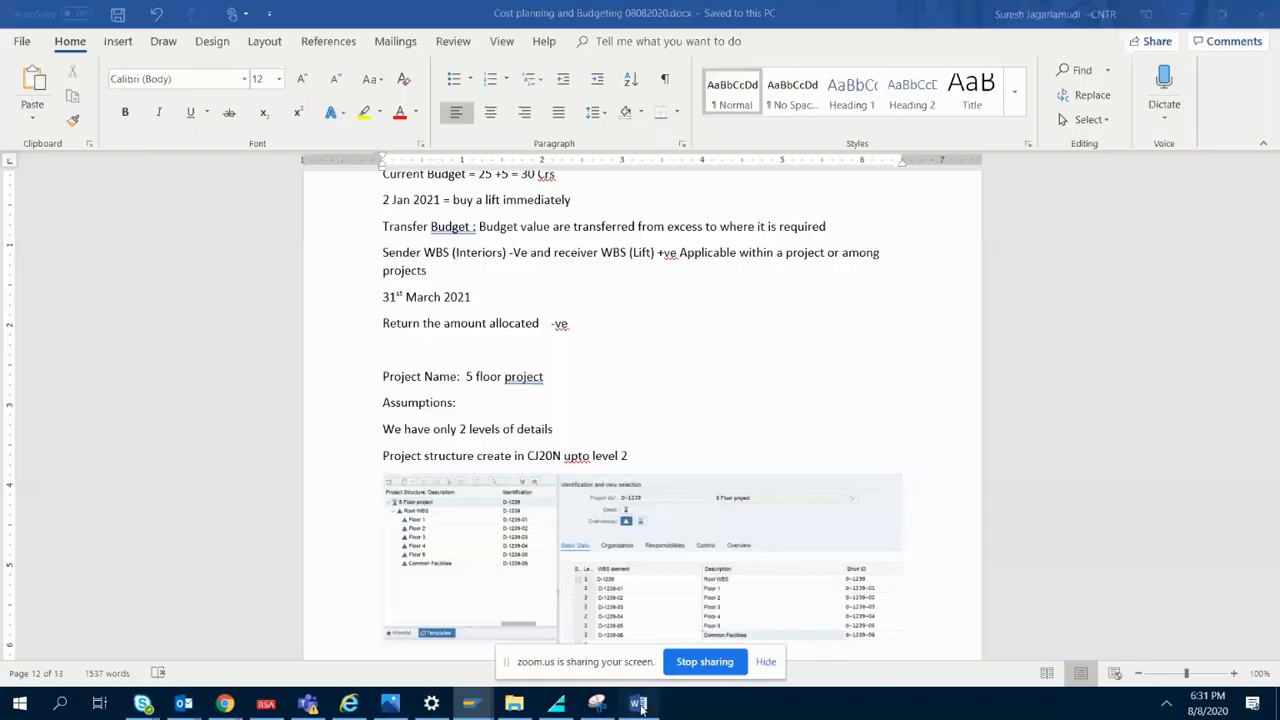
key("Return")
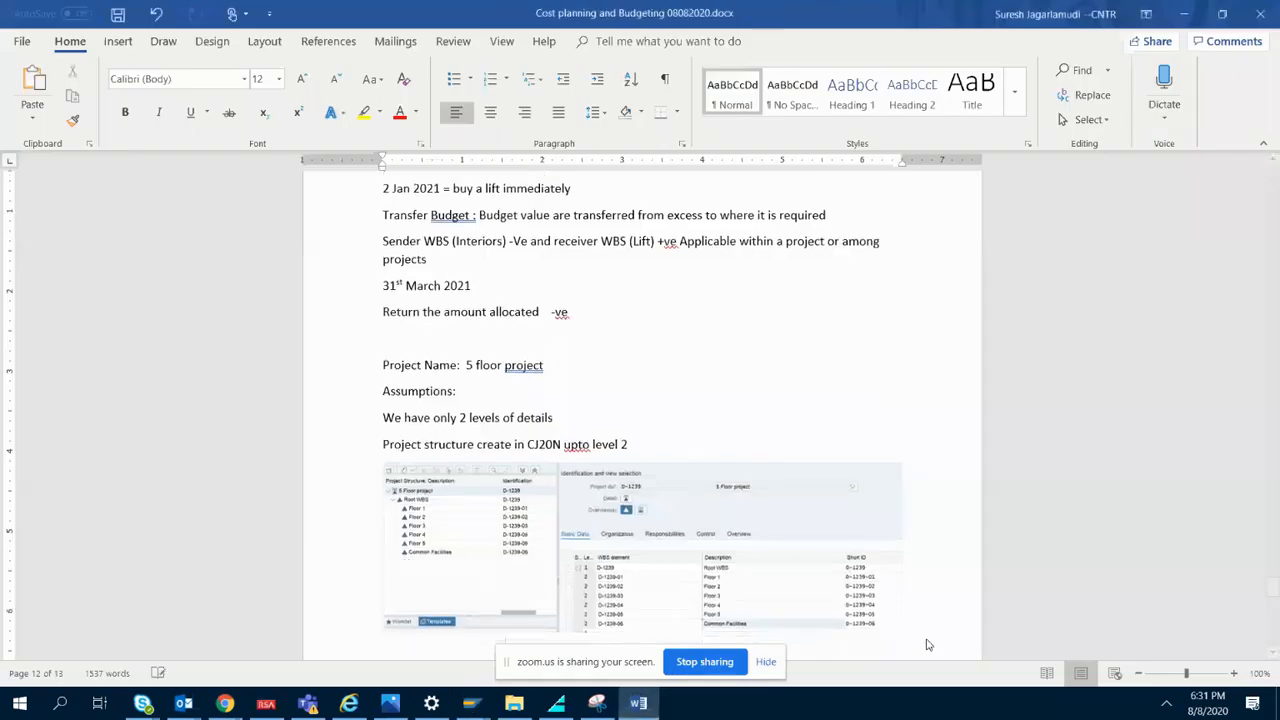
type("Goto CJ40")
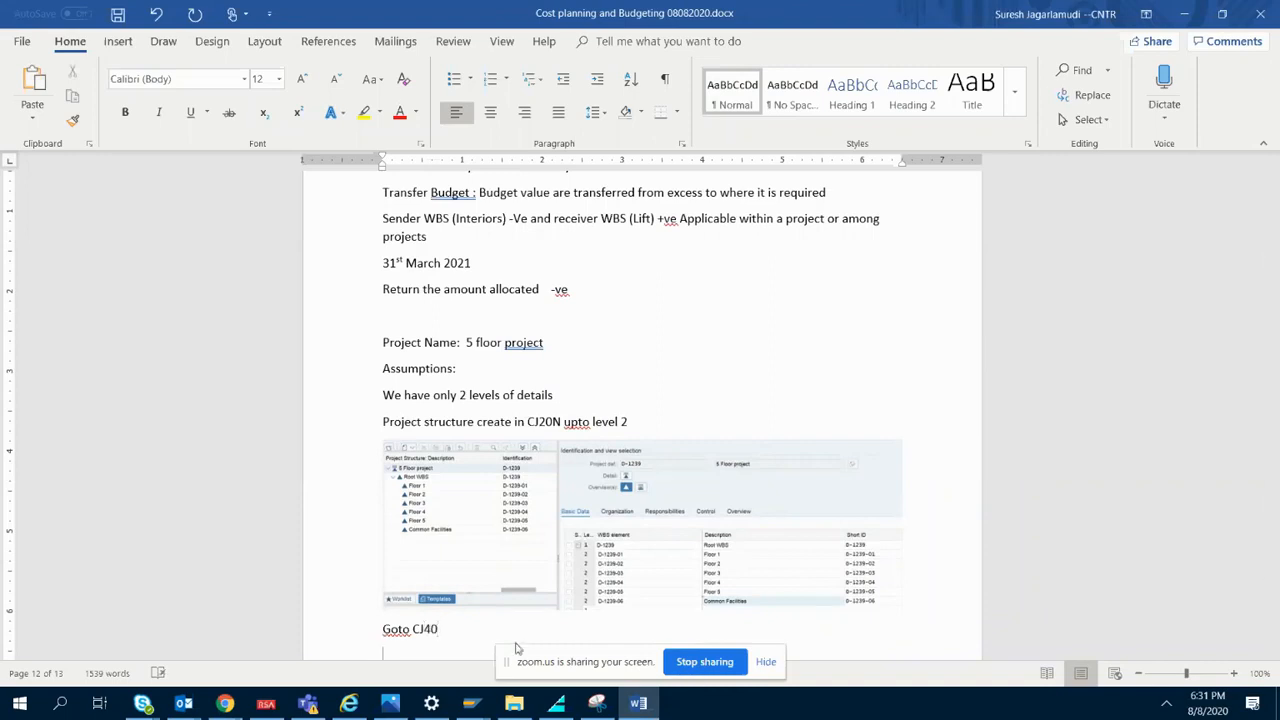
left_click(411, 628)
scroll(449, 628, "down", 1)
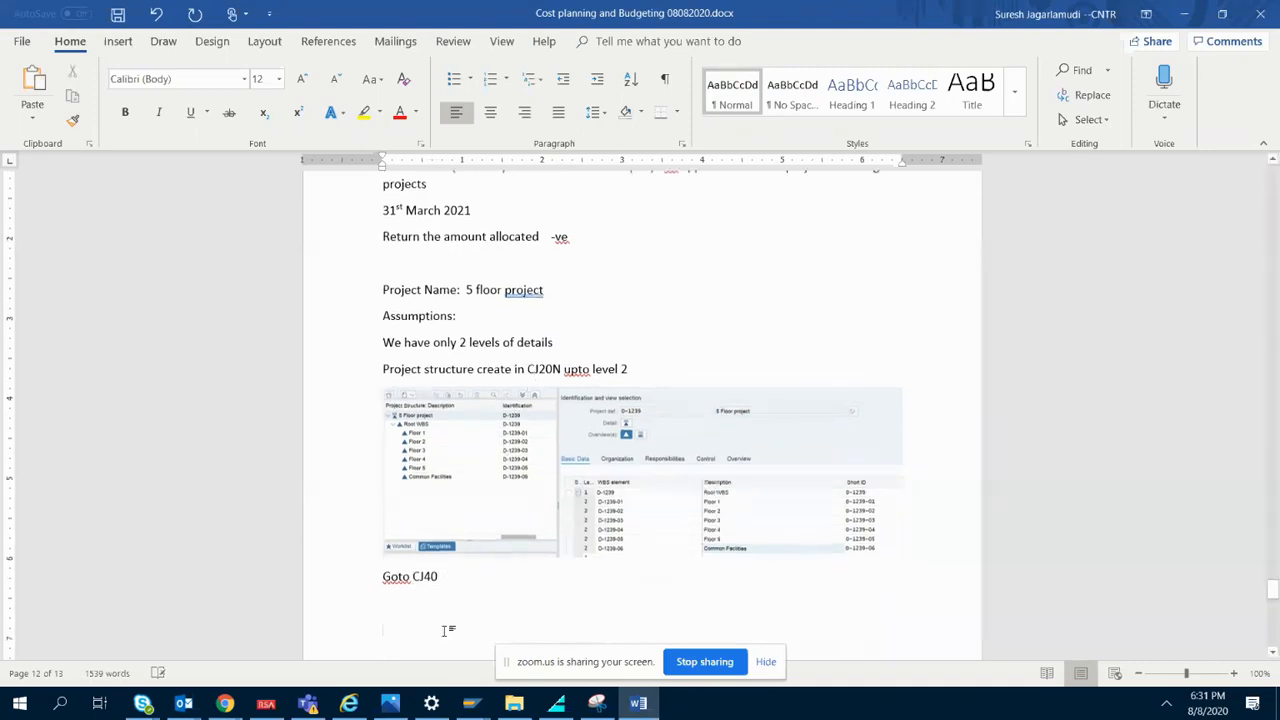
- Switch back to SAP and open the CJ40 cost planning overview for project D-1239, version 0
left_click(643, 710)
type("cj40")
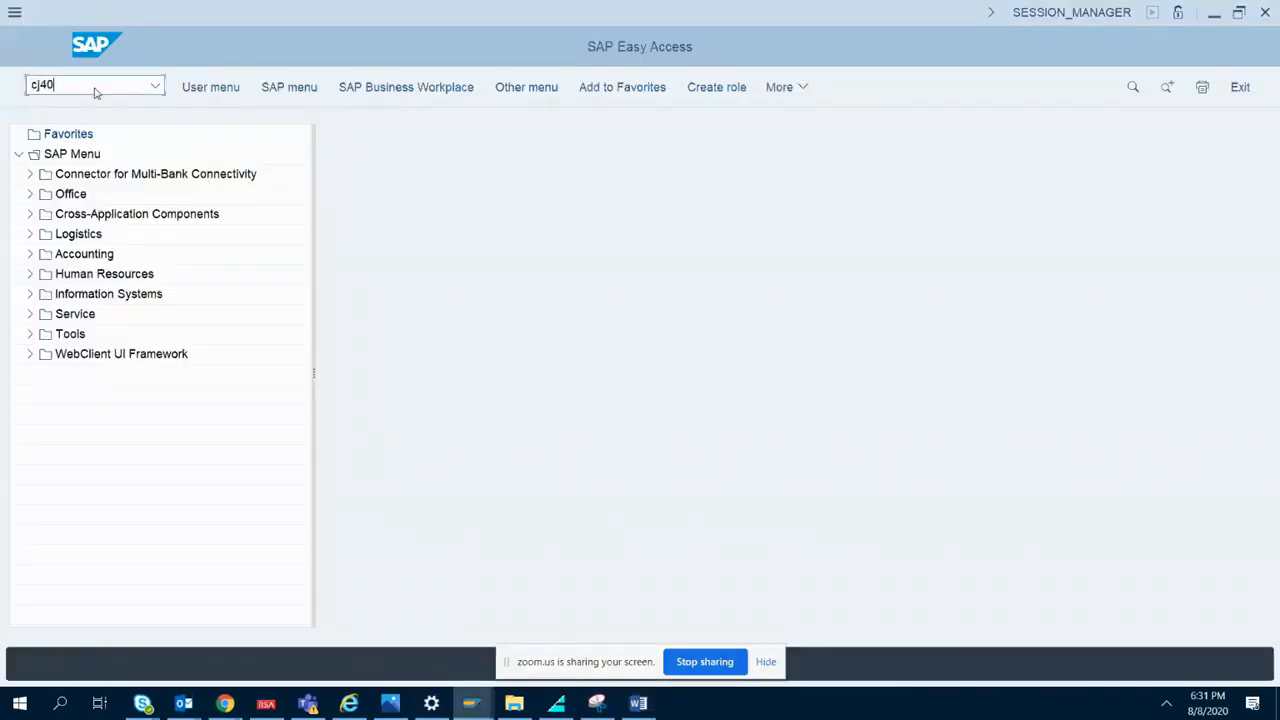
key("Return")
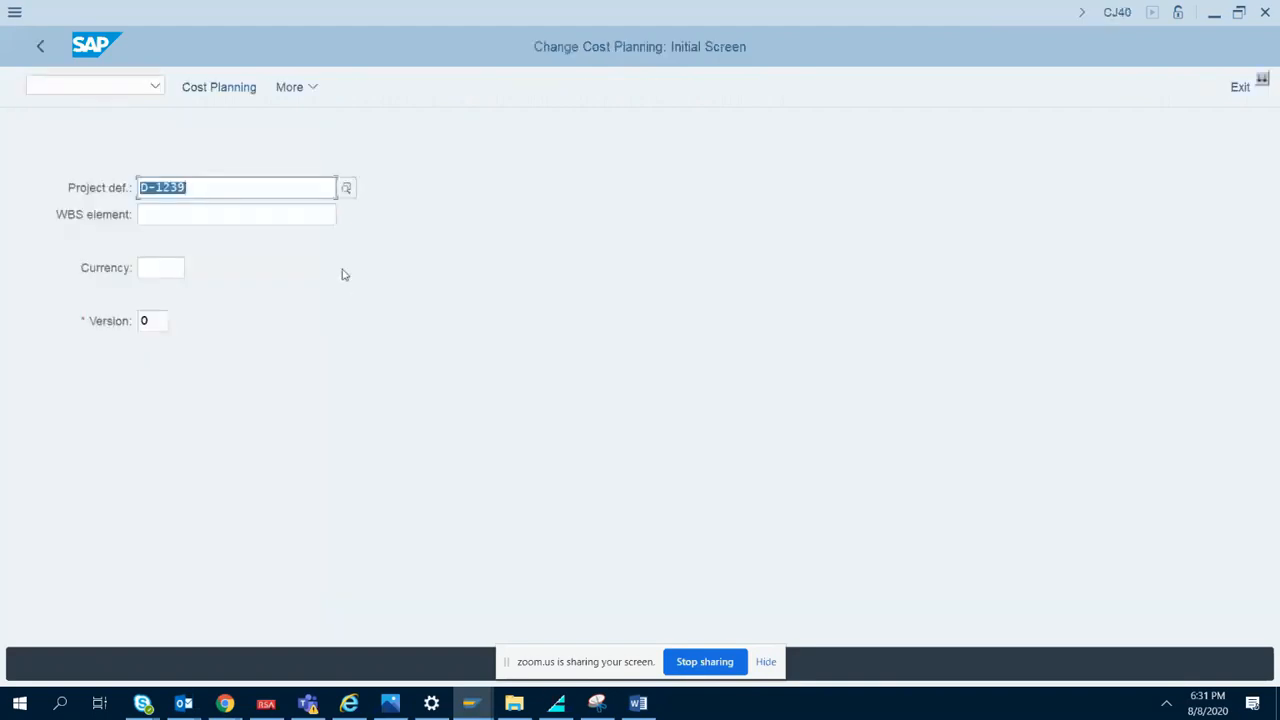
key("Return")
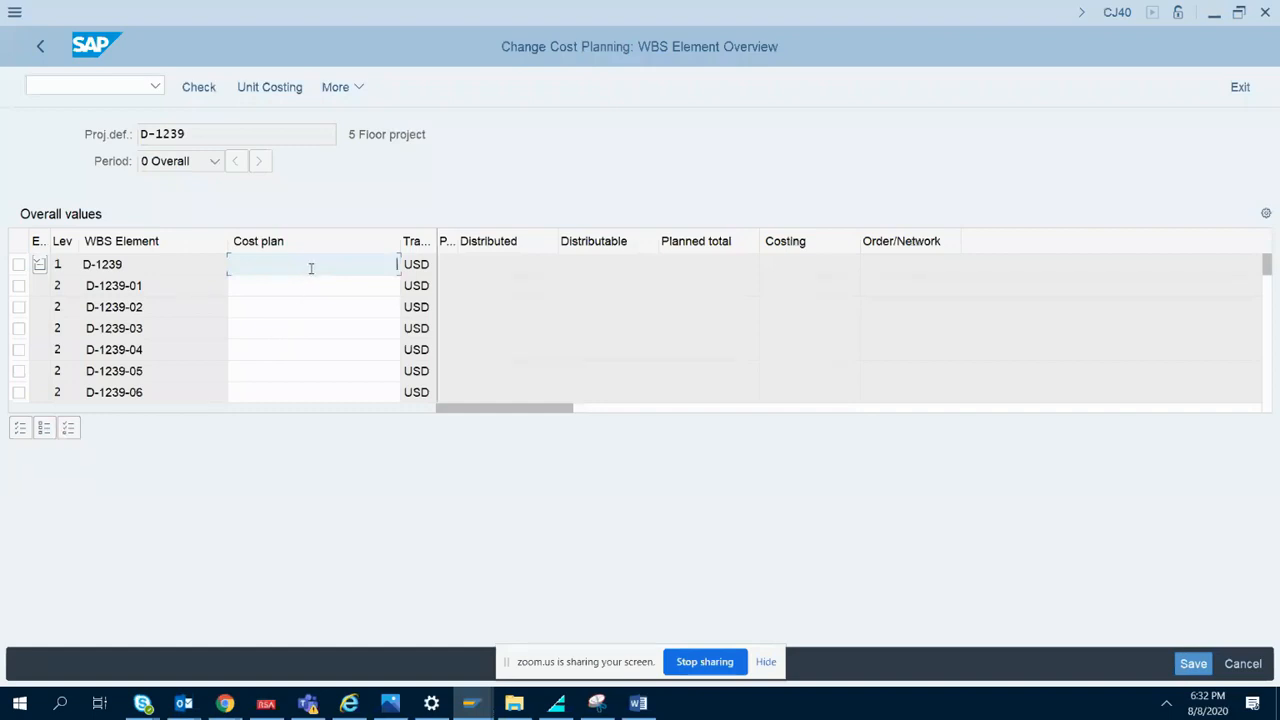
- Examine the period options and the cost plan cells of the root WBS element and its level 2 elements
left_click(314, 392)
left_click(335, 356)
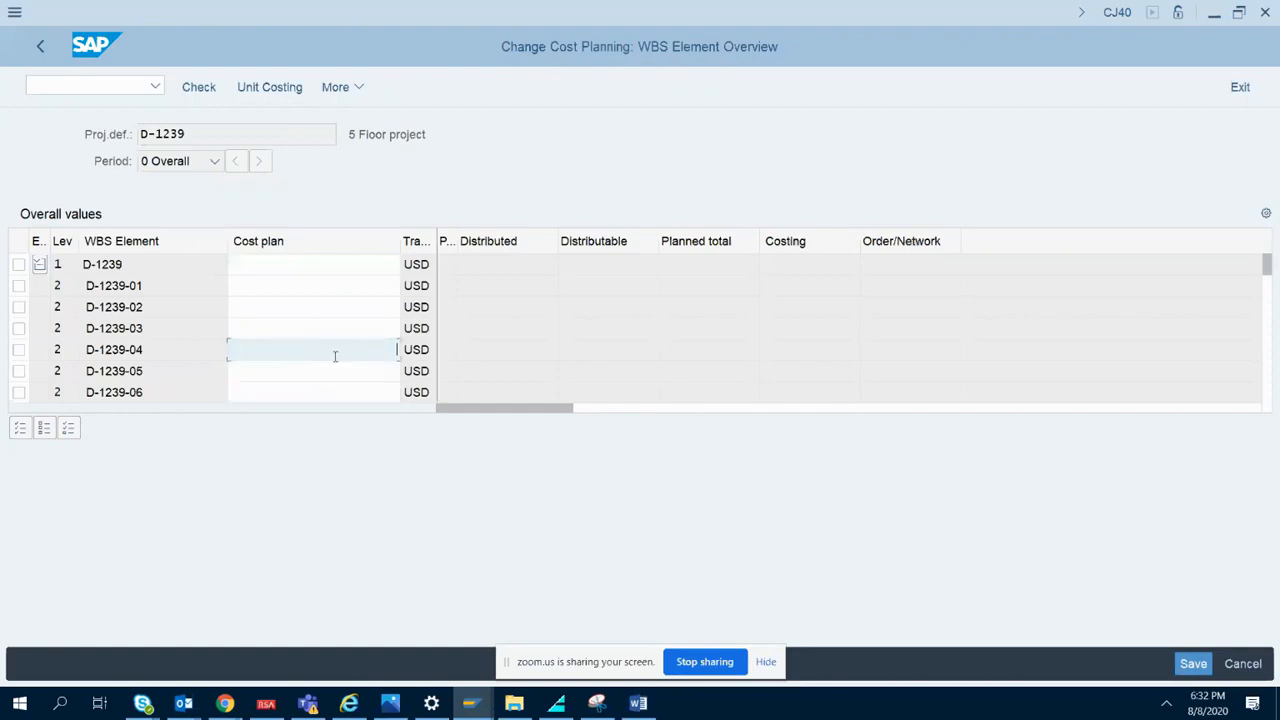
left_click(335, 371)
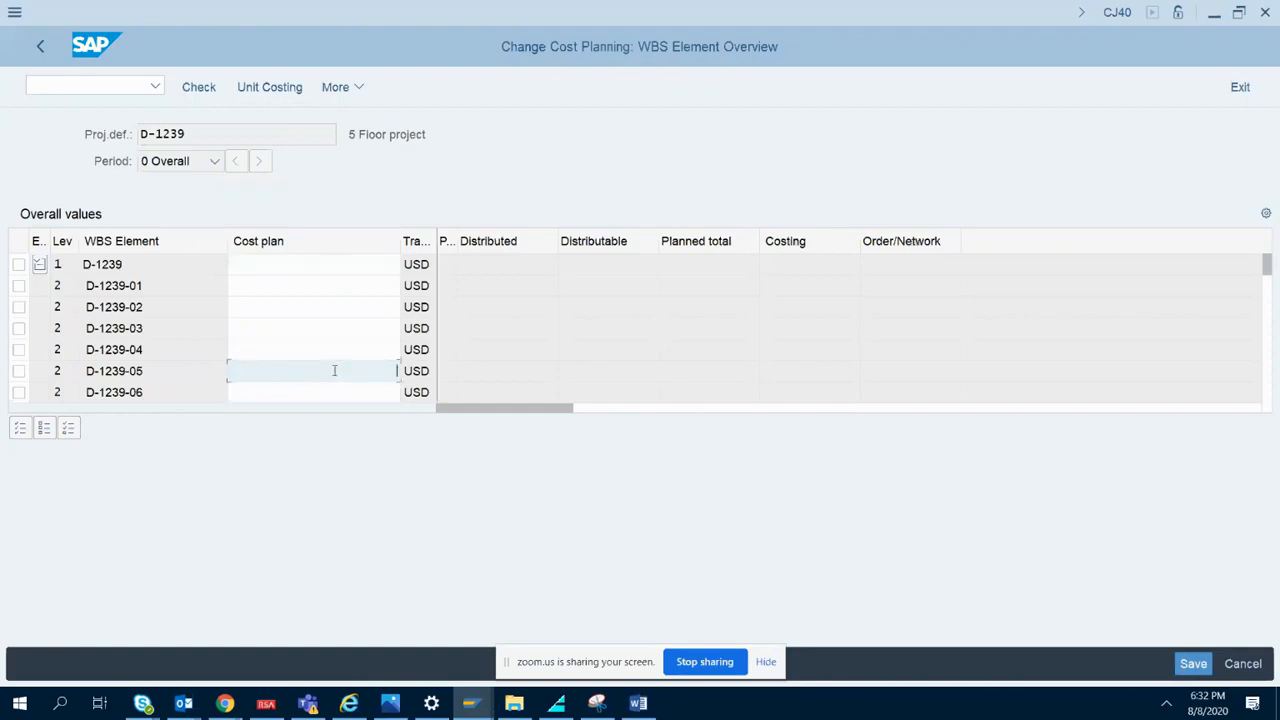
left_click(321, 393)
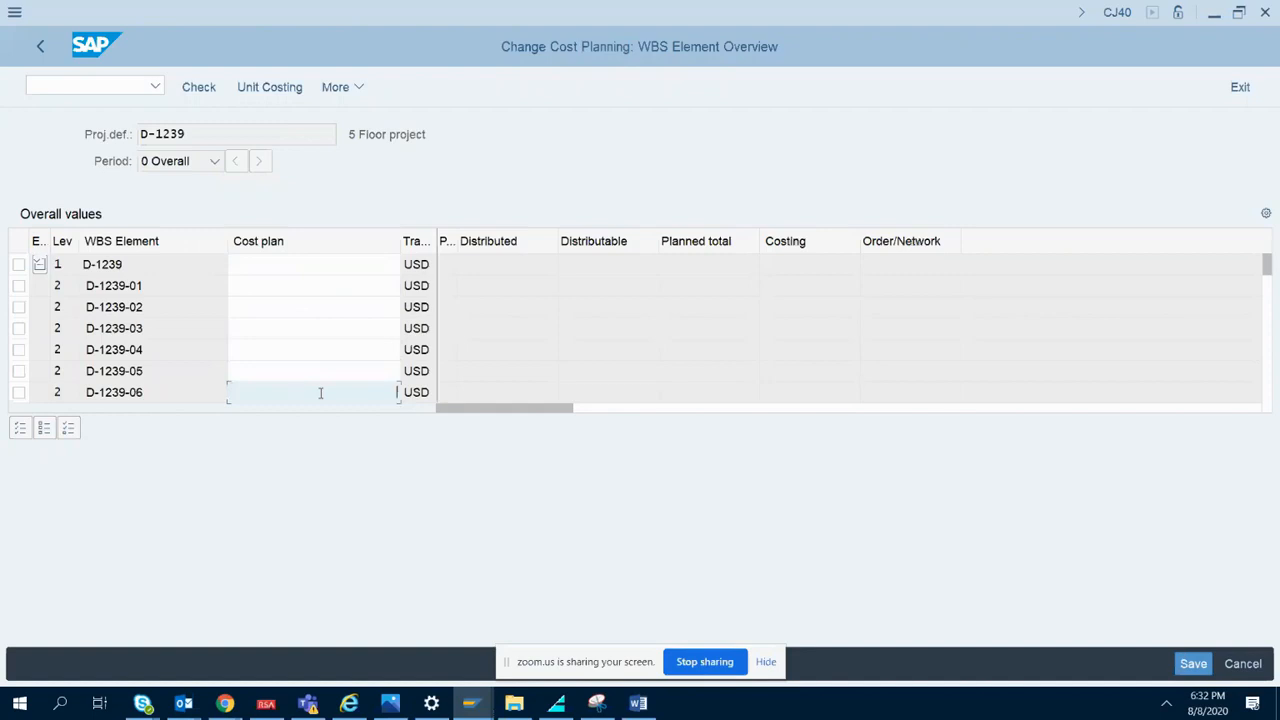
left_click(215, 162)
left_click(291, 200)
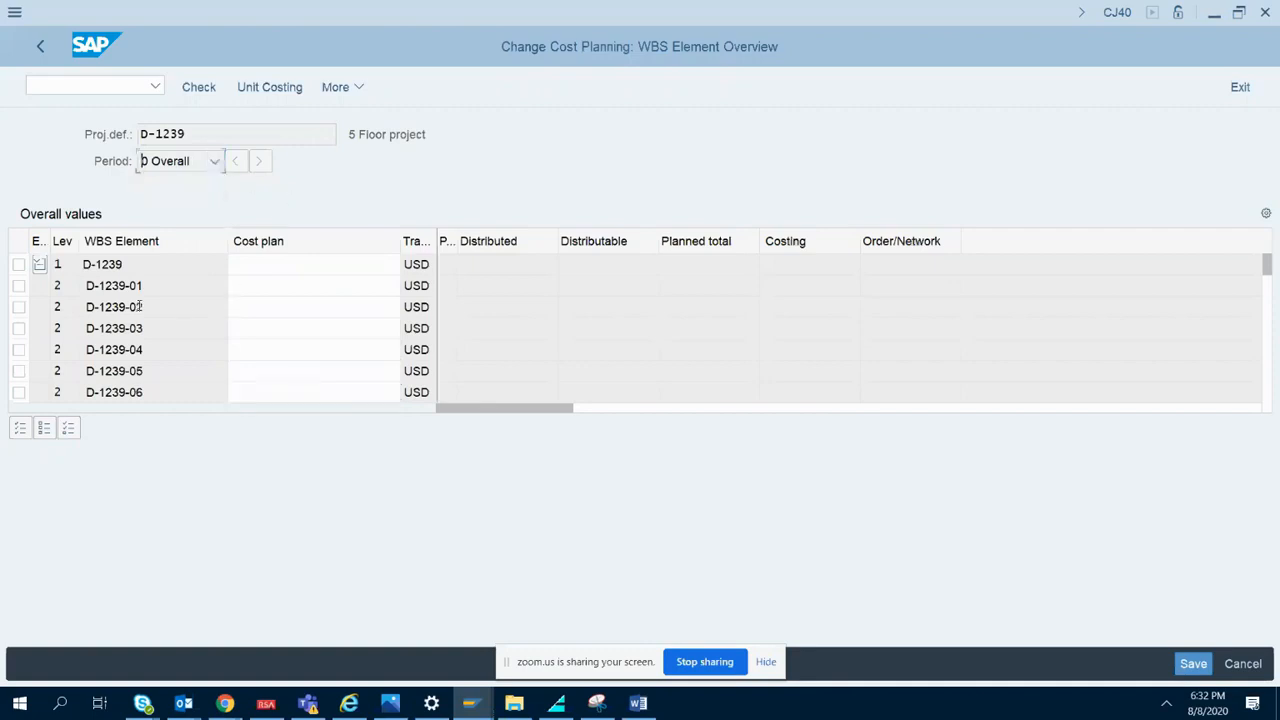
left_click(241, 386)
left_click(251, 373)
left_click(269, 347)
left_click(277, 329)
left_click(294, 307)
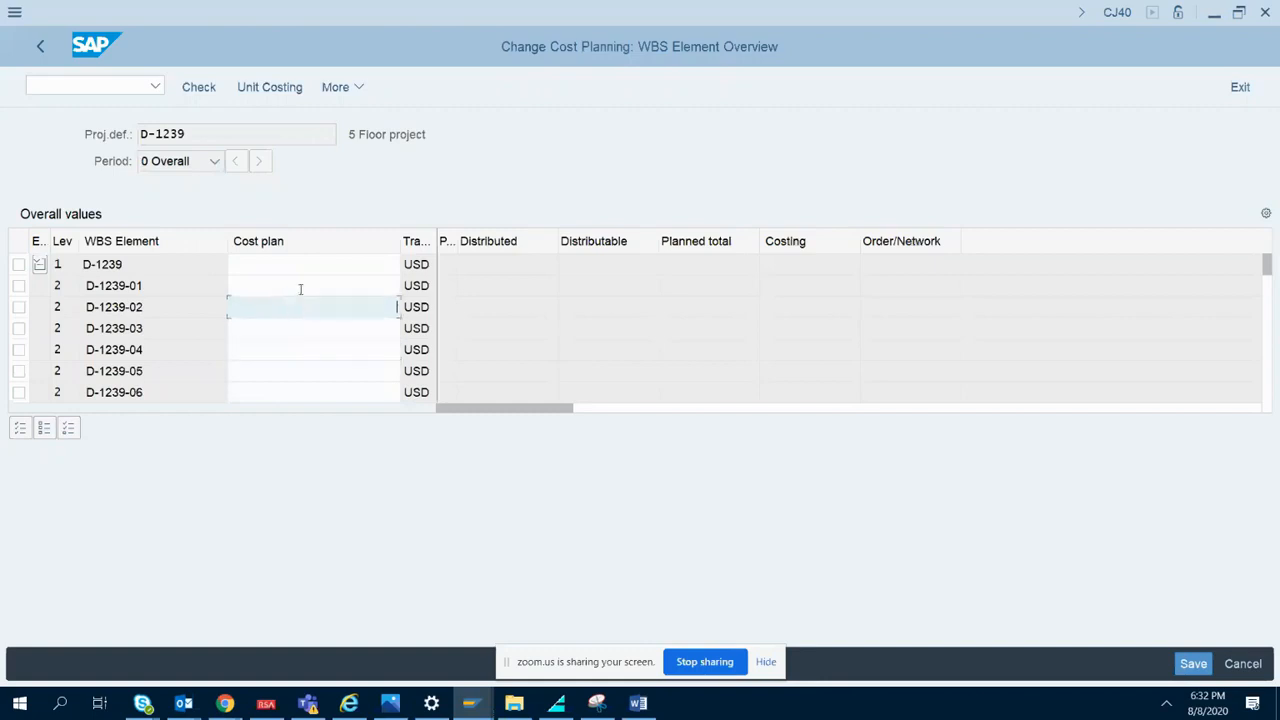
left_click(305, 286)
left_click(326, 264)
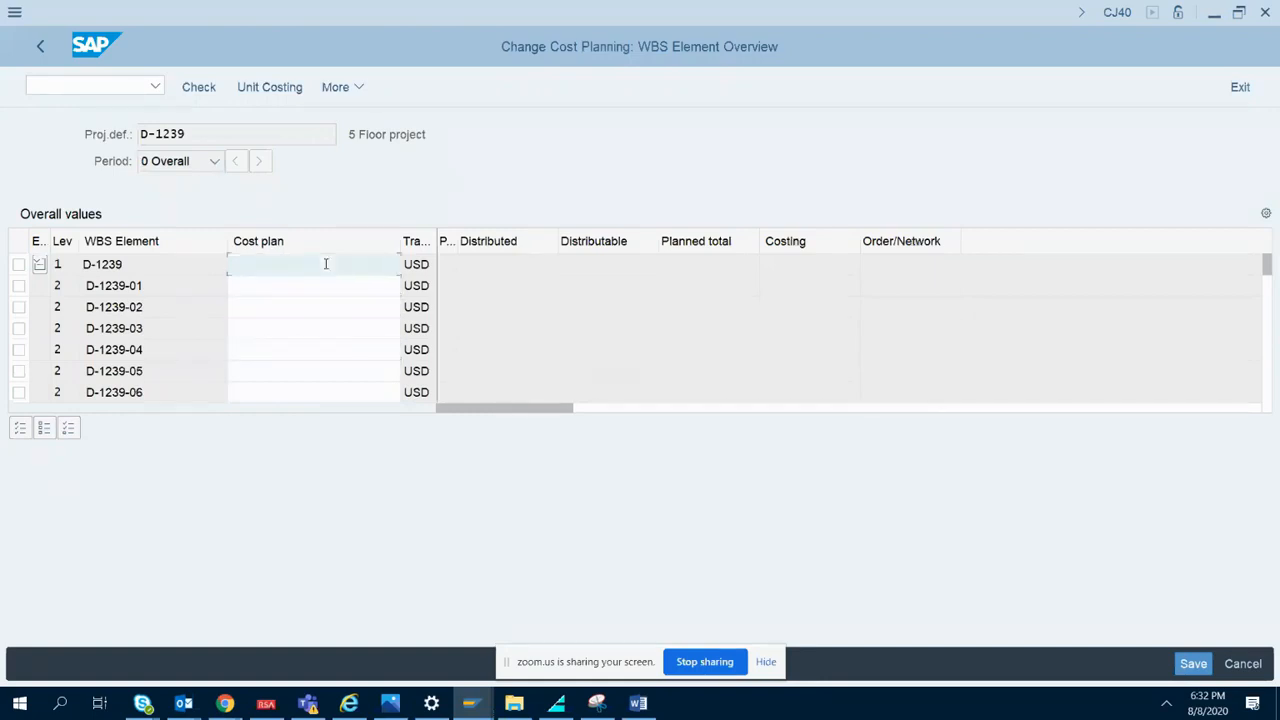
- Set the overall cost plan of WBS element D-1239-06 to 50000000 USD
left_click(300, 391)
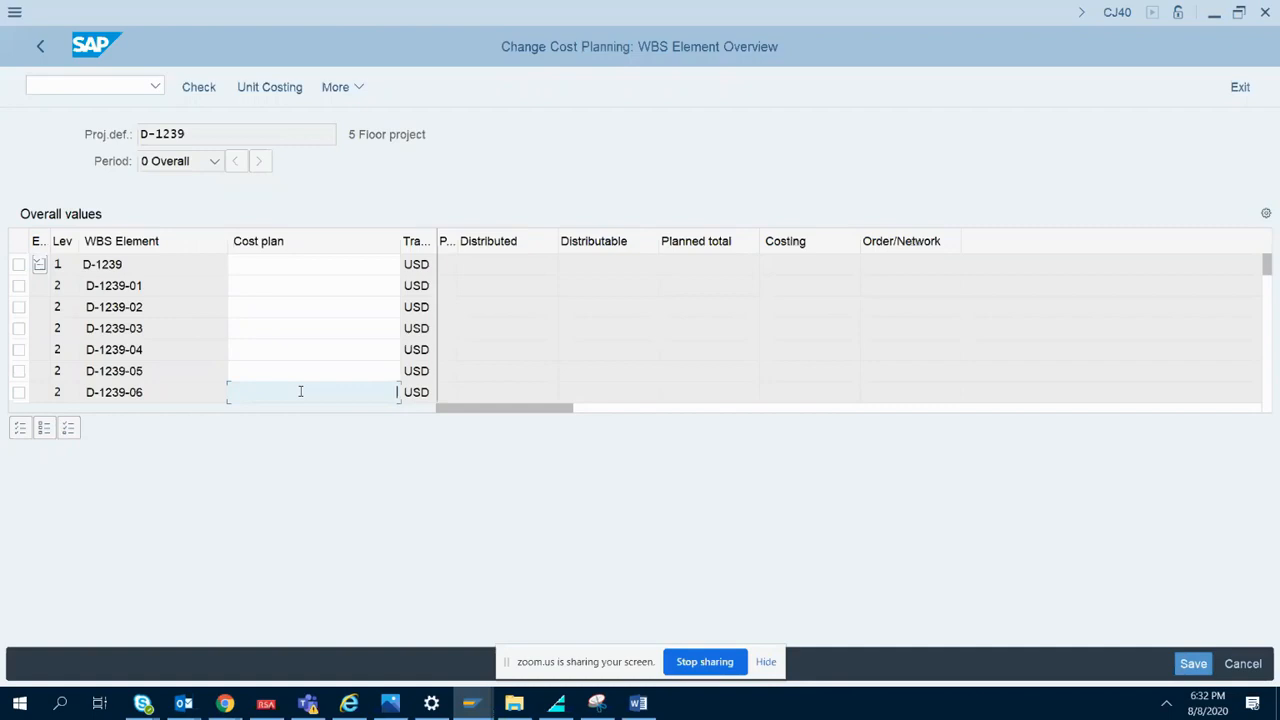
type("500000")
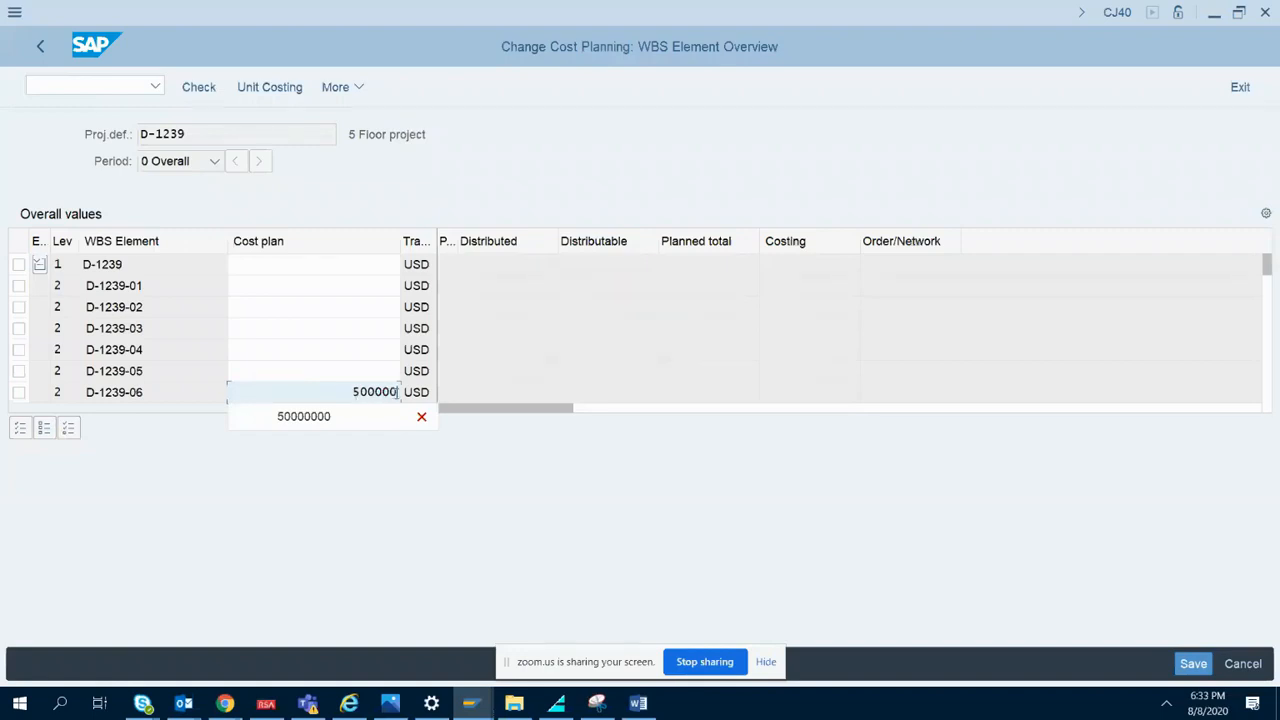
type("00")
left_click(383, 373)
- Set the overall cost plan to 40000000 USD for D-1239-01 and 50000000 USD for D-1239-02
left_click(374, 292)
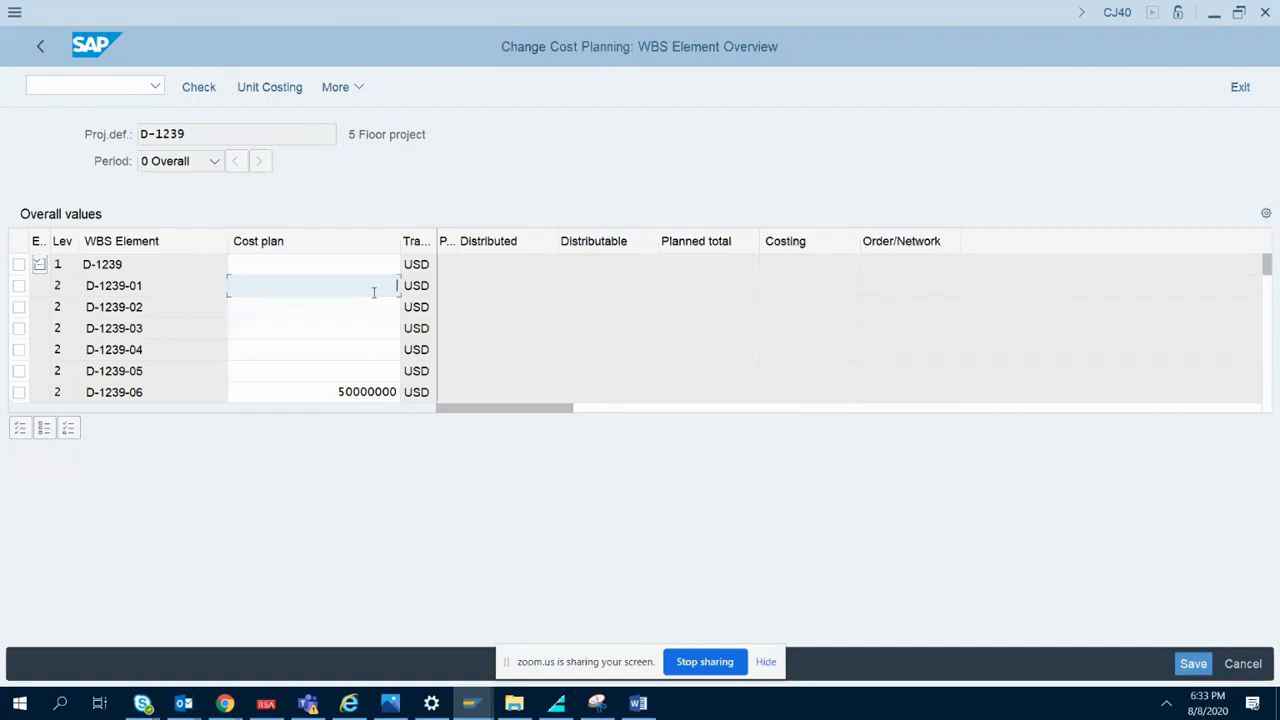
type("40000000")
left_click(346, 306)
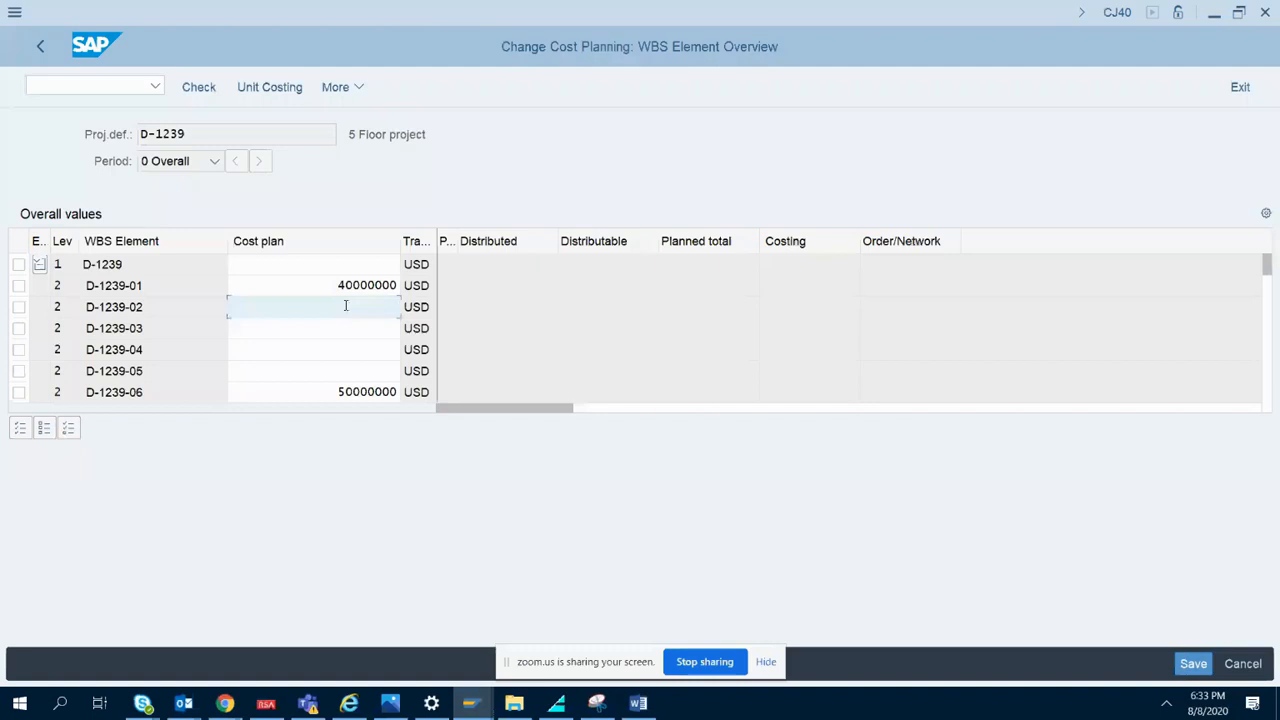
type("50000000")
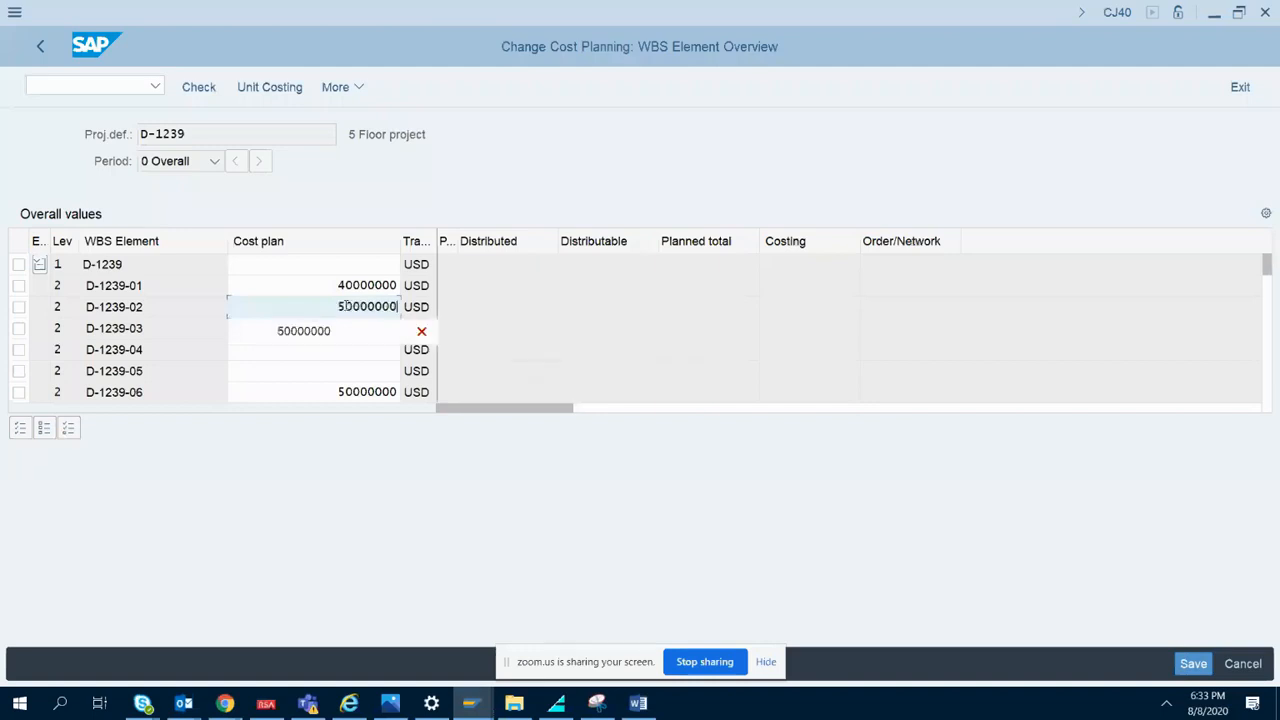
left_click(494, 306)
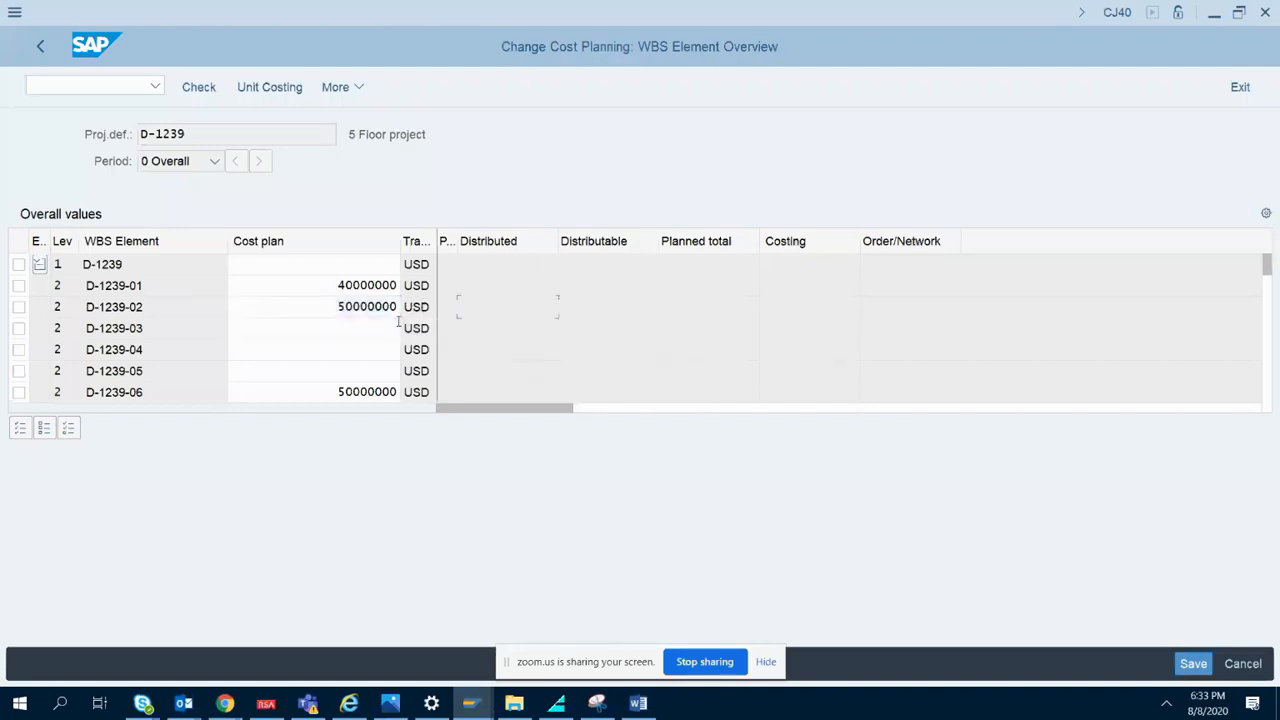
- Set the overall cost plan to 52500000 USD for D-1239-03, 55000000 USD for D-1239-04 and 60000000 USD for D-1239-05
left_click(398, 328)
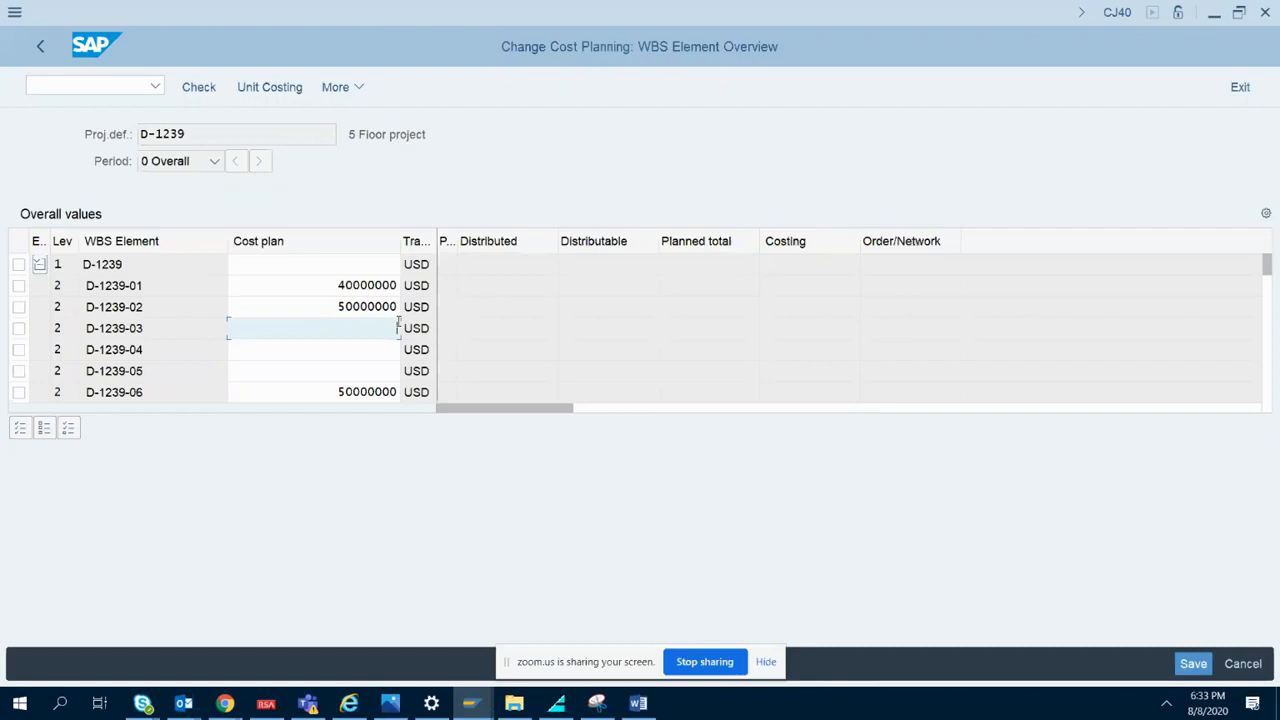
type("52500000")
left_click(367, 350)
type("55000")
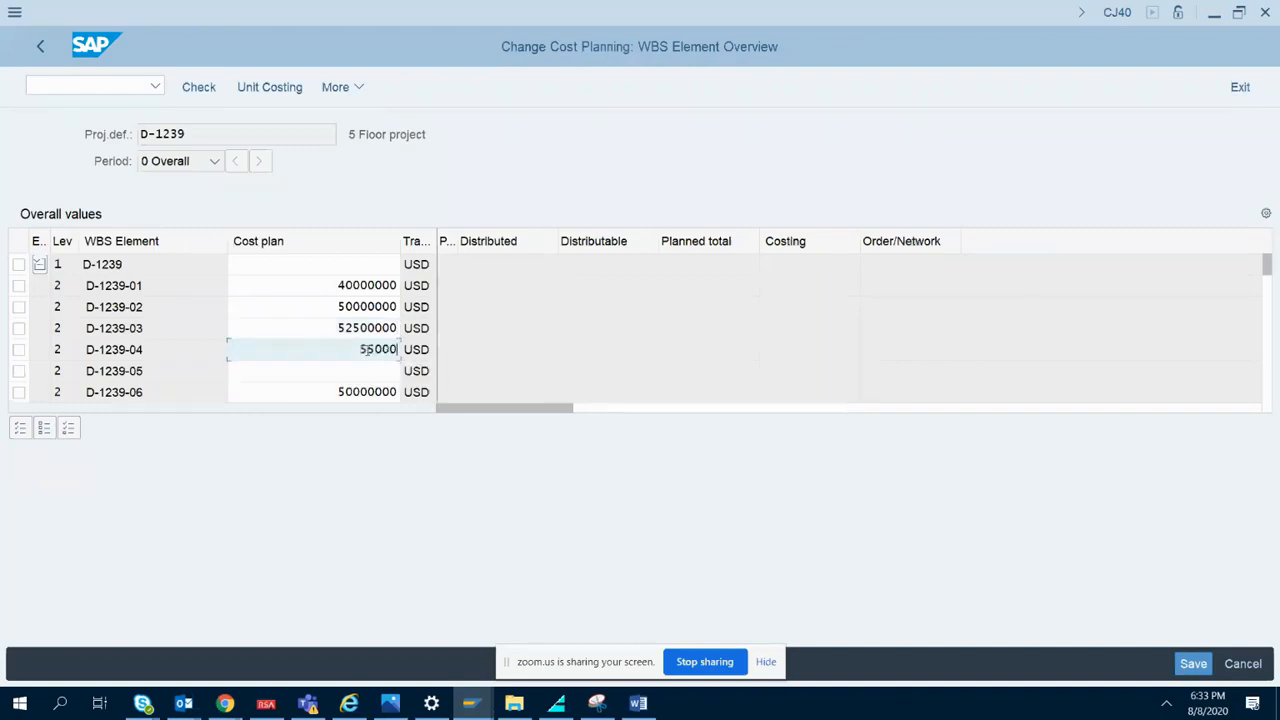
type("000")
left_click(366, 373)
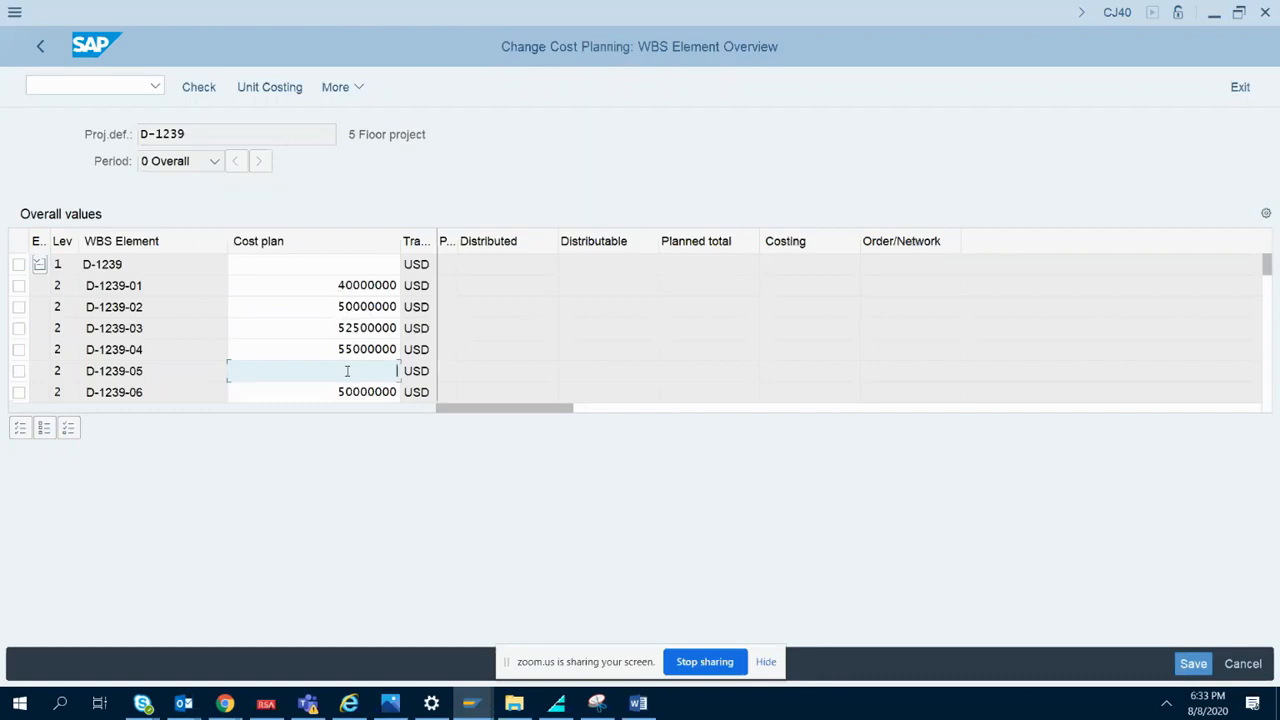
type("60000000")
left_click(561, 330)
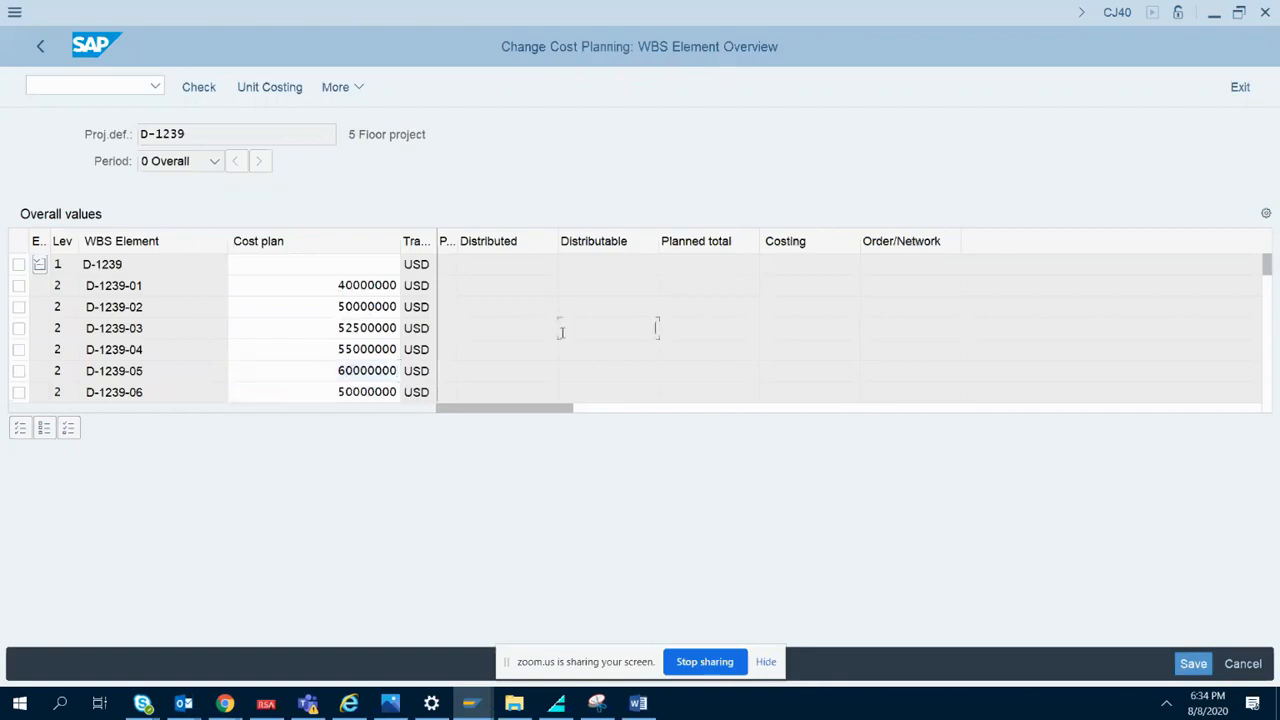
- Select all WBS elements of project D-1239 in the overall values table
double_click(341, 286)
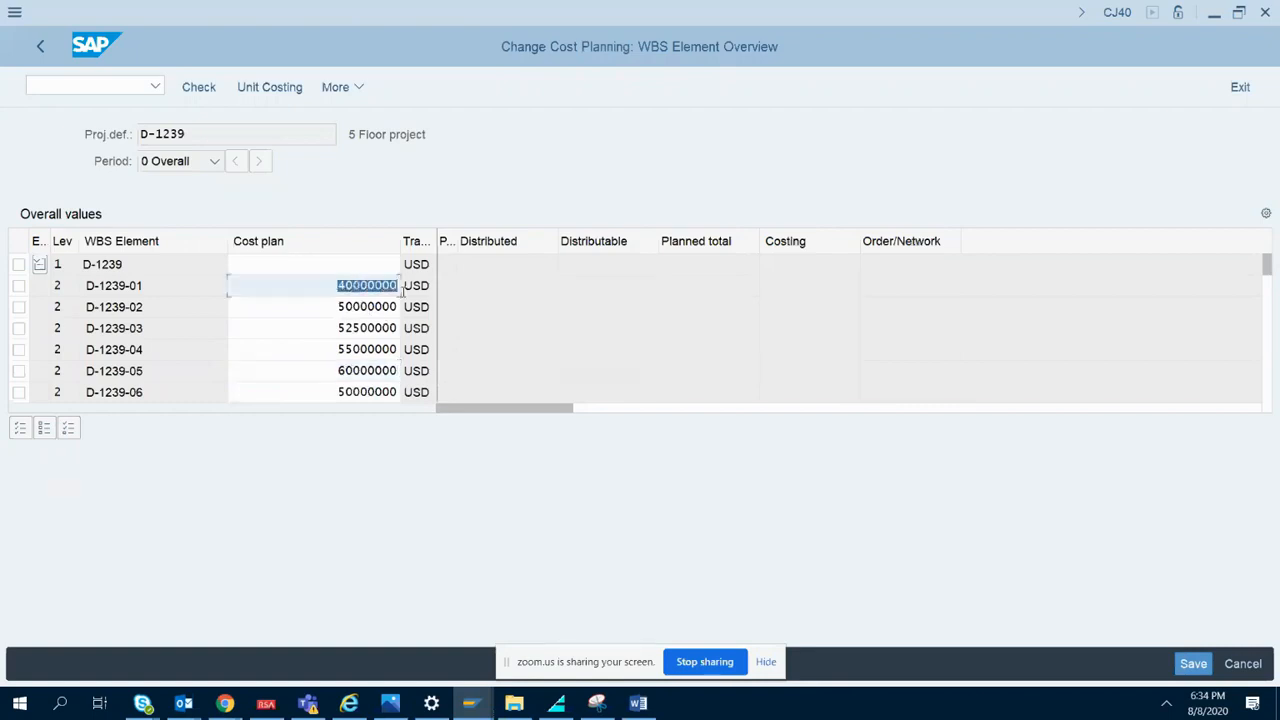
double_click(331, 306)
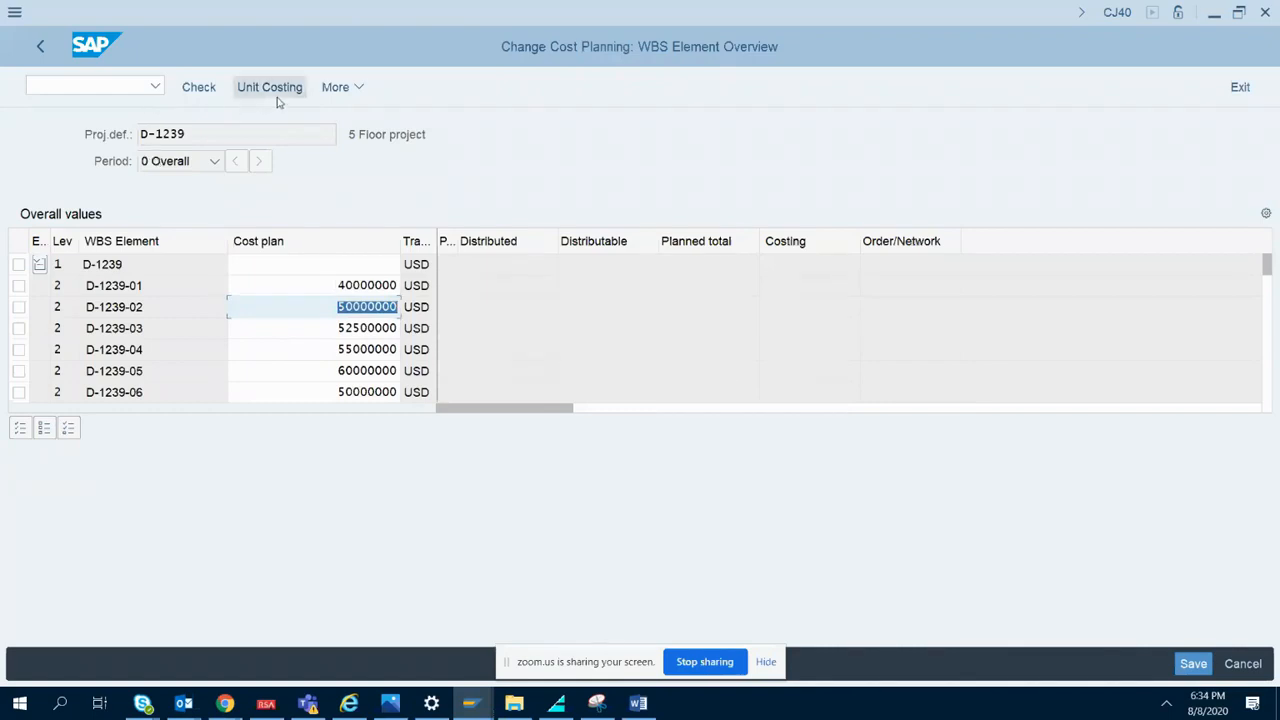
left_click(357, 91)
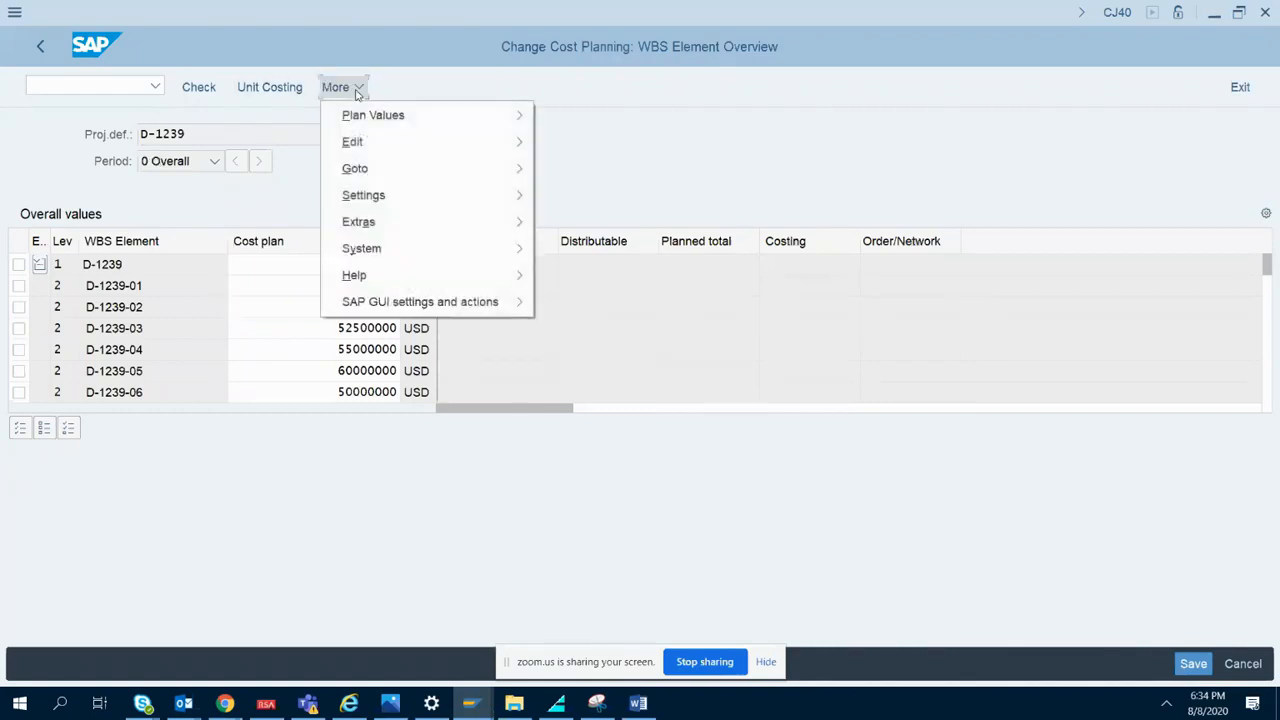
left_click(155, 484)
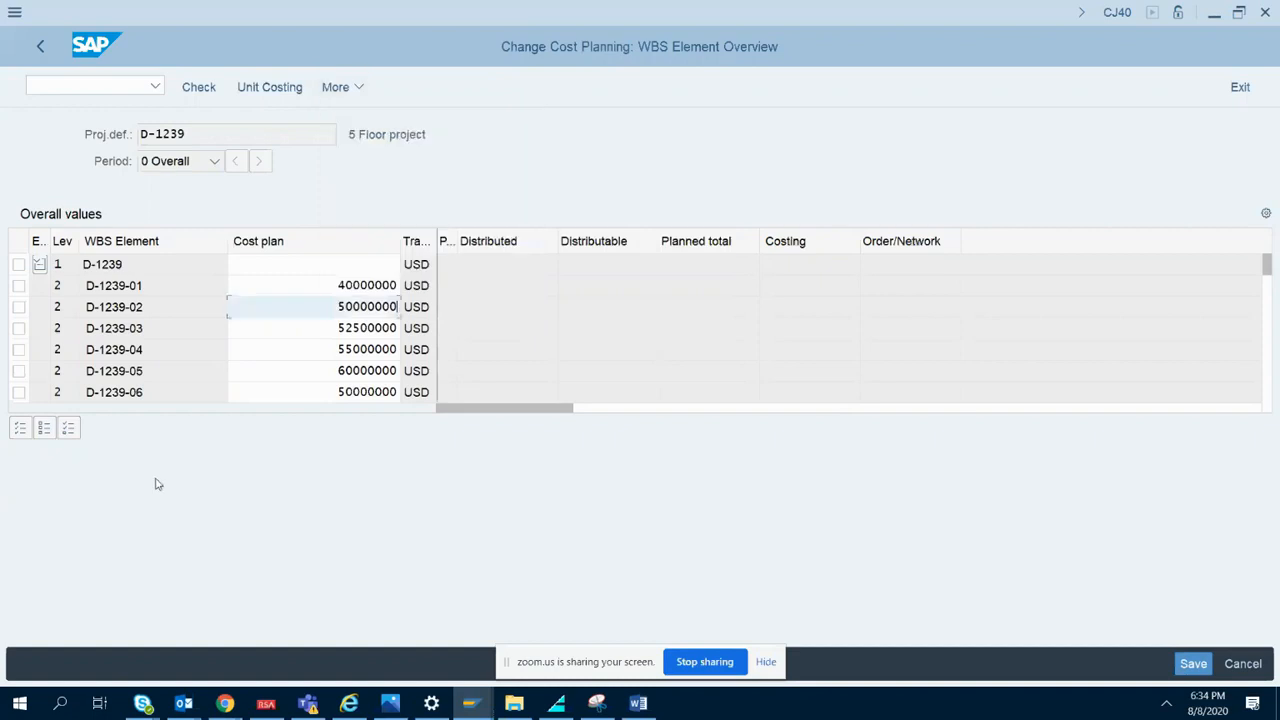
left_click(22, 430)
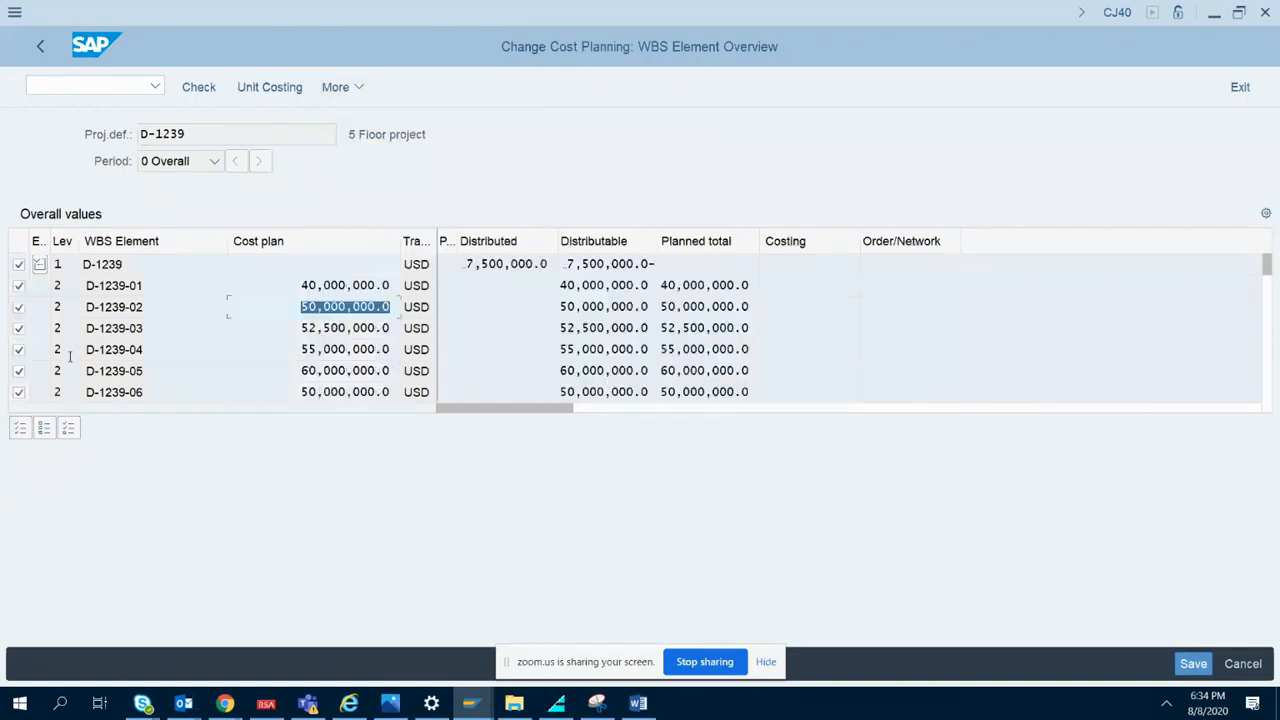
left_click(388, 264)
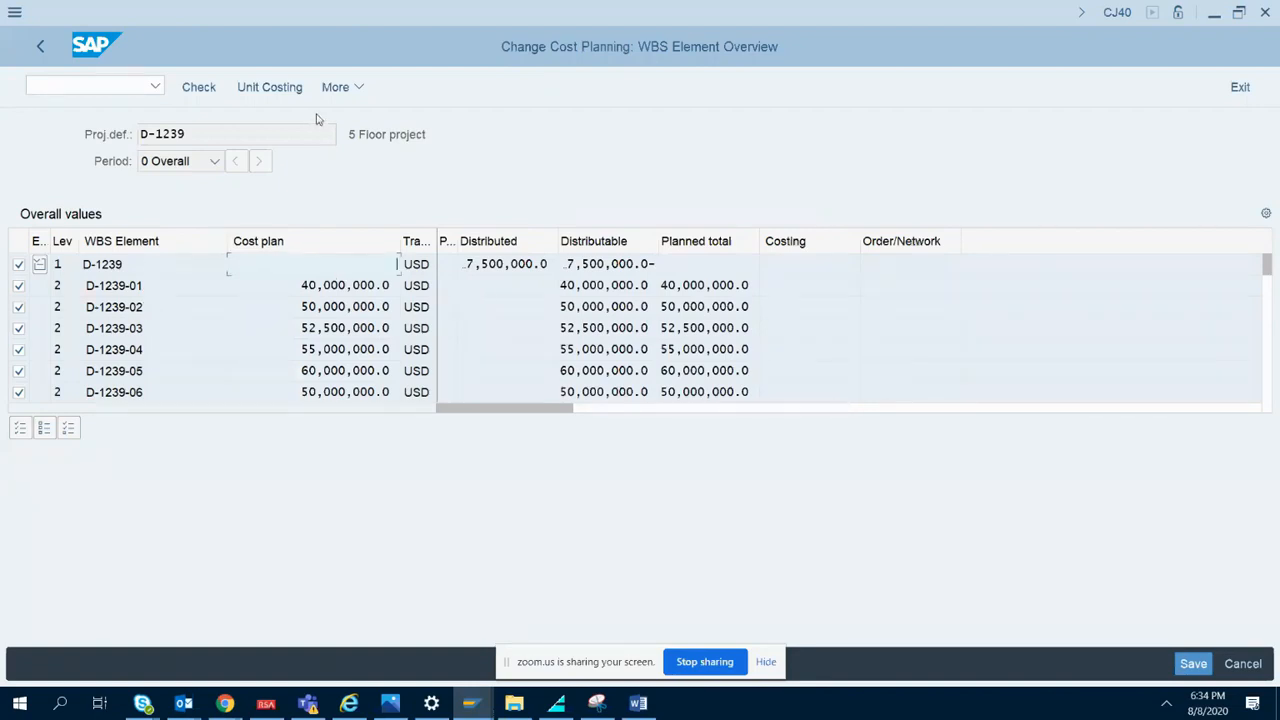
- Try to total up the level 2 cost plans into root WBS element D-1239
left_click(340, 87)
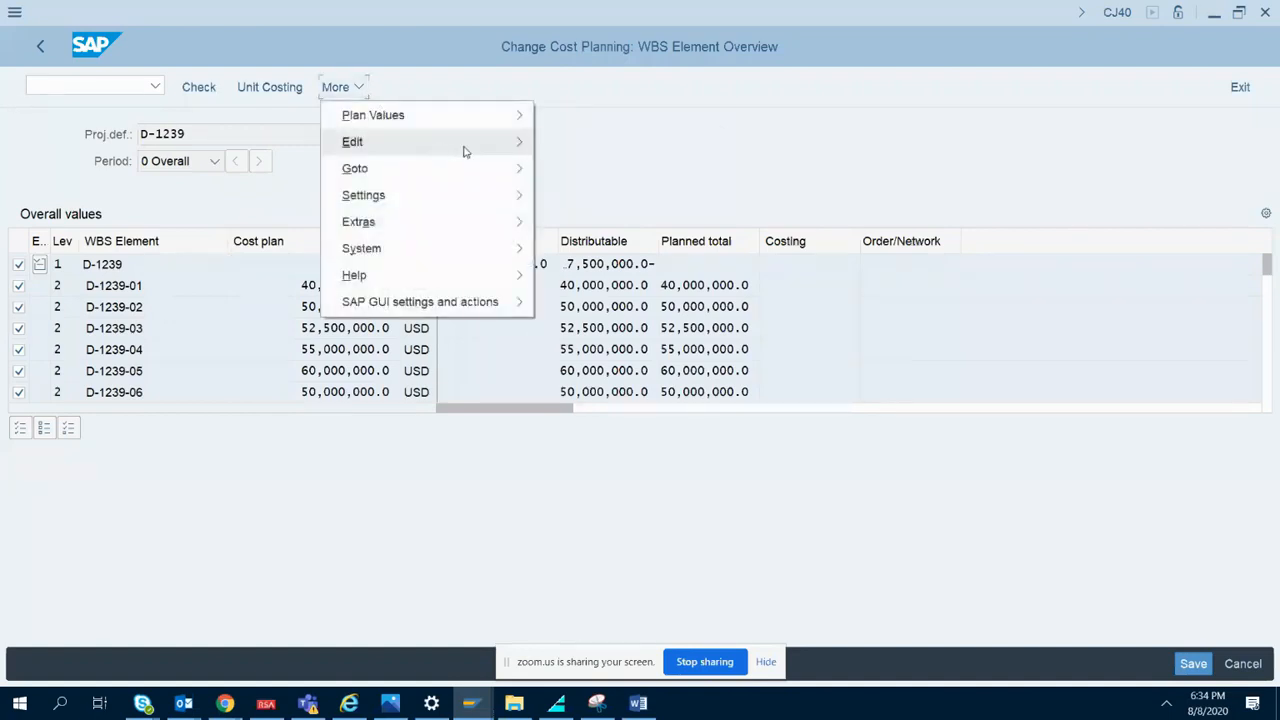
mouse_move(464, 151)
mouse_move(687, 143)
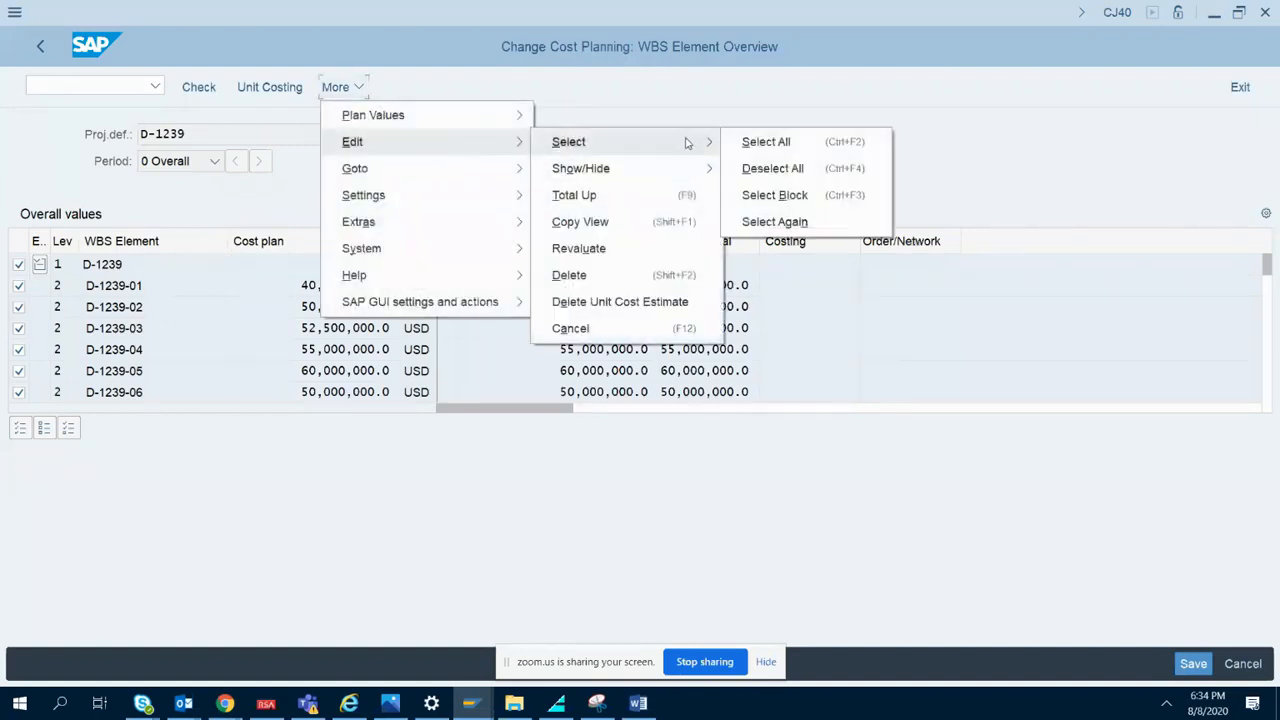
left_click(620, 197)
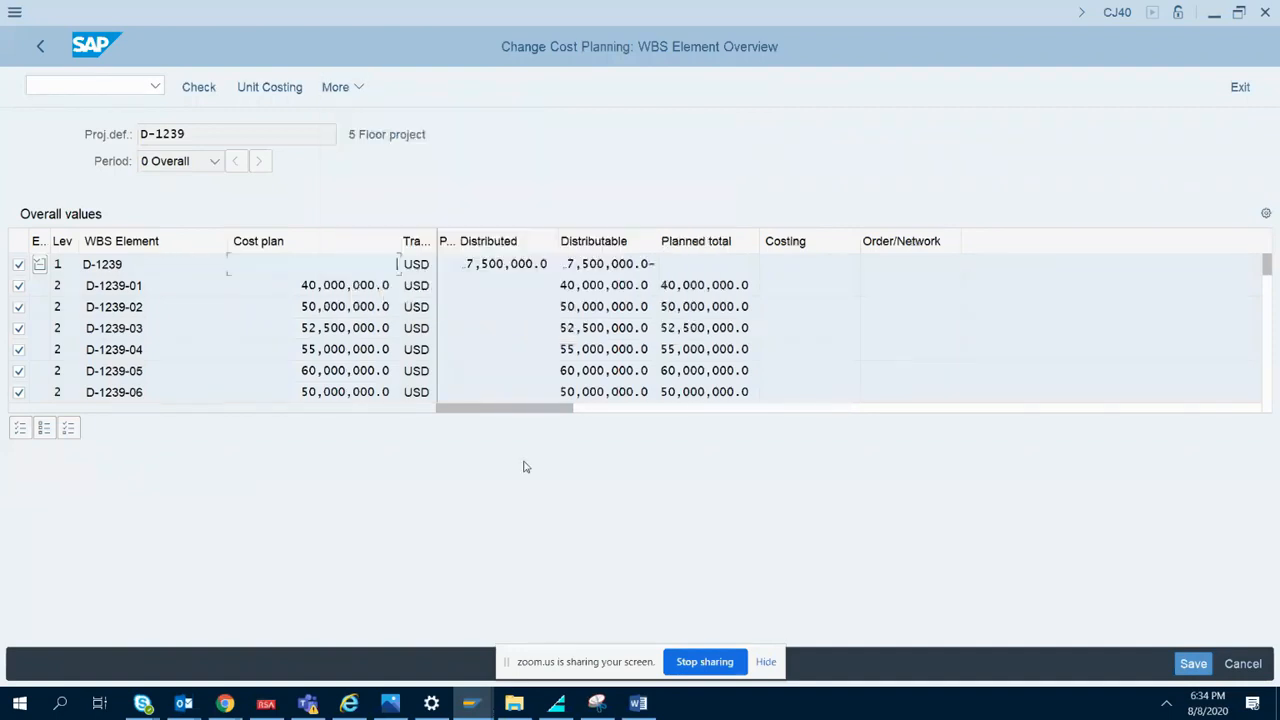
- Switch to Snipping Tool and capture the project header and overall values table with all WBS elements selected
left_click(597, 703)
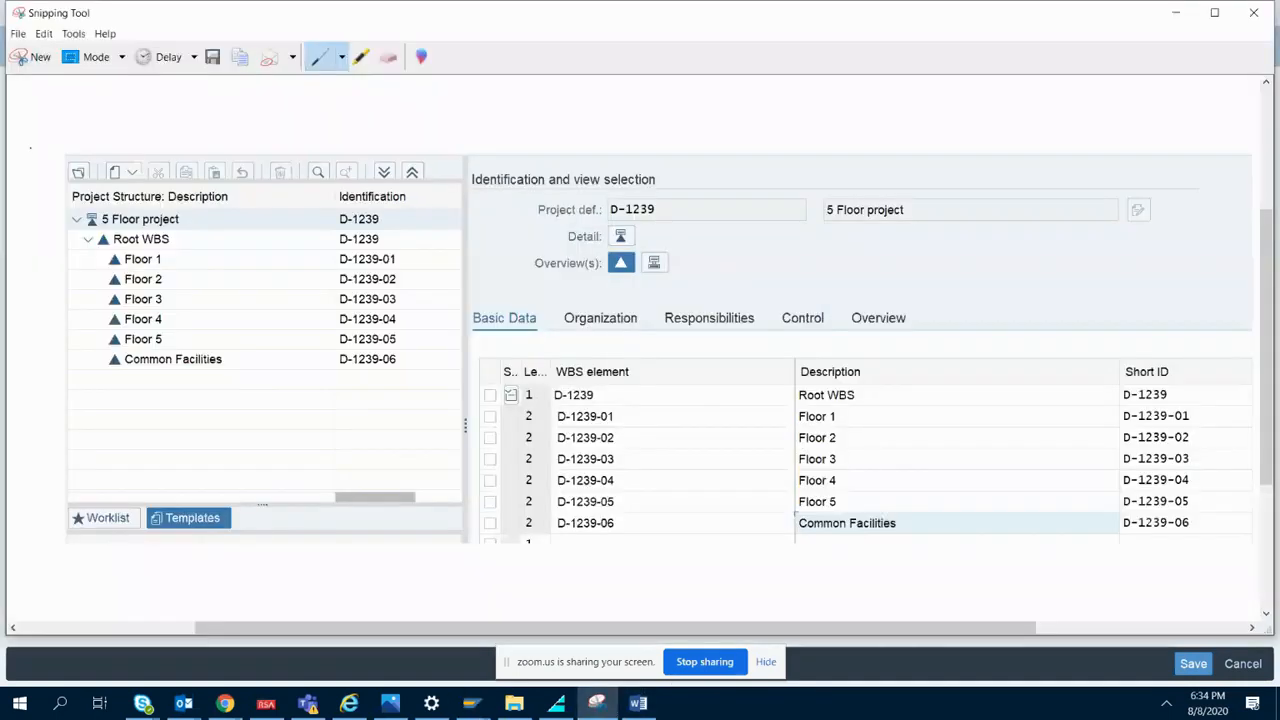
left_click(25, 57)
left_click_drag(4, 112, 851, 451)
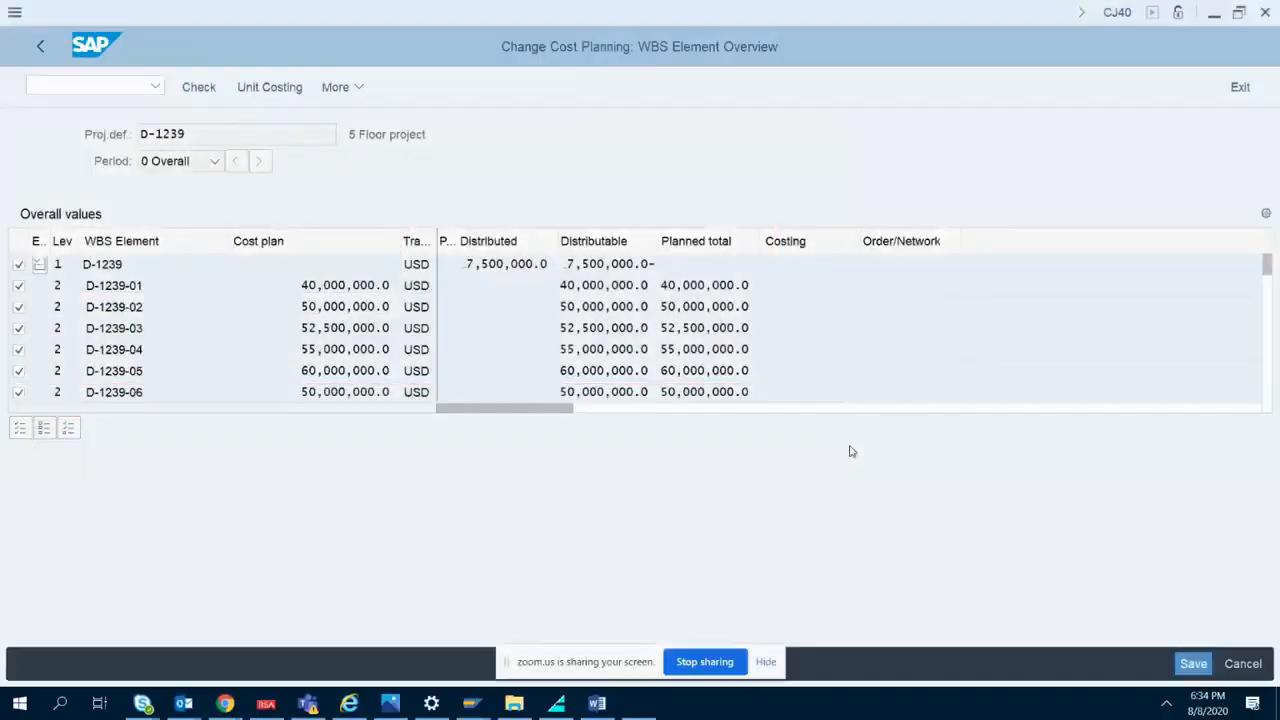
- Switch to Word and add the line "Enter values and select all" under the CJ40 note, followed by the captured cost planning table
left_click(597, 703)
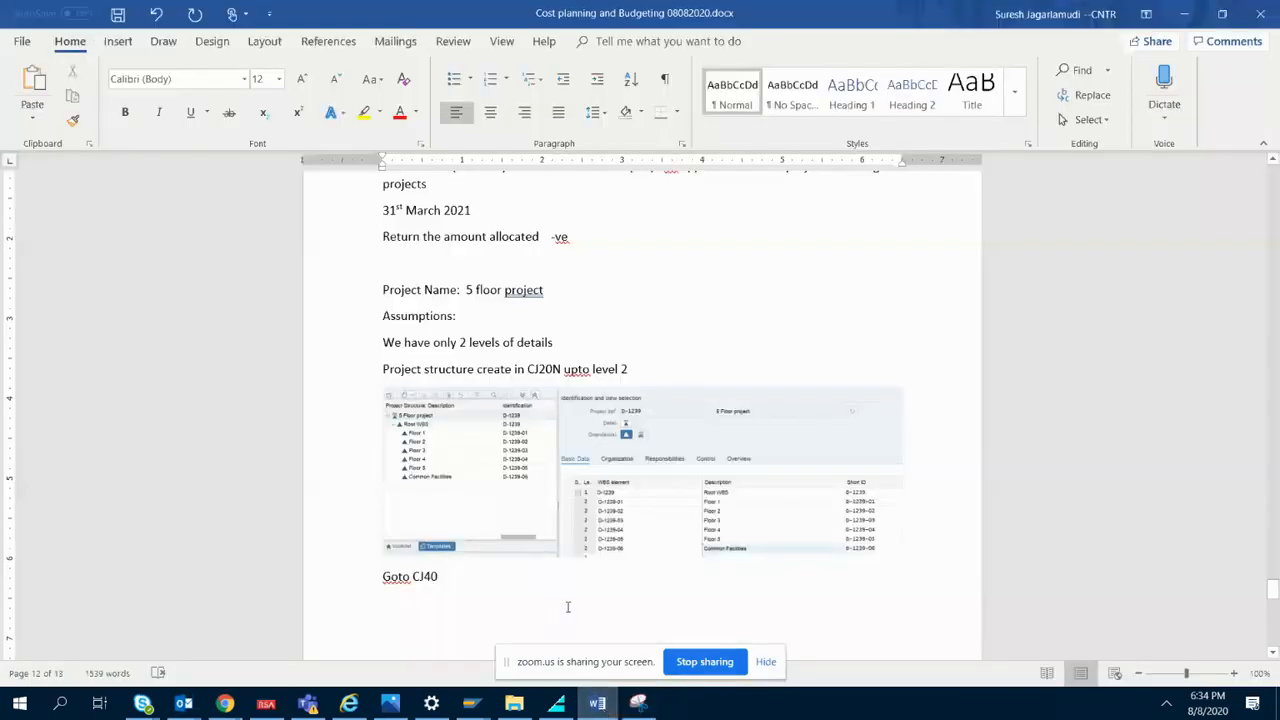
type("nter")
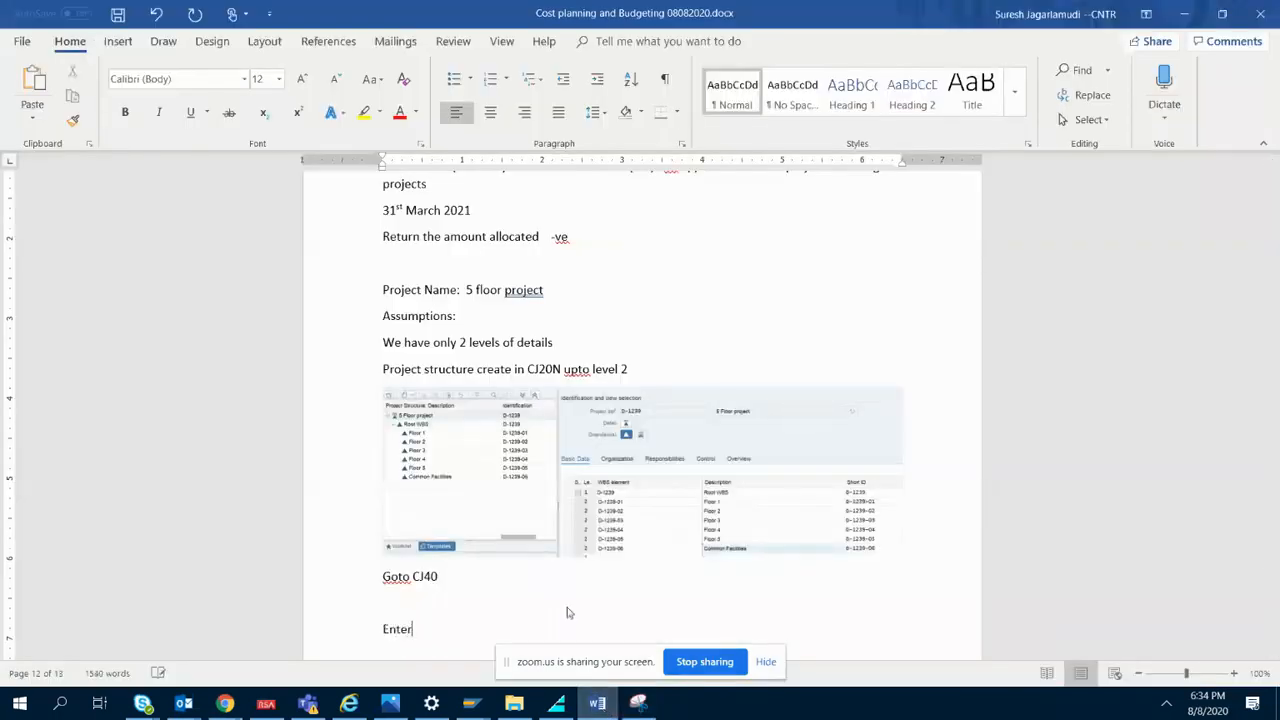
type(" values and select all")
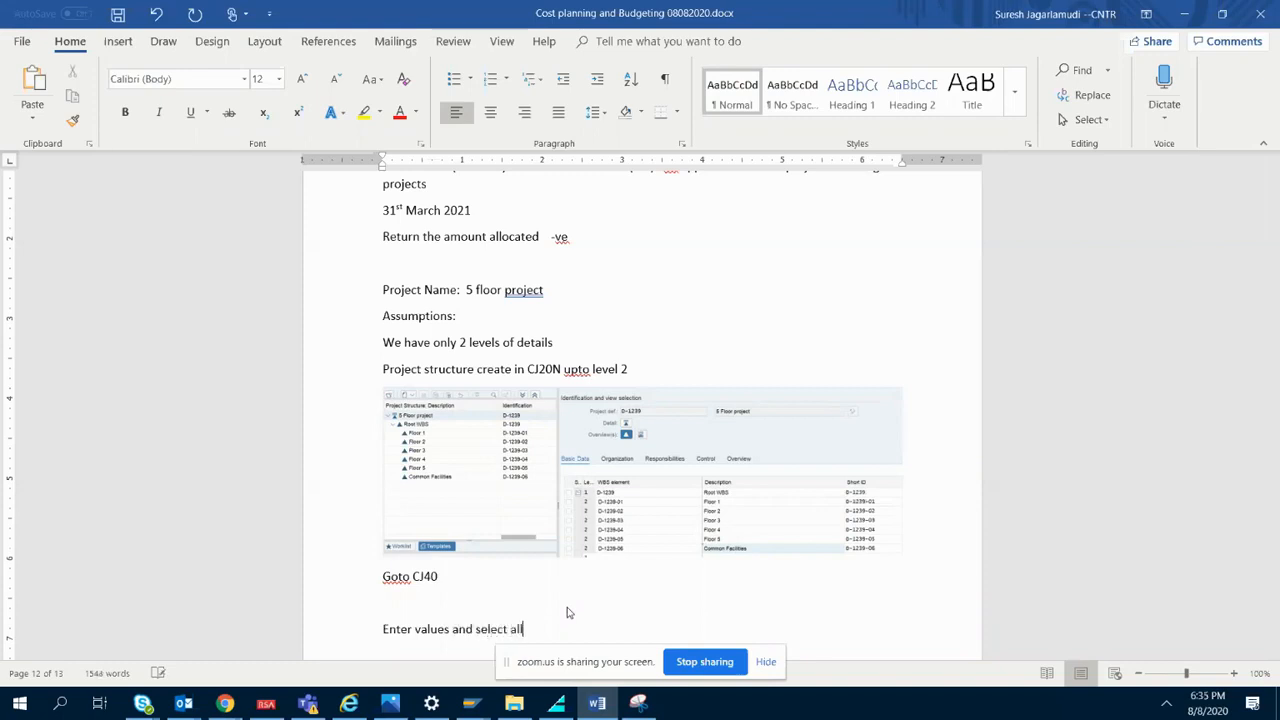
scroll(566, 612, "down", 10)
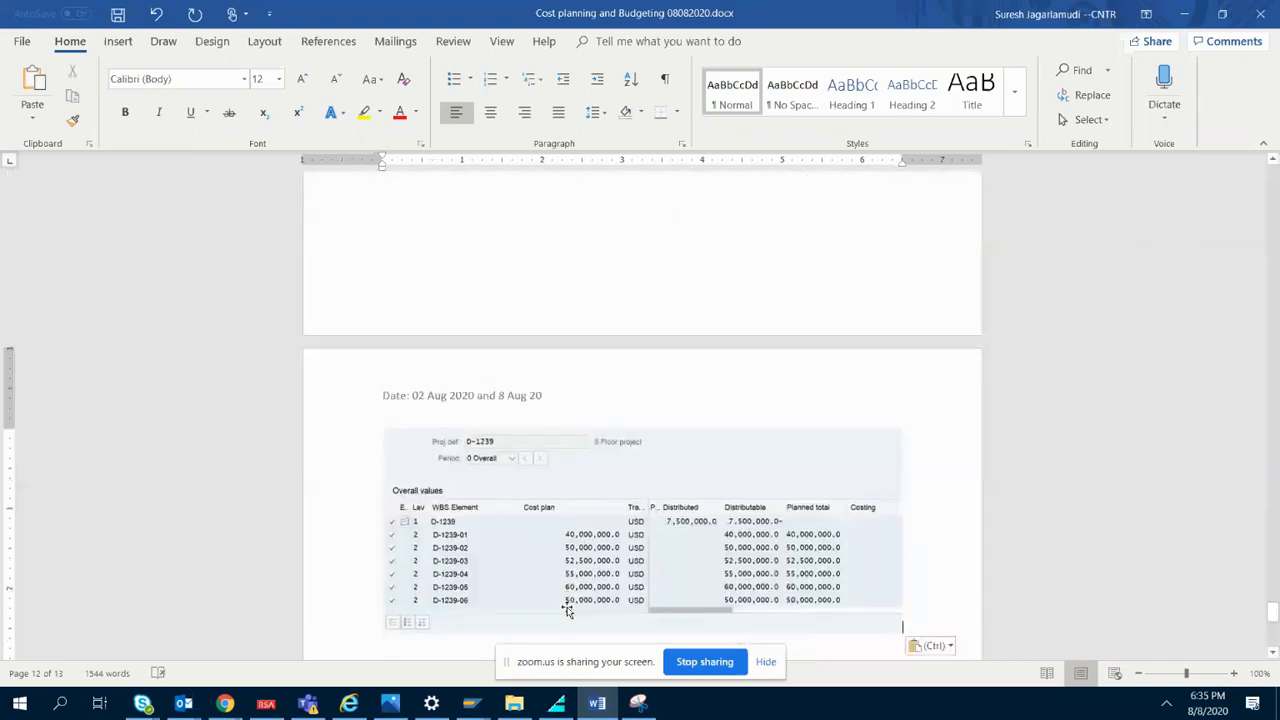
left_click(566, 612)
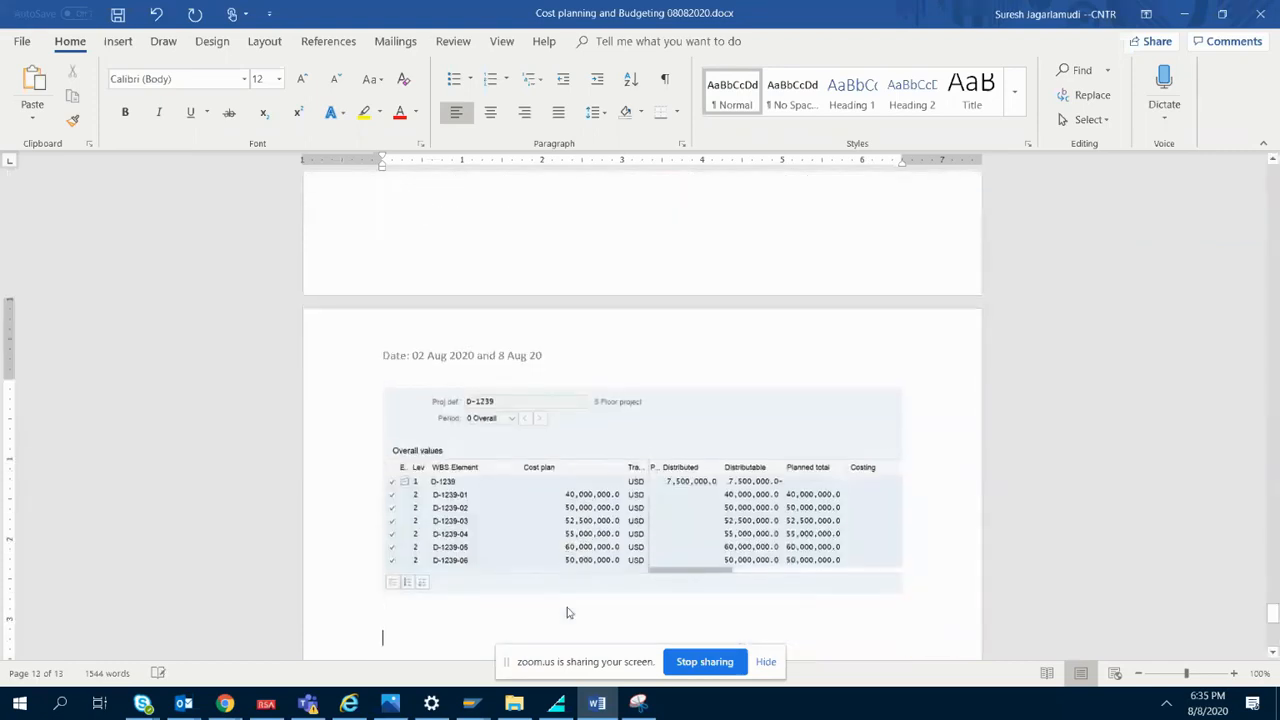
- Switch back to SAP and capture the whole cost planning screen with the Total Up command displayed
left_click(597, 704)
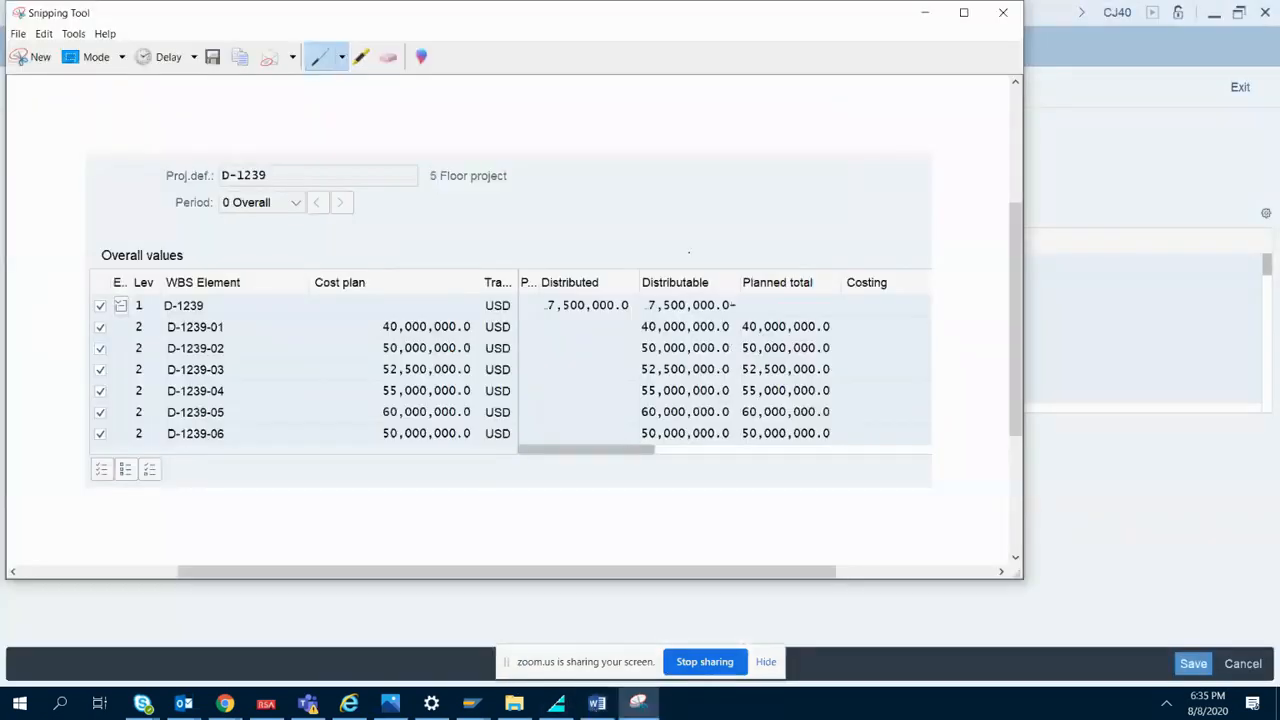
left_click(1160, 138)
left_click(340, 87)
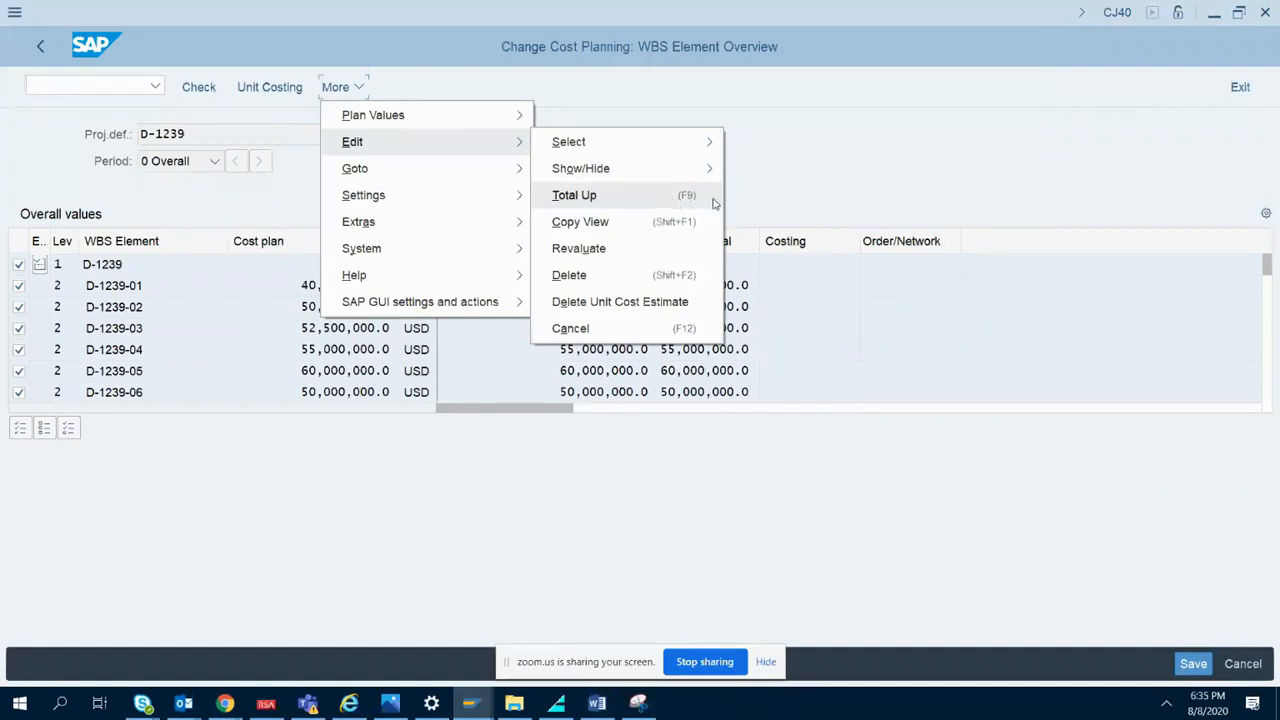
- Switch to Word and add the line "Goto Edit→ Total up" with the captured SAP screen pasted below it
left_click(597, 703)
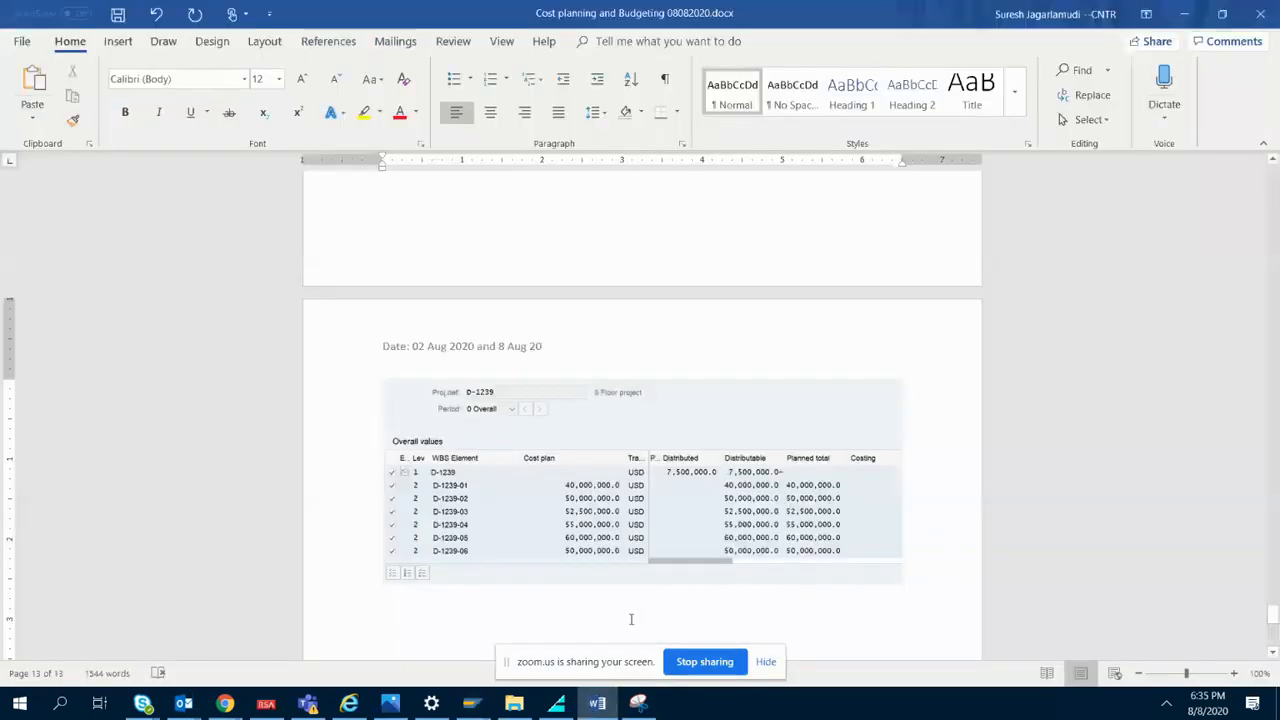
type("Go")
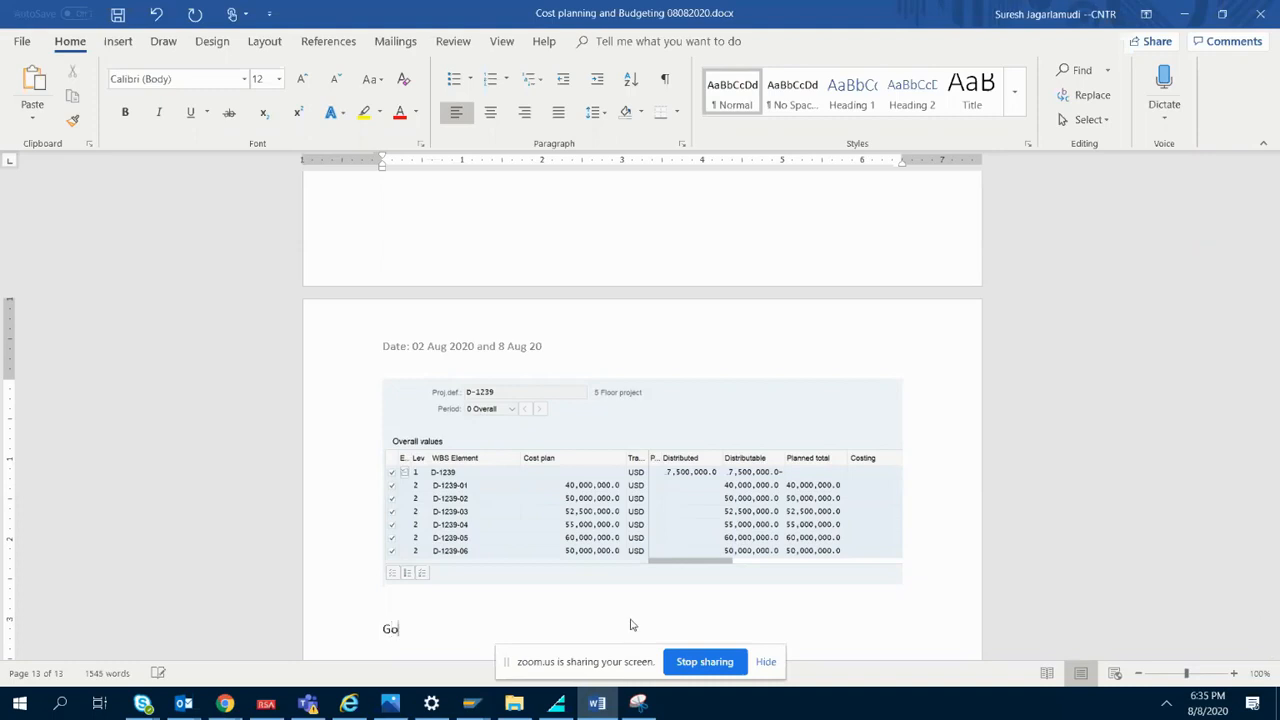
type("to Edit-")
type(">")
key("ctrl+v")
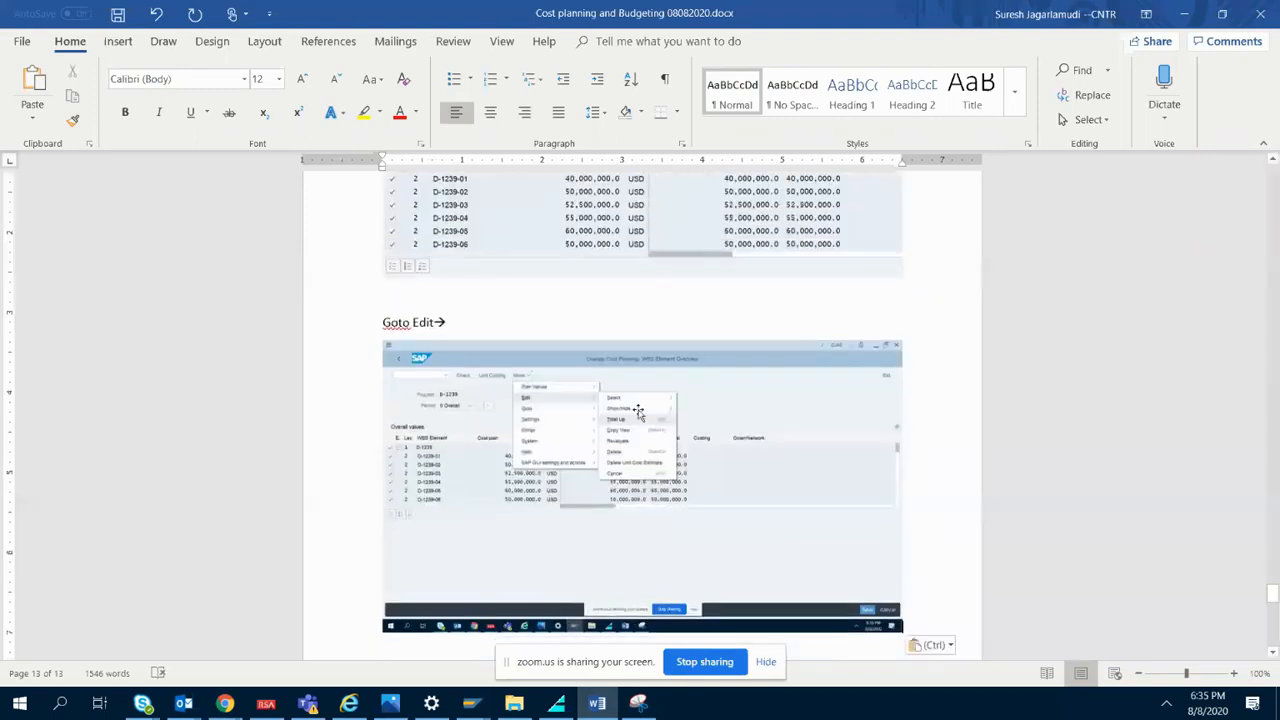
type("Total up")
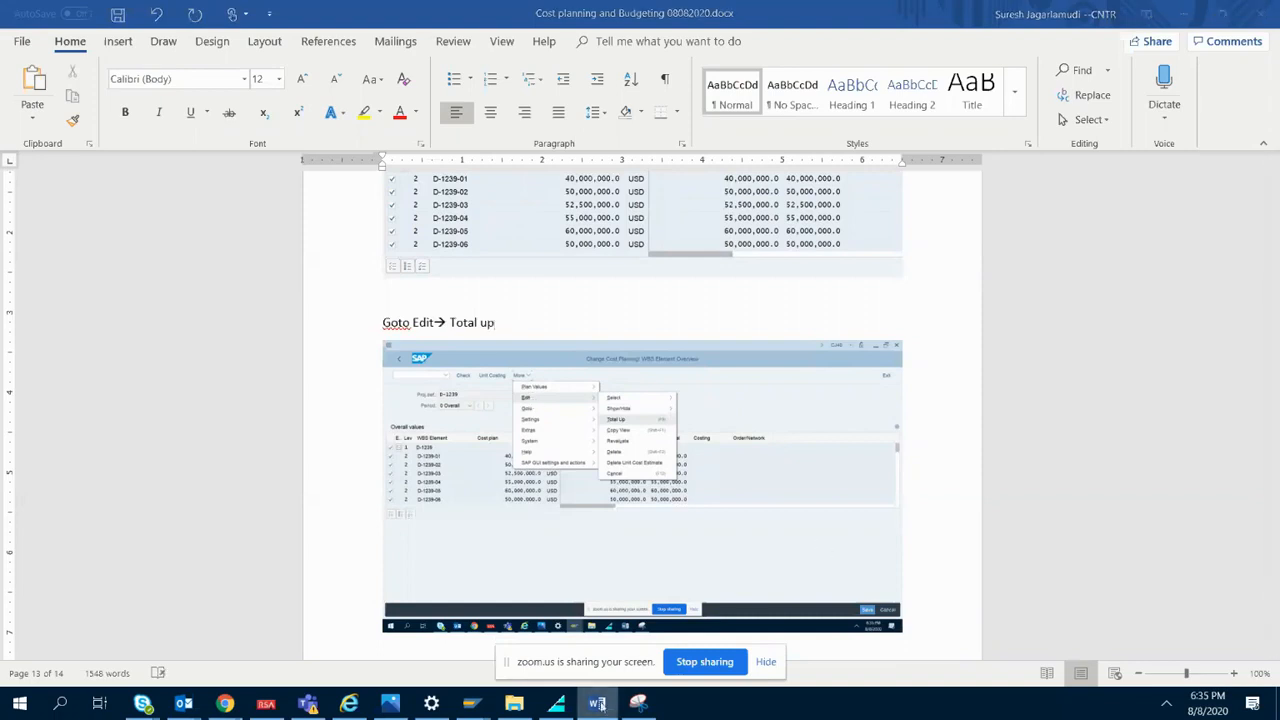
- Switch back to SAP and total up the cost plans of the selected WBS elements into the root D-1239
left_click(472, 704)
left_click(362, 90)
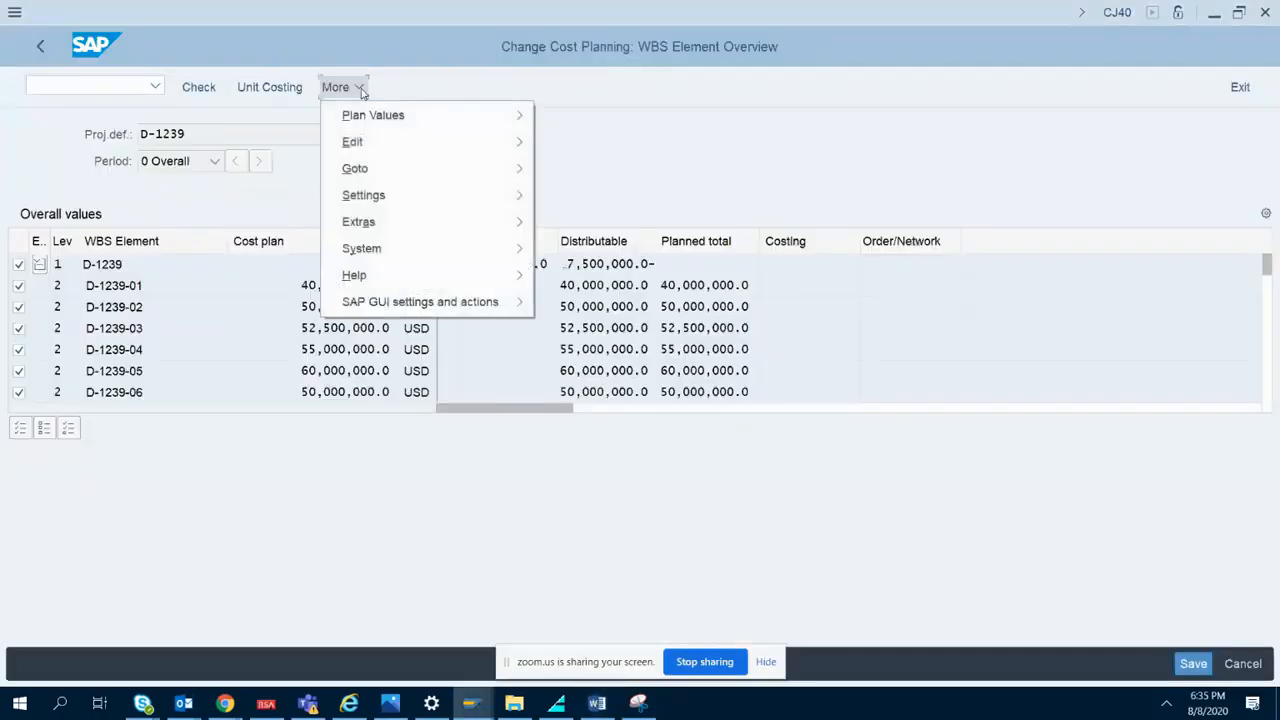
mouse_move(449, 141)
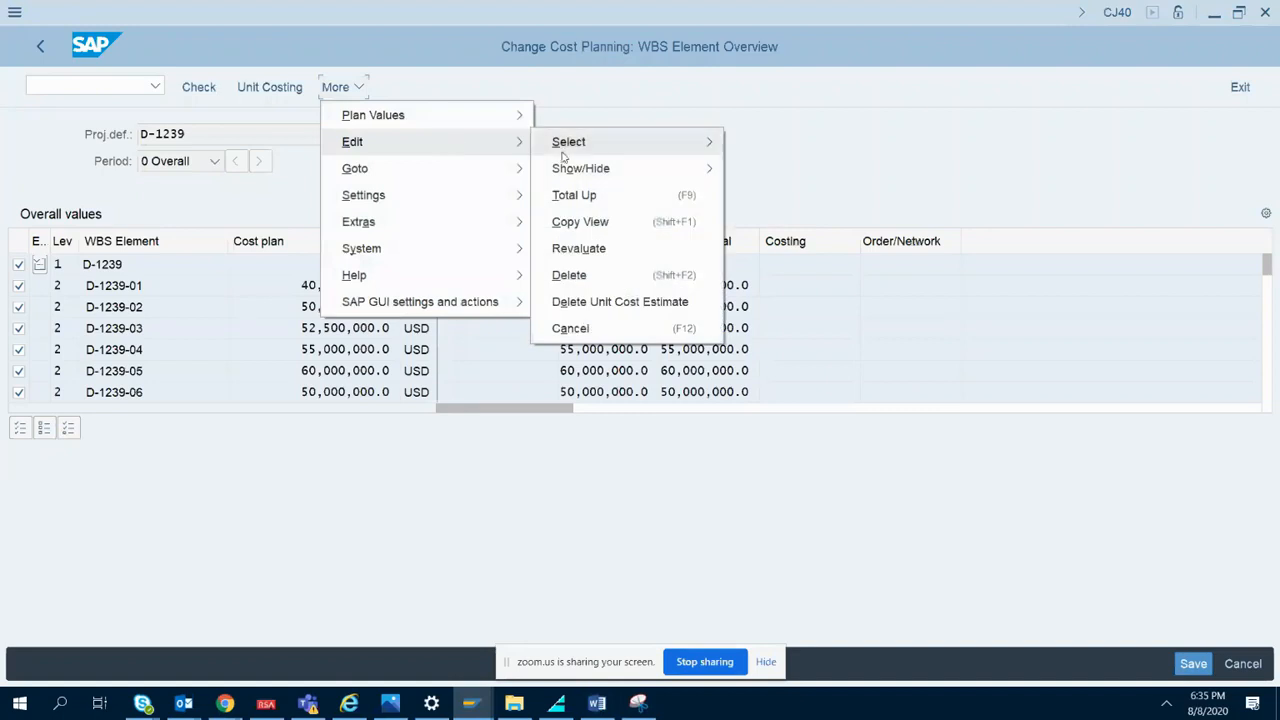
left_click(603, 194)
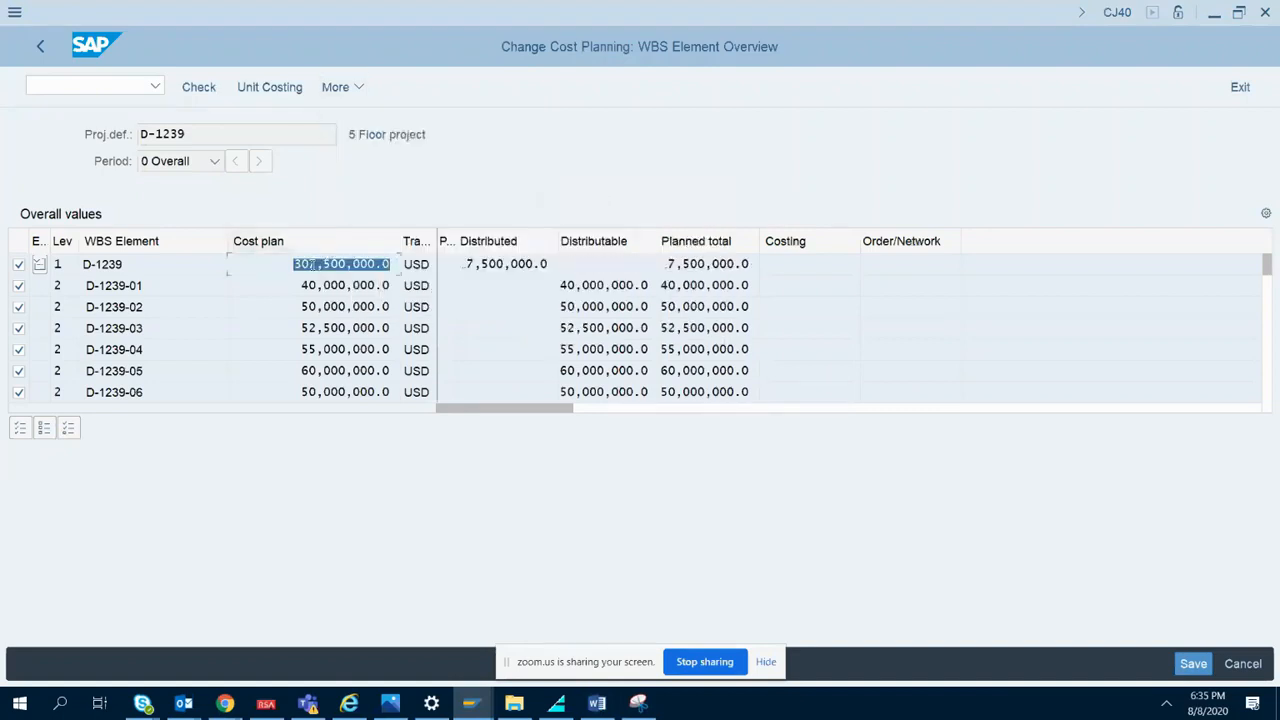
left_click_drag(295, 264, 397, 281)
left_click(336, 268)
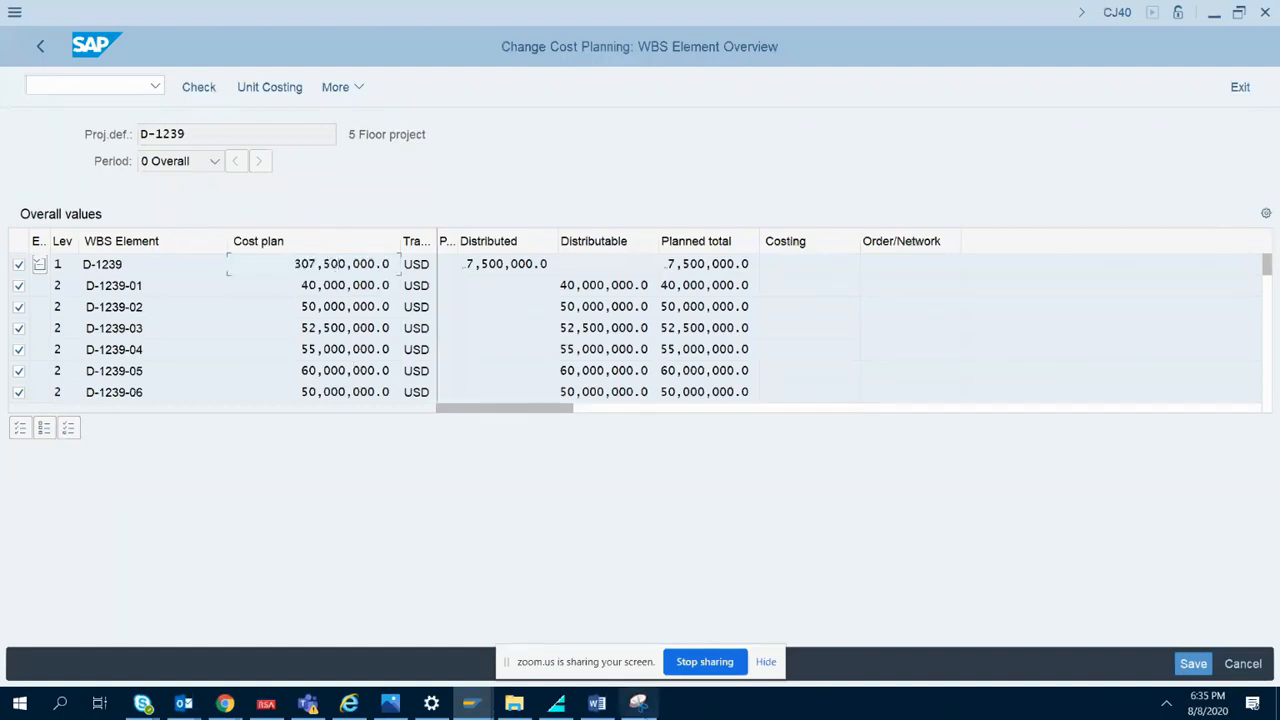
- Switch to Snipping Tool and capture the cost planning table including the root WBS element's totalled cost plan
left_click(638, 703)
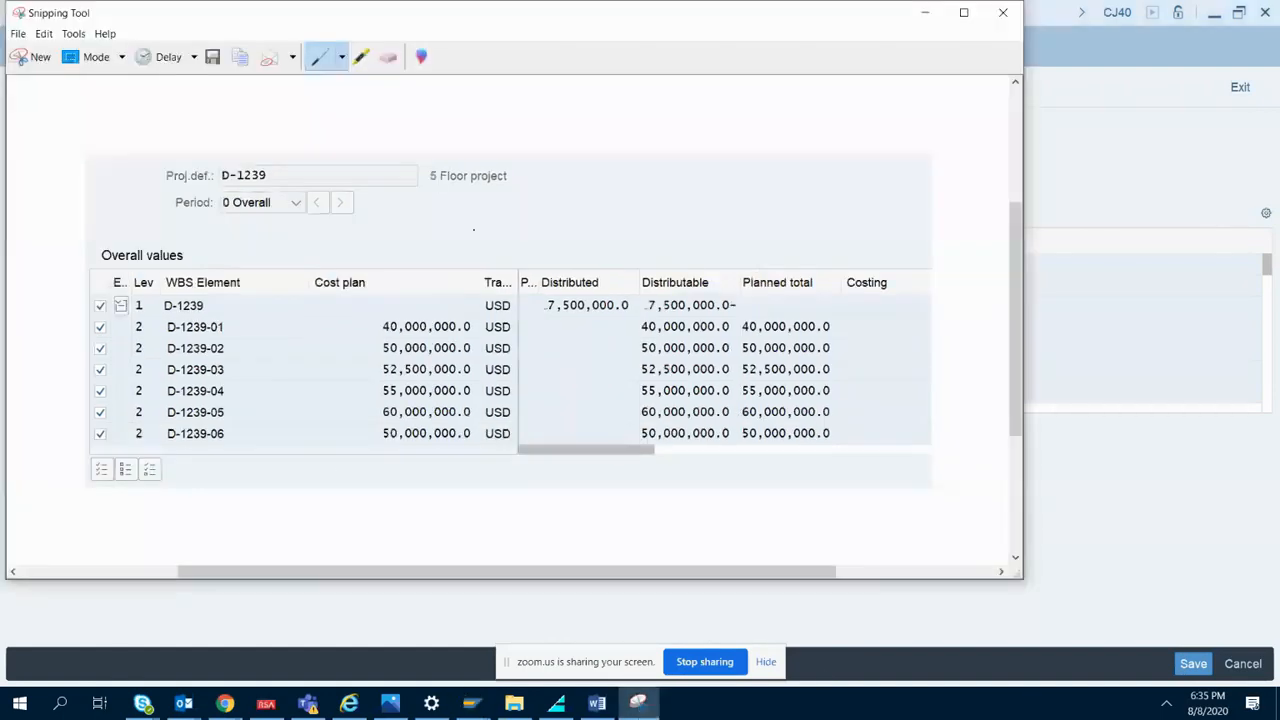
left_click(40, 54)
left_click_drag(8, 117, 829, 421)
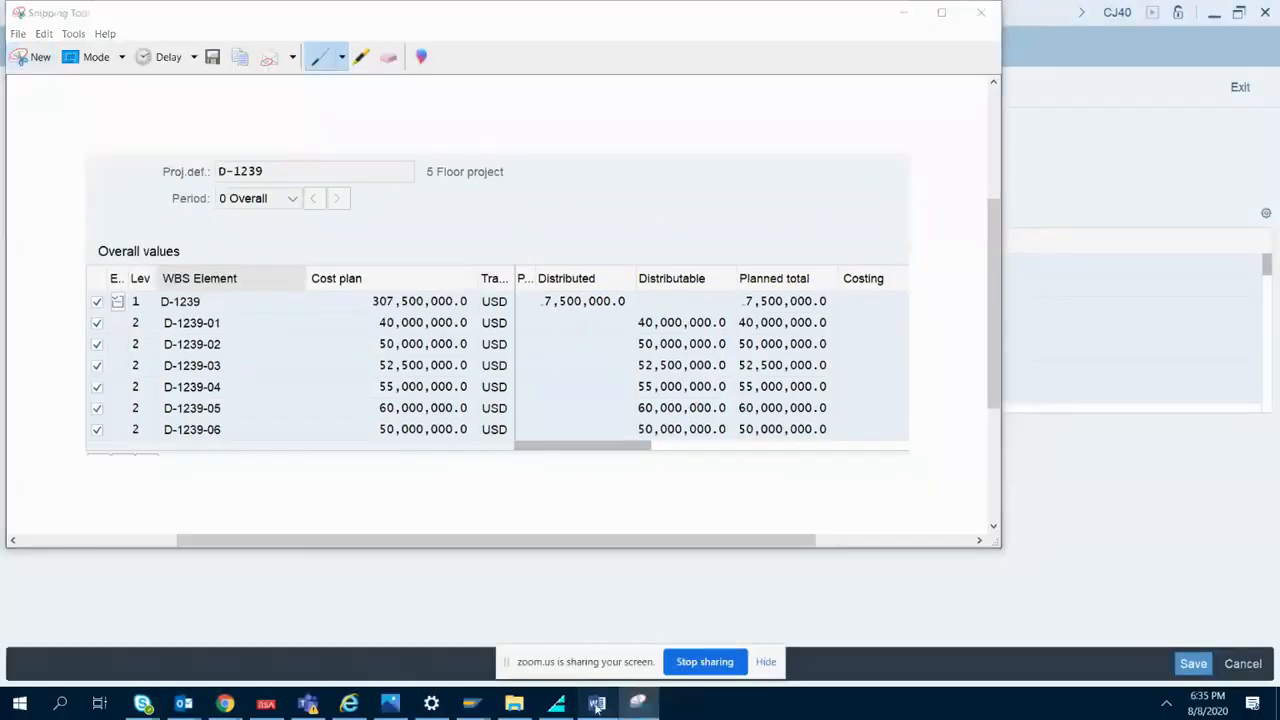
- Switch to Word and add the line "Total is accumulated at level 1" below the Total Up picture, followed by the captured table
left_click(596, 704)
left_click(910, 626)
key("Return")
type("Total is a")
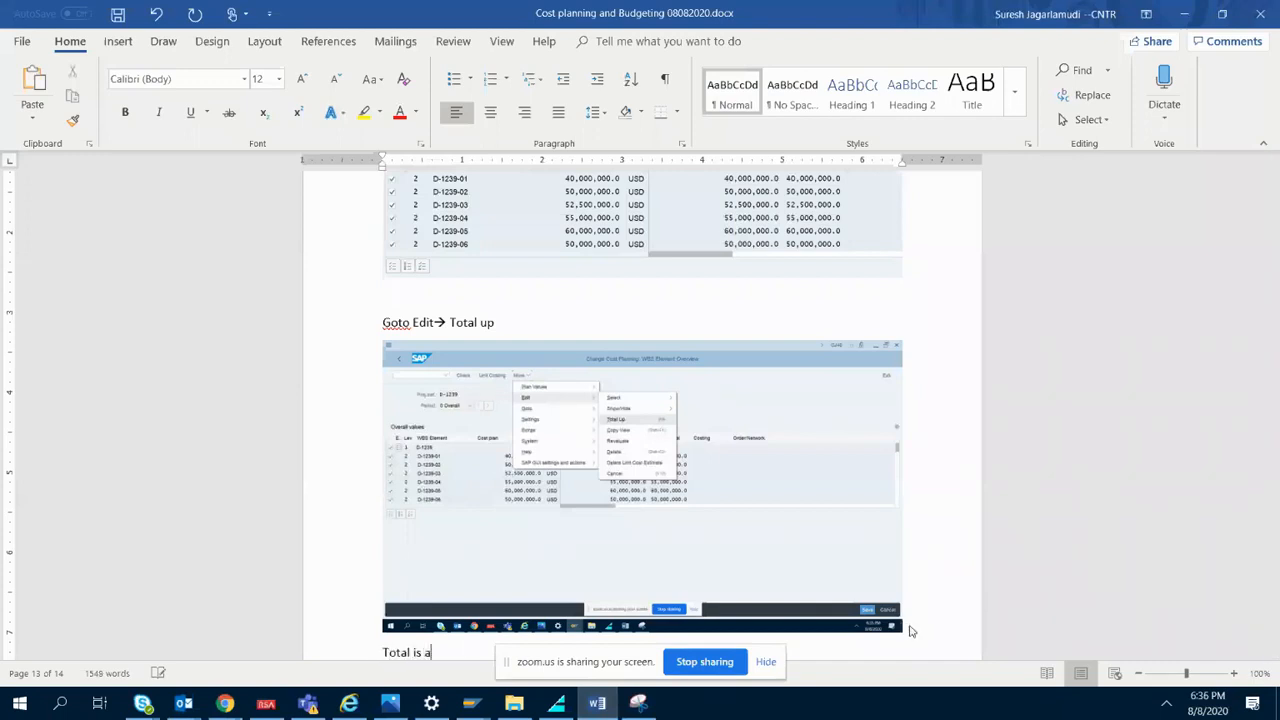
type("ccumulated")
key("Return")
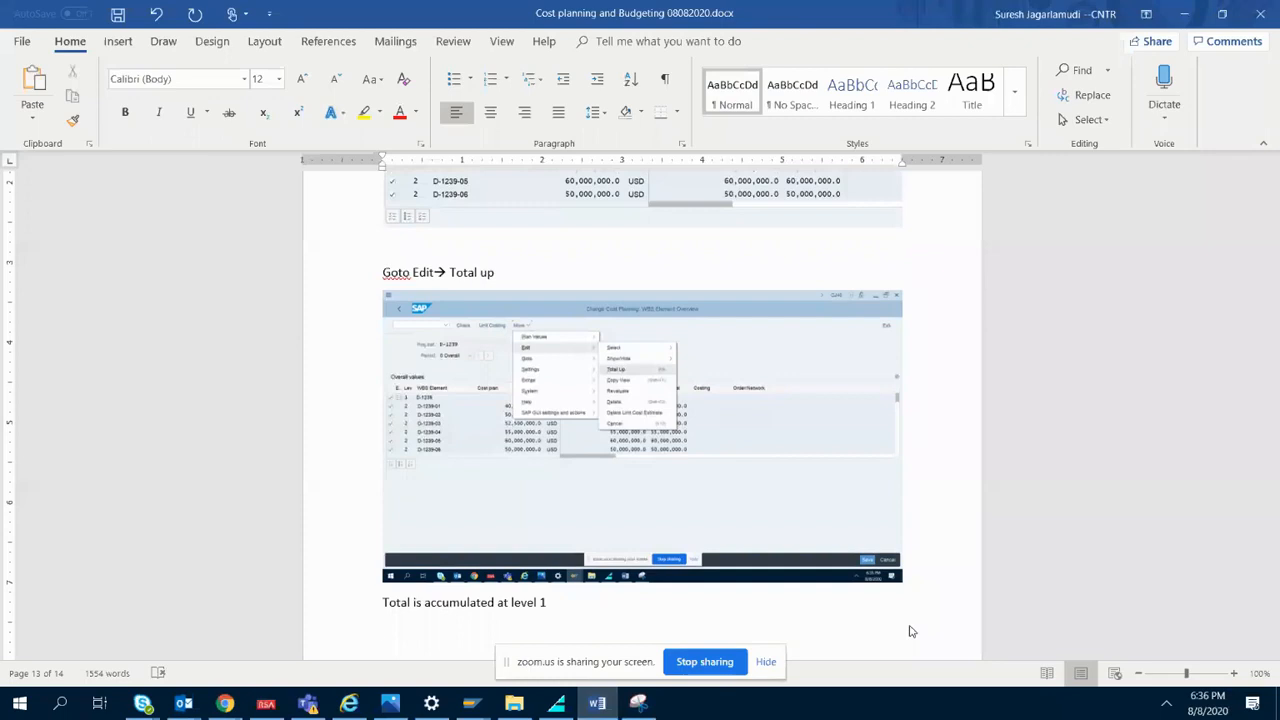
key("ctrl+v")
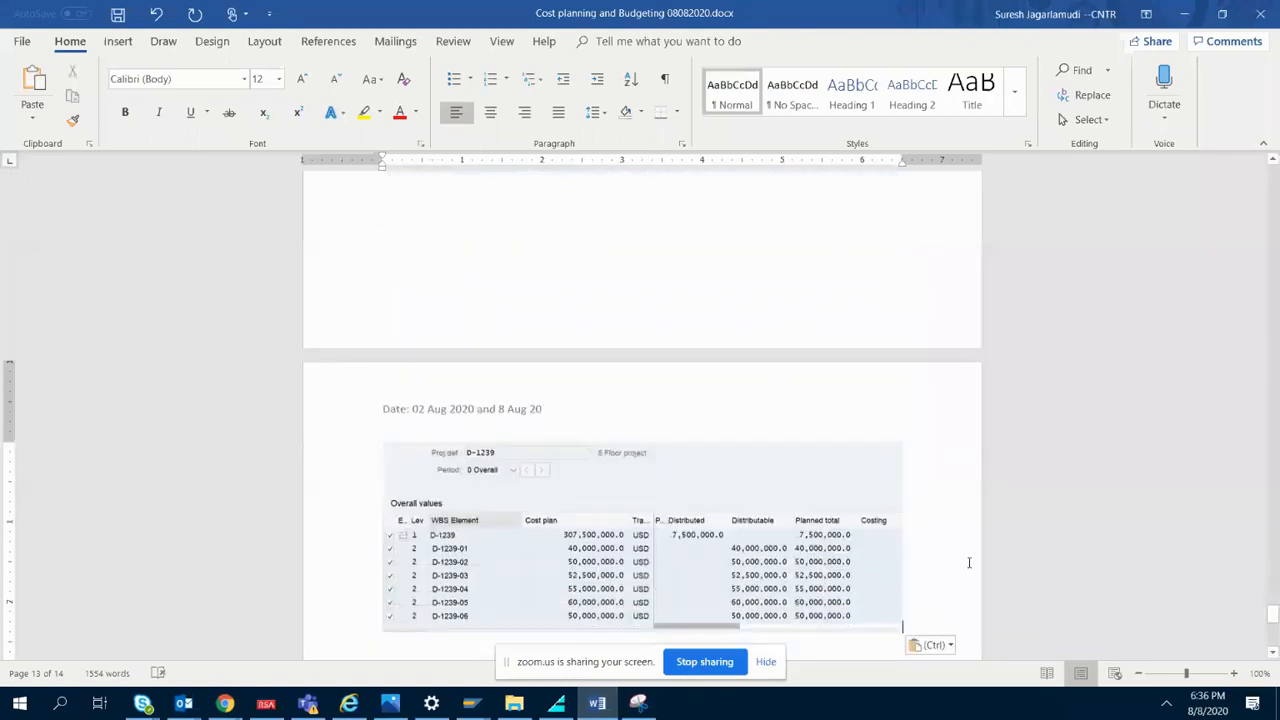
- Switch back to SAP and save the totalled cost planning of project D-1239
left_click(638, 703)
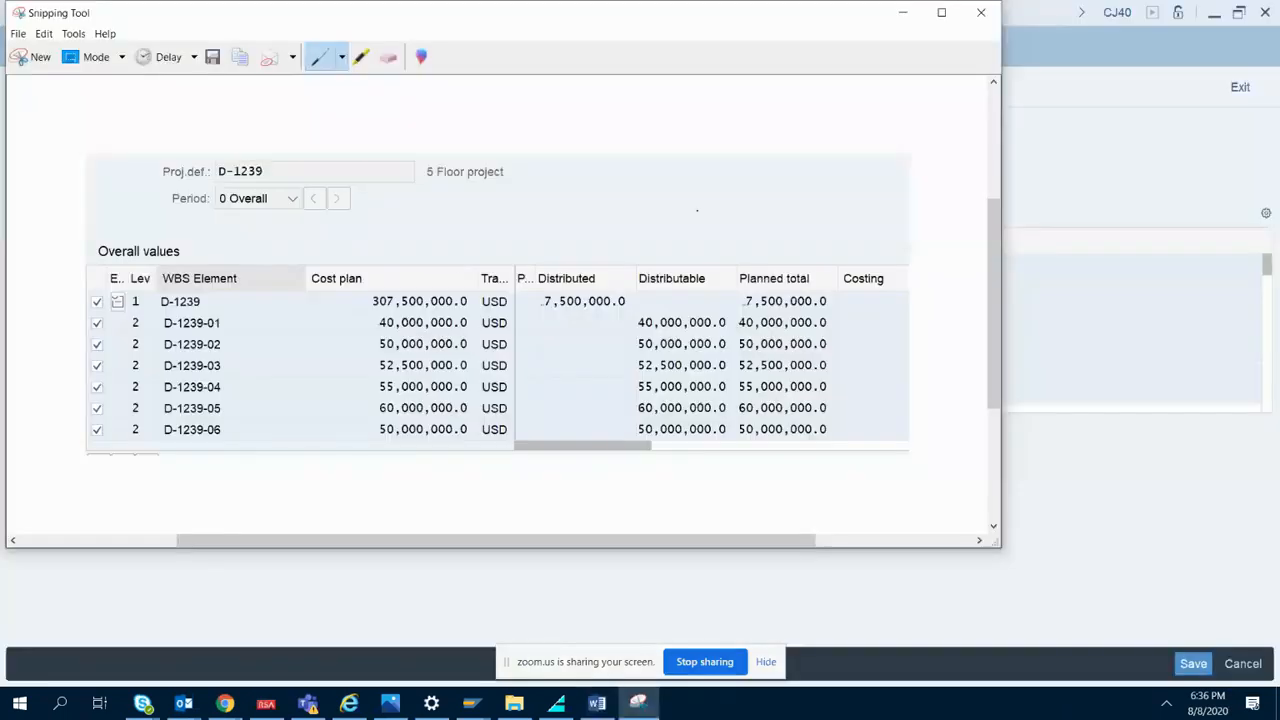
left_click(1092, 170)
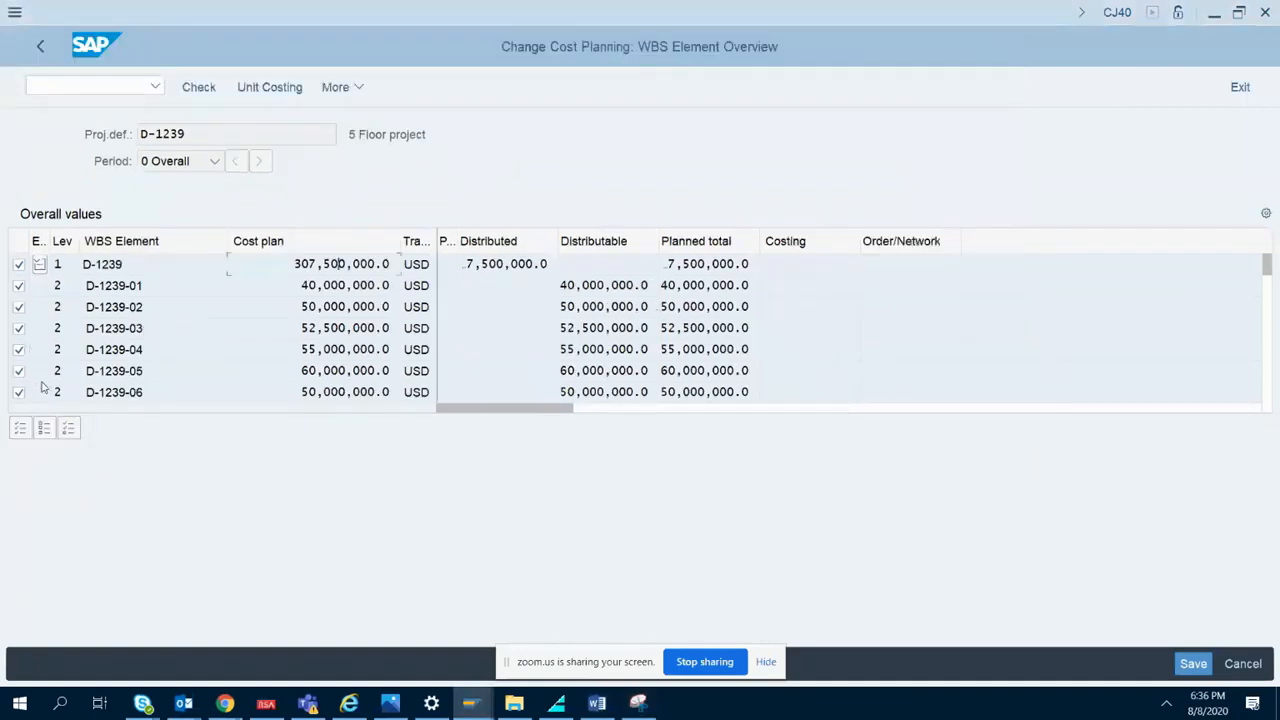
left_click(1192, 665)
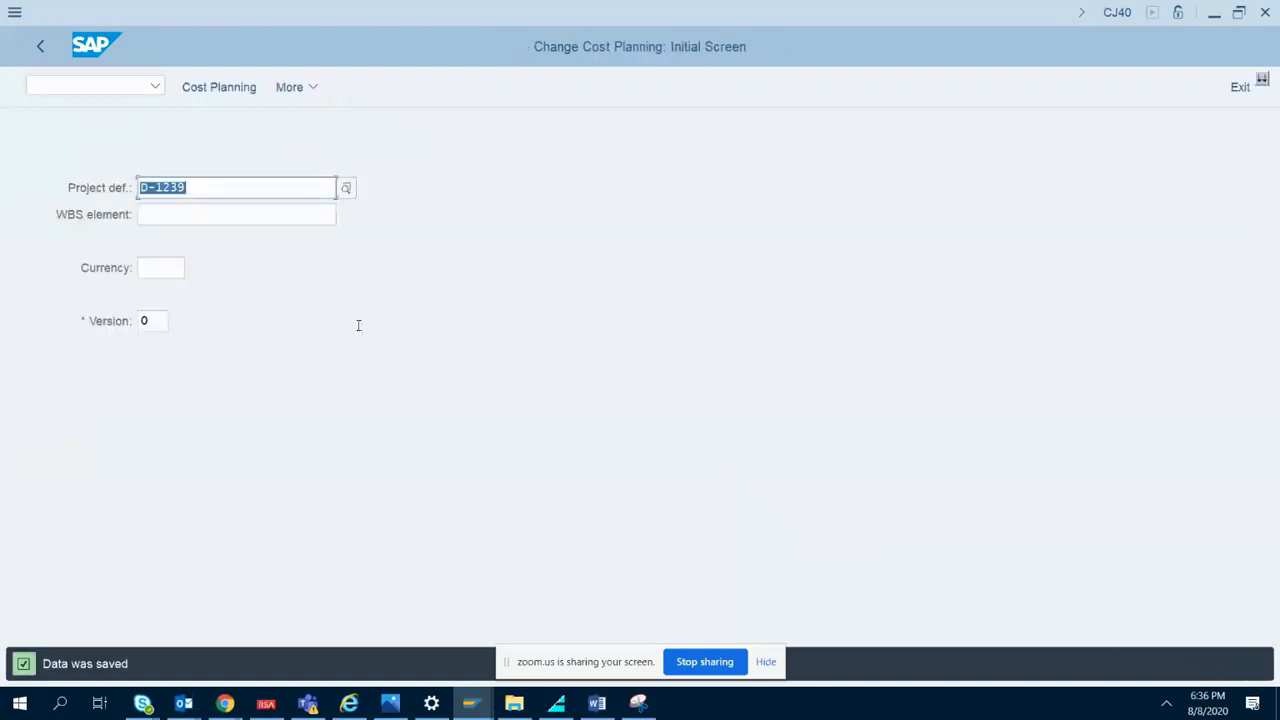
- Reopen the cost planning of D-1239, total up all its WBS elements again and widen the columns that cut off the totals
key("Return")
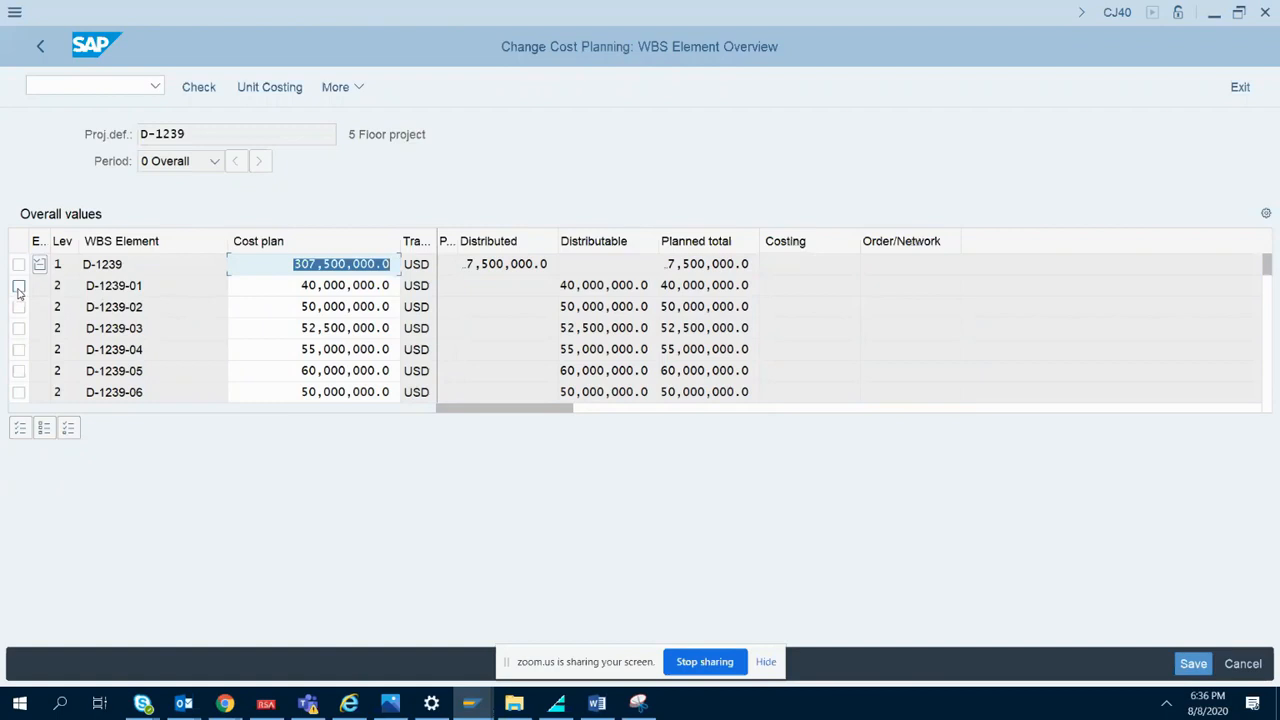
left_click(20, 429)
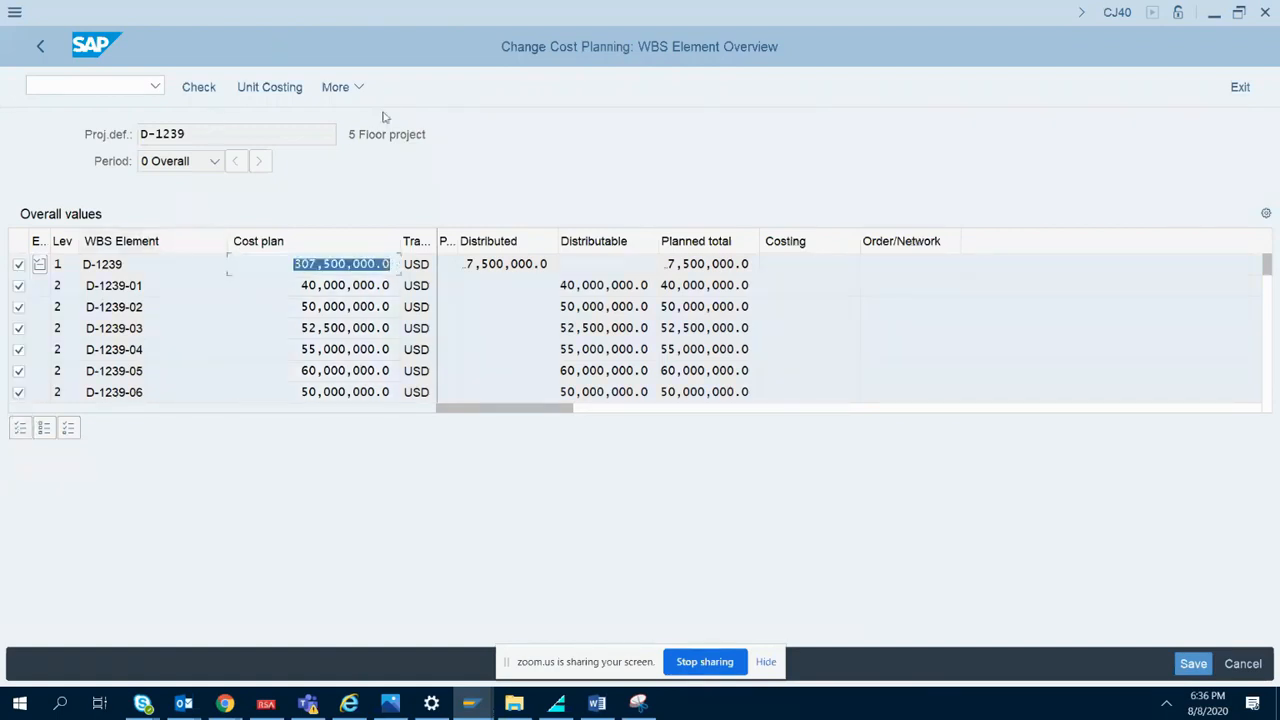
left_click(362, 90)
mouse_move(490, 155)
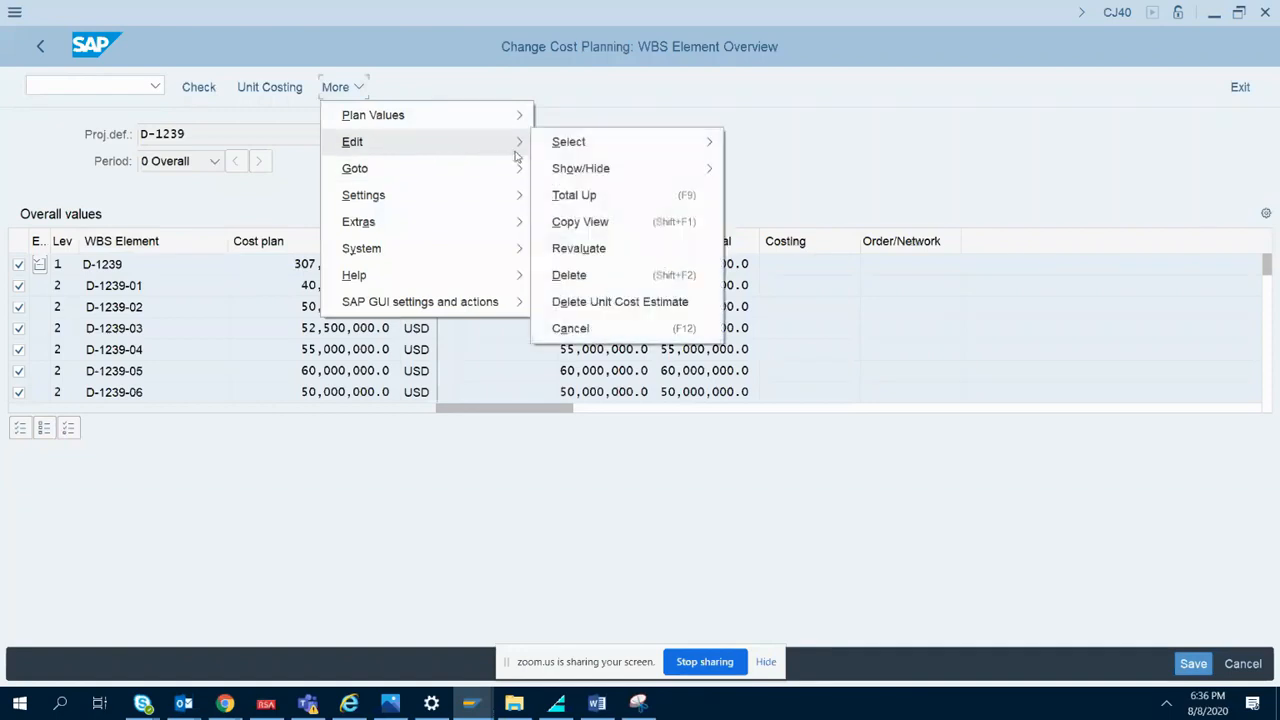
left_click(648, 199)
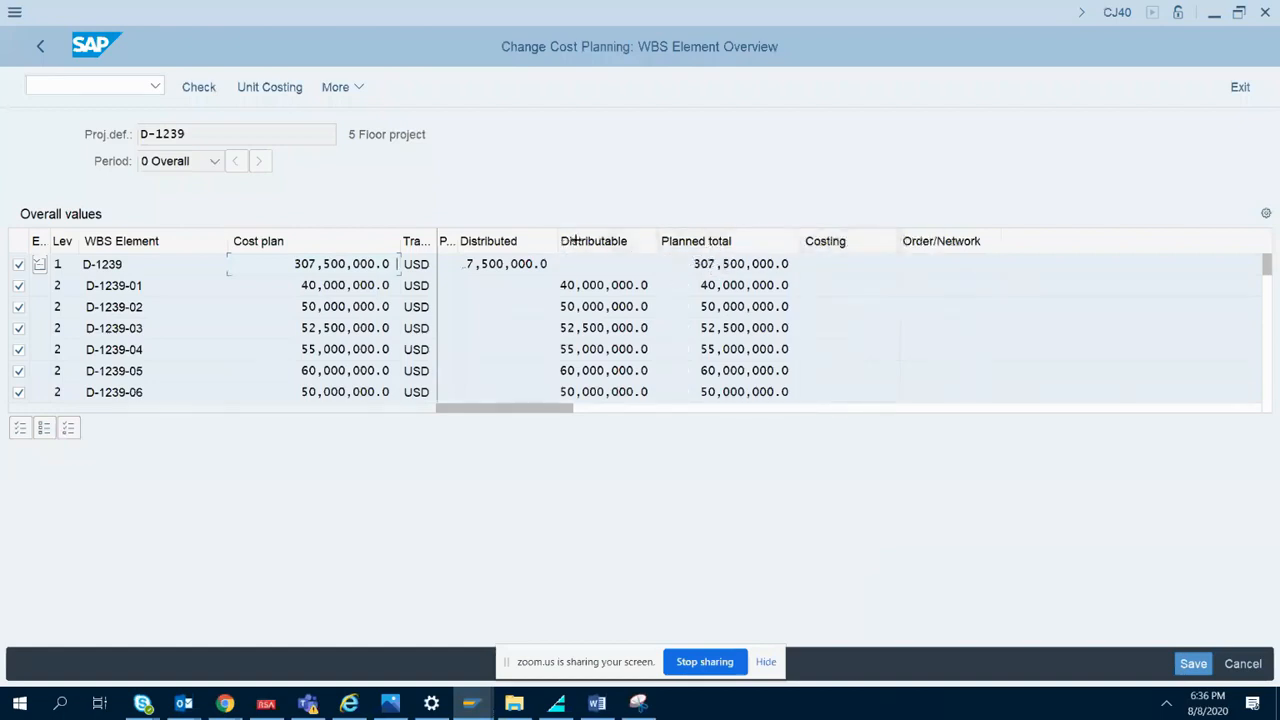
left_click_drag(557, 241, 574, 242)
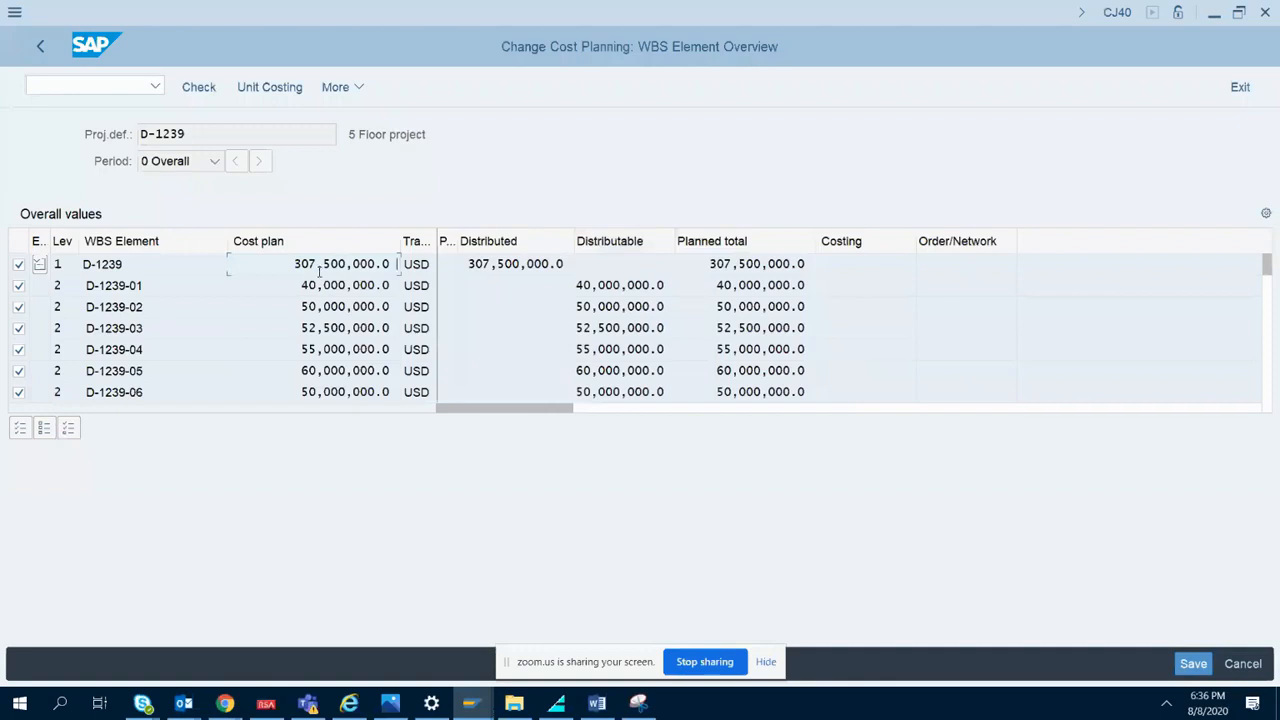
left_click_drag(293, 264, 407, 258)
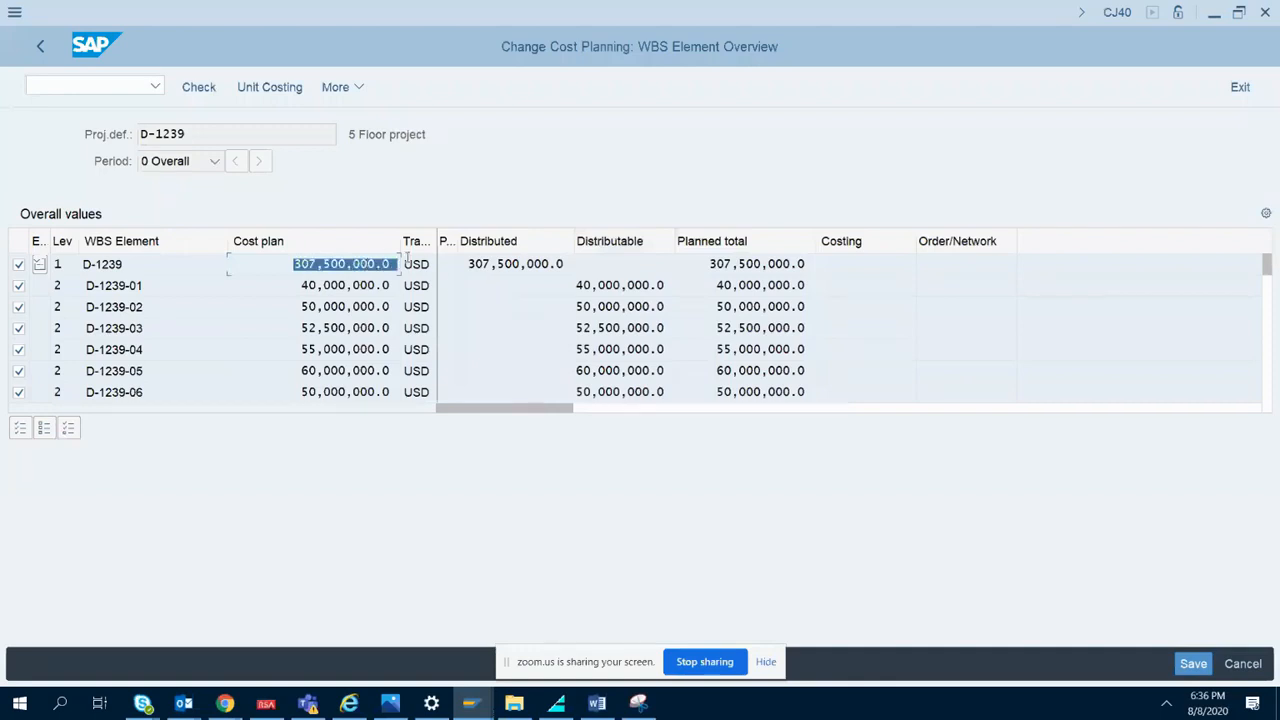
- Switch to Word and add the line "The above procedure is applicable for any number of level below 99" below the pasted table
left_click(597, 703)
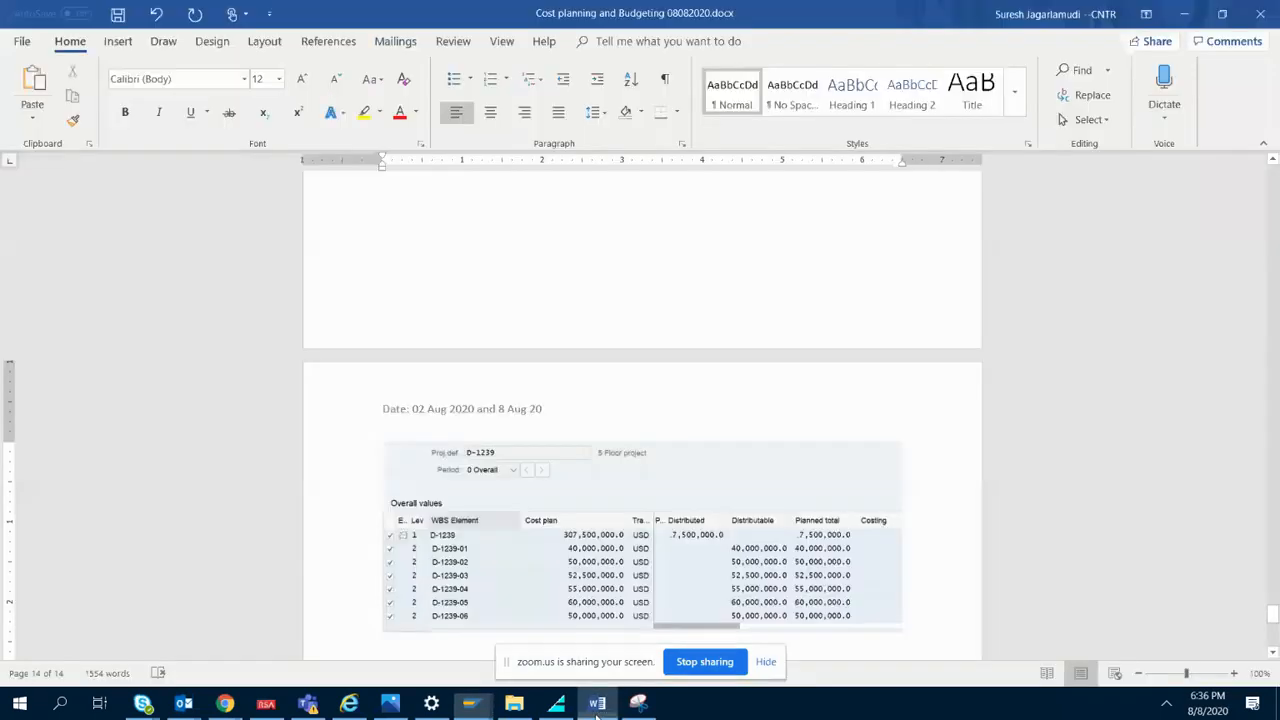
key("Return")
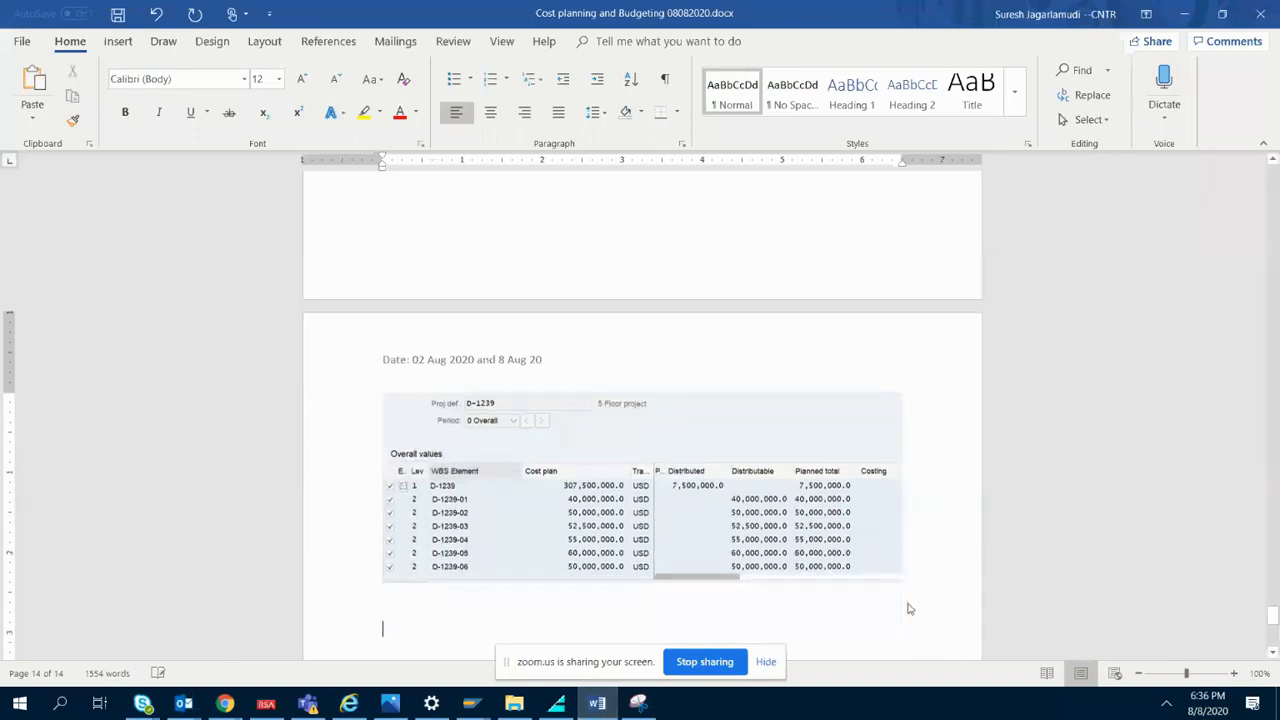
type("I")
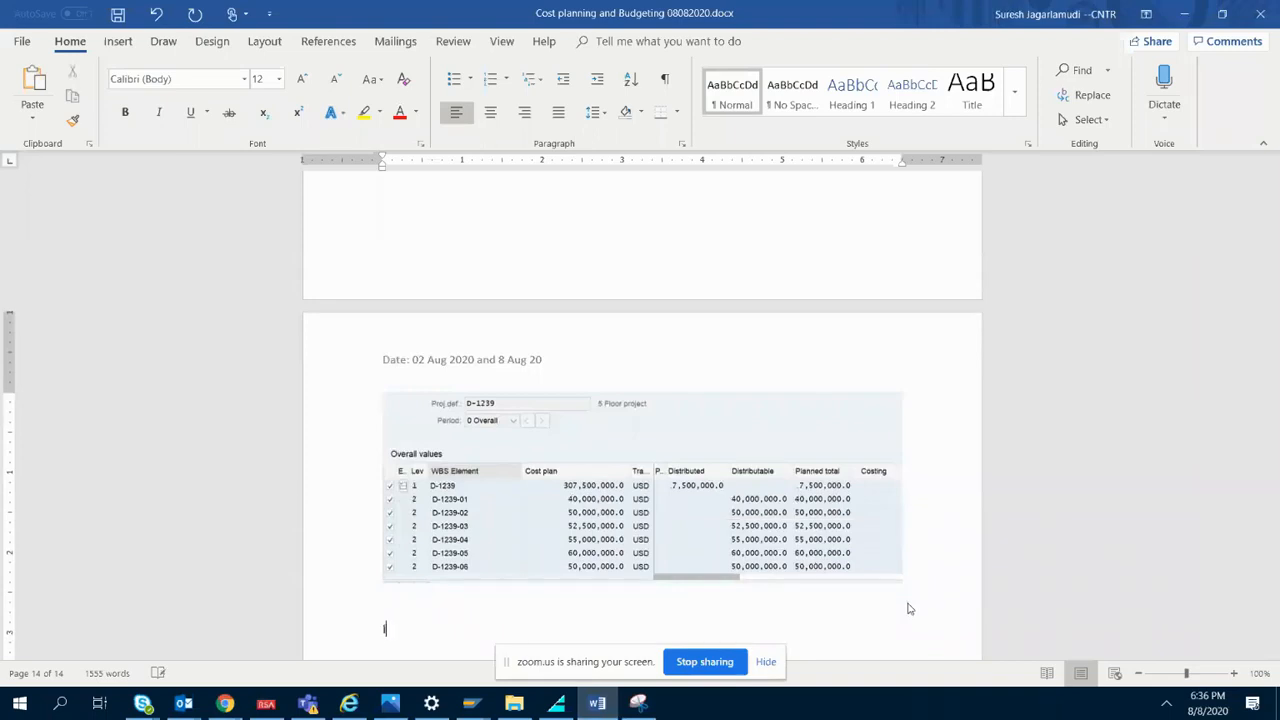
type("t The above procedur")
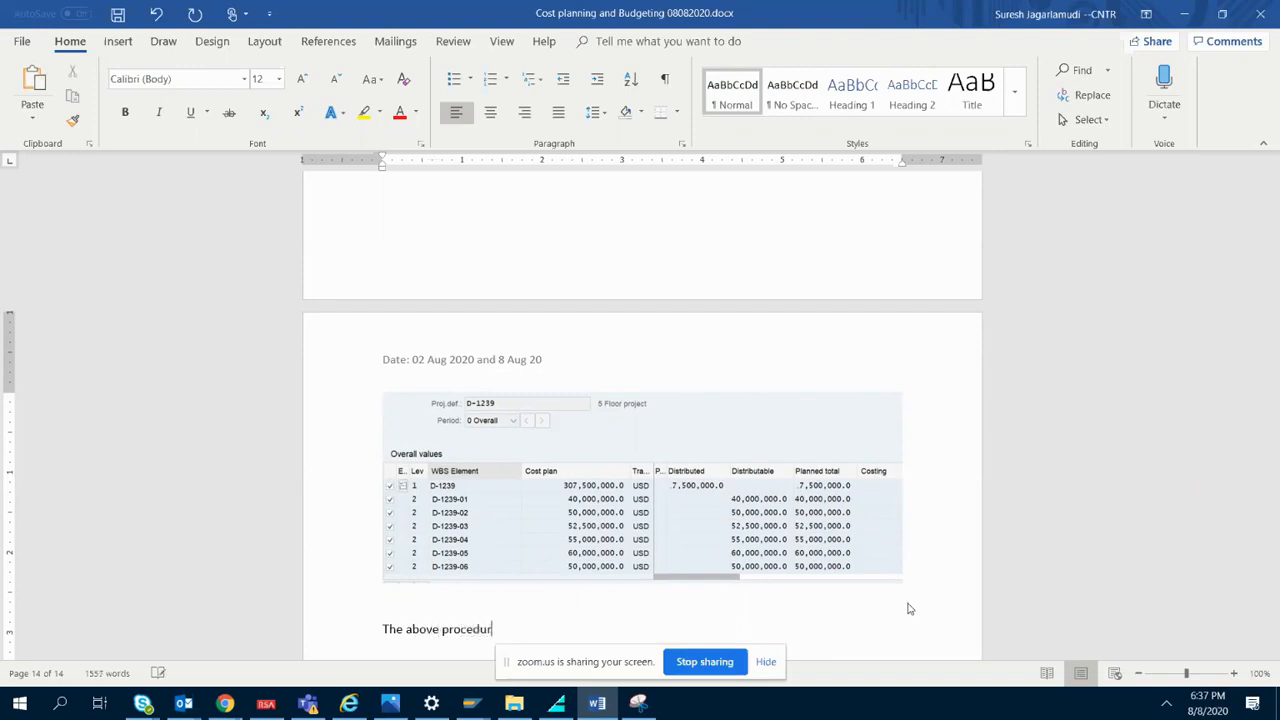
type("e is applicable for any n")
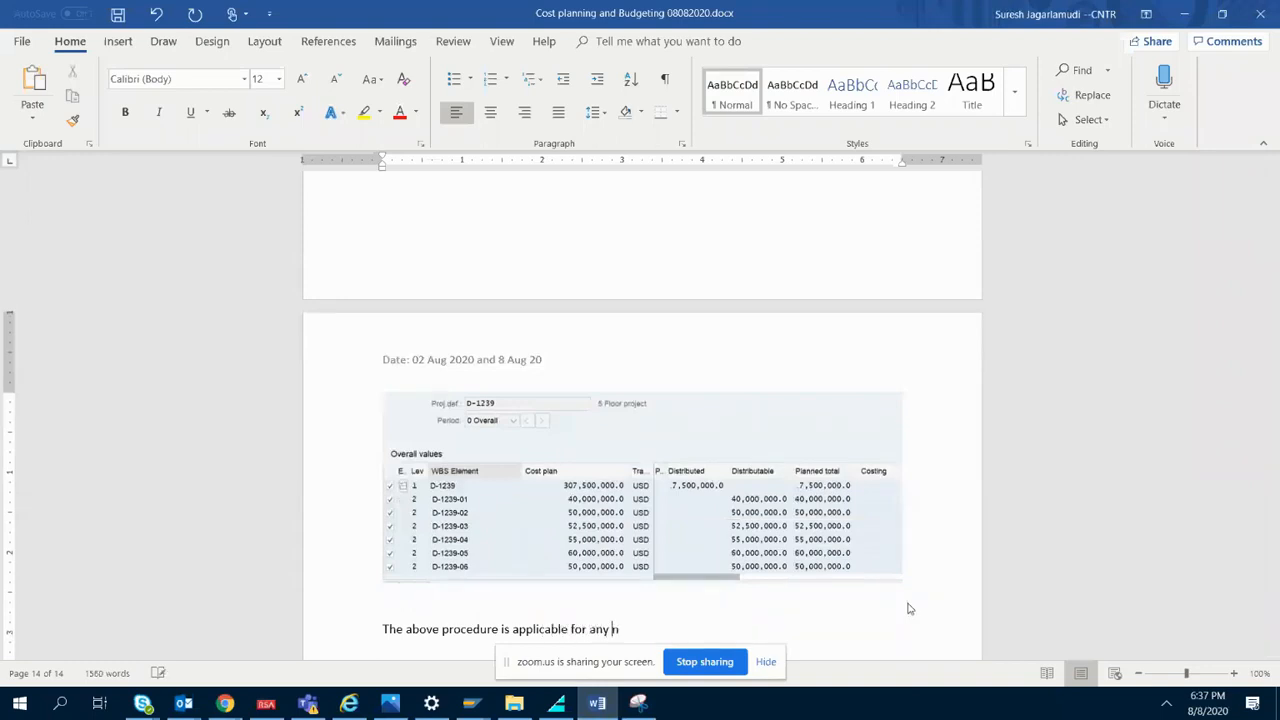
type("umber of level below 99")
key("Return")
key("Return")
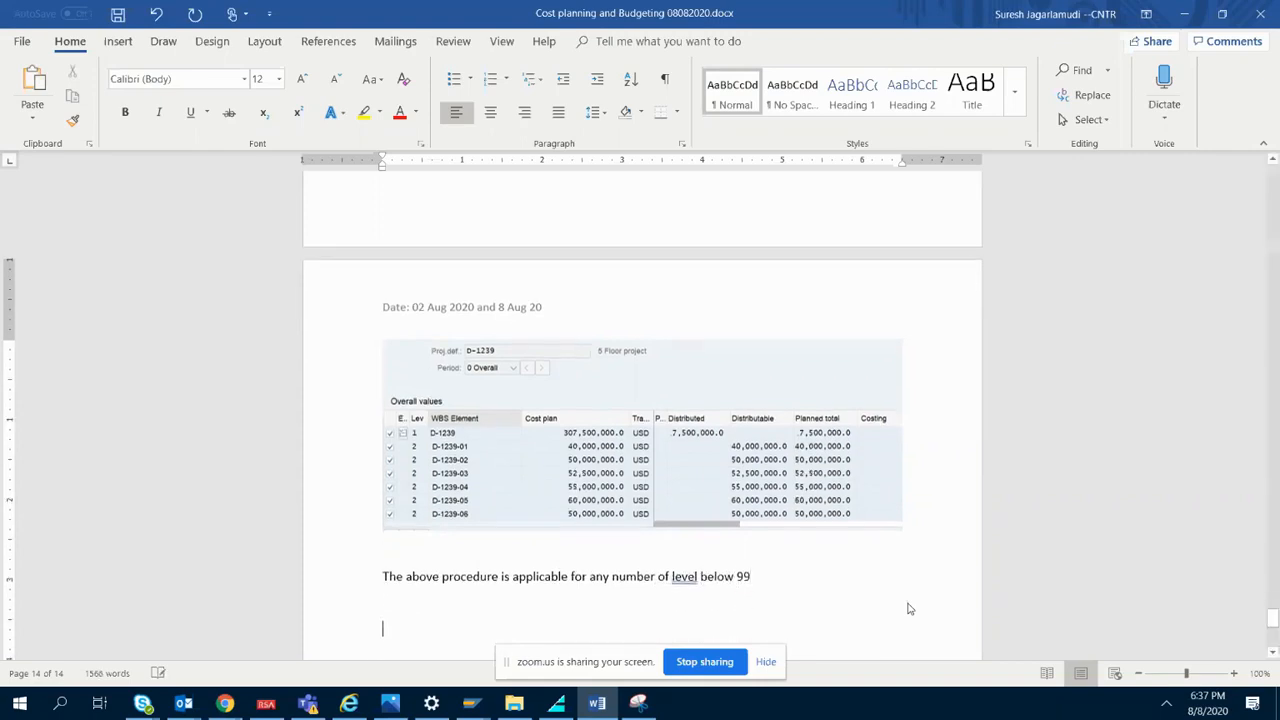
- Switch back to SAP and leave cost planning for the SAP Easy Access screen
left_click(599, 703)
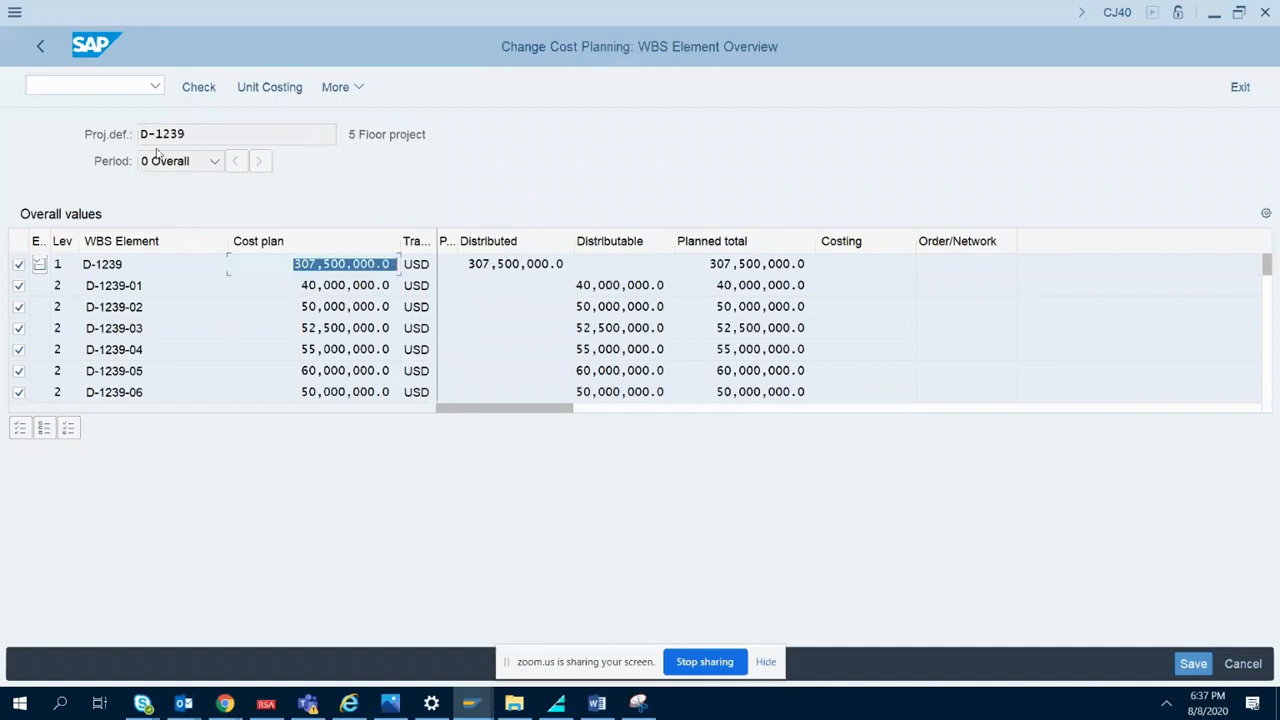
left_click(40, 45)
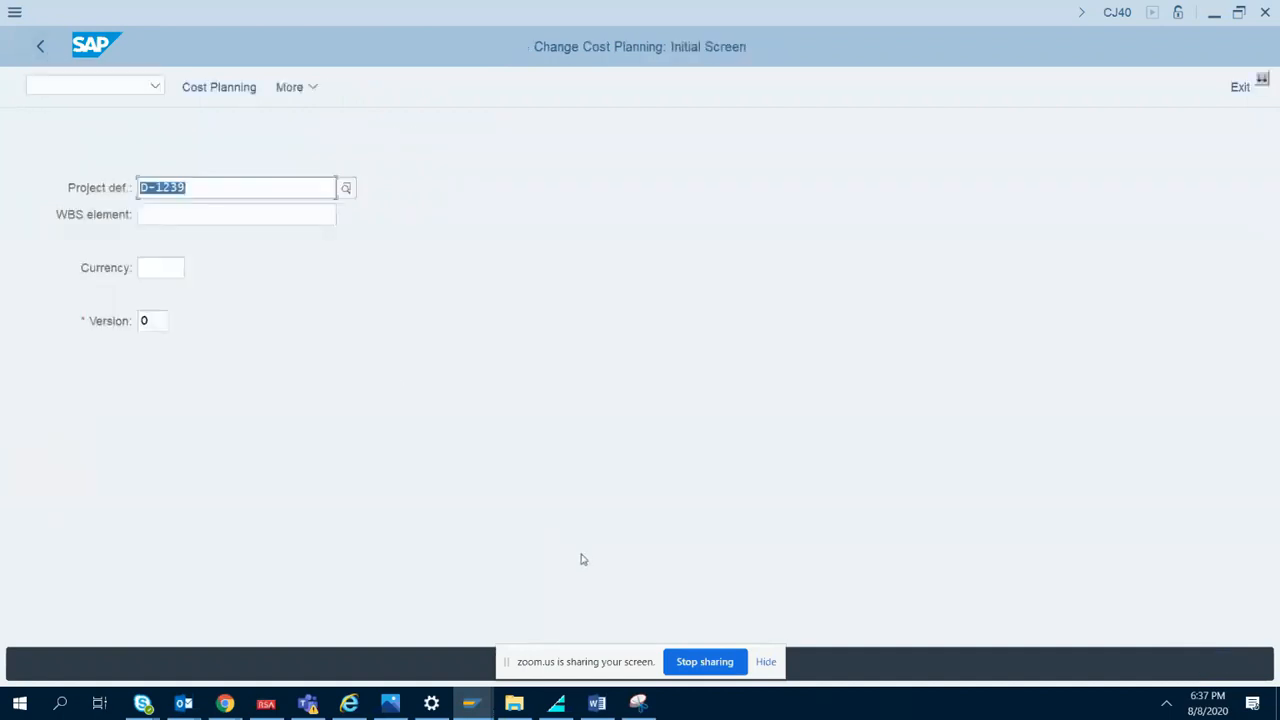
left_click(40, 52)
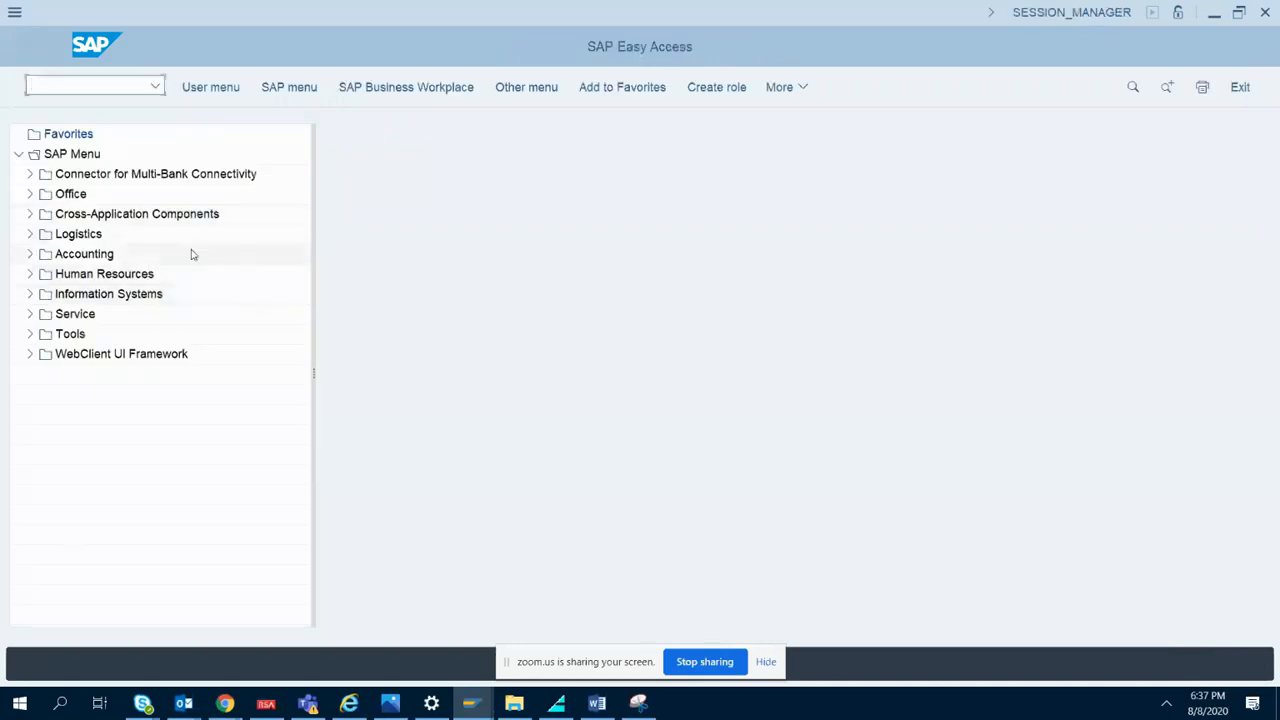
- Locate the transaction CJ30 - Change under Accounting, Project System, Financials, Budgeting, Original Budget
left_click(87, 80)
left_click(29, 296)
left_click(29, 296)
left_click(29, 256)
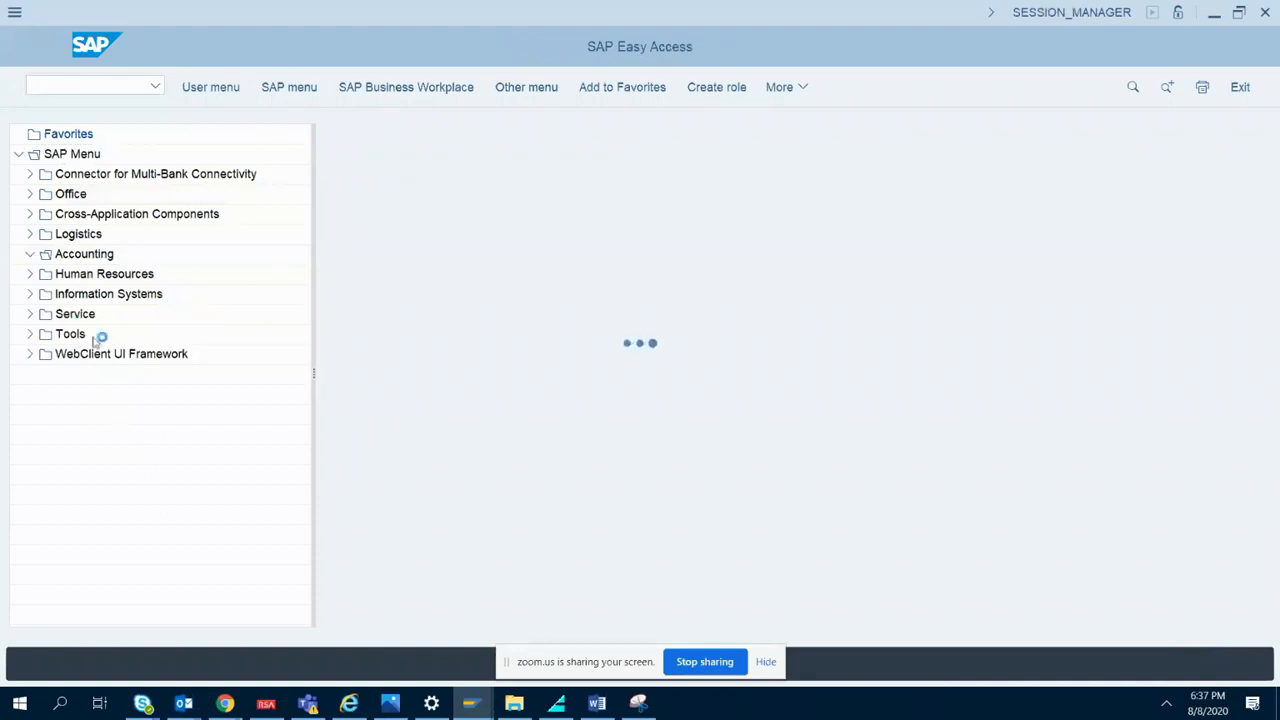
left_click(41, 434)
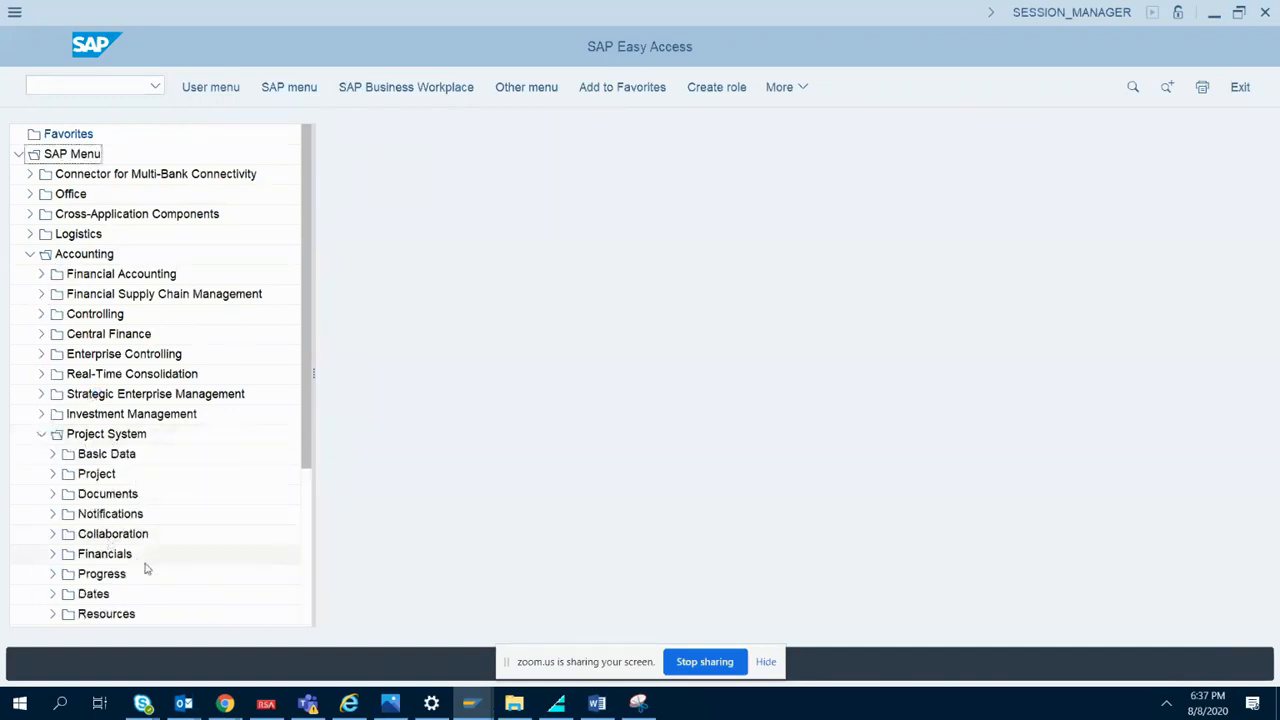
left_click(52, 554)
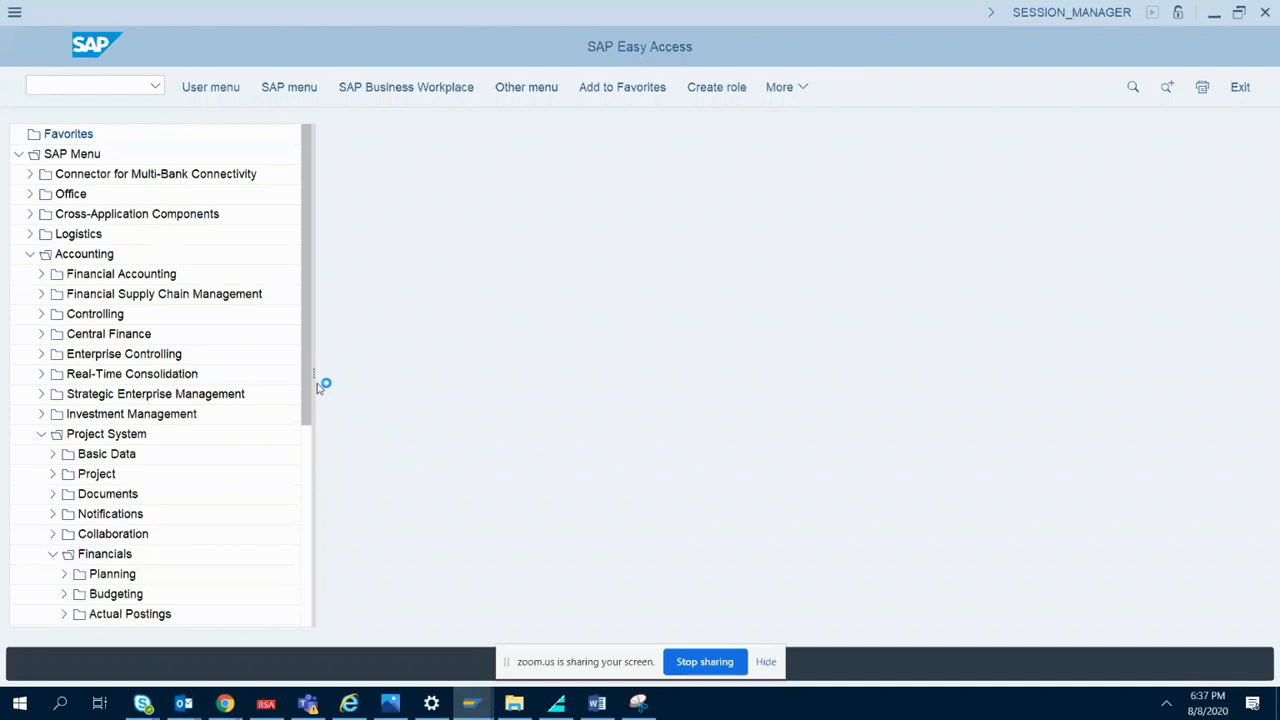
left_click_drag(307, 380, 307, 452)
left_click(64, 474)
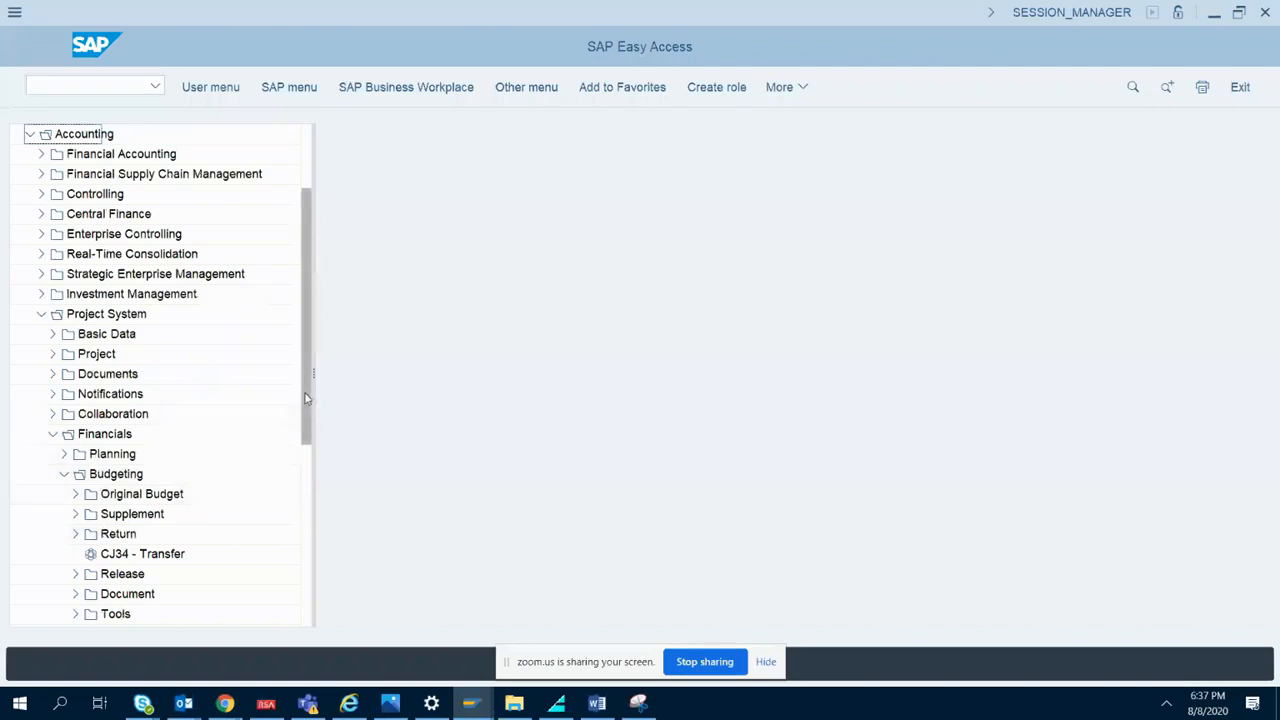
left_click_drag(306, 416, 306, 460)
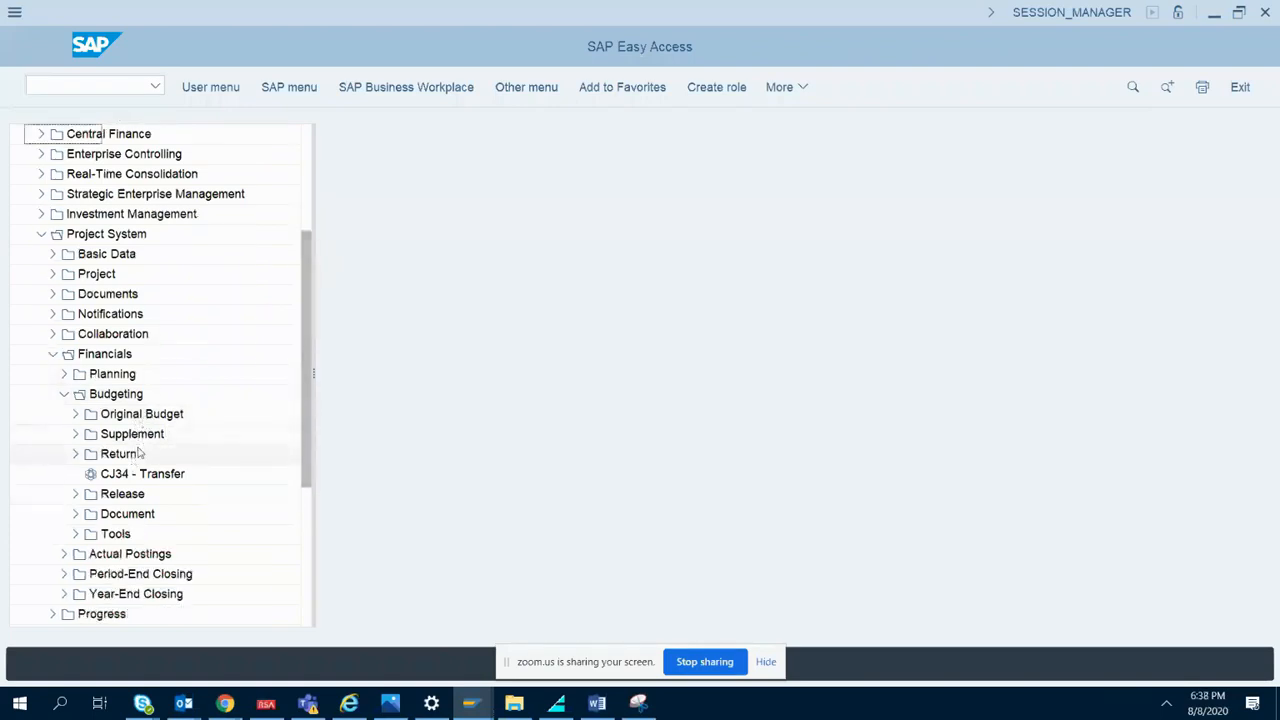
left_click(75, 413)
left_click(150, 434)
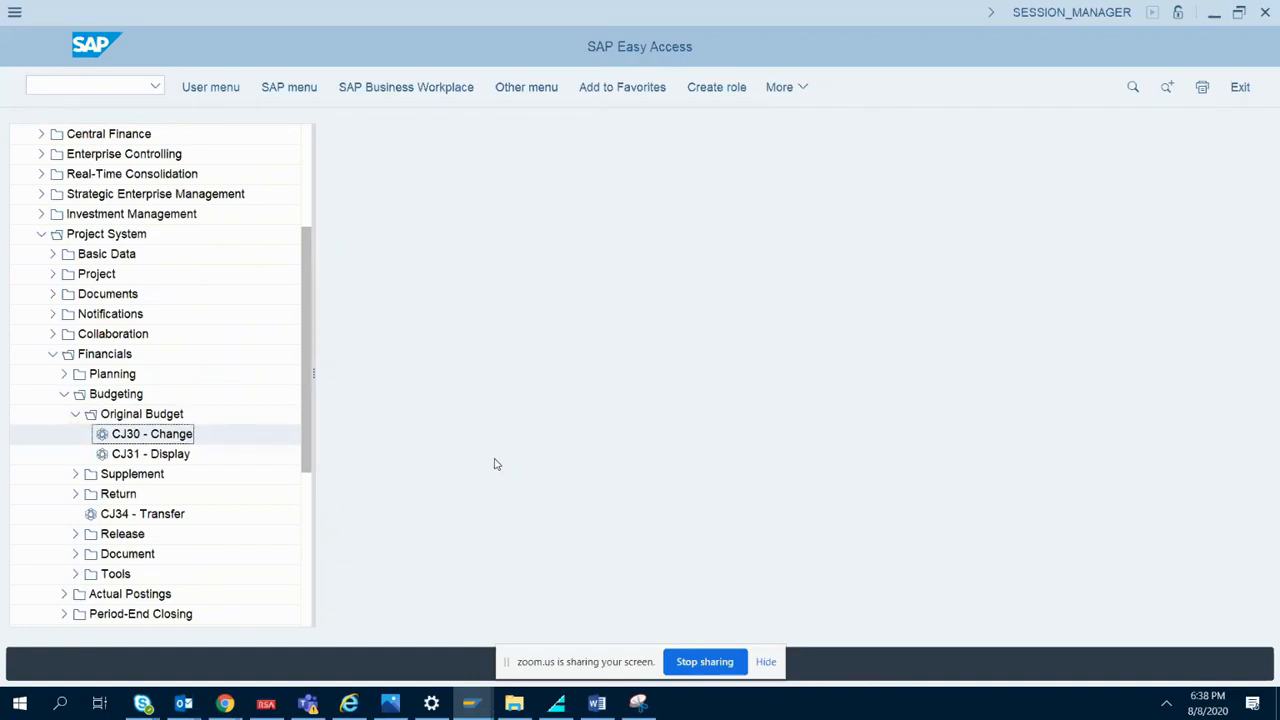
- Switch to Word and add the line "Original Budget CJ30" below the note about levels
left_click(597, 703)
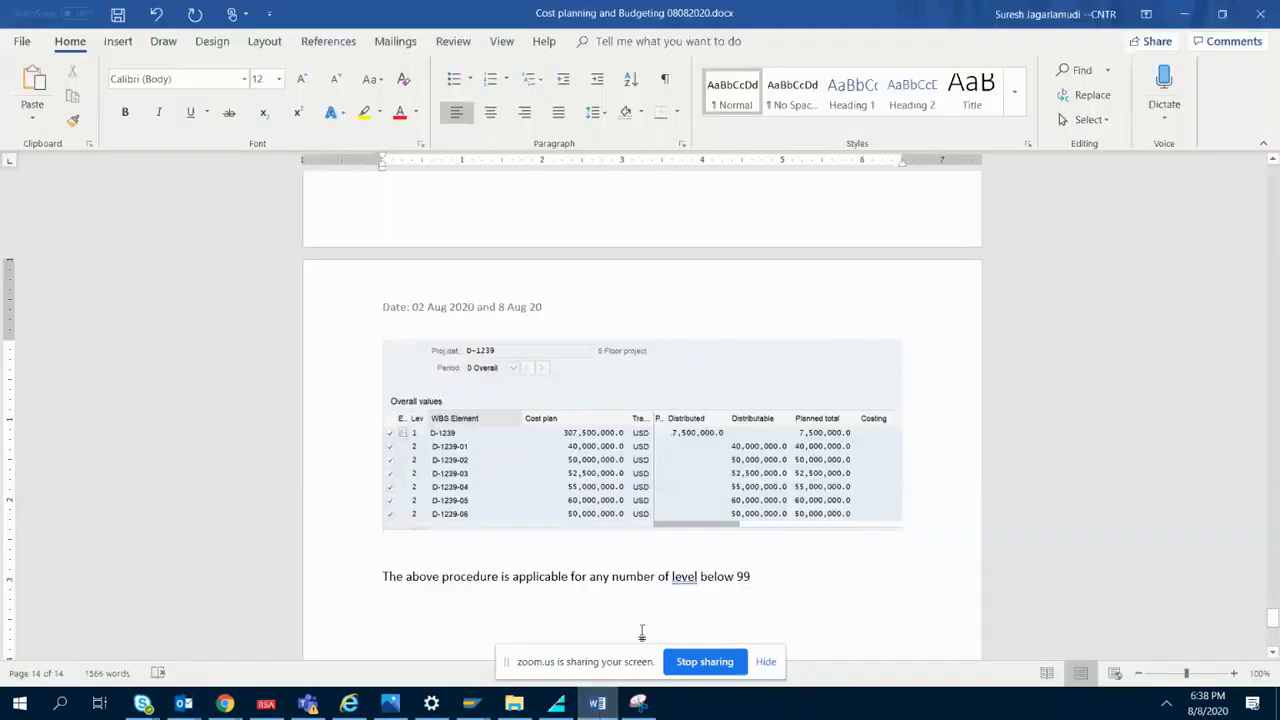
type("Original")
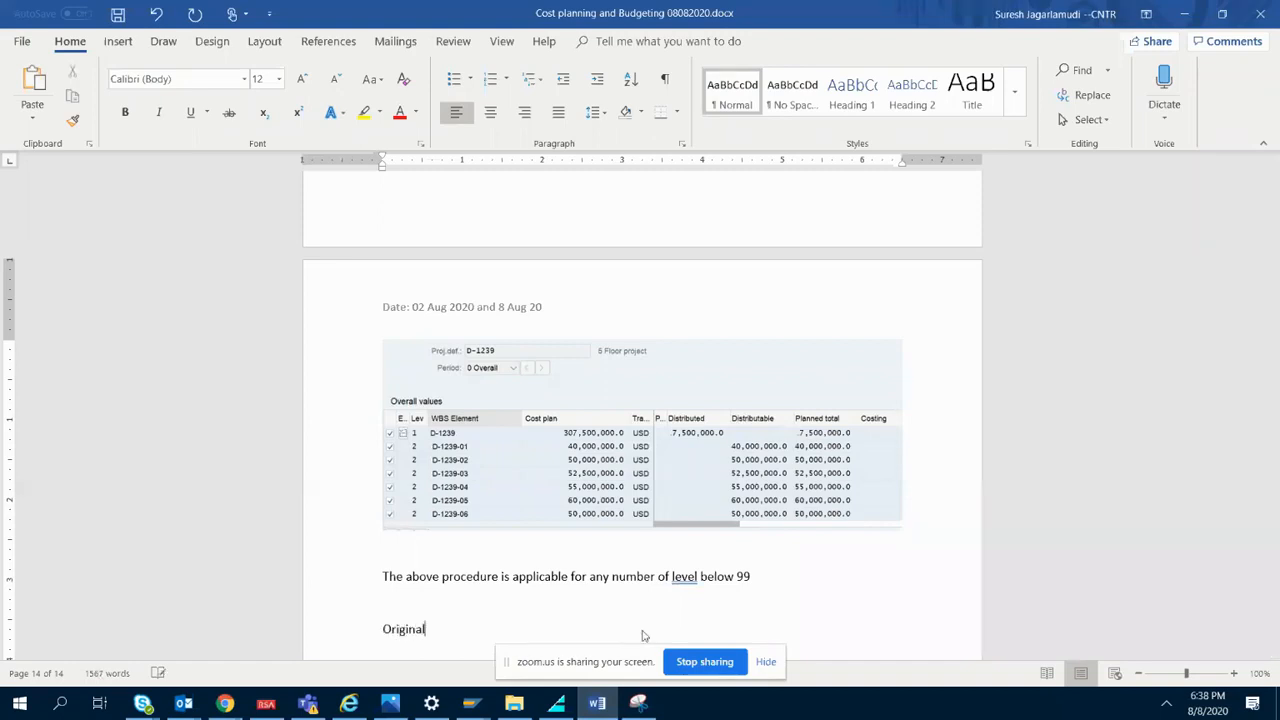
type(" Budget CJ30")
- Switch back to SAP and open the original budget overview of project D-1239 in CJ30
left_click(597, 703)
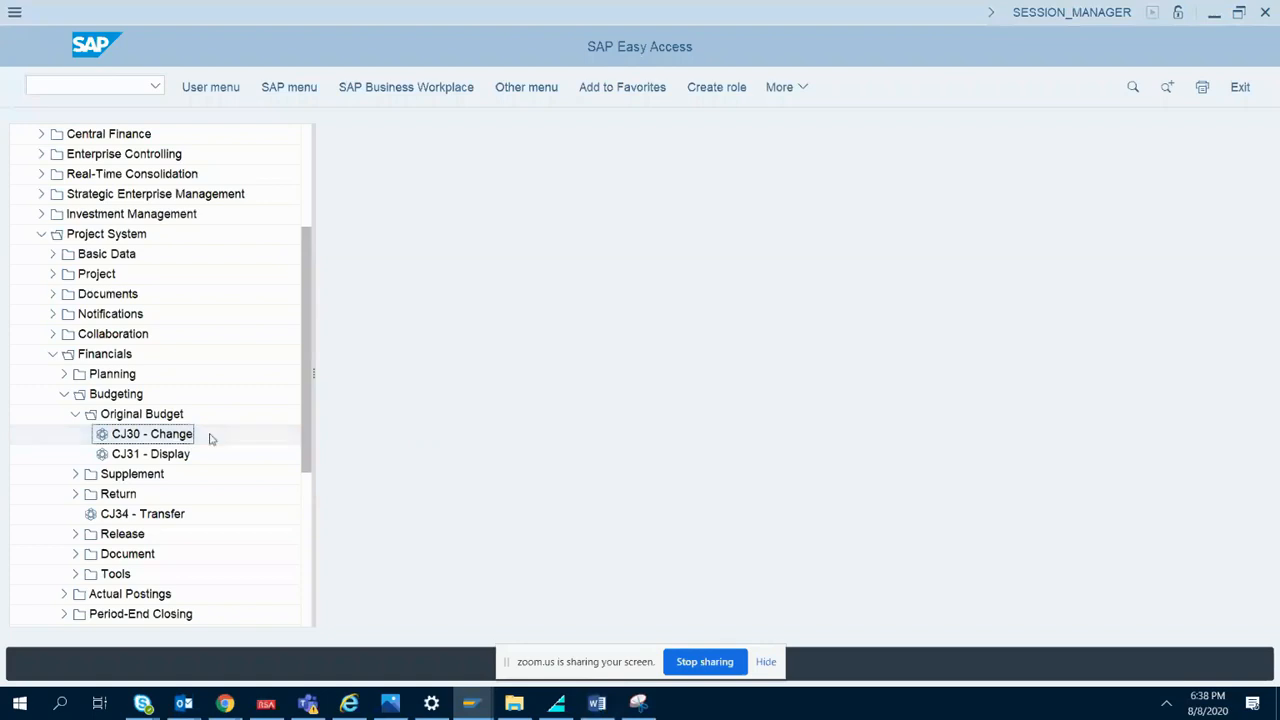
double_click(176, 436)
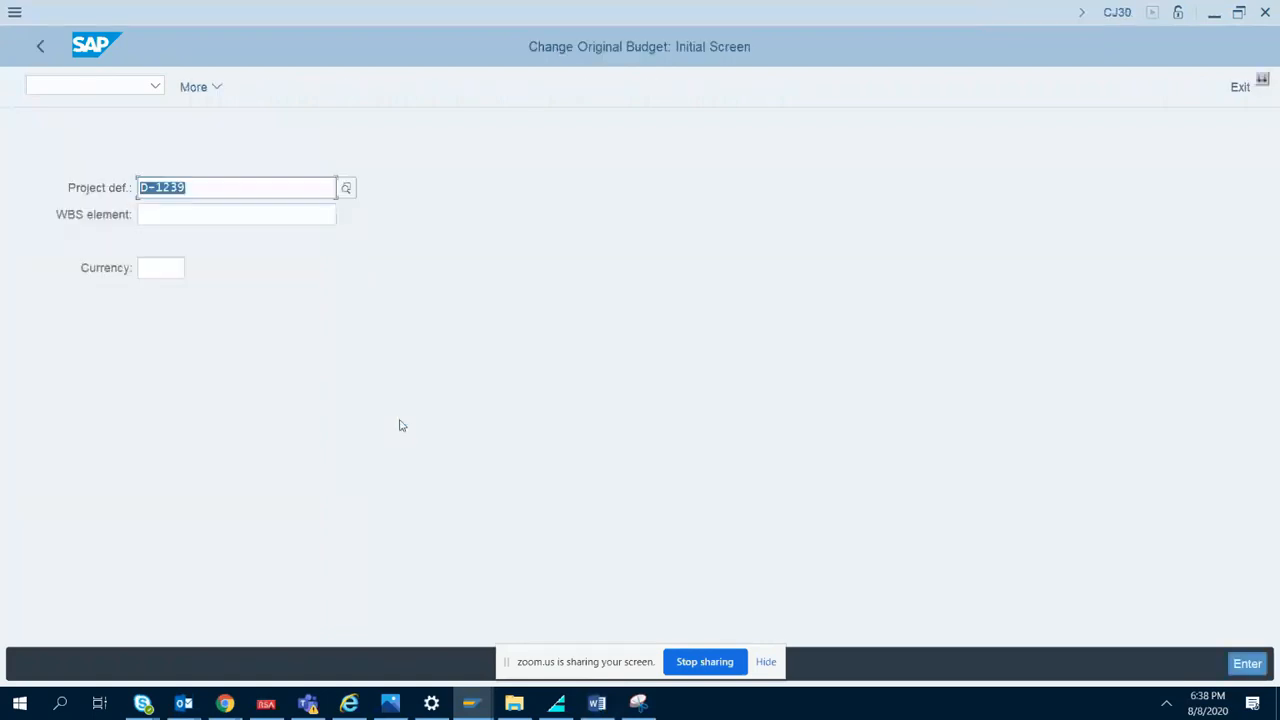
left_click(194, 190)
key("Return")
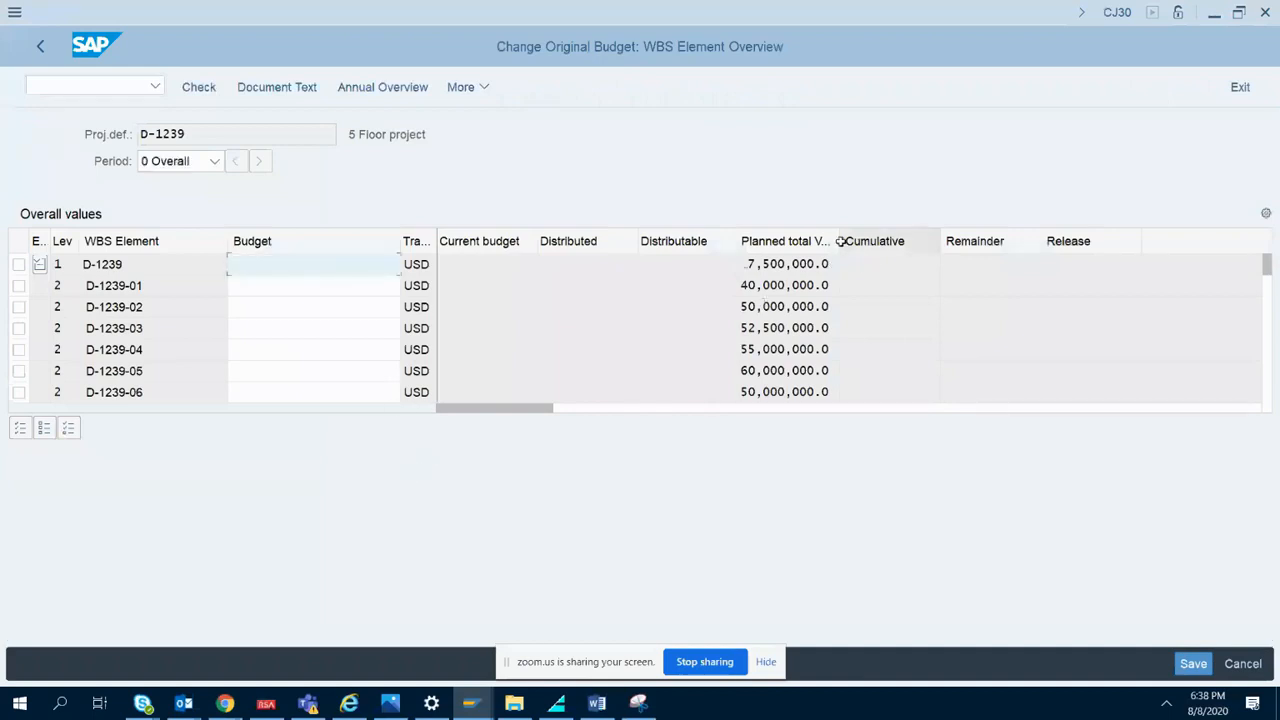
- Widen the Planned total Version 0 column and review the planned totals of D-1239 and its level 2 WBS elements
left_click_drag(838, 241, 904, 241)
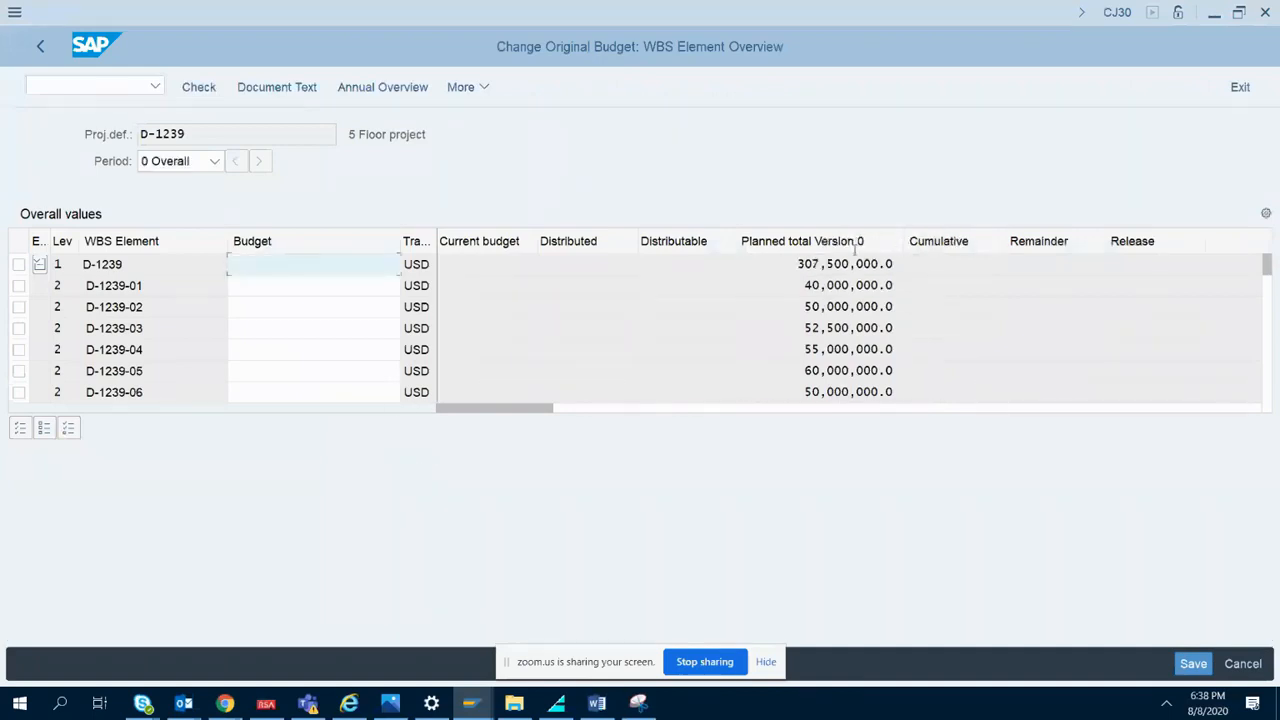
double_click(802, 268)
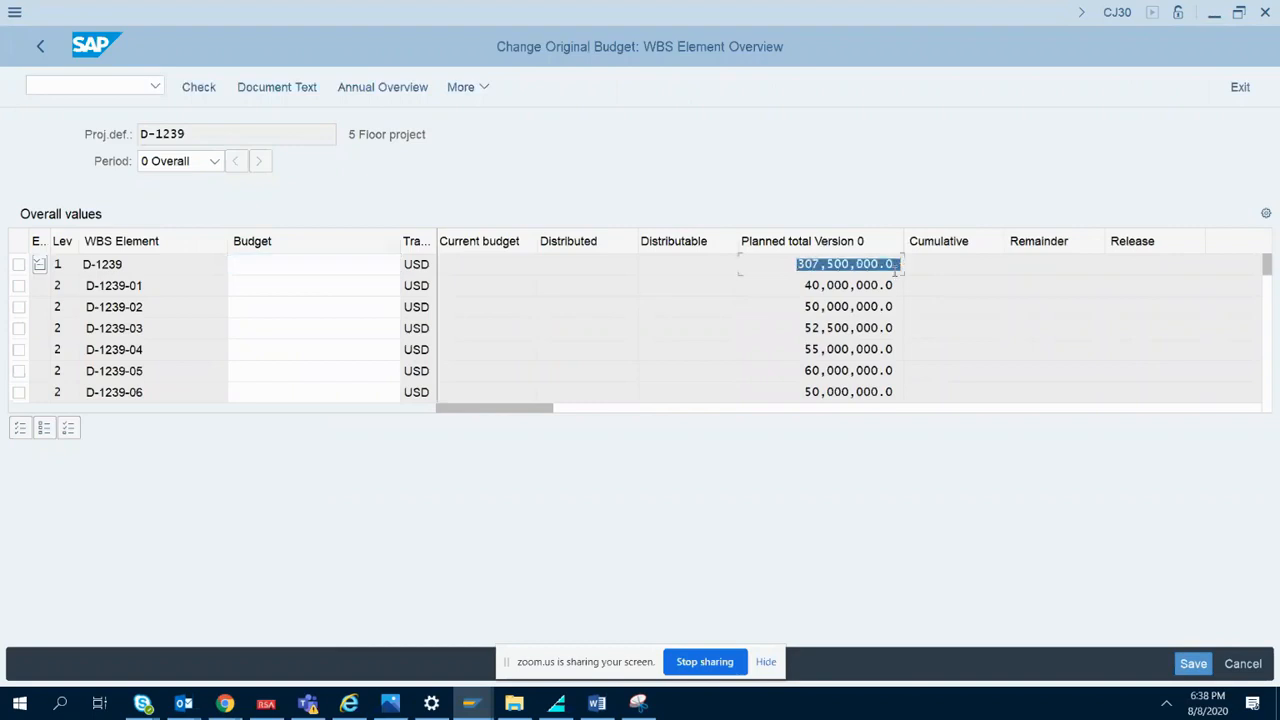
double_click(810, 287)
double_click(803, 307)
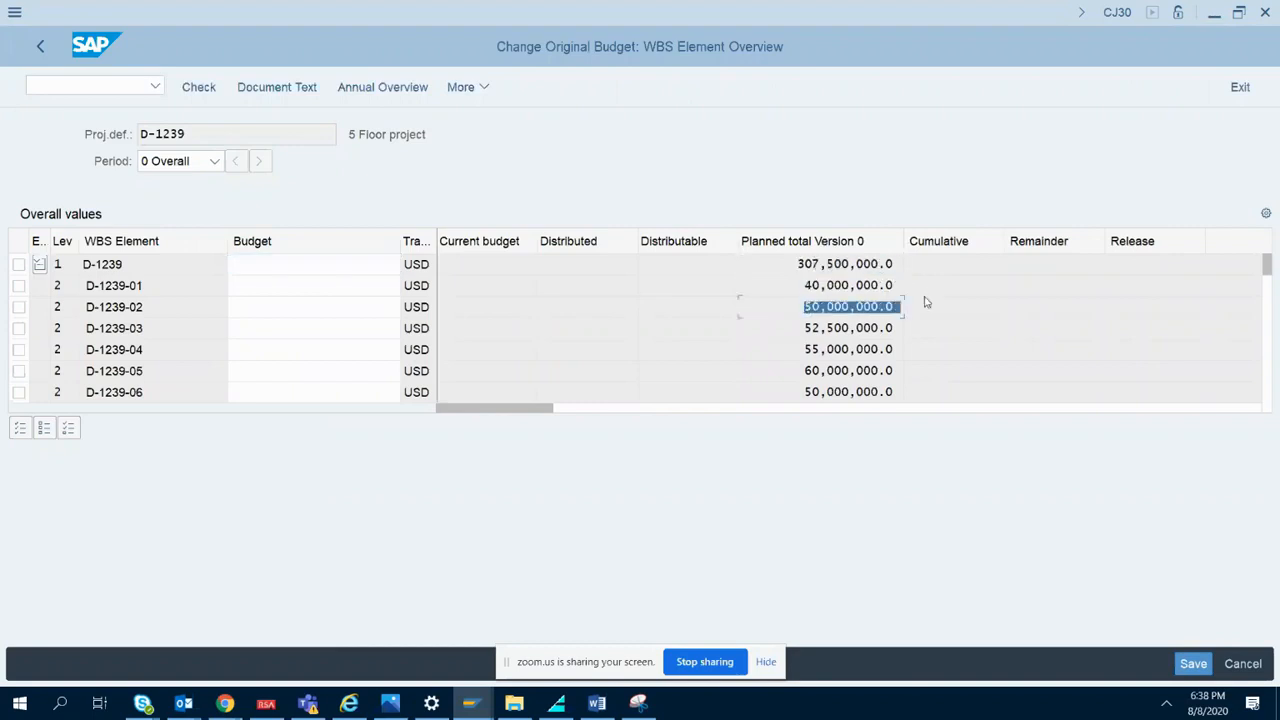
left_click(832, 328)
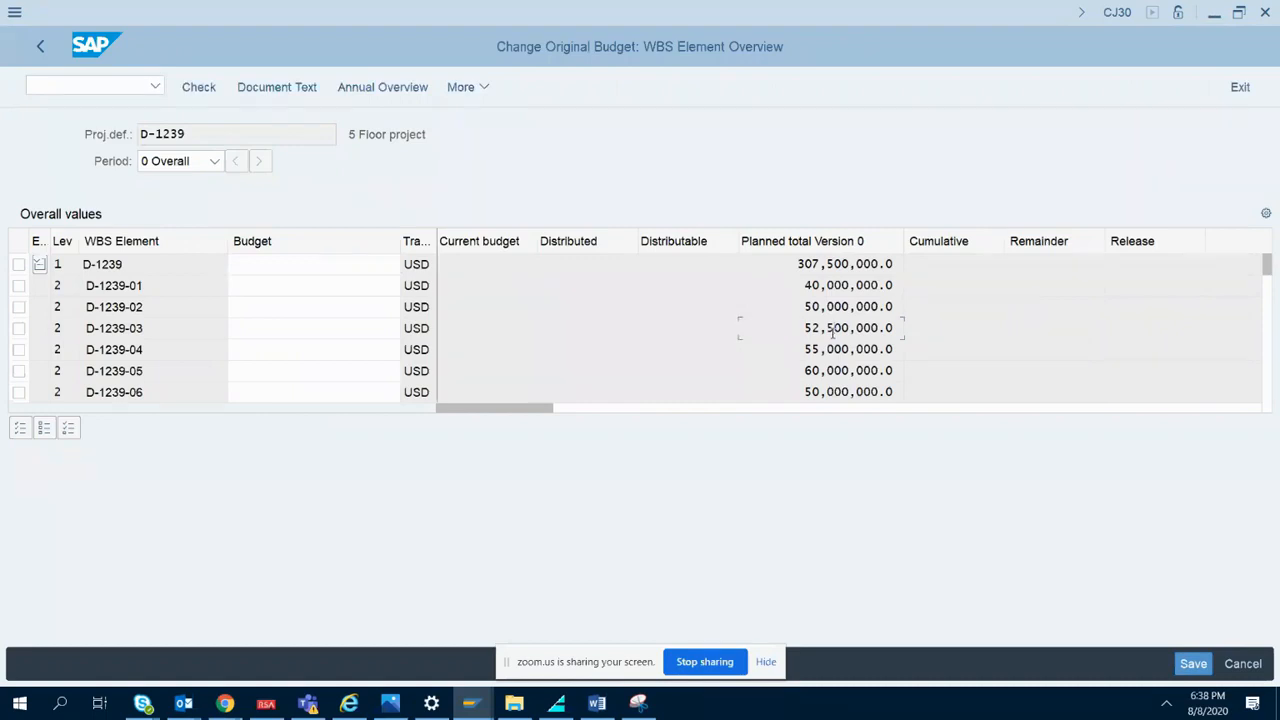
left_click_drag(797, 260, 902, 256)
left_click_drag(801, 285, 914, 287)
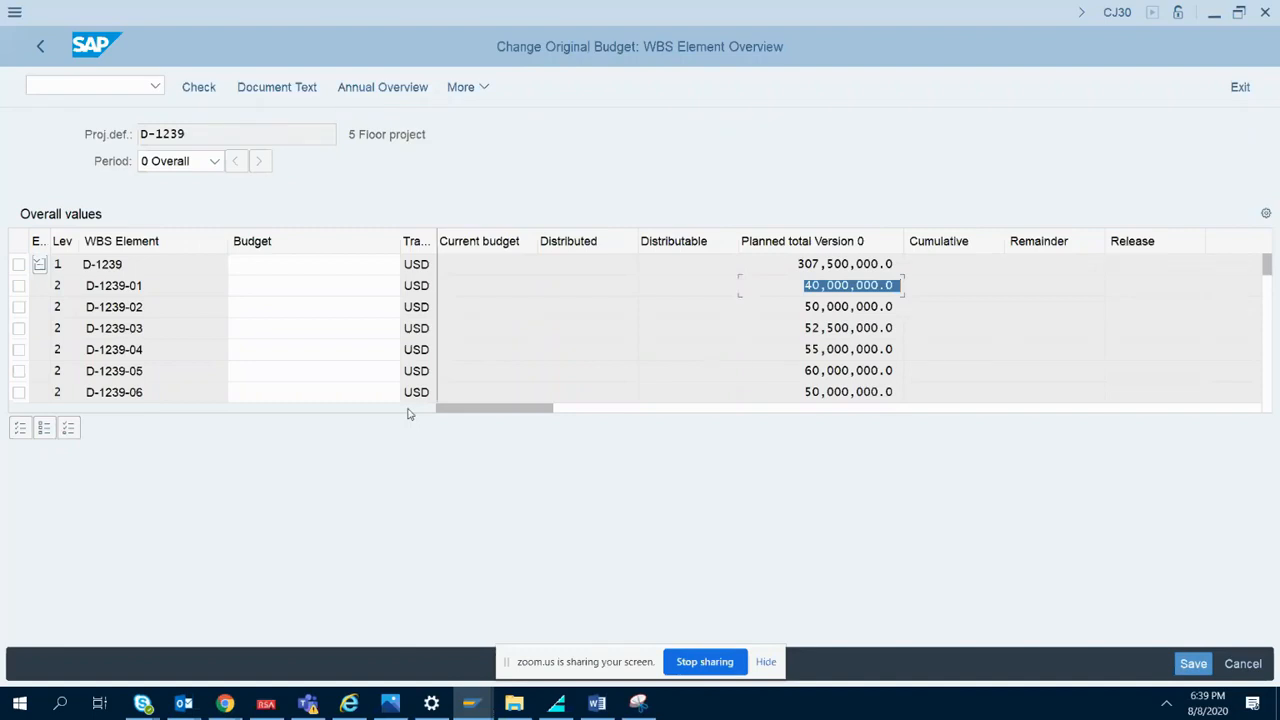
left_click(789, 301)
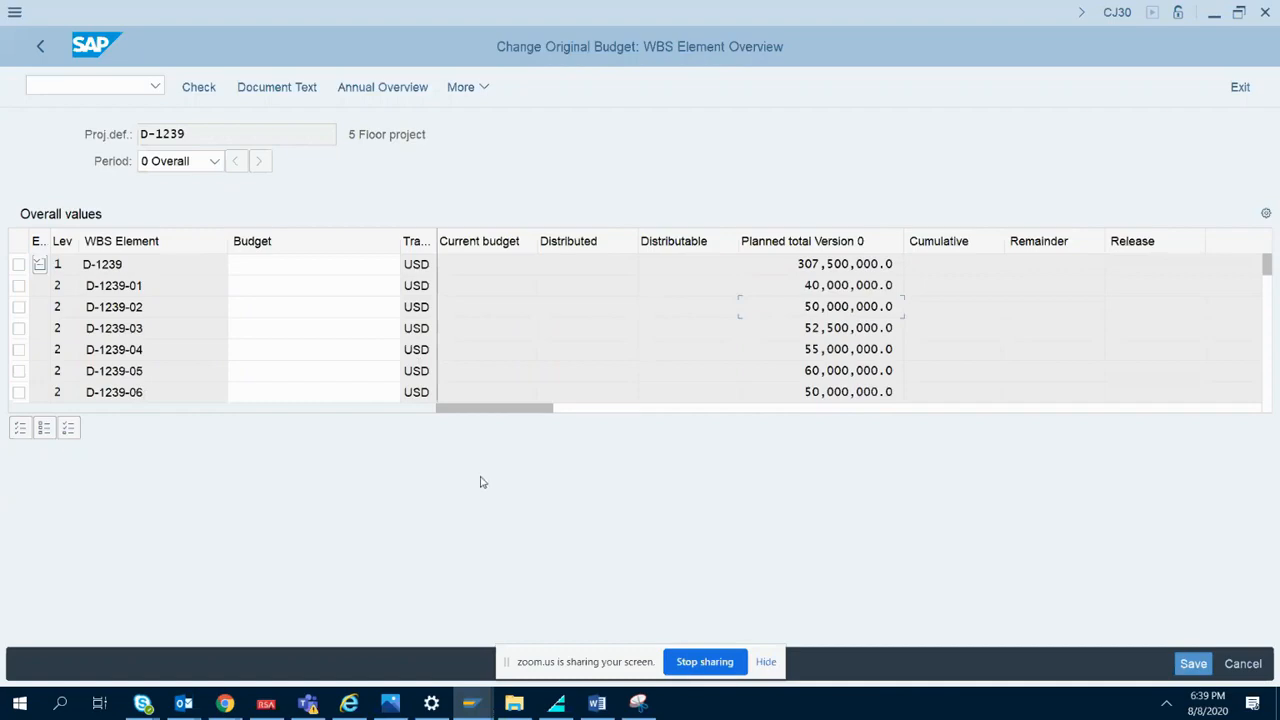
- Switch to Word and add the line "Default screen" below "Original Budget CJ30"
left_click(597, 704)
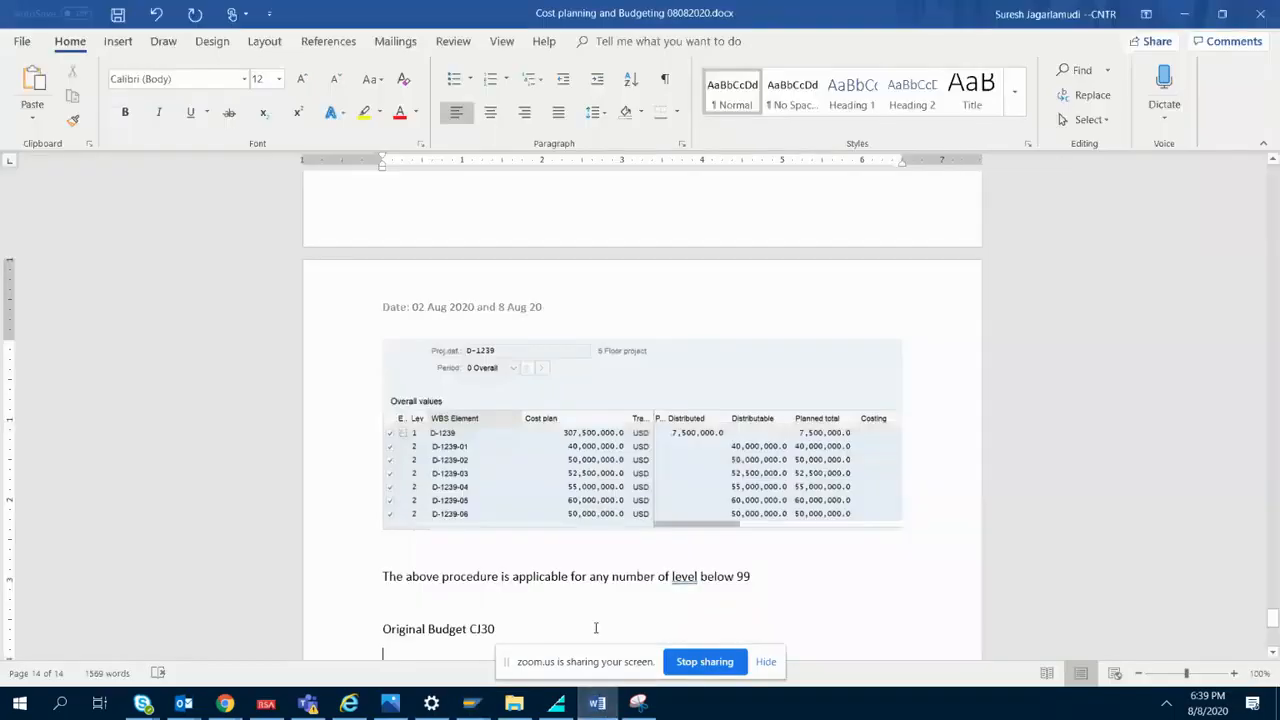
type("Default screen")
key("Return")
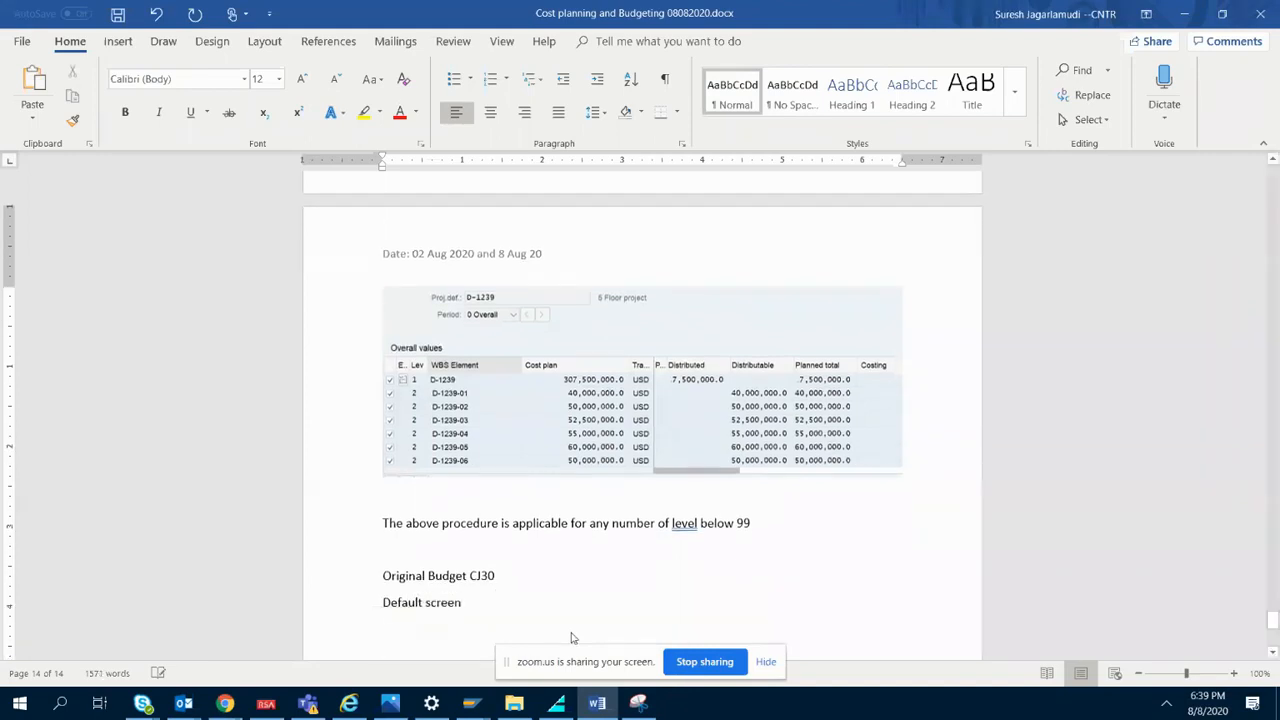
- Capture the SAP budget overview of D-1239 with Snipping Tool and paste it into Word below "Default screen"
left_click(592, 707)
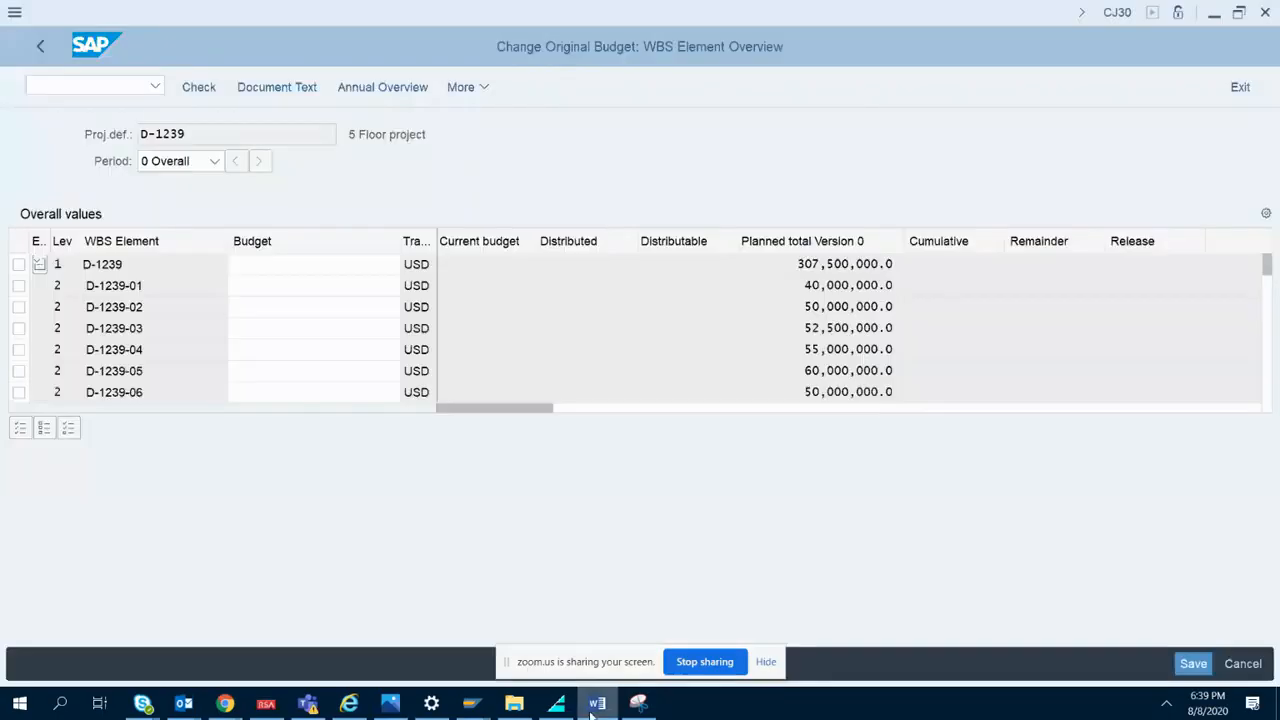
left_click(642, 704)
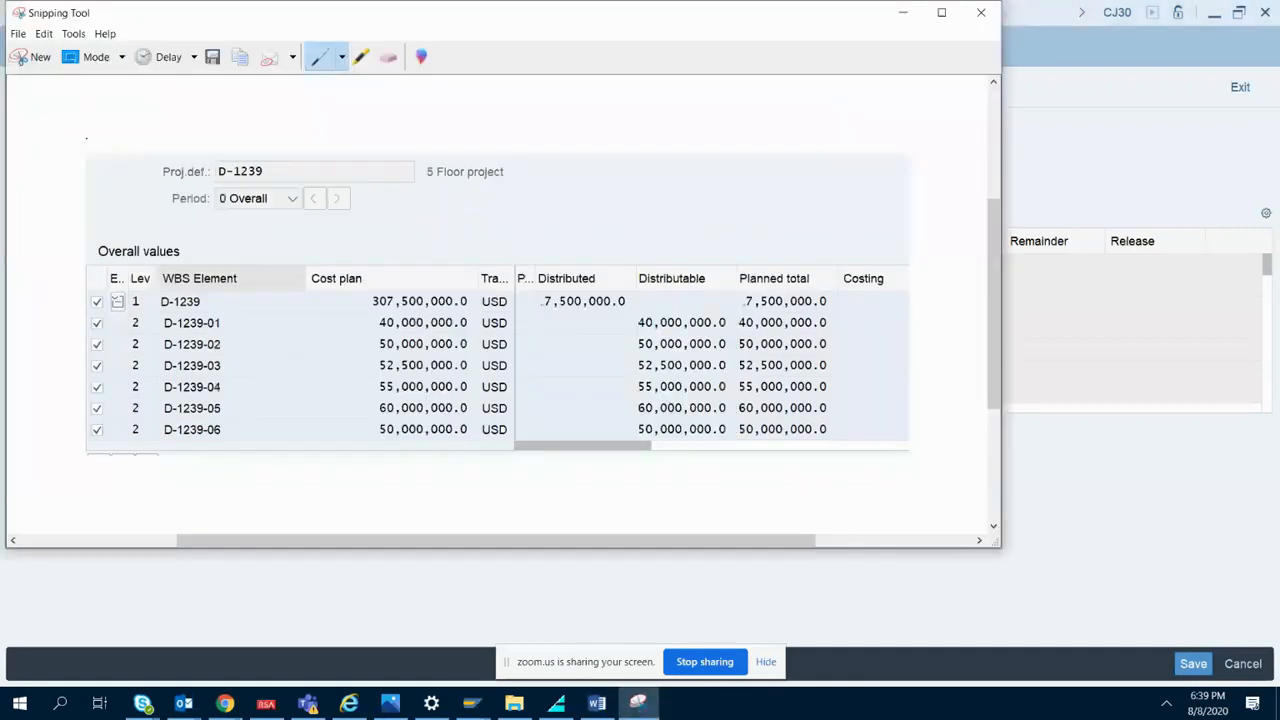
left_click(42, 62)
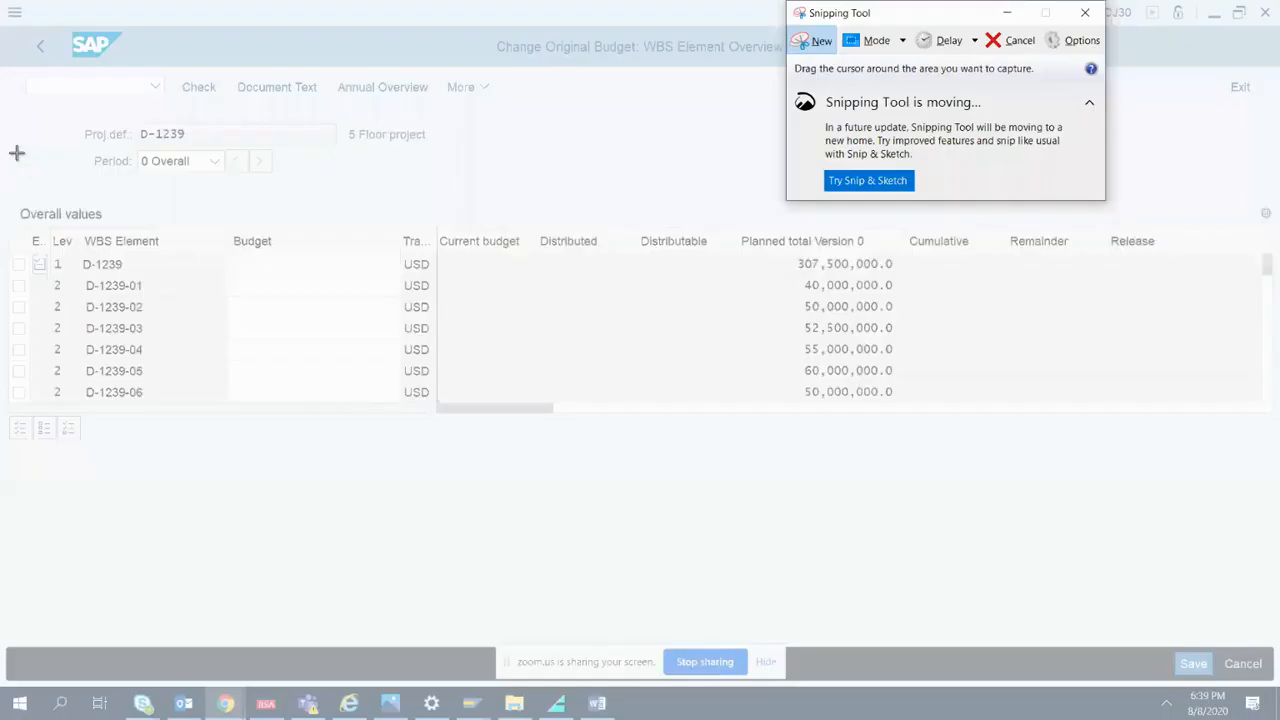
left_click_drag(8, 118, 917, 428)
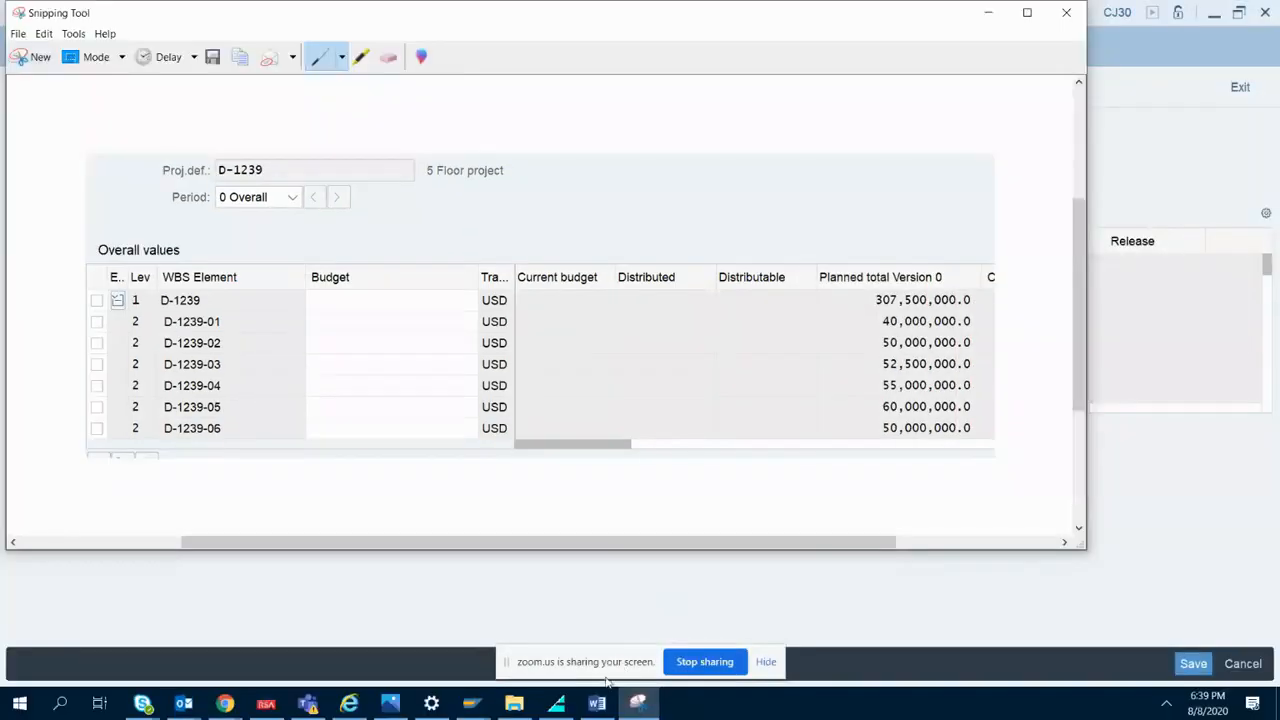
left_click(597, 703)
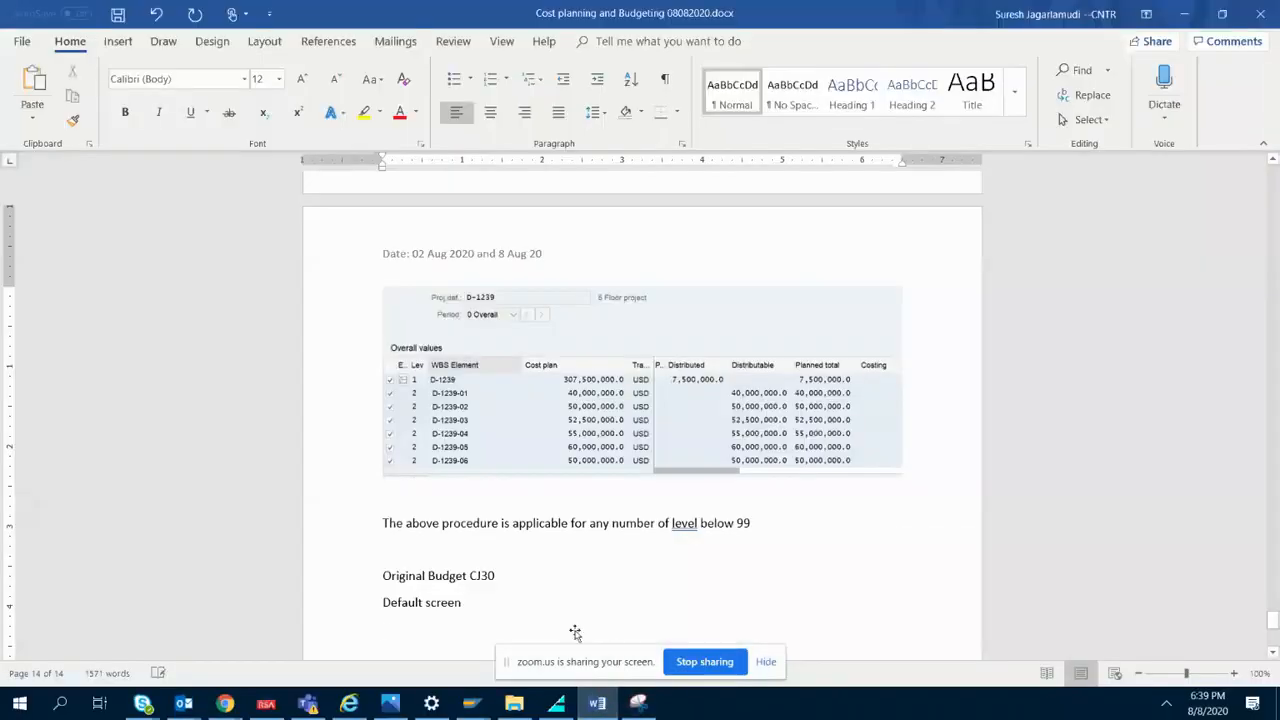
key("ctrl+v")
- Extend the "Default screen" line above the pasted screenshot to "Default screen with planned values"
left_click(470, 440)
type("w")
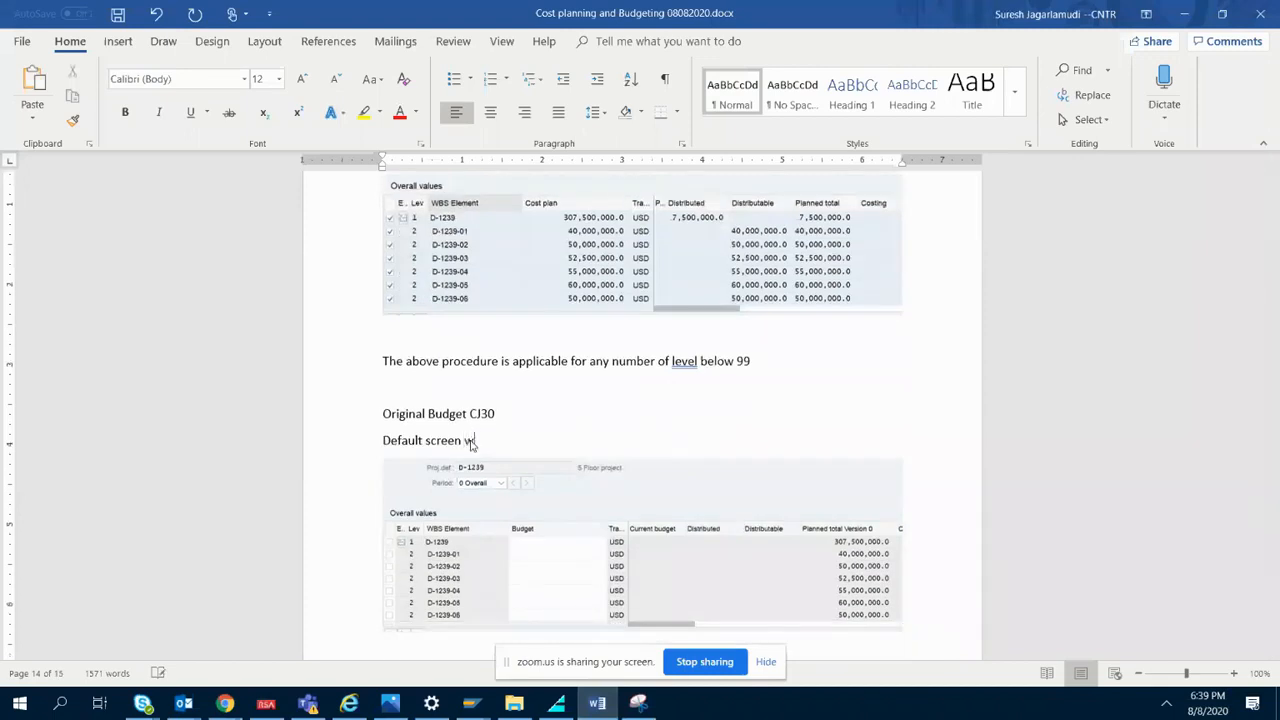
type("ith planned values")
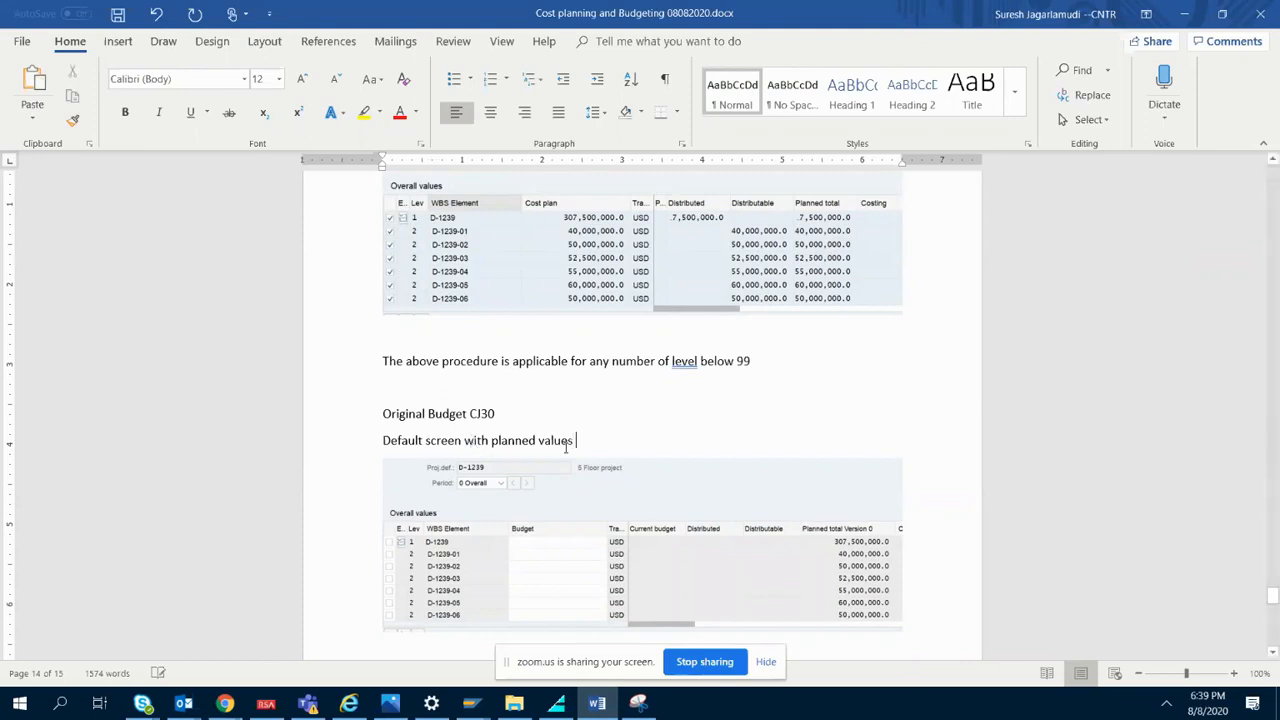
- Add the line "Select all" below the screenshot of the default budget screen
left_click_drag(1275, 587, 1273, 591)
key("Return")
type("Select all")
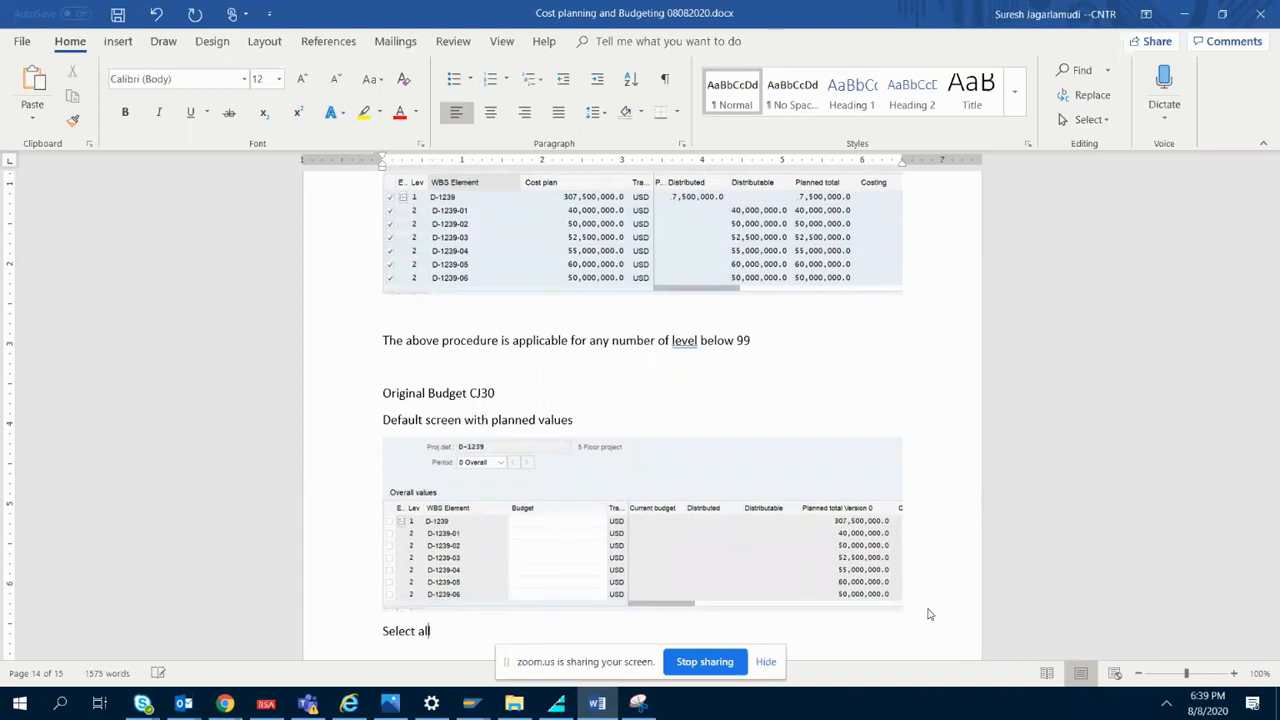
key("Return")
- Switch back to SAP and select all WBS elements in the original budget overview of D-1239
left_click(638, 703)
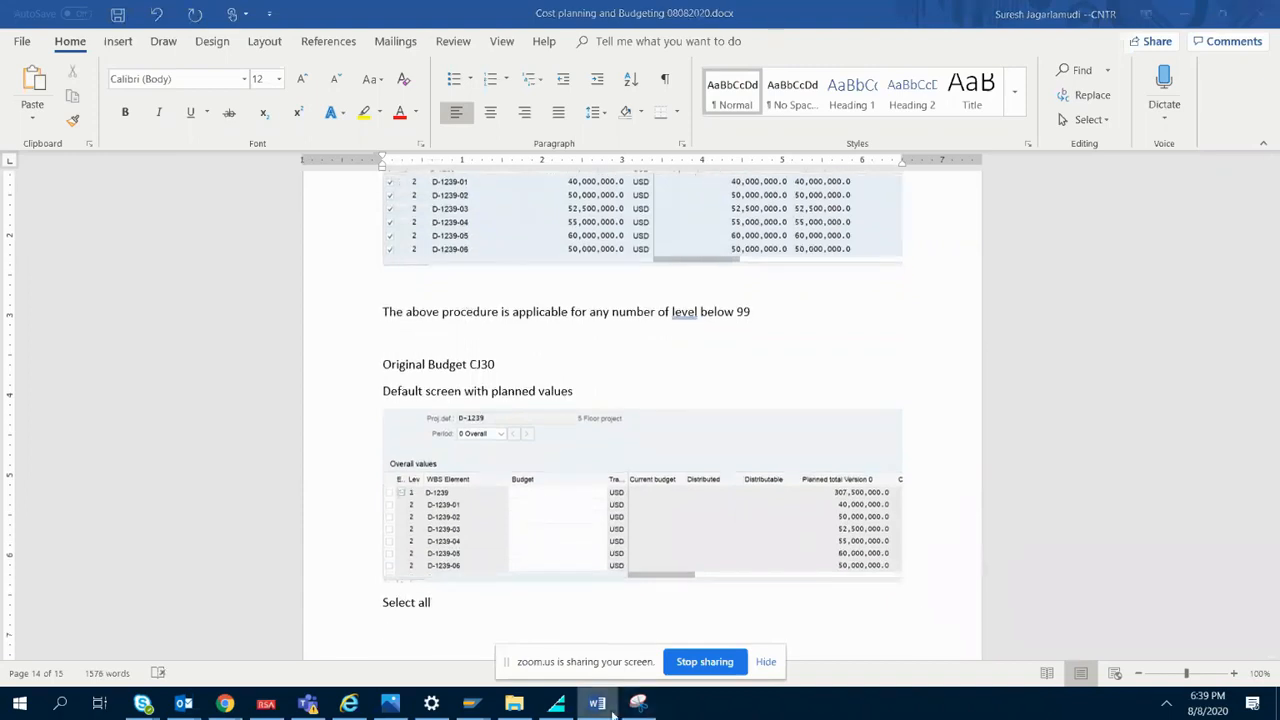
left_click(1180, 463)
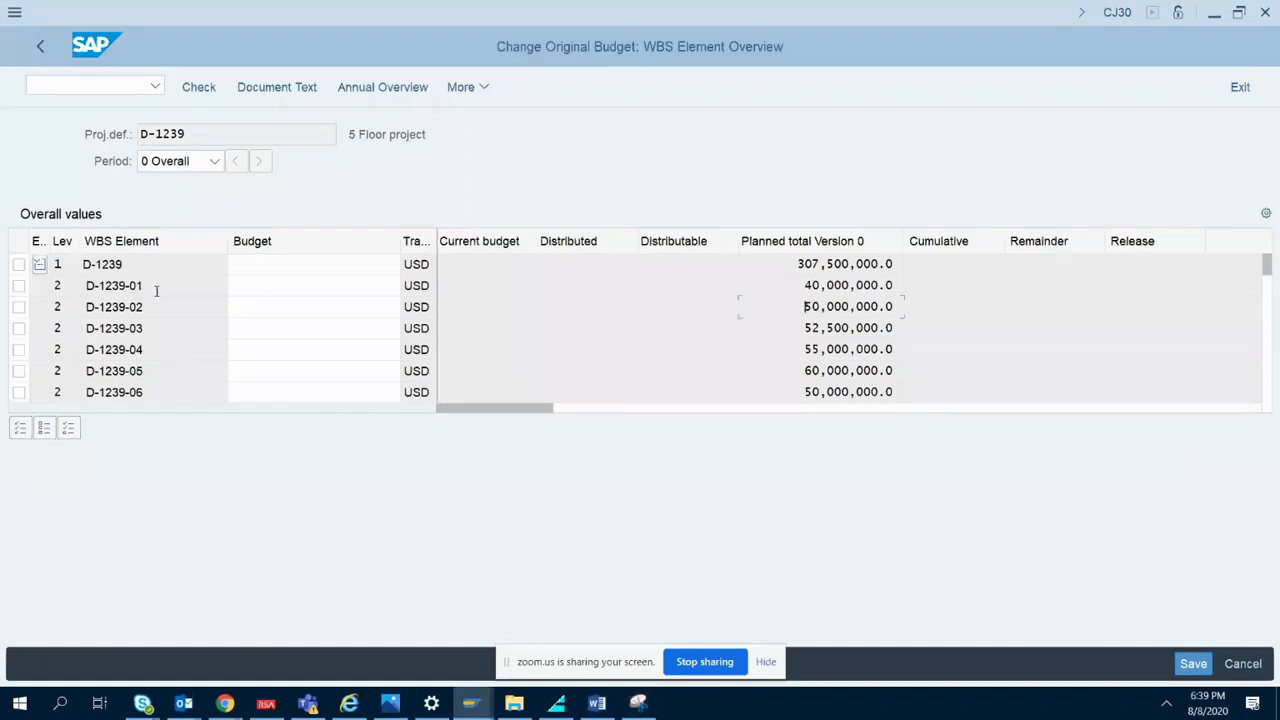
left_click(463, 87)
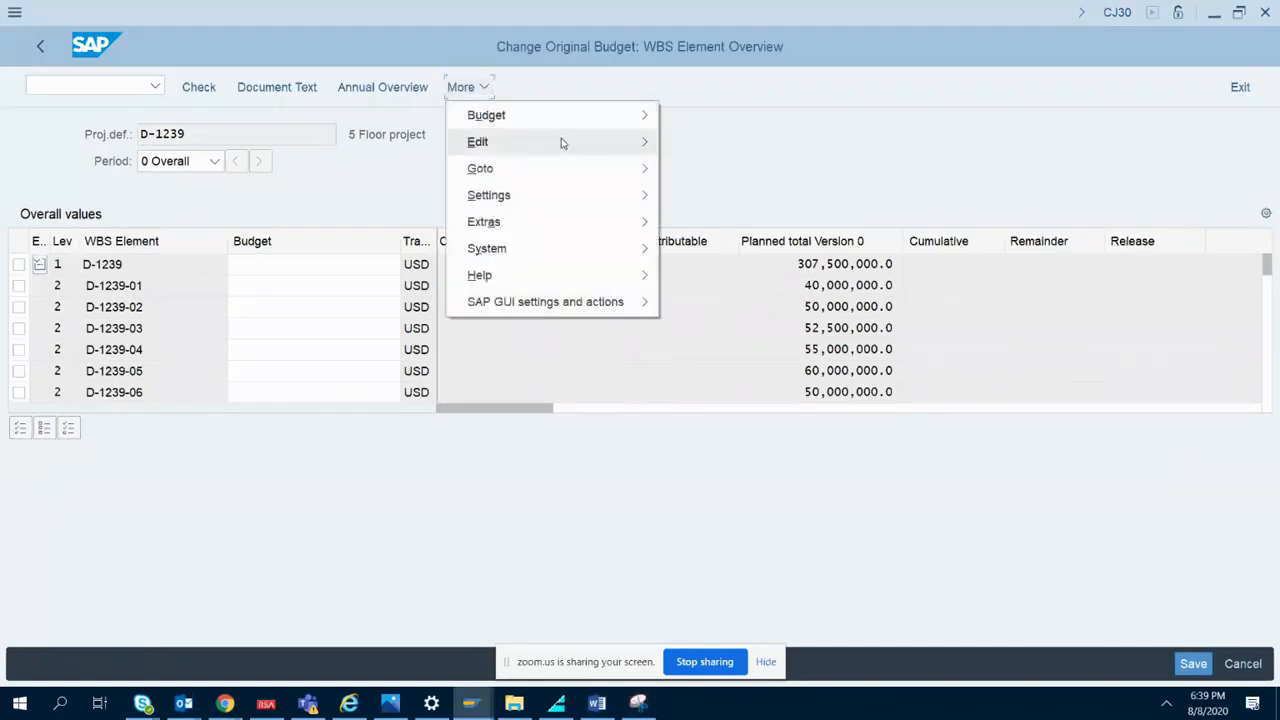
mouse_move(560, 142)
mouse_move(780, 146)
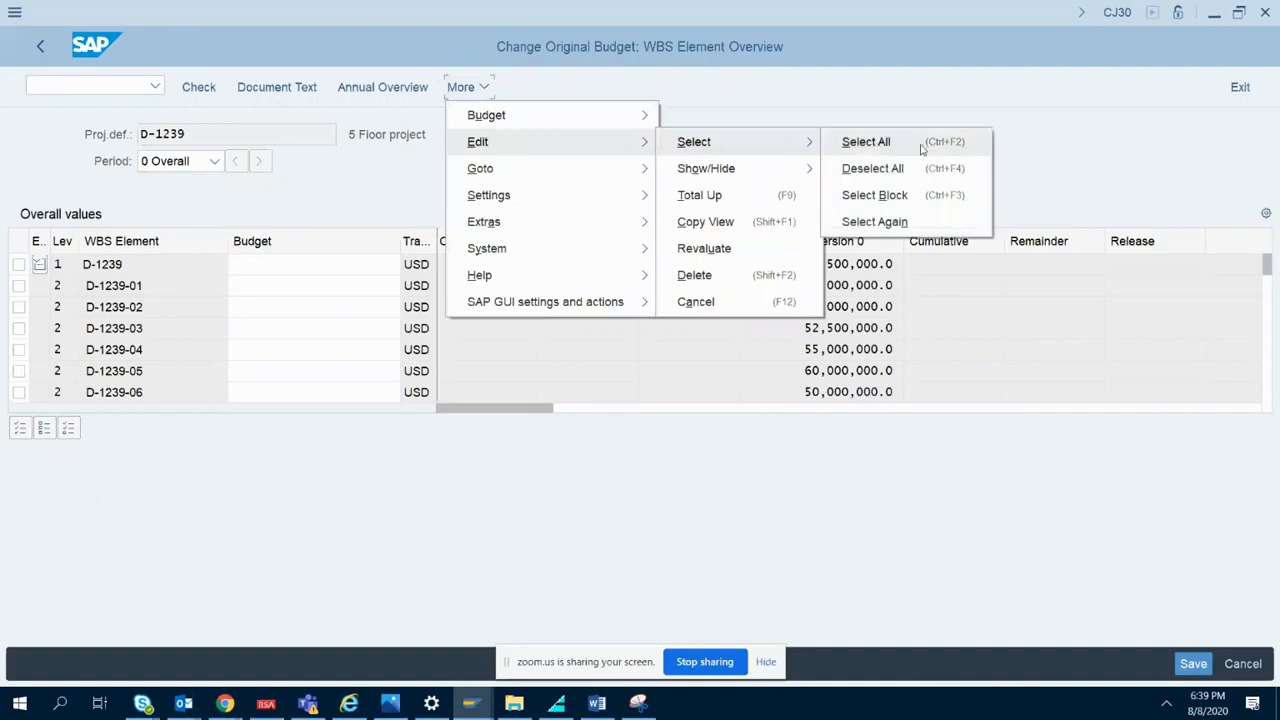
left_click(161, 480)
left_click(20, 430)
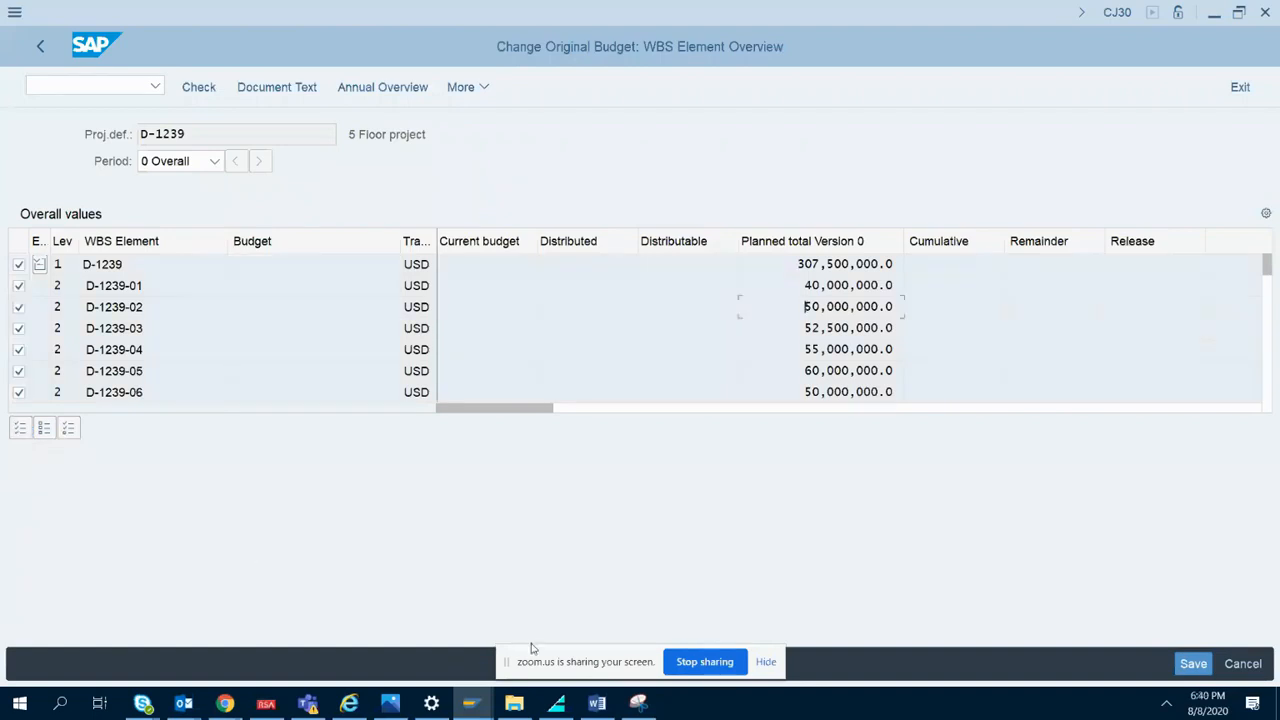
- Capture the SAP screen with the Copy View command displayed and paste it into Word below "Select all"
left_click(638, 703)
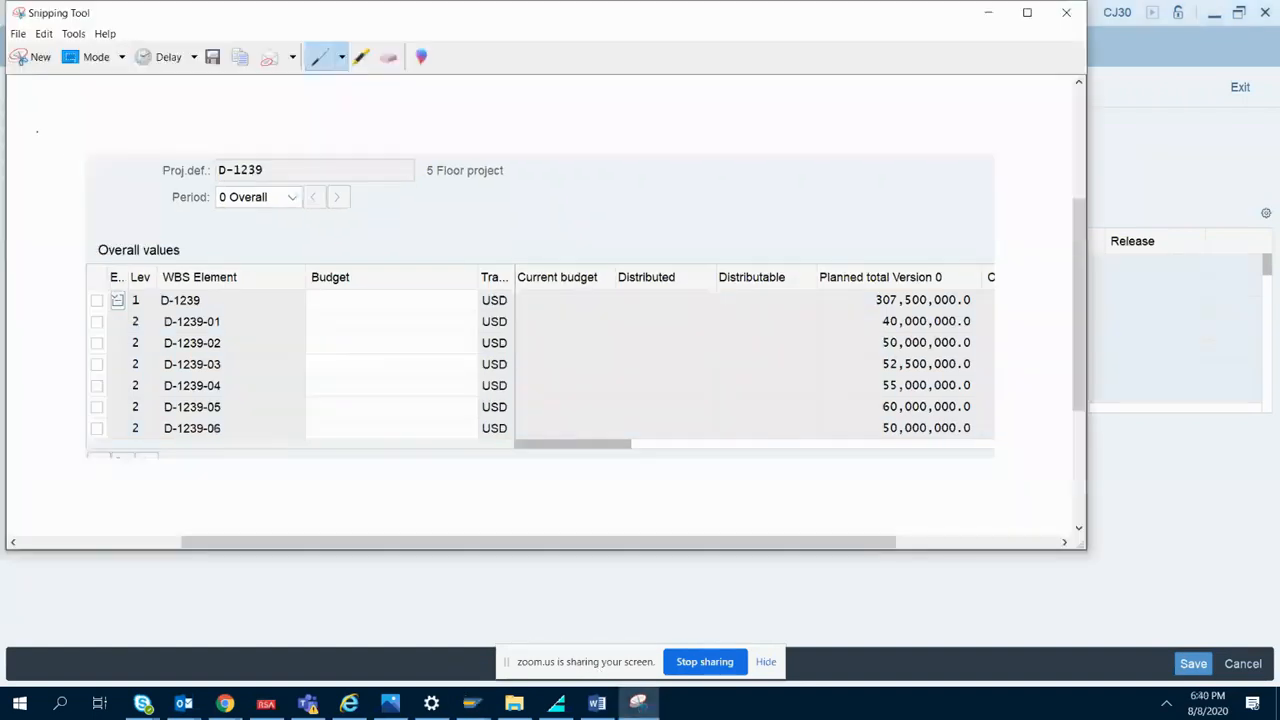
left_click(36, 57)
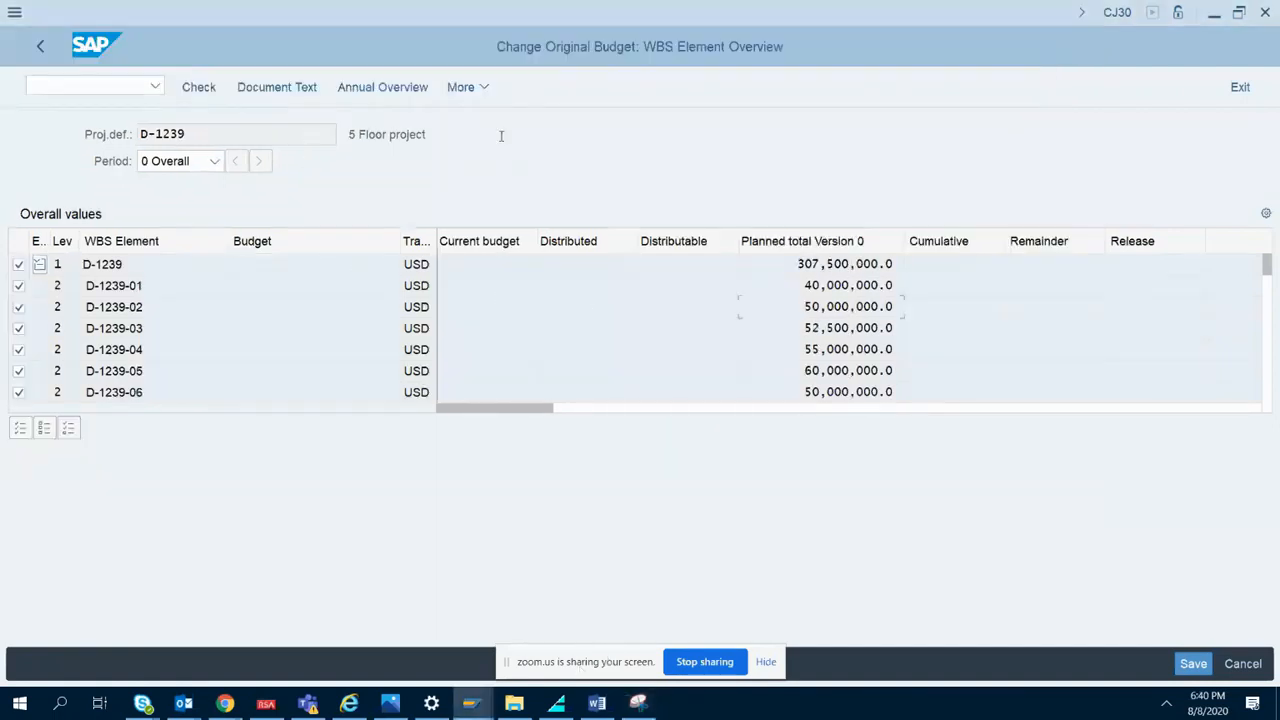
left_click(480, 87)
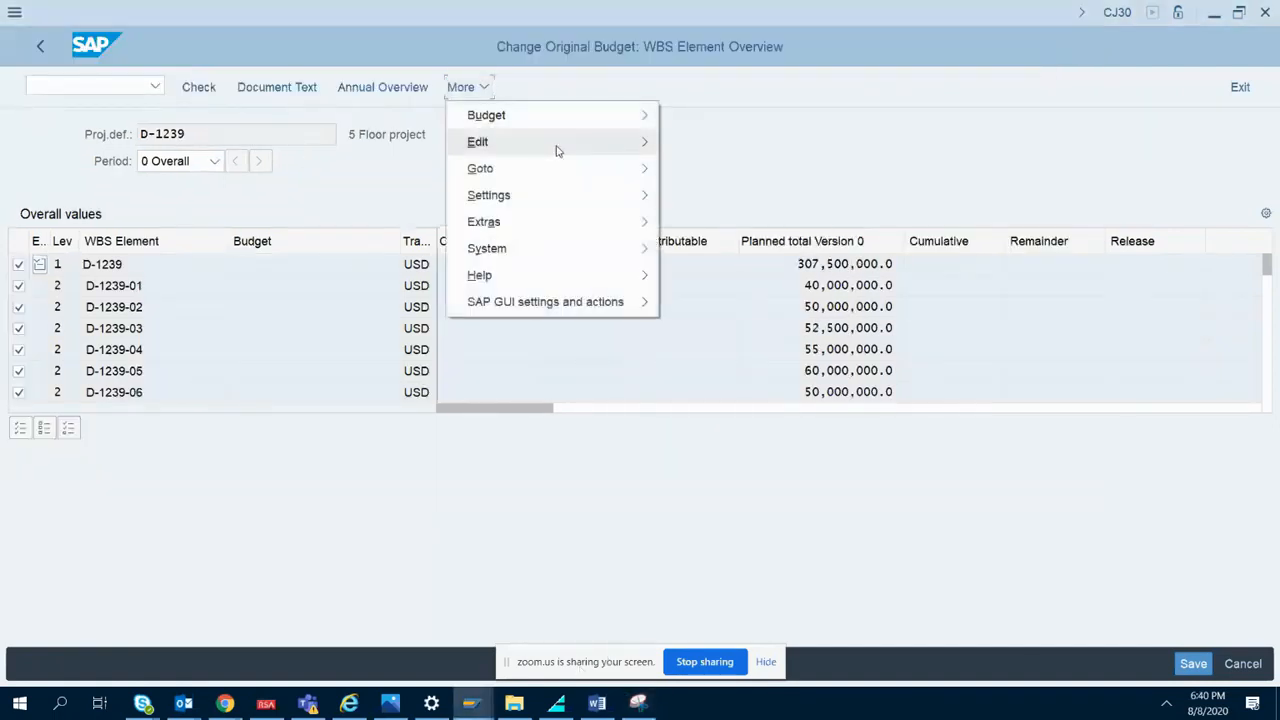
mouse_move(556, 149)
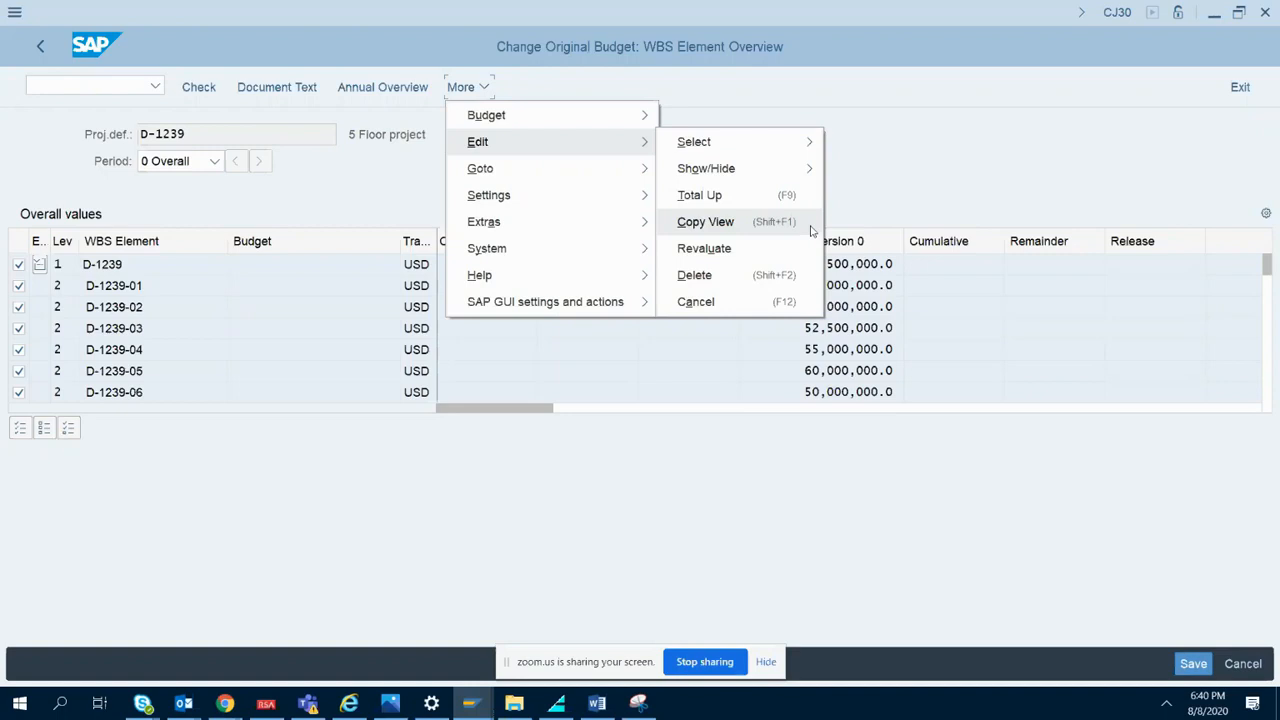
left_click(600, 705)
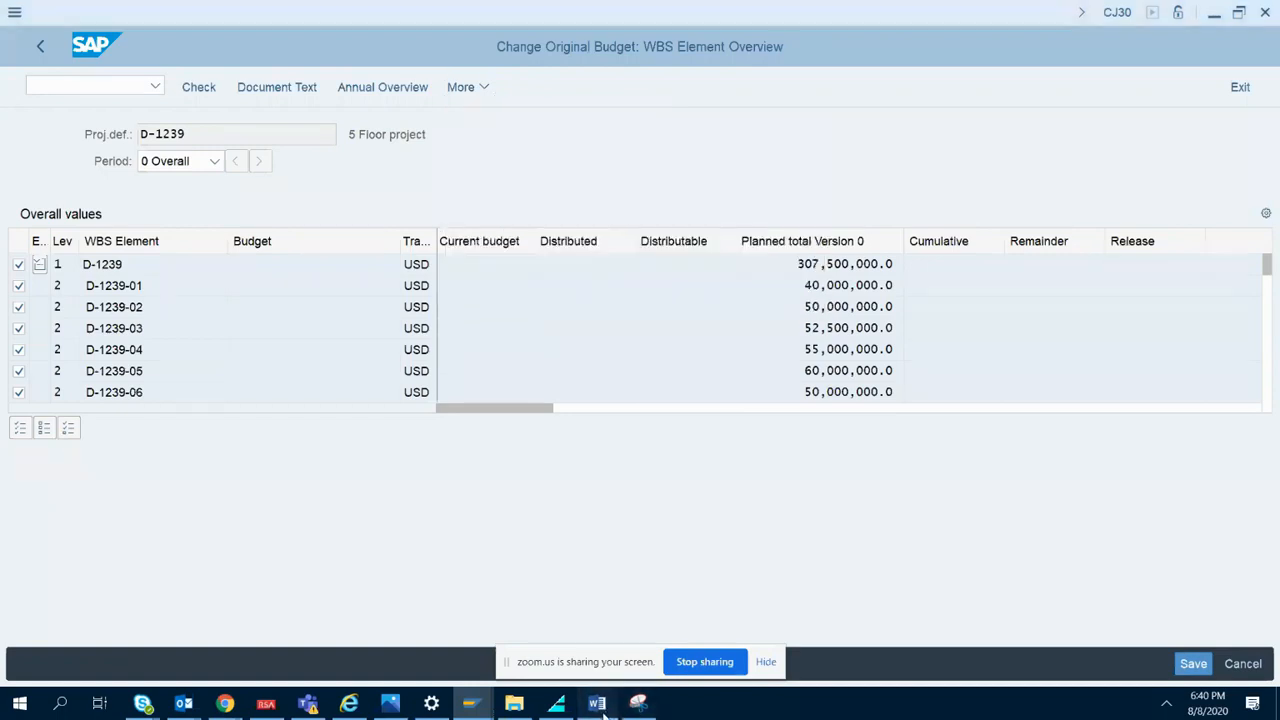
key("ctrl+v")
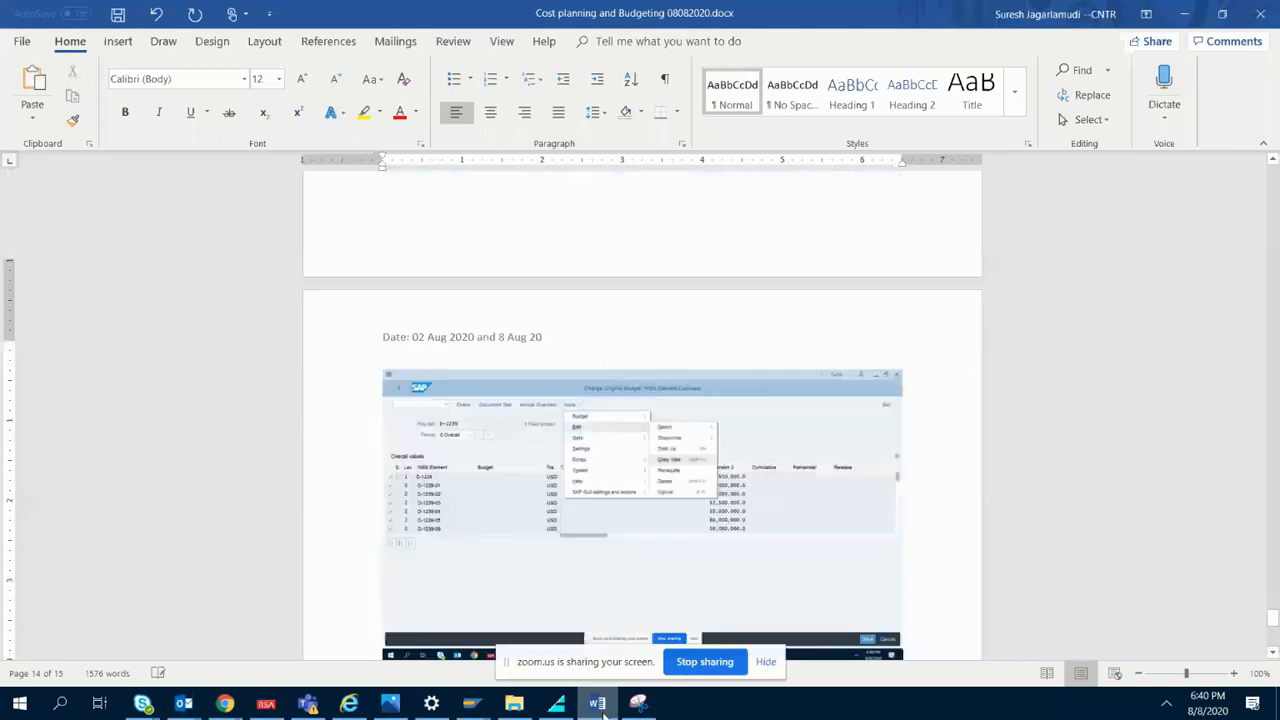
- Add the line "Goto Edit → Copy view" below the pasted Copy View screenshot
key("Return")
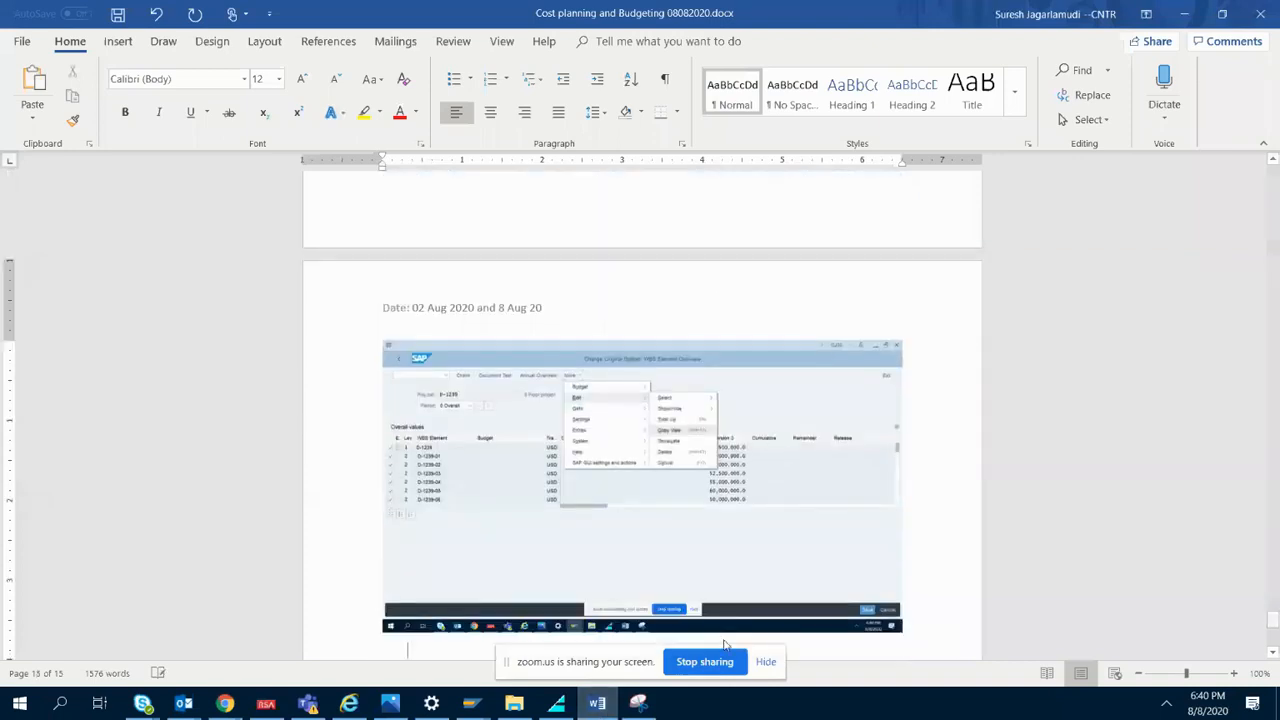
type("Go")
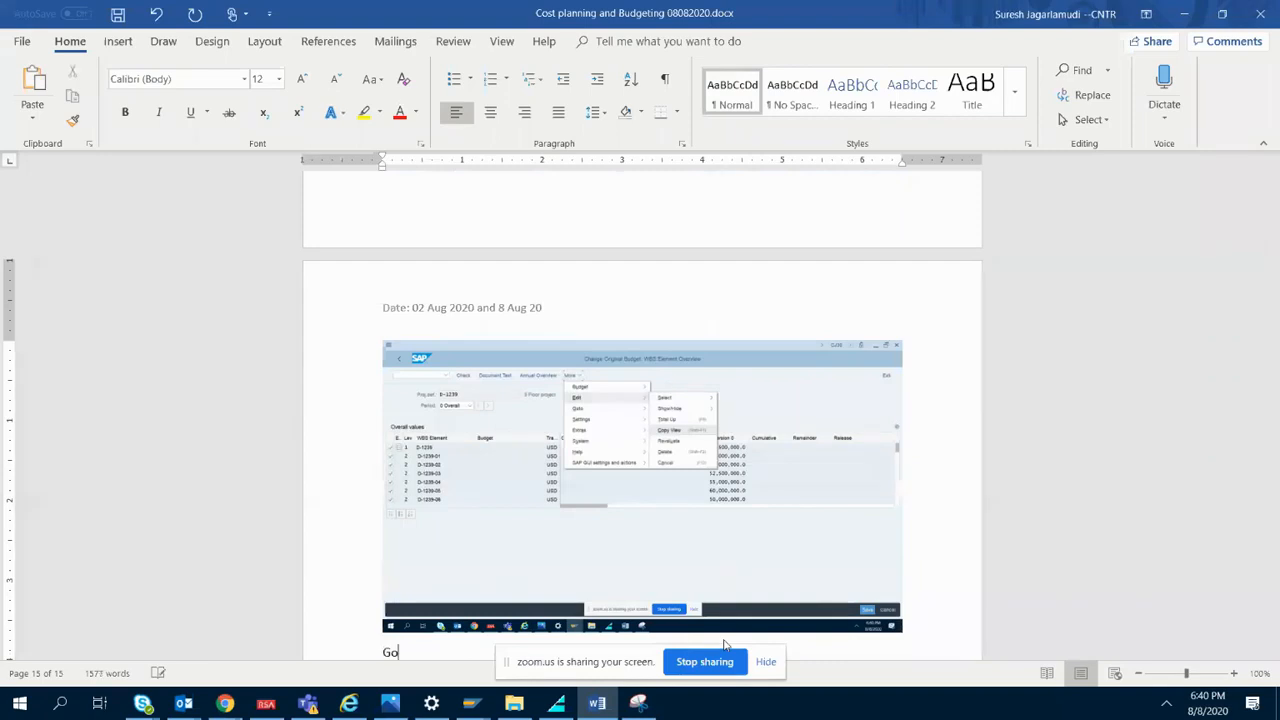
type("to Edit")
type(" --> ")
type("Cop")
type("y view")
key("Return")
left_click(607, 712)
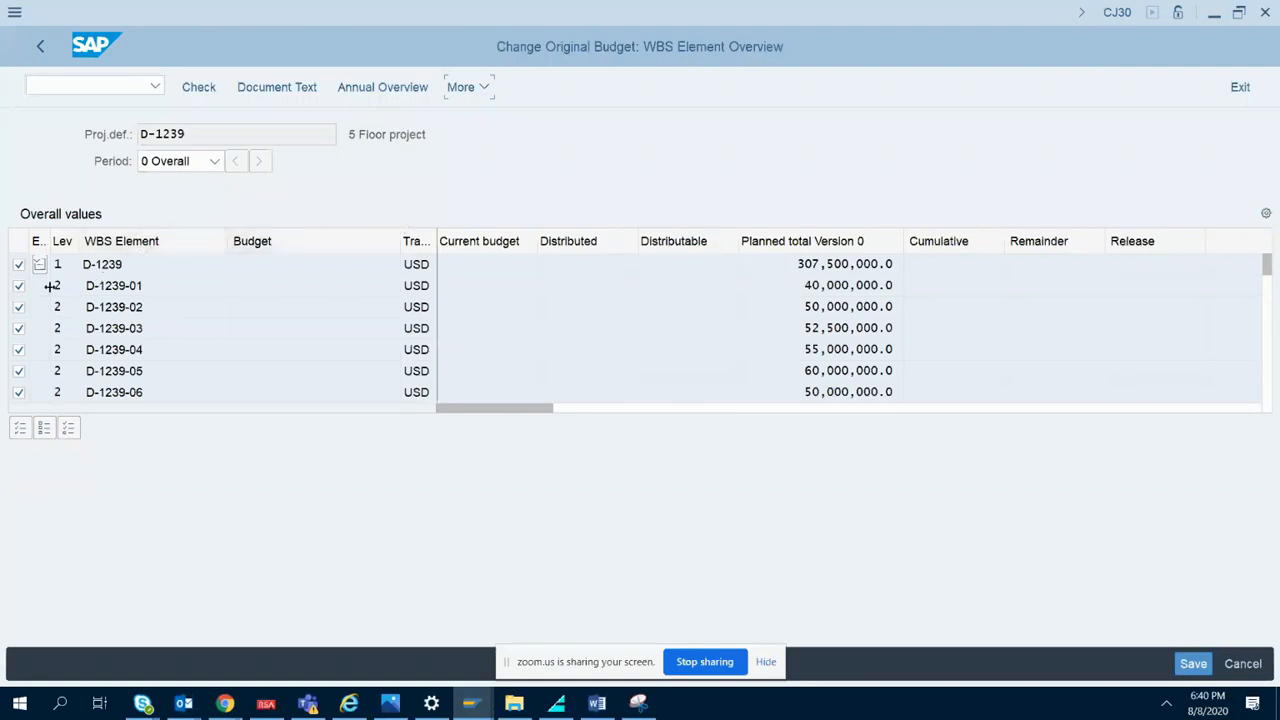
left_click(597, 703)
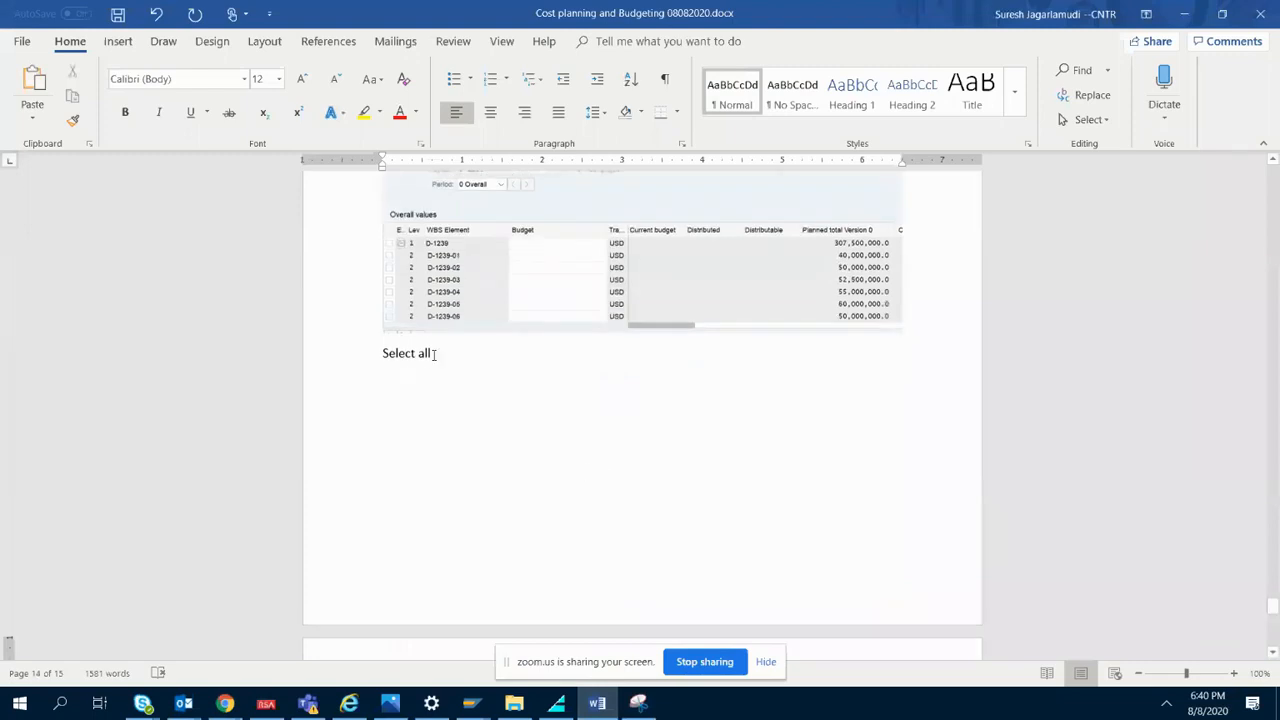
left_click_drag(434, 354, 392, 353)
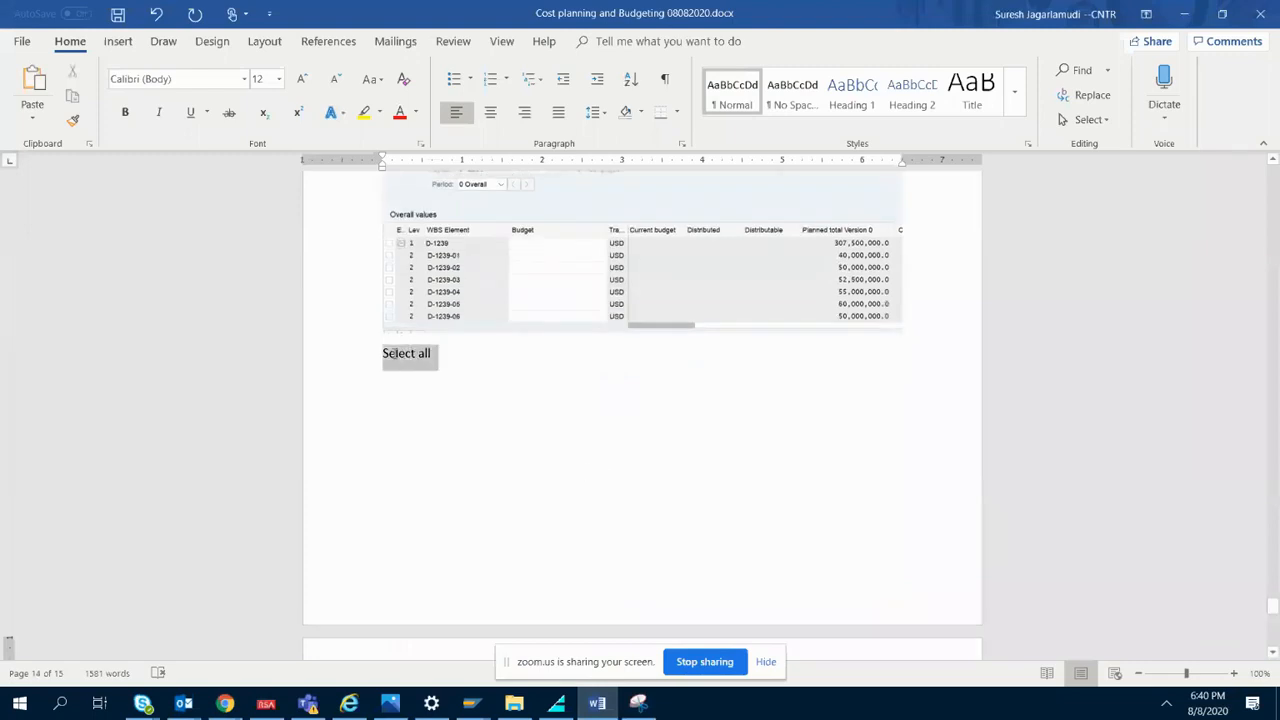
left_click(449, 370)
left_click_drag(1273, 606, 1273, 624)
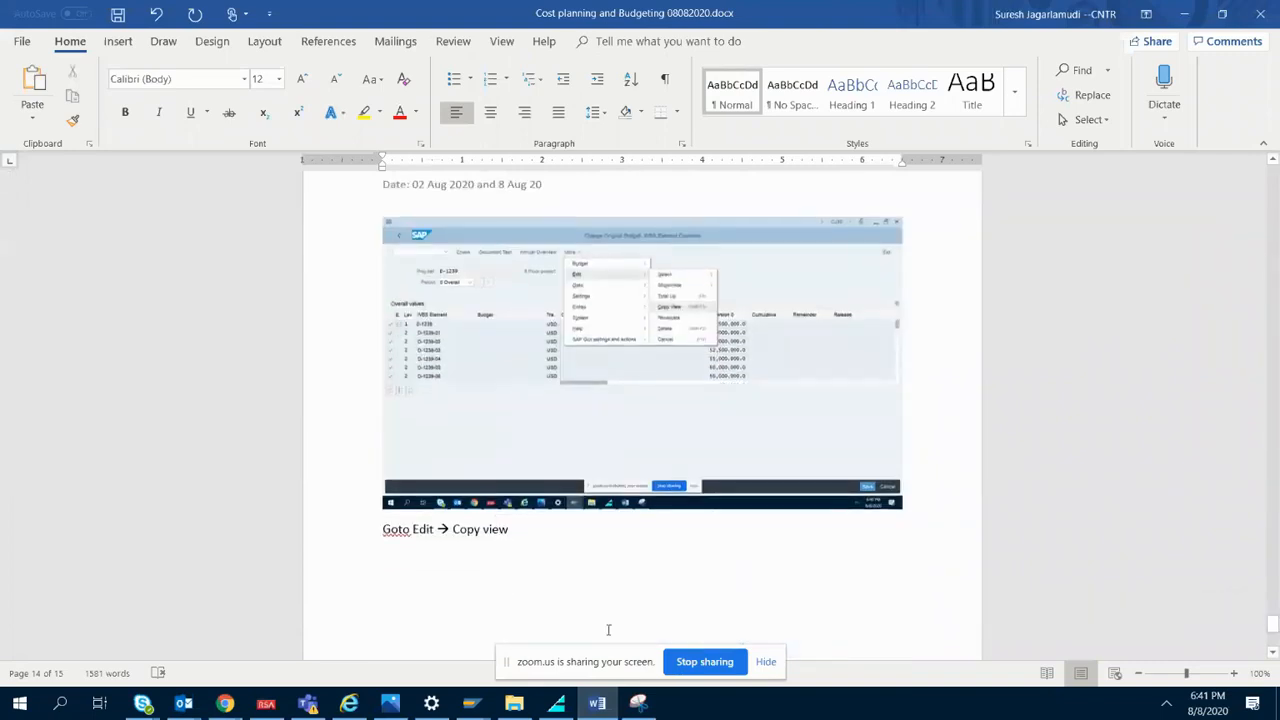
- Switch back to SAP, open the Copy View list for the selected WBS elements and reposition it over the budget overview
left_click(471, 703)
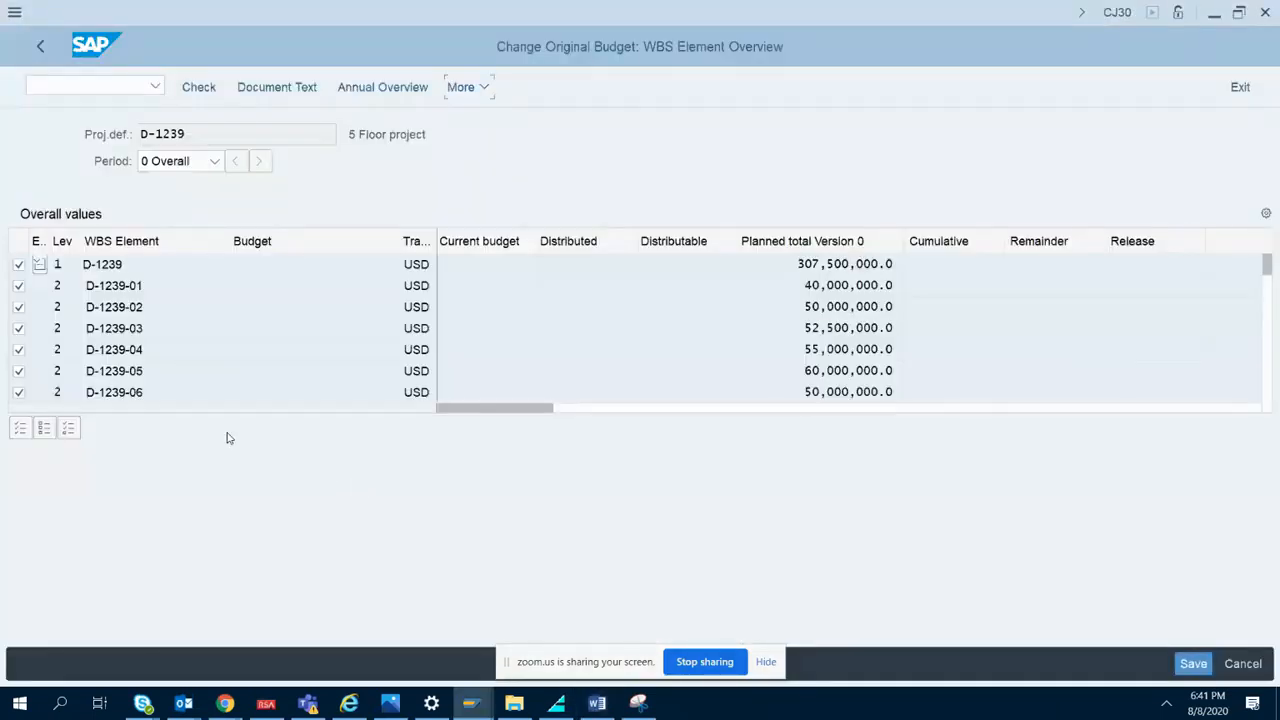
left_click(468, 87)
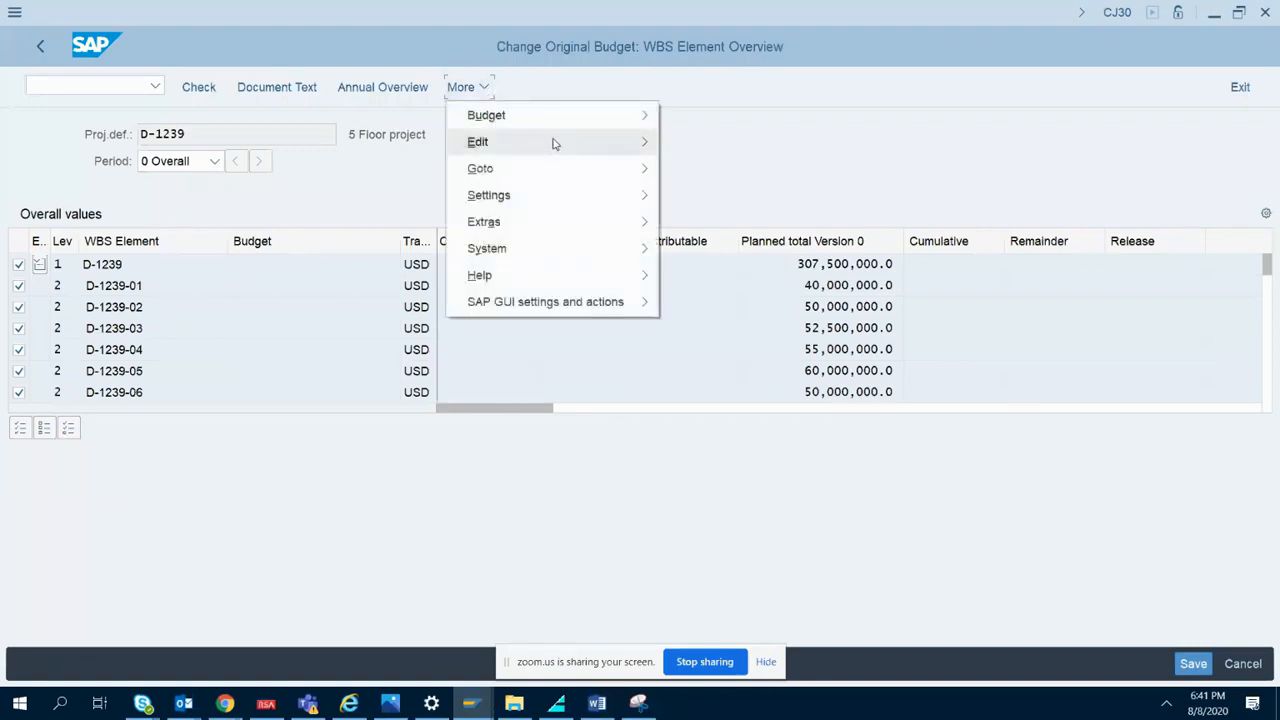
mouse_move(555, 142)
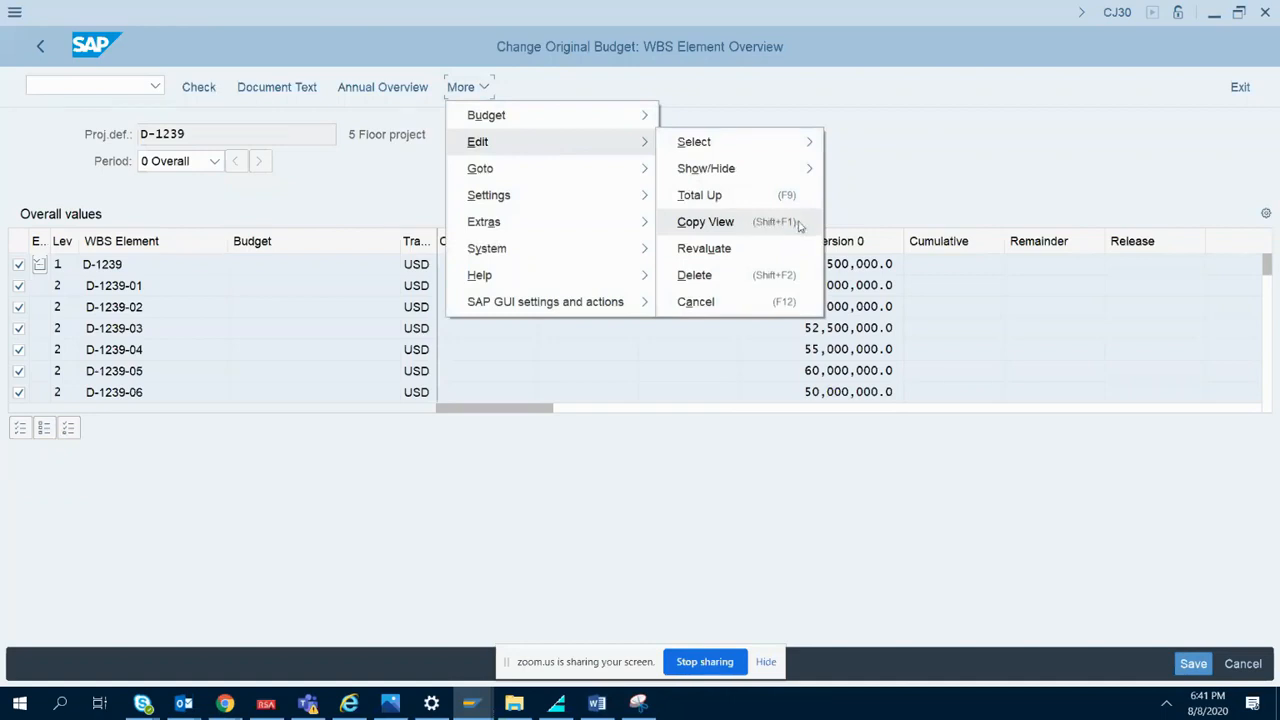
left_click(705, 222)
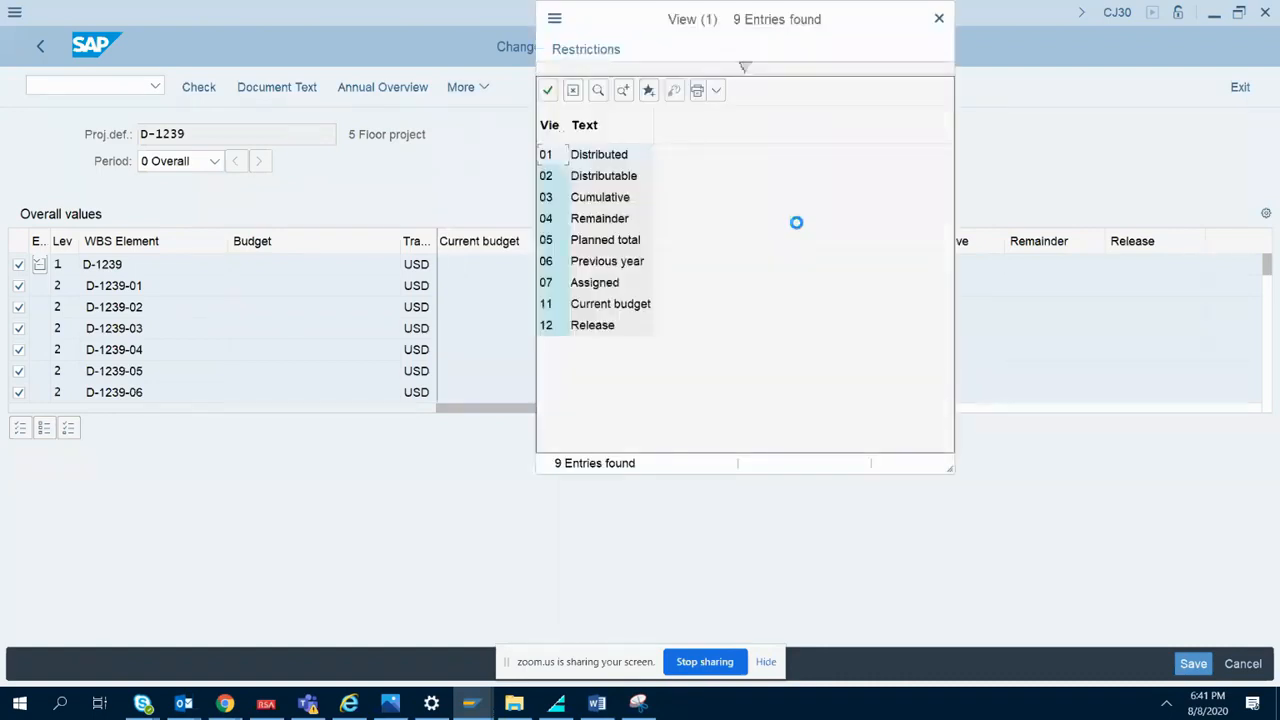
left_click_drag(817, 20, 778, 141)
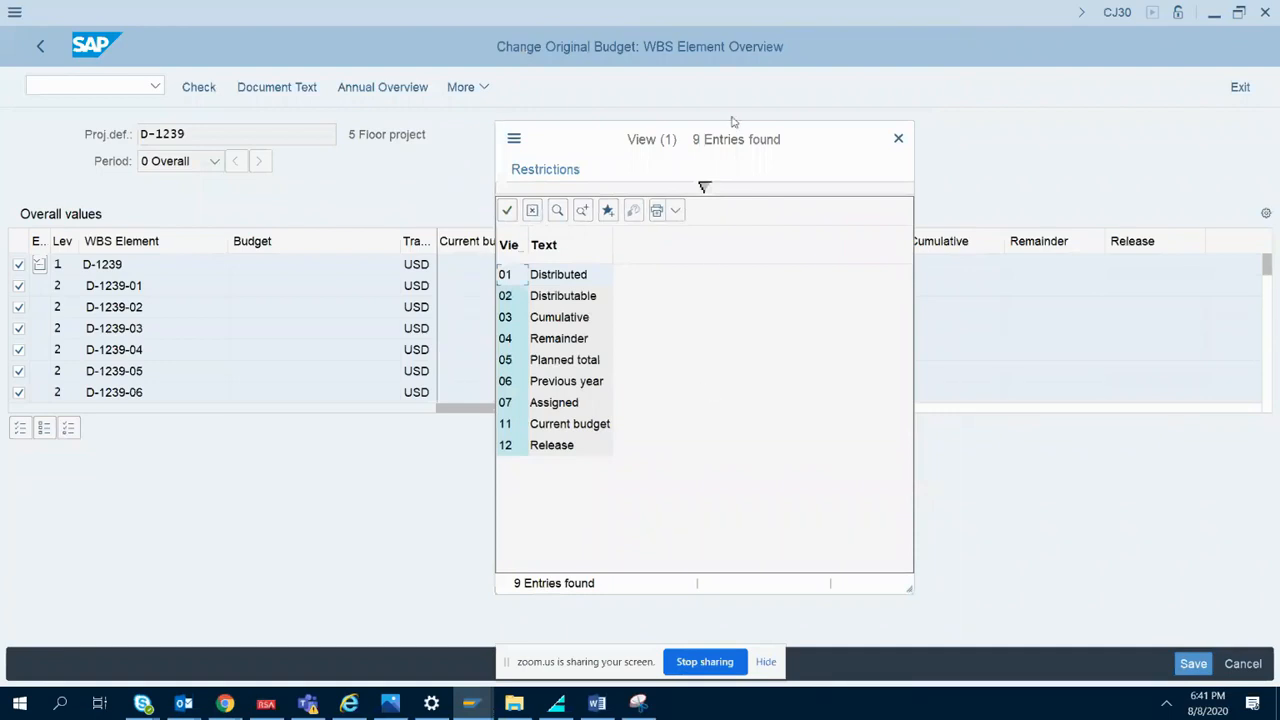
left_click_drag(718, 149, 394, 230)
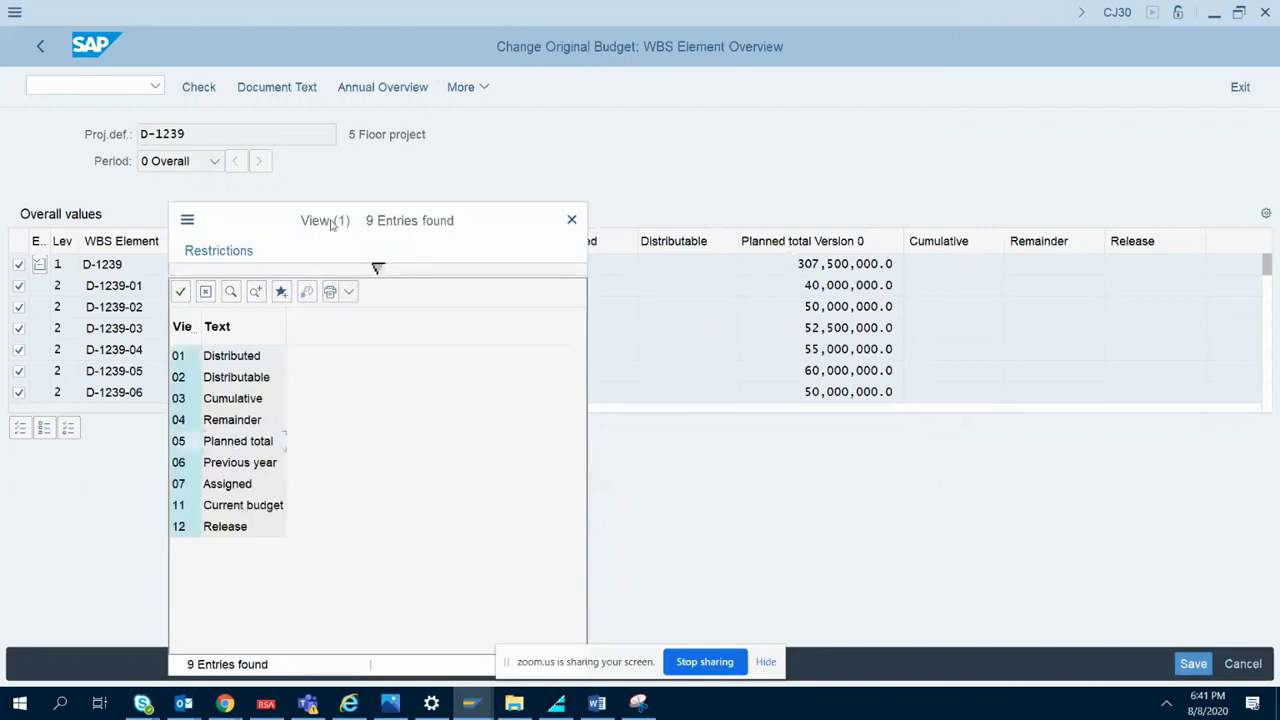
left_click_drag(337, 220, 510, 130)
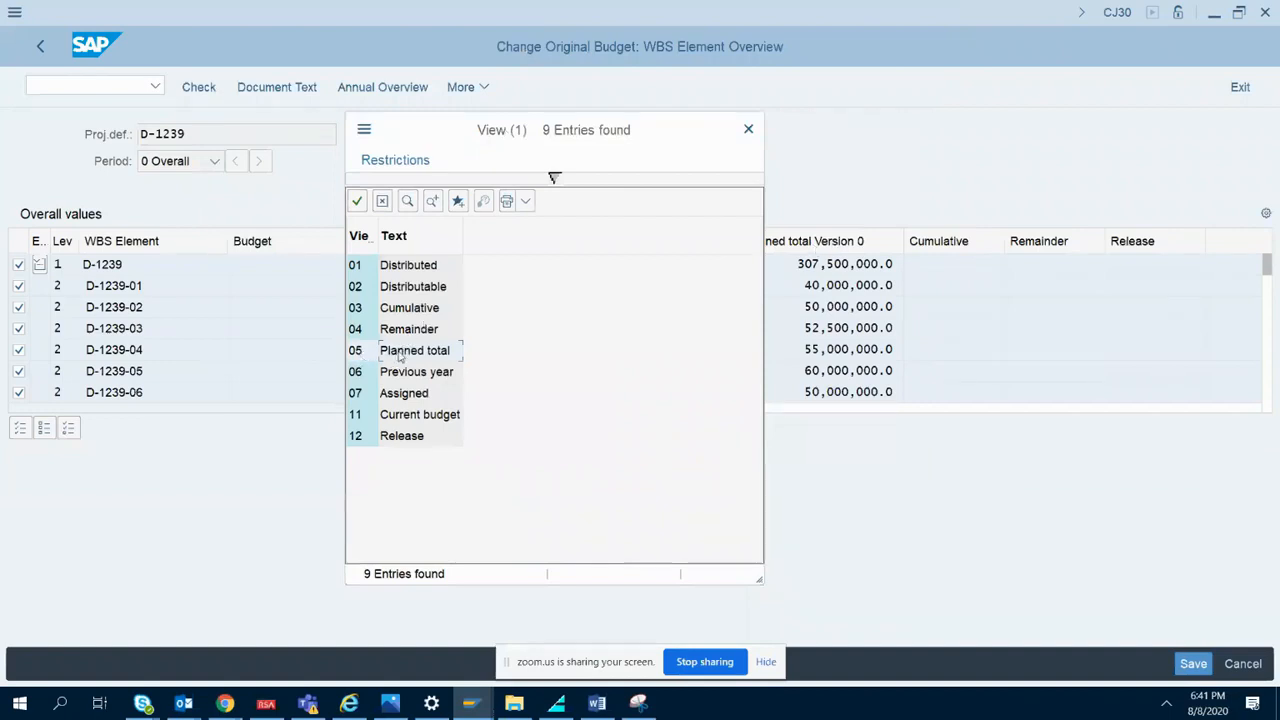
left_click_drag(579, 134, 773, 128)
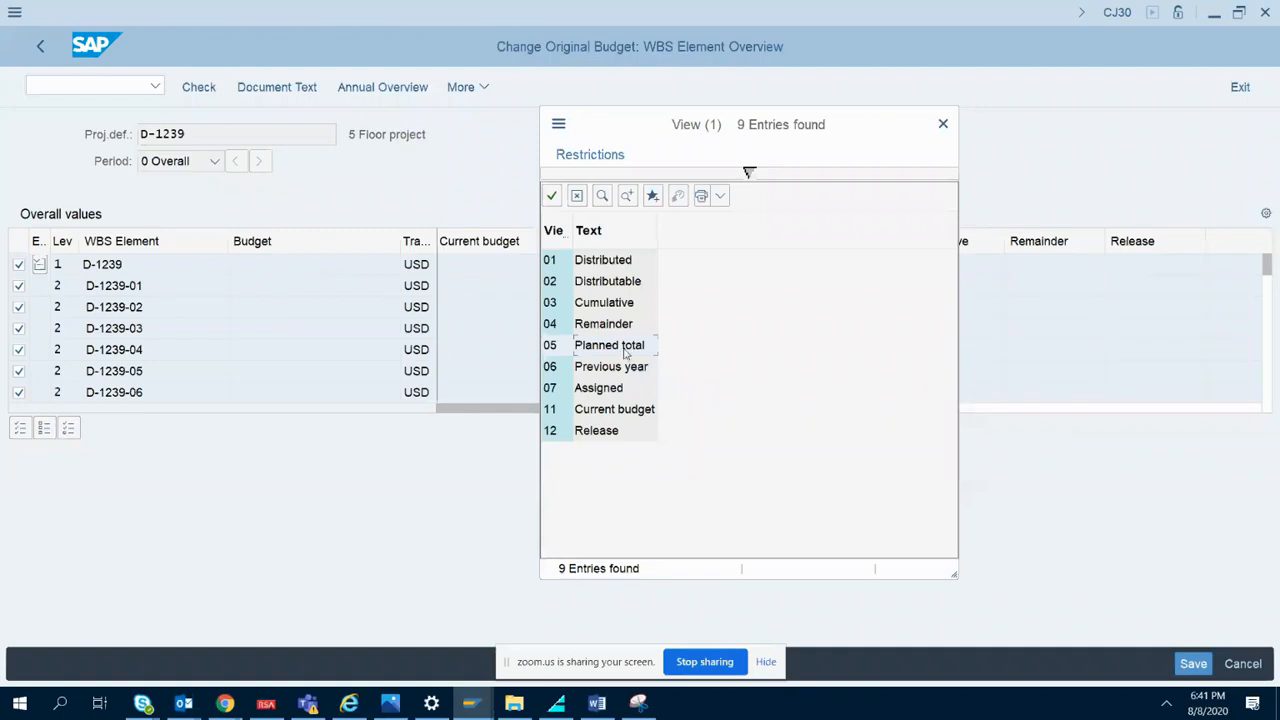
- Capture the D-1239 budget overview together with the list of copyable views using Snipping Tool
left_click(638, 703)
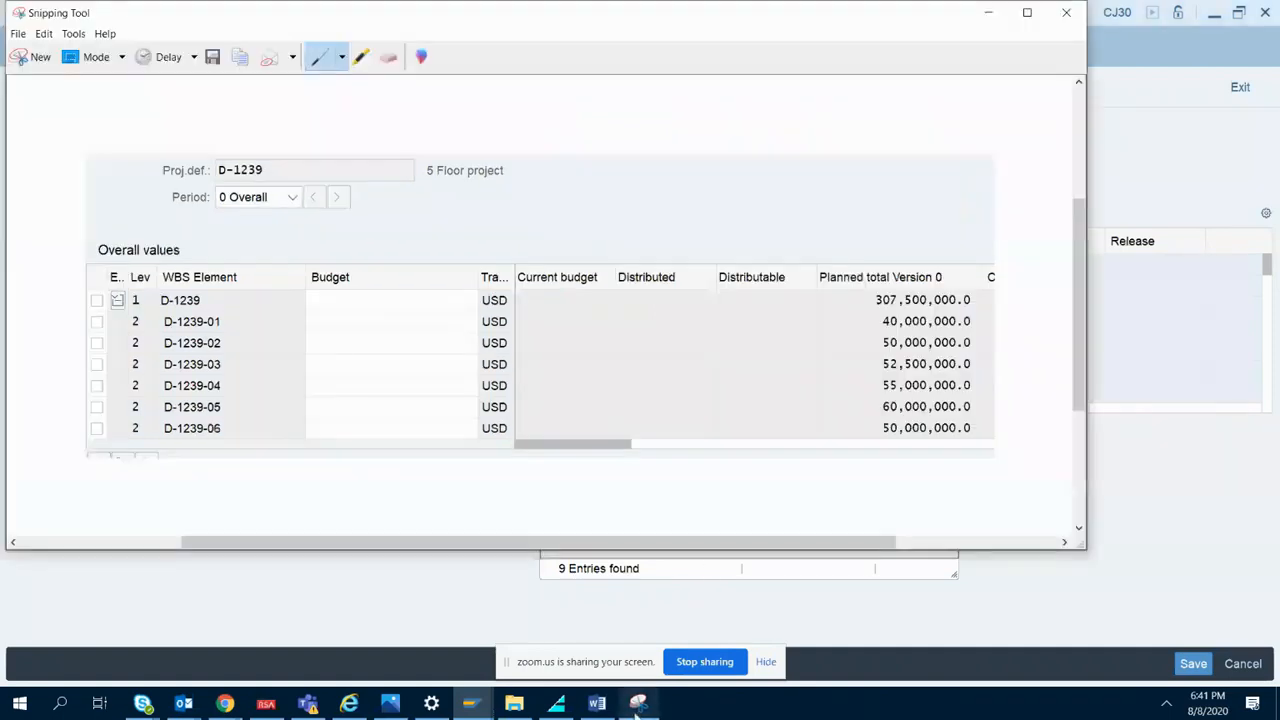
left_click(33, 57)
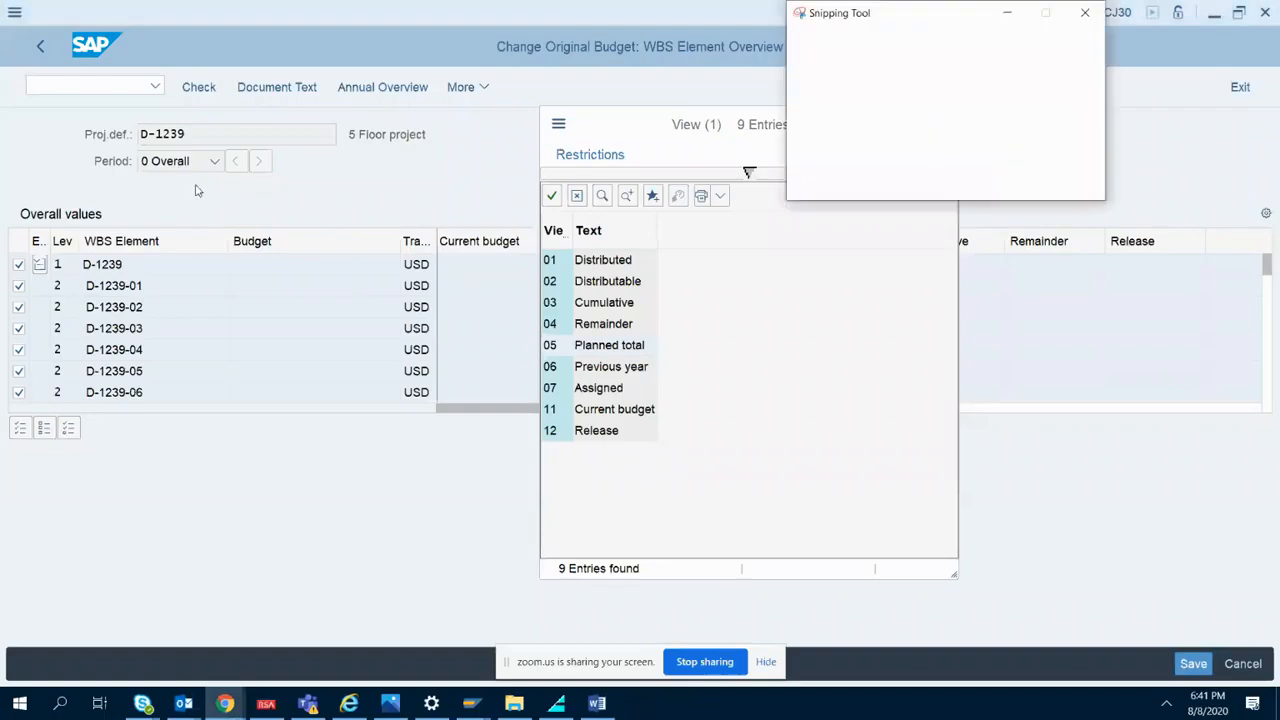
left_click_drag(10, 104, 829, 442)
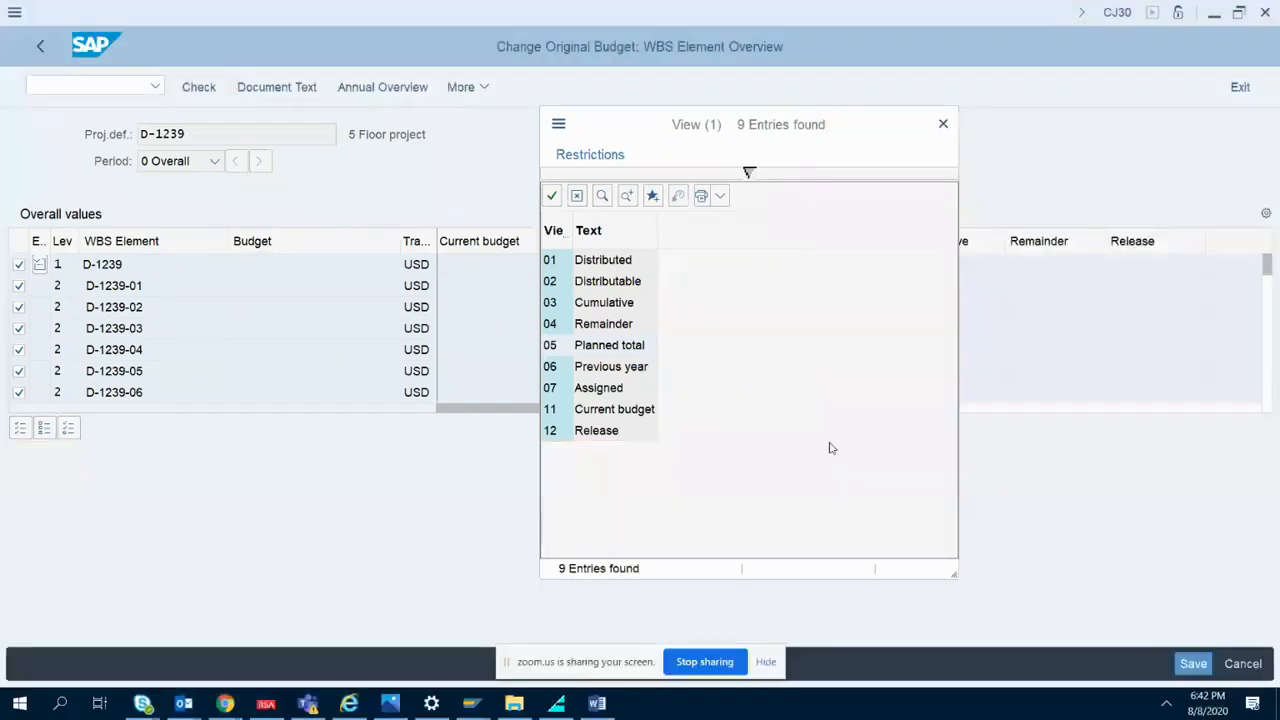
- In Word, extend the "Copy view" line with "then select planned total from options shown in pop up wondow" and paste the capture below it
left_click(597, 703)
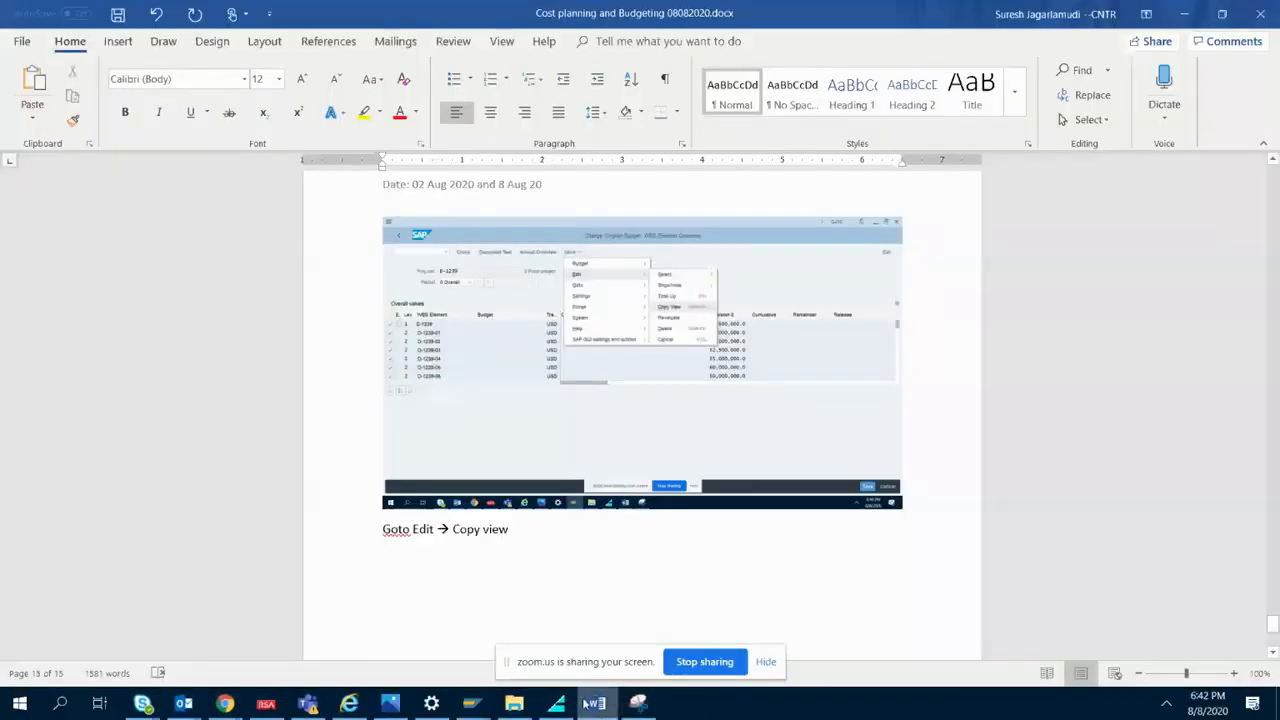
type("then select planned to")
key("BackSpace")
type("total")
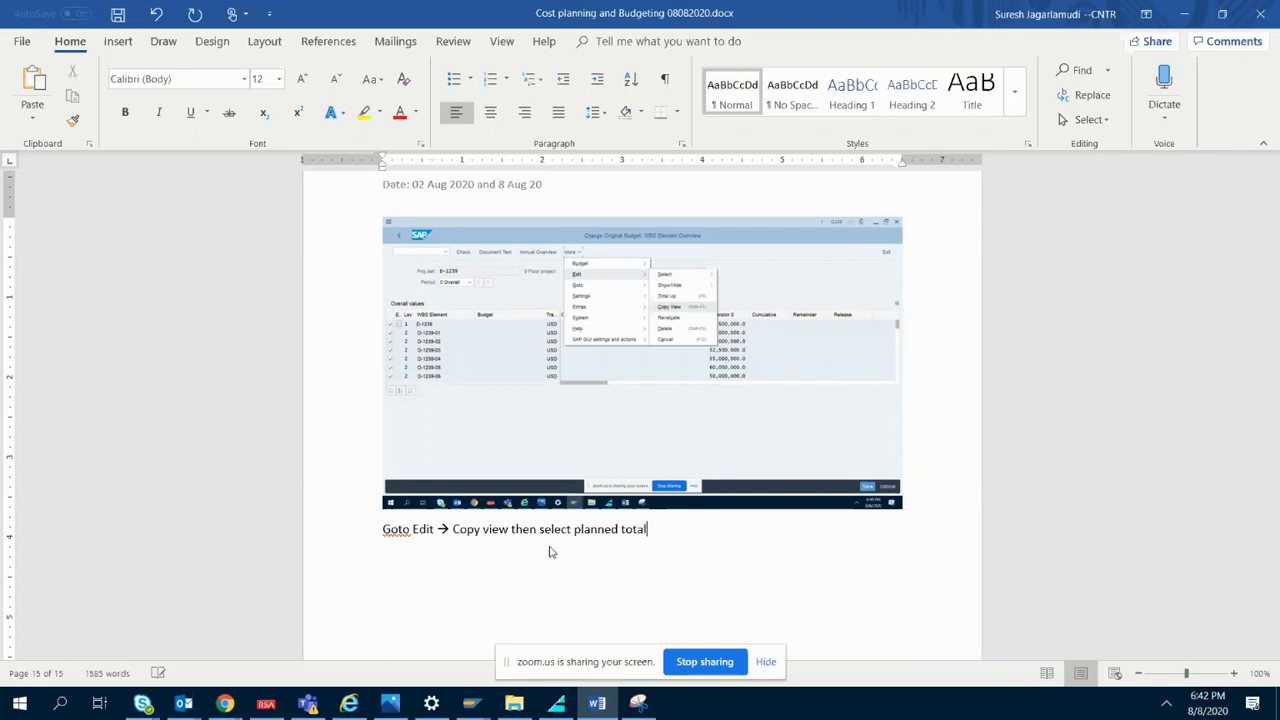
type(" from options")
key("ctrl+v")
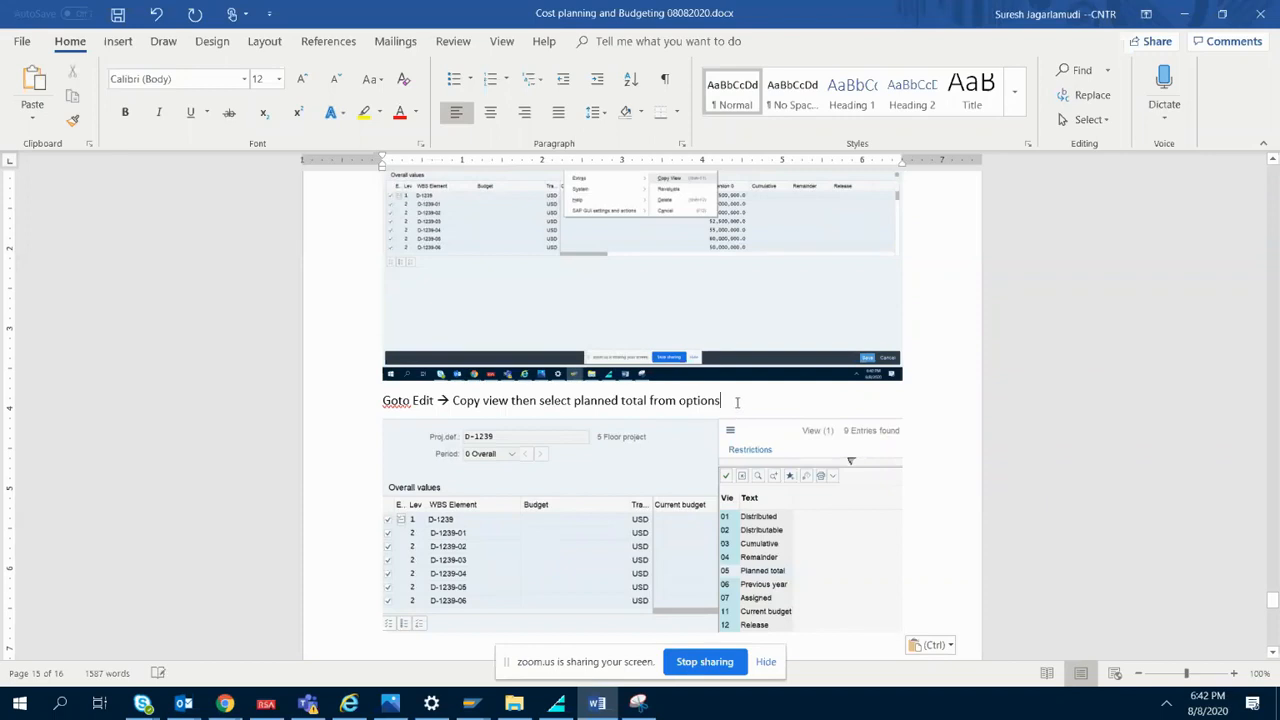
type("show")
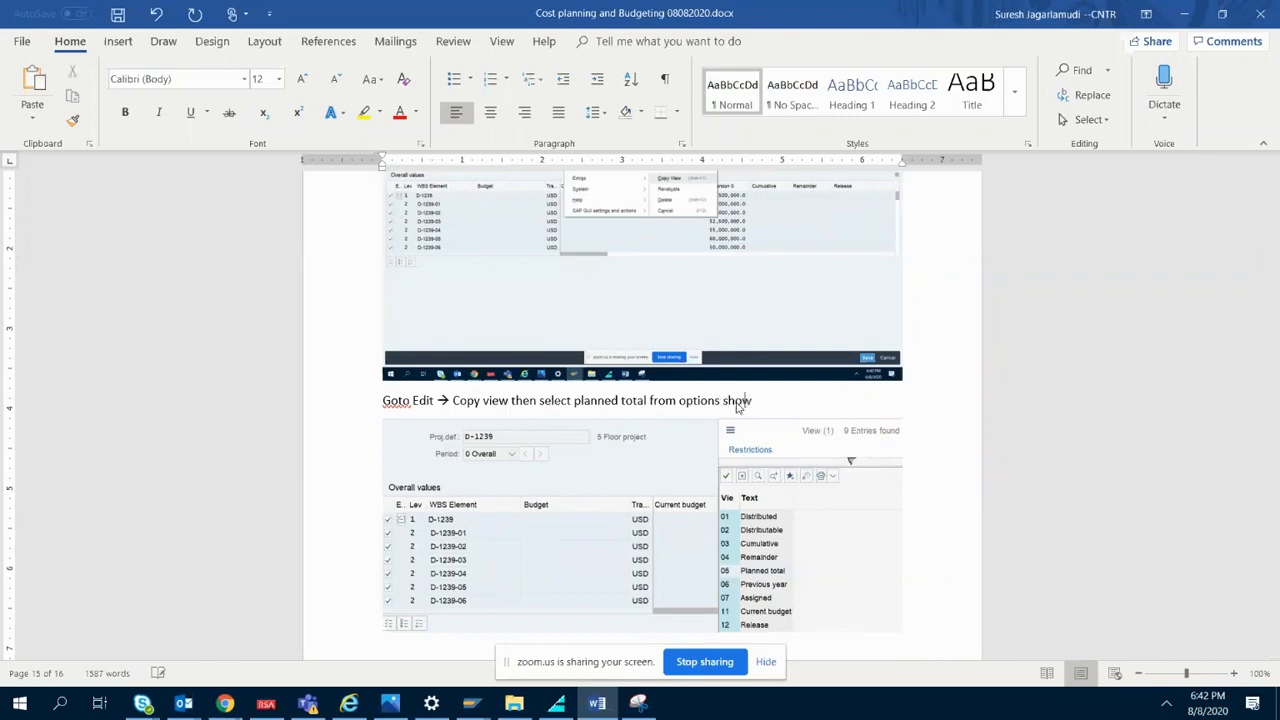
type("n in pop up wondow")
scroll(858, 610, "down", 4)
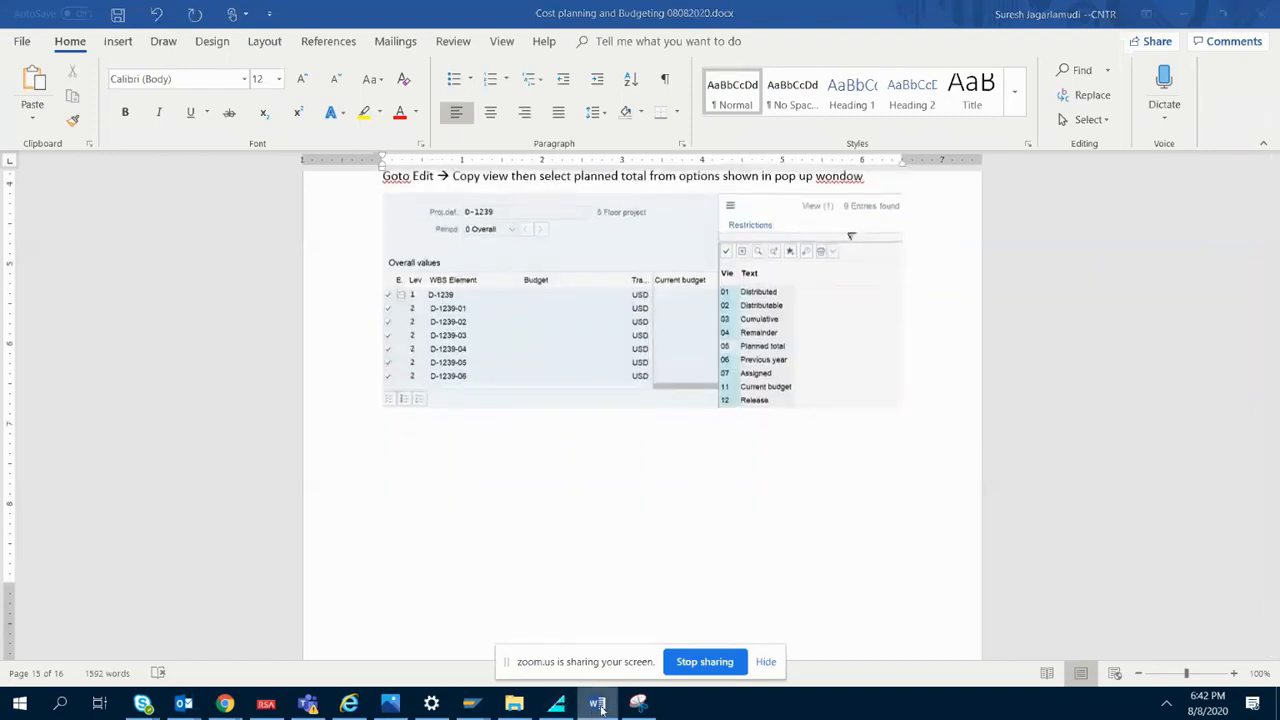
- Return to SAP and choose view 05 Planned total as the source, moving the resulting Copy view dialog clear of the Budget column
left_click(638, 703)
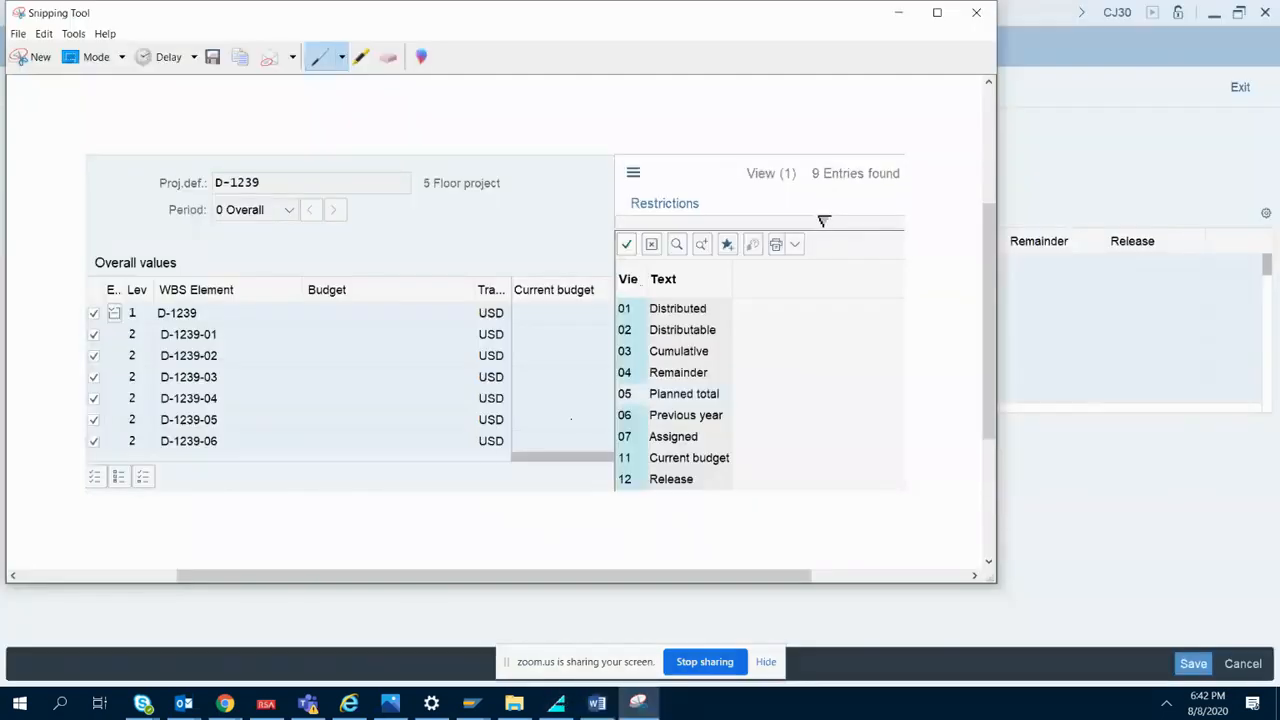
left_click(1097, 478)
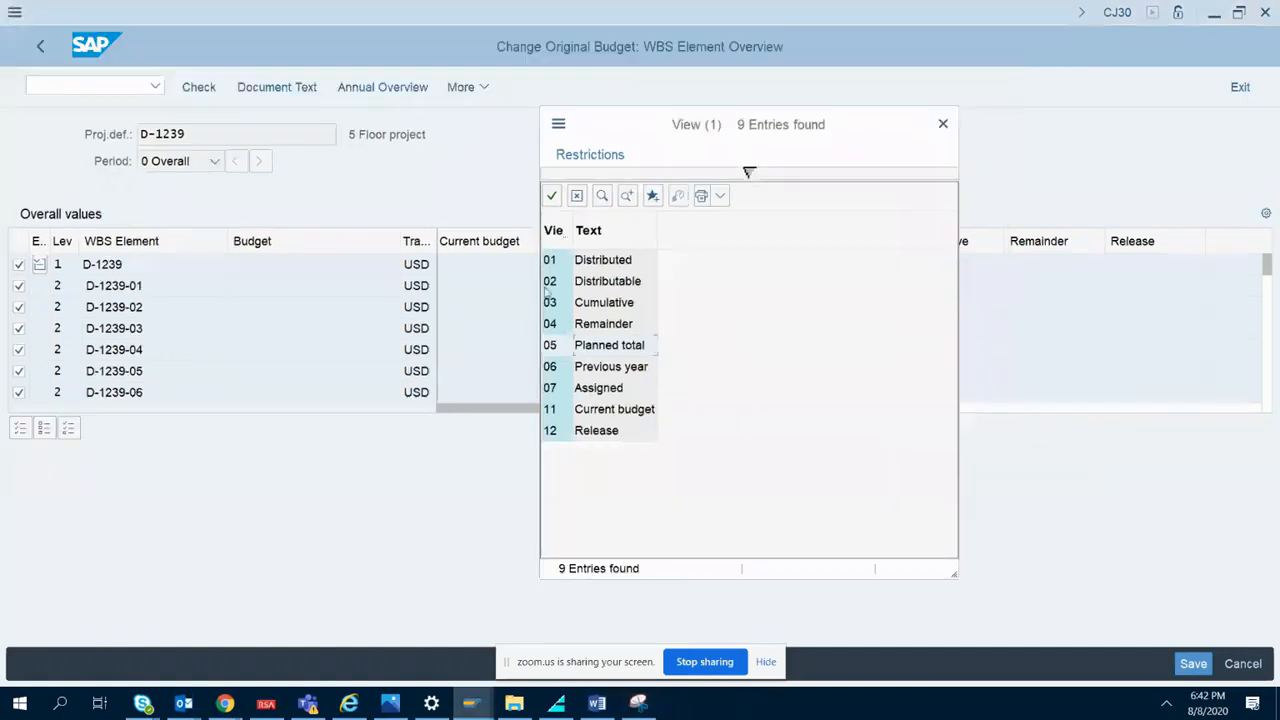
left_click(588, 347)
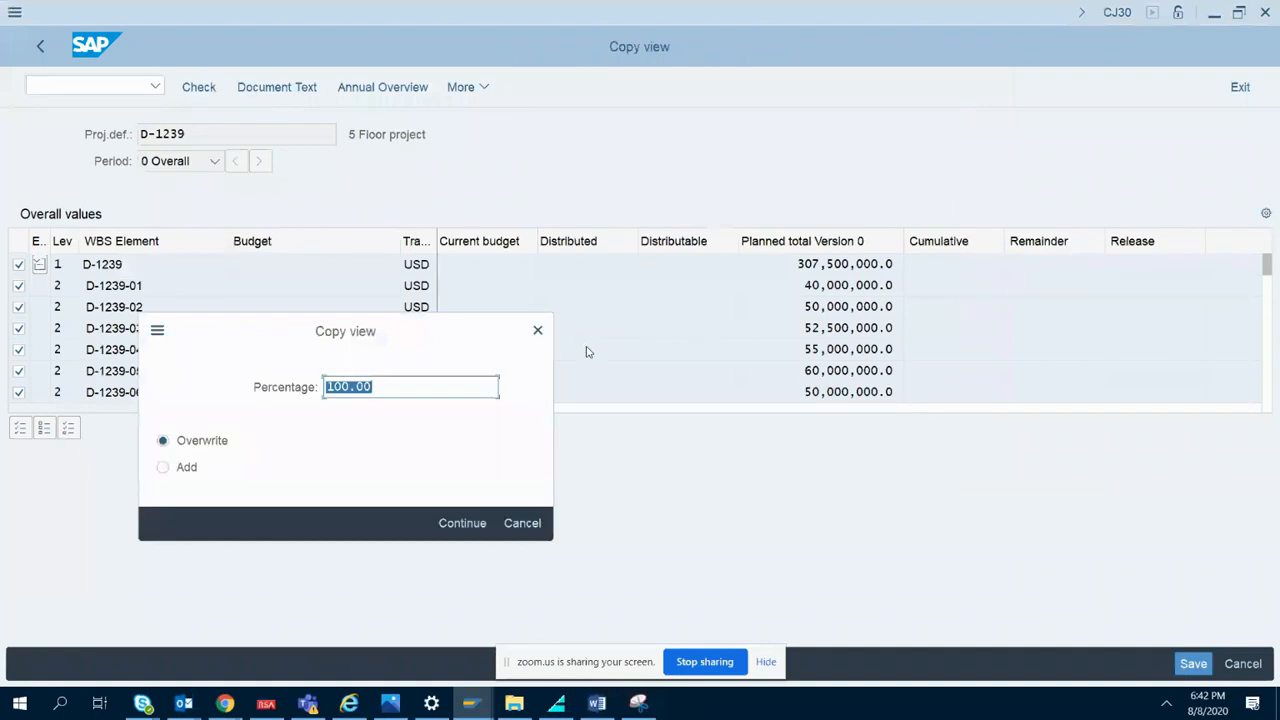
left_click_drag(450, 334, 750, 199)
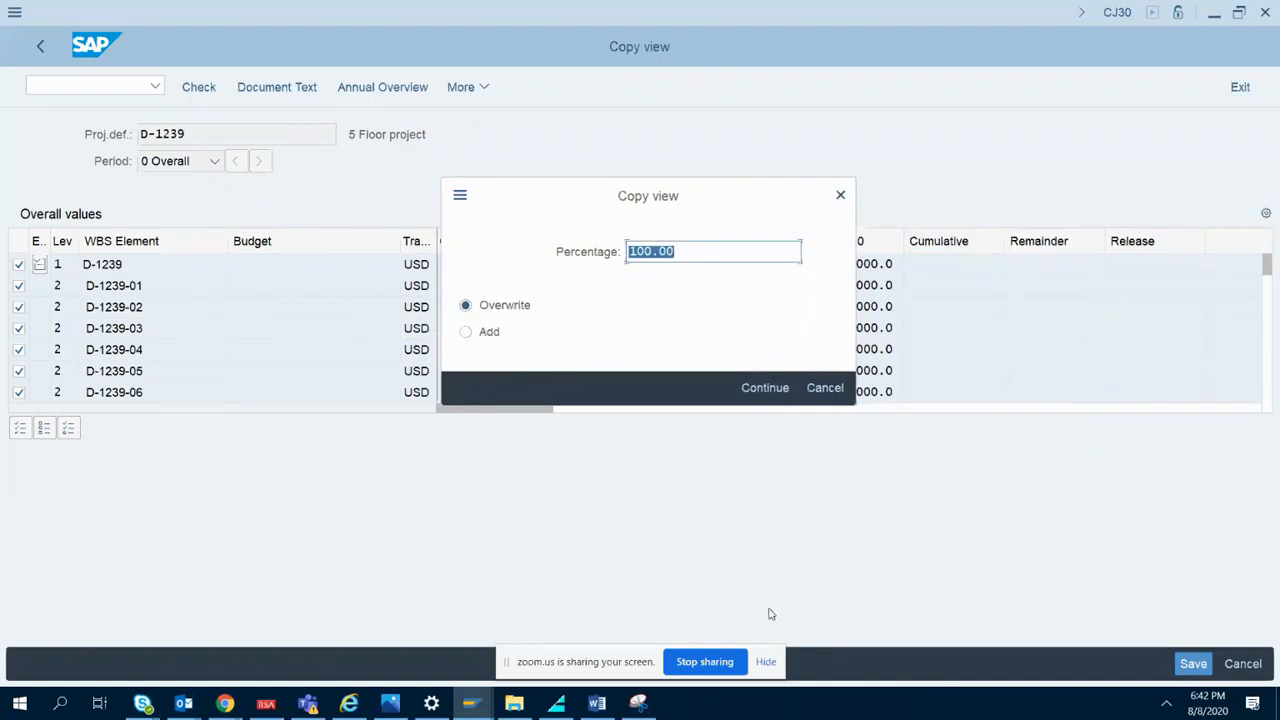
- Capture only the Copy view dialog with its percentage and Overwrite/Add options using Snipping Tool
left_click(639, 704)
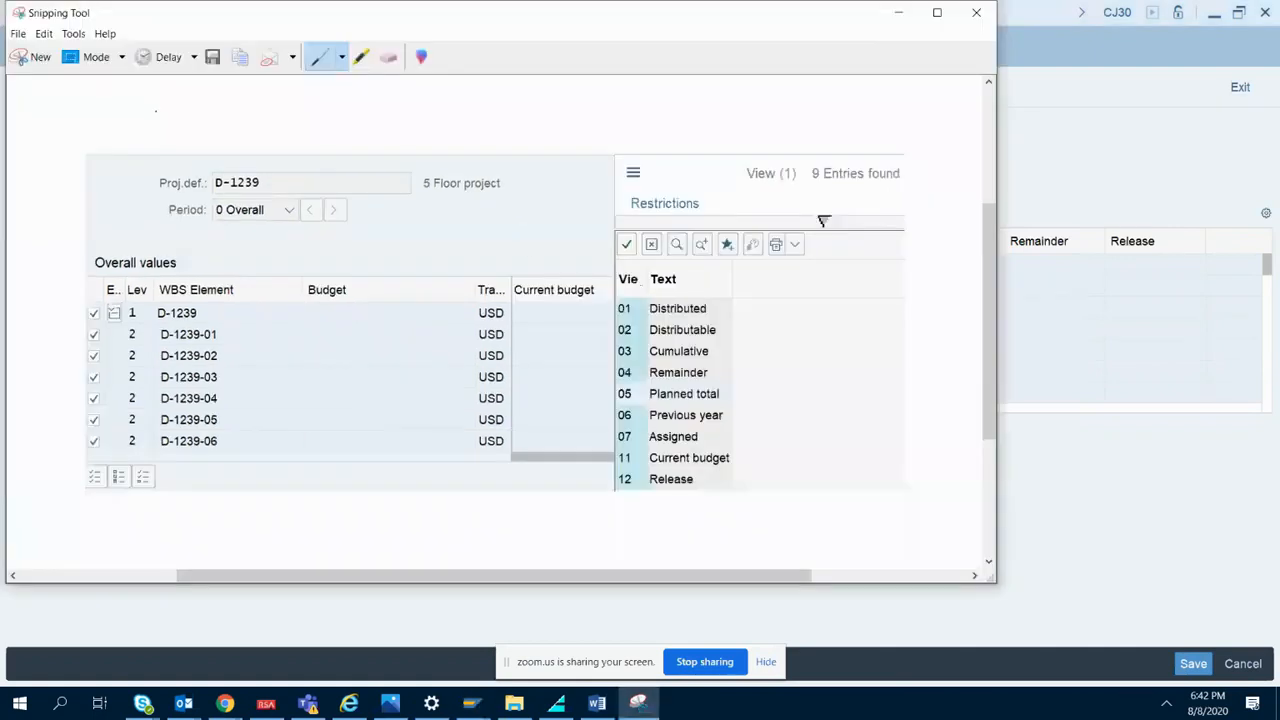
left_click(40, 60)
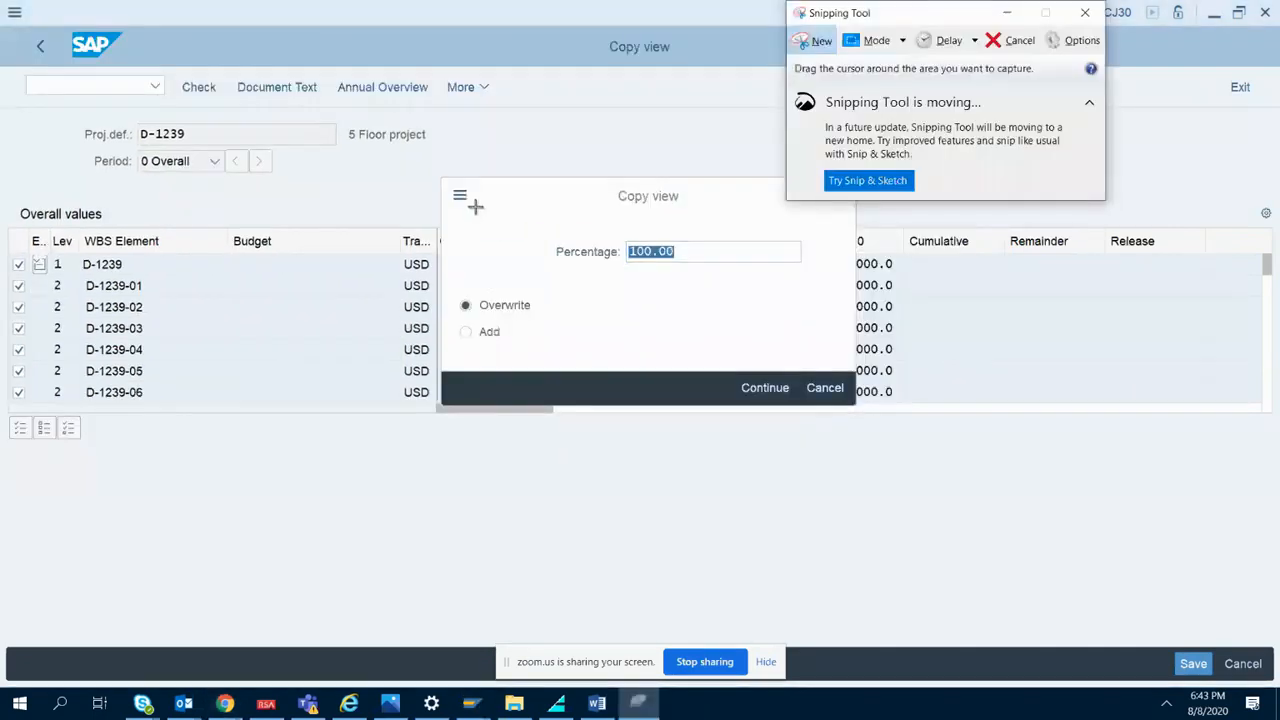
left_click_drag(444, 181, 857, 406)
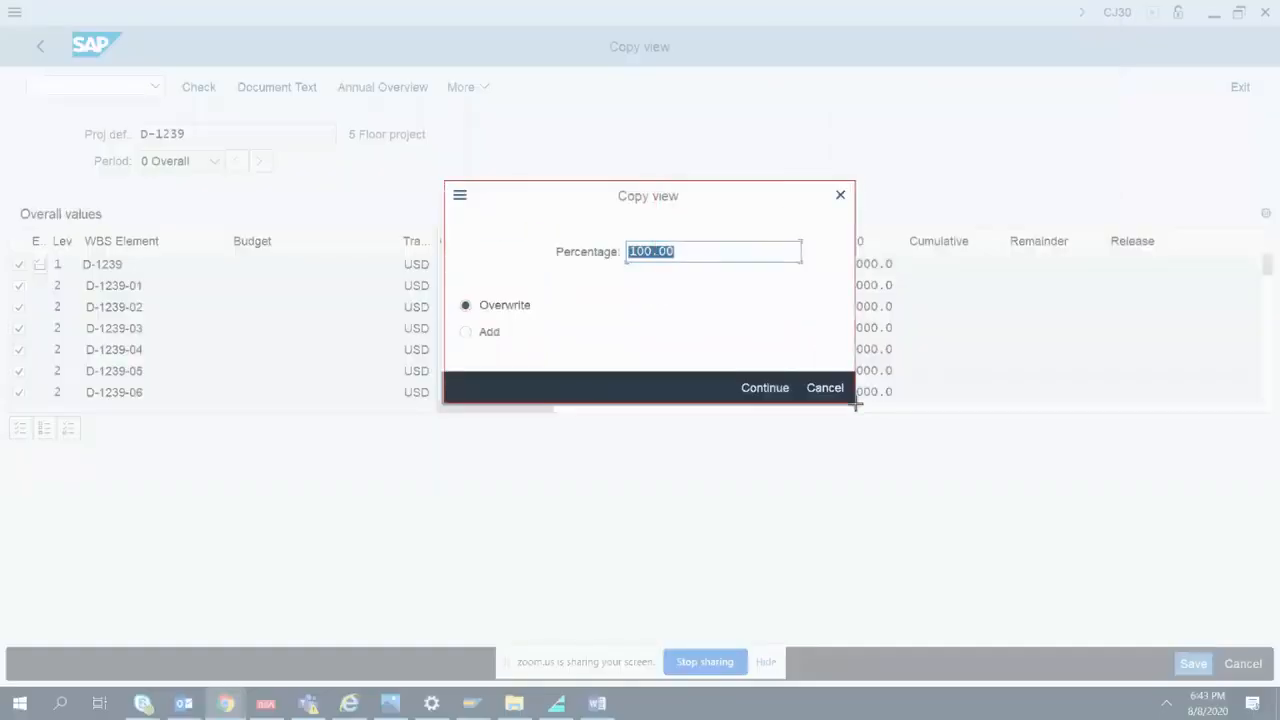
- In Word, add the line "Copy window pops up" below the view list screenshot and paste the Copy view dialog capture under it
left_click(597, 704)
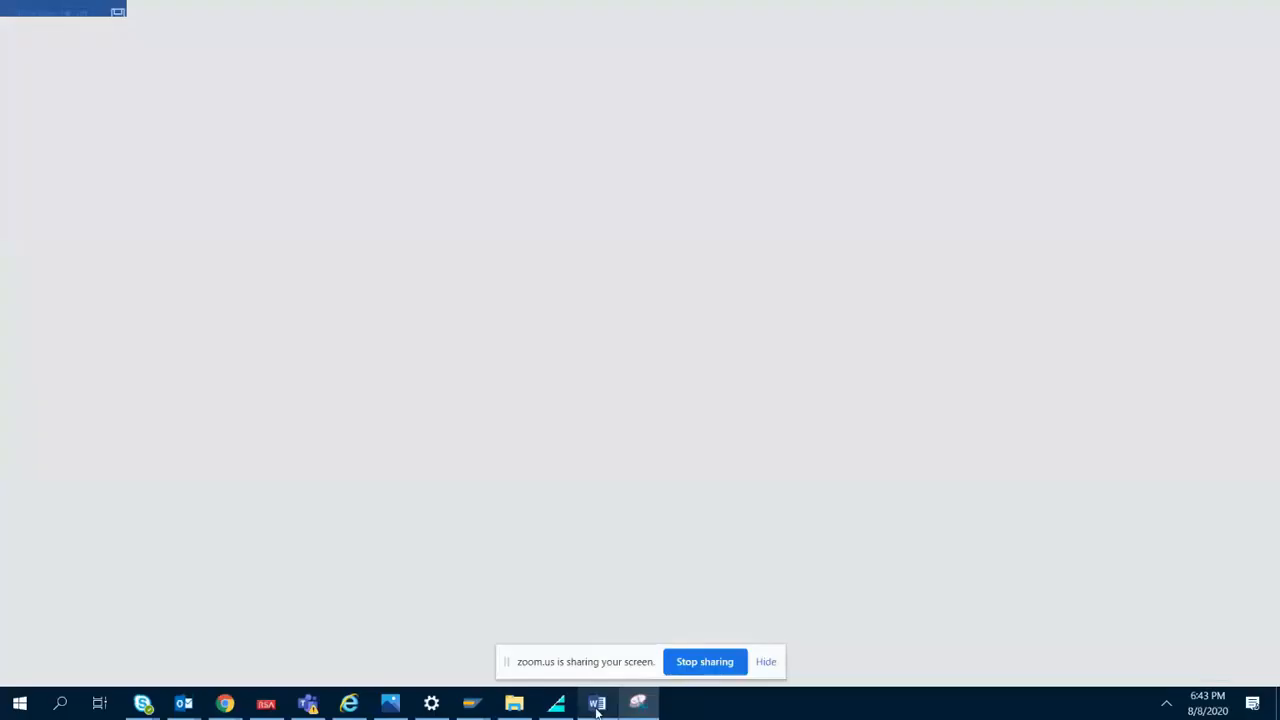
type("Copy wondow")
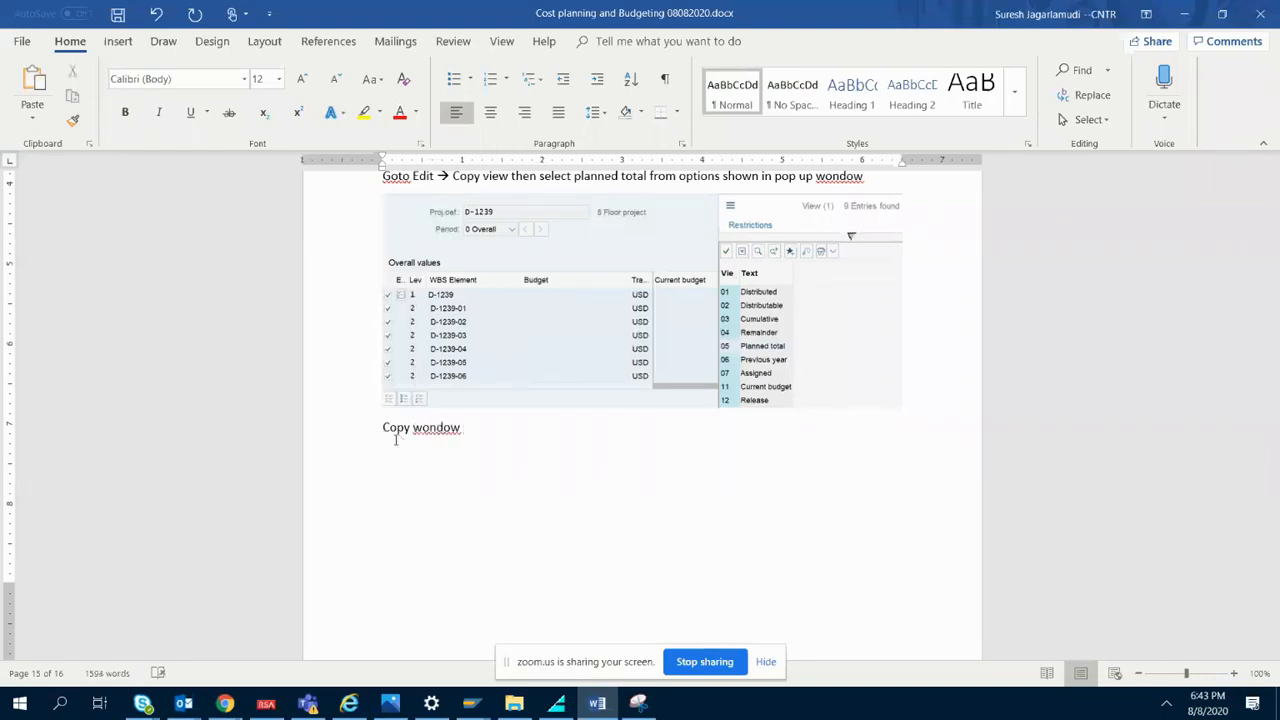
left_click(429, 427)
key("BackSpace")
type("i")
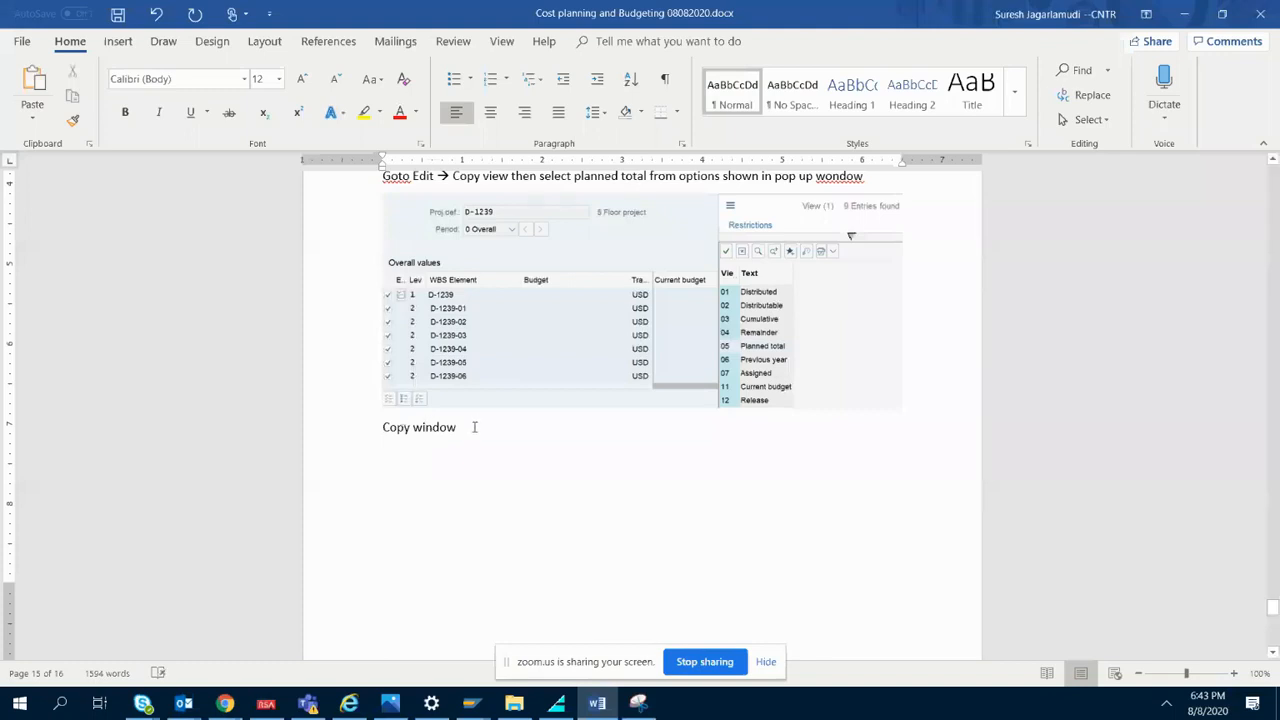
left_click(474, 427)
type("pops up")
key("ctrl+v")
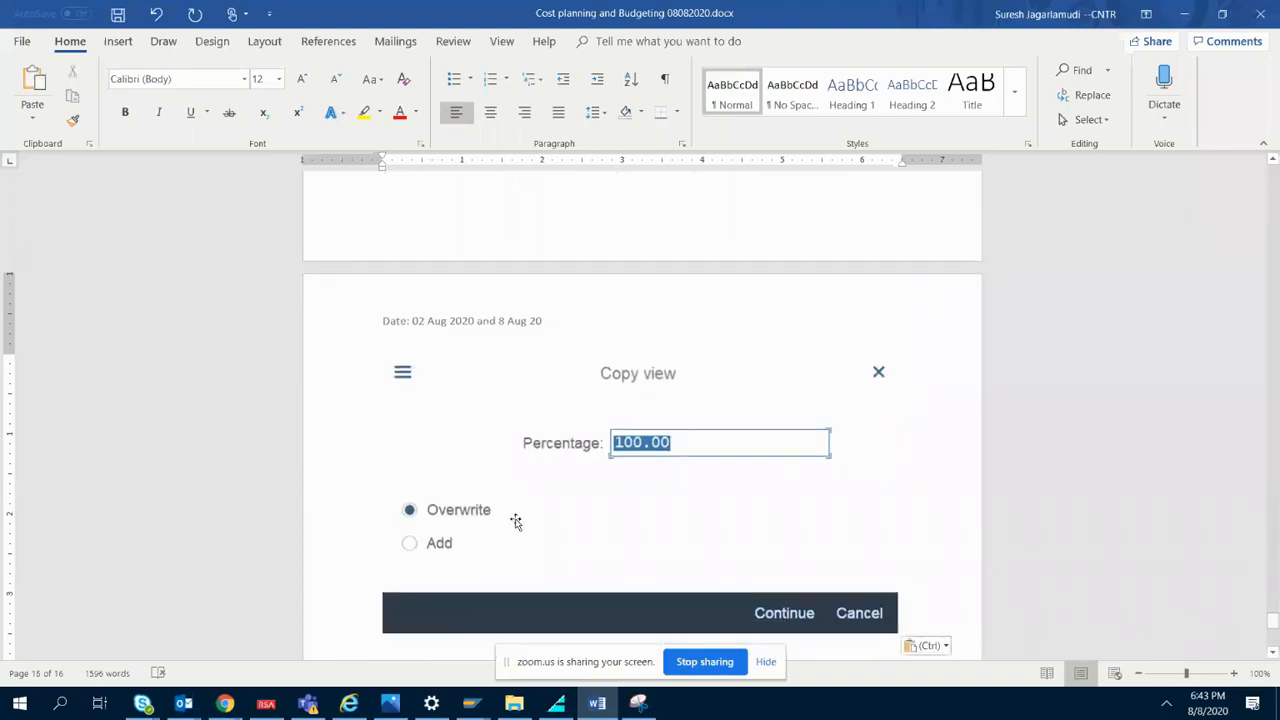
- Back in SAP, copy the planned totals into the budget of all WBS elements at 100.00 percent with Overwrite
left_click(597, 703)
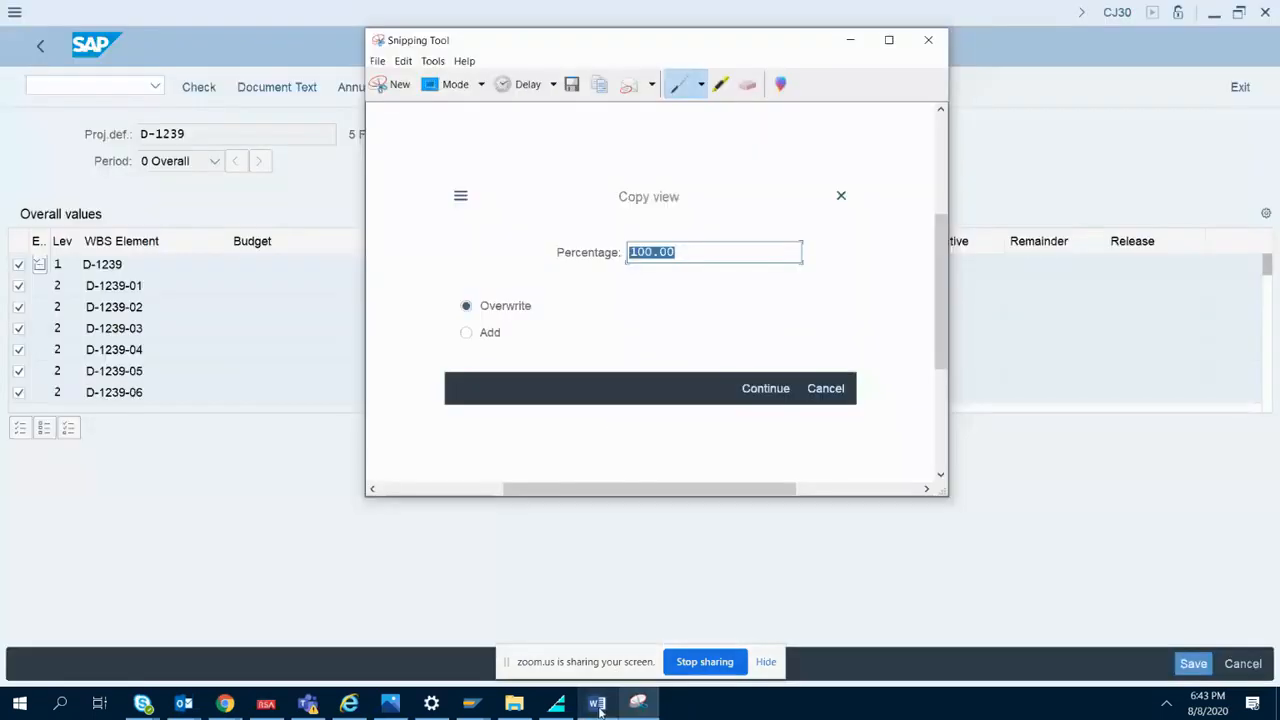
left_click(966, 612)
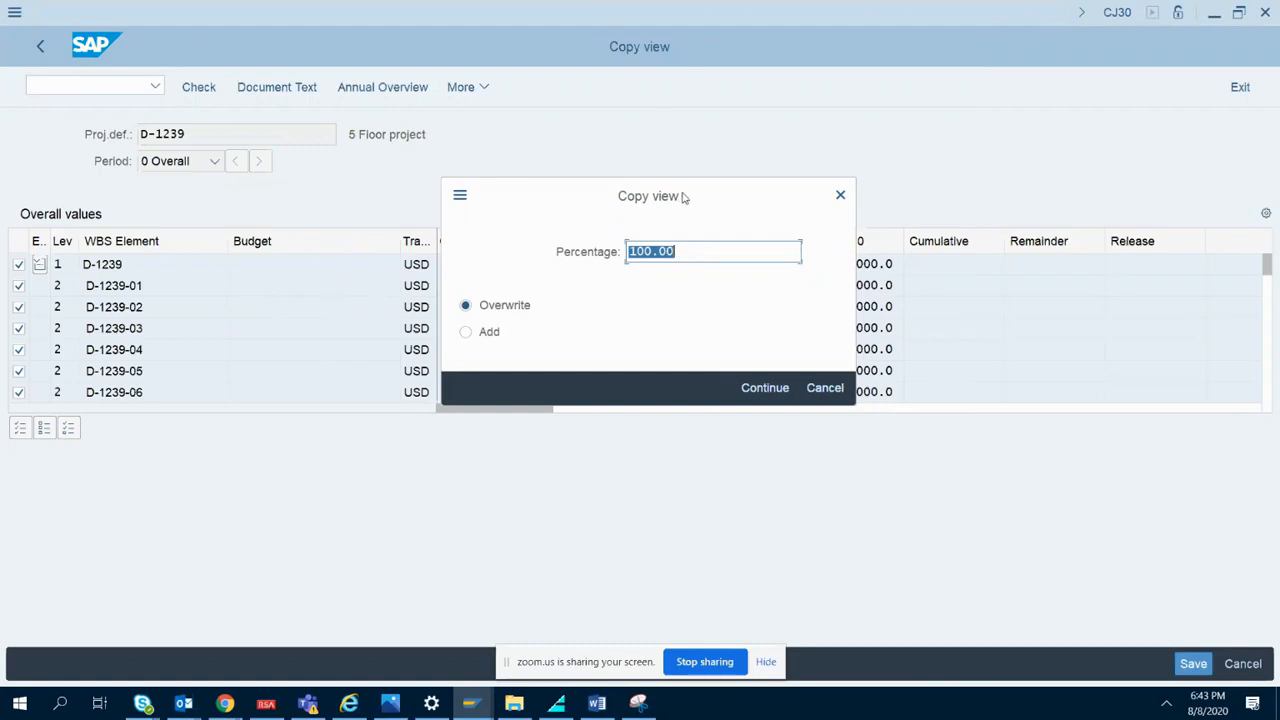
left_click_drag(684, 196, 673, 253)
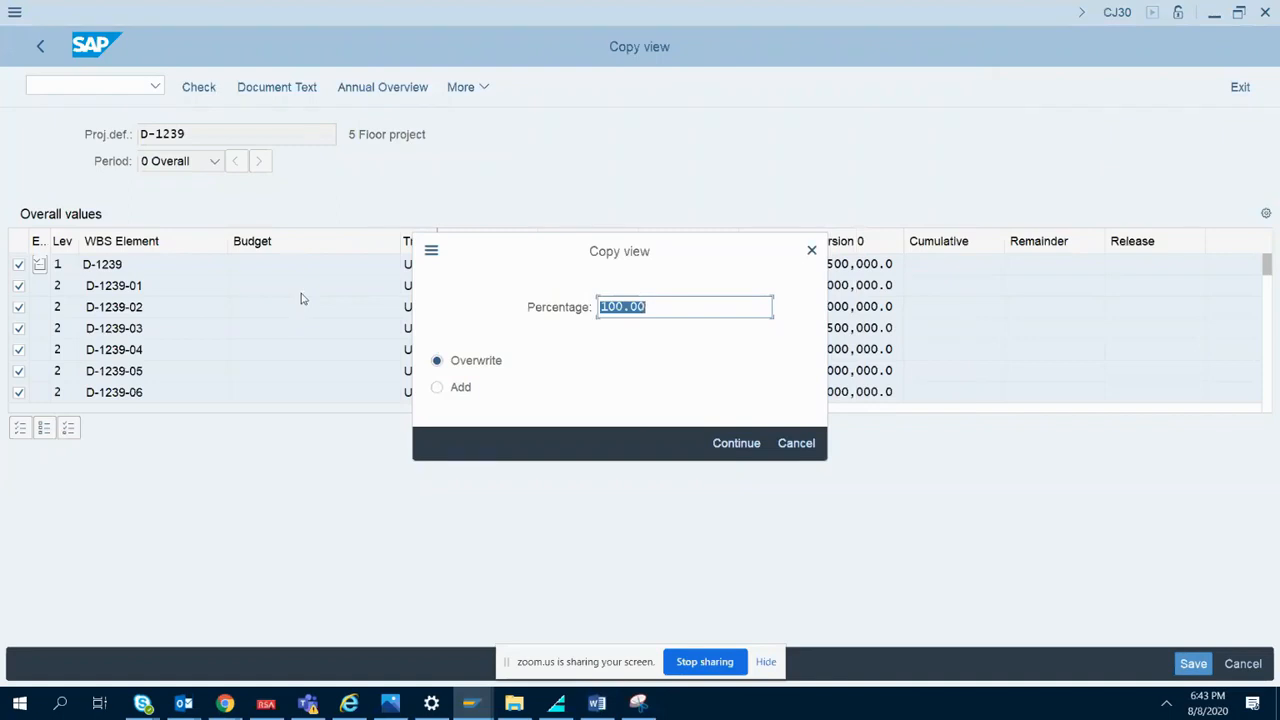
left_click(668, 307)
double_click(650, 306)
left_click(650, 306)
left_click_drag(716, 251, 591, 175)
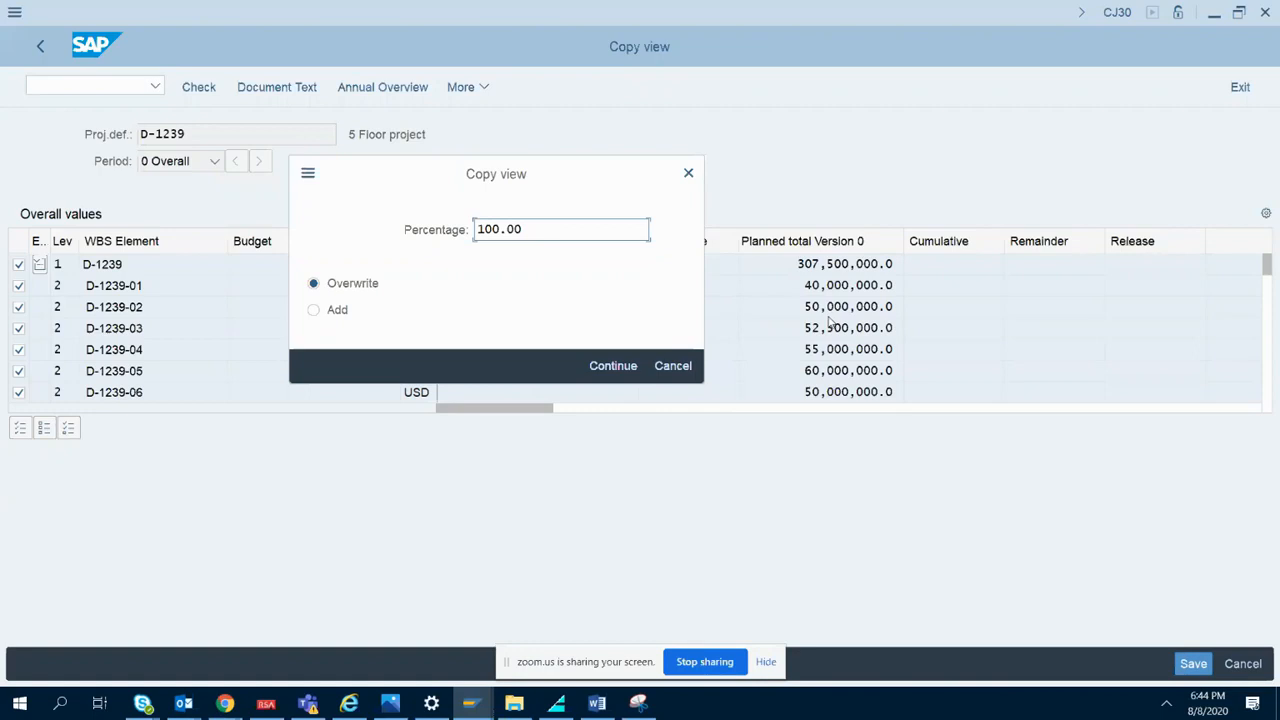
left_click_drag(549, 232, 464, 220)
left_click(525, 232)
left_click_drag(530, 230, 478, 232)
left_click(541, 232)
left_click(613, 368)
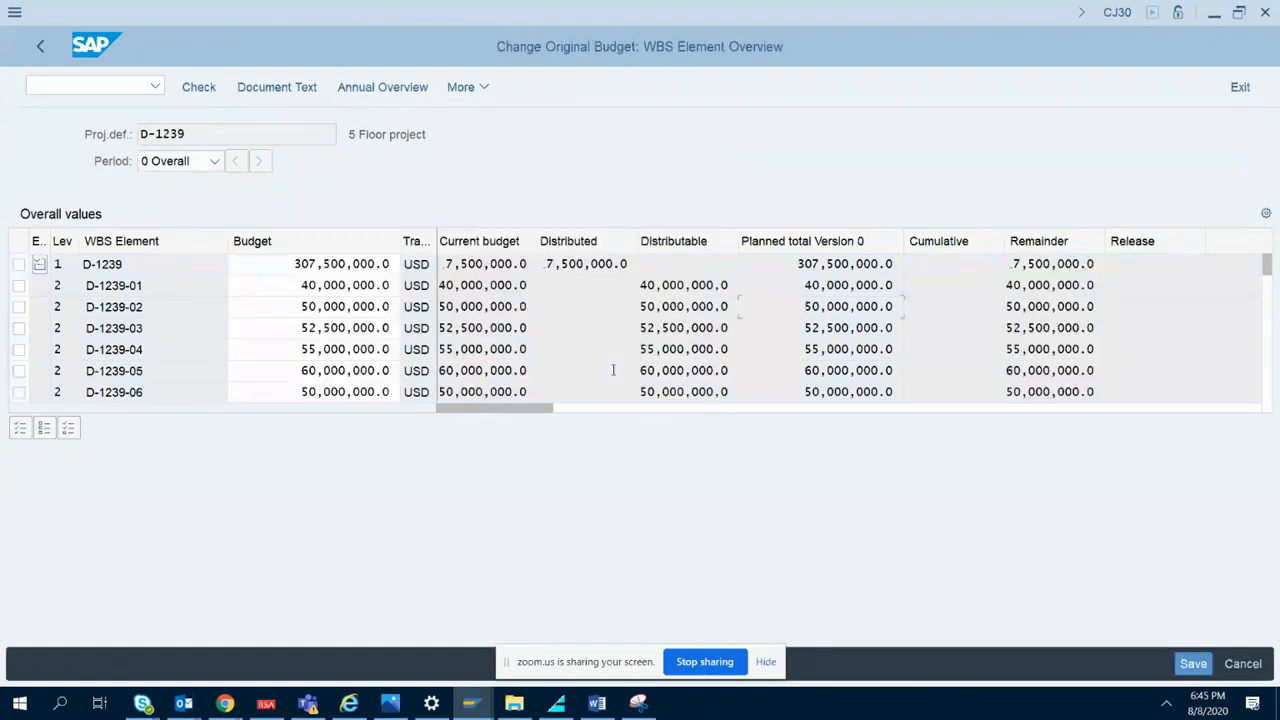
- Widen the transaction currency, Current budget and Distributed columns in the overview to fit the full D-1239 amounts
left_click_drag(435, 240, 477, 241)
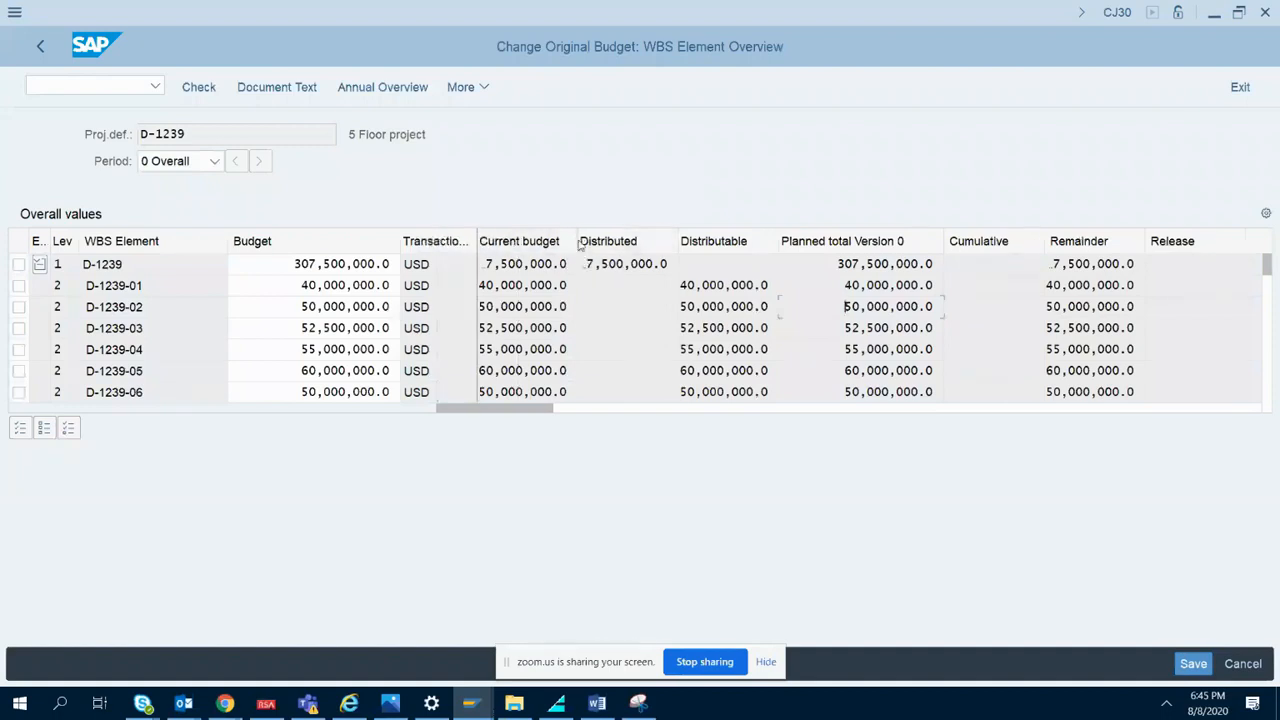
left_click_drag(576, 240, 602, 240)
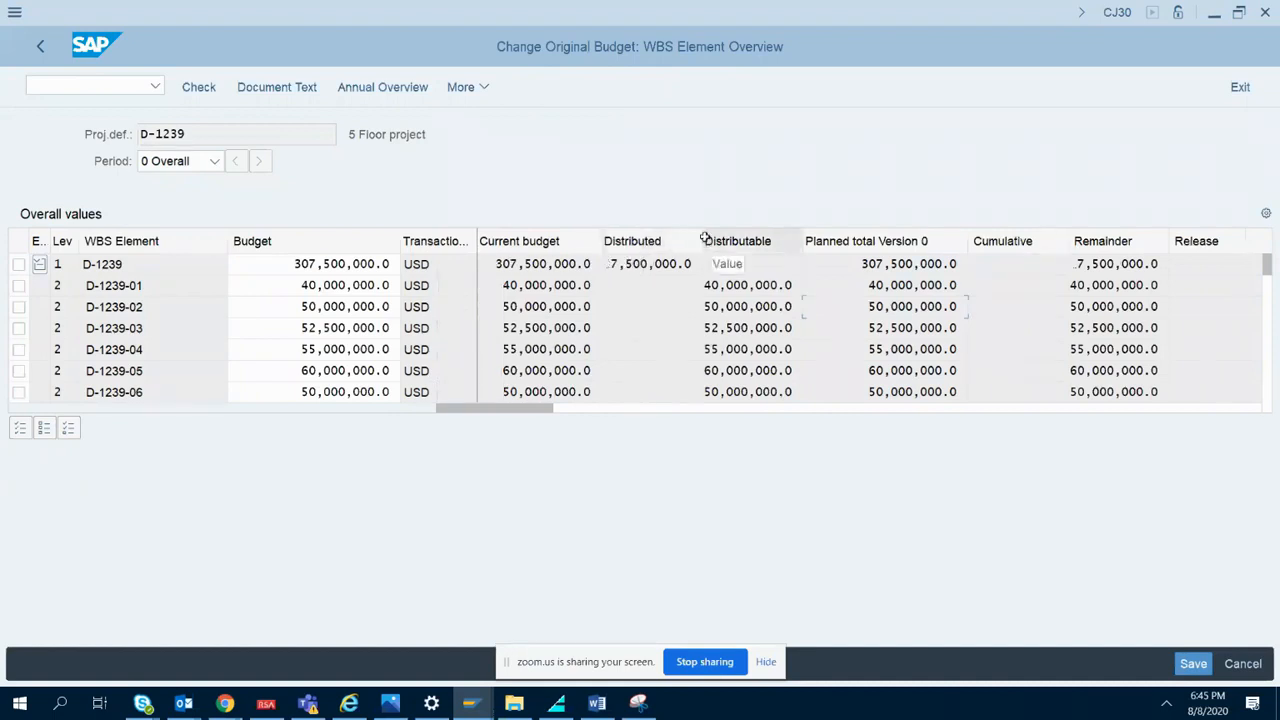
left_click_drag(701, 240, 742, 240)
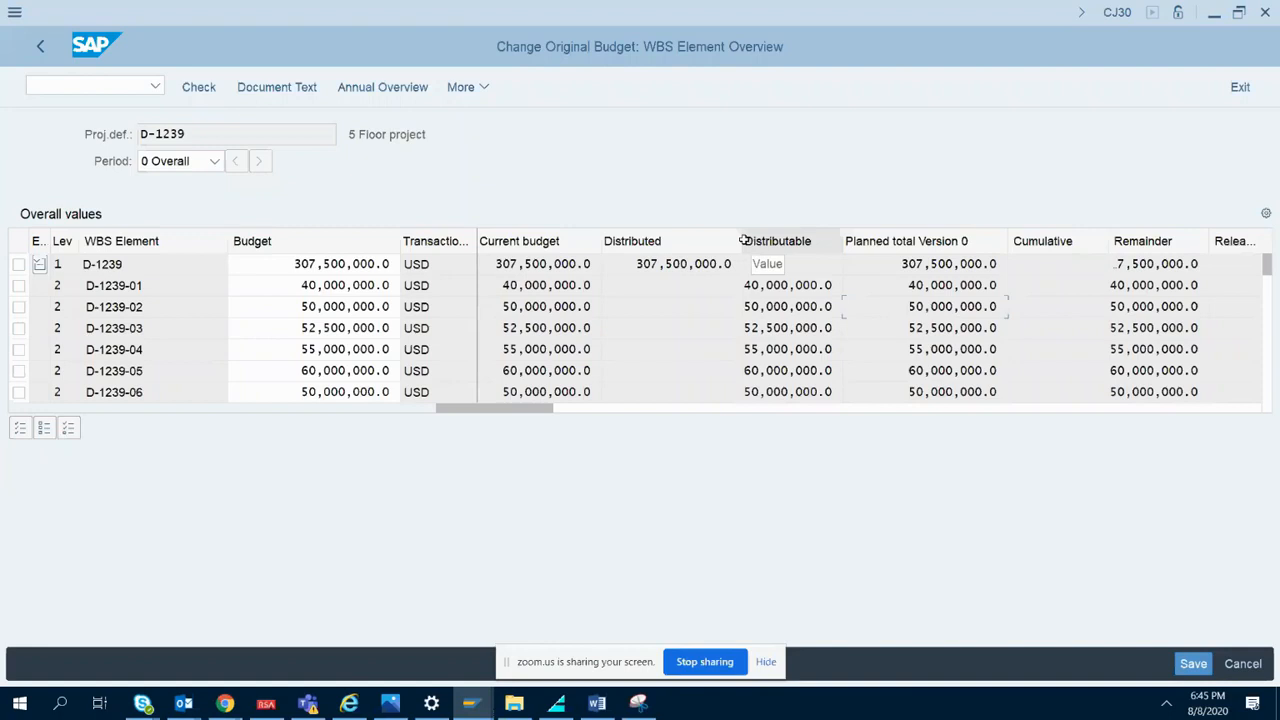
- Review the copied Budget amounts of project D-1239 and its lower-level WBS elements in the overview
left_click_drag(292, 263, 400, 256)
left_click(484, 263)
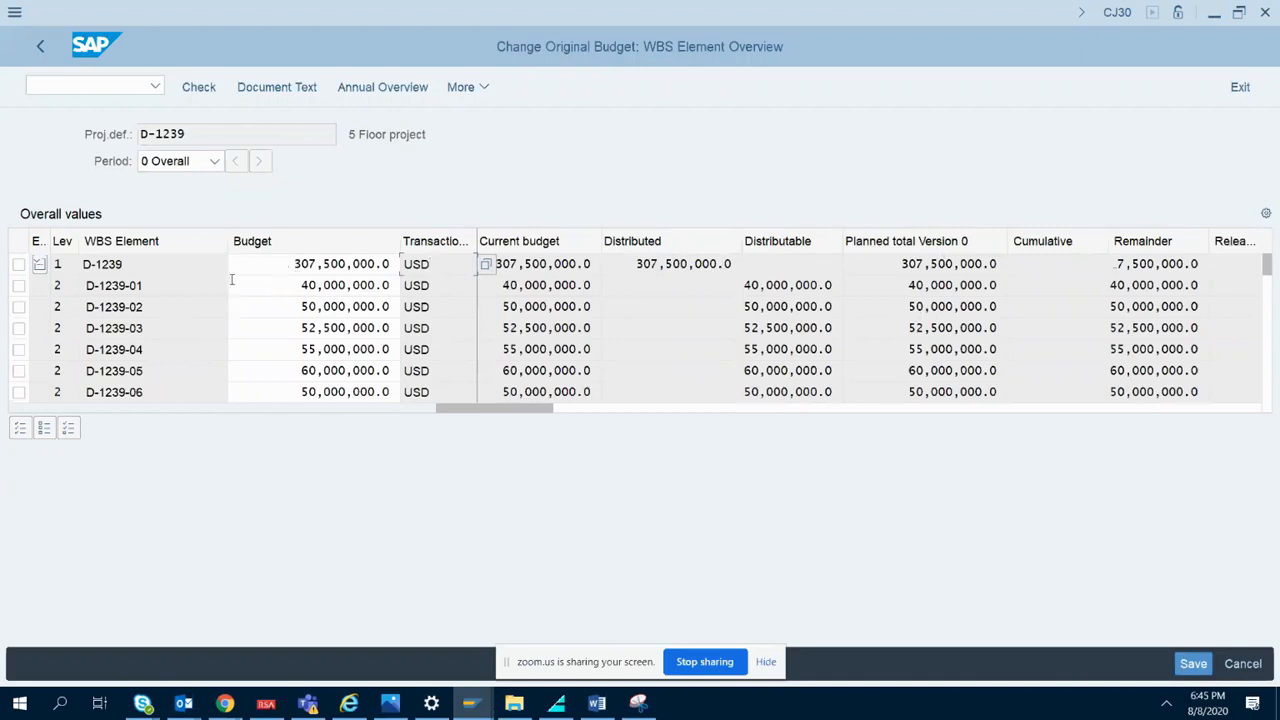
left_click_drag(292, 264, 400, 262)
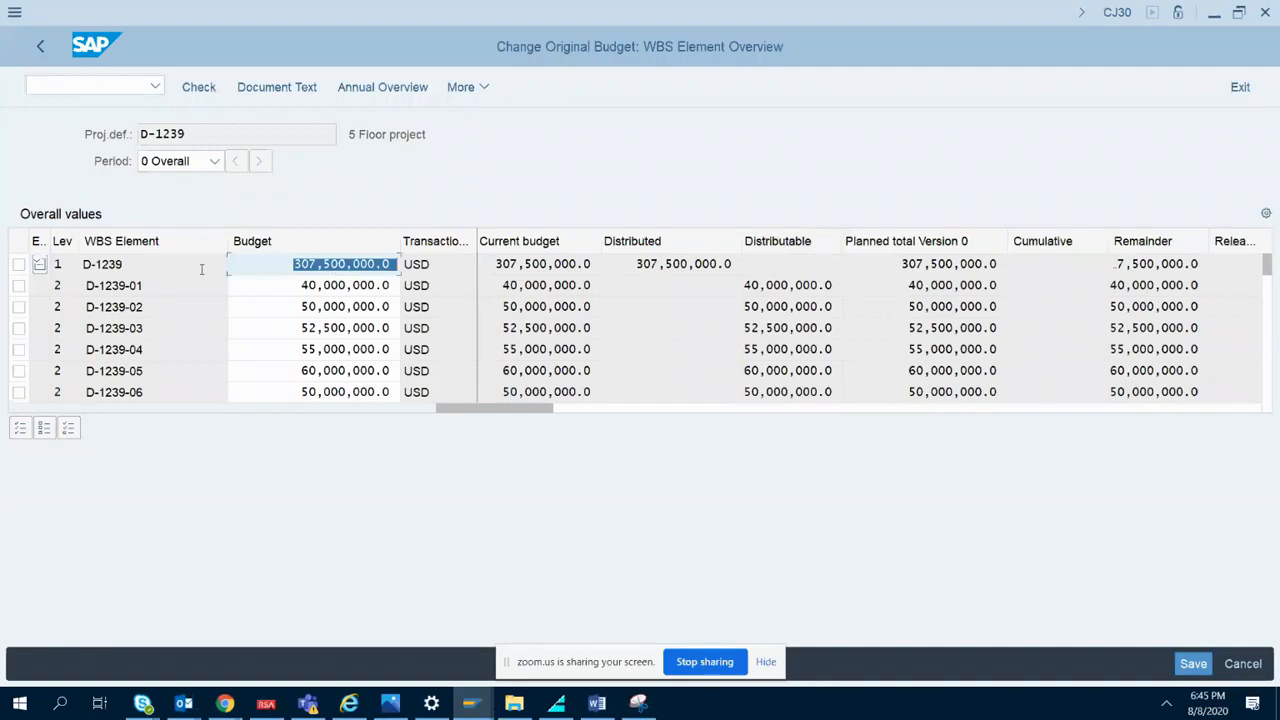
left_click(290, 264)
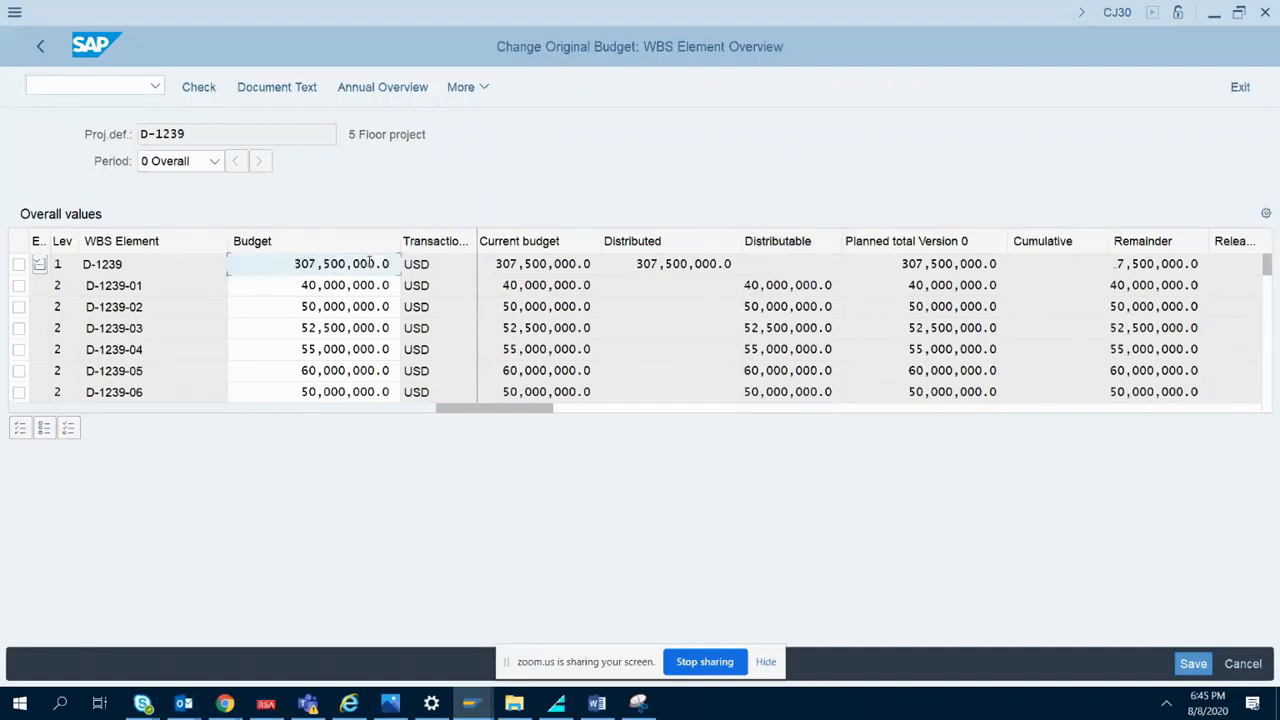
left_click_drag(134, 265, 82, 265)
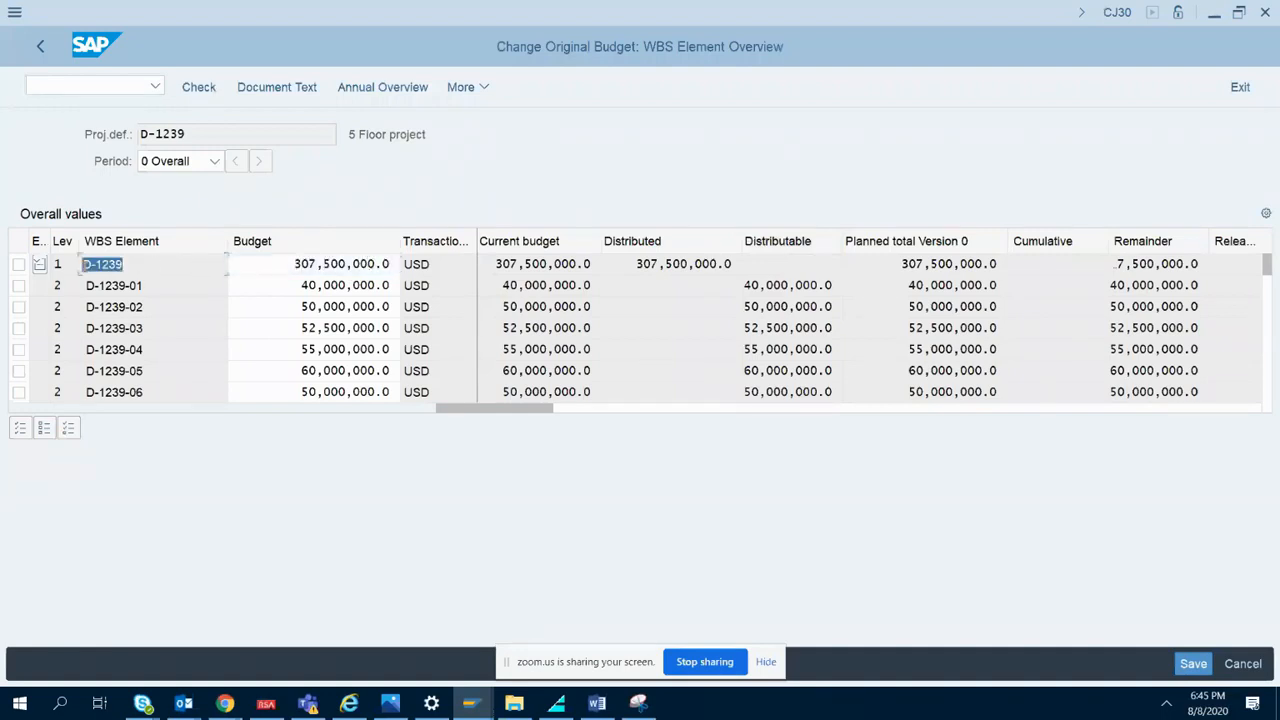
left_click_drag(287, 286, 394, 285)
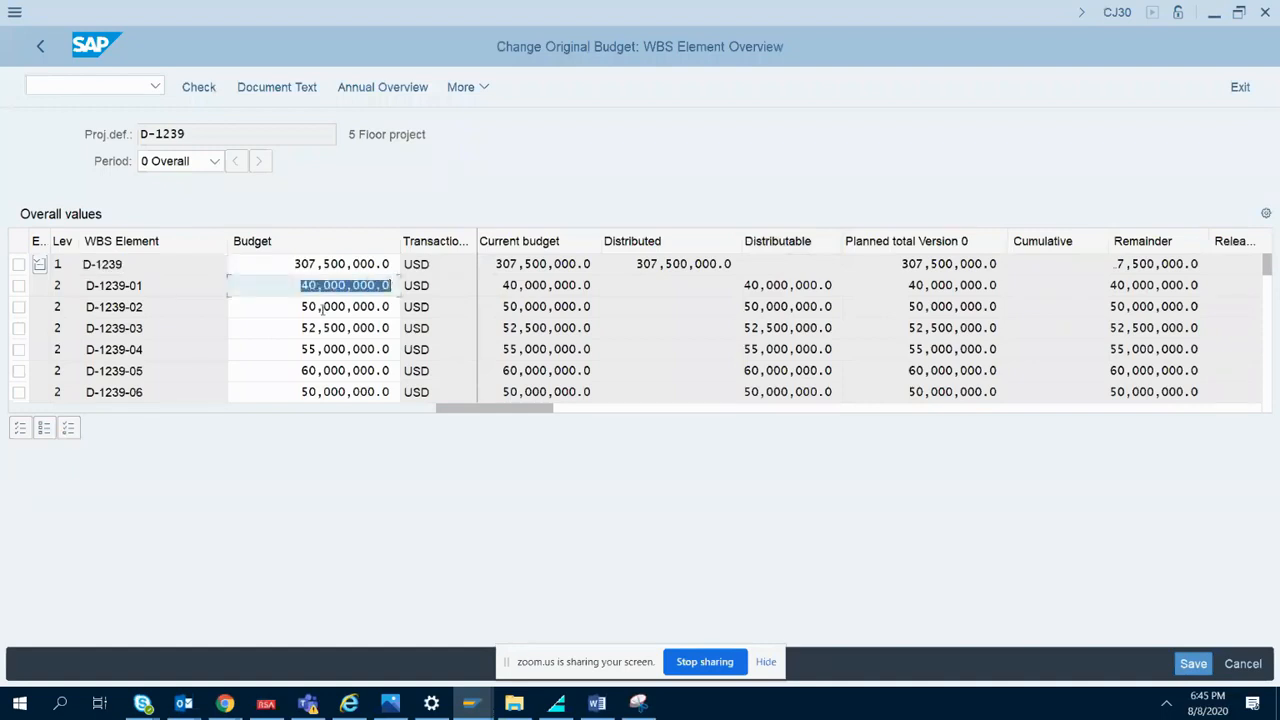
left_click_drag(283, 307, 422, 305)
left_click_drag(292, 264, 424, 258)
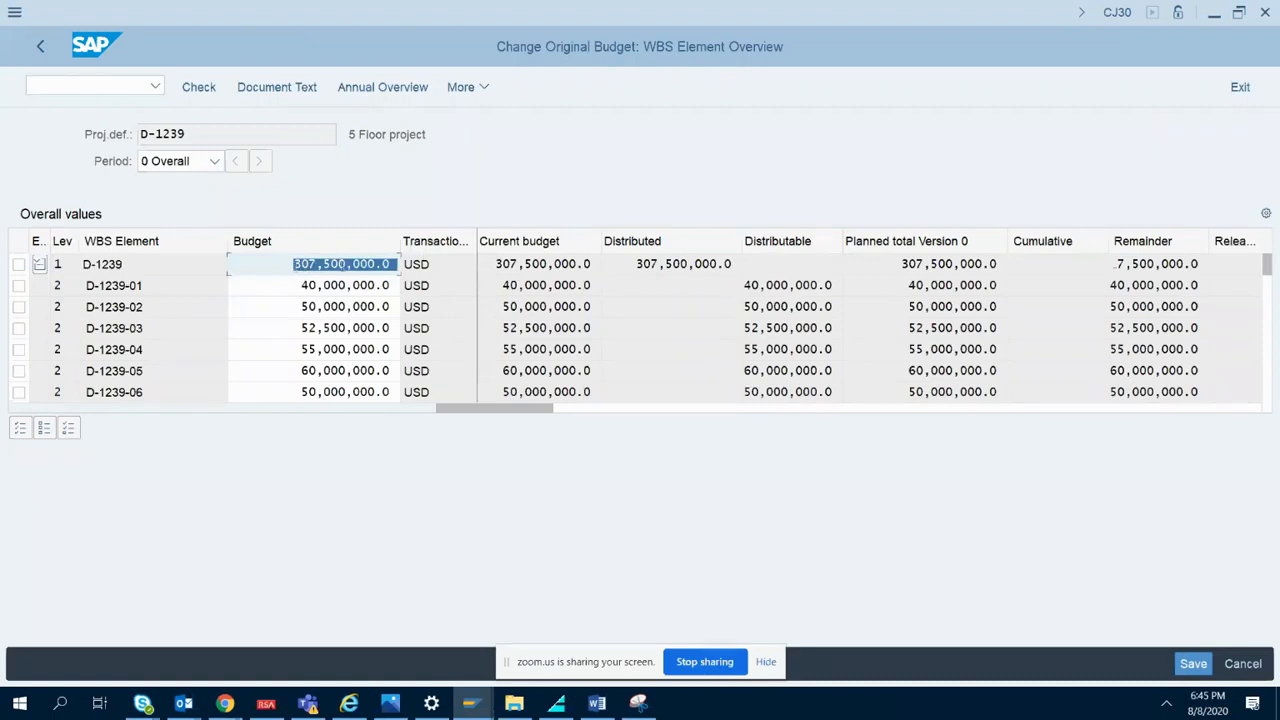
left_click(368, 263)
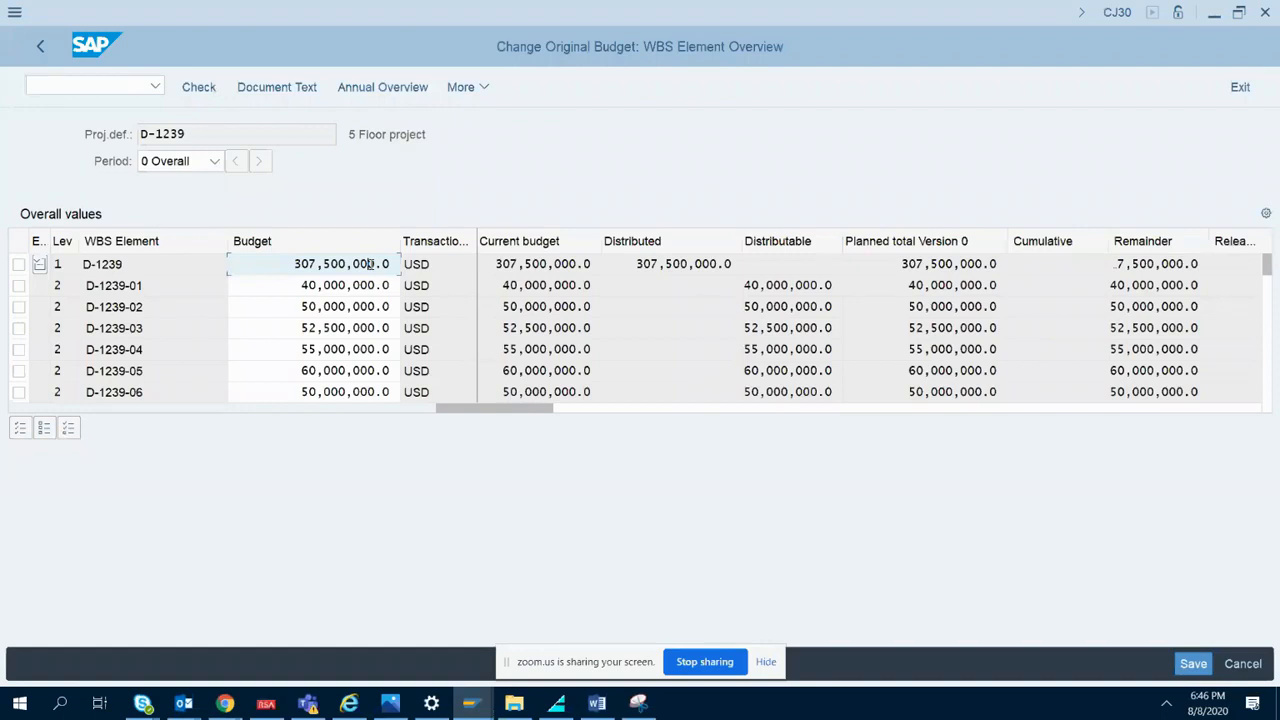
- Capture the project header and overall values table with the copied budget using Snipping Tool
left_click(638, 703)
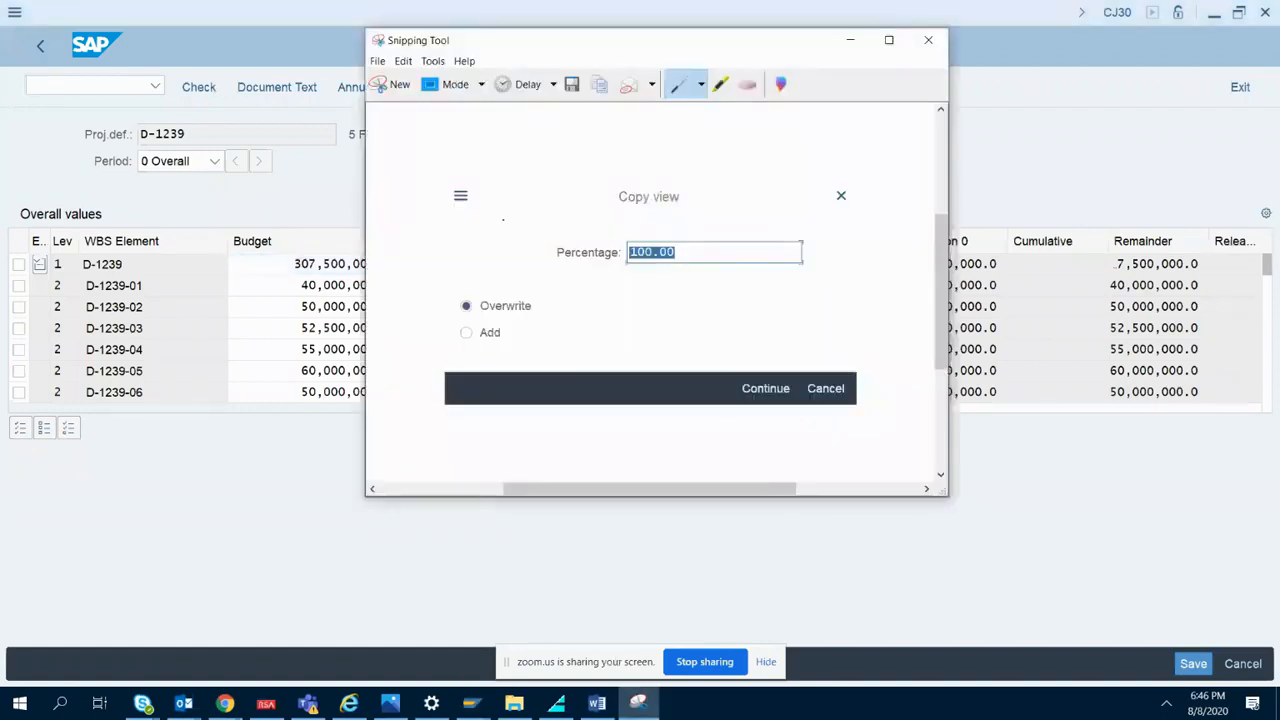
left_click(392, 84)
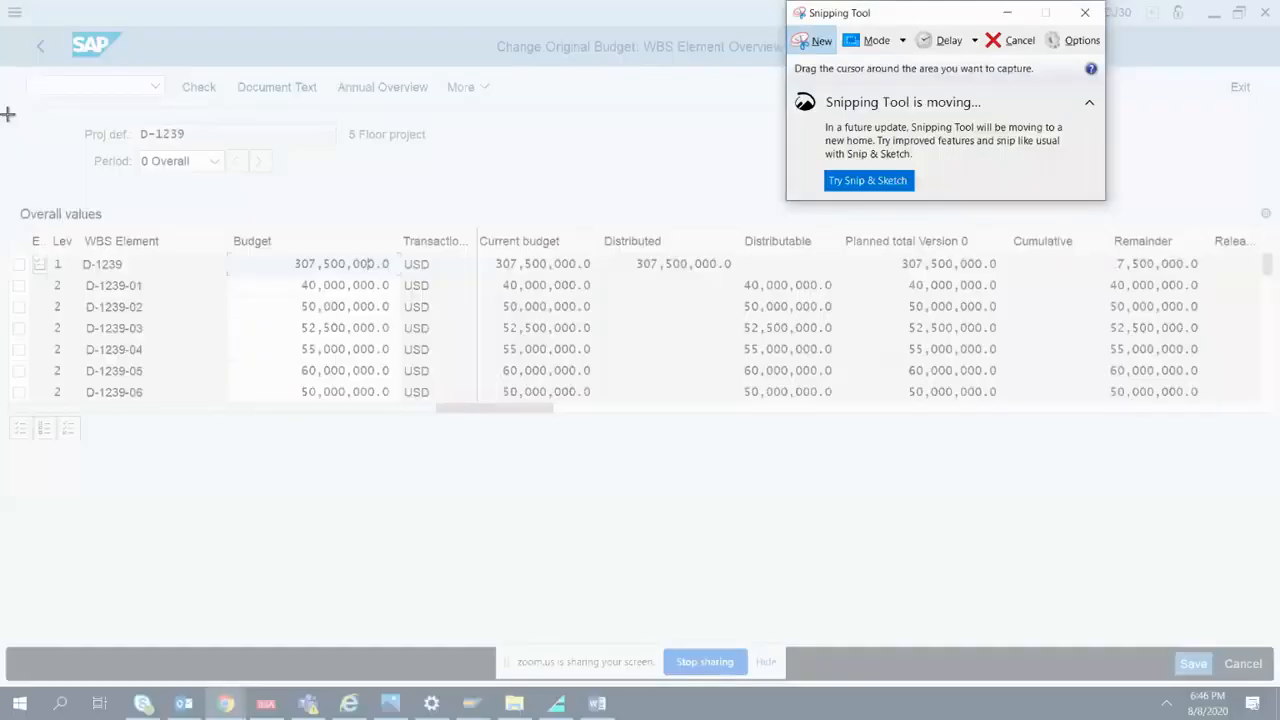
left_click_drag(8, 115, 849, 421)
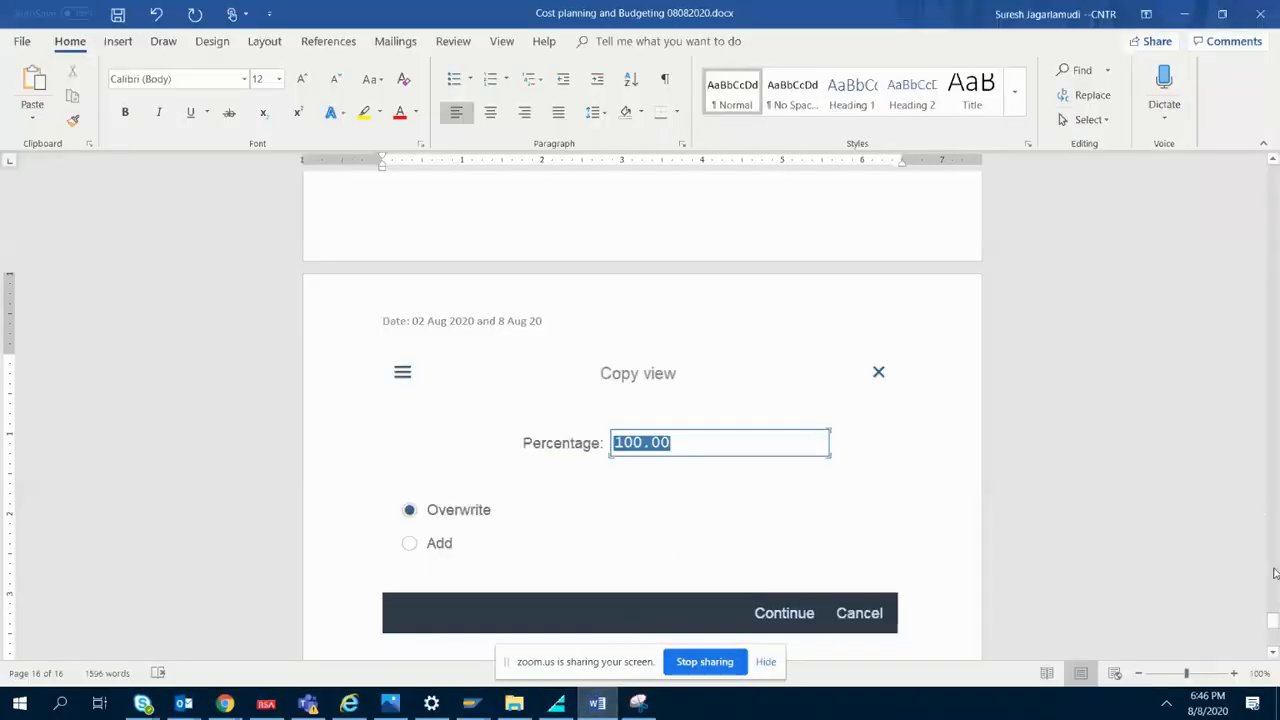
- In Word, add "Select proposed 100 % as it is and continue and results are shown below" under the Copy view capture and paste the budget overview beneath it
scroll(1274, 572, "down", 5)
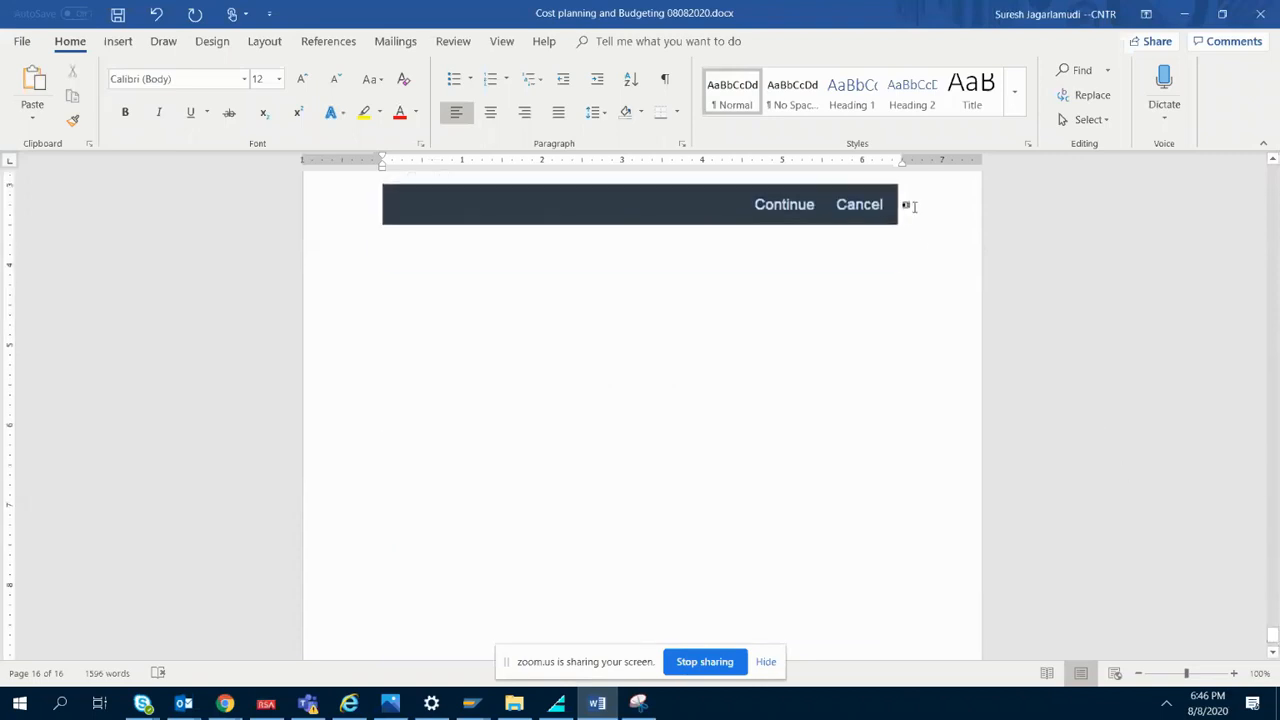
type("Selec ")
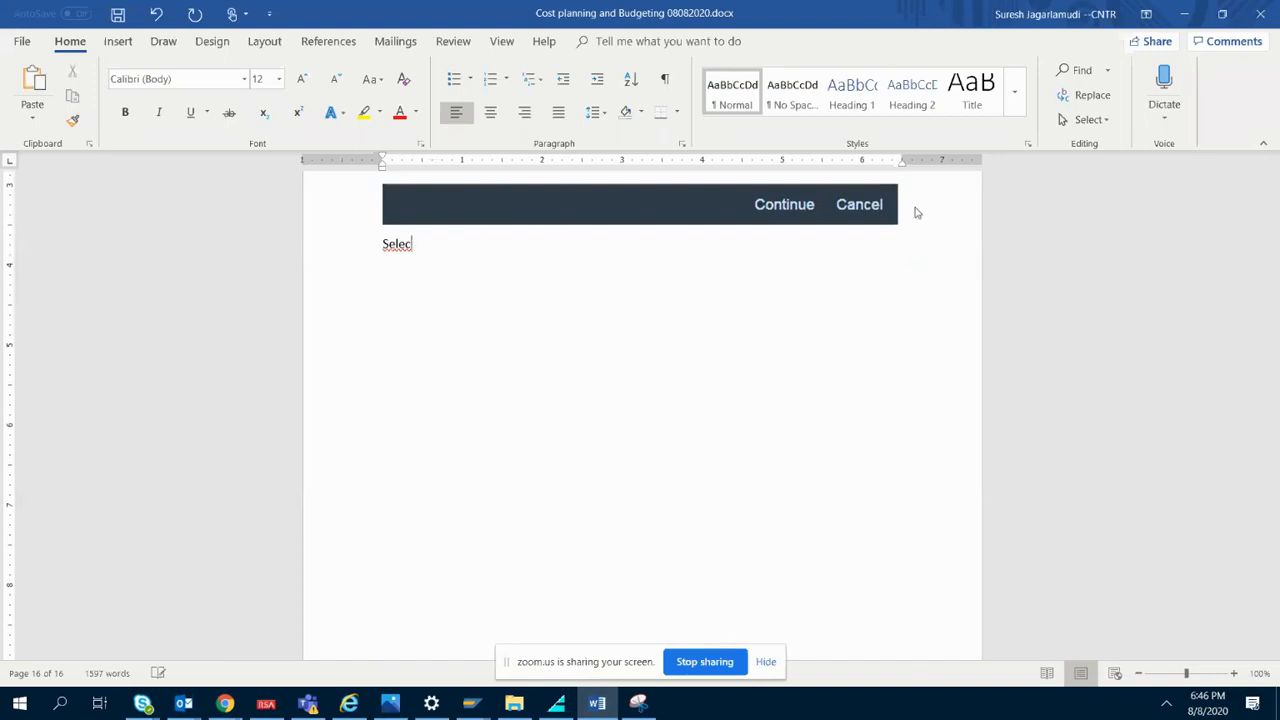
type("t proposed 100 % as it is and ")
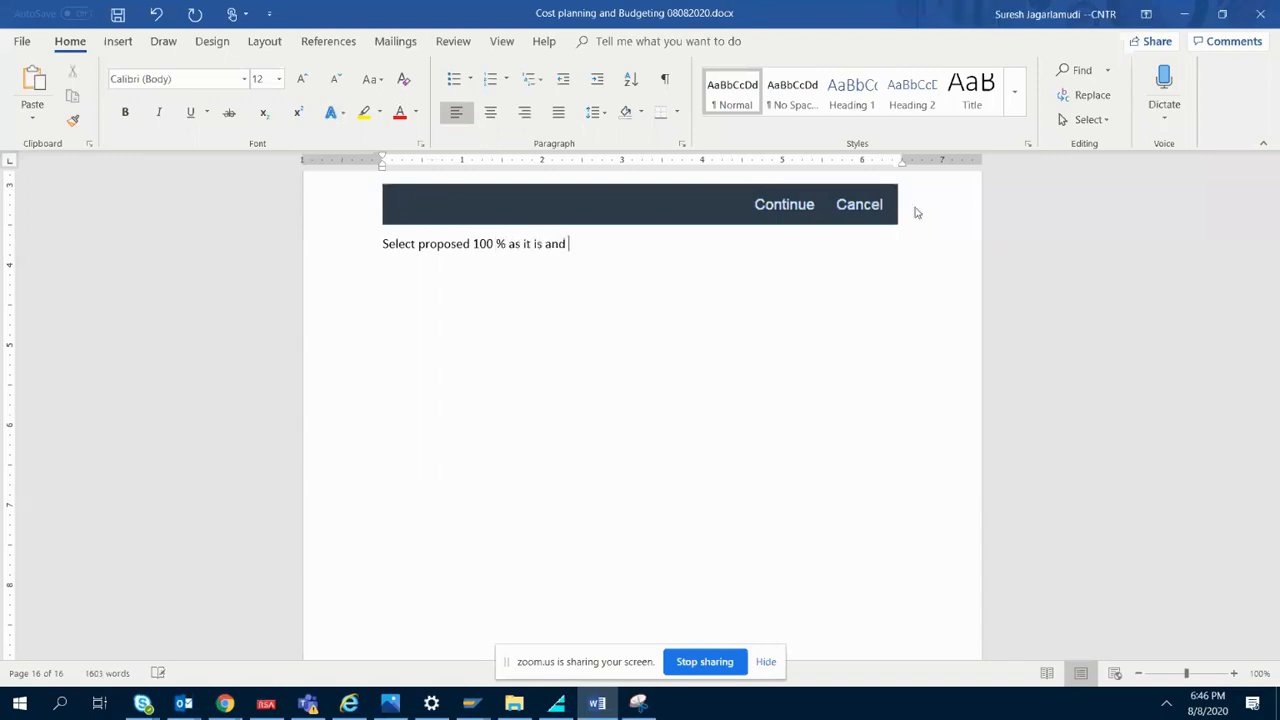
type("cortinue")
key("ctrl+v")
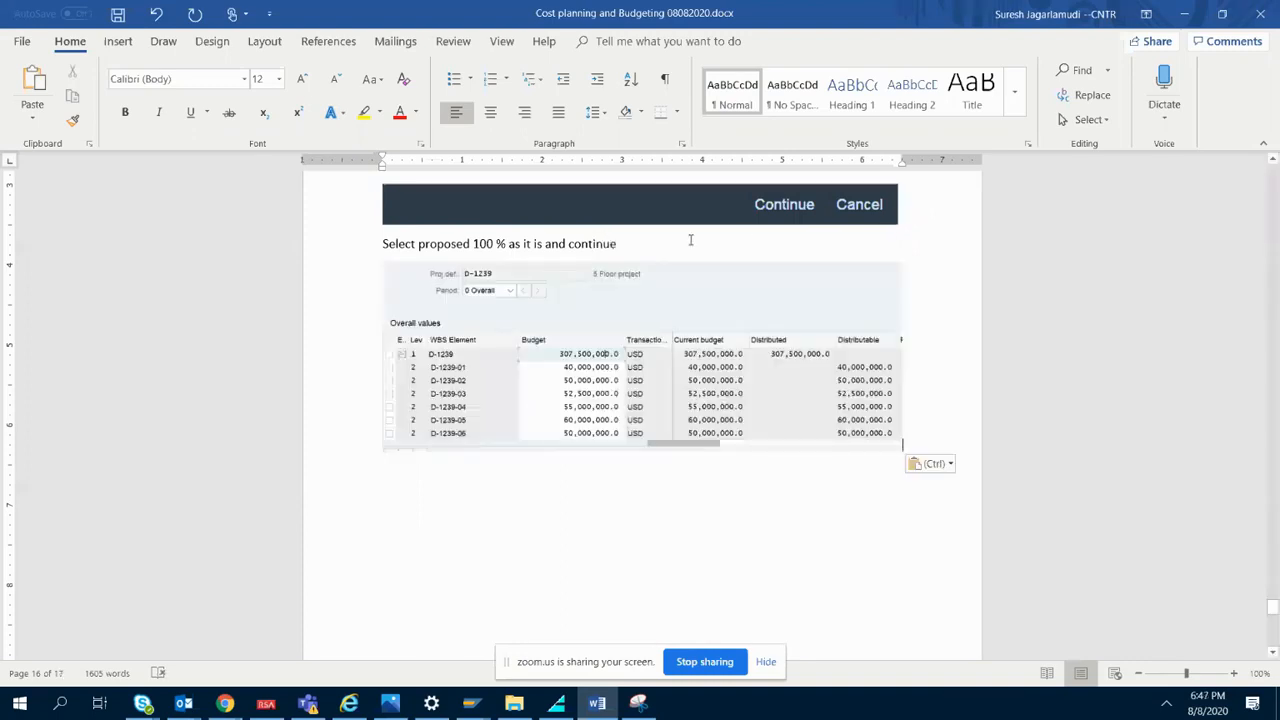
type("and results are shown below")
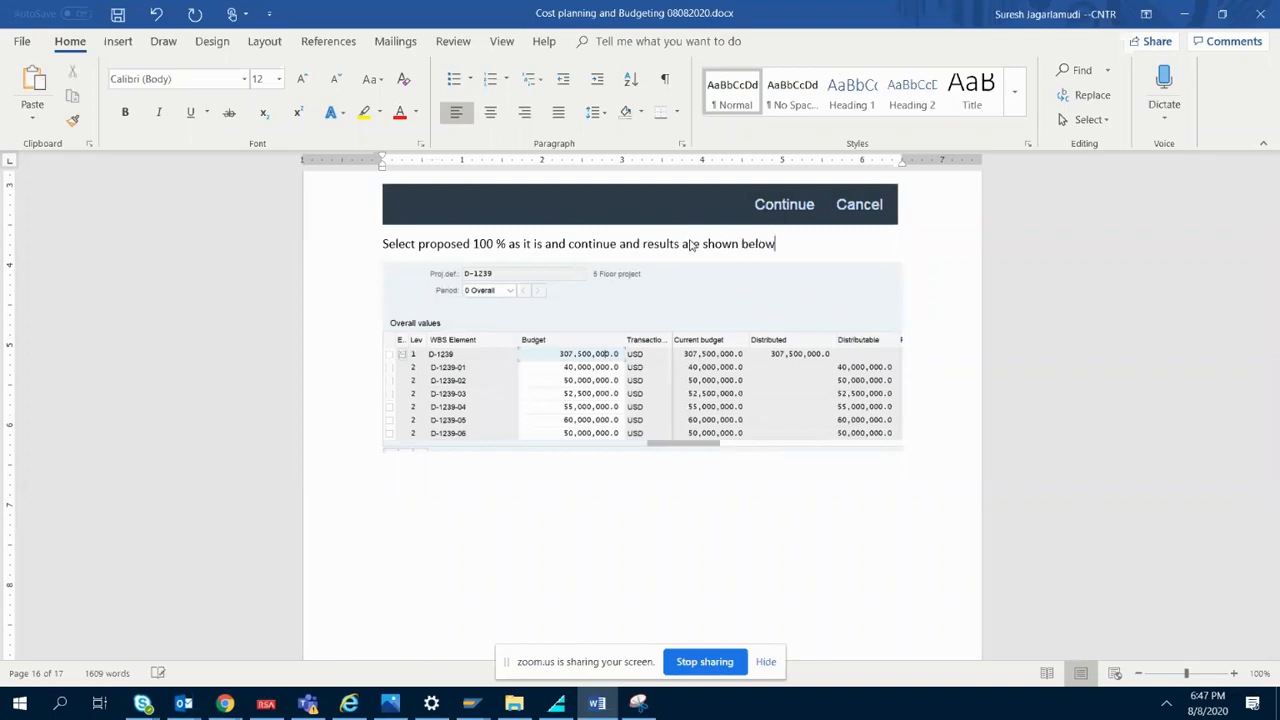
- Back in SAP, run the Check on the D-1239 original budget for errors
left_click(638, 703)
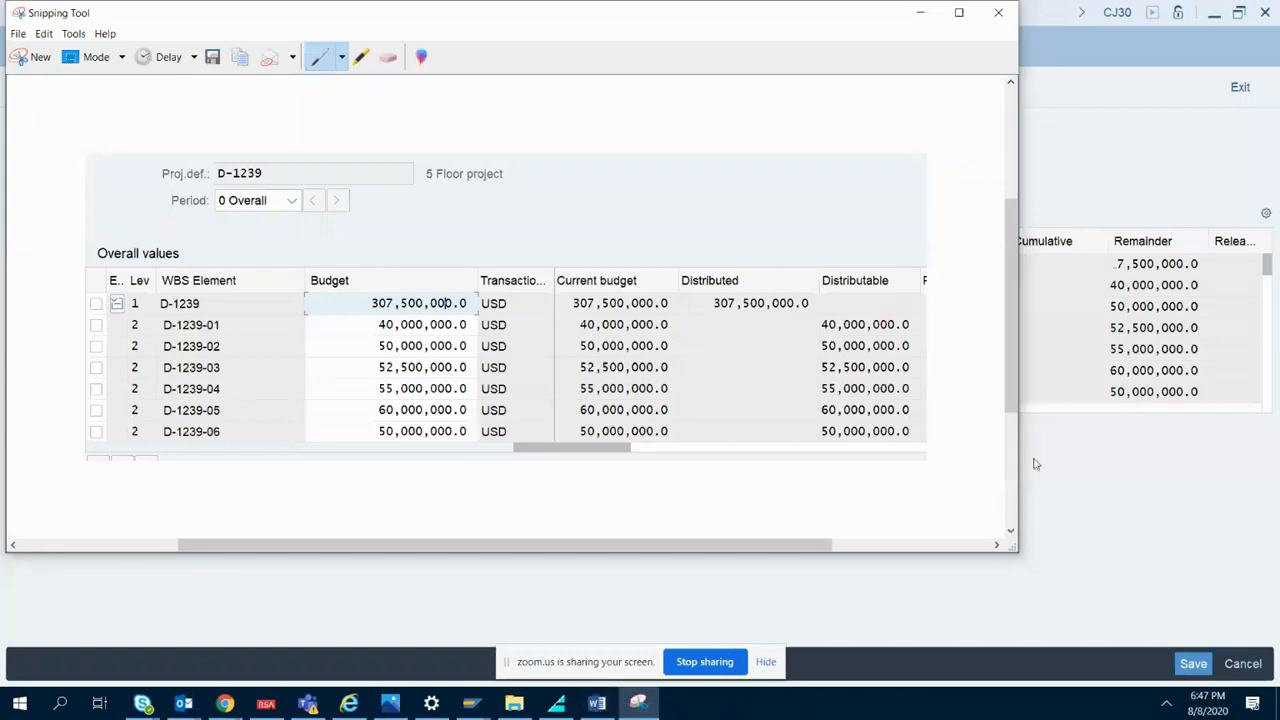
left_click(1089, 483)
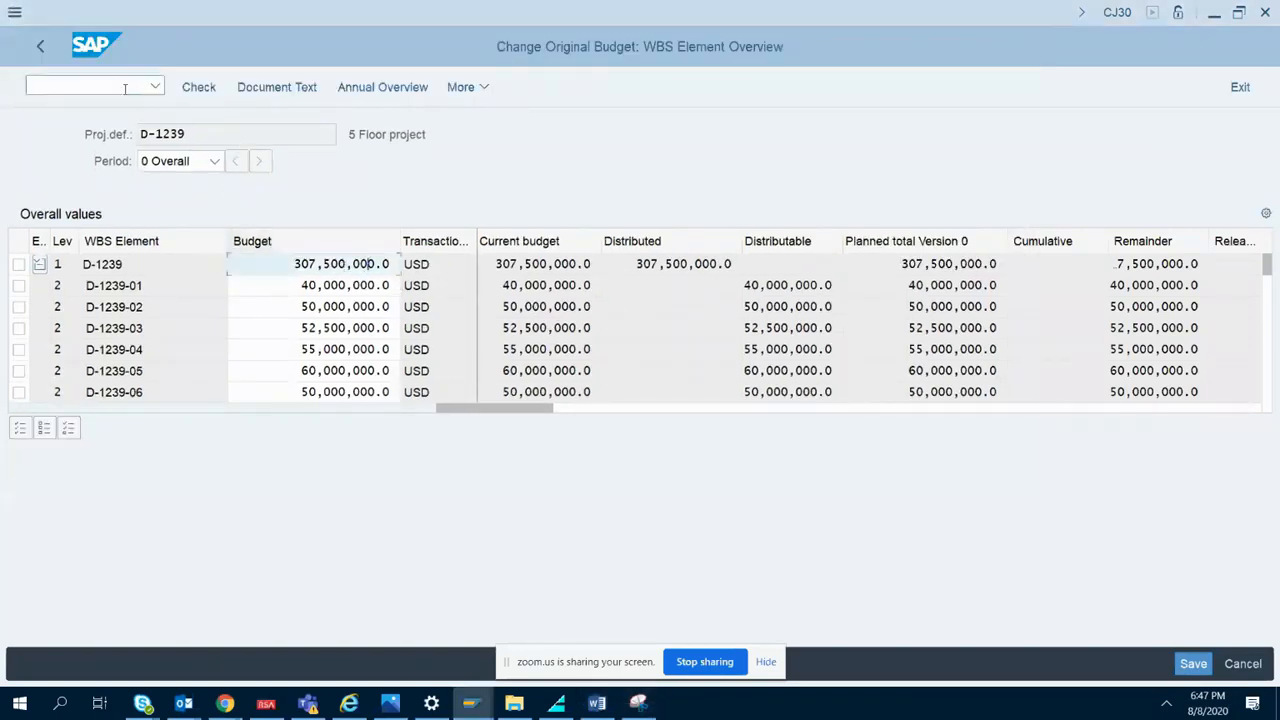
left_click(196, 88)
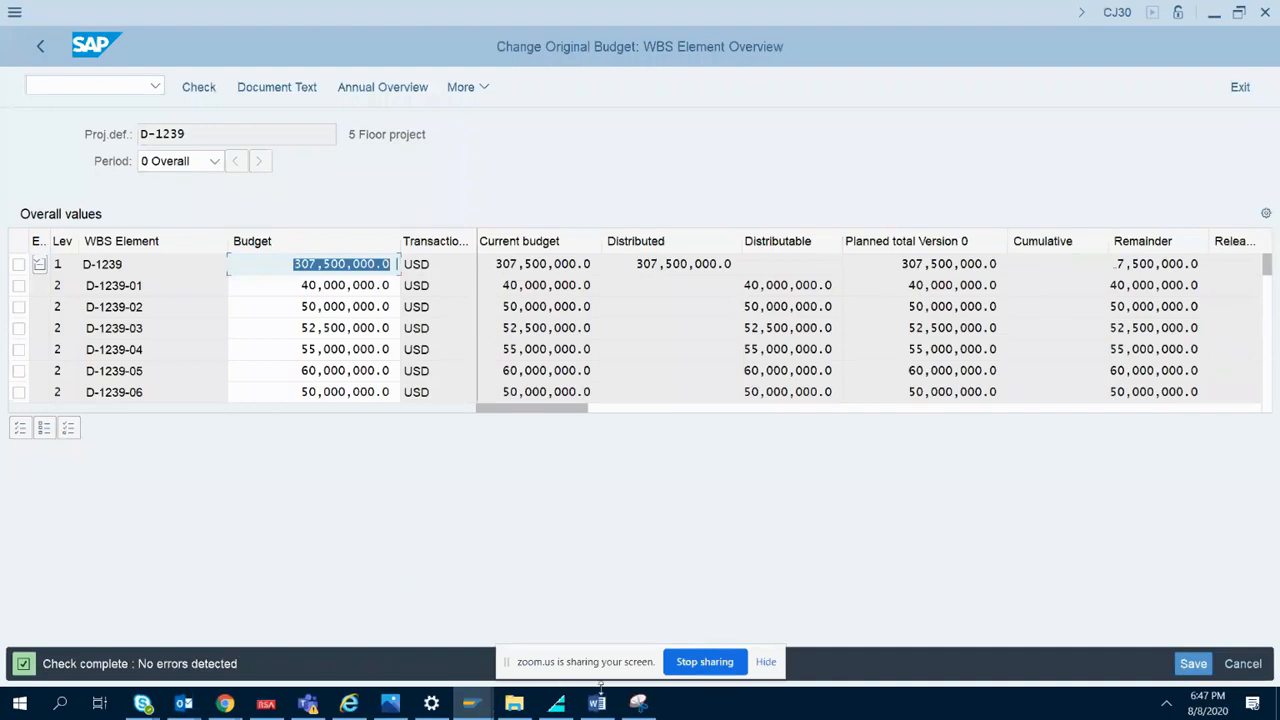
- Capture the budget overview together with the check message in the status bar using Snipping Tool
left_click(638, 704)
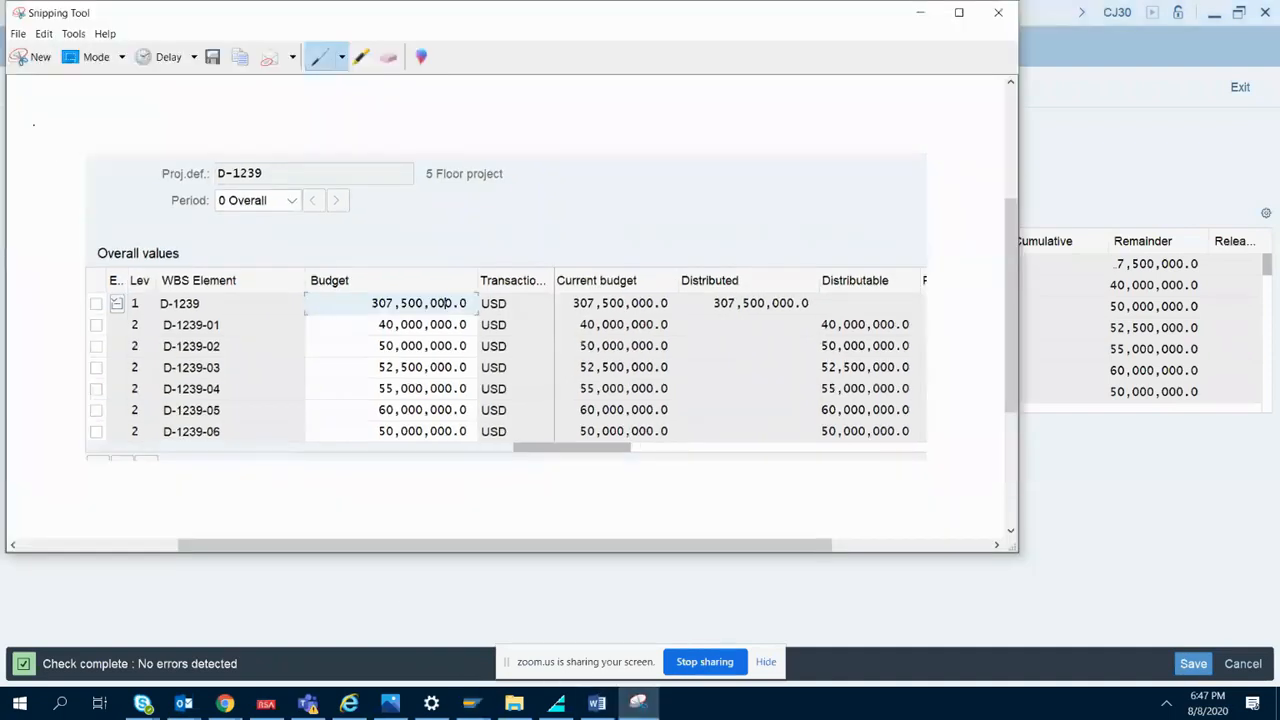
left_click(36, 58)
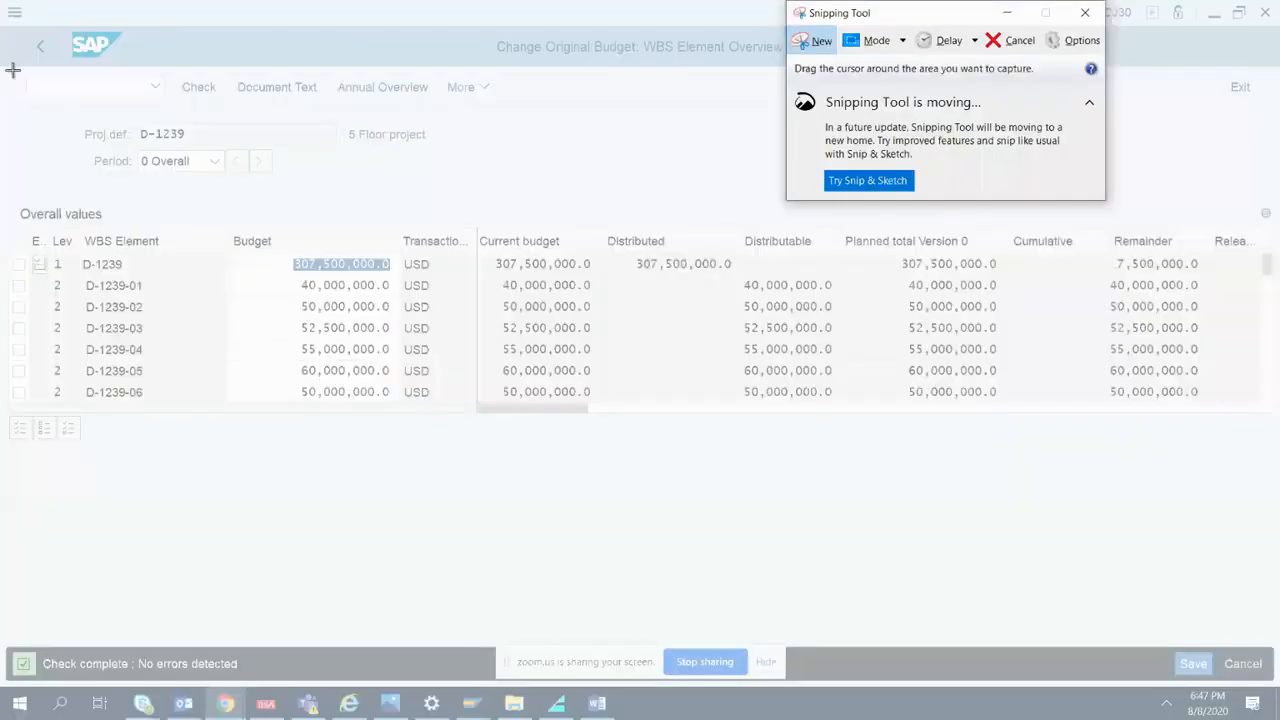
left_click_drag(12, 62, 651, 680)
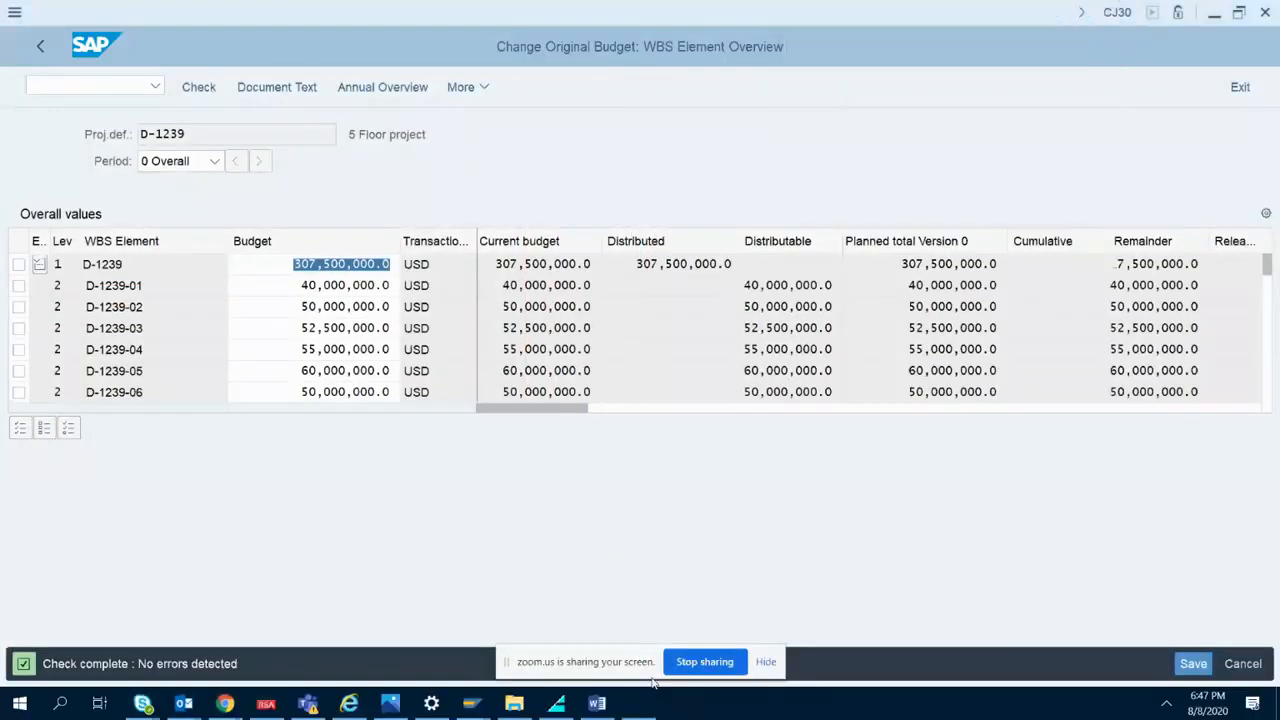
- In Word, add the line "Click on check to check errors I calculation" below the budget results and paste the check capture under it
left_click(597, 703)
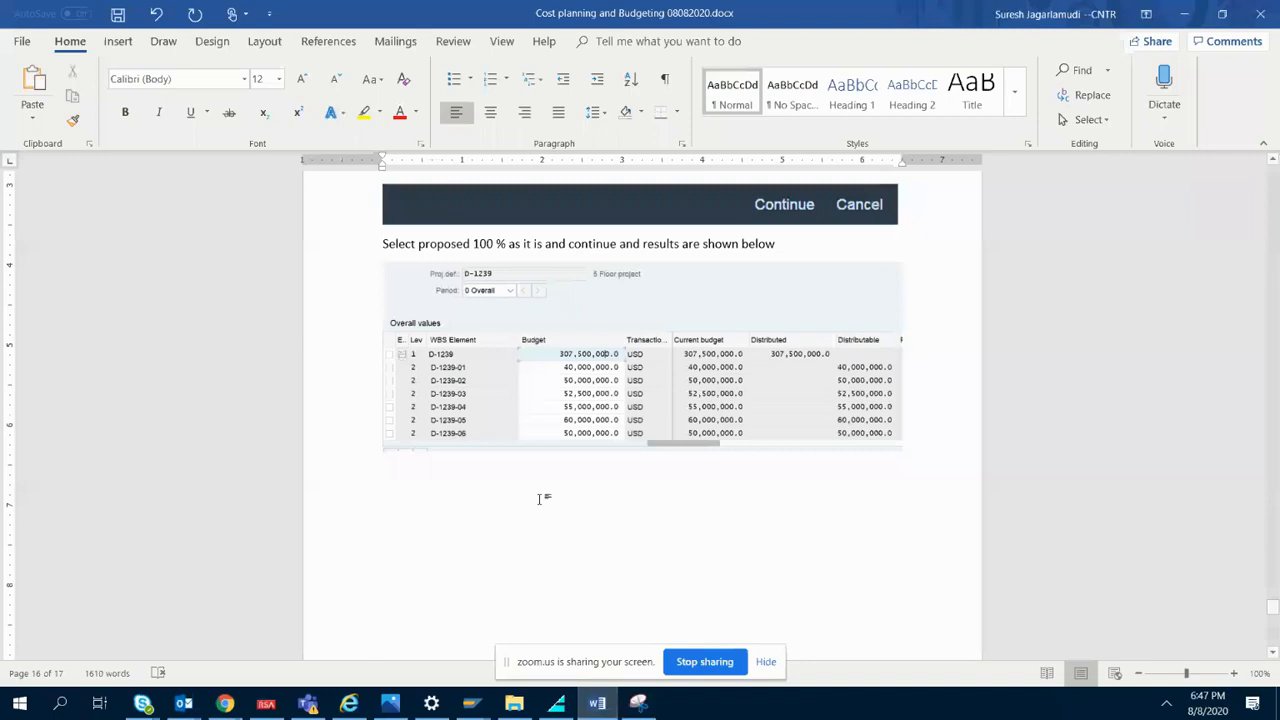
type("Cl")
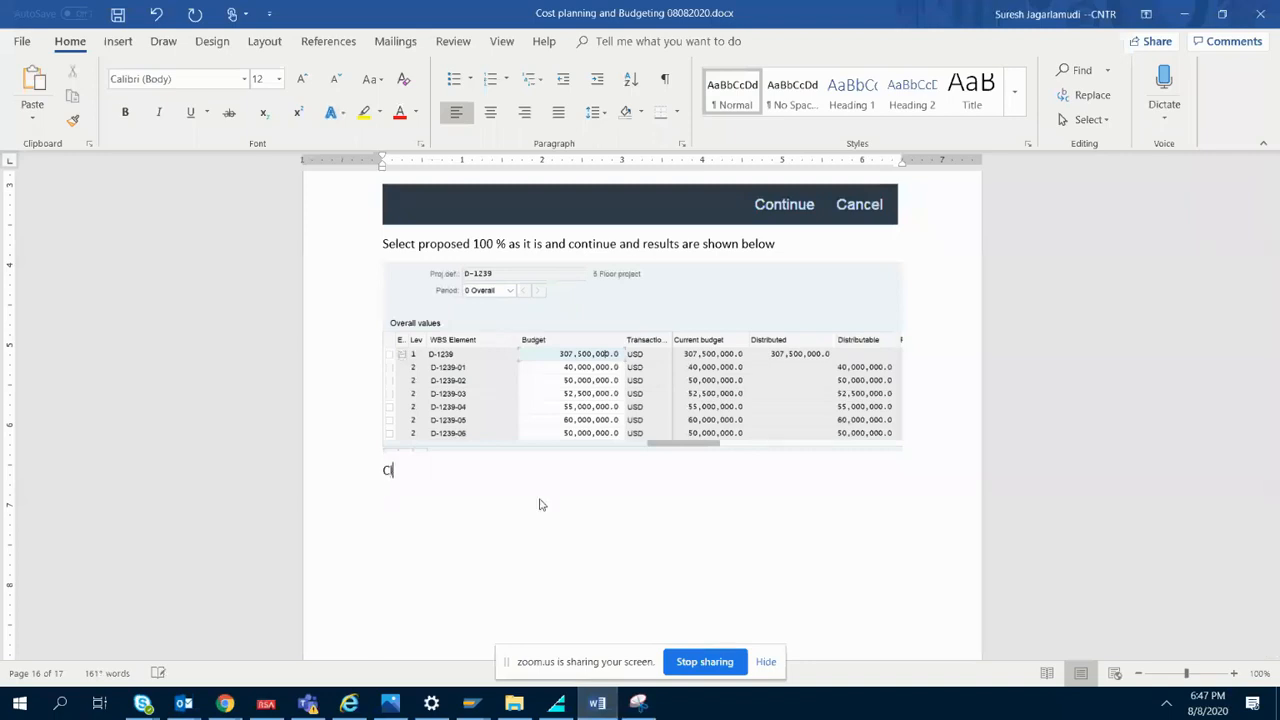
type("ick on check to check errors I calculation")
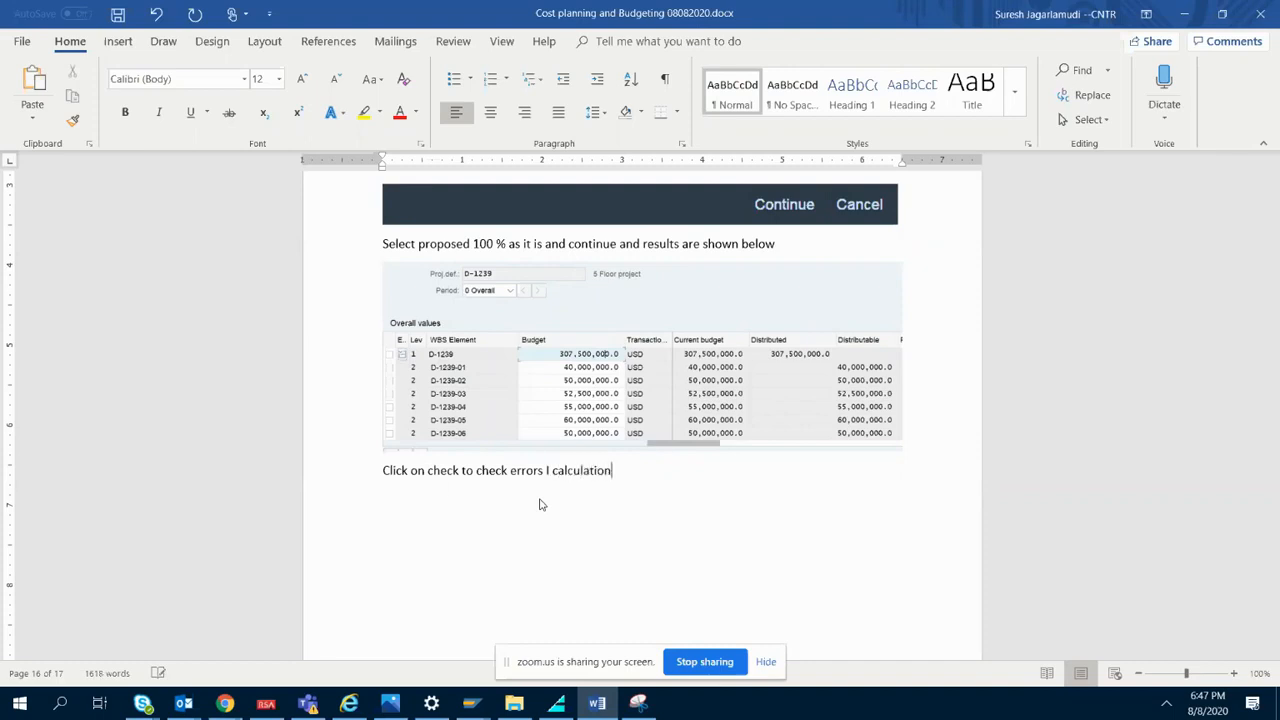
key("Return")
key("ctrl+v")
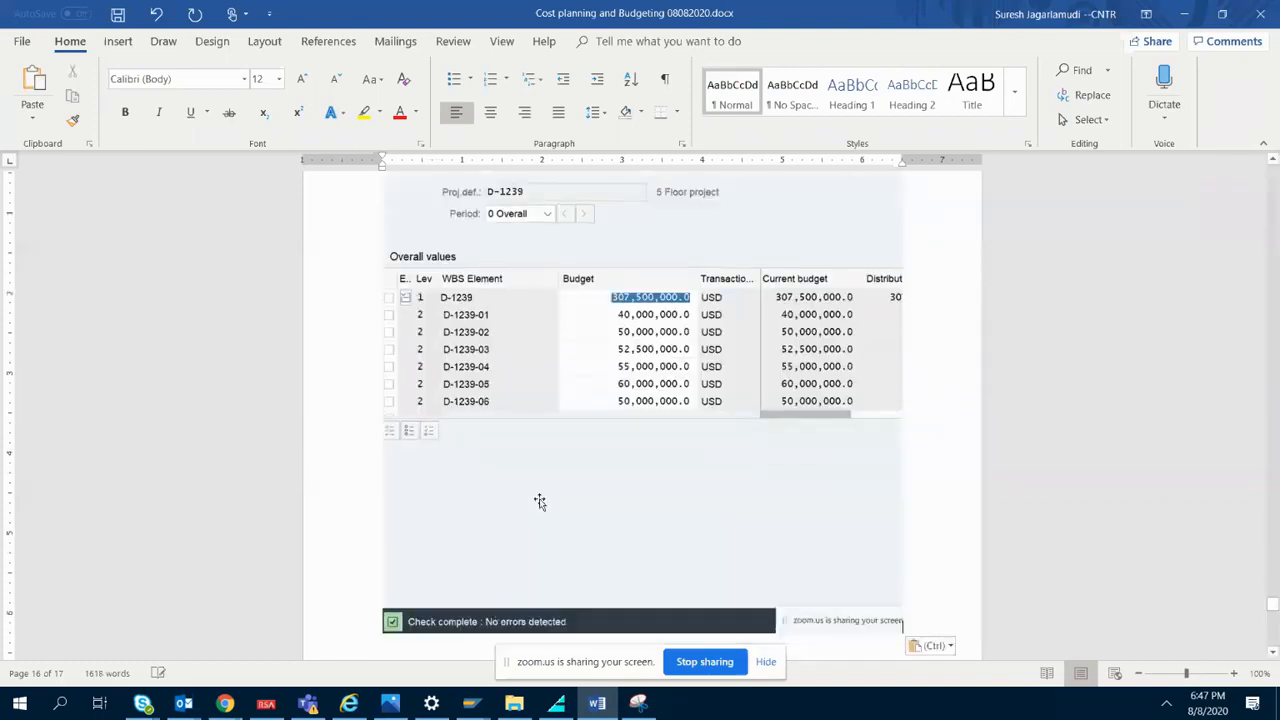
- Back in SAP, save the original budget of project D-1239
left_click(598, 706)
left_click(906, 183)
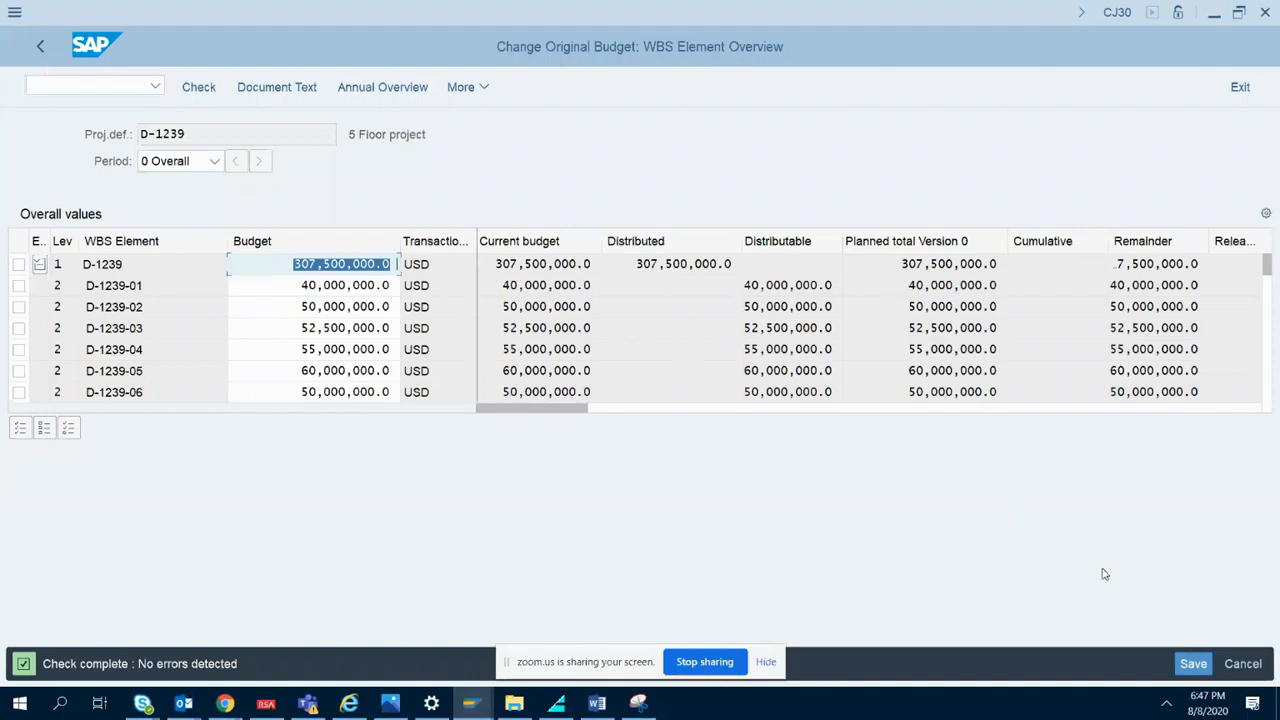
left_click(1193, 664)
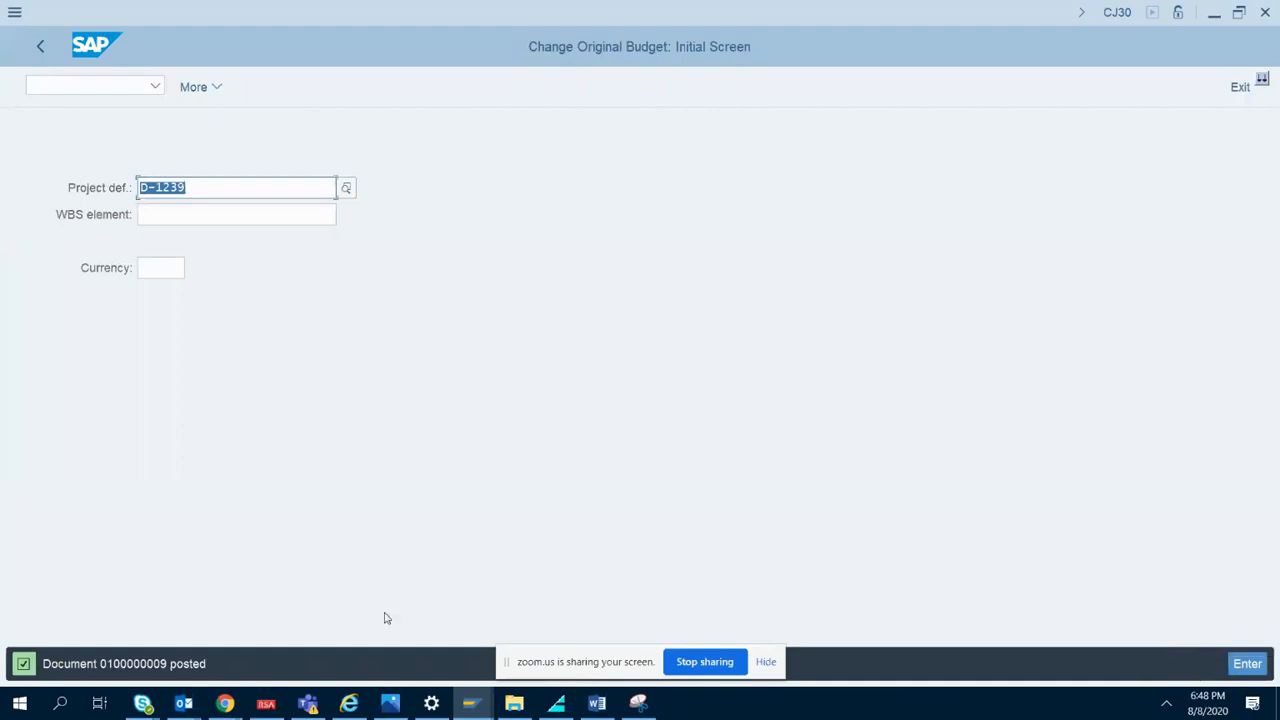
- Capture the Change Original Budget initial screen from its project fields down to the document posting message using Snipping Tool
left_click(638, 703)
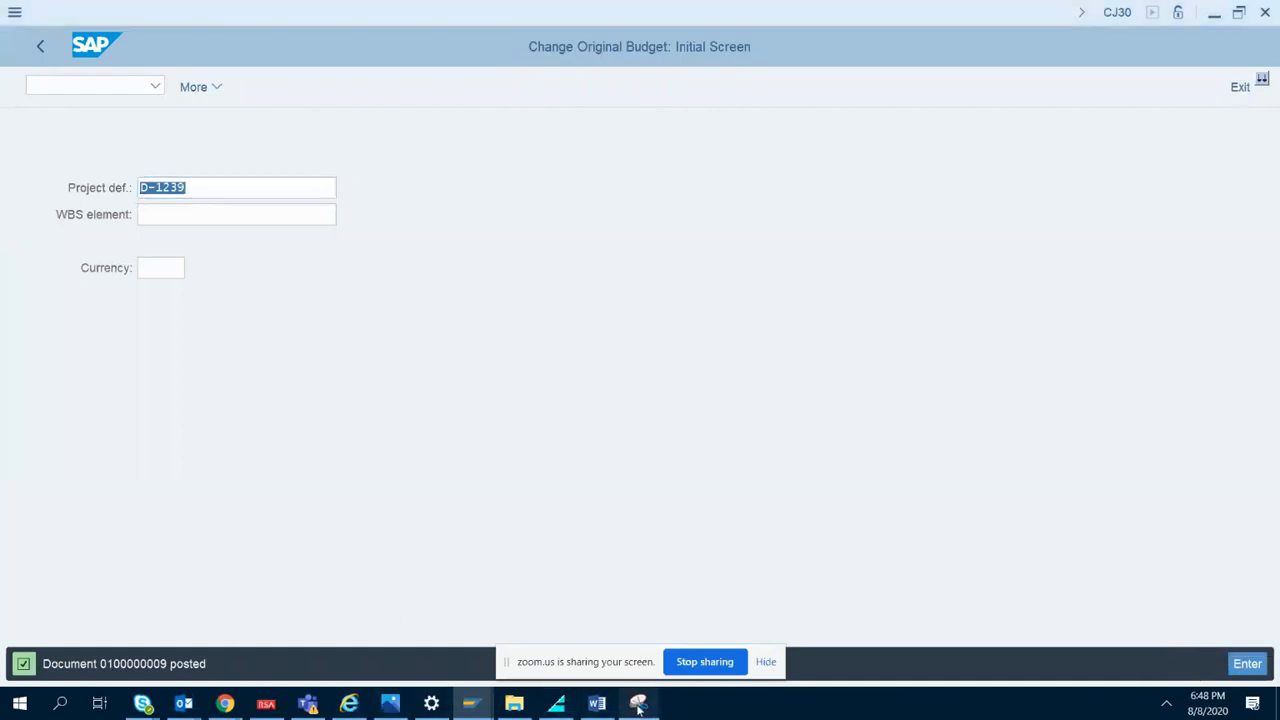
left_click(33, 57)
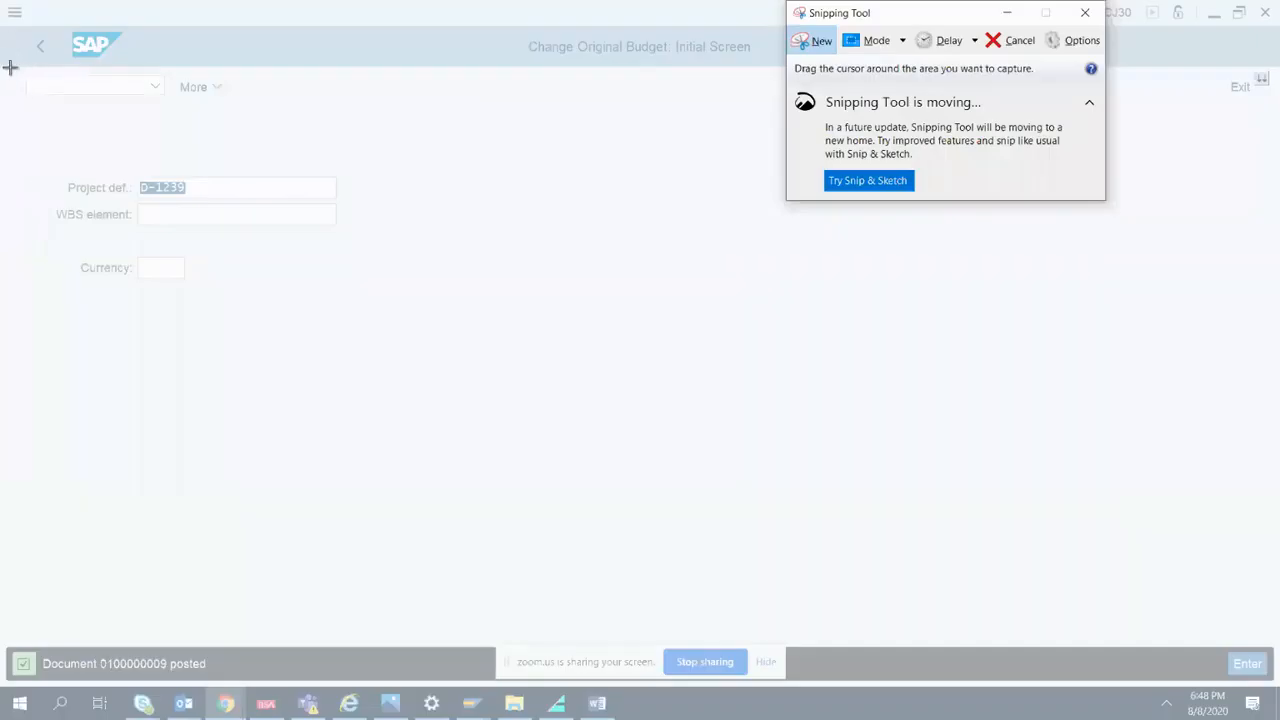
left_click_drag(13, 160, 404, 682)
- In Word, add "Select Save to update budget planned", paste the posting message capture below it, and add a line stating that a document is posted
left_click(597, 703)
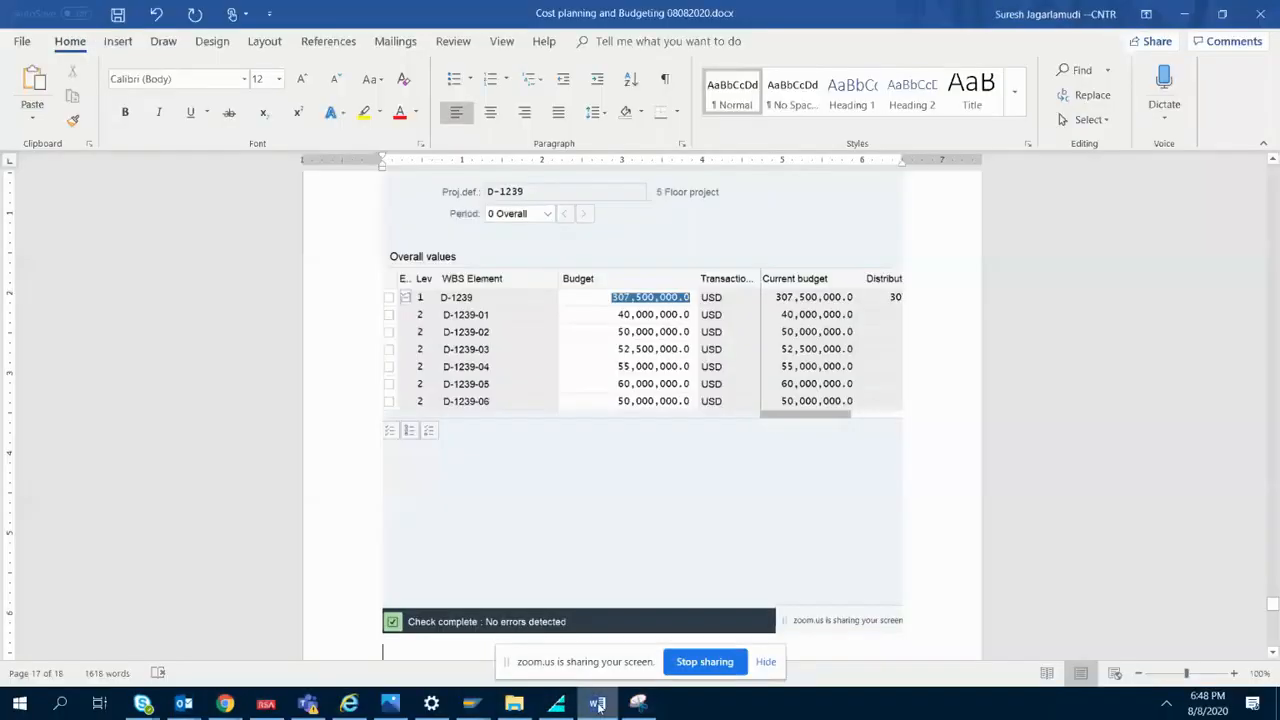
type("Selec")
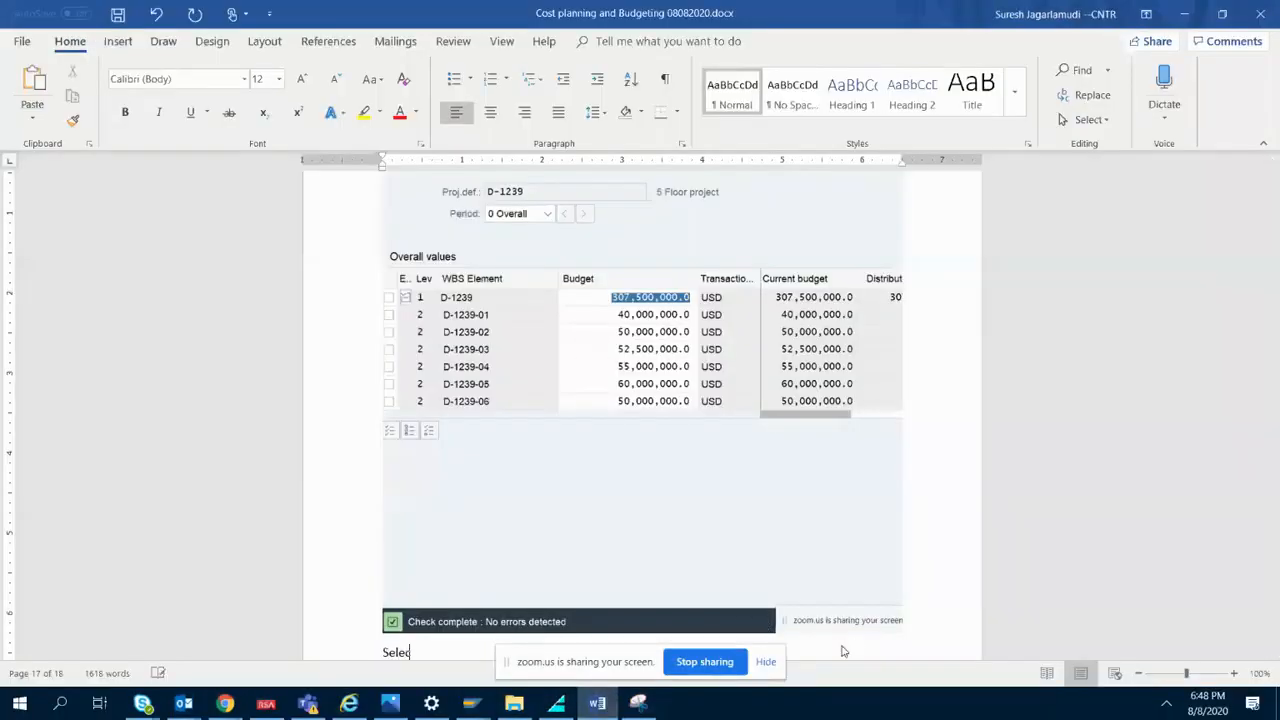
type("t Save to update")
scroll(844, 651, "down", 1)
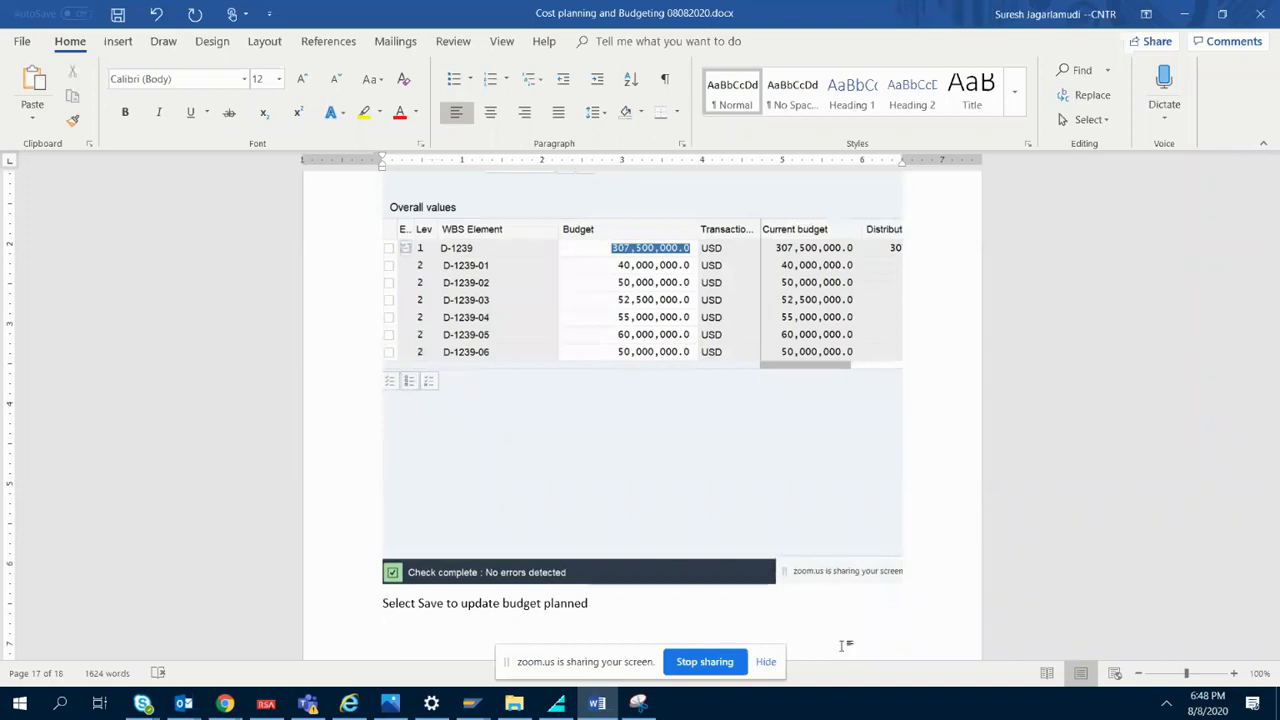
key("ctrl+v")
key("Return")
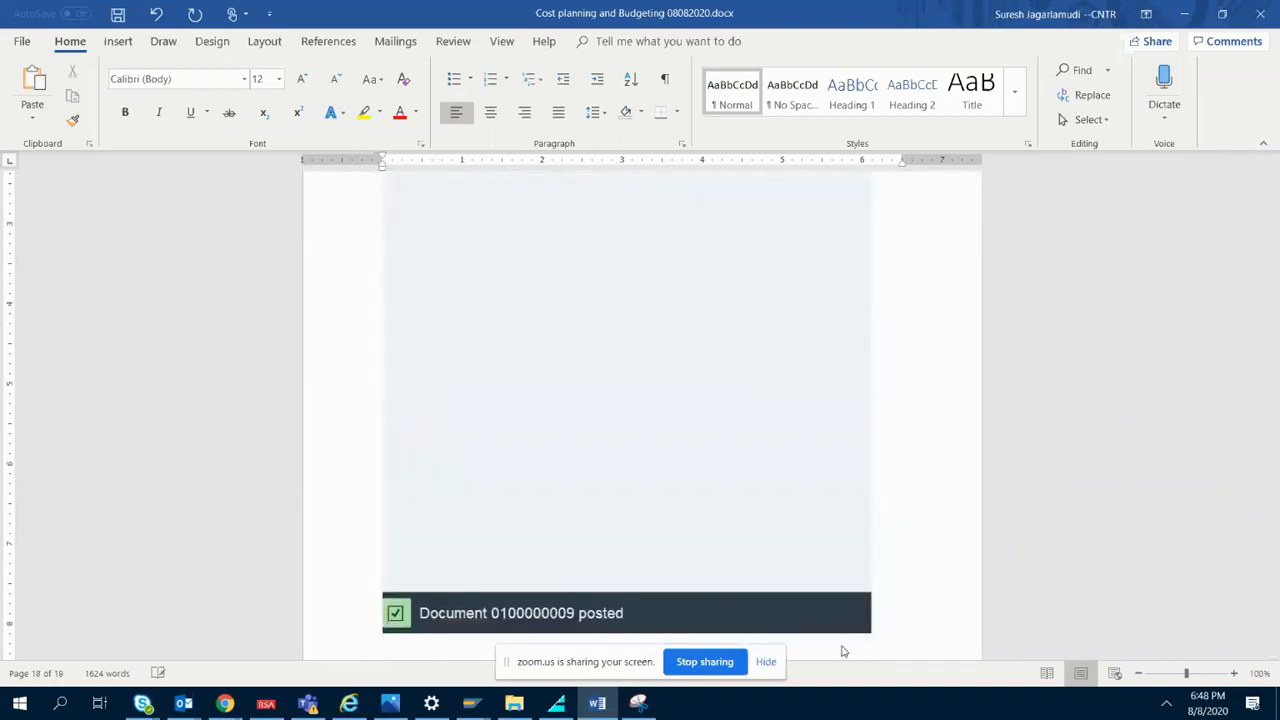
type("A document is poste")
key("Return")
- Back in SAP, leave the Change Original Budget transaction, look at the CJ31 Display initial screen, and return to SAP Easy Access
left_click(597, 704)
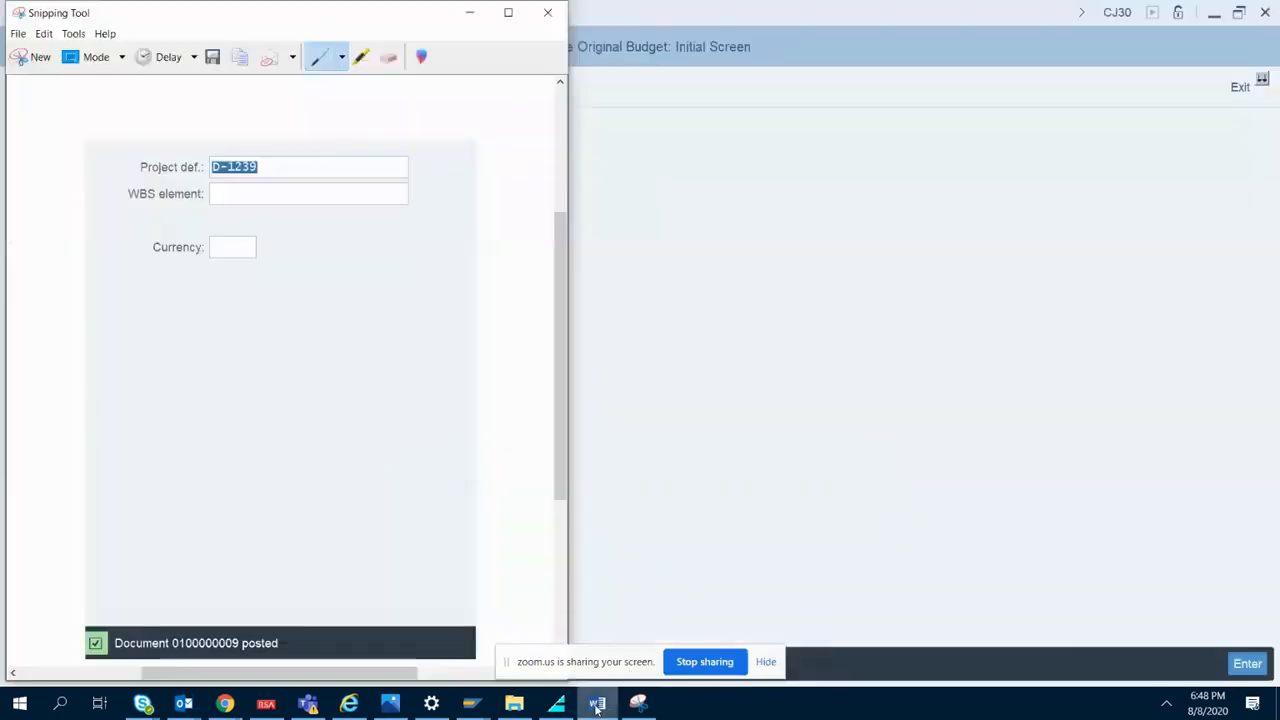
left_click(779, 298)
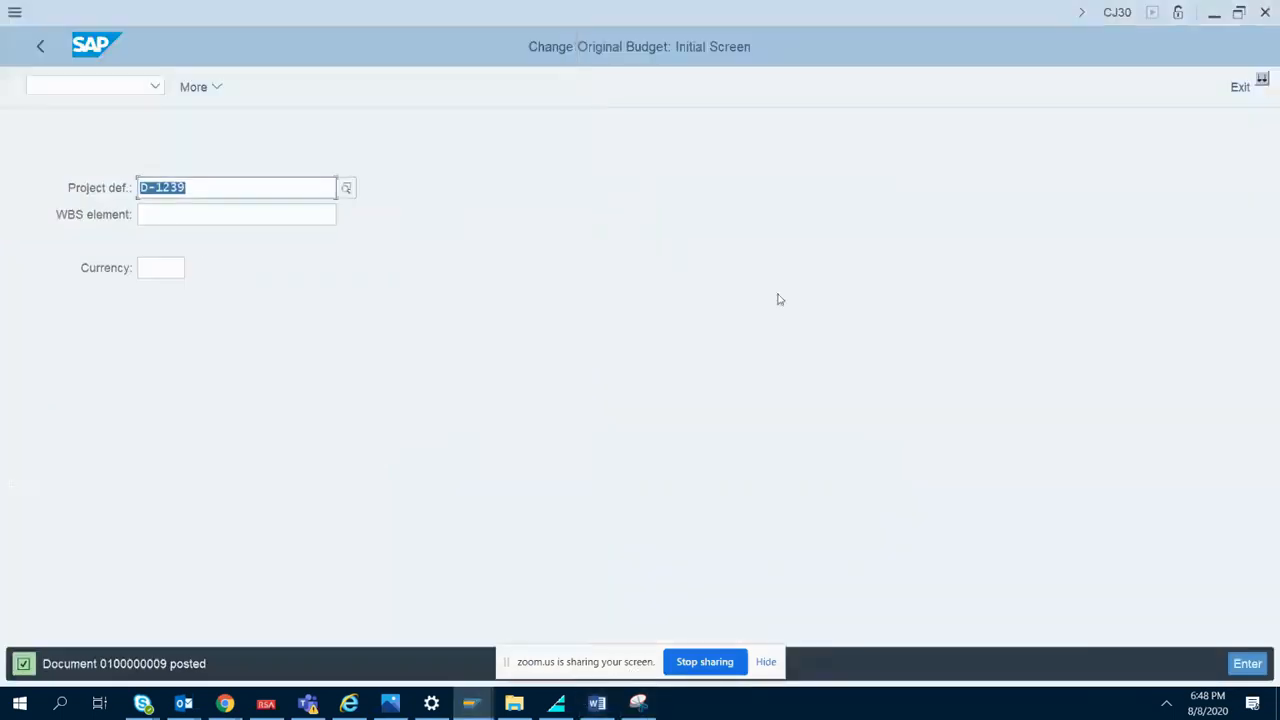
left_click(218, 190)
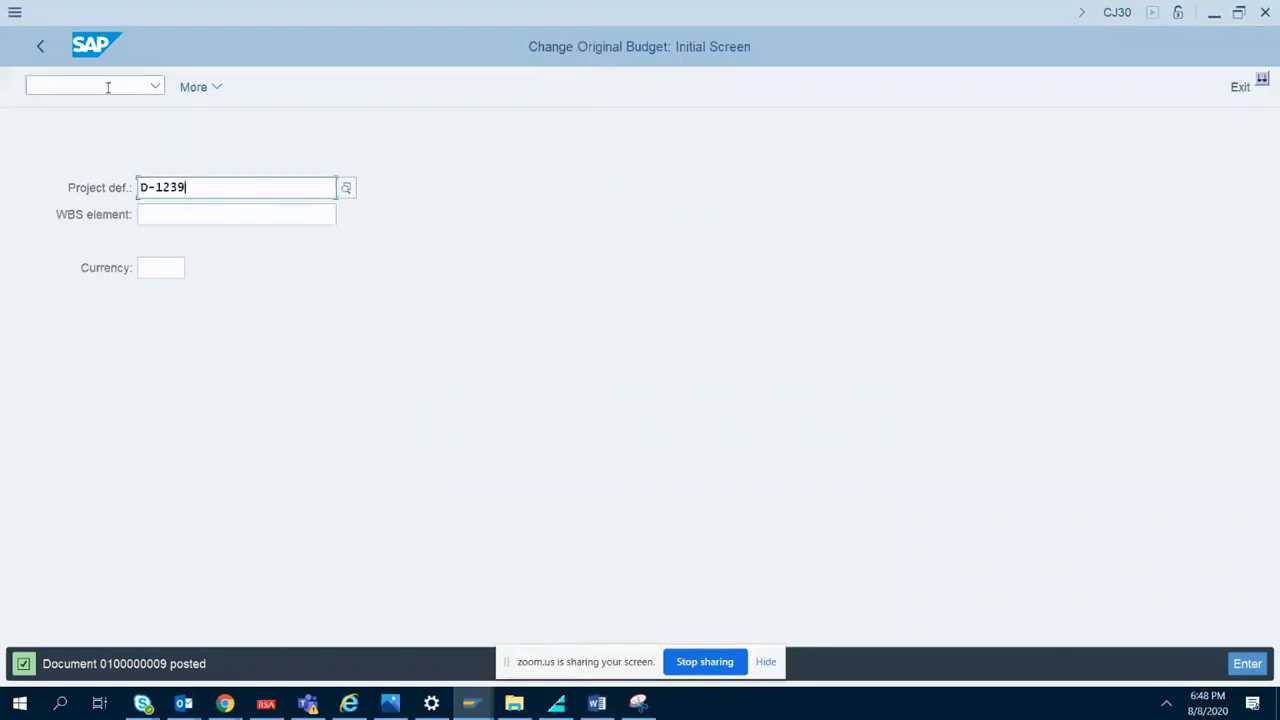
left_click(40, 46)
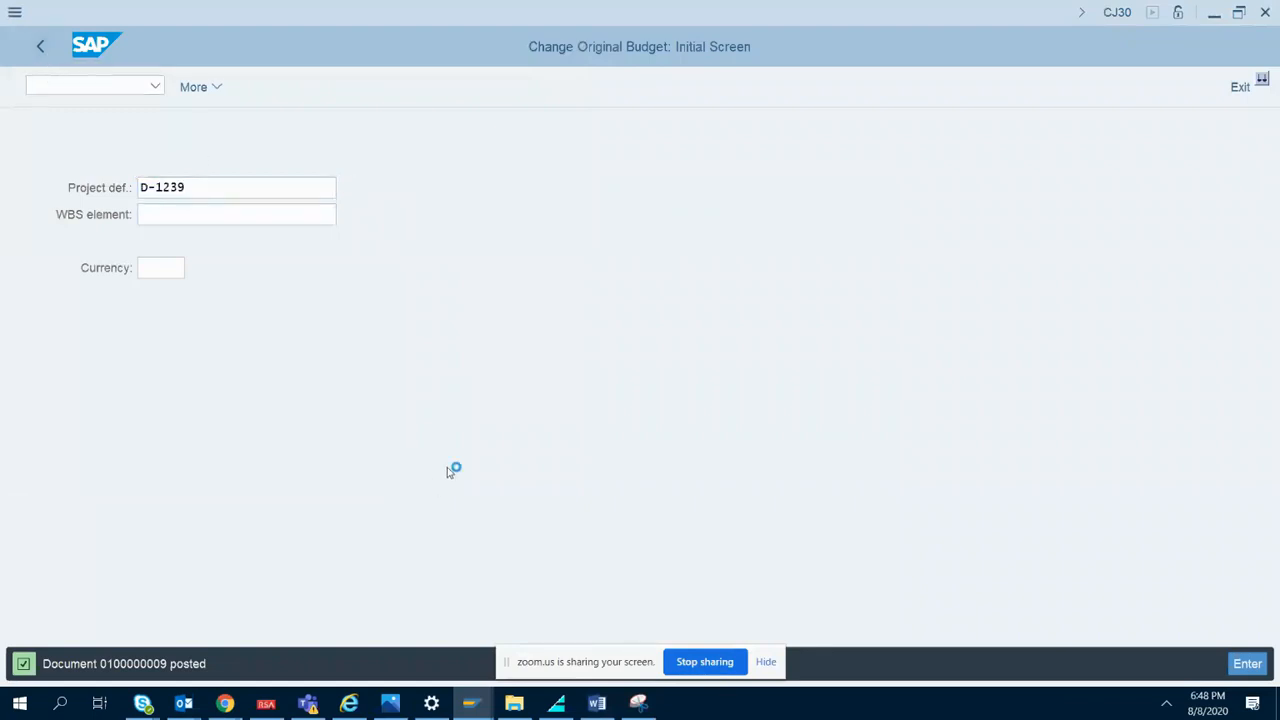
left_click(168, 456)
double_click(168, 456)
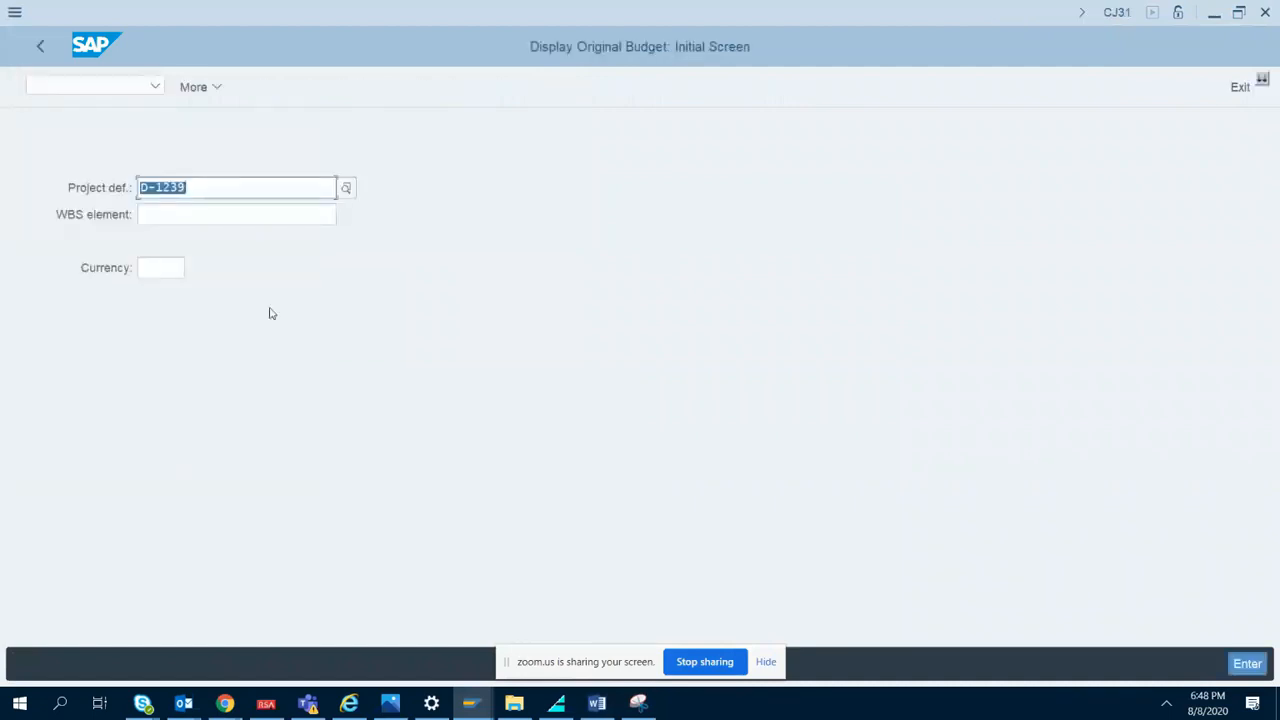
left_click(40, 46)
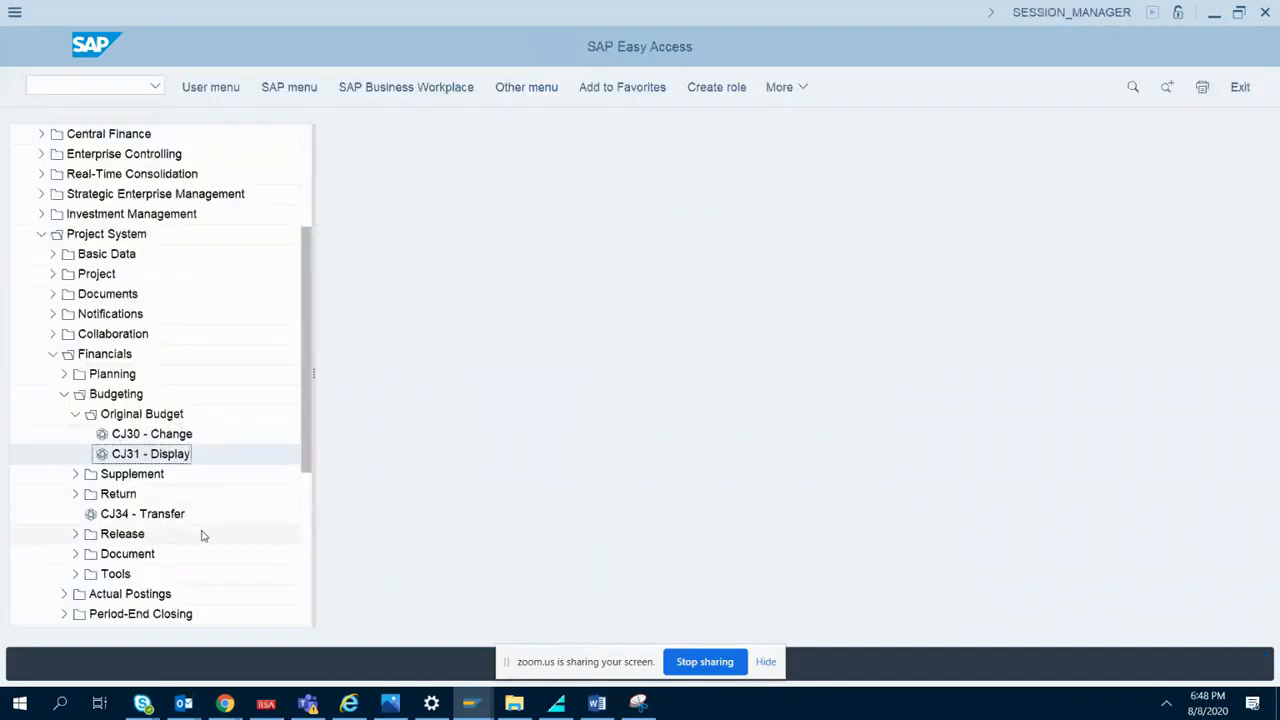
- In Word, add the line "Display original budget: CJ31" below the sentence about the posted document
left_click(597, 704)
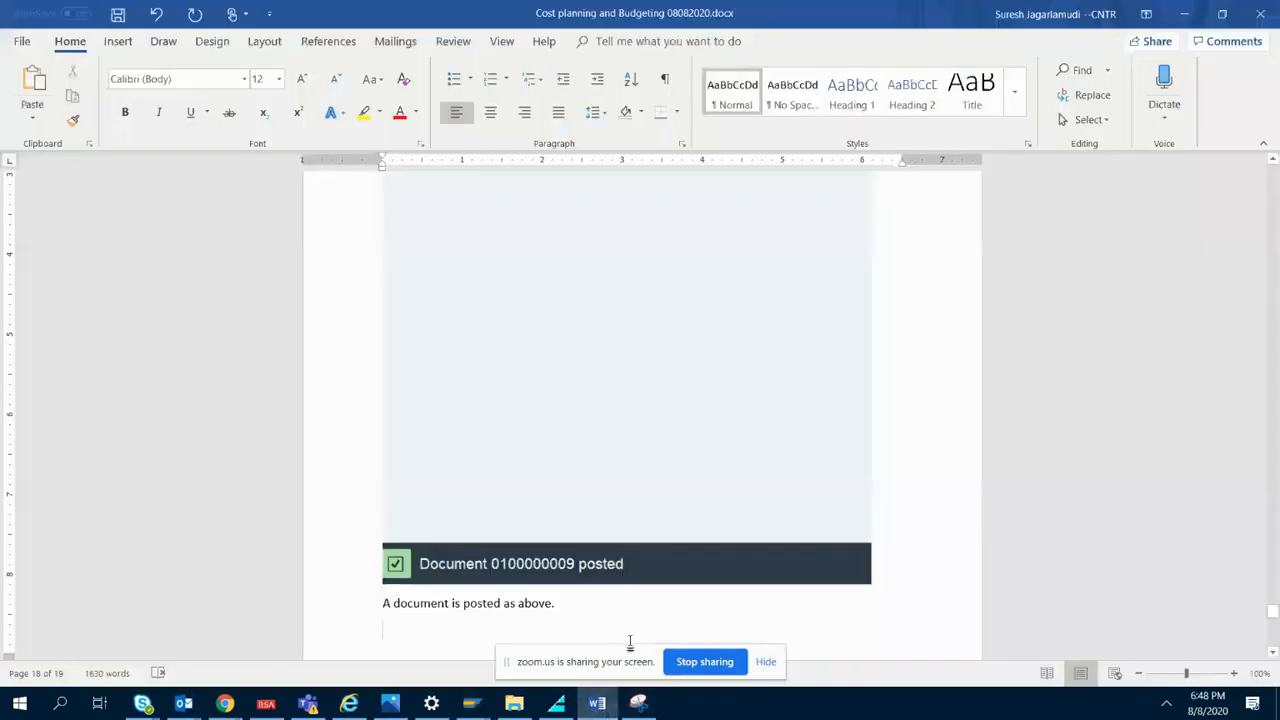
type("Display ")
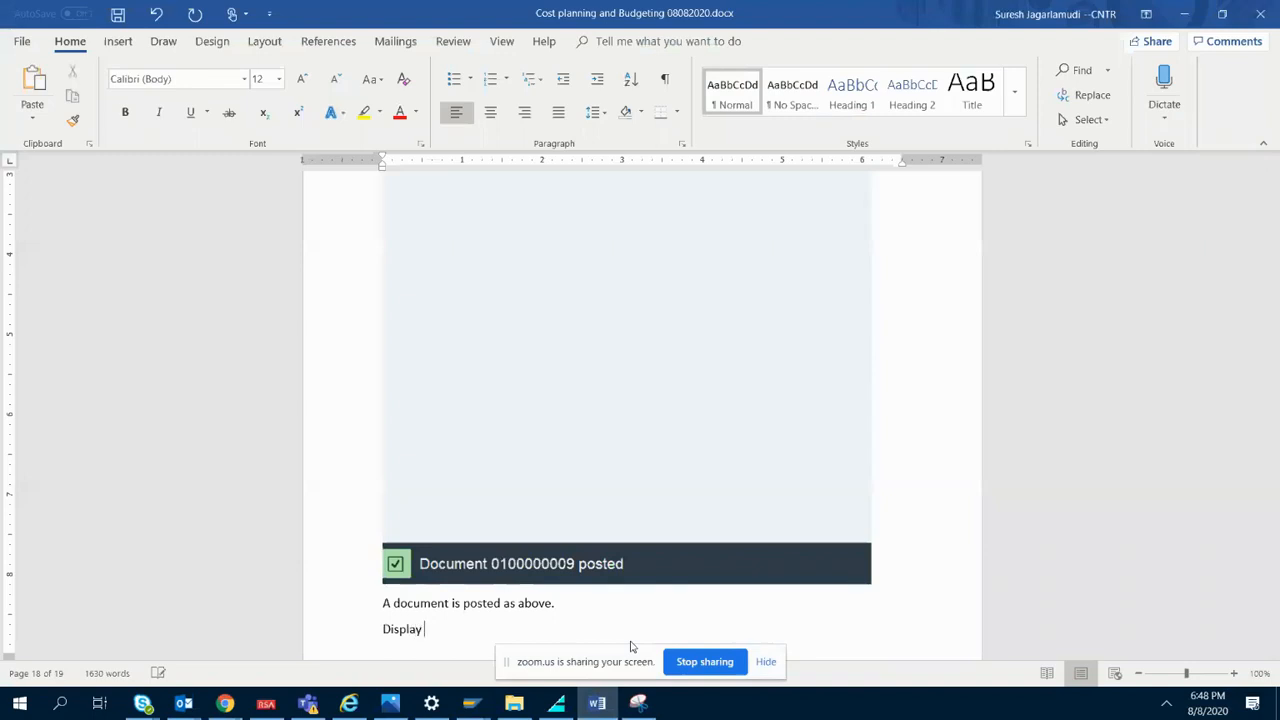
type("original budget:")
key("Return")
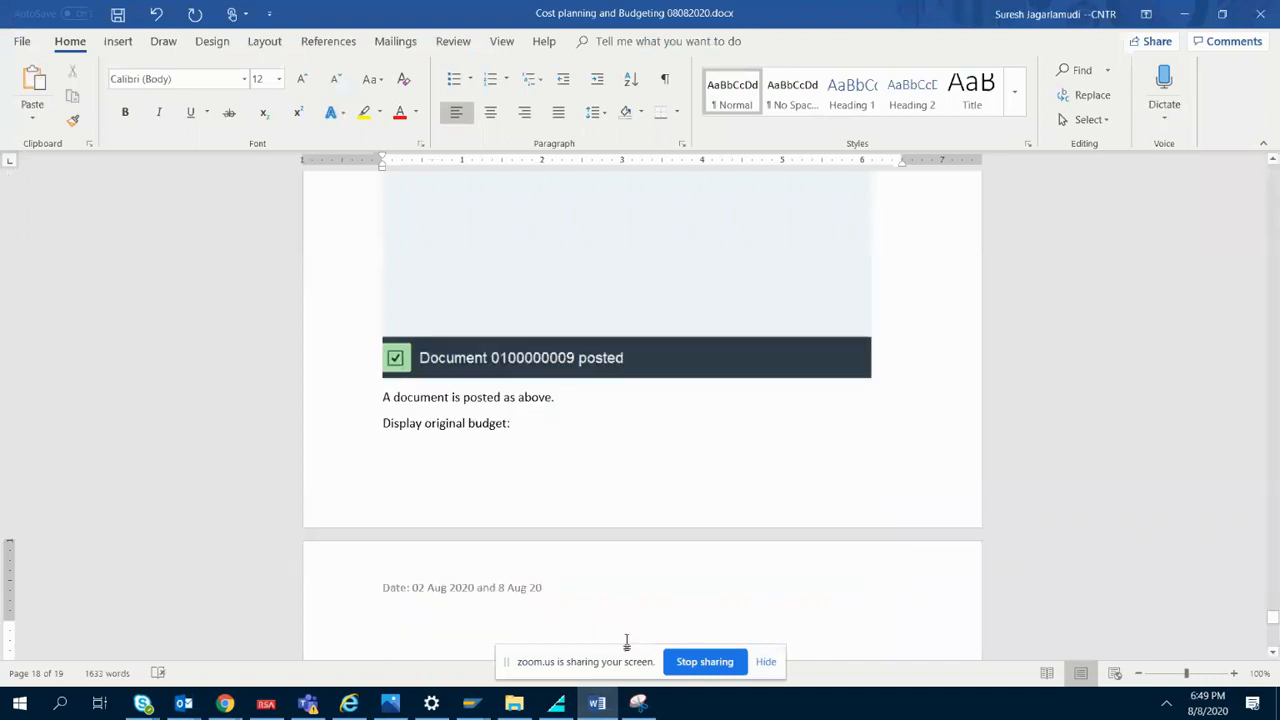
left_click(538, 422)
type("CJ3")
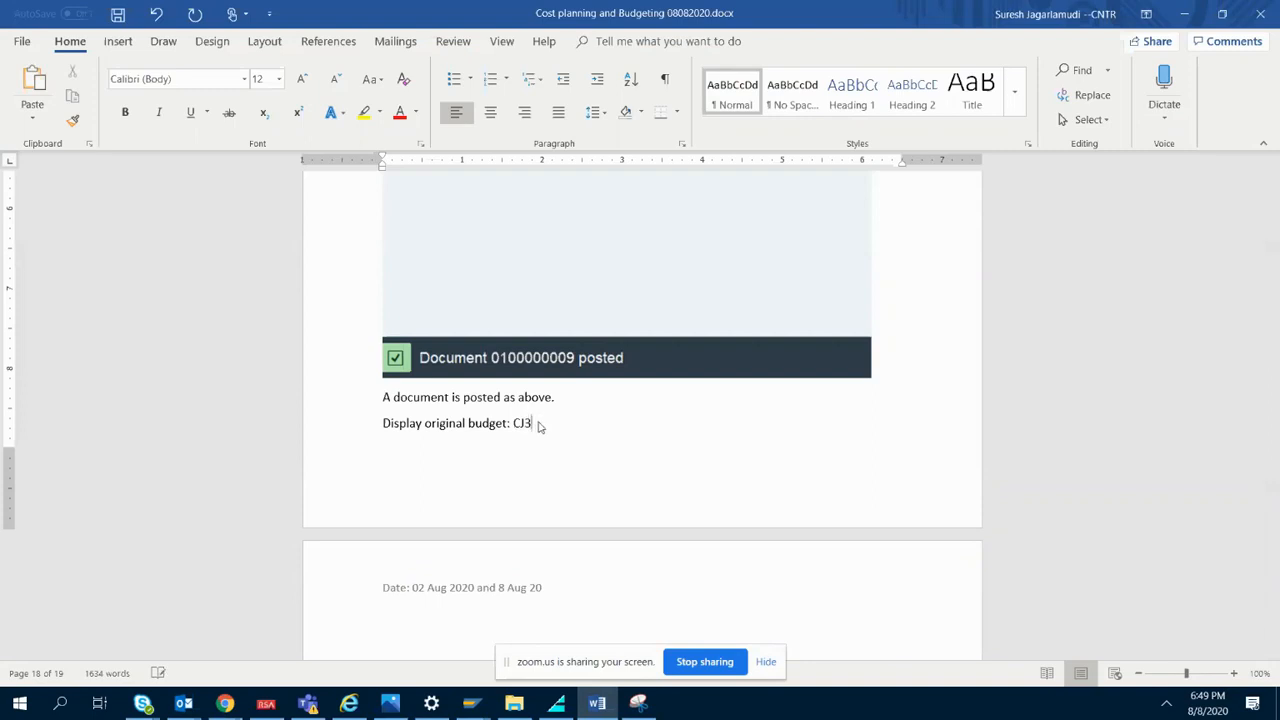
type("1")
key("Return")
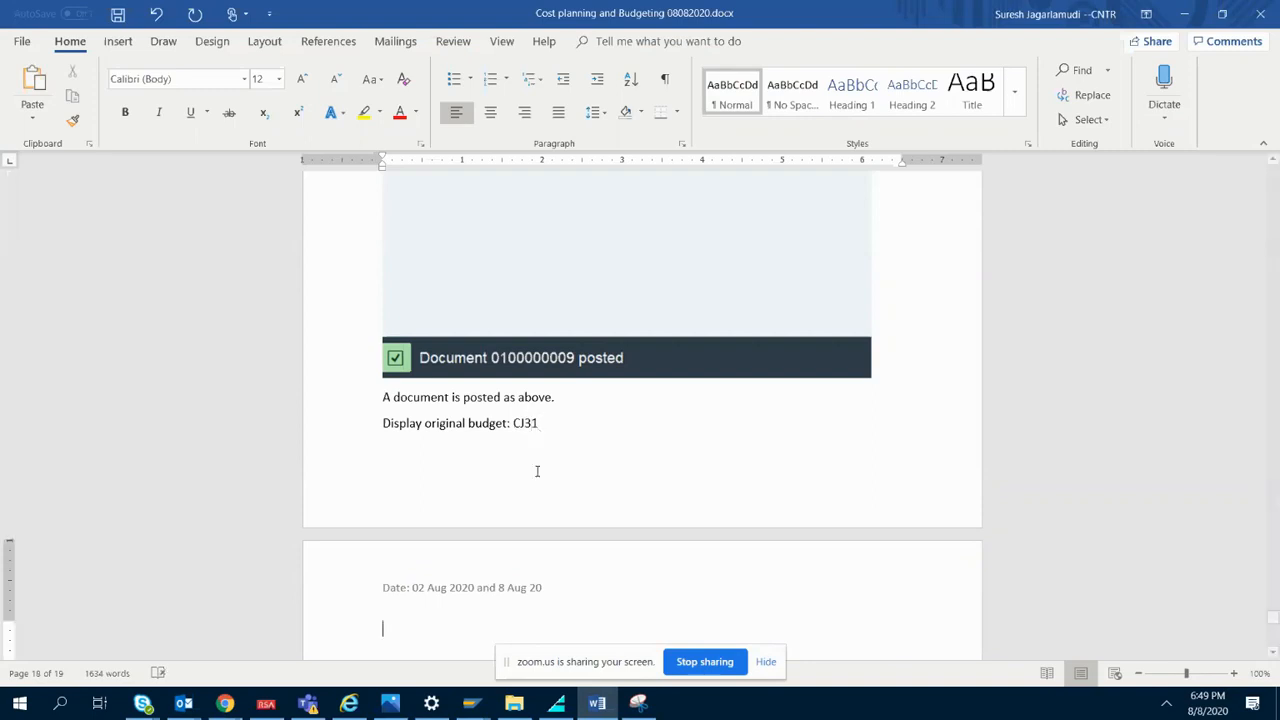
- Back in SAP, open CJ31 for project D-1239 and examine the overall budget values of its first WBS elements
left_click(597, 703)
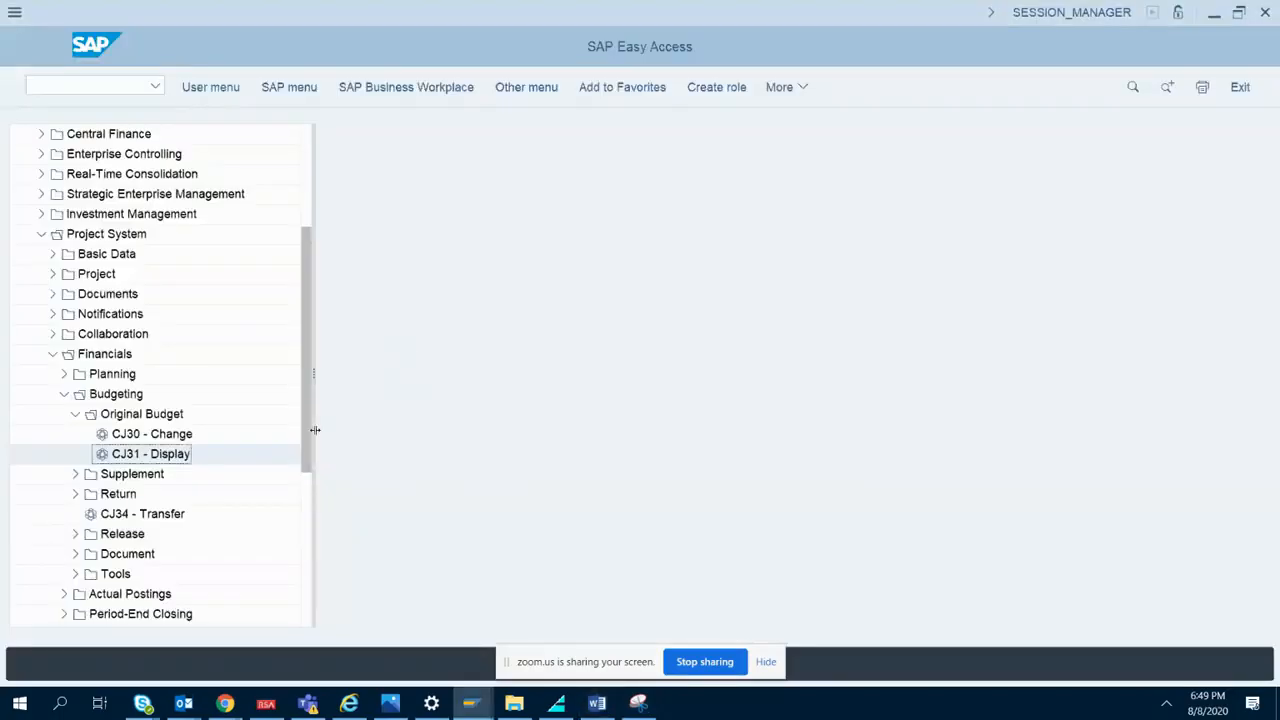
double_click(158, 458)
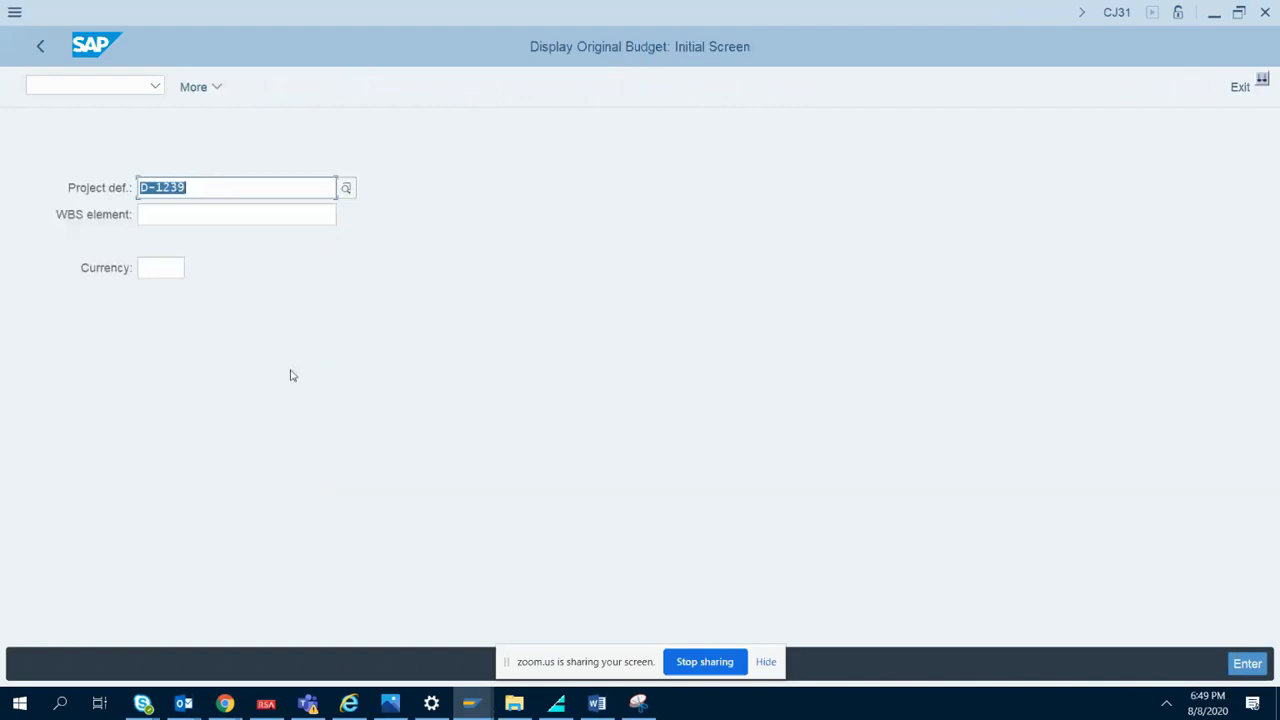
key("Return")
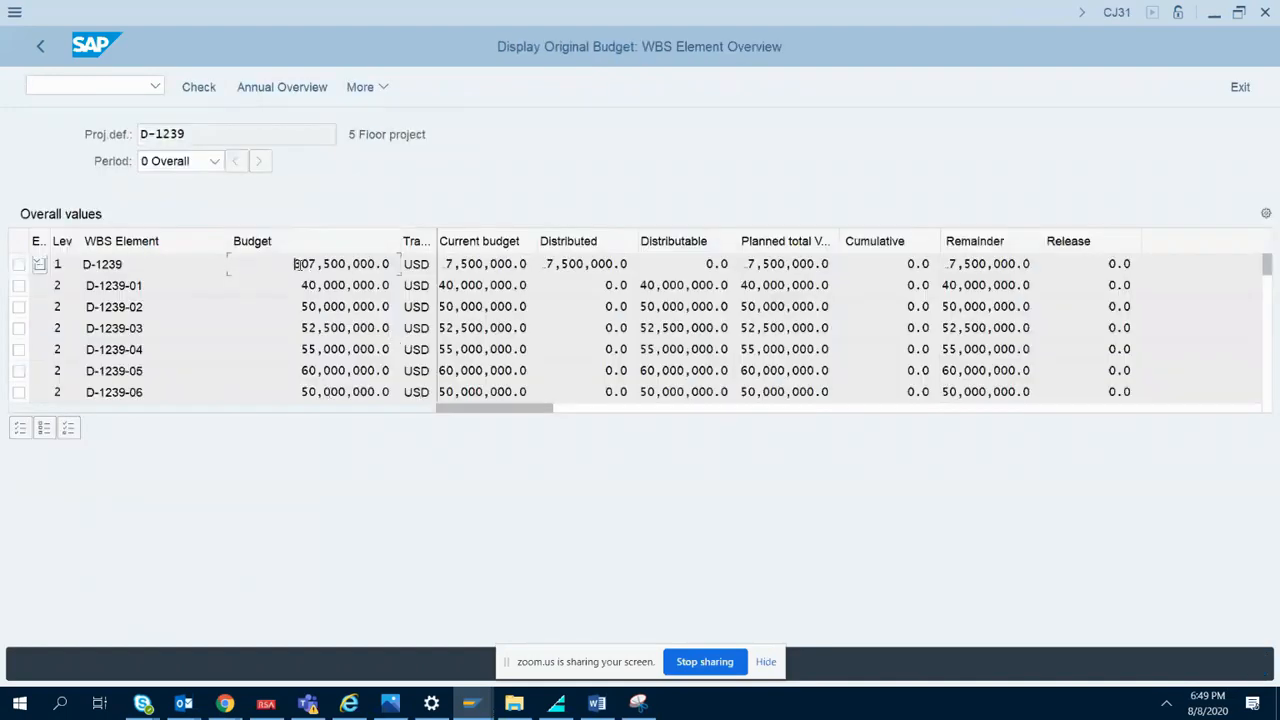
left_click_drag(294, 264, 417, 262)
double_click(310, 286)
left_click_drag(304, 306, 403, 307)
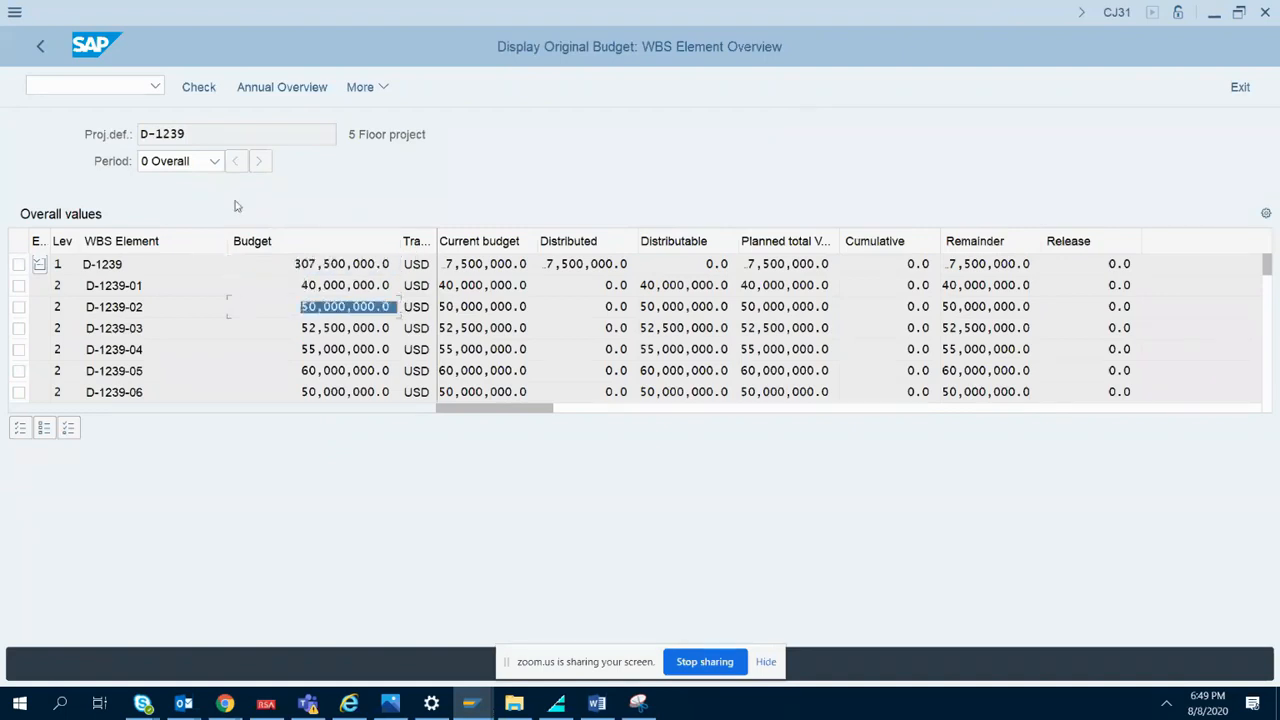
- Switch the original budget display's period from Overall to 2020 to show the annual values
left_click(214, 162)
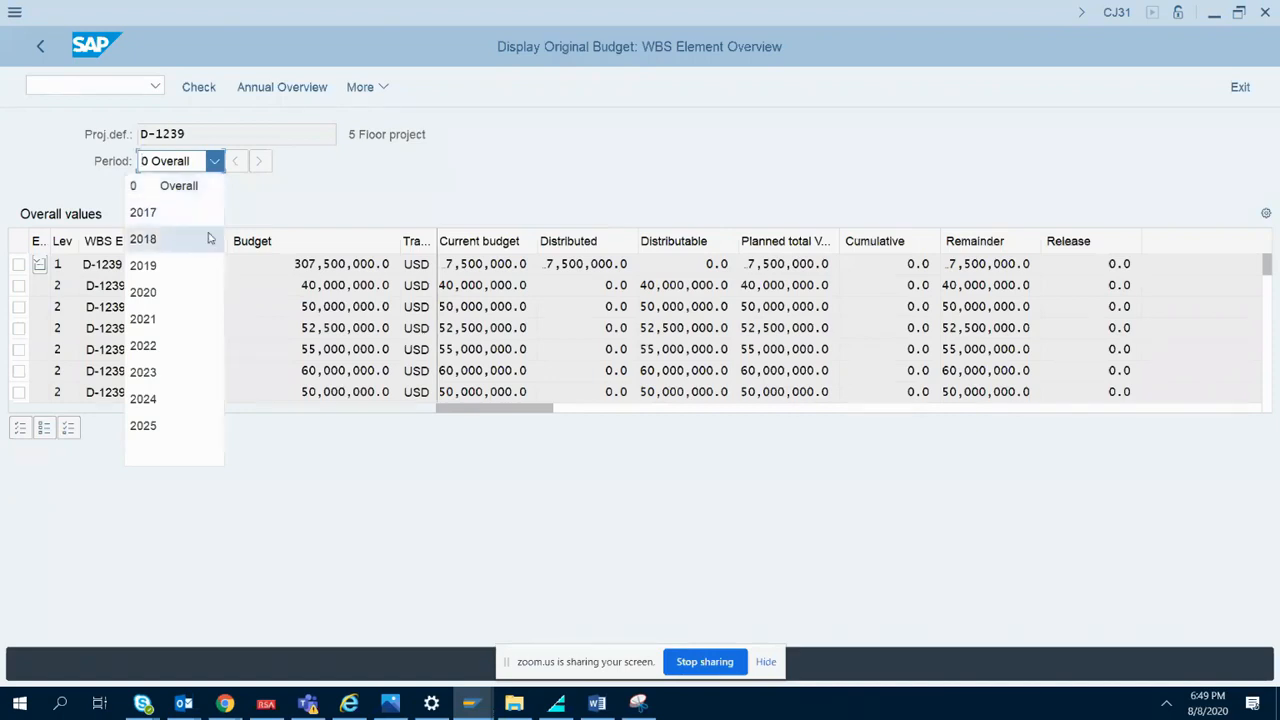
left_click(215, 163)
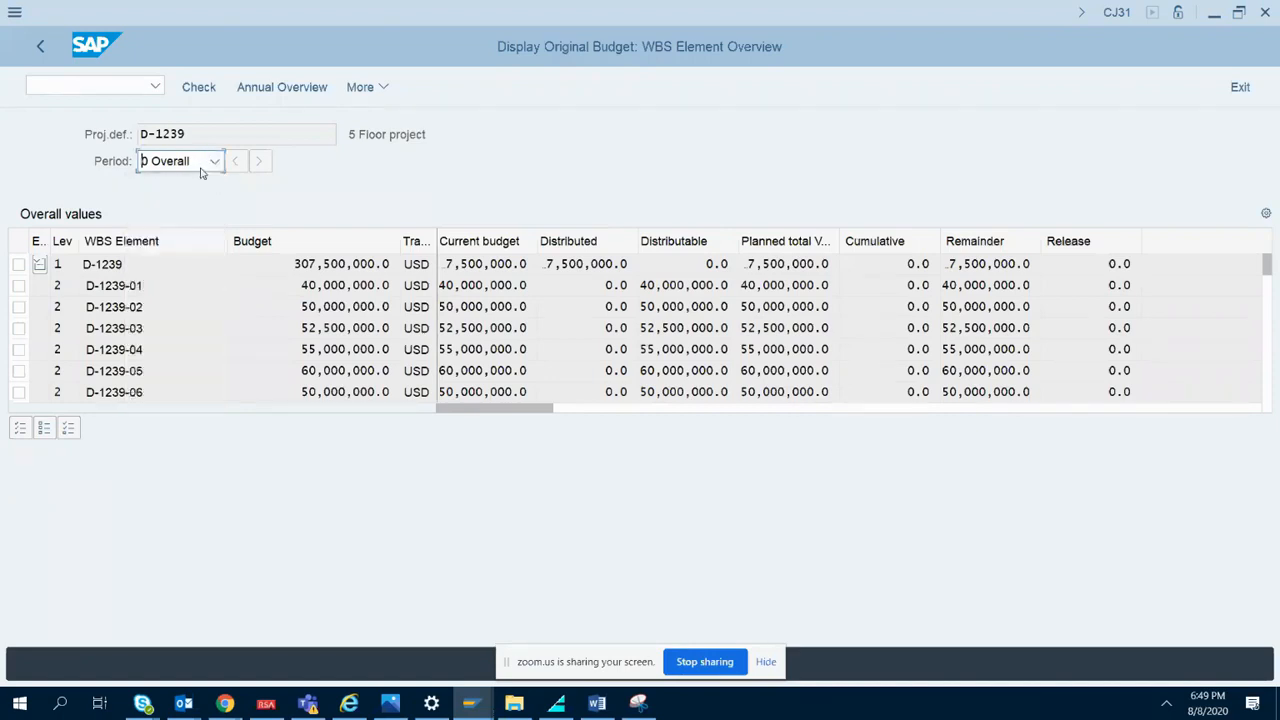
left_click(312, 285)
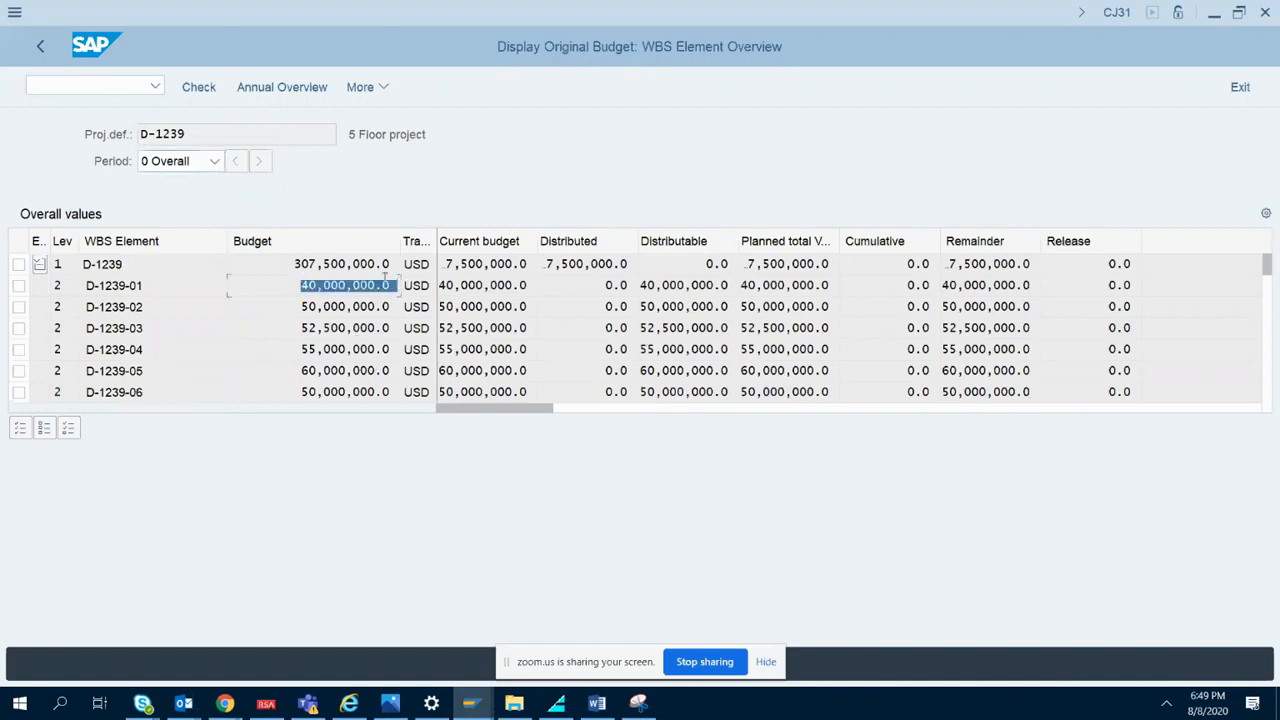
left_click(216, 164)
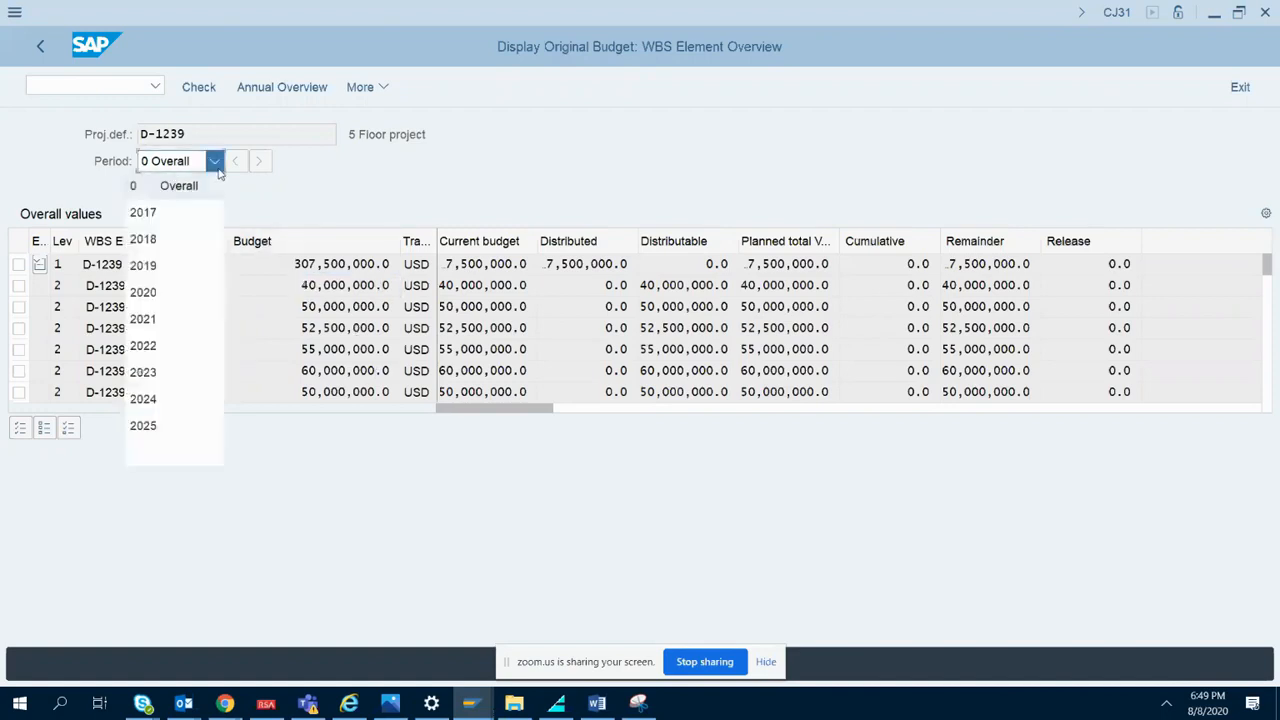
left_click(179, 293)
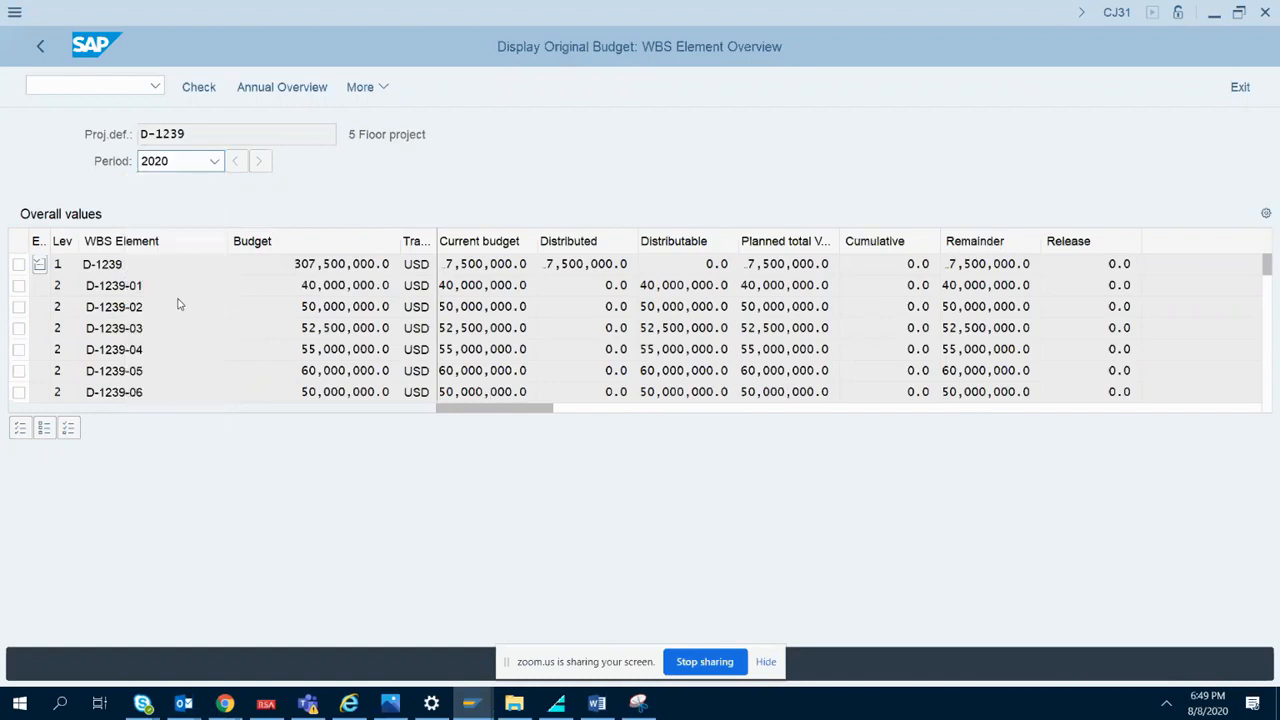
left_click(484, 264)
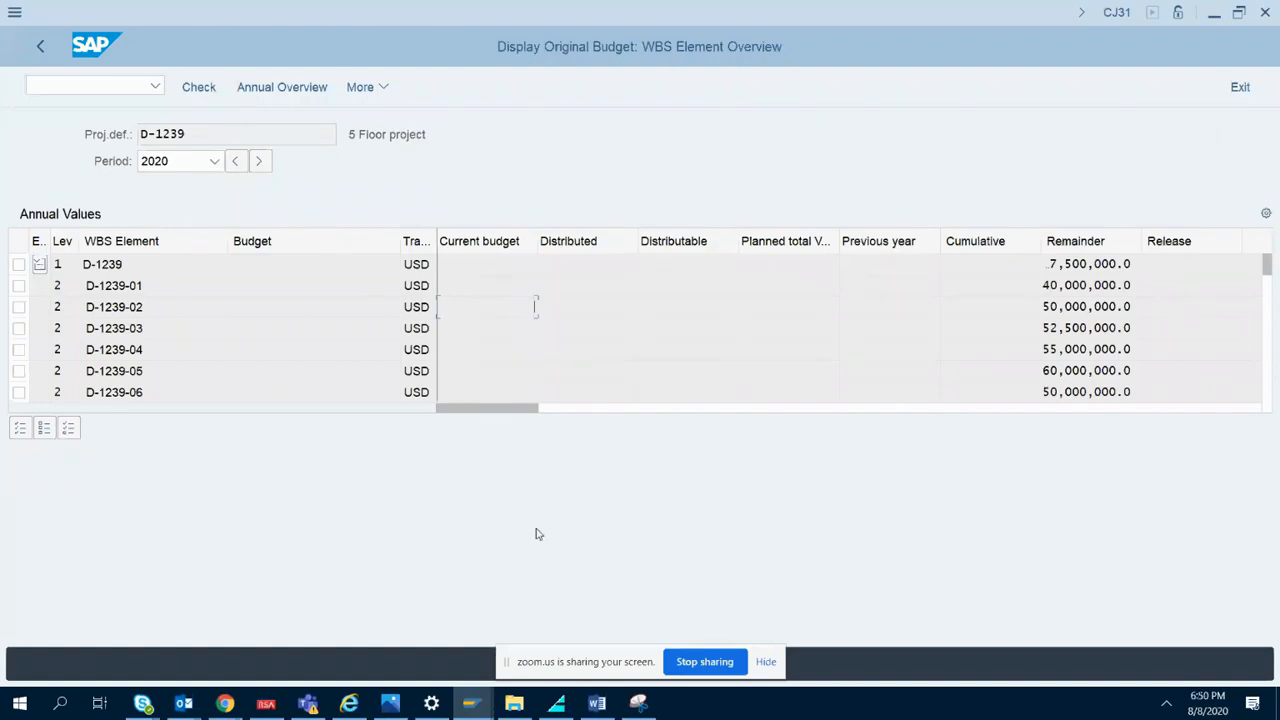
- Save the Cost planning and Budgeting document in Word and review the budget check capture
left_click(597, 704)
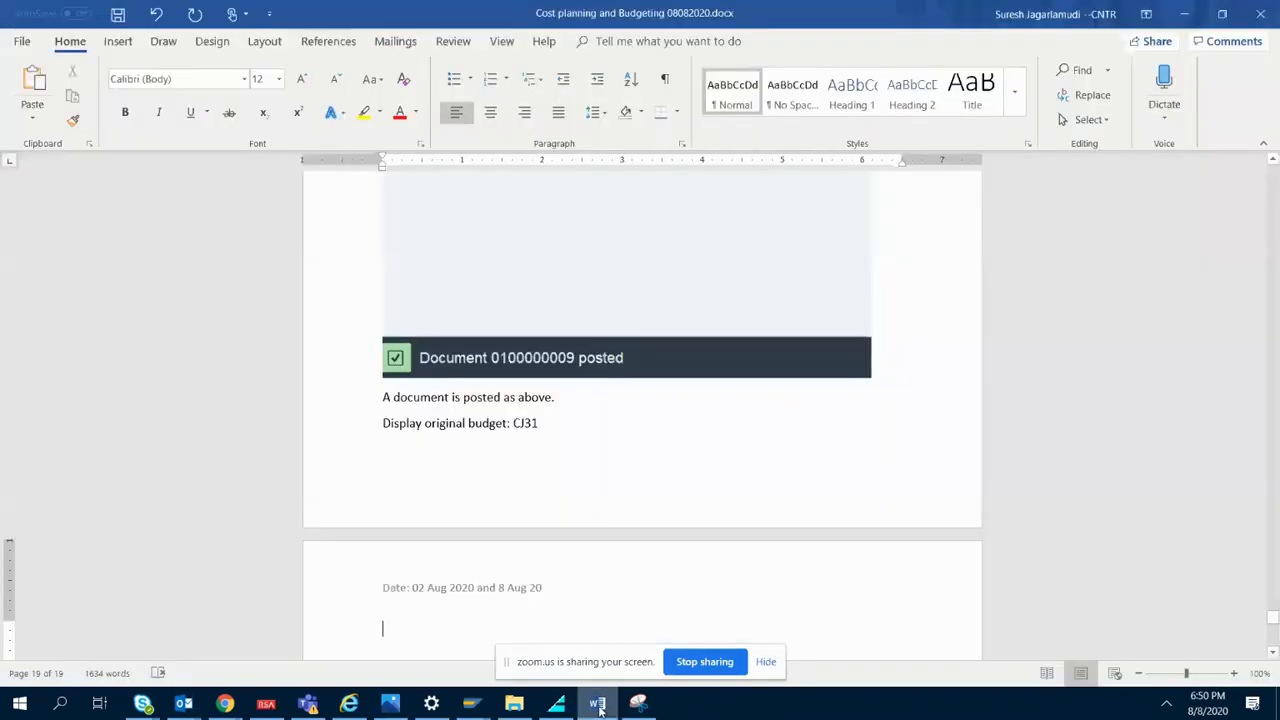
left_click(626, 418)
left_click(121, 15)
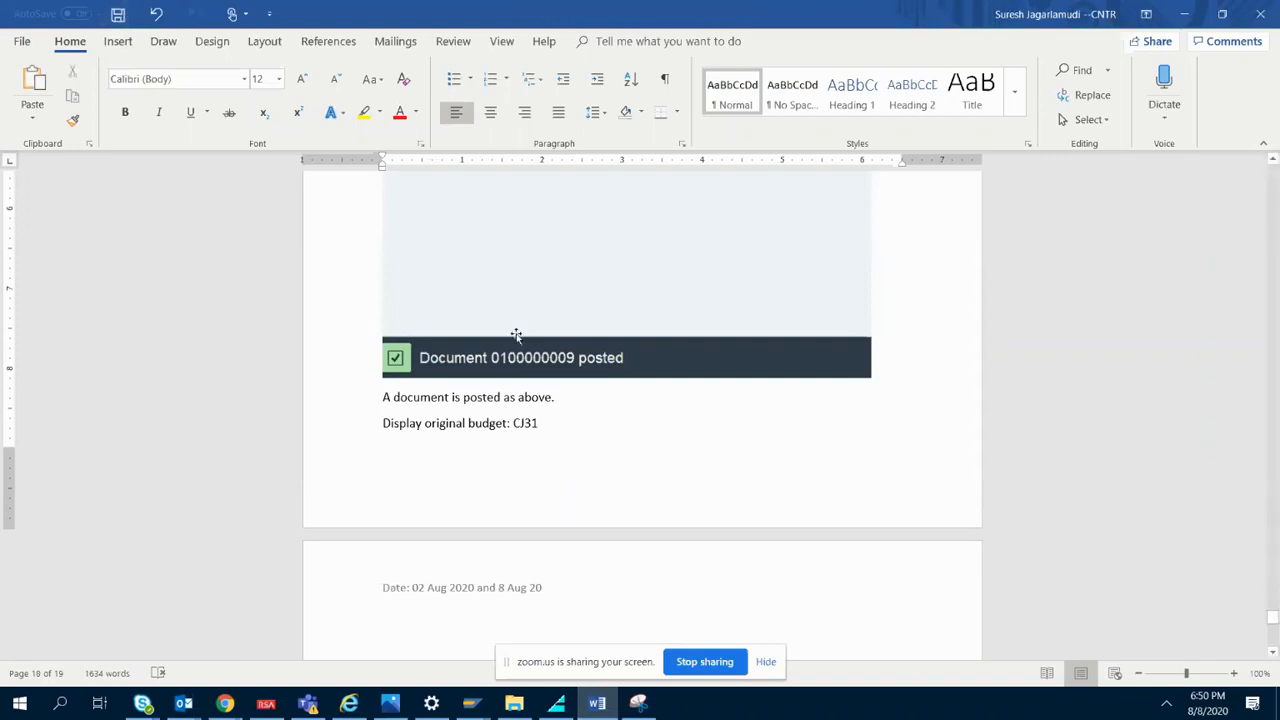
left_click_drag(1275, 625, 1275, 588)
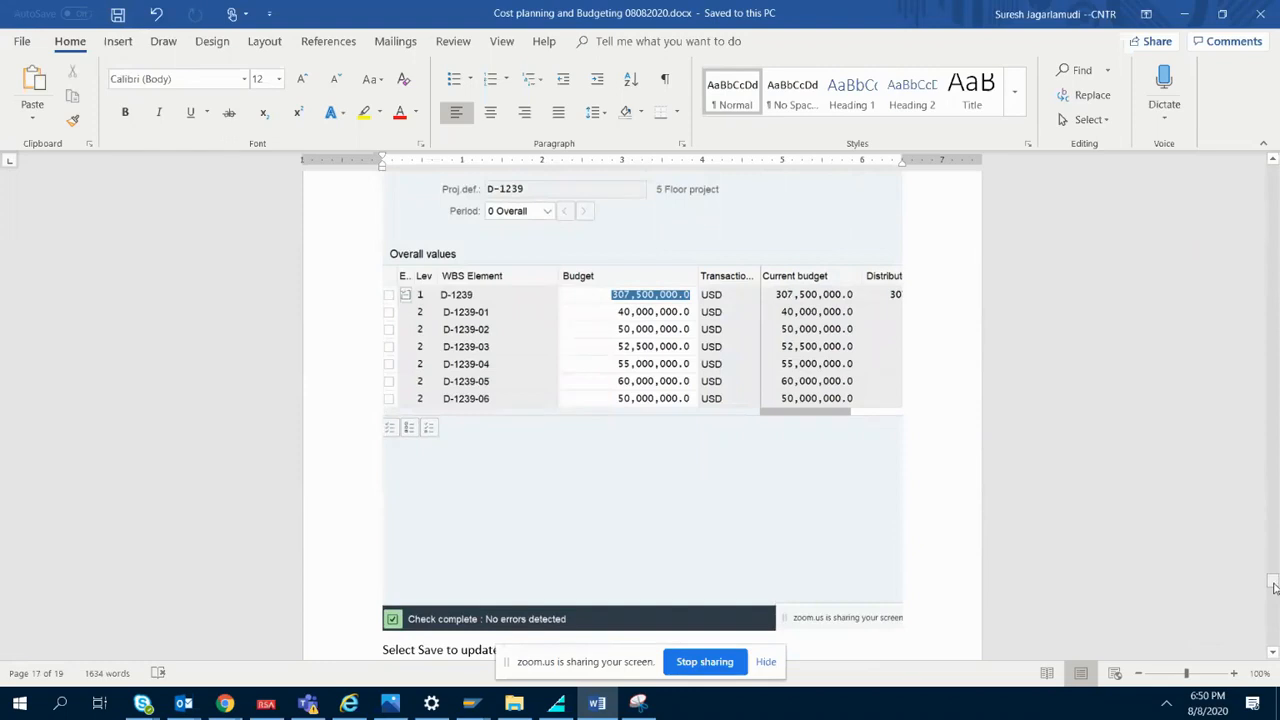
left_click_drag(1274, 588, 1274, 582)
- Back in SAP, go through the level 2 WBS elements D-1239-01 to D-1239-06 in the 2020 annual values
left_click(597, 703)
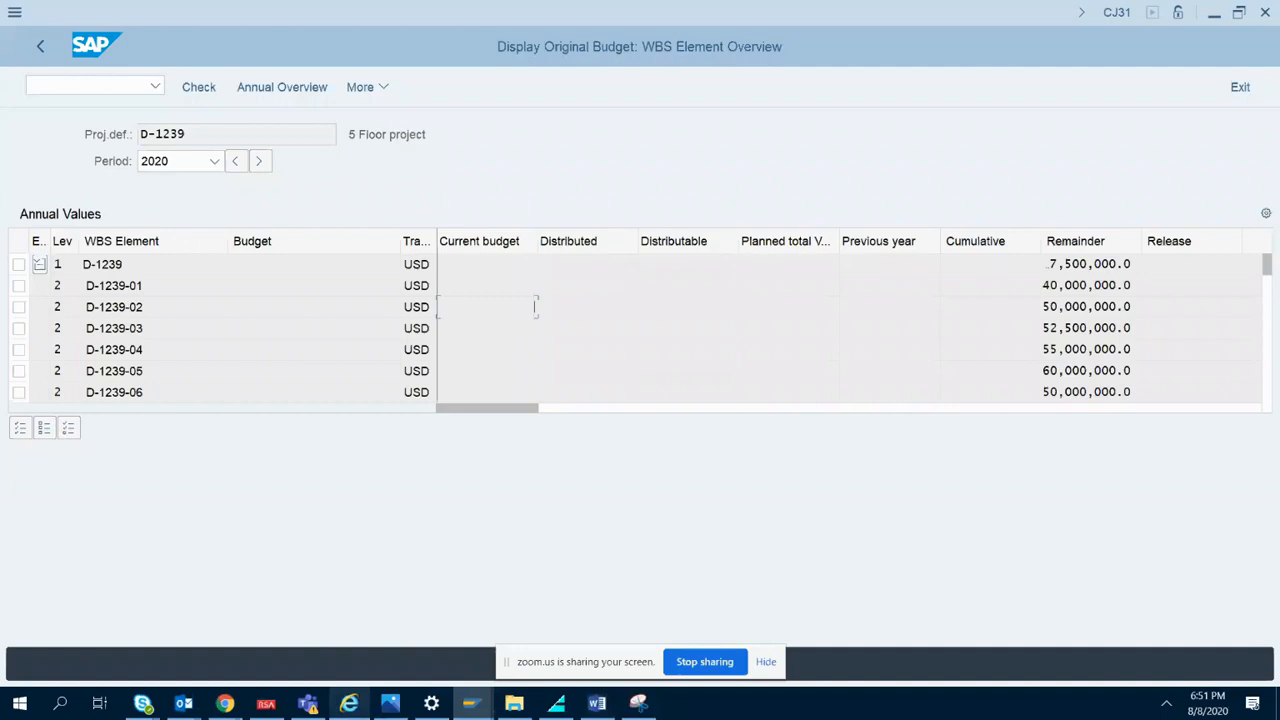
double_click(134, 285)
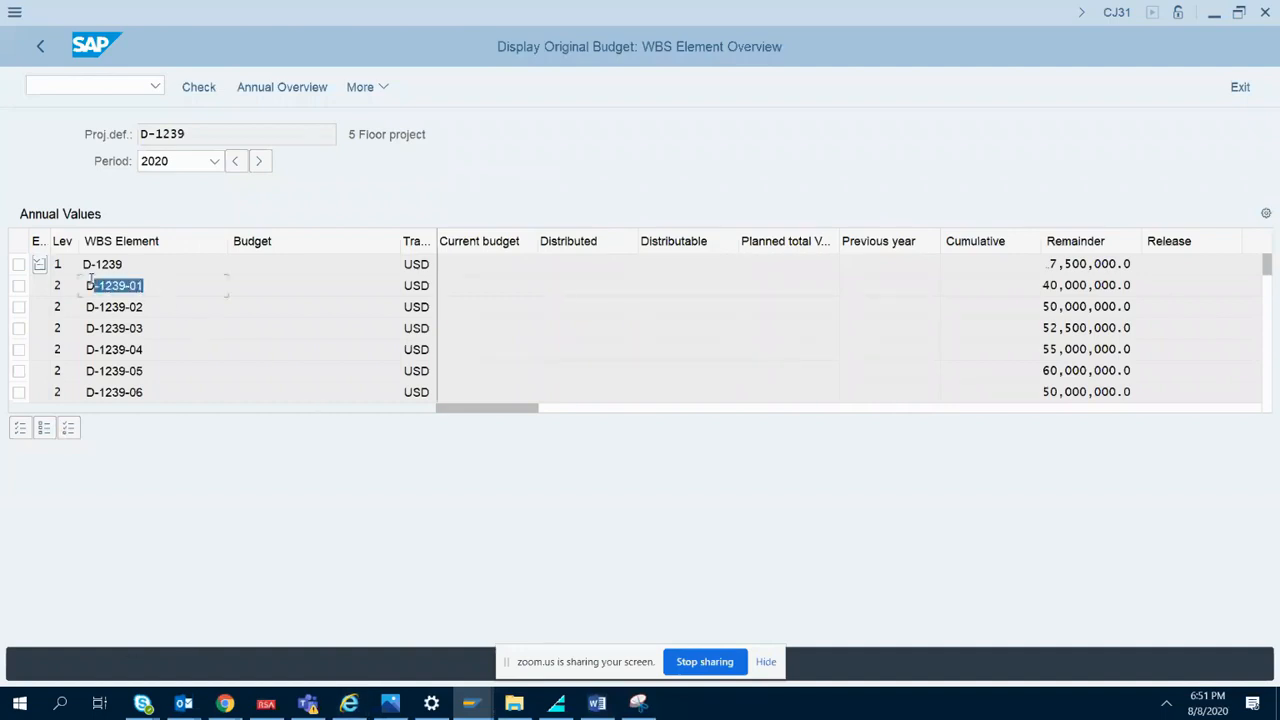
left_click(112, 285)
double_click(123, 285)
left_click(135, 306)
left_click_drag(152, 304, 47, 310)
left_click(139, 310)
left_click_drag(151, 324, 60, 330)
left_click(155, 325)
left_click_drag(157, 348, 71, 346)
left_click(150, 370)
left_click_drag(150, 370, 71, 367)
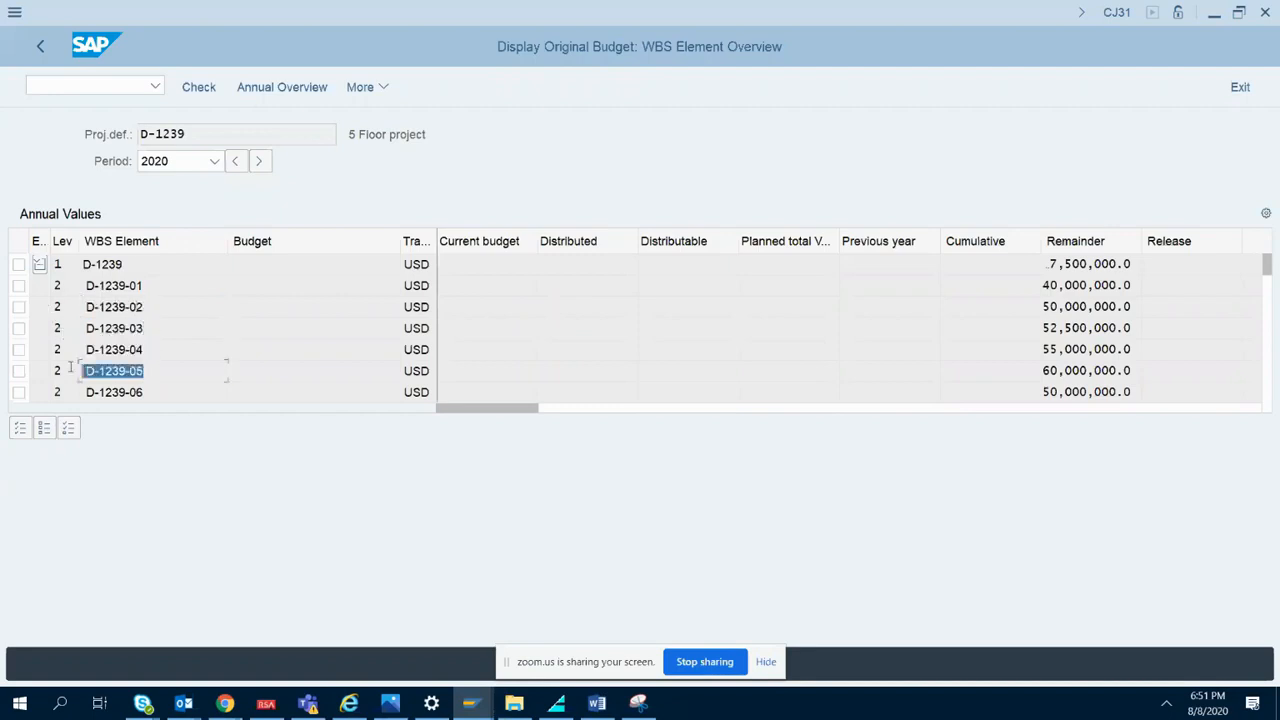
left_click(145, 392)
left_click_drag(154, 393, 84, 393)
left_click(182, 398)
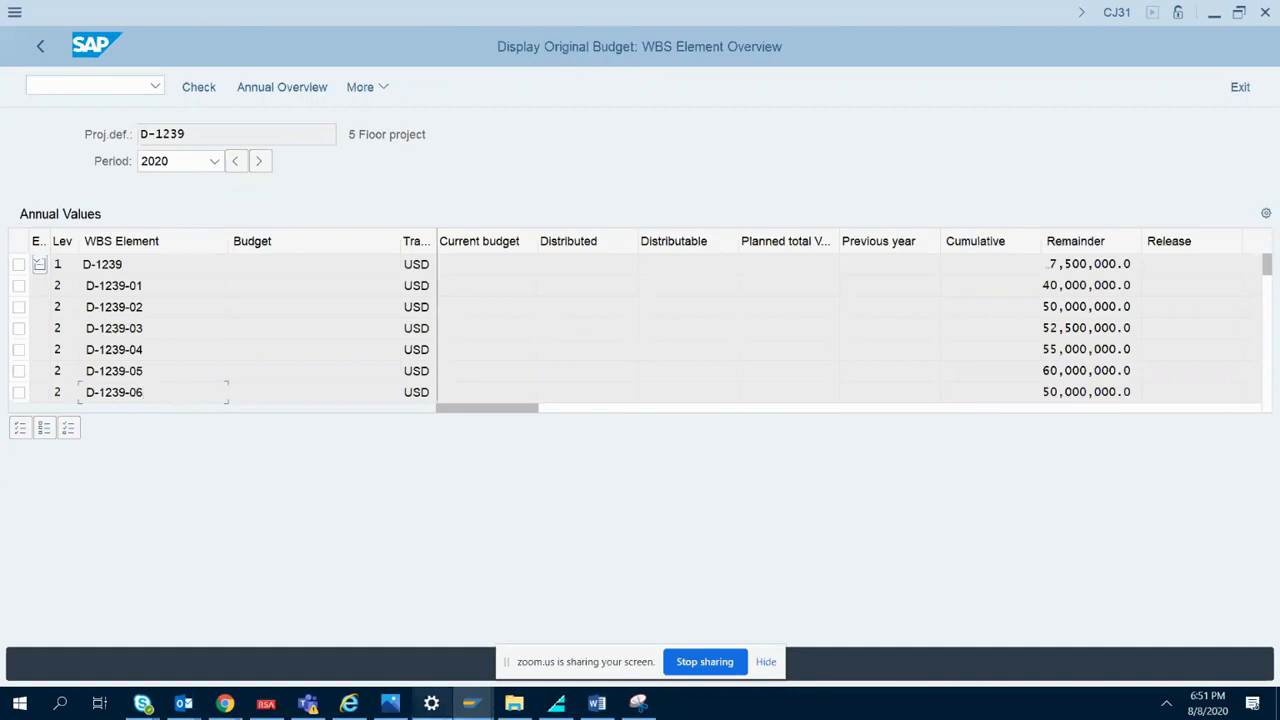
- In Word, place the cursor on the blank page after the "Display original budget: CJ31" line and return to the SAP budget overview
left_click(596, 703)
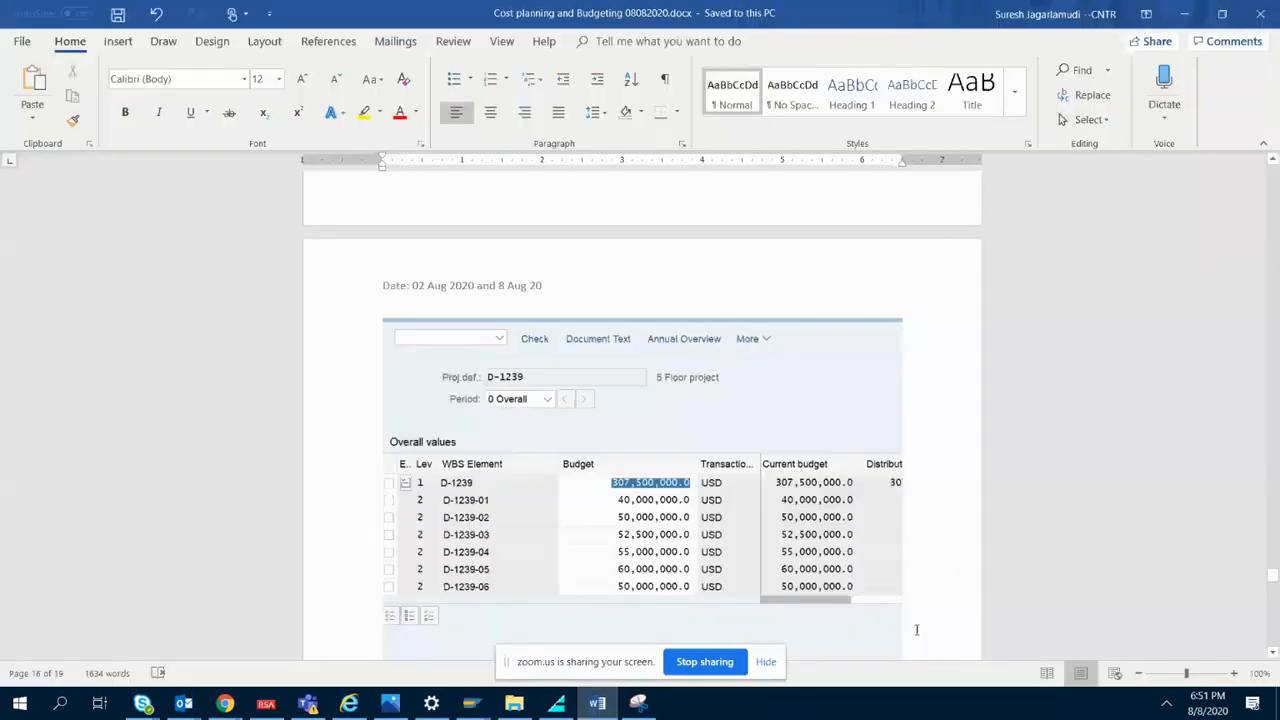
scroll(912, 628, "down", 3)
mouse_move(1270, 594)
left_mouse_down()
mouse_move(1274, 627)
mouse_move(1272, 616)
left_mouse_up()
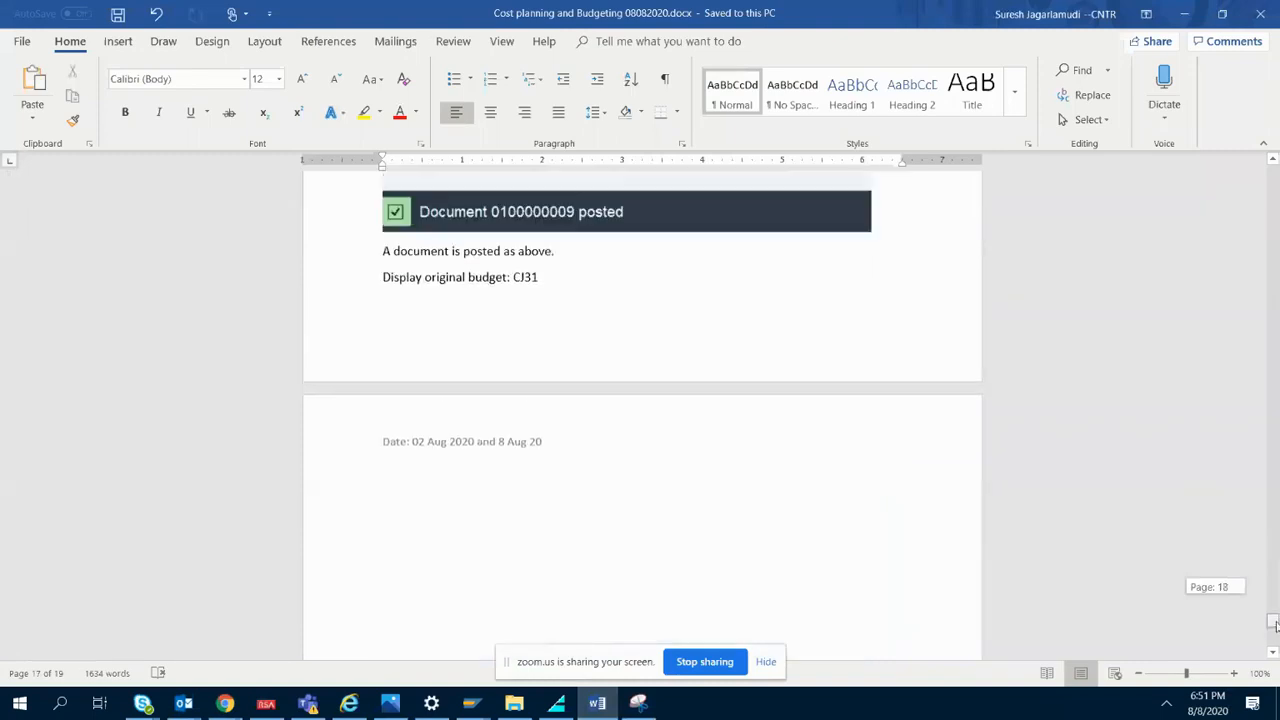
left_click(519, 556)
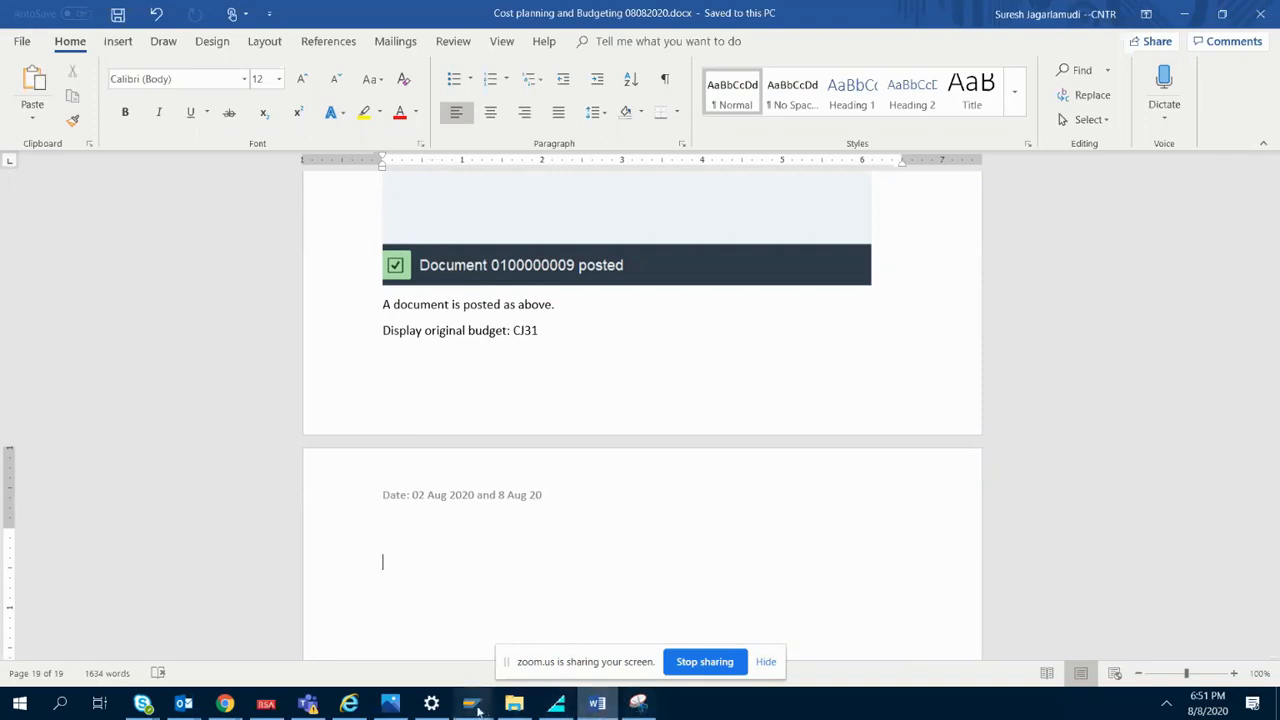
mouse_move(482, 700)
left_click(532, 653)
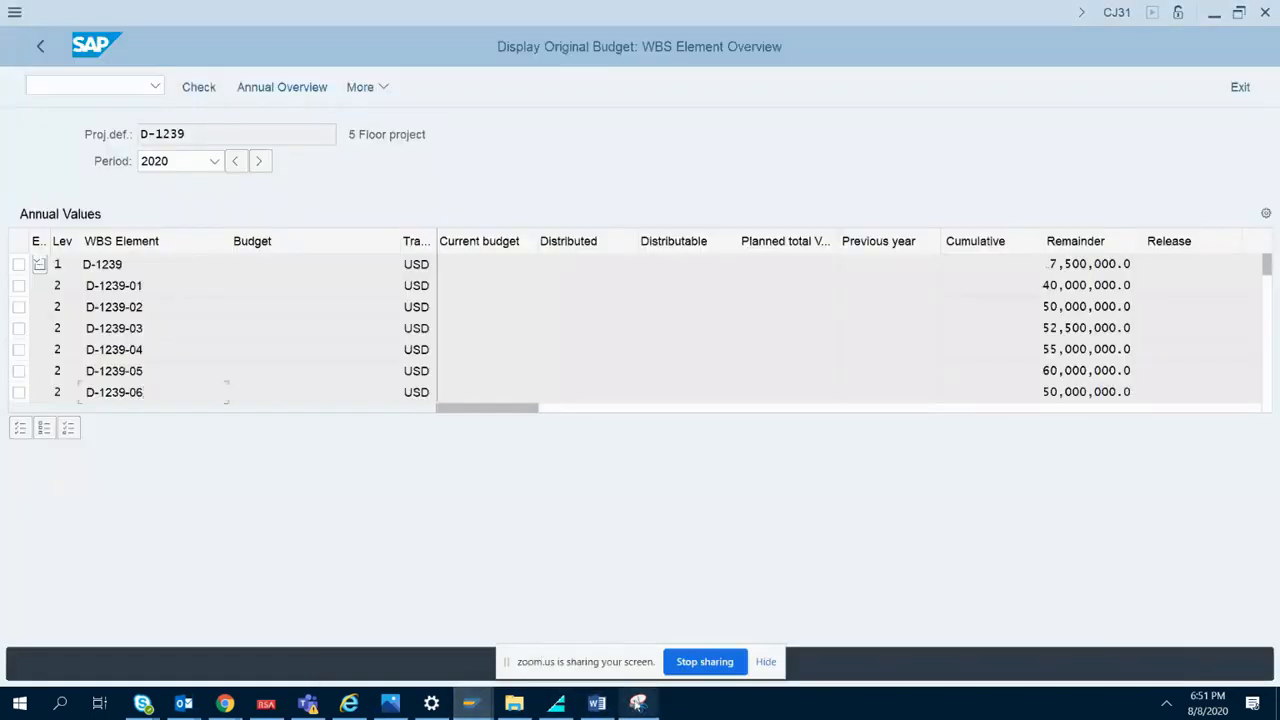
left_click(638, 703)
left_click(33, 56)
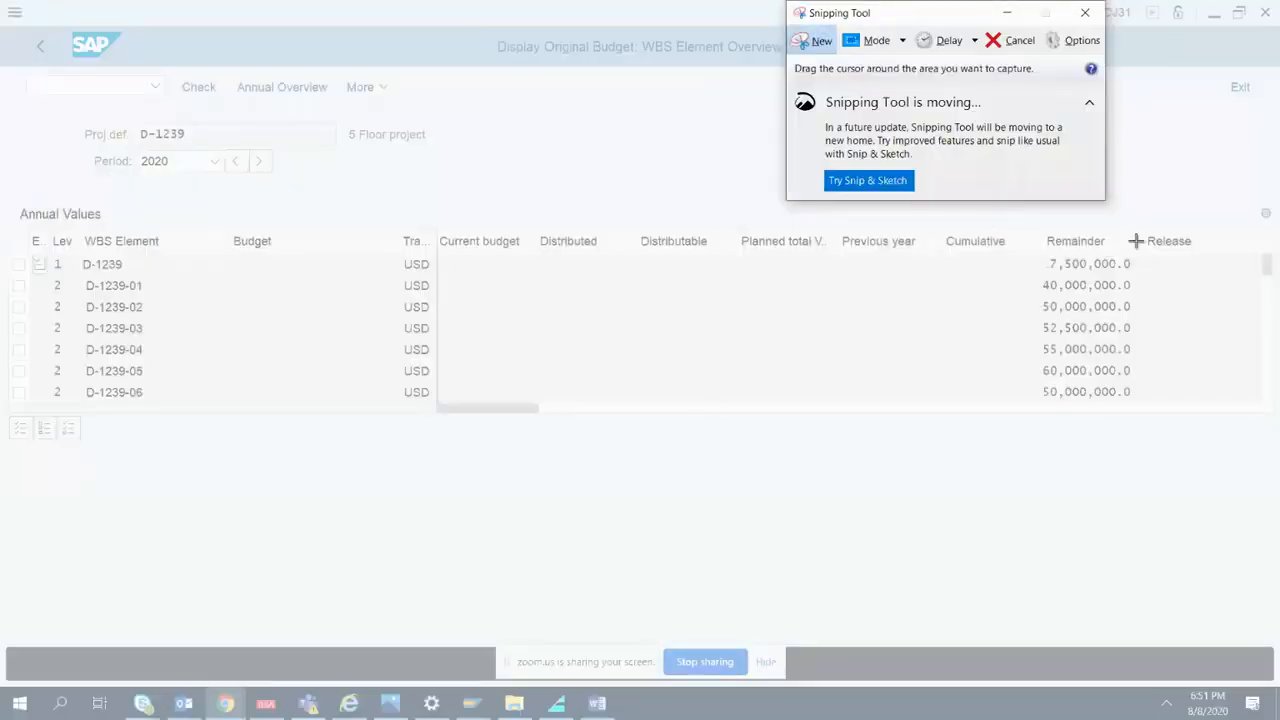
left_click(817, 40)
left_click(667, 523)
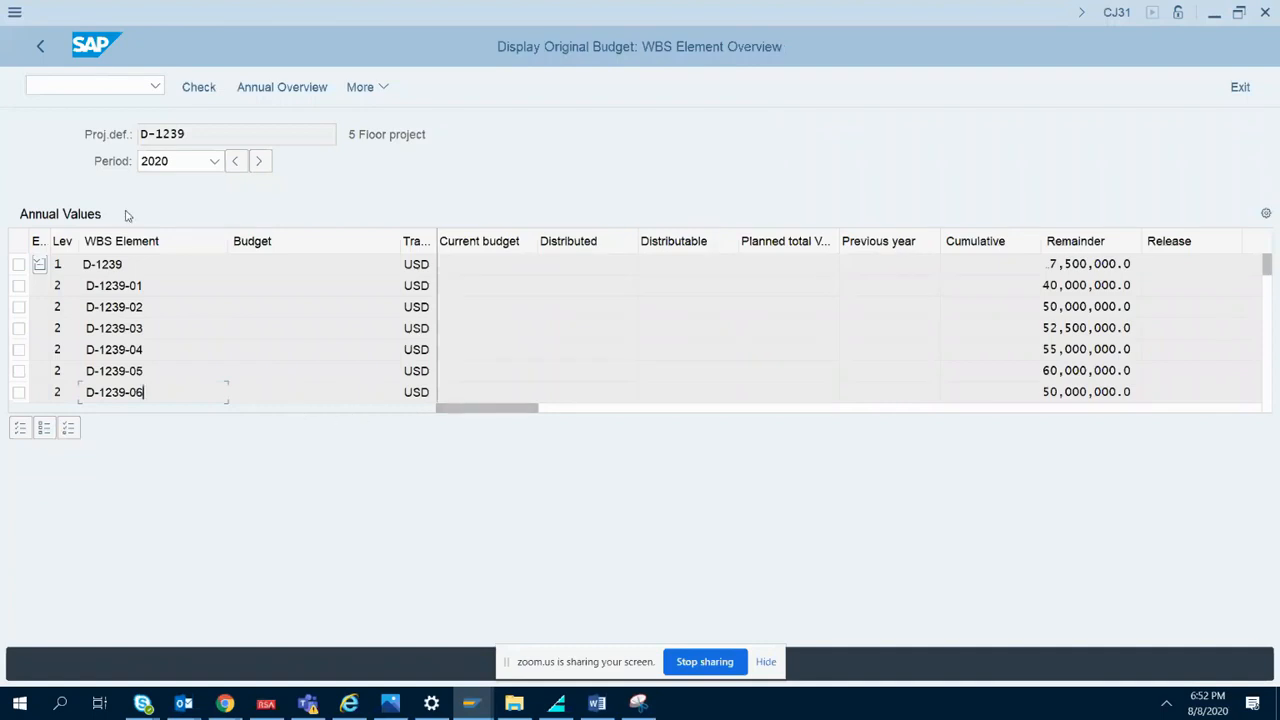
- Switch the original budget display's period to Overall, snip the project header and budget table, and paste the capture into the Word document
left_click(213, 160)
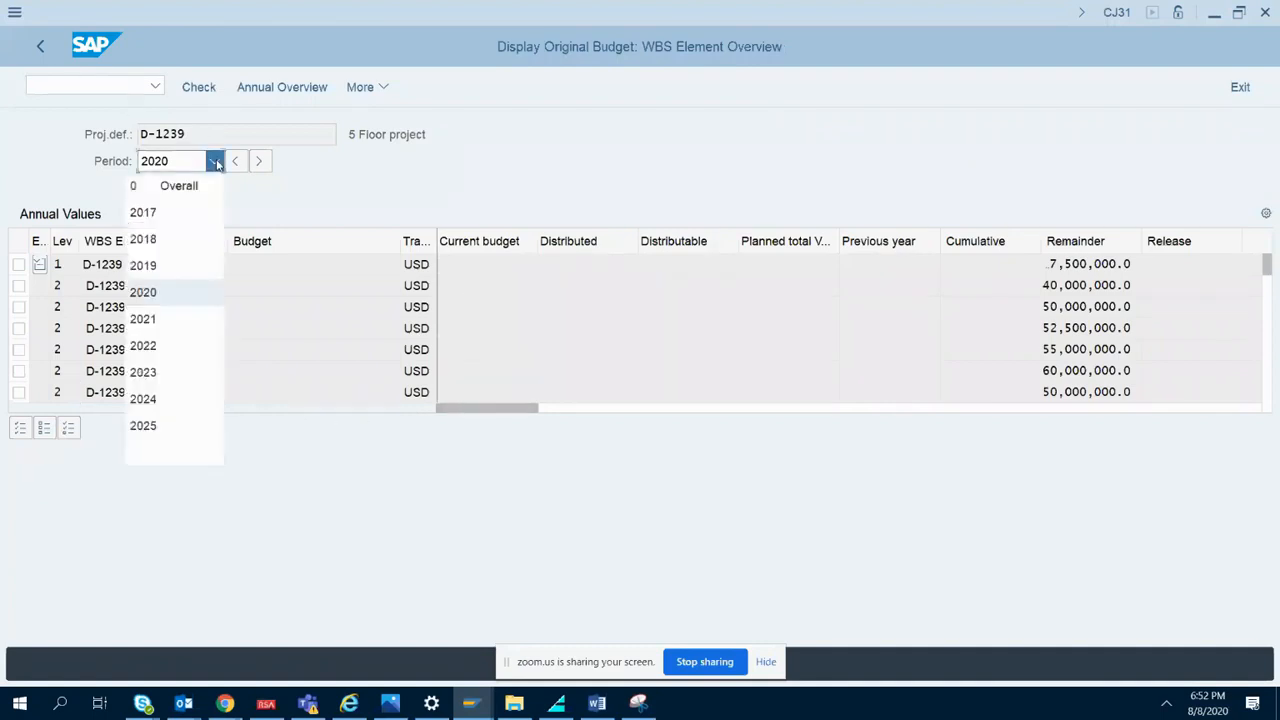
left_click(180, 188)
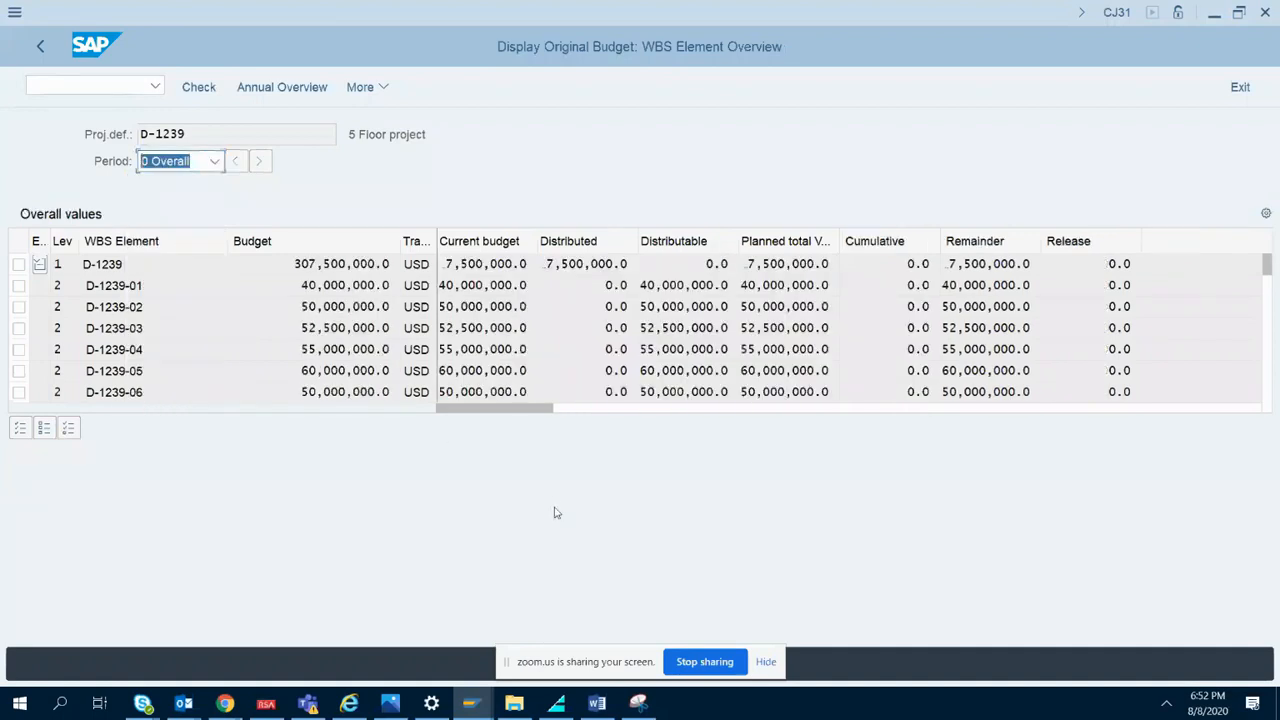
left_click(643, 706)
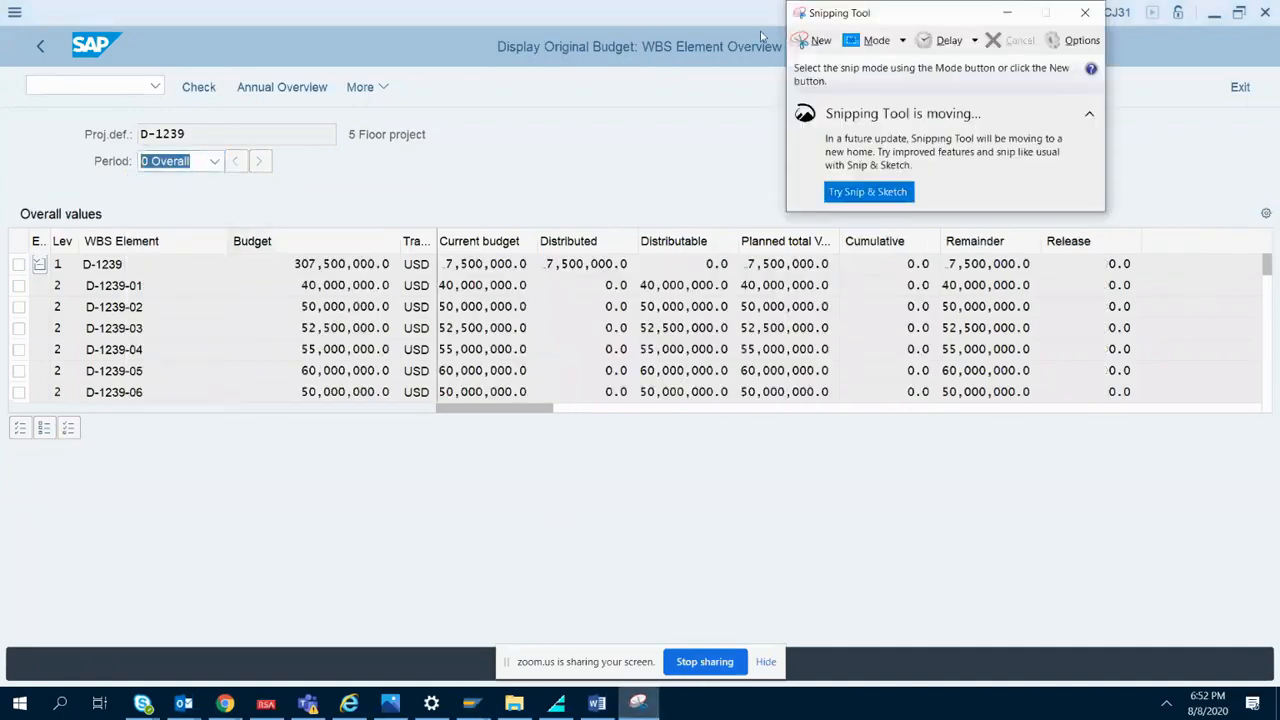
left_click(809, 47)
left_click_drag(20, 122, 641, 410)
left_click(599, 703)
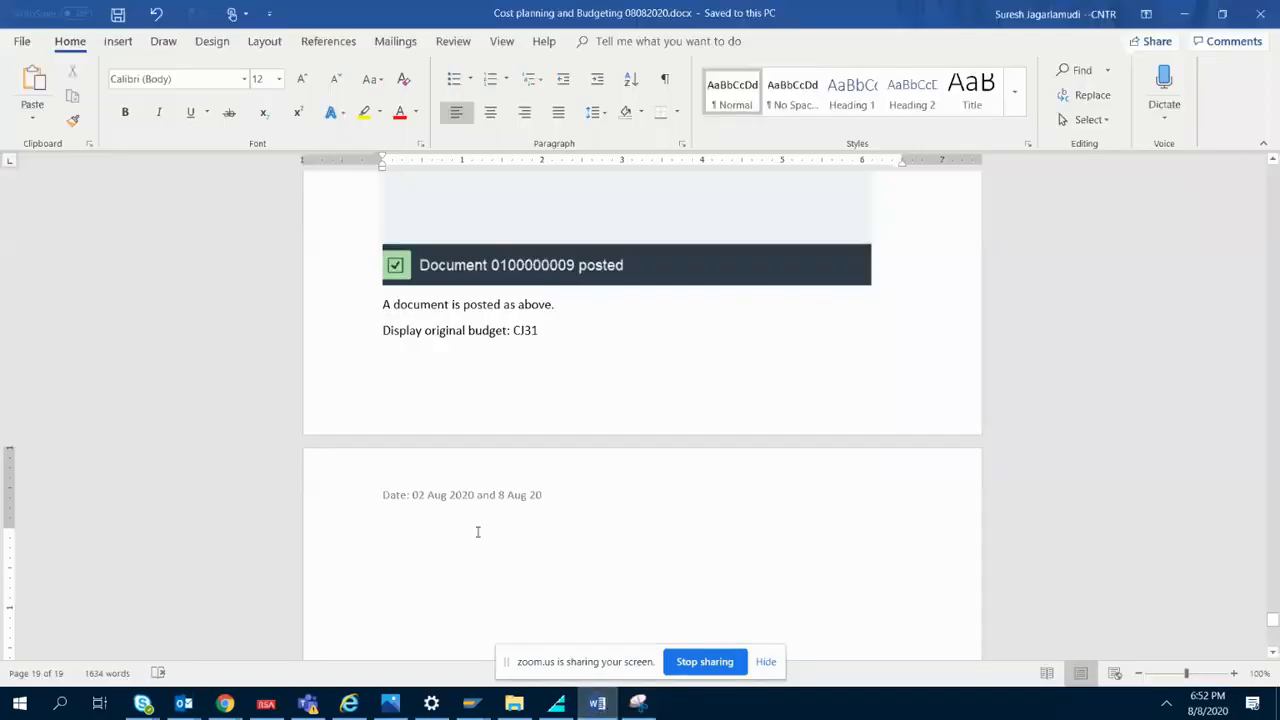
key("ctrl+v")
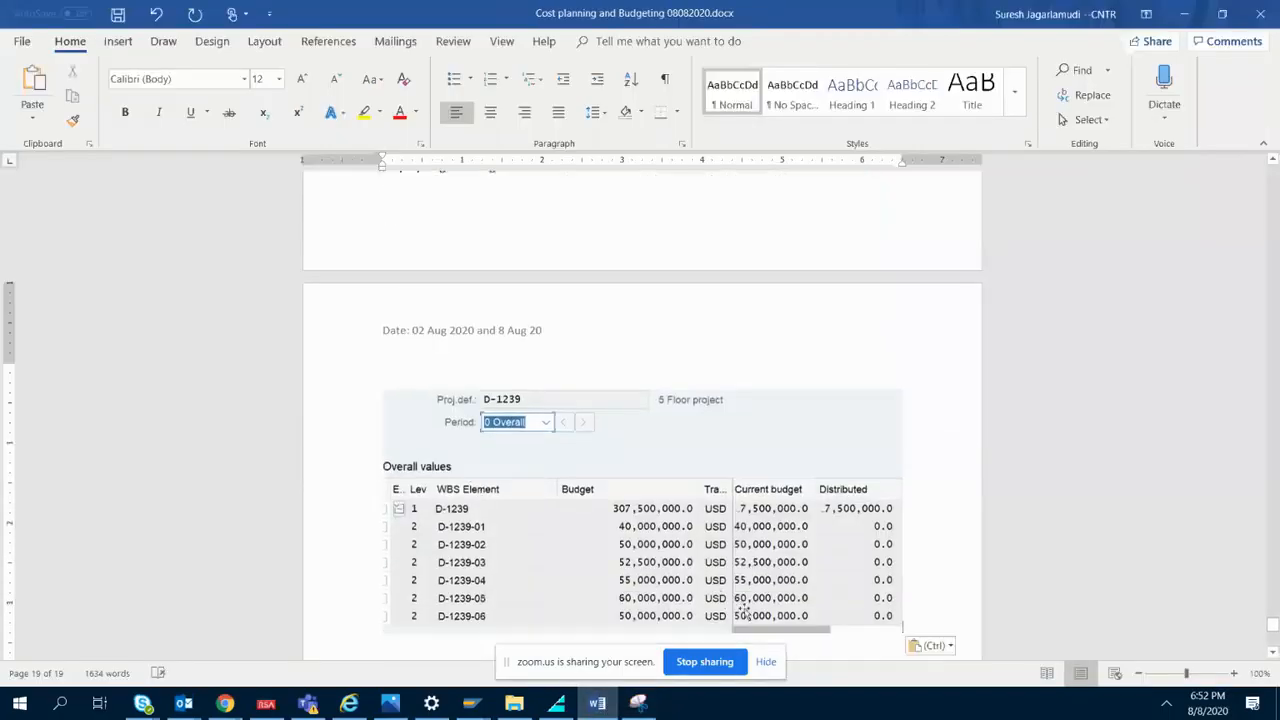
- Below the capture, write "WBS planning do not have timelines and there is planning of schedule for WBS, it is better to choose Overall budget values"
key("Return")
key("Return")
type("W")
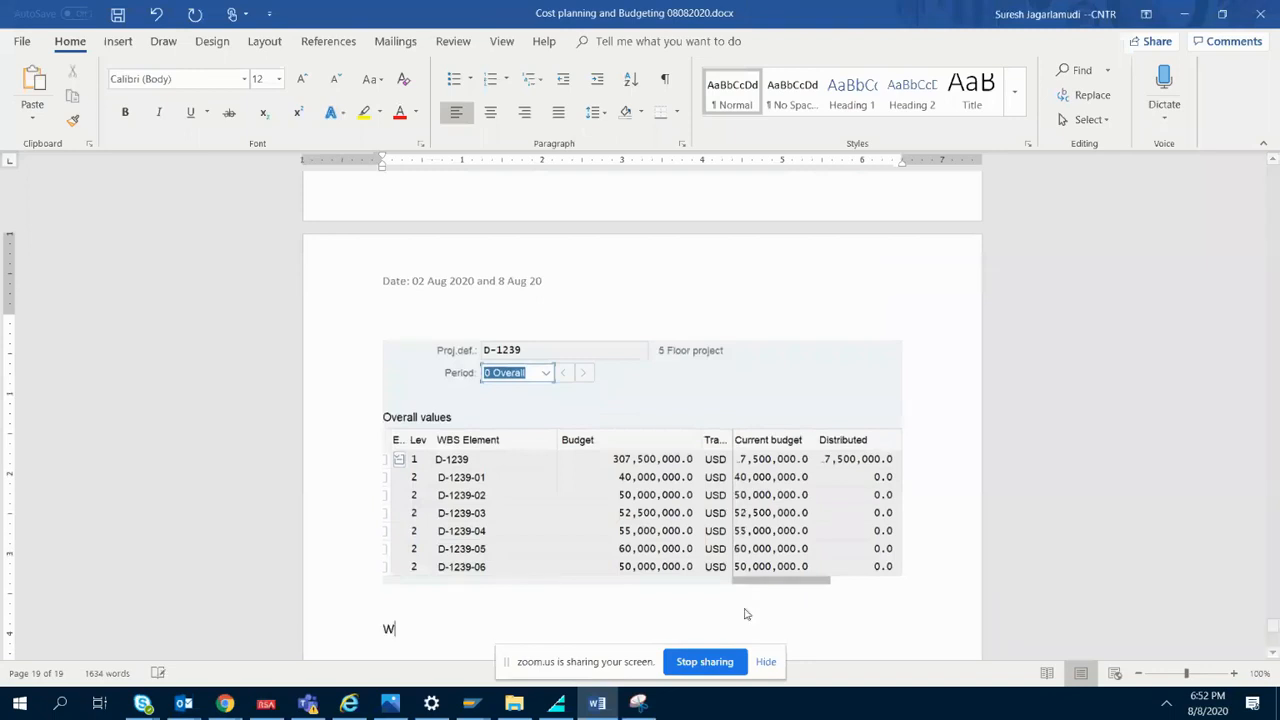
type("BS planned")
key("BackSpace")
key("BackSpace")
type("ing do not have ")
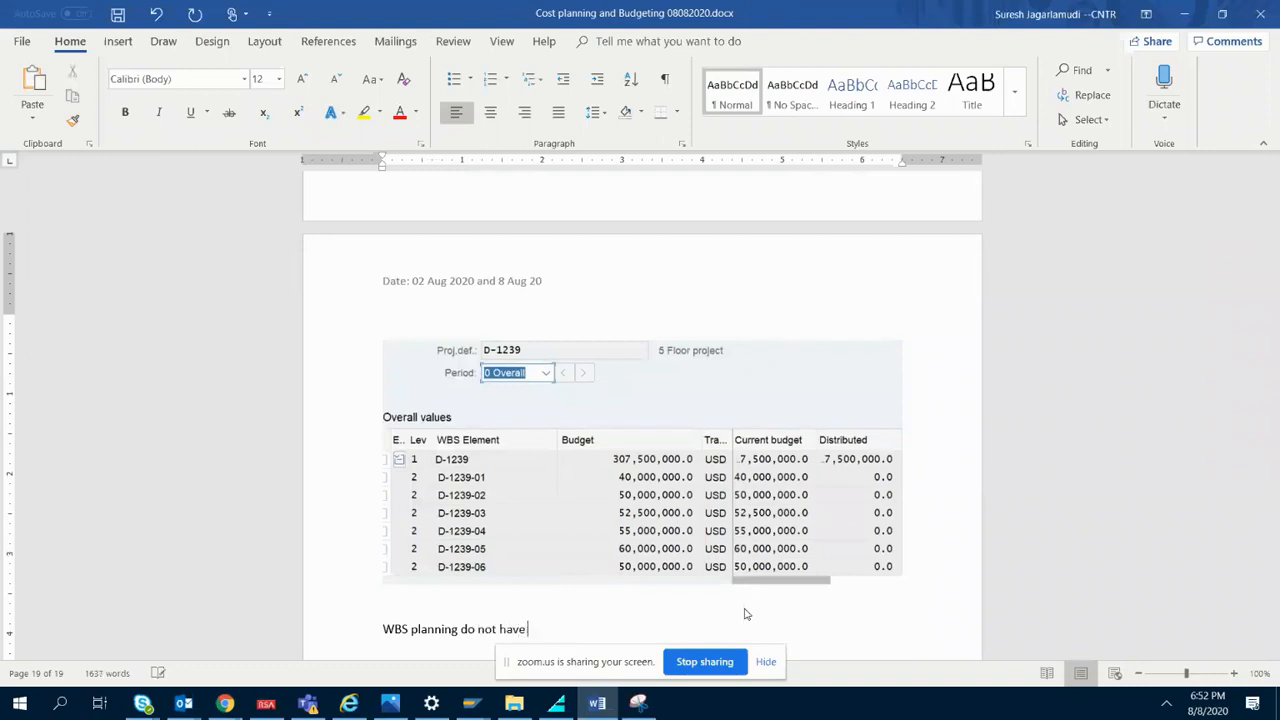
type("timelines and there")
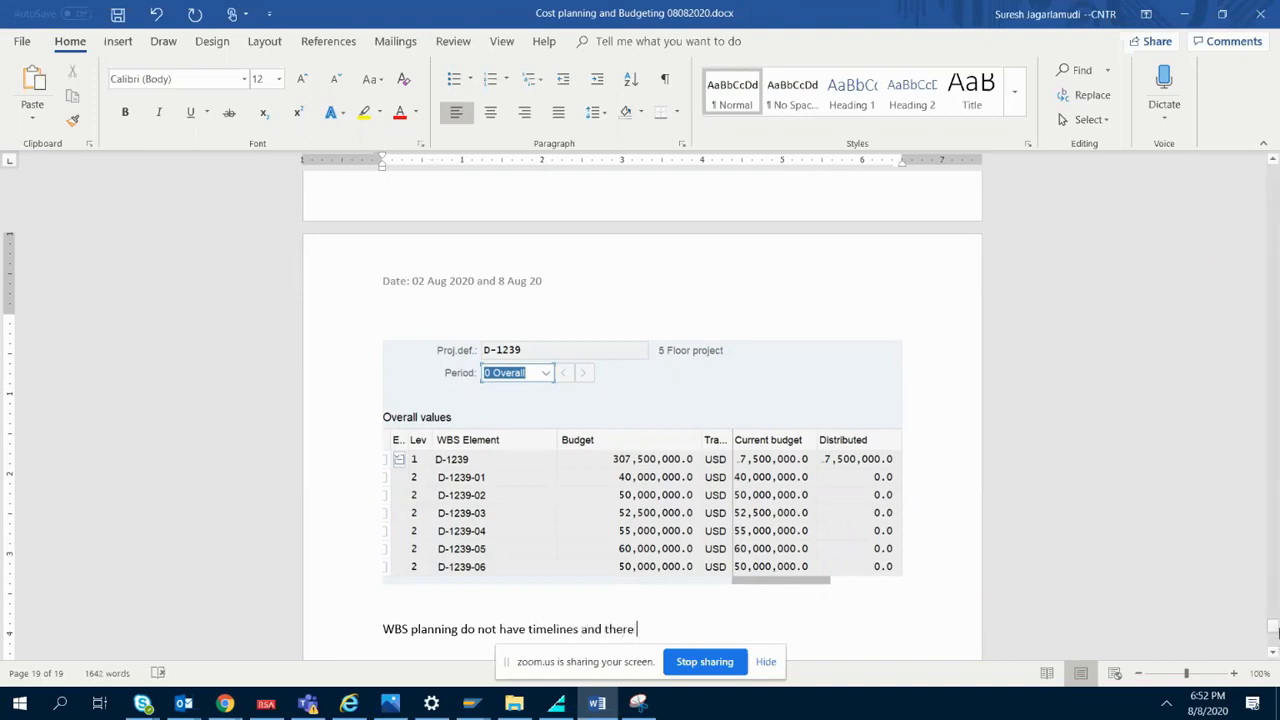
left_click(1273, 655)
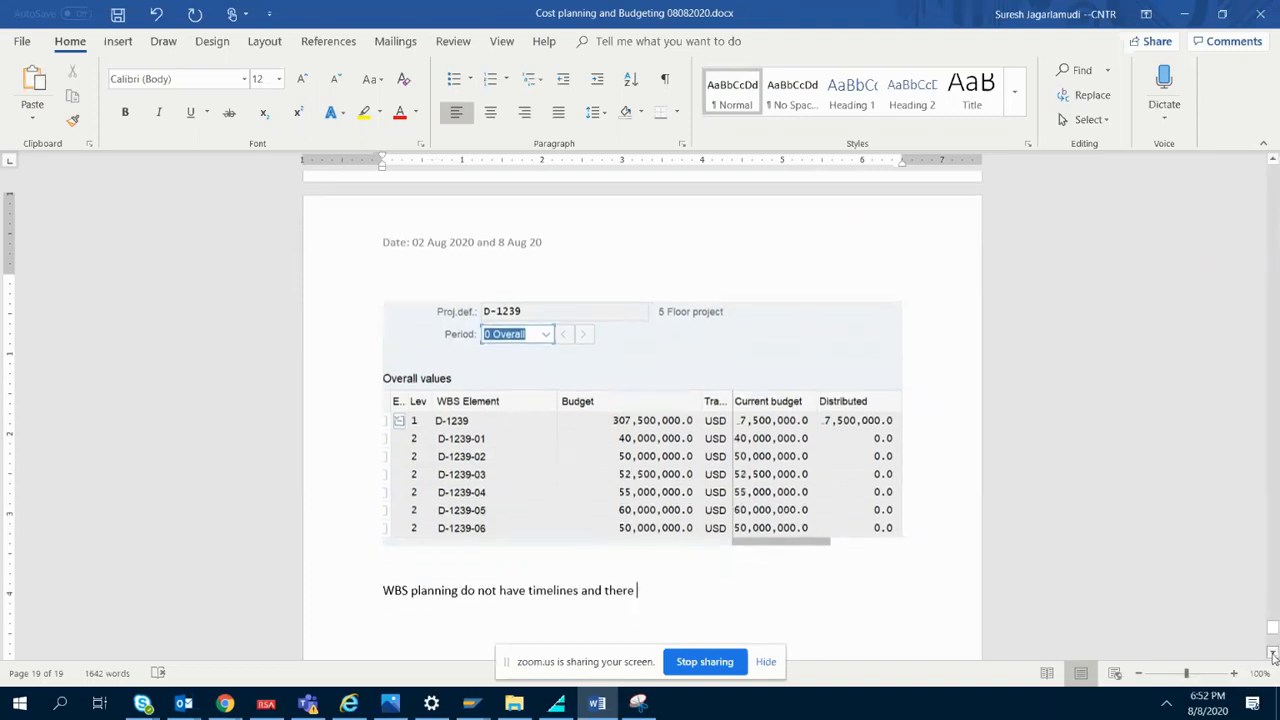
type("is p")
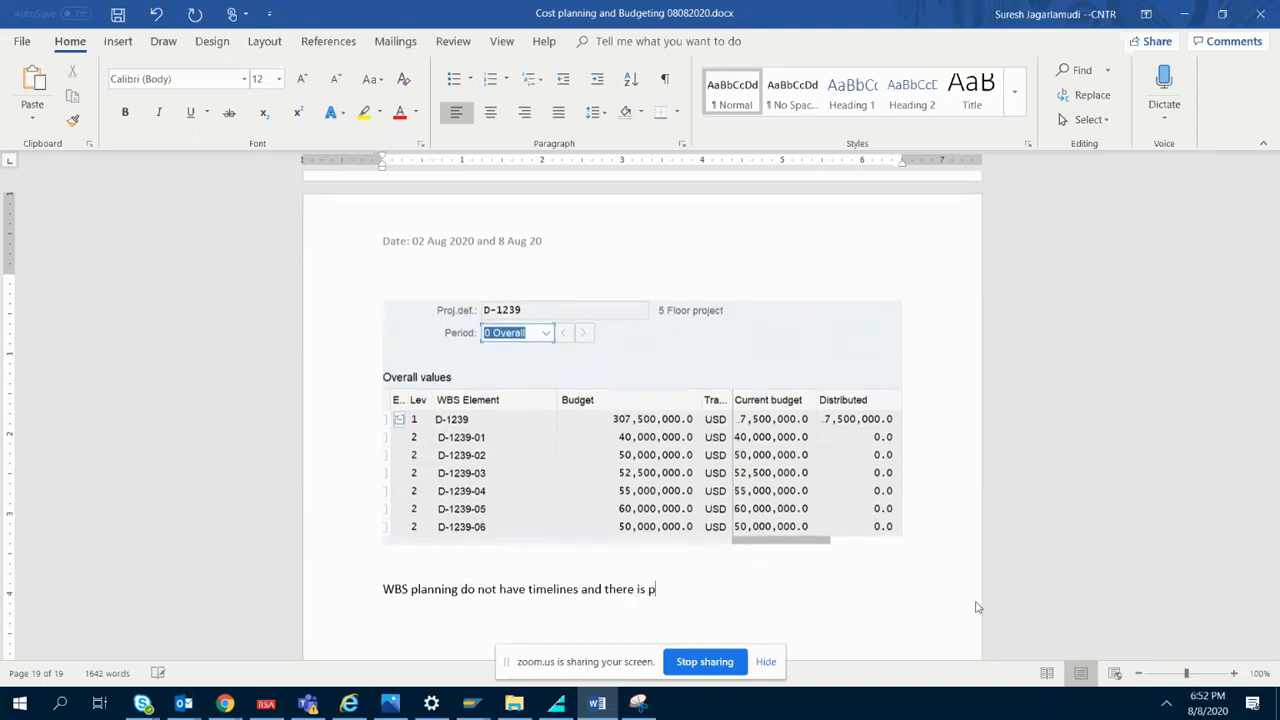
type("lanning of schedule for")
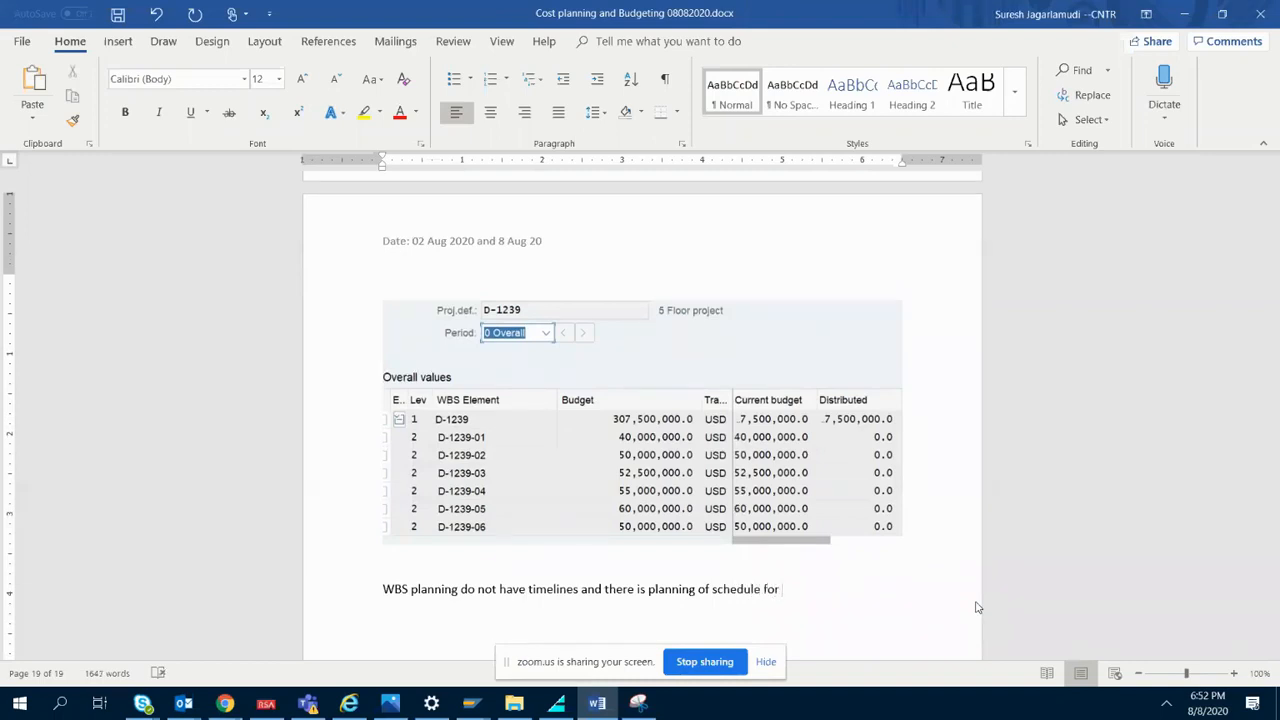
type(" WBS, it is better to d")
type("hoose")
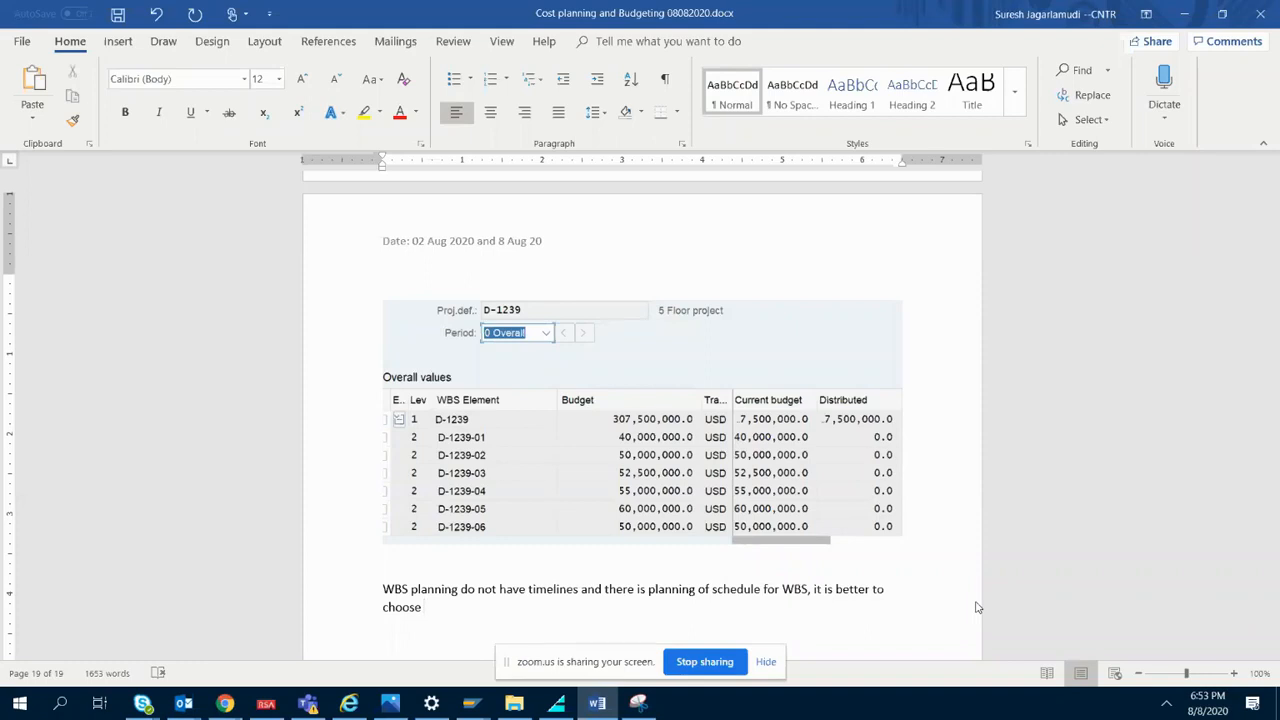
type("Overall budget values for ")
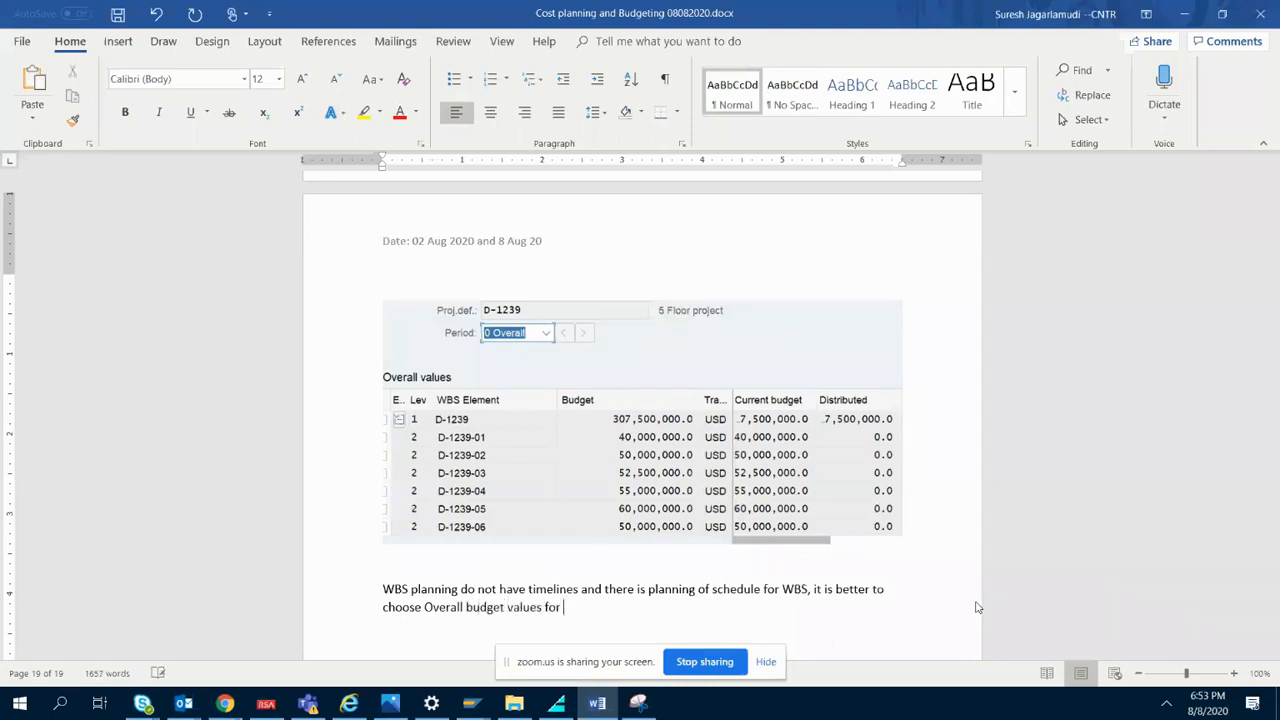
- End the note's sentence after "Overall budget values" with "in Budget profile", replacing the word "for"
type("Budg")
key("Left")
key("Left")
key("Left")
key("Left")
key("Left")
key("Left")
key("BackSpace")
key("BackSpace")
key("BackSpace")
key("BackSpace")
type("in")
left_click(630, 613)
type("porfil")
type("e")
- Start a second paragraph with "Otherwise if you have planned activities and durations, the schedule of the activities will"
key("Return")
type("Otherwise ")
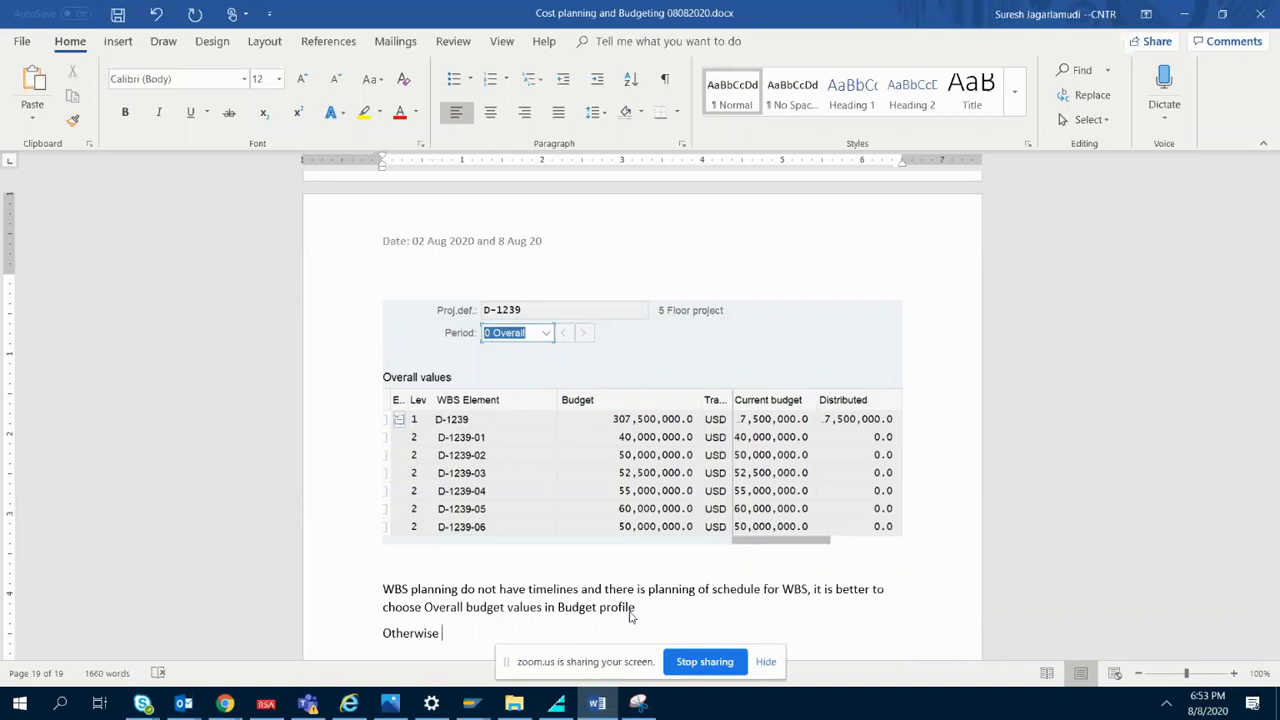
type("if you have planned activ")
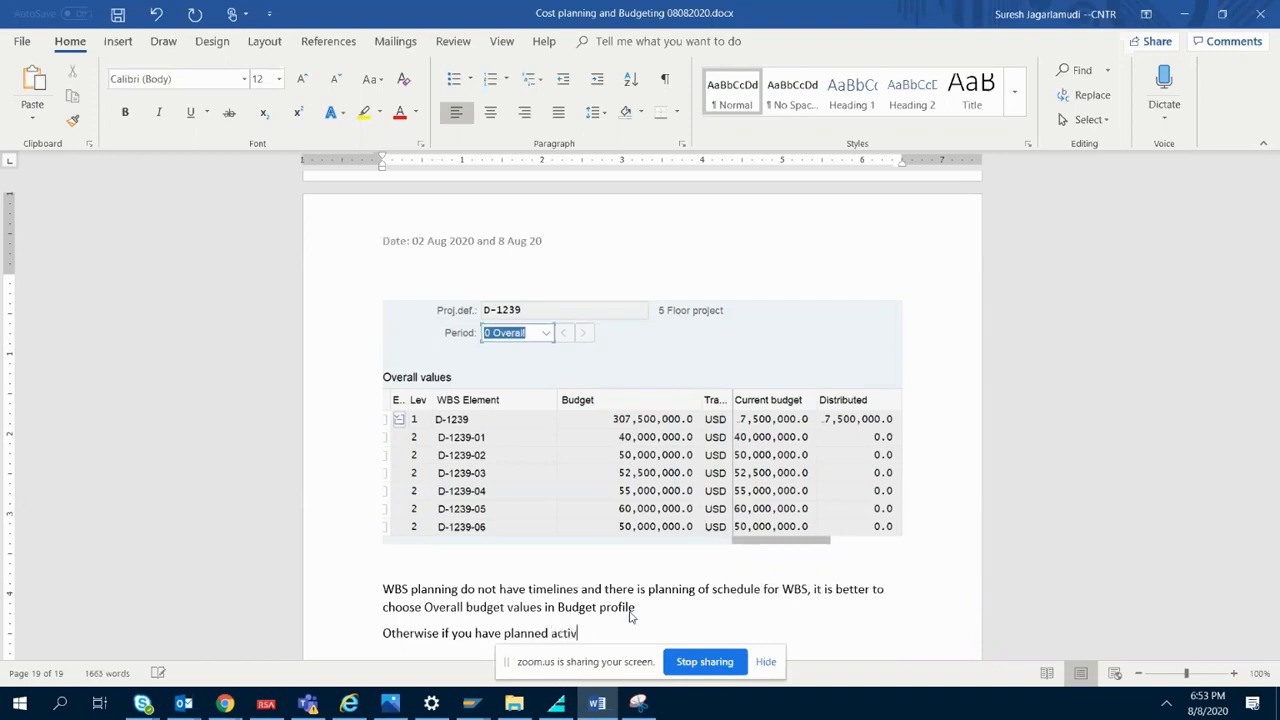
type("ities and durations, the sche")
key("BackSpace")
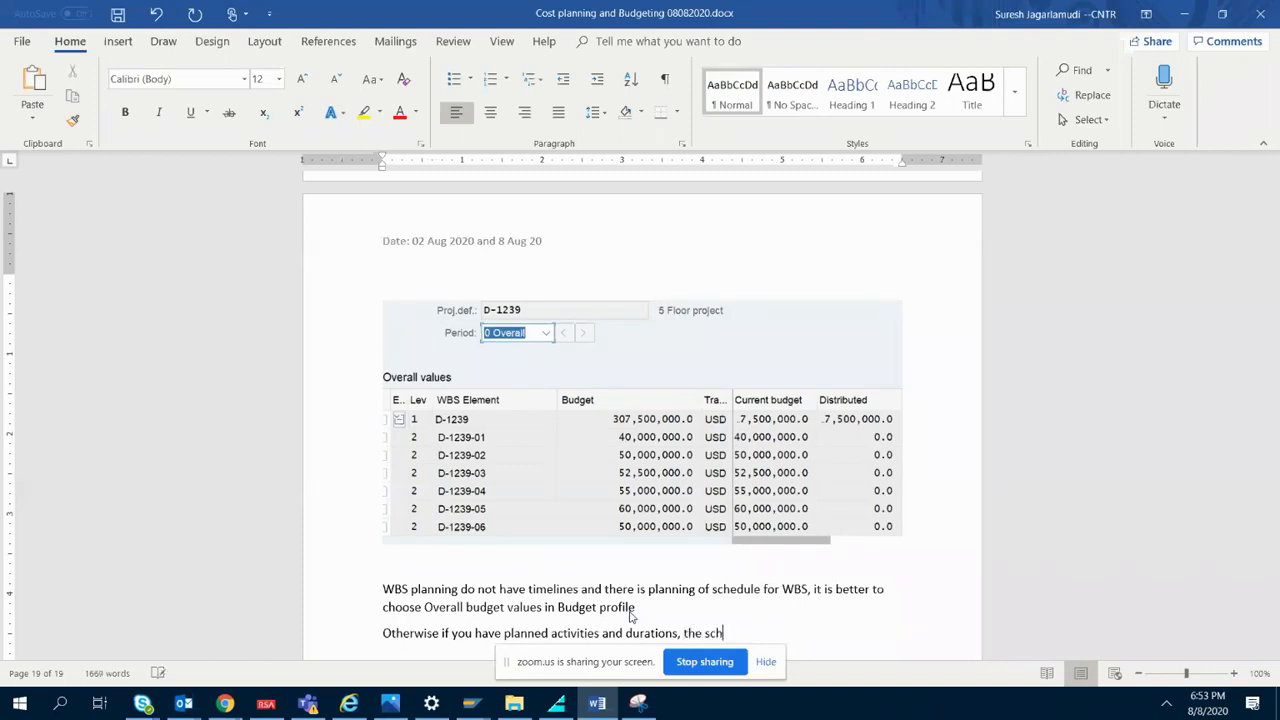
type("edule of the ")
type("ac")
type("tini")
key("BackSpace")
key("BackSpace")
type("vities wi")
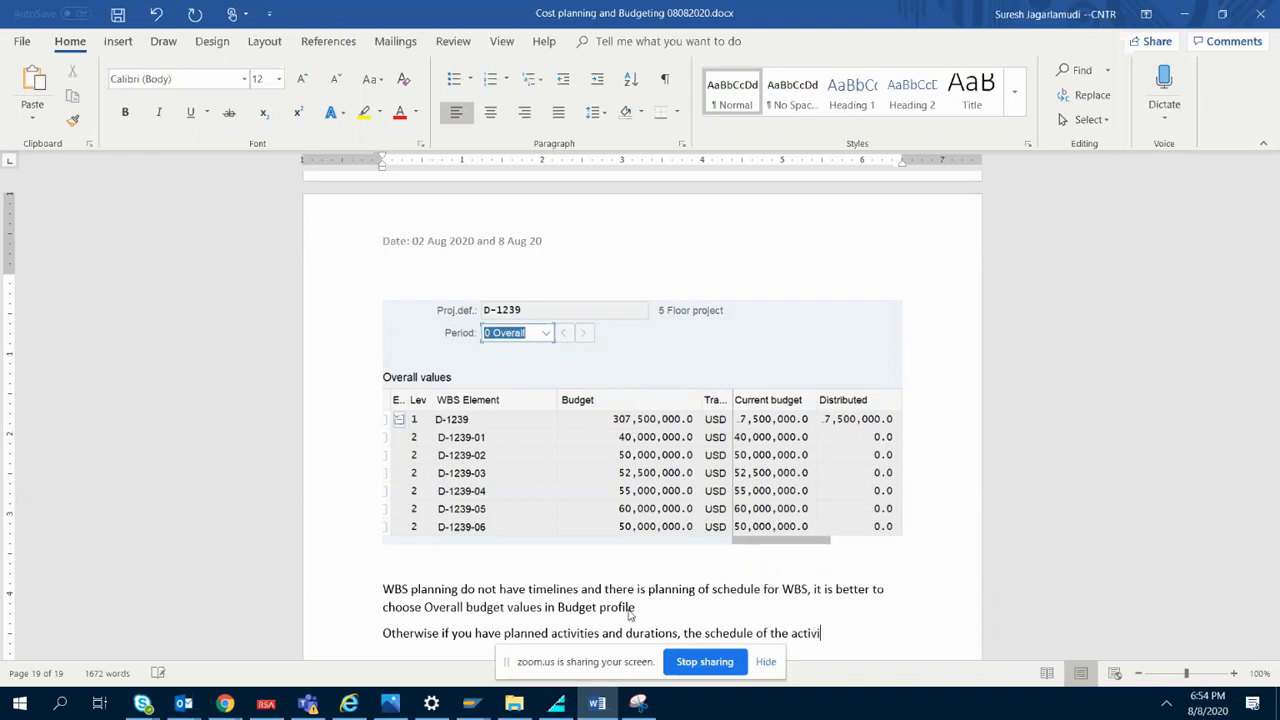
- Complete the paragraph with "provide schedules dates at WBS level as well hence using year wise budget values in budget profile makes sense."
type("ll prvo")
key("BackSpace")
key("BackSpace")
type("odi")
key("BackSpace")
key("BackSpace")
type("vide schedules dates at WBS level as well hence using yearwise budget values in budget")
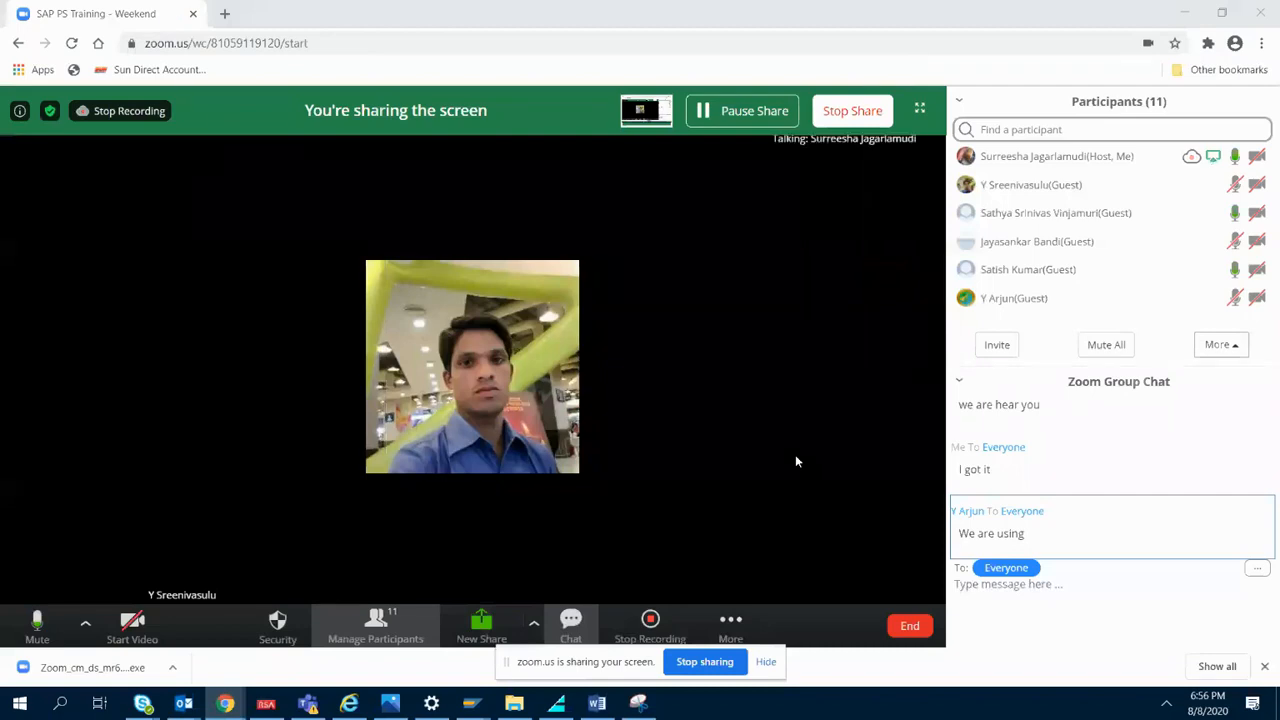
- Switch back to Word and review the two paragraphs on choosing overall or year-wise budget values, highlighting each while reading
left_click(597, 703)
left_click(727, 471)
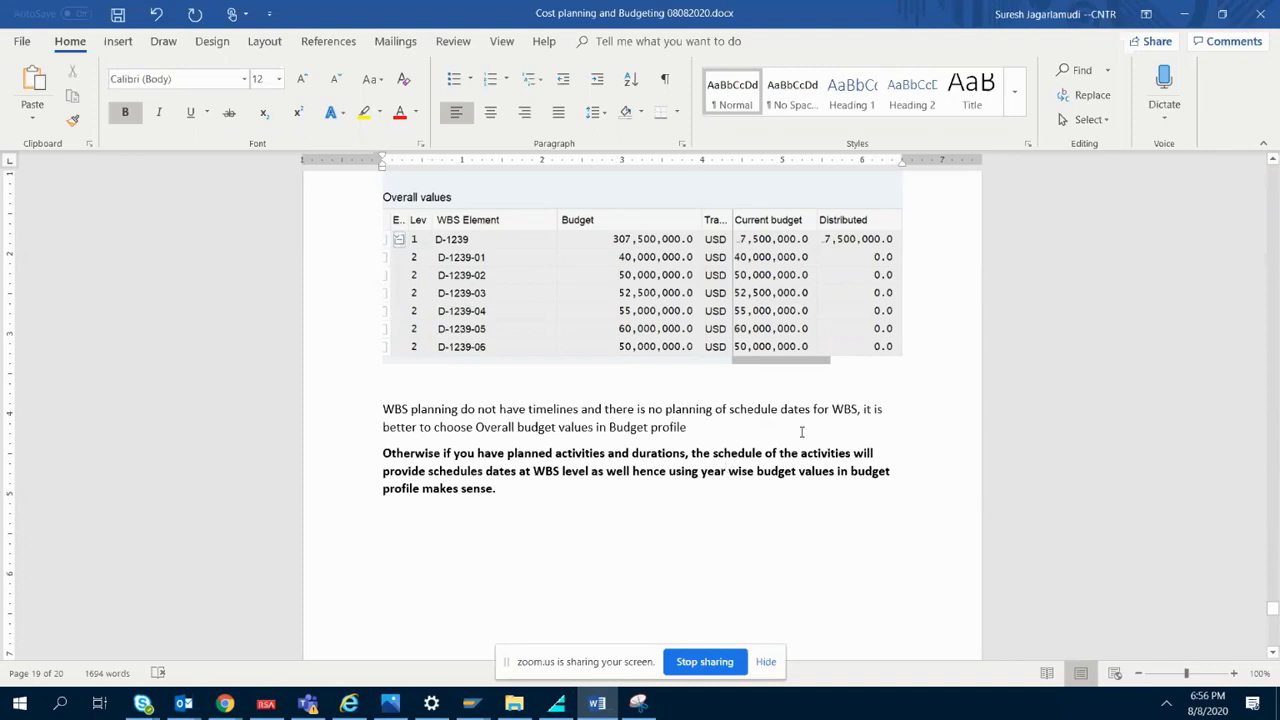
left_click(383, 409)
left_click_drag(692, 428, 398, 409)
left_click_drag(692, 452, 384, 410)
left_click(712, 454)
left_click(432, 427)
left_click_drag(503, 488, 432, 472)
triple_click(432, 472)
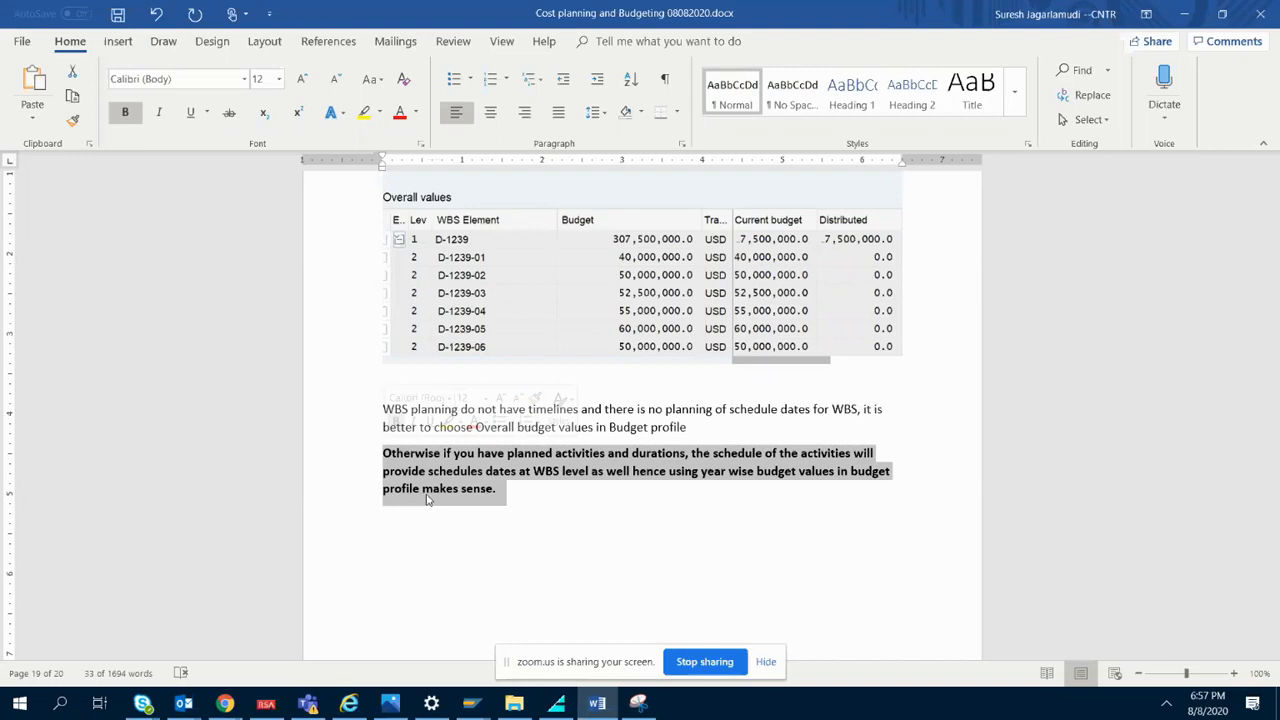
- Deselect the bold paragraph and save the Cost planning and Budgeting document
left_click(598, 706)
left_click(598, 706)
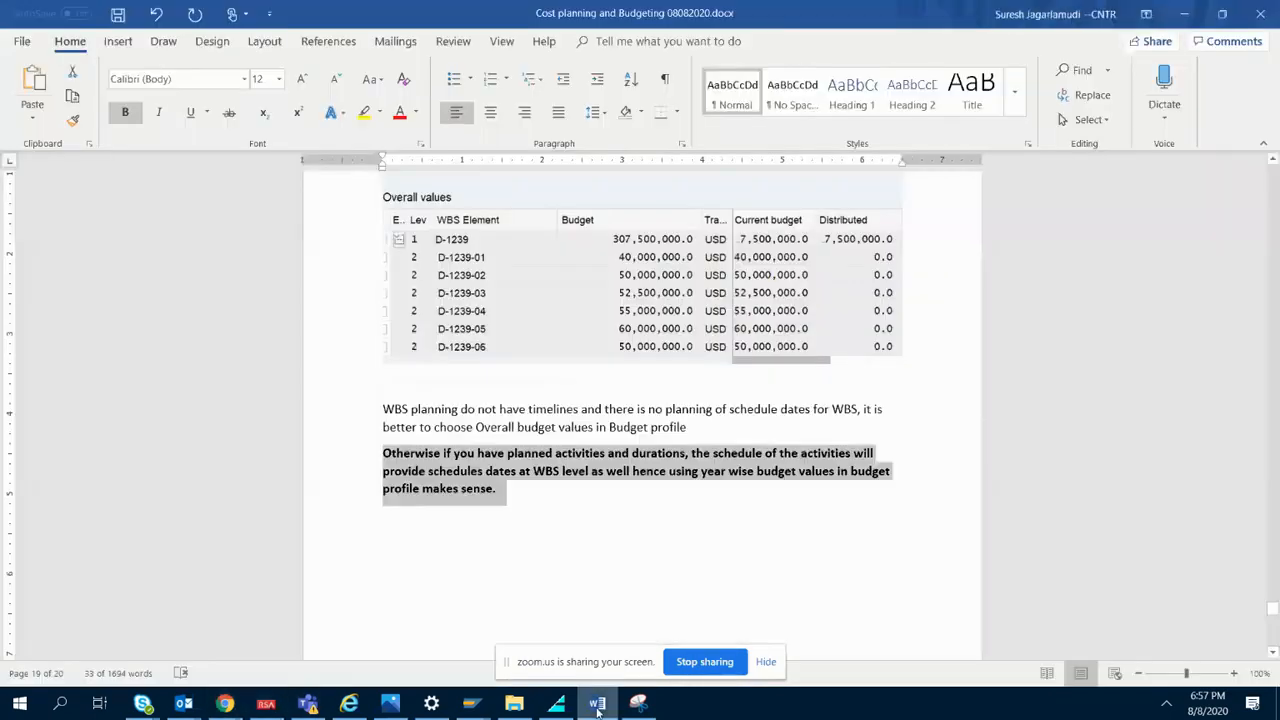
left_click(607, 527)
left_click(117, 14)
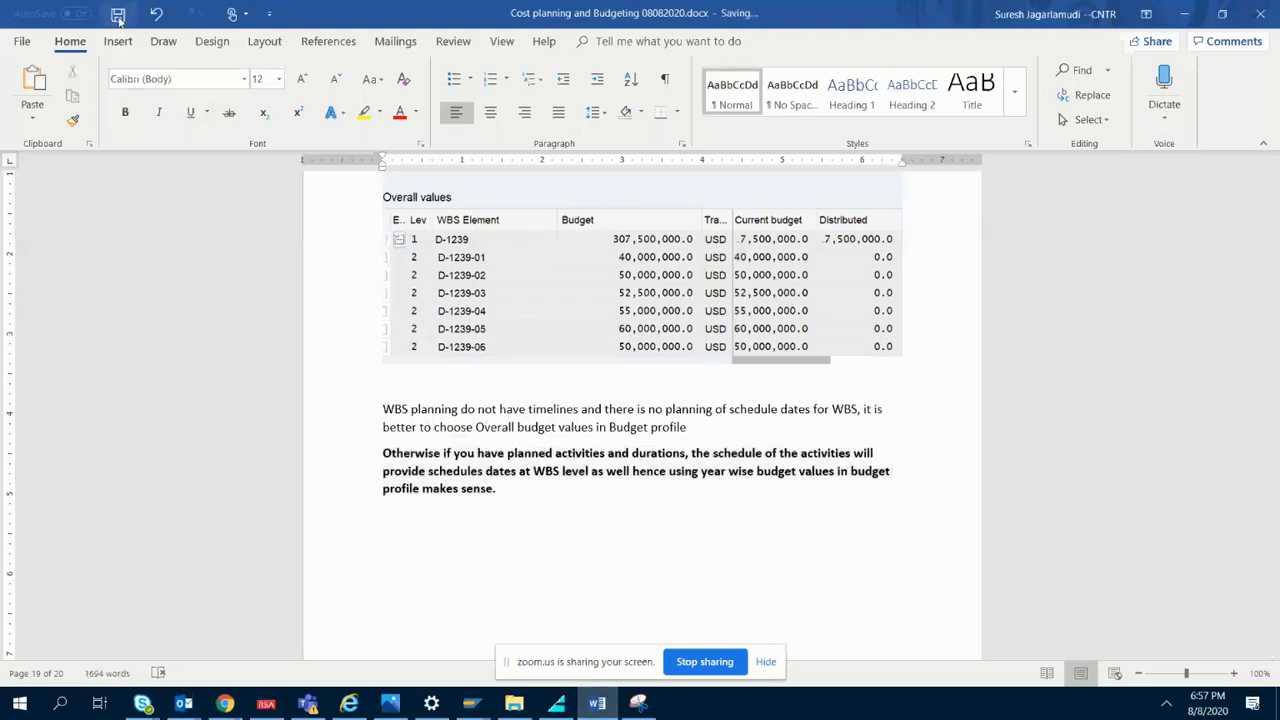
left_click(598, 704)
left_click(598, 704)
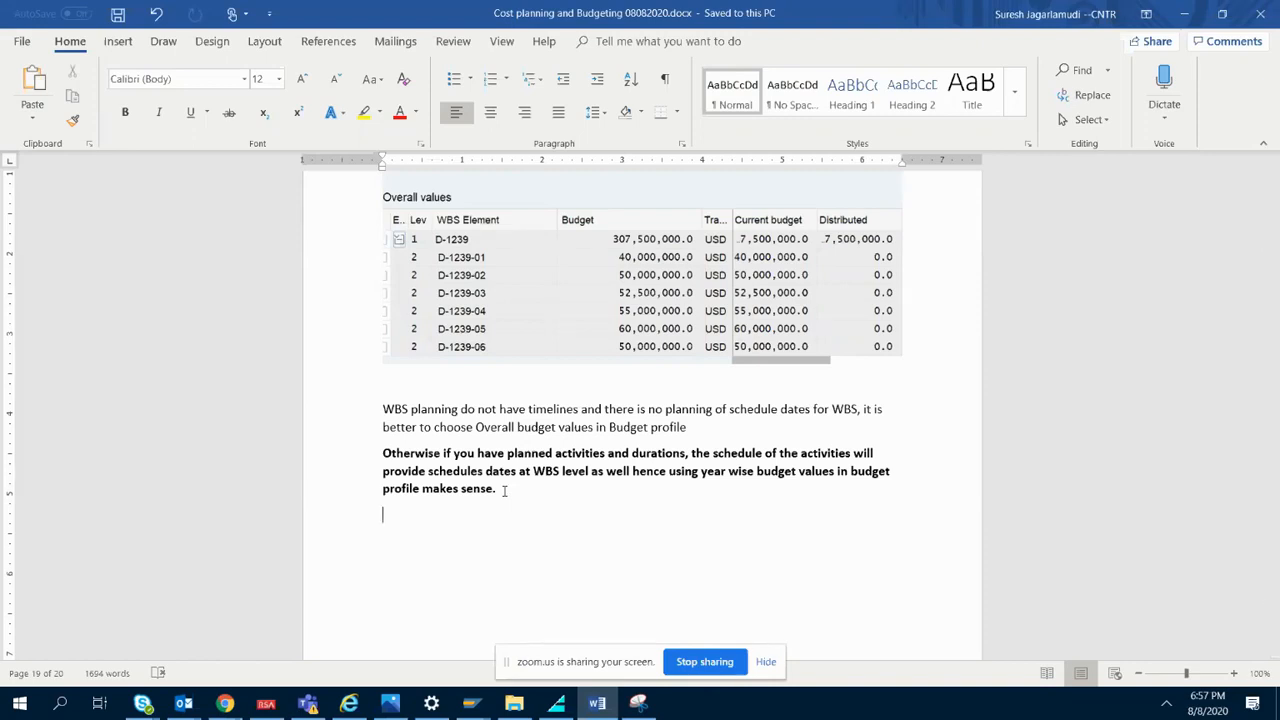
- Add the line "After some months:" beneath the bold paragraph on year-wise budget values
type("Ater")
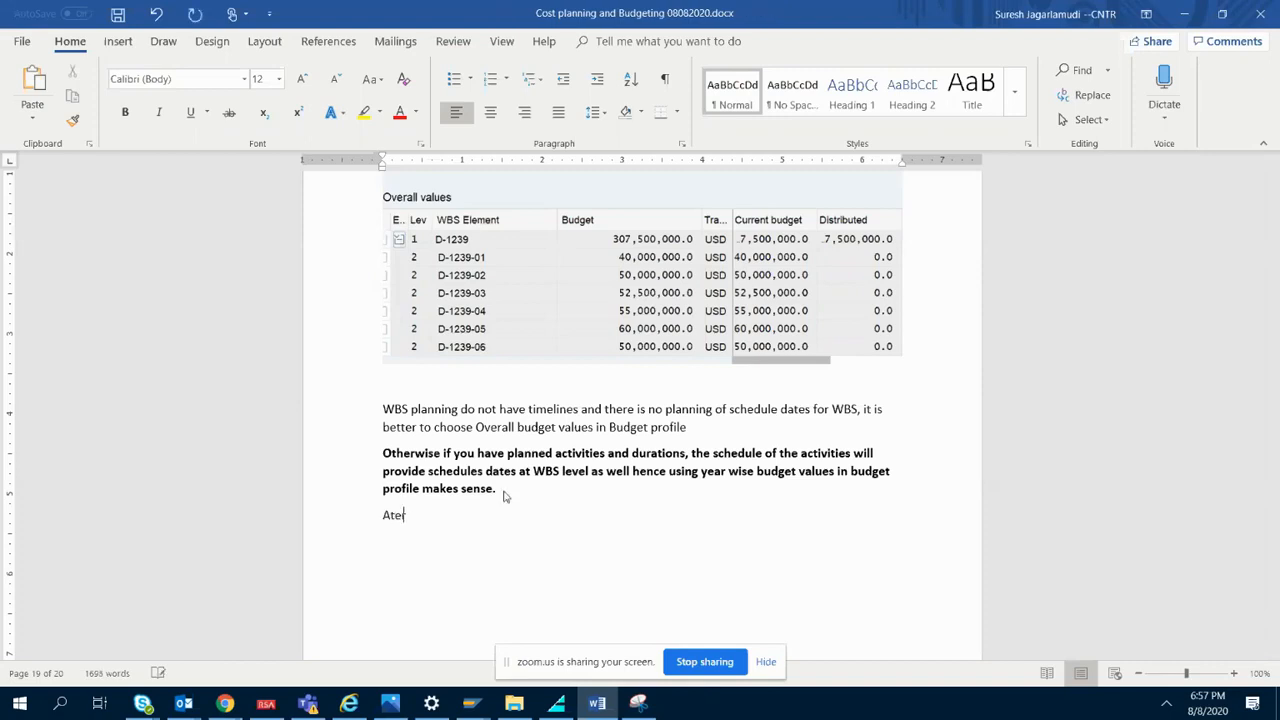
type(" some months")
key("Up")
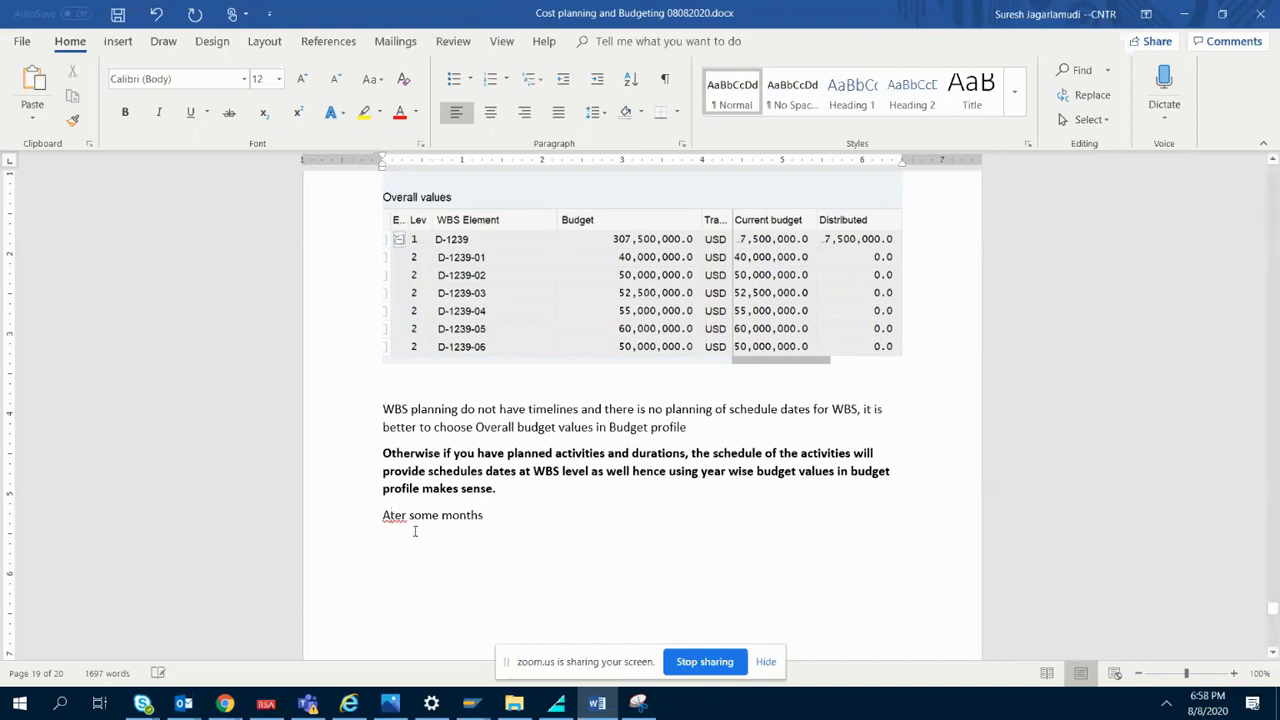
type("f")
left_click(514, 512)
type(":")
- Switch to the SAP budget display, try to leave the transaction with /n, and decline the detailed error description
mouse_move(470, 705)
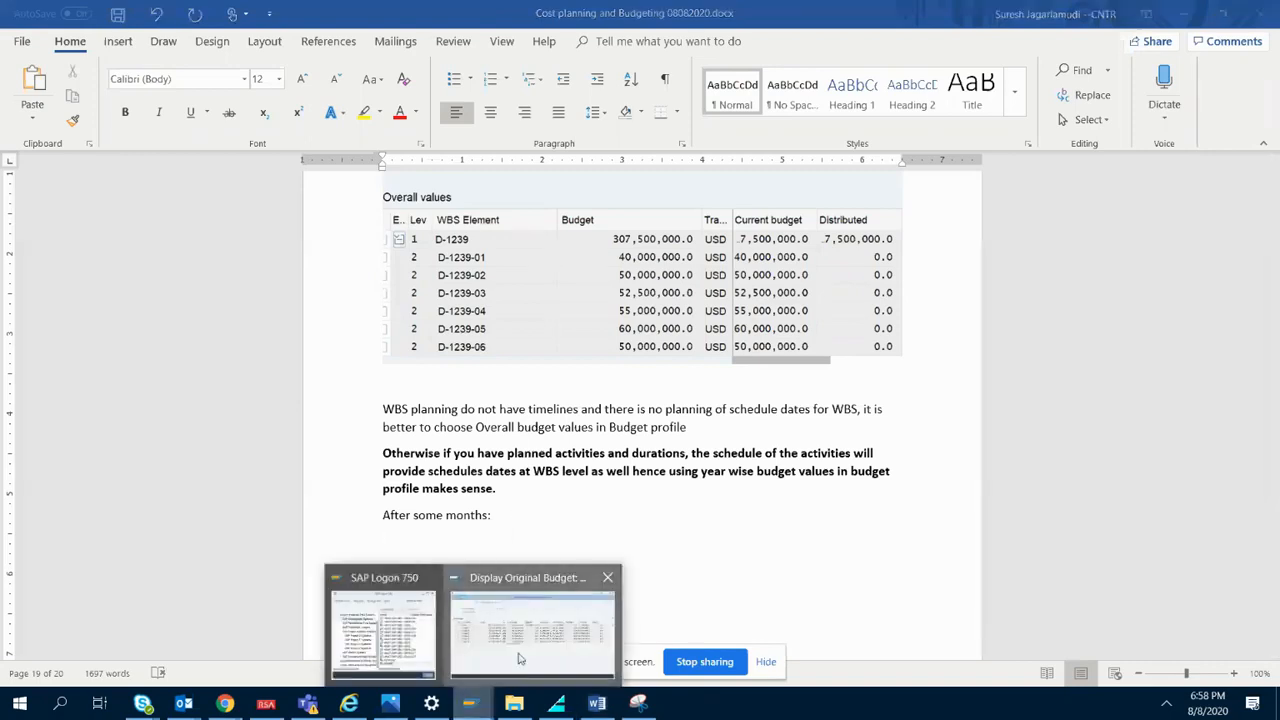
left_click(518, 652)
left_click(118, 87)
type("/n")
key("Return")
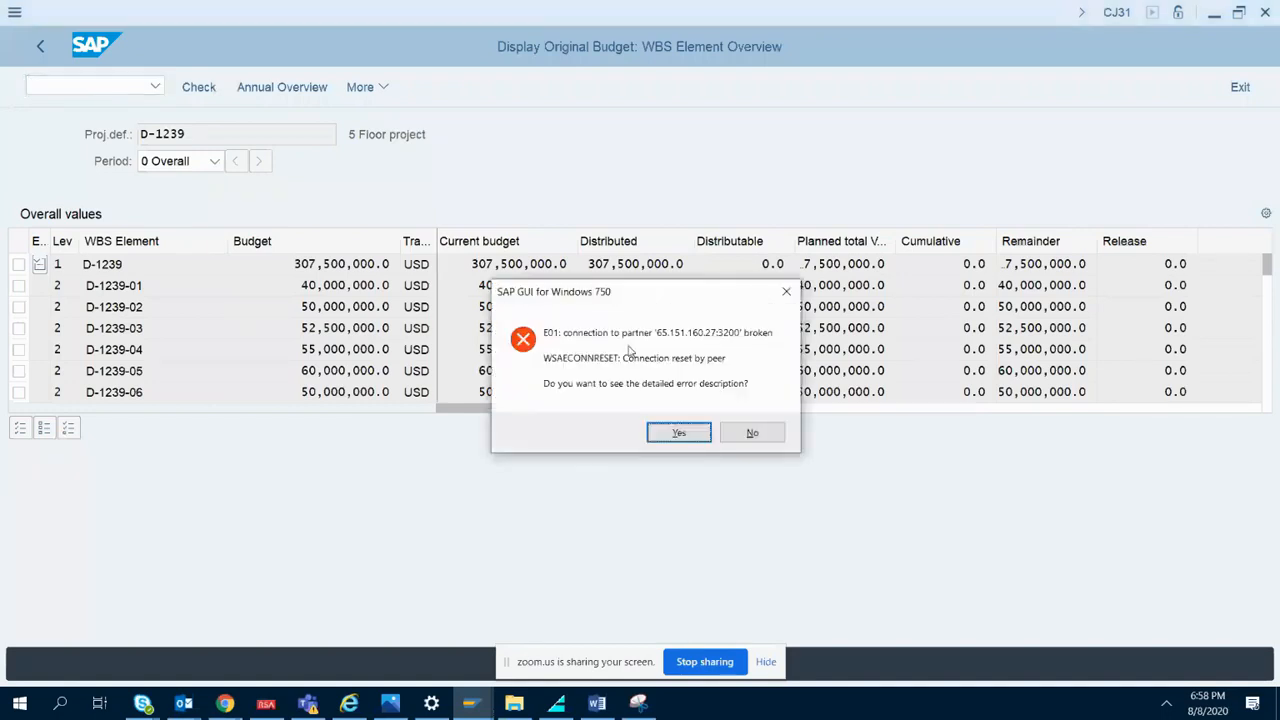
left_click(750, 432)
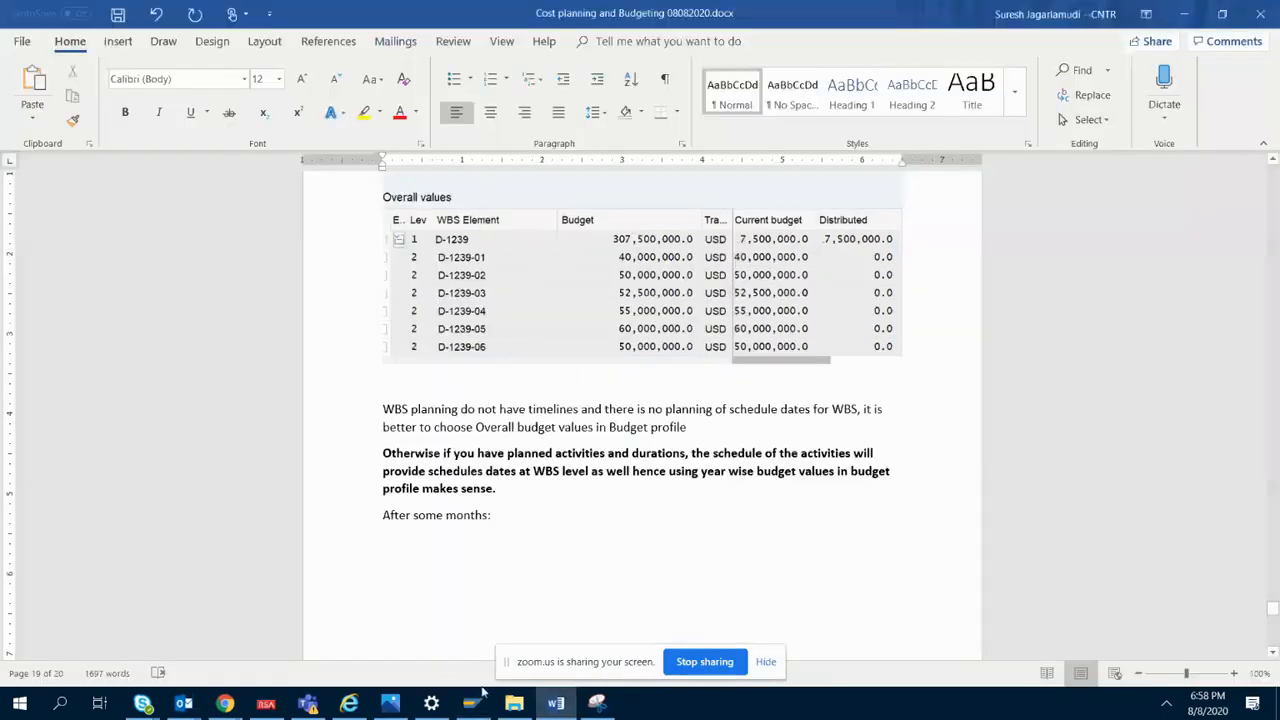
- Log on to the PS 900 system again with the account password, continuing with this logon and ending any other logons
left_click(472, 705)
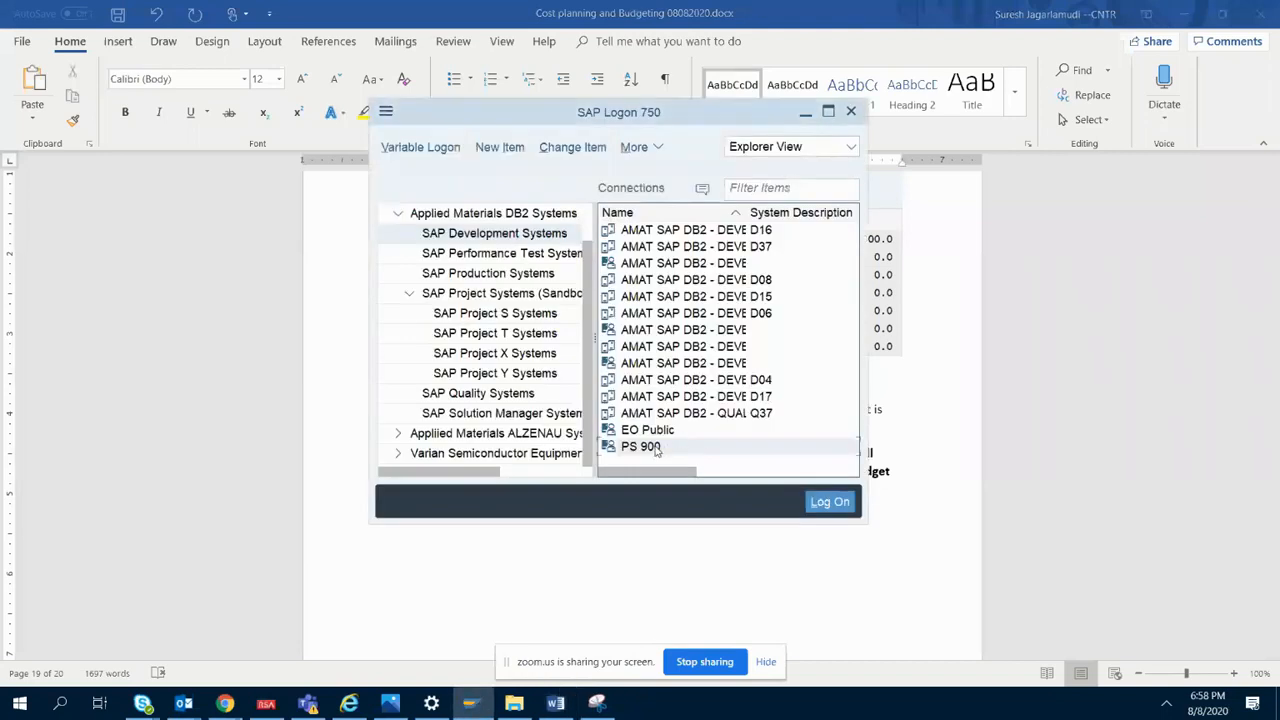
double_click(657, 449)
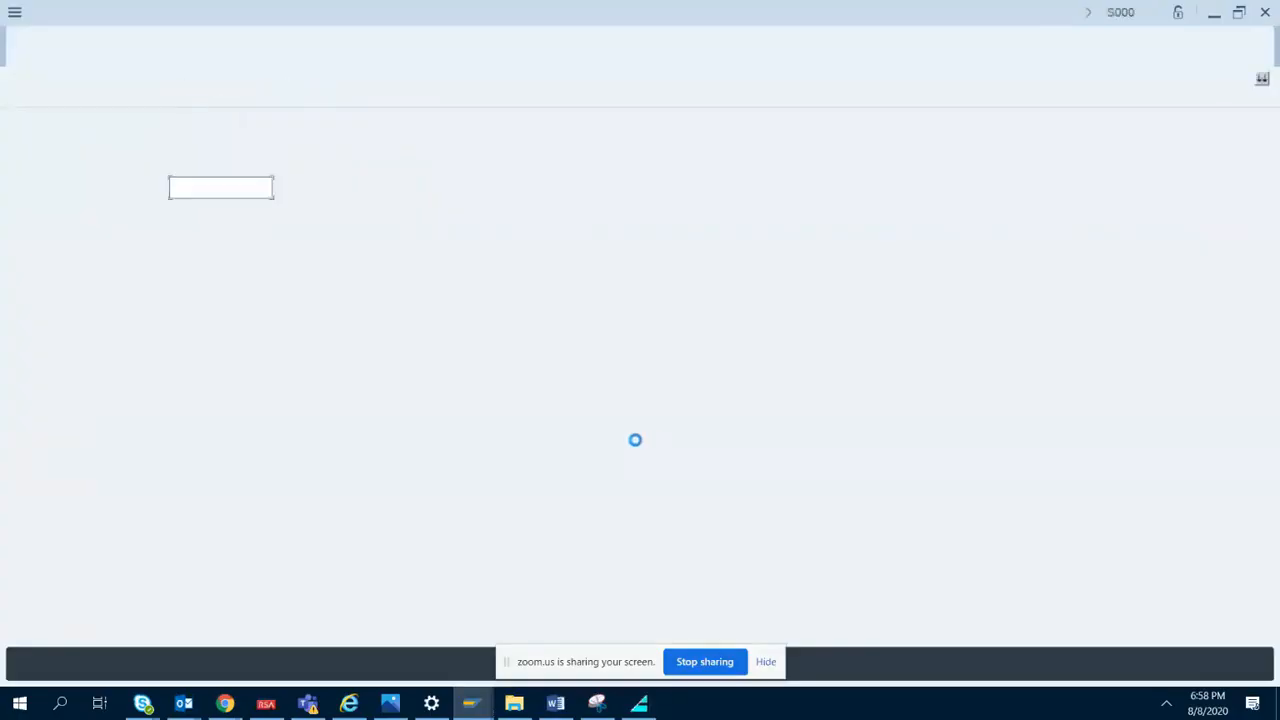
left_click(230, 186)
left_click(197, 211)
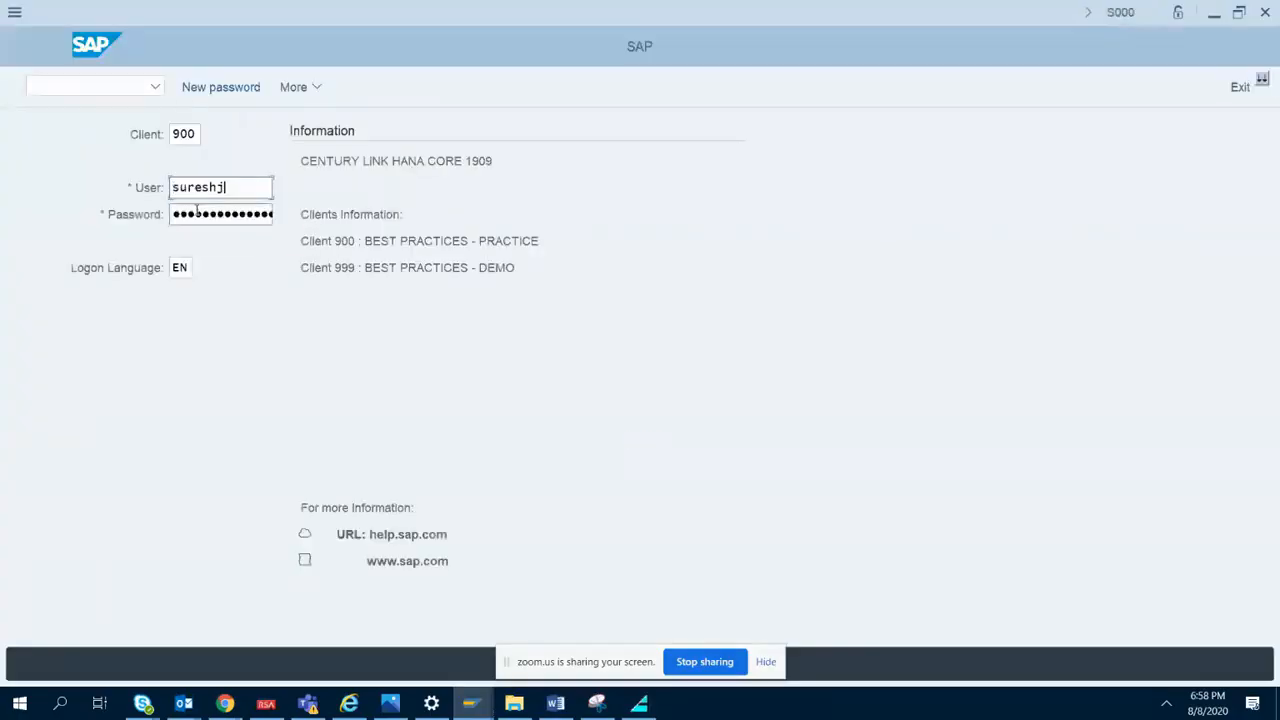
left_click(174, 215)
type("•••••")
key("BackSpace")
key("BackSpace")
key("Return")
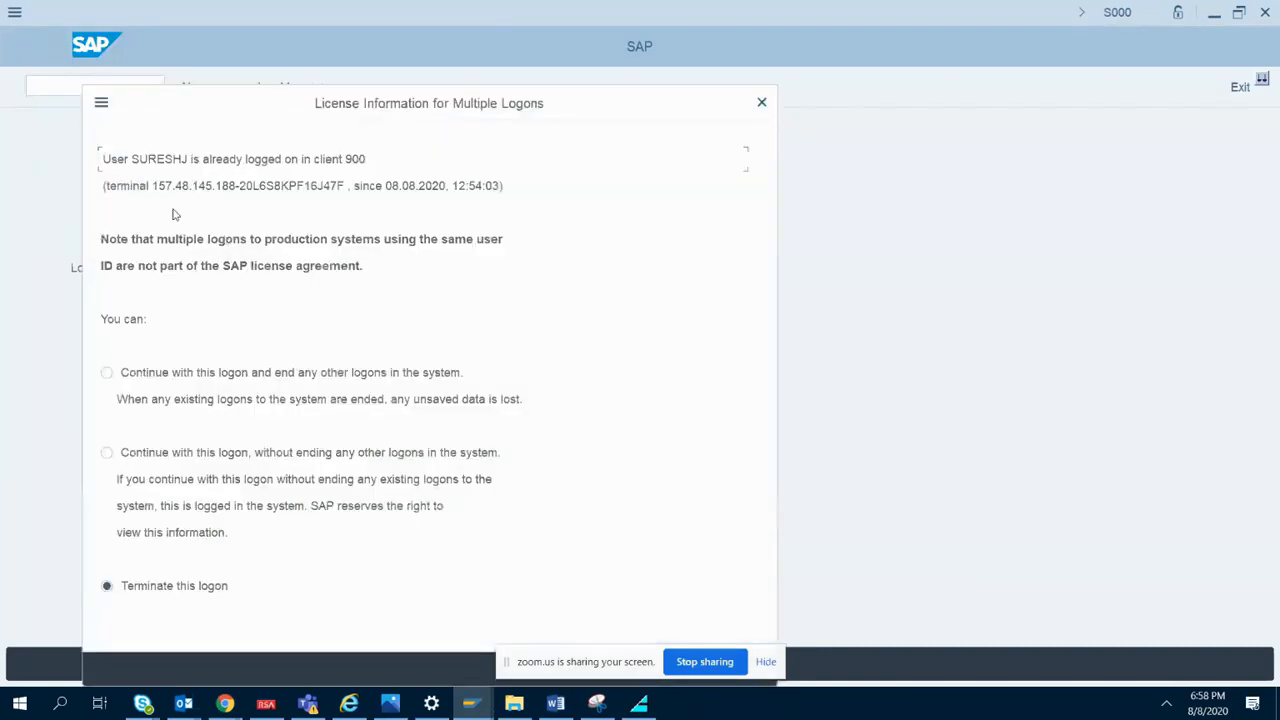
left_click(106, 372)
left_click_drag(478, 100, 571, 57)
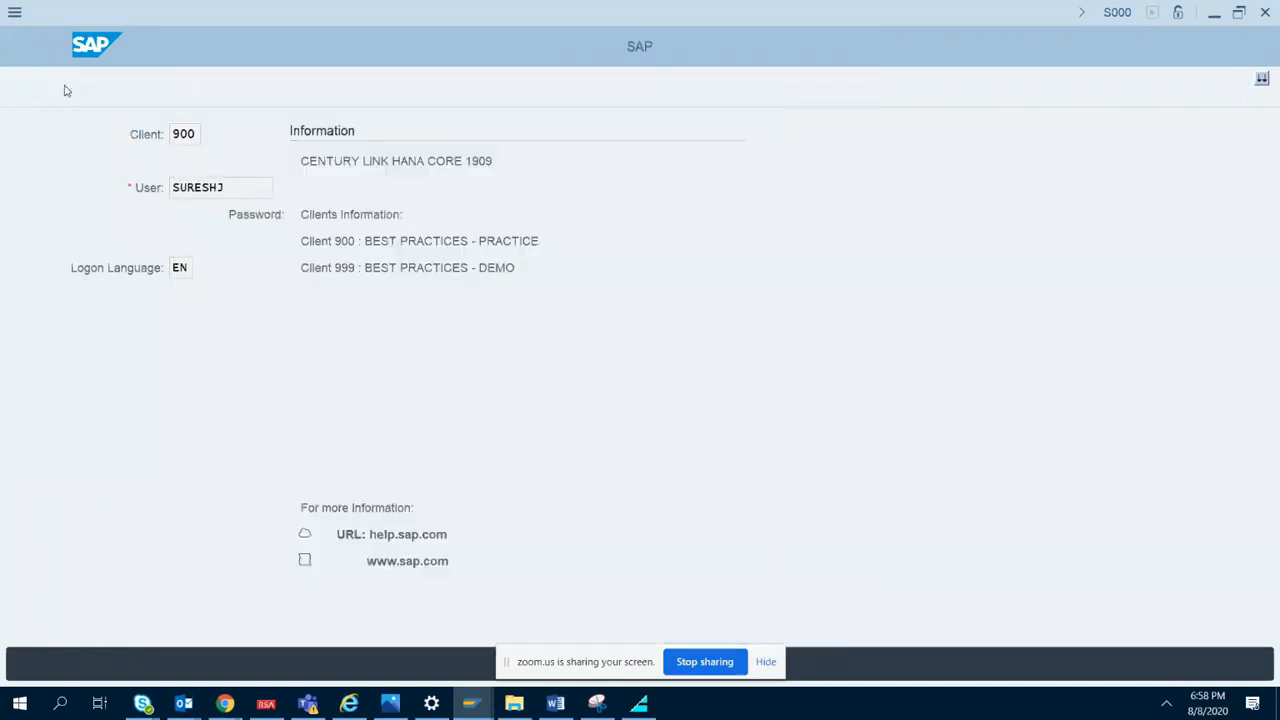
- Start transaction CJ20N and open the 5 Floor project D-1239 in the Project Builder
left_click(62, 87)
type("cj20n")
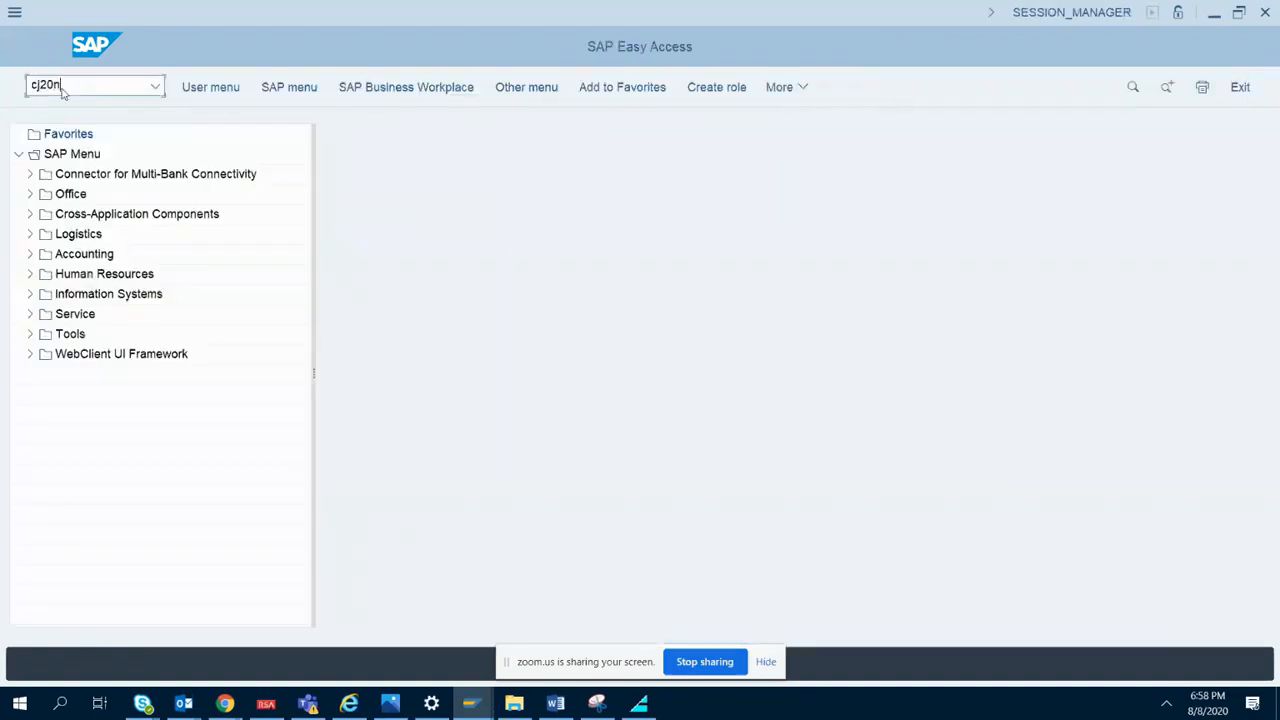
key("Return")
double_click(269, 458)
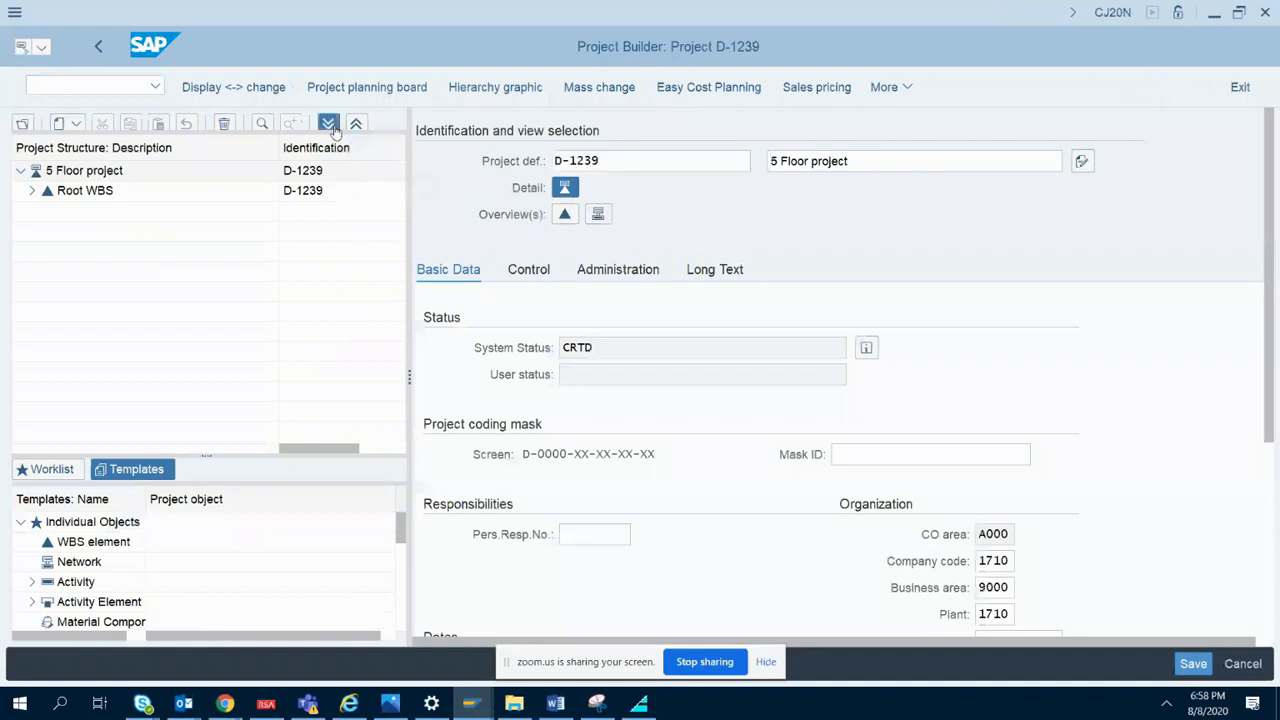
- Expand the full project structure, show the WBS element overview and insert blank rows above Floor 2
left_click(333, 126)
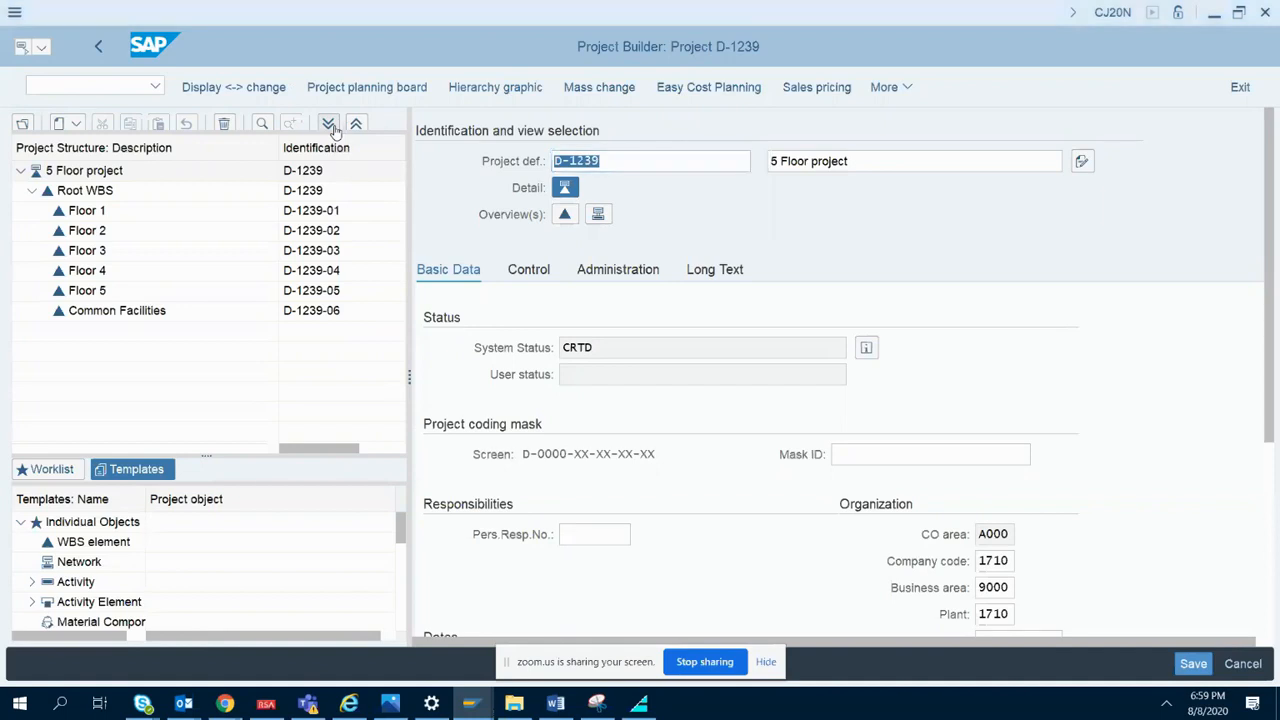
left_click_drag(1268, 282, 1275, 236)
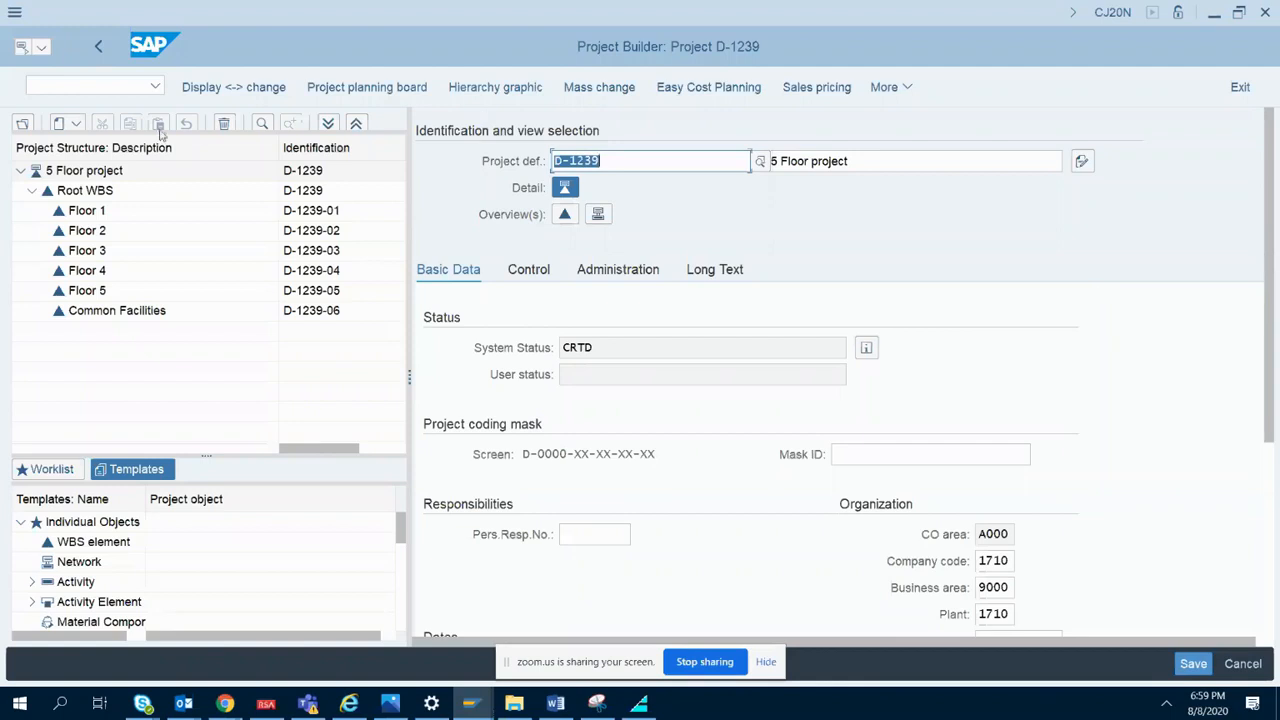
left_click(565, 214)
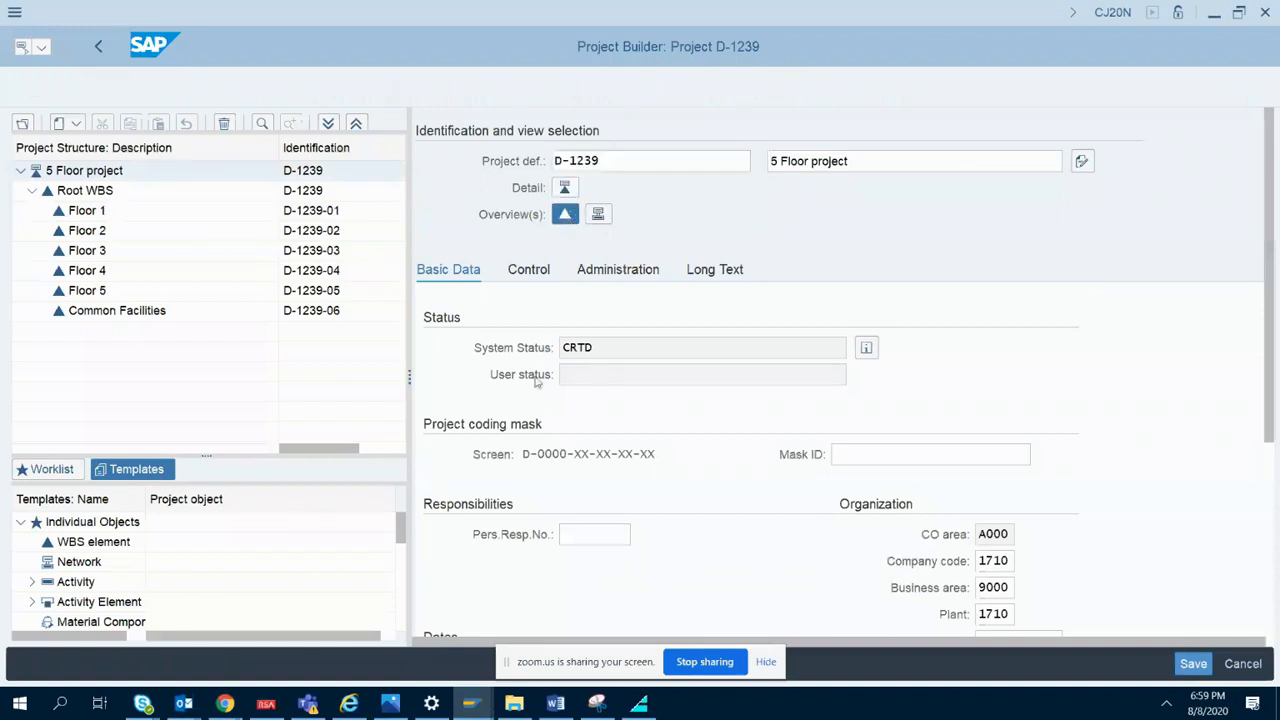
left_click(434, 389)
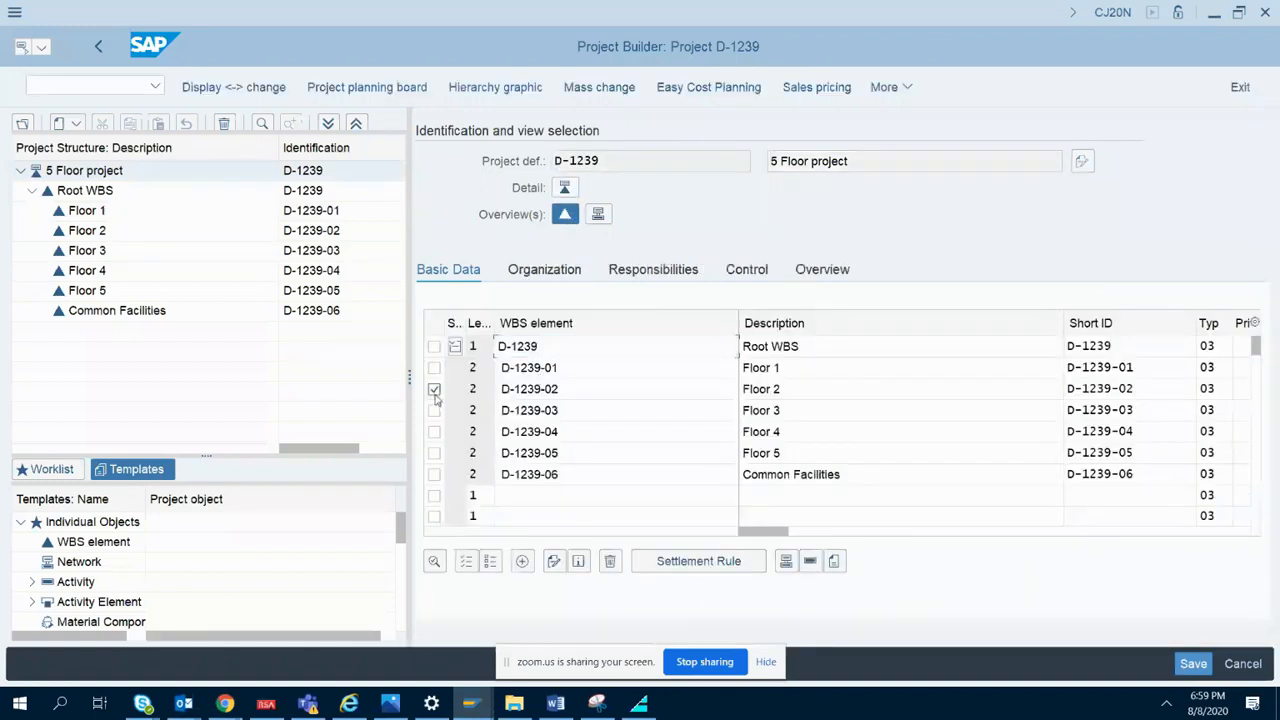
left_click(521, 562)
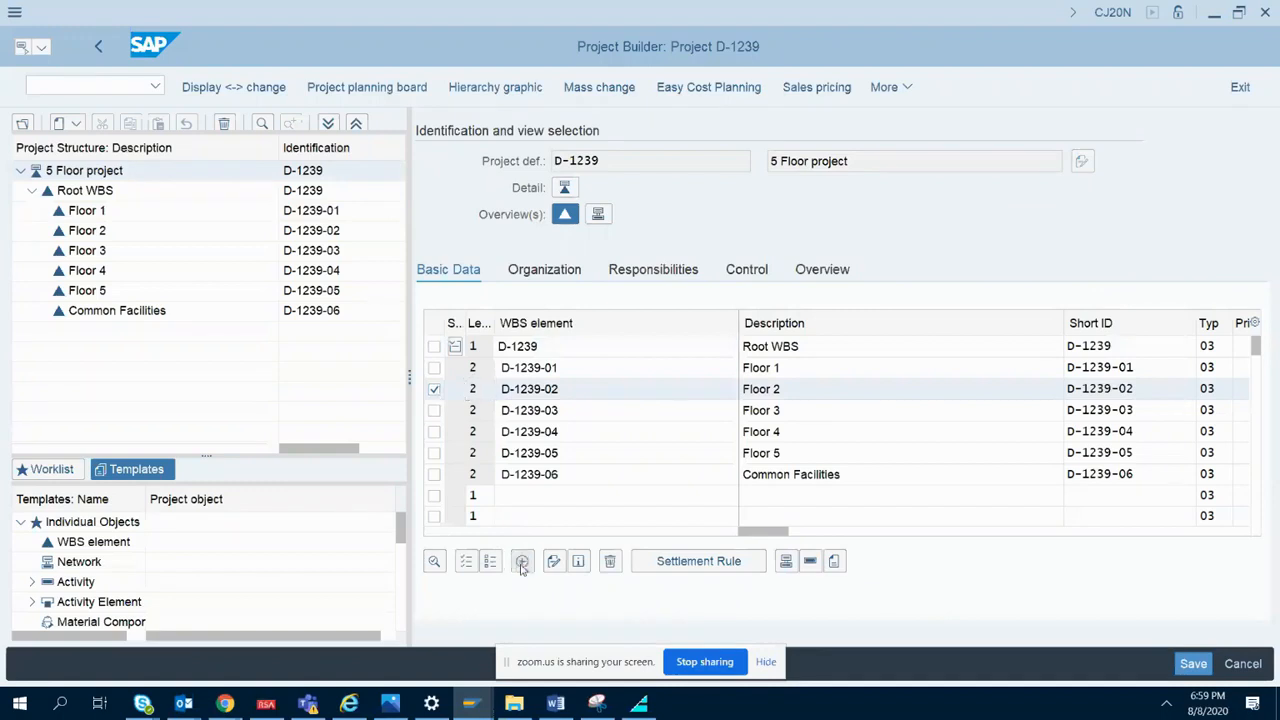
- Add WBS element D-1239-01-01 at level 3 below Floor 1 with the description F1- Civil Work
left_click_drag(565, 368, 493, 367)
key("ctrl+c")
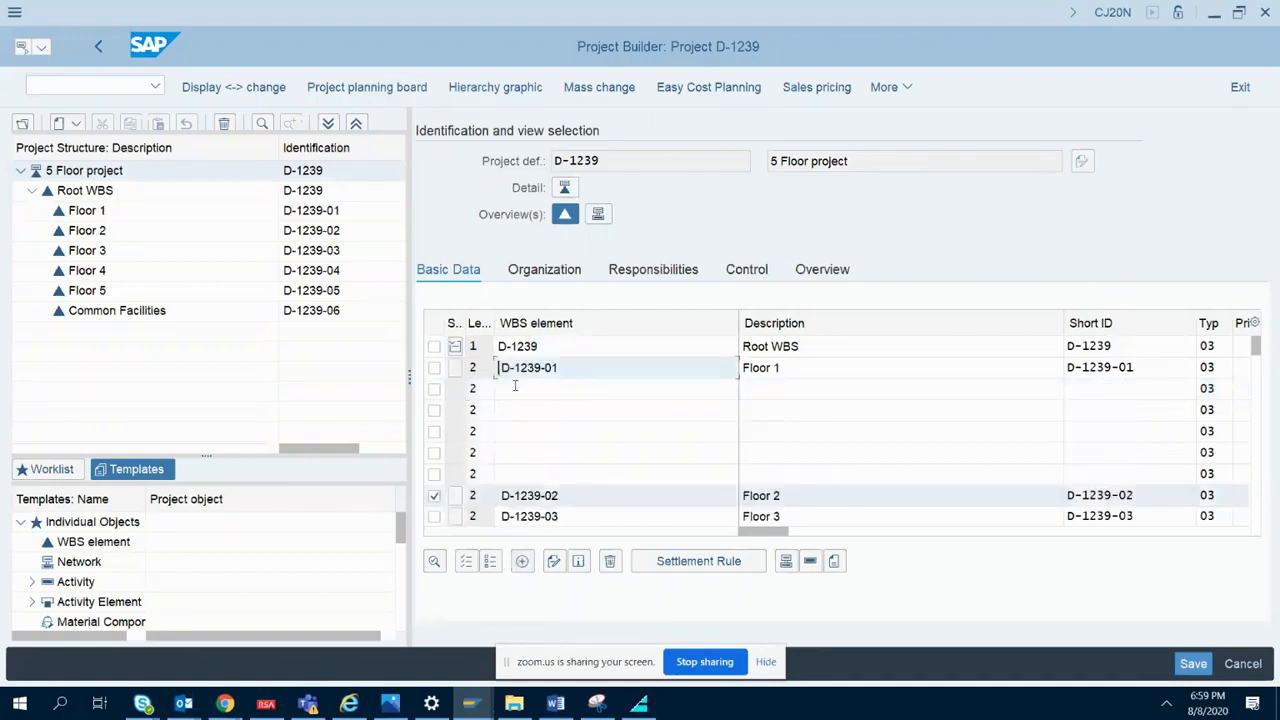
left_click(516, 388)
key("ctrl+v")
type("-01")
left_click(484, 391)
key("BackSpace")
type("3")
left_click(580, 390)
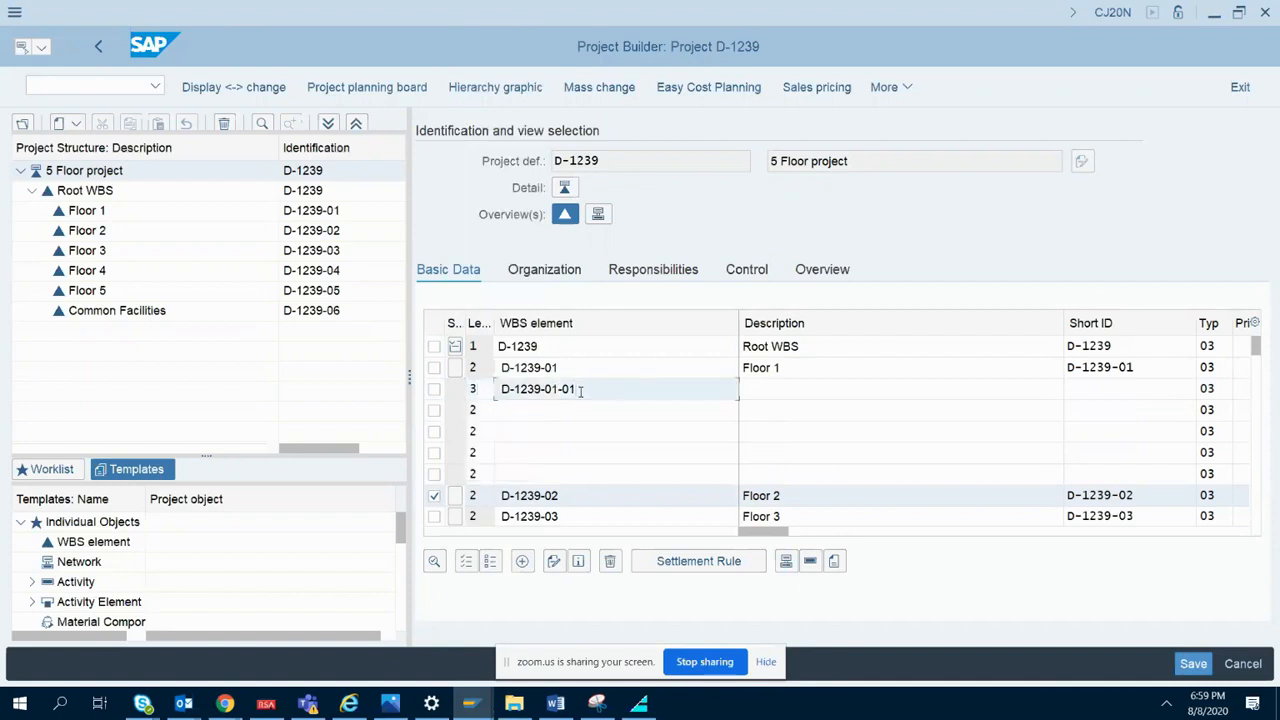
left_click(764, 394)
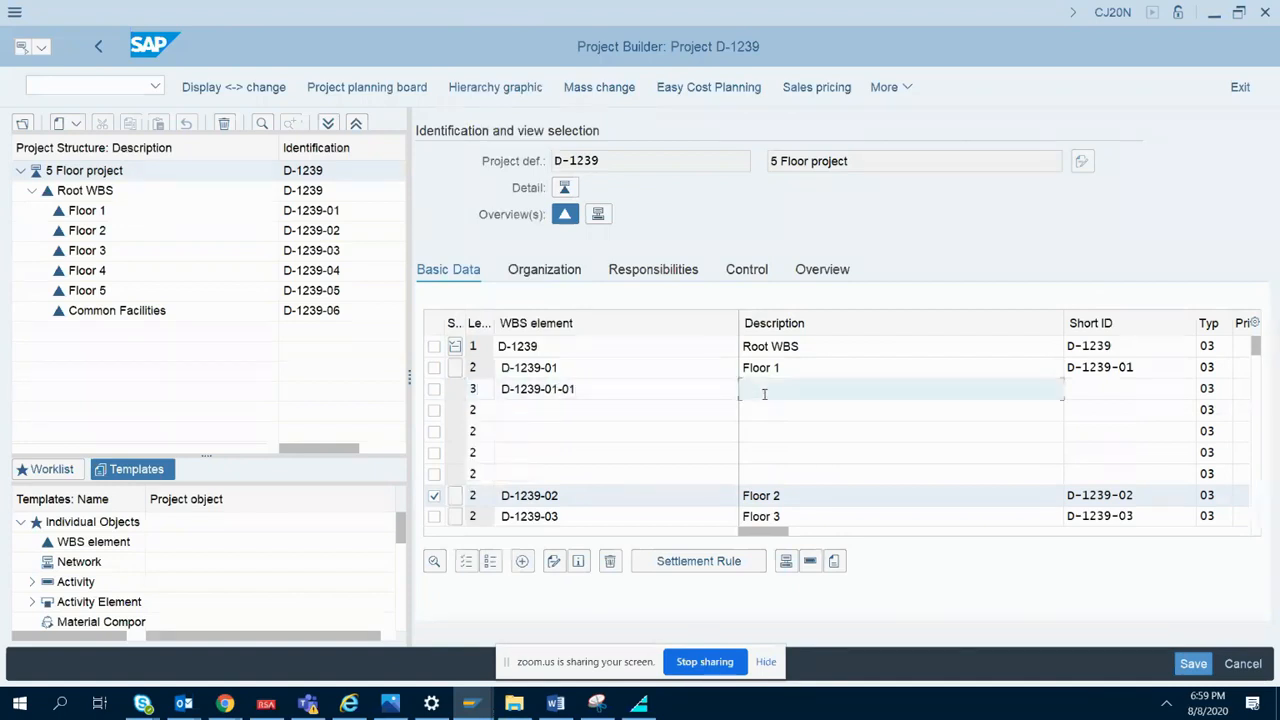
type("F1-Civil Work")
- Enter WBS element code D-1239-01-02 in the blank row below D-1239-01-01, reusing the code above it
left_click_drag(594, 393, 480, 393)
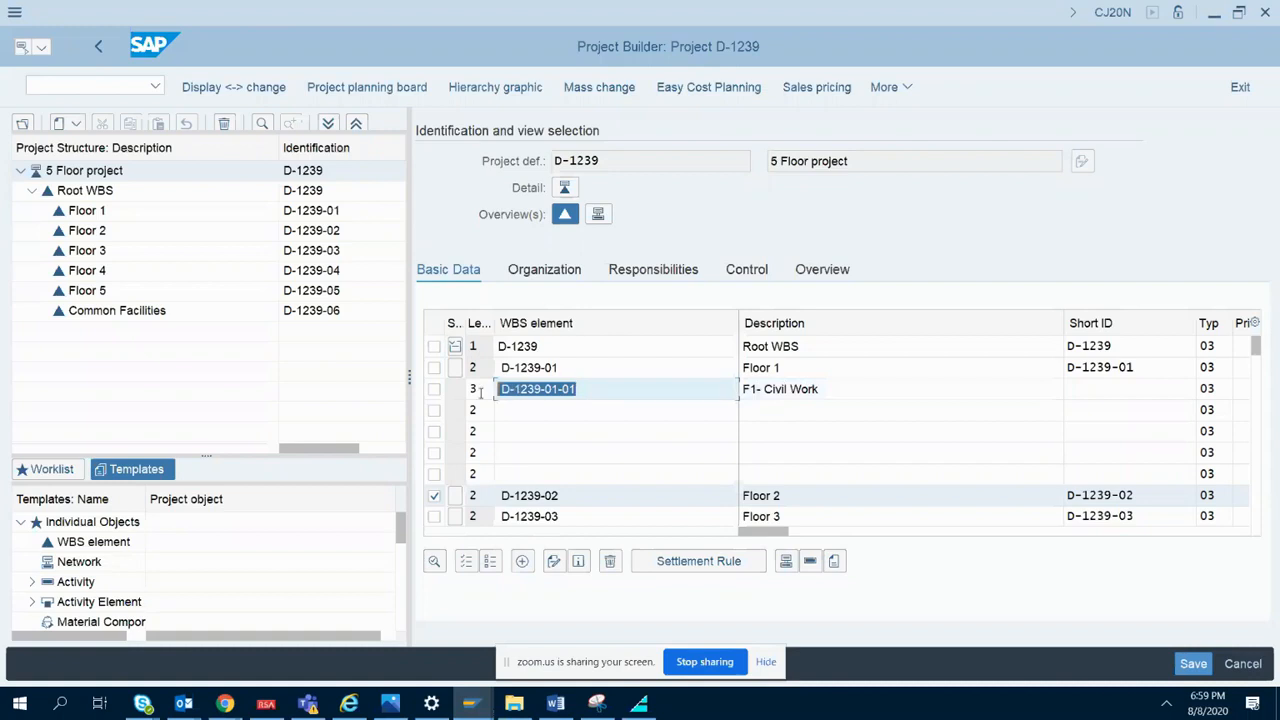
left_click(518, 416)
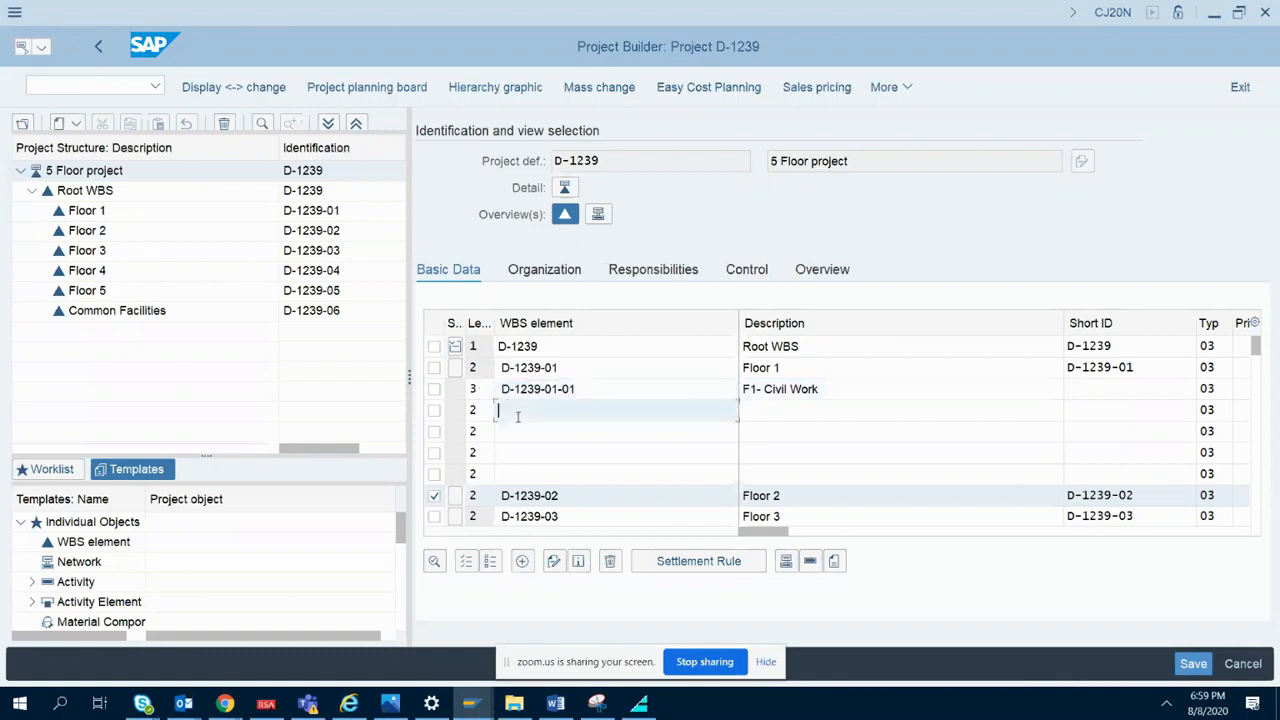
key("ctrl+v")
key("BackSpace")
type("2")
- Enter WBS element code D-1239-01-03 in the blank row below D-1239-01-02
left_click(550, 432)
key("ctrl+v")
key("BackSpace")
type("3")
key("ctrl+v")
key("BackSpace")
key("BackSpace")
key("BackSpace")
key("BackSpace")
key("BackSpace")
key("BackSpace")
key("BackSpace")
key("BackSpace")
key("BackSpace")
key("BackSpace")
key("BackSpace")
key("BackSpace")
key("BackSpace")
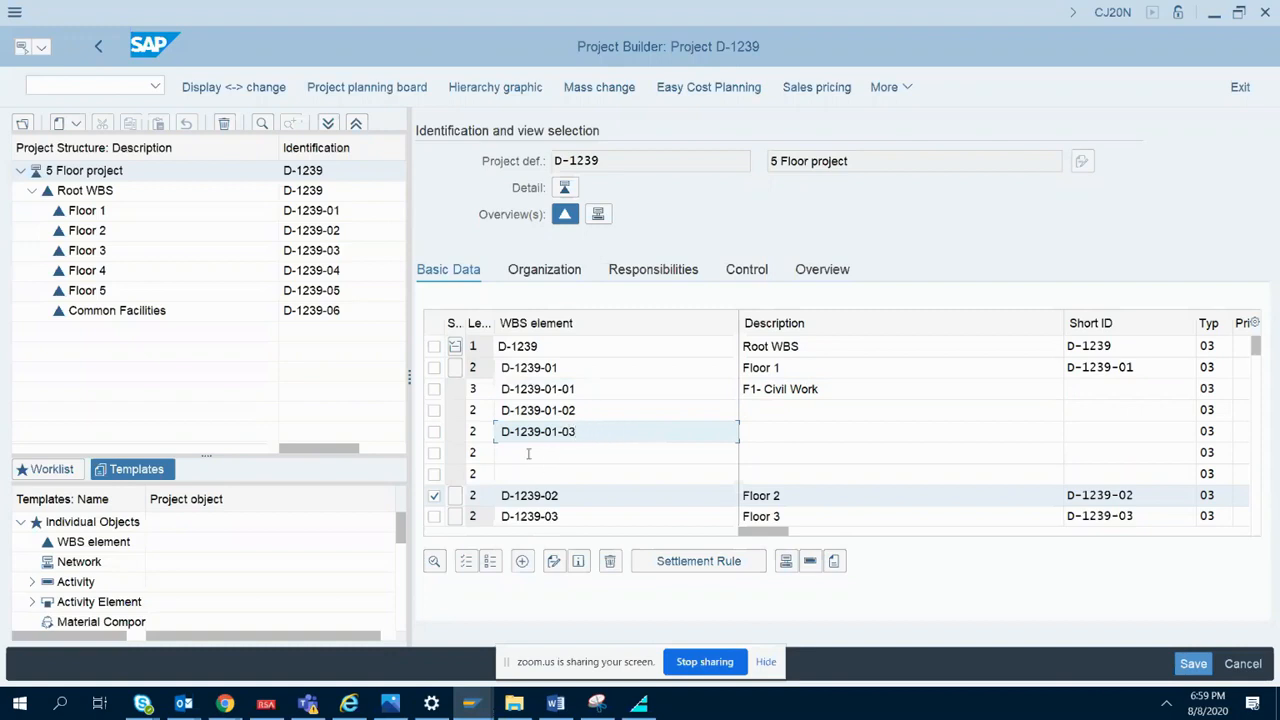
- Enter WBS element codes D-1239-01-04 and D-1239-01-05 in the two remaining blank rows above Floor 2
left_click(528, 453)
key("BackSpace")
type("4")
left_click(525, 473)
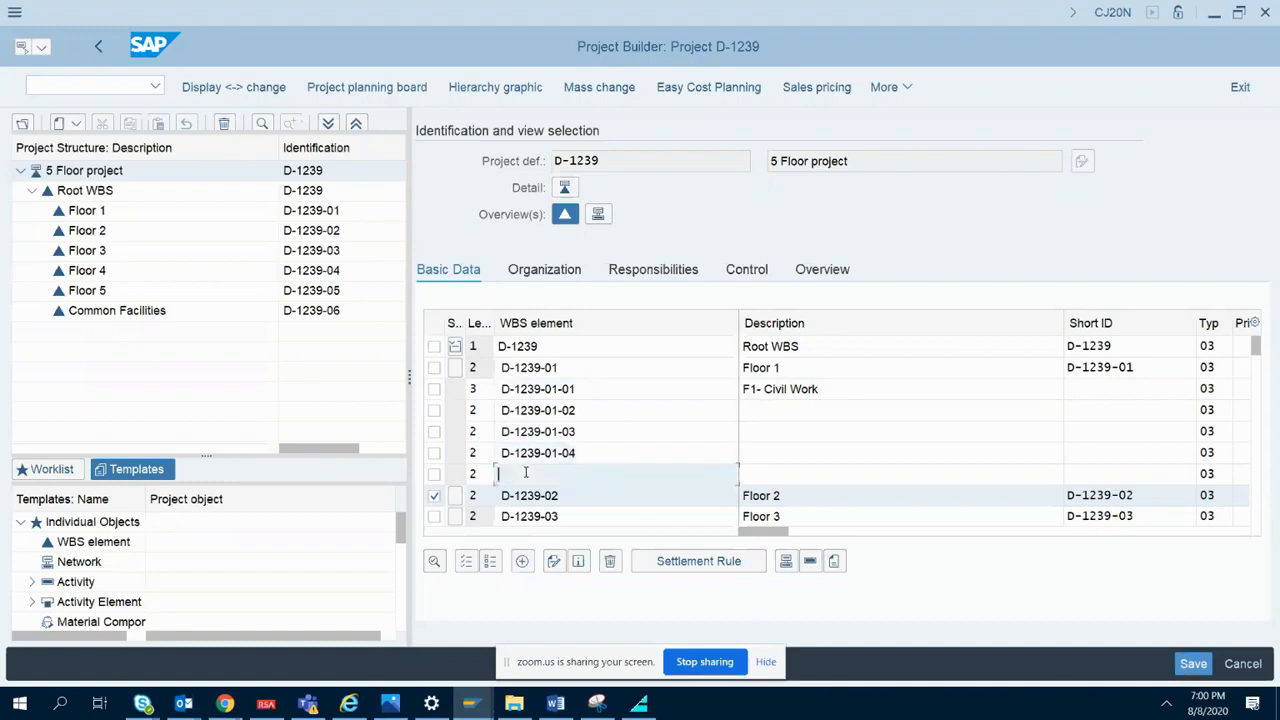
key("ctrl+v")
key("BackSpace")
type("5")
- Set the level of WBS element D-1239-01-02 to 3
left_click(485, 411)
key("BackSpace")
type("3")
left_click(580, 408)
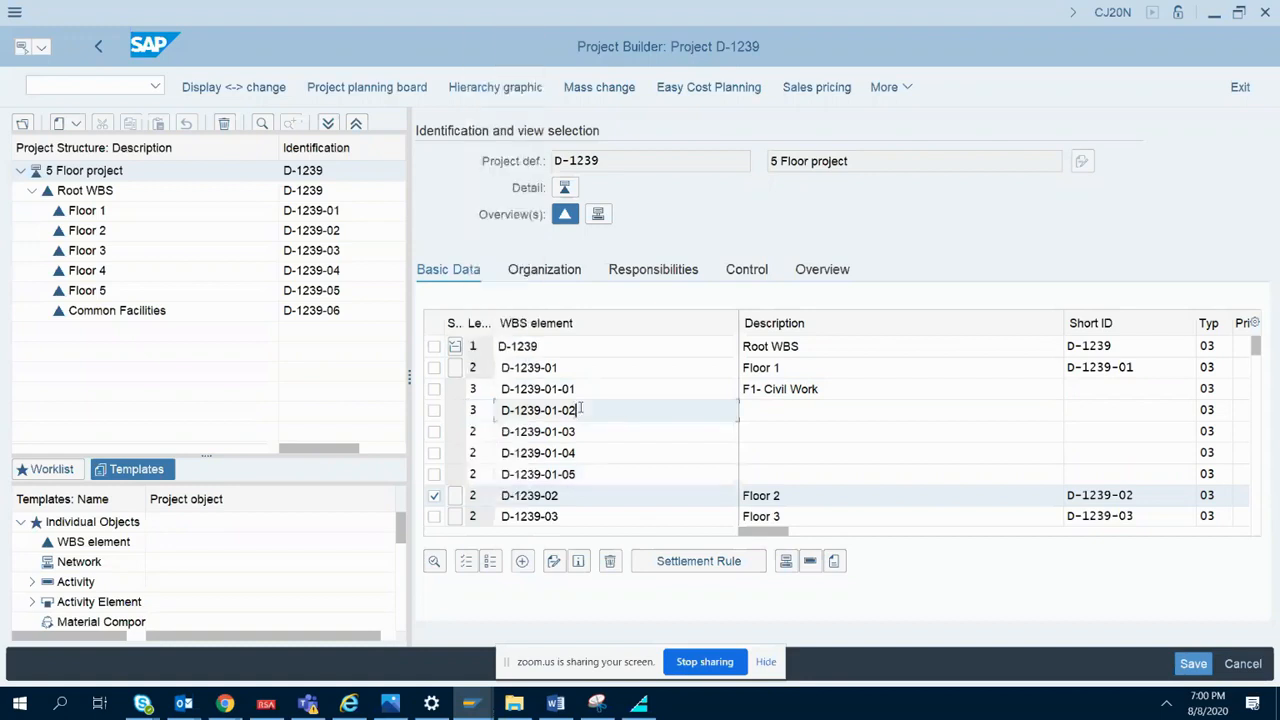
- Set the level of WBS elements D-1239-01-03, D-1239-01-04 and D-1239-01-05 to 3
left_click(481, 431)
key("BackSpace")
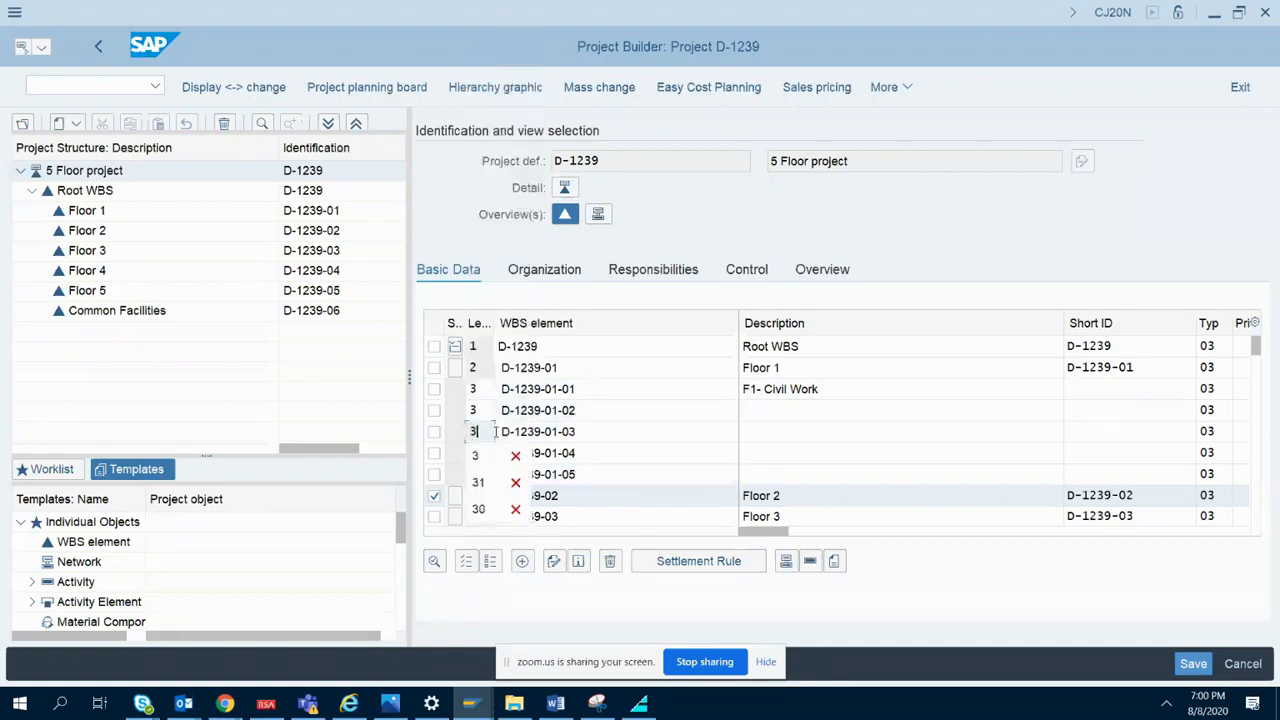
type("3")
left_click(481, 453)
key("BackSpace")
type("3")
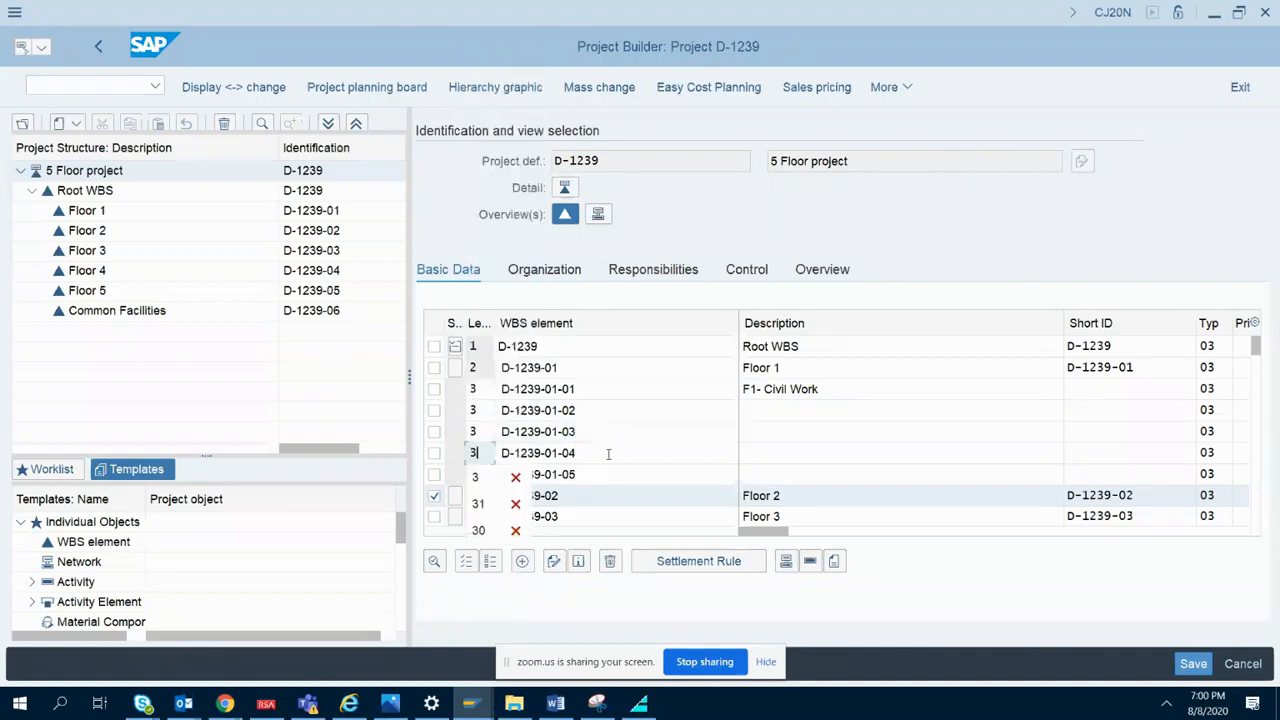
left_click(486, 476)
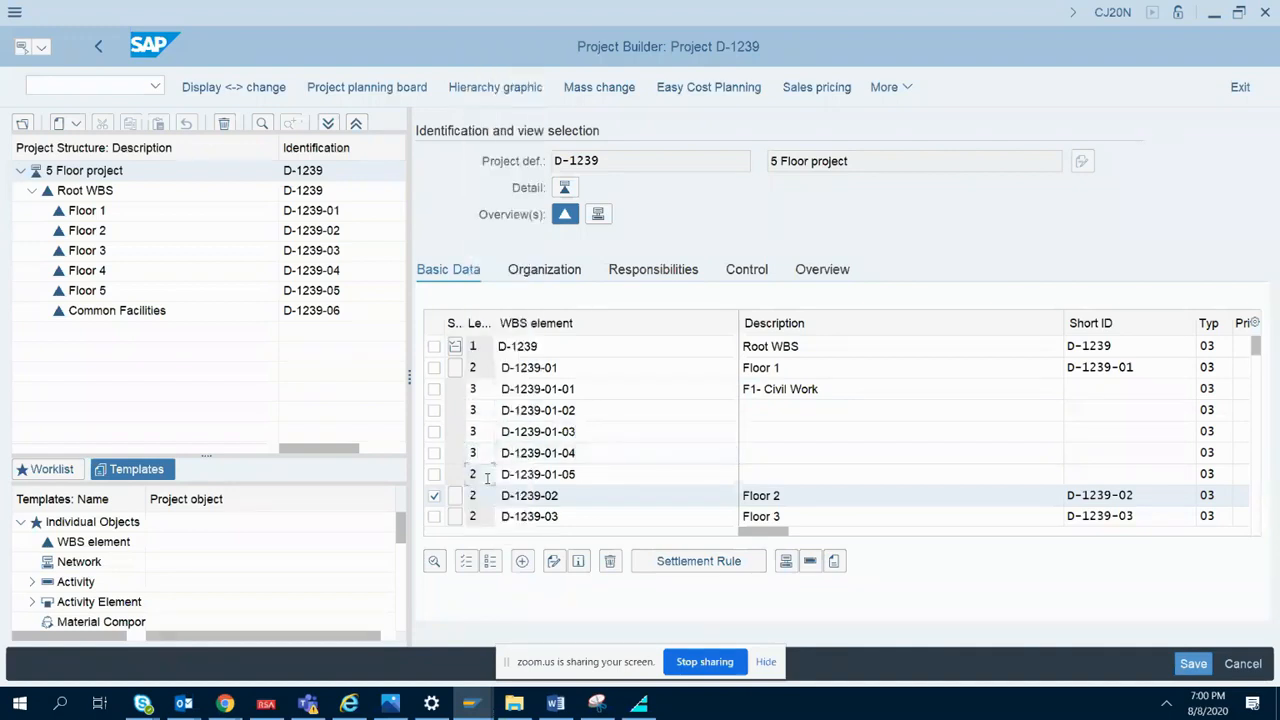
key("BackSpace")
type("3")
left_click(605, 478)
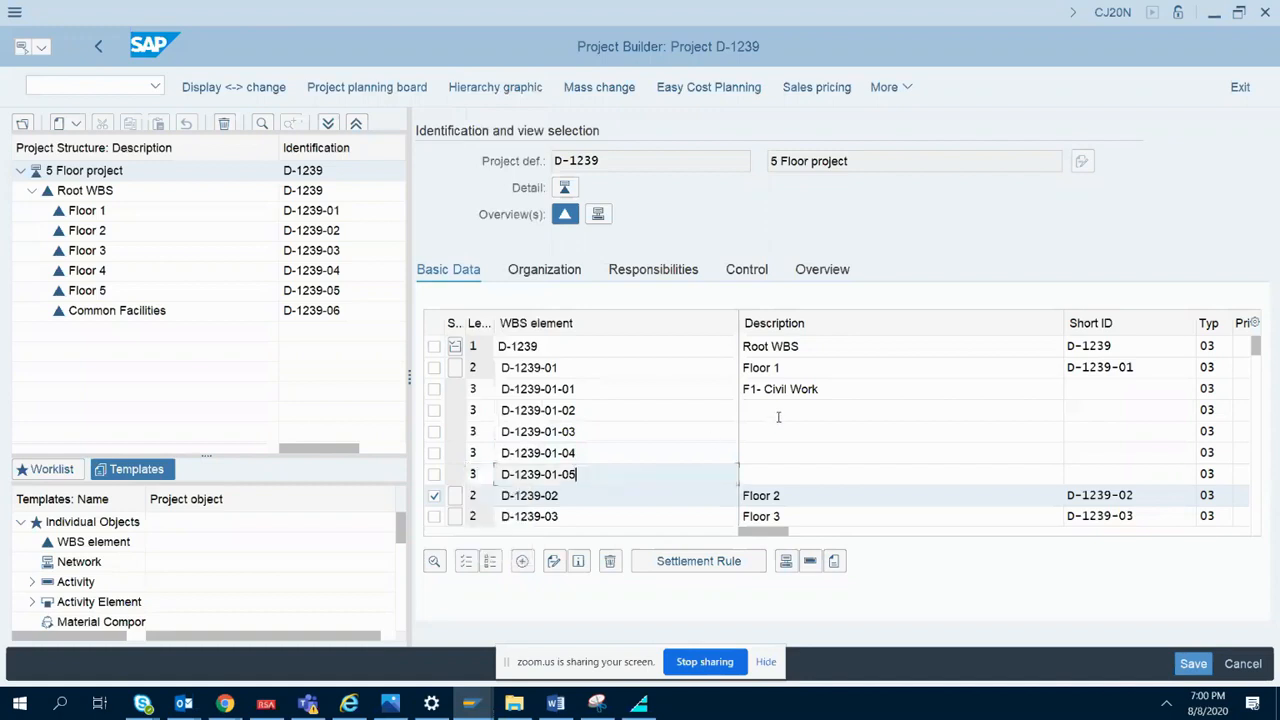
- Describe WBS element D-1239-01-02 as F1- Electrical, reusing the F1- prefix from the row above
left_click_drag(828, 388, 737, 392)
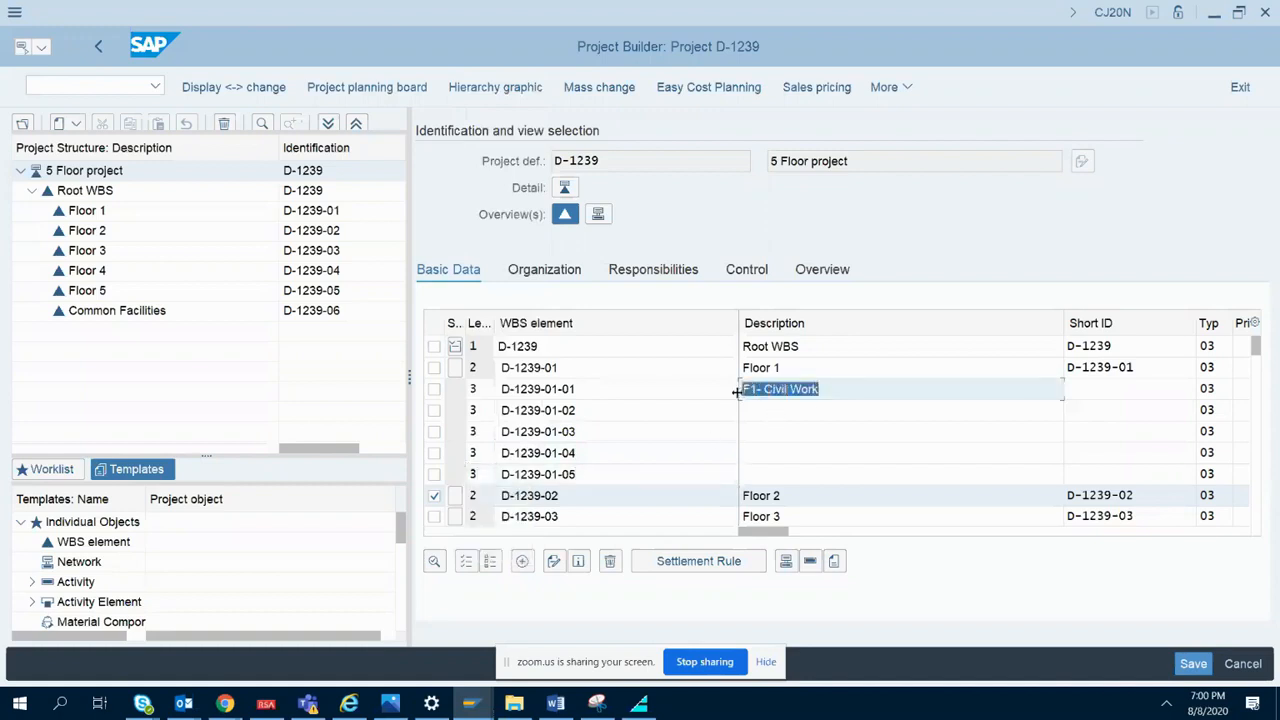
left_click(756, 408)
key("ctrl+v")
key("BackSpace")
key("BackSpace")
key("BackSpace")
key("BackSpace")
key("BackSpace")
key("BackSpace")
key("BackSpace")
key("BackSpace")
key("BackSpace")
key("BackSpace")
type("E")
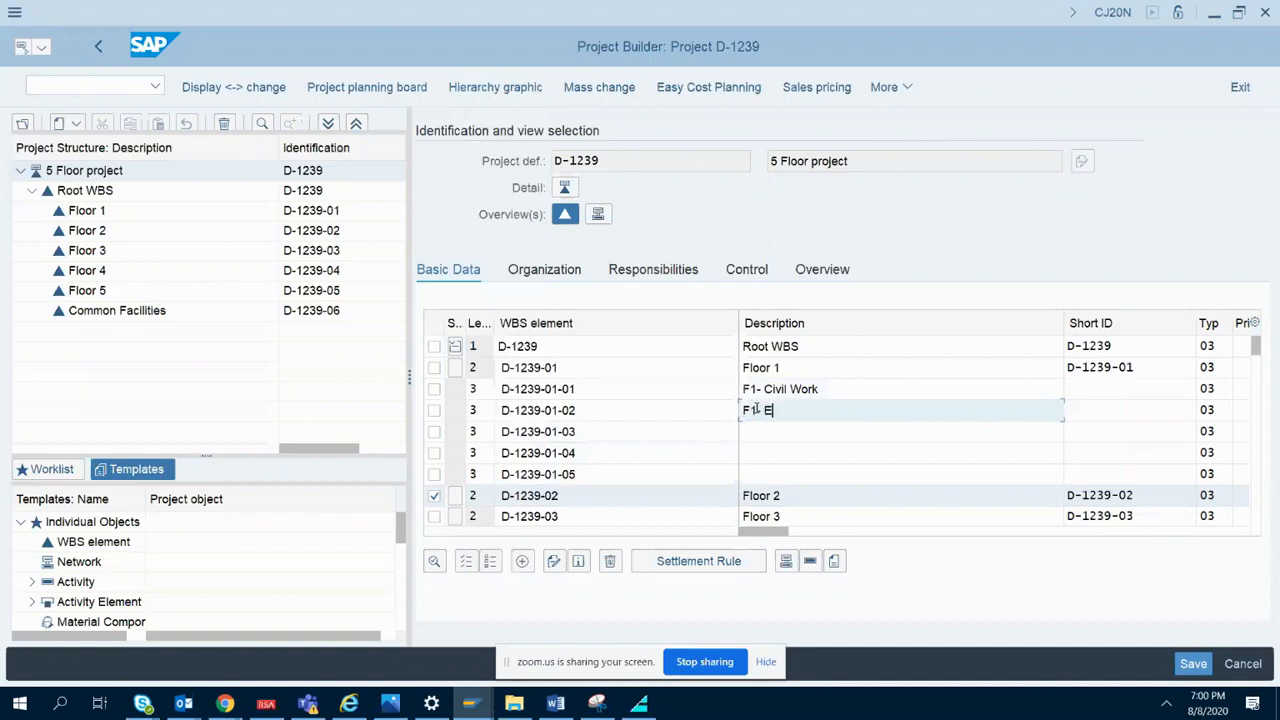
type("lectrical")
- Describe WBS element D-1239-01-03 as F1- Plumbing, based on the description in the row above
left_click_drag(822, 411, 741, 411)
key("ctrl+c")
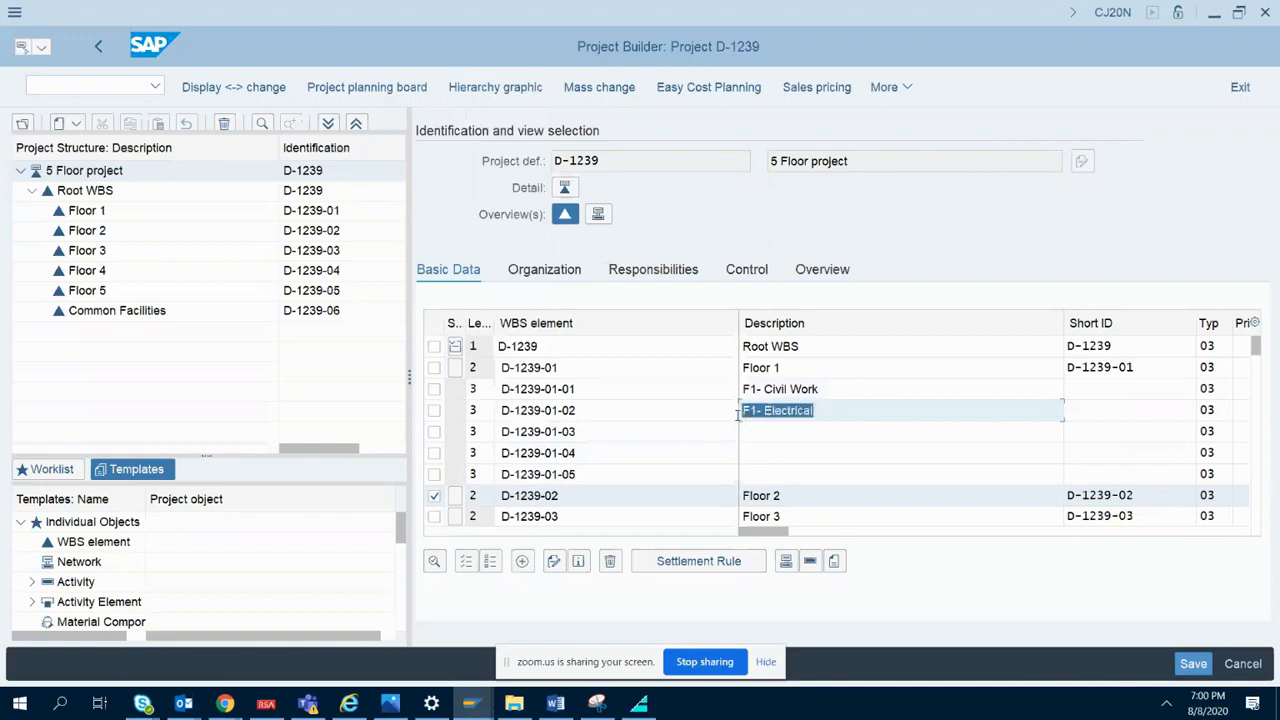
left_click(745, 432)
key("ctrl+v")
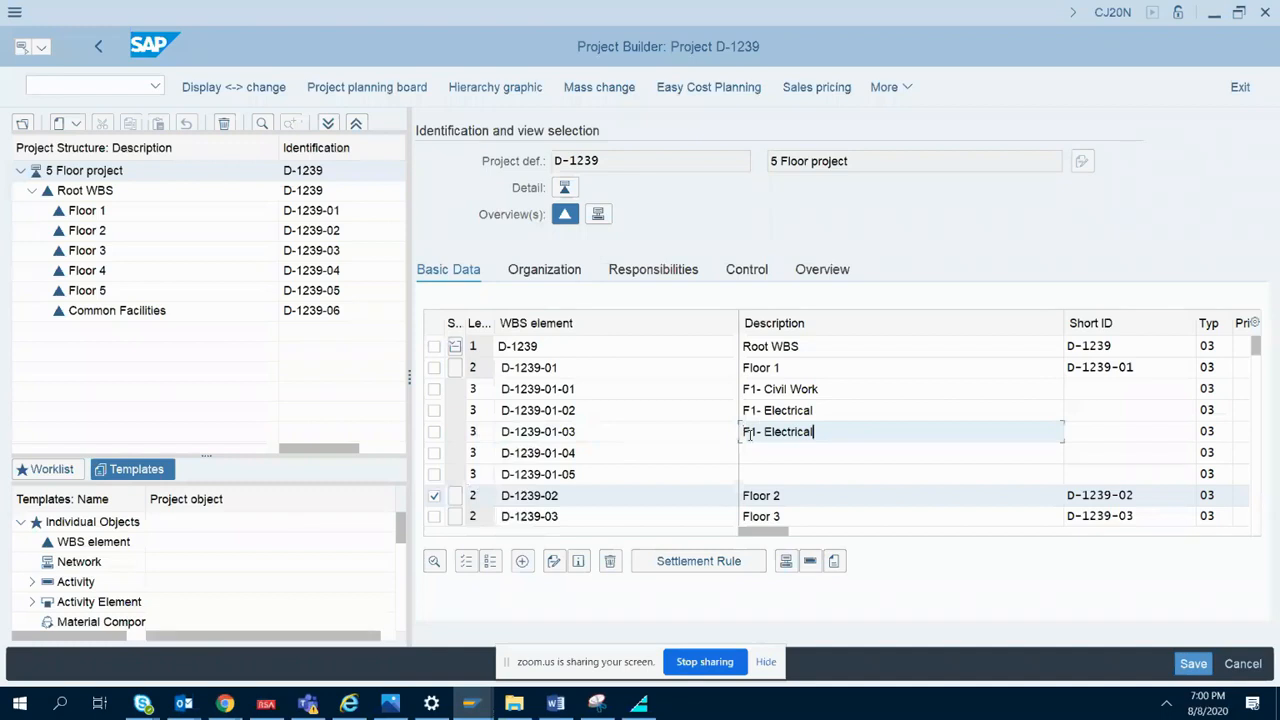
key("BackSpace")
key("BackSpace")
key("BackSpace")
key("BackSpace")
key("BackSpace")
key("BackSpace")
key("BackSpace")
key("BackSpace")
key("BackSpace")
key("BackSpace")
type("Plumbing")
- Copy the F1- Plumbing description to WBS element D-1239-01-04 and reduce it to the F1- prefix
left_click_drag(818, 432, 738, 435)
key("ctrl+c")
left_click(752, 454)
key("ctrl+v")
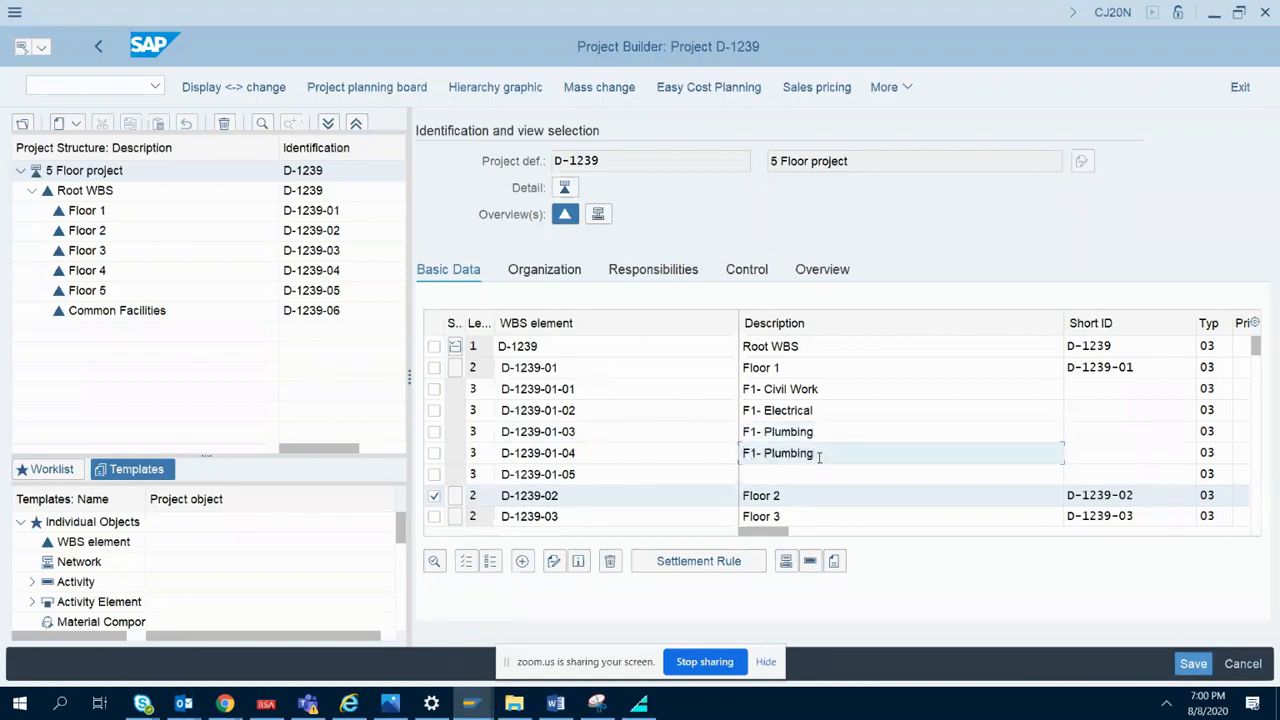
key("BackSpace")
key("BackSpace")
key("BackSpace")
key("BackSpace")
key("BackSpace")
key("BackSpace")
key("BackSpace")
key("BackSpace")
- Change the descriptions of D-1239-01-01 and D-1239-01-02 to F1- Flat 1 and F1- Flat 2
left_click_drag(831, 389, 764, 394)
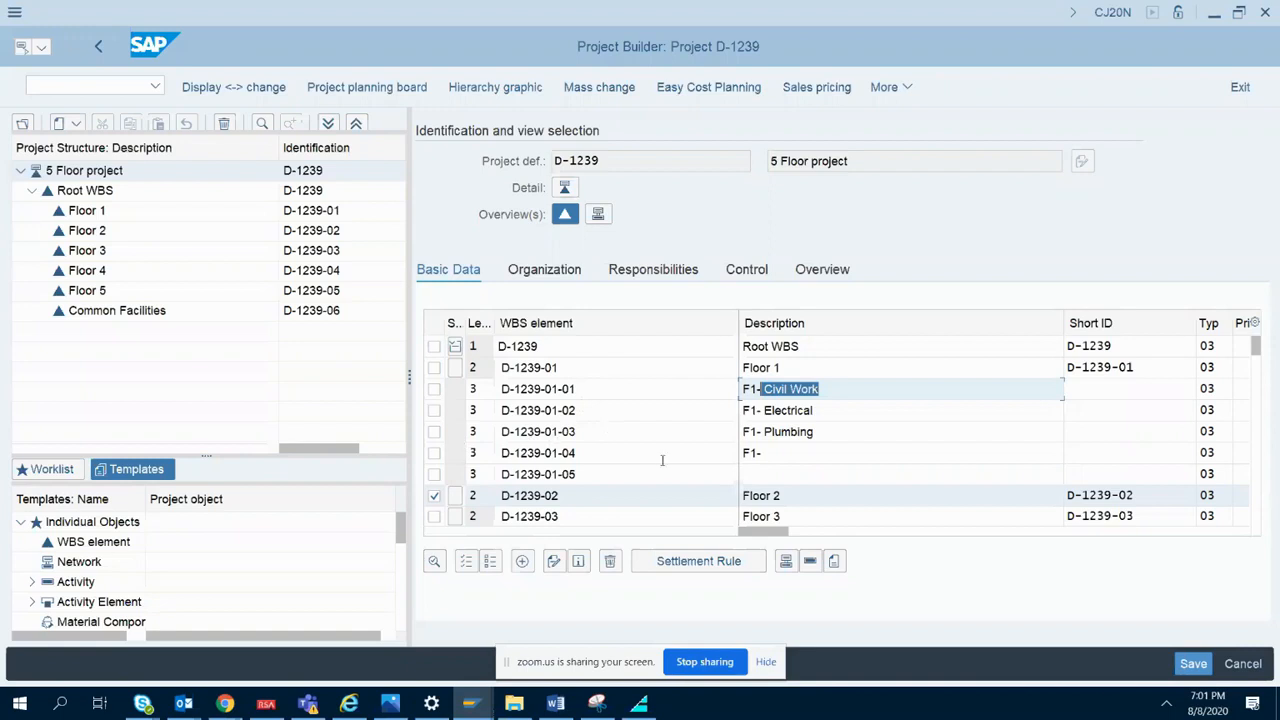
left_click(826, 388)
left_click_drag(826, 388, 764, 389)
type("Flat 1")
left_click_drag(820, 407, 764, 410)
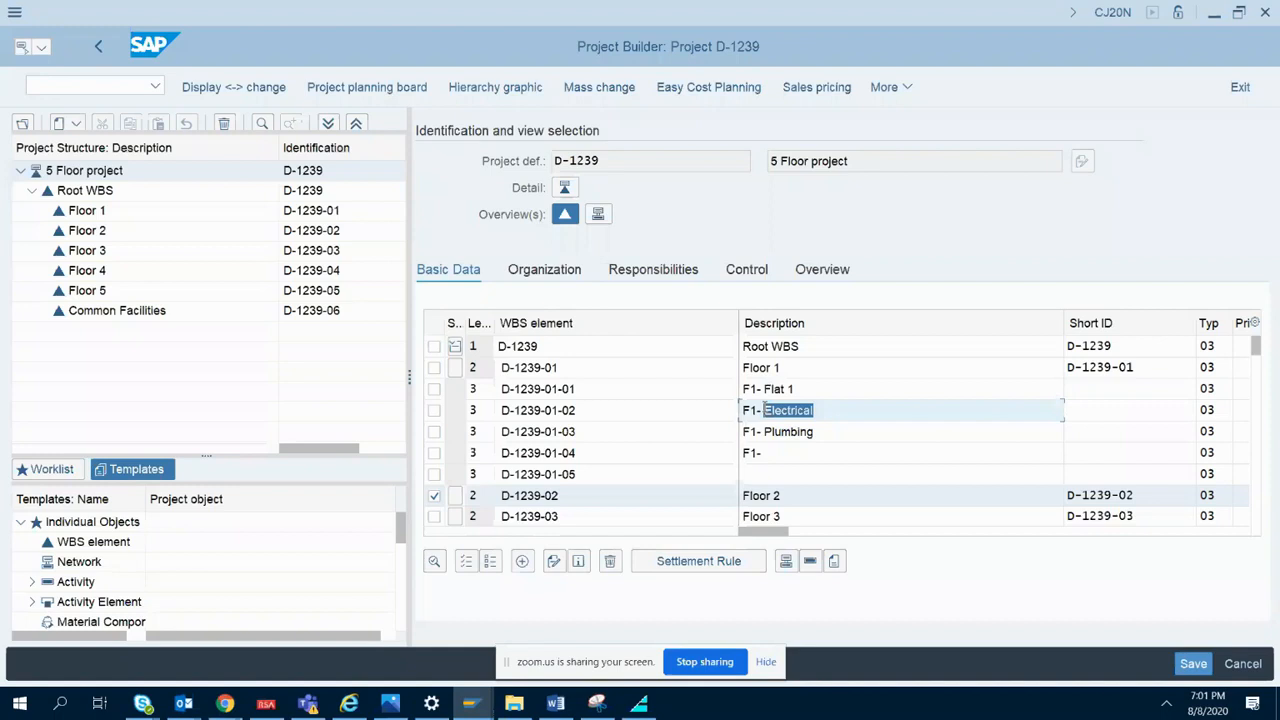
type("Flat 2")
- Clear the descriptions and WBS element codes from the rows D-1239-01-03 through D-1239-01-05
left_click_drag(816, 432, 742, 458)
key("BackSpace")
key("BackSpace")
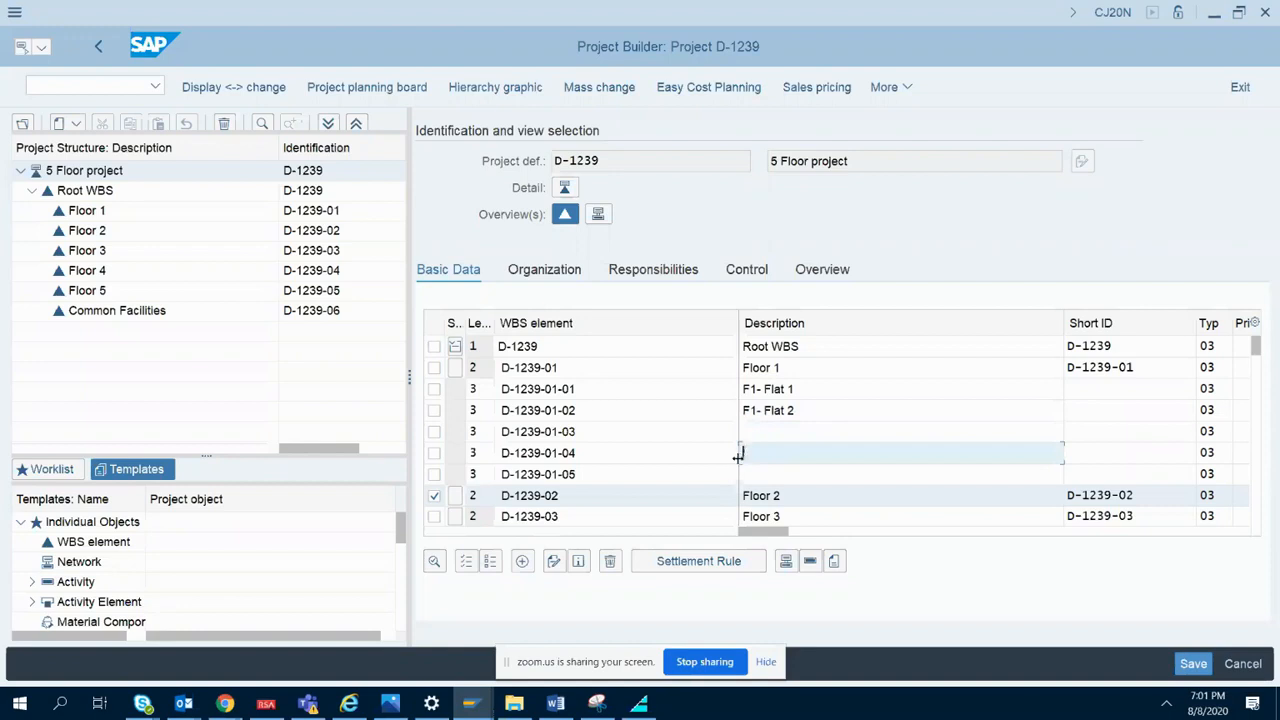
left_click(434, 432)
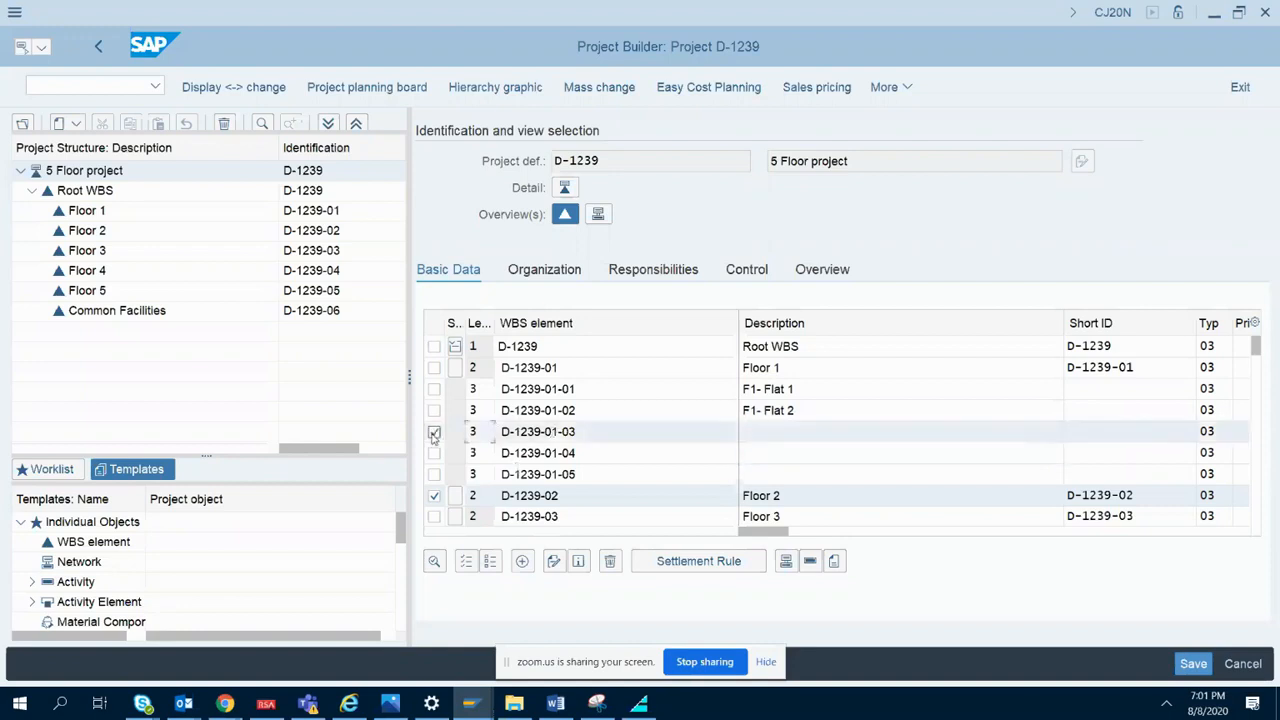
left_click(434, 432)
left_click_drag(586, 431, 494, 437)
key("BackSpace")
left_click_drag(589, 456, 478, 473)
key("BackSpace")
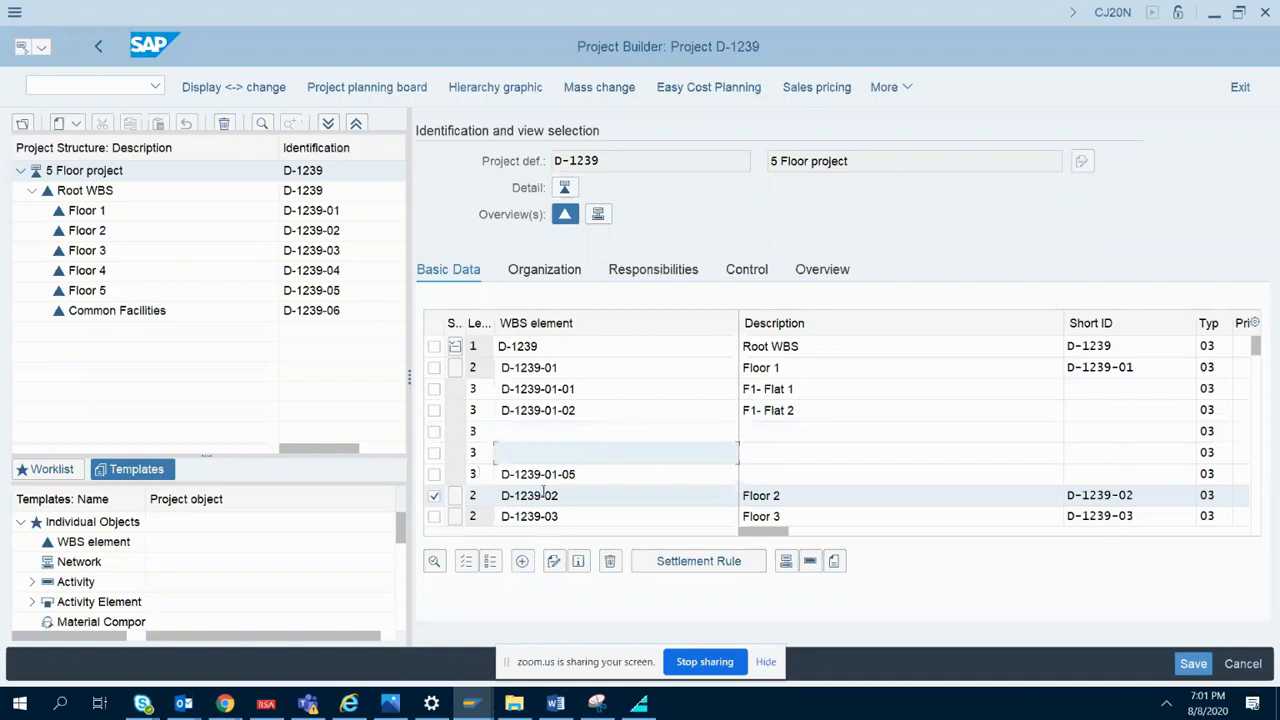
left_click_drag(582, 476, 472, 480)
key("BackSpace")
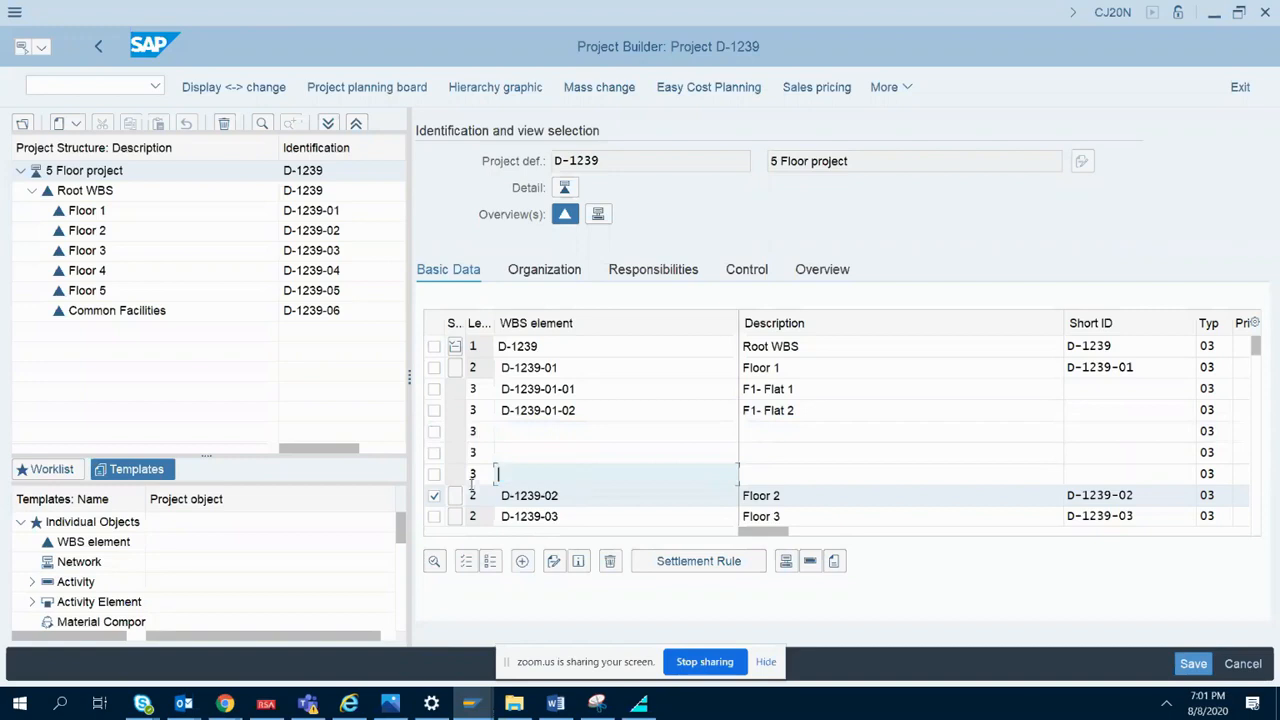
- Remove the level values from the three emptied rows above Floor 2 and apply the table entries to the project
left_click(481, 433)
key("BackSpace")
left_click(486, 452)
key("BackSpace")
left_click(486, 472)
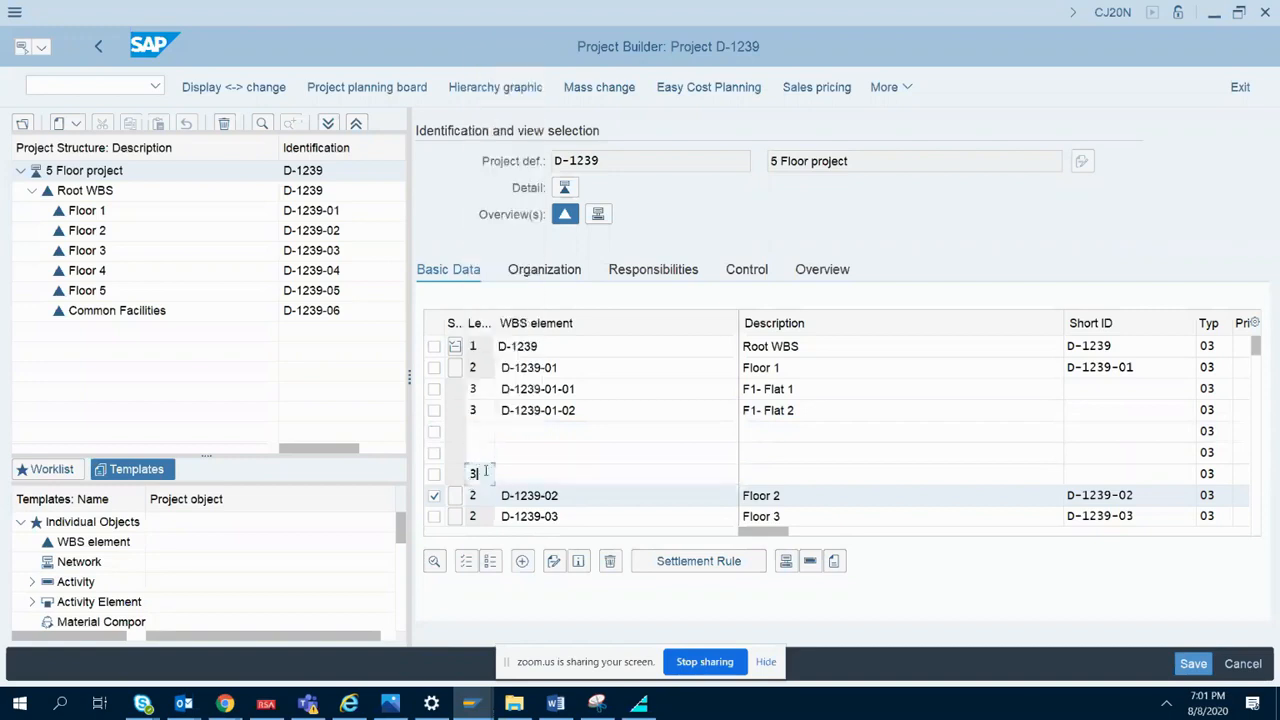
key("BackSpace")
left_click(605, 432)
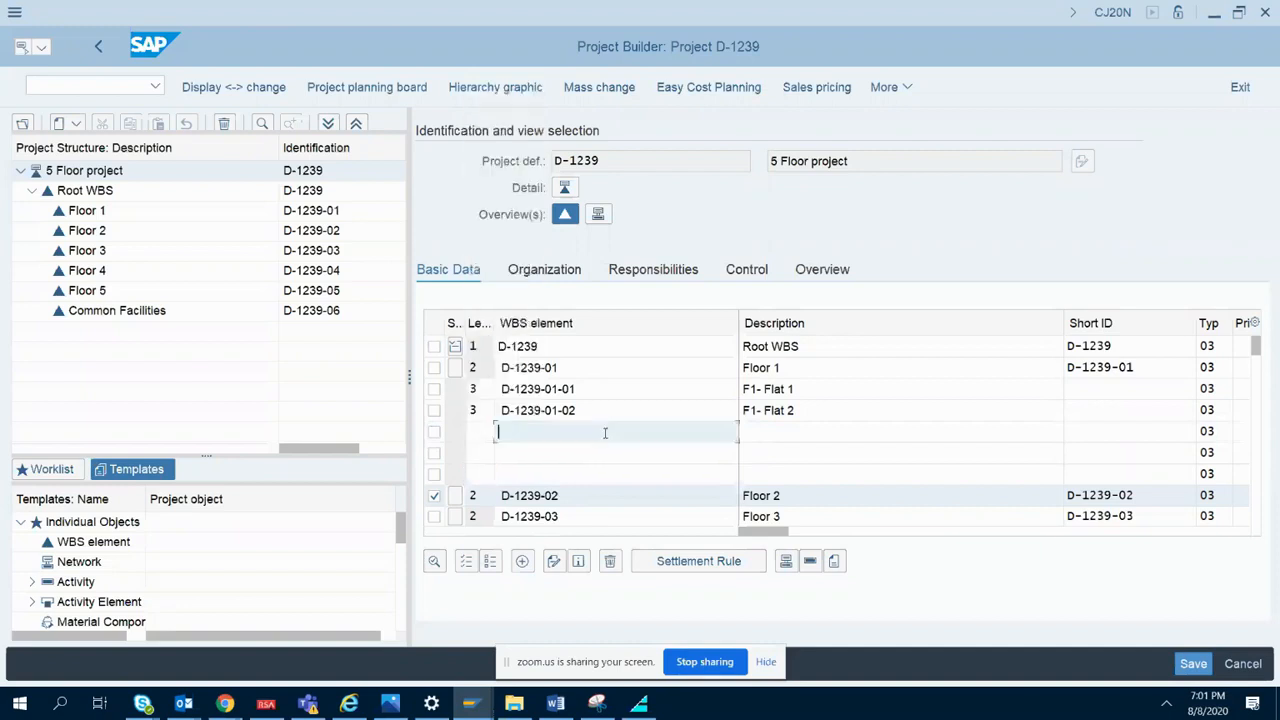
key("Return")
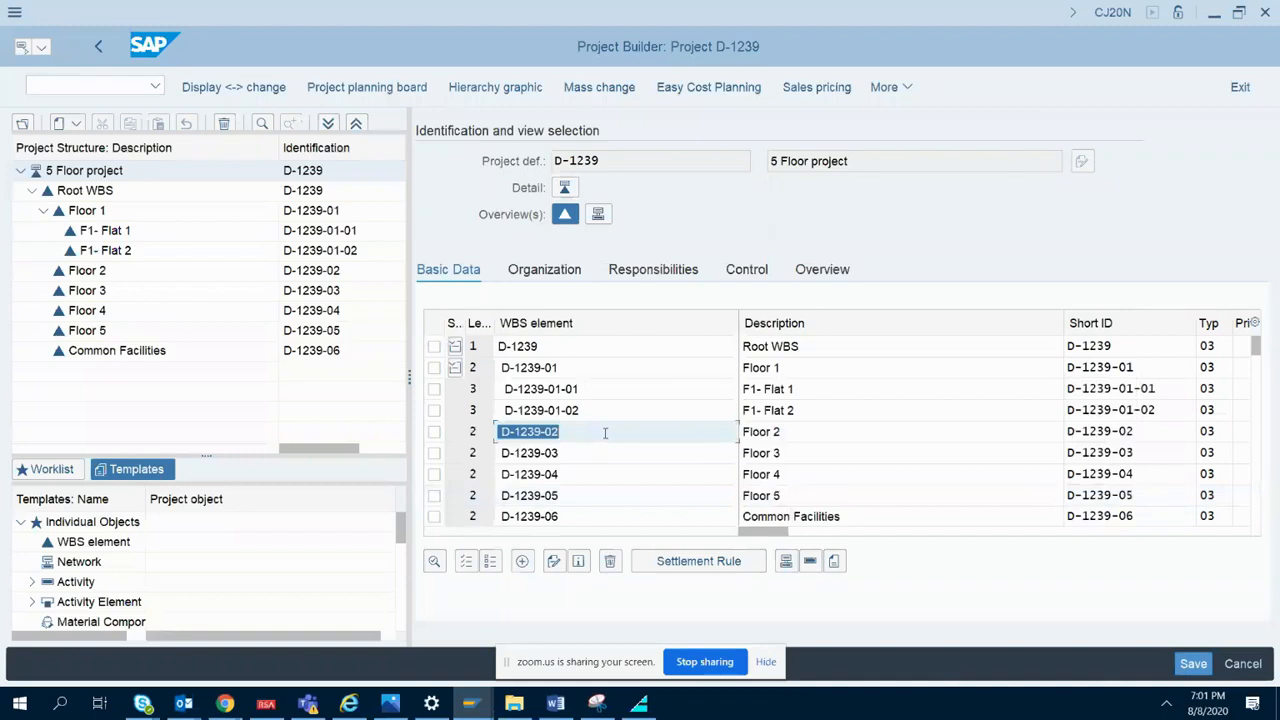
left_click(434, 410)
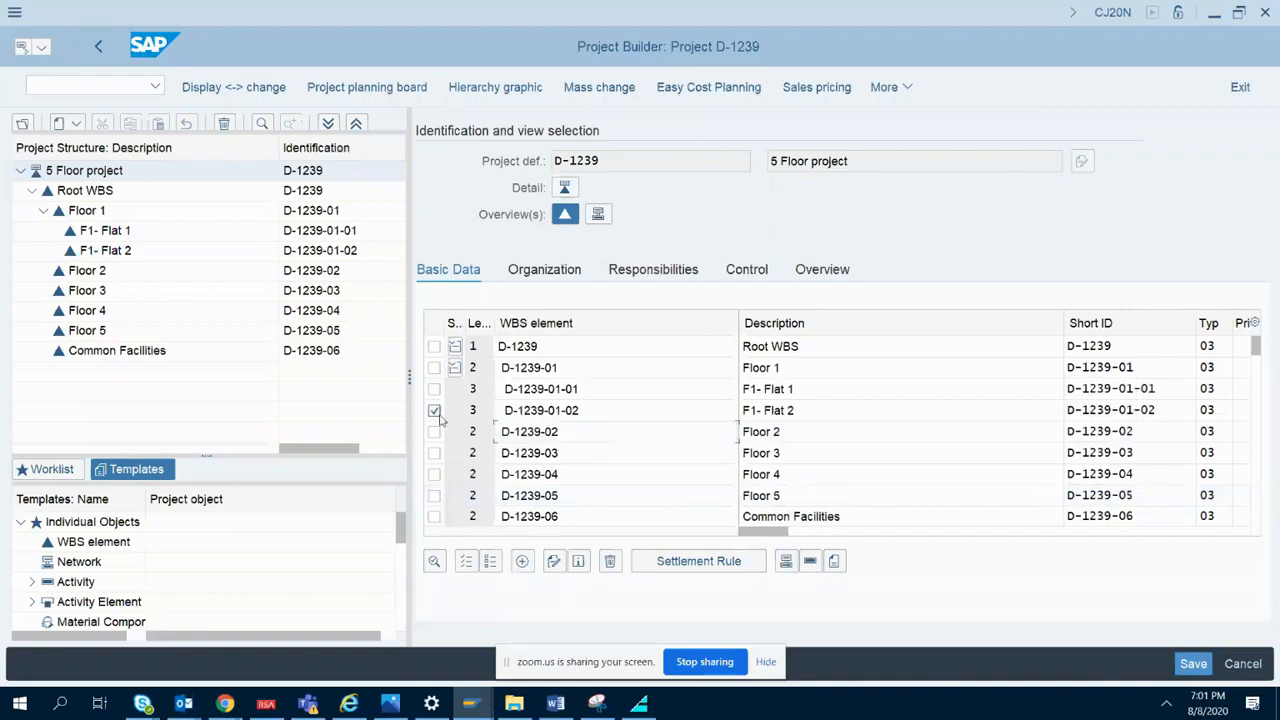
left_click(522, 561)
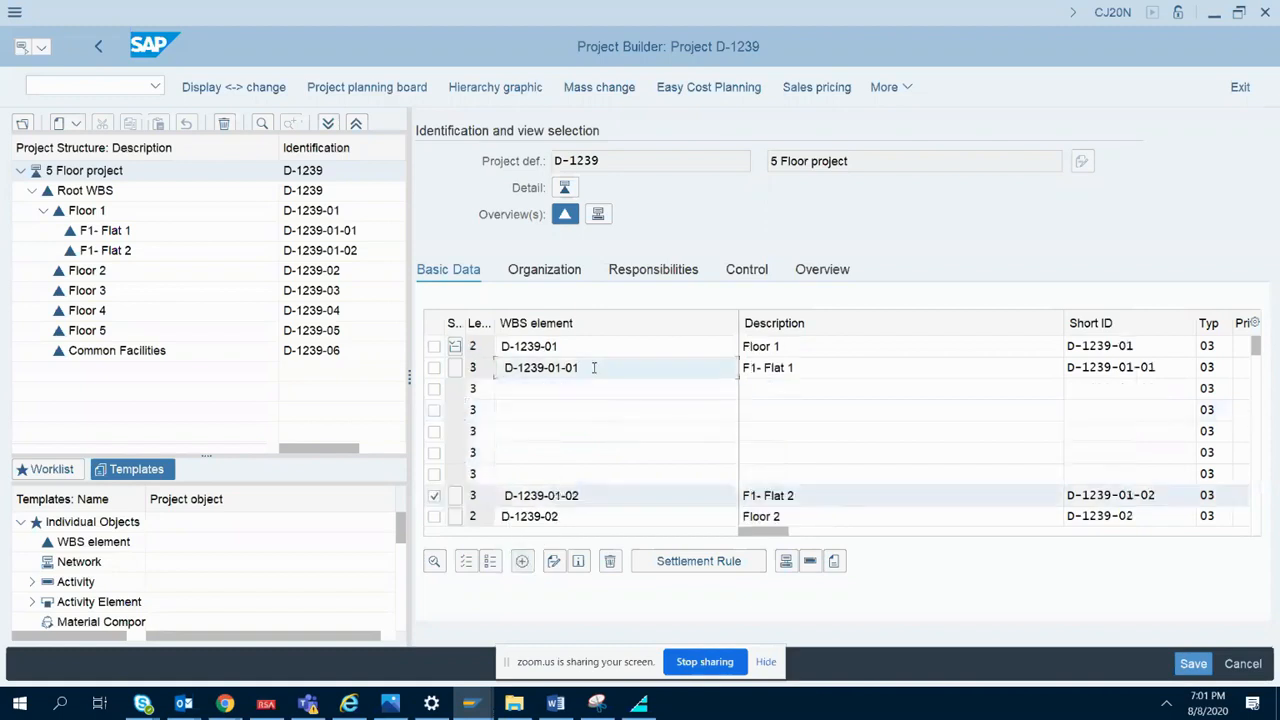
left_click(525, 388)
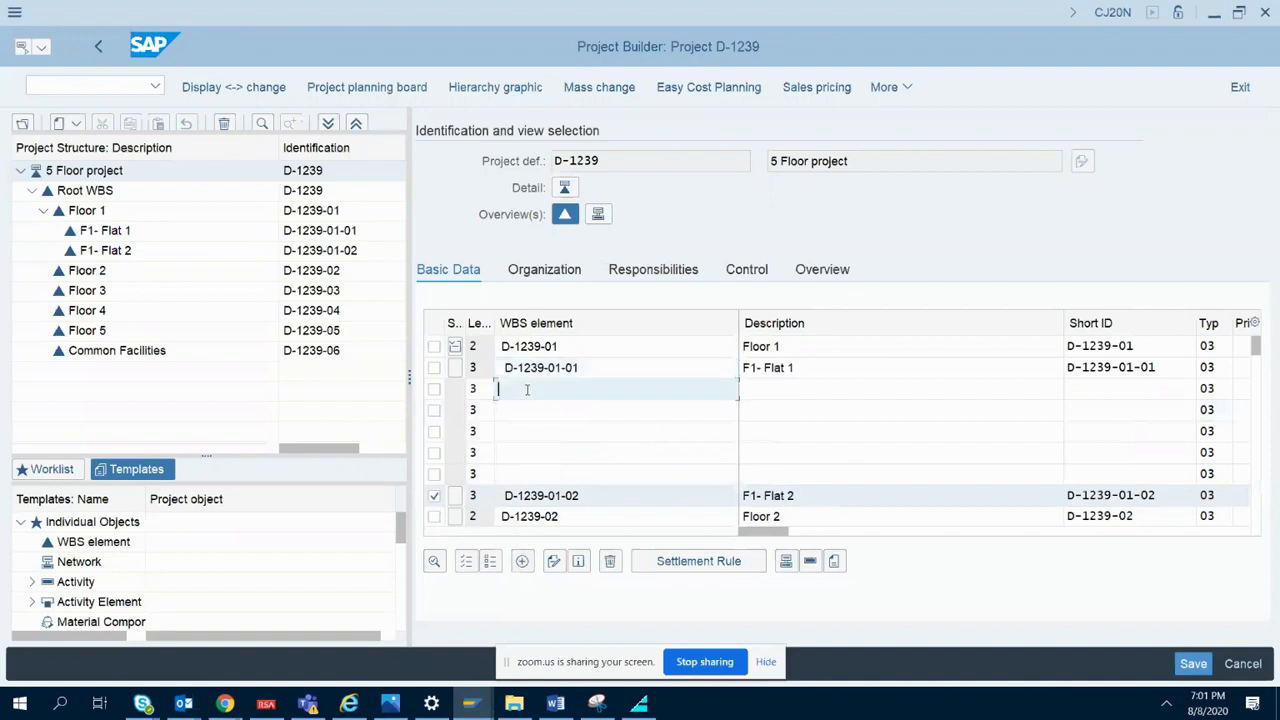
type("D-1239-01-01")
type("-01")
left_click(486, 393)
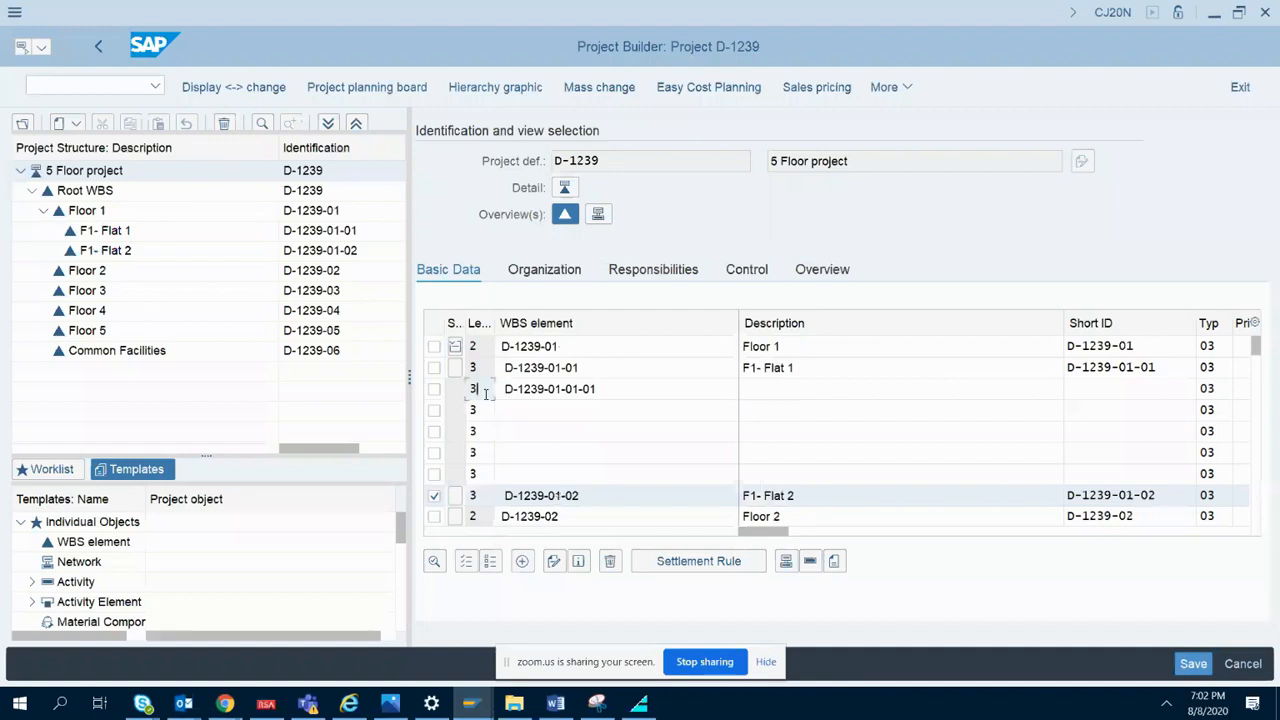
key("BackSpace")
type("4")
- Try to append (3 BHK) to the F1- Flat 1 description and (2 bHK) to the F1- Flat 2 description
left_click(770, 386)
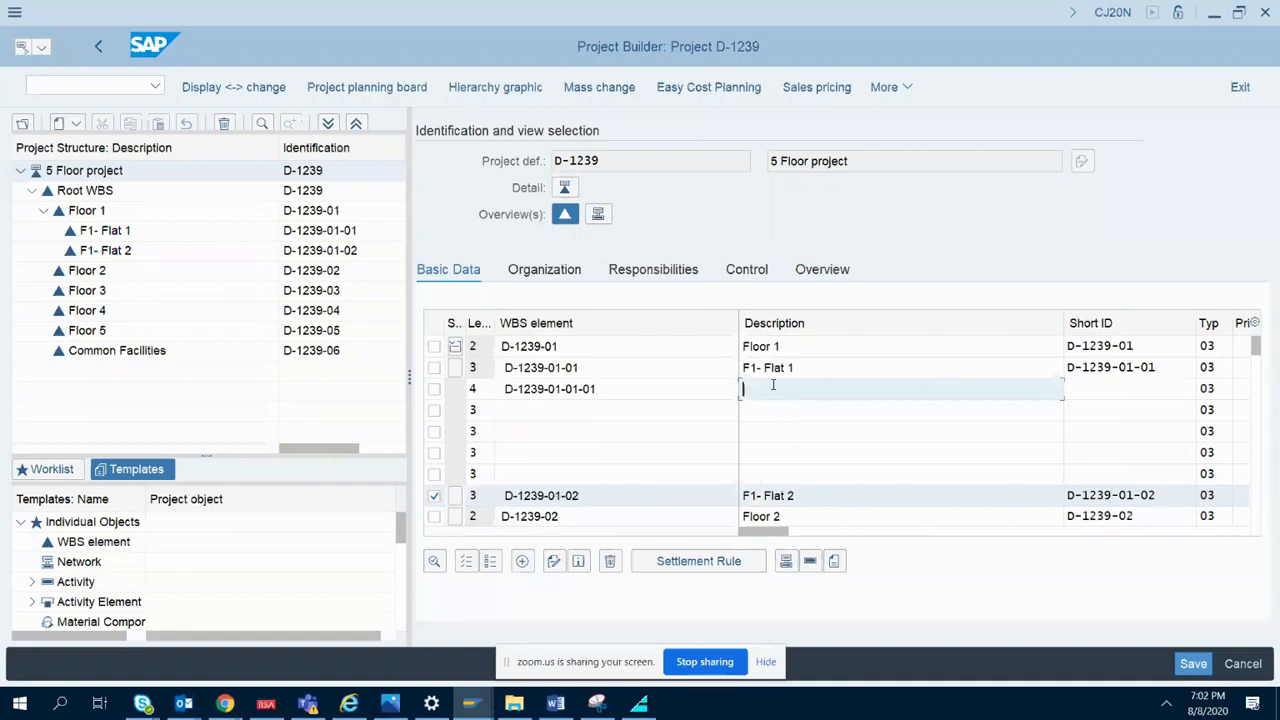
left_click(835, 367)
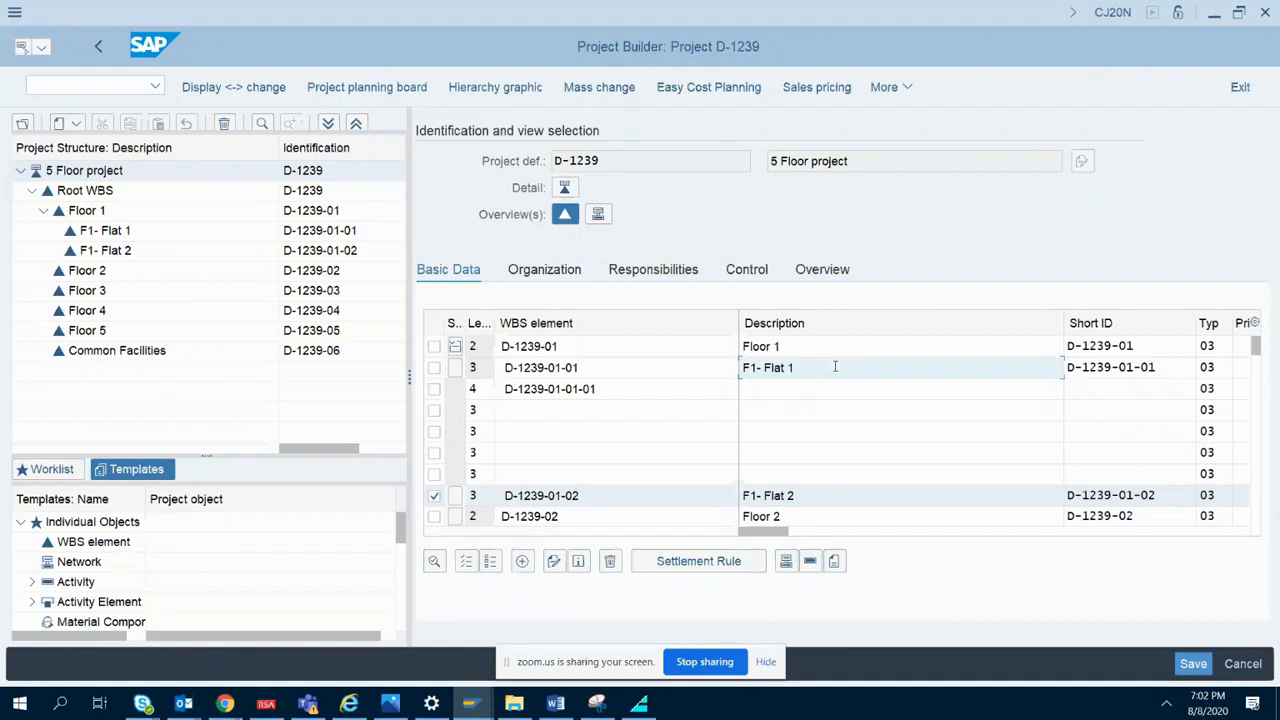
type("(3 BHK)")
left_click(817, 495)
type("(2 bHK)")
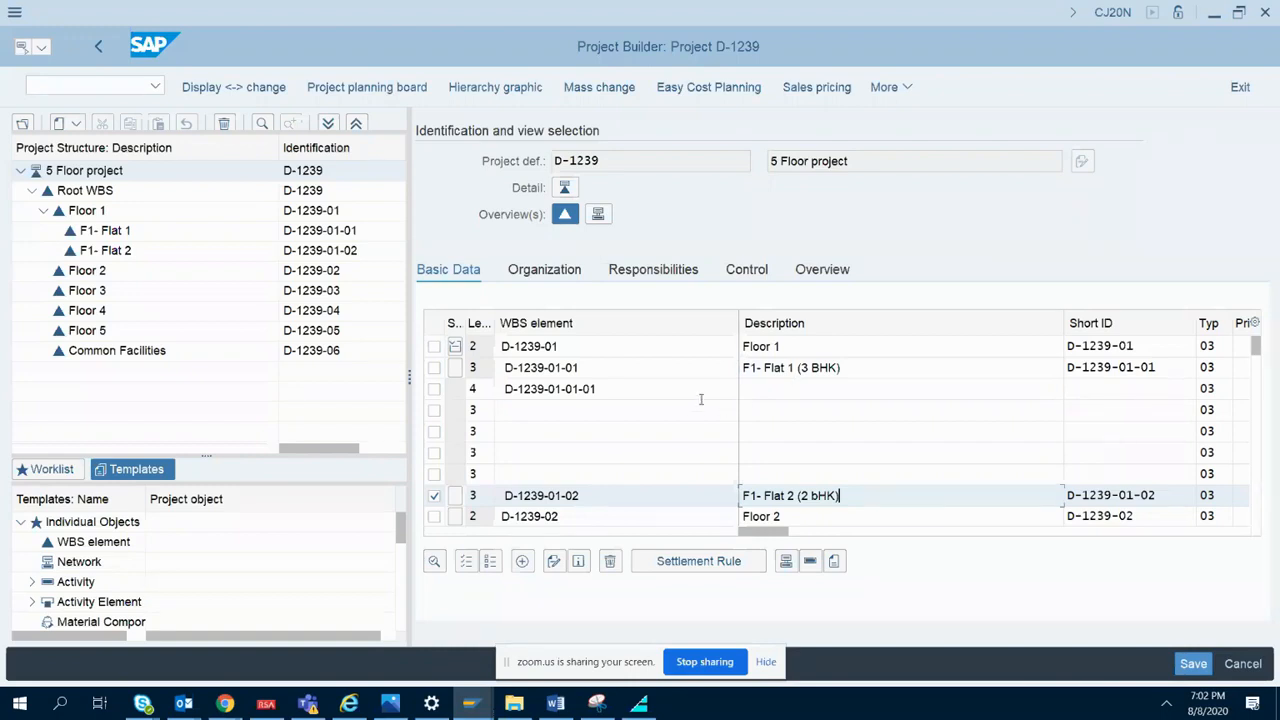
left_click_drag(745, 368, 852, 370)
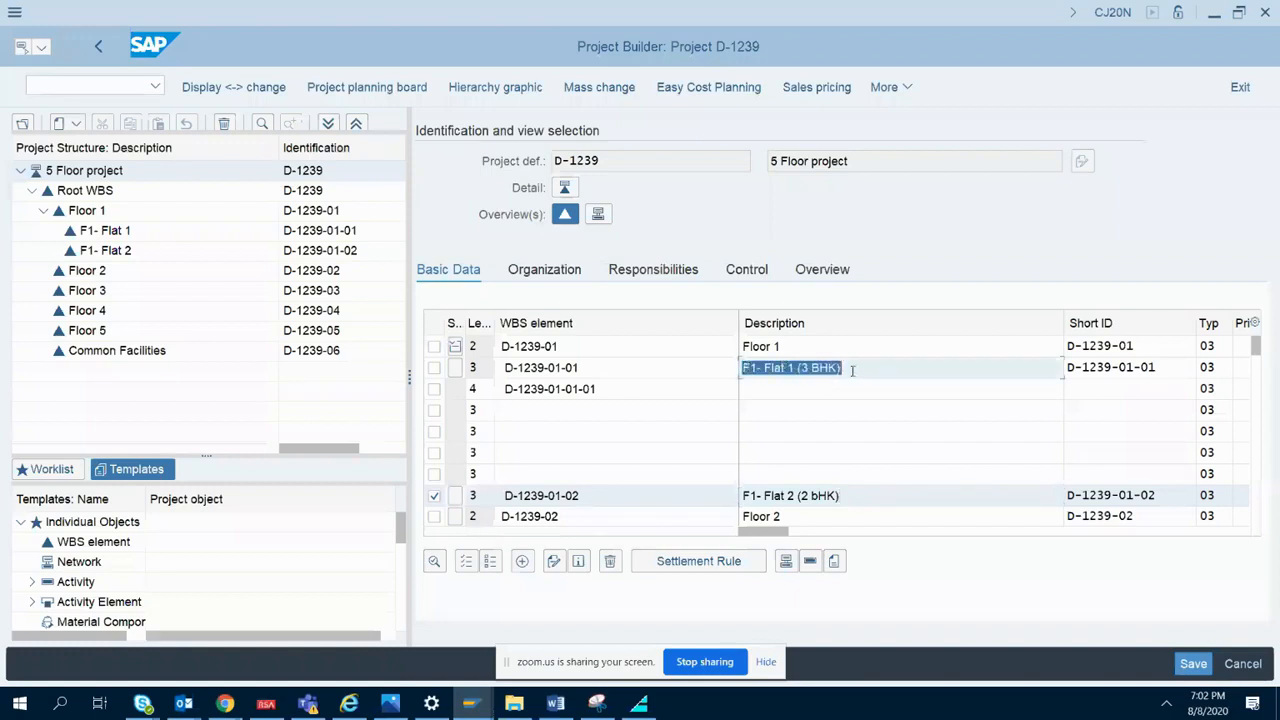
left_click(858, 368)
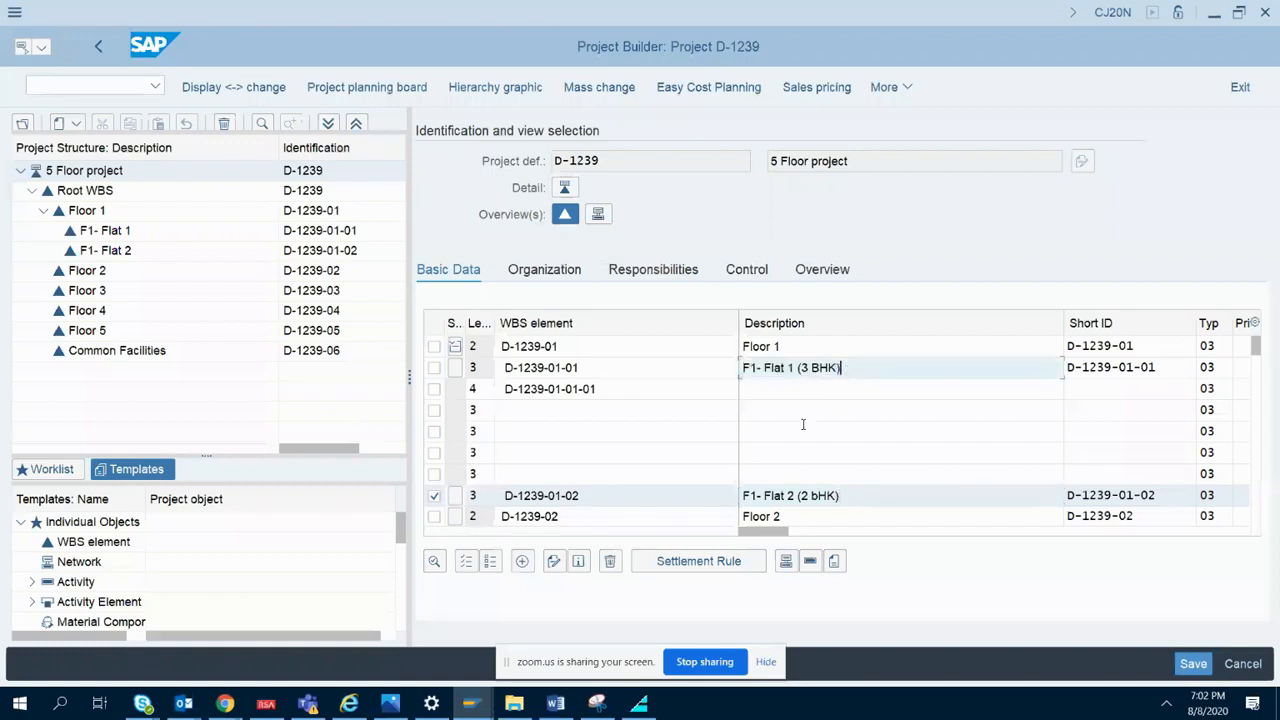
left_click(763, 390)
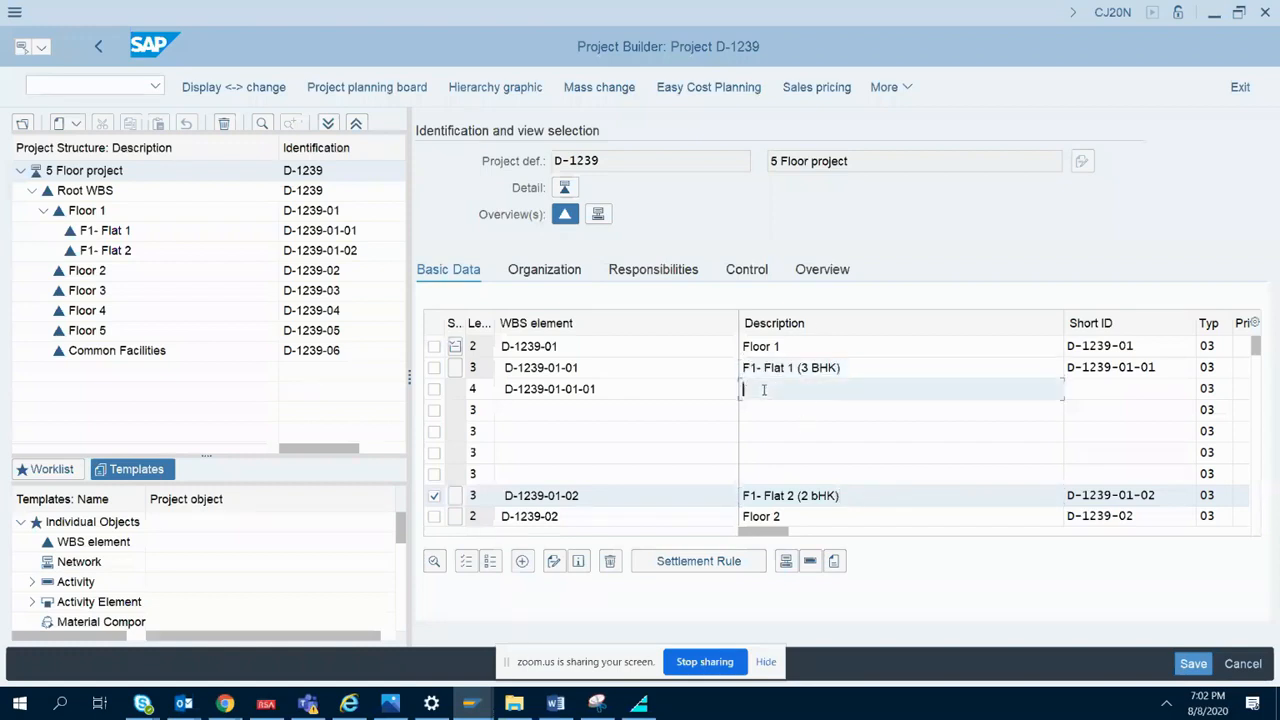
type("F1-")
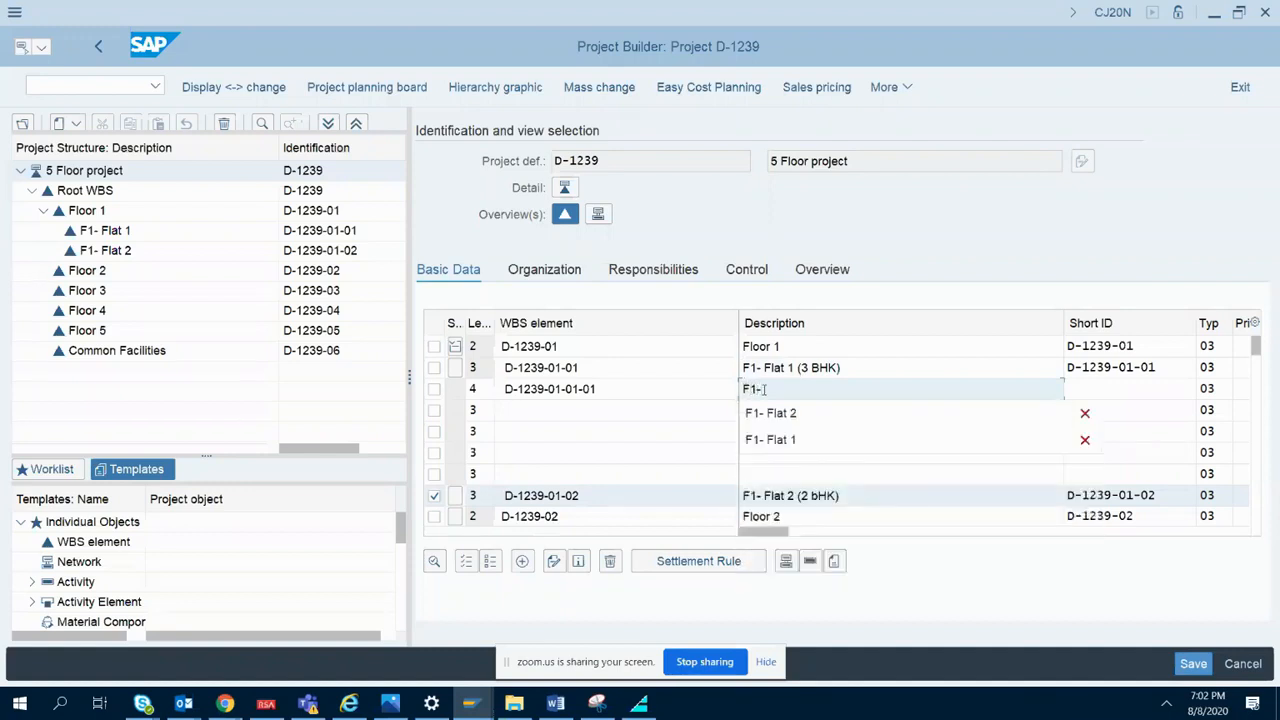
type(" Fla")
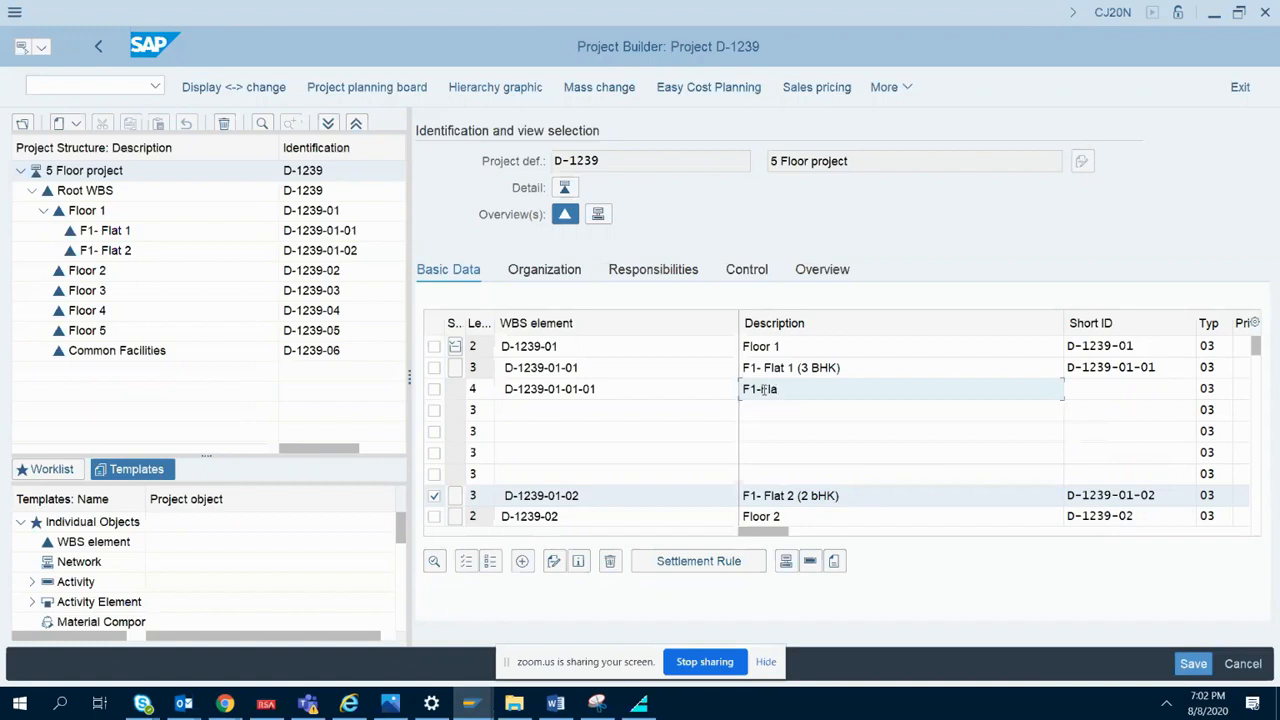
type("t")
key("BackSpace")
type("1-Flat1 Civil")
left_click_drag(826, 389, 733, 397)
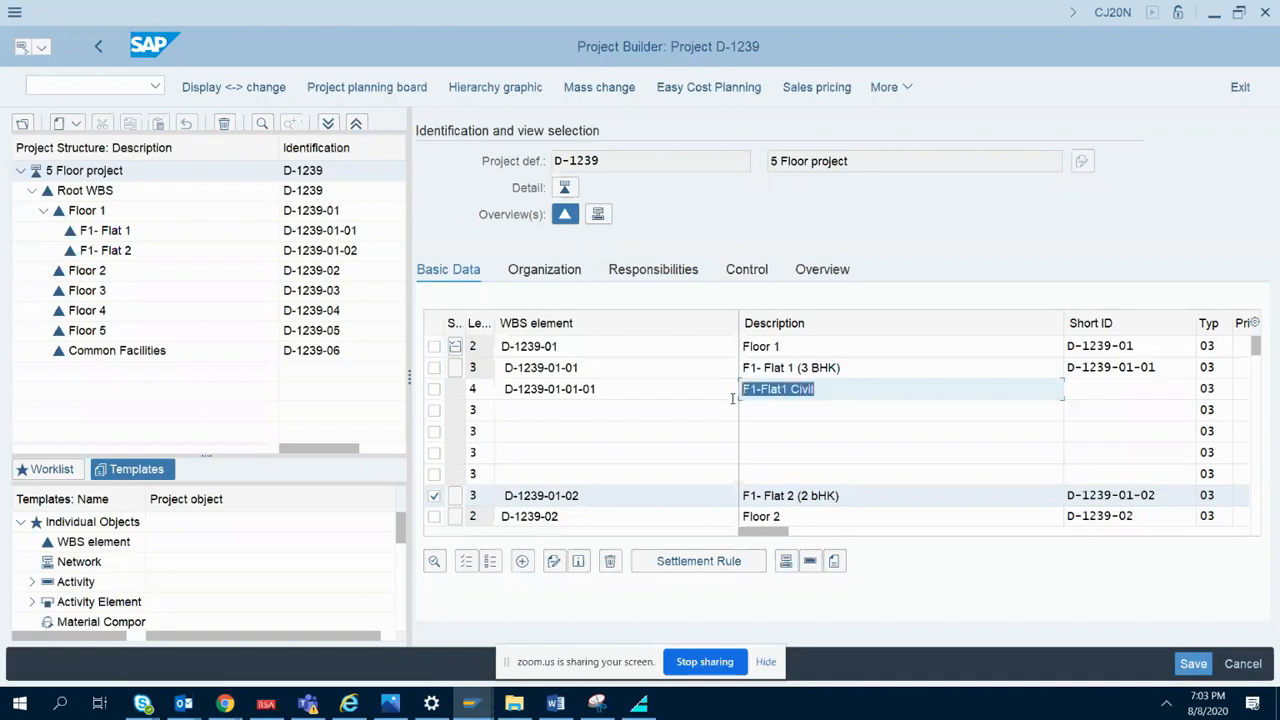
key("ctrl+c")
left_click(757, 412)
key("Return")
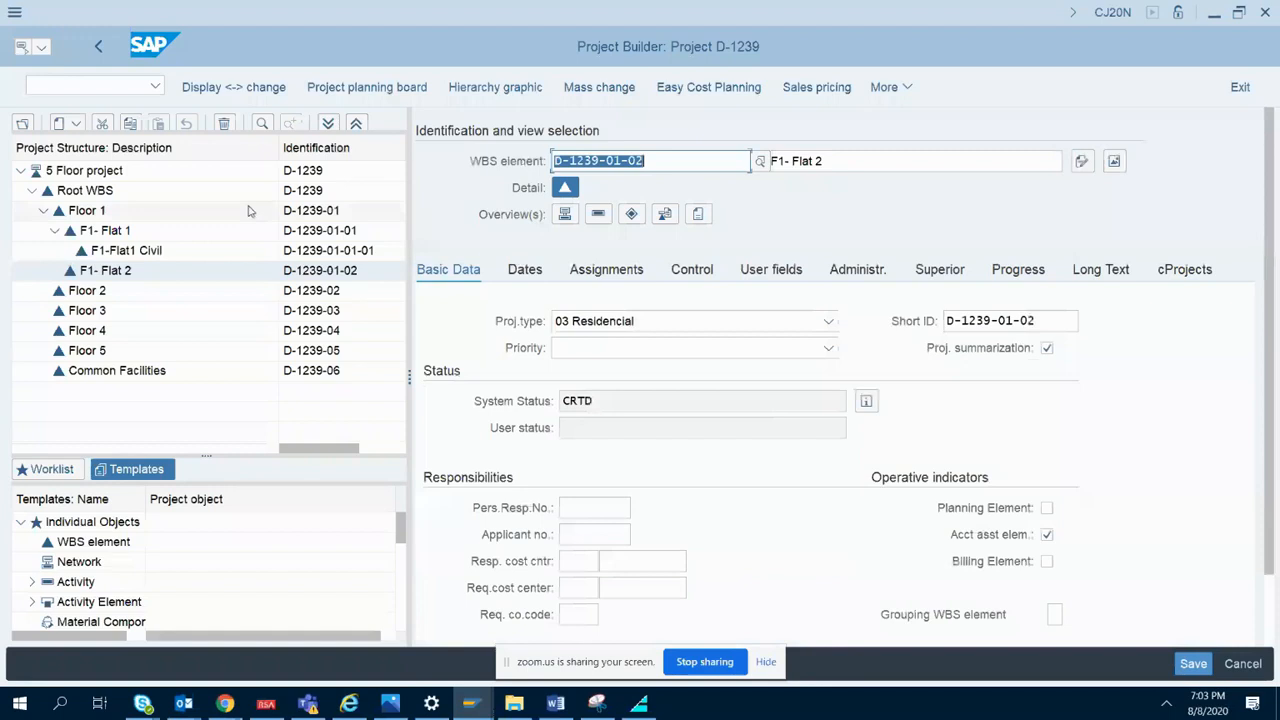
- Try to add blank rows above F1- Flat 2 in the WBS overview and reuse the F1-Flat1 Civil description in the first one
left_click(150, 171)
left_click(566, 215)
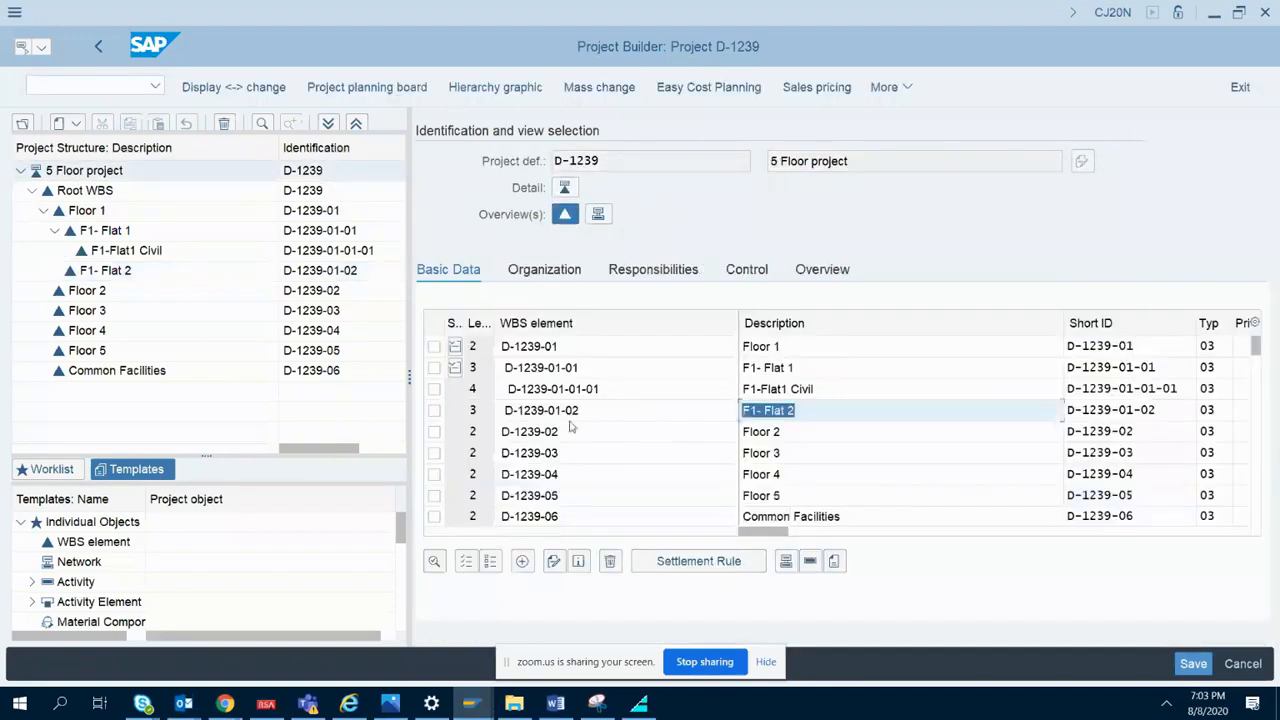
left_click(434, 410)
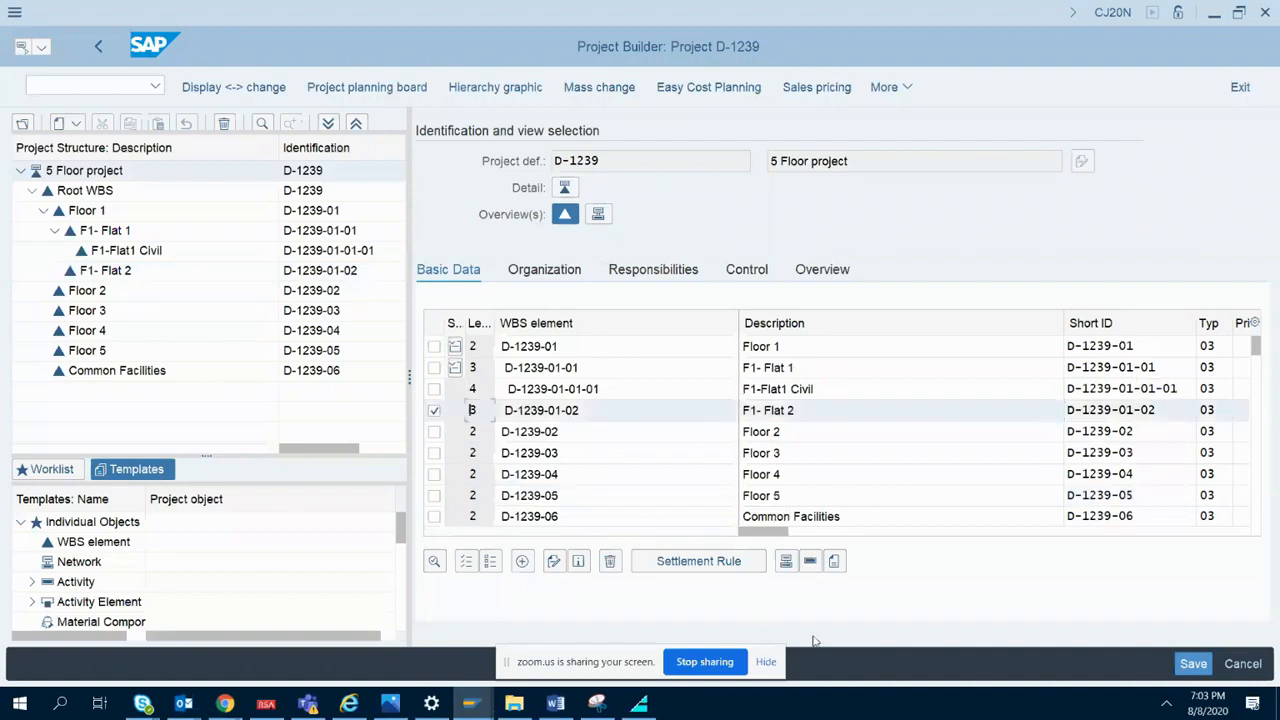
left_click(522, 561)
left_click(809, 368)
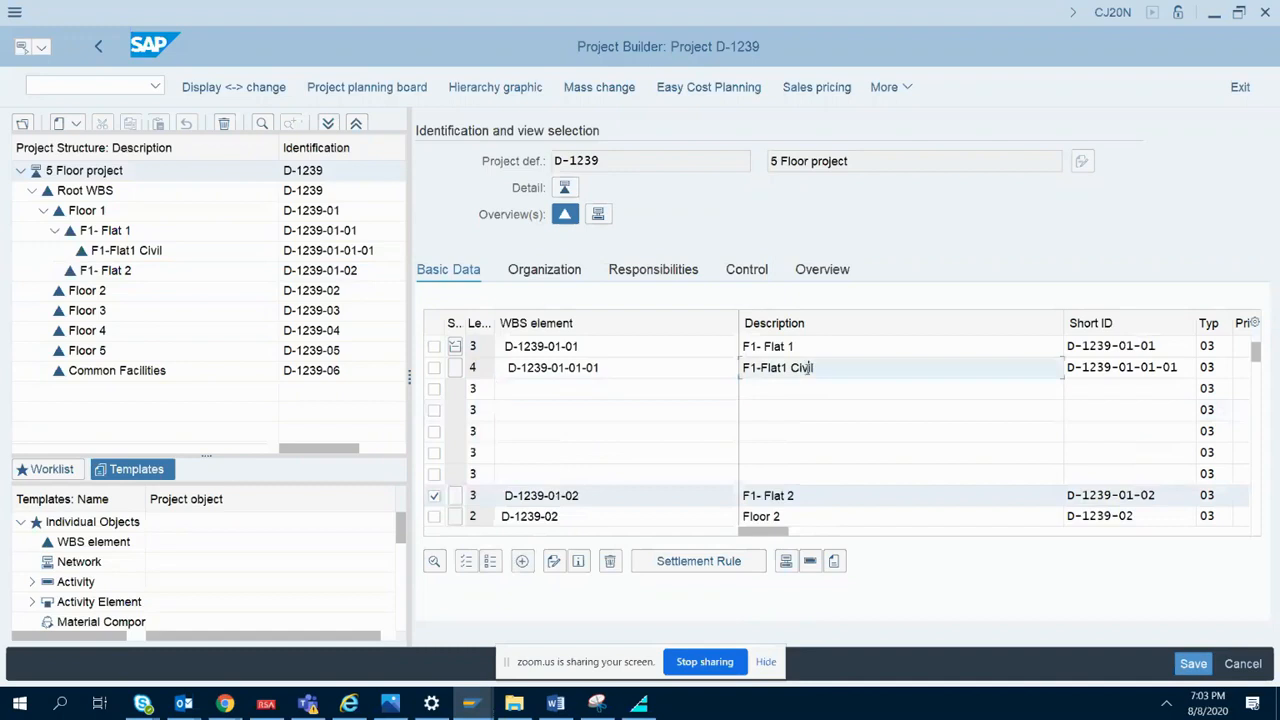
left_click_drag(809, 368, 737, 378)
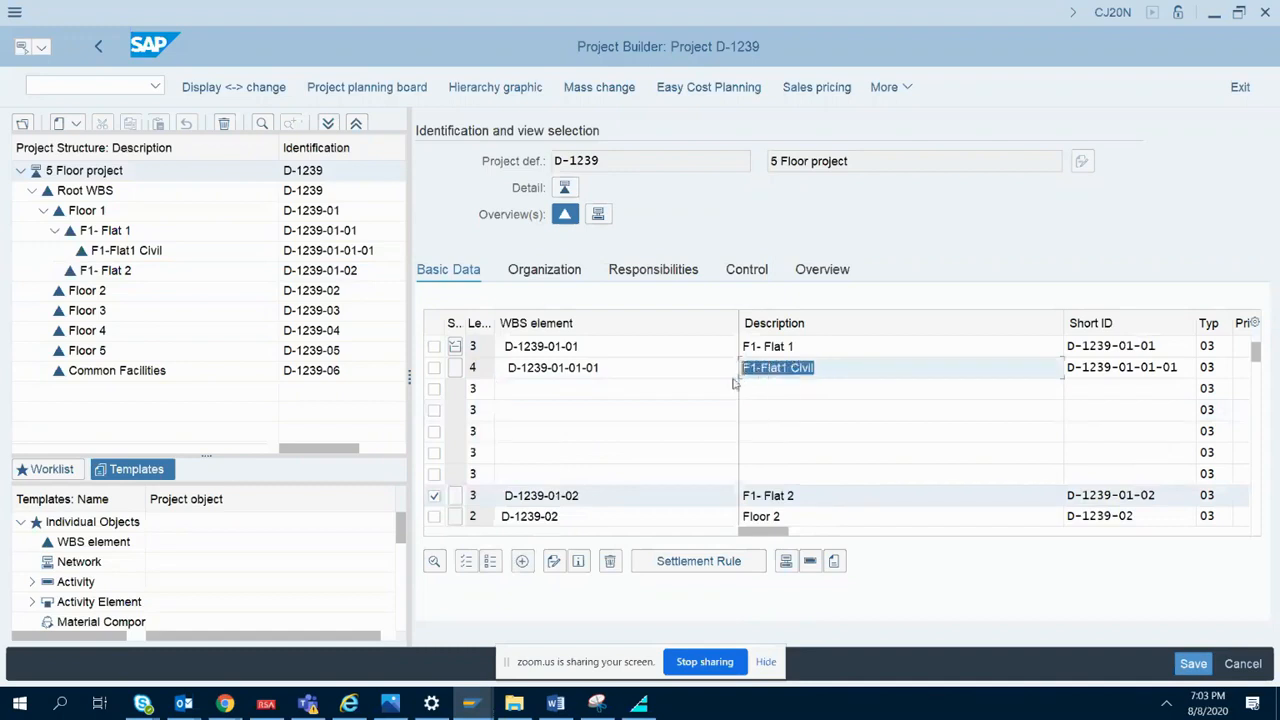
key("ctrl+c")
double_click(766, 390)
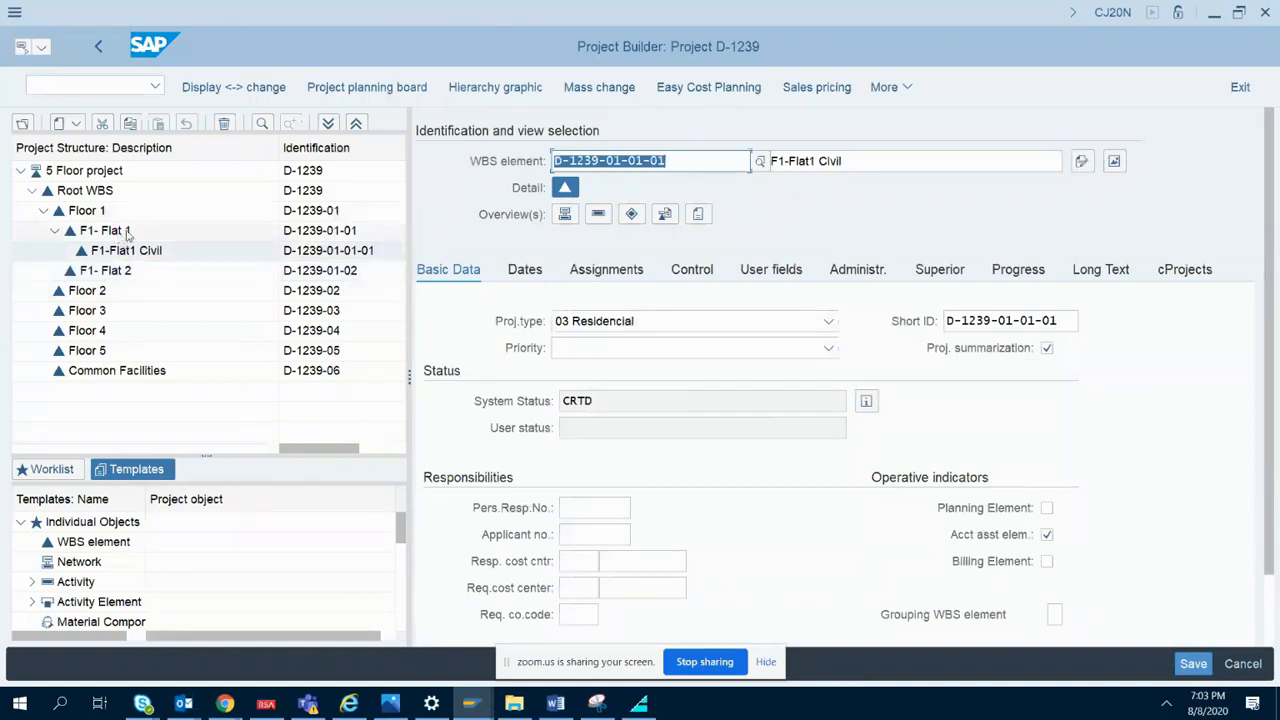
- Try to insert blank level 4 rows beneath F1- Flat 1 in the WBS overview and reuse its element code in the first row
left_click(108, 172)
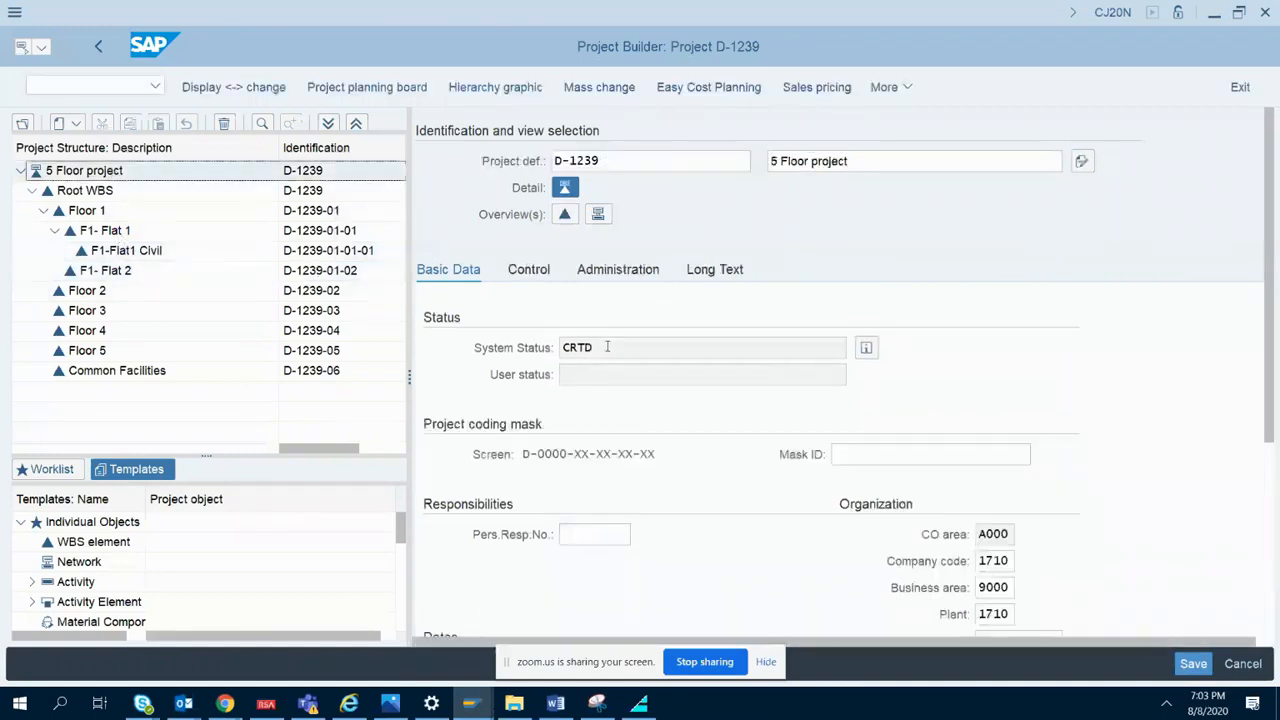
left_click(572, 217)
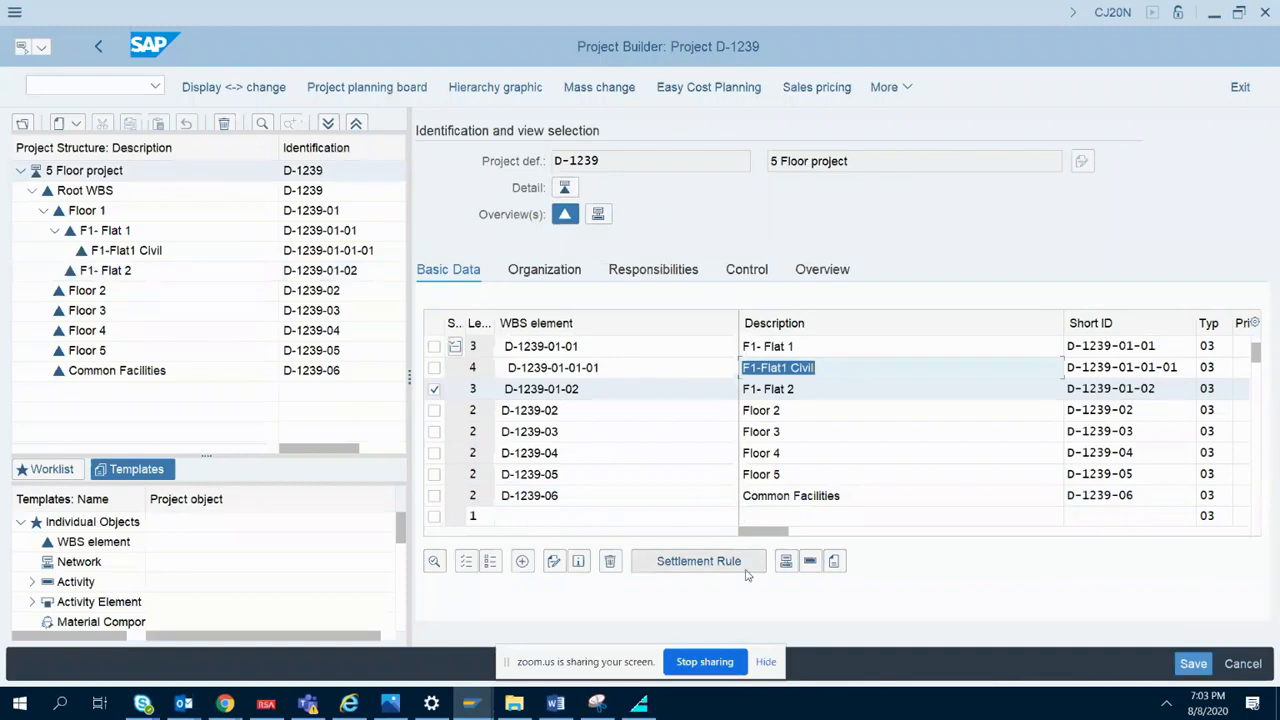
left_click(522, 561)
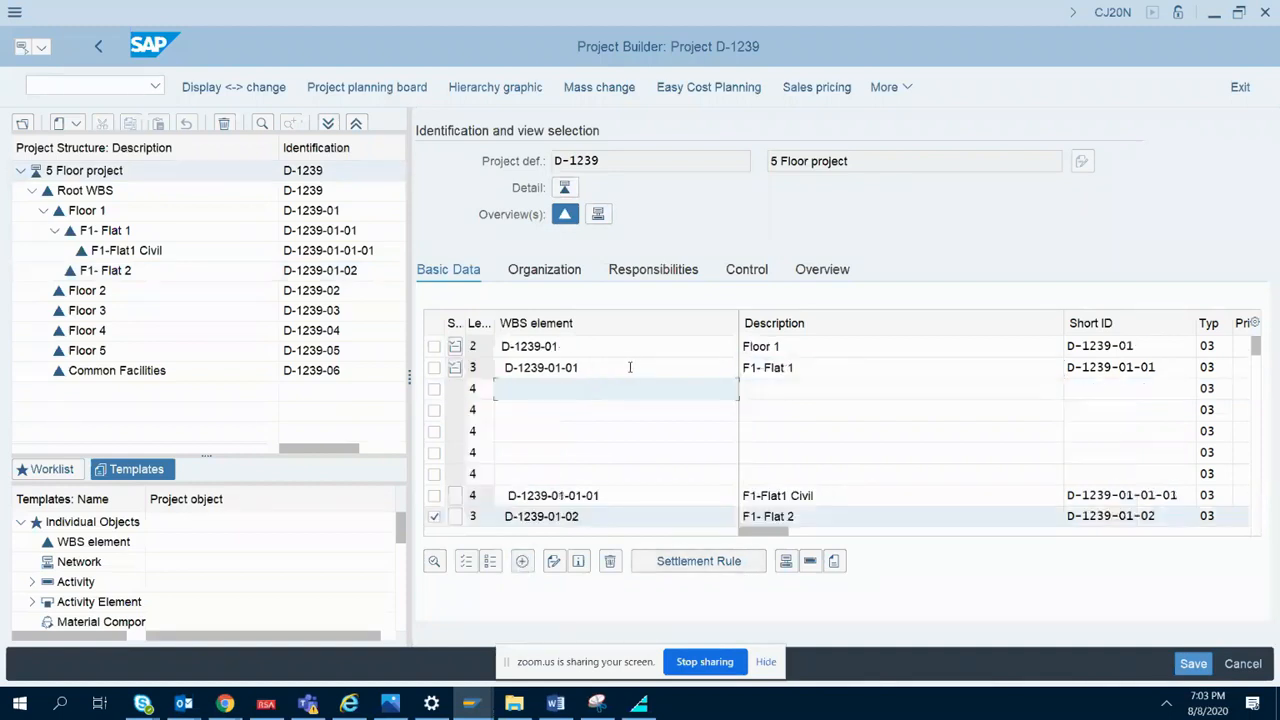
left_click_drag(606, 366, 498, 372)
left_click(517, 388)
- Save the 5 Floor project and reopen D-1239 with its full structure expanded
left_click(1186, 663)
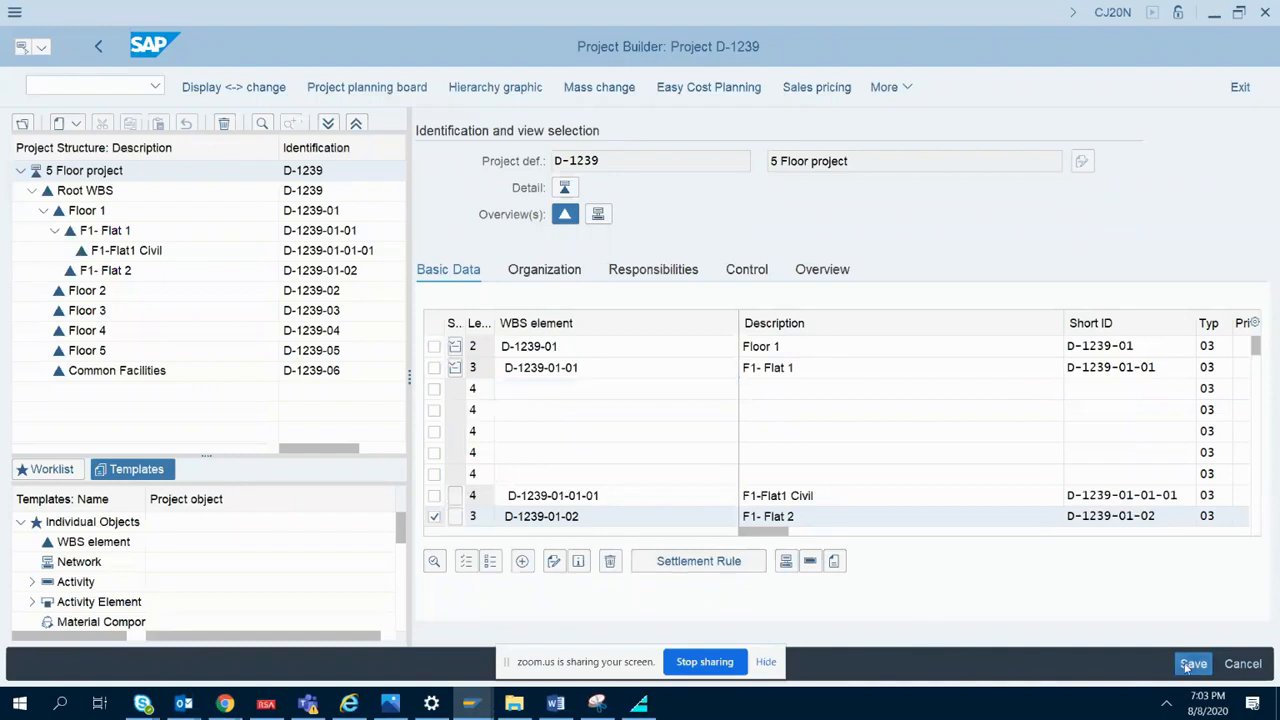
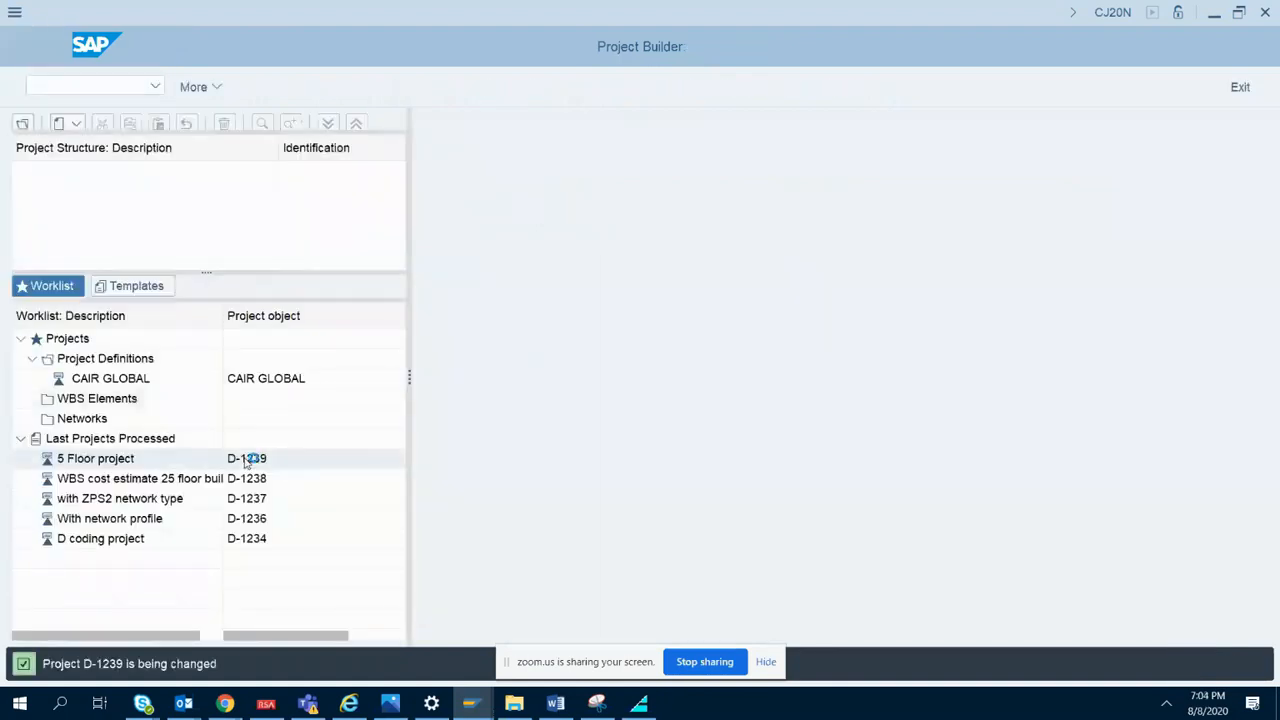
double_click(246, 460)
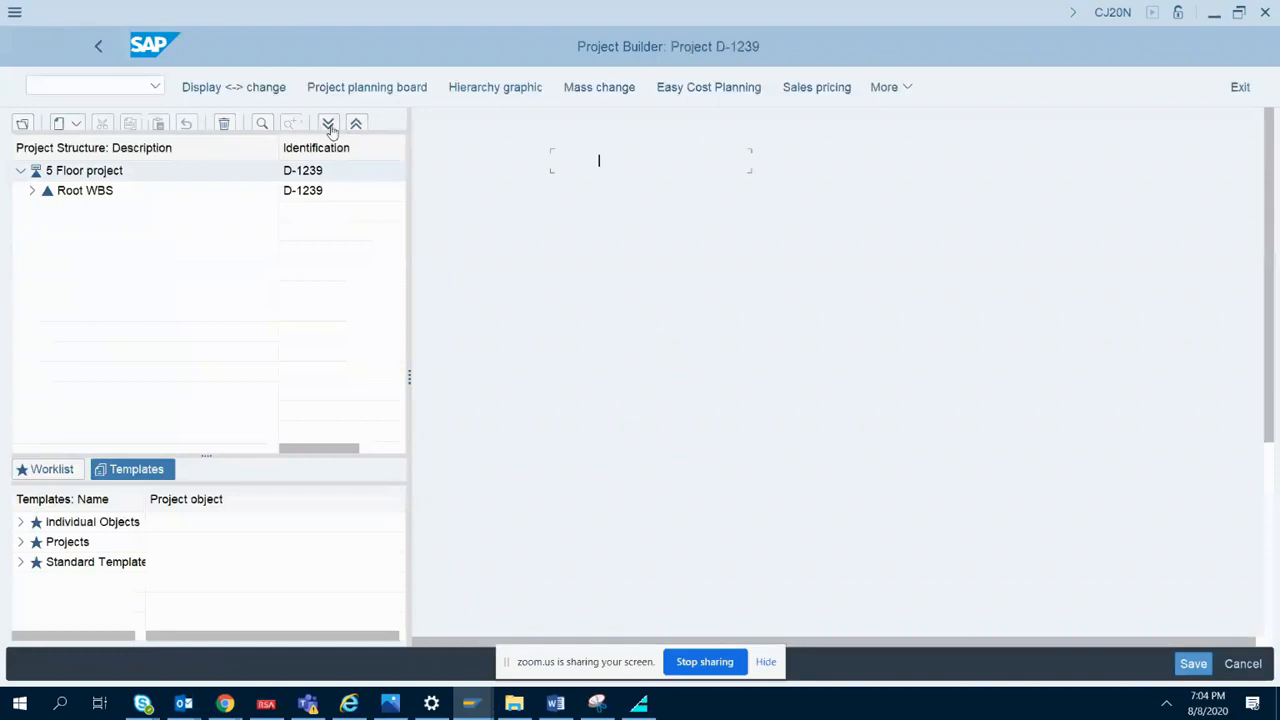
left_click(328, 124)
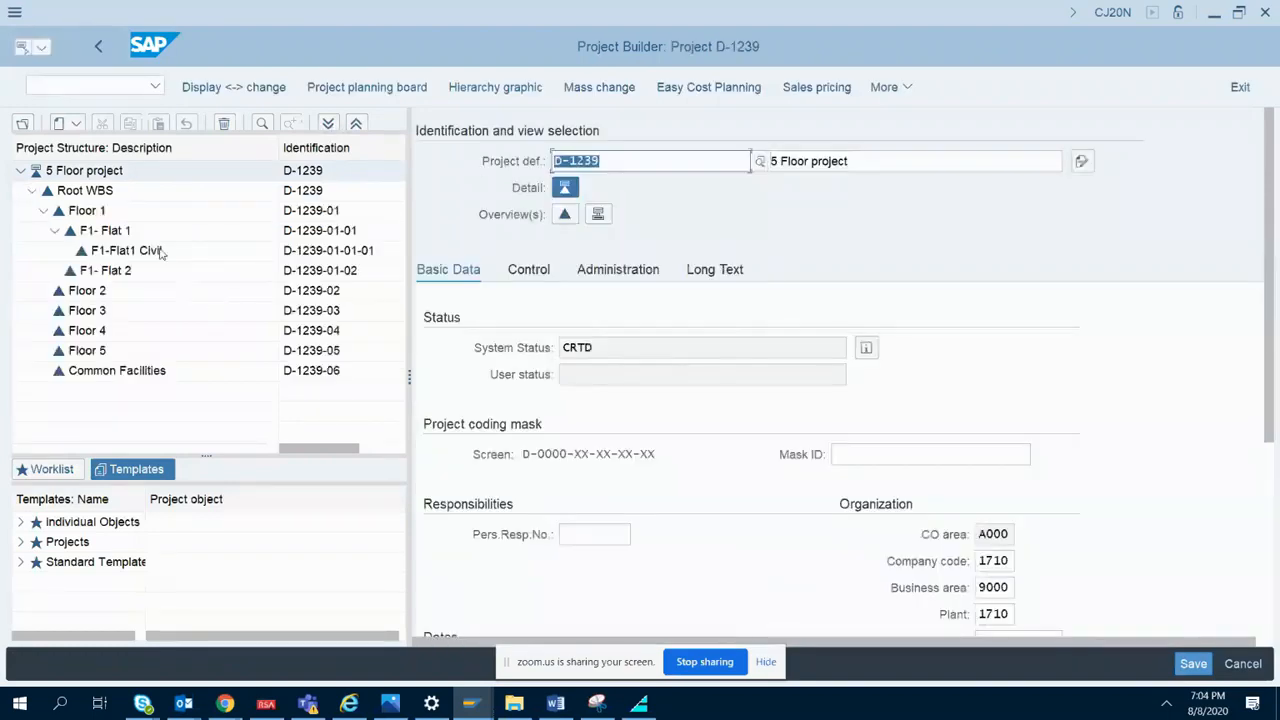
- Create a new WBS element beneath F1- Flat 1 from the project structure
left_click(195, 235)
right_click(195, 237)
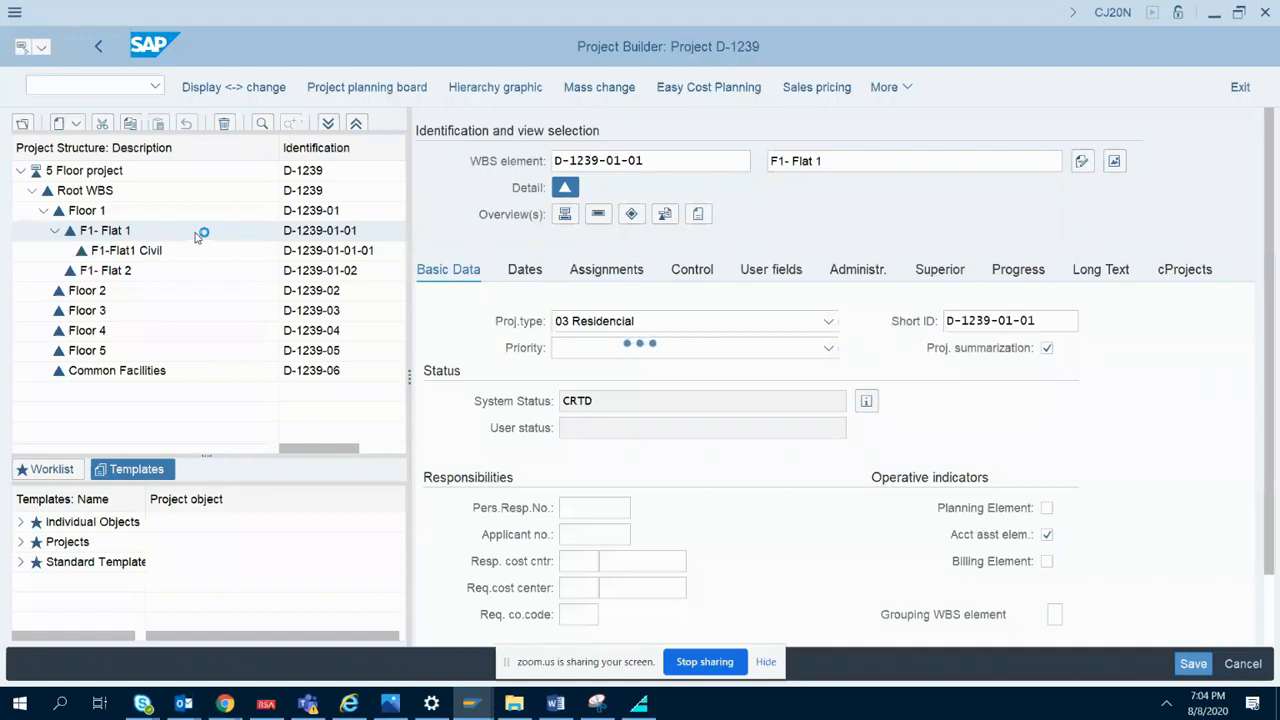
right_click(198, 235)
mouse_move(262, 256)
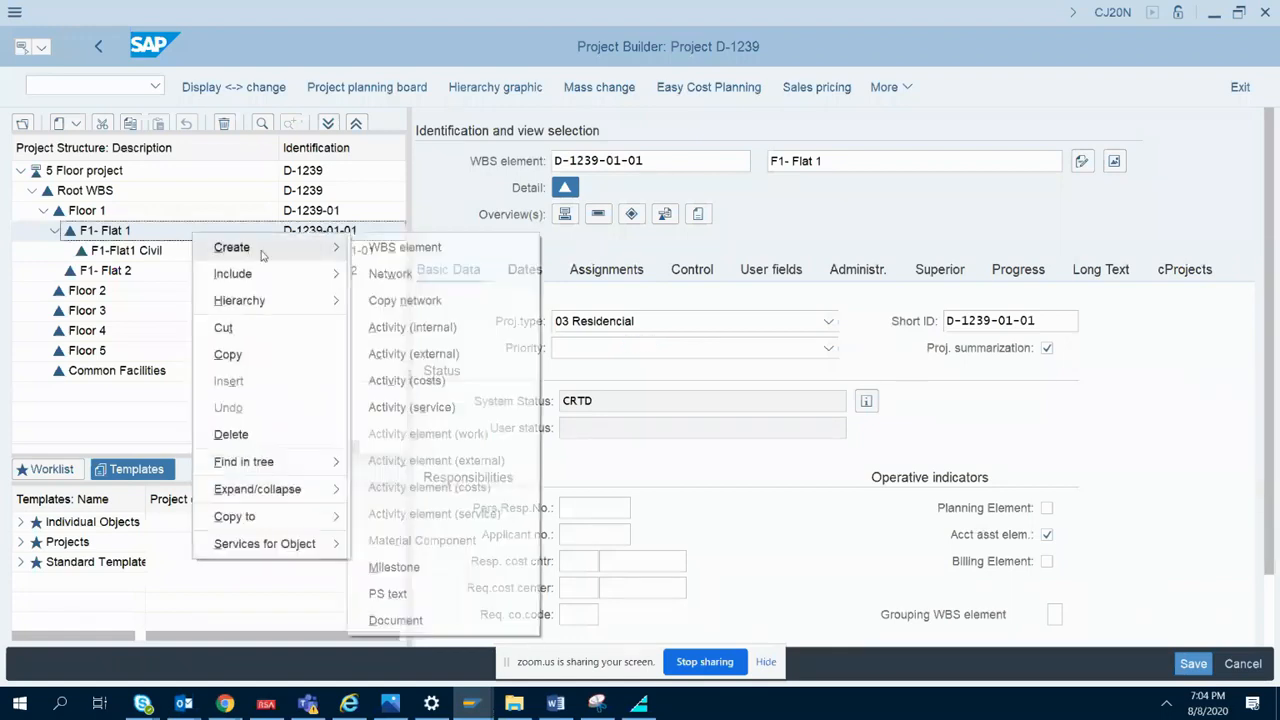
left_click(422, 255)
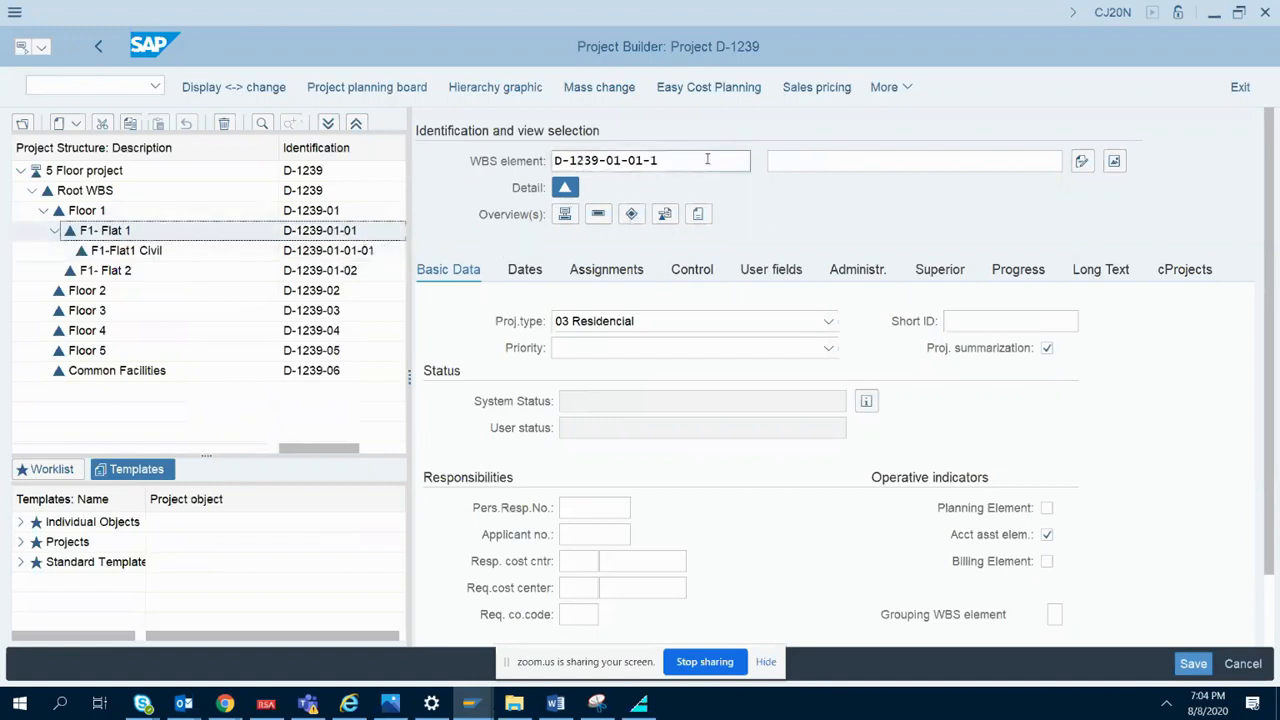
left_click(670, 160)
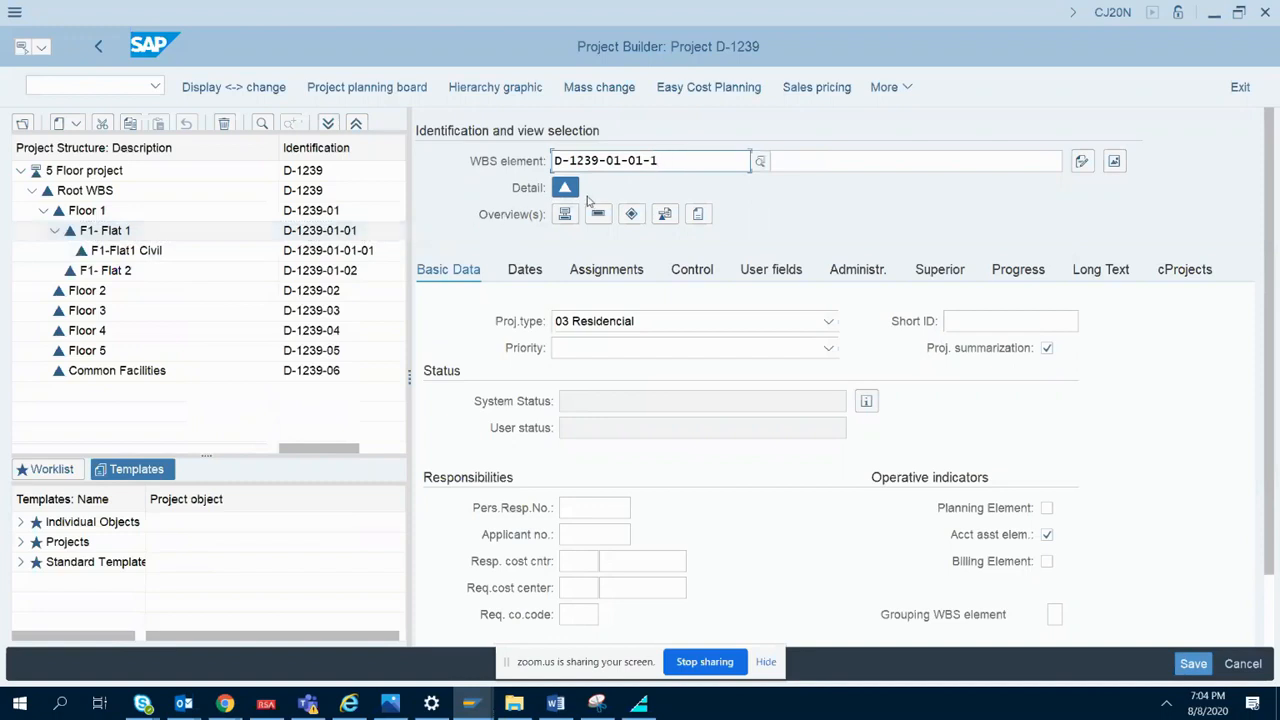
key("BackSpace")
type("02")
key("Return")
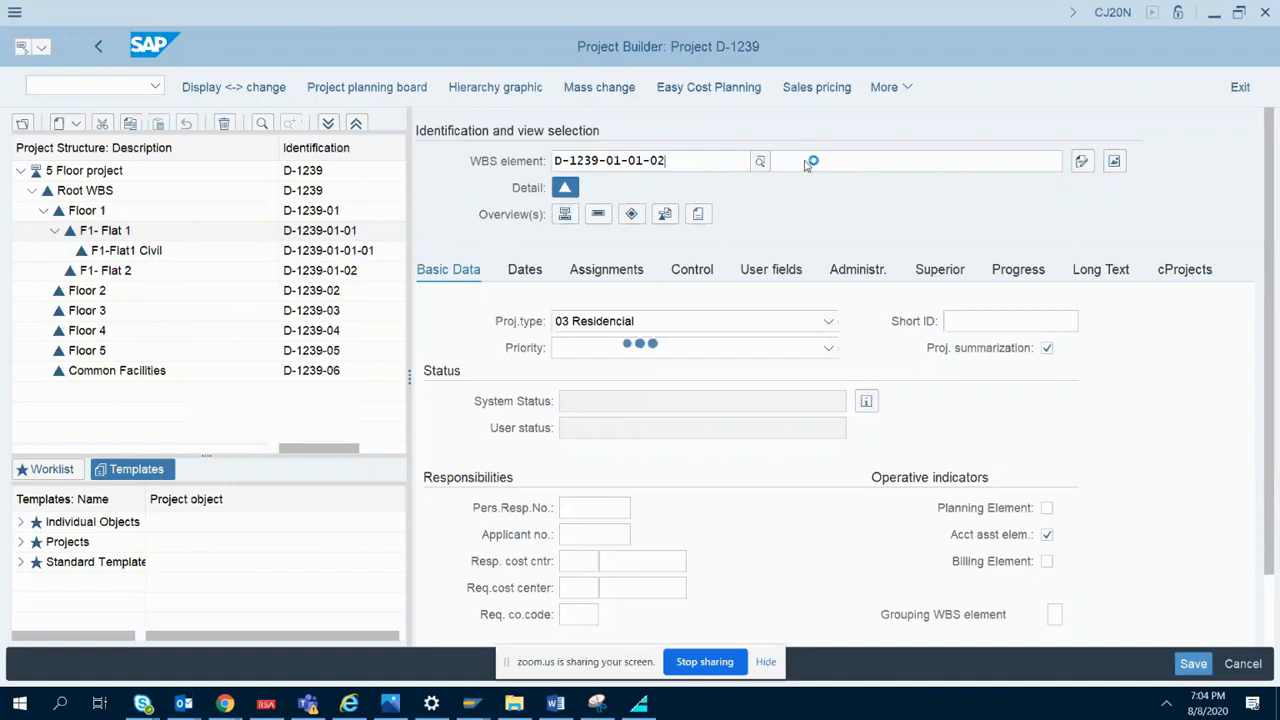
key("BackSpace")
key("BackSpace")
type("1")
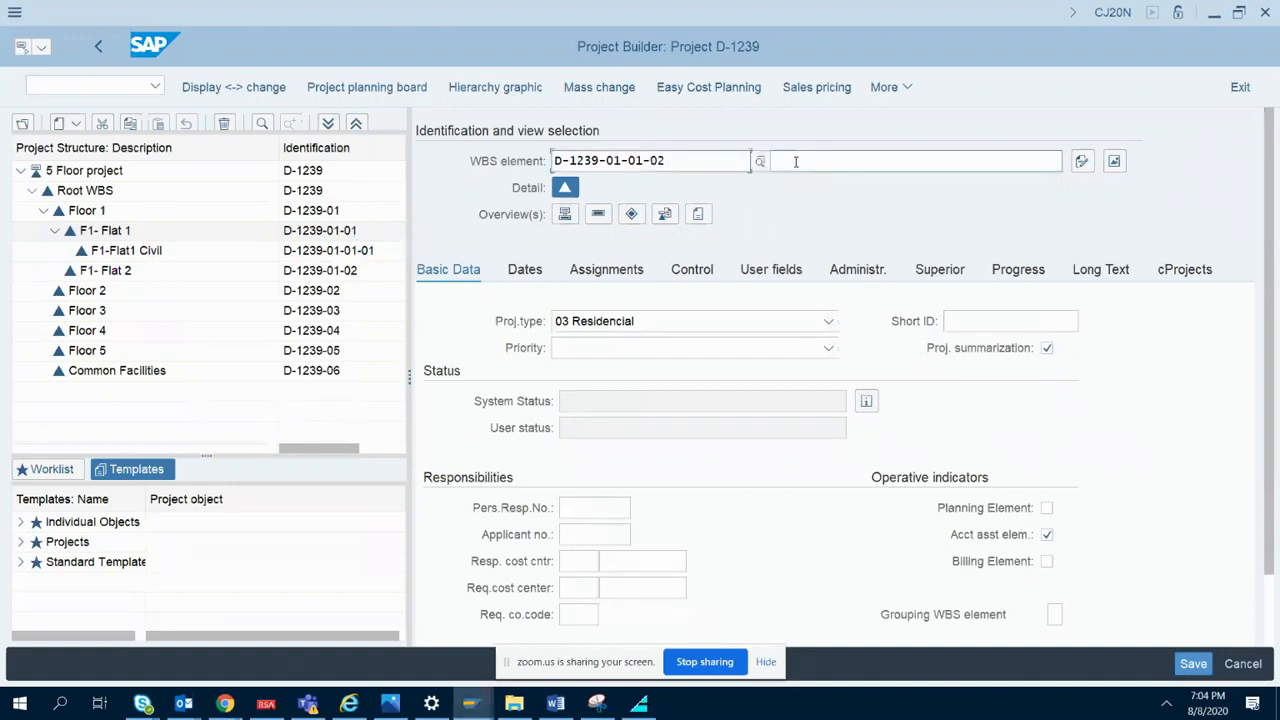
key("Return")
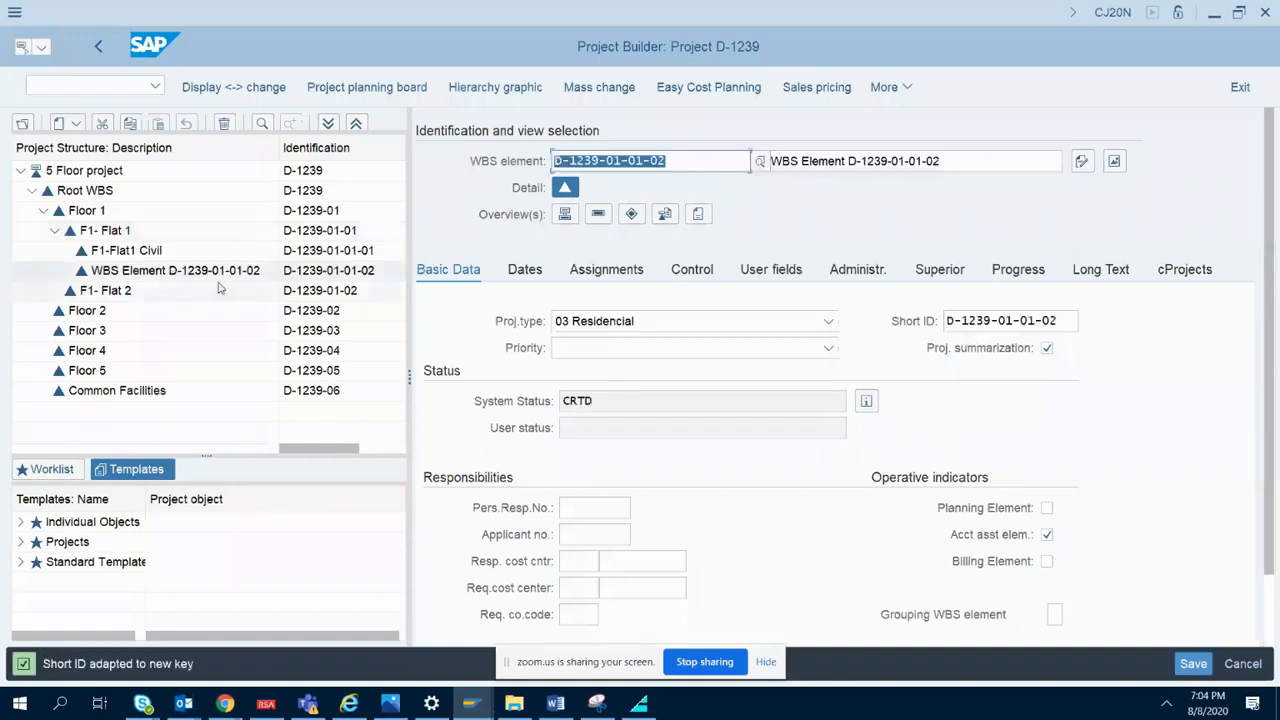
left_click_drag(947, 161, 767, 163)
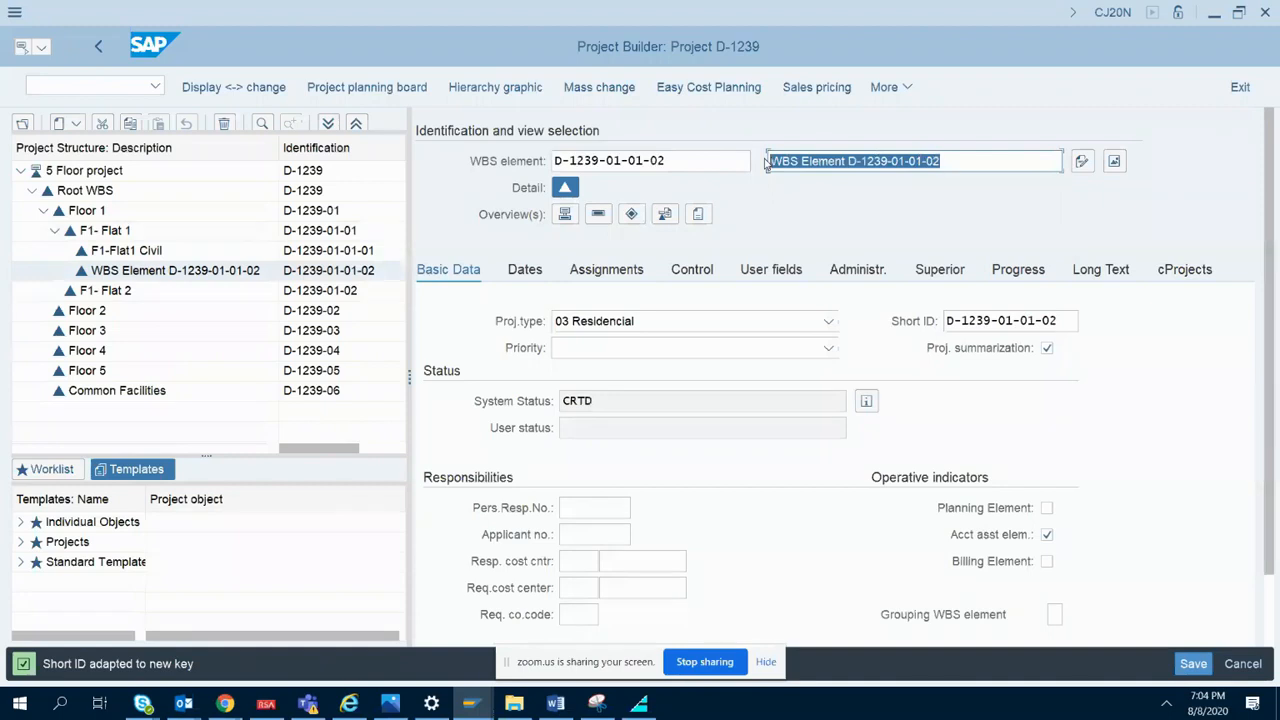
type("F1-Flat1")
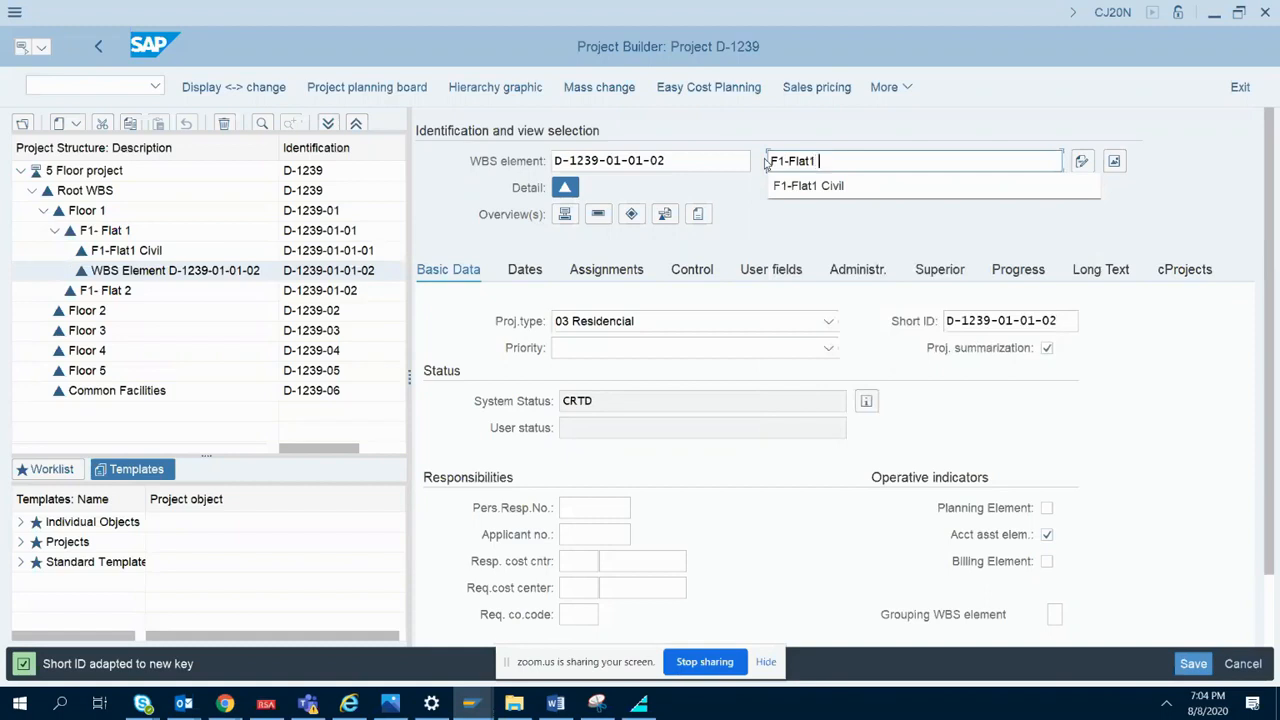
type(" Elecrical")
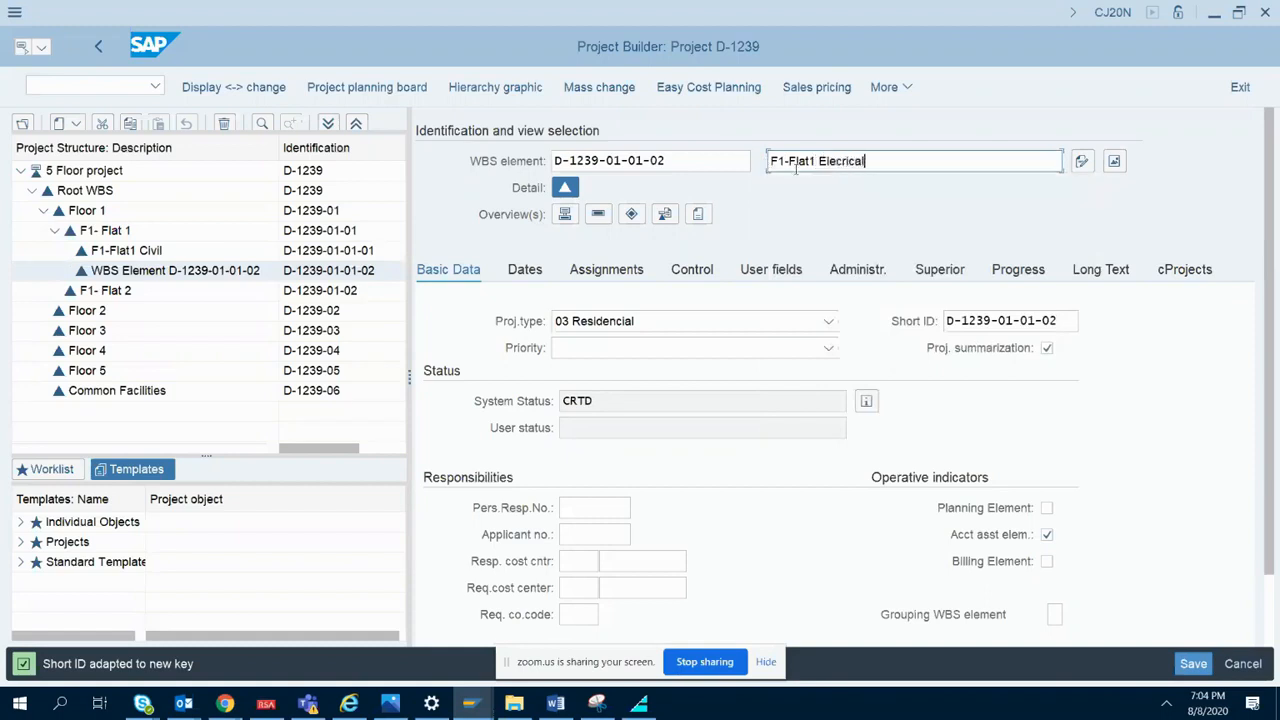
left_click(845, 161)
type("t")
left_click(455, 270)
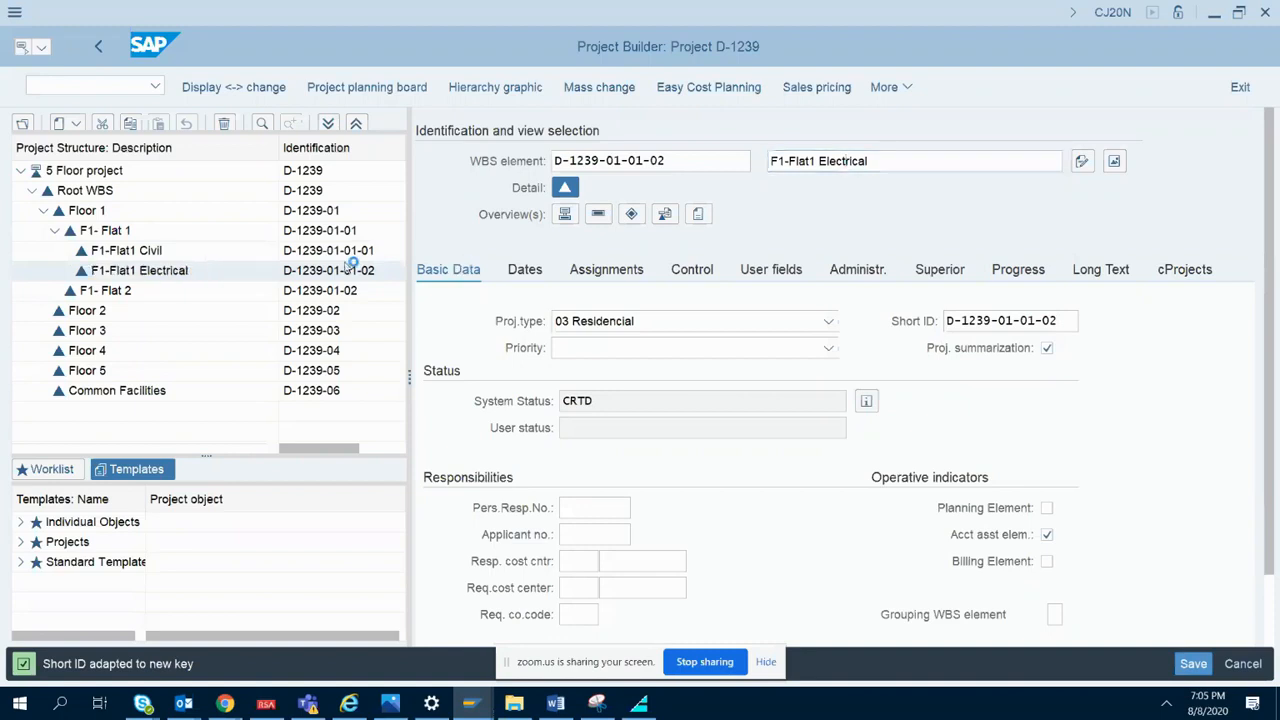
left_click(110, 230)
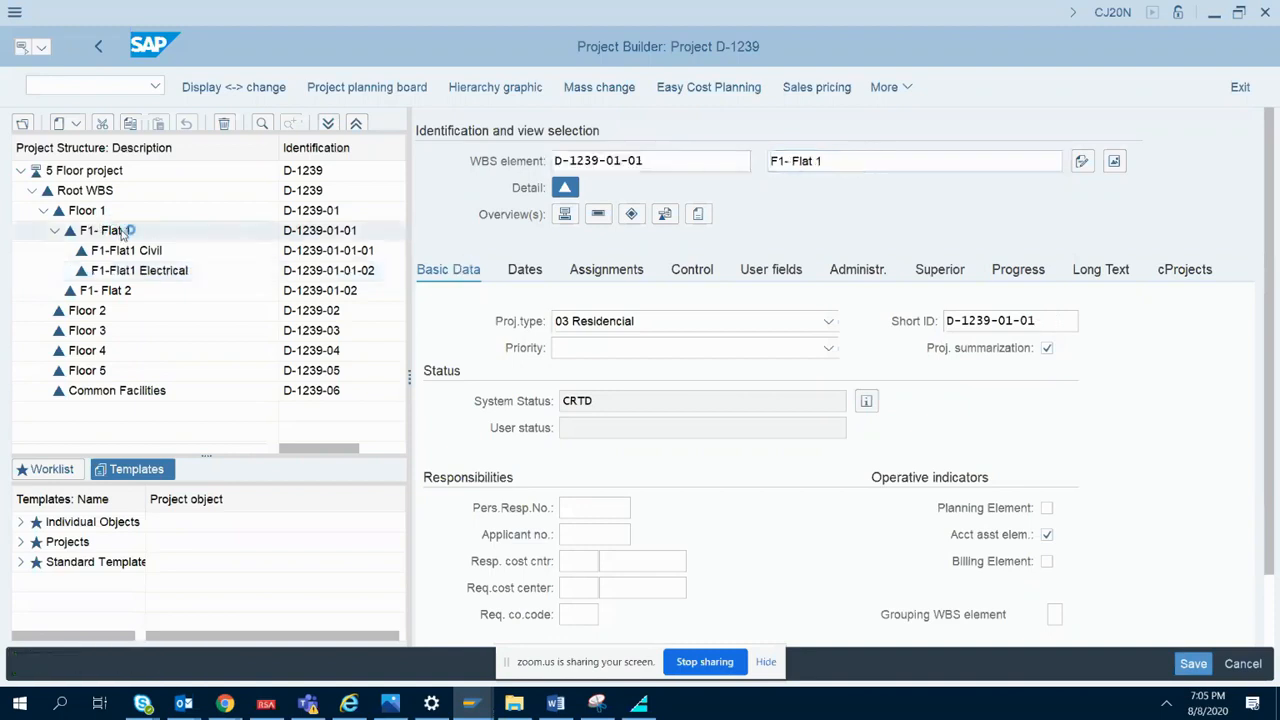
right_click(121, 231)
mouse_move(205, 243)
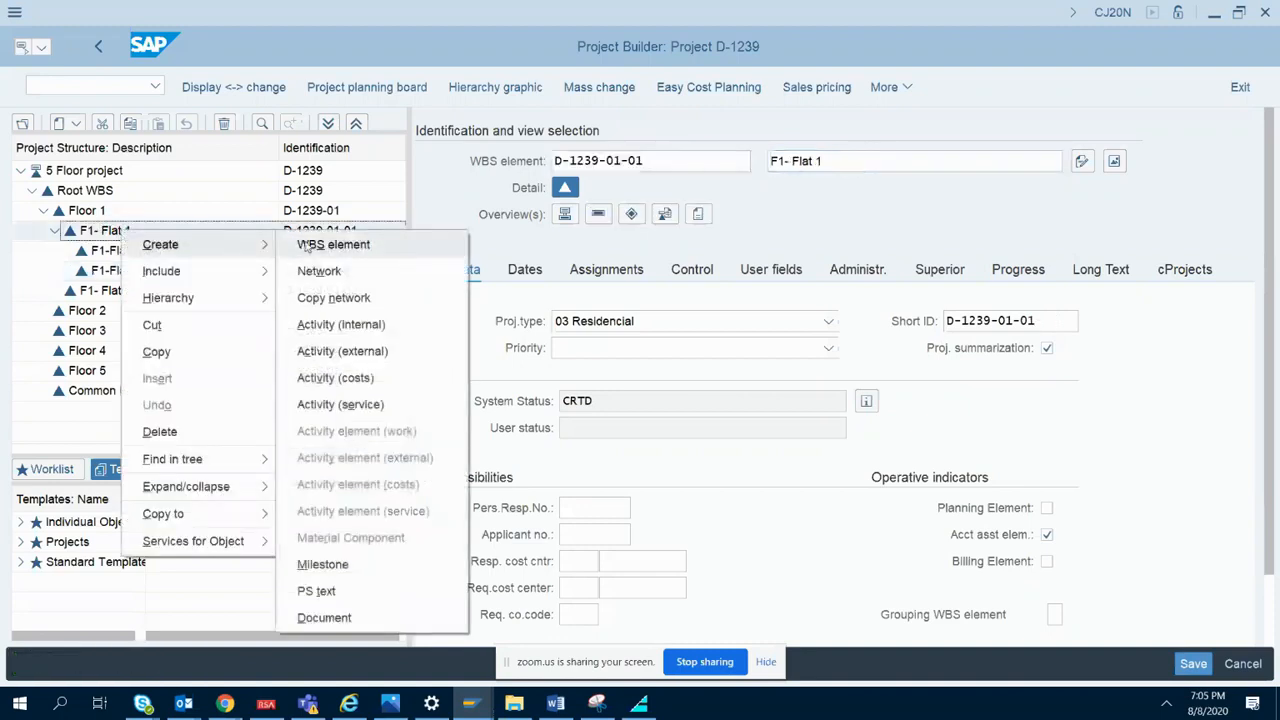
left_click(308, 245)
left_click(662, 161)
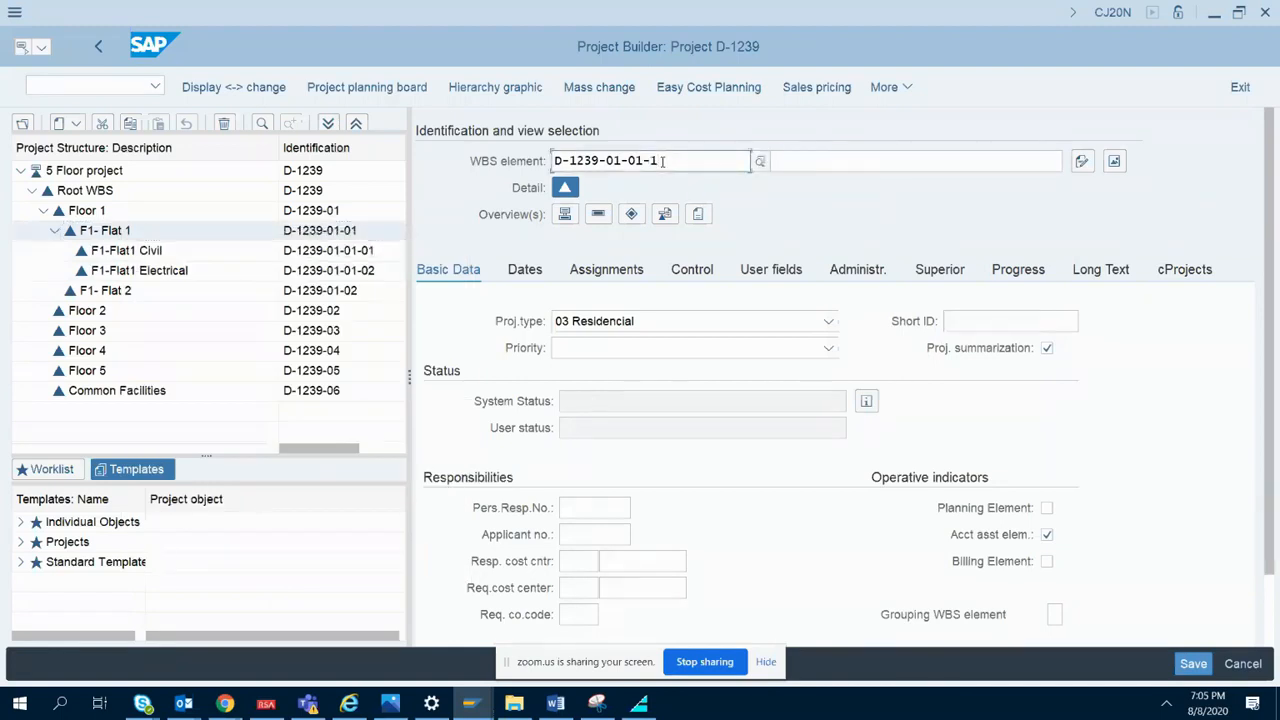
key("BackSpace")
type("-")
key("BackSpace")
type("1")
key("Return")
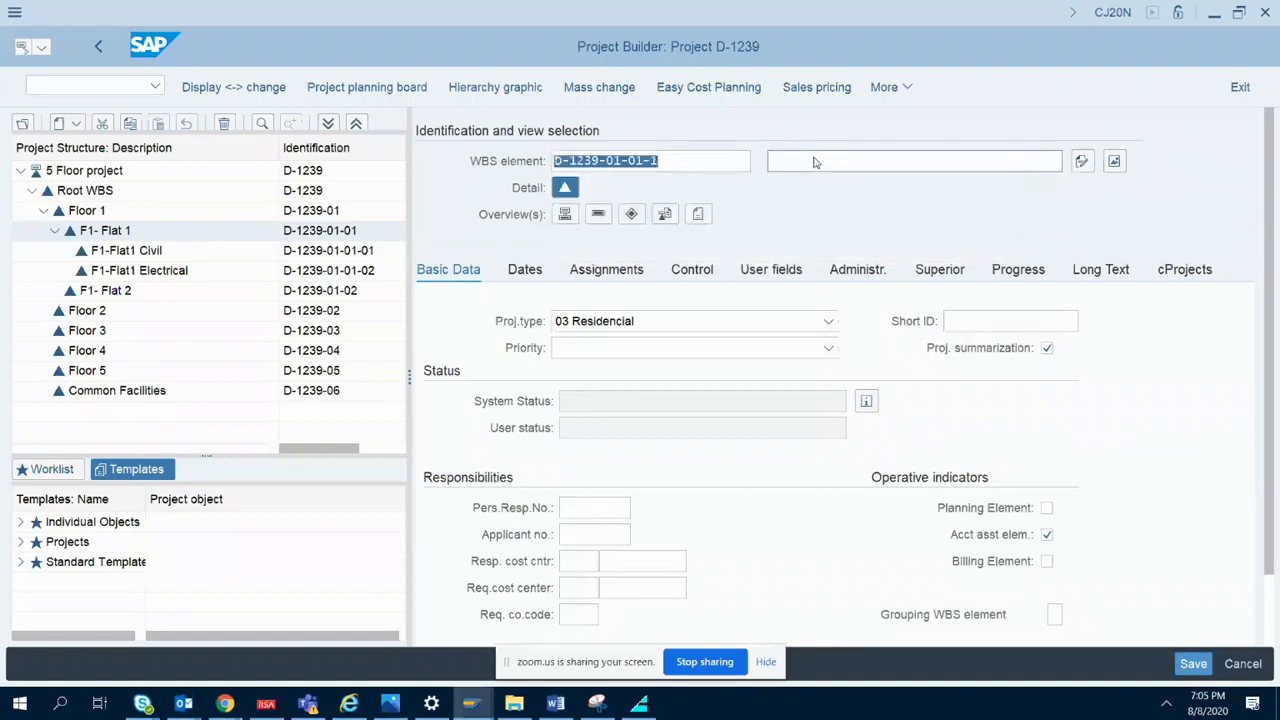
- Describe the new element as F1-Flat1 Plumbing, reusing the earlier F1-Flat1 Electrical entry as the base text, and confirm it
left_click(808, 160)
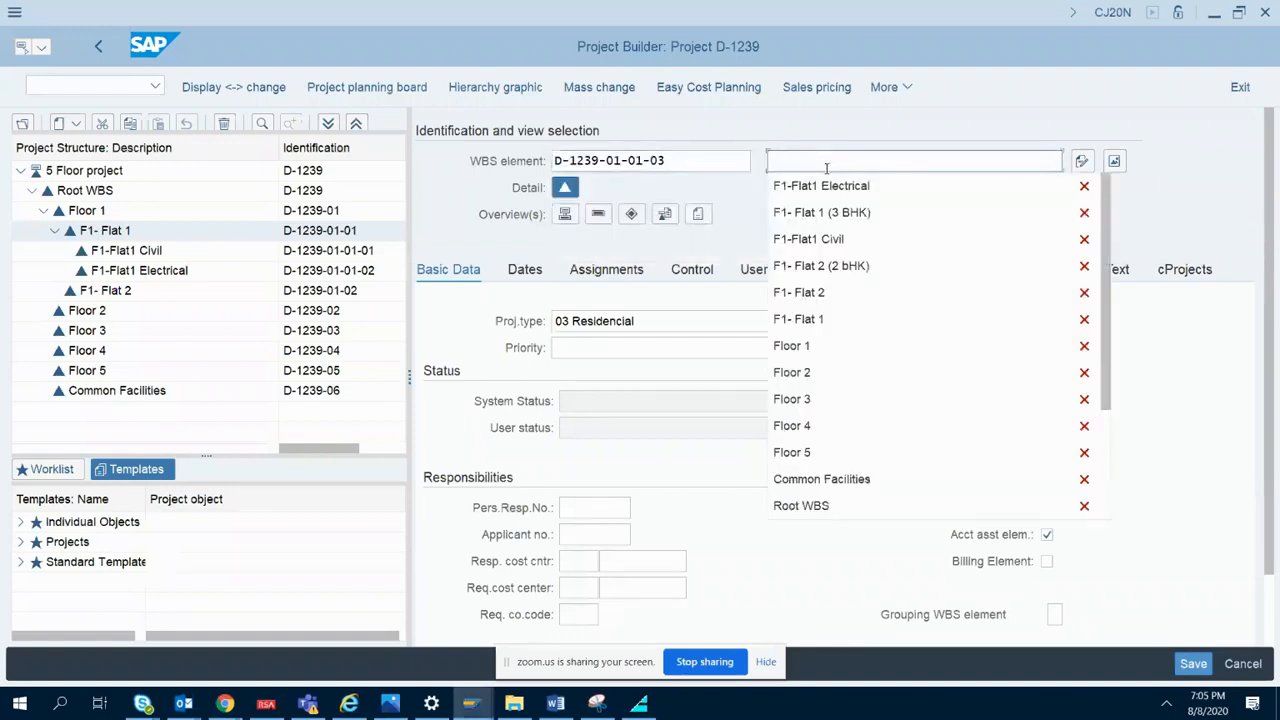
left_click(826, 185)
key("BackSpace")
key("BackSpace")
key("BackSpace")
key("BackSpace")
key("BackSpace")
key("BackSpace")
key("BackSpace")
key("BackSpace")
key("BackSpace")
key("BackSpace")
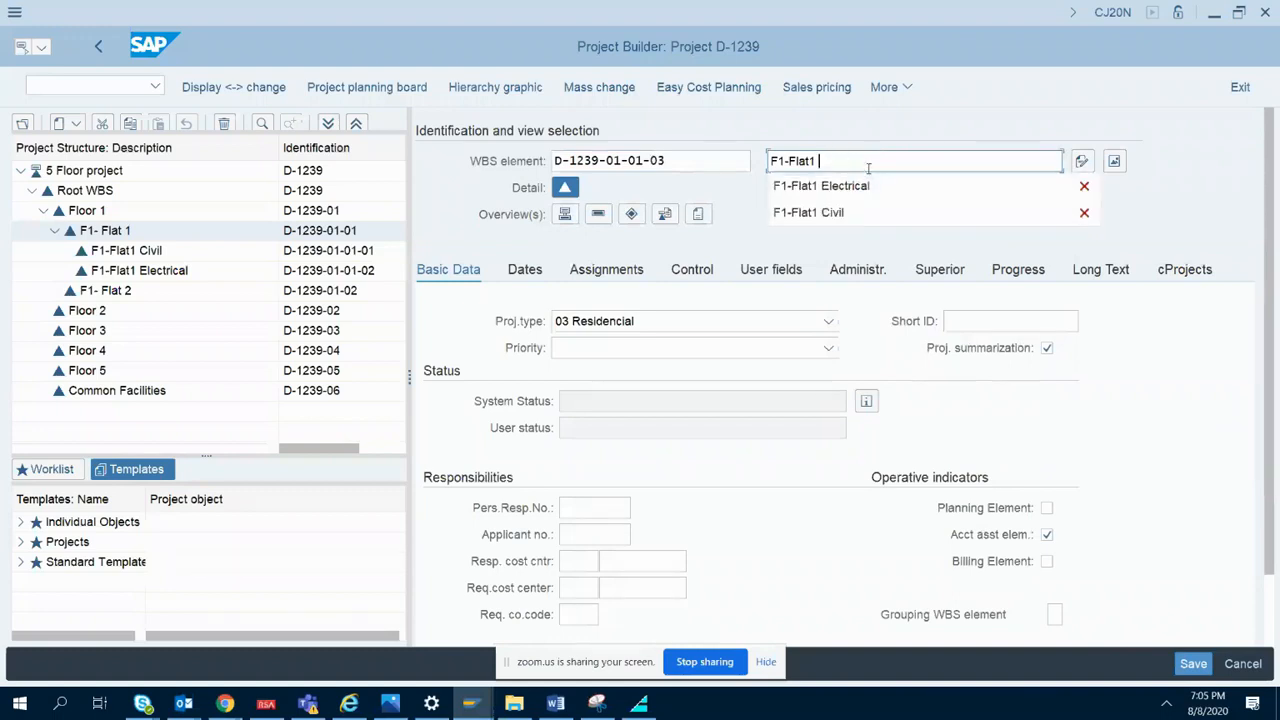
type("Plumbing")
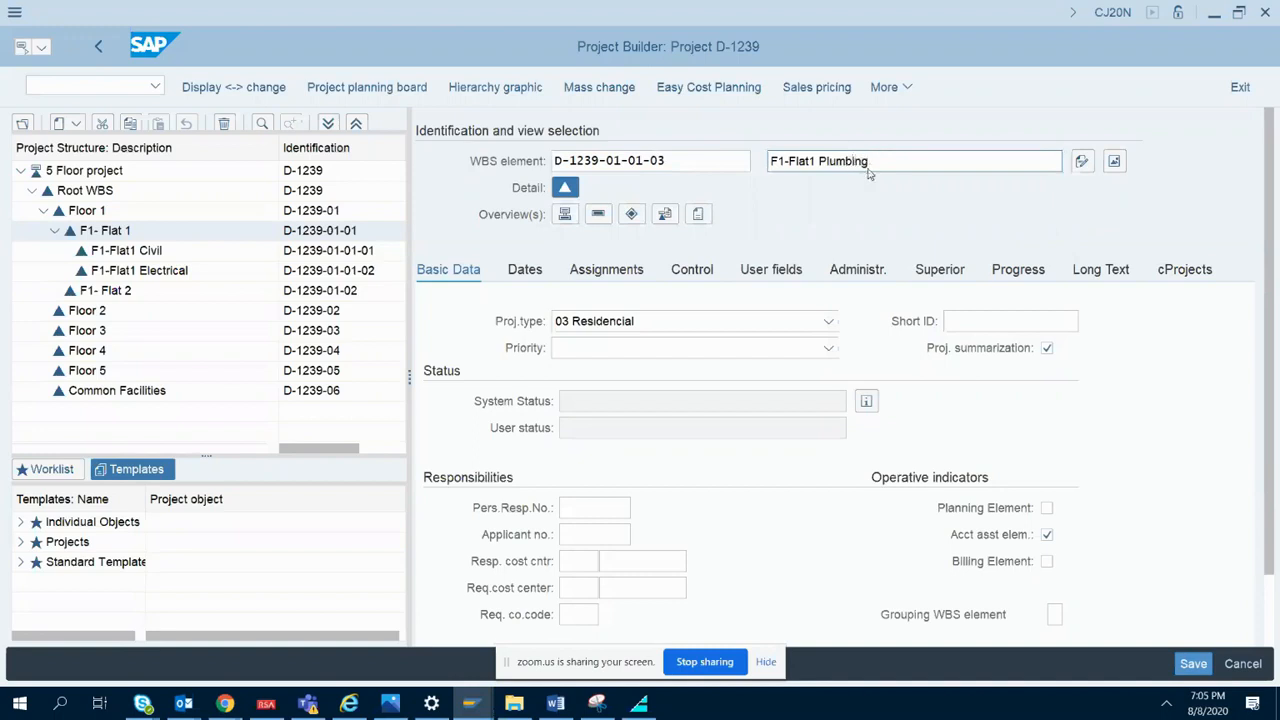
key("Return")
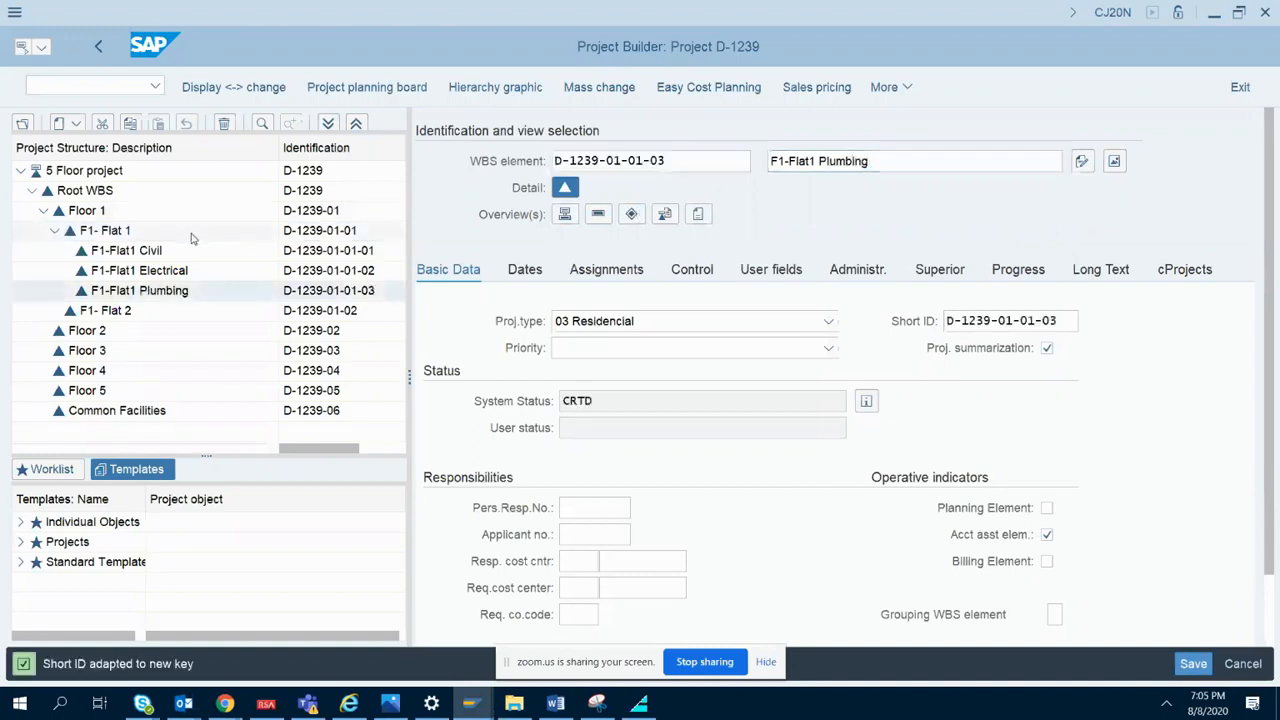
left_click(193, 235)
right_click(193, 238)
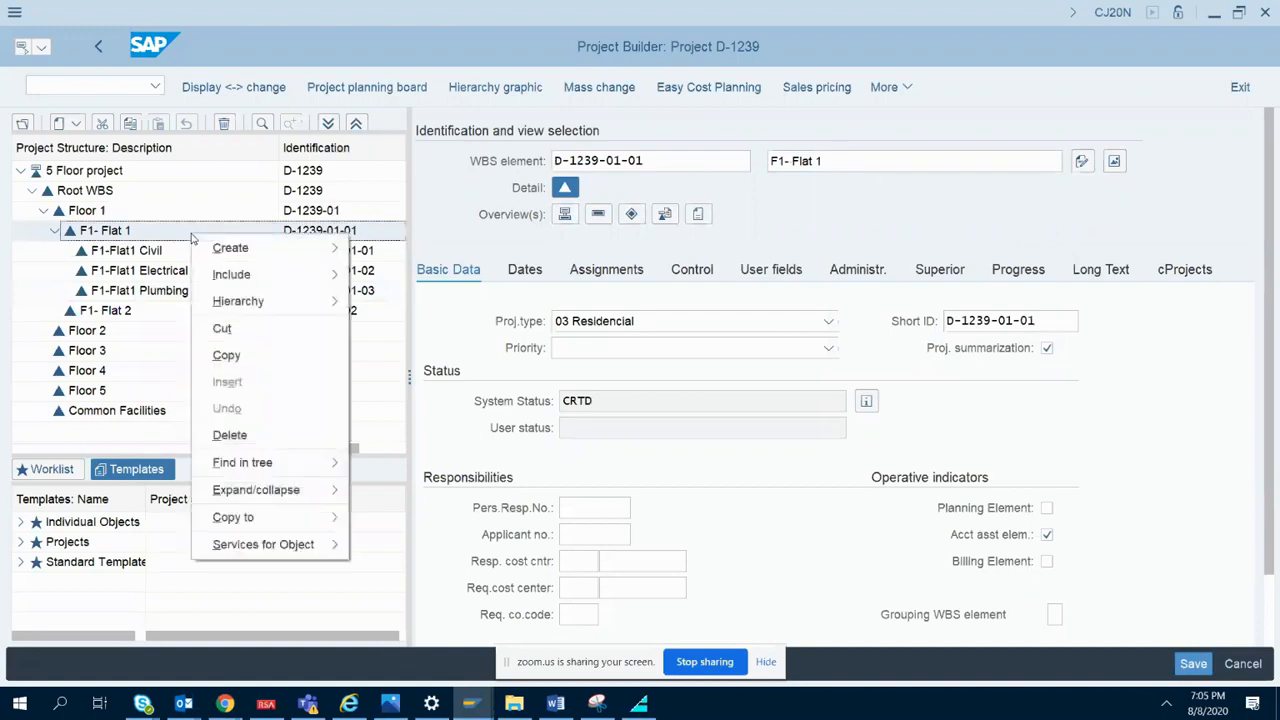
mouse_move(245, 248)
left_click(398, 248)
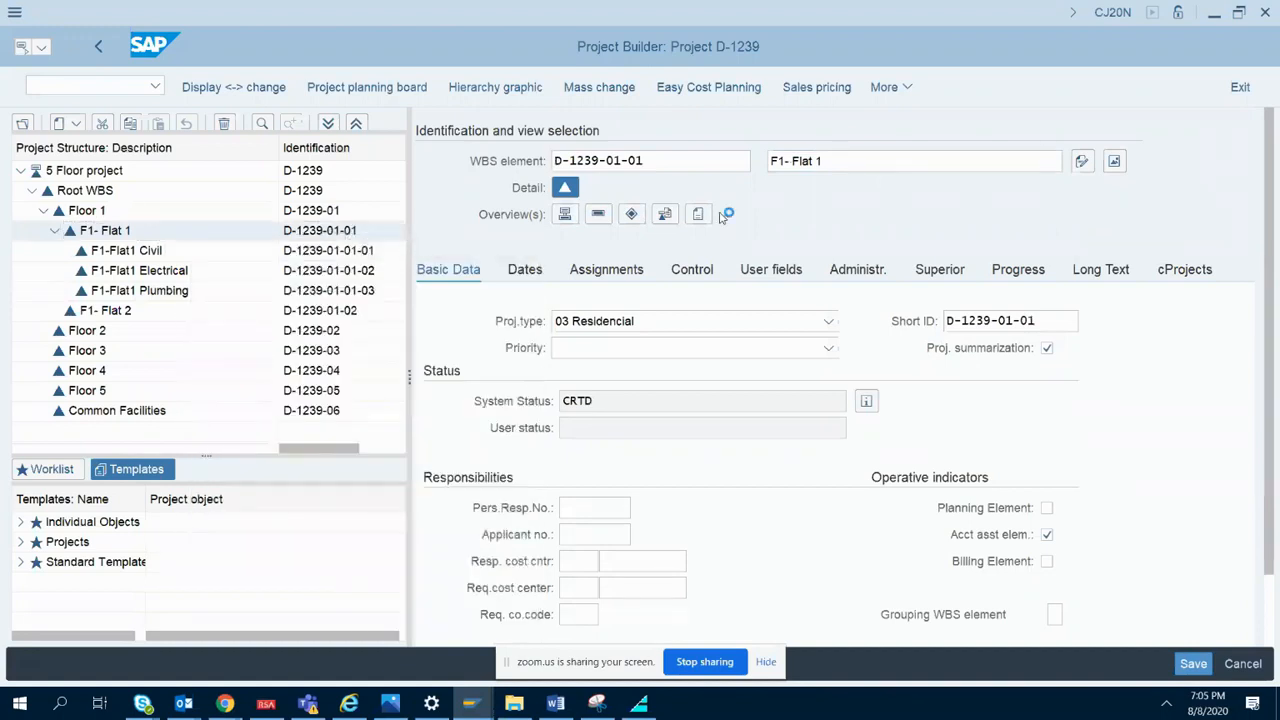
left_click(674, 161)
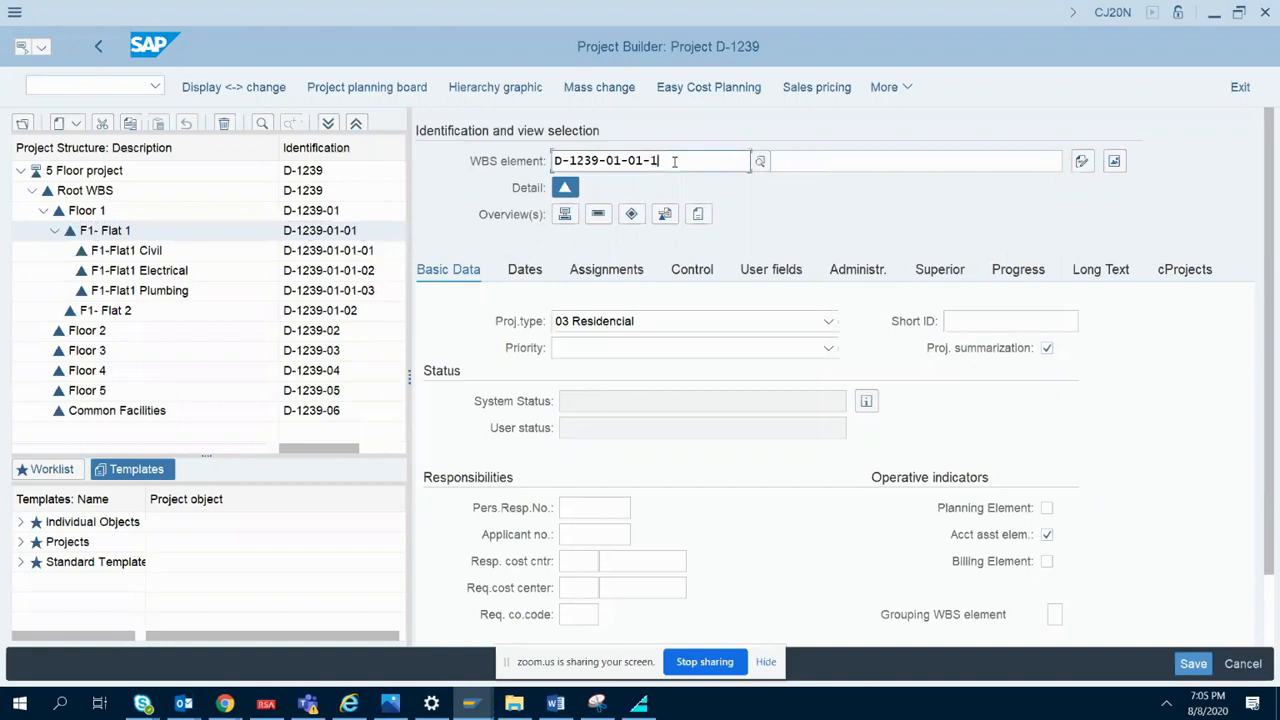
key("BackSpace")
type("04")
key("Return")
left_click(819, 161)
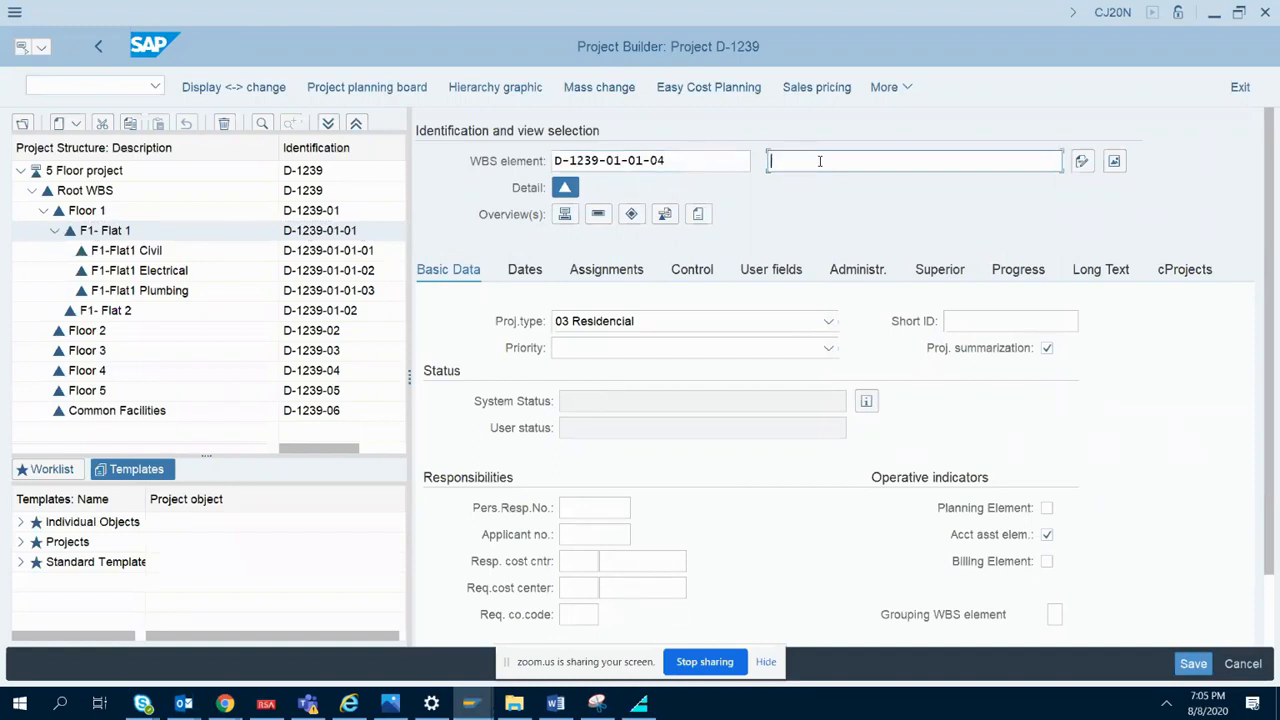
type("Carpenter")
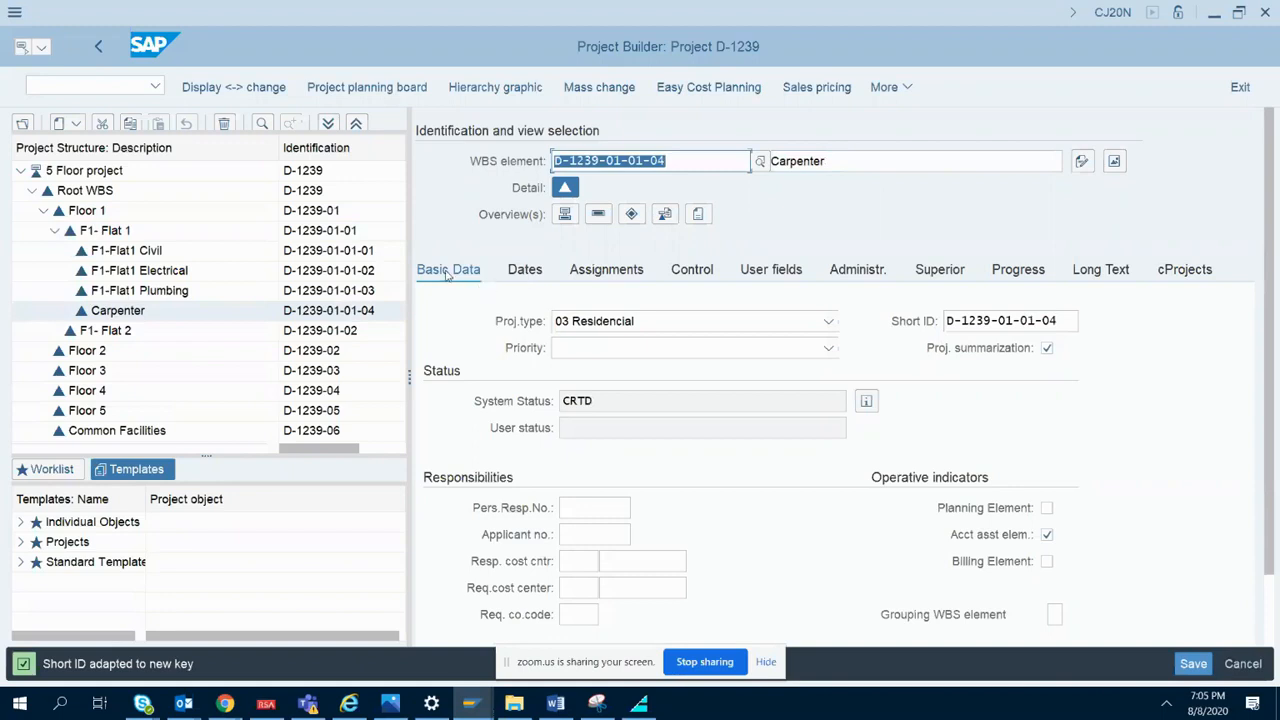
left_click(213, 236)
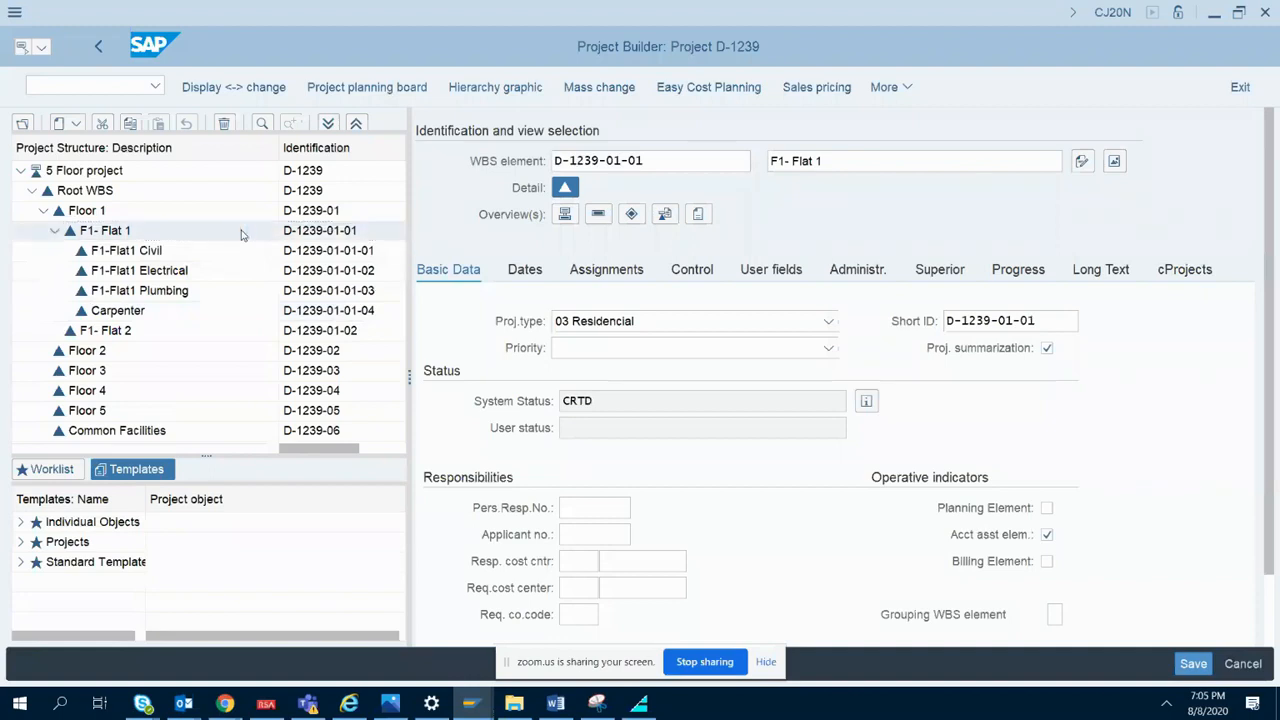
right_click(240, 235)
mouse_move(340, 250)
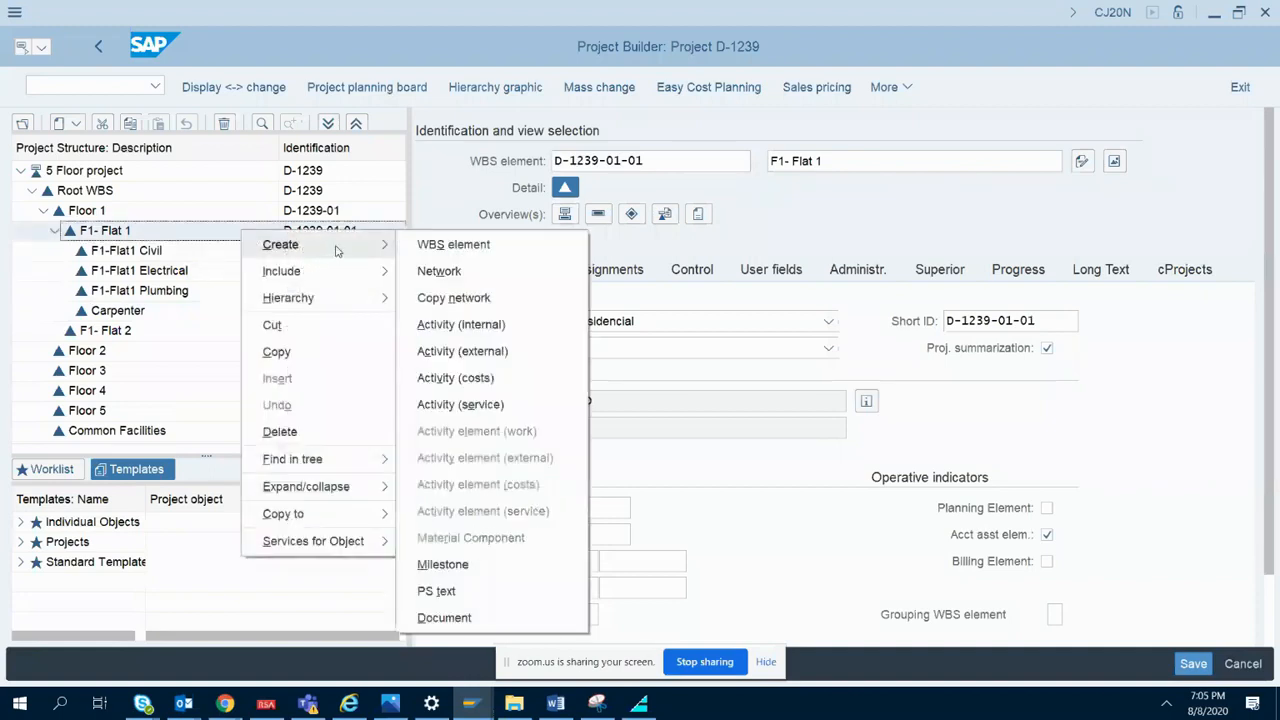
left_click(447, 251)
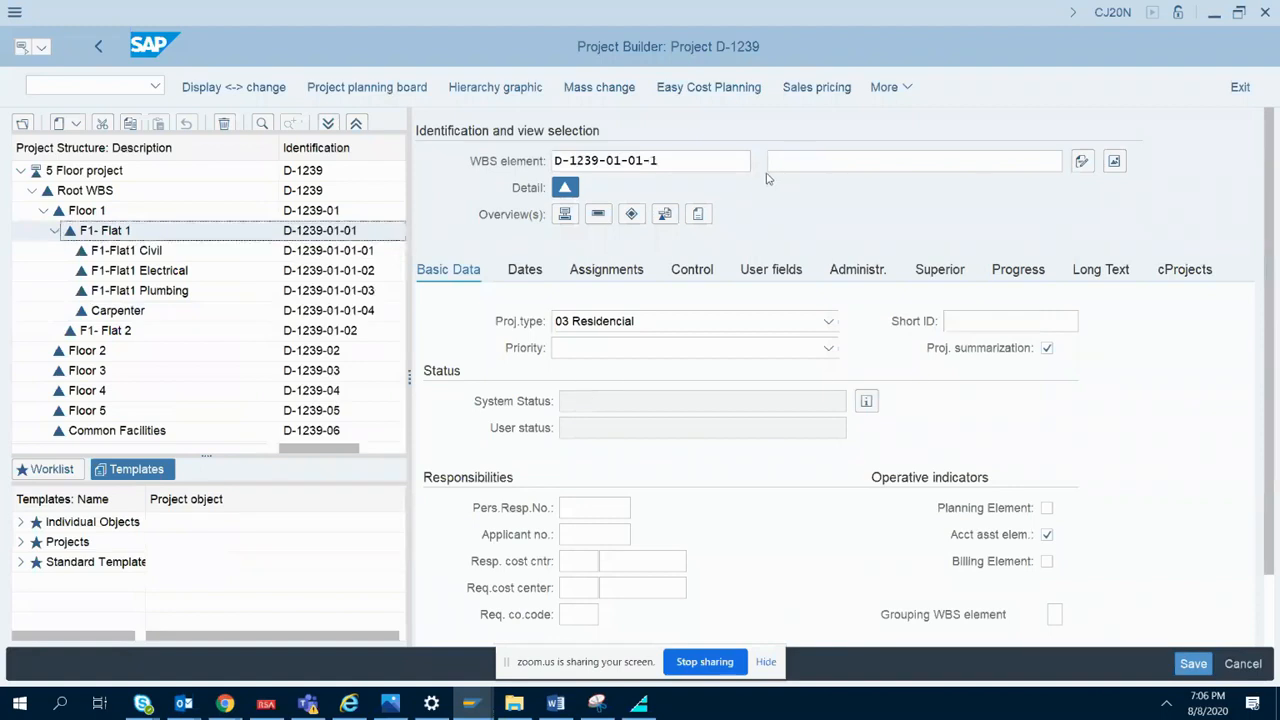
left_click(694, 161)
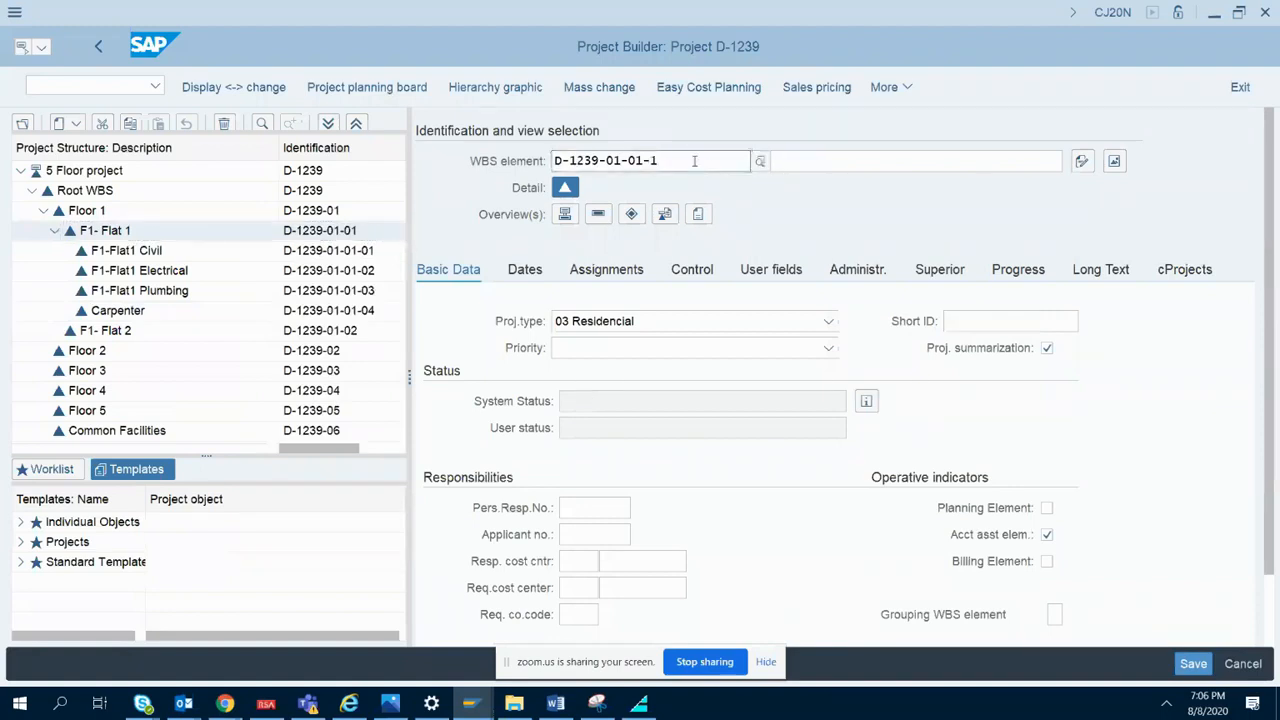
key("BackSpace")
type("05")
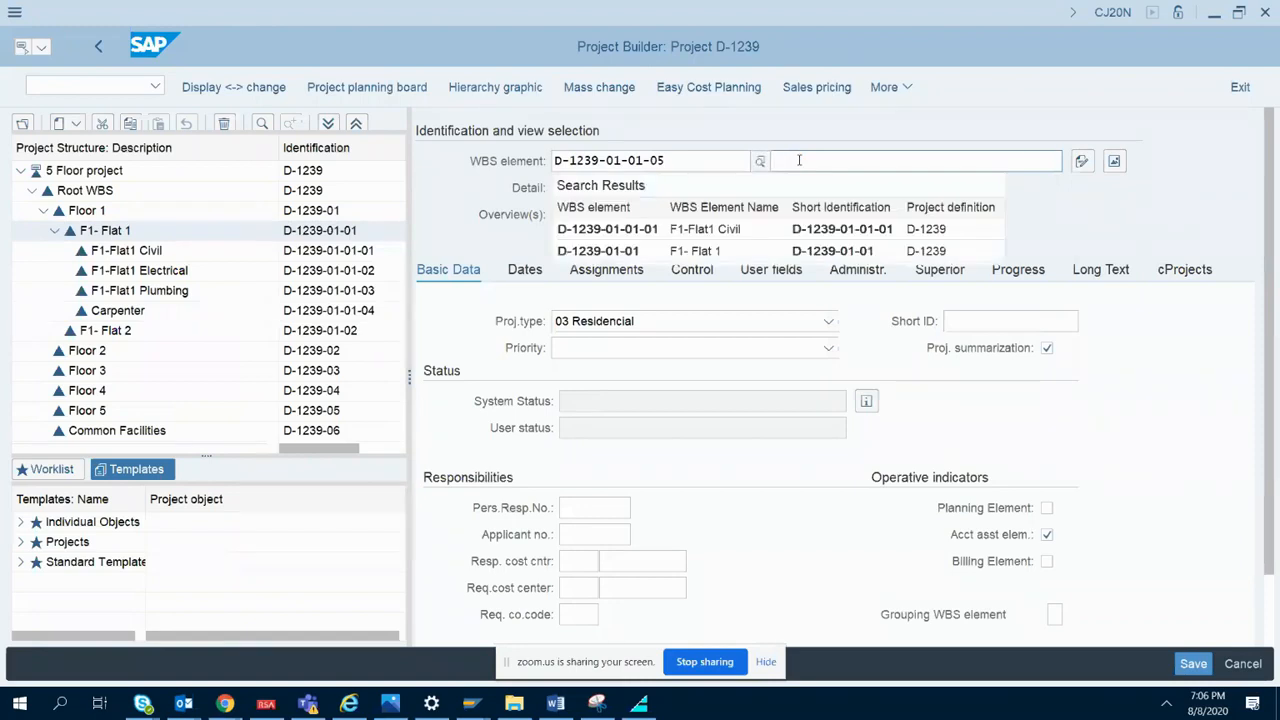
left_click(799, 160)
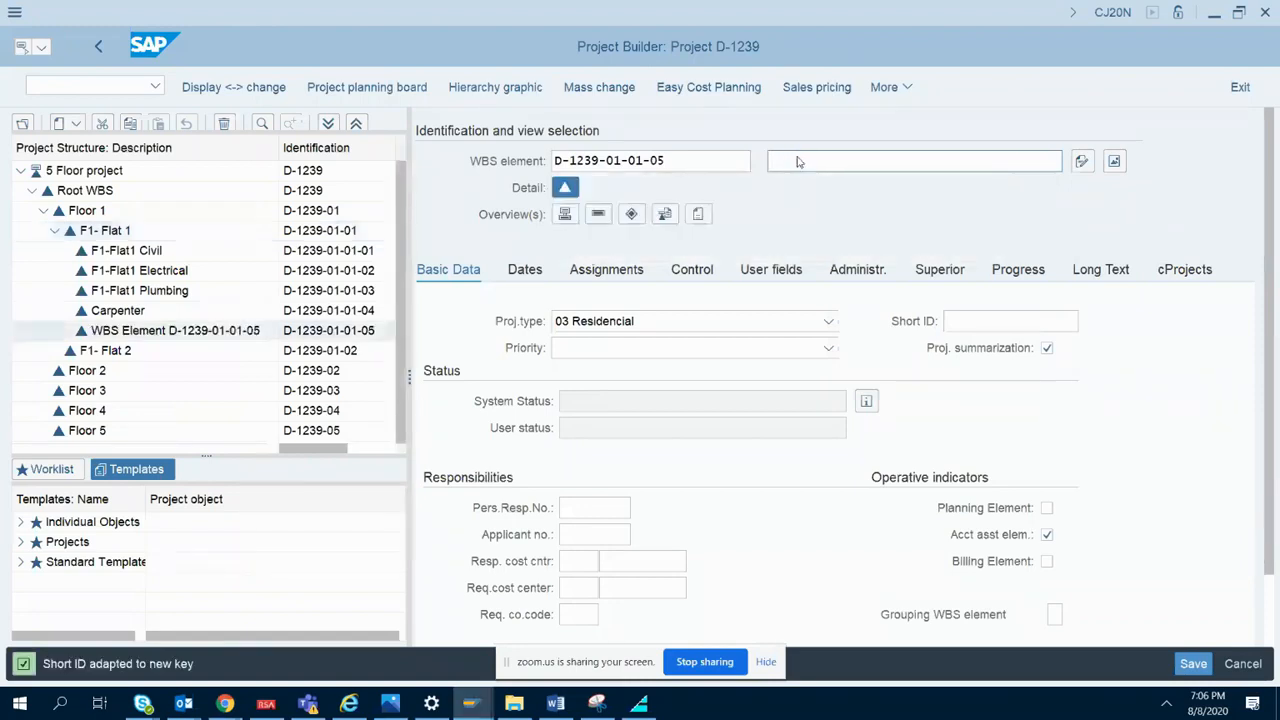
left_click_drag(942, 161, 770, 165)
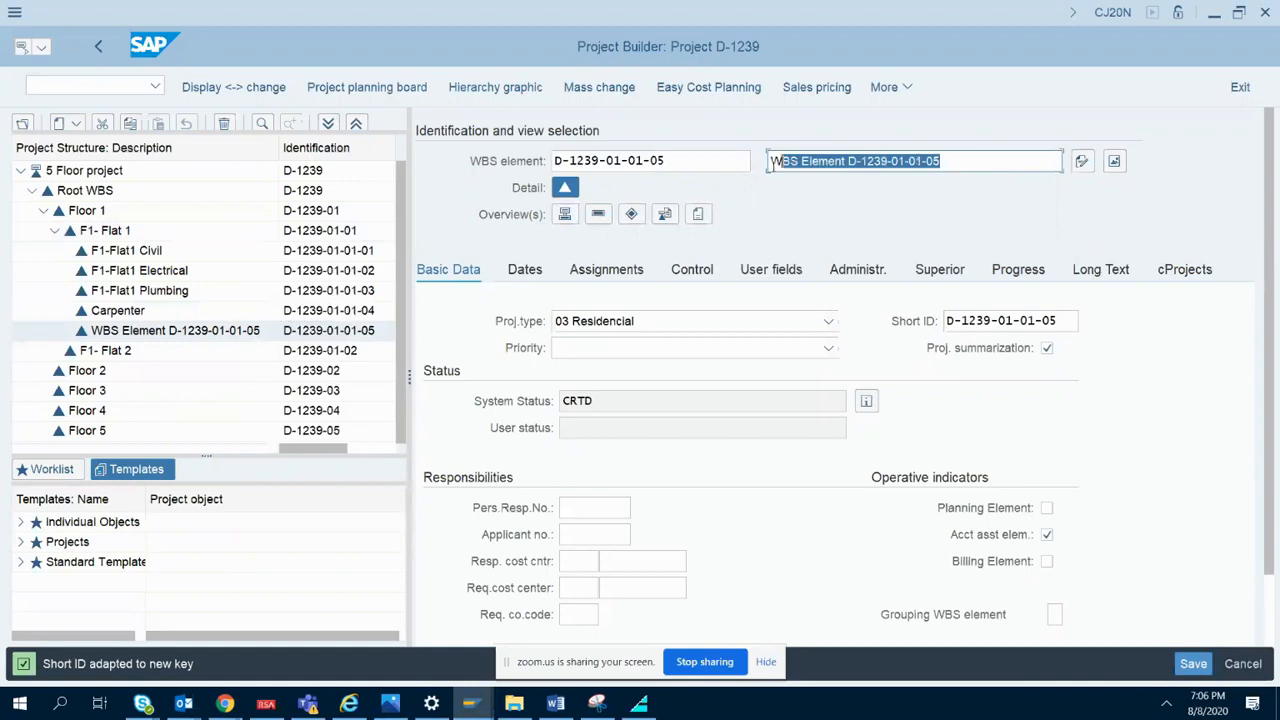
type("Interior")
key("Return")
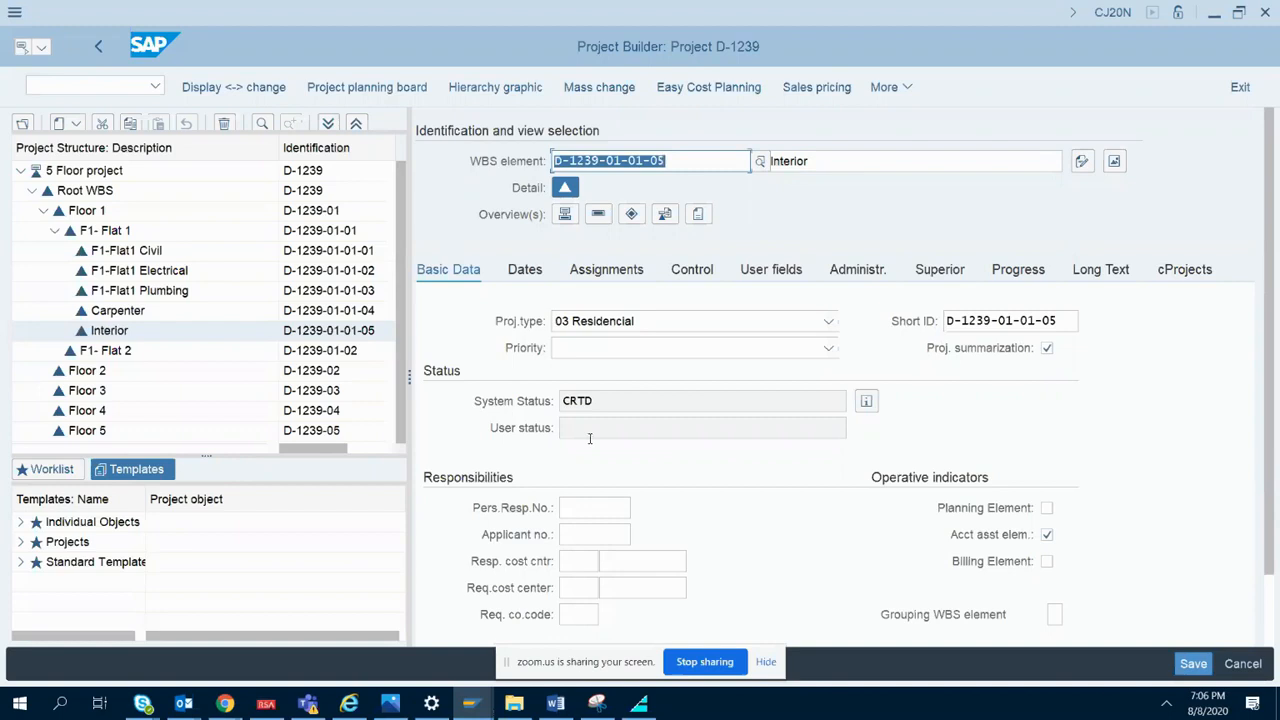
- Save the 5 Floor project and reopen D-1239 with its full structure expanded
left_click(1186, 663)
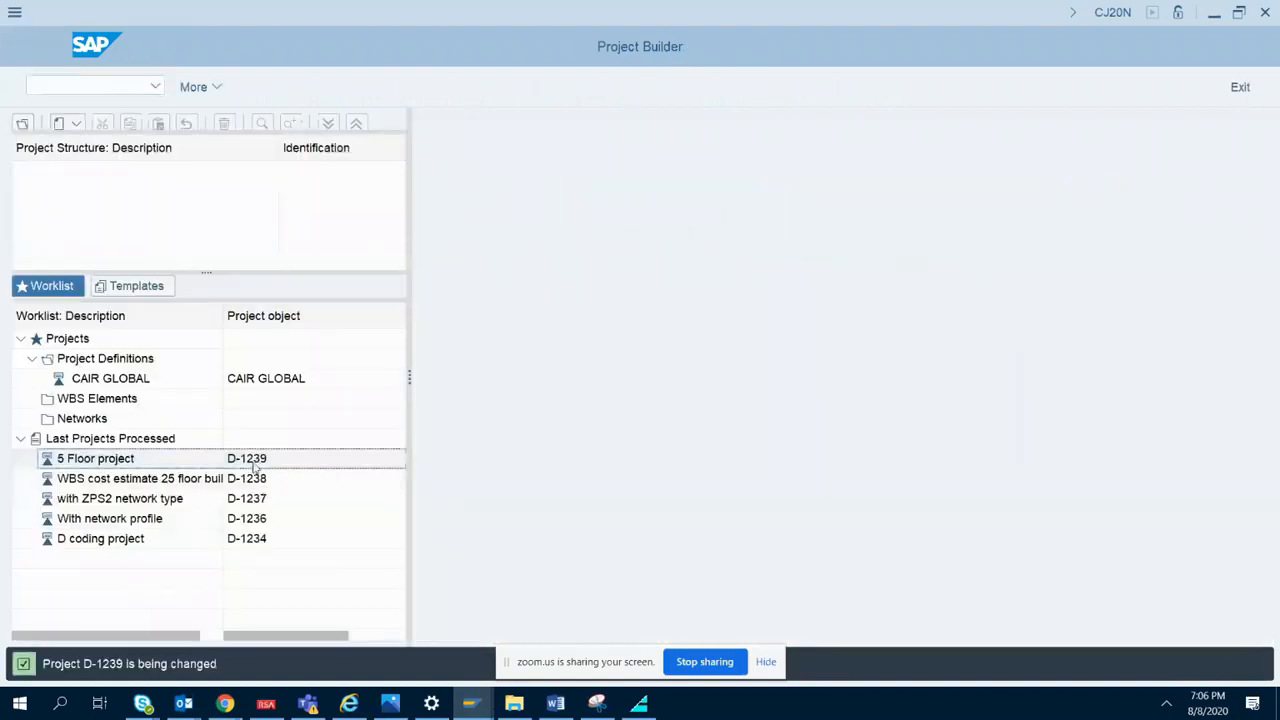
double_click(262, 459)
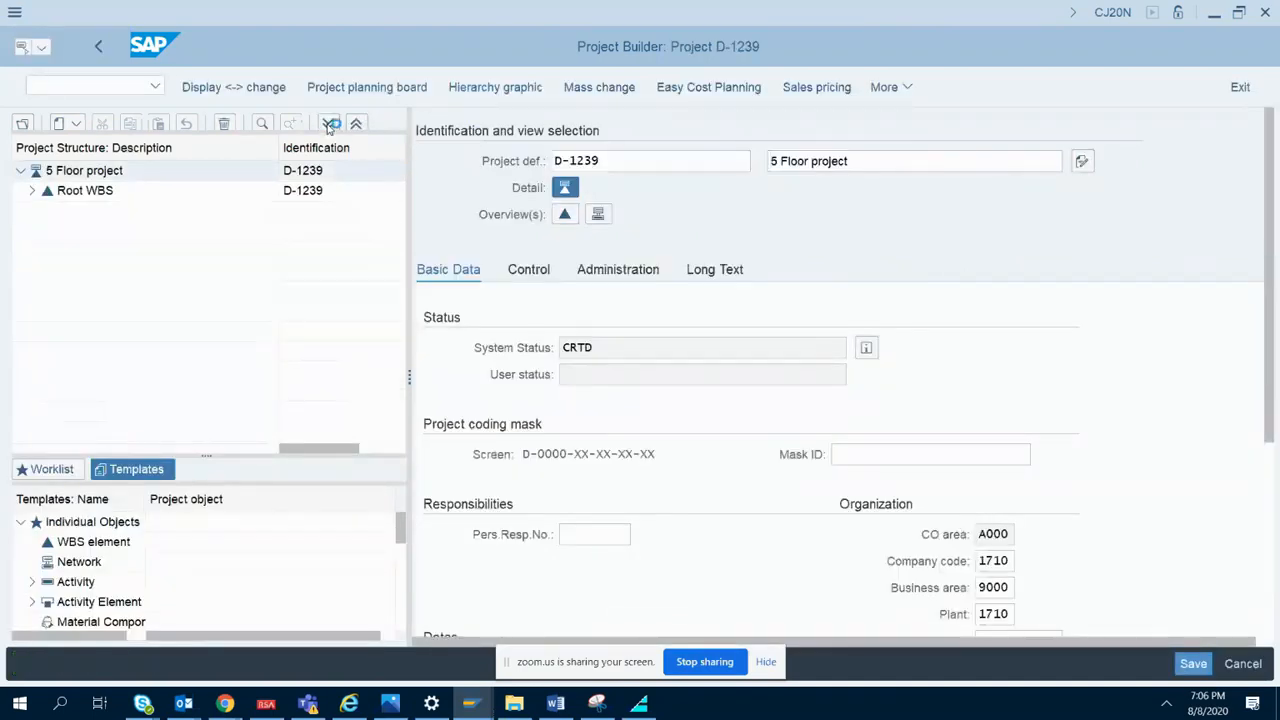
left_click(330, 124)
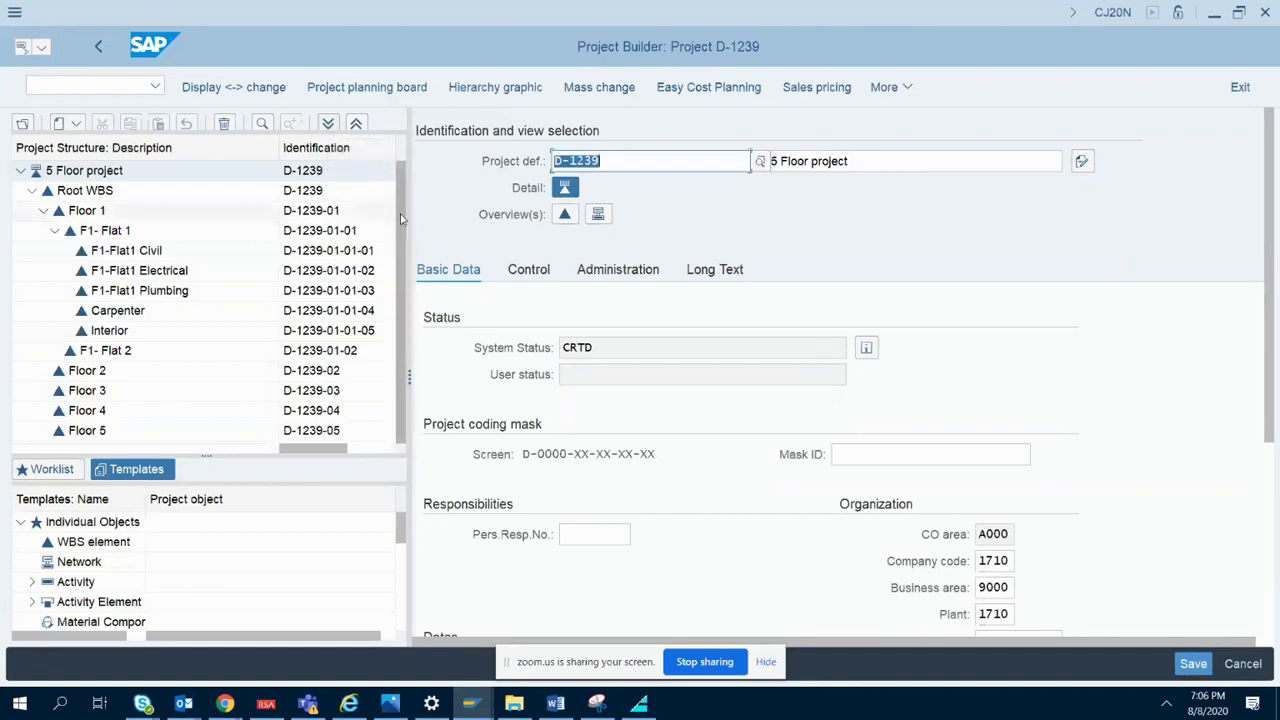
- In the WBS overview, copy the F1-Flat1 prefix from the Plumbing description to make F1-Flat1 Carpenter and F1-Flat1 Interior
left_click(563, 217)
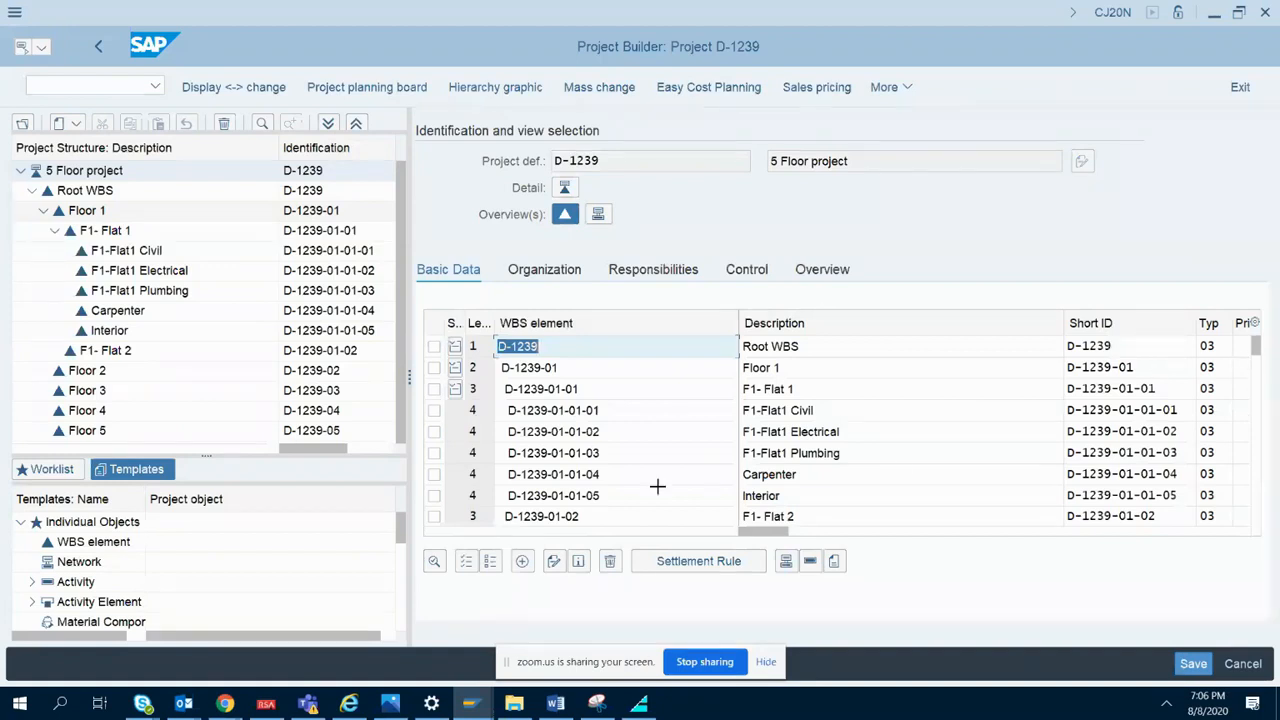
left_click_drag(473, 407, 785, 493)
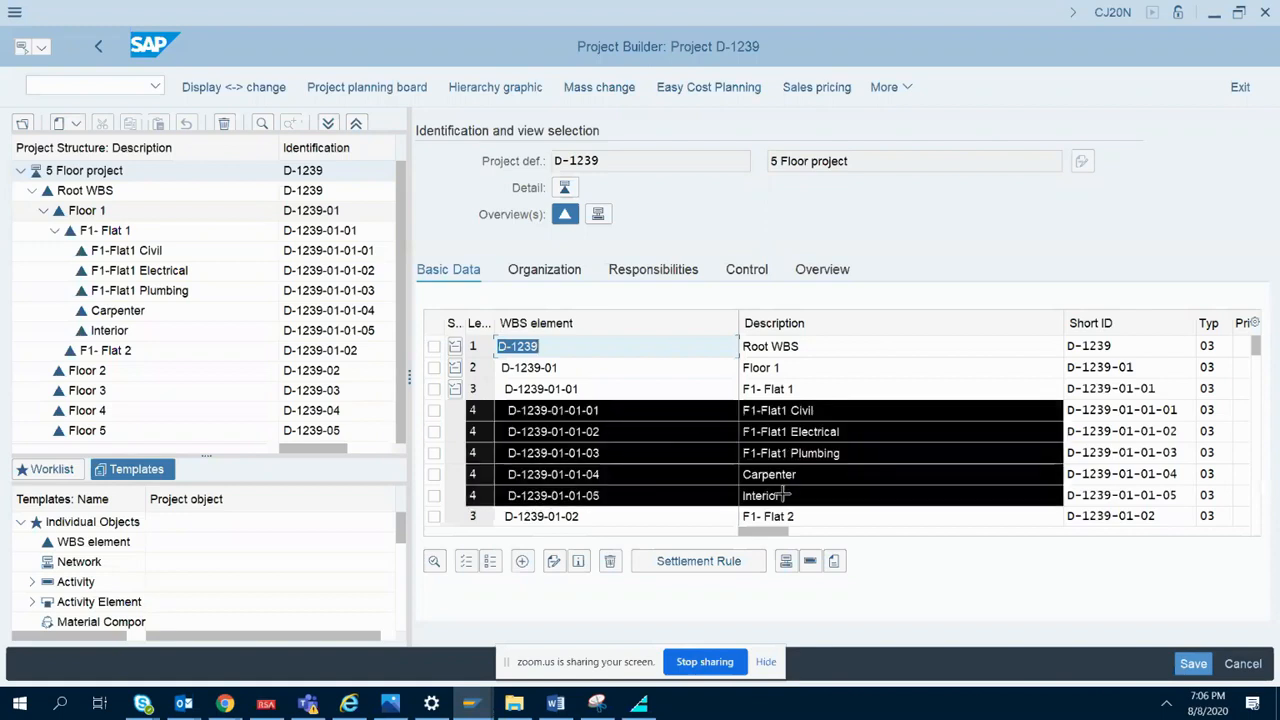
left_click(745, 474)
mouse_move(762, 455)
left_mouse_down()
mouse_move(749, 454)
mouse_move(776, 453)
mouse_move(742, 453)
left_mouse_up()
key("ctrl+c")
left_click(737, 453)
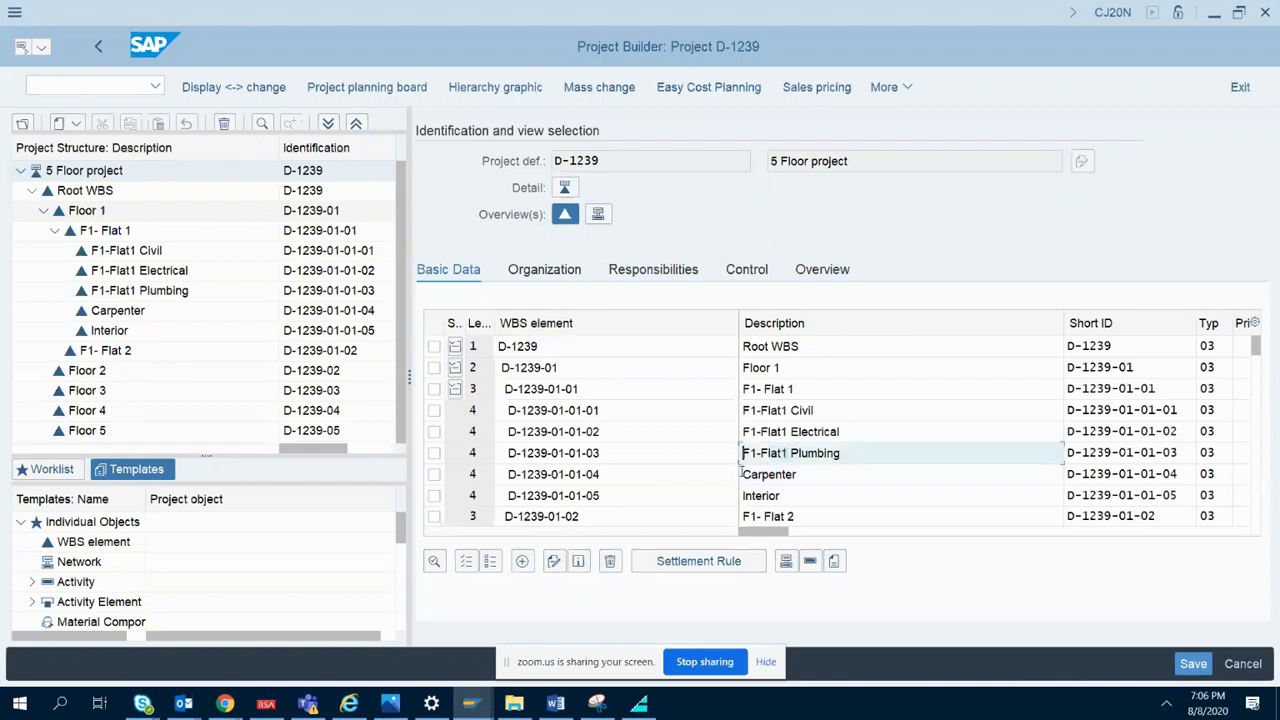
left_click(743, 474)
key("ctrl+v")
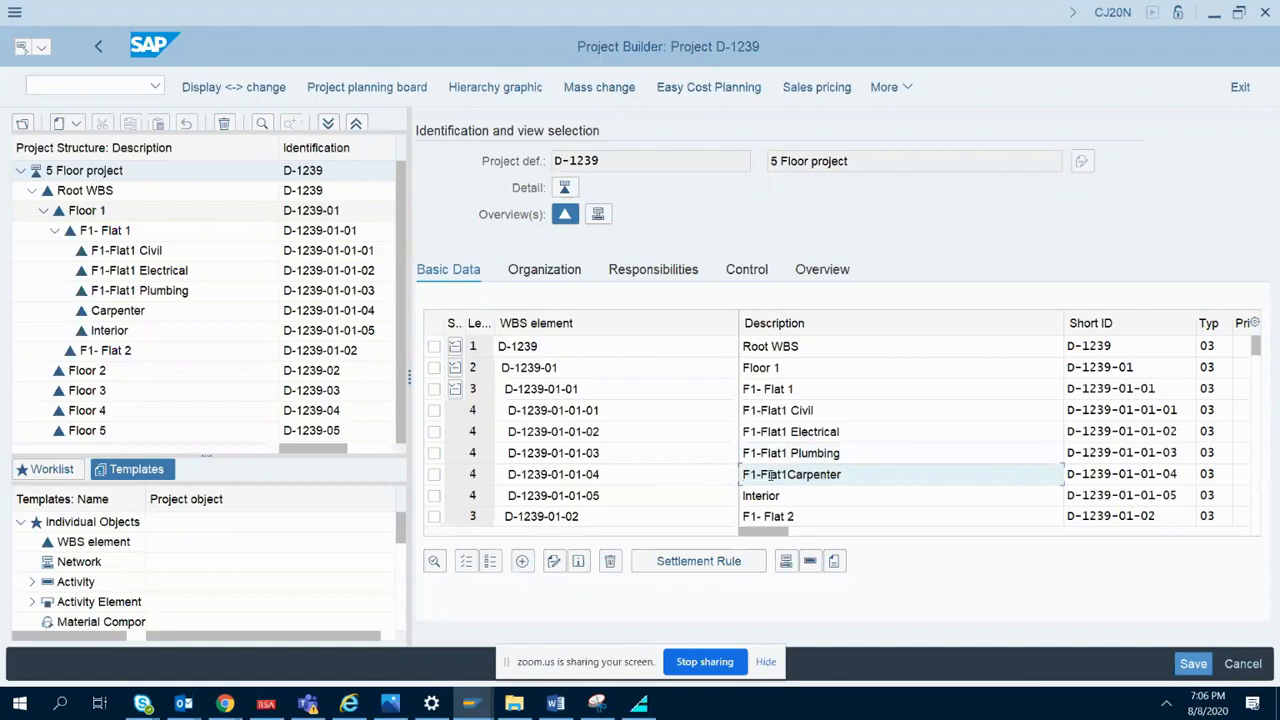
left_click(742, 496)
key("ctrl+v")
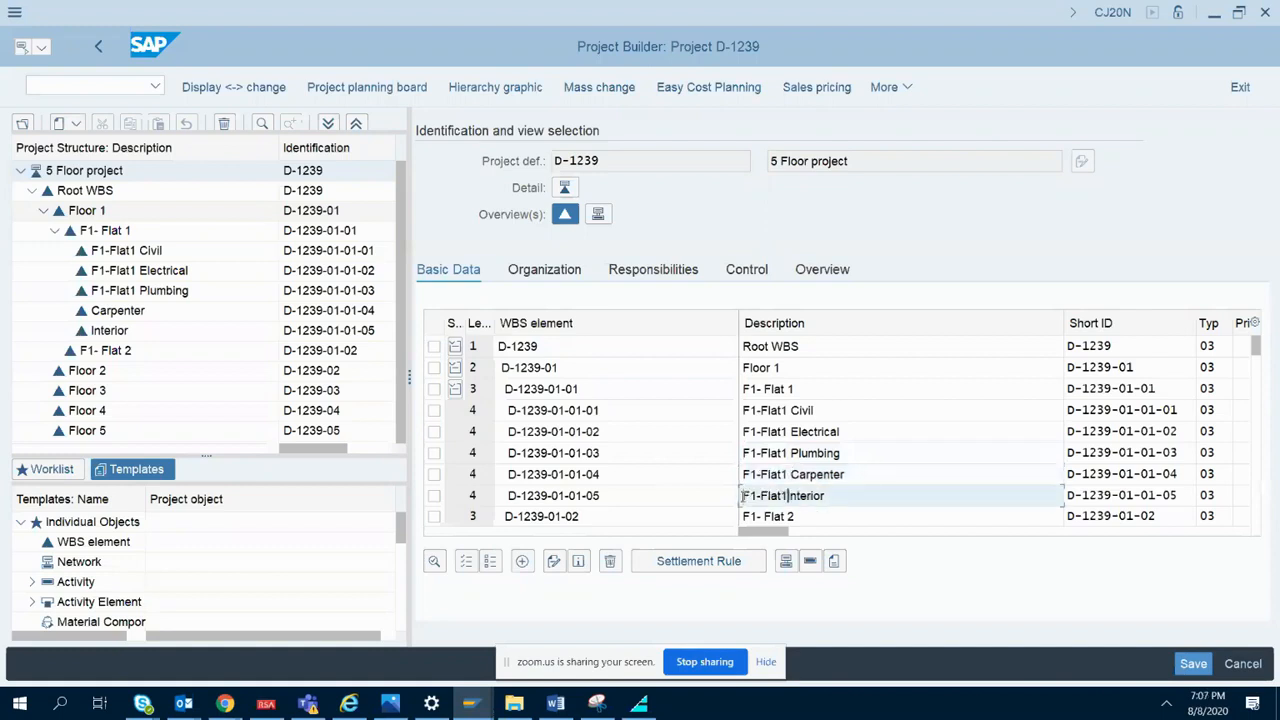
key("Return")
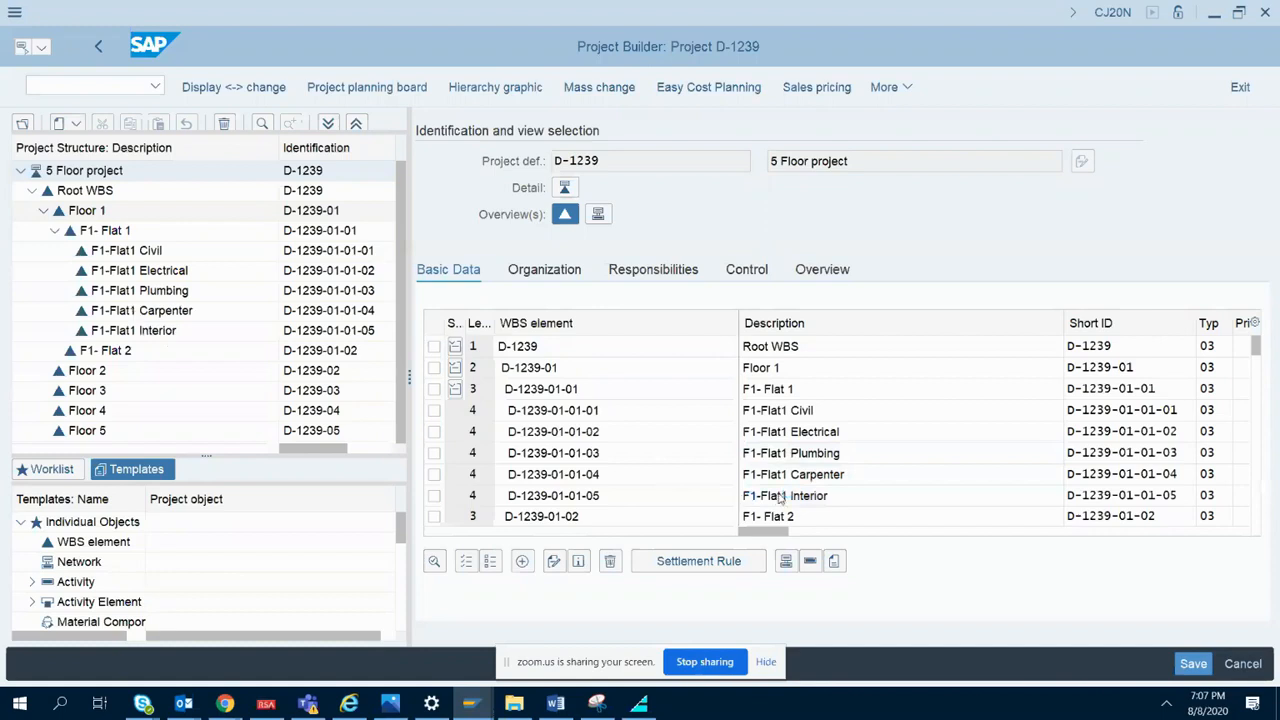
left_click(780, 495)
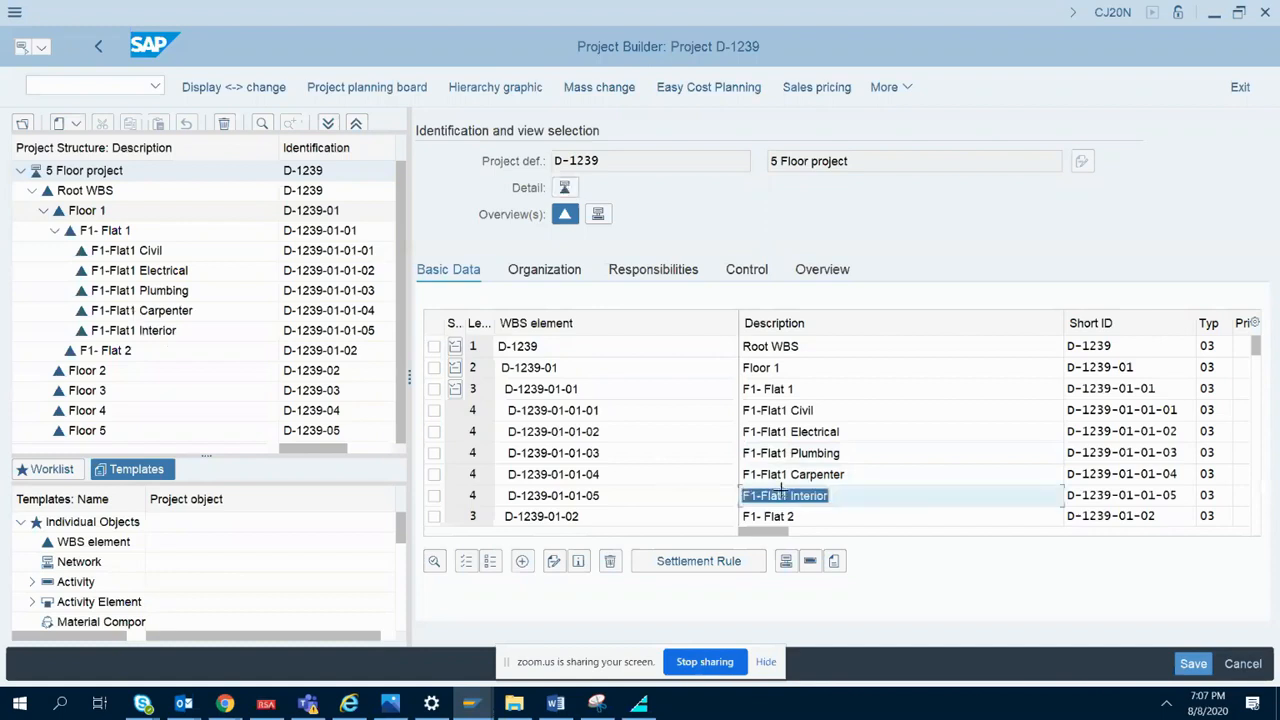
- Copy the five level 4 F1-Flat1 rows and paste them into blank rows inserted above Floor 2 in the WBS overview
left_click_drag(478, 410, 791, 489)
left_click(790, 495)
left_click(1257, 476)
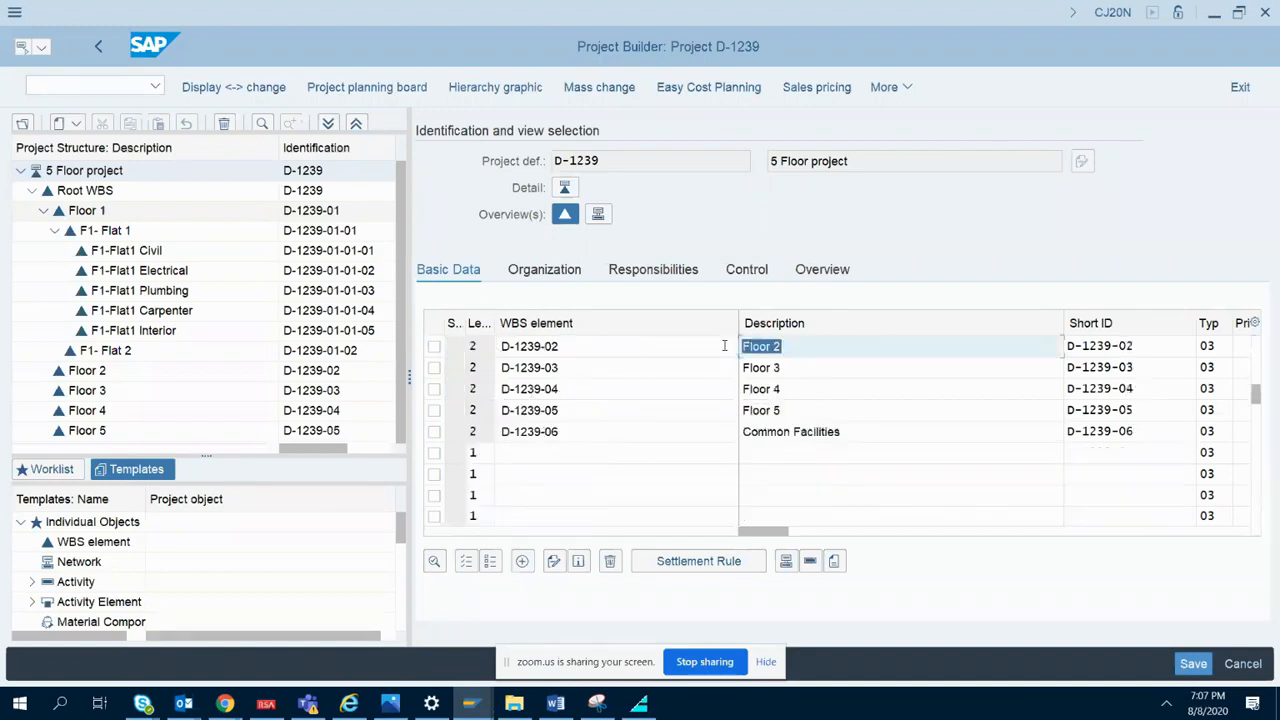
left_click(784, 347)
left_click(434, 346)
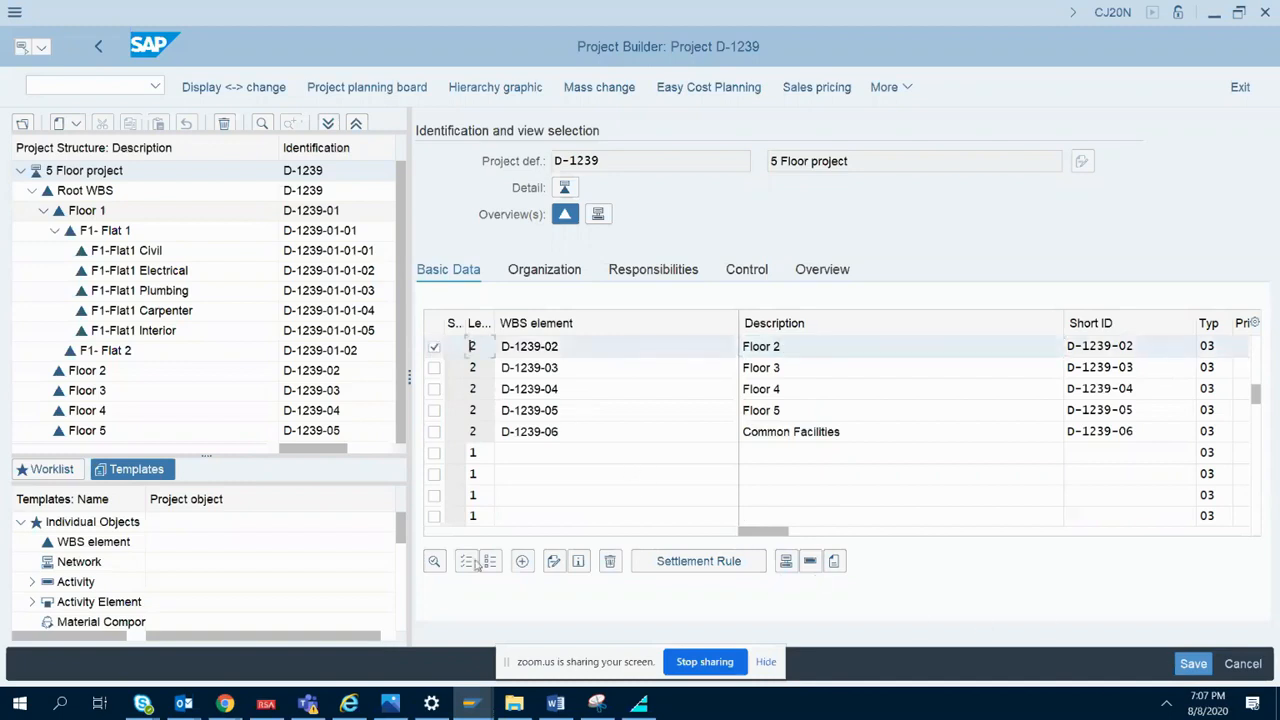
left_click(522, 564)
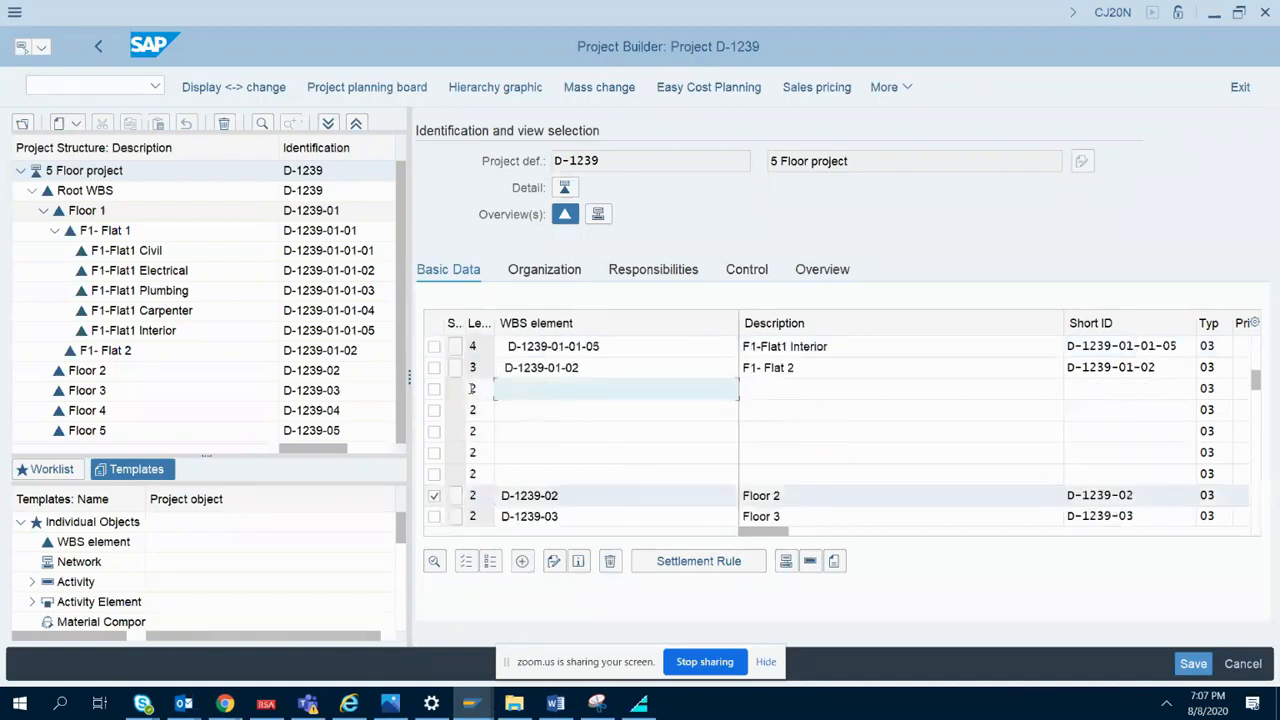
left_click(472, 388)
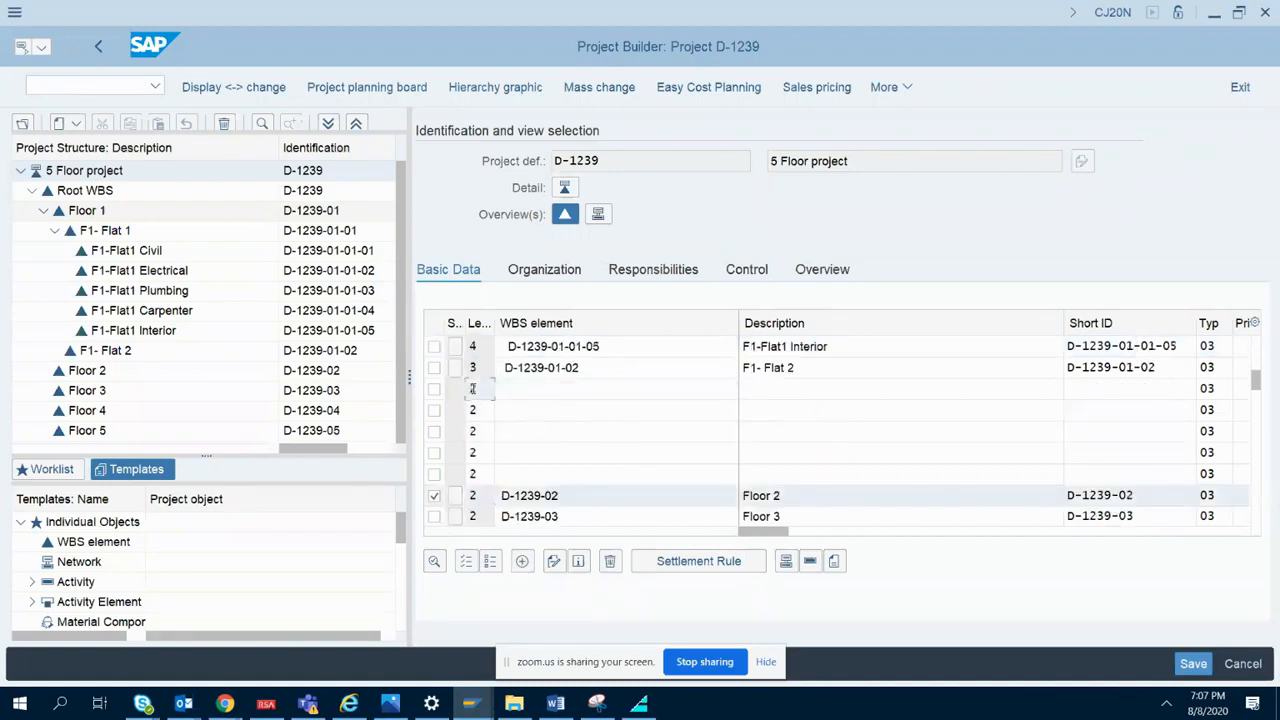
key("ctrl+v")
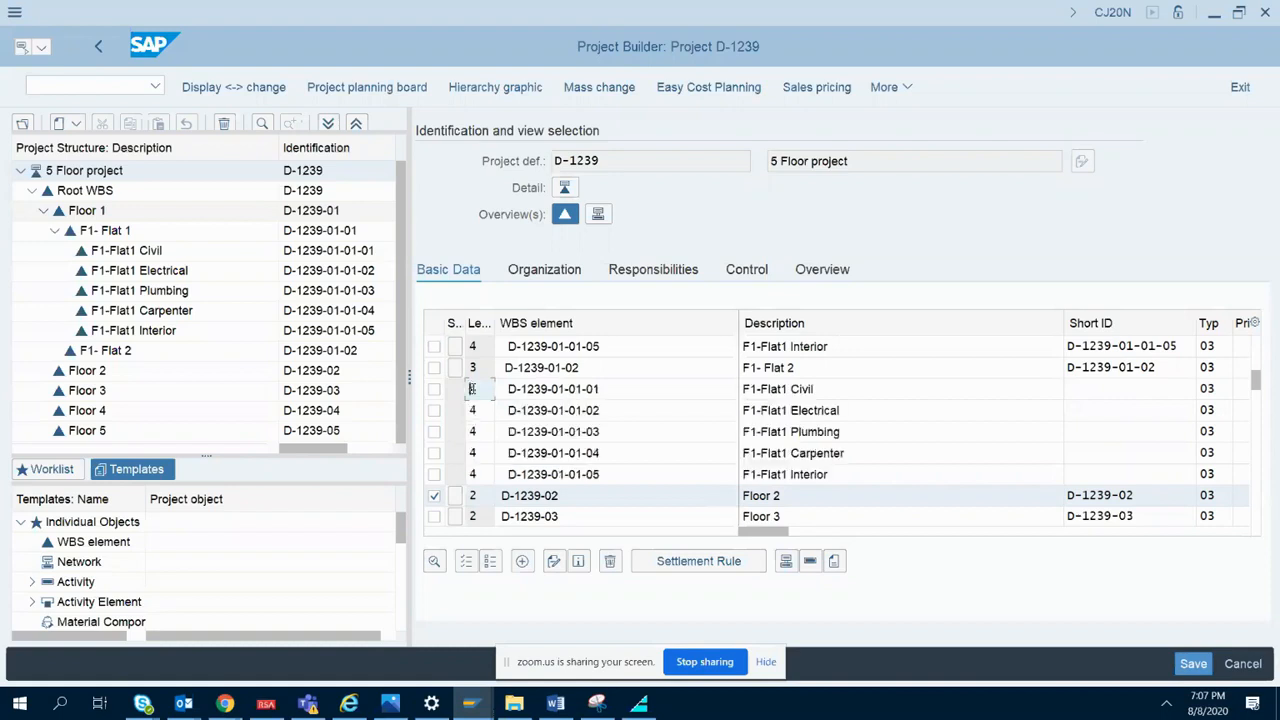
left_click(582, 389)
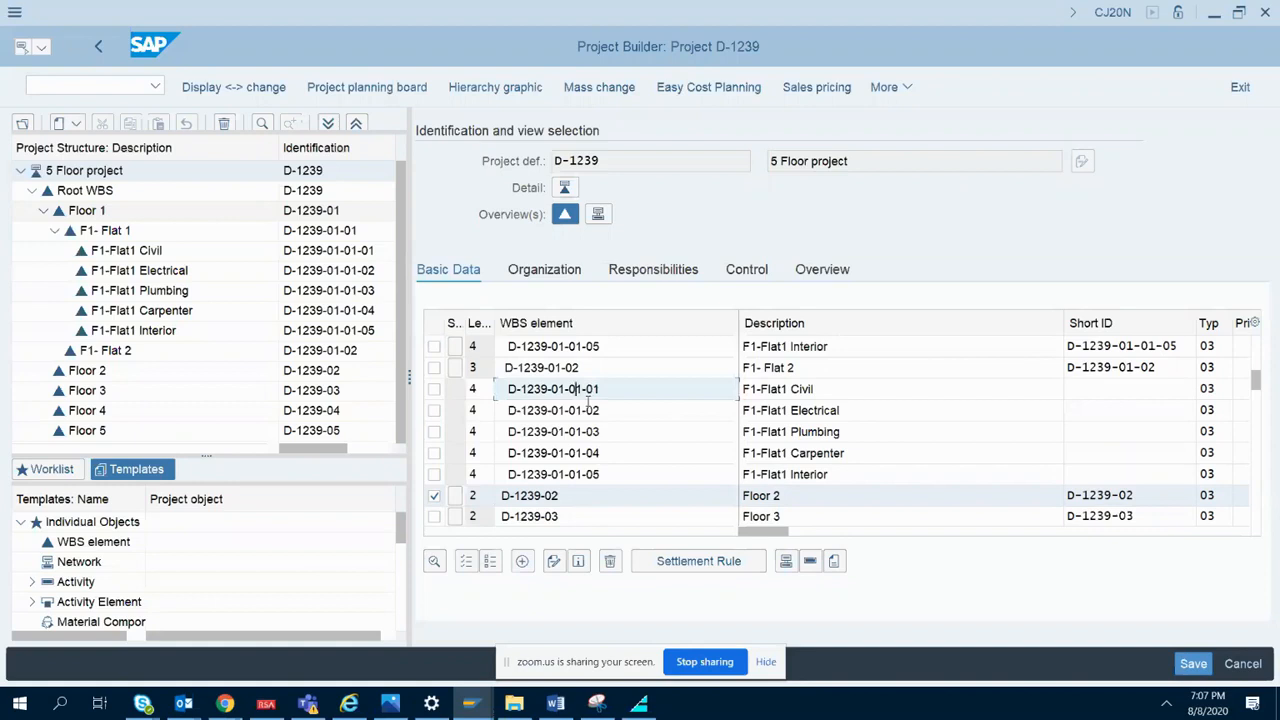
left_click(588, 404)
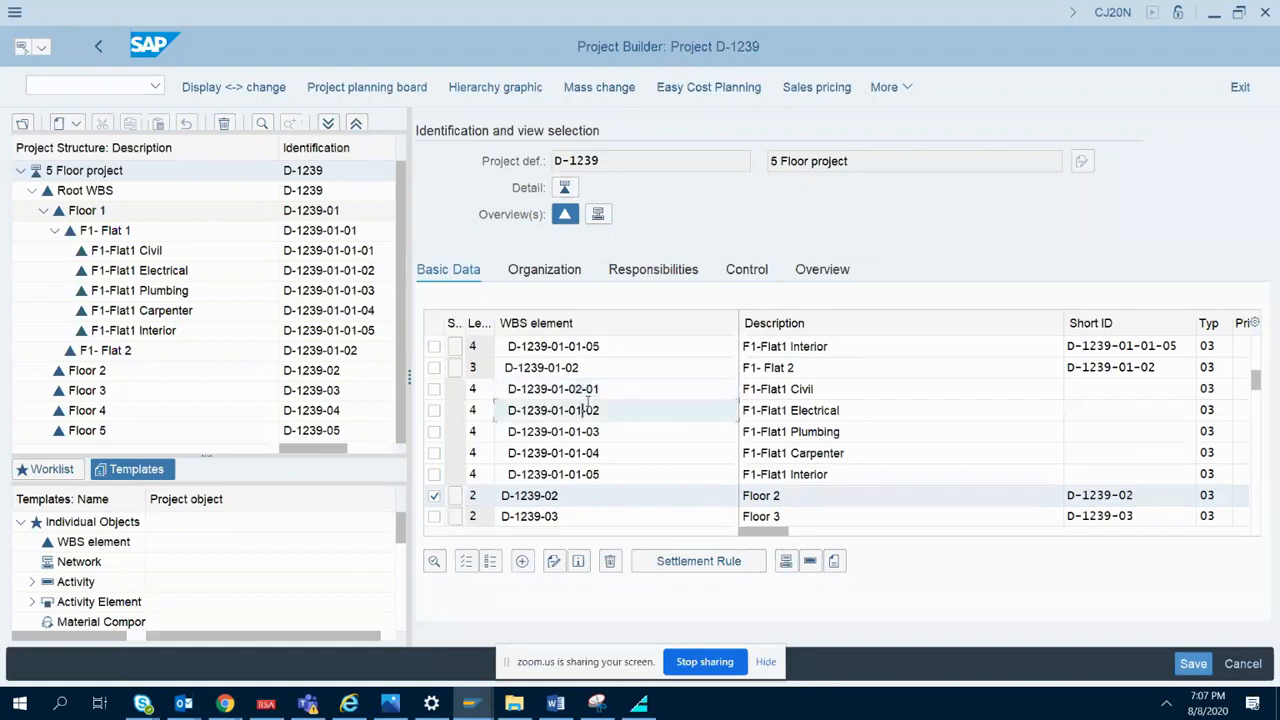
key("BackSpace")
type("2")
key("Down")
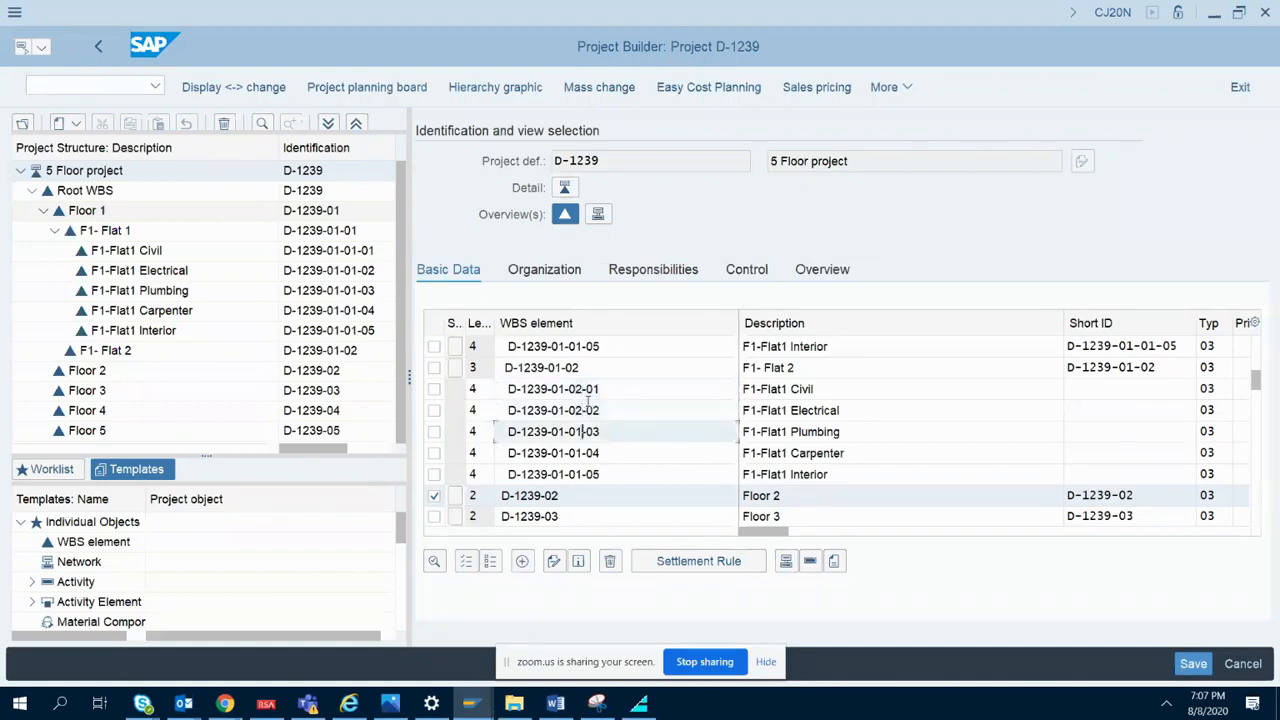
key("BackSpace")
type("2")
key("Down")
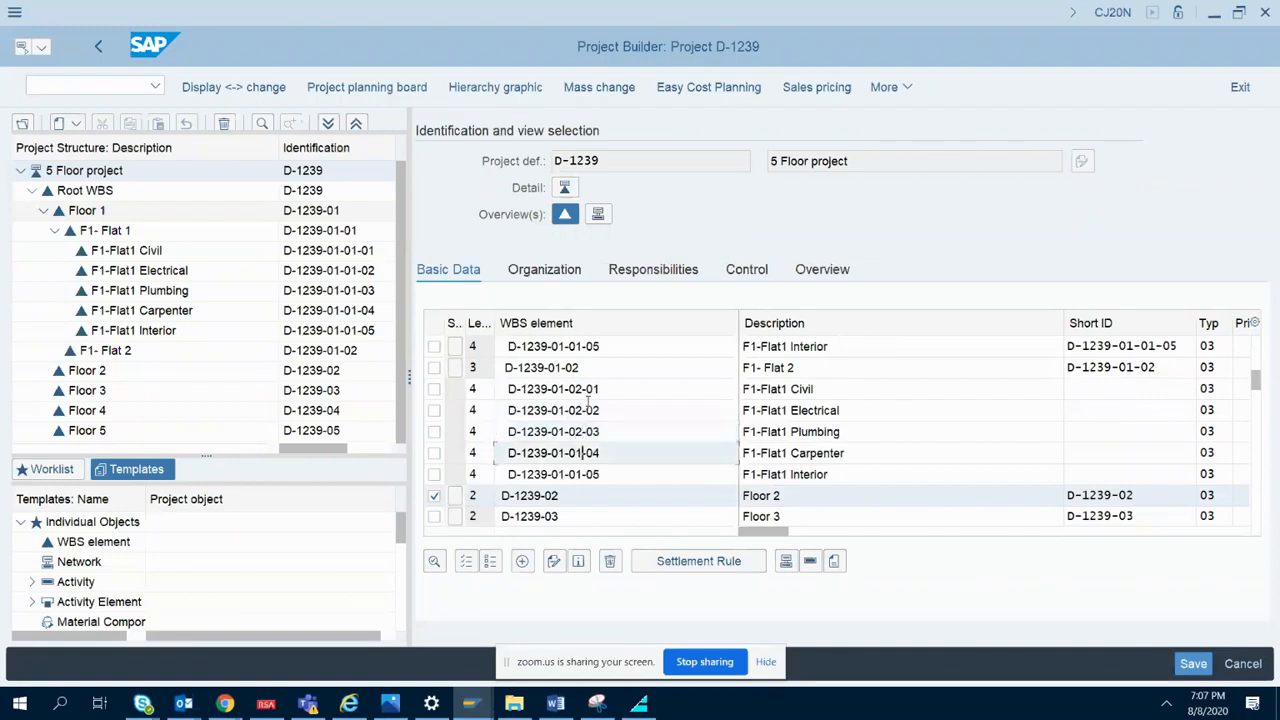
key("Down")
key("BackSpace")
type("2")
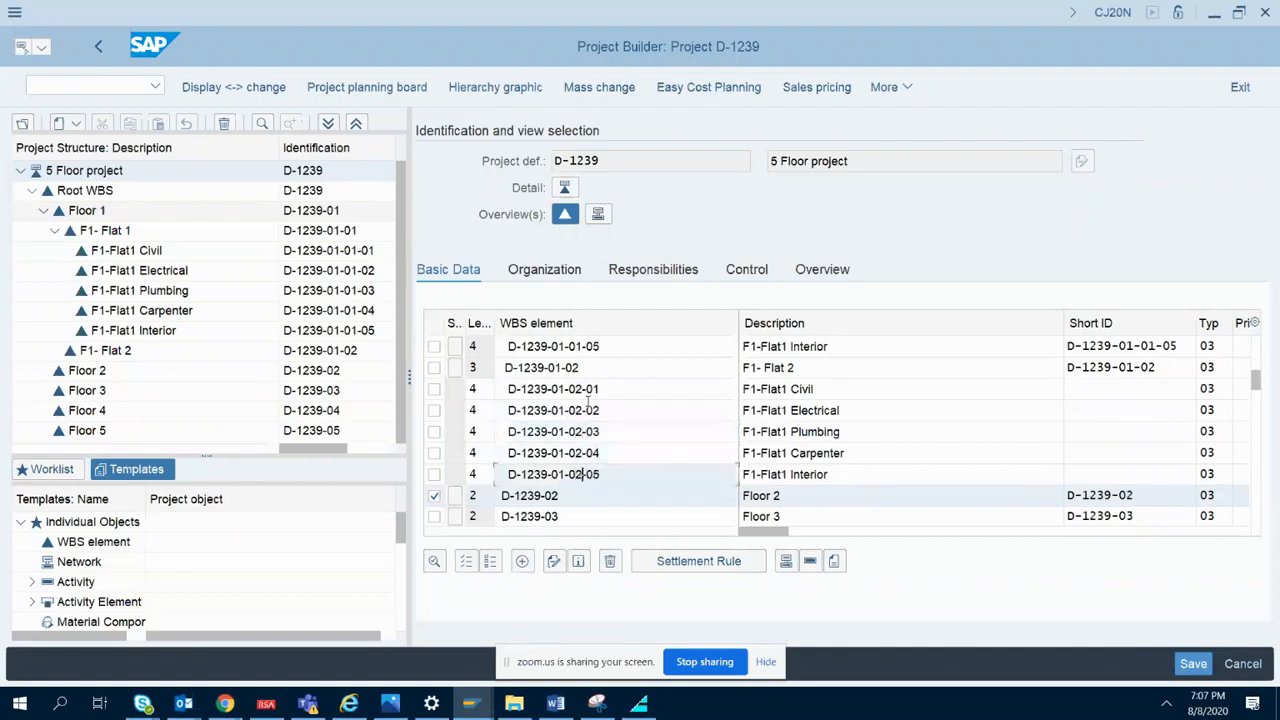
- Change the prefix of the five pasted Civil, Electrical, Plumbing, Carpenter and Interior descriptions to F1-Flat2 and confirm the entries
left_click(787, 391)
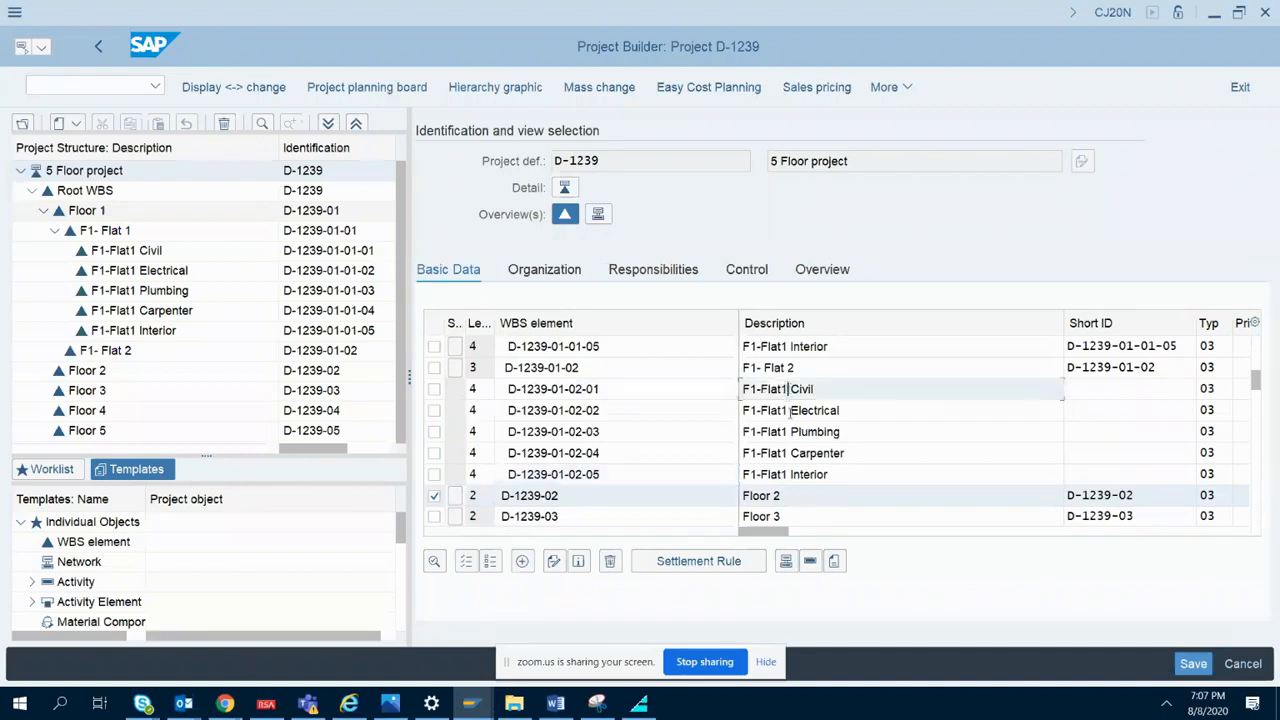
key("BackSpace")
type("2")
key("Down")
key("BackSpace")
type("2")
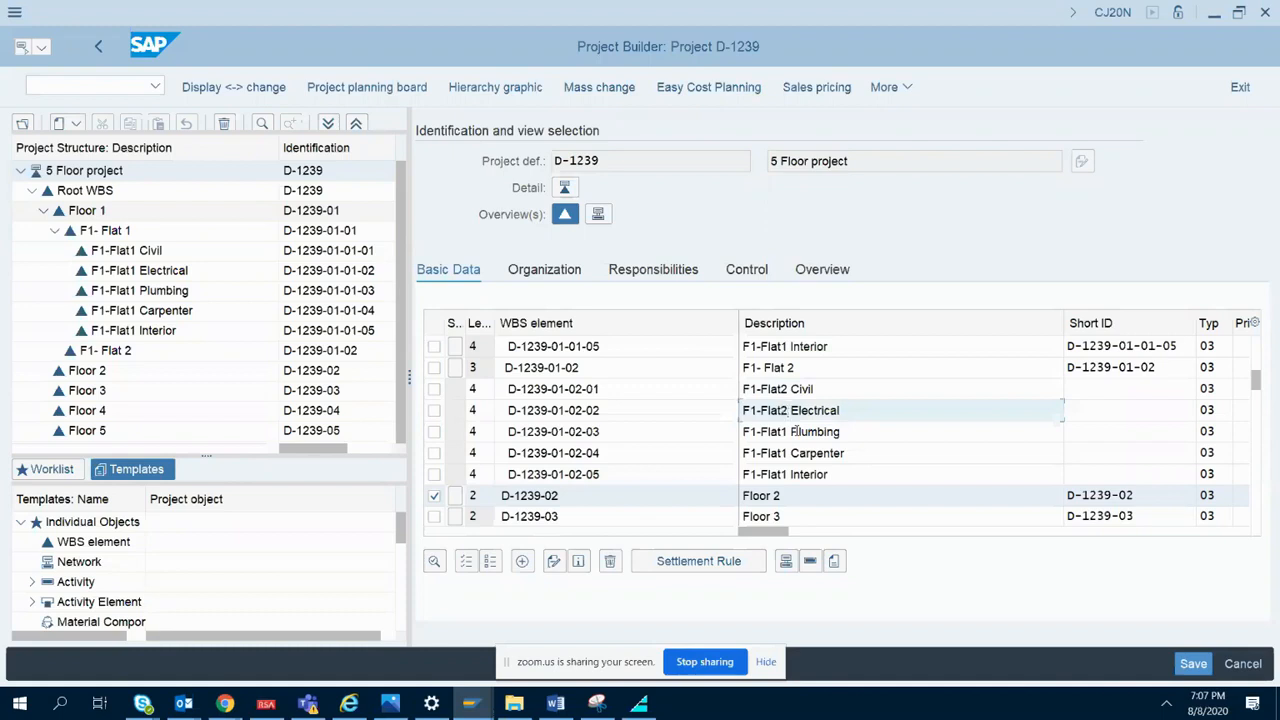
key("Down")
key("BackSpace")
type("2")
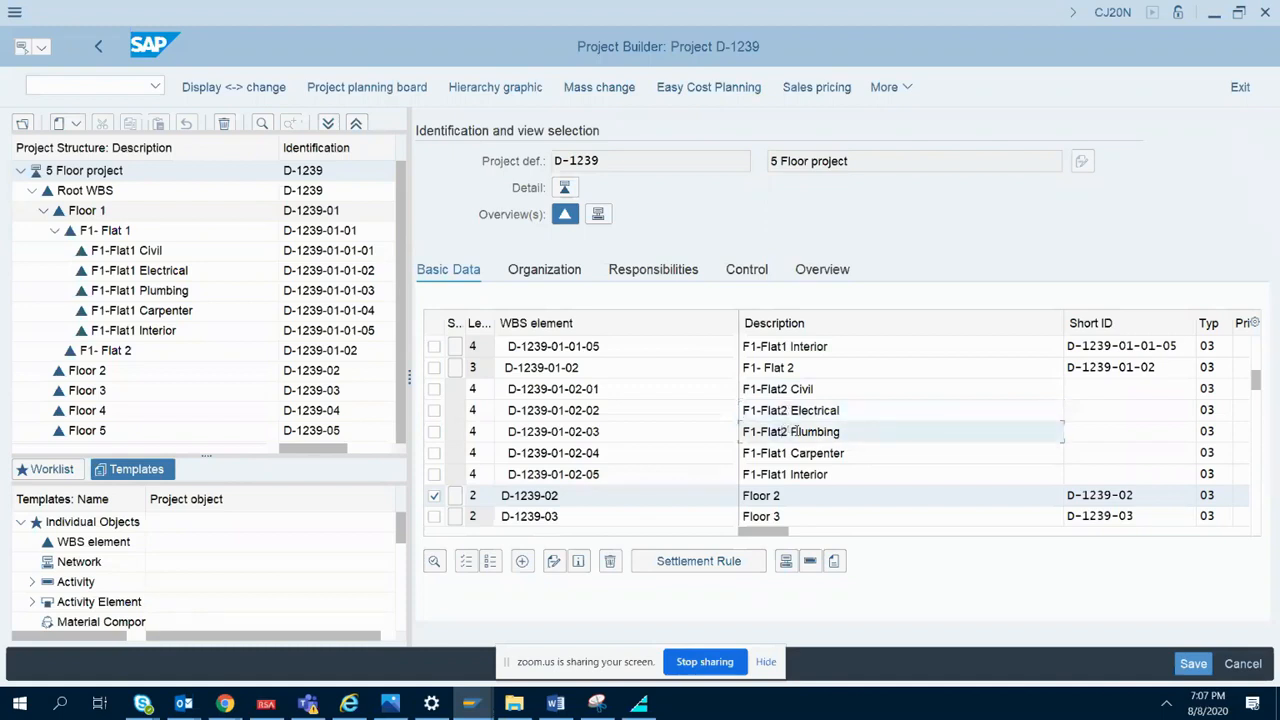
key("Down")
key("BackSpace")
type("2")
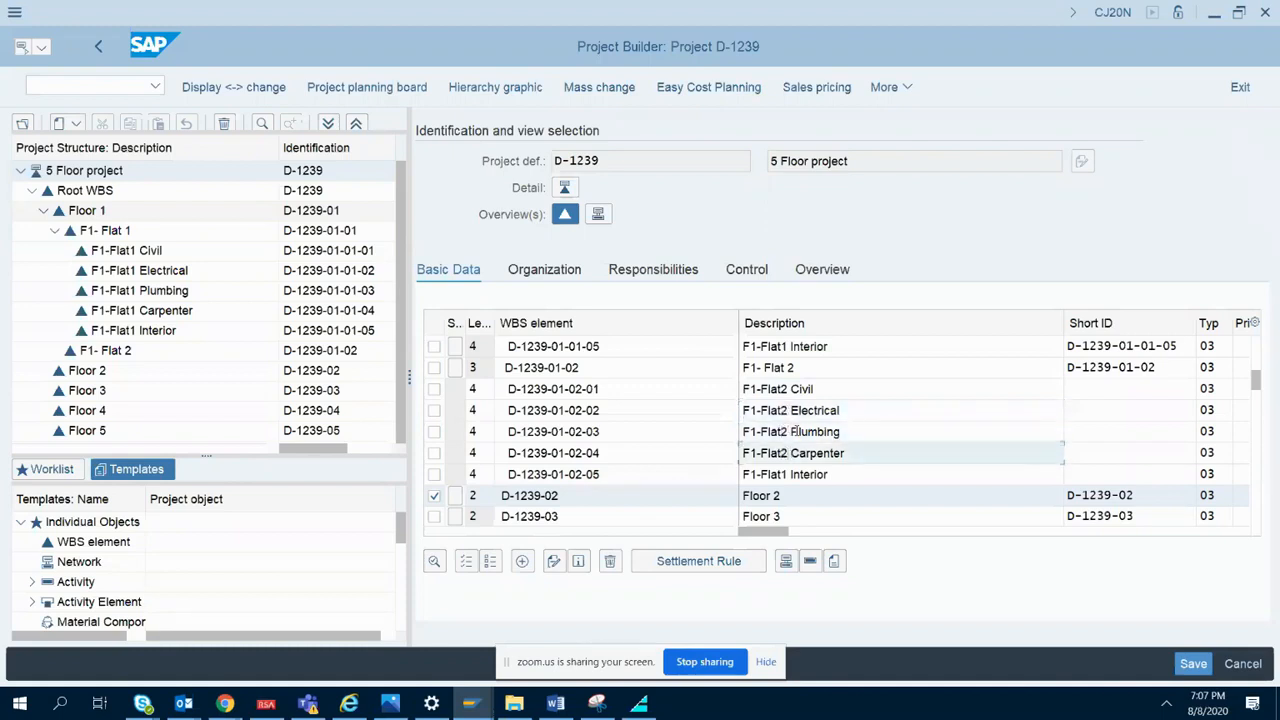
key("Down")
key("BackSpace")
type("2")
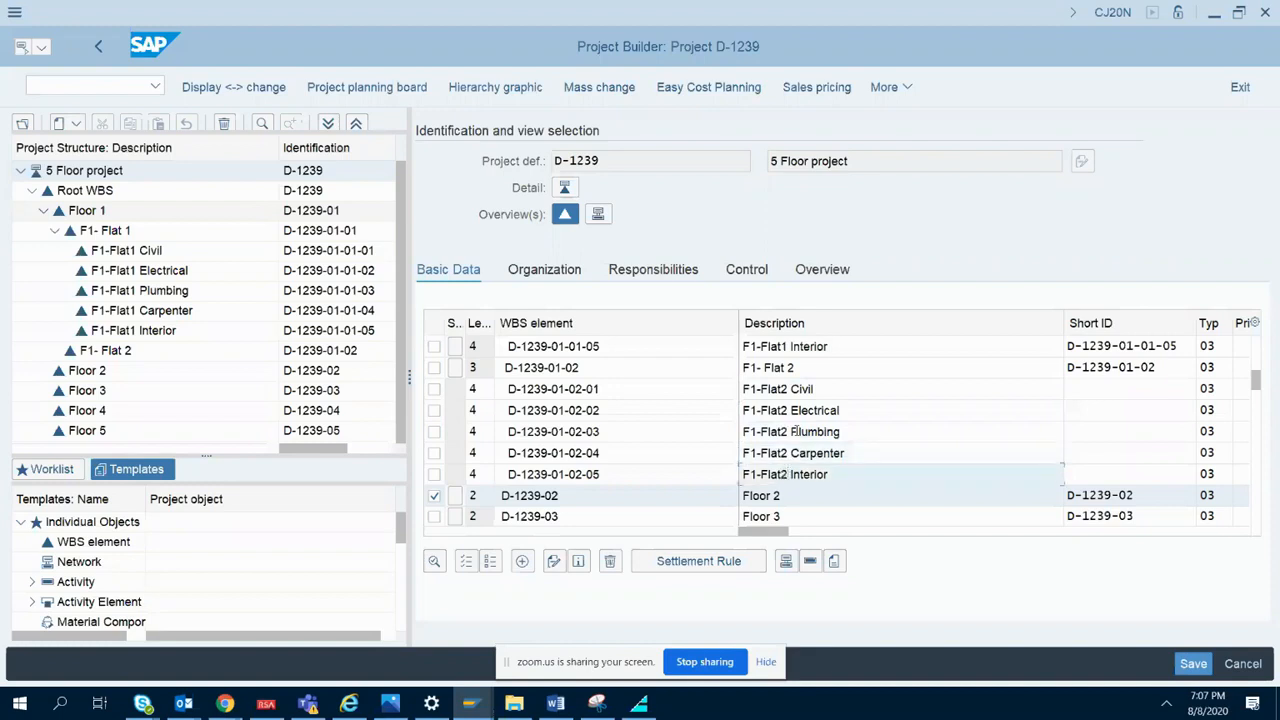
left_click(797, 432)
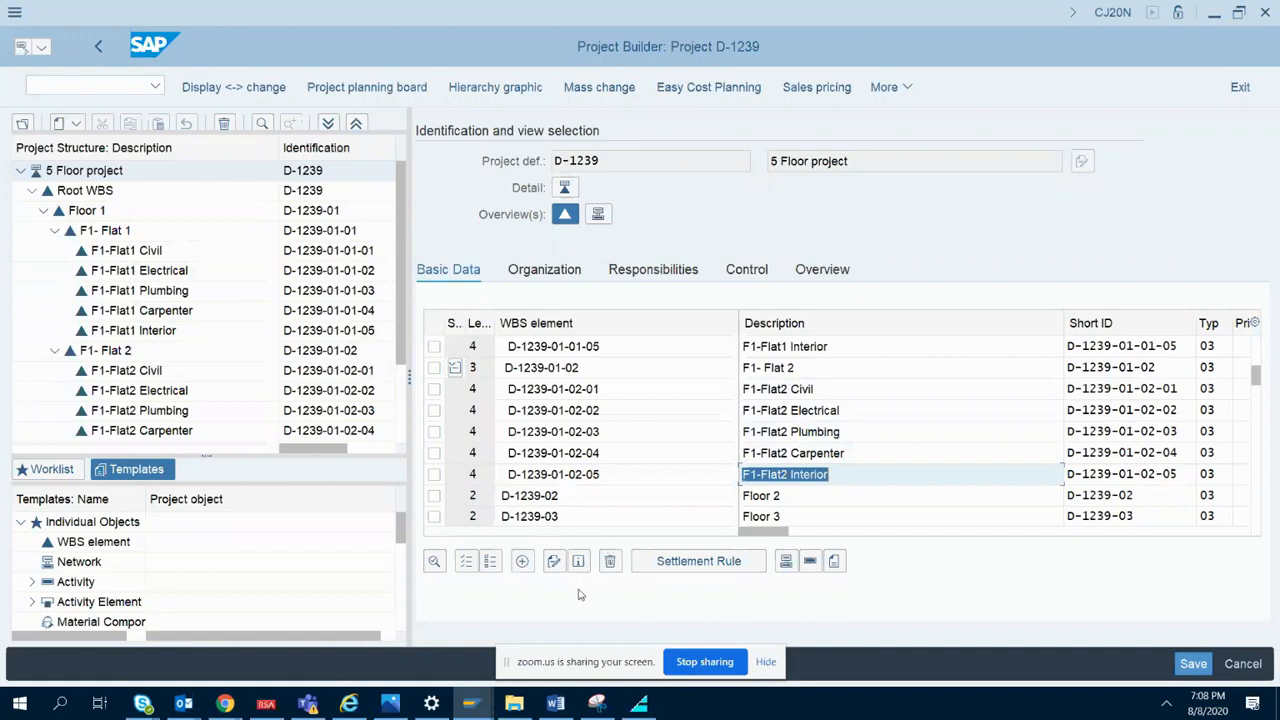
- Save the project with the Flat 2 elements, reopen D-1239 and expand its whole structure down to Common Facilities
left_click(1195, 665)
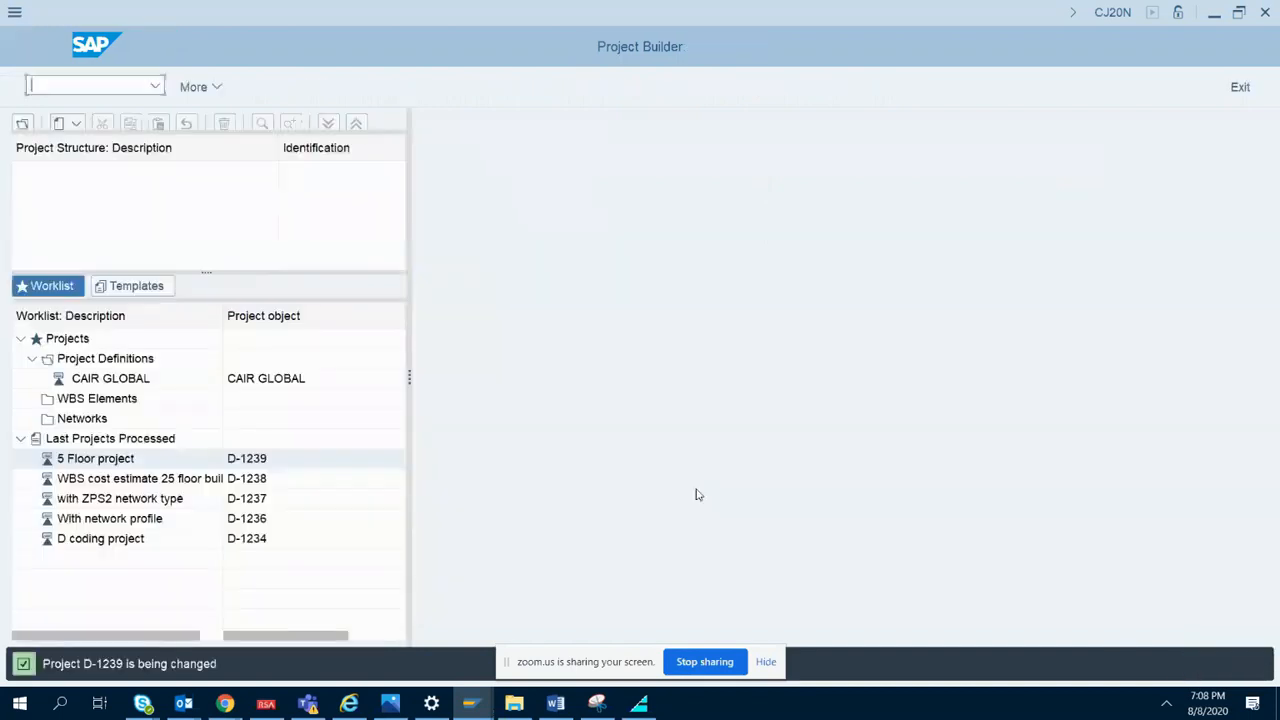
double_click(256, 458)
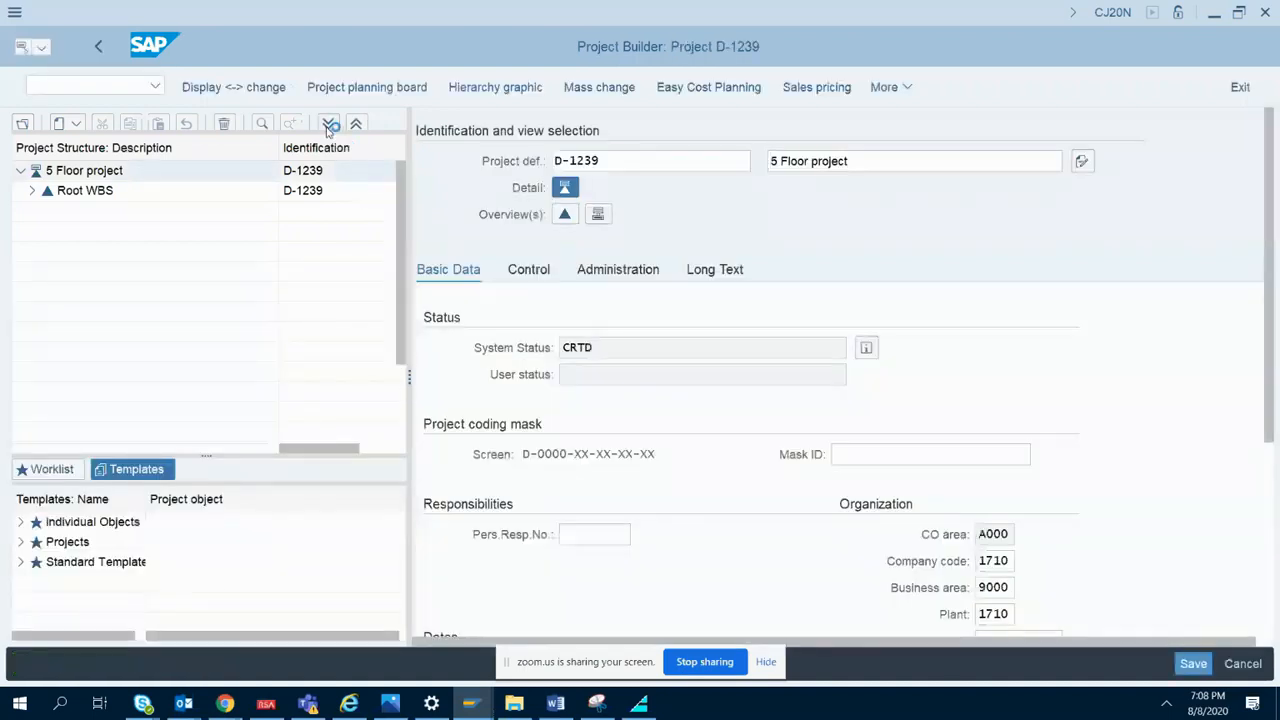
left_click(329, 124)
left_click_drag(400, 241, 403, 346)
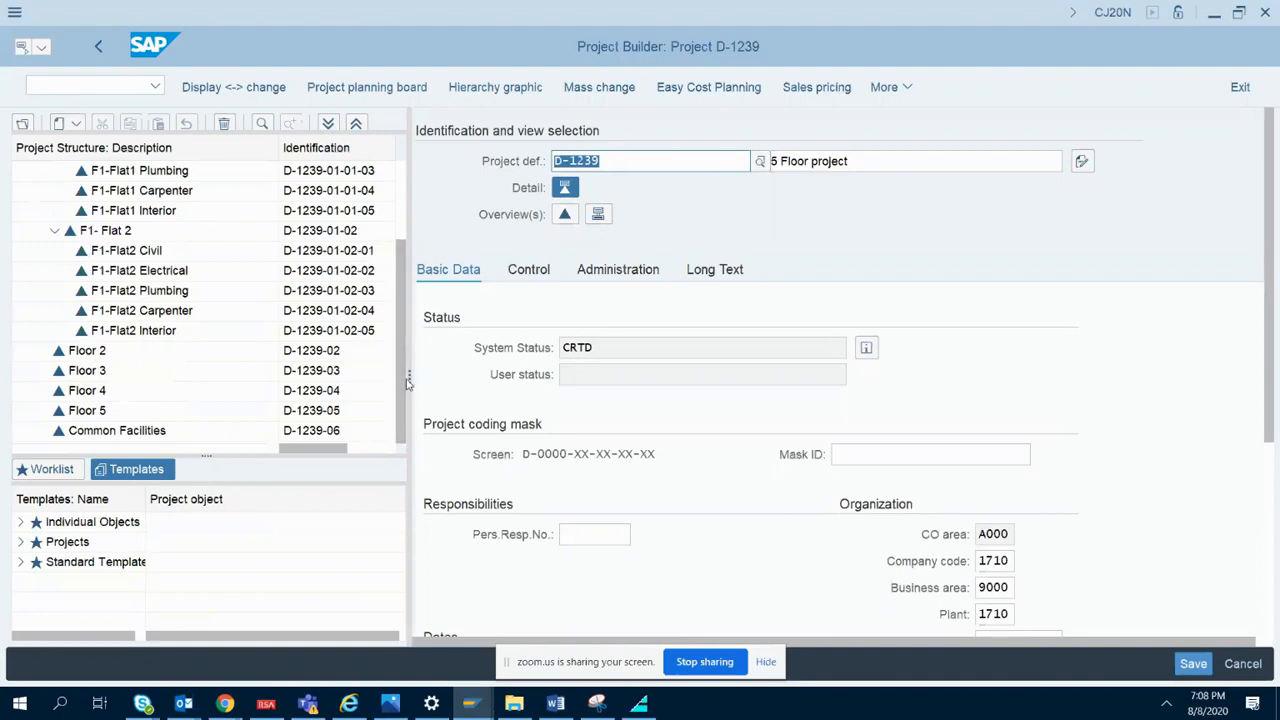
left_click_drag(405, 381, 396, 236)
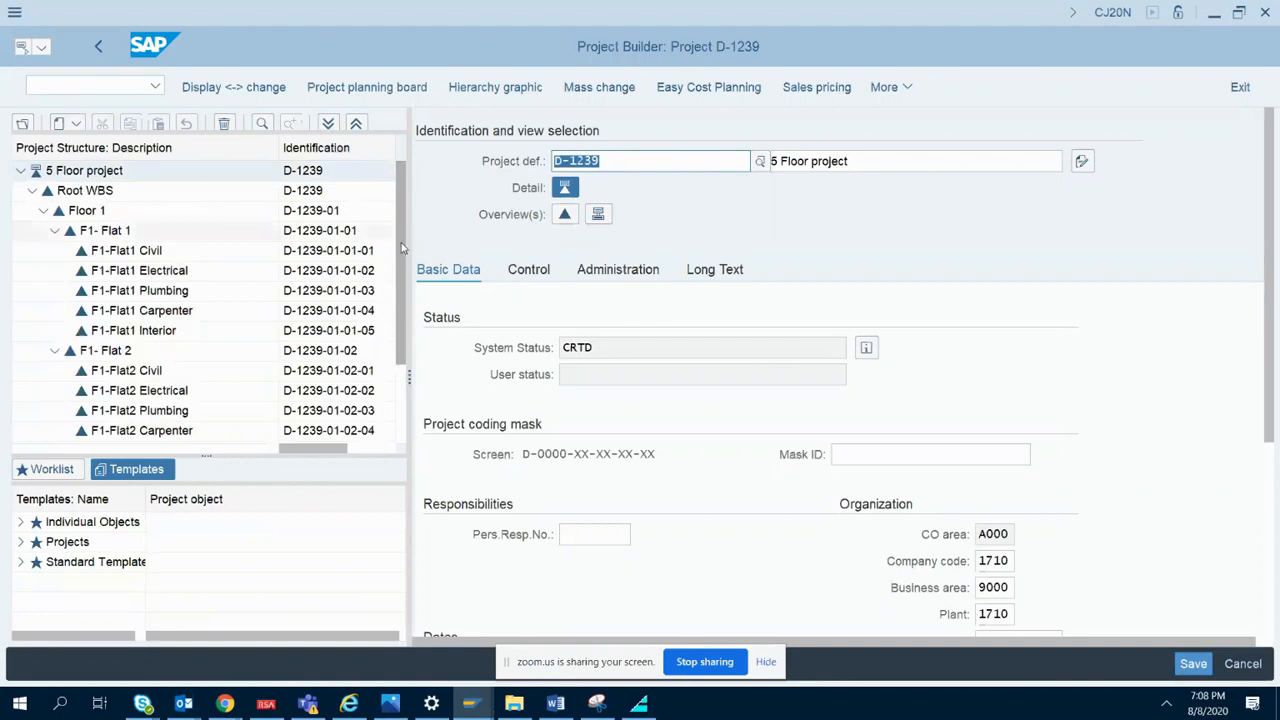
left_click(33, 191)
left_click(33, 191)
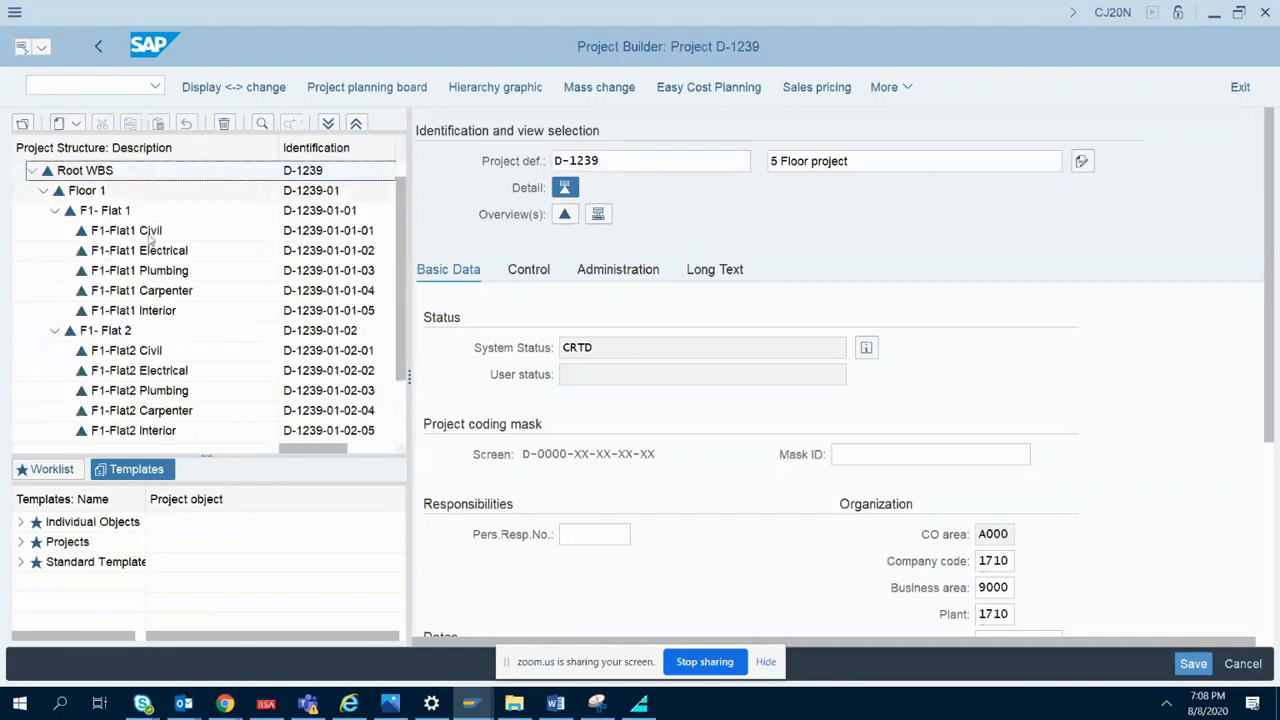
left_click_drag(404, 300, 408, 263)
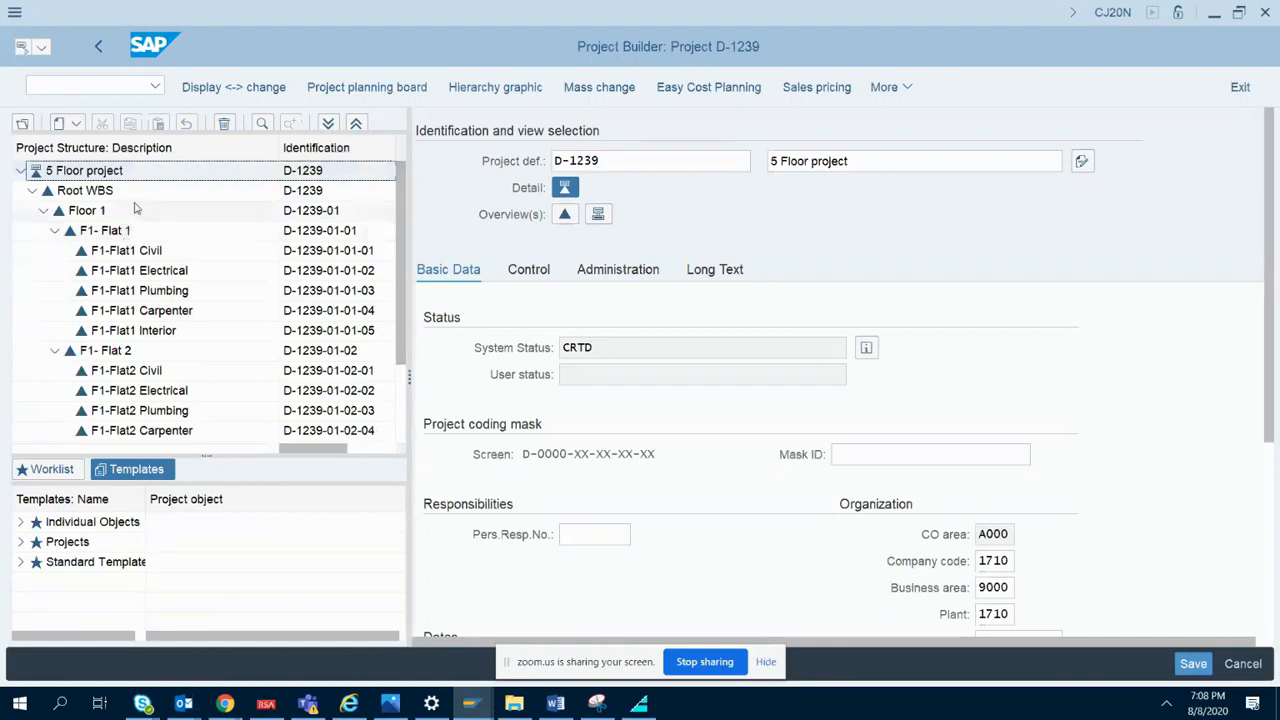
- Compare the system status of Floor 1 with that of F1- Flat 1, and return to the 5 Floor project definition
left_click(201, 214)
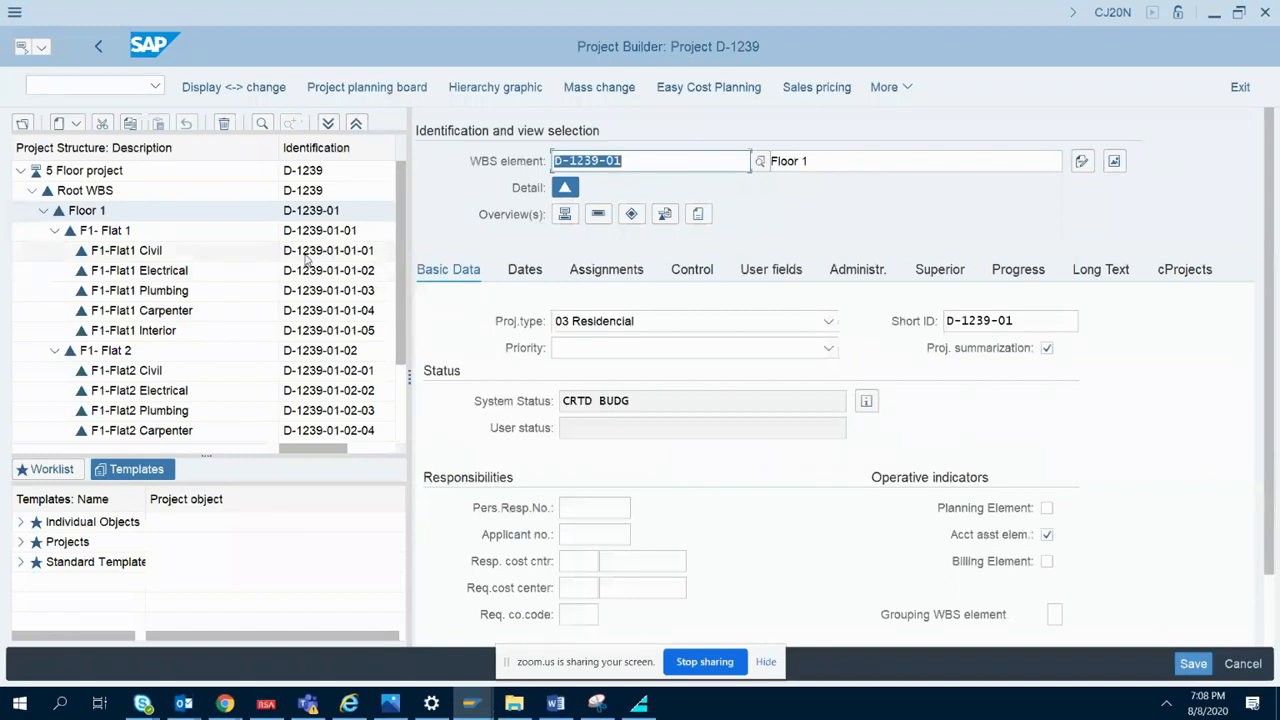
left_click_drag(634, 400, 571, 403)
left_click(622, 400)
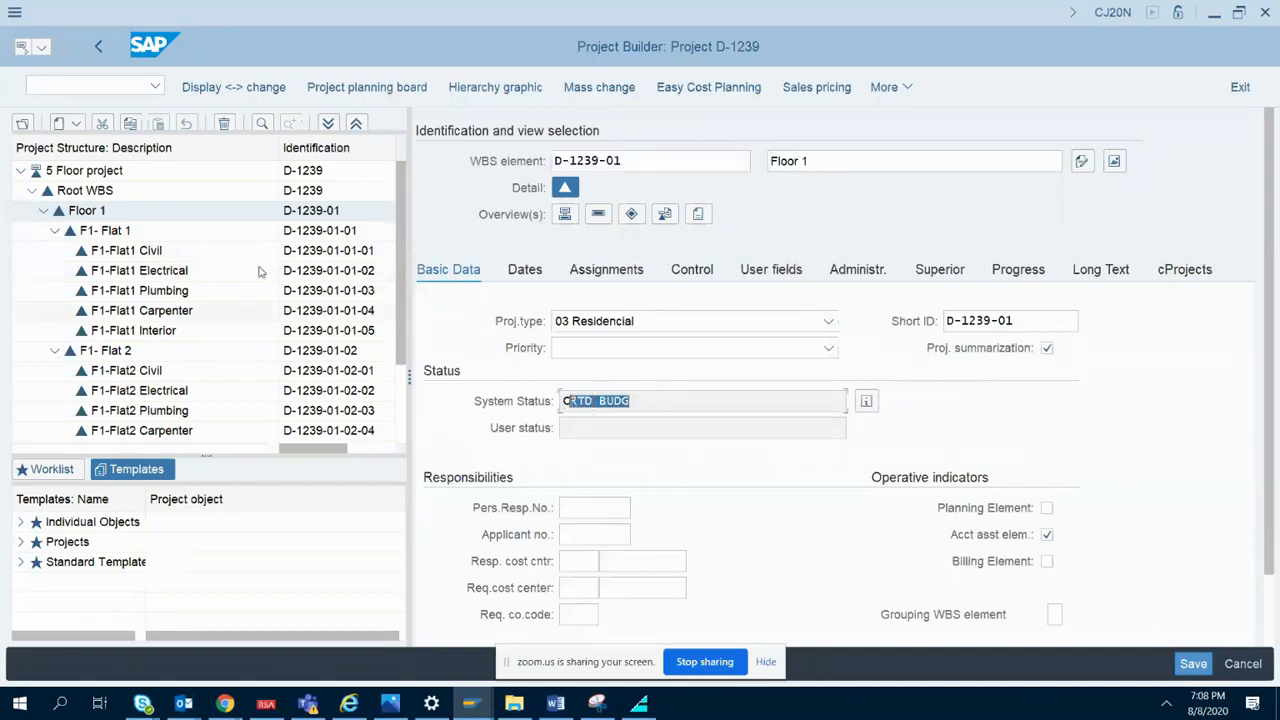
left_click(190, 235)
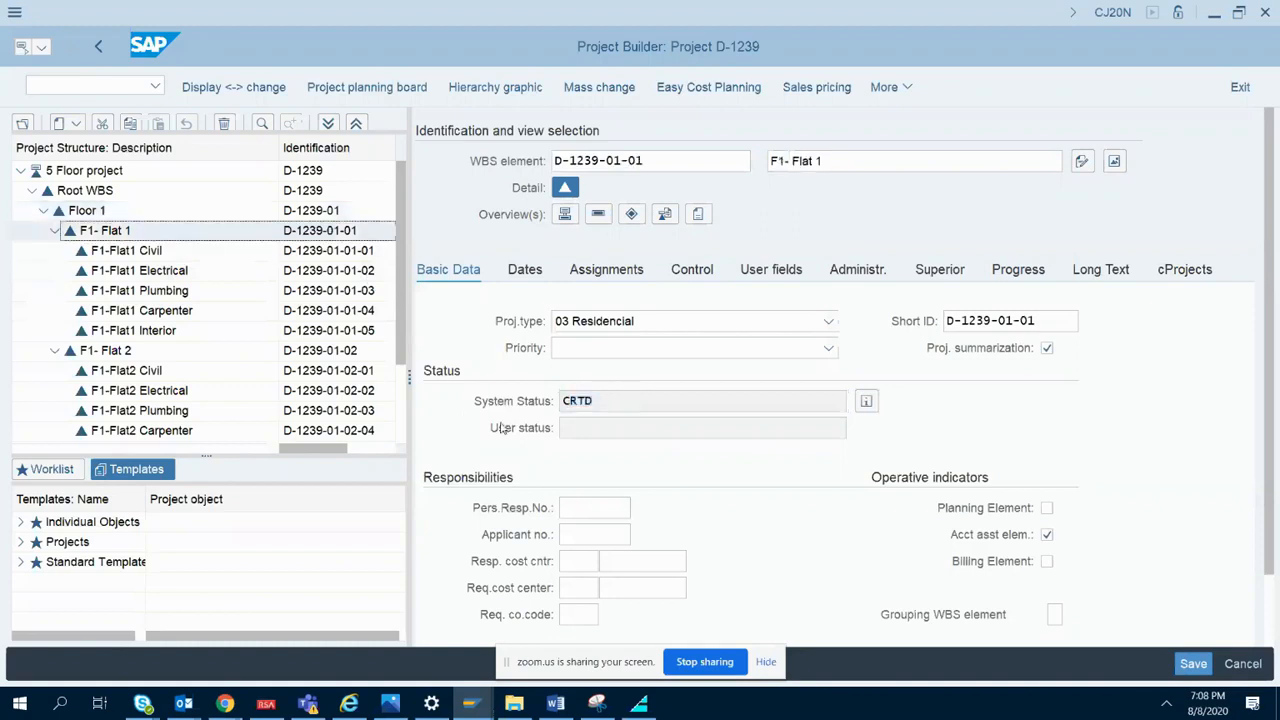
left_click(590, 401)
left_click_drag(598, 401, 561, 401)
left_click(604, 401)
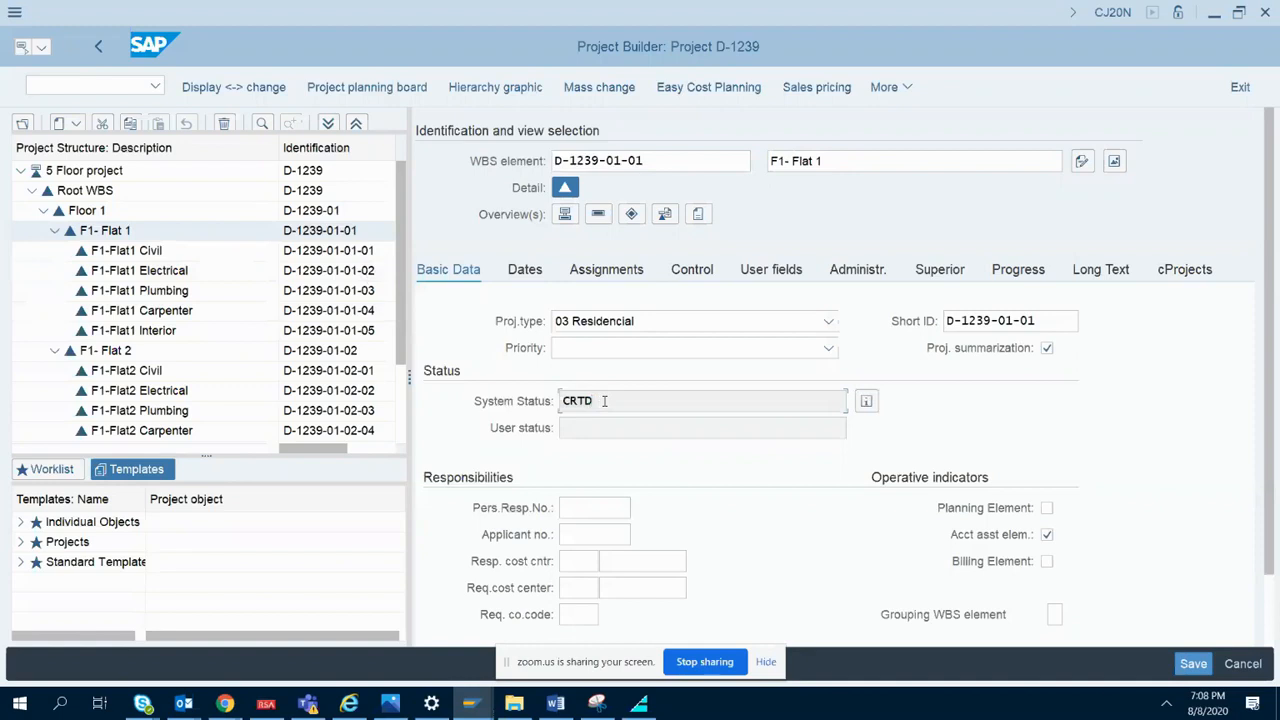
left_click_drag(600, 401, 561, 401)
left_click(613, 401)
left_click(155, 172)
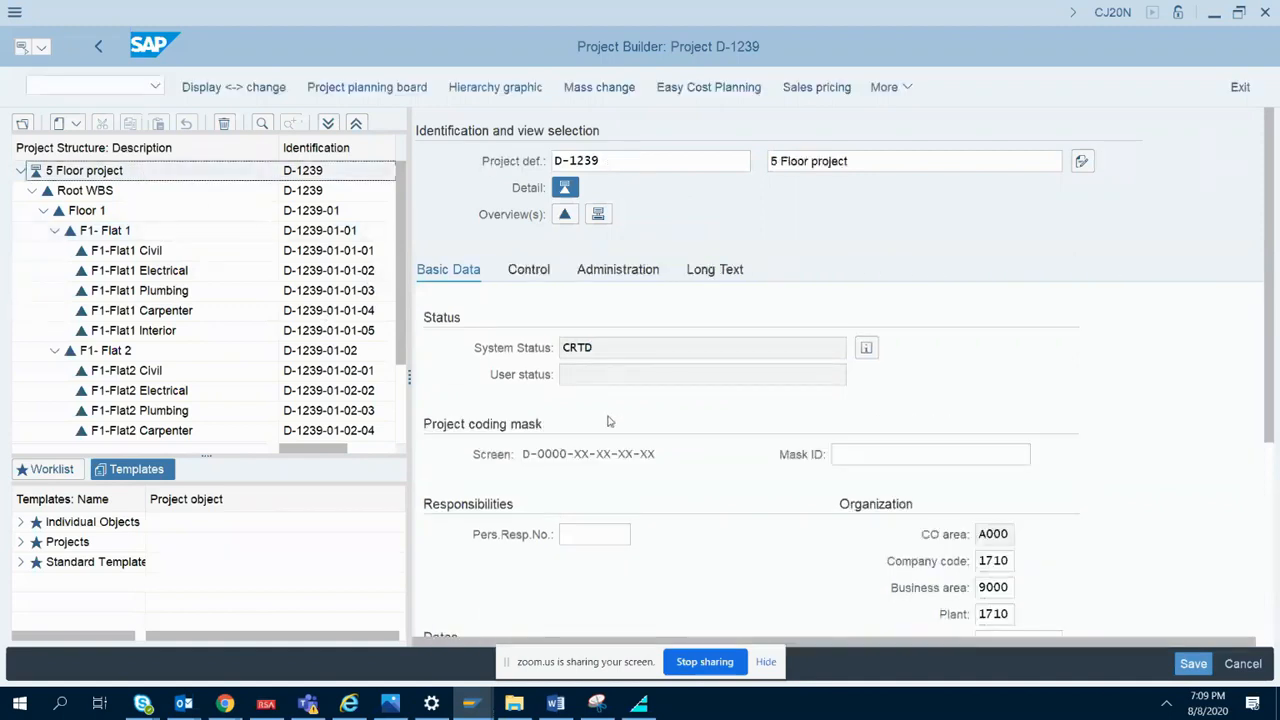
- Switch to the Word document Cost planning and Budgeting 08082020.docx and add the line "Project details are expanded" below "After some months:"
left_click(556, 704)
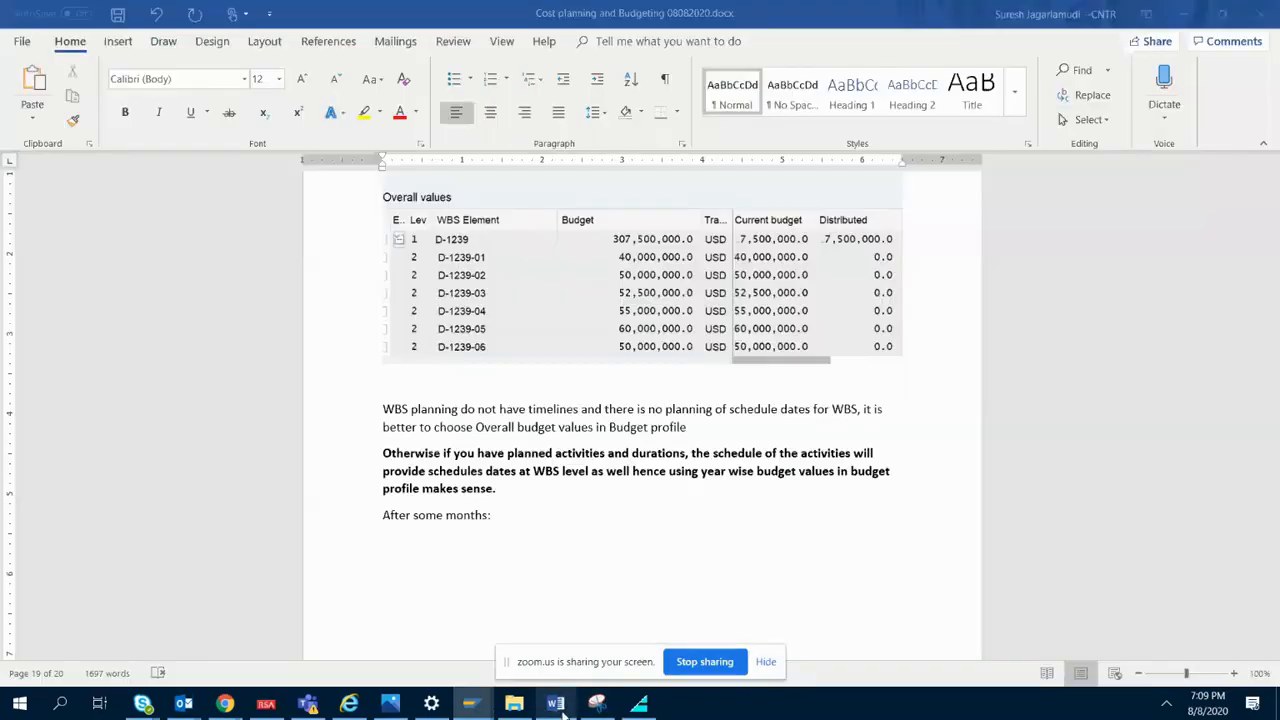
left_click_drag(512, 503, 523, 509)
left_click(523, 518)
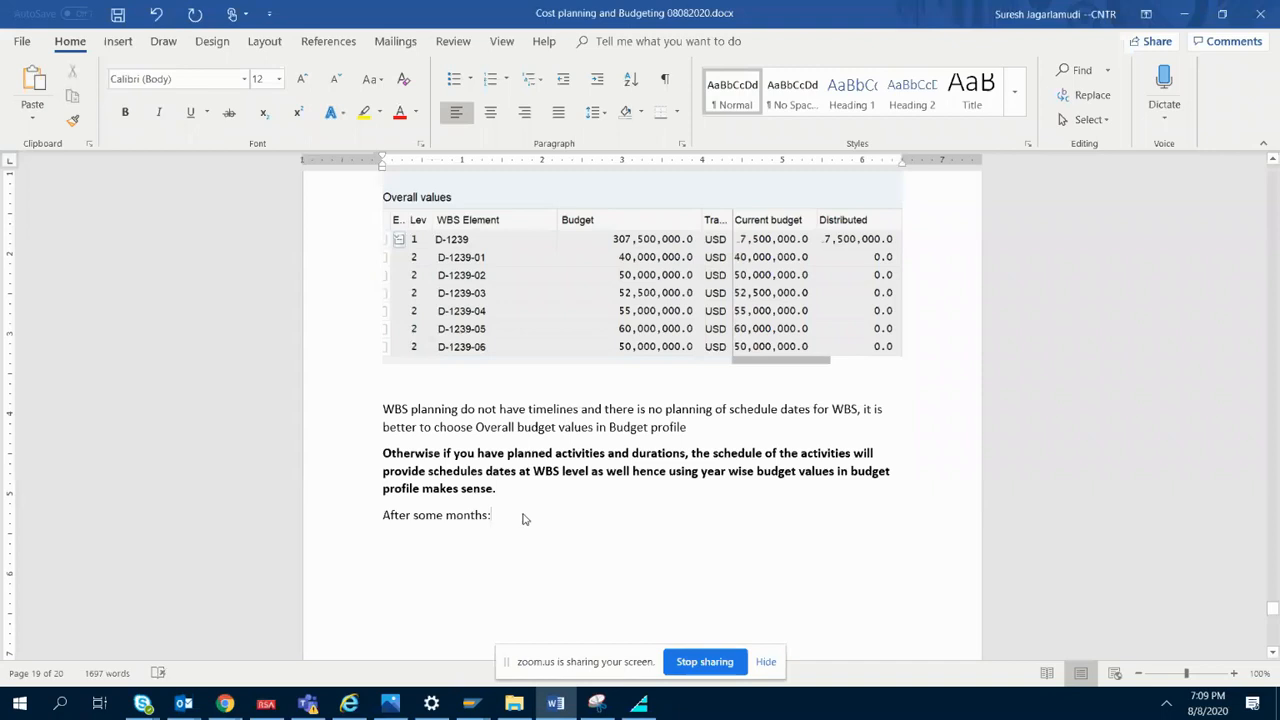
key("Return")
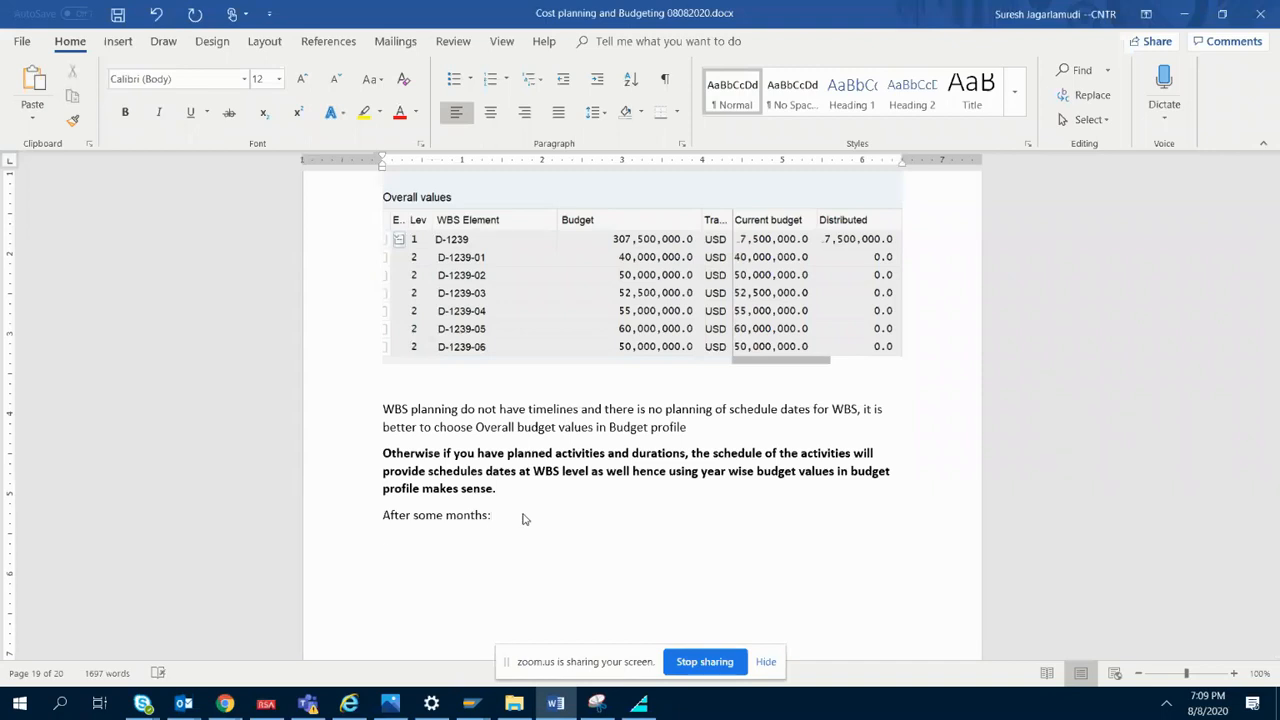
type("Project details are expanded")
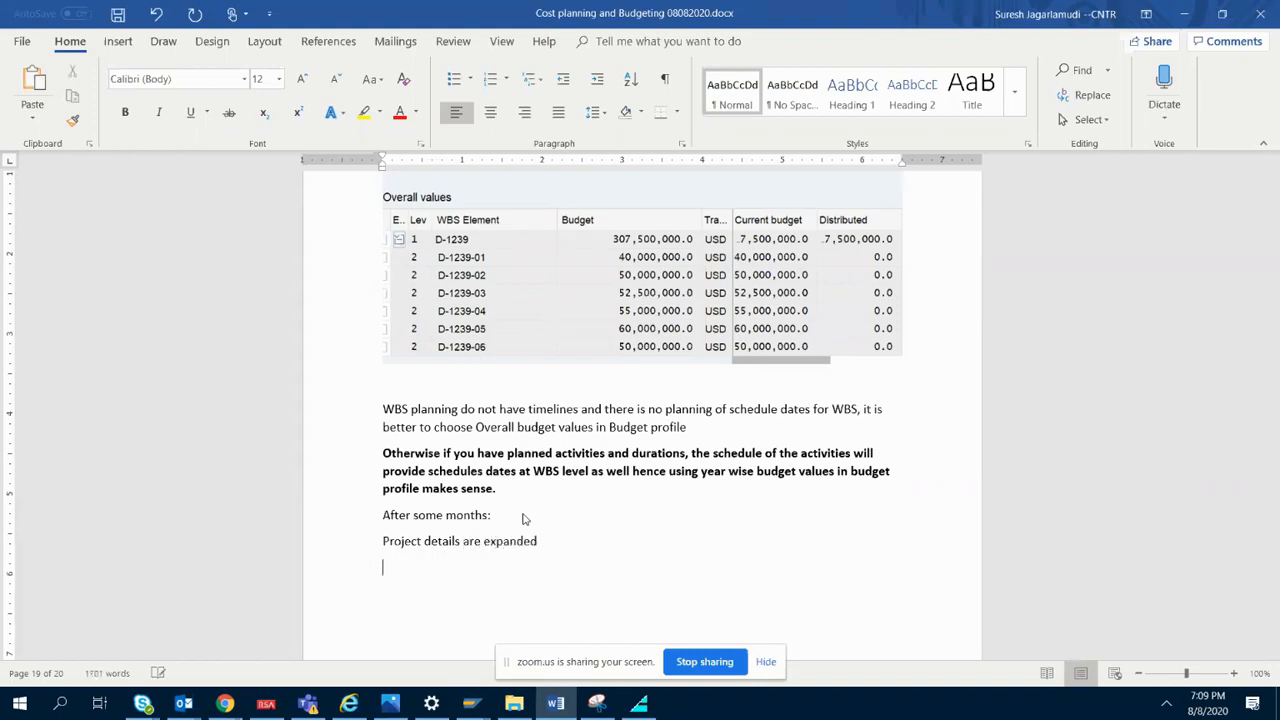
- Return to the SAP Project Builder, show the WBS overview of D-1239, and snip the project structure and WBS table with Snipping Tool
left_click(555, 705)
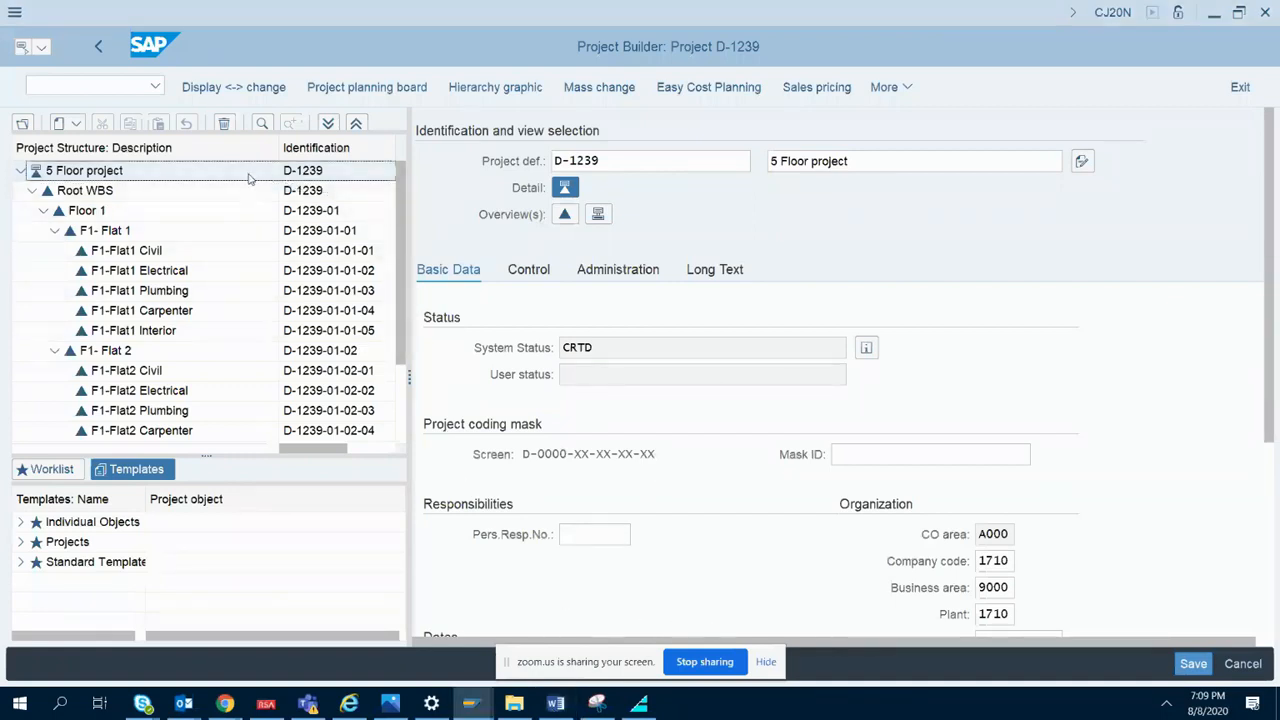
left_click(564, 216)
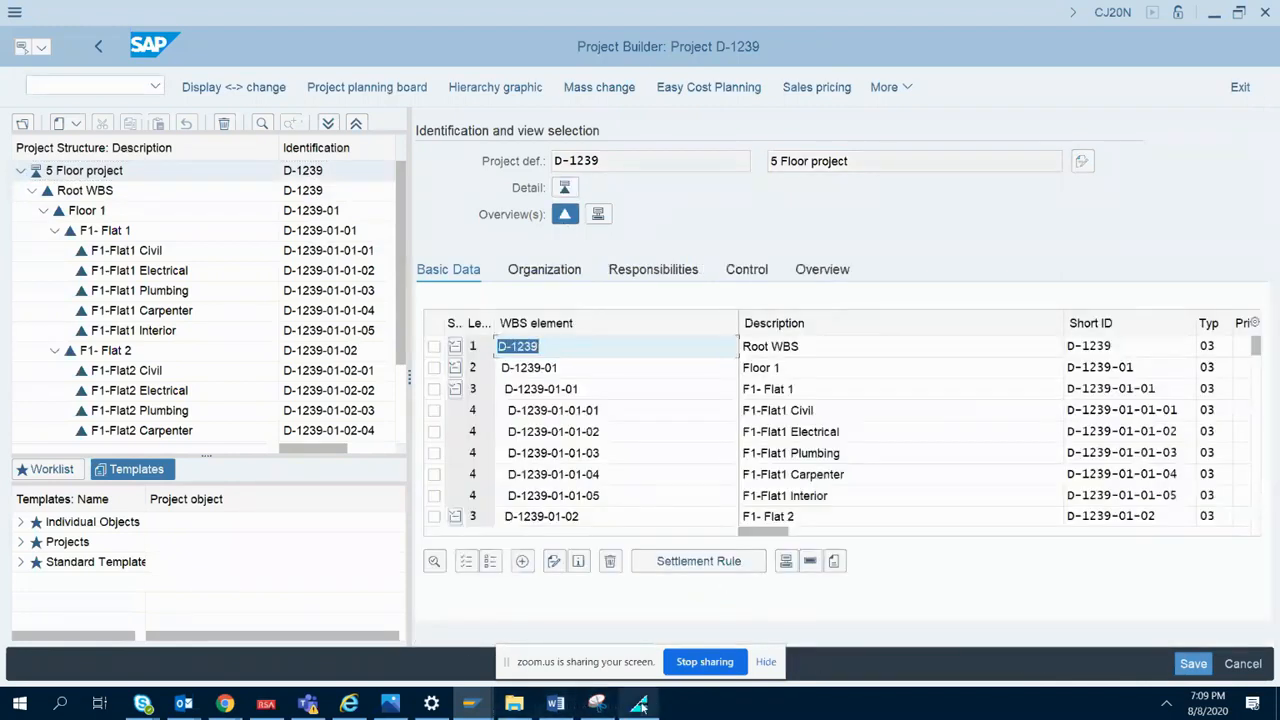
left_click(604, 706)
left_click(40, 57)
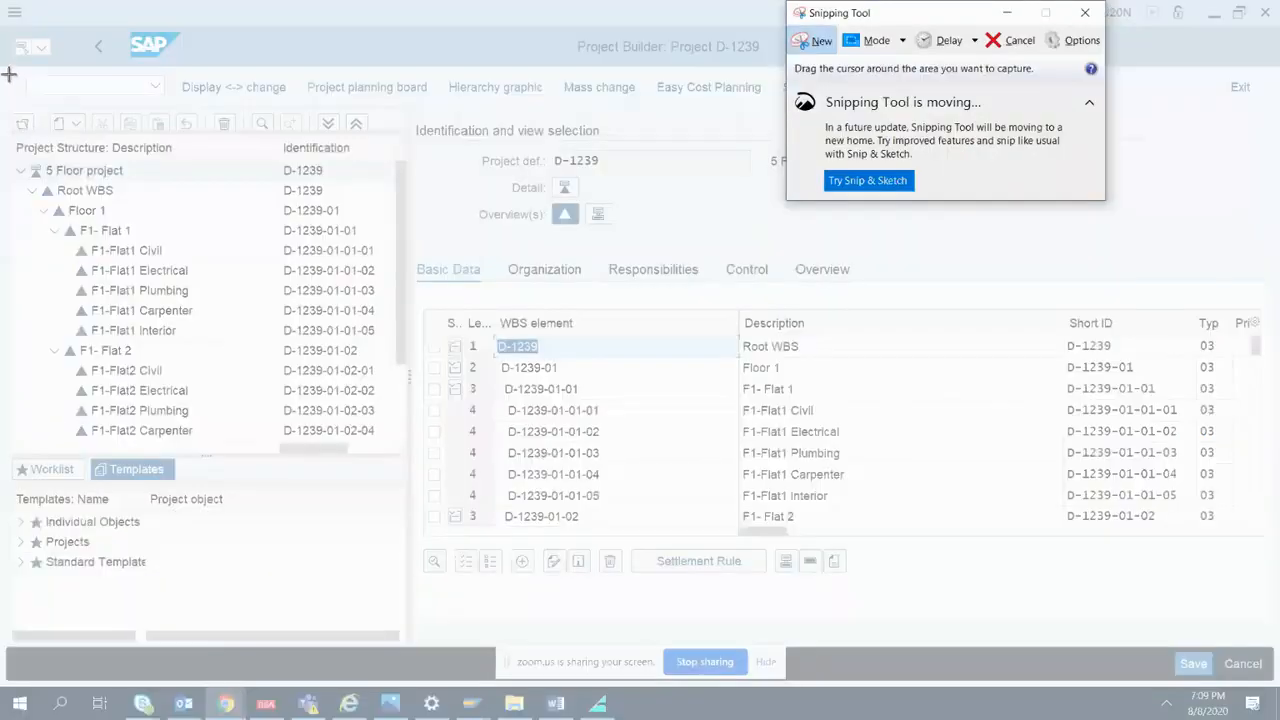
left_click_drag(7, 78, 940, 523)
left_click(639, 703)
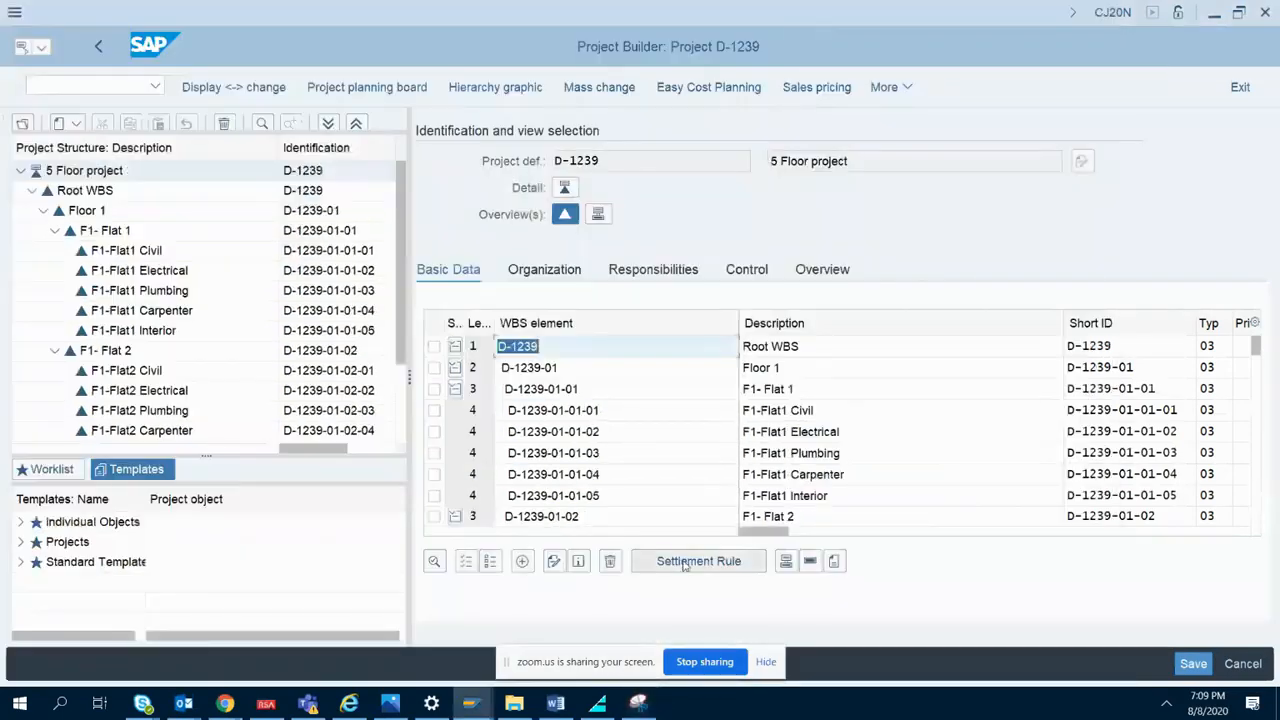
- Switch to the Word document, paste the project structure snip below "Project details are expanded", and save the document
left_click(556, 703)
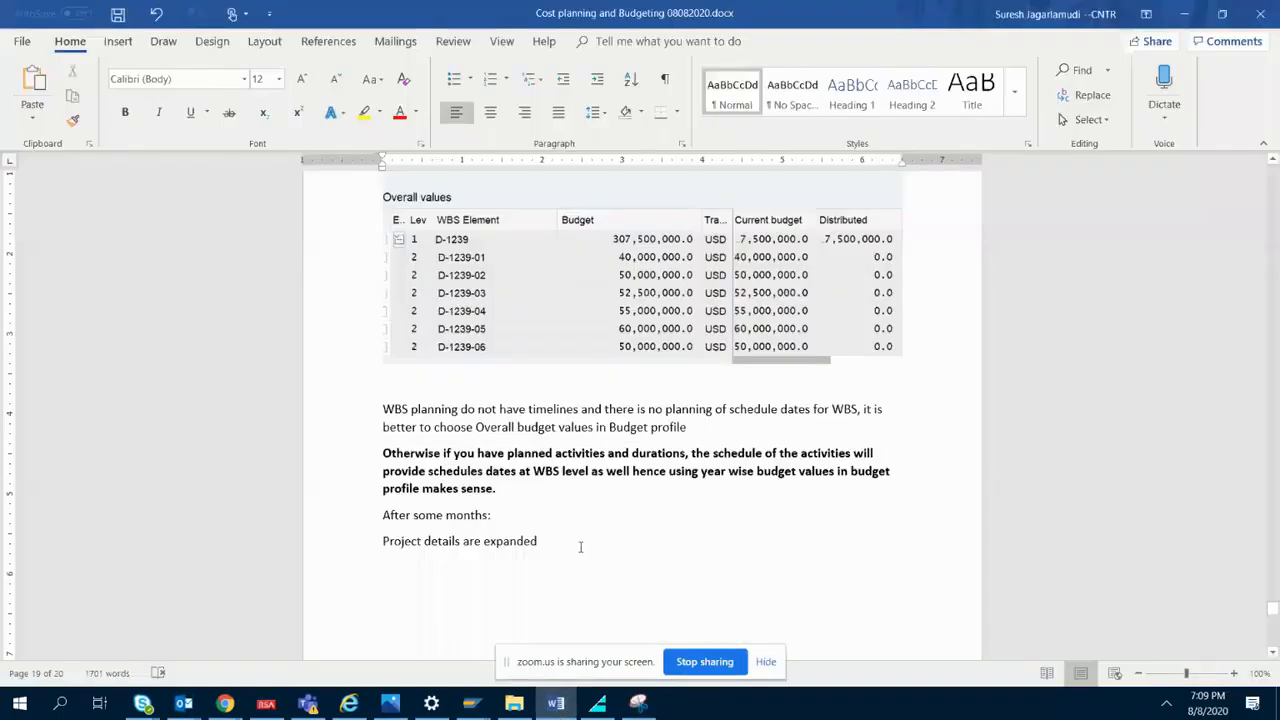
key("ctrl+v")
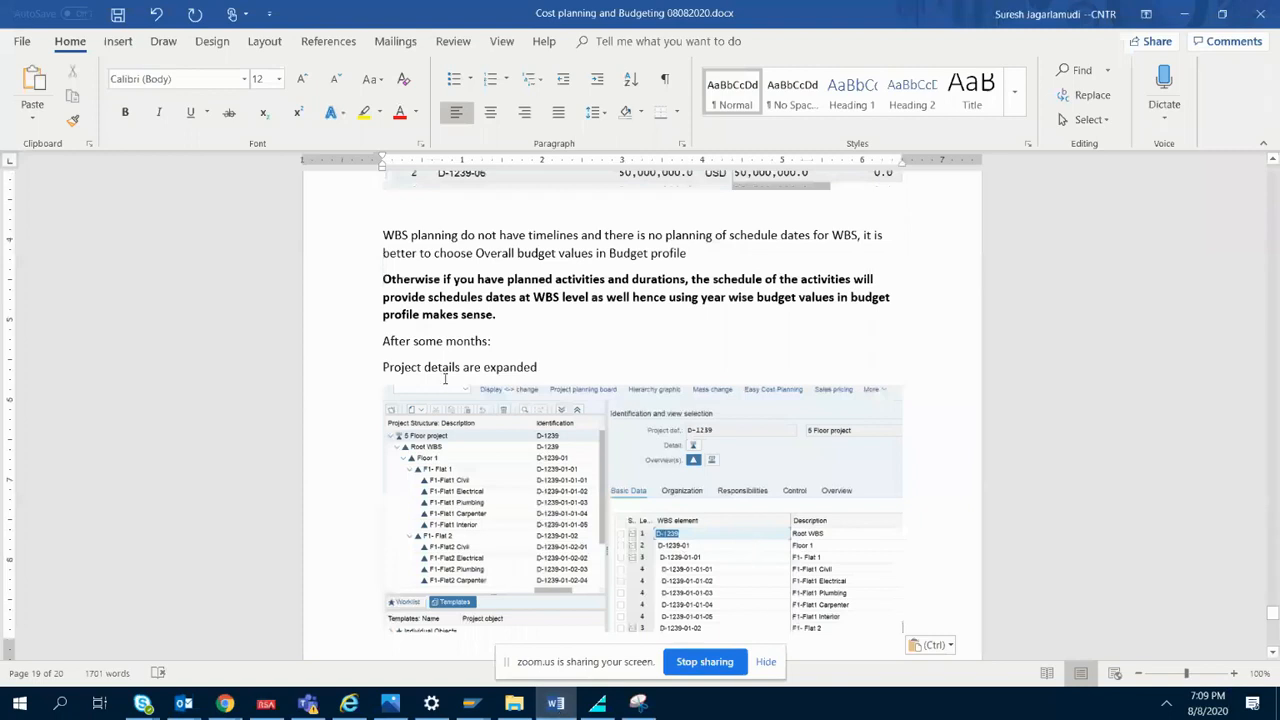
key("ctrl+s")
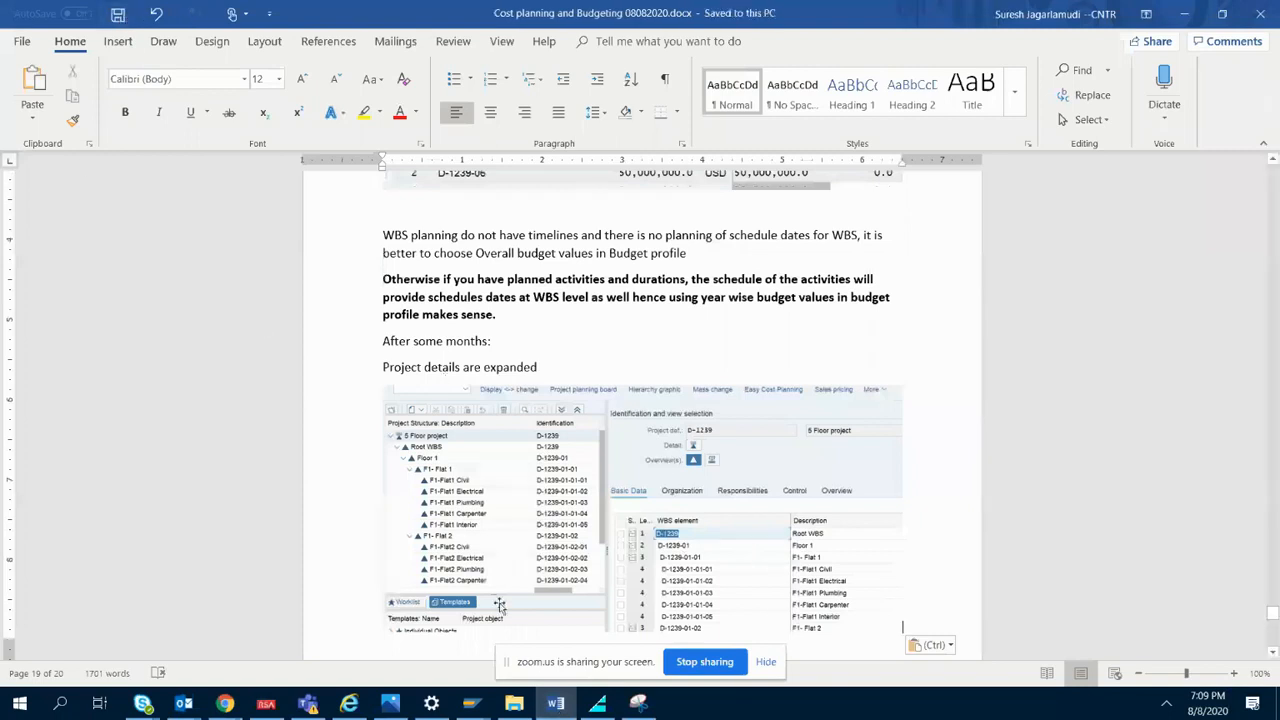
- Return to the SAP Project Builder and check the system status of Floor 1 and of F1- Flat 1
left_click(471, 703)
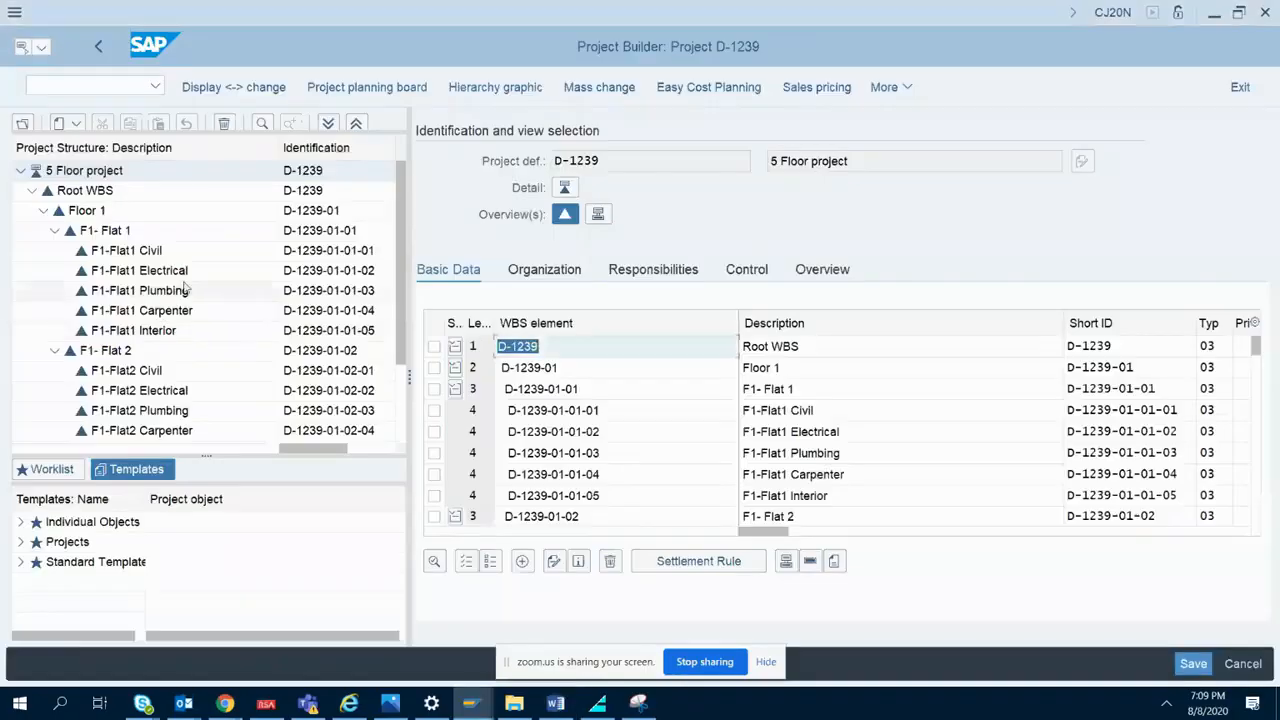
double_click(530, 388)
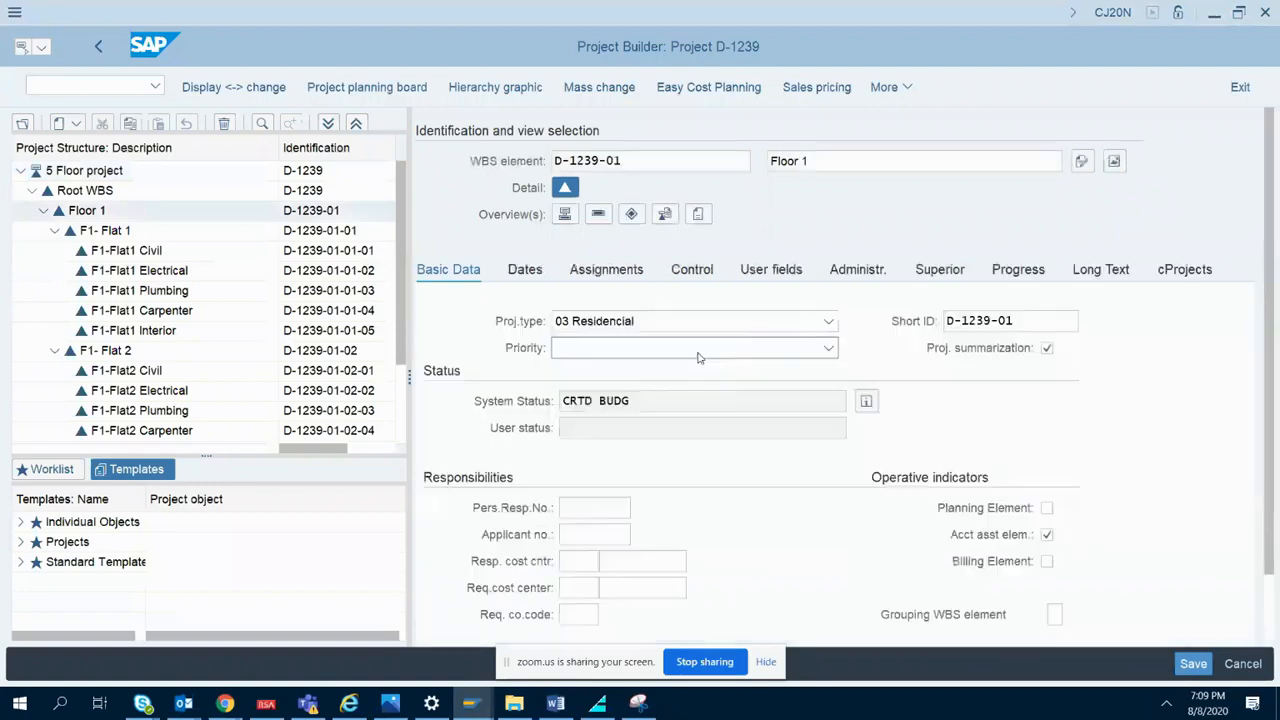
left_click_drag(636, 401, 600, 401)
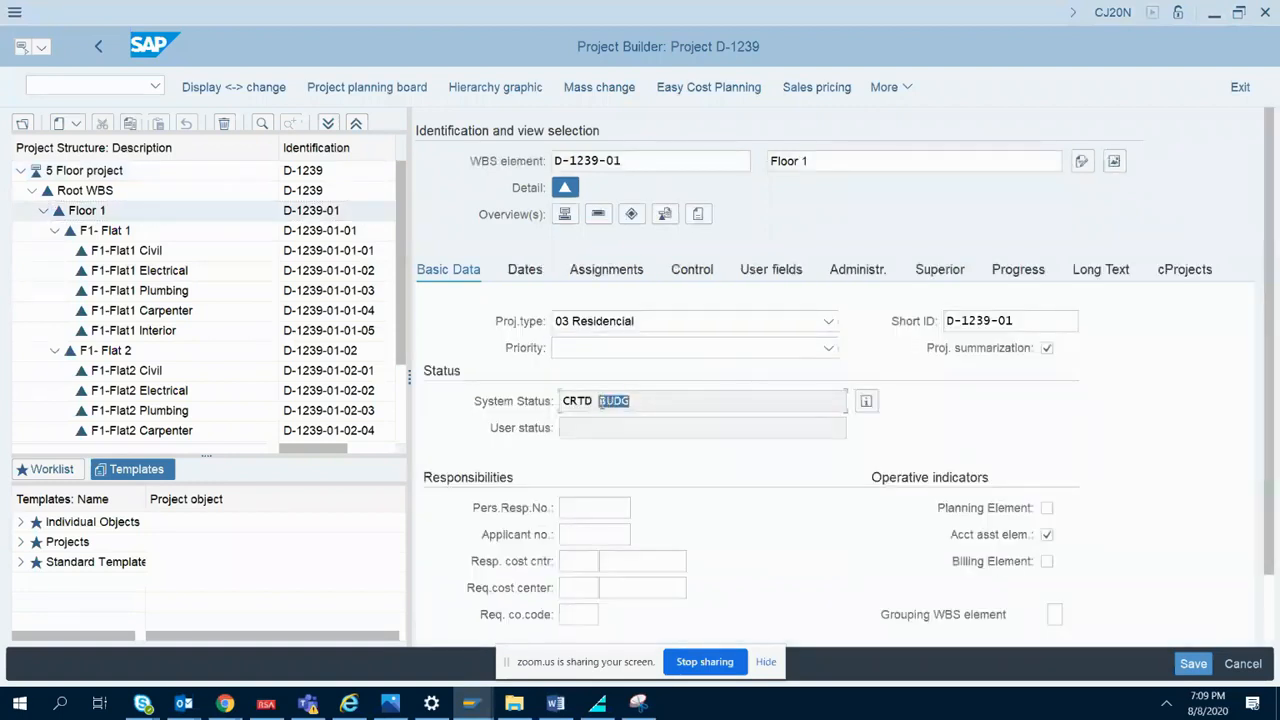
double_click(230, 232)
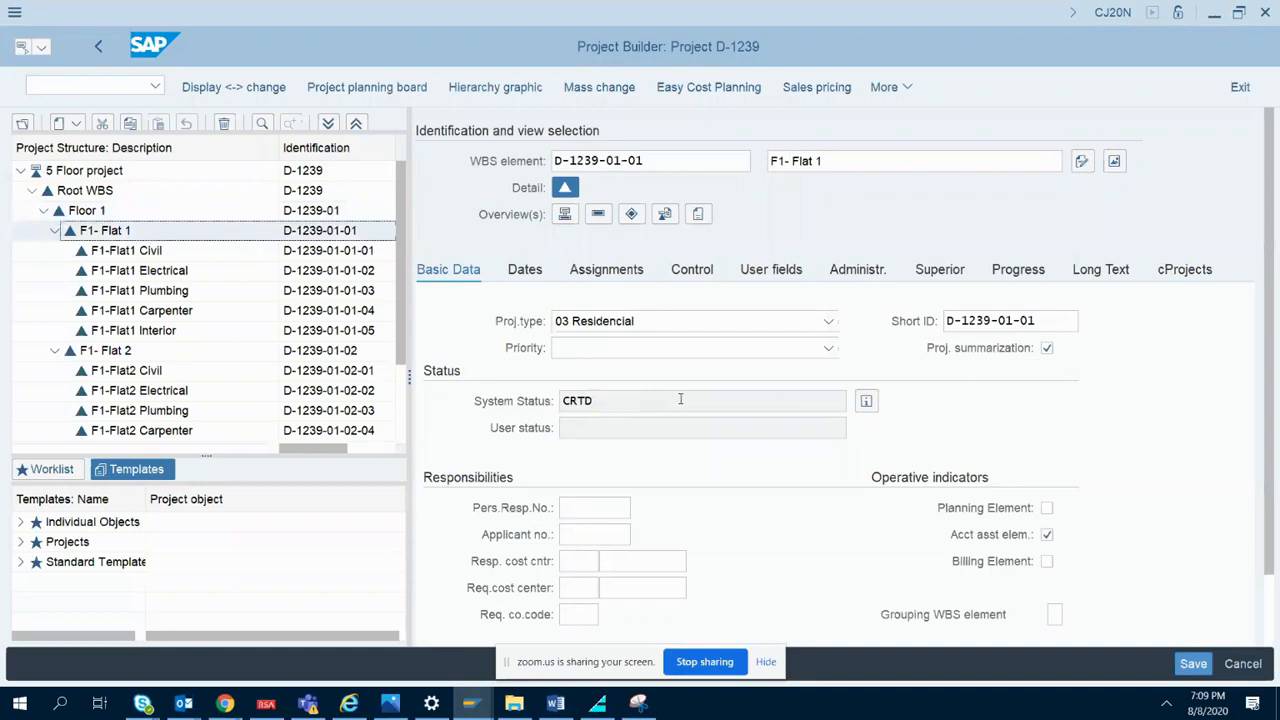
left_click(640, 400)
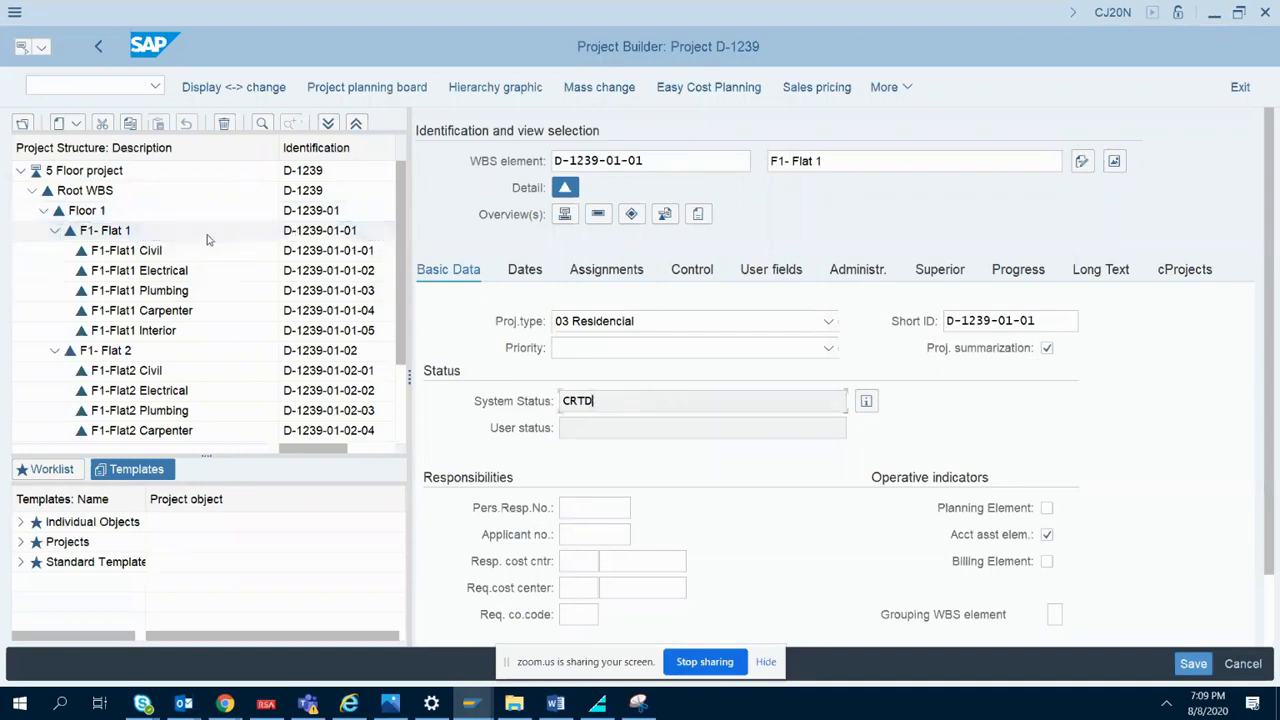
- Compare the system status of the level 4 element F1-Flat1 Civil with that of Floor 1
double_click(181, 252)
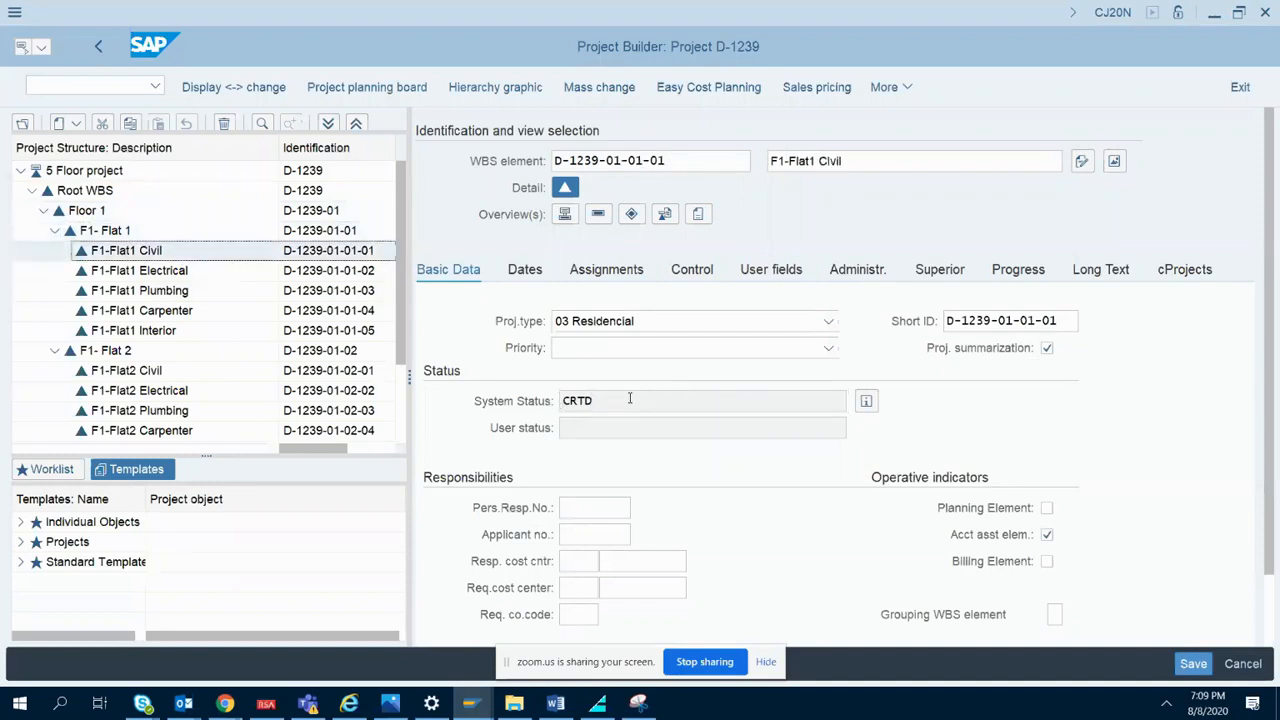
double_click(601, 396)
left_click(617, 402)
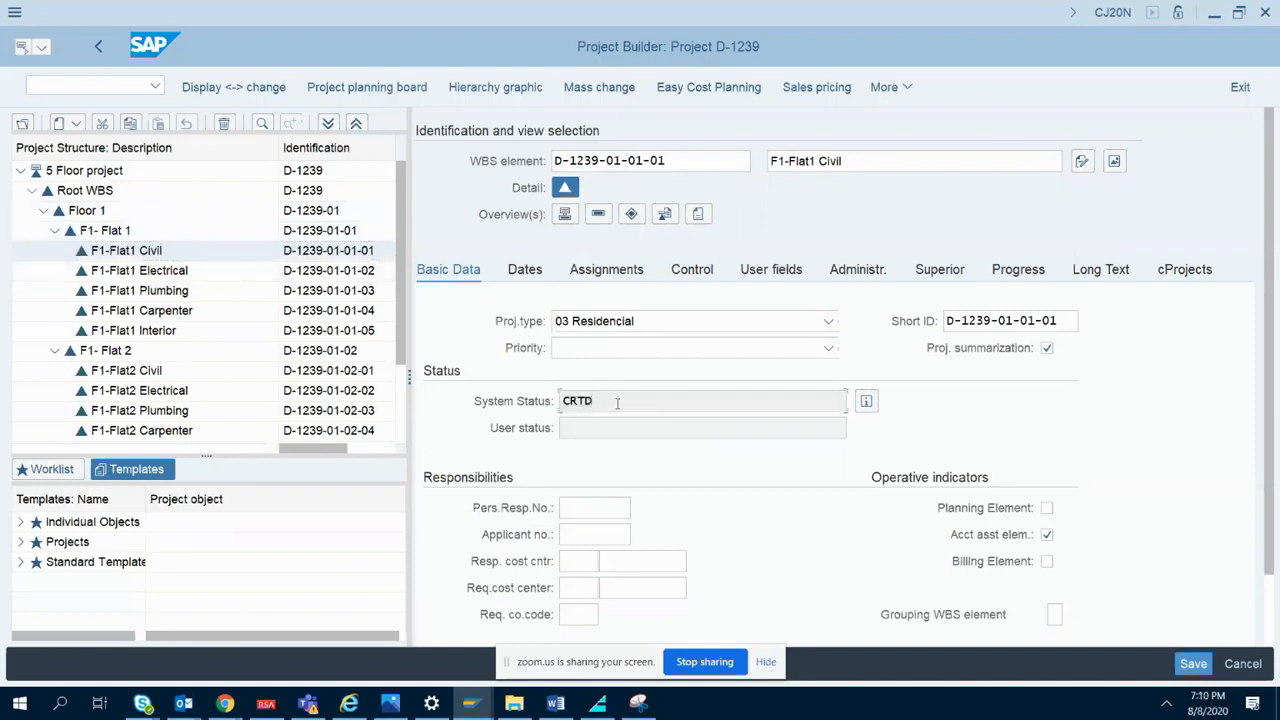
double_click(622, 400)
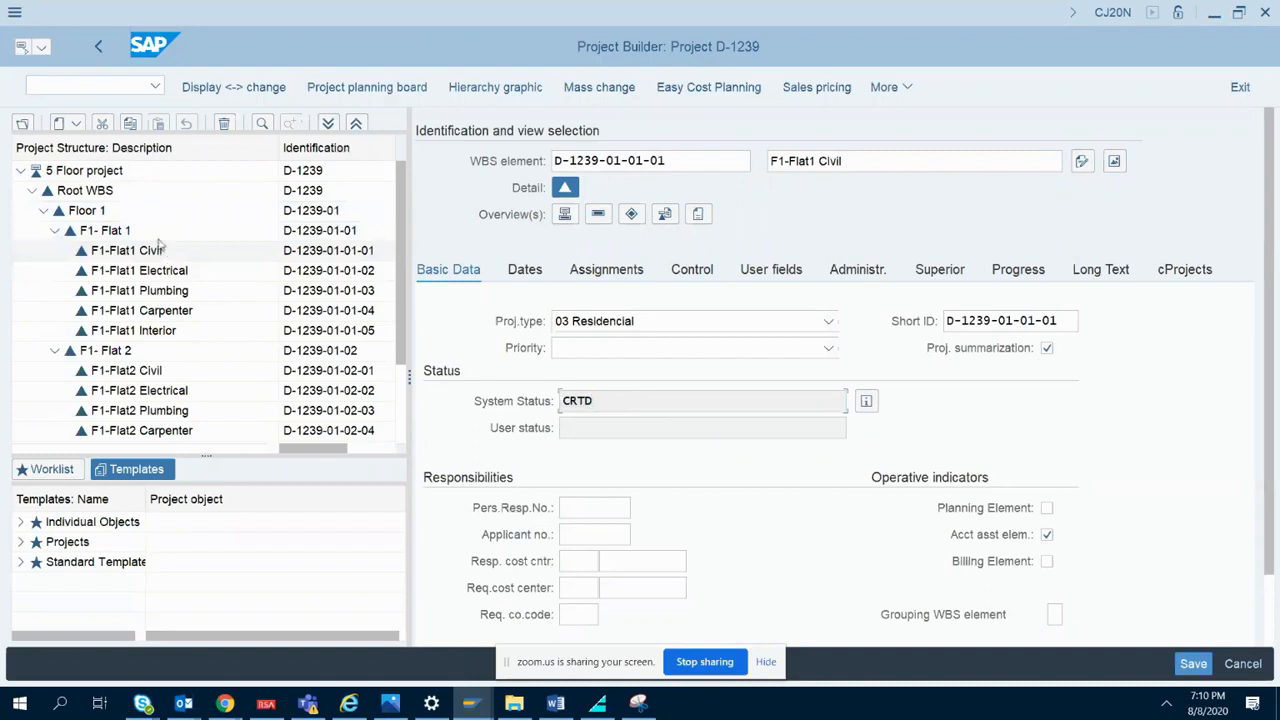
left_click(142, 216)
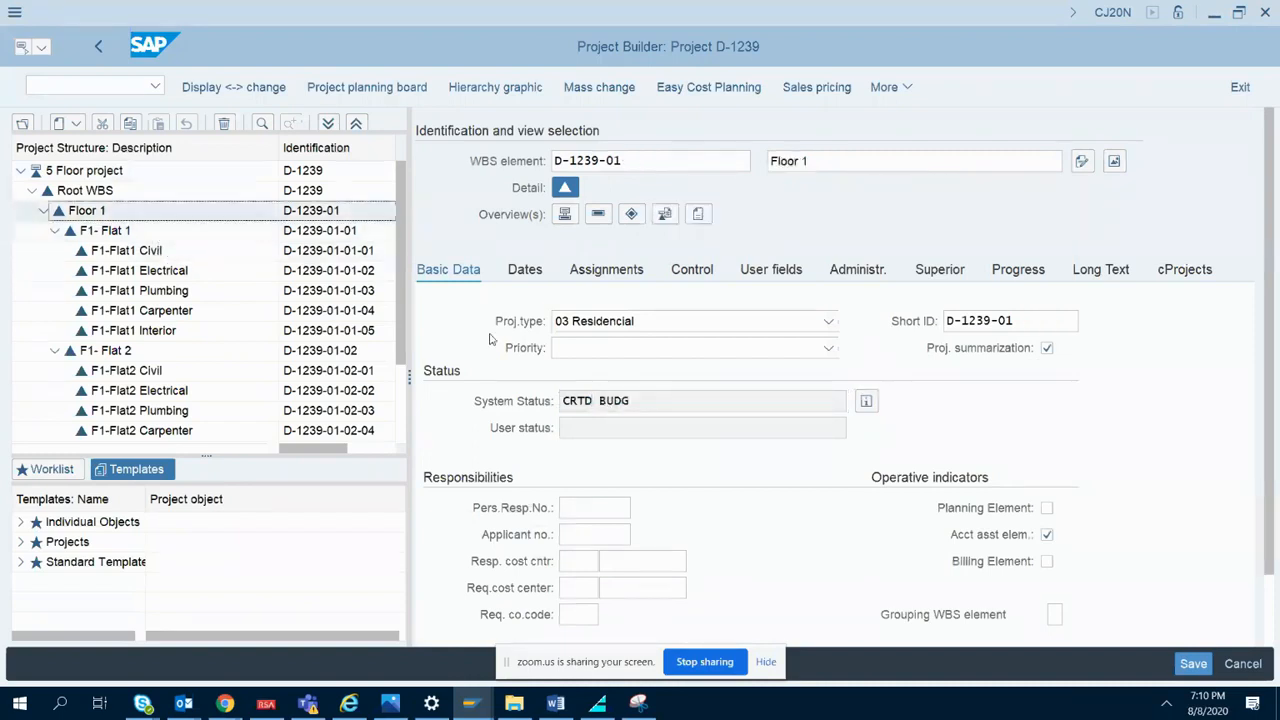
left_click_drag(633, 400, 560, 400)
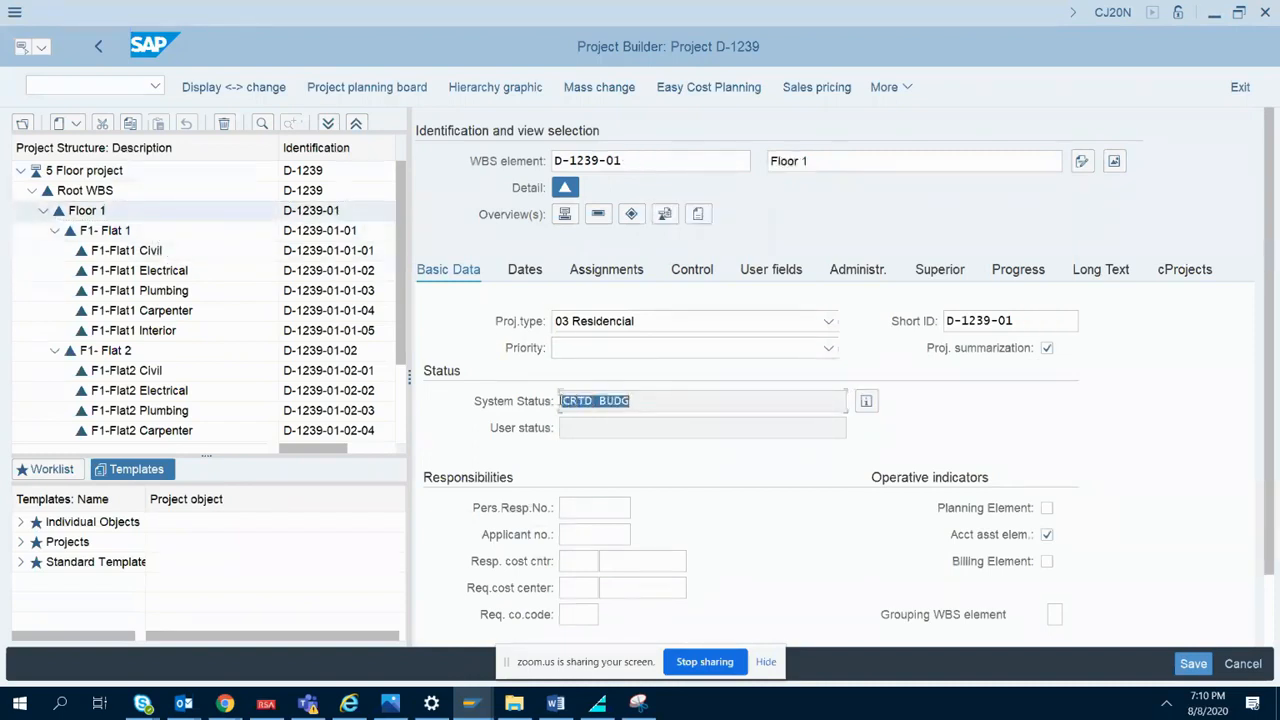
left_click(617, 400)
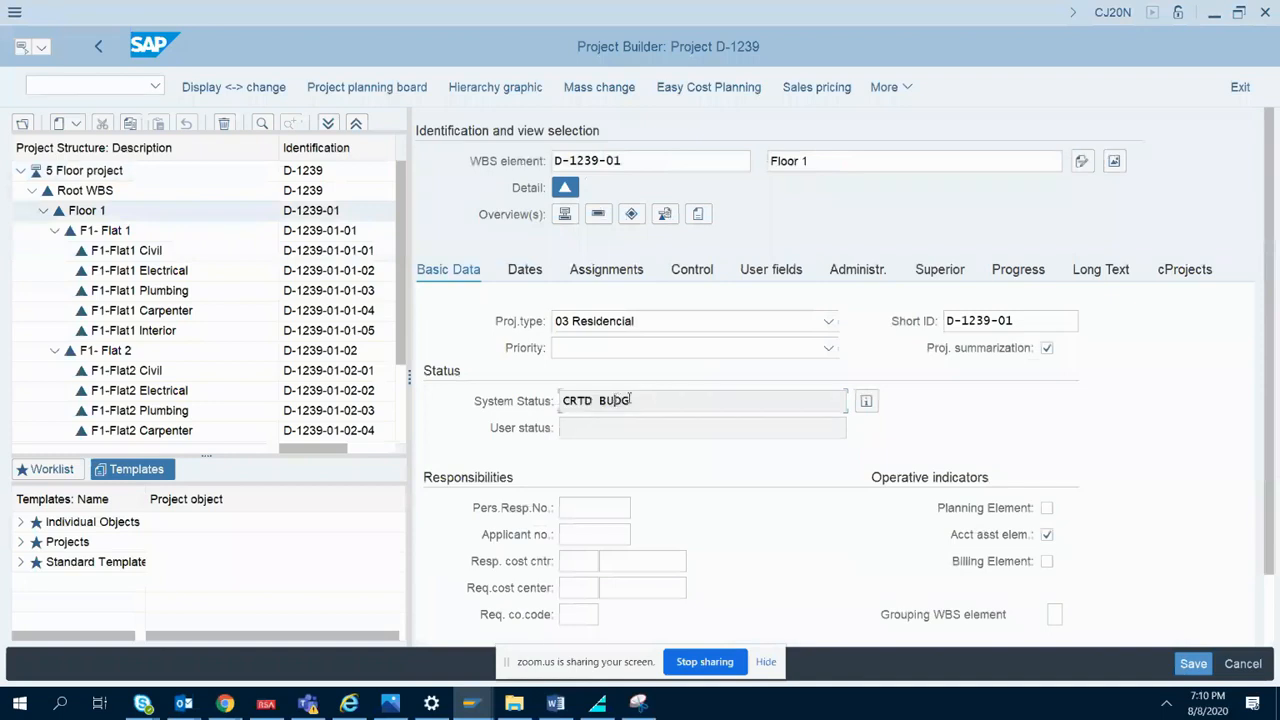
left_click_drag(633, 400, 562, 400)
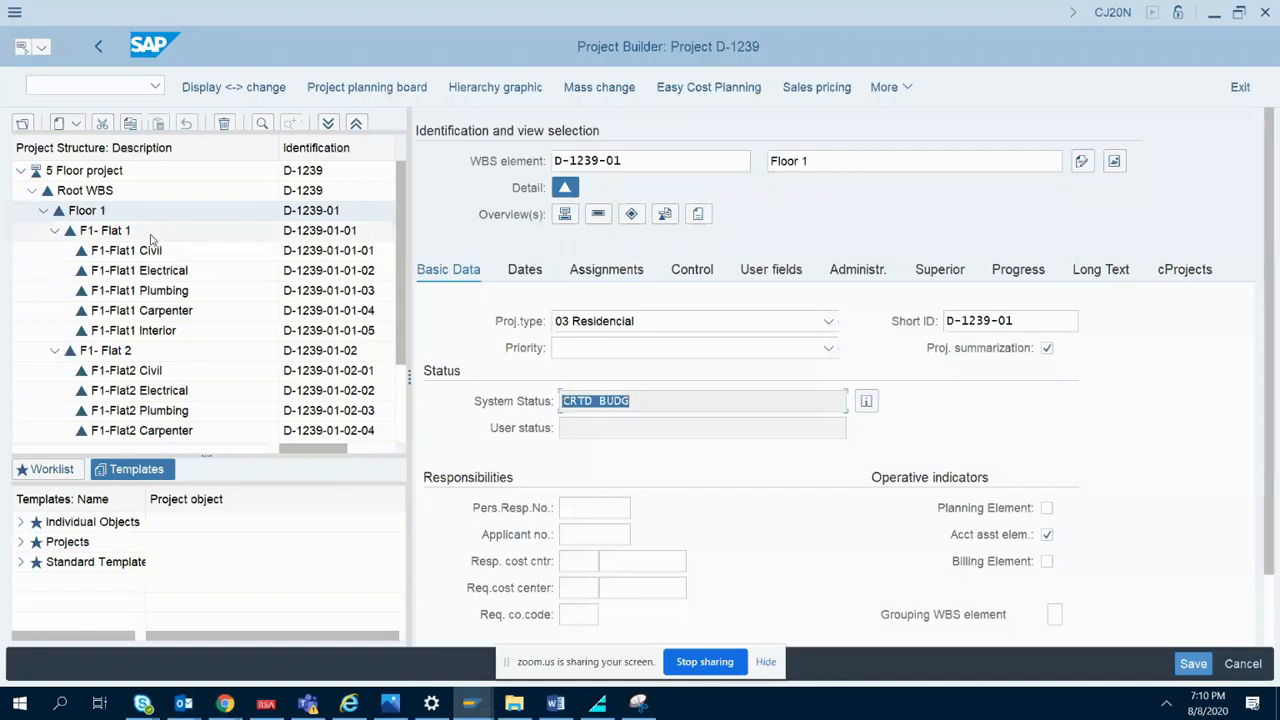
- Collapse F1- Flat 1 and F1- Flat 2 in the project structure and compare both flats' system status with that of Floor 1
left_click(56, 231)
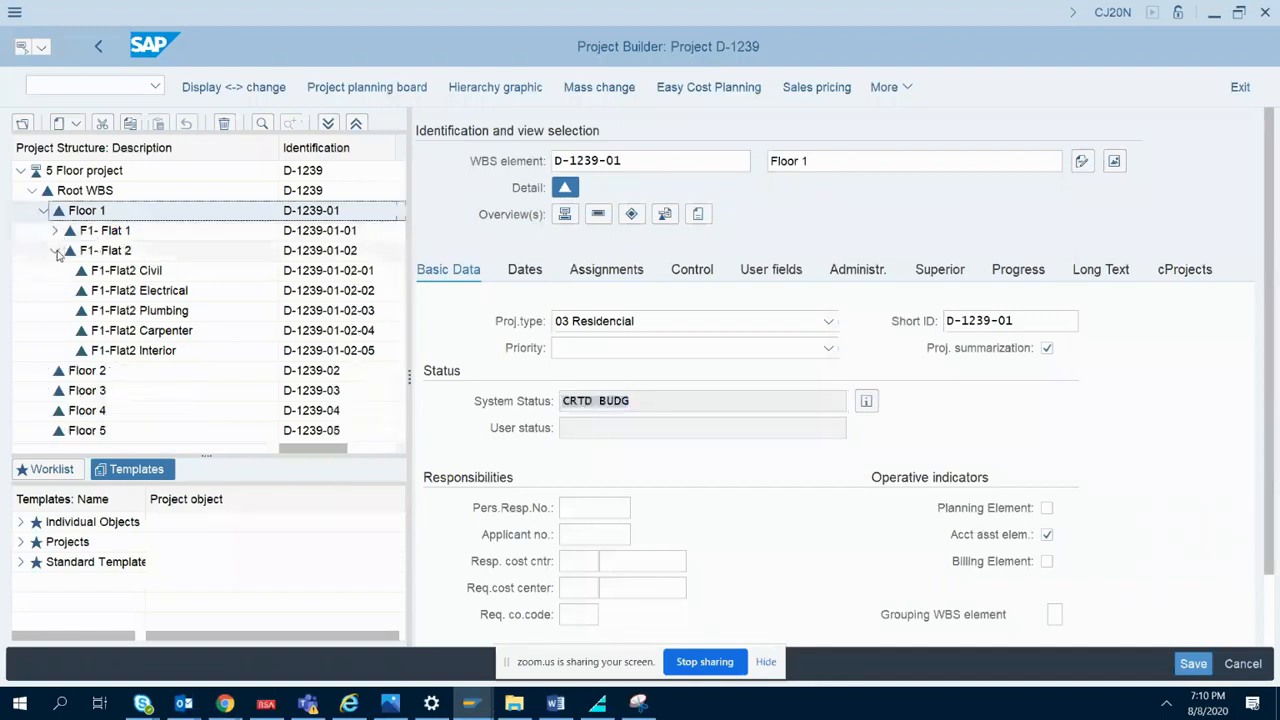
left_click(56, 250)
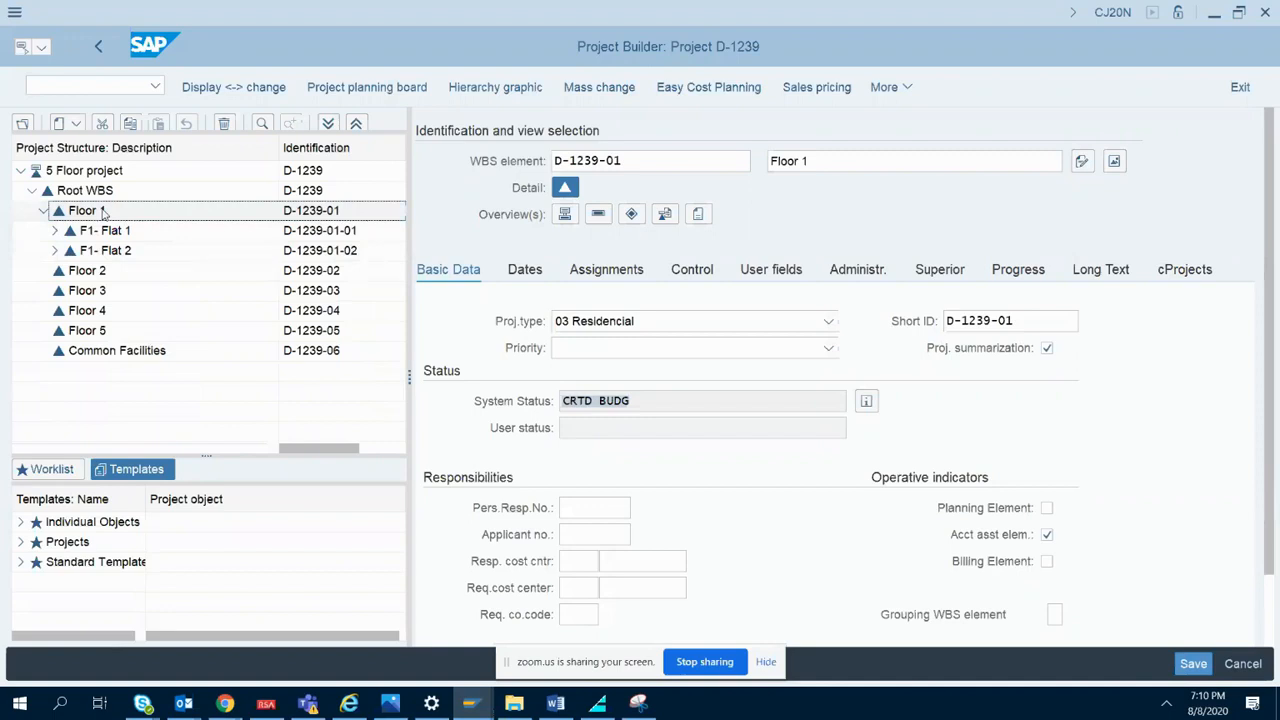
left_click(100, 231)
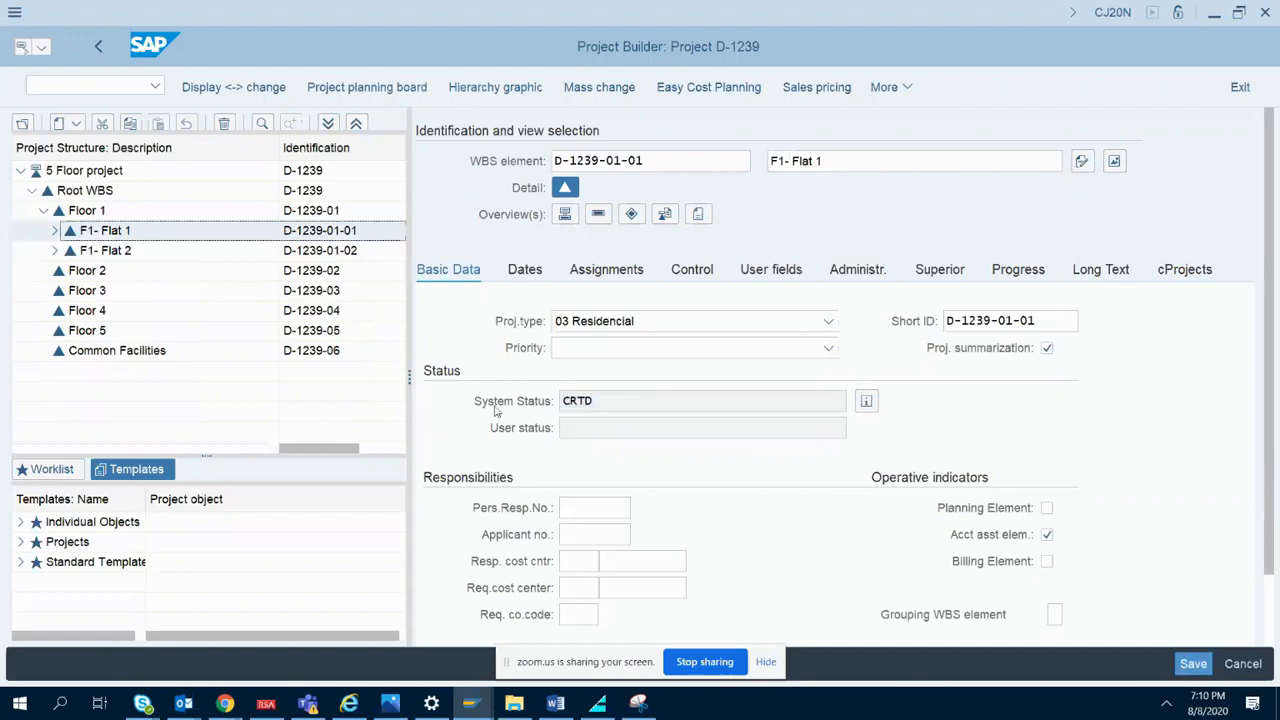
left_click(623, 400)
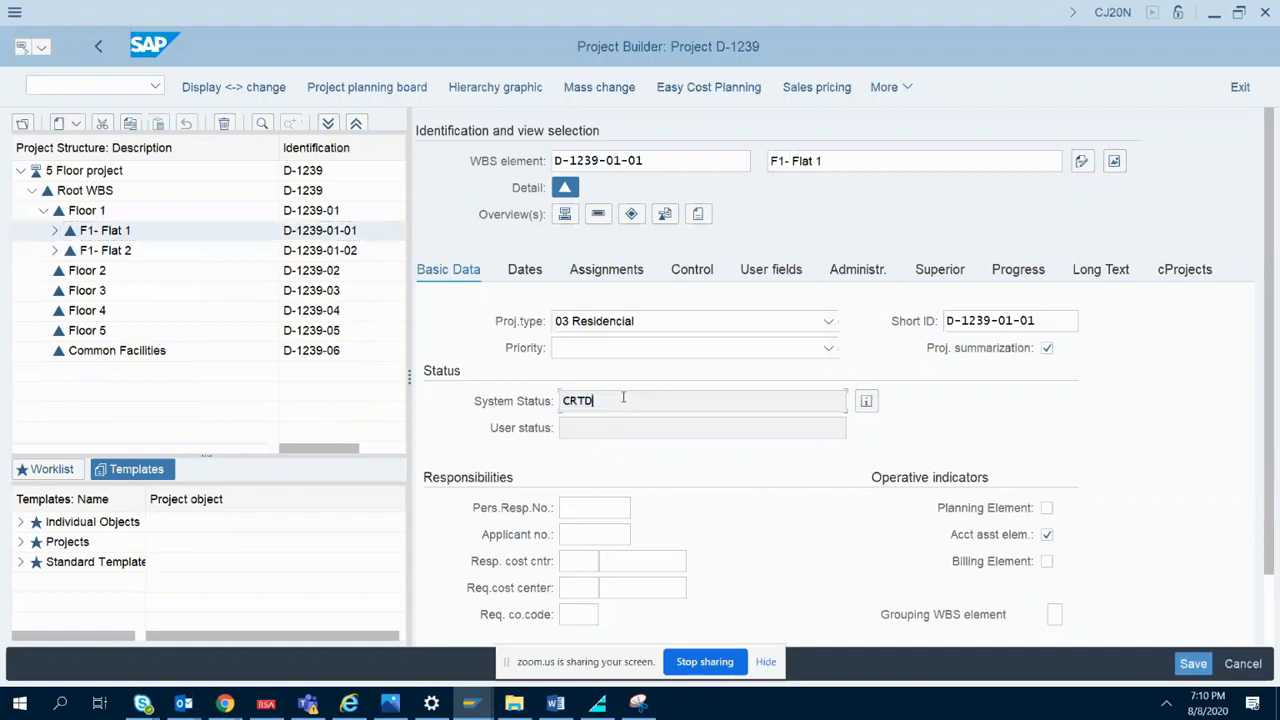
left_click(132, 248)
left_click(128, 233)
left_click(126, 250)
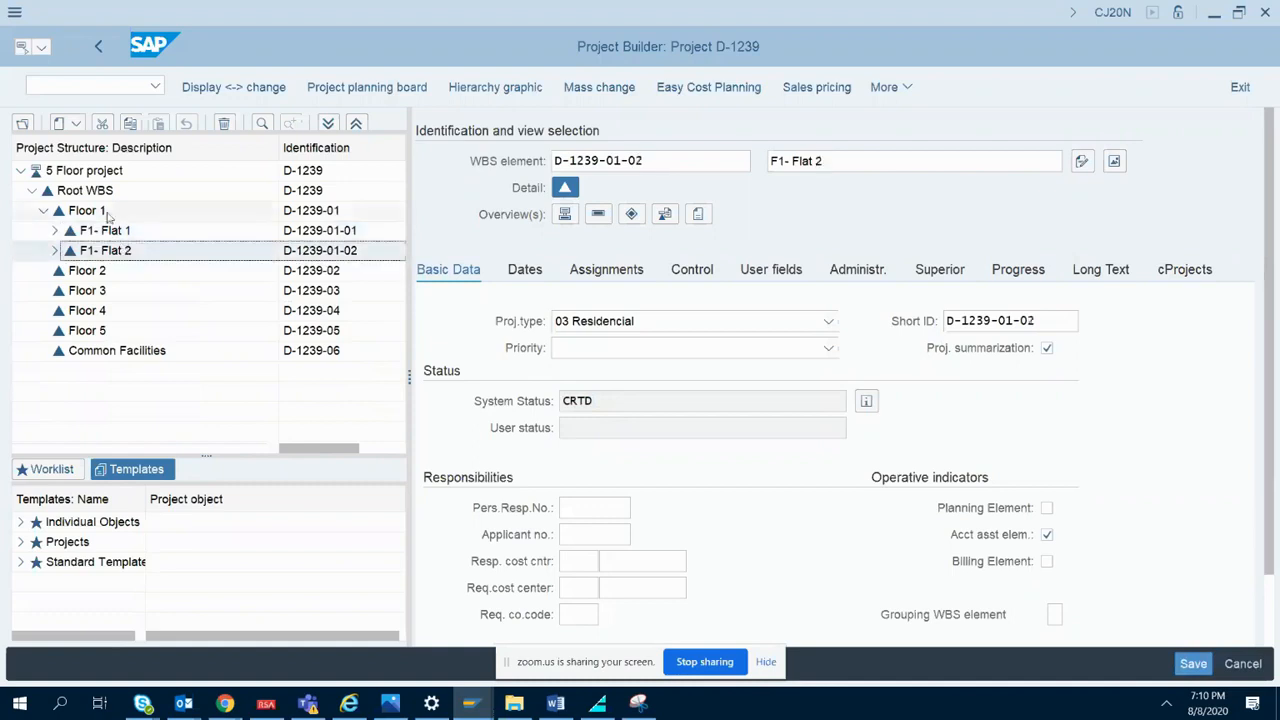
left_click(108, 214)
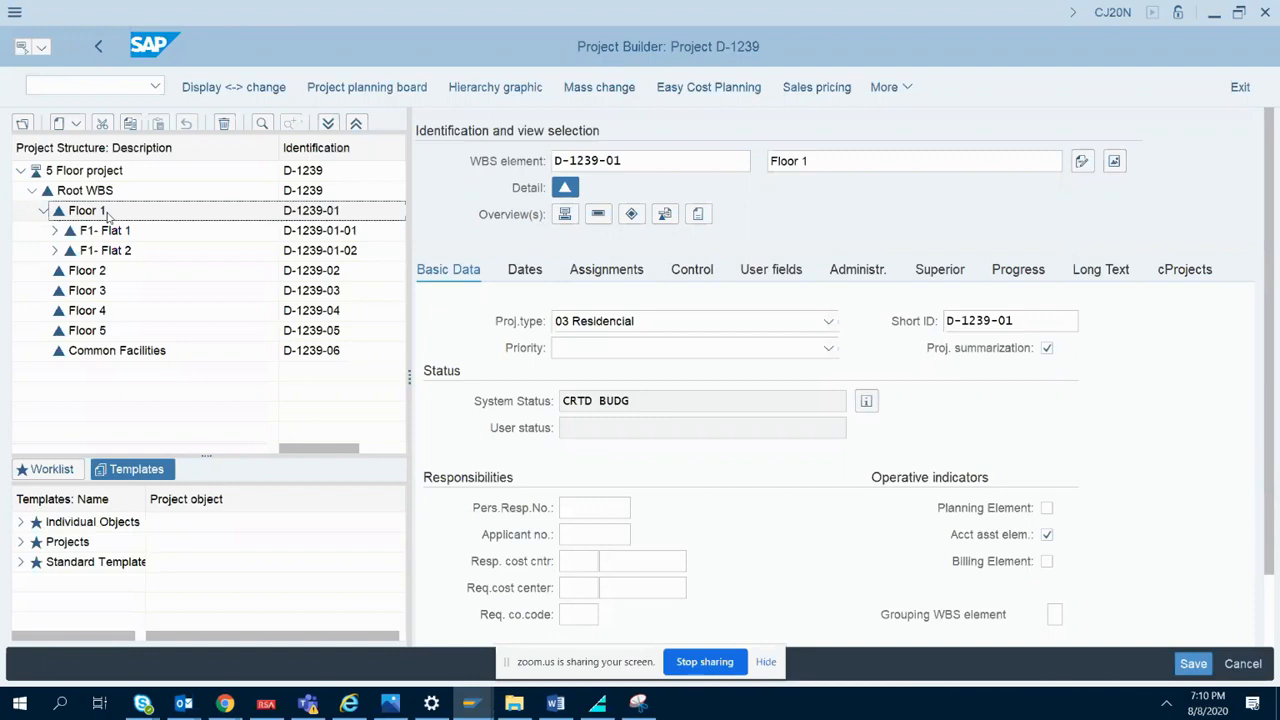
- Collapse and re-expand Floor 1, then review F1- Flat 1 with its level 4 elements and the details of F1- Flat 2
left_click(43, 213)
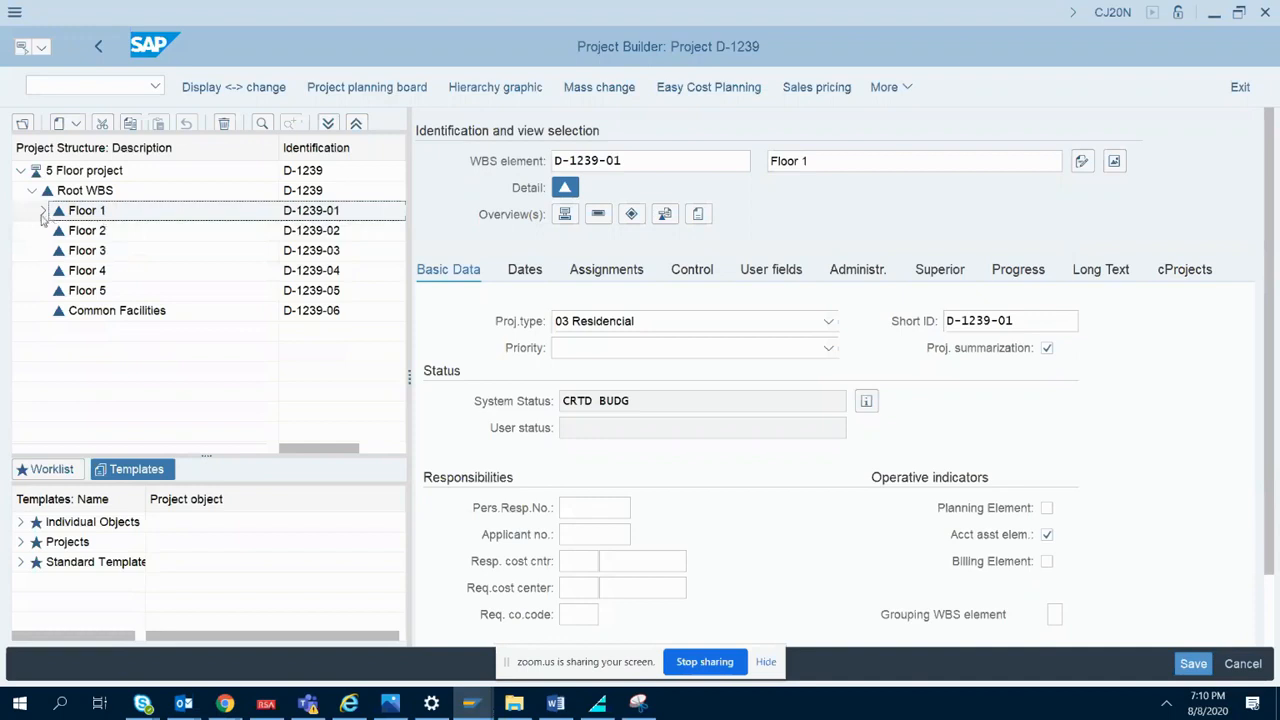
left_click(43, 213)
left_click(110, 231)
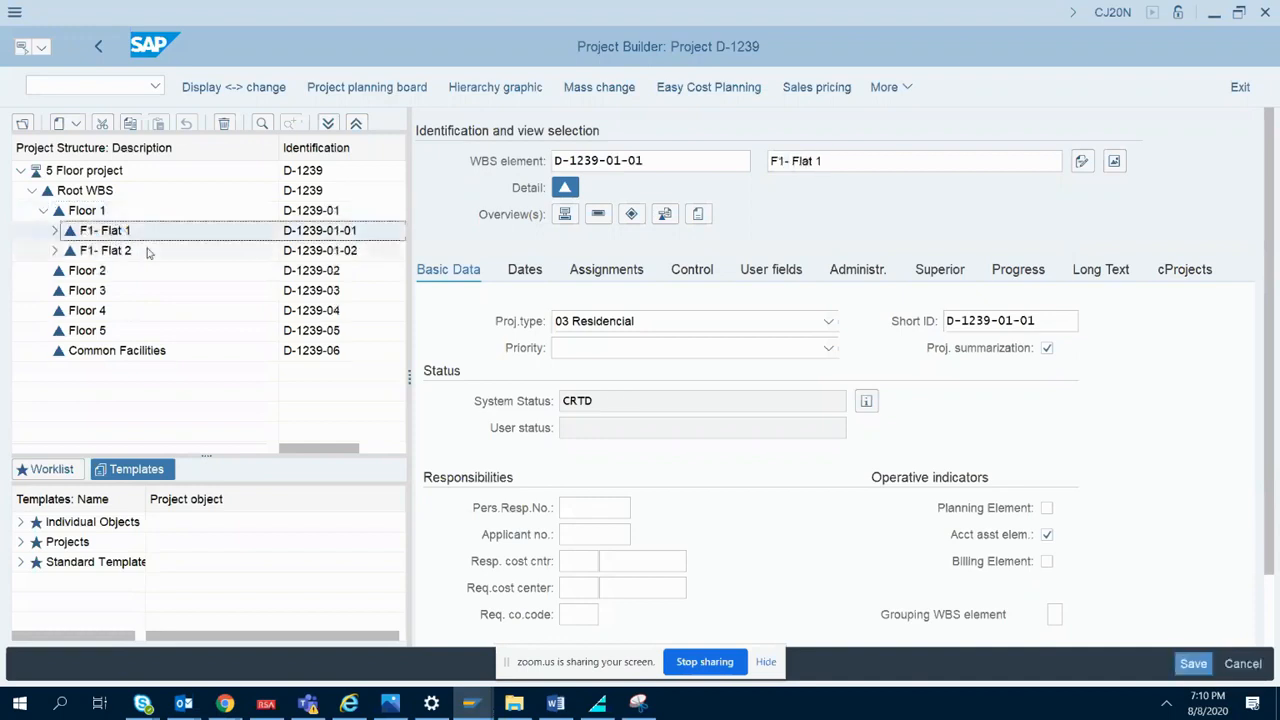
left_click(54, 230)
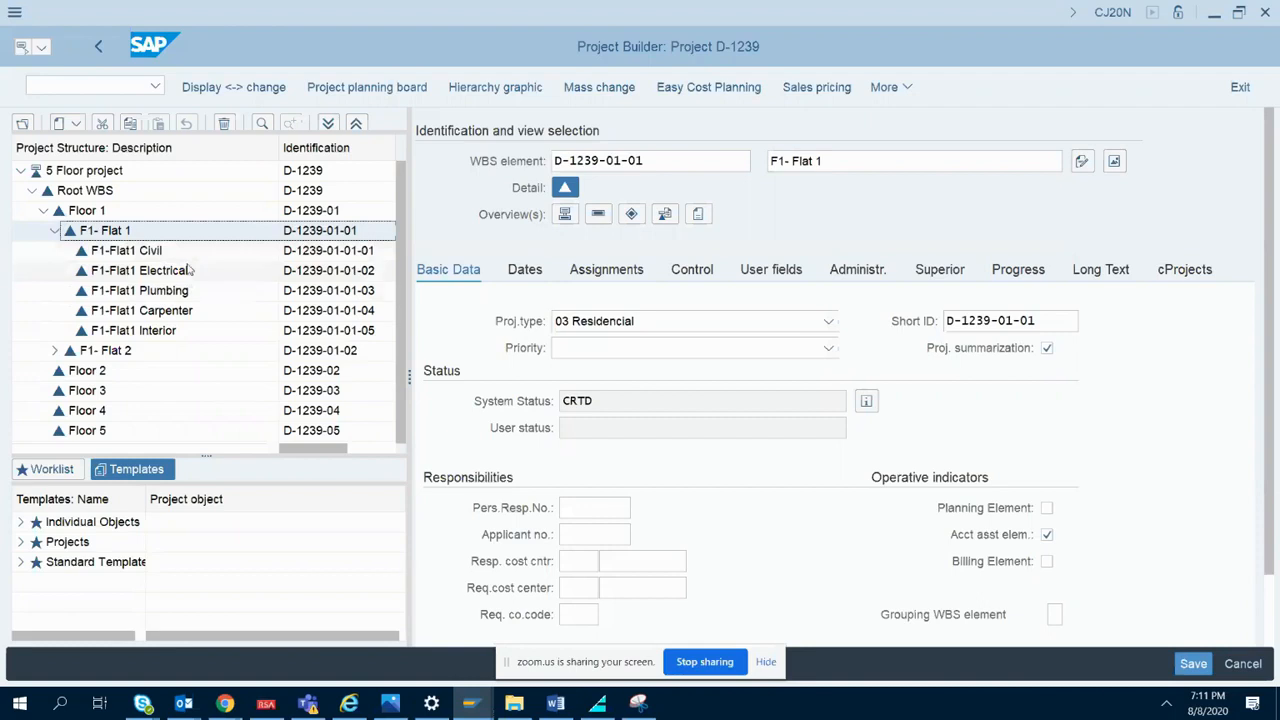
left_click(54, 231)
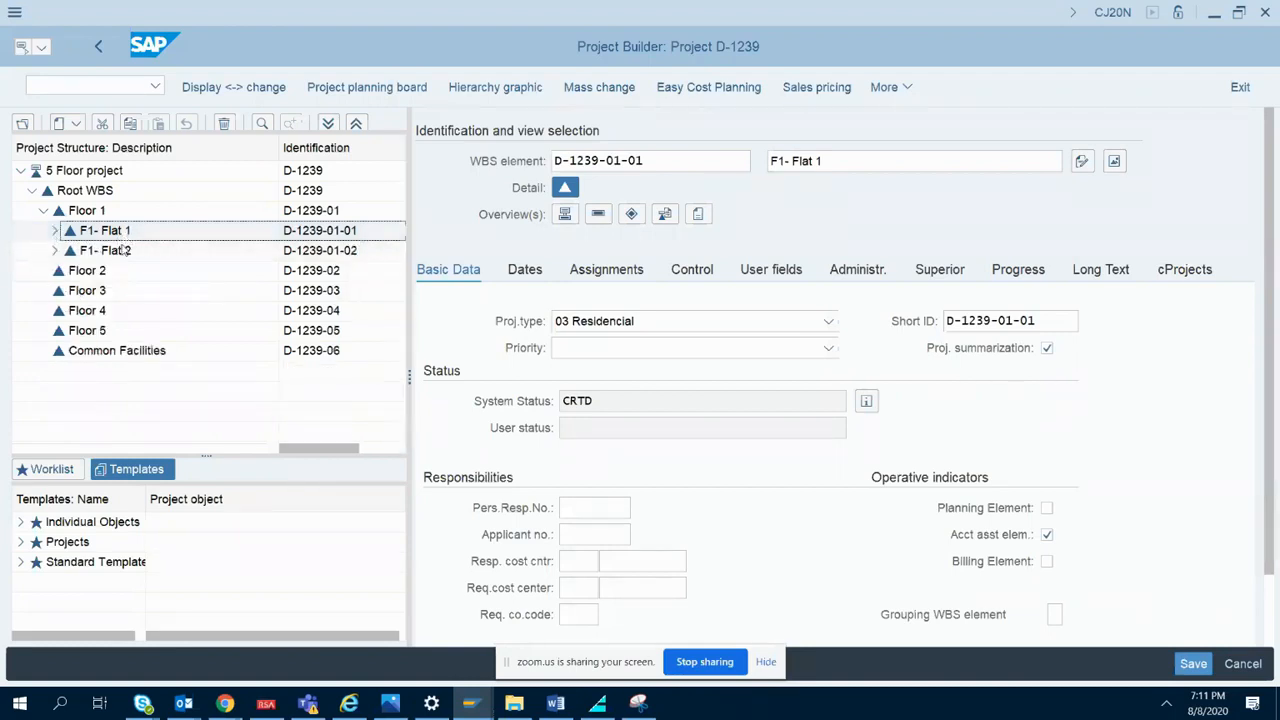
left_click(126, 251)
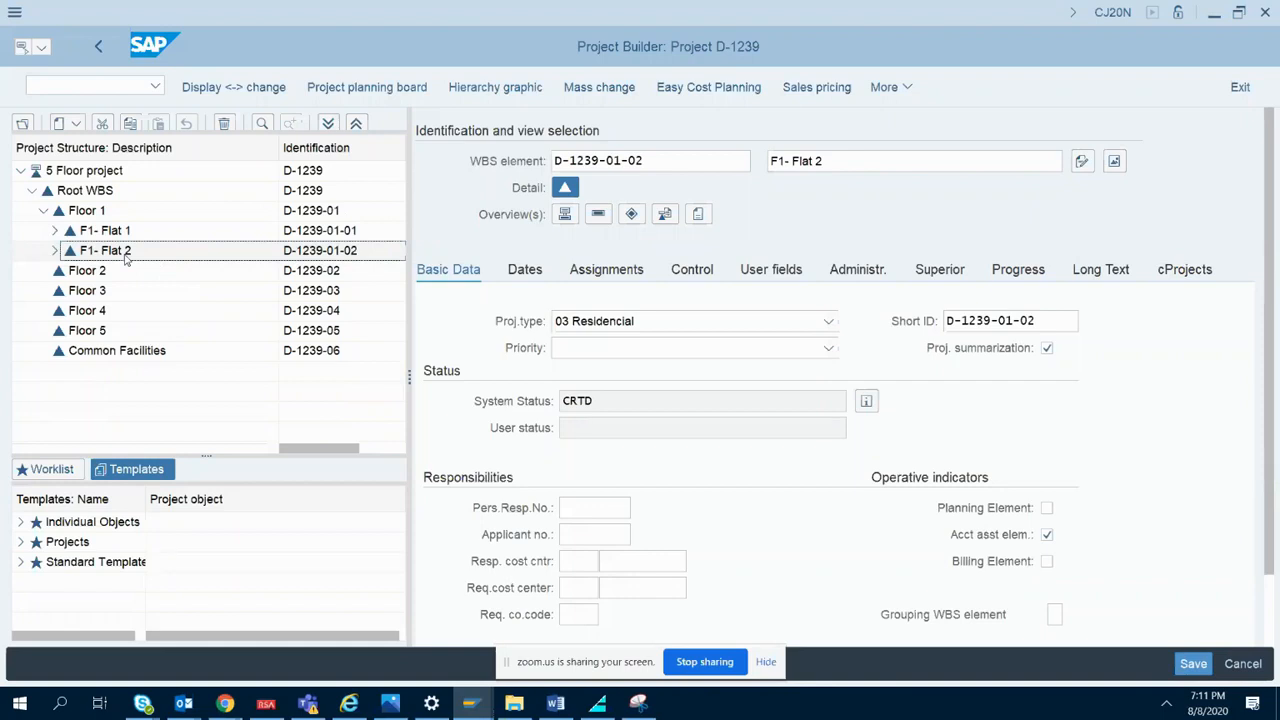
left_click(87, 211)
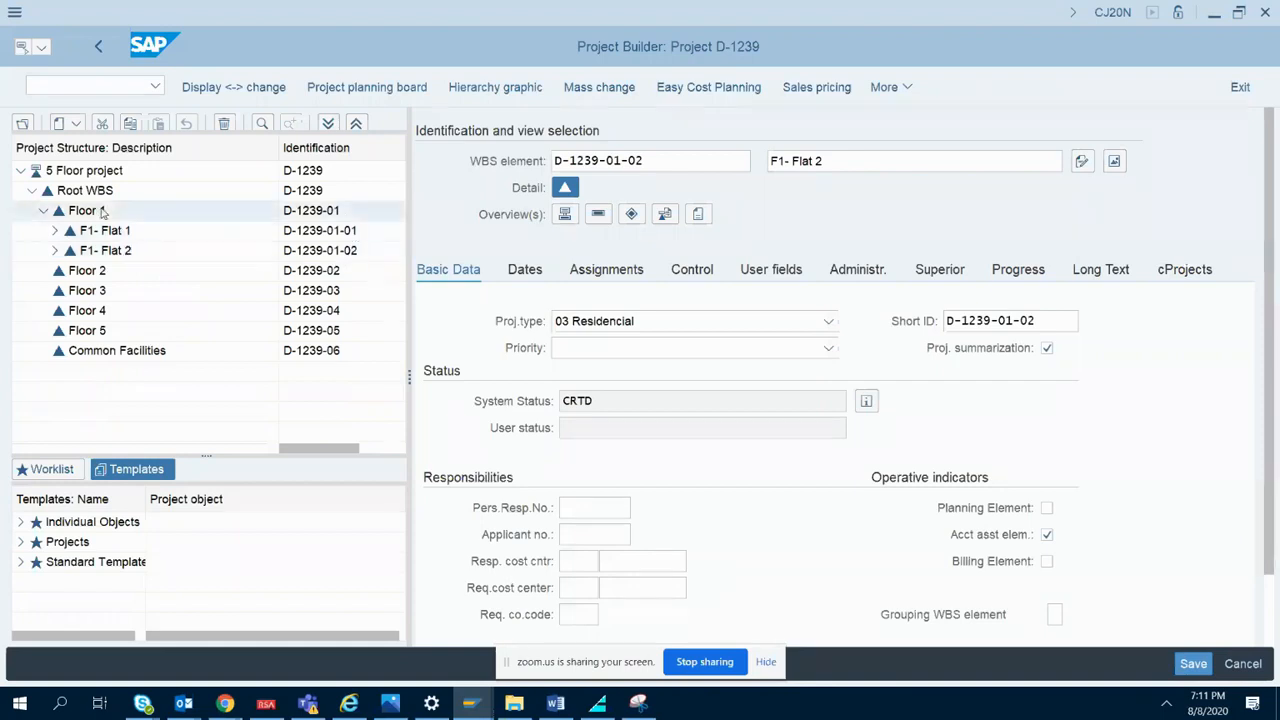
- Review Floor 1 and its two flats again, expanding F1- Flat 1 and F1- Flat 2 down to their level 4 elements
left_click(118, 231)
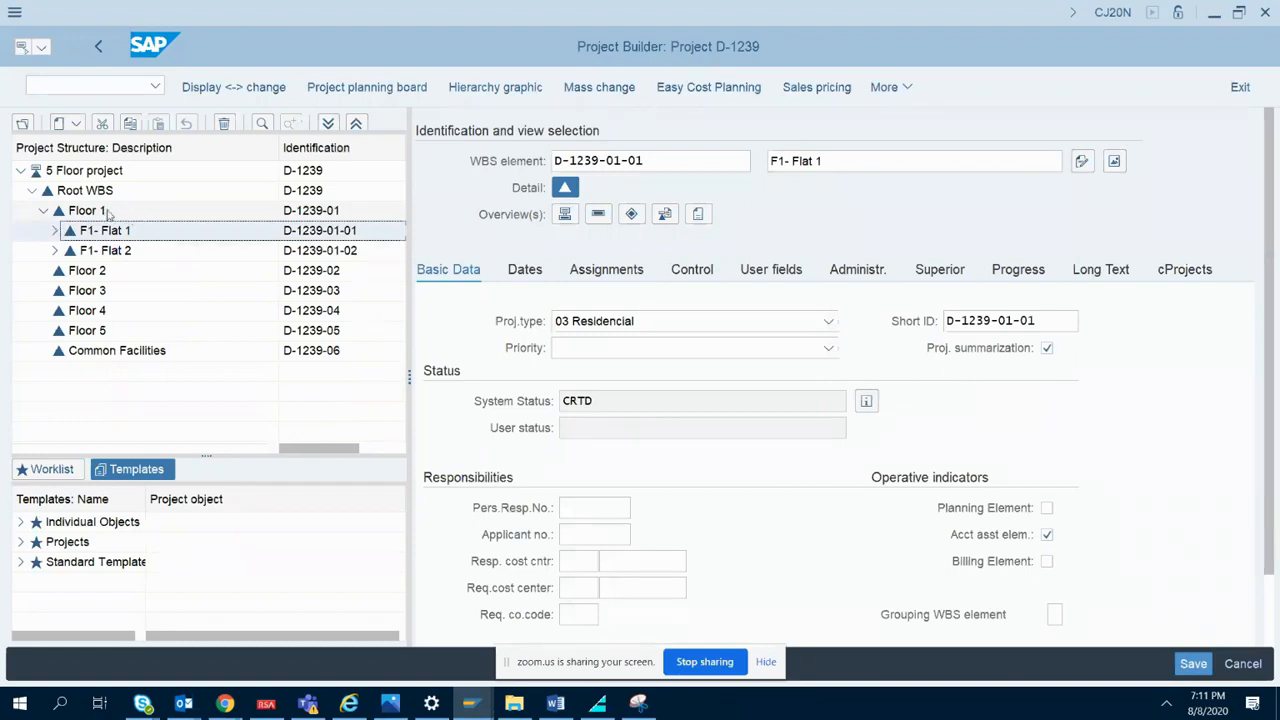
left_click(108, 212)
left_click(118, 232)
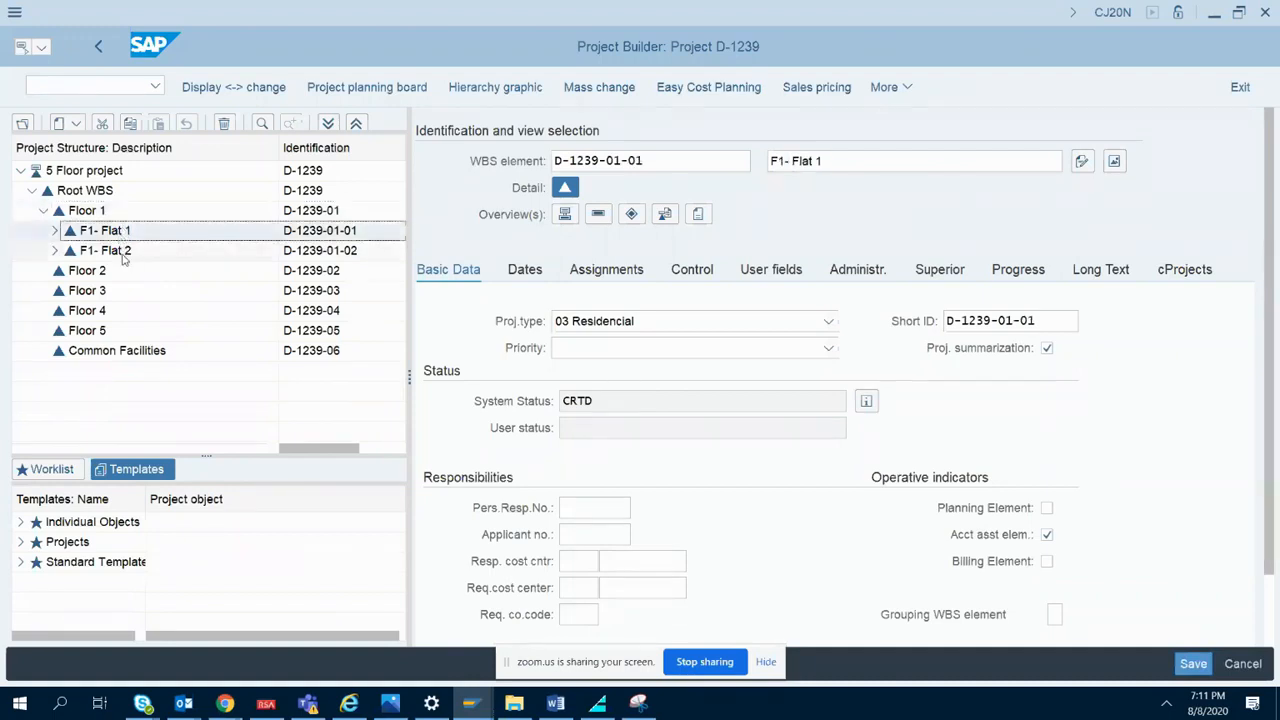
left_click(122, 251)
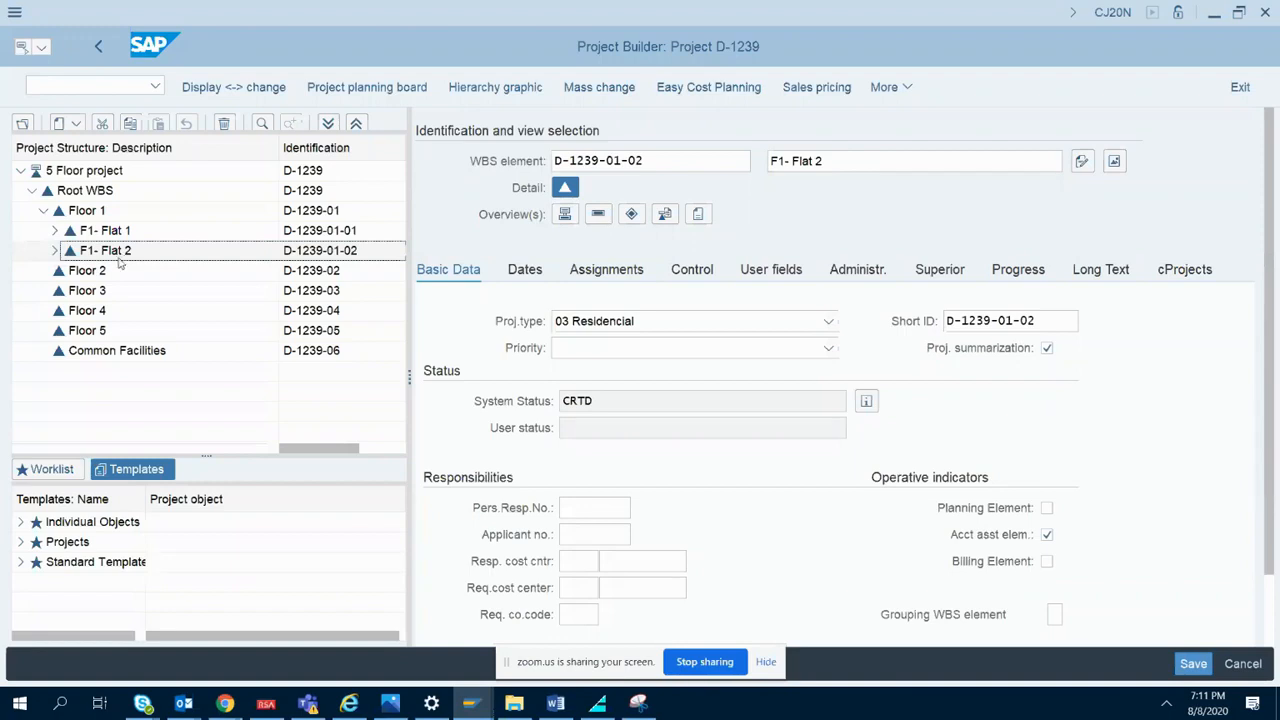
left_click(55, 251)
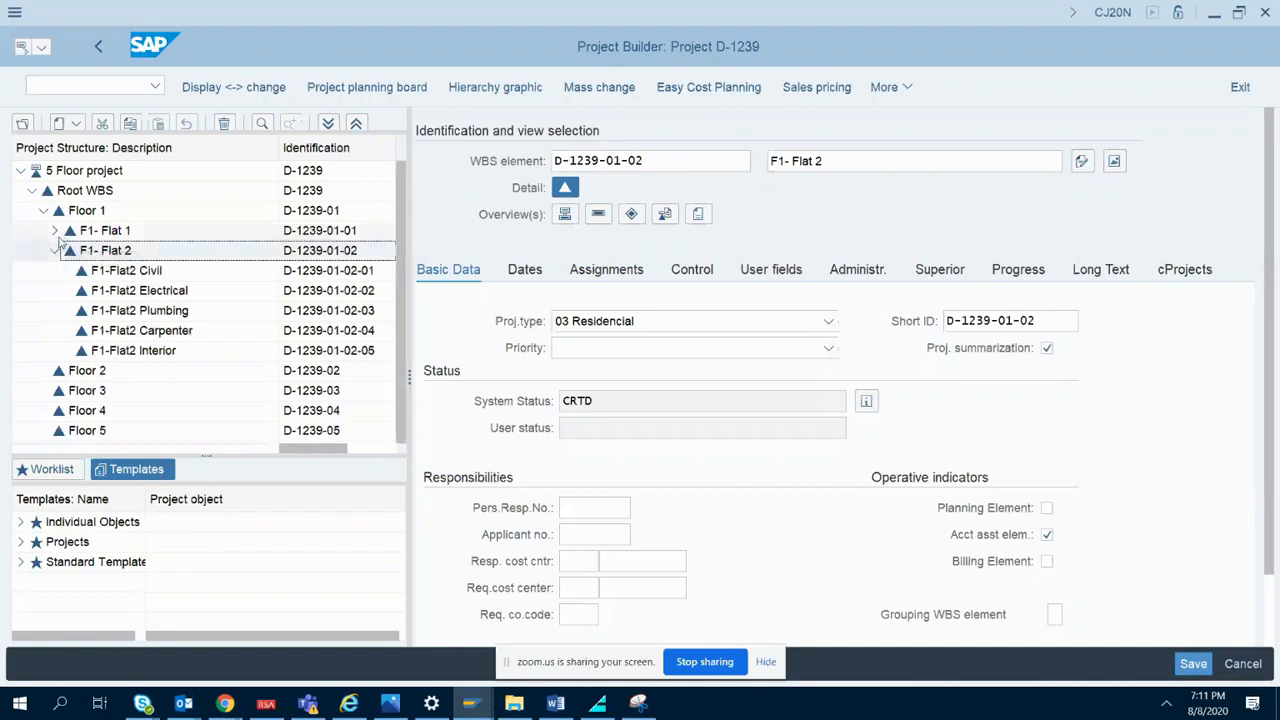
left_click(55, 230)
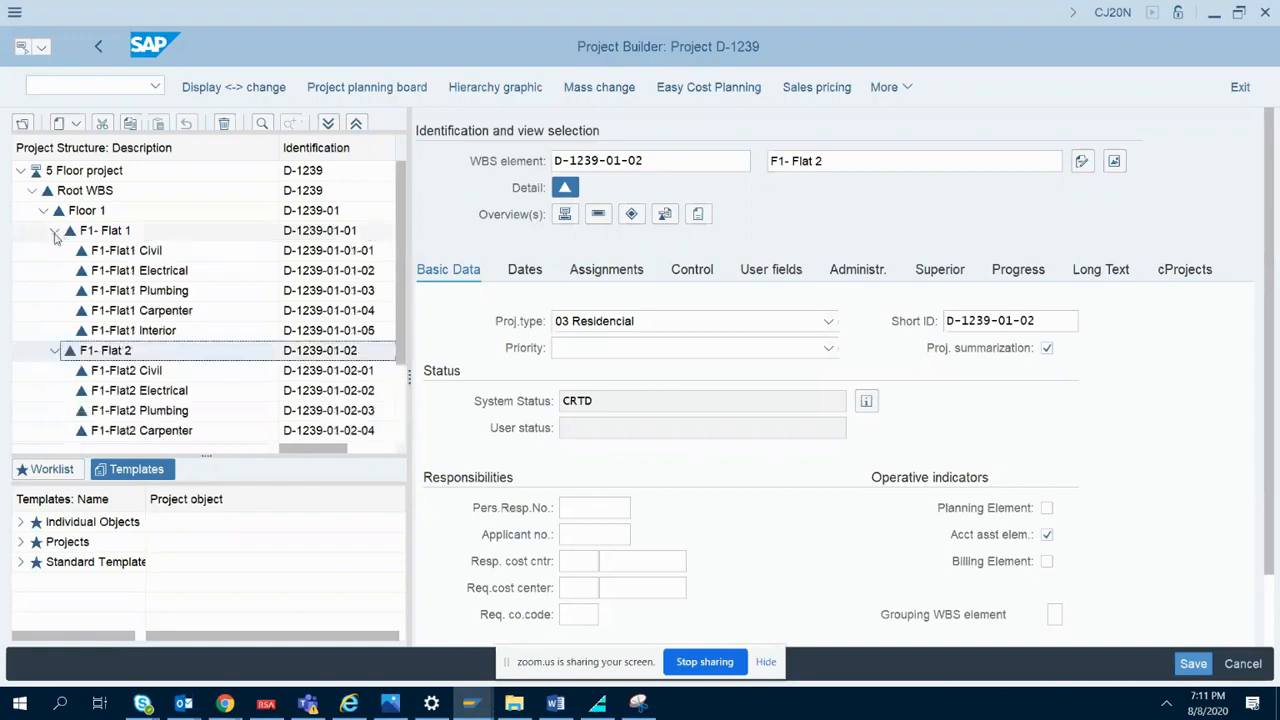
left_click(108, 213)
left_click(137, 235)
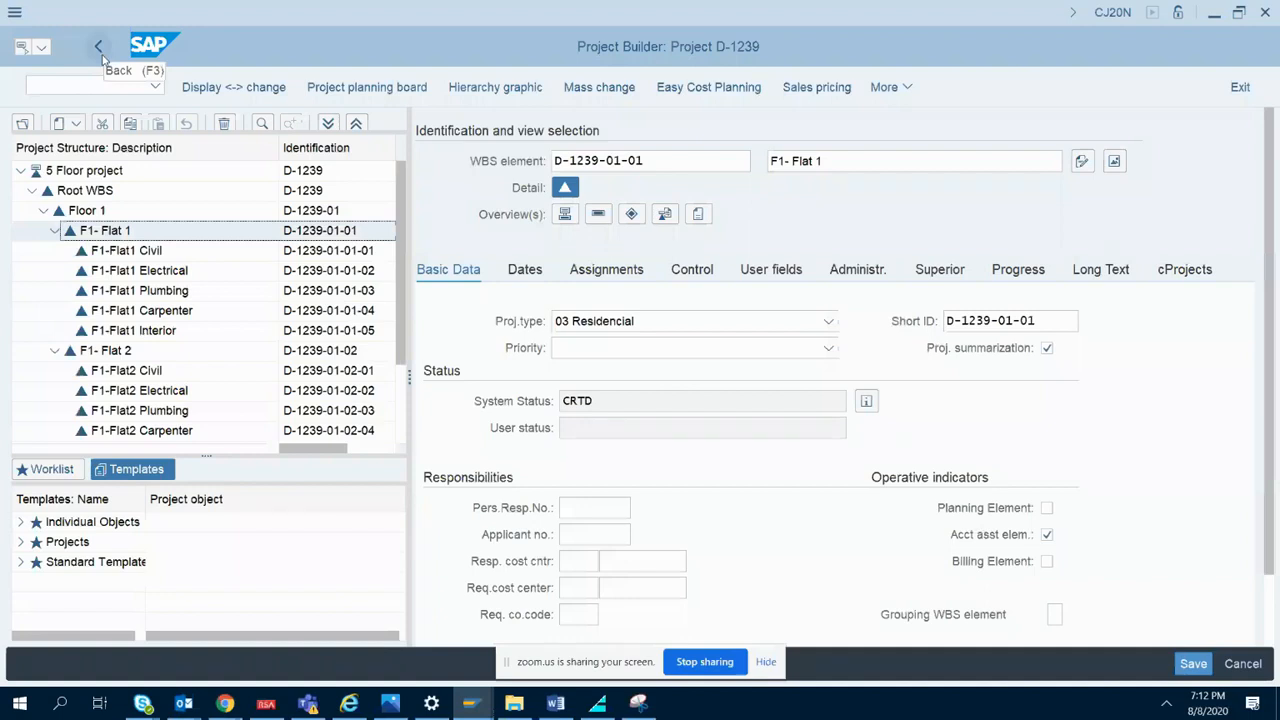
- Leave project D-1239 in the Project Builder and switch to the Word document Cost planning and Budgeting 08082020.docx
left_click(102, 57)
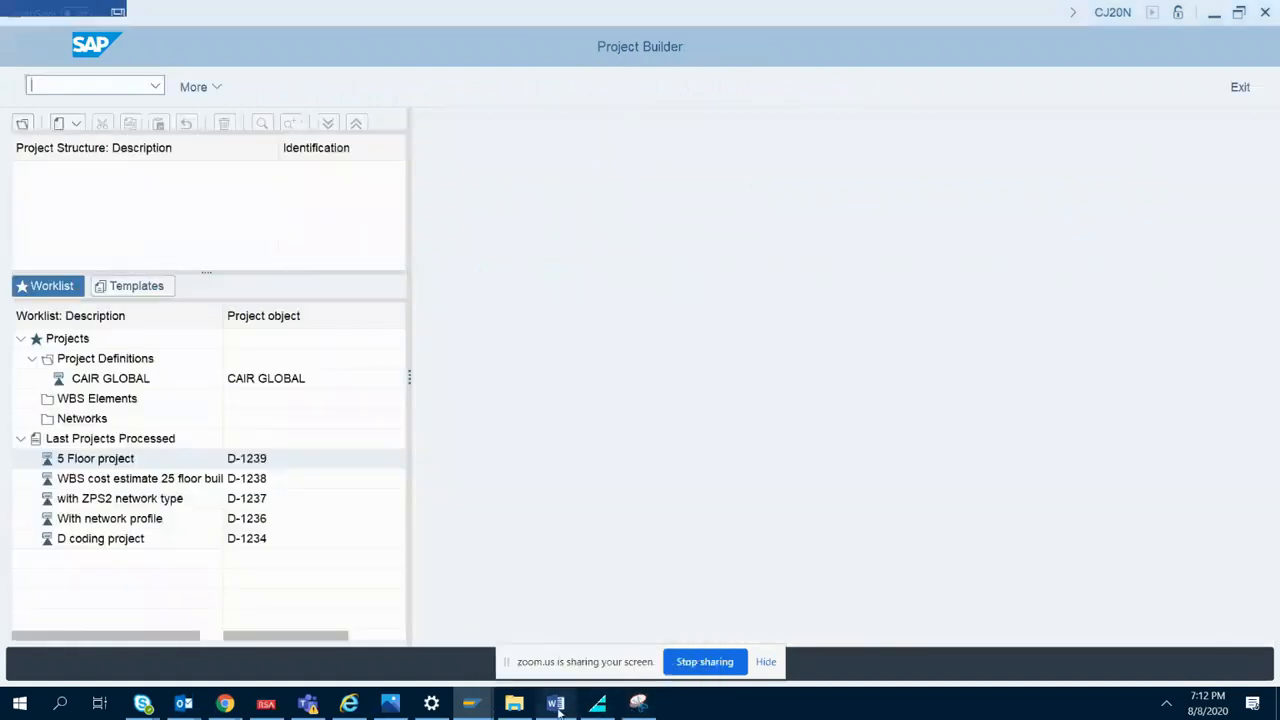
left_click(557, 708)
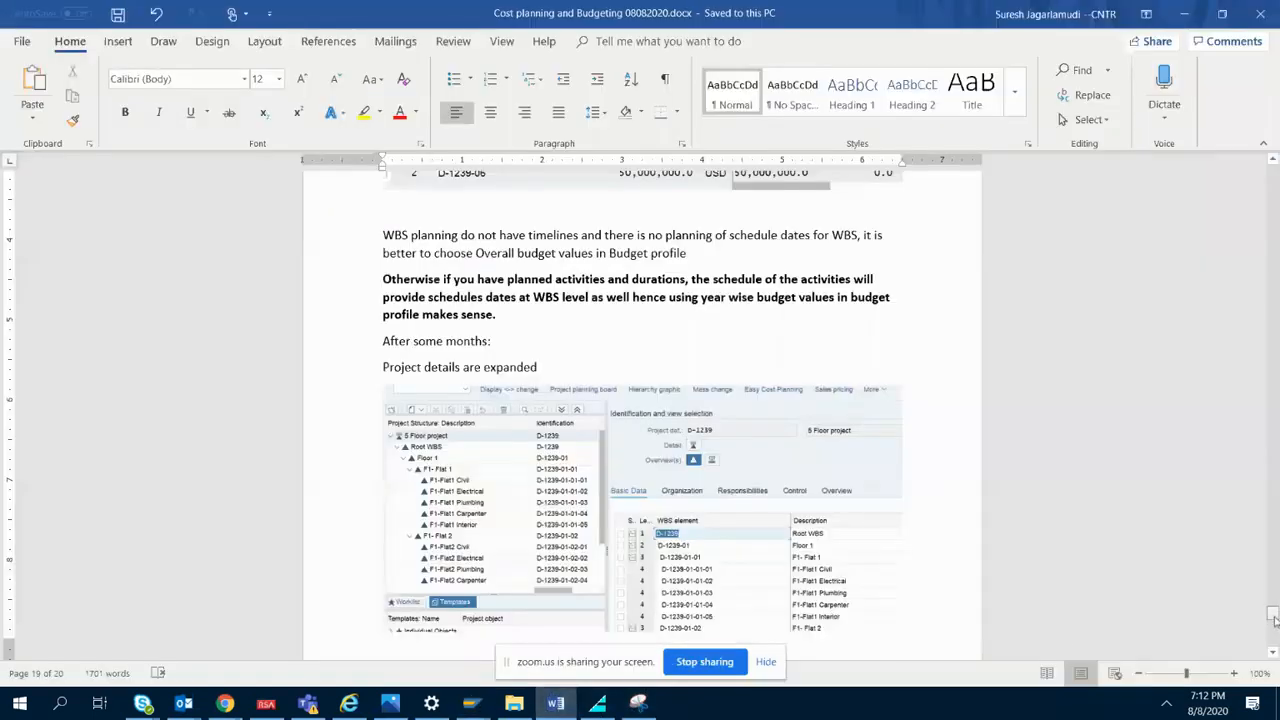
- Add the line "How distribute values to lower level WBS" on the document's last page and remove the blank lines above it
scroll(1273, 618, "down", 5)
left_click(726, 640)
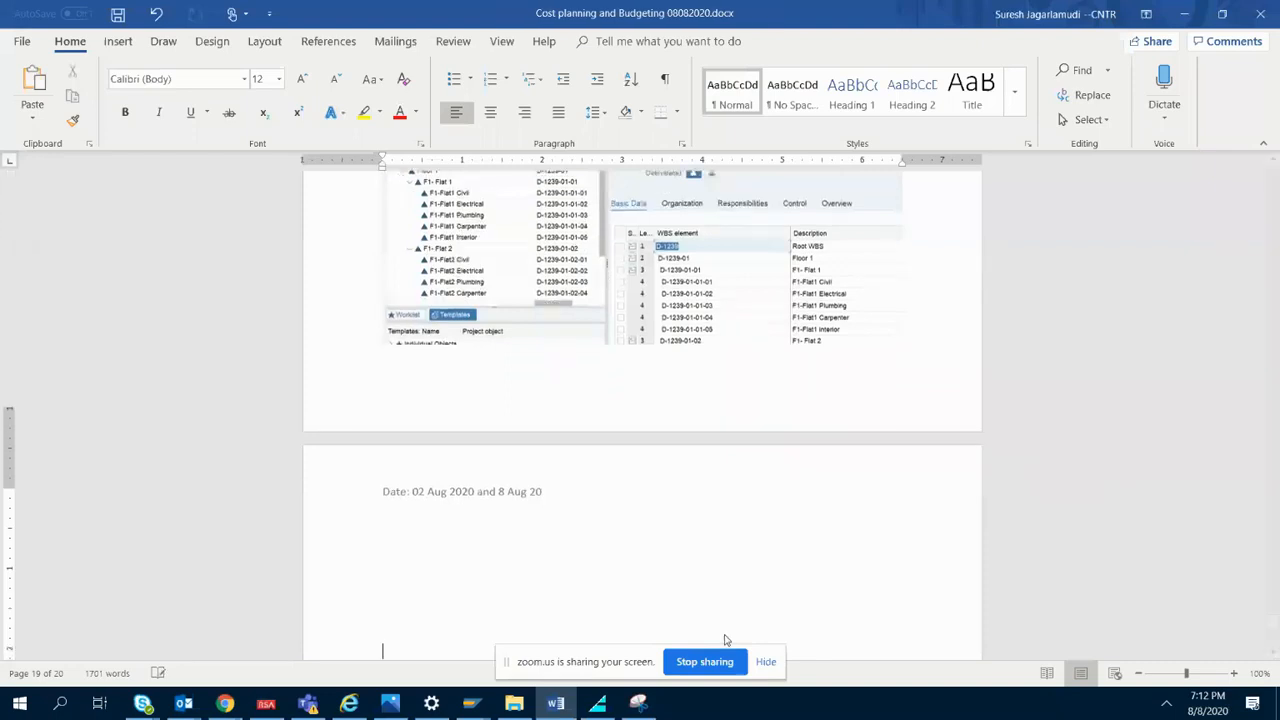
type("How distribute values to lower level WBS")
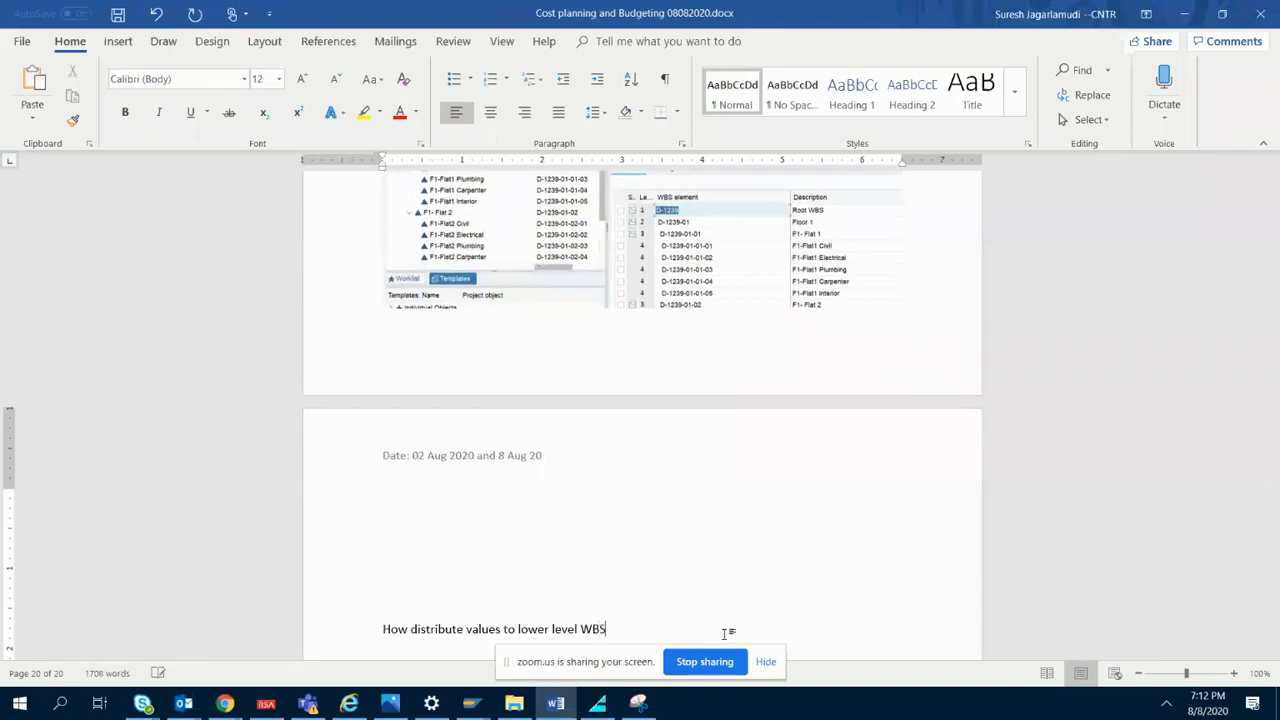
left_click(436, 529)
key("Delete")
key("Delete")
key("Delete")
key("Delete")
left_click(605, 522)
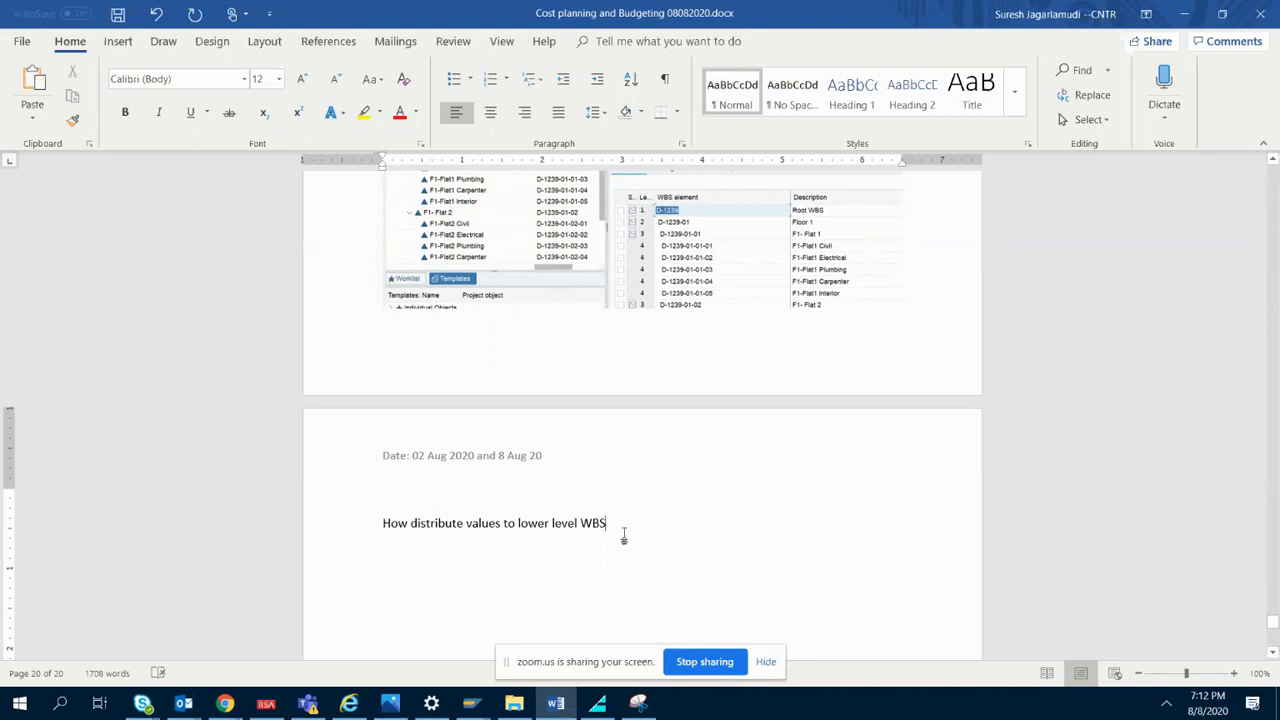
- Switch to project D-1239 in SAP Project Builder, expand its whole structure, and snip the tree with F1- Flat 1's basic data and system status
left_click(557, 707)
double_click(268, 460)
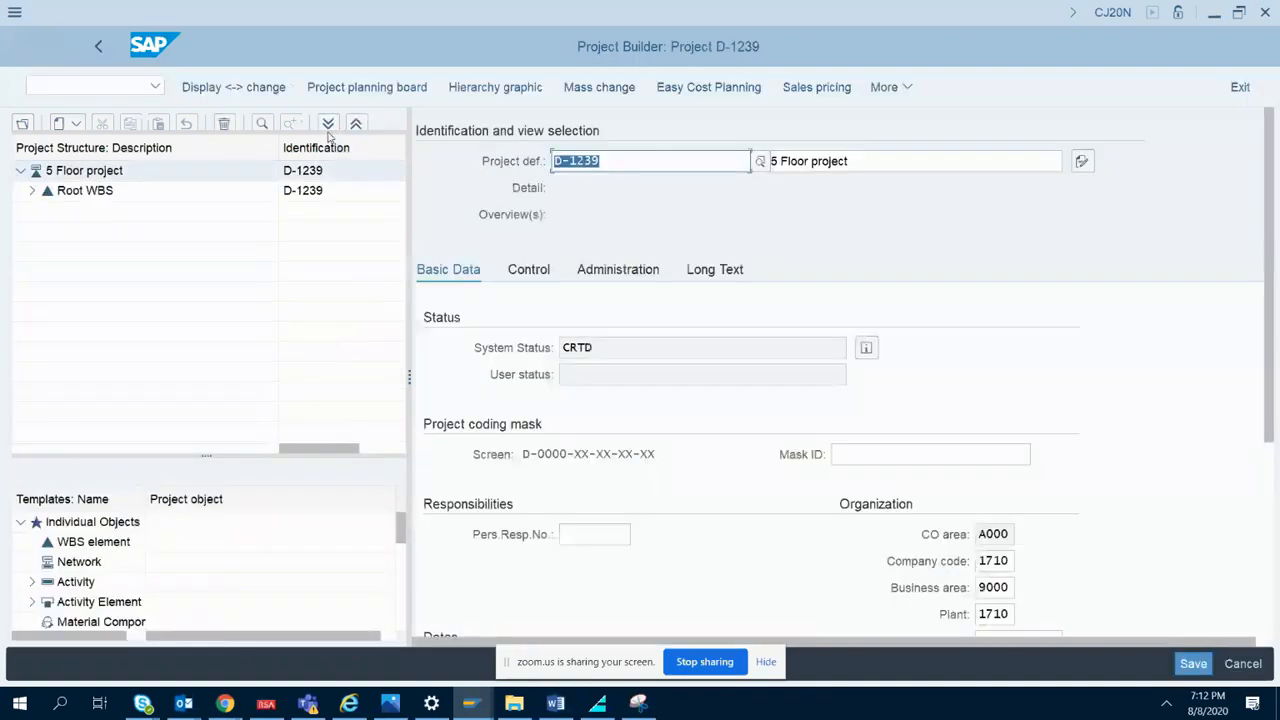
left_click(327, 123)
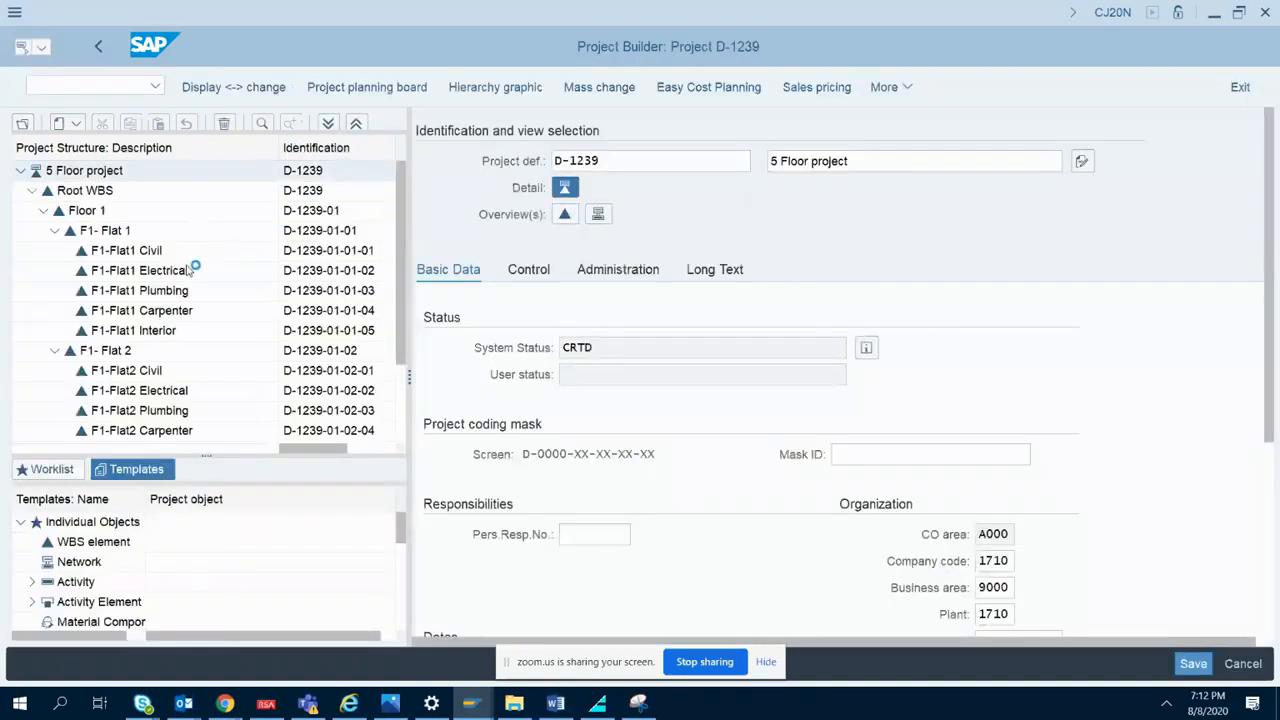
left_click(130, 231)
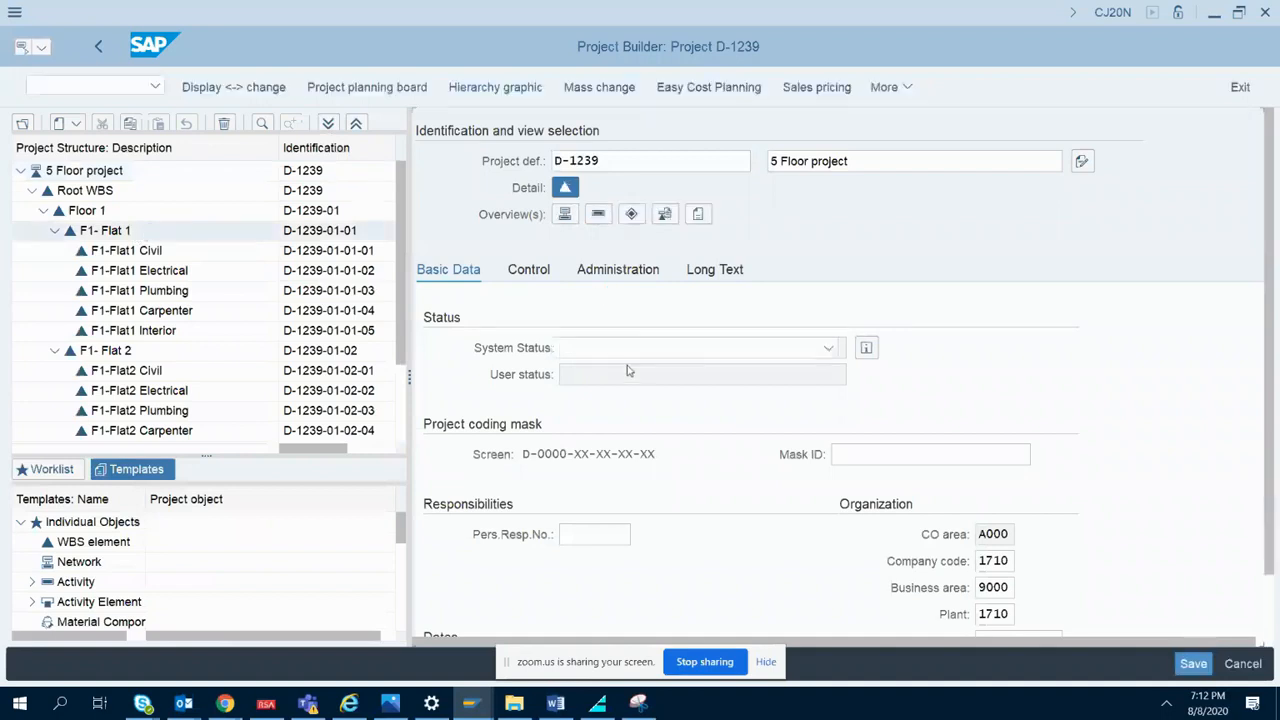
left_click(638, 704)
left_click(20, 54)
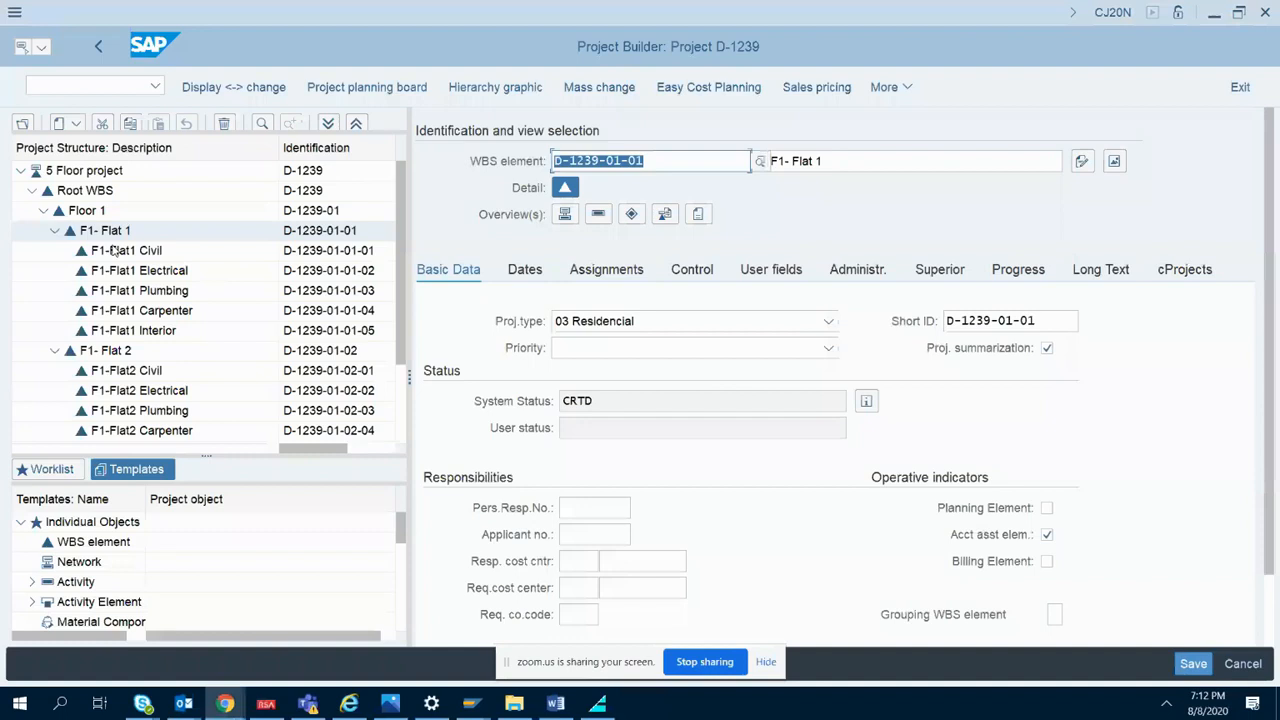
left_click_drag(15, 135, 837, 416)
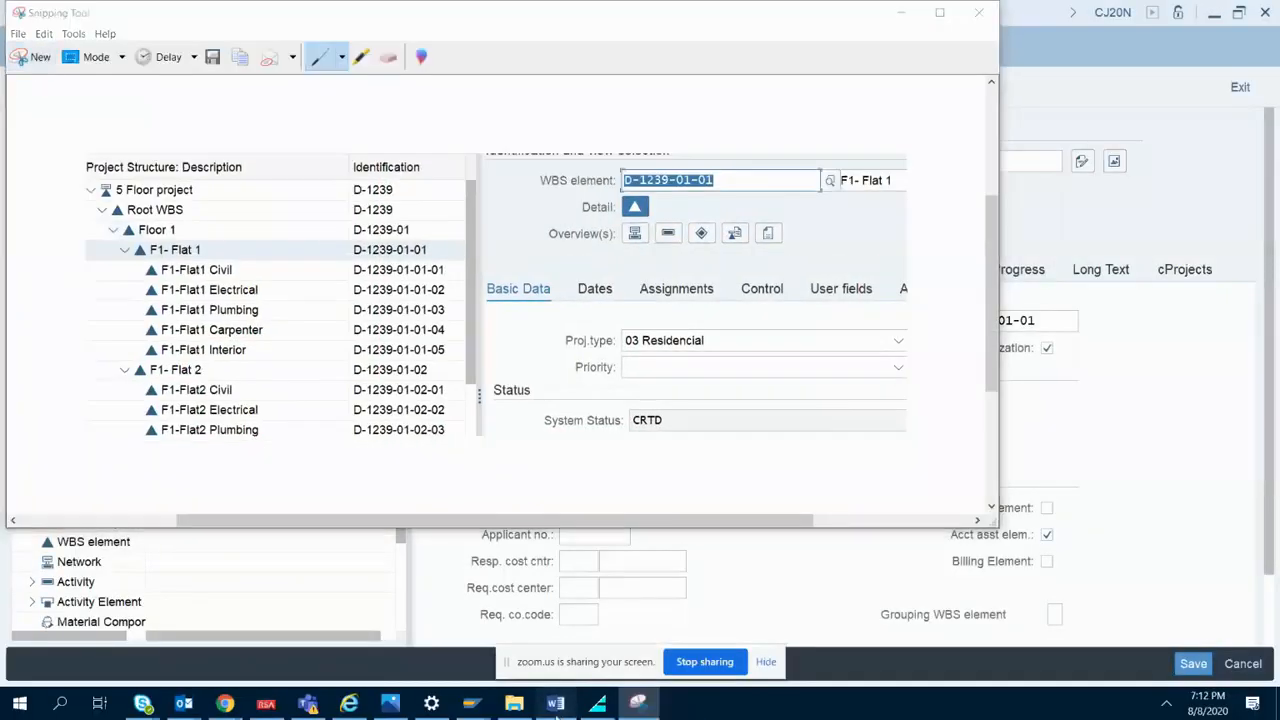
- Switch to the Word document and paste the F1- Flat 1 snip below the line about distributing values
left_click(556, 704)
left_click(610, 583)
key("ctrl+v")
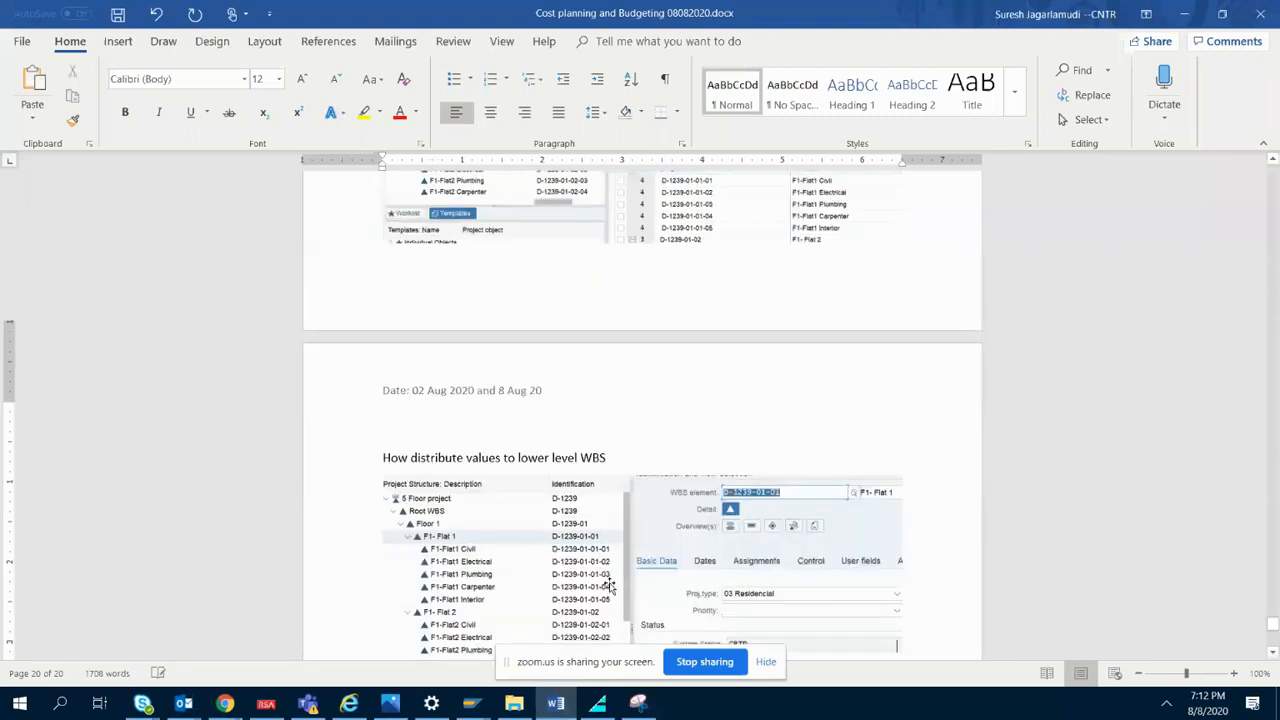
key("Return")
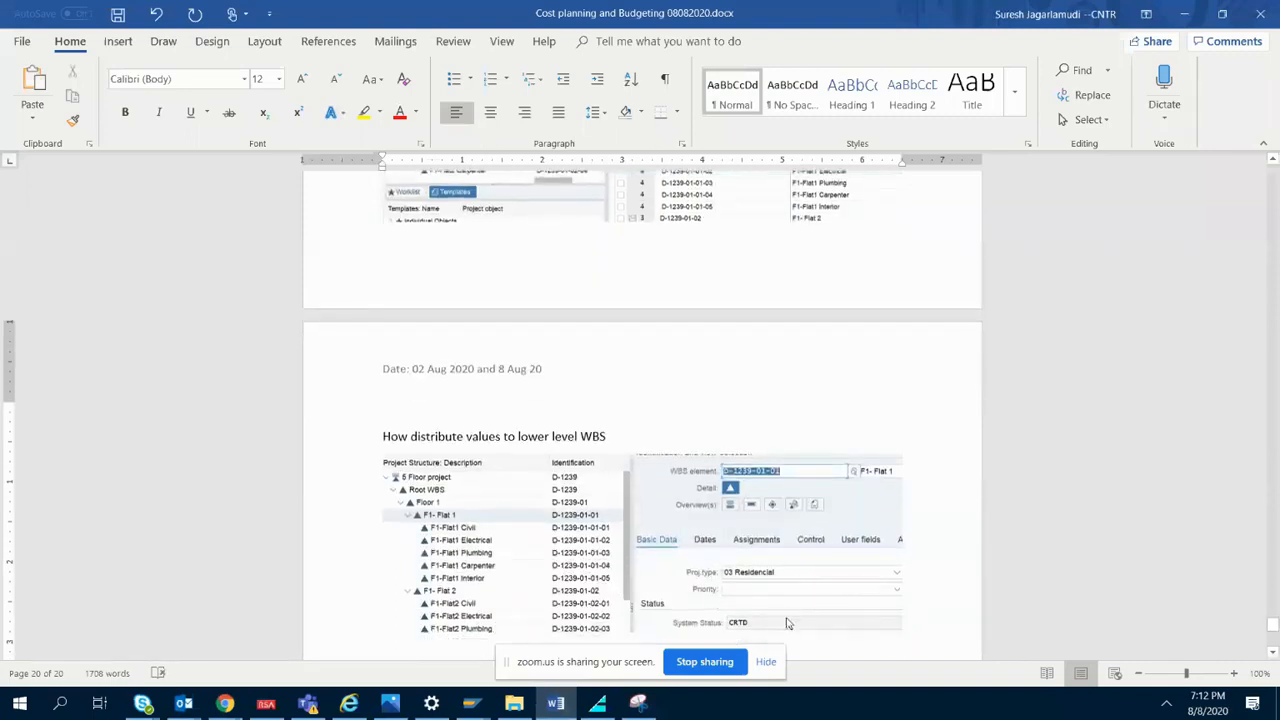
- Display Floor 1 in the Project Builder, snip the structure with its system status, and return to the Word document
left_click(638, 704)
left_click(558, 705)
mouse_move(474, 708)
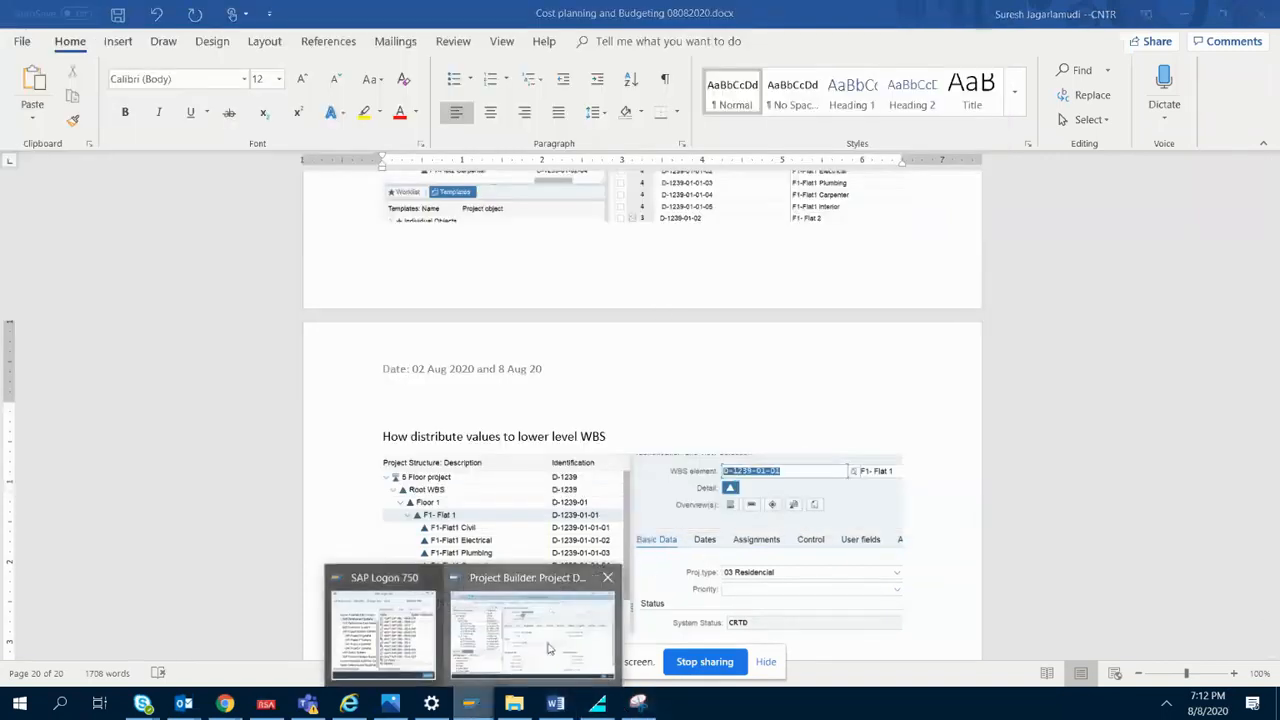
left_click(530, 630)
left_click(106, 214)
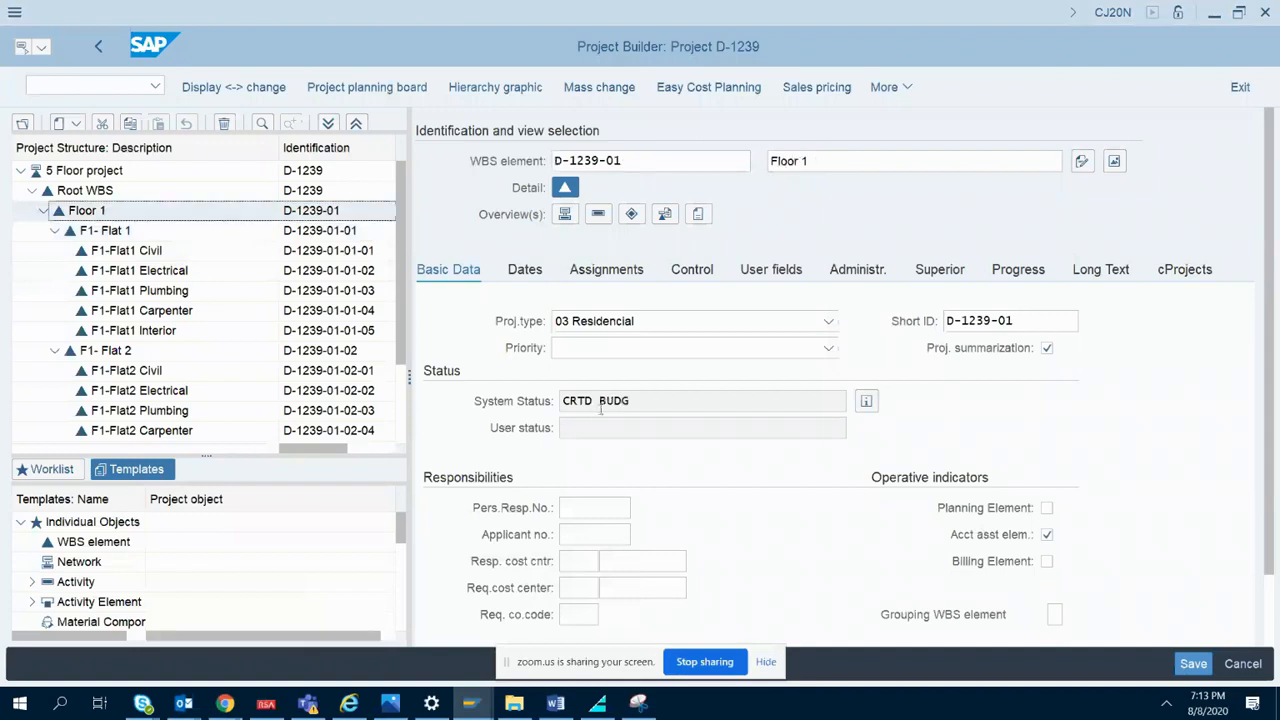
left_click(638, 703)
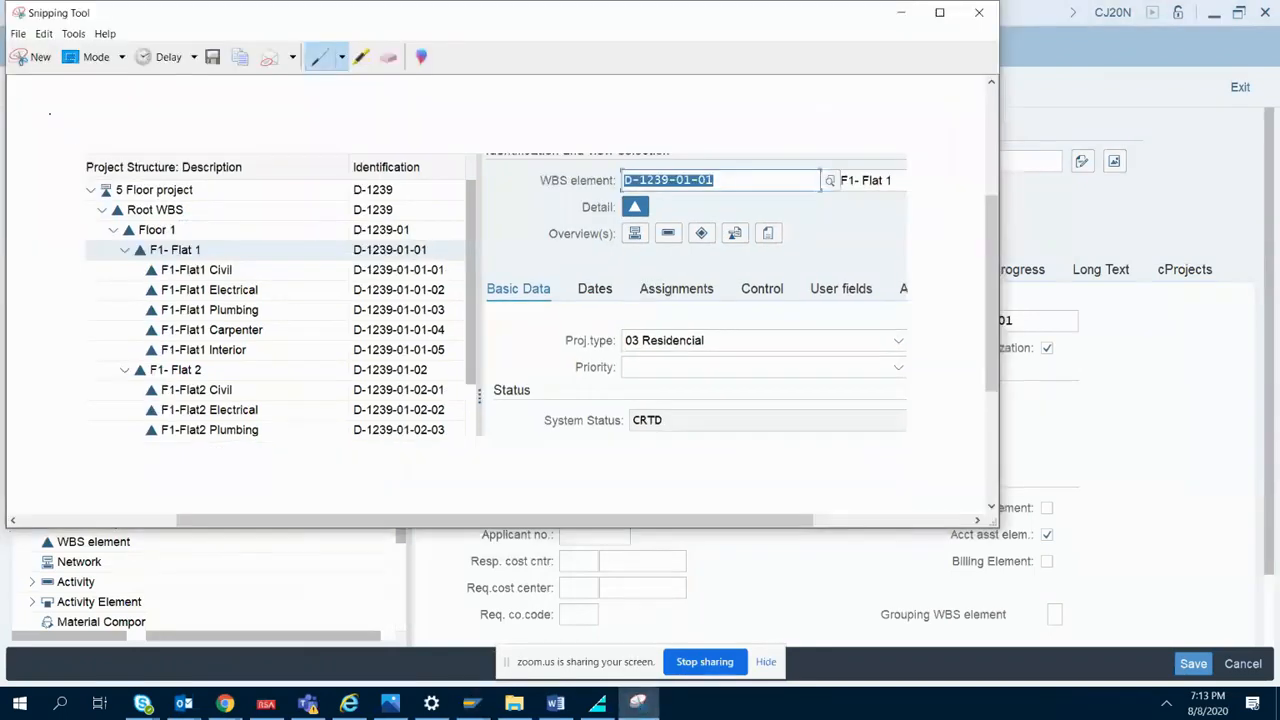
left_click(38, 57)
left_click_drag(123, 130, 795, 414)
left_click(556, 703)
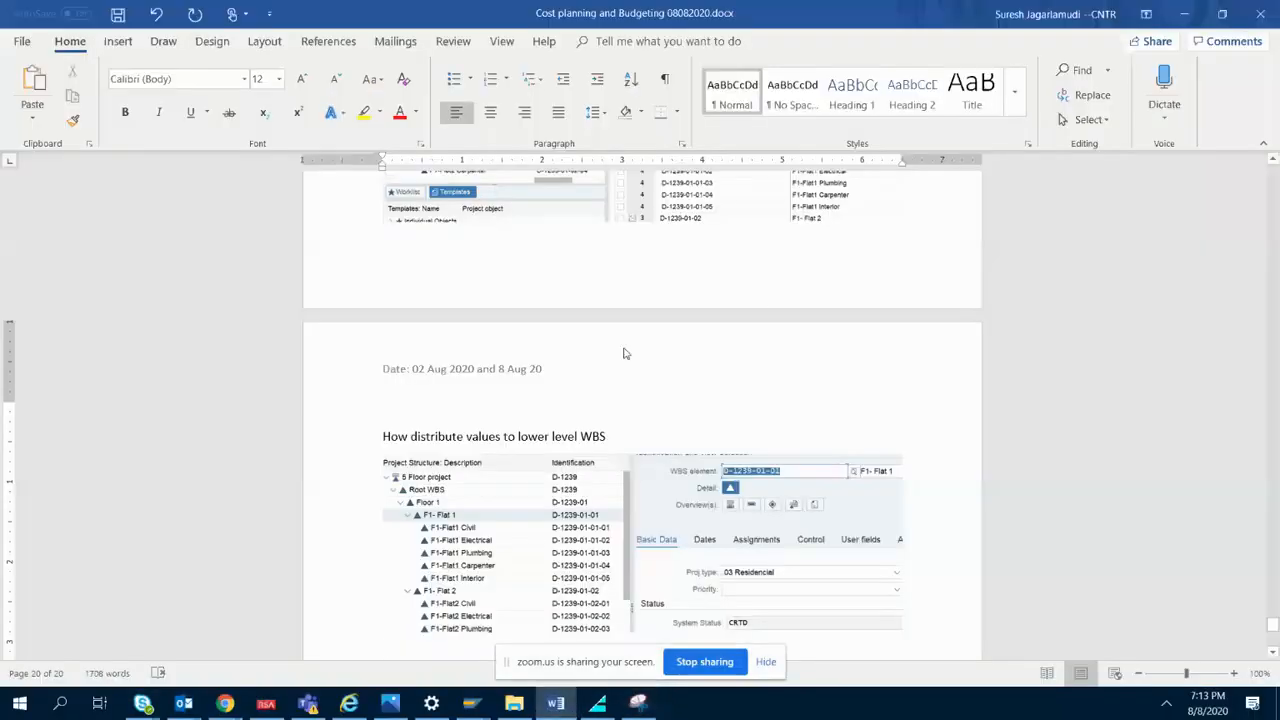
- Write "Budget is updated at level 2 only and system satstus for lavel 2 WBA is" above the heading and paste the Floor 1 snip under it
type("Bus")
type("dget ")
type("is up")
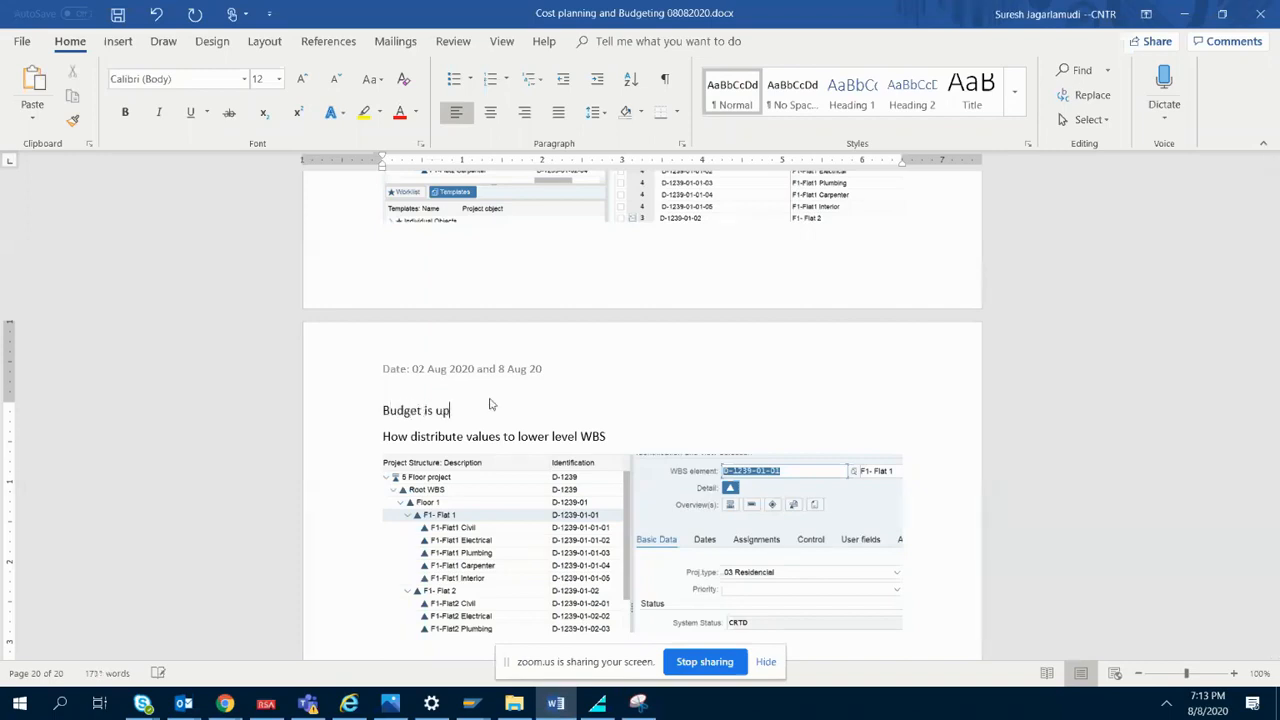
type("dated at level ")
type("1")
type("2 only and")
type(" syste")
type("m satstus")
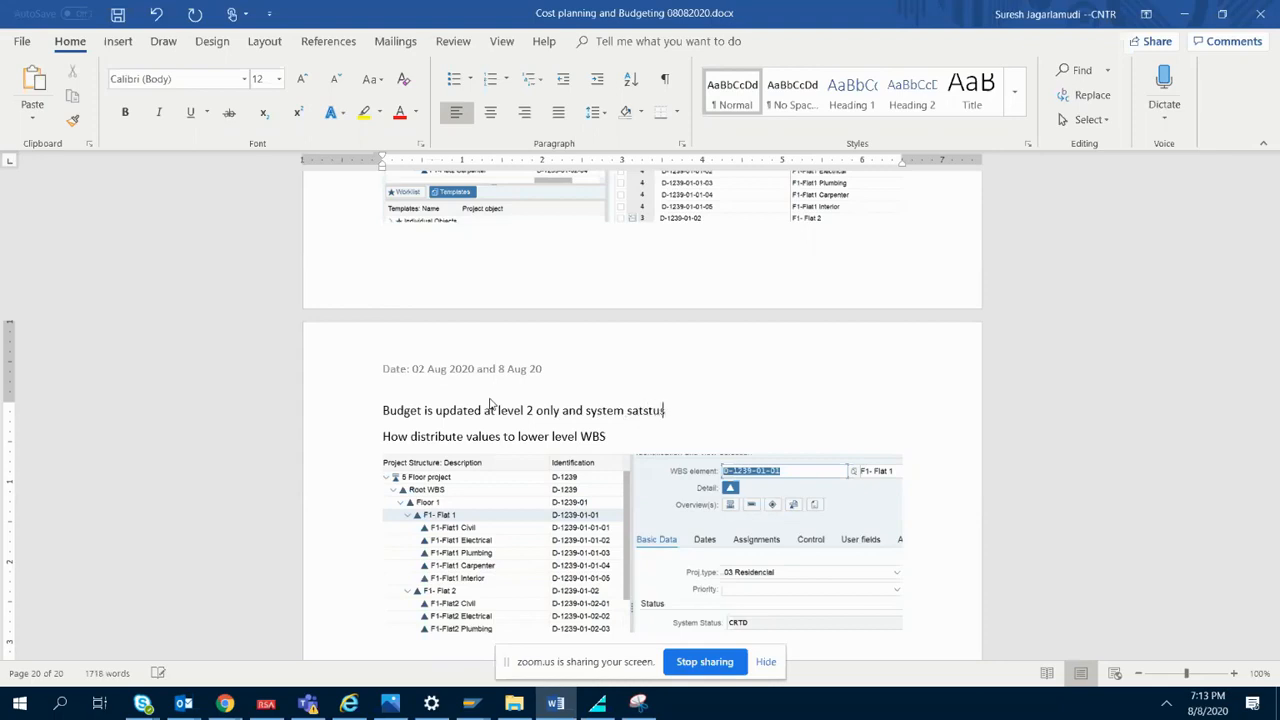
type(" for lavel 2 WBA is")
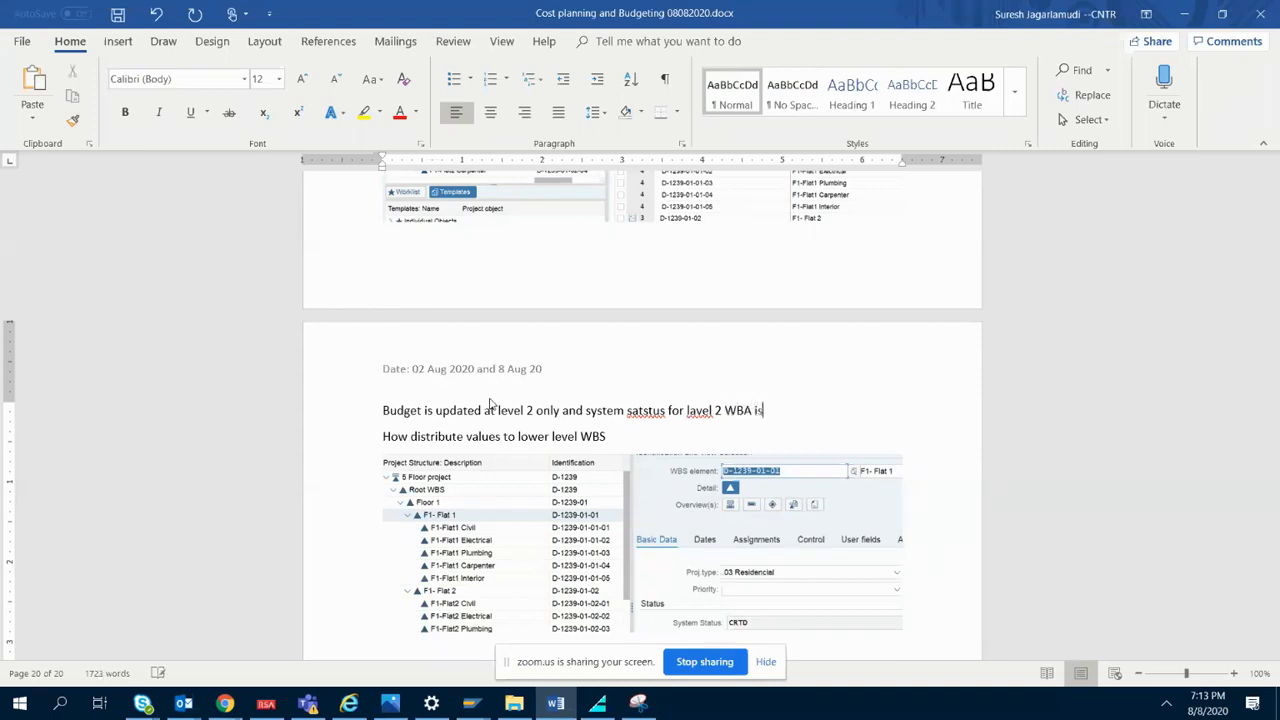
key("Return")
key("ctrl+v")
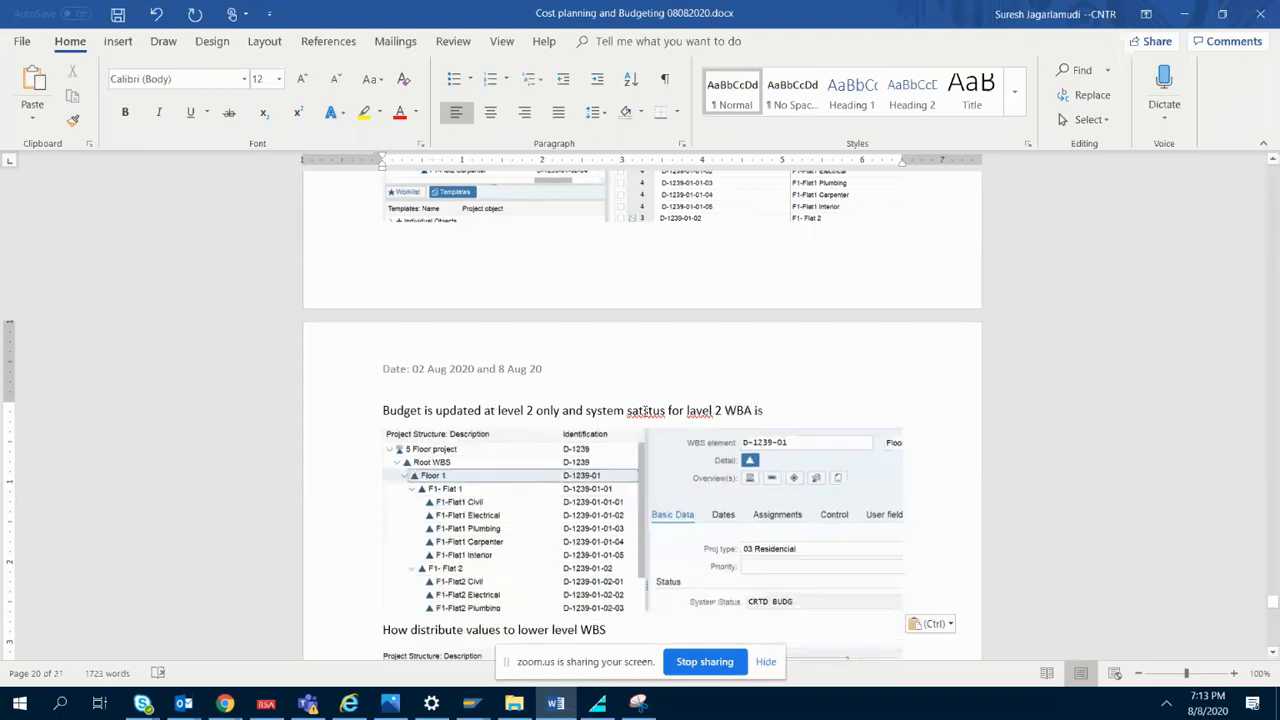
- Correct the misspelled words in the budget sentence to "status" and "level"
left_click(632, 410)
type("t")
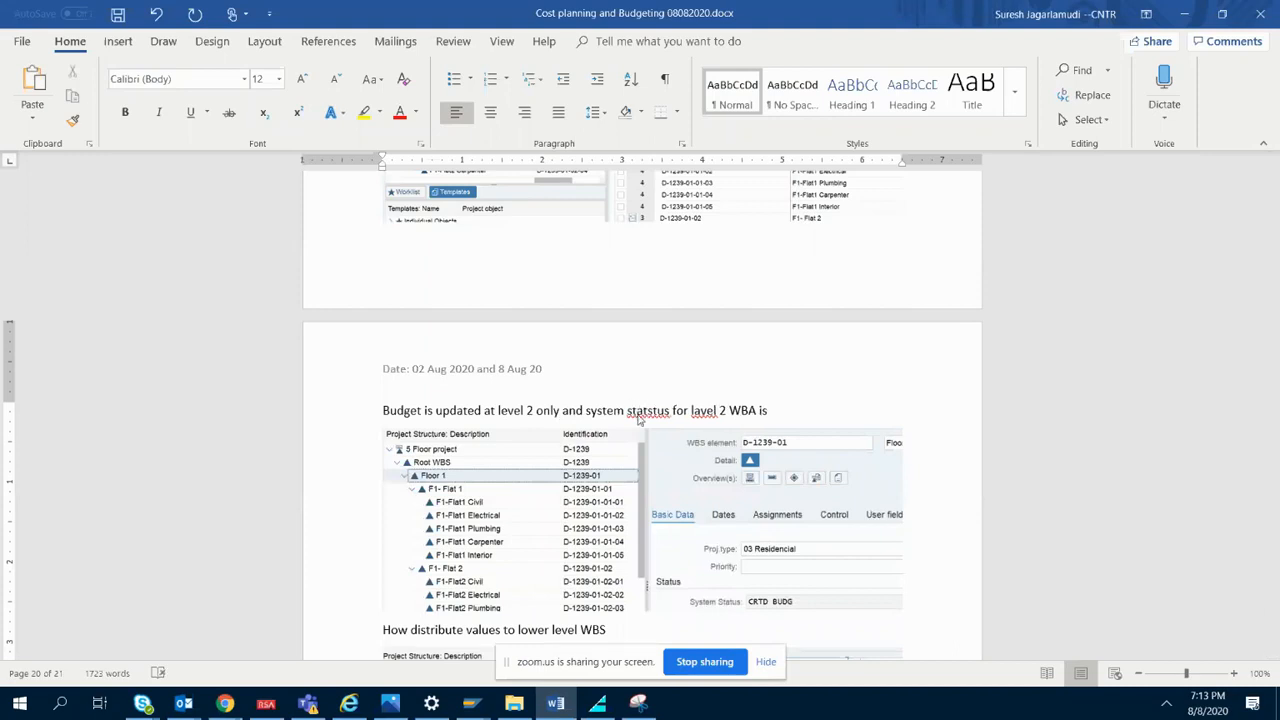
key("Delete")
key("Delete")
type("a")
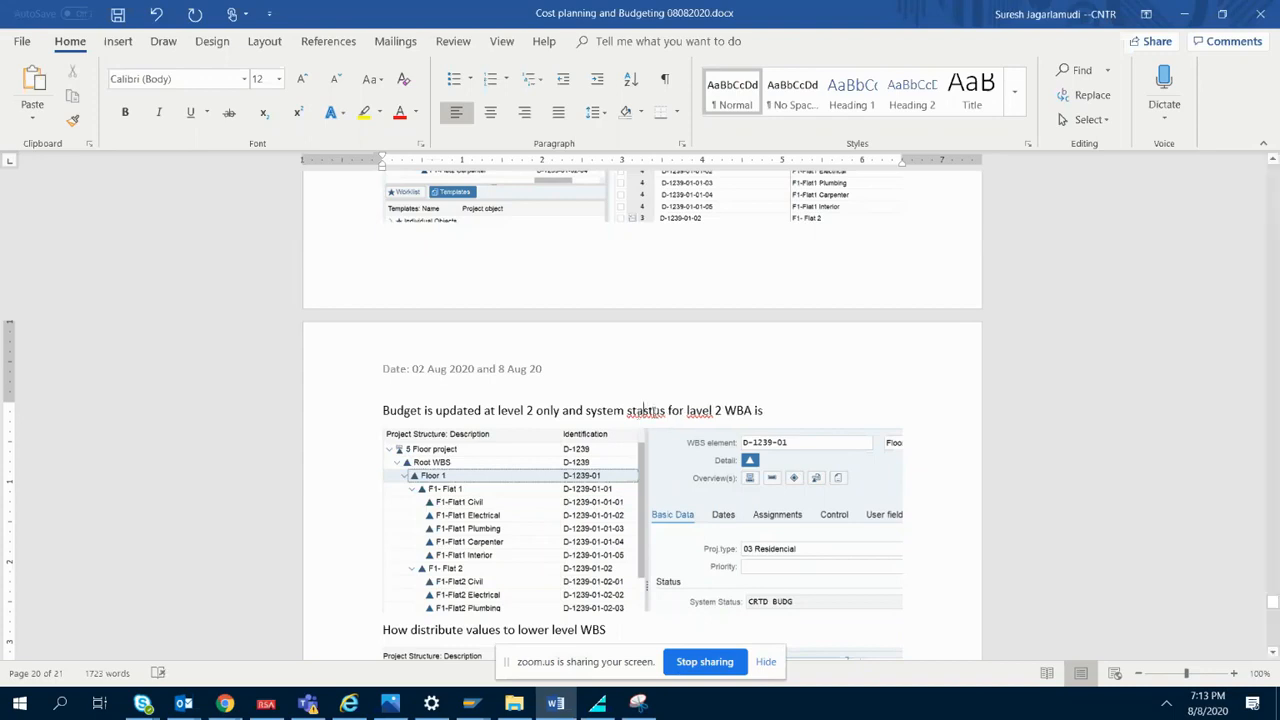
key("Delete")
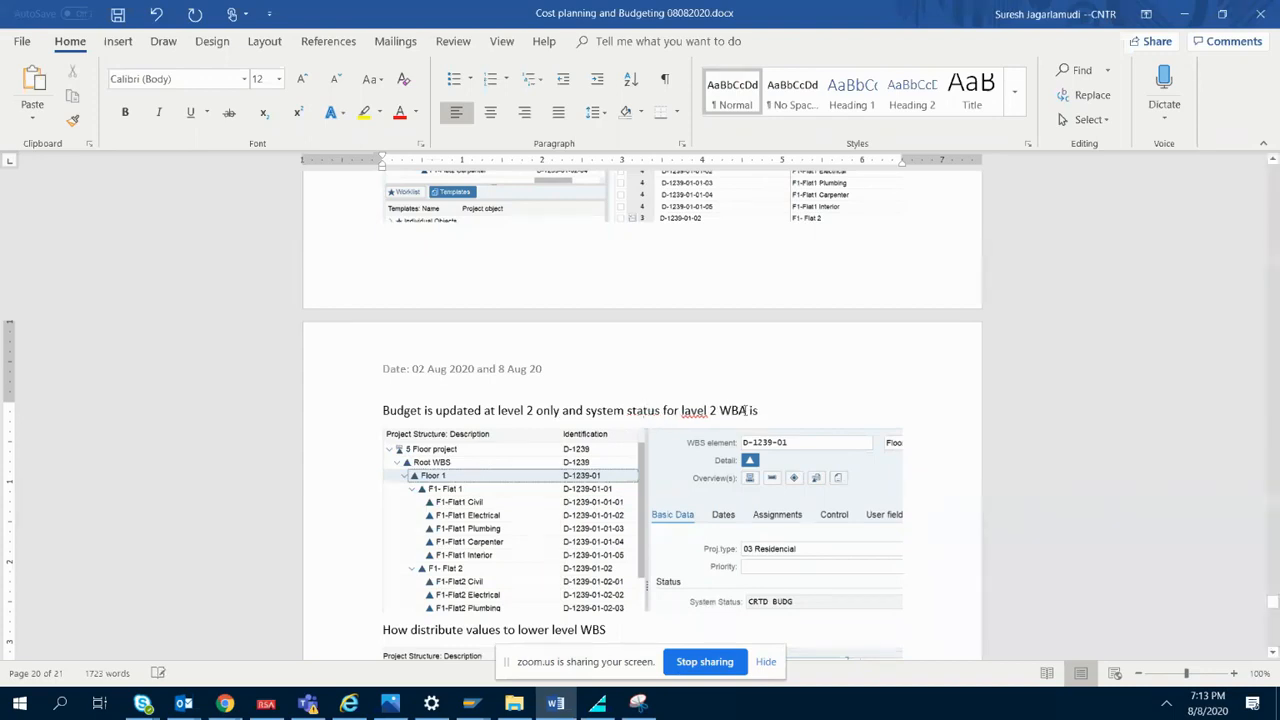
left_click(692, 410)
left_click(706, 412)
left_click(695, 410)
right_click(693, 410)
left_click(730, 430)
- Add the line "Got o CJ30 re distribute budget to lower level WBS" below the F1- Flat 1 screenshot
mouse_move(1273, 607)
left_mouse_down()
mouse_move(1273, 624)
mouse_move(1273, 611)
left_mouse_up()
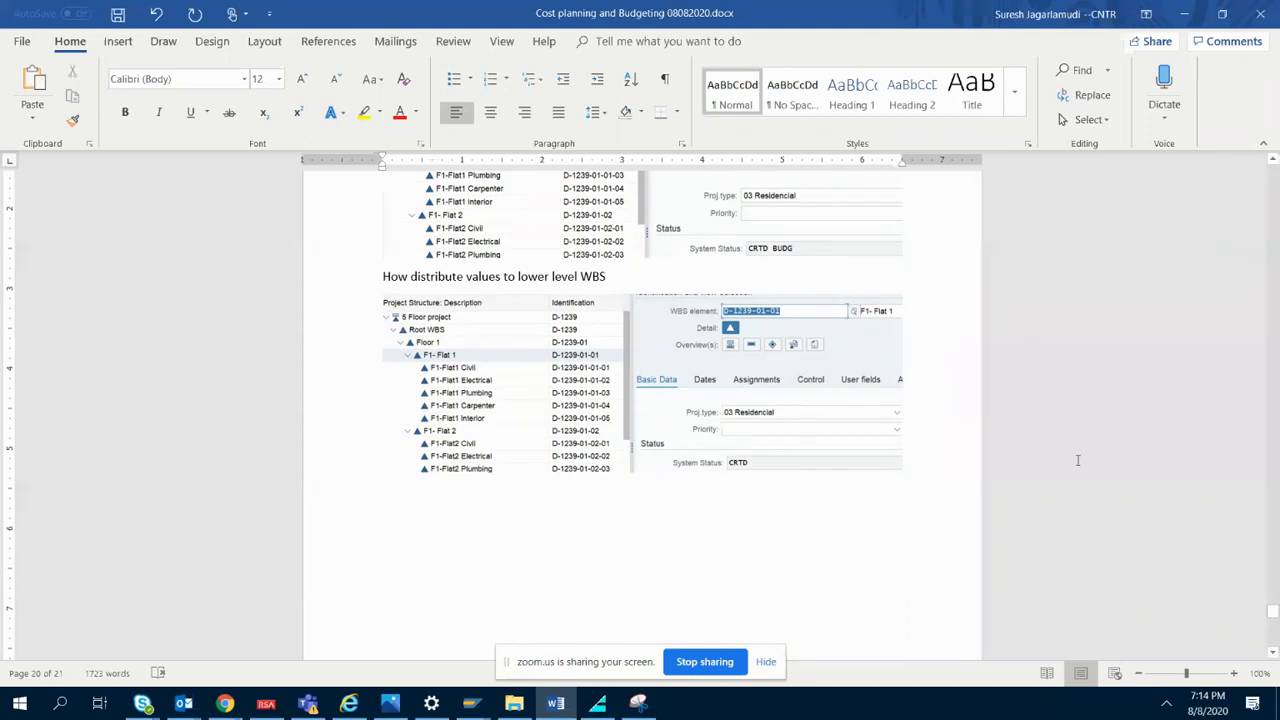
left_click_drag(1272, 608, 1273, 605)
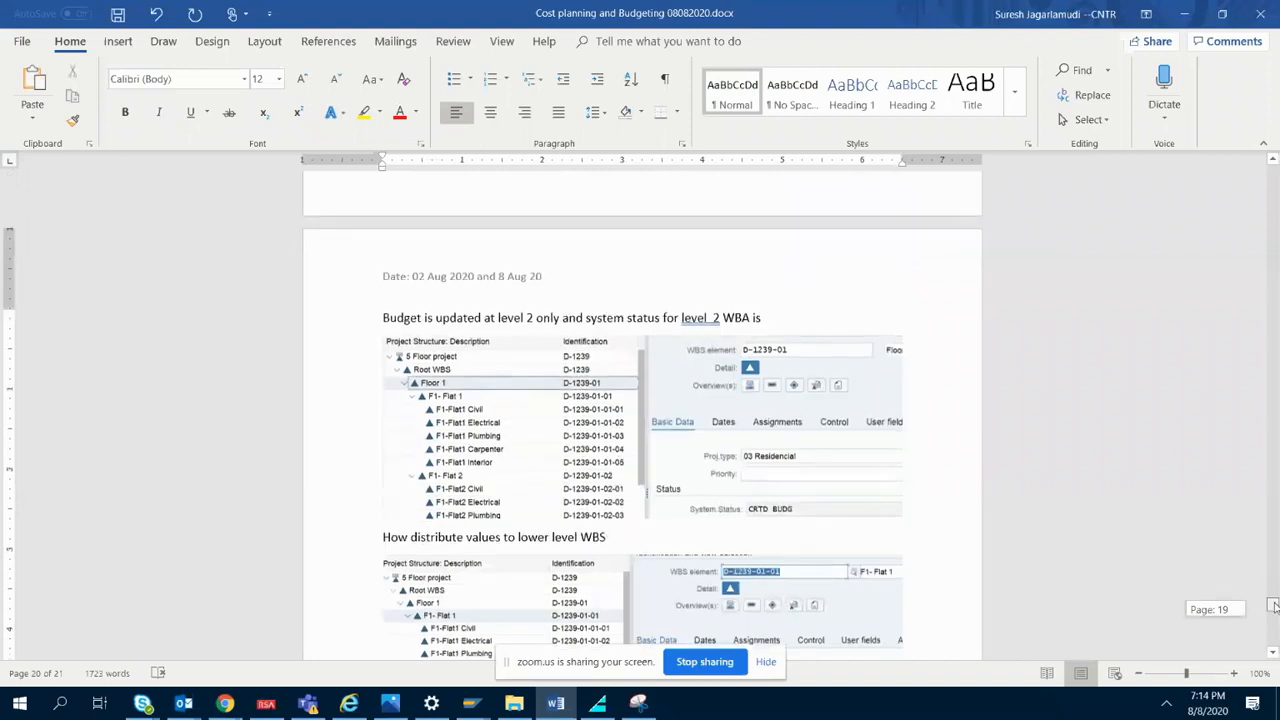
scroll(586, 583, "down", 5)
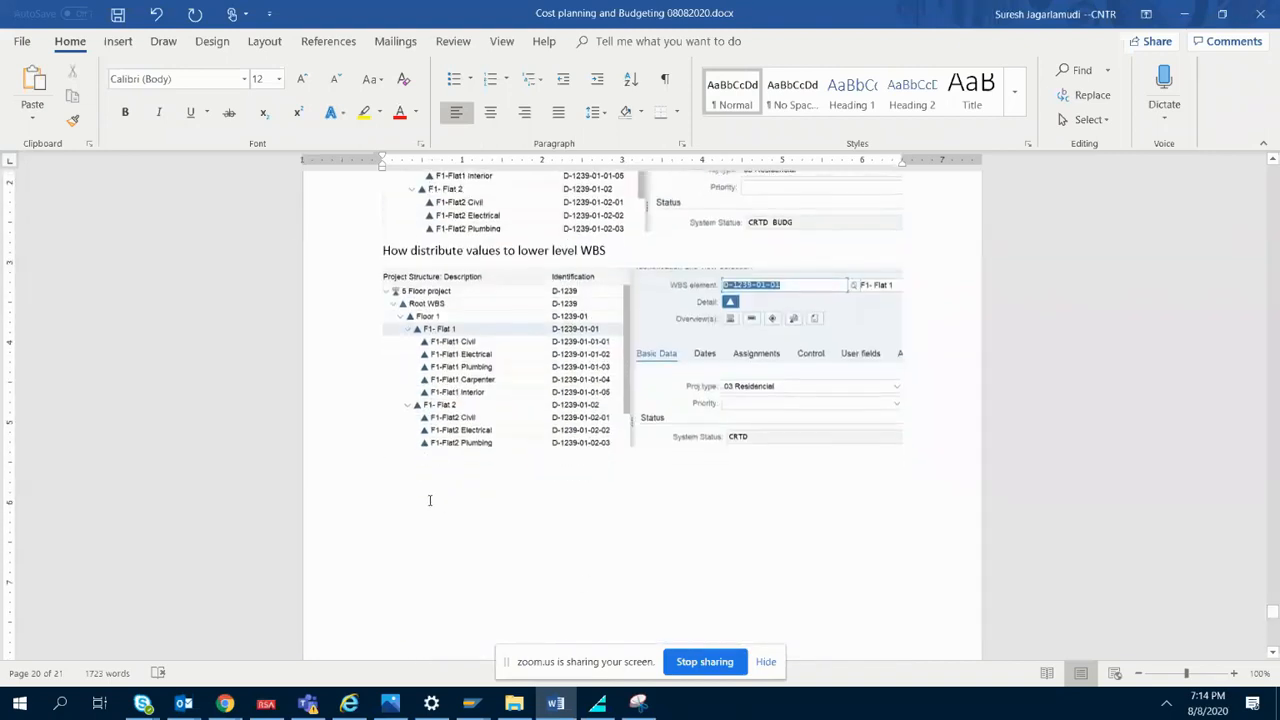
type("Got o")
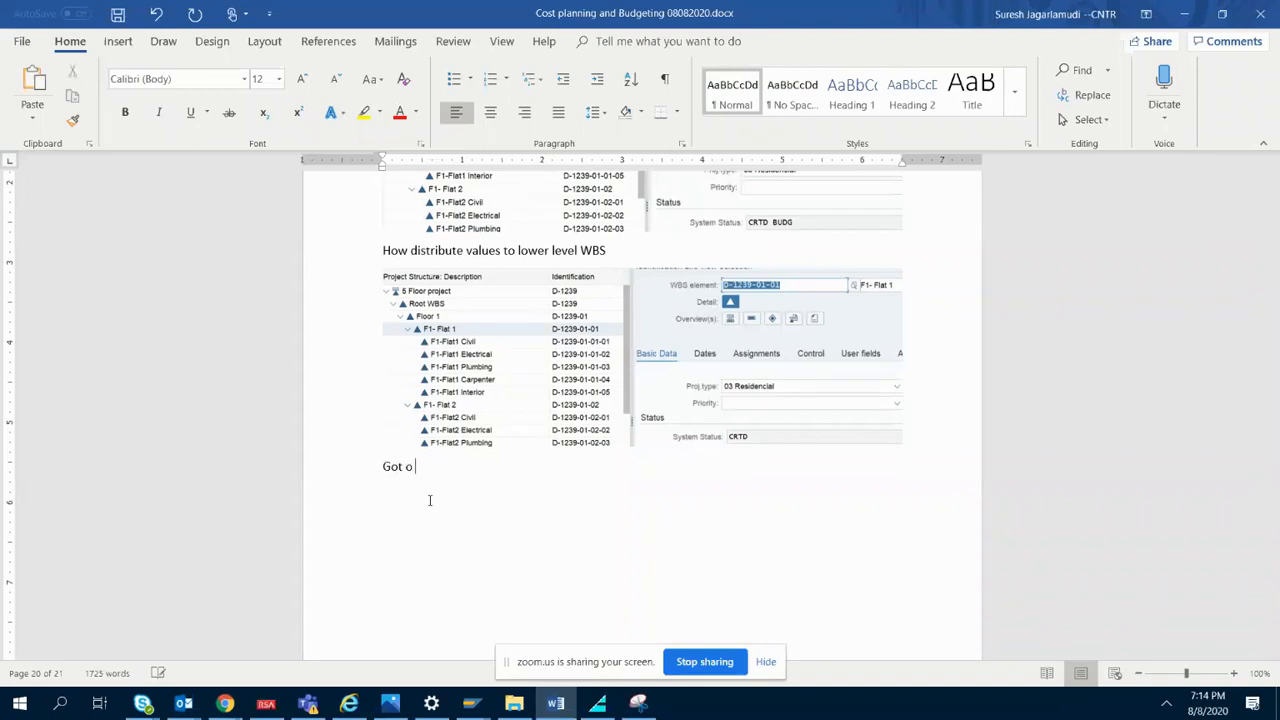
type(" CJ30 re distribute budget to lower level WBS")
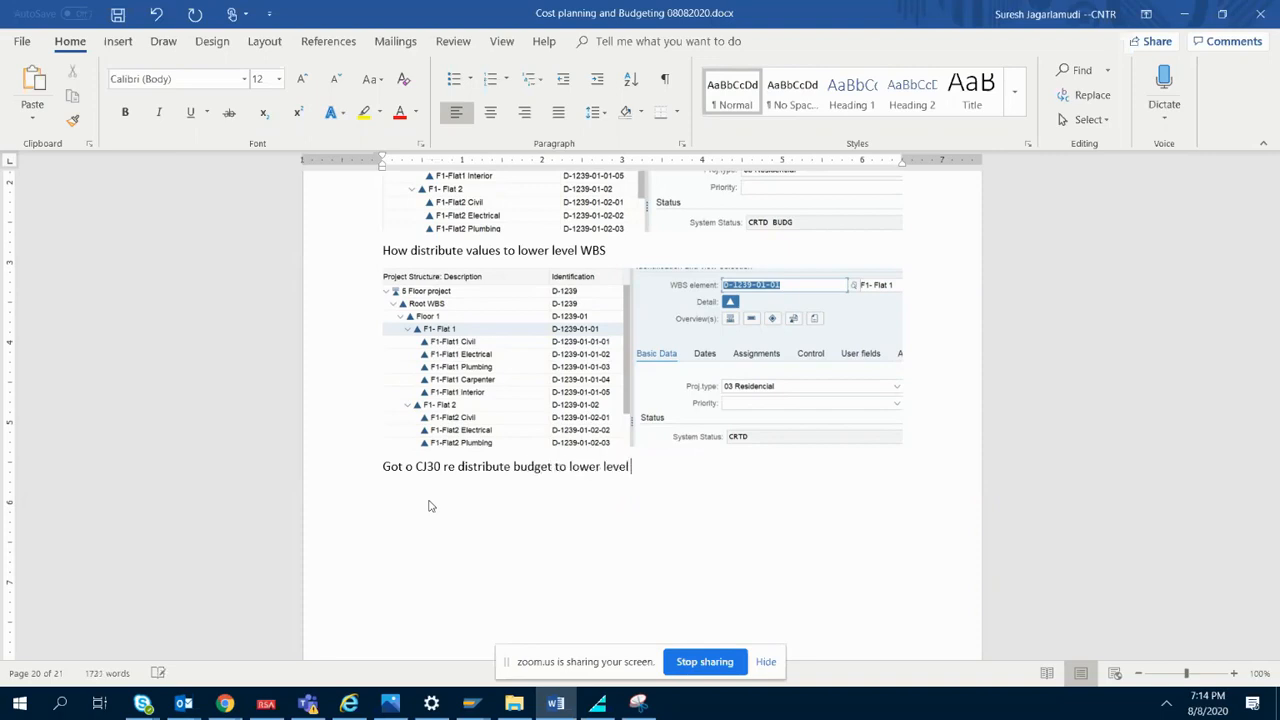
key("Return")
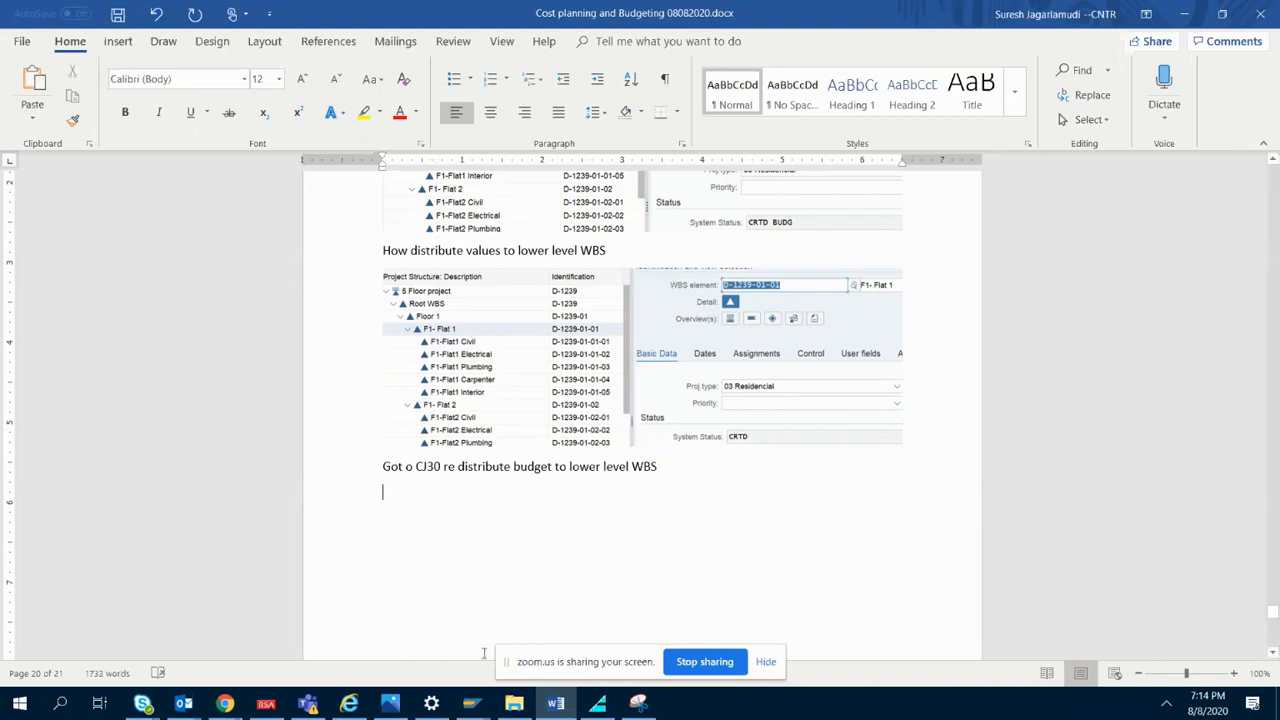
- Switch to SAP, leave the Project Builder, and open the original budget of project D-1239 with transaction CJ30
left_click(555, 703)
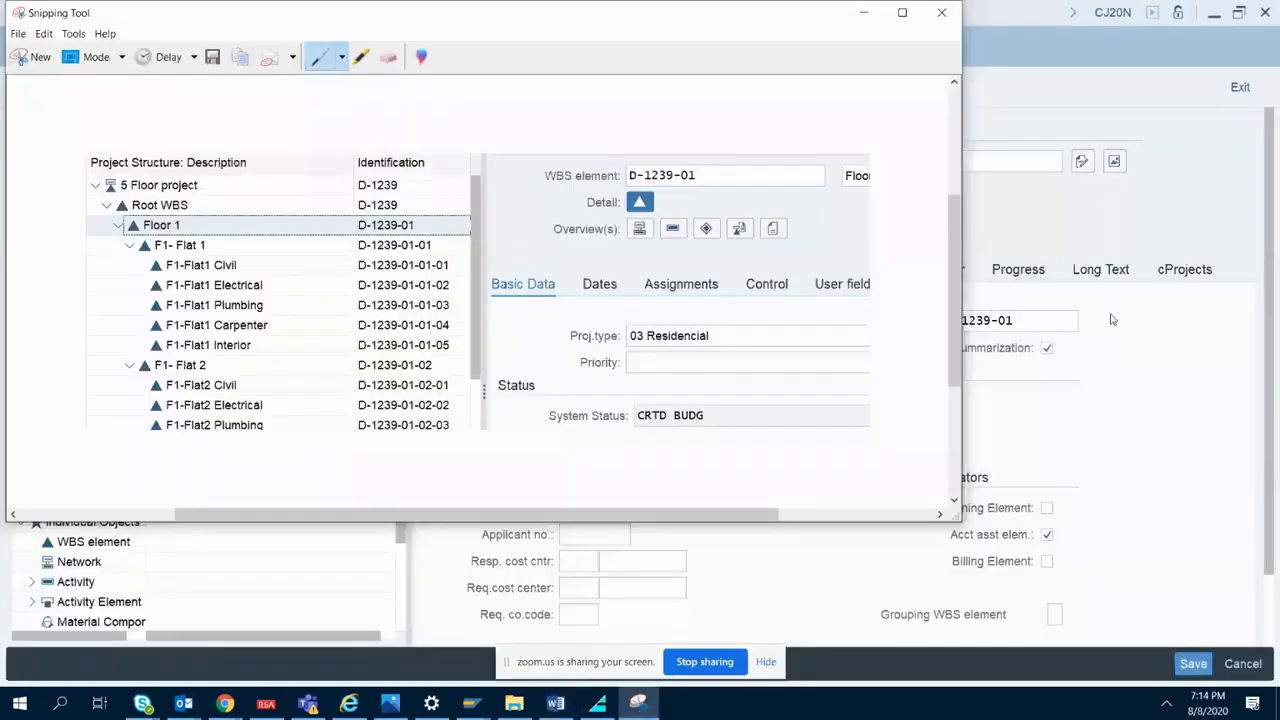
left_click(1143, 361)
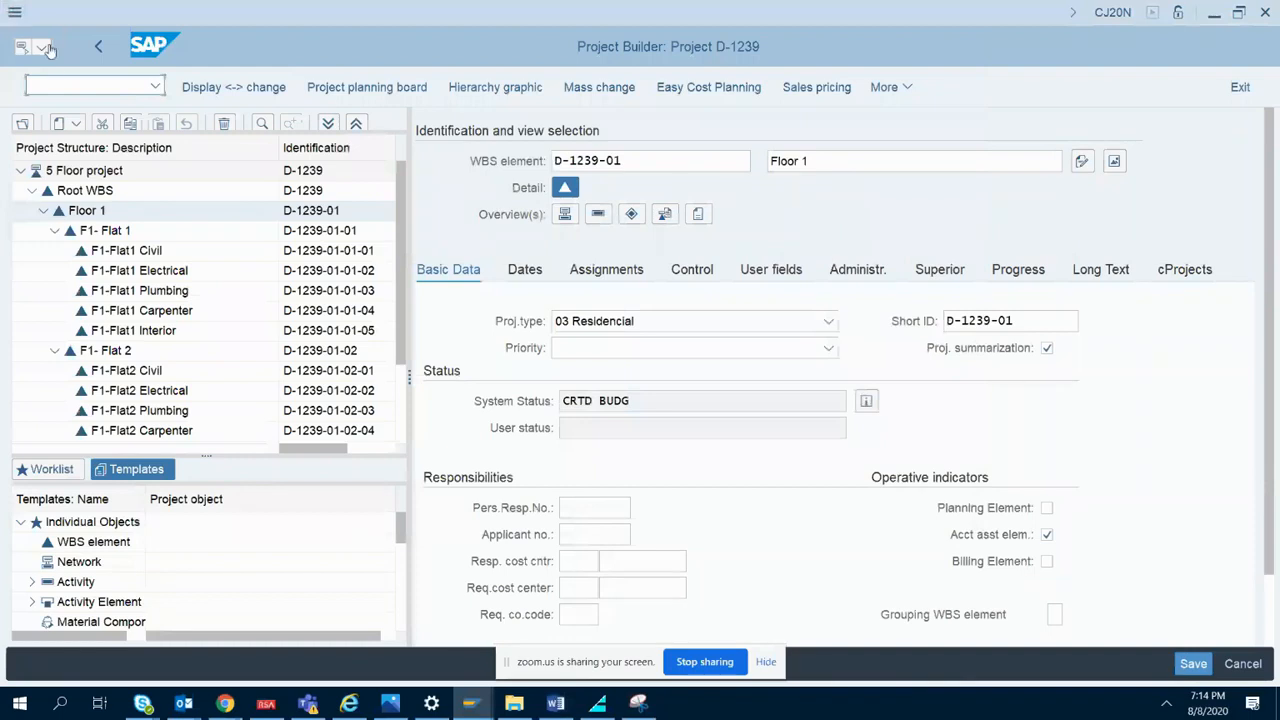
left_click(61, 82)
type("/n")
key("Return")
type("cj30")
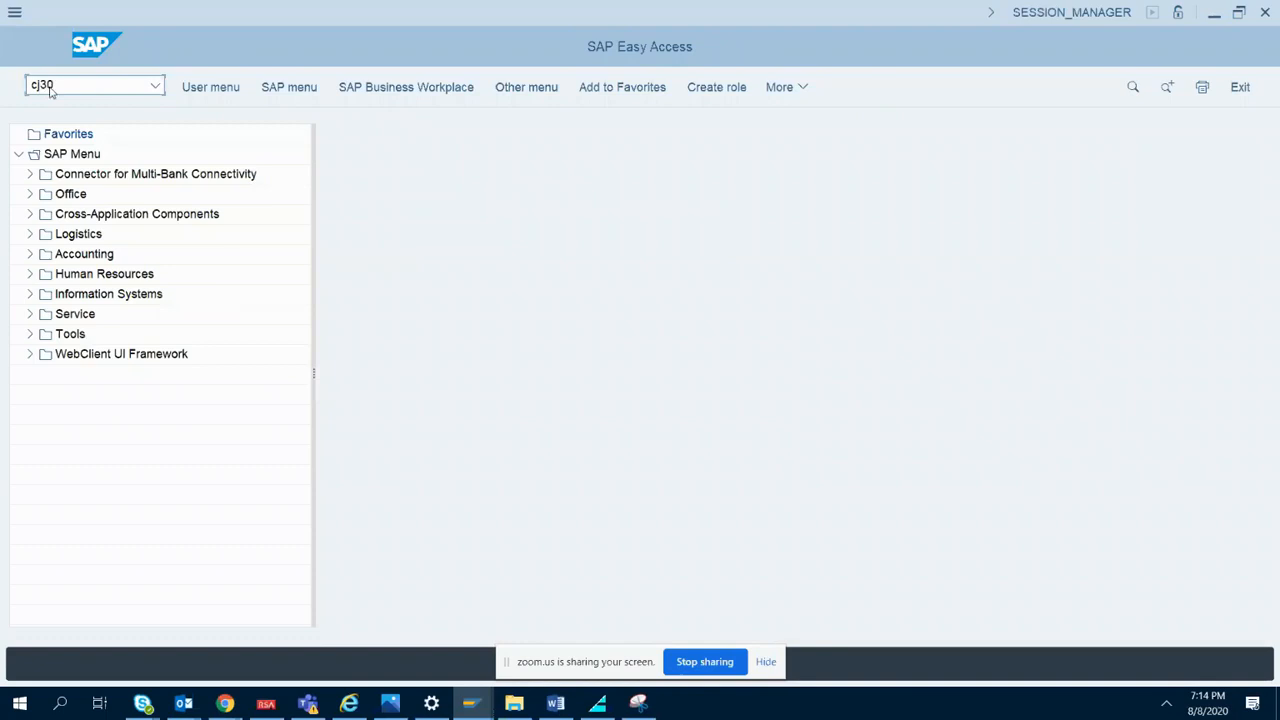
key("Return")
key("Return")
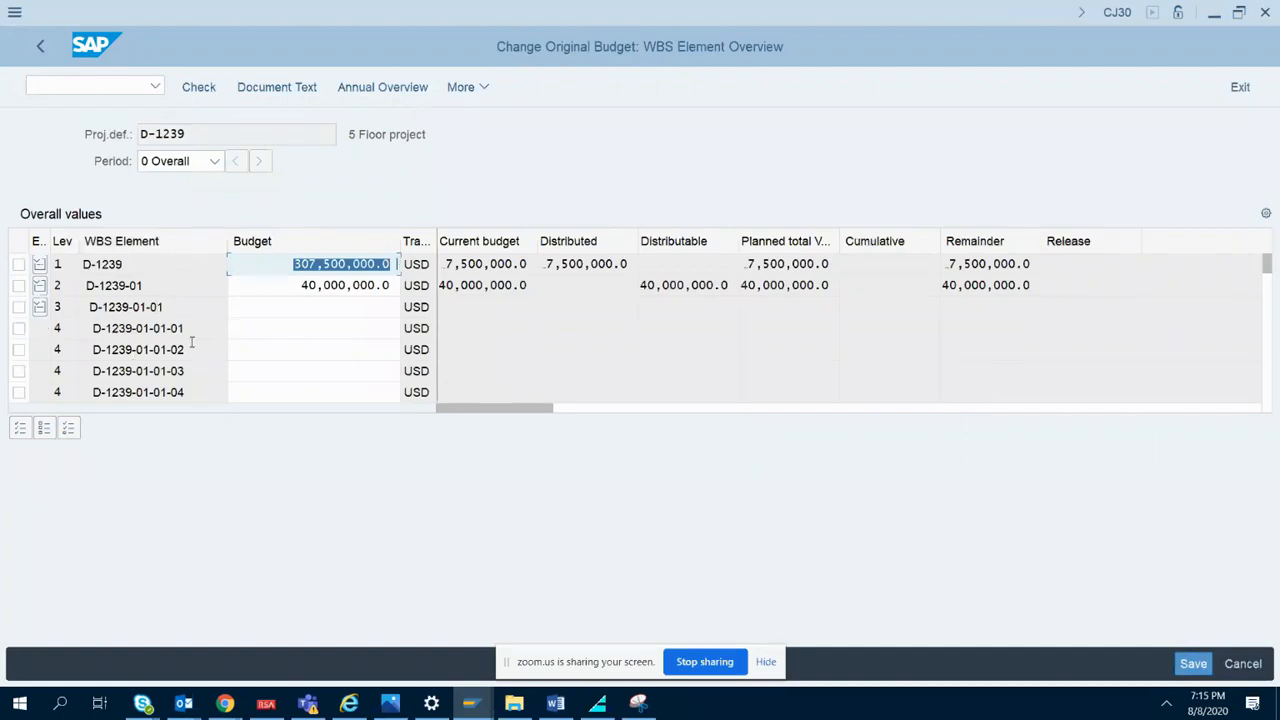
- Compare the budget of level 2 element D-1239-01 with the budget entry of level 3 element D-1239-01-01
left_click(327, 307)
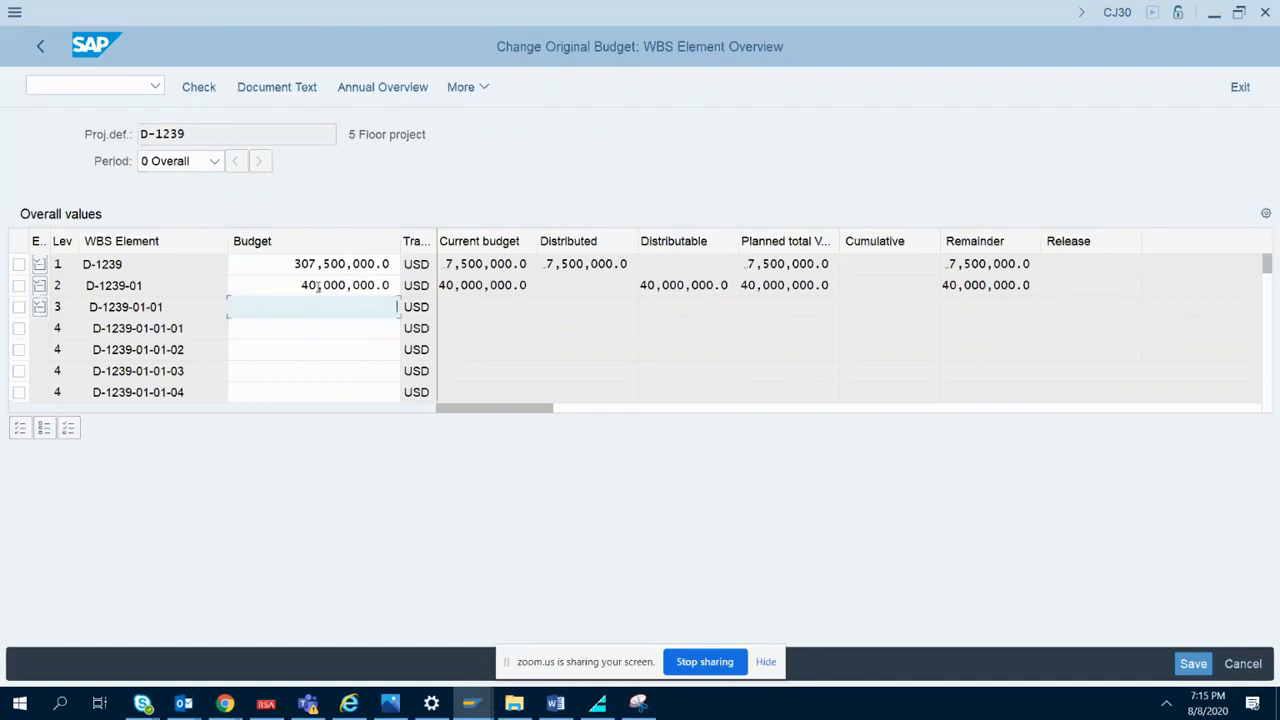
left_click_drag(302, 286, 393, 284)
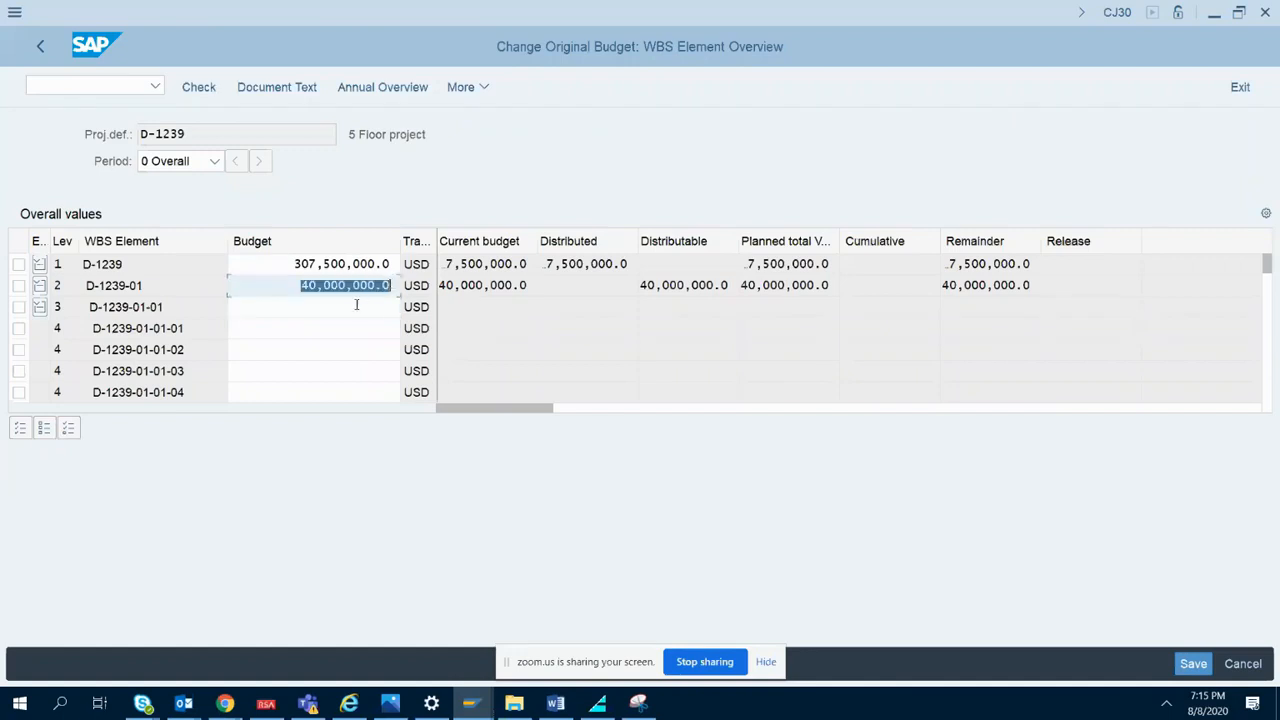
left_click(356, 305)
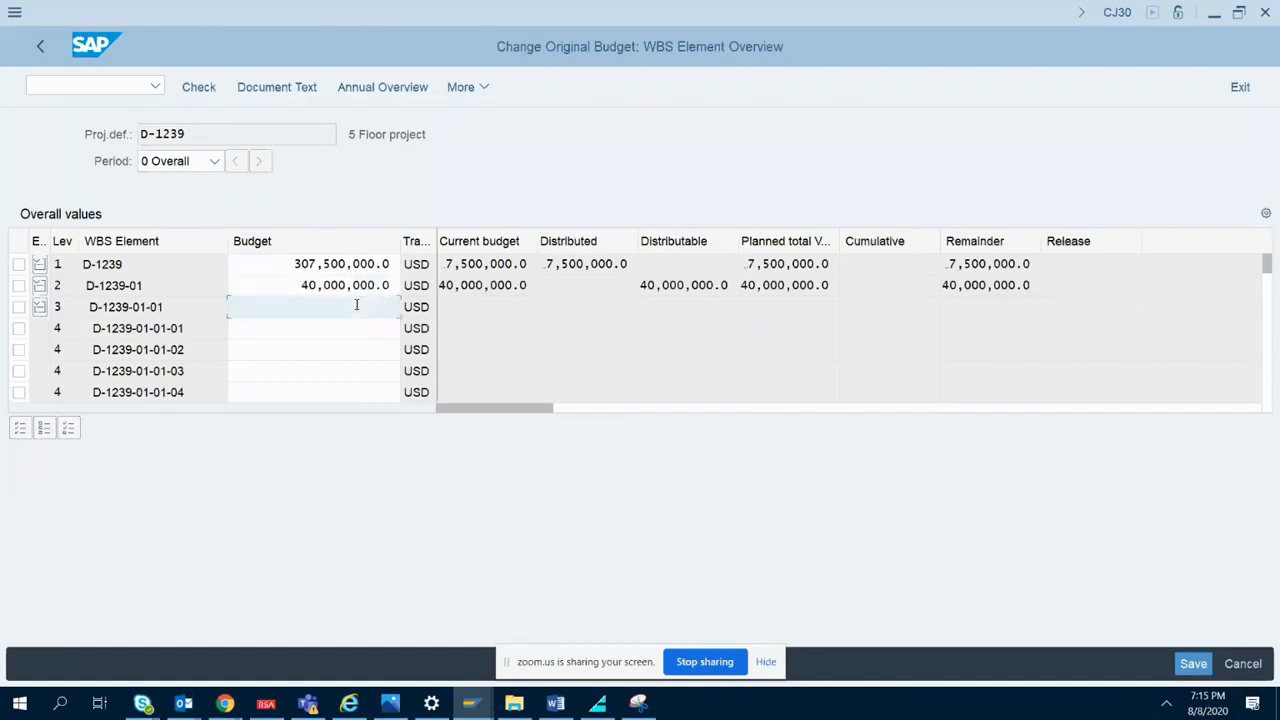
left_click(181, 306)
left_click(183, 310)
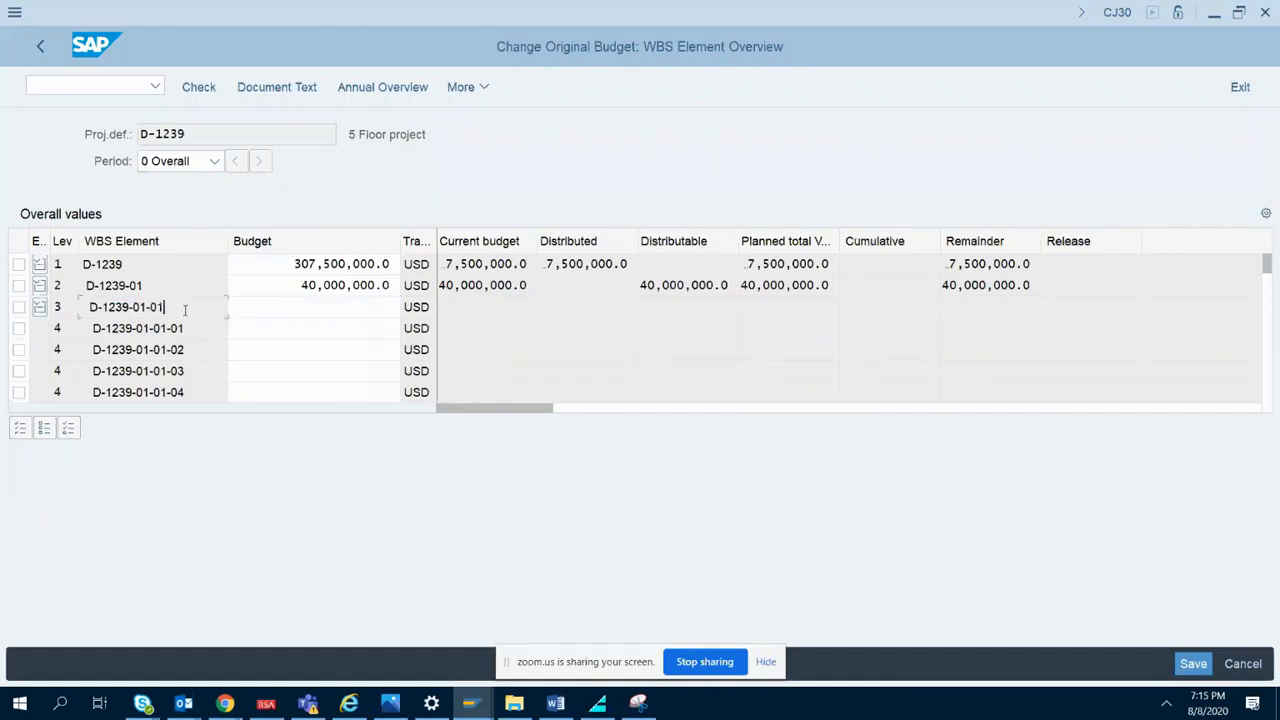
- Enter a budget of 25,000,000 USD for level 3 element D-1239-01-01
left_click(308, 307)
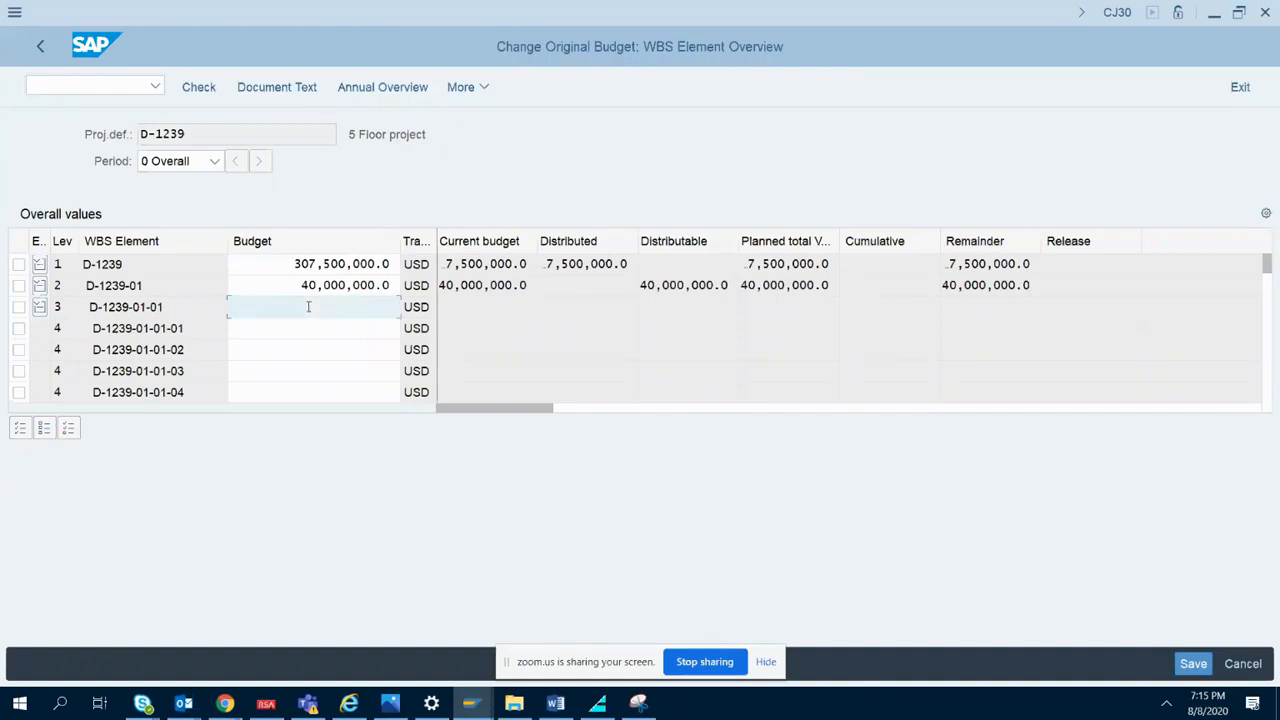
type("25")
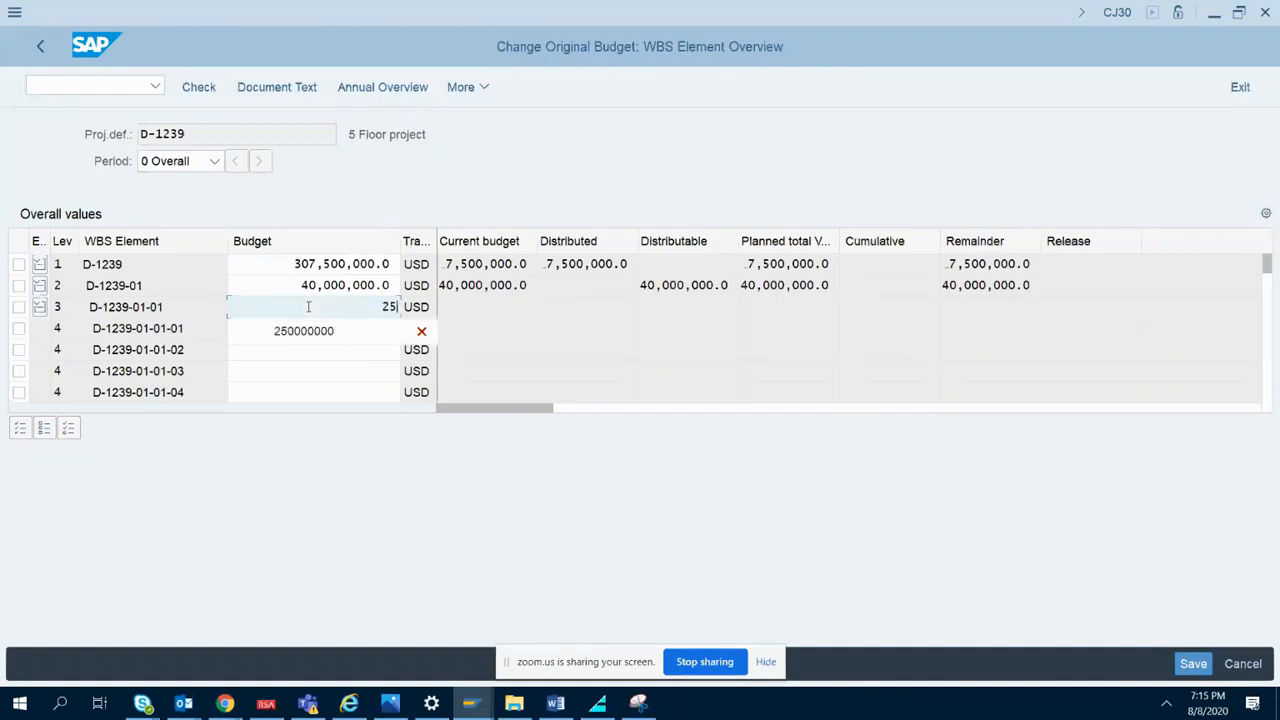
type("000000")
key("Left")
key("Left")
key("Left")
key("Left")
key("Left")
key("Left")
key("Escape")
key("shift+End")
key("ctrl+c")
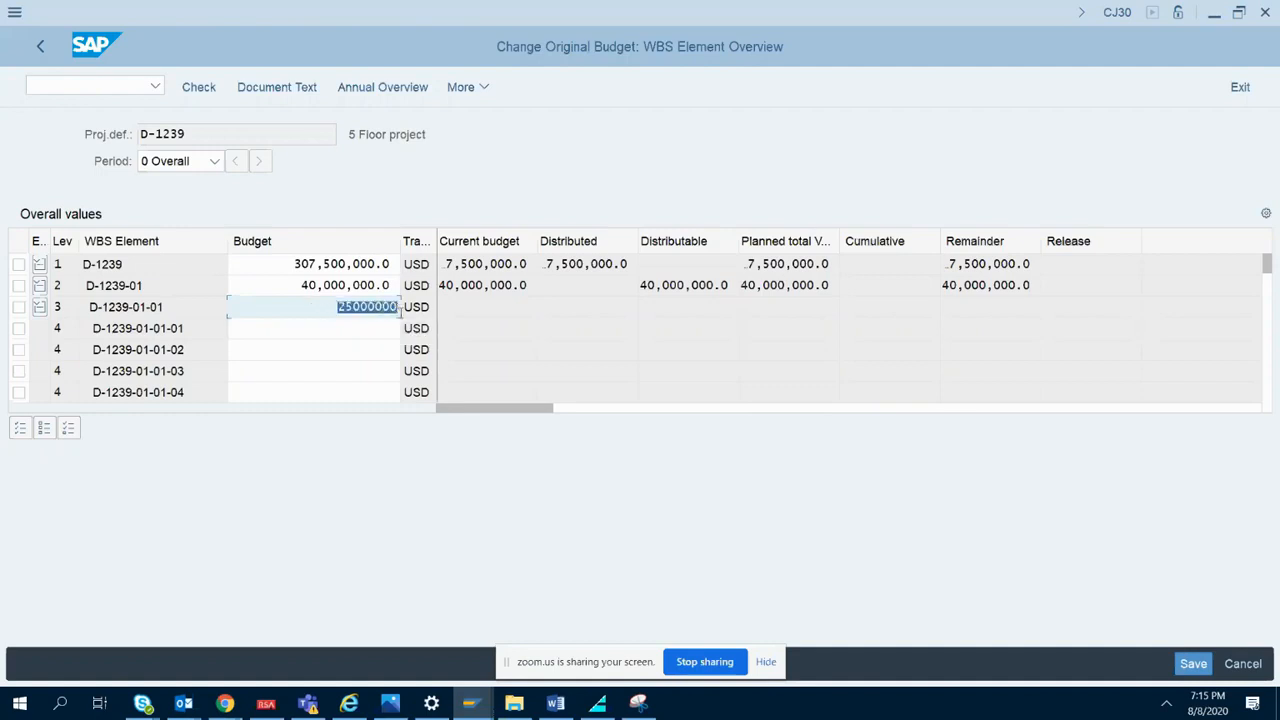
key("End")
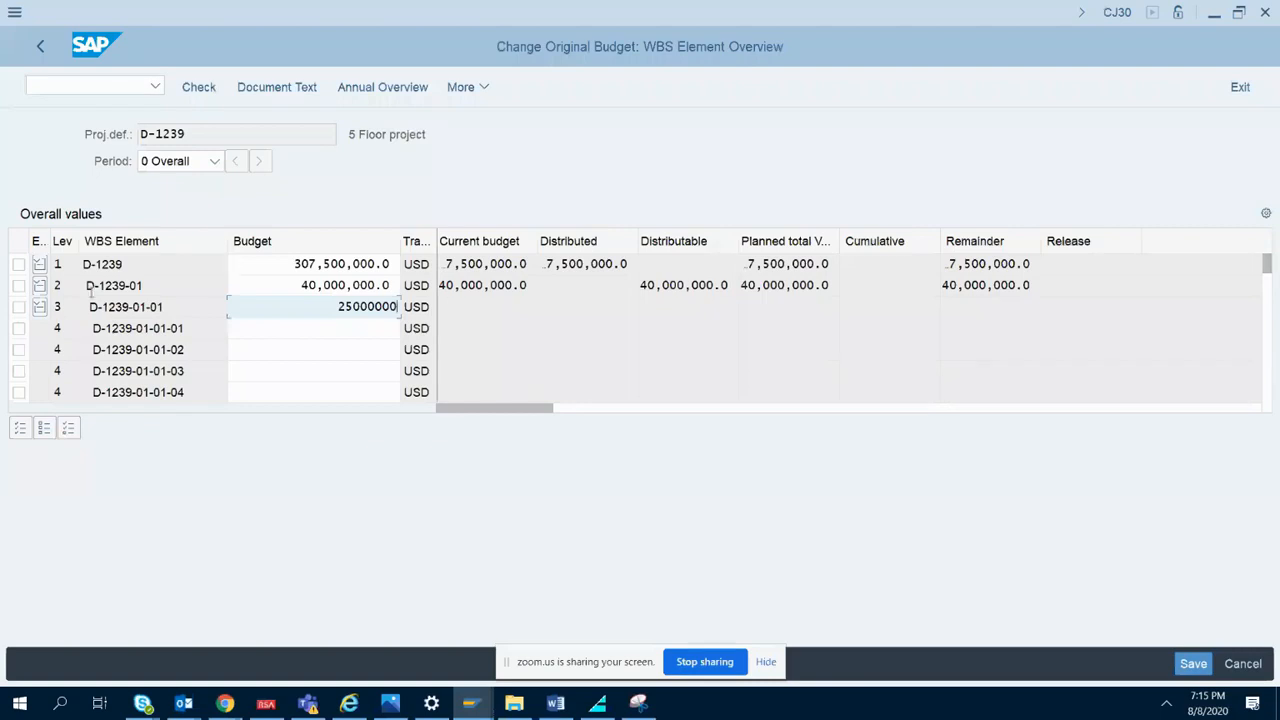
- Collapse D-1239-01-01 and enter a budget of 15,000,000 USD for level 3 element D-1239-01-02
left_click(41, 310)
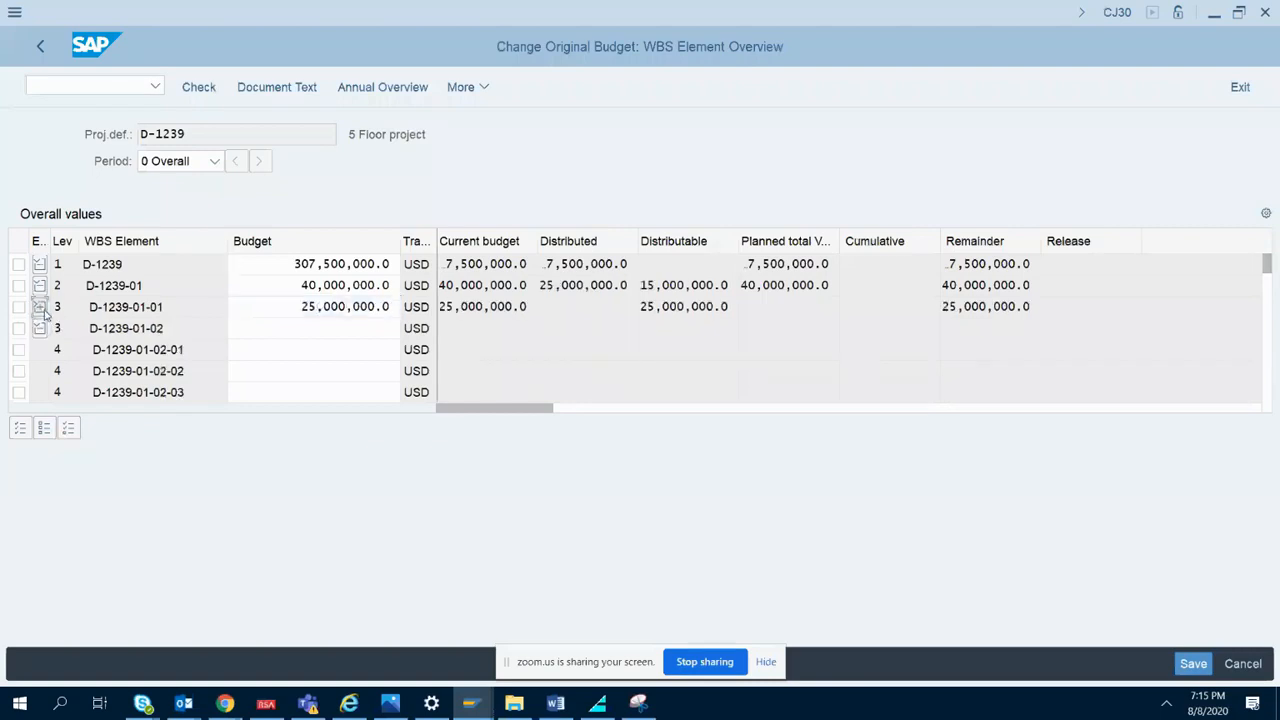
left_click(324, 333)
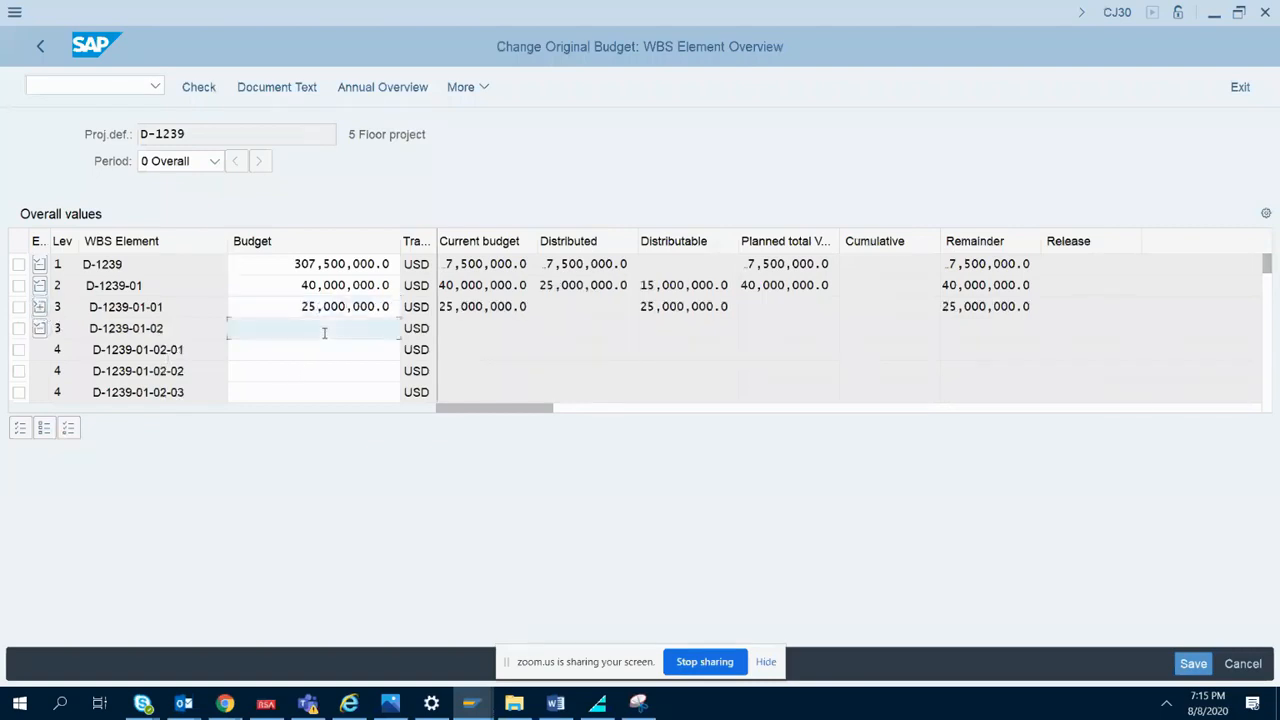
key("ctrl+v")
key("Delete")
type("1")
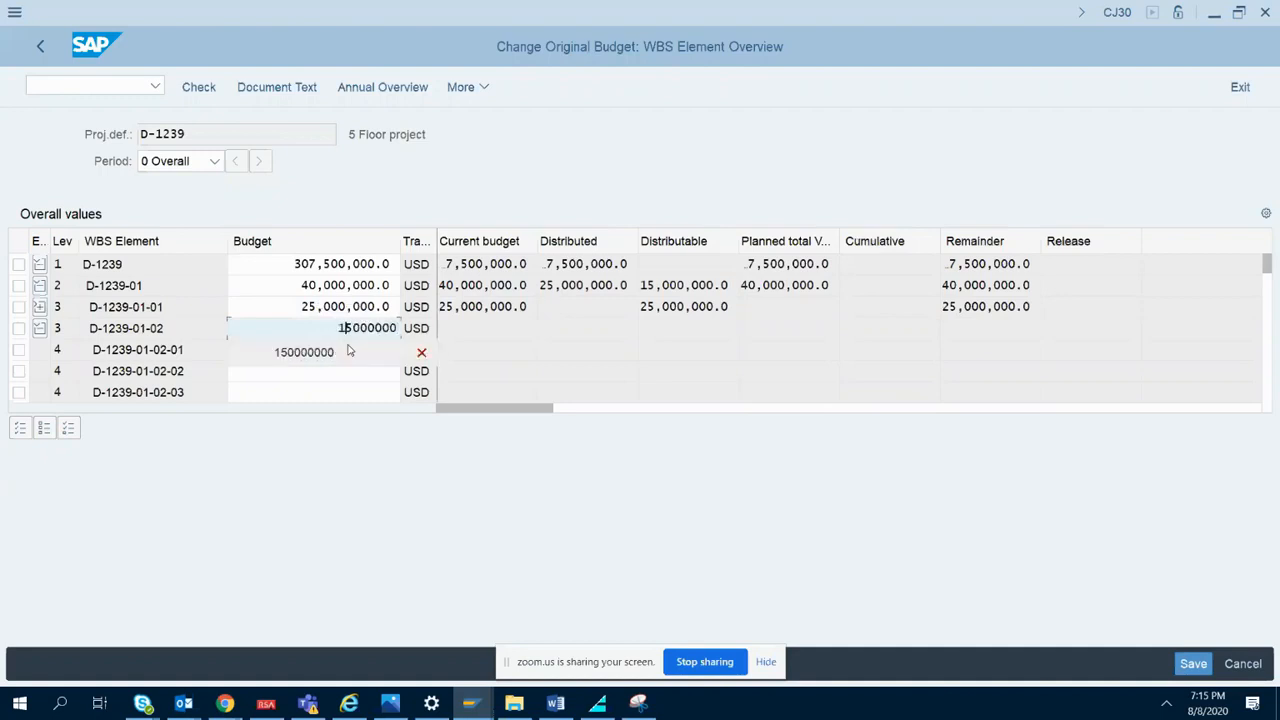
key("Return")
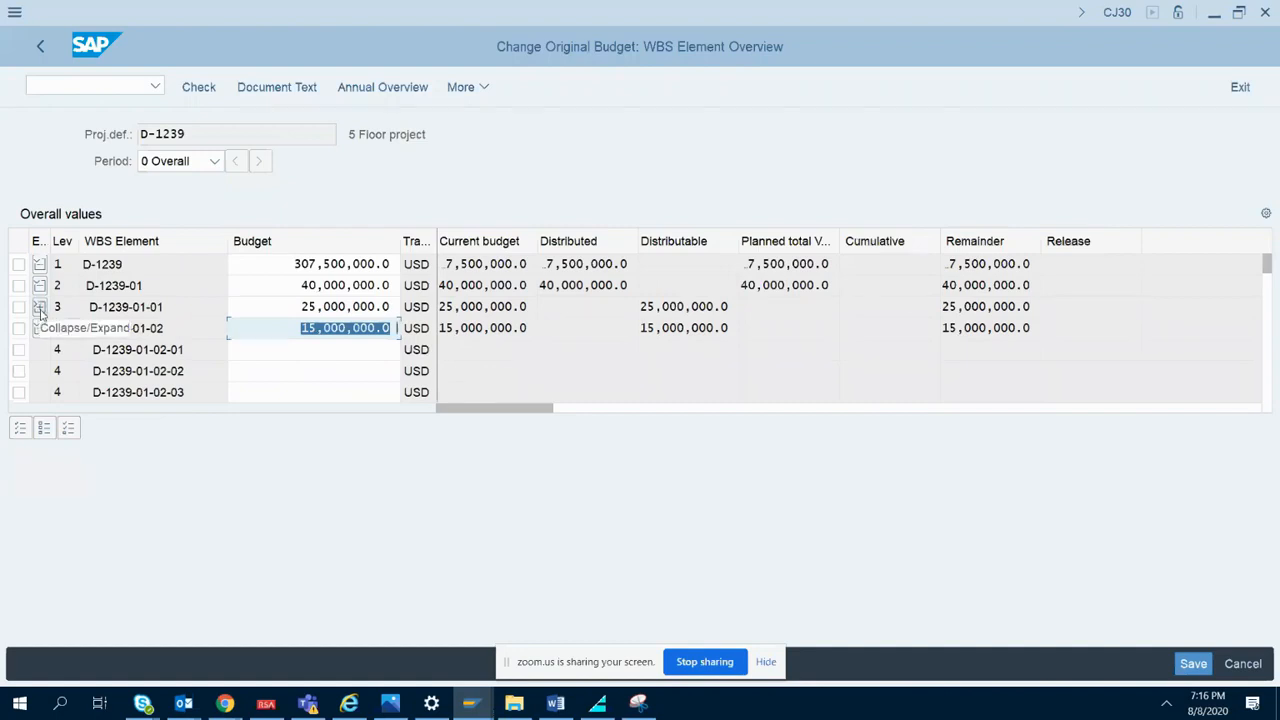
left_click(40, 309)
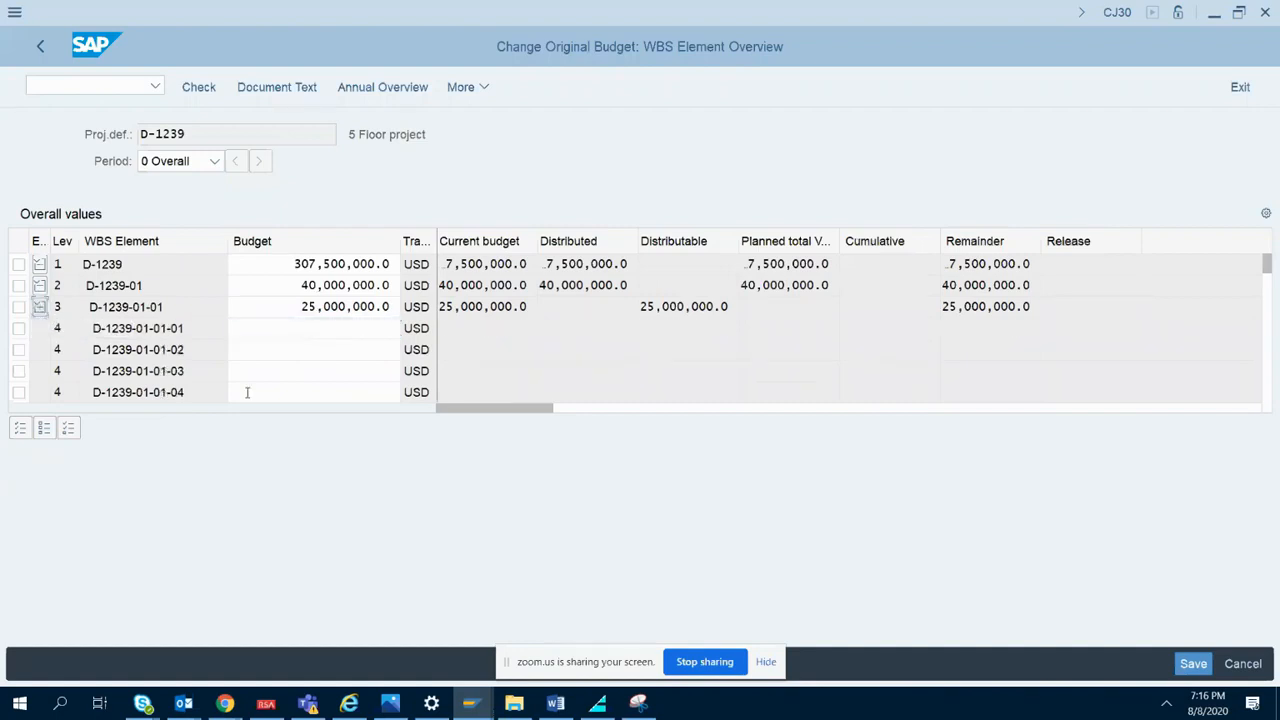
left_click(342, 327)
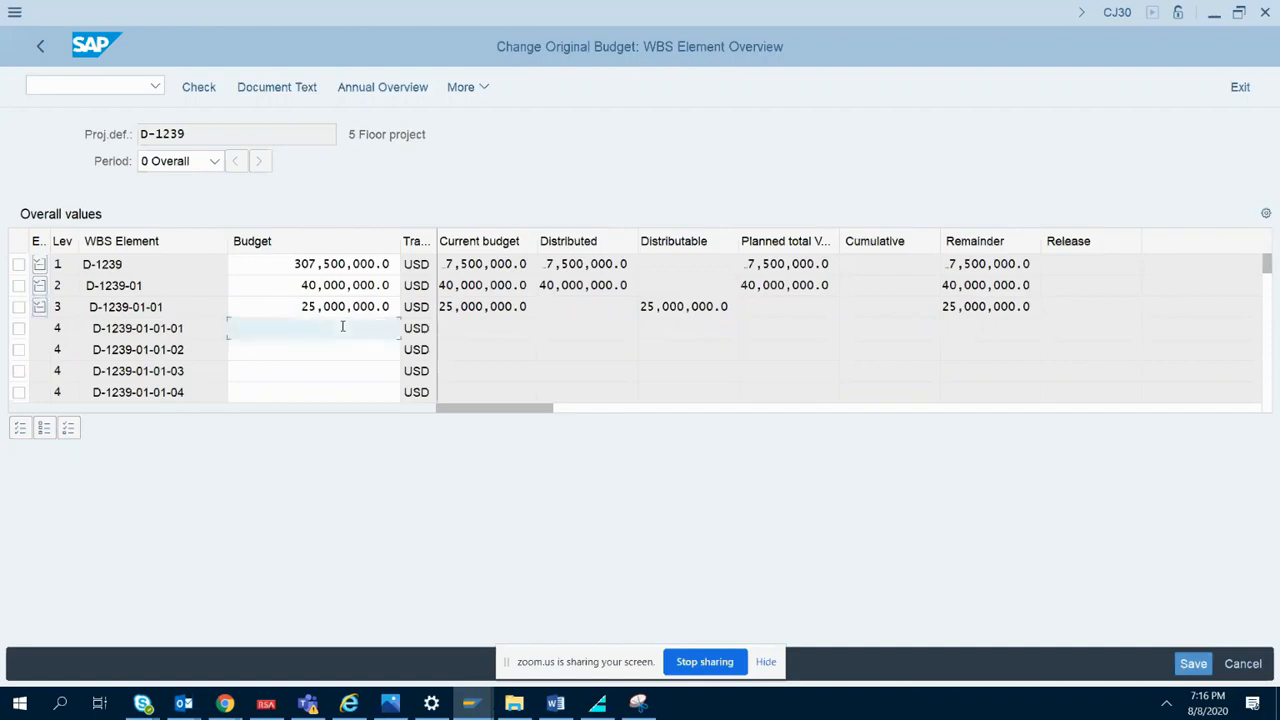
type("150")
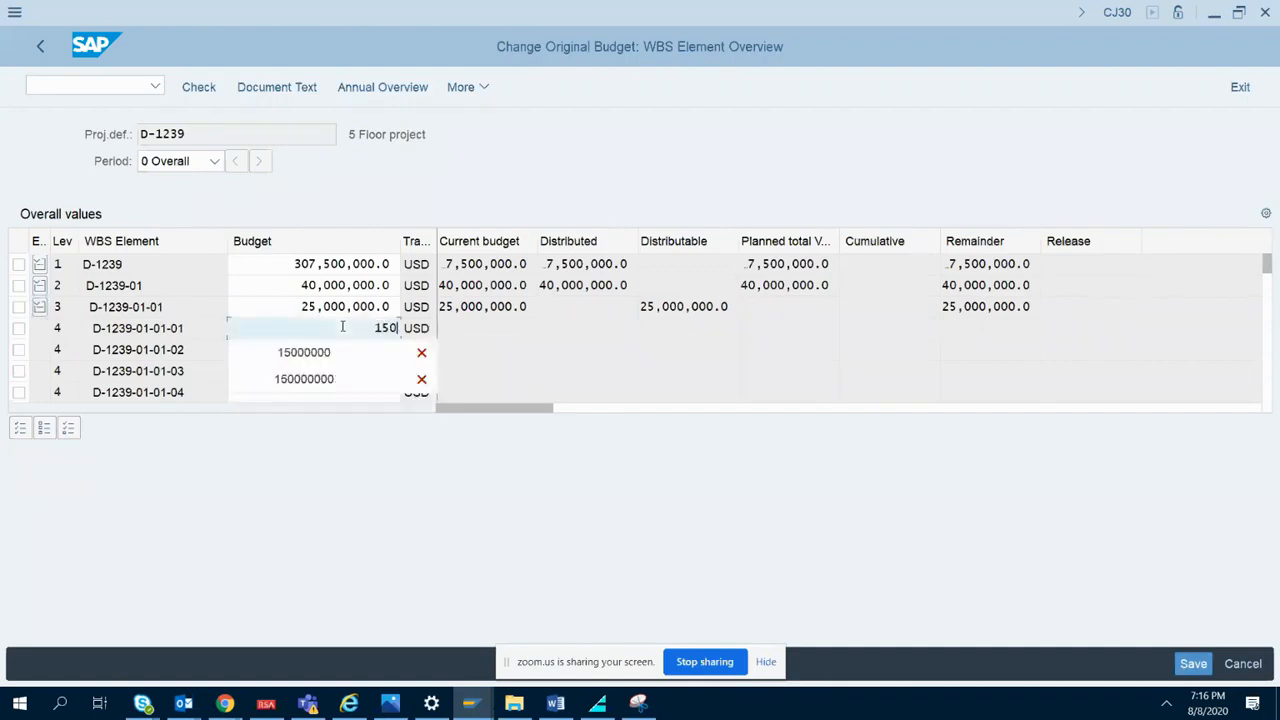
type("0000")
key("Left")
key("Left")
key("Left")
key("Left")
key("Left")
key("Left")
left_click_drag(345, 327, 400, 322)
key("ctrl+c")
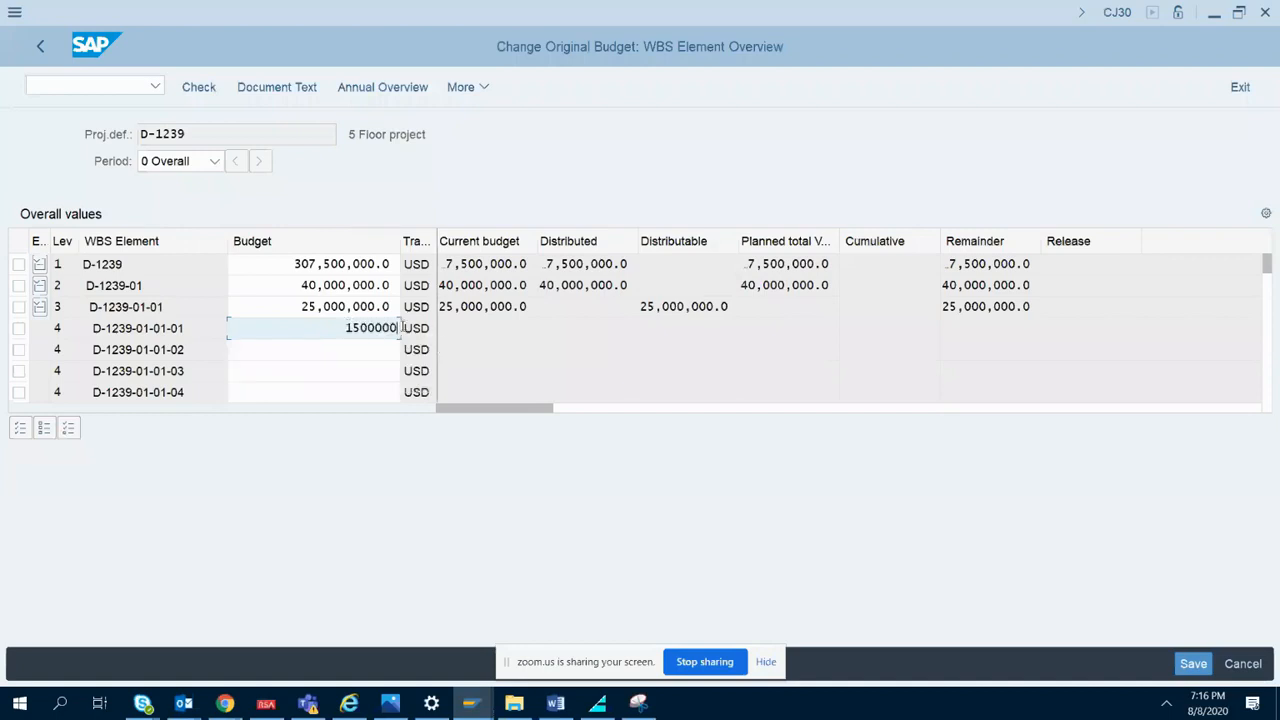
left_click(388, 345)
key("ctrl+v")
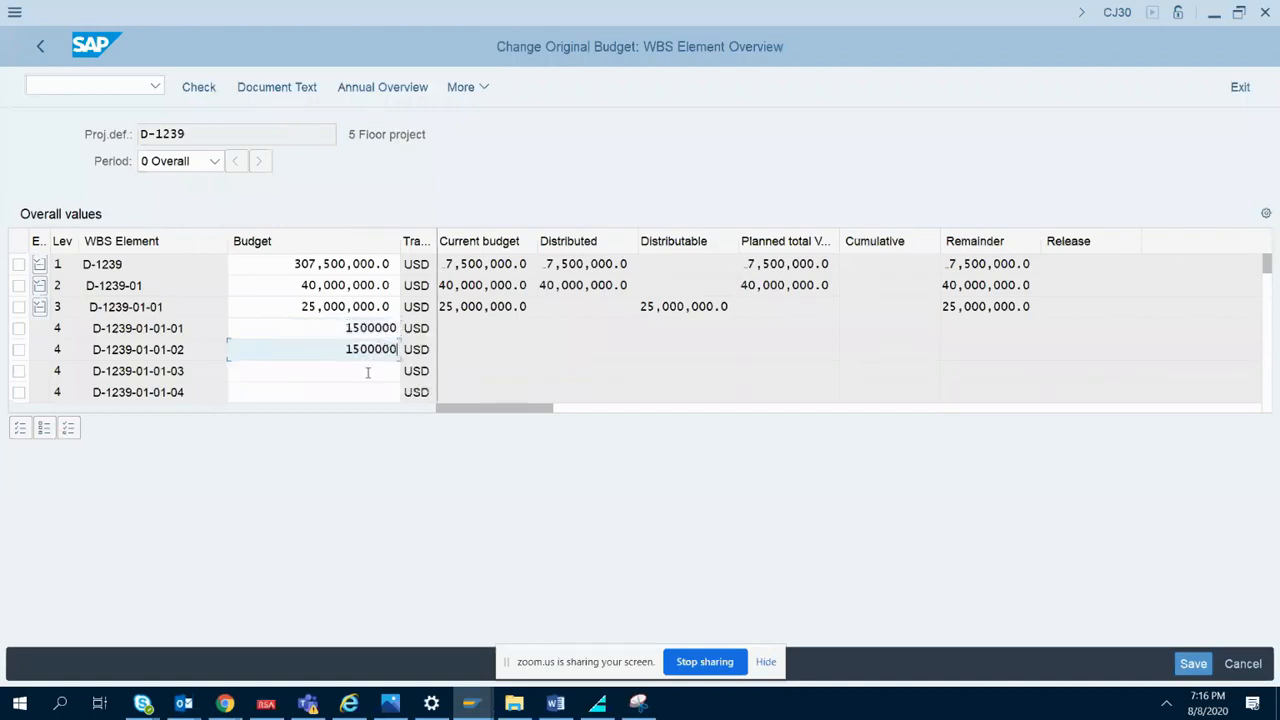
left_click(367, 372)
key("ctrl+v")
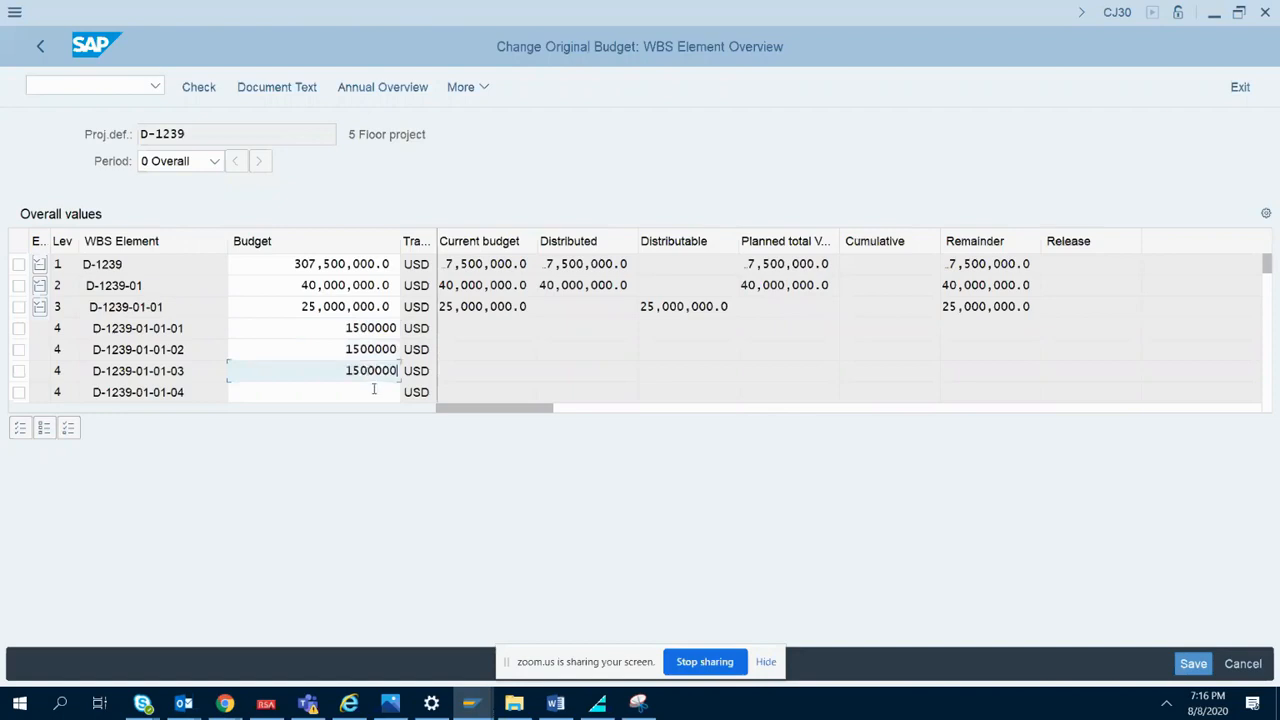
left_click(372, 391)
key("ctrl+v")
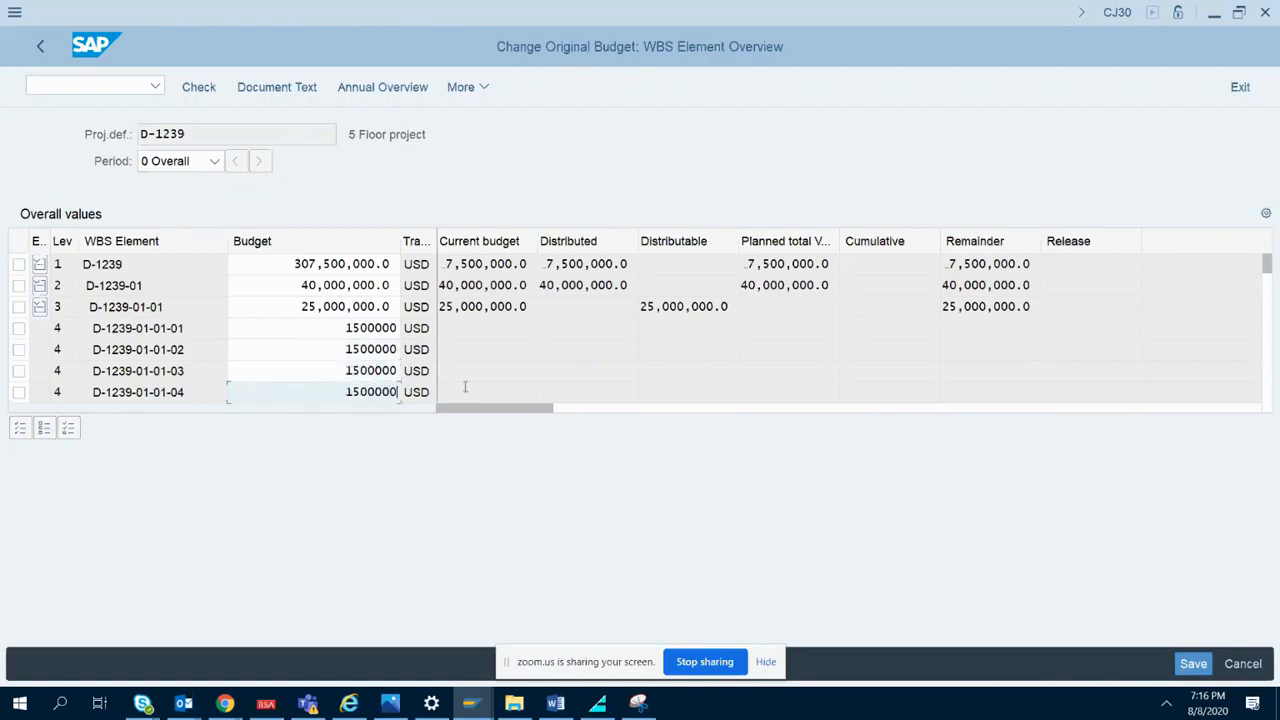
left_click(1269, 352)
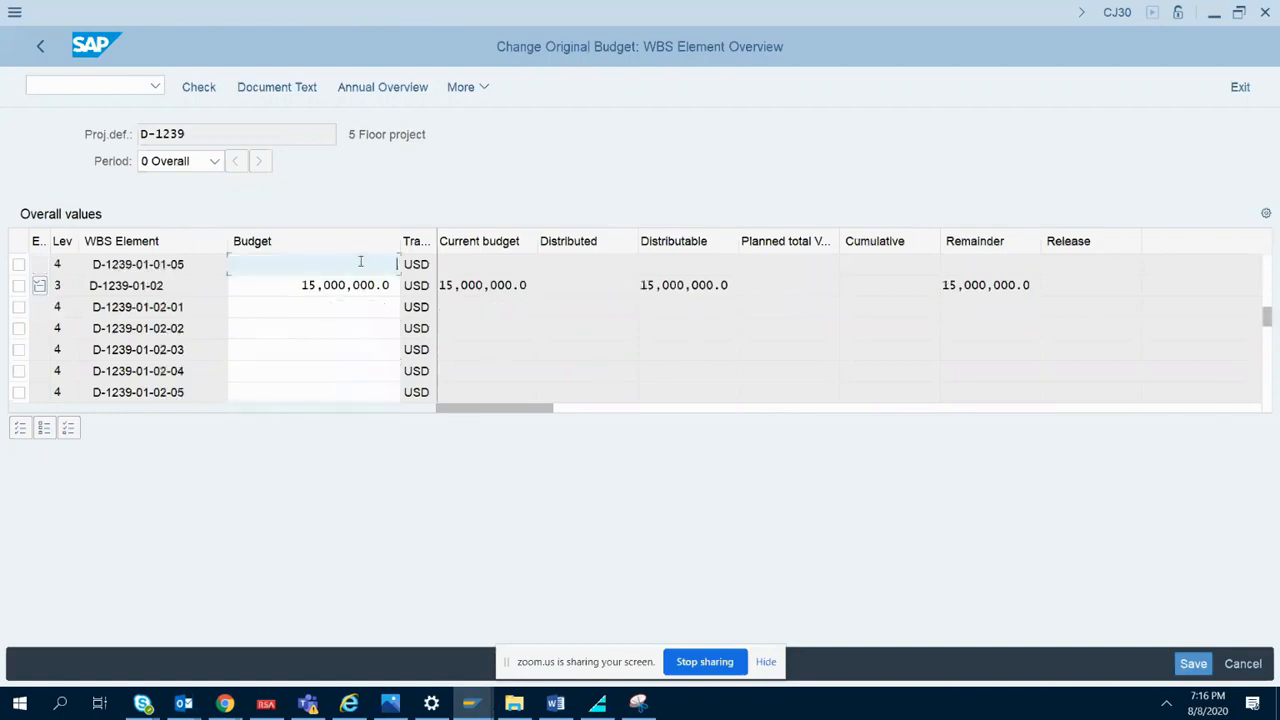
key("ctrl+v")
left_click(352, 307)
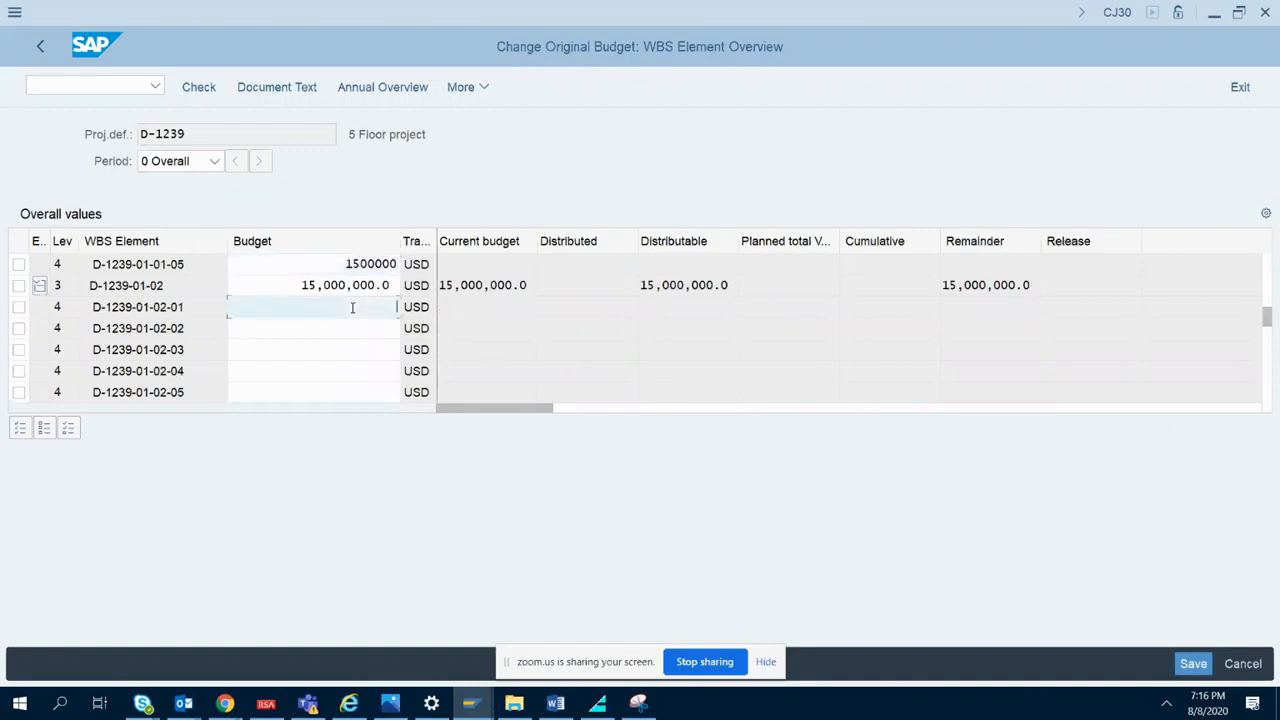
key("ctrl+v")
left_click(357, 328)
key("ctrl+v")
left_click(377, 348)
key("ctrl+v")
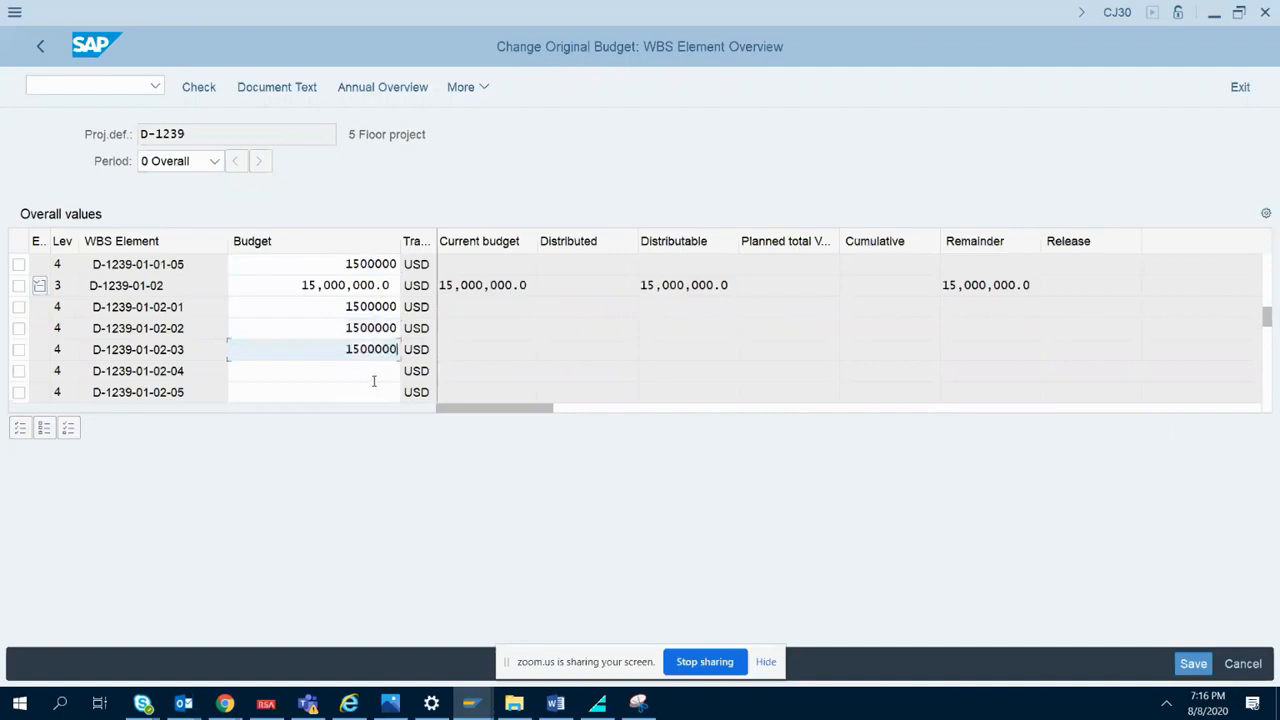
left_click(373, 380)
key("ctrl+v")
left_click(369, 390)
key("ctrl+v")
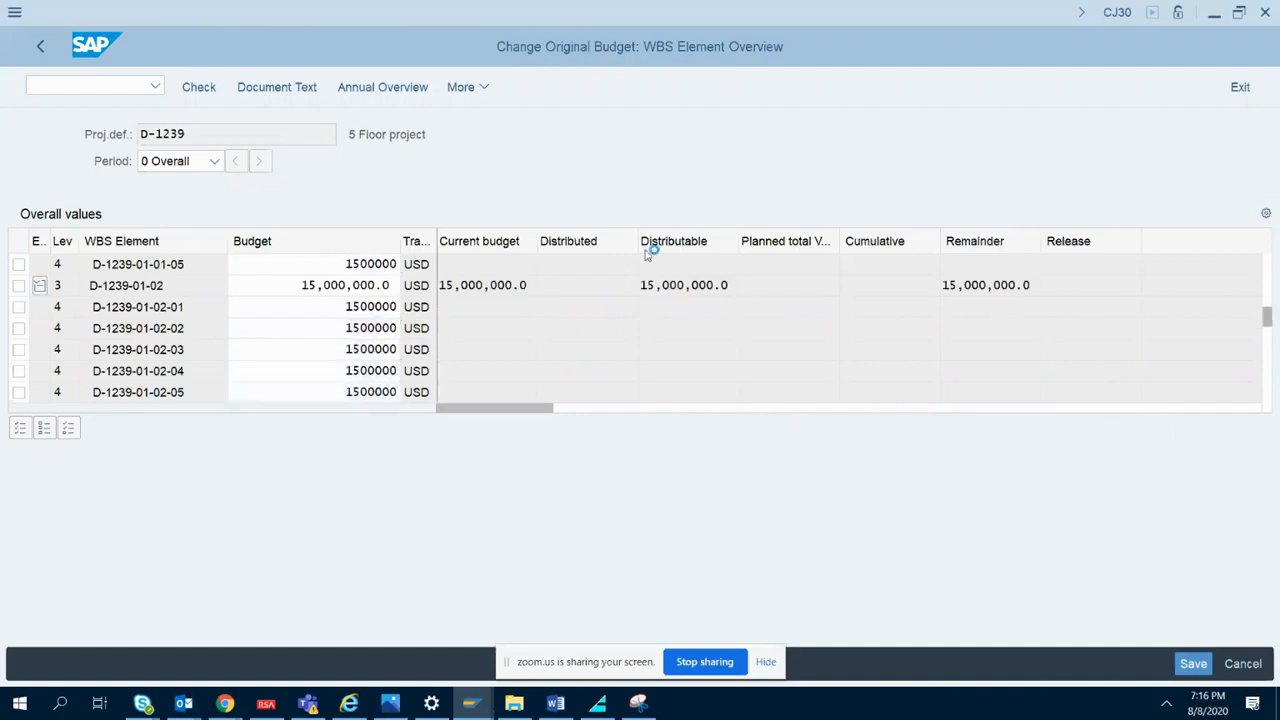
scroll(320, 303, "down", 5)
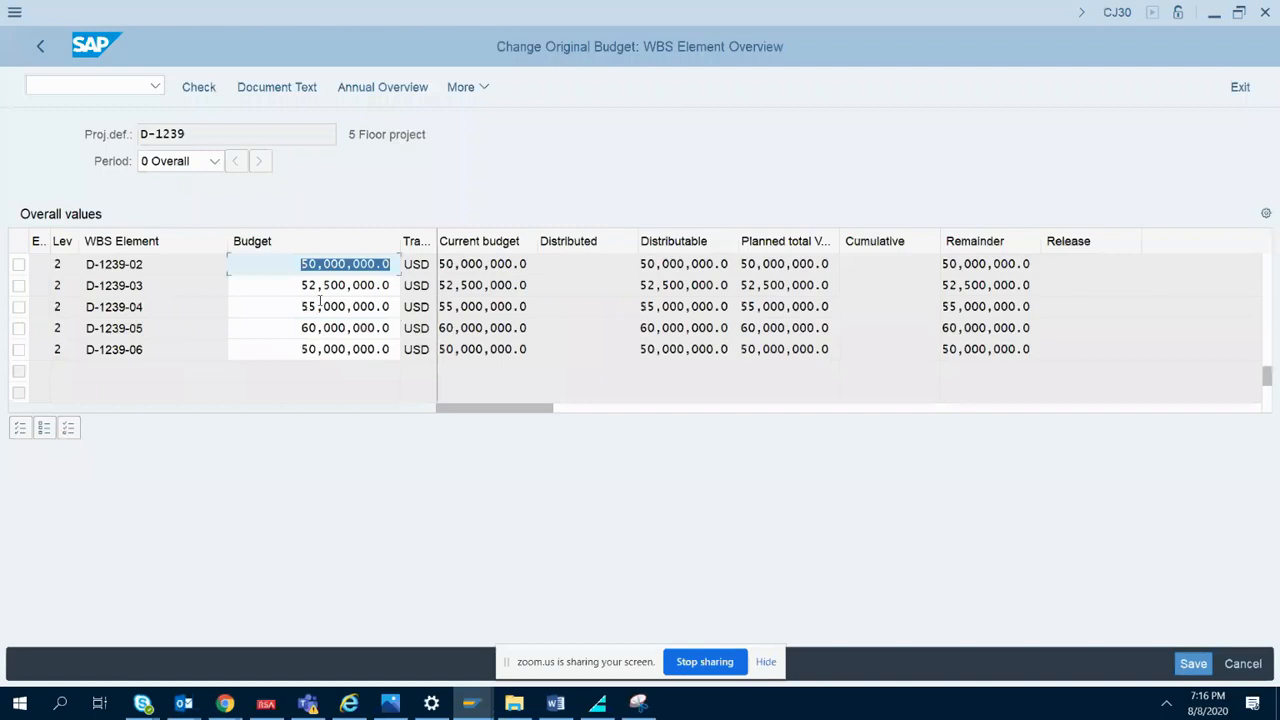
- Review the budget of level 3 element D-1239-01-02 alongside the level 4 budgets under Floor 1
left_click(1267, 330)
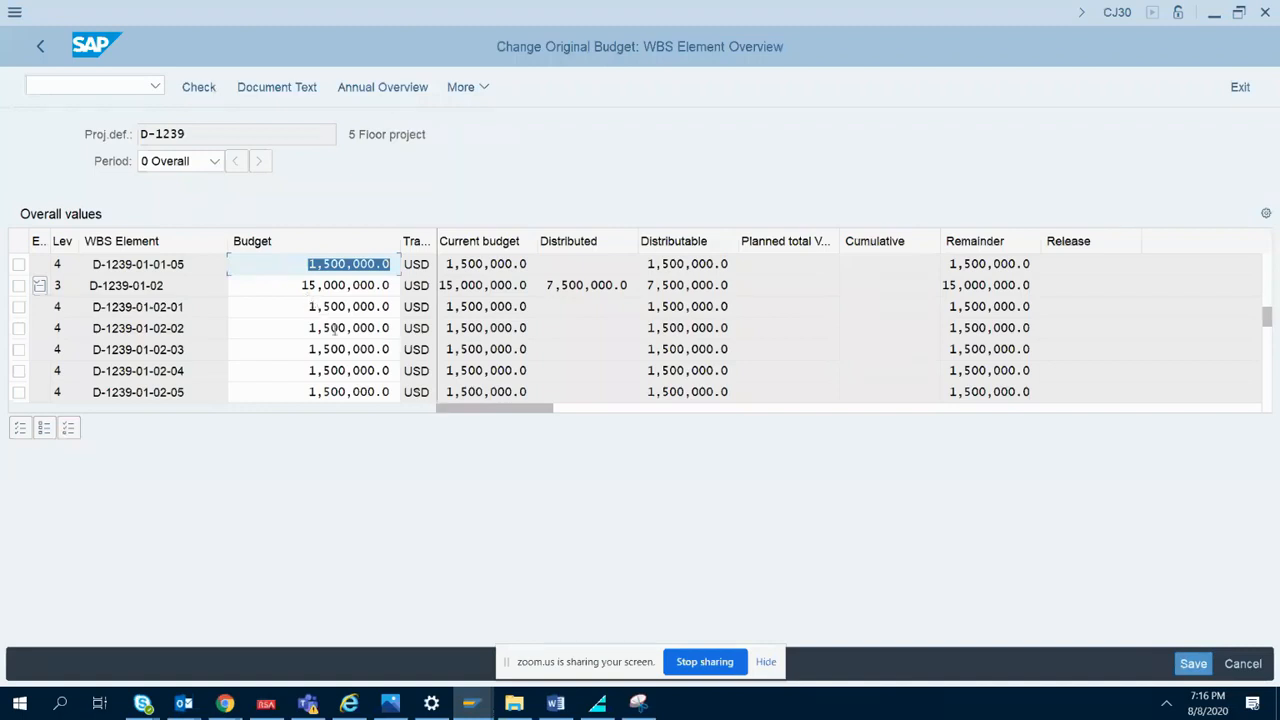
left_click_drag(1268, 322, 1271, 295)
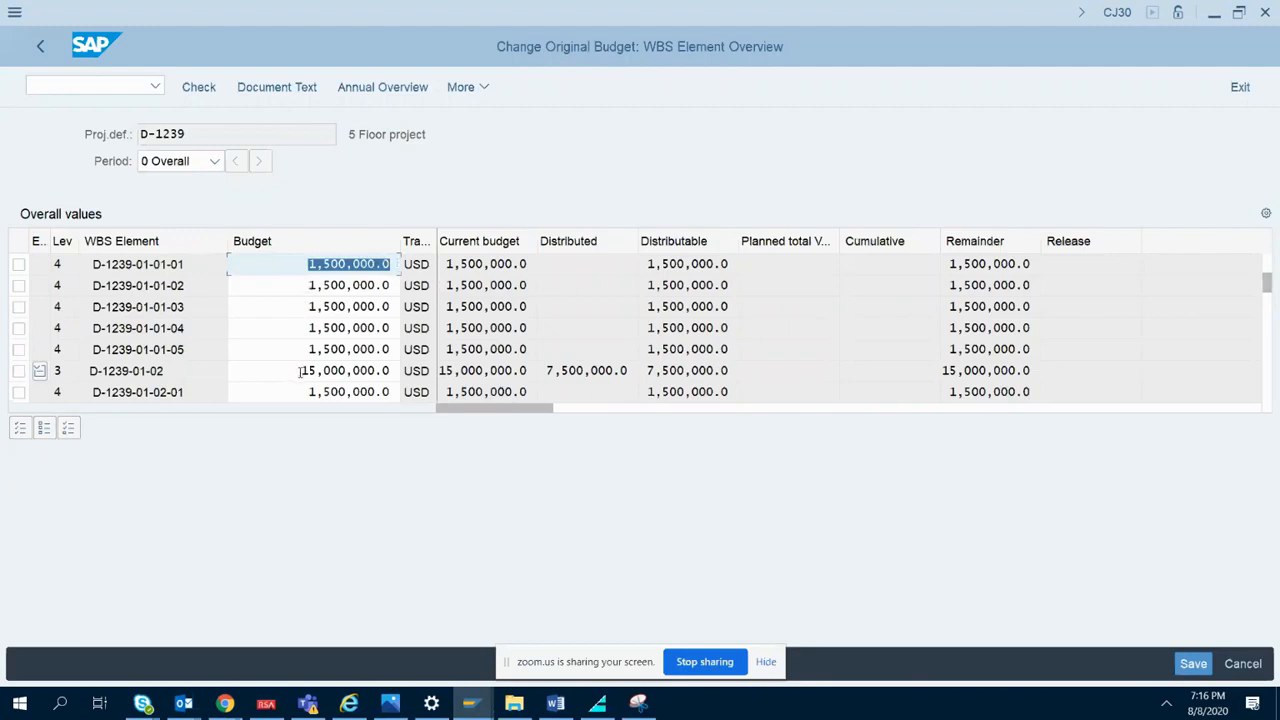
left_click_drag(300, 372, 399, 368)
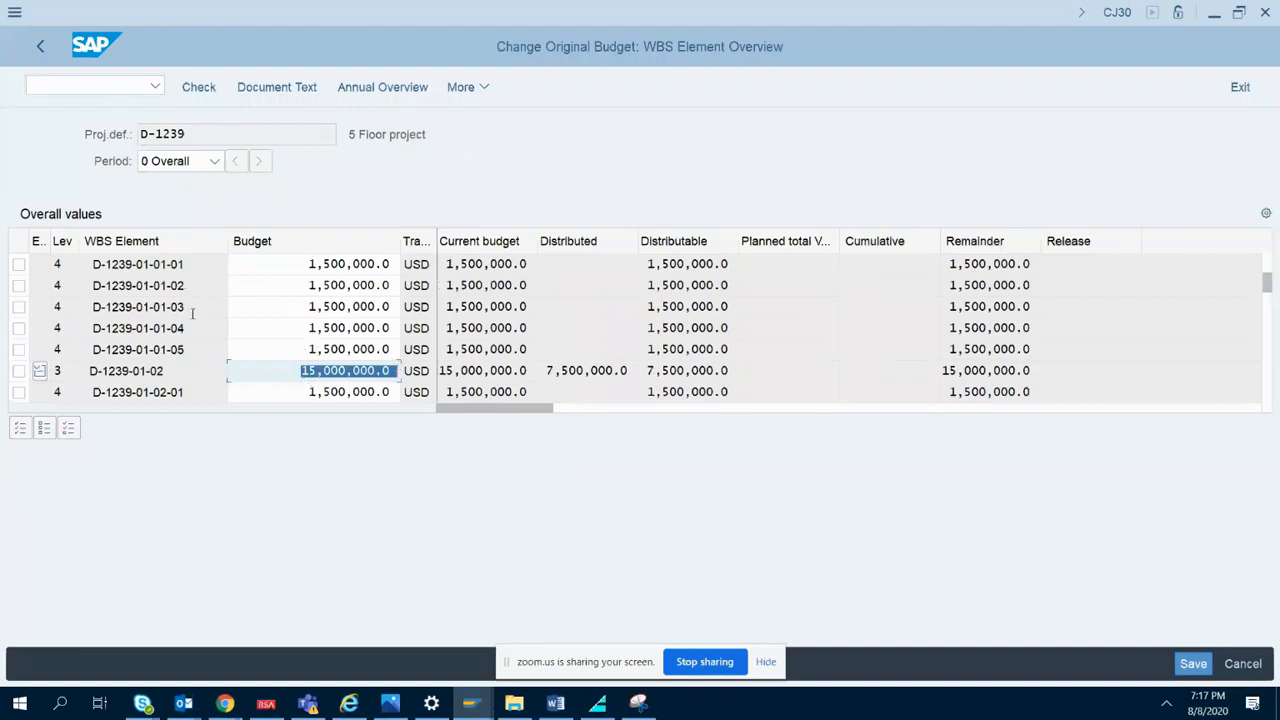
left_click_drag(166, 371, 86, 371)
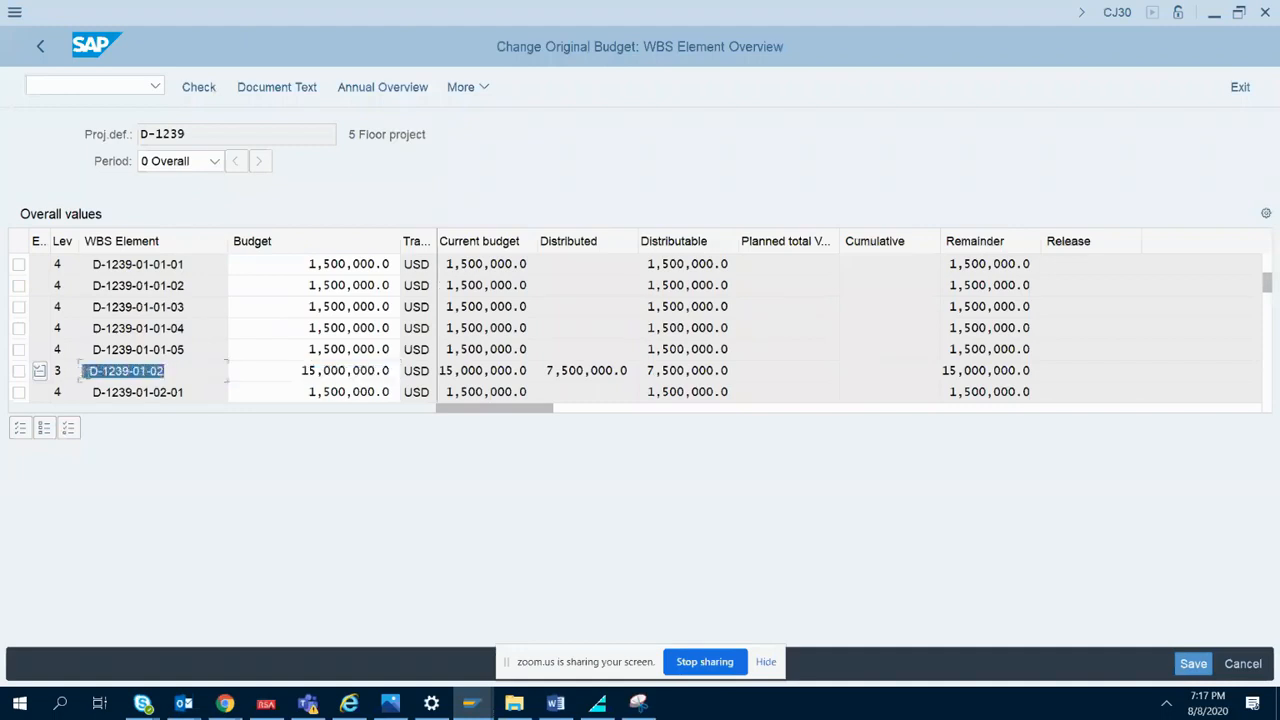
double_click(318, 370)
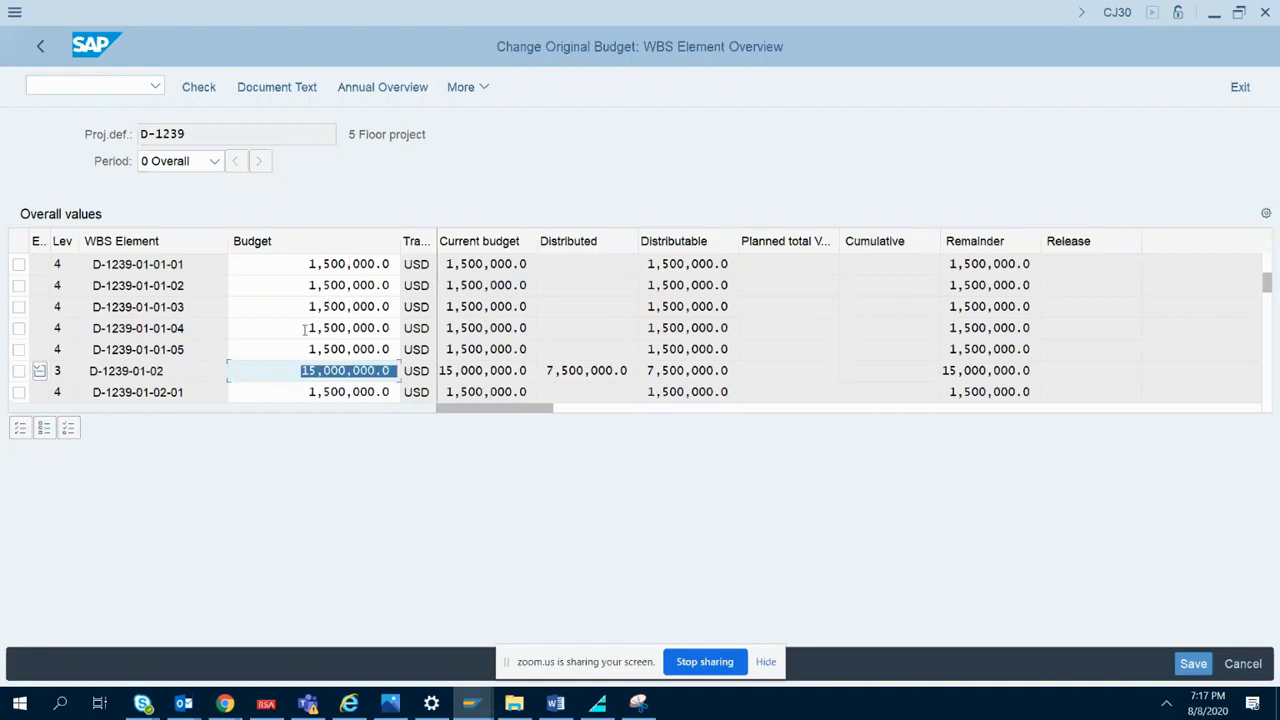
- Capture the D-1239 budget overview with Snipping Tool, paste it below the CJ30 line in the Word notes, and return to SAP
left_click(638, 703)
left_click(33, 58)
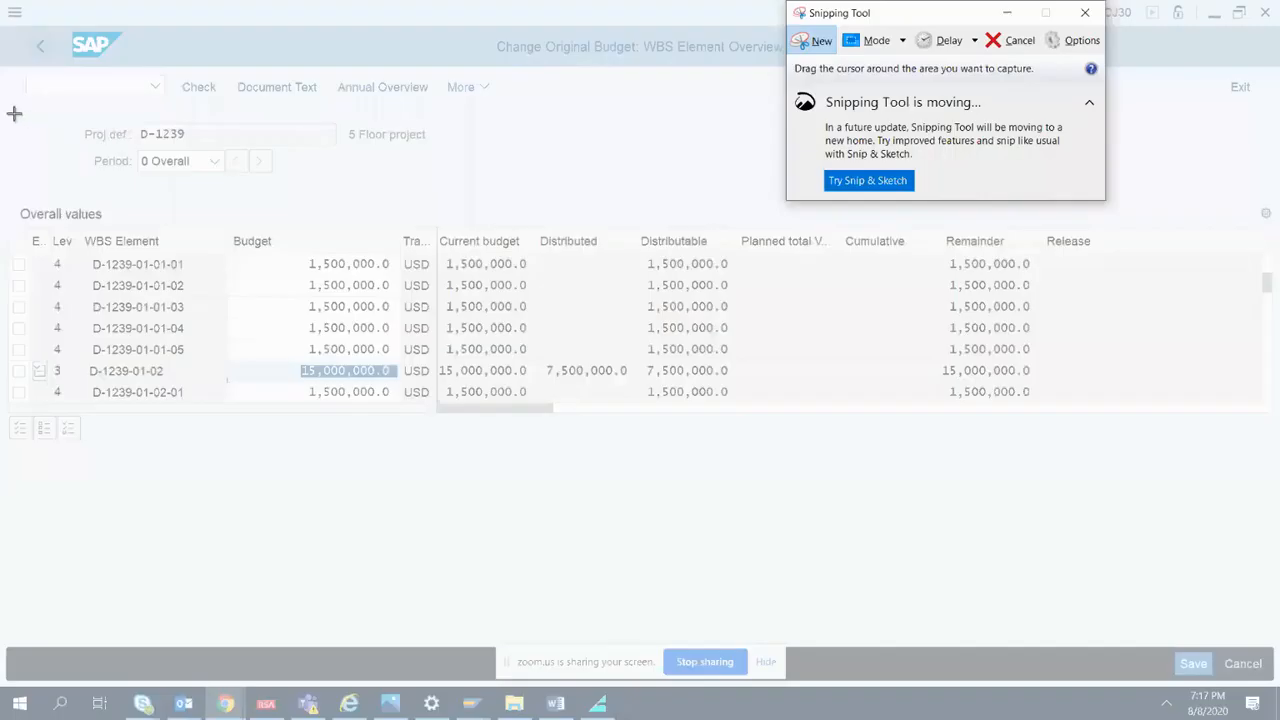
left_click_drag(14, 113, 1042, 453)
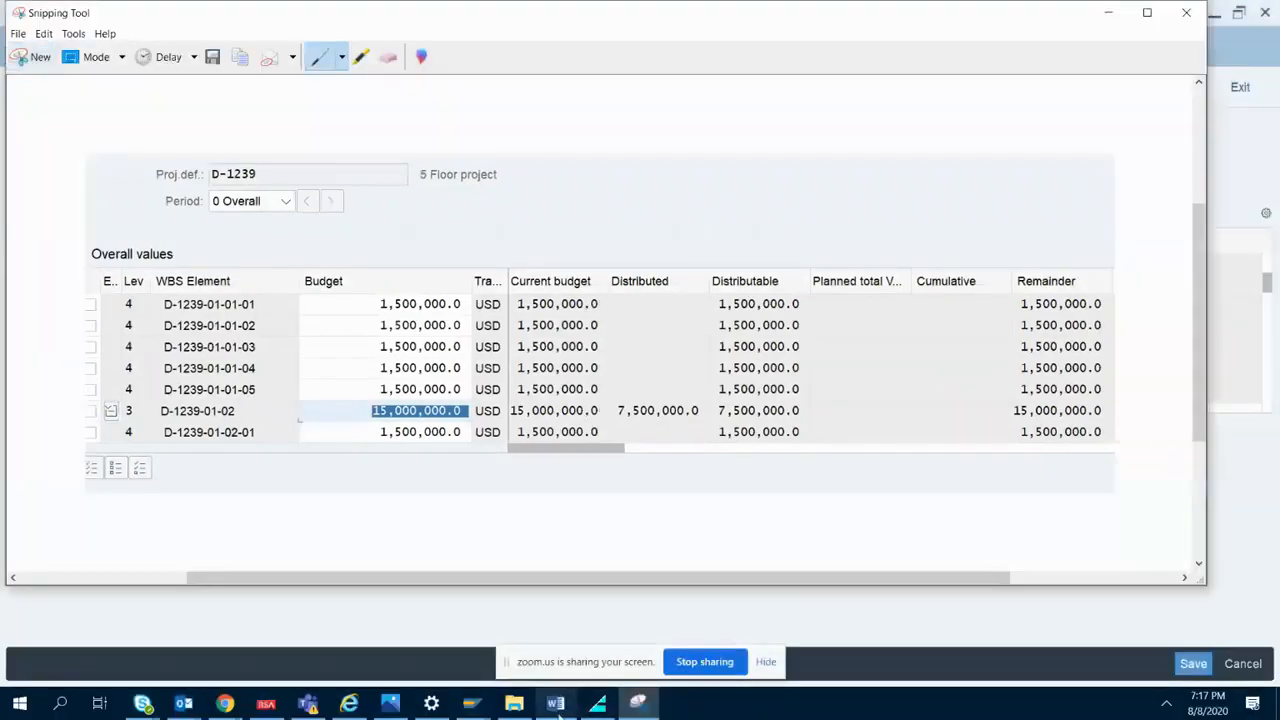
left_click(555, 703)
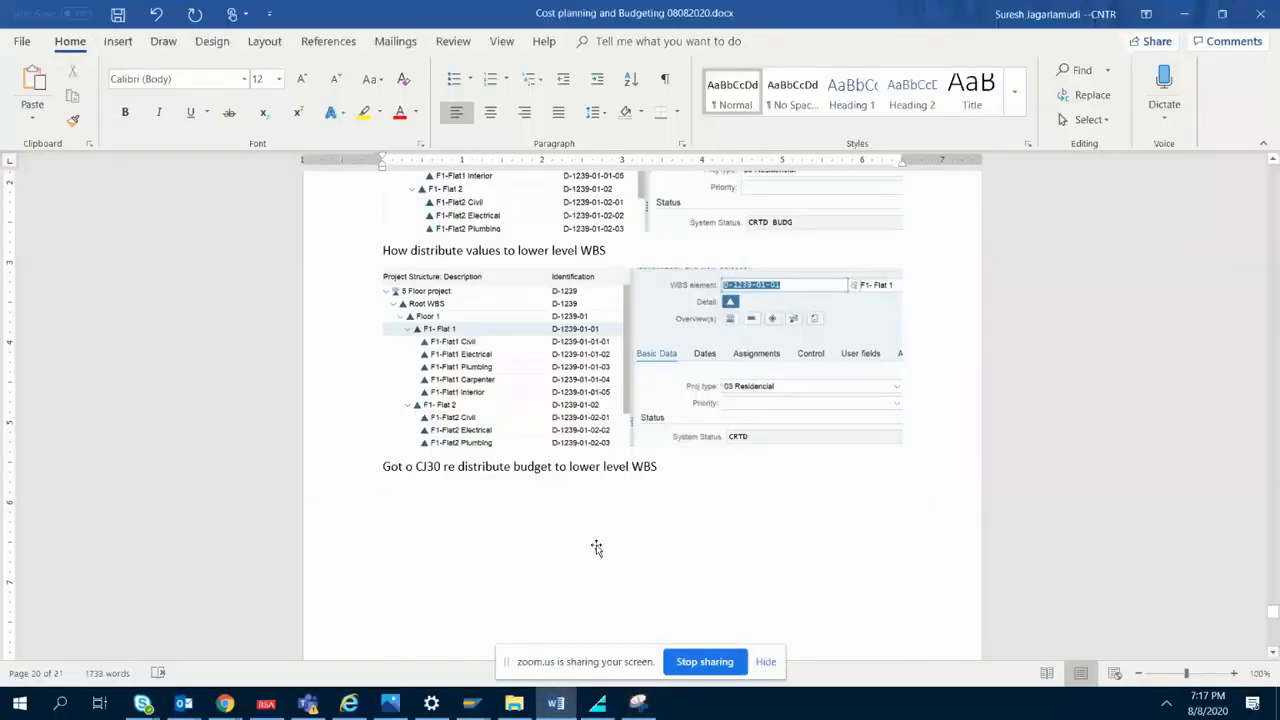
key("ctrl+v")
left_click(470, 703)
left_click(520, 668)
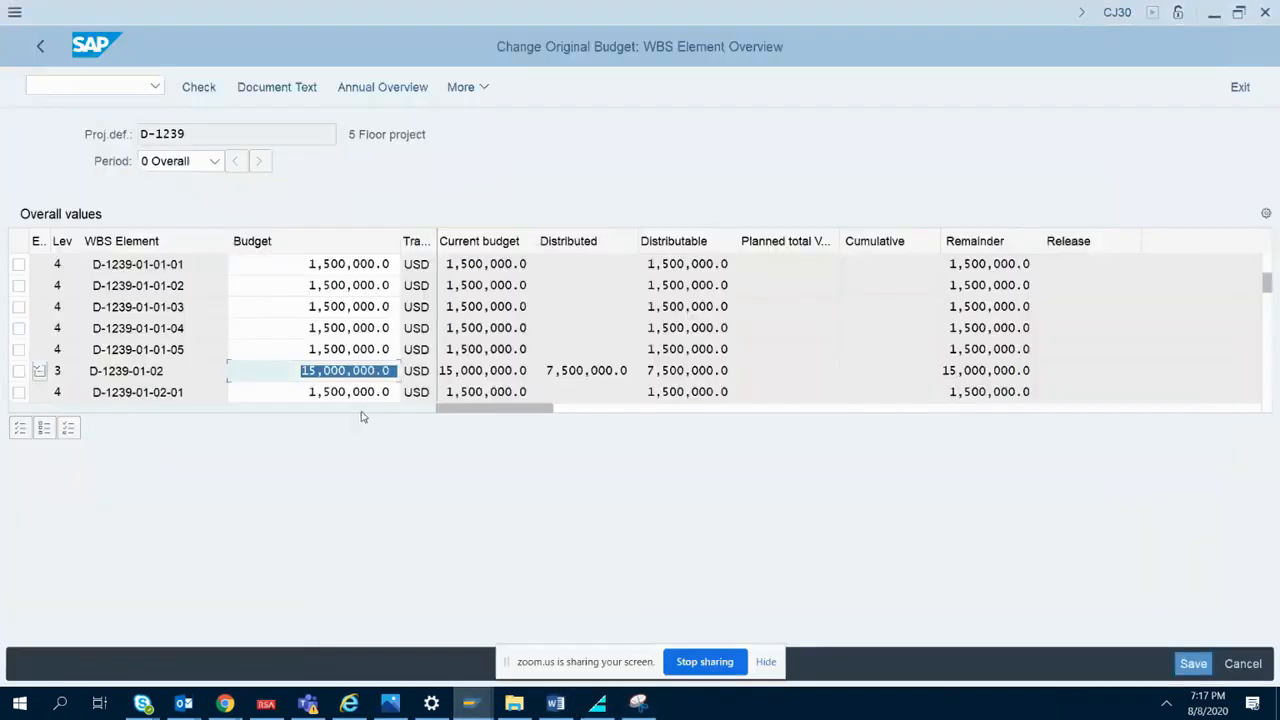
left_click(309, 392)
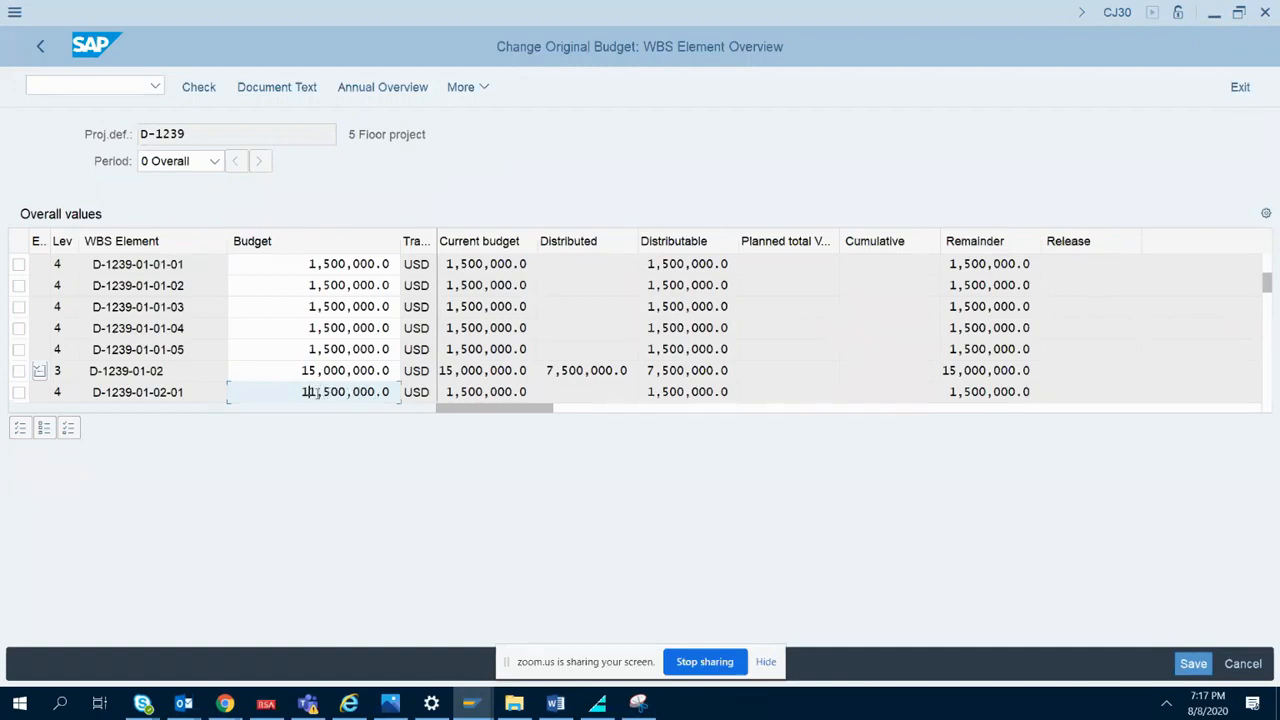
left_click_drag(301, 370, 390, 366)
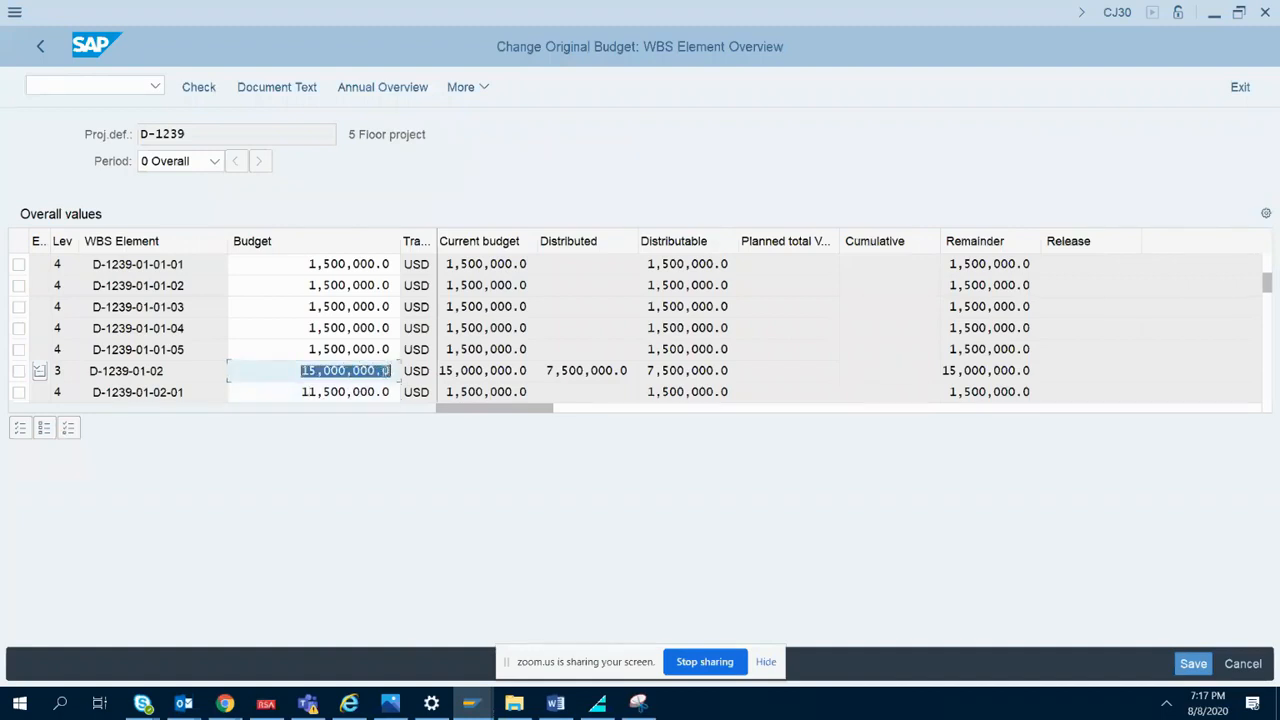
left_click_drag(303, 392, 398, 392)
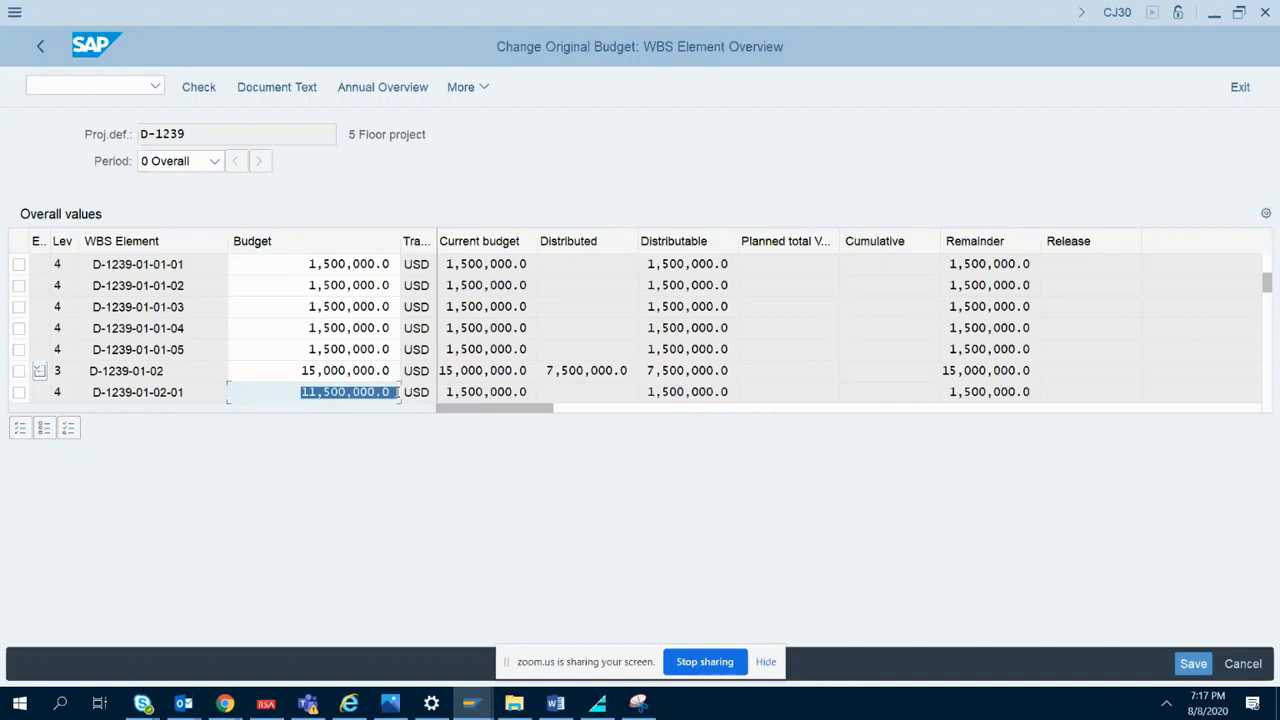
left_click(374, 392)
key("Return")
left_click(206, 88)
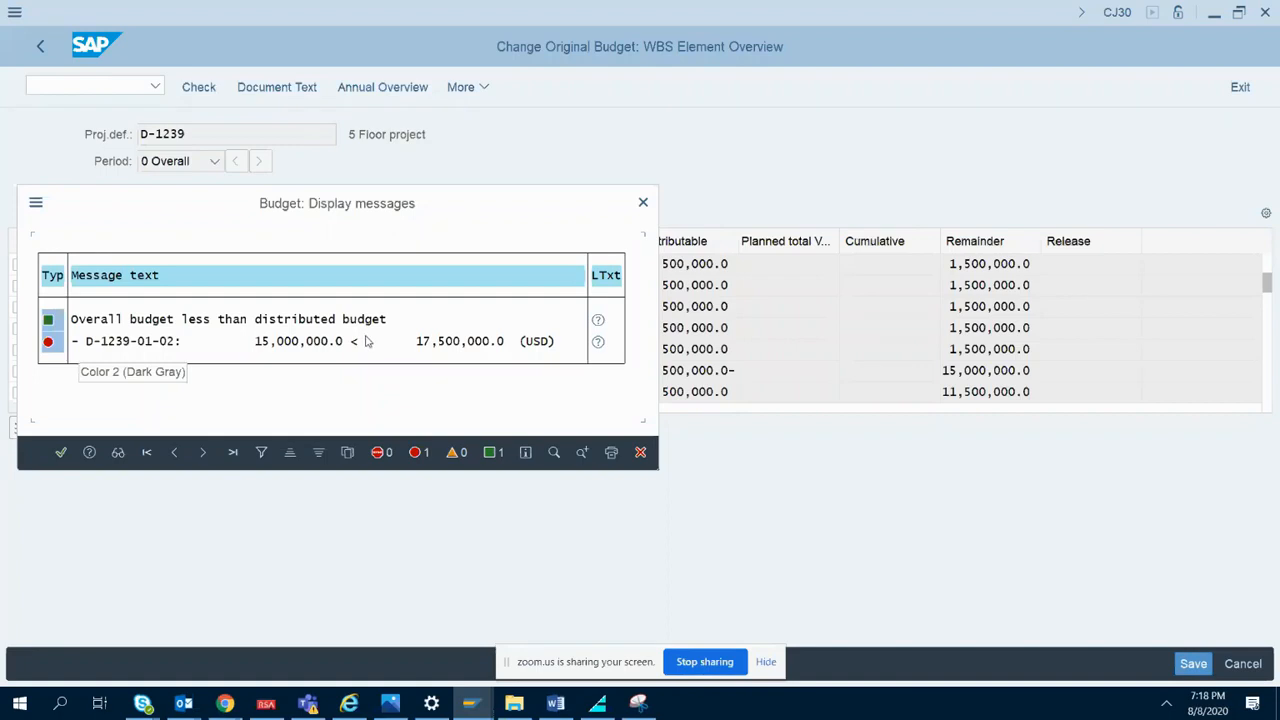
left_click(641, 455)
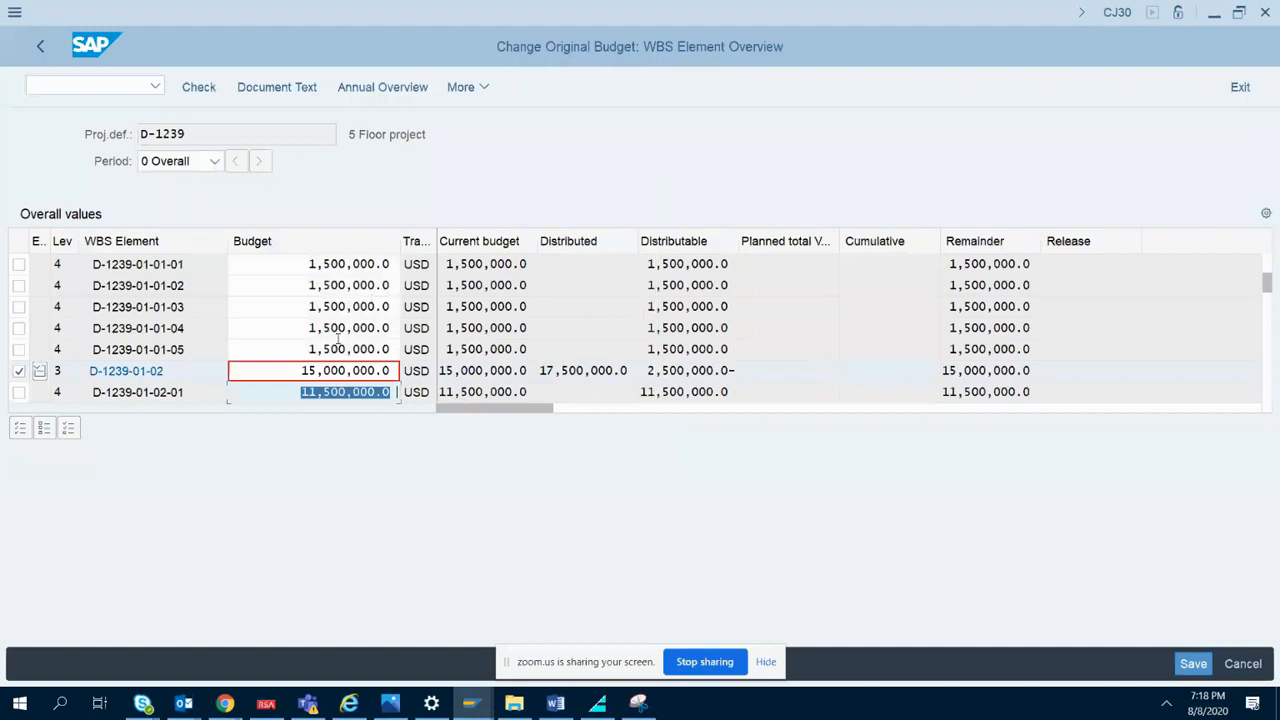
left_click(307, 392)
key("Return")
left_click(199, 87)
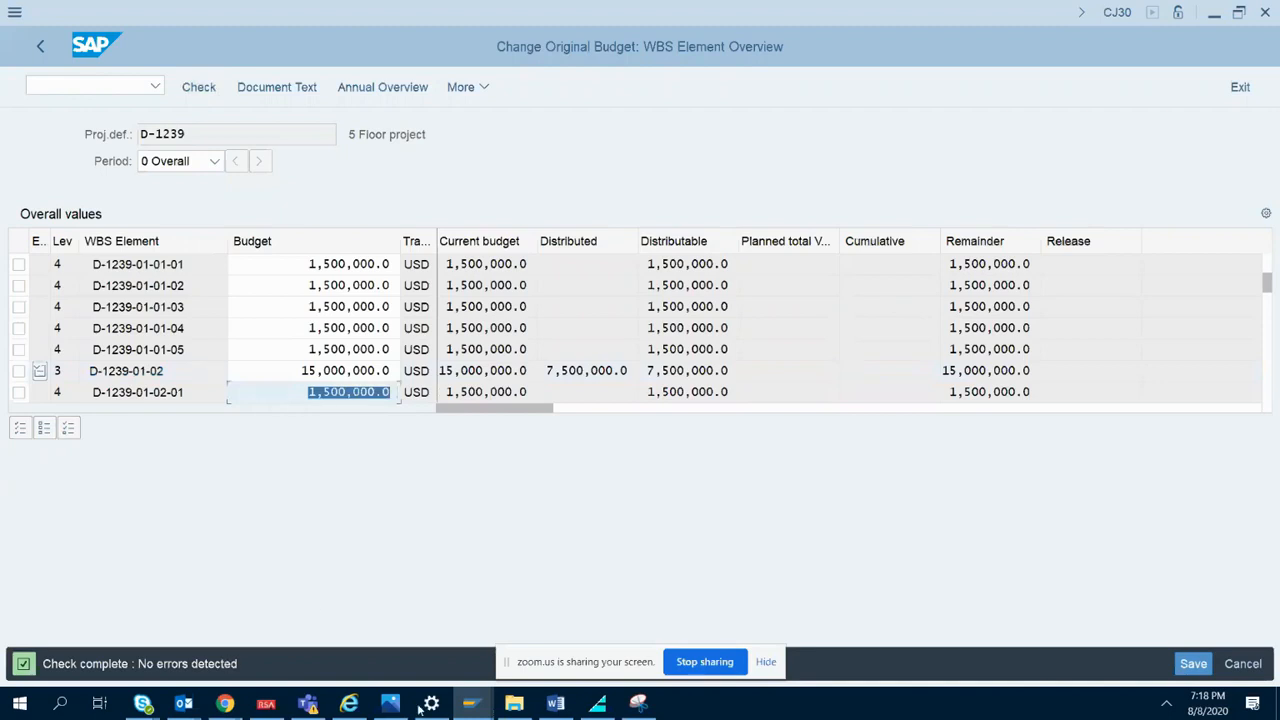
- Capture the checked D-1239 budget overview including its status message with Snipping Tool, and switch to the Word notes
left_click(639, 704)
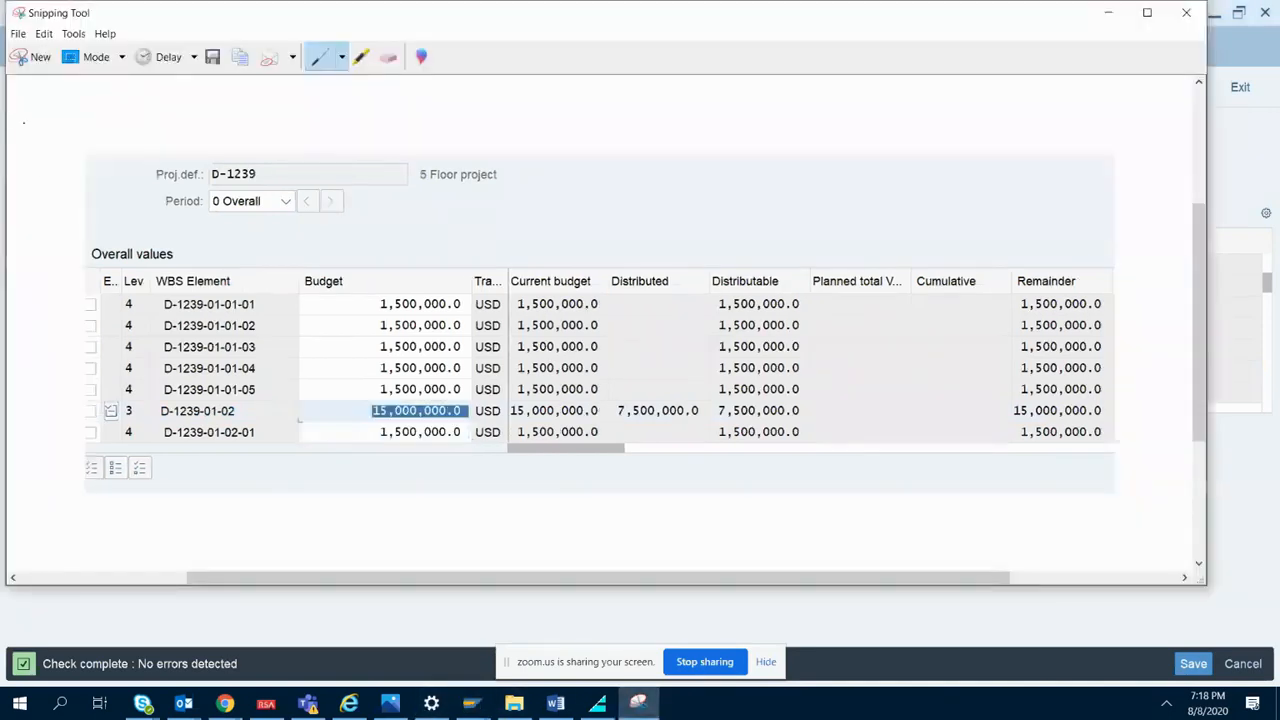
left_click(40, 57)
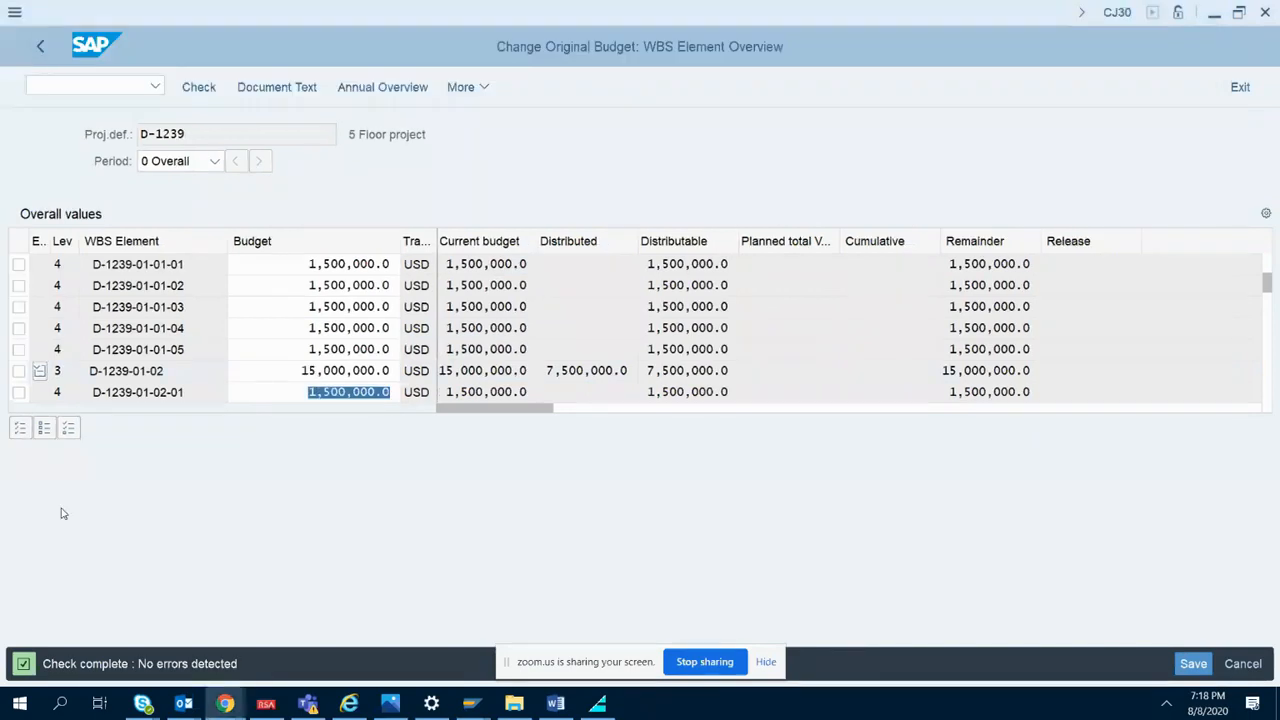
left_click_drag(15, 113, 631, 675)
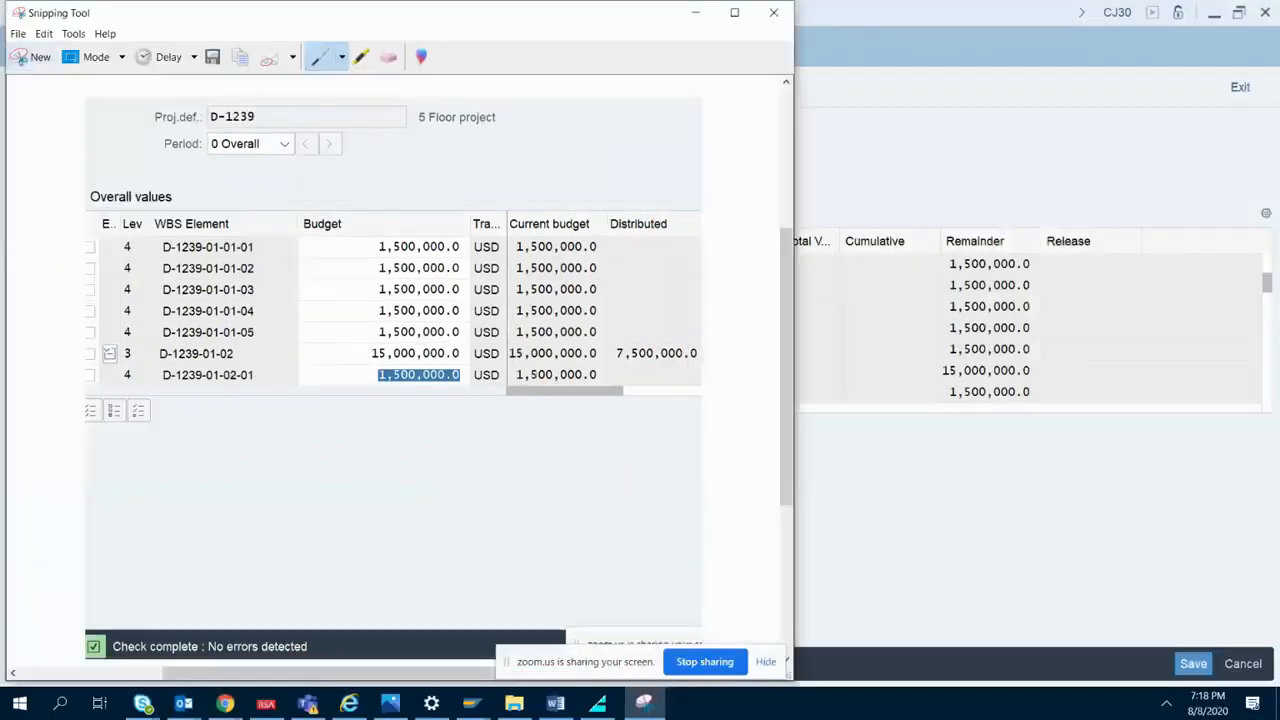
left_click(556, 704)
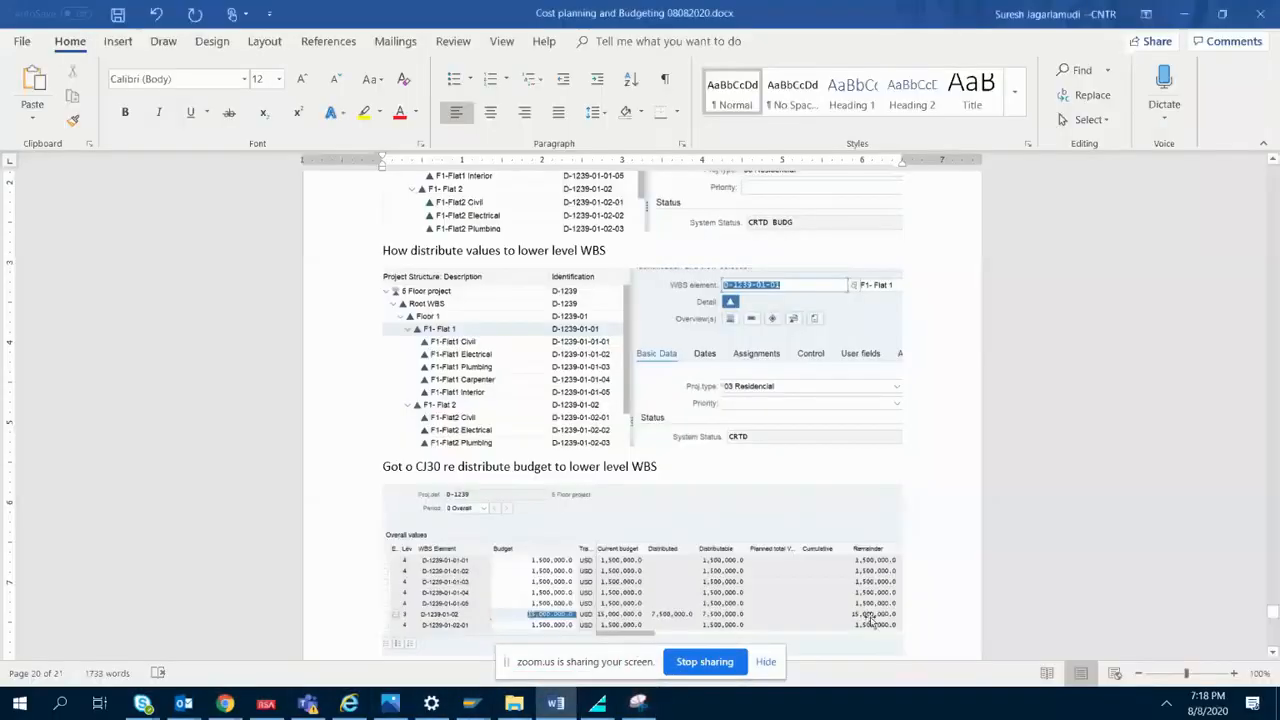
- Add the line "Click on check to check lower level budgeted values with reference to higher level WBS" and paste the capture below it
key("Return")
type("Cli")
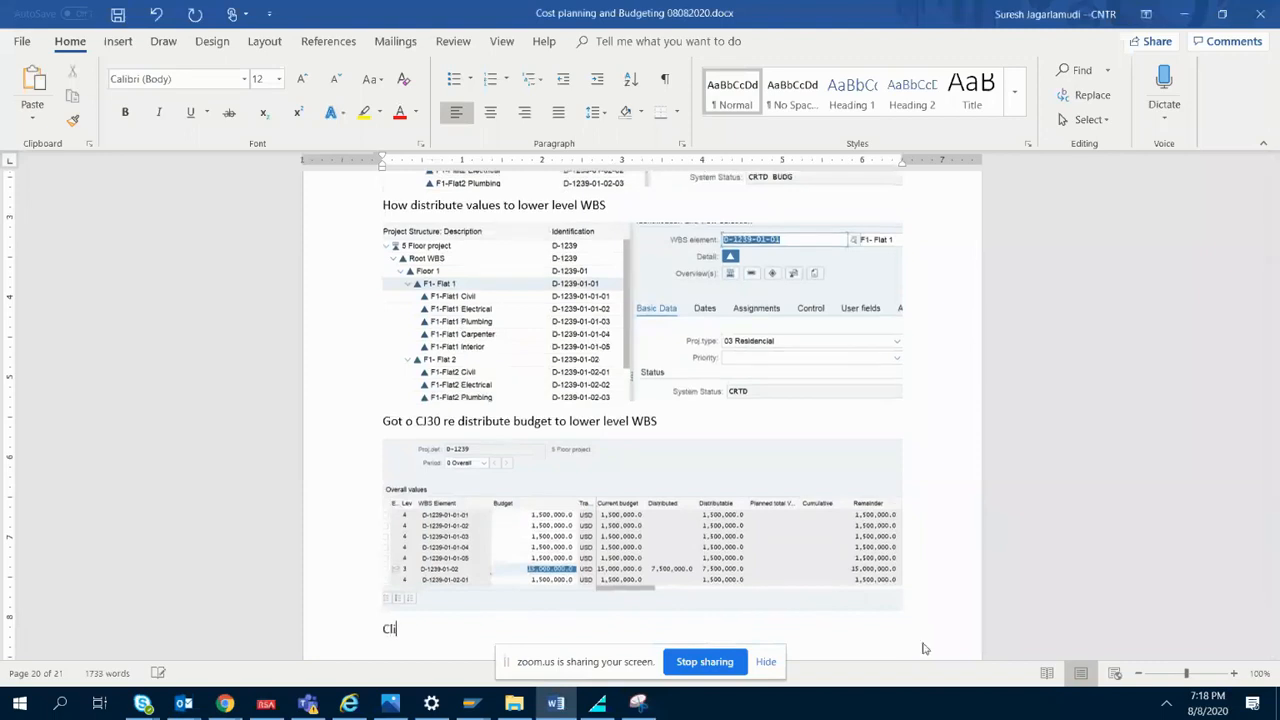
type("ck on check to check lowe")
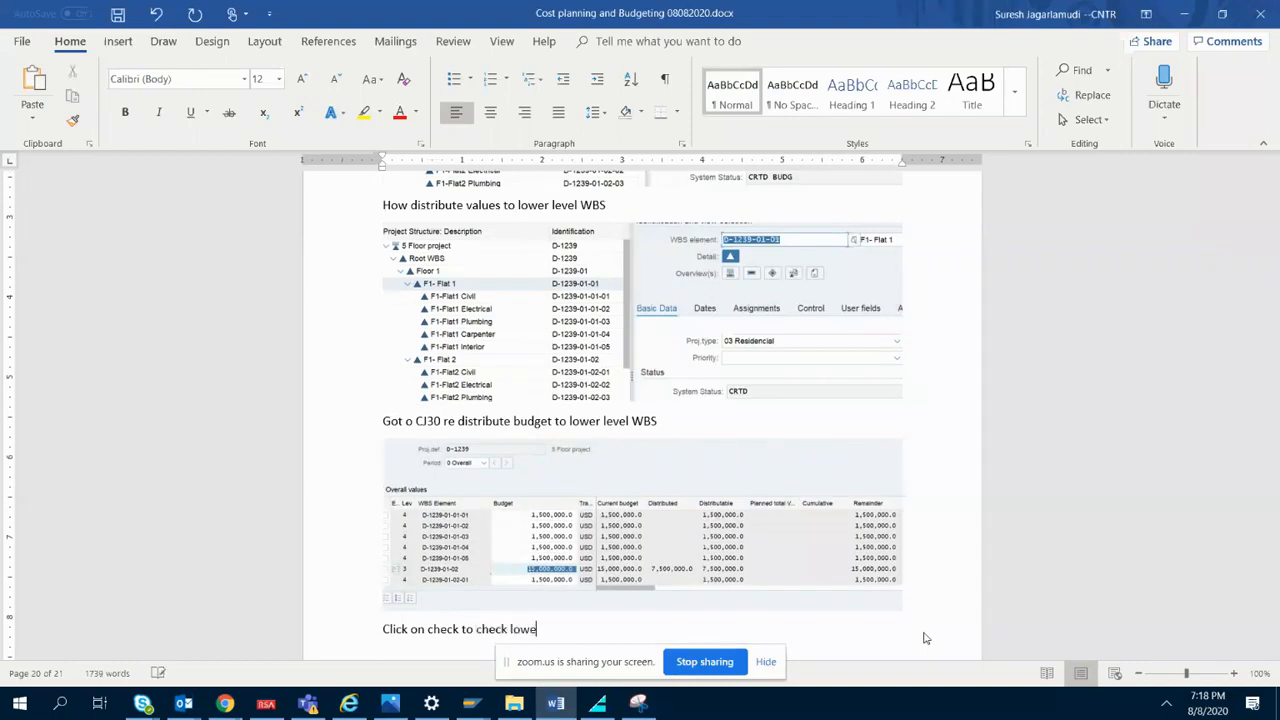
type("r level budgeted values ")
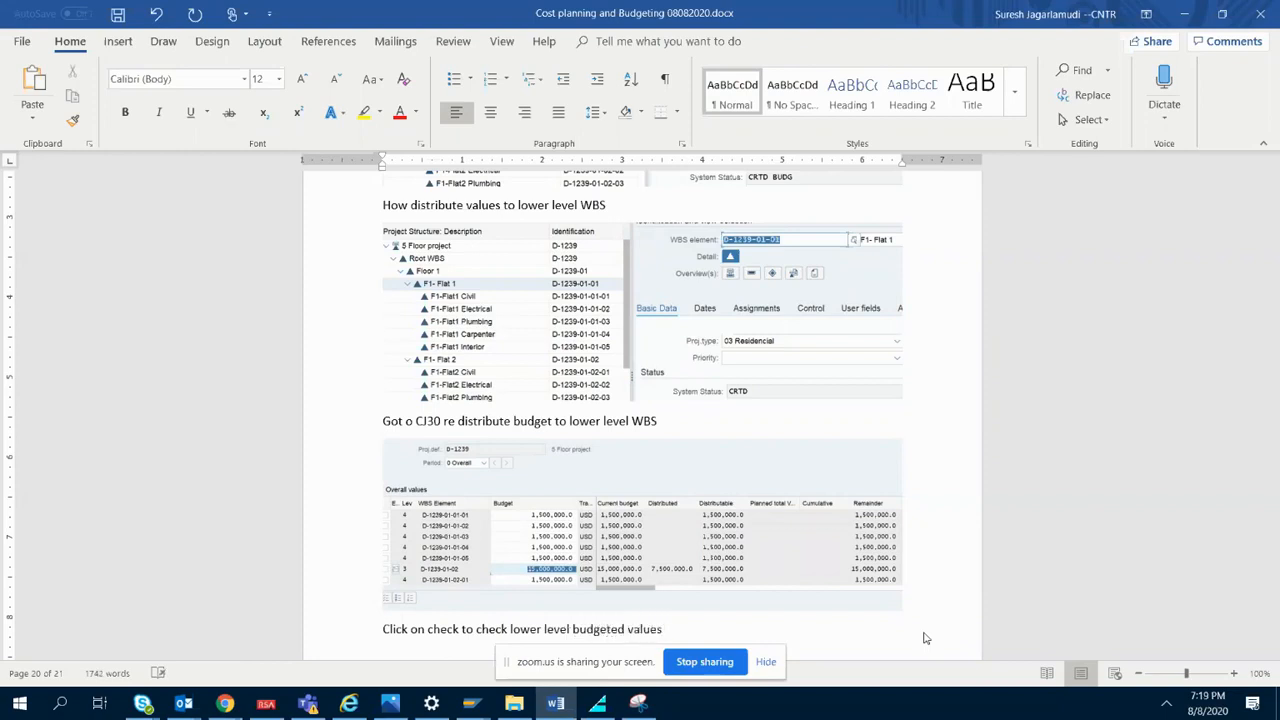
type("with reference to high")
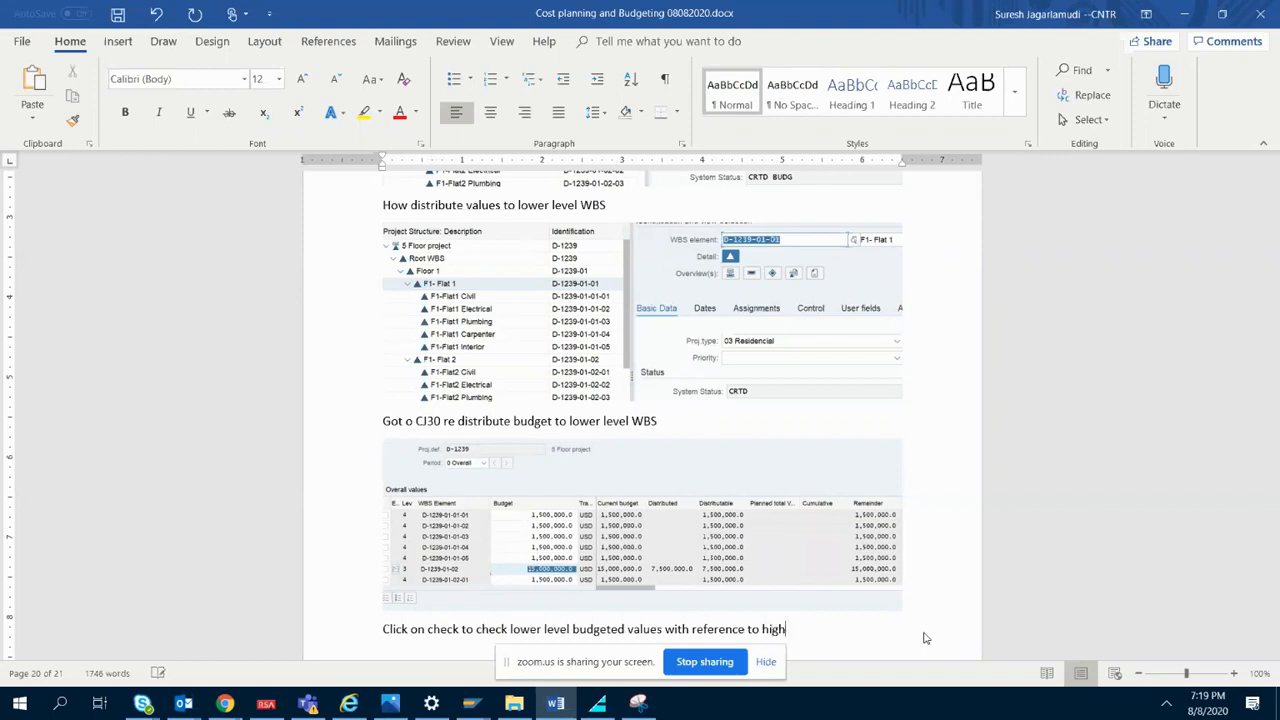
type("er level WBS")
key("ctrl+v")
- Add the line "Save the budget changes" below the pasted budget check capture, followed by an empty line
key("Return")
type("Save the budget char")
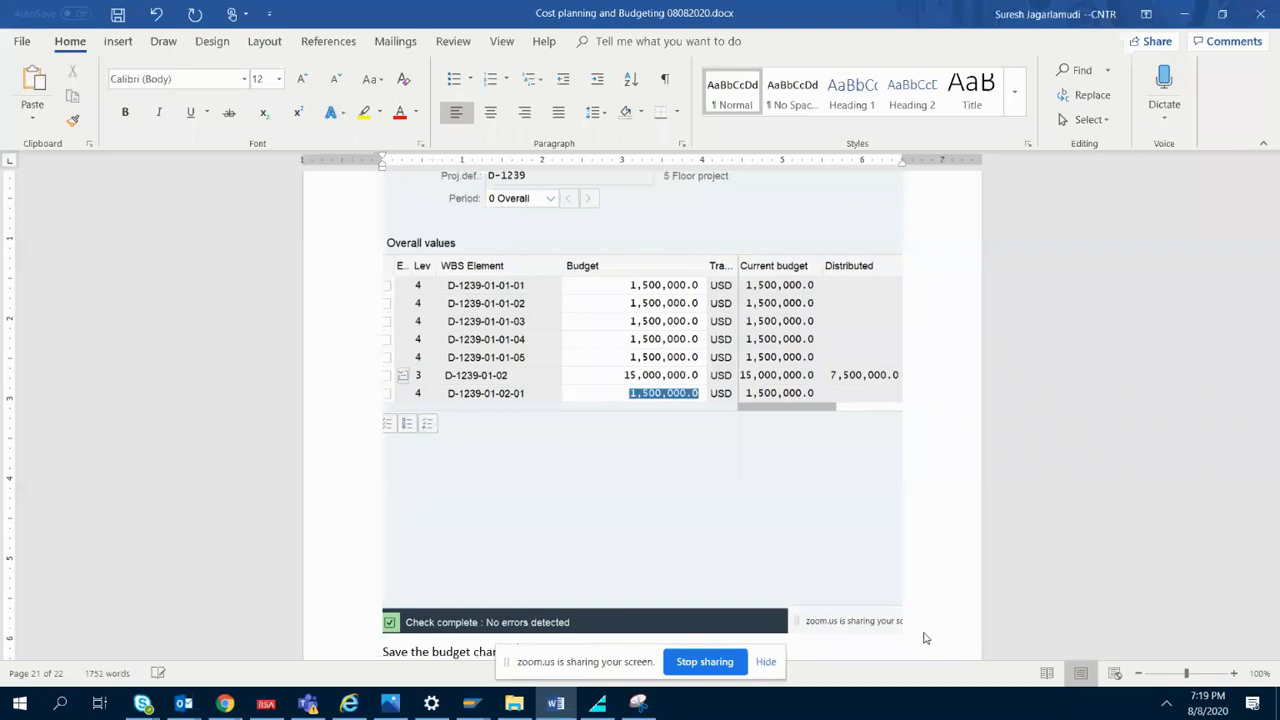
type("ges")
key("Return")
key("Return")
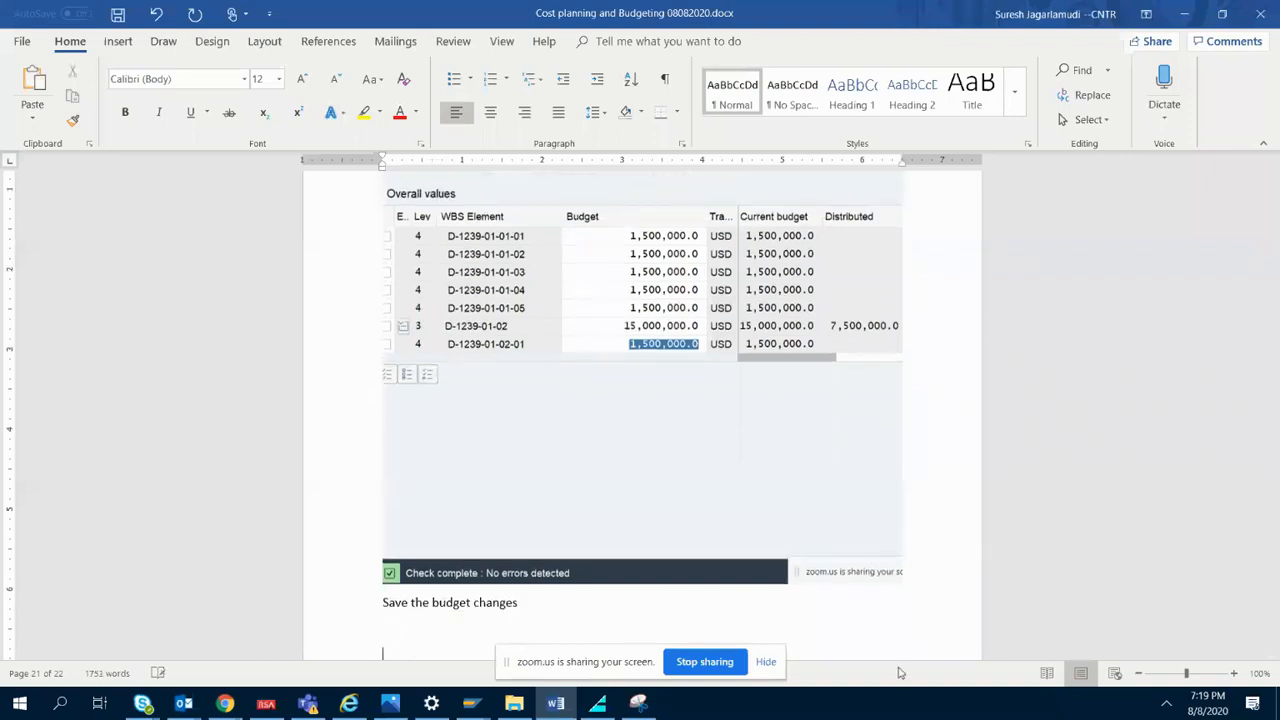
- Return to SAP and save the original budget changes for project D-1239
left_click(563, 705)
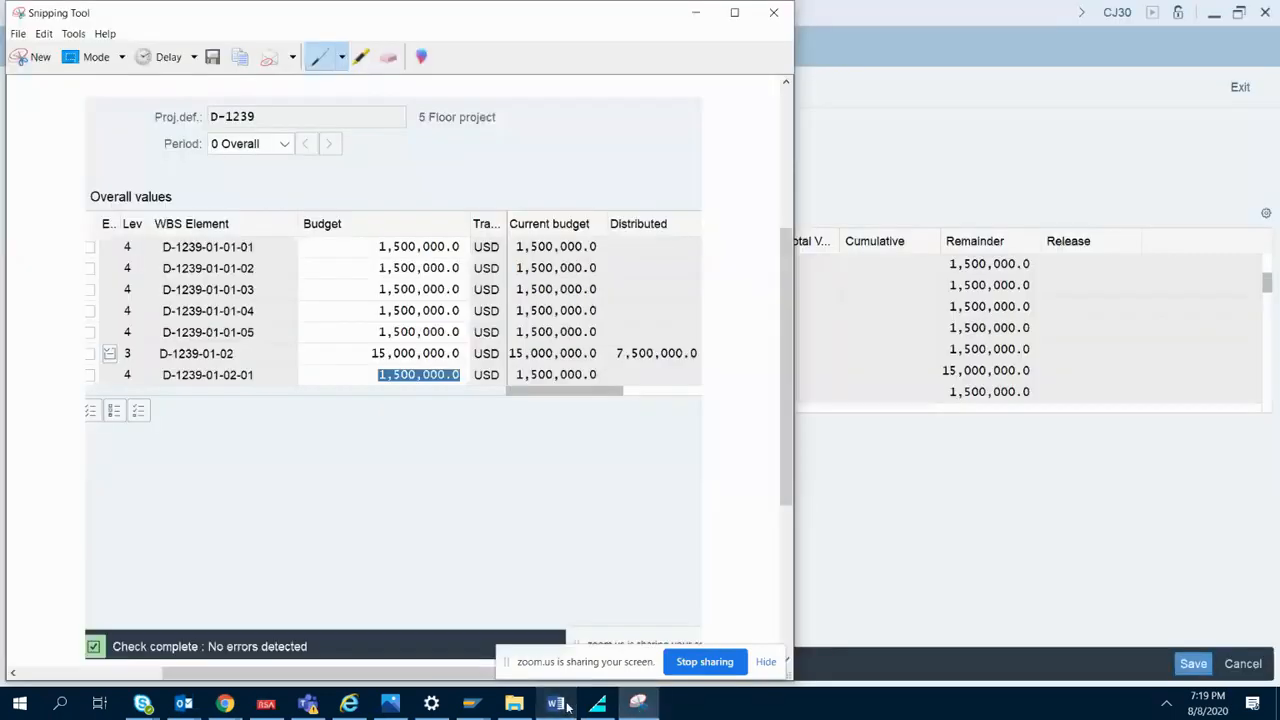
left_click(979, 352)
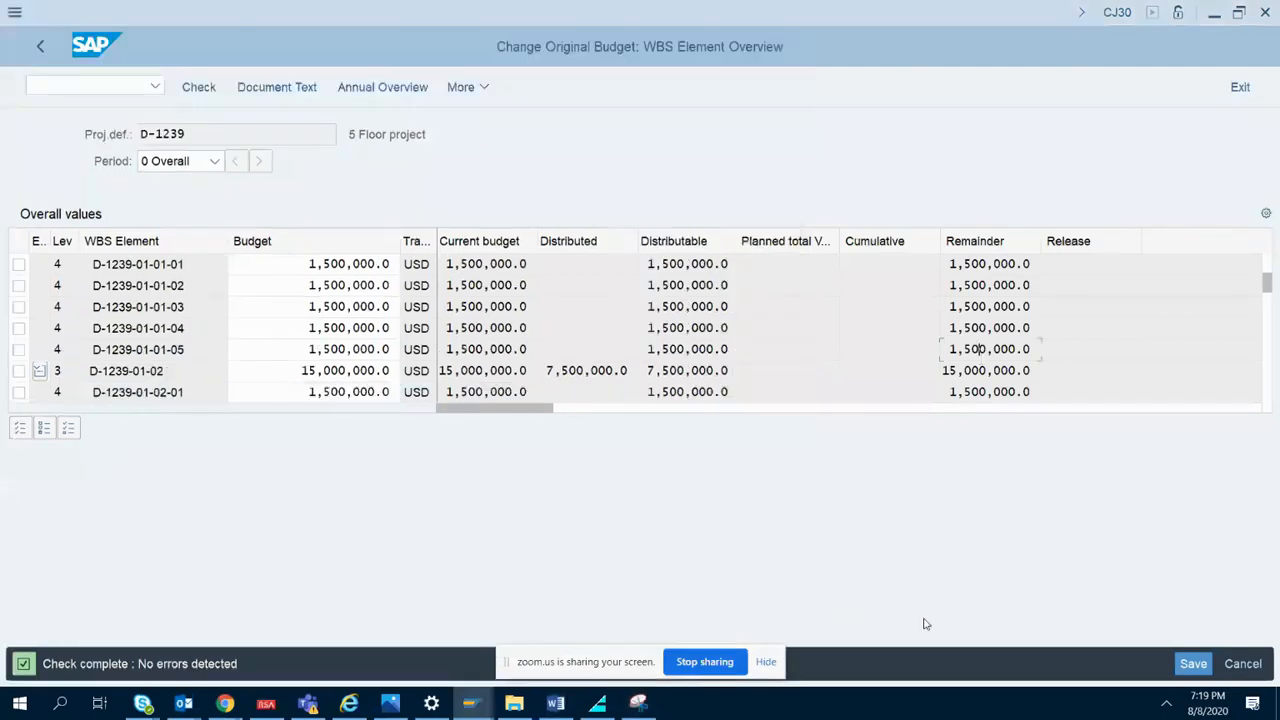
left_click(1180, 662)
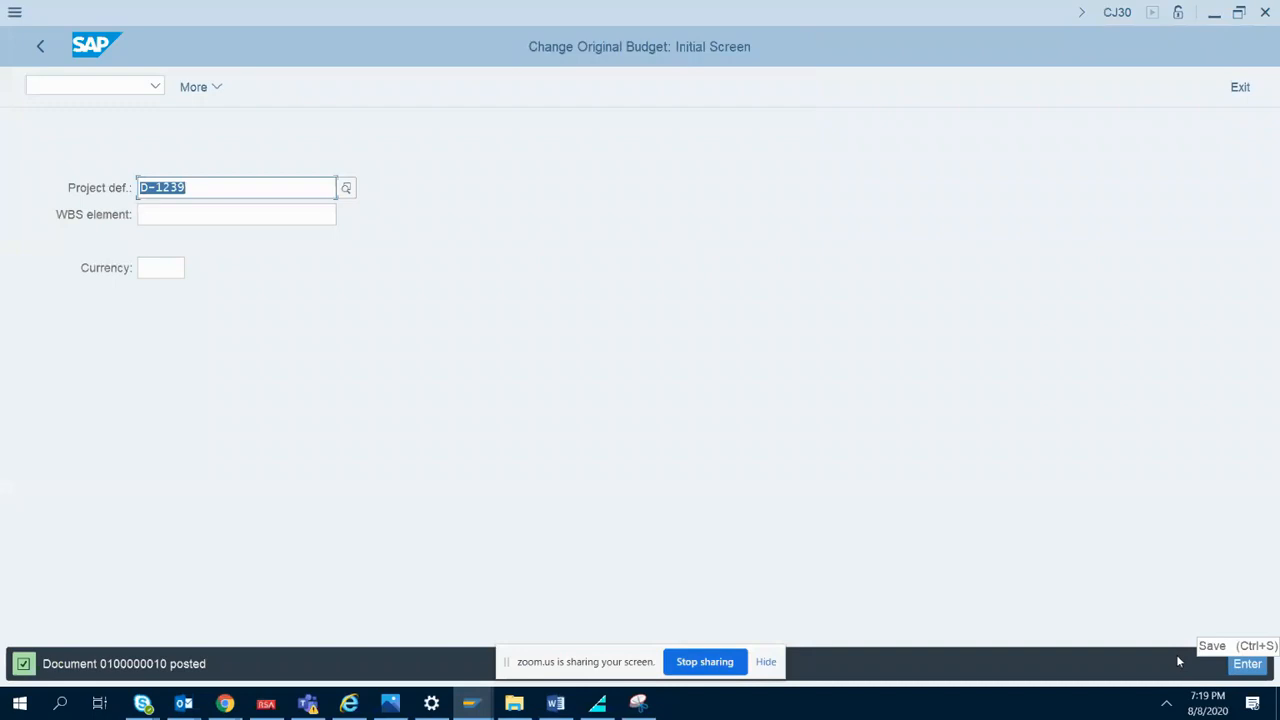
- Capture the CJ30 initial screen with its posting message, paste it below "Save the budget changes" in Word, and save the document
left_click(638, 703)
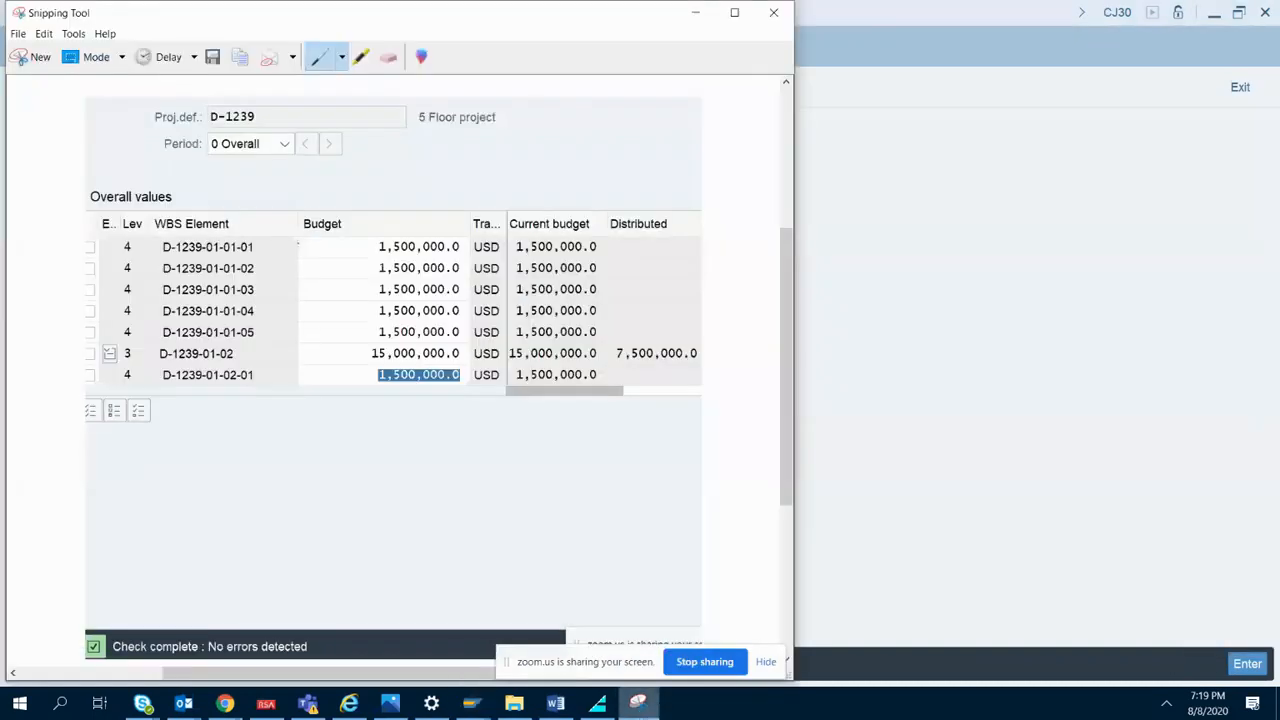
left_click(30, 58)
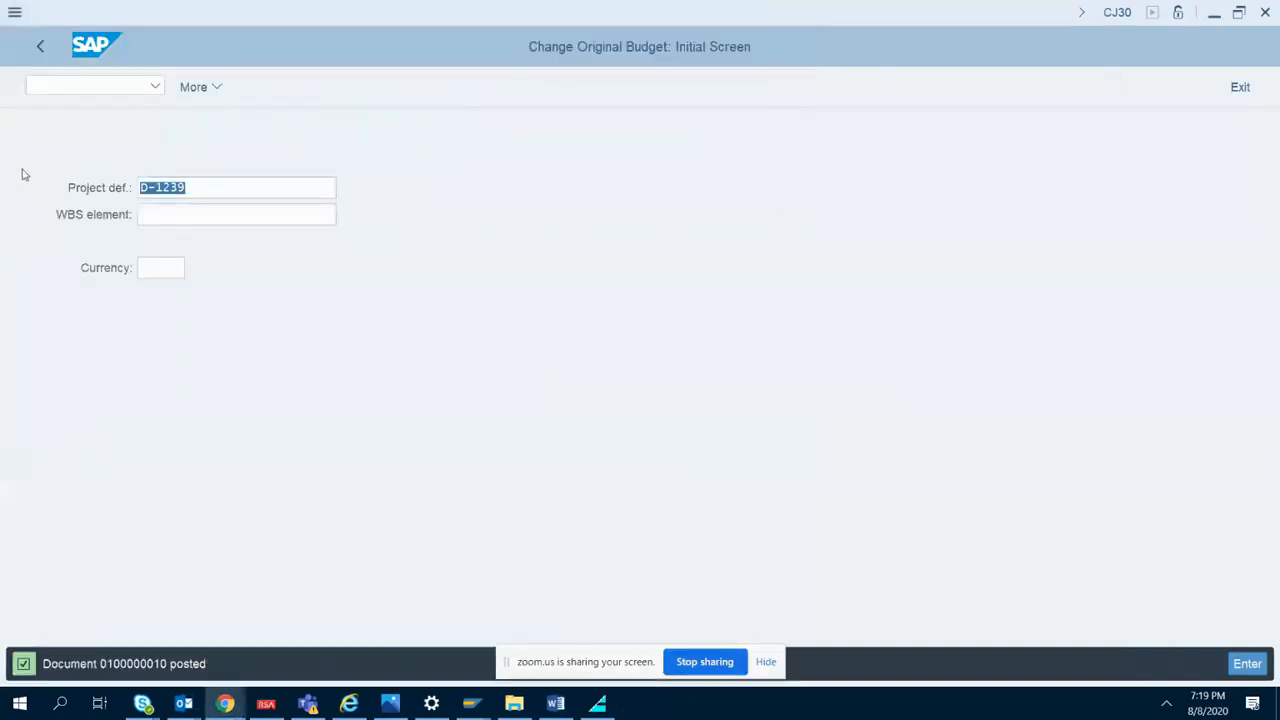
left_click_drag(4, 168, 462, 678)
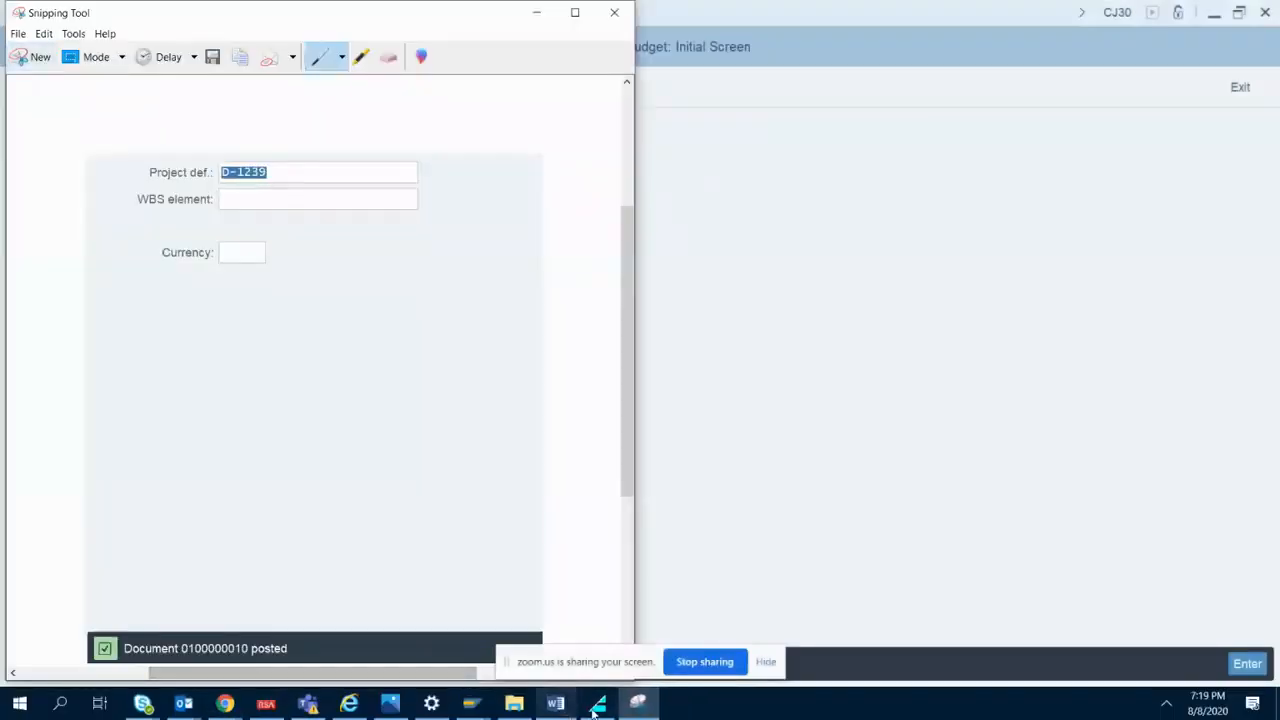
mouse_move(636, 709)
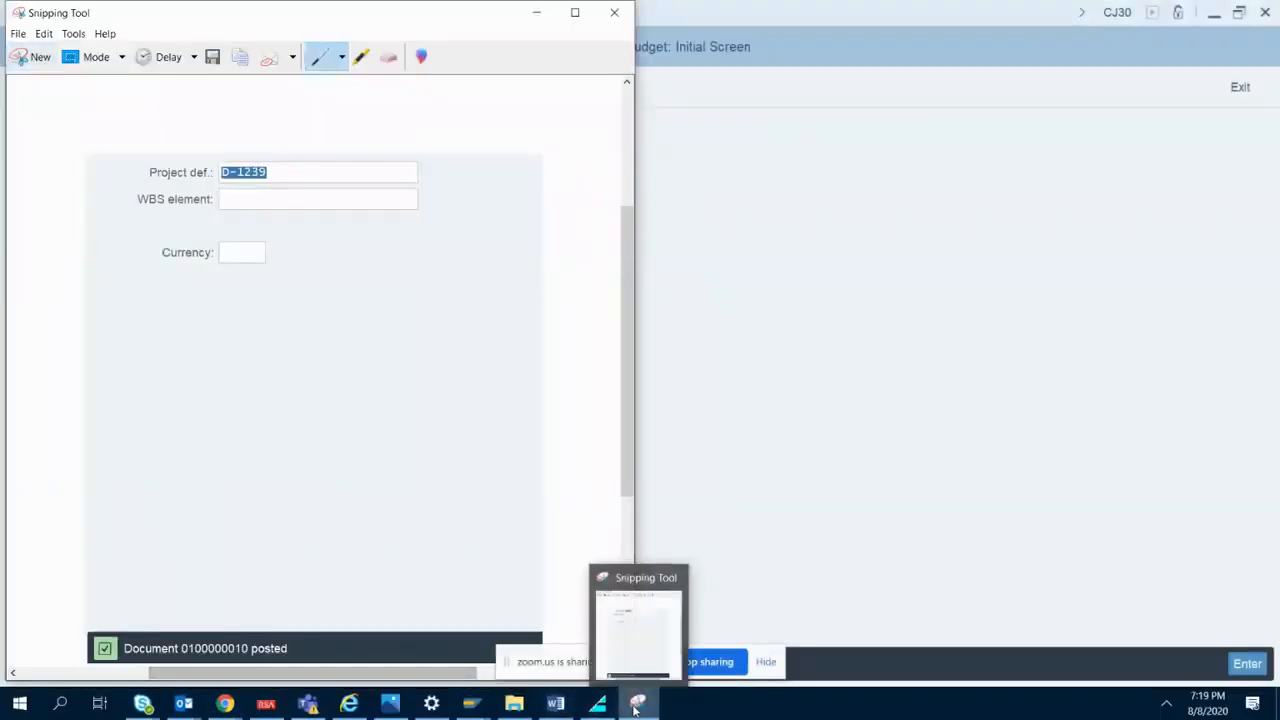
left_click(556, 704)
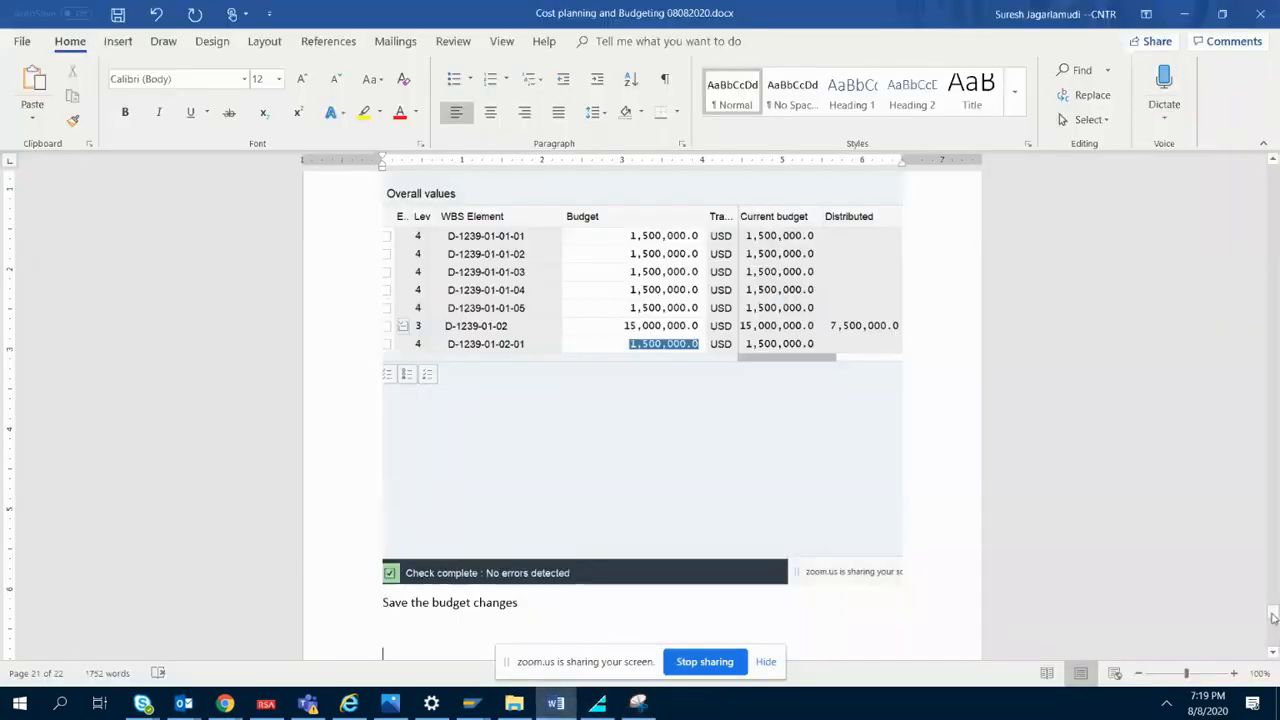
left_click_drag(1273, 612, 1273, 616)
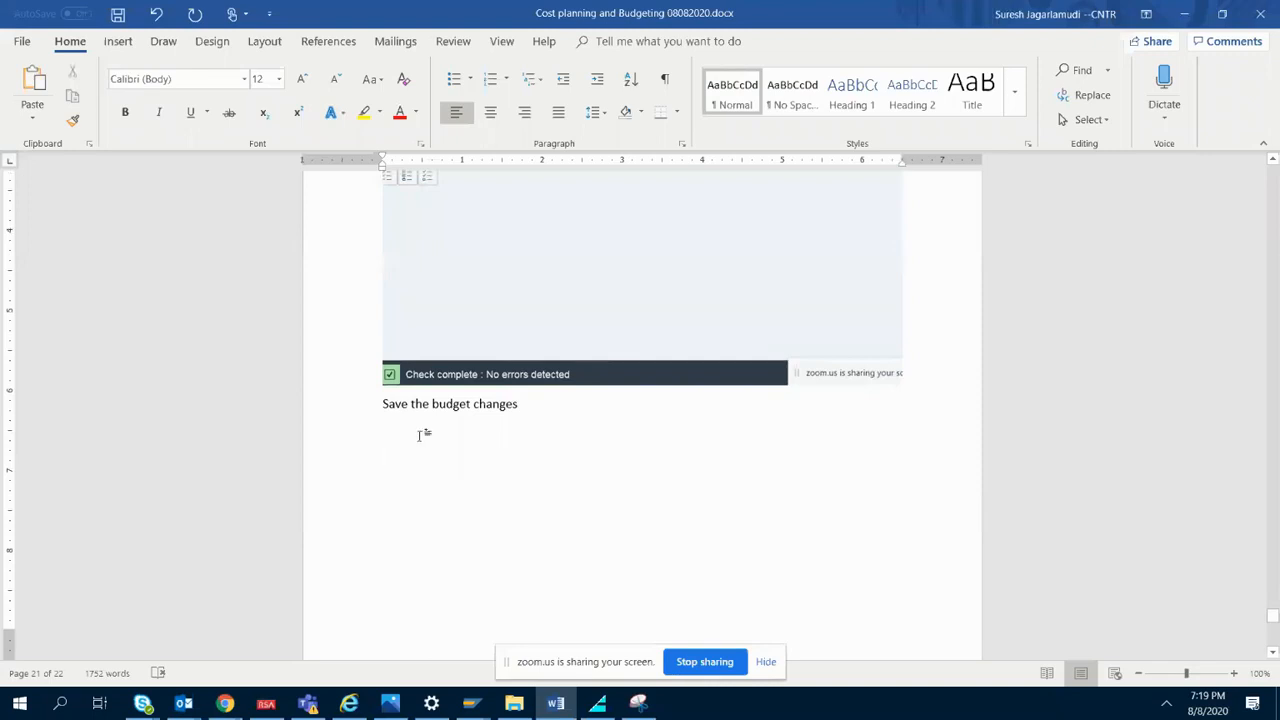
key("ctrl+v")
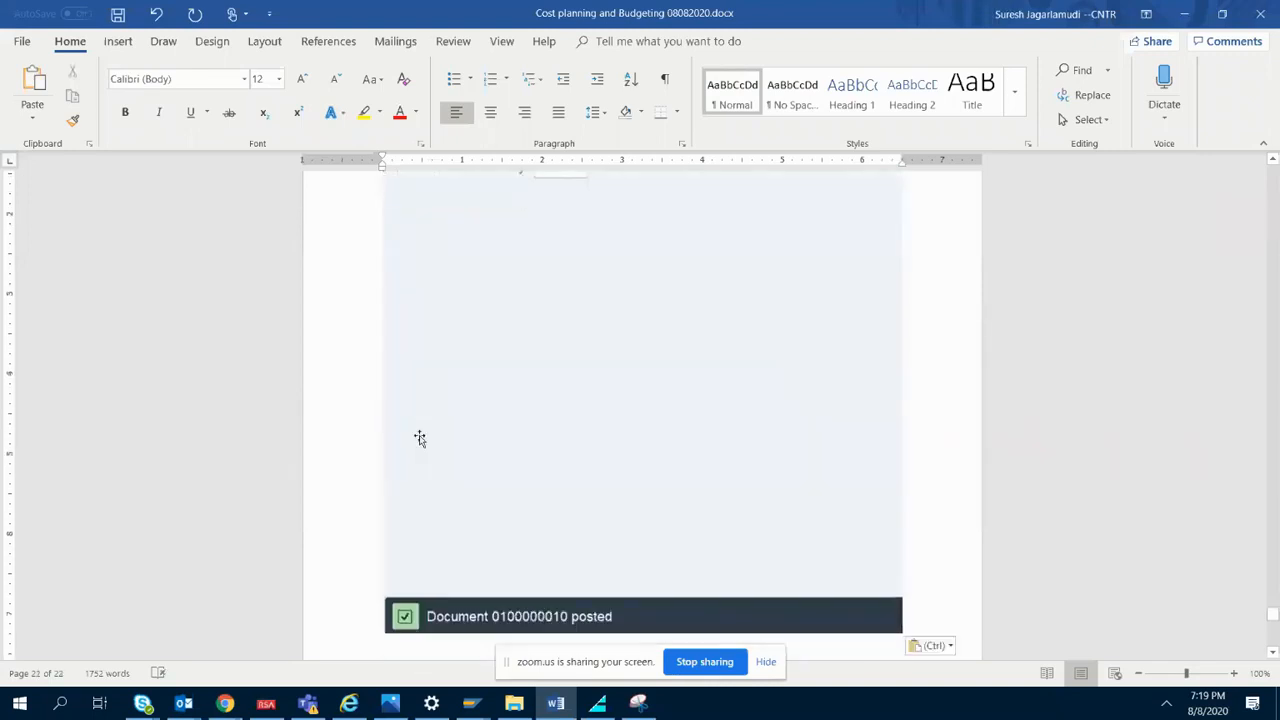
left_click(118, 24)
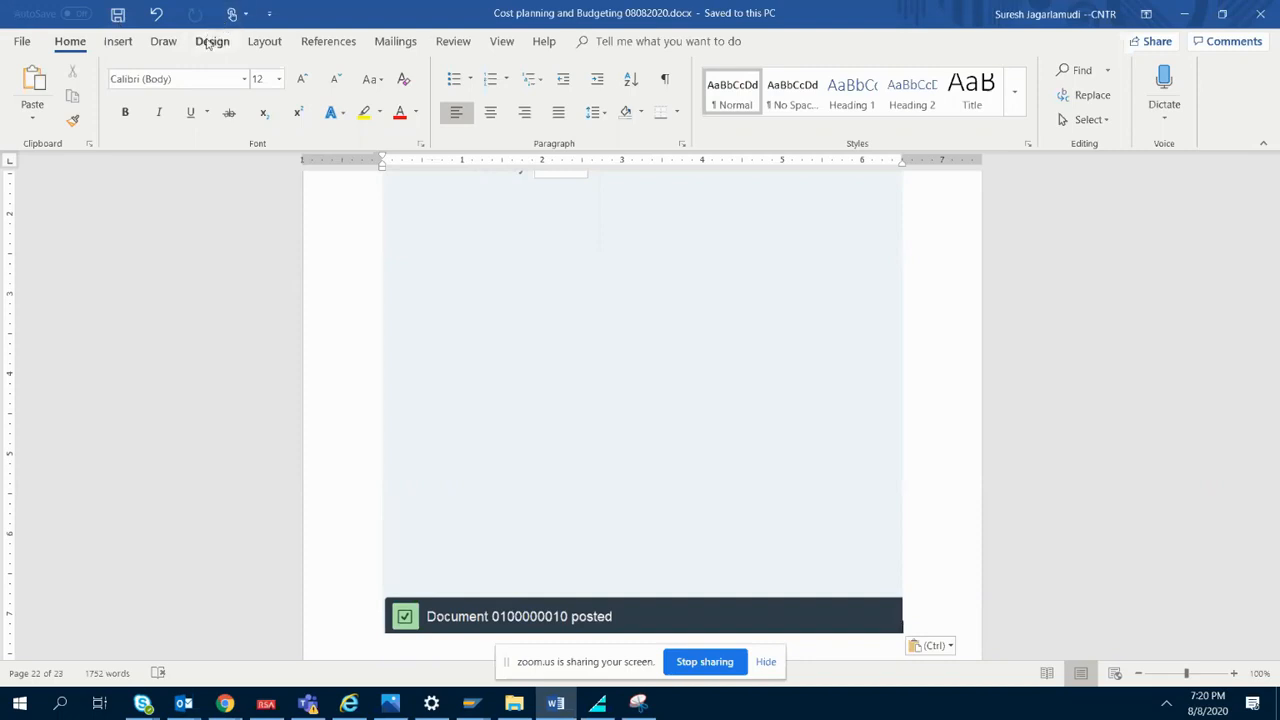
- Below the posting capture, add the lines "1+3 = 4" and "4 distribute to factors 0+4 / 1+3 / 2+2/ 3+1/ 4+0 ="
key("Return")
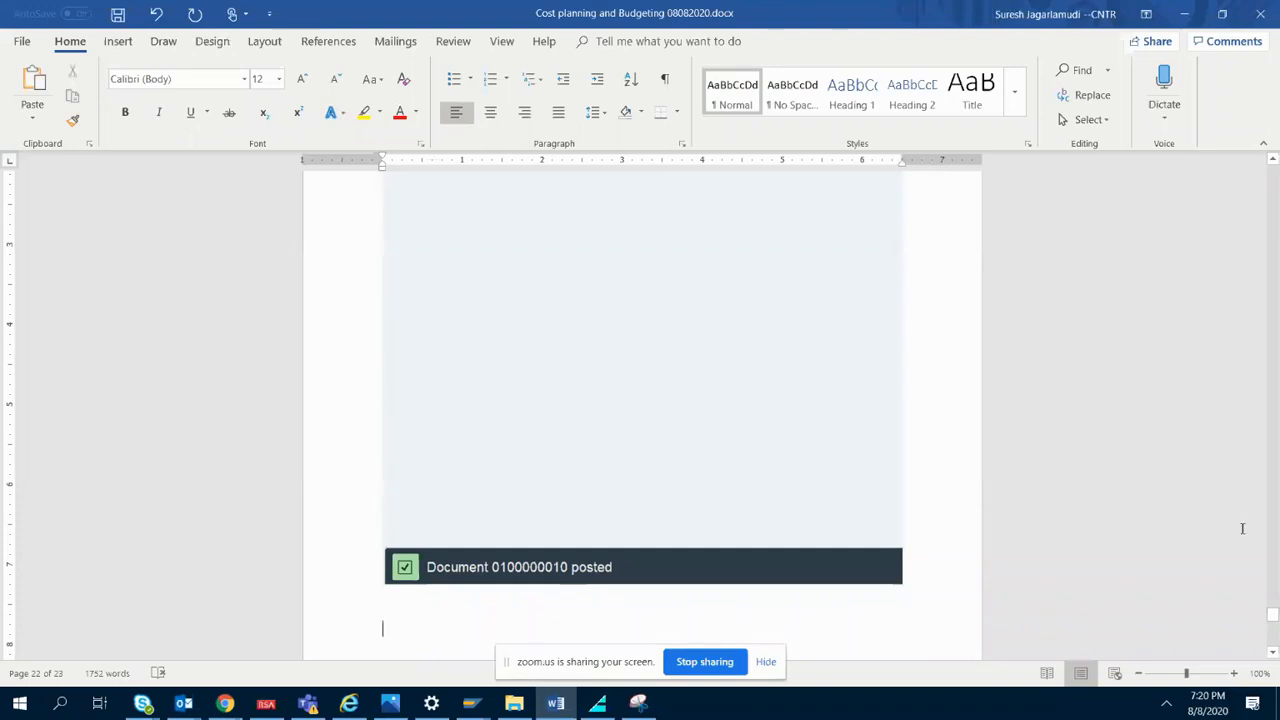
left_click_drag(1274, 617, 1273, 622)
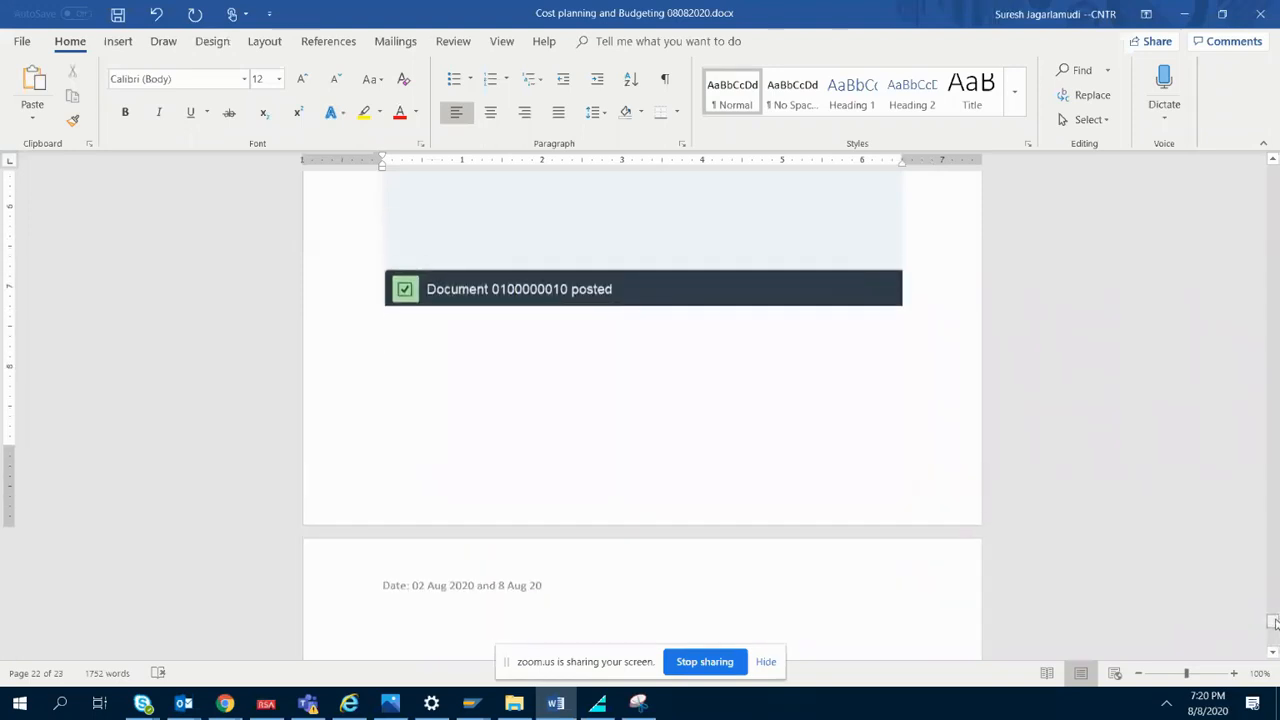
left_click(391, 343)
type("1.3")
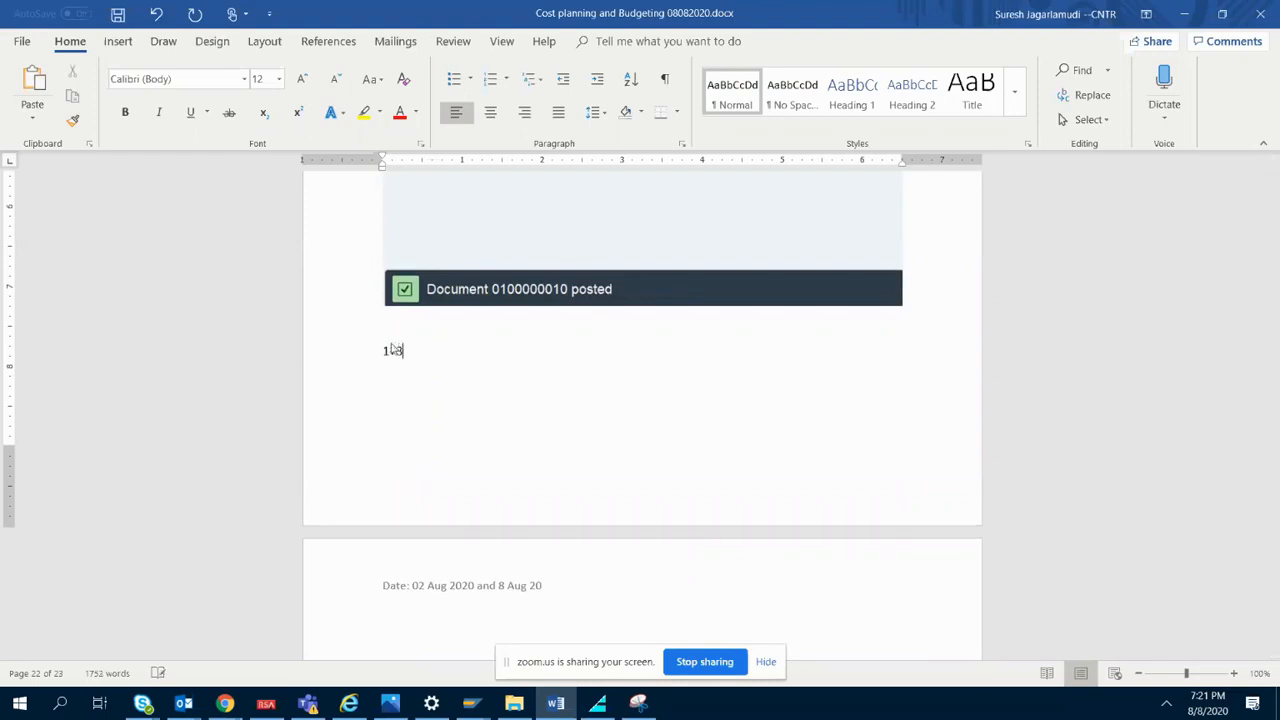
type(" = 4")
key("Return")
type("4 distribute to factors 0+4 / 1+3 / 2+2/")
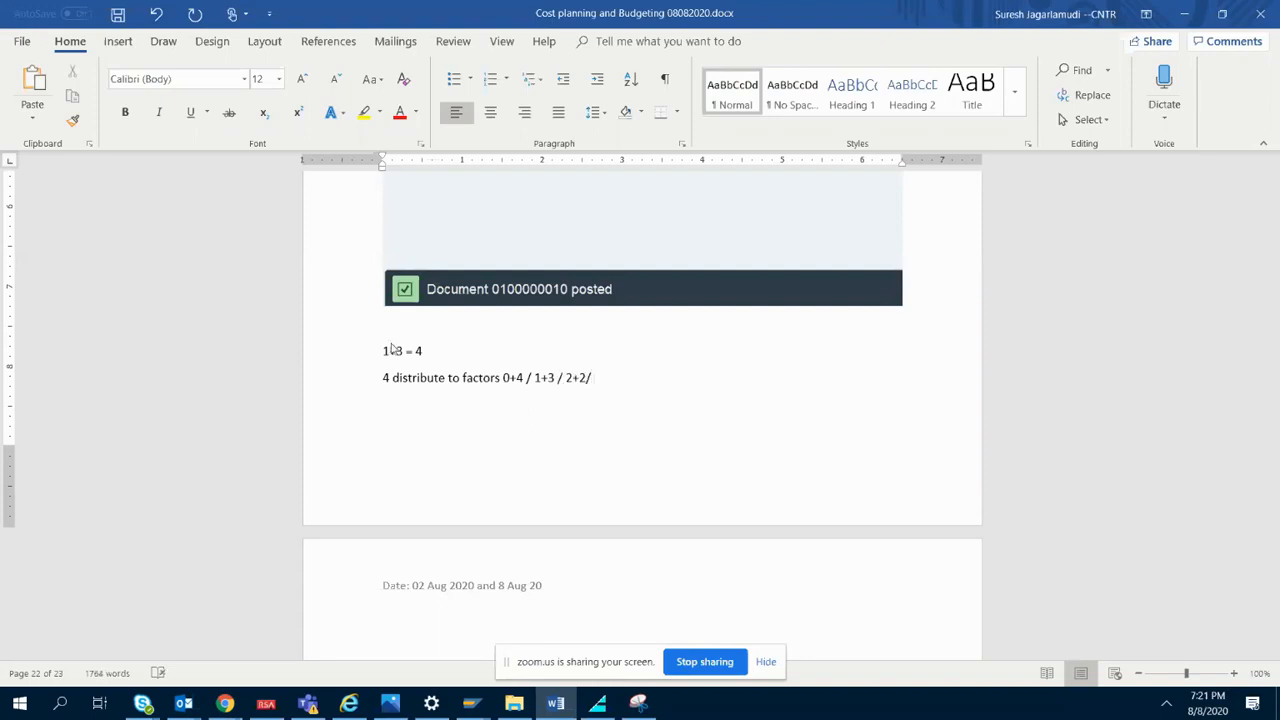
type(" 3+1/ 4+0 =")
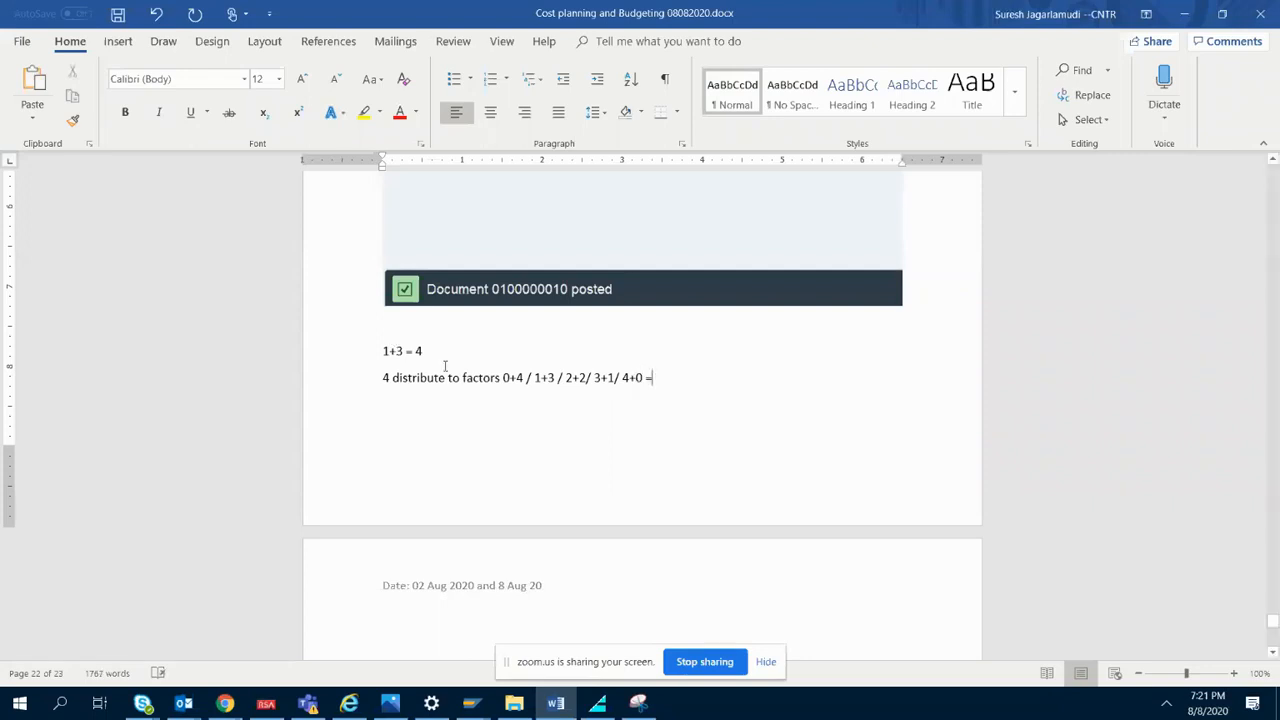
- Compare the sum 1+3 = 4 with the possible splits of 4 in the two example lines
left_click_drag(501, 381, 645, 381)
left_click(609, 403)
left_click_drag(383, 351, 429, 351)
left_click(434, 355)
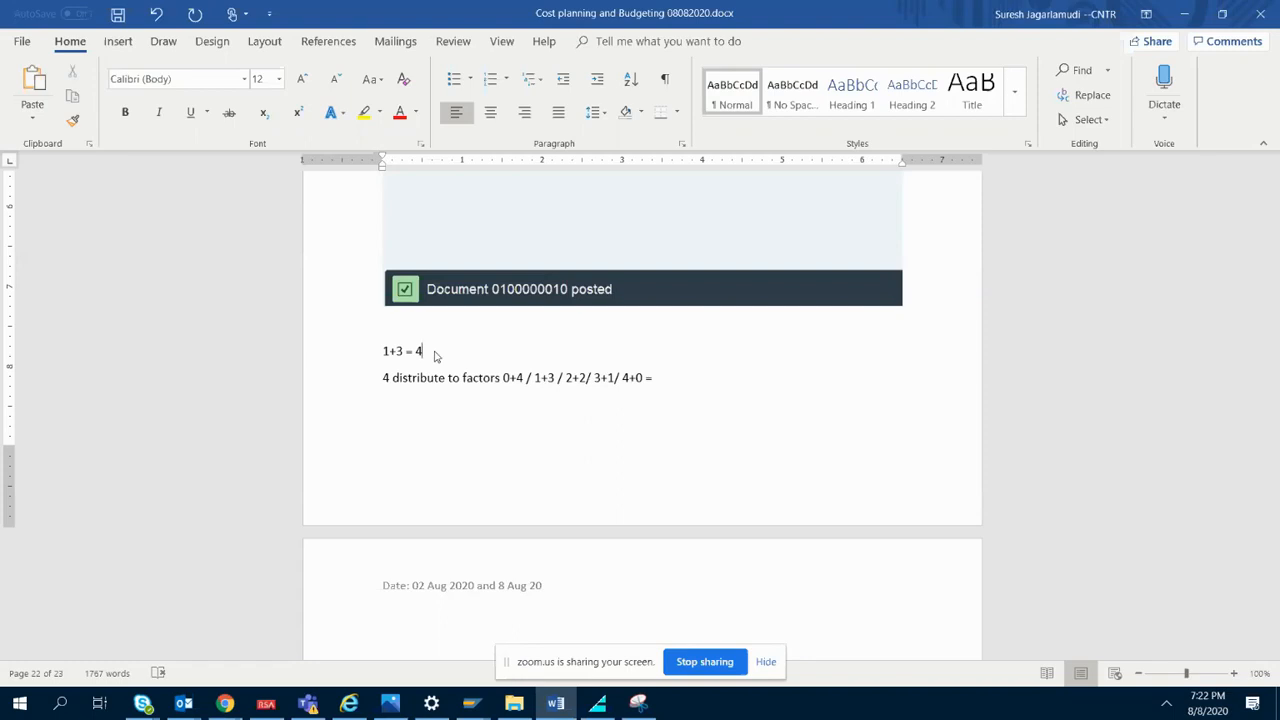
mouse_move(436, 346)
left_mouse_down()
mouse_move(375, 347)
mouse_move(432, 351)
left_mouse_up()
left_click(420, 350)
left_click(433, 353)
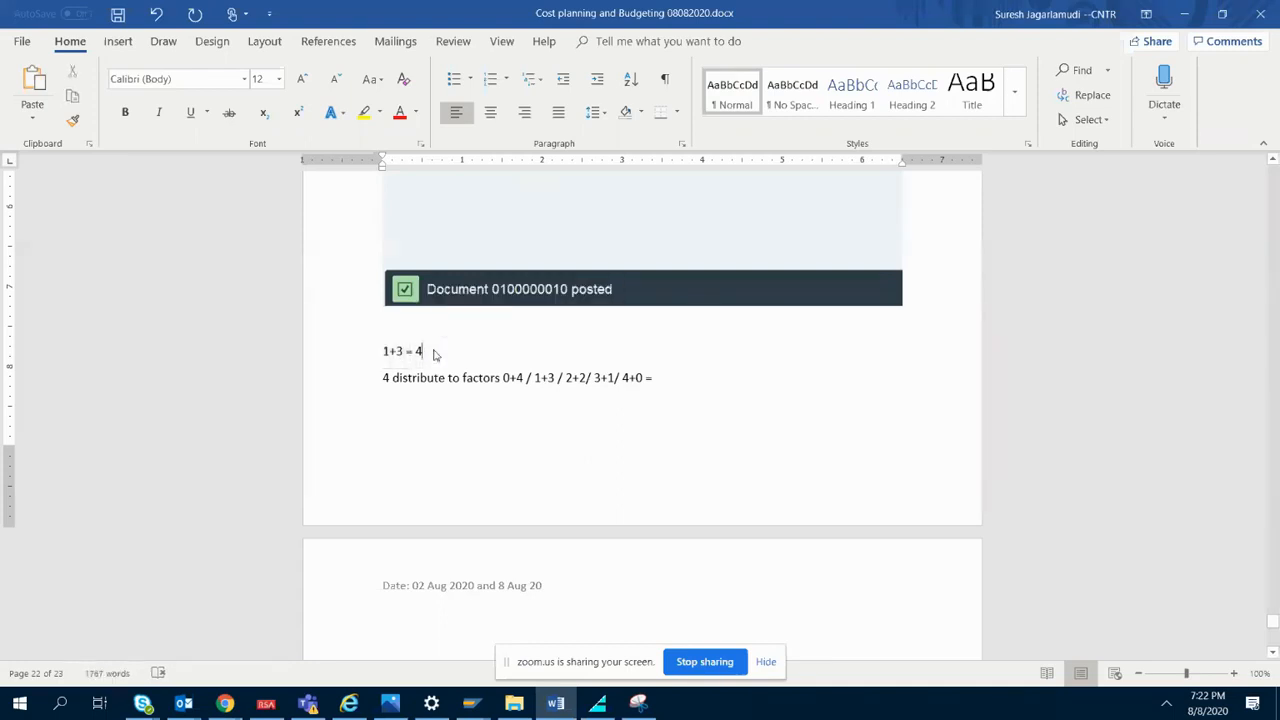
left_click_drag(516, 377, 641, 380)
left_click(657, 391)
- Insert "(Split)" after the word "distribute" in the second example line
left_click(448, 380)
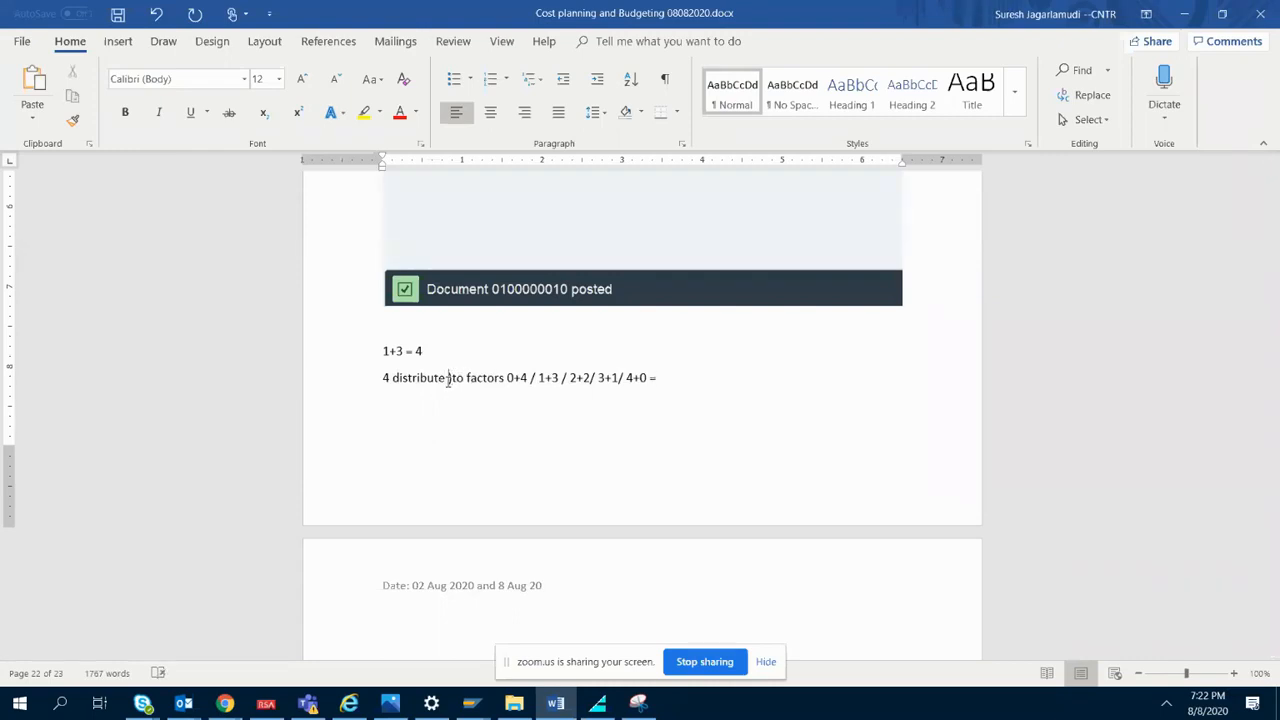
type("(Split")
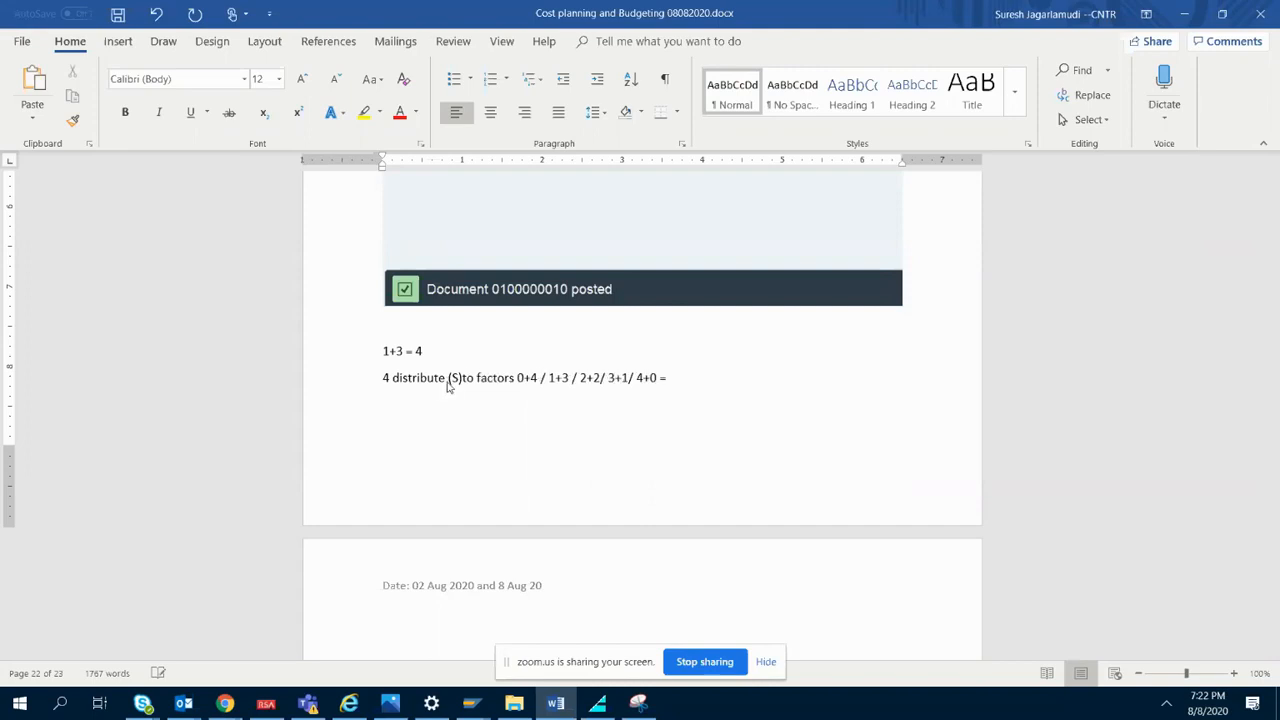
type(")")
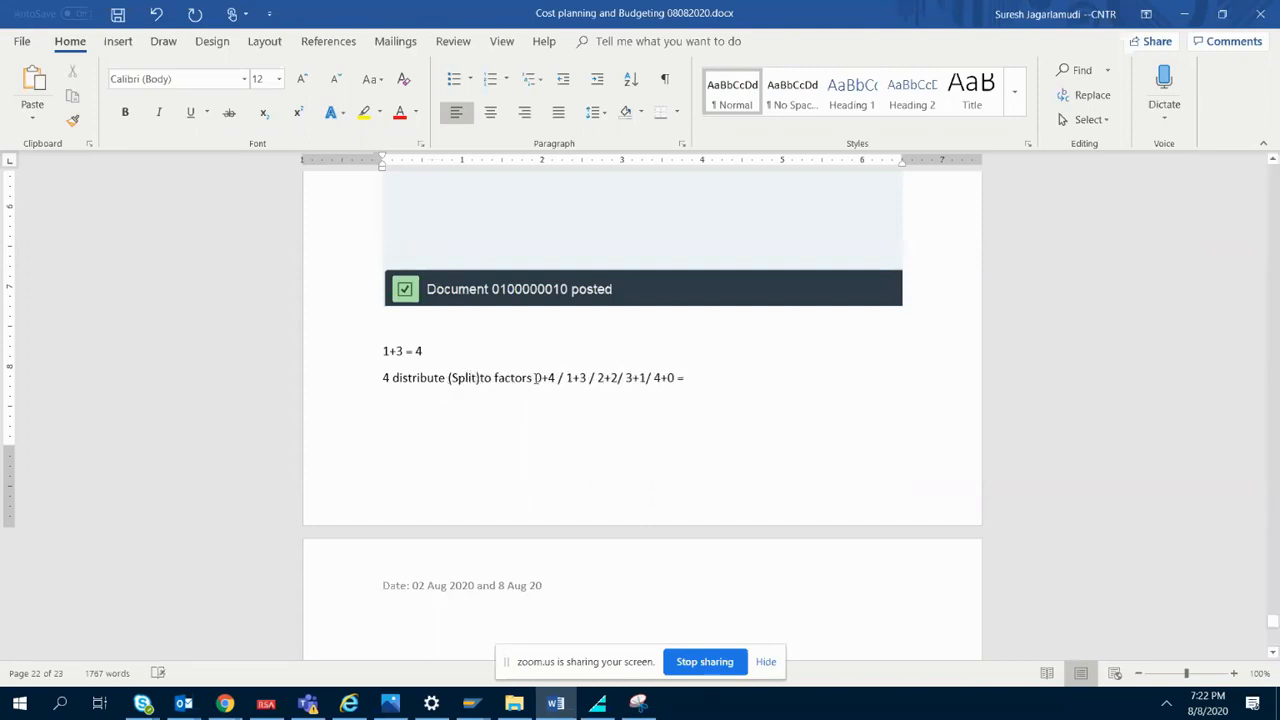
- Review the split combinations and the earlier notes on distributing the budget from level 2 to lower level WBS elements
left_click(706, 373)
left_click_drag(566, 377, 618, 379)
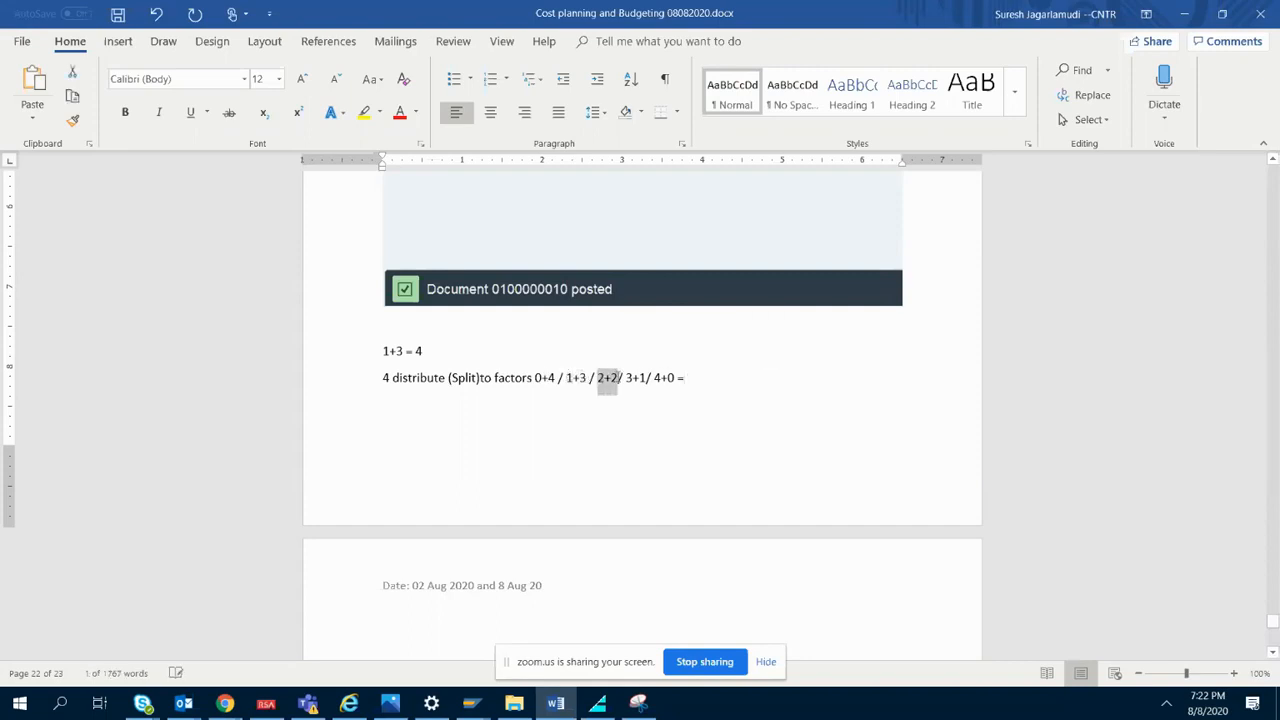
left_click(646, 380)
left_click_drag(1274, 621, 1273, 590)
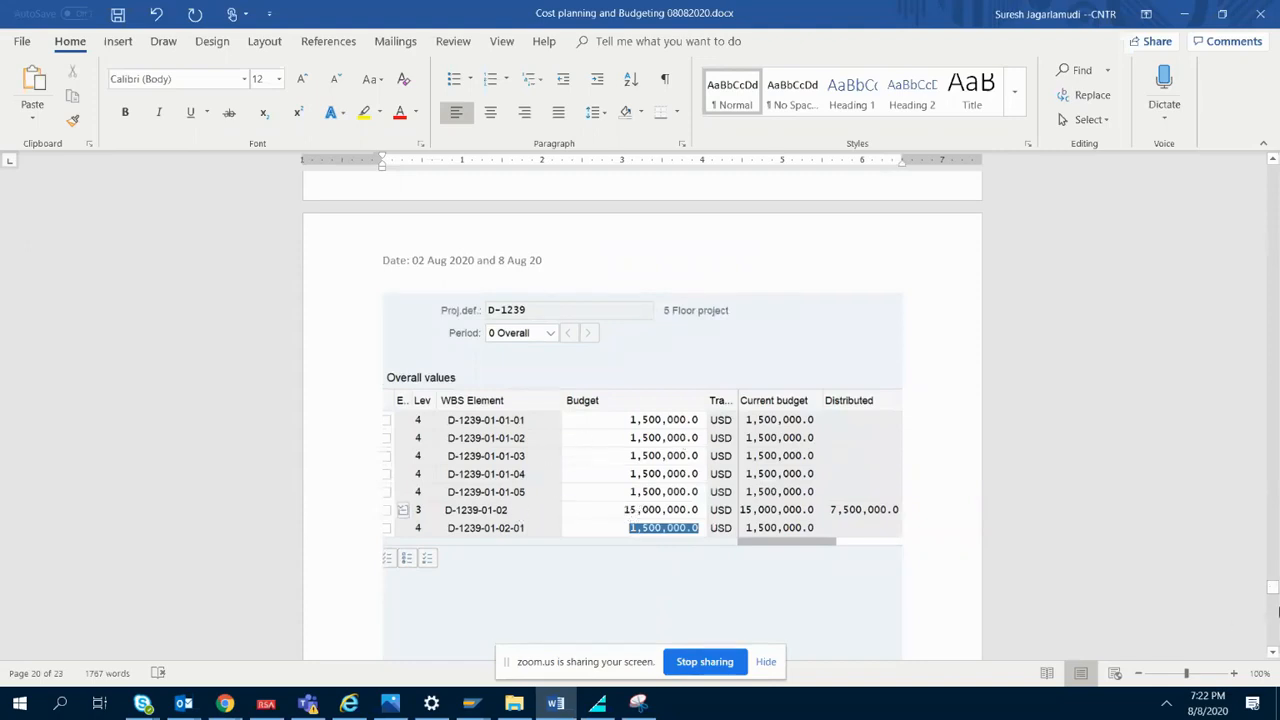
mouse_move(1272, 590)
left_mouse_down()
mouse_move(1273, 605)
mouse_move(1262, 572)
left_mouse_up()
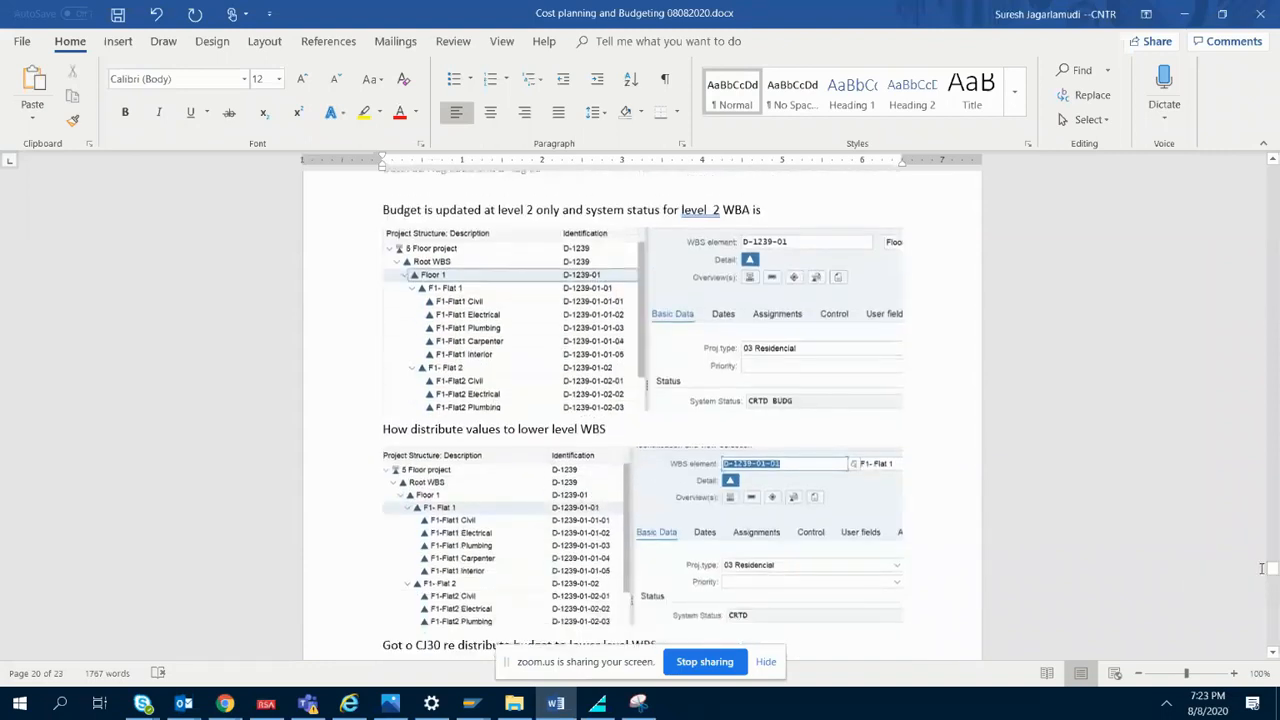
left_click_drag(1272, 573, 1273, 620)
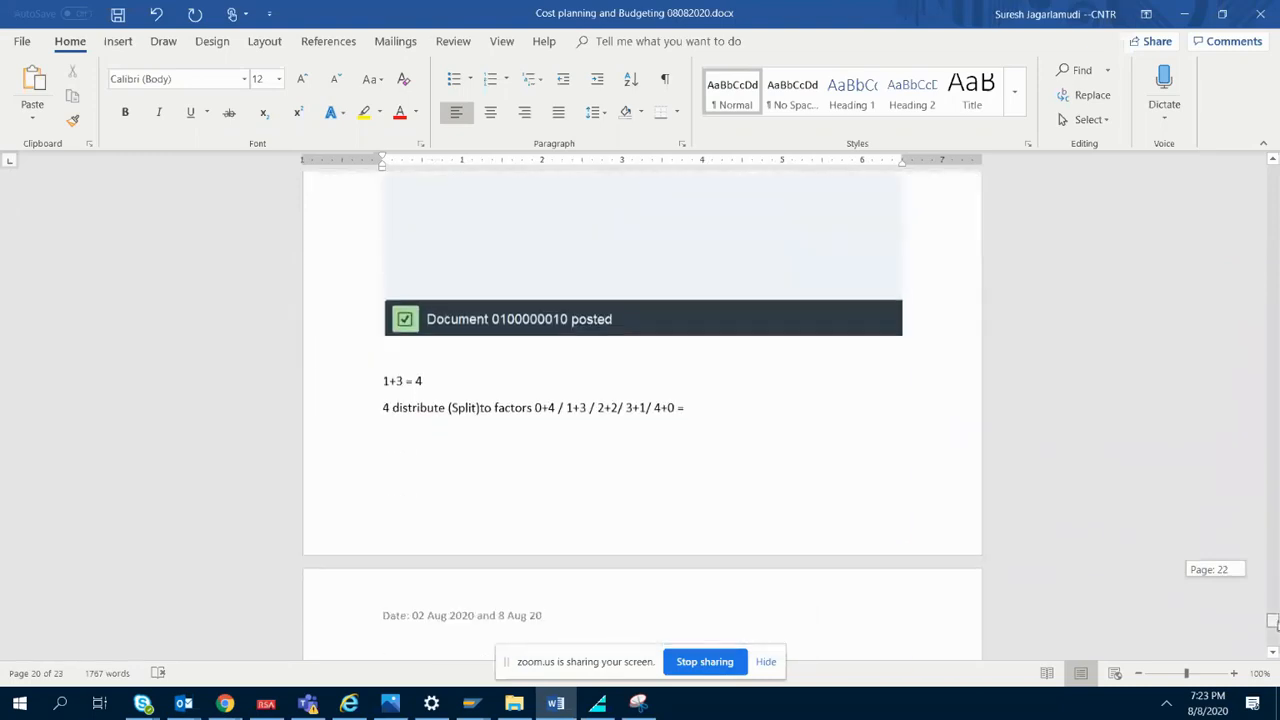
- Insert the label "Bottom up = " in front of the "1+3 = 4" example line
left_click_drag(685, 388, 376, 357)
left_click(397, 388)
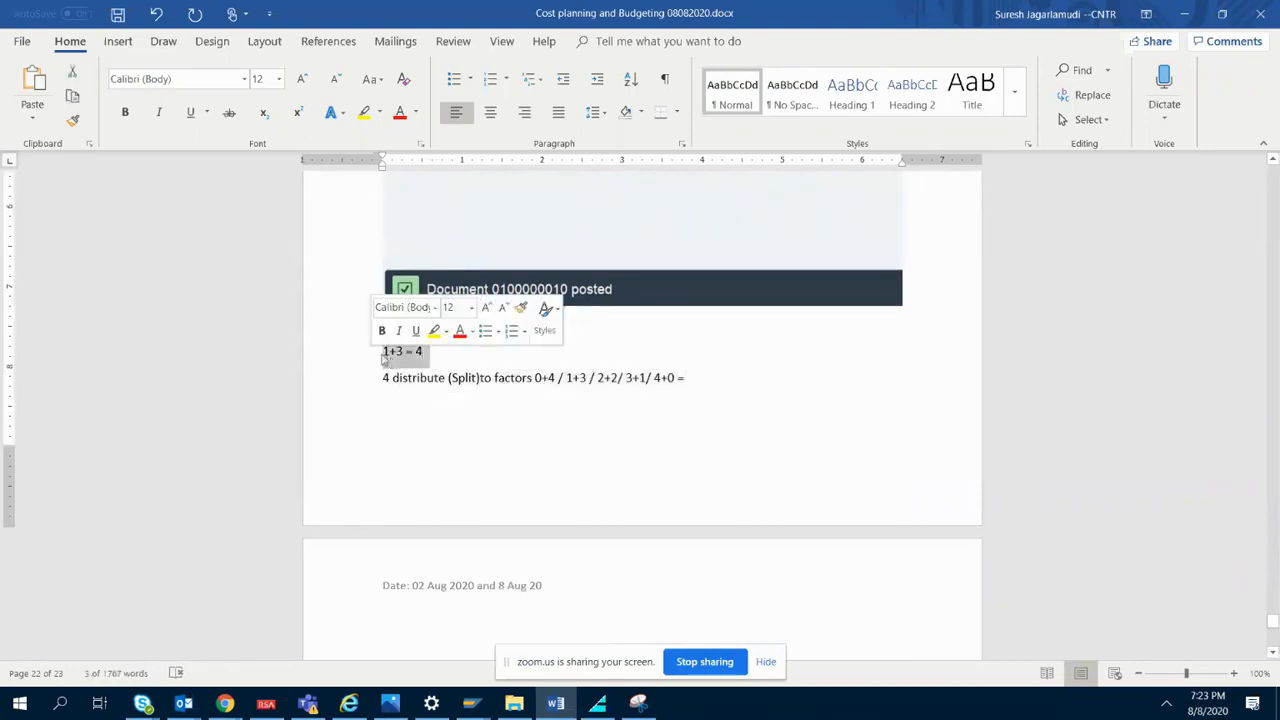
left_click(382, 359)
type("Botto")
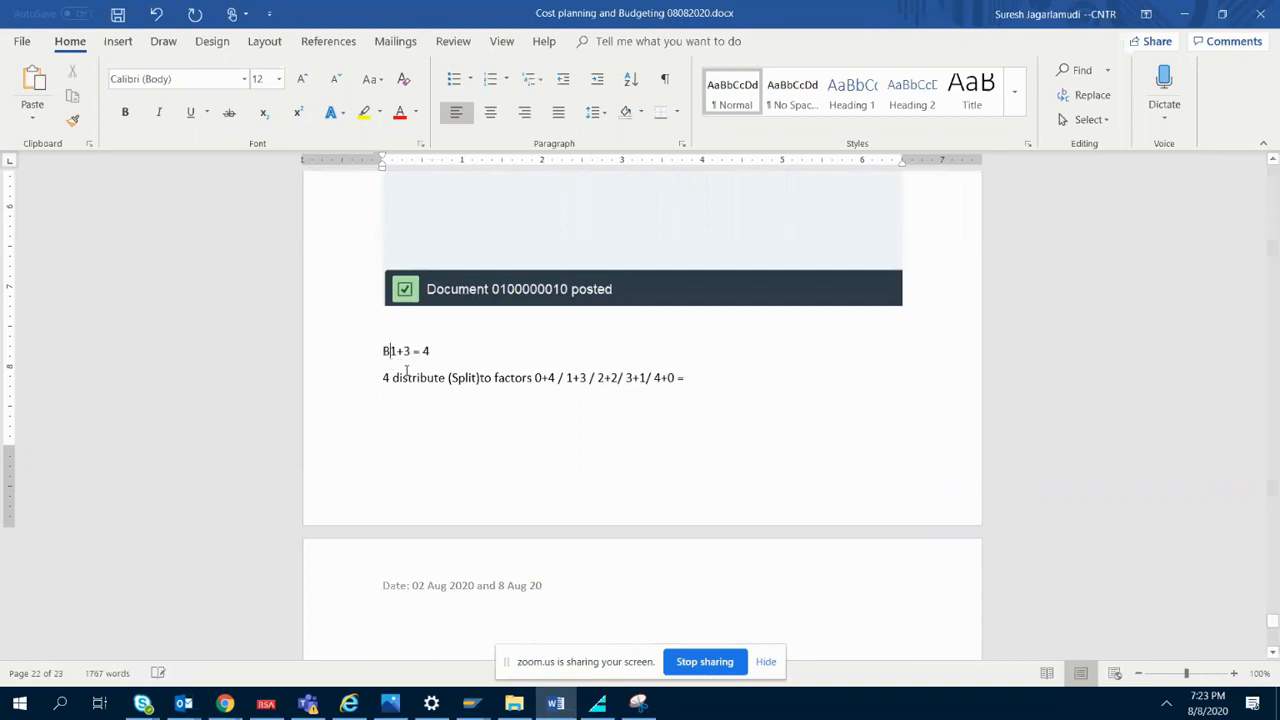
type("m up ")
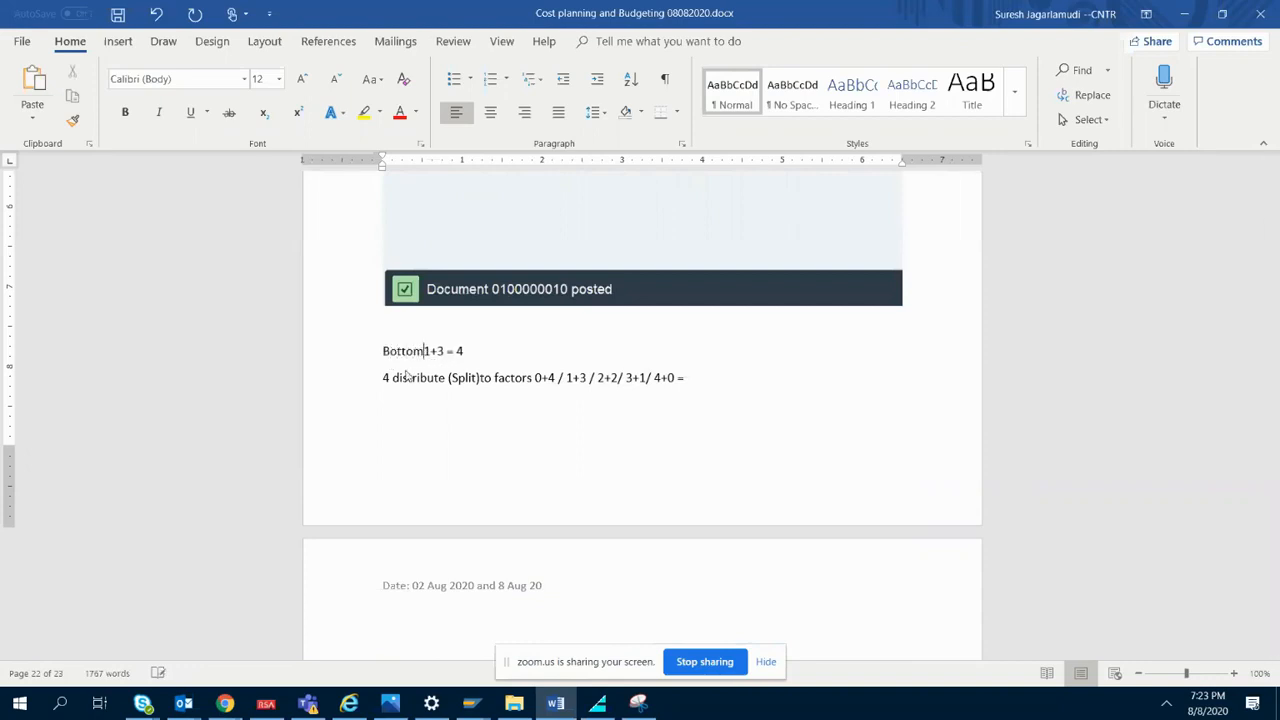
type("=")
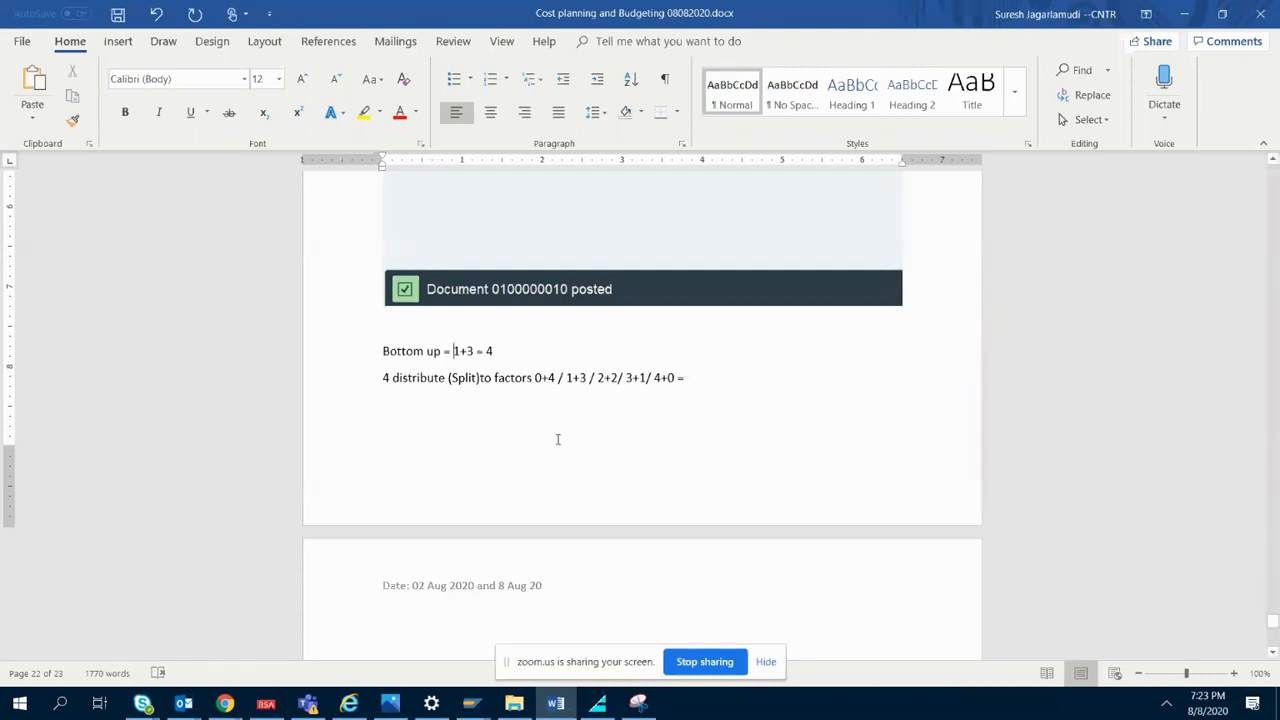
- Examine the split factors from 0+4 to 4+0 in the second example line, beneath the bottom-up line
left_click_drag(494, 377, 680, 385)
left_click(613, 377)
left_click(549, 380)
left_click(680, 385)
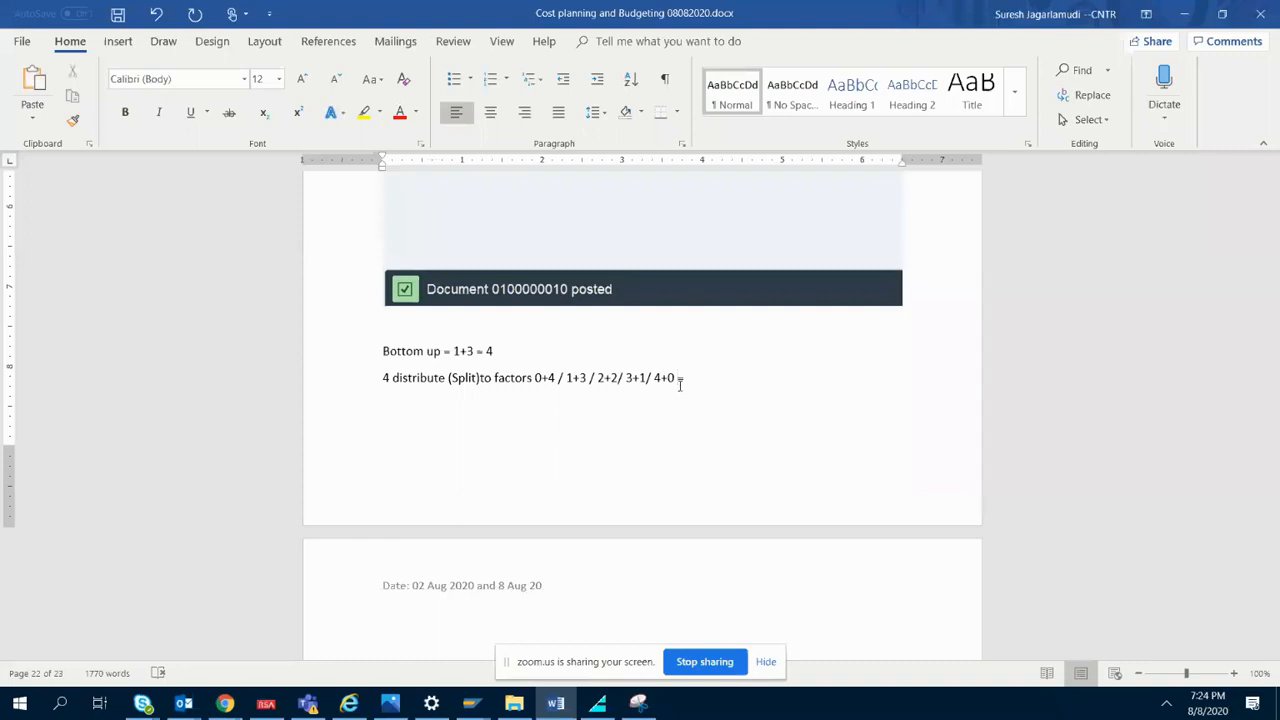
left_click_drag(682, 377, 532, 378)
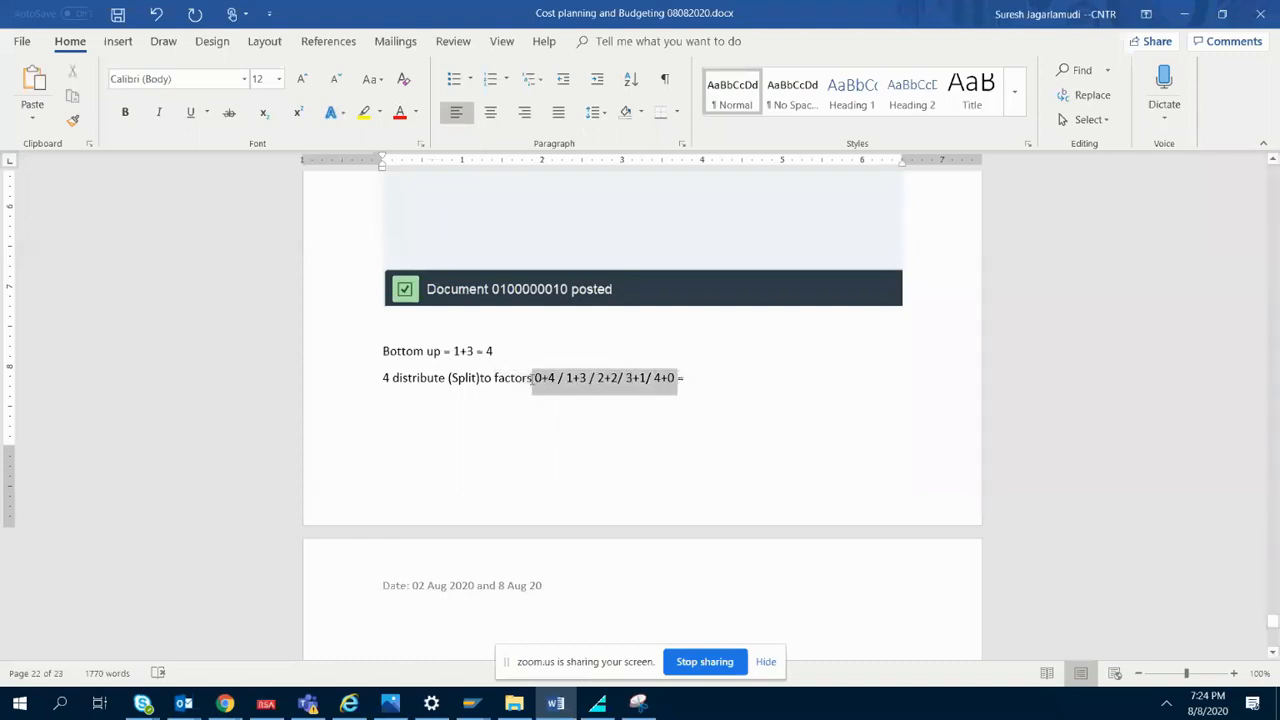
left_click(543, 386)
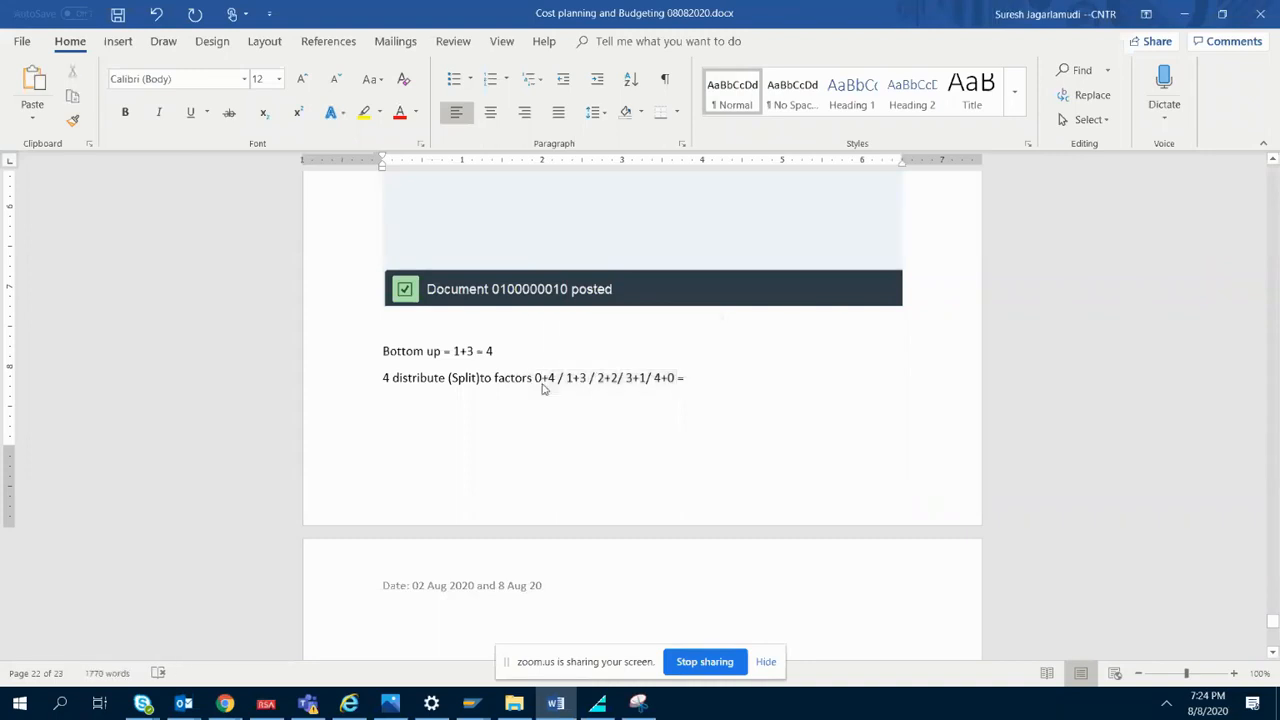
- Switch to the SAP budget overview, select WBS element D-1239-01-01, and view the scaling factor settings without changing them
mouse_move(489, 709)
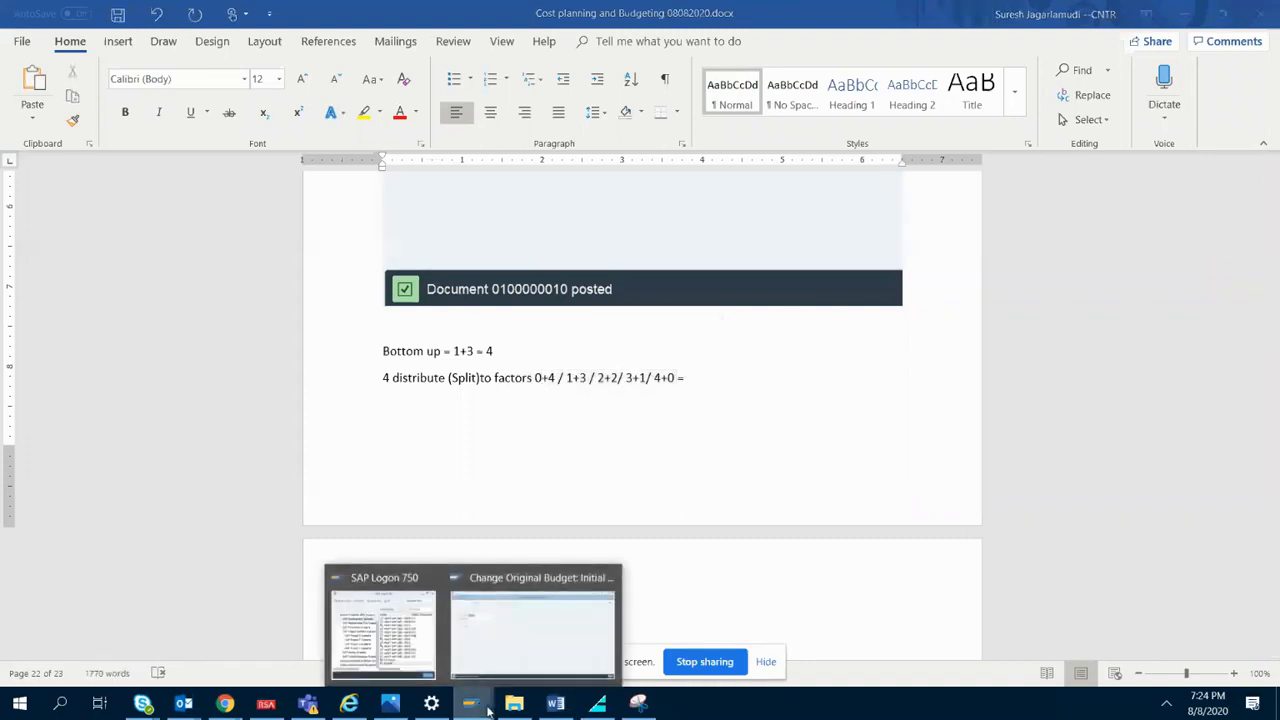
left_click(532, 634)
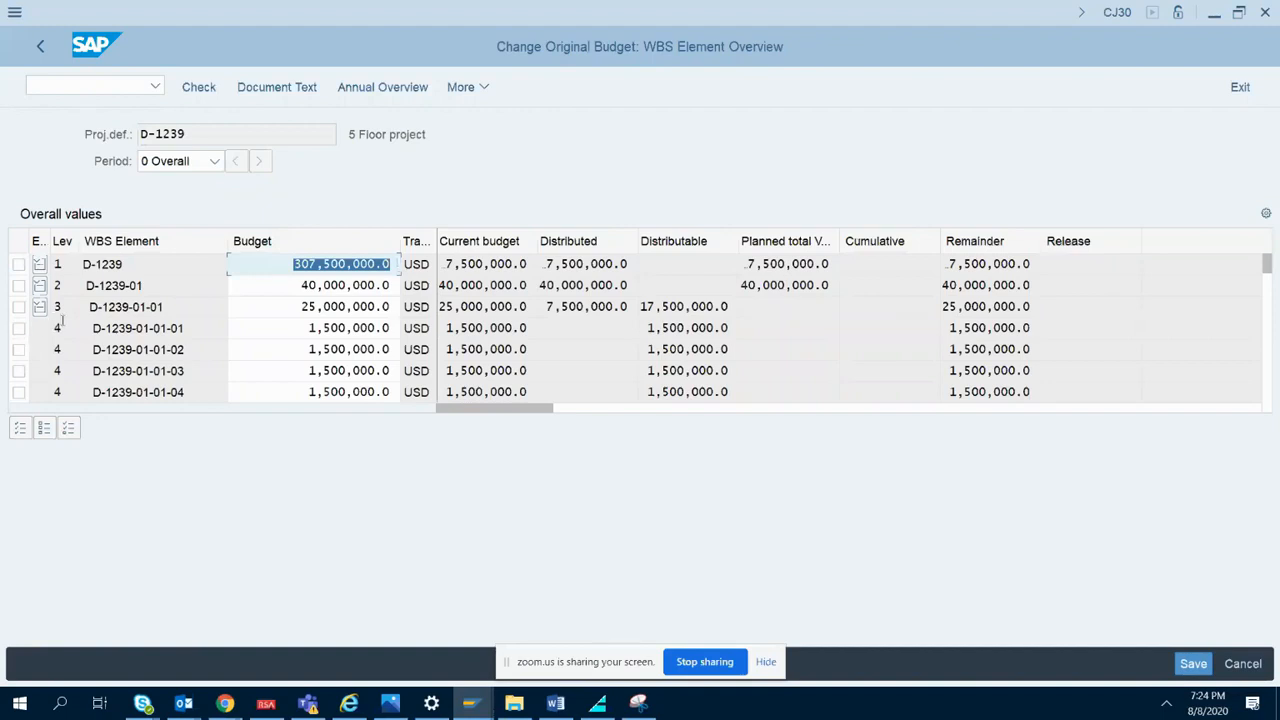
left_click(19, 307)
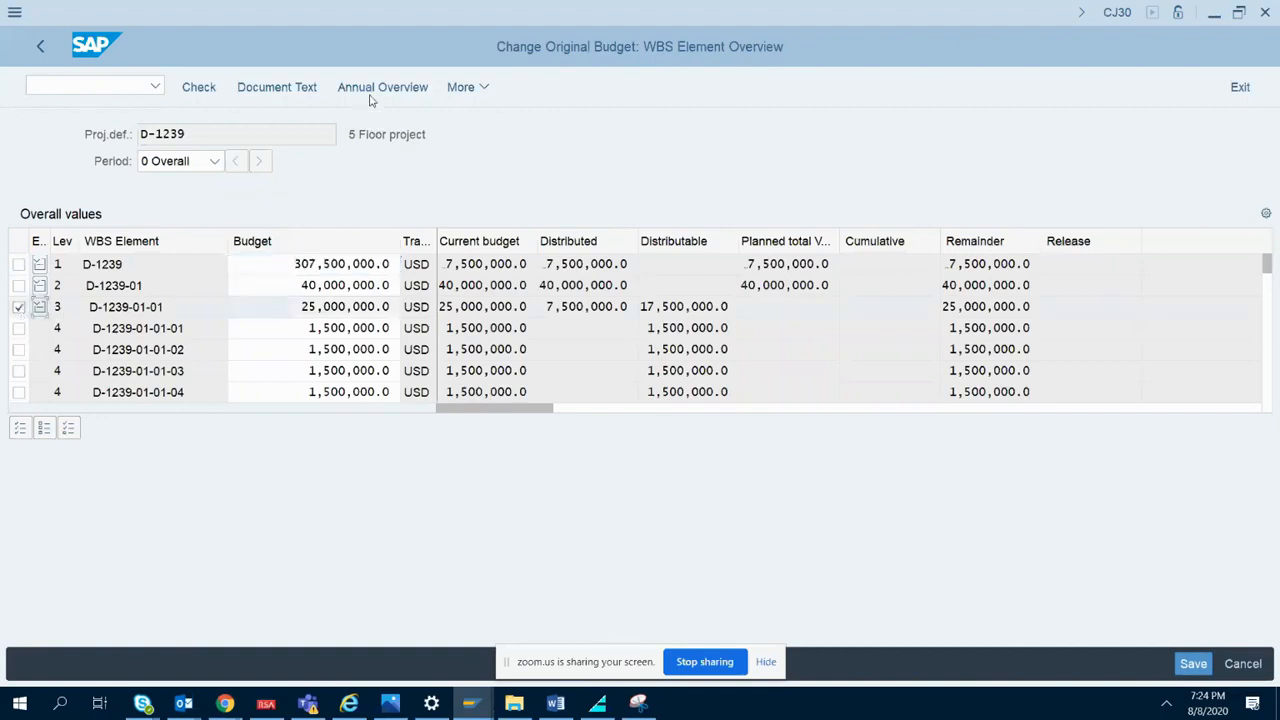
left_click(484, 90)
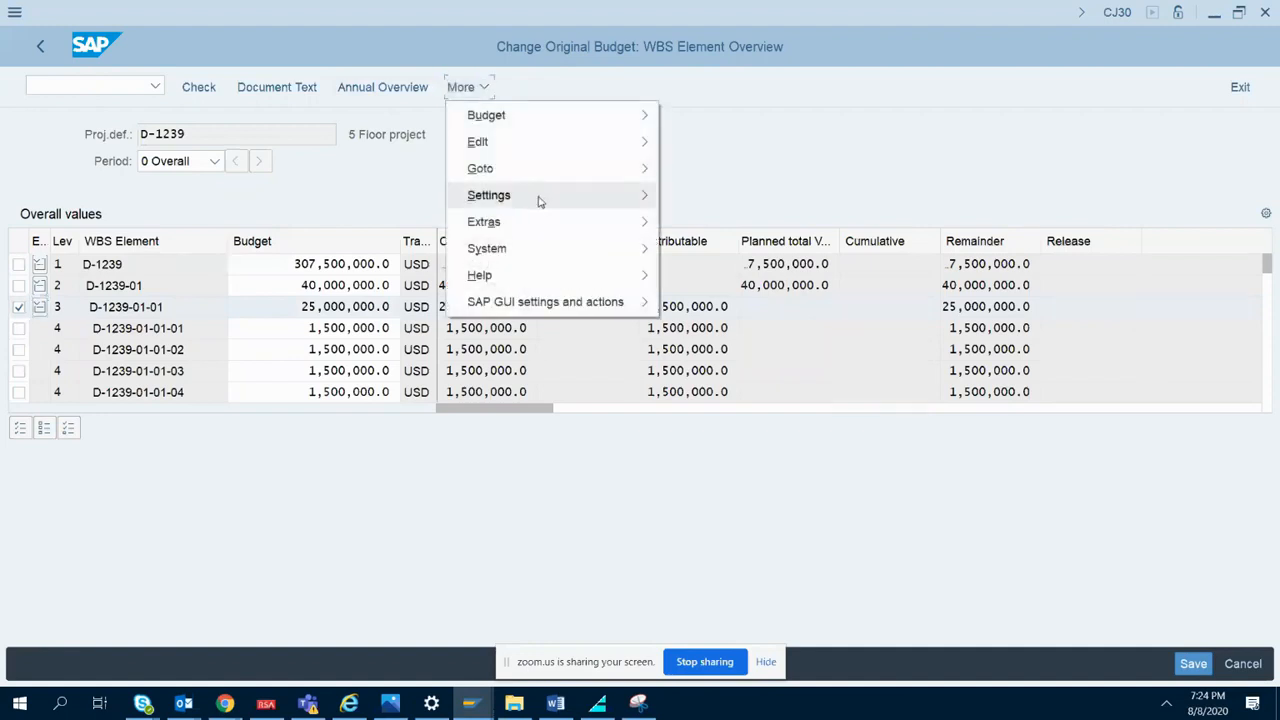
mouse_move(617, 168)
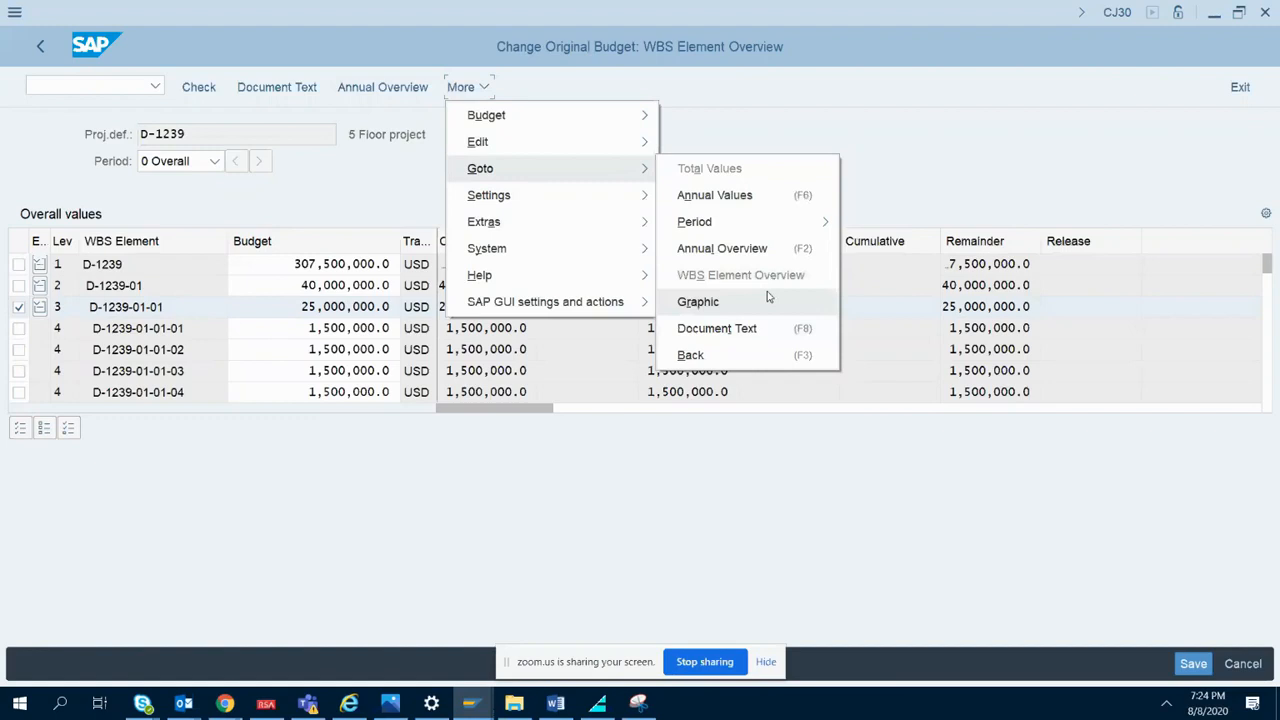
mouse_move(787, 221)
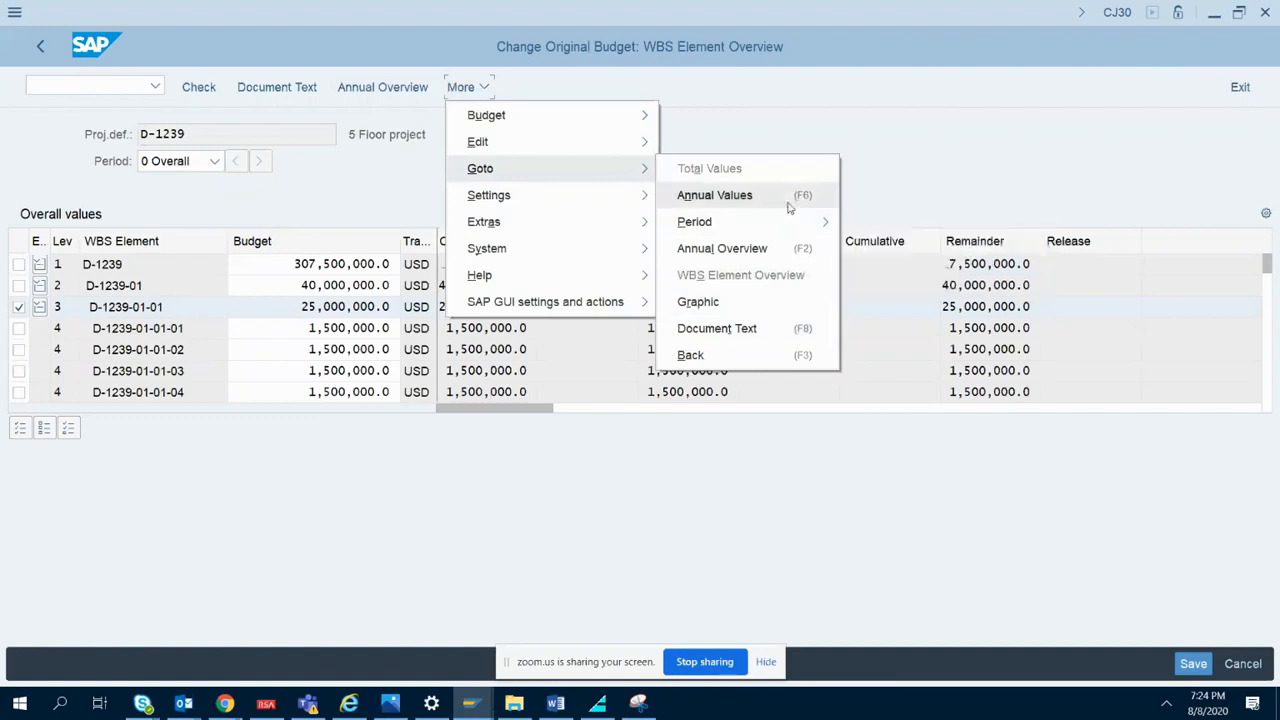
mouse_move(613, 200)
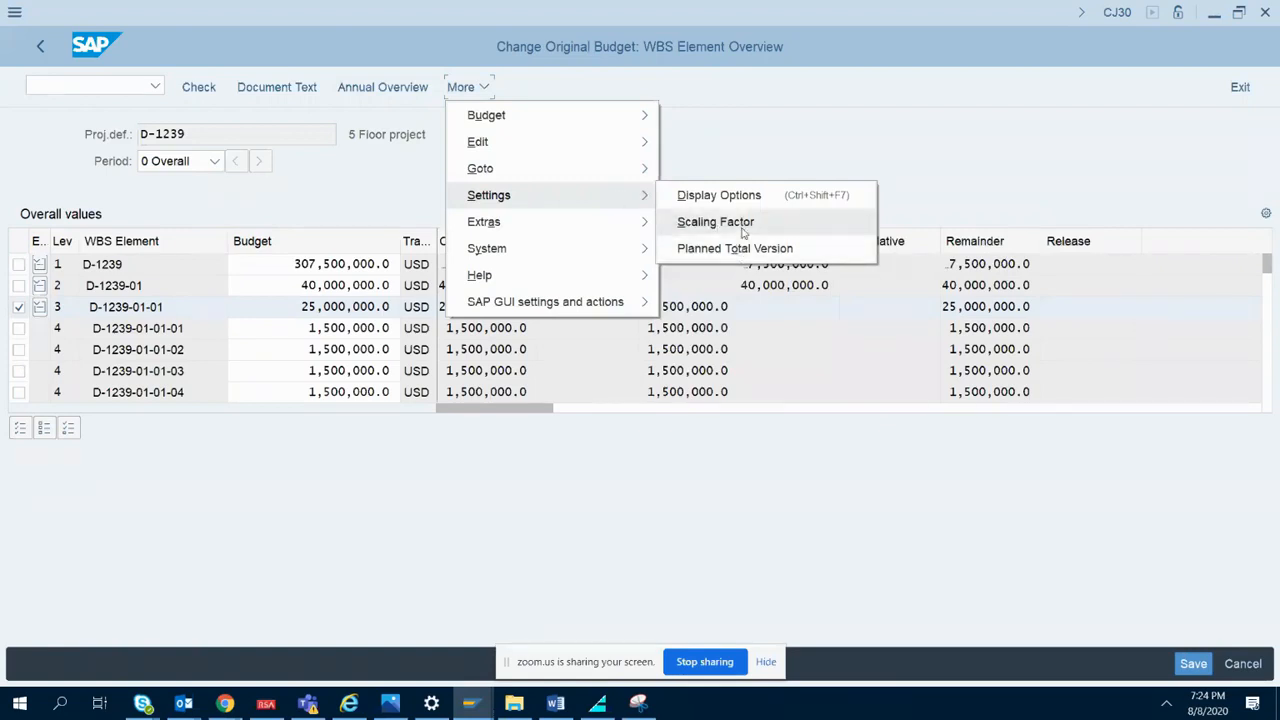
mouse_move(636, 221)
left_click(725, 224)
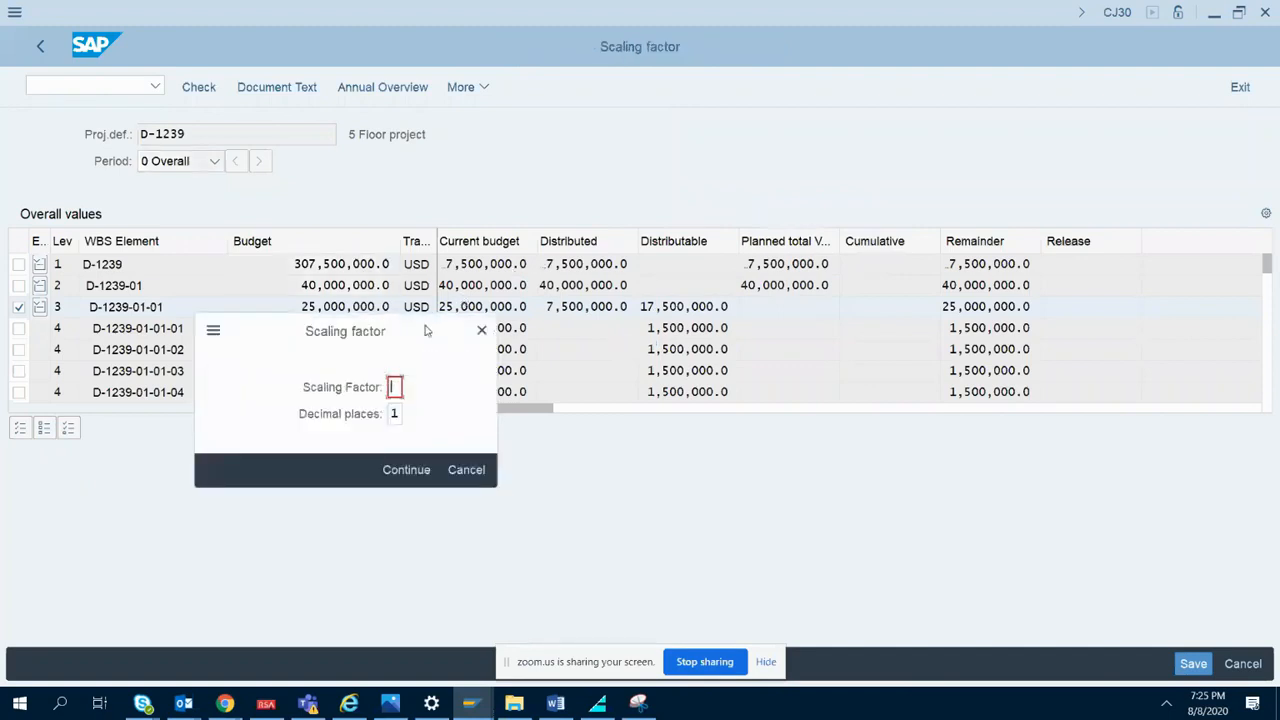
left_click_drag(433, 344, 799, 231)
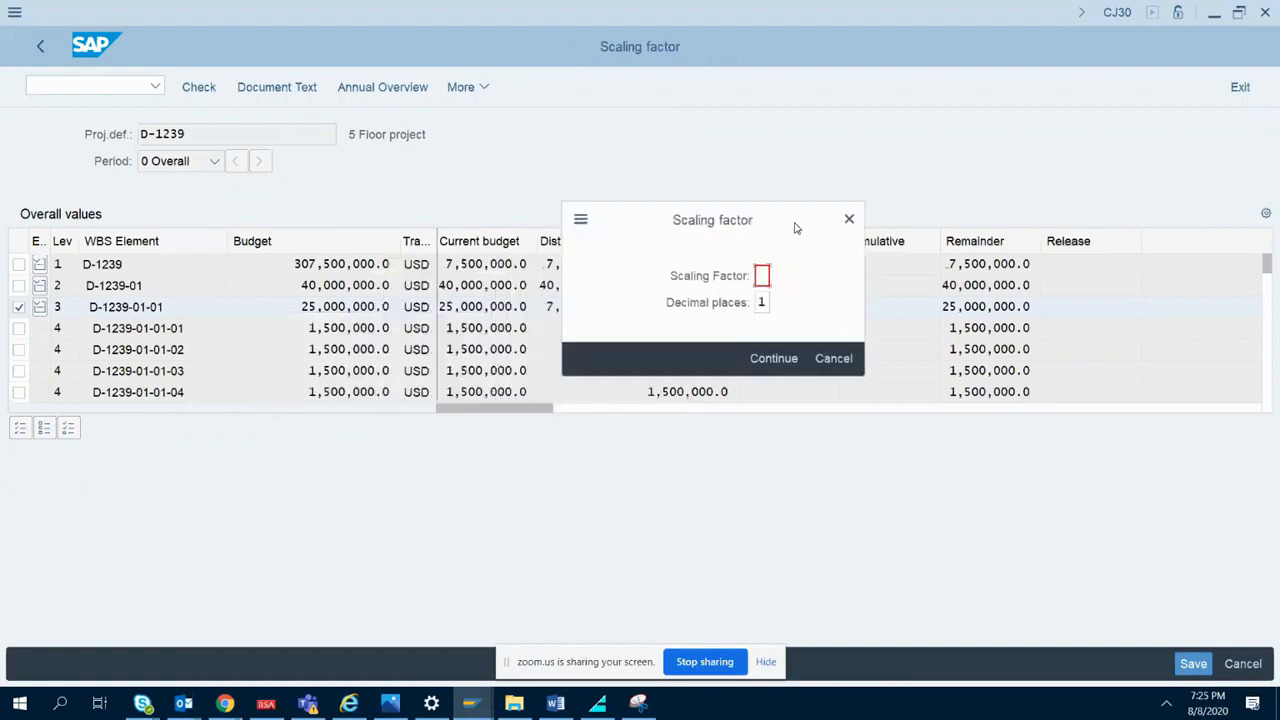
left_click(834, 362)
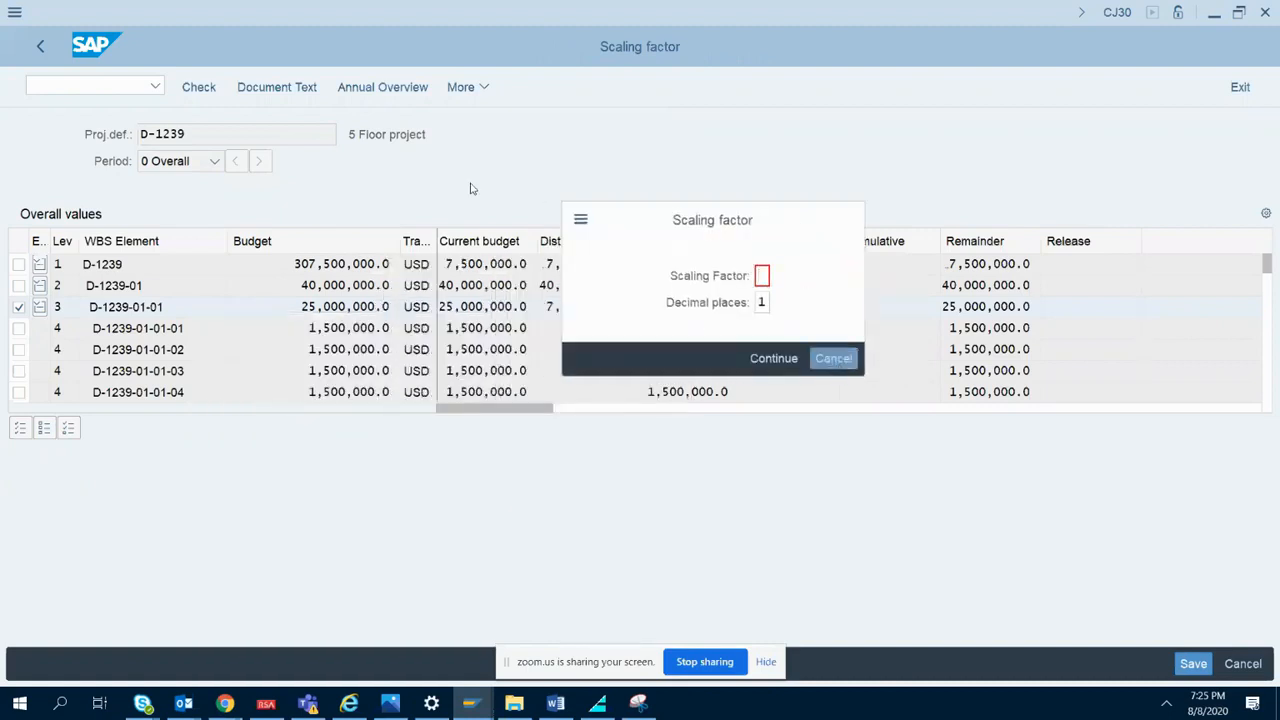
left_click(468, 88)
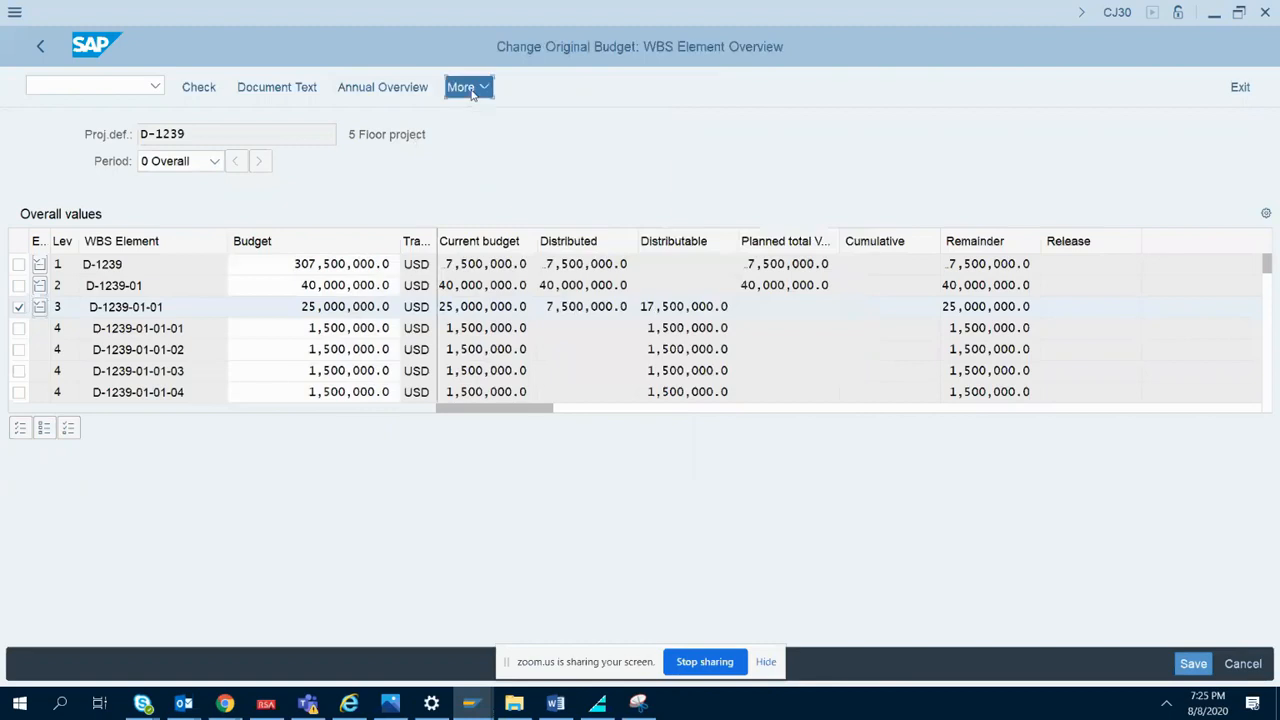
mouse_move(548, 143)
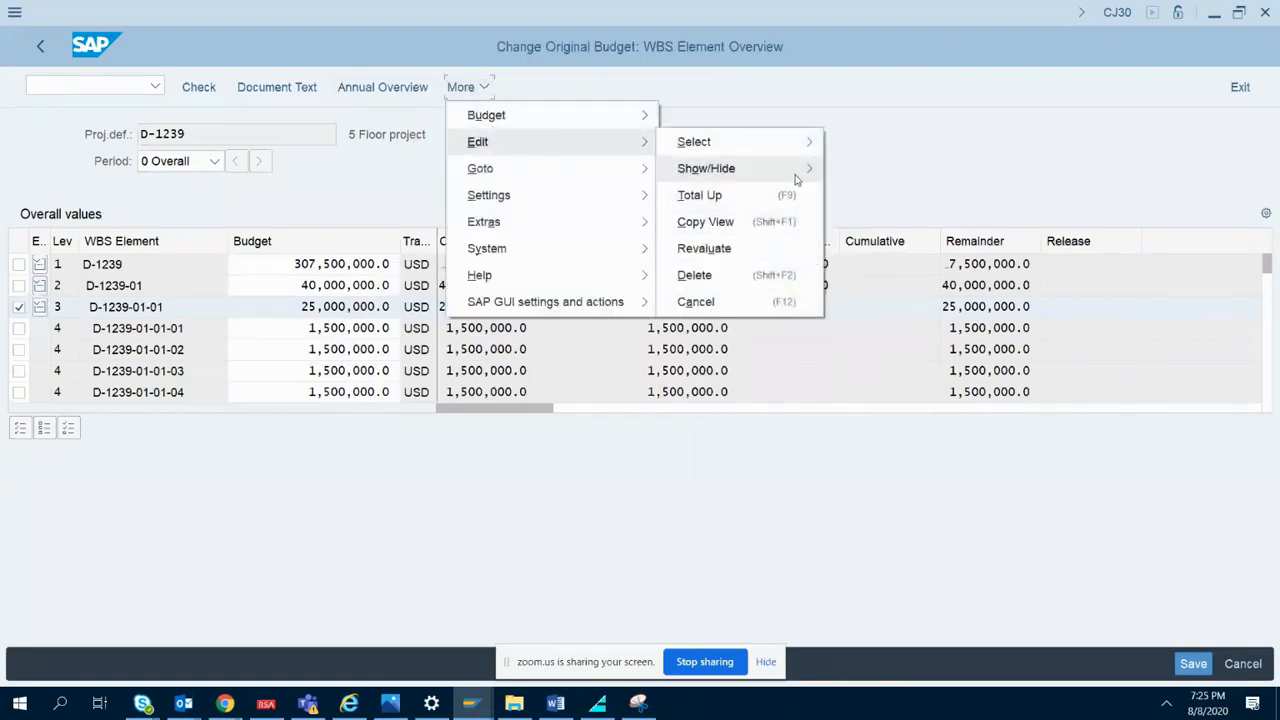
mouse_move(797, 176)
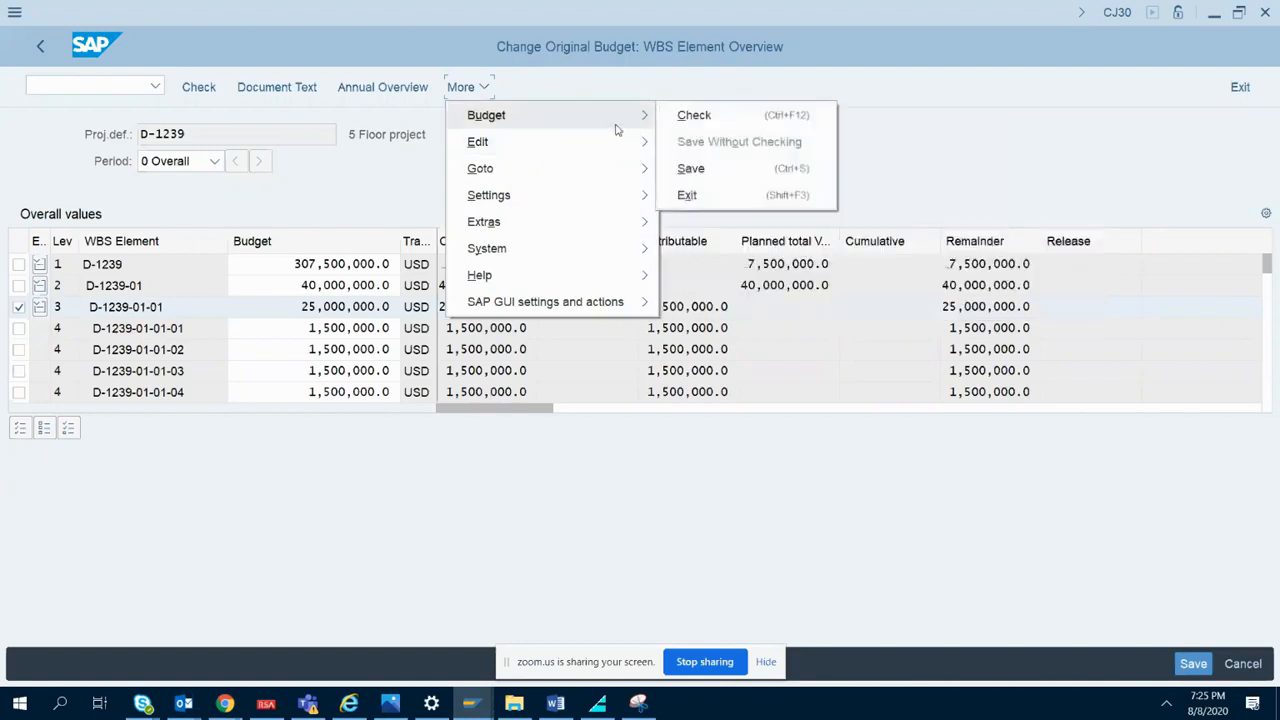
mouse_move(565, 202)
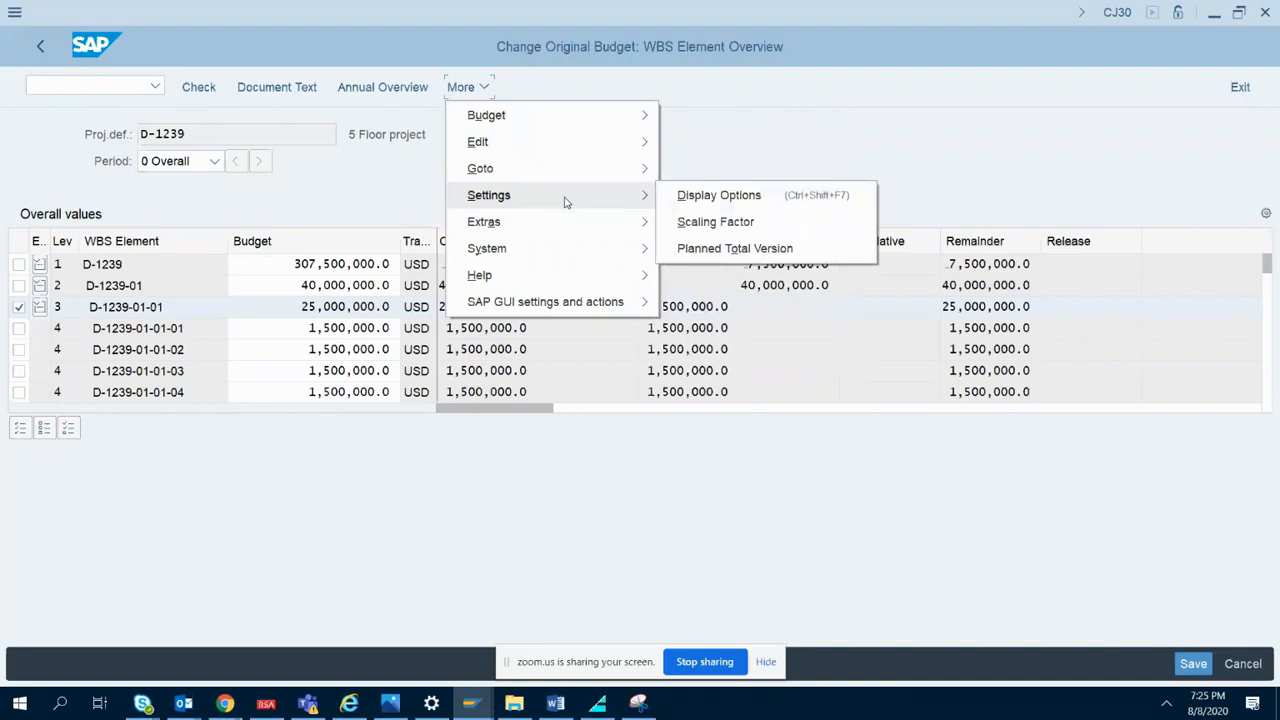
mouse_move(561, 233)
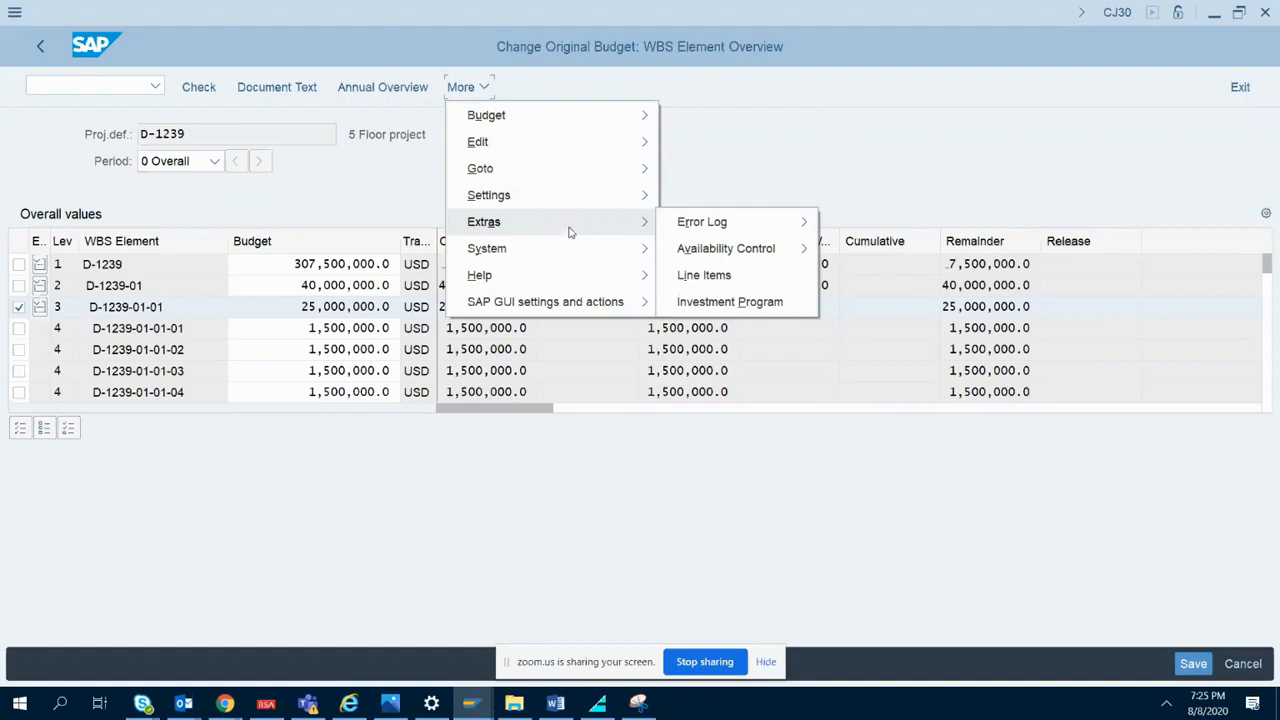
left_click(740, 136)
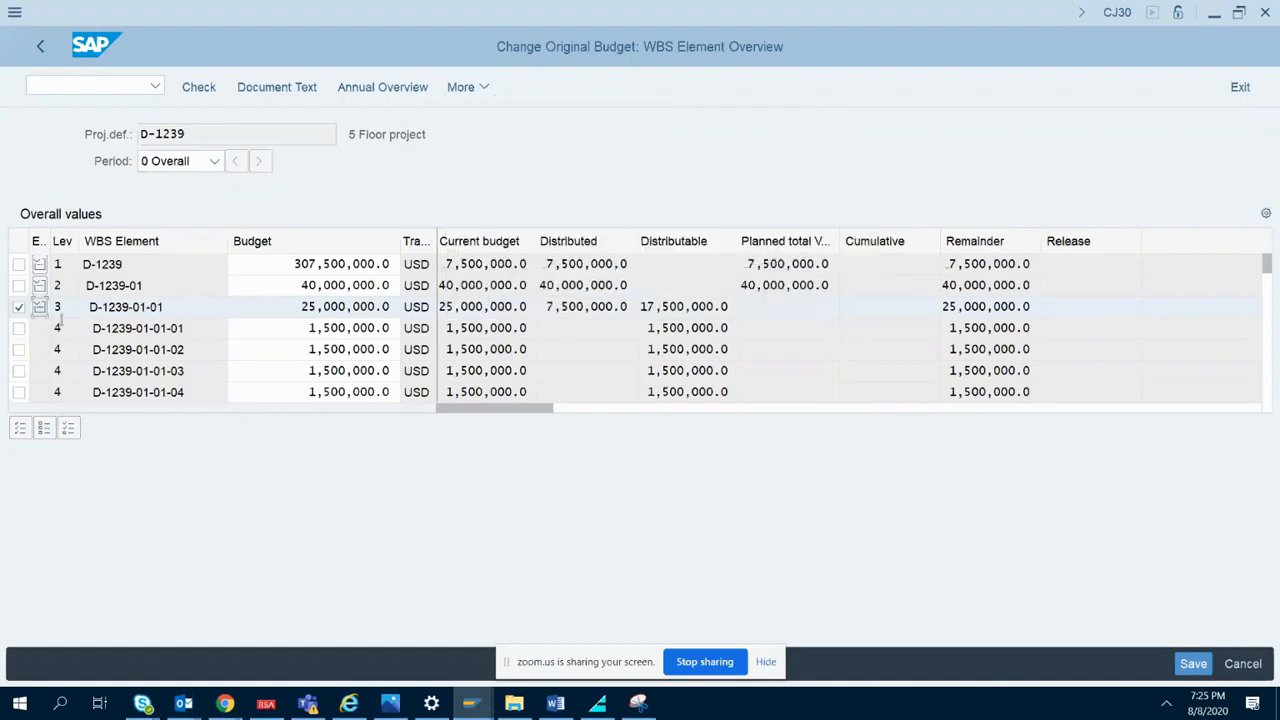
- Deselect WBS element D-1239-01-01 and examine its level 3 budget against the level 4 elements beneath it
left_click(19, 307)
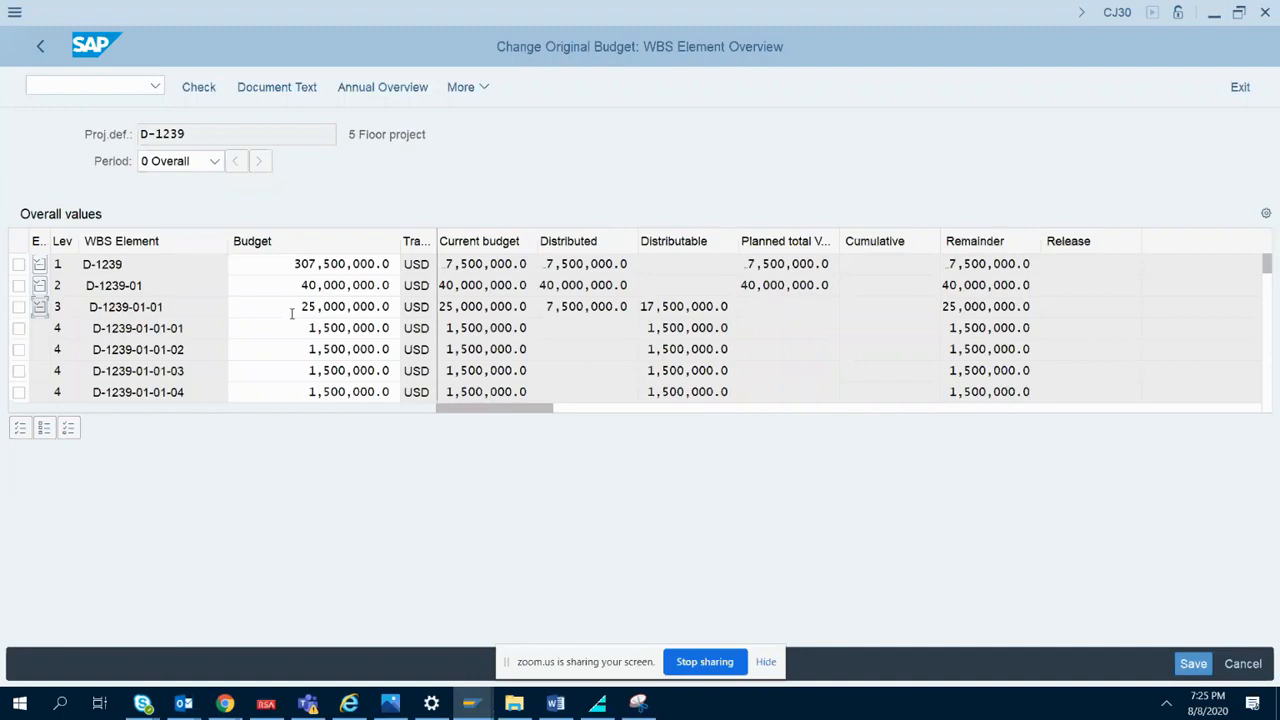
left_click(57, 328)
left_click(59, 349)
double_click(57, 307)
left_click_drag(296, 303, 398, 305)
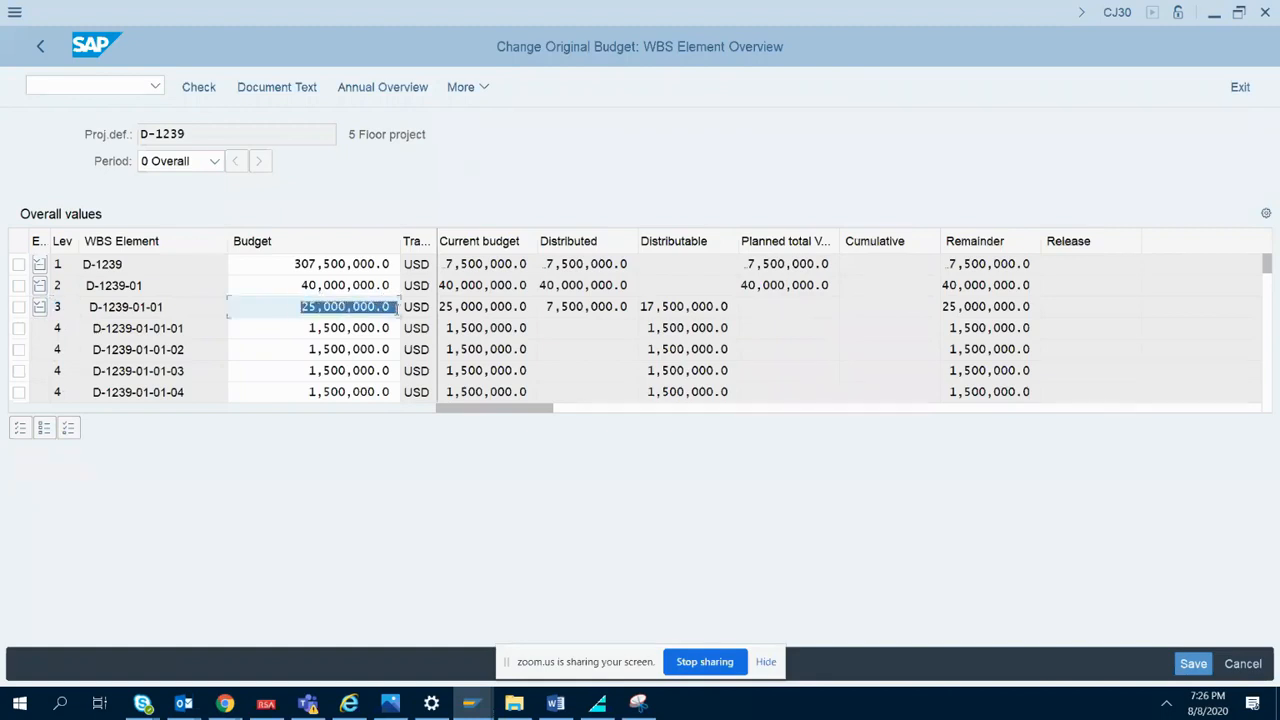
left_click(397, 308)
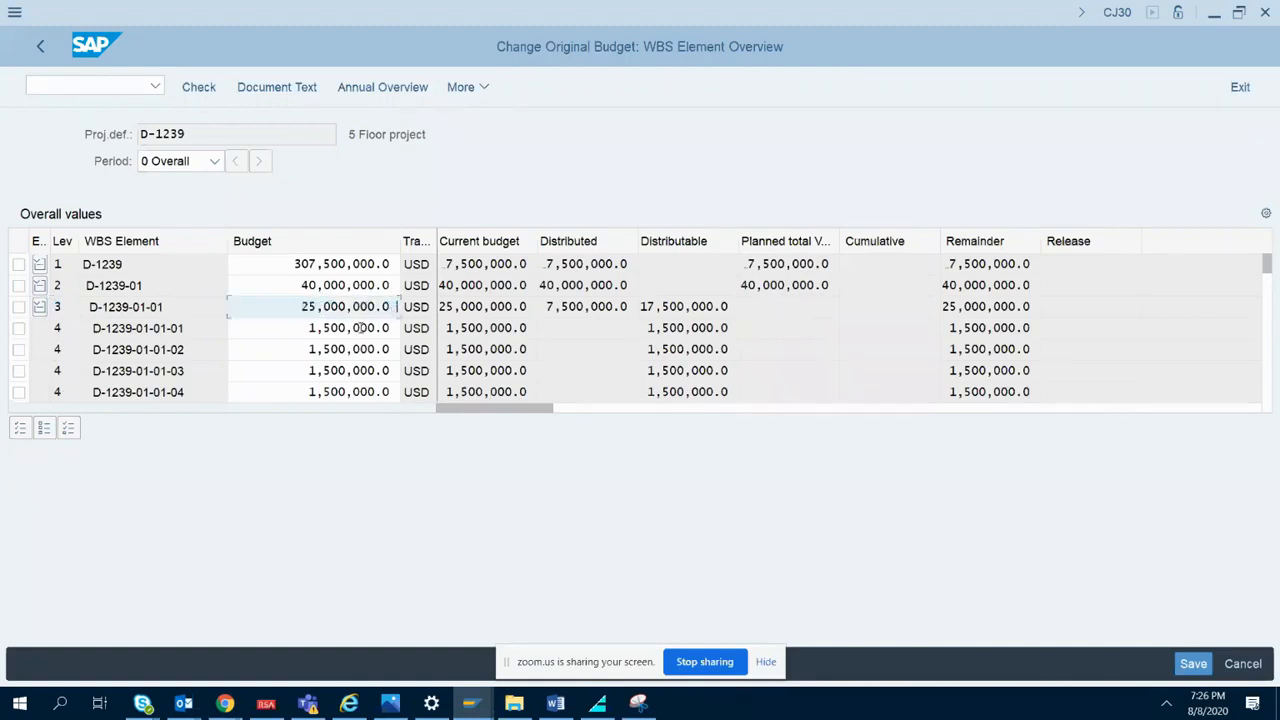
left_click_drag(299, 307, 397, 305)
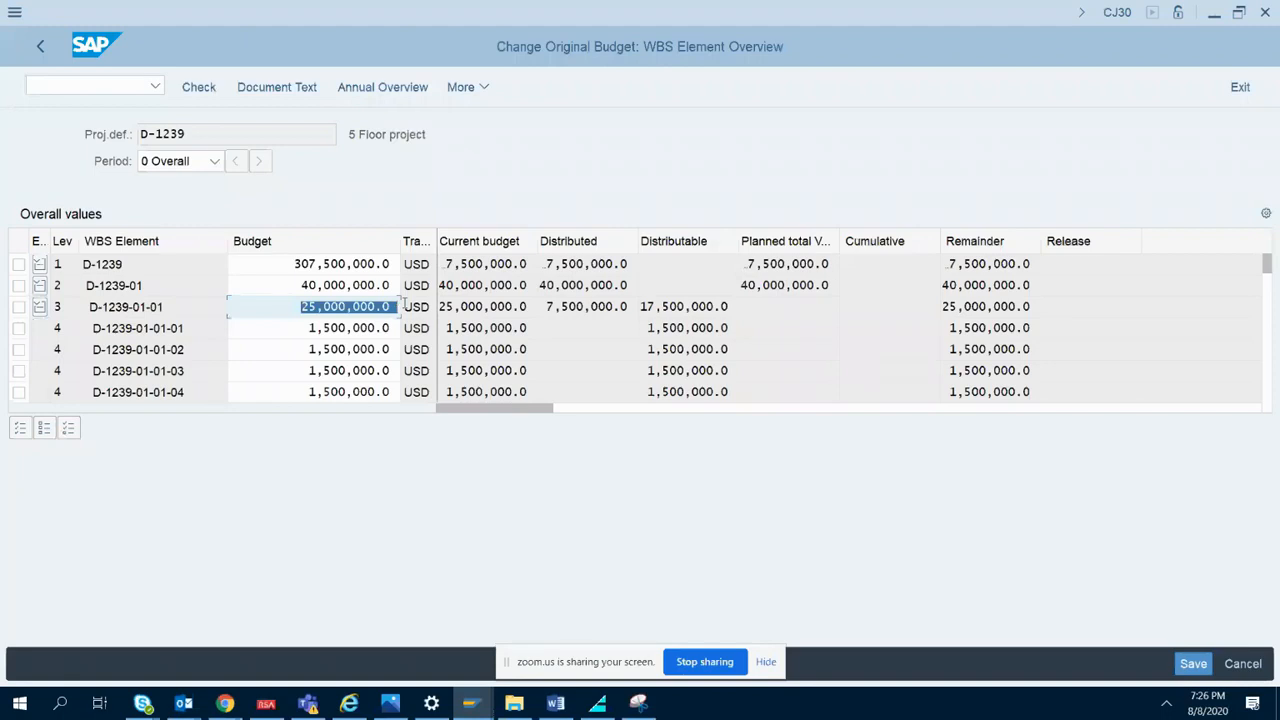
left_click(309, 307)
left_click_drag(302, 307, 402, 304)
- Switch back to the Word document and review each possible split of 4 in the "distribute (Split)" example line
mouse_move(558, 703)
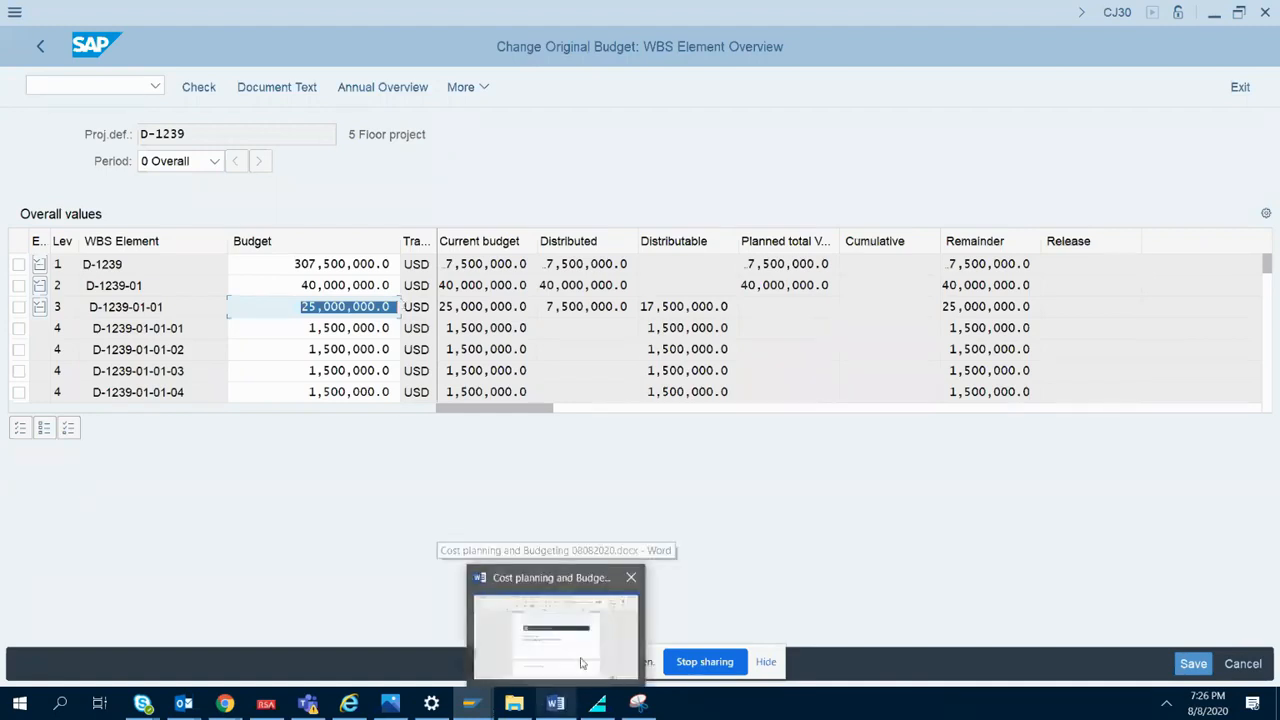
mouse_move(582, 662)
left_click_drag(536, 380, 672, 373)
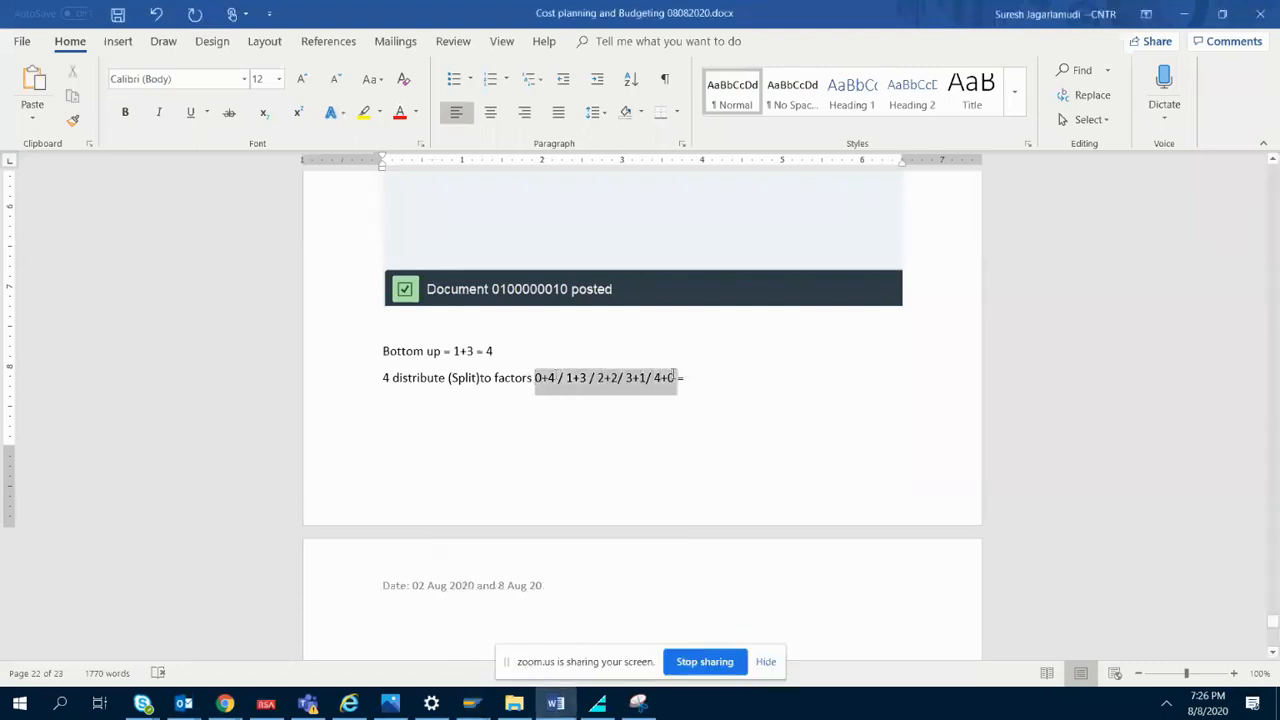
left_click(654, 397)
left_click_drag(679, 378, 533, 380)
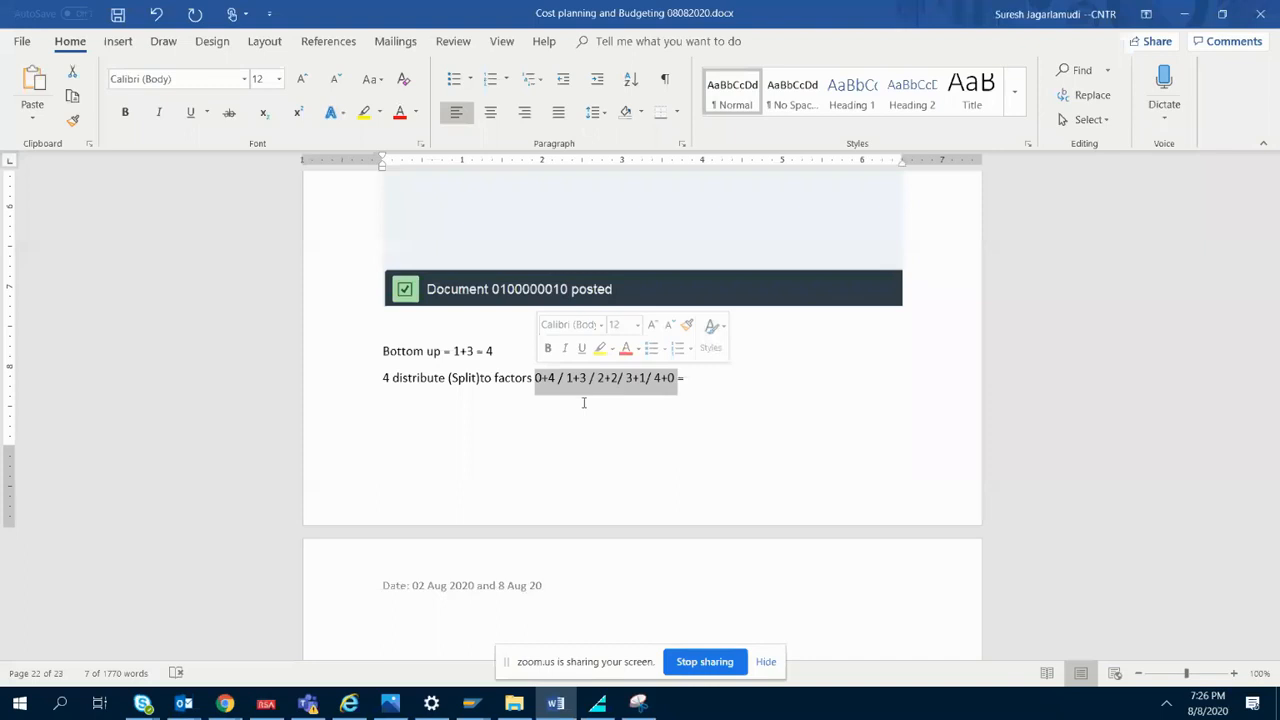
left_click(575, 400)
left_click(537, 378)
mouse_move(537, 378)
left_mouse_down()
mouse_move(679, 392)
mouse_move(534, 380)
left_mouse_up()
left_click(668, 380)
left_click(560, 398)
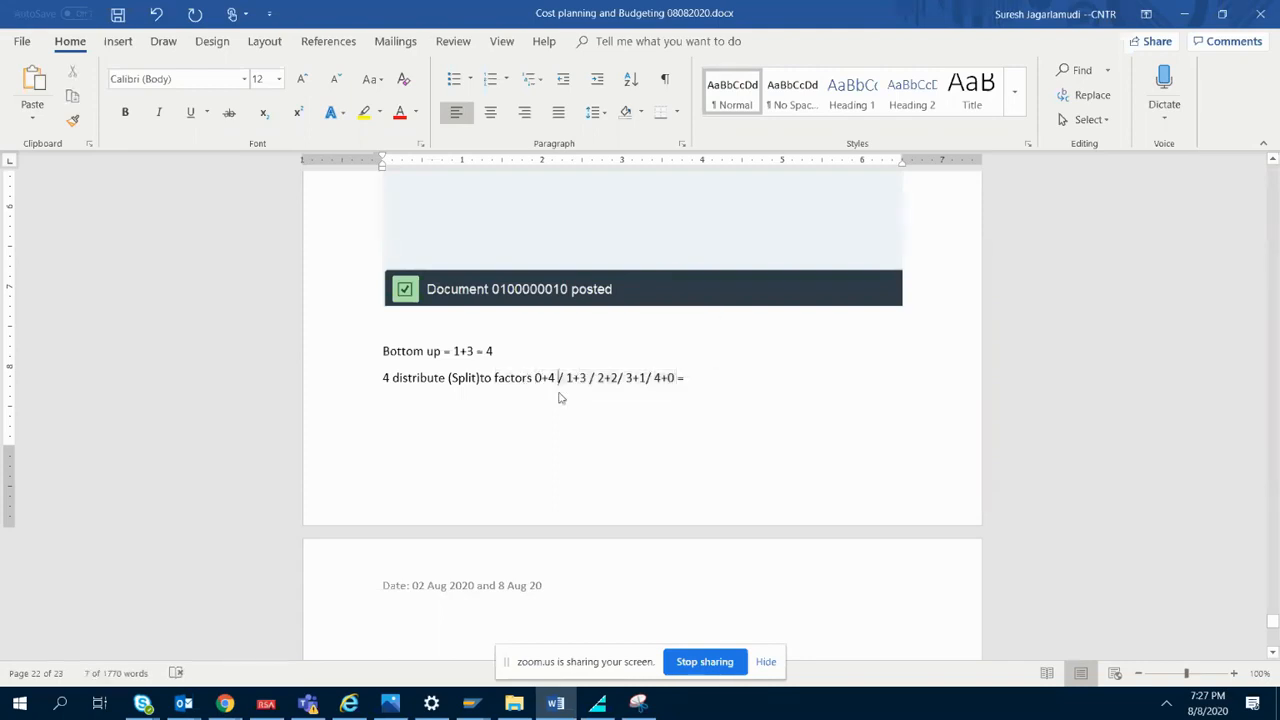
left_click_drag(535, 378, 675, 380)
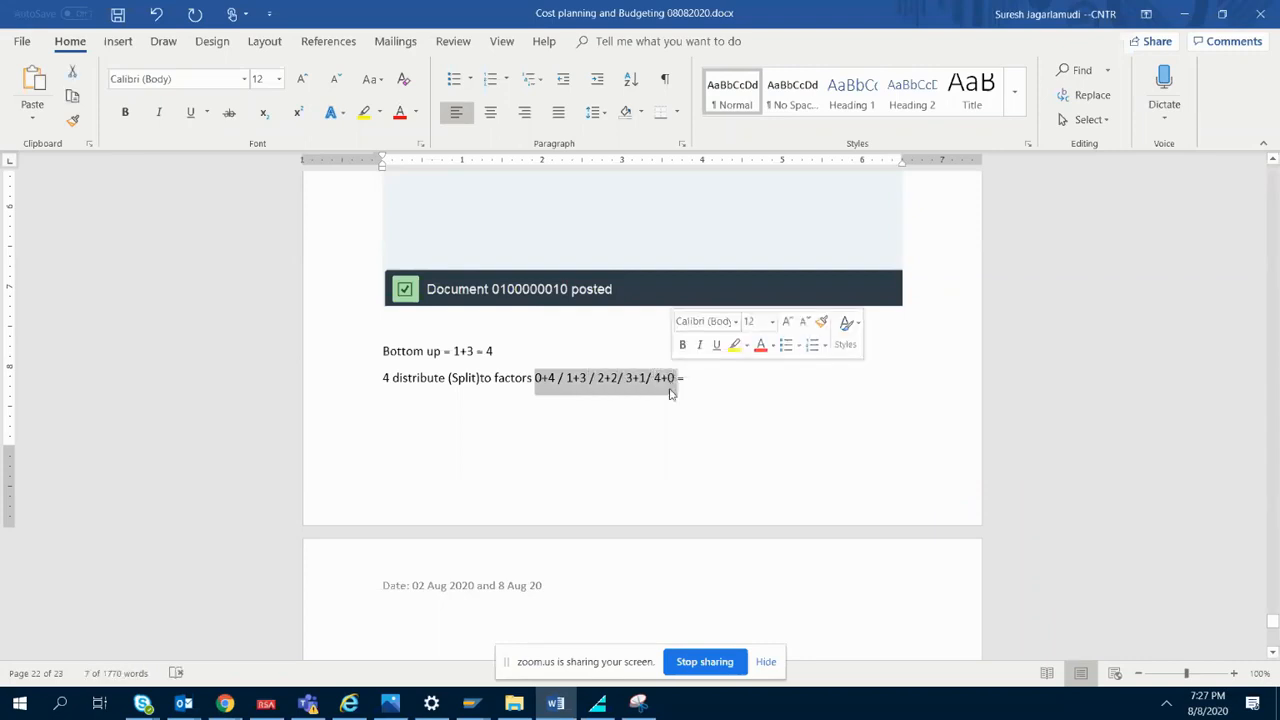
left_click(672, 390)
left_click_drag(674, 390, 534, 381)
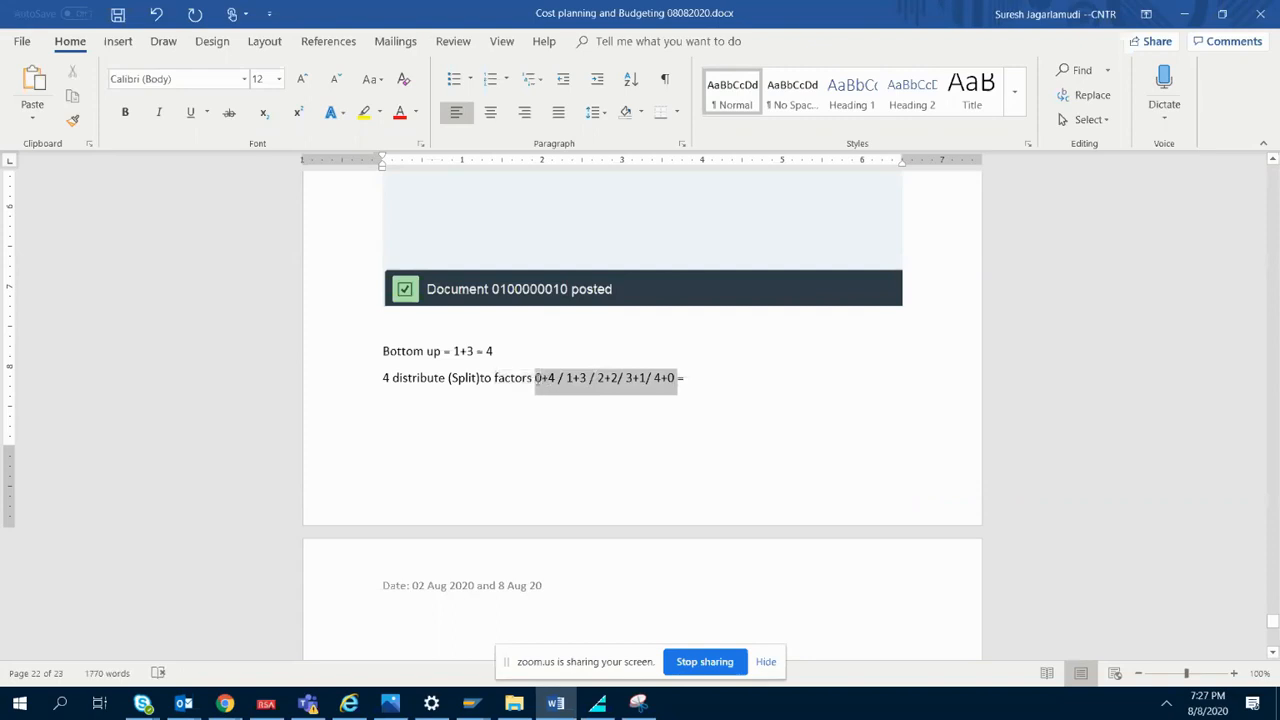
left_click(539, 395)
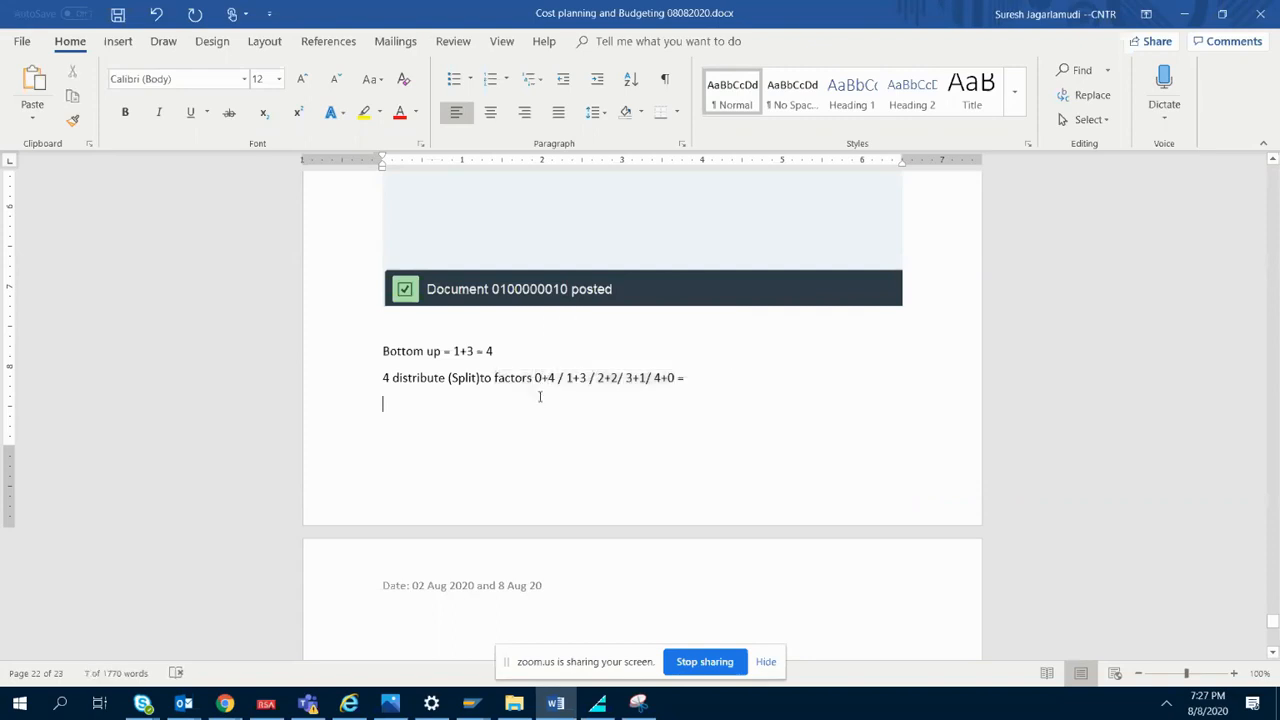
mouse_move(537, 380)
left_mouse_down()
mouse_move(676, 374)
mouse_move(535, 380)
left_mouse_up()
left_click(673, 380)
left_click(555, 380)
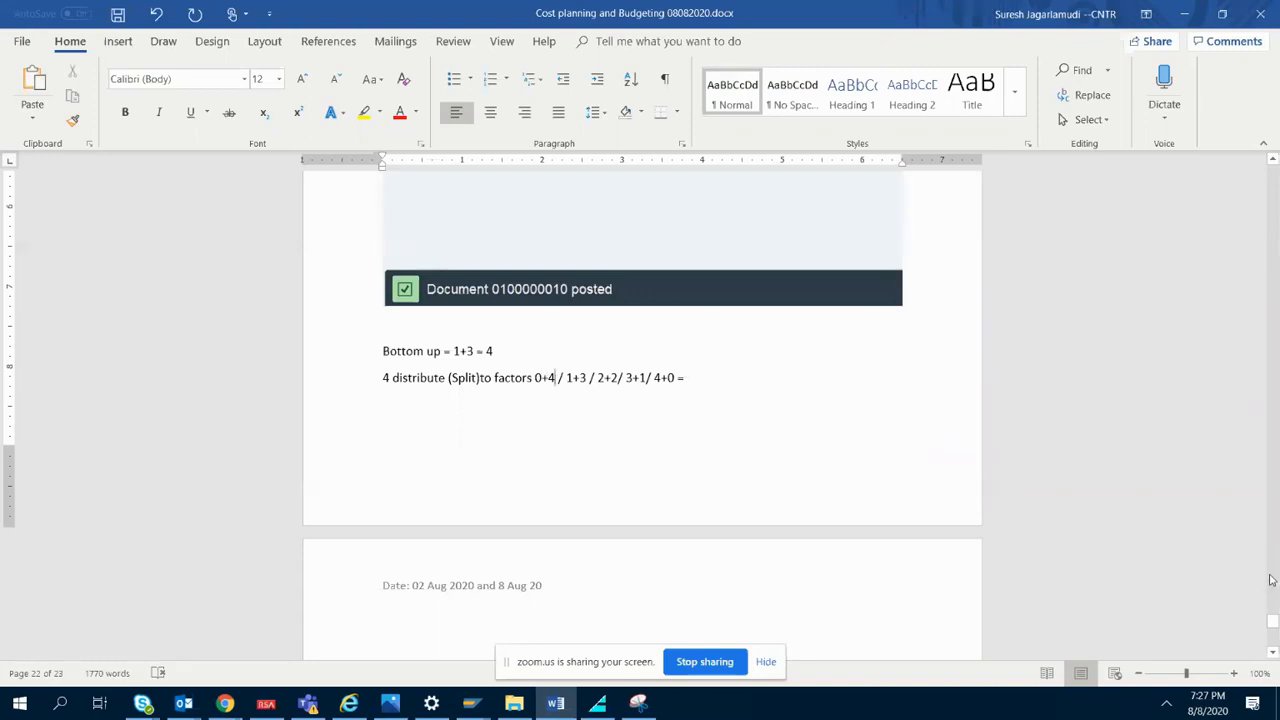
- Place the text cursor on the empty last page of the Word document, beneath the date header
left_click_drag(1273, 627, 1274, 631)
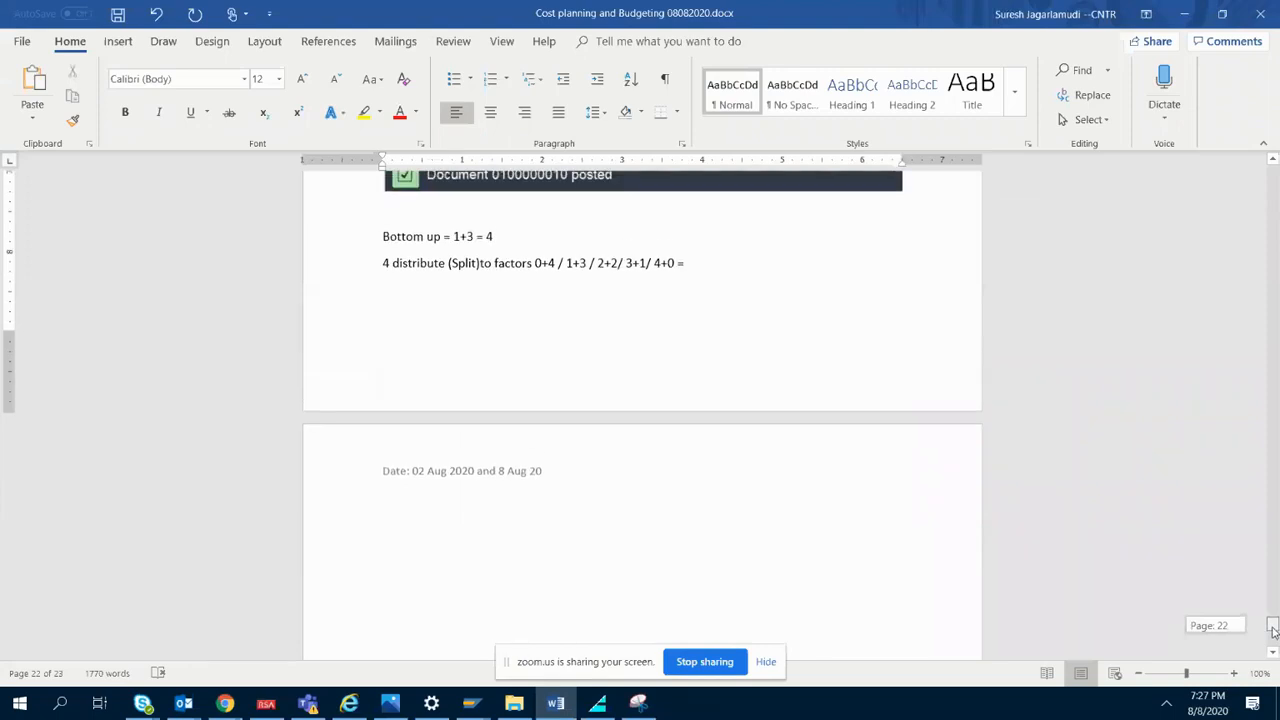
left_click_drag(1274, 631, 1274, 631)
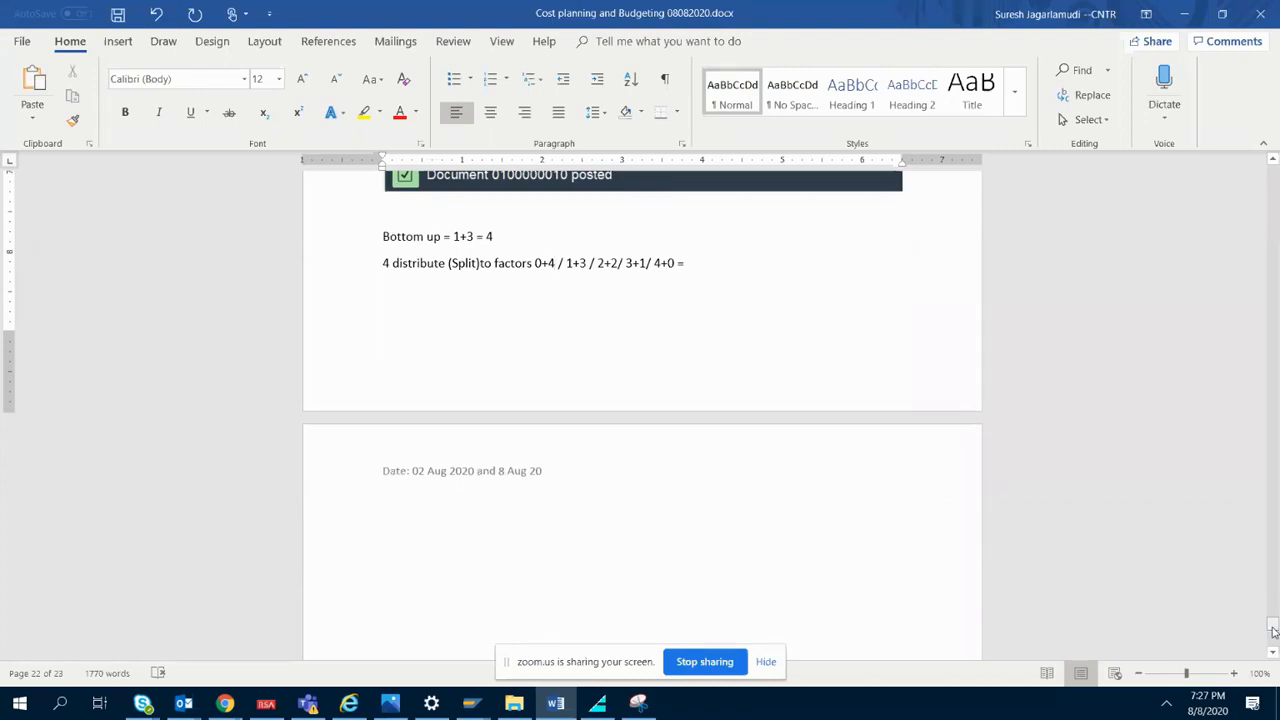
left_click(552, 546)
left_click(471, 514)
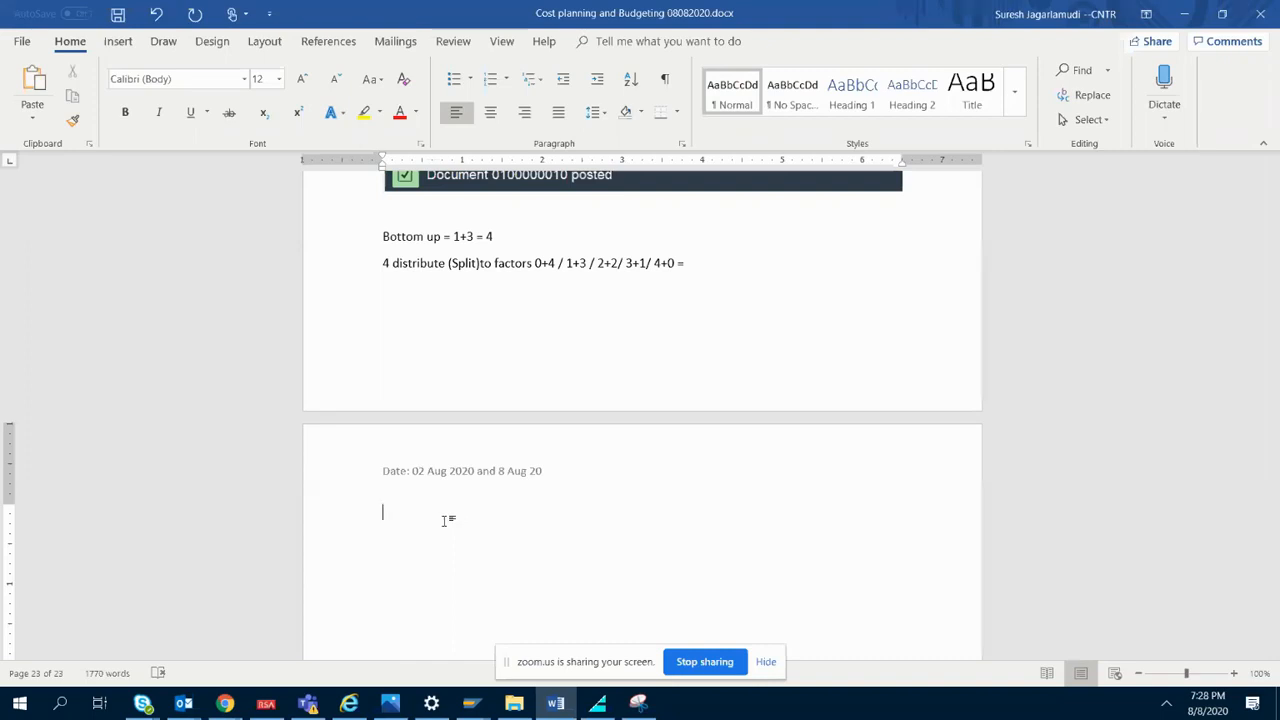
- Switch to the Zoom meeting in Chrome, view the participants and group chat, and return to the Word document
left_click(228, 704)
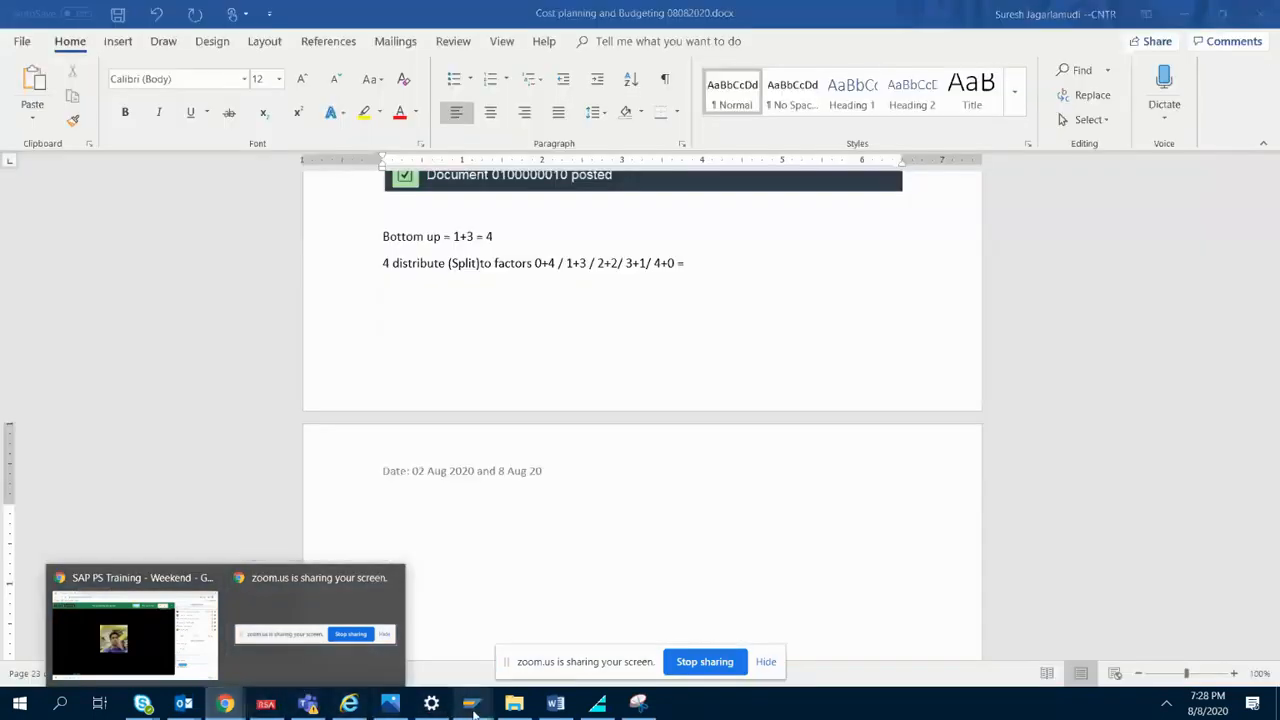
left_click(665, 499)
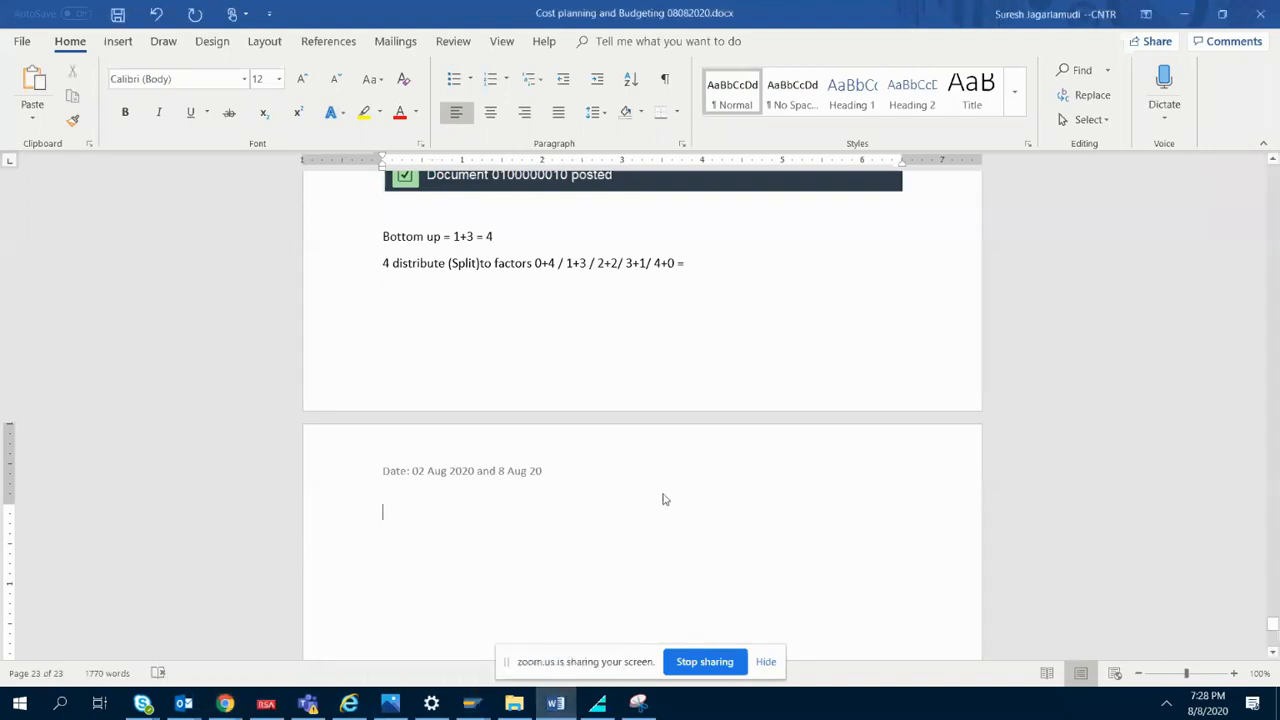
left_click(225, 703)
left_click(152, 654)
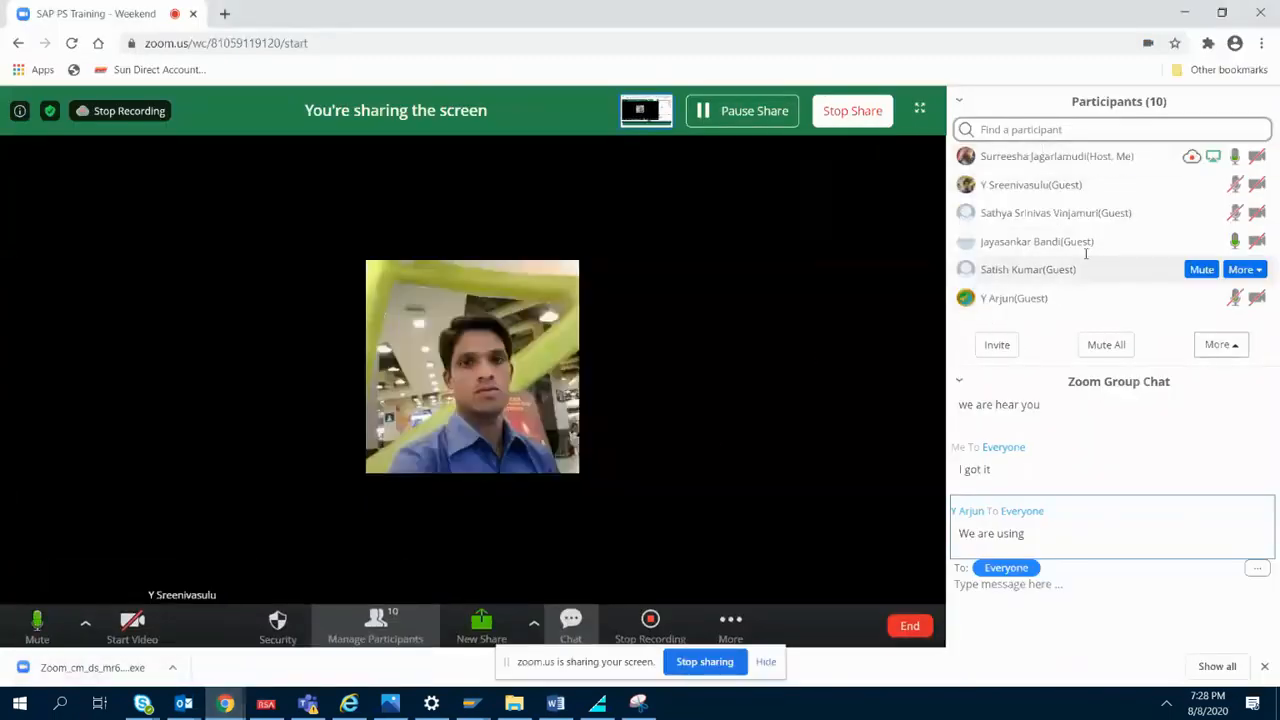
left_click(1183, 14)
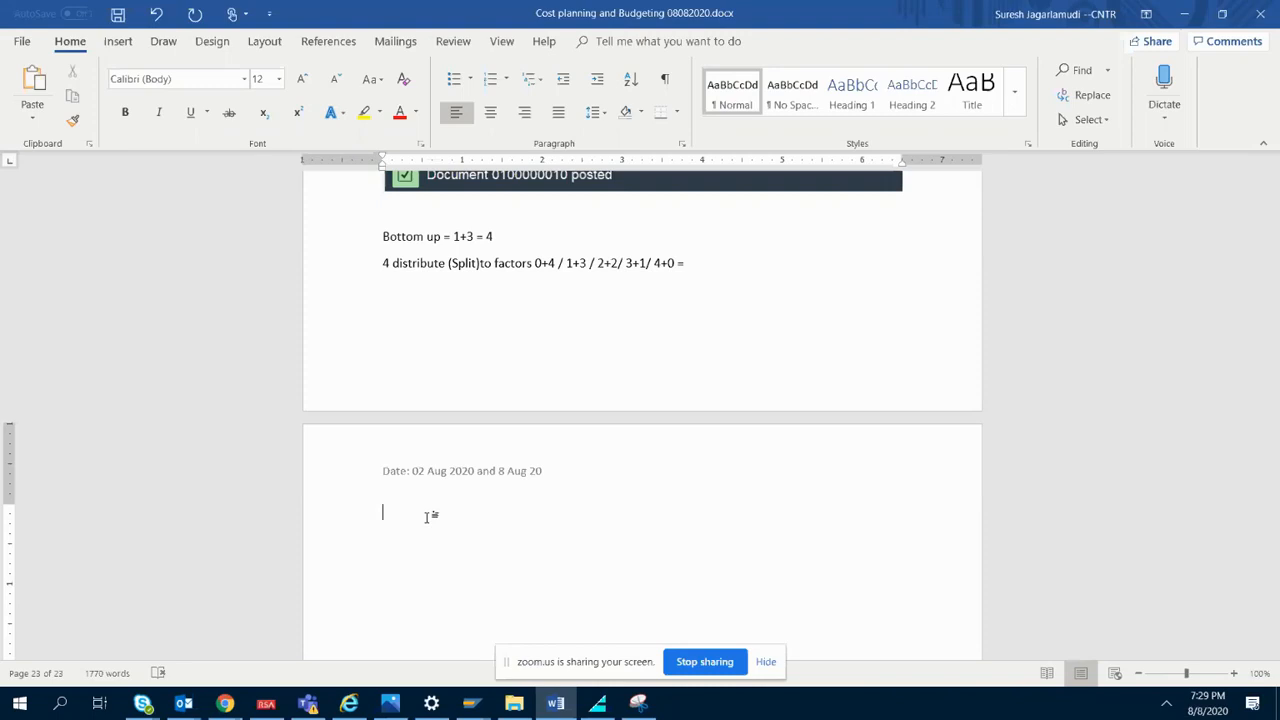
key("BackSpace")
key("Up")
key("Up")
key("Up")
key("Up")
key("Up")
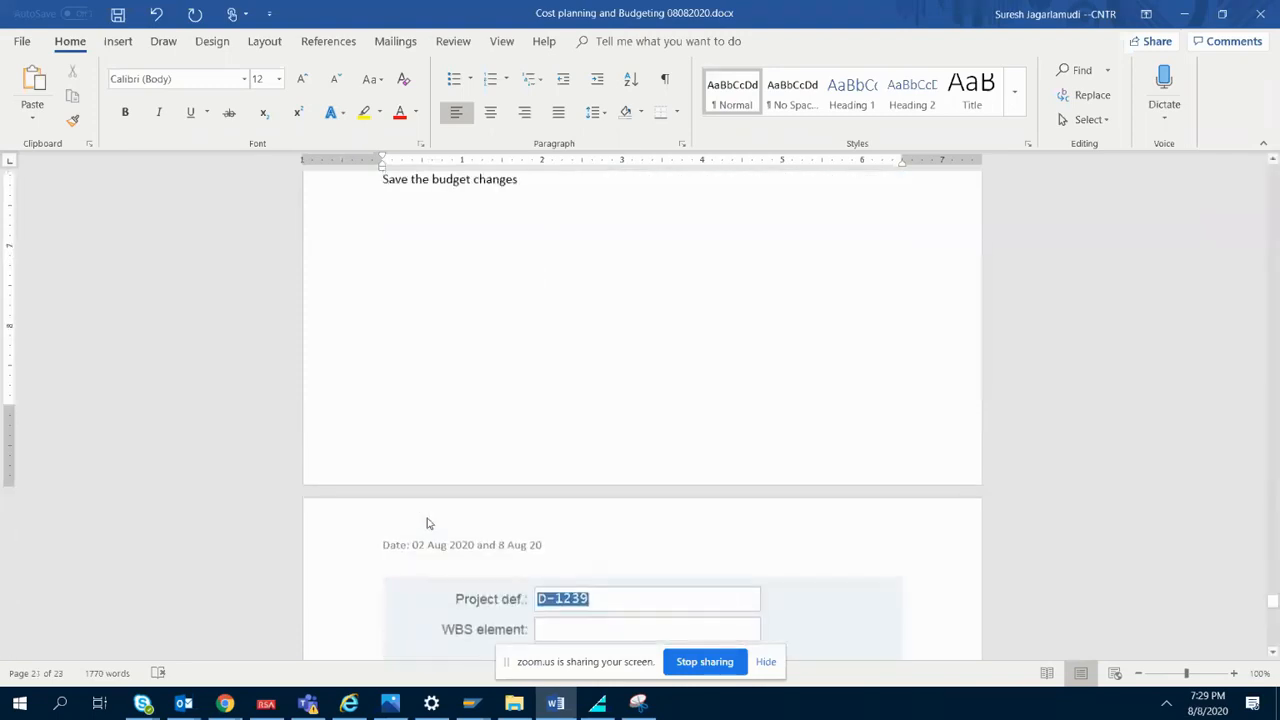
scroll(427, 523, "down", 10)
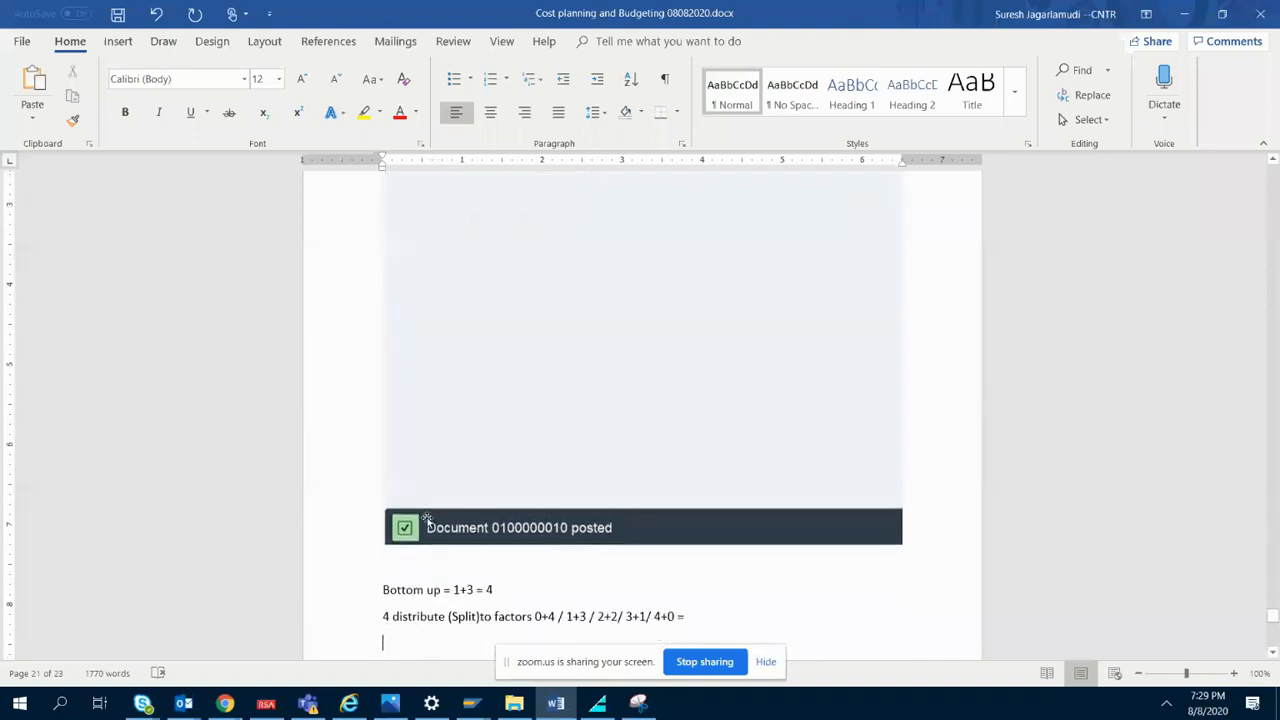
scroll(427, 517, "down", 3)
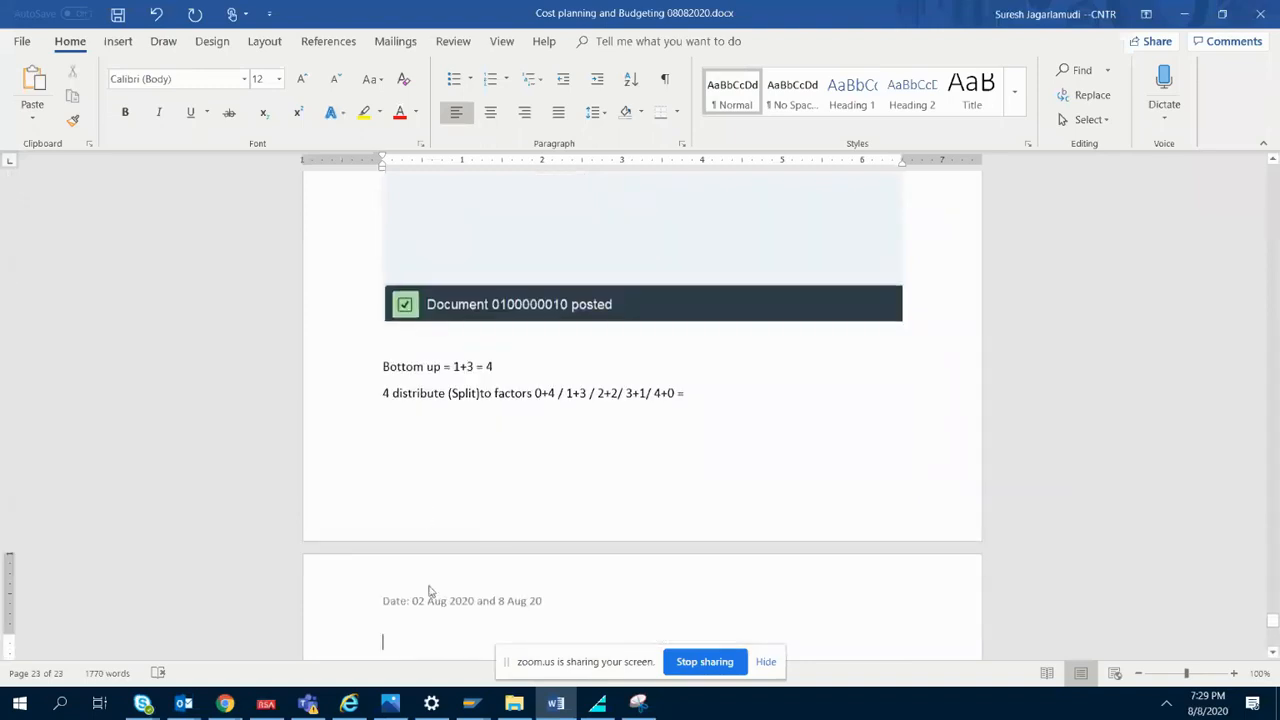
- Switch to SAP, check and save the original budget of project D-1239, and exit transaction CJ30 to the start screen
left_click(470, 705)
left_click(511, 651)
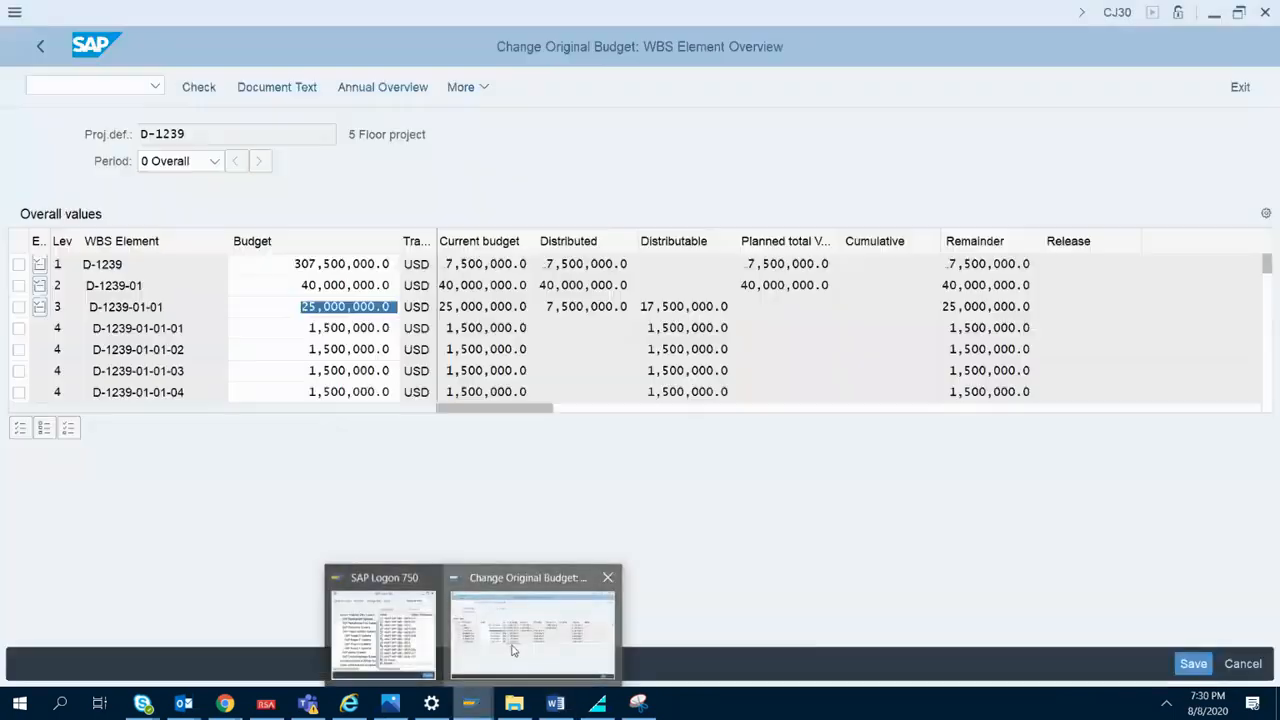
left_click(198, 87)
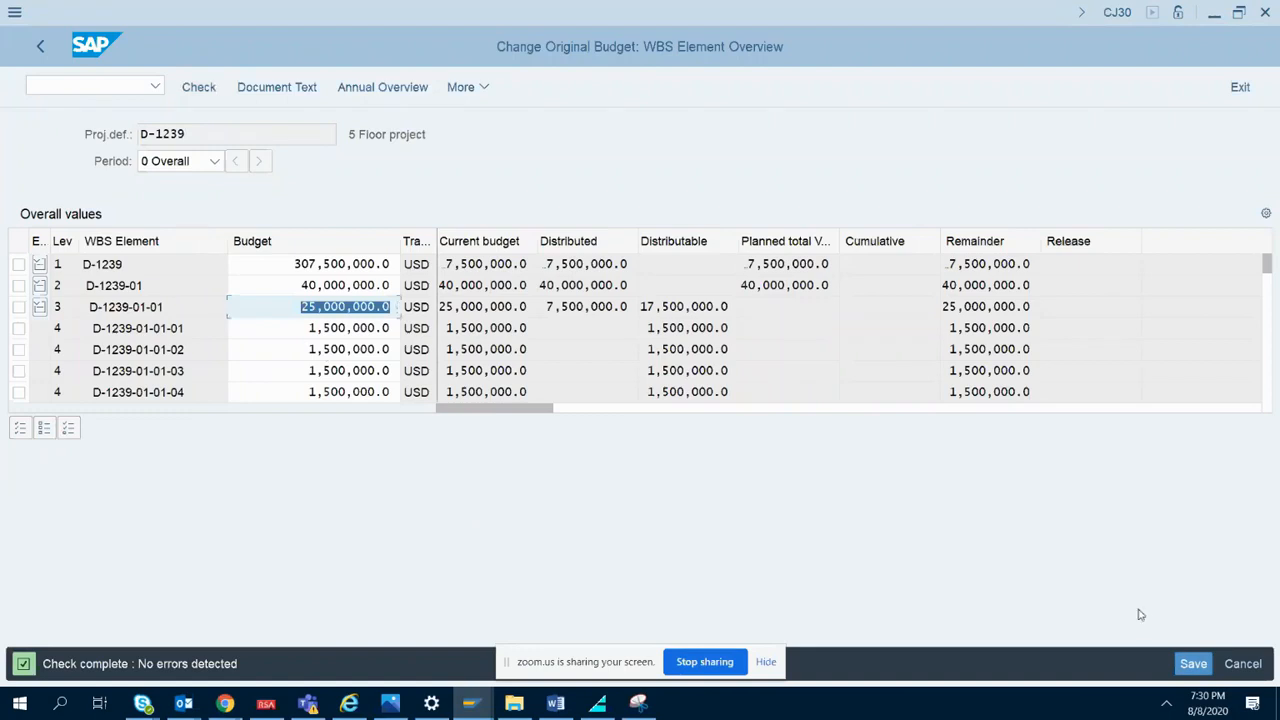
left_click(1185, 666)
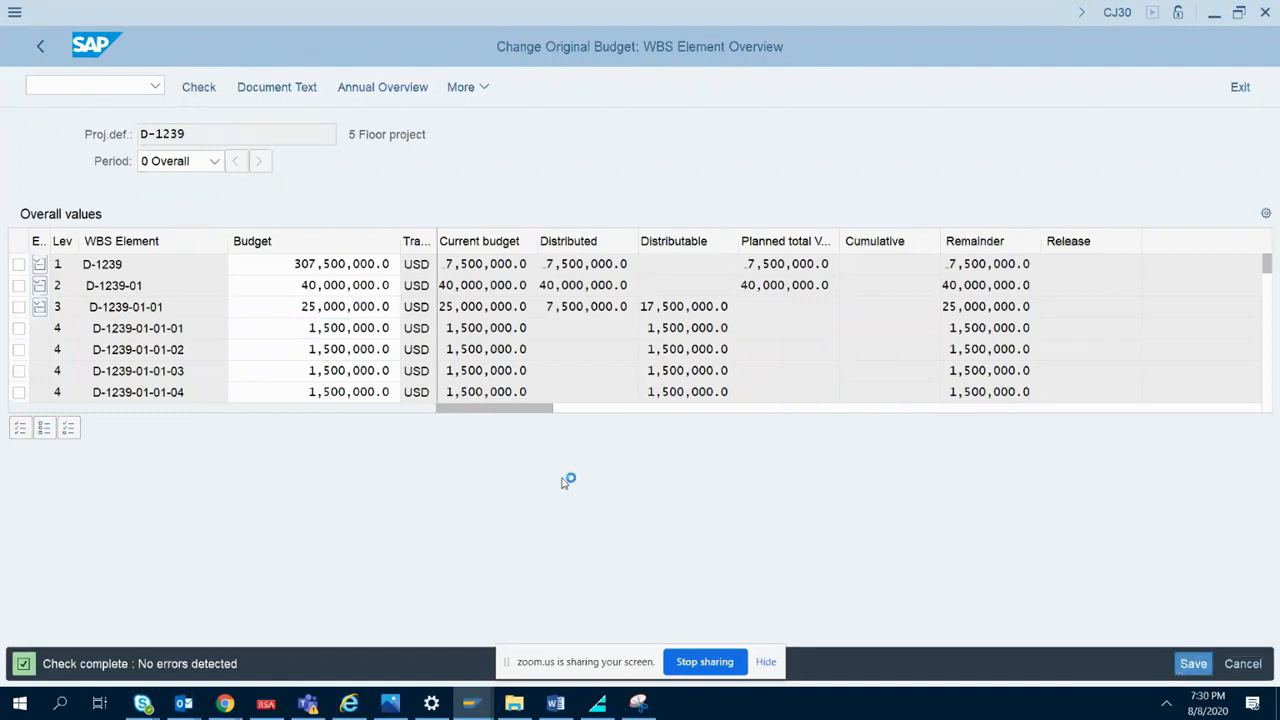
left_click(93, 87)
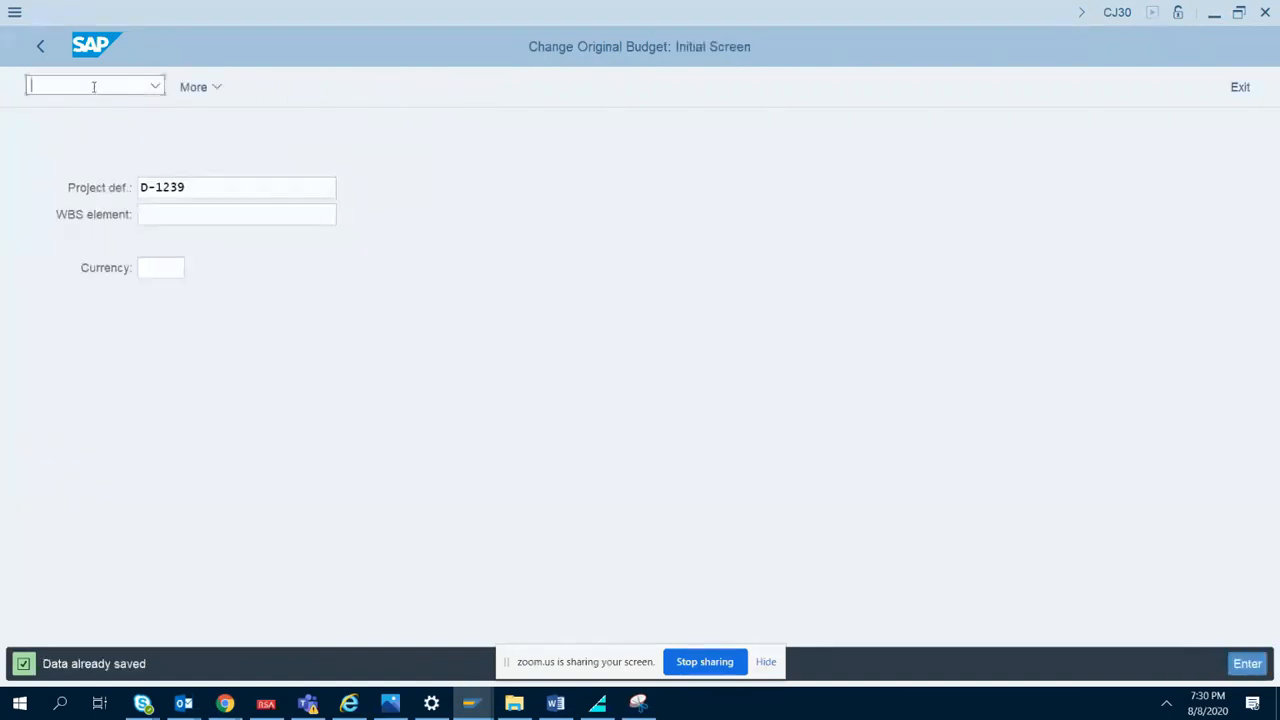
type("/n")
key("Return")
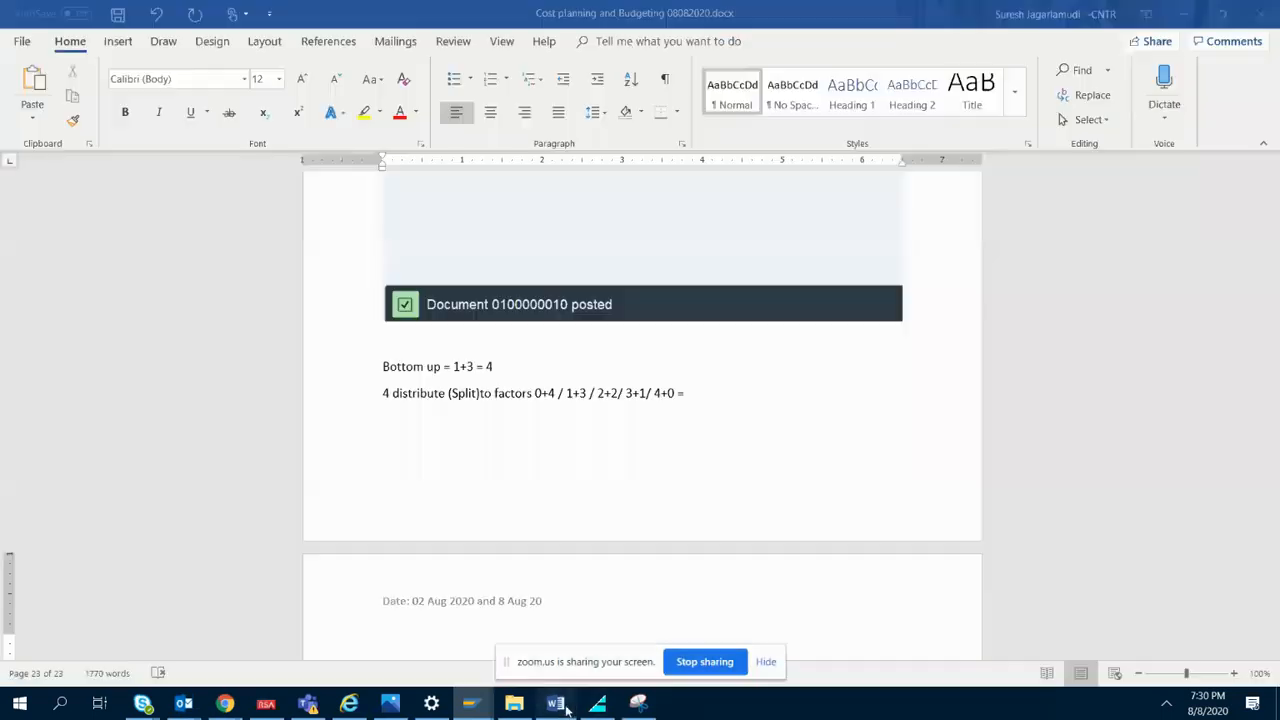
- Switch to the Word document and add the heading line "Reports:" on the last page
left_click(556, 703)
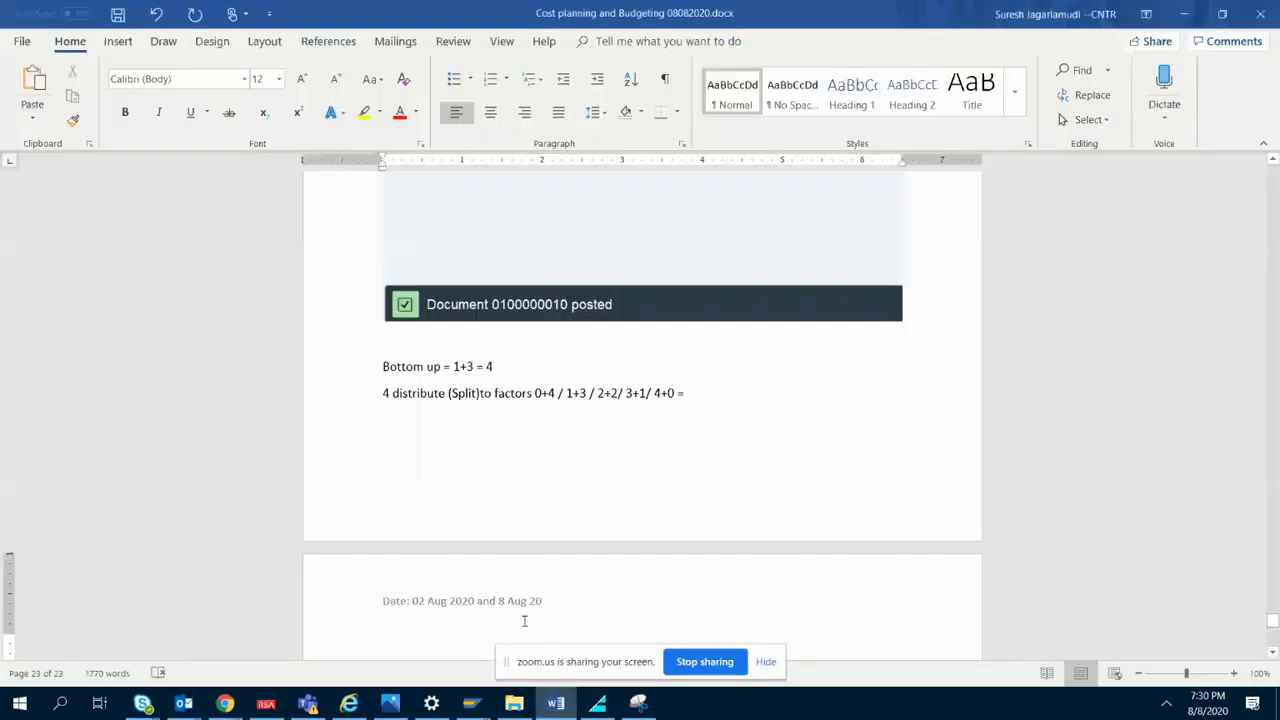
type("Reports")
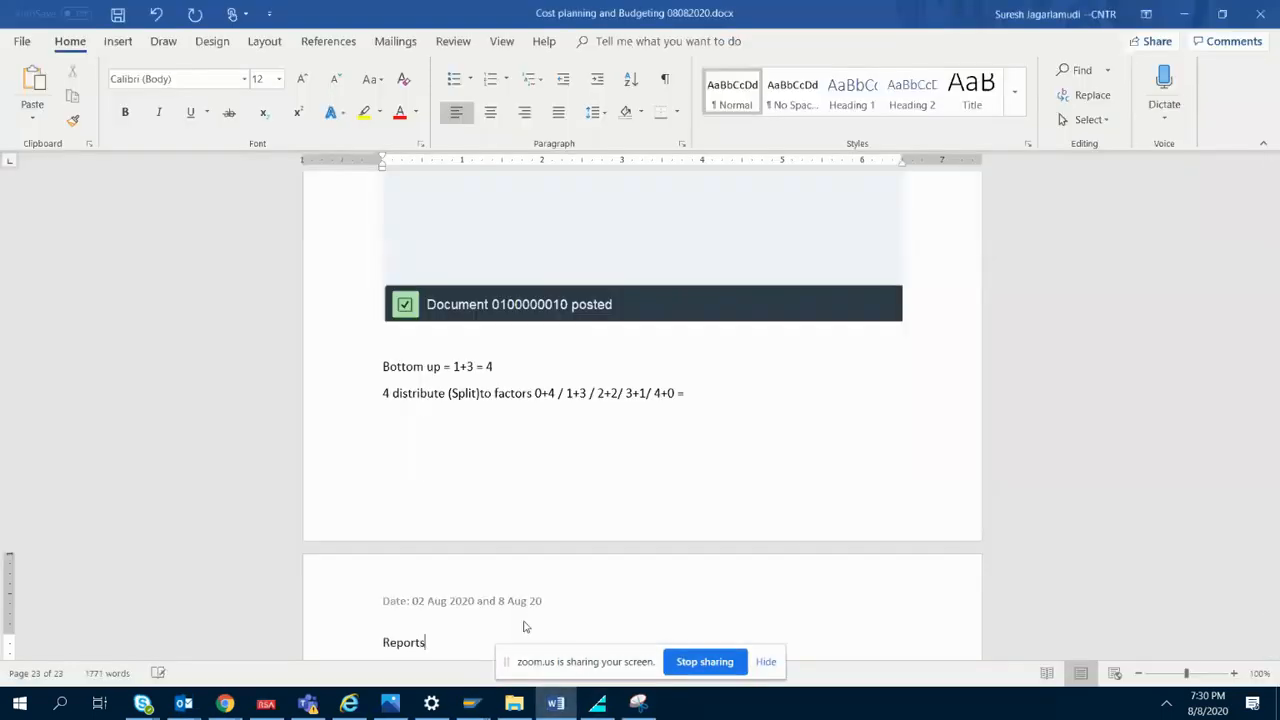
type(":")
key("Return")
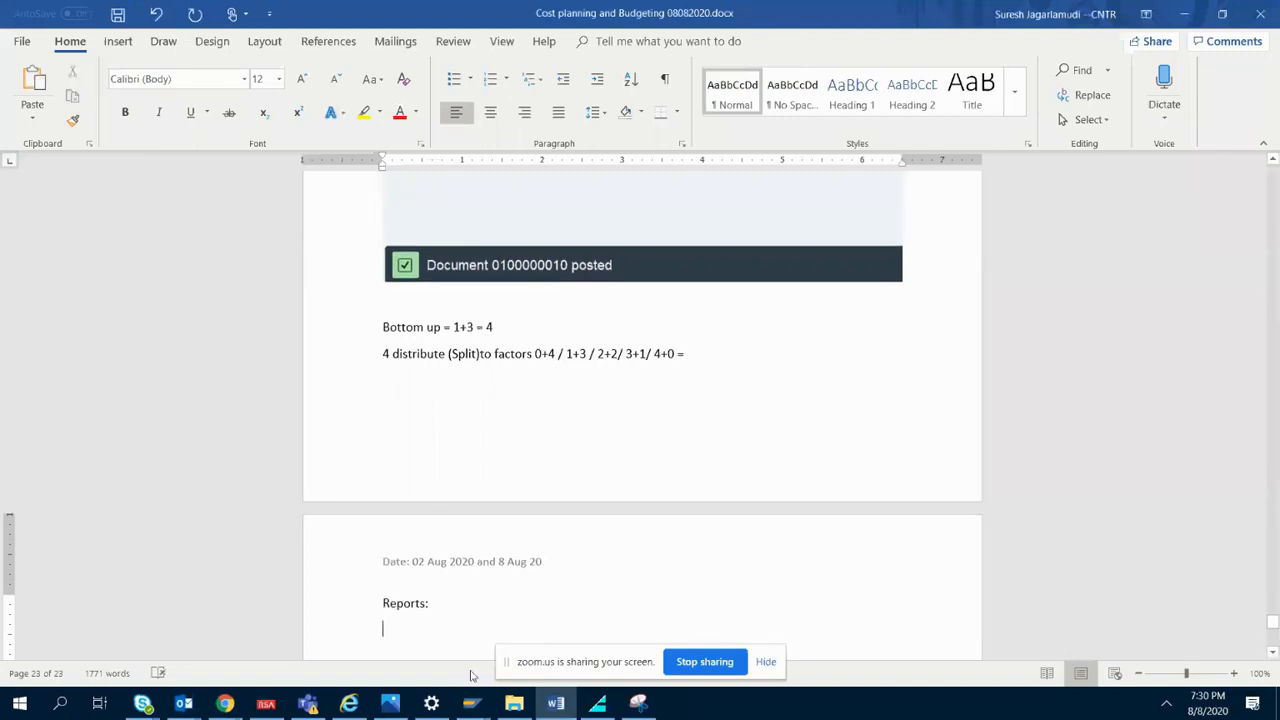
left_click(471, 703)
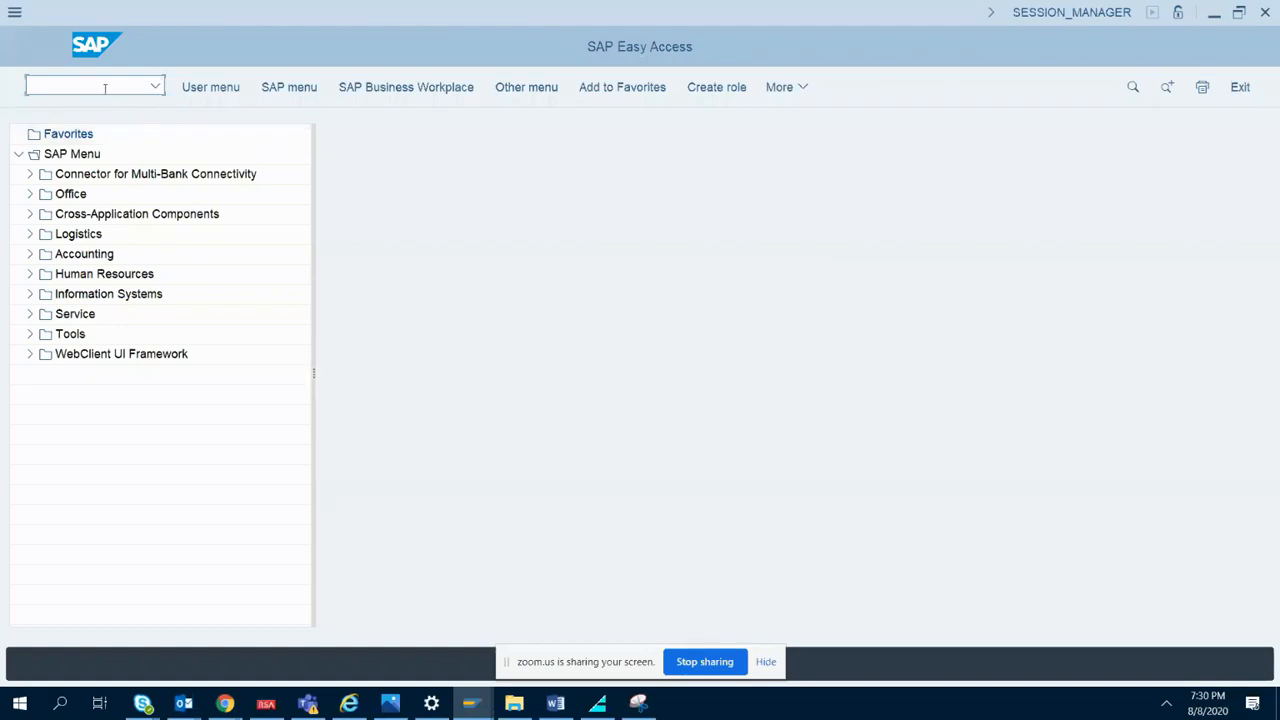
type("cn41n")
key("Return")
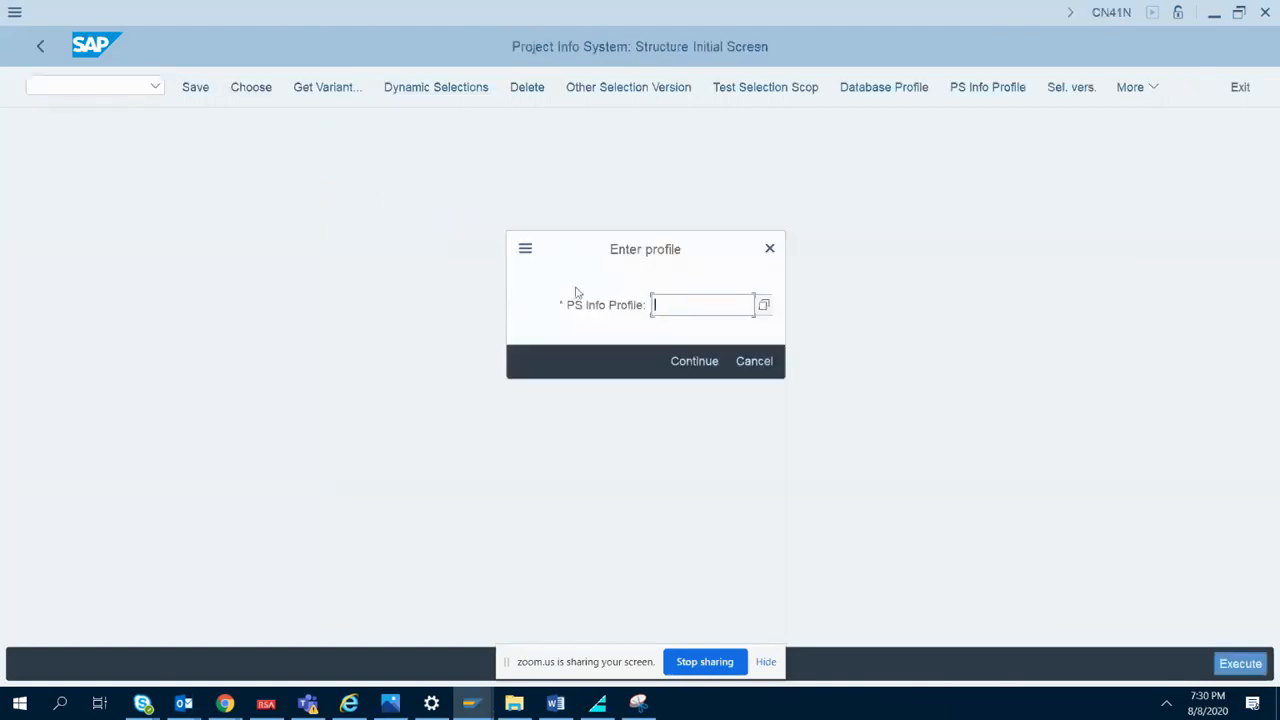
left_click(712, 332)
- Switch to Snipping Tool and capture a new snip of the SAP "Enter profile" dialog
left_click(638, 703)
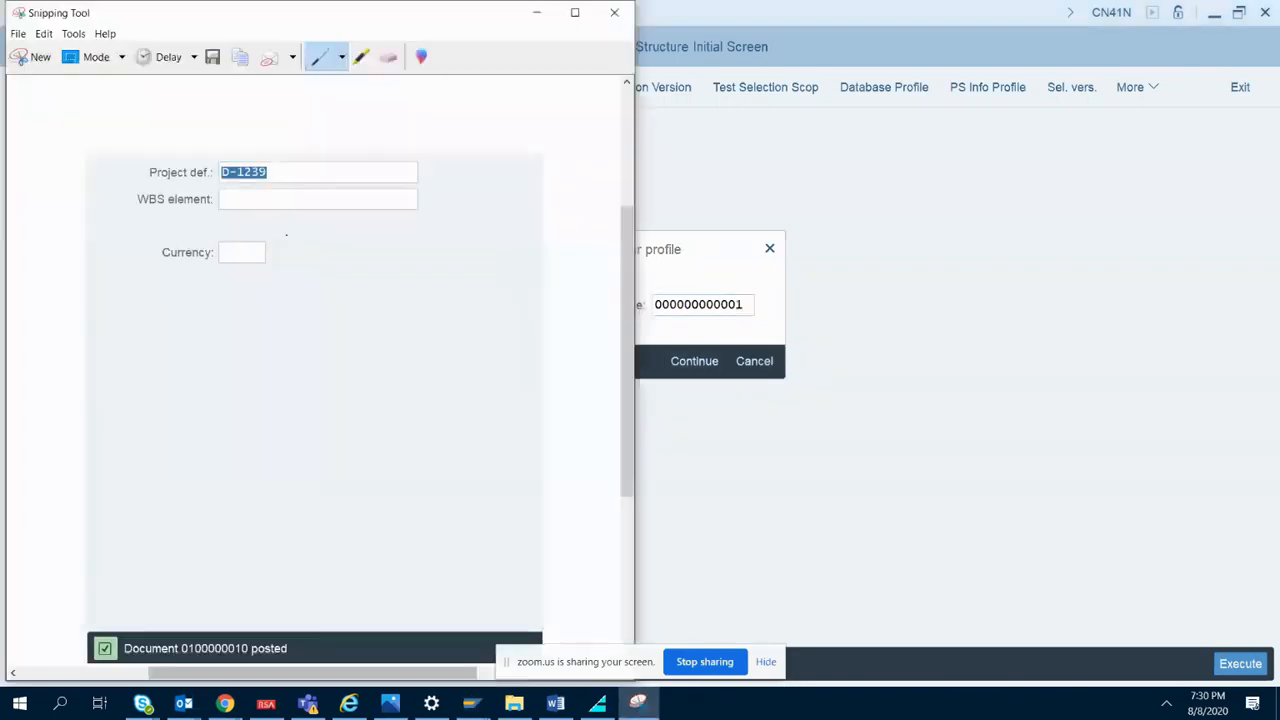
left_click(33, 57)
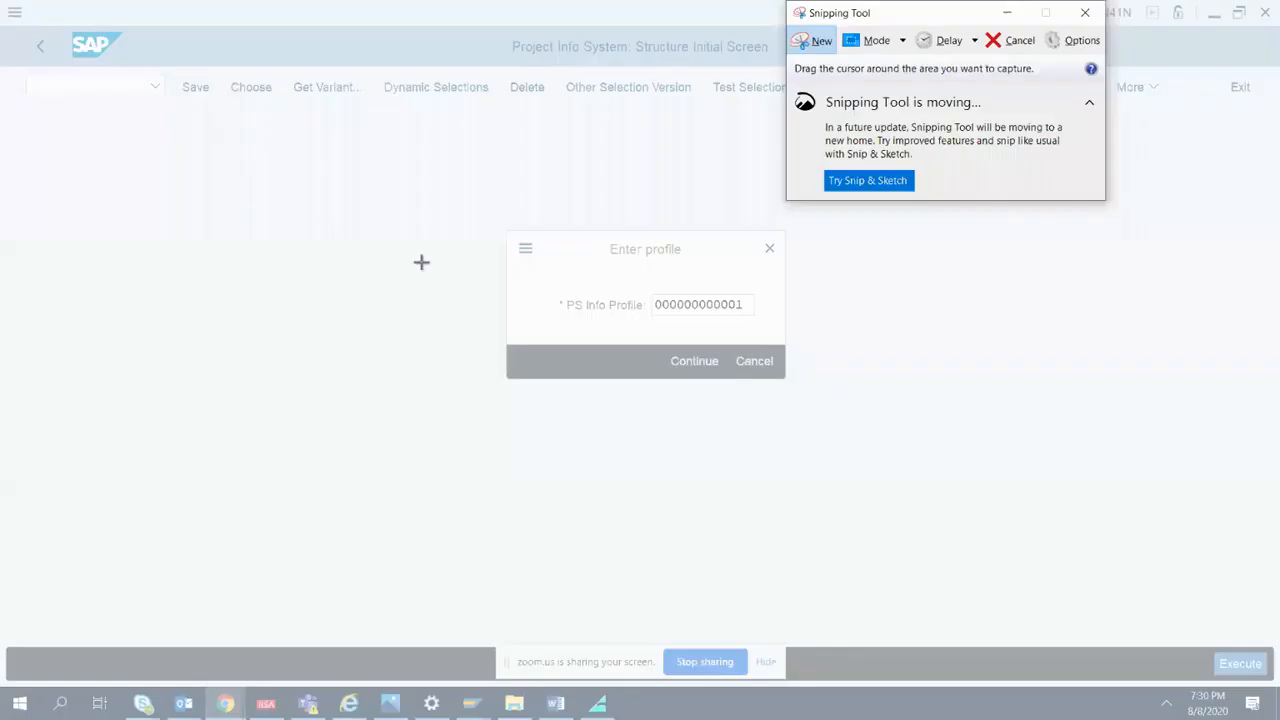
left_click_drag(518, 234, 795, 377)
- Switch to the Word document and add the lines "CN41N" and "Select" beneath the "Reports:" heading
left_click(556, 703)
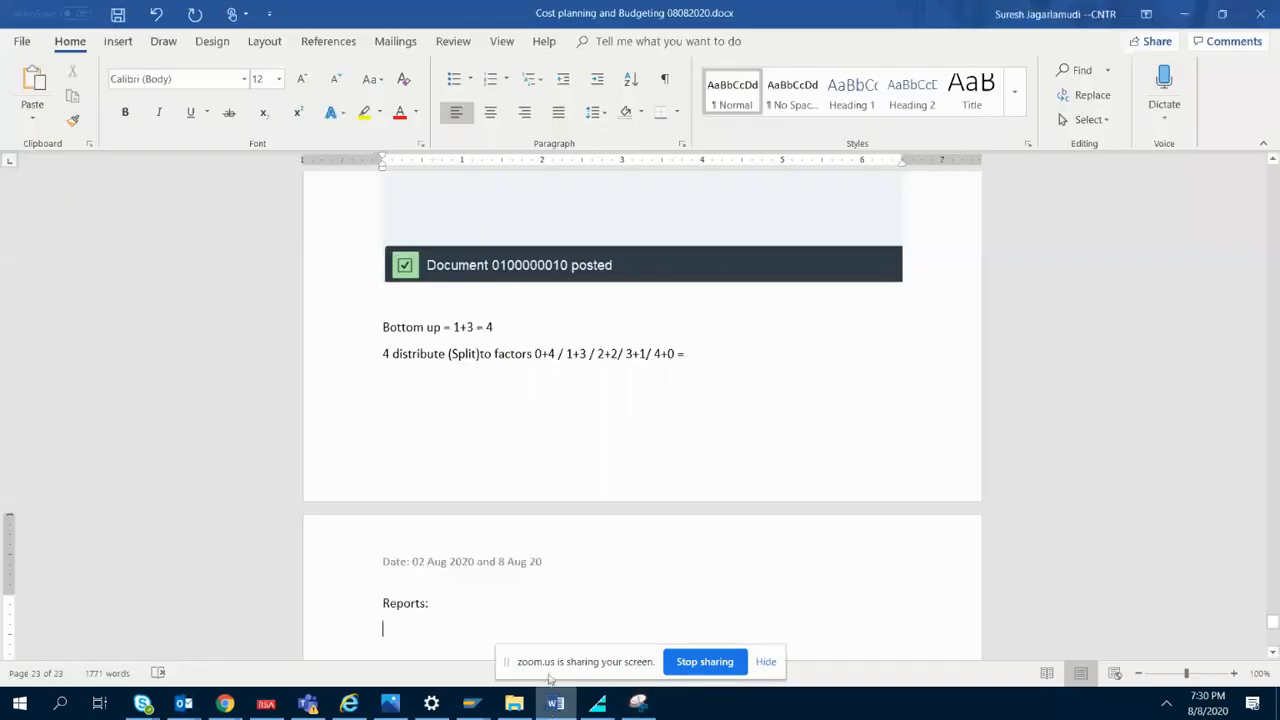
type("CN41N")
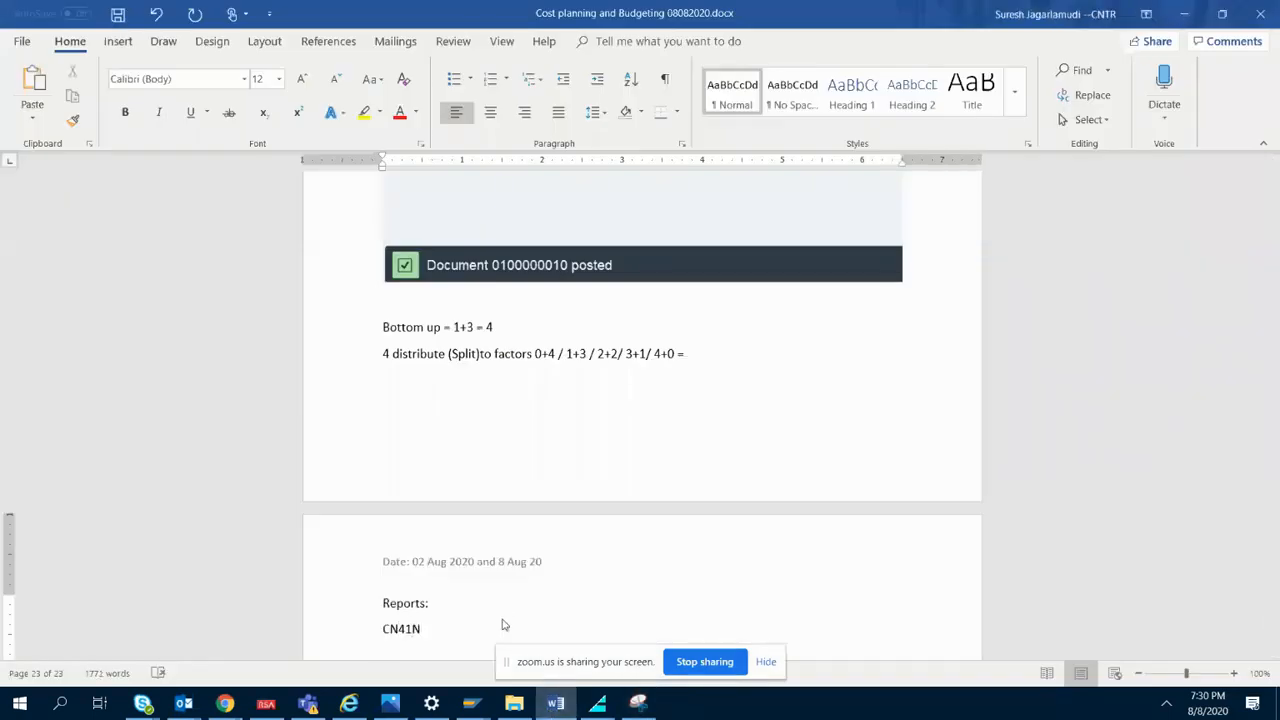
scroll(503, 625, "down", 1)
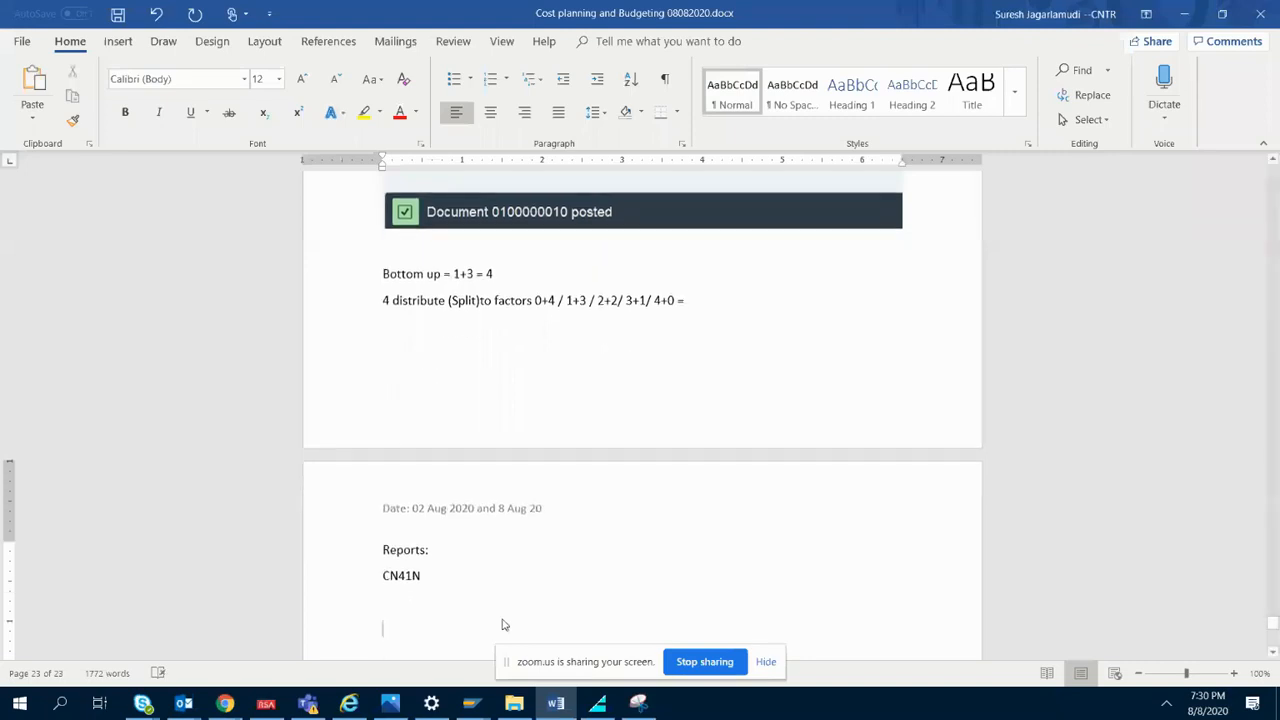
type("Select")
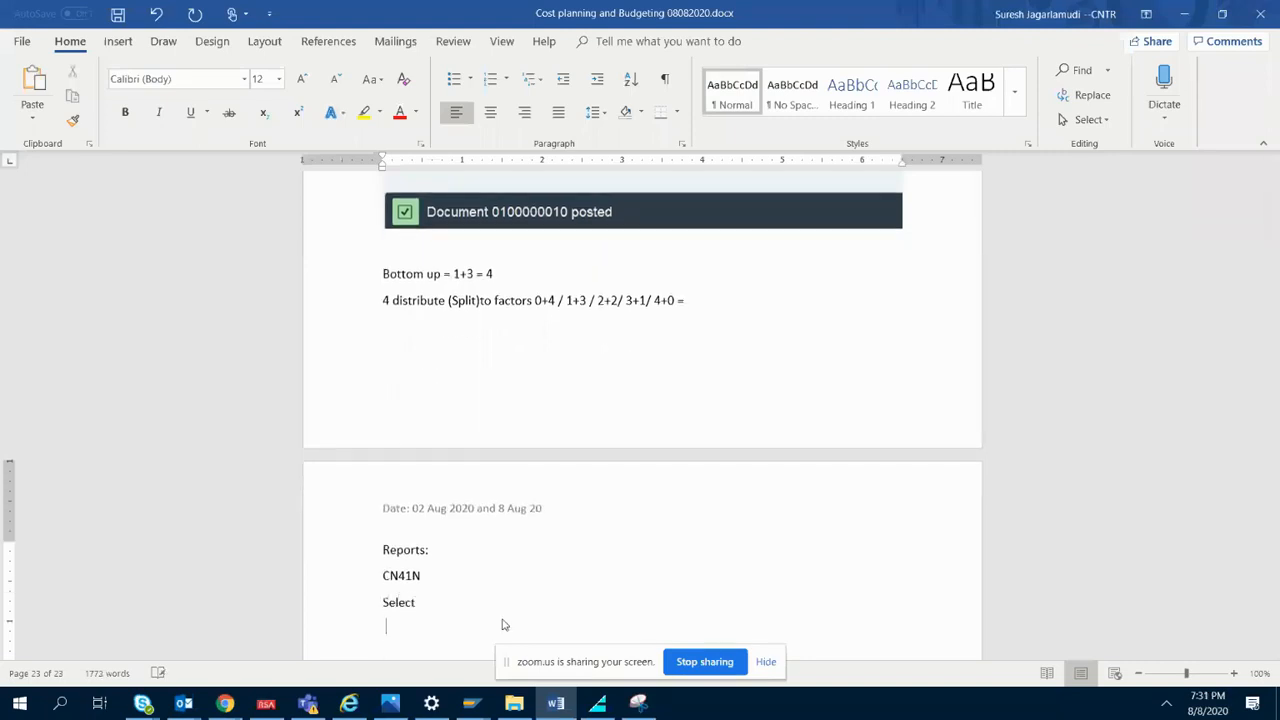
- Paste the captured profile dialog below "Select" and add "Ps Info Profile" after CN41N in the Reports section
key("ctrl+v")
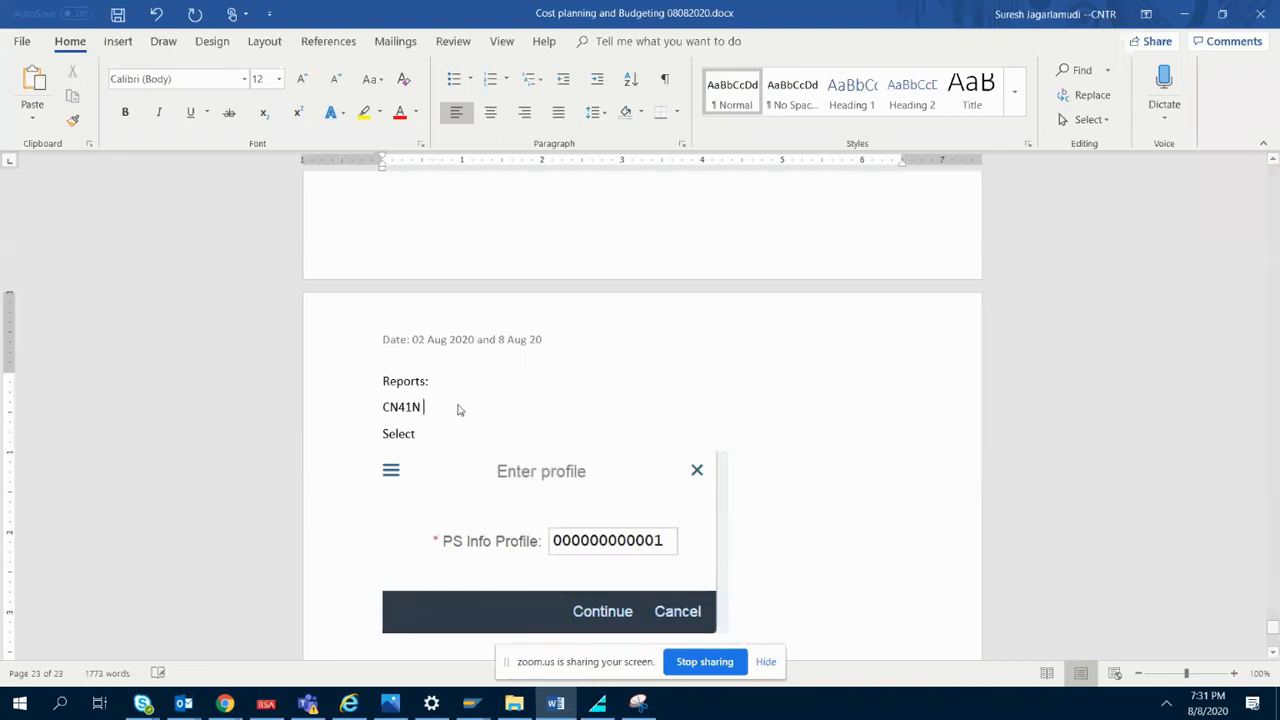
type("Ps Info Profile")
mouse_move(472, 703)
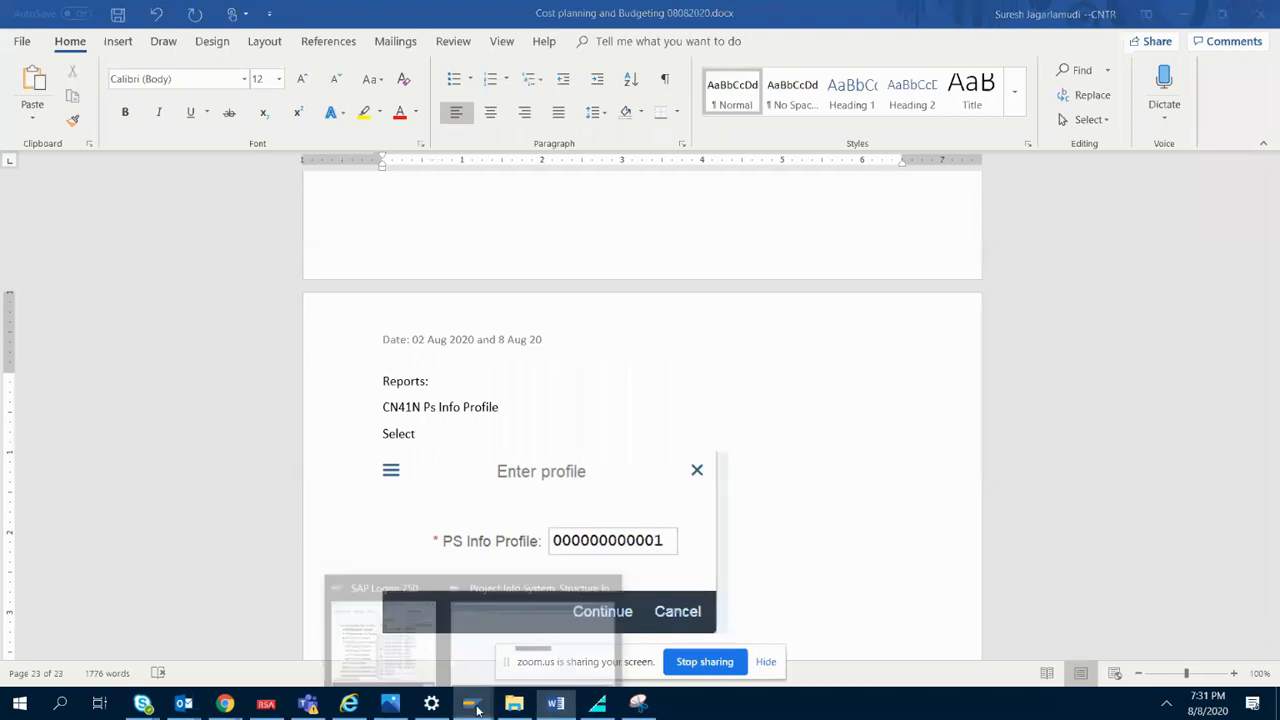
left_click(551, 645)
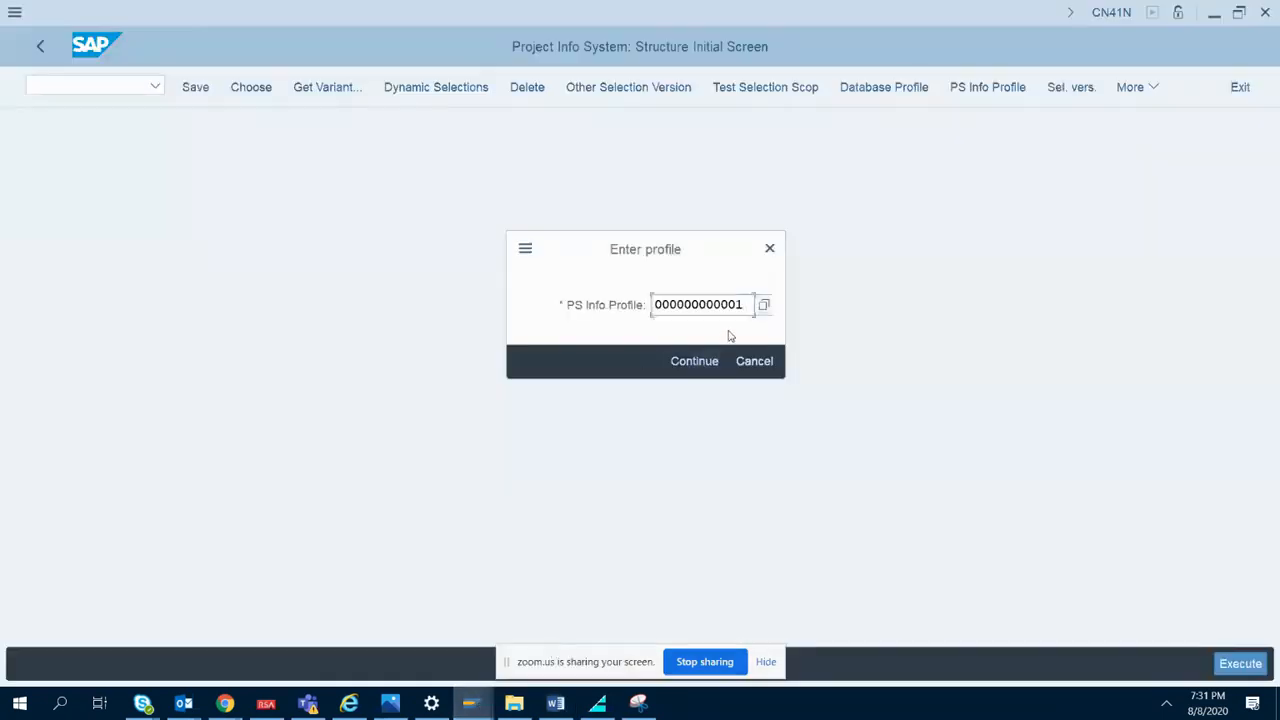
left_click(694, 363)
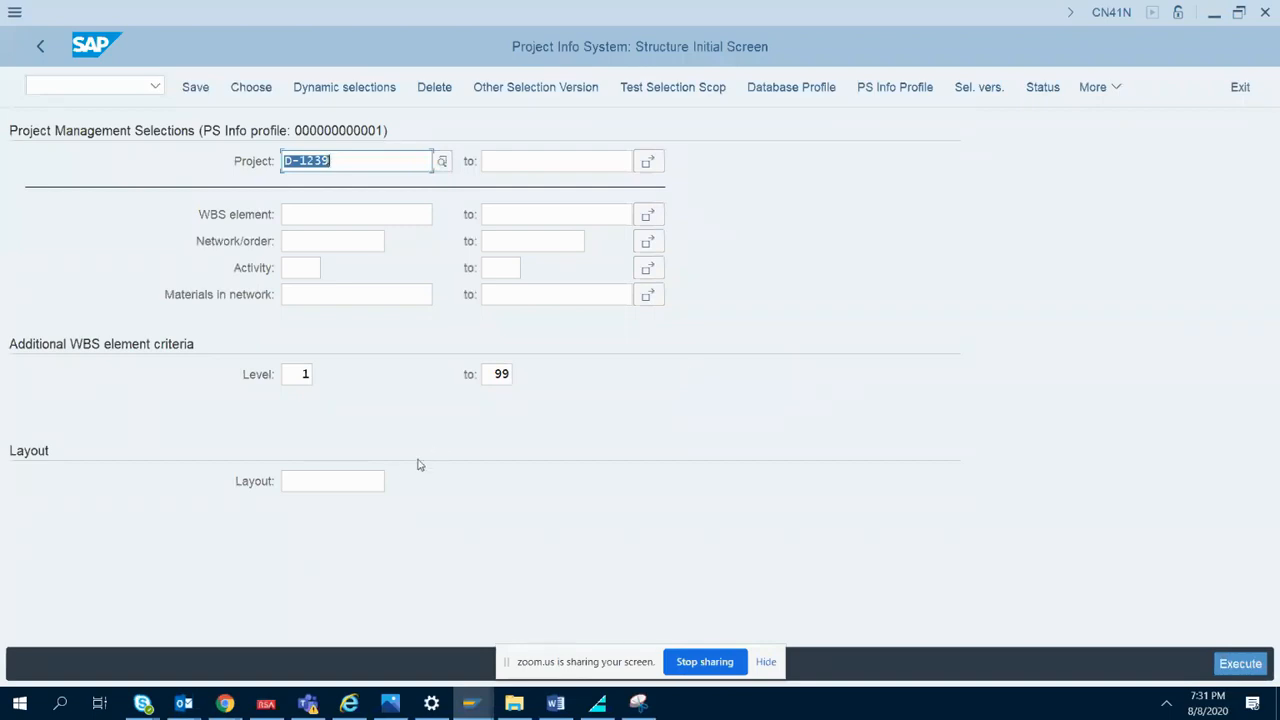
left_click(358, 482)
left_click(394, 482)
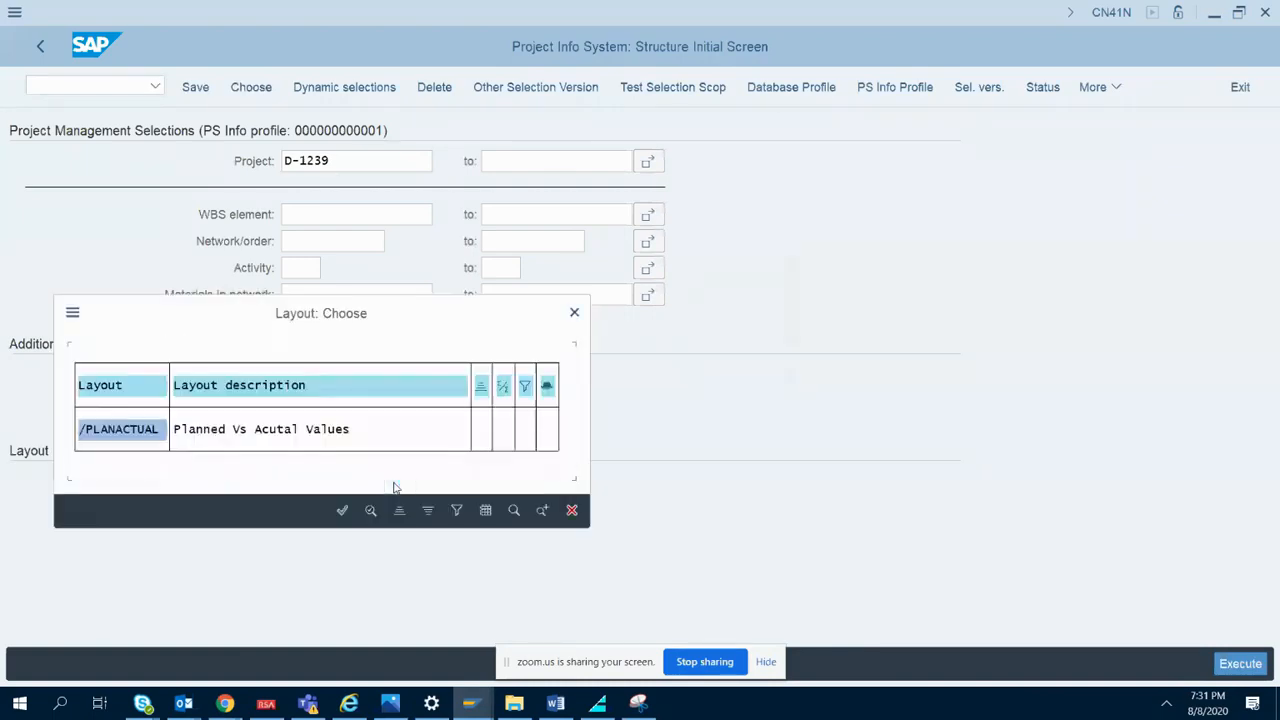
left_click(96, 436)
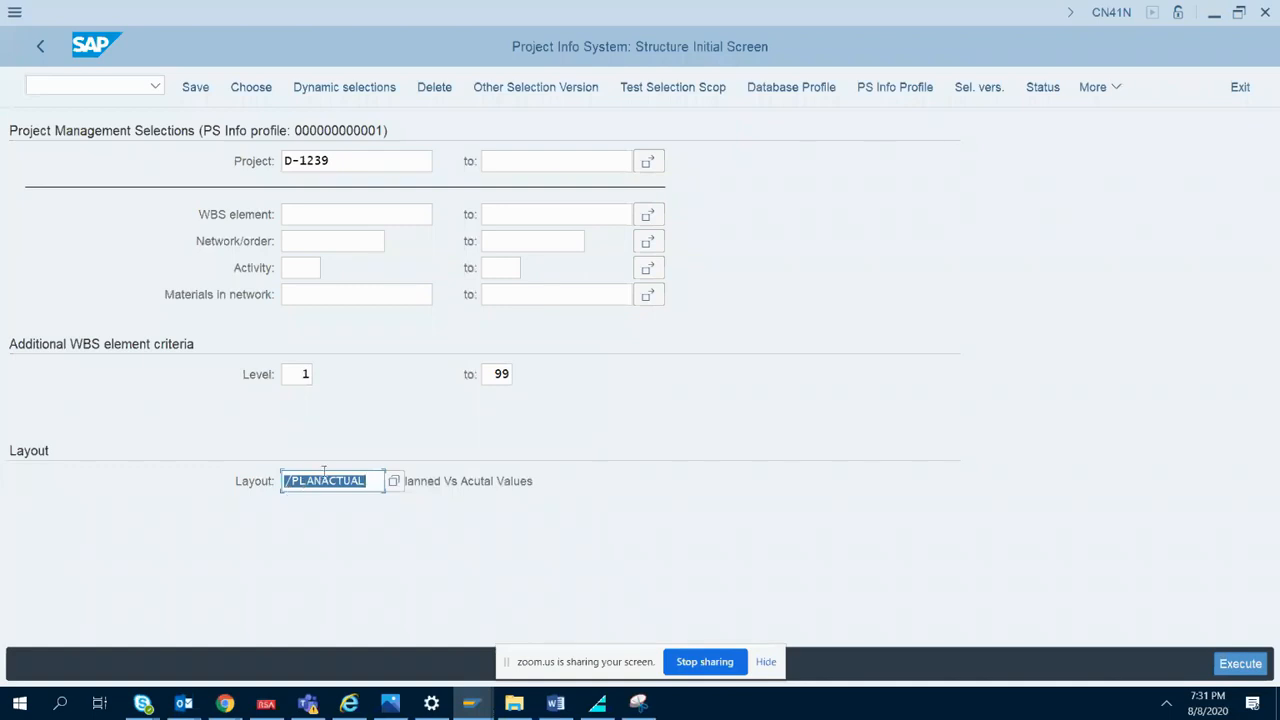
- Capture a Snipping Tool screenshot of the project selection form, from the Project Management Selections heading through the Layout field
left_click(499, 480)
left_click_drag(538, 480, 396, 481)
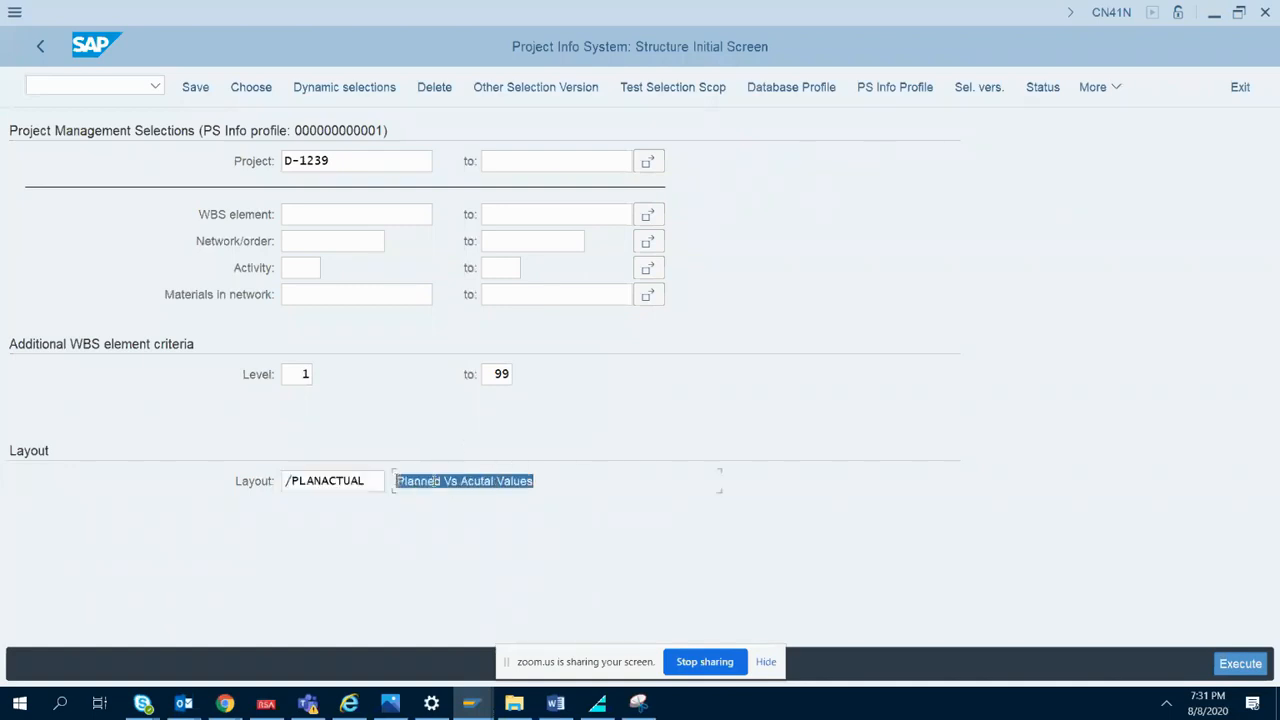
left_click(436, 481)
left_click(638, 703)
left_click(458, 143)
left_click_drag(2, 112, 732, 508)
- Switch to the Word document, add the caption "Select project:" below the profile dialog image and paste the selection form screenshot under it
left_click(558, 703)
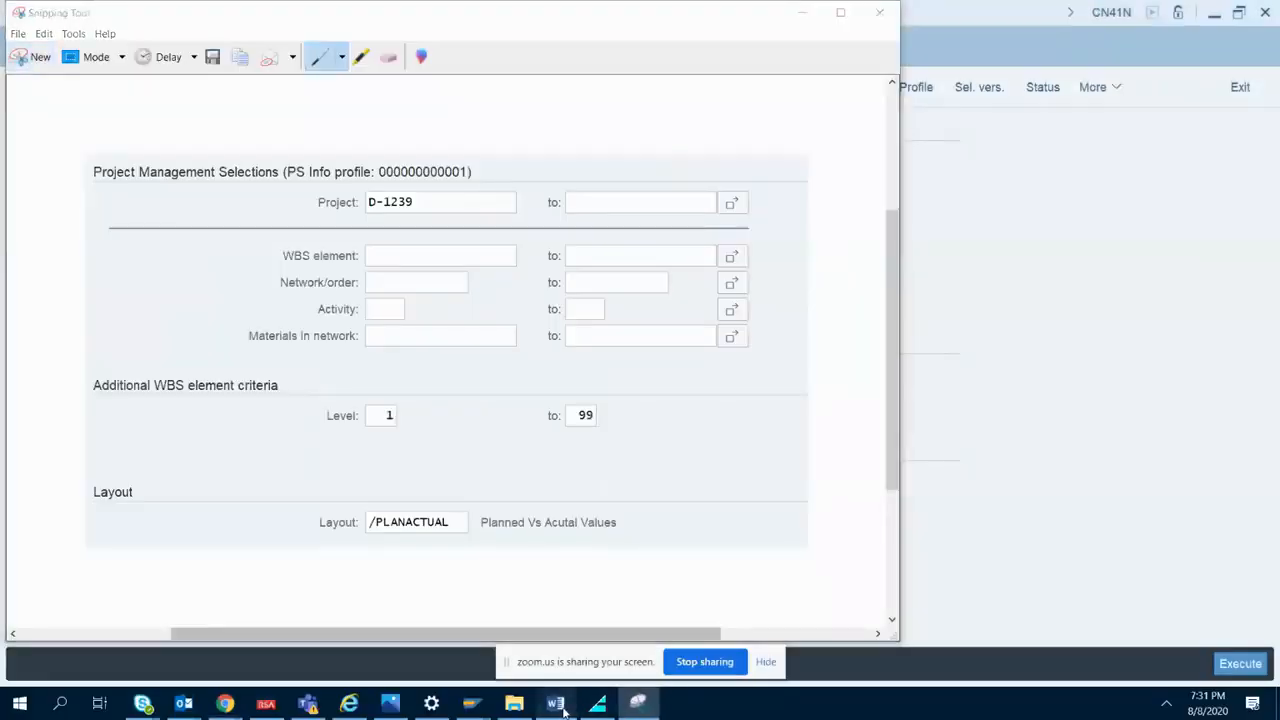
key("Return")
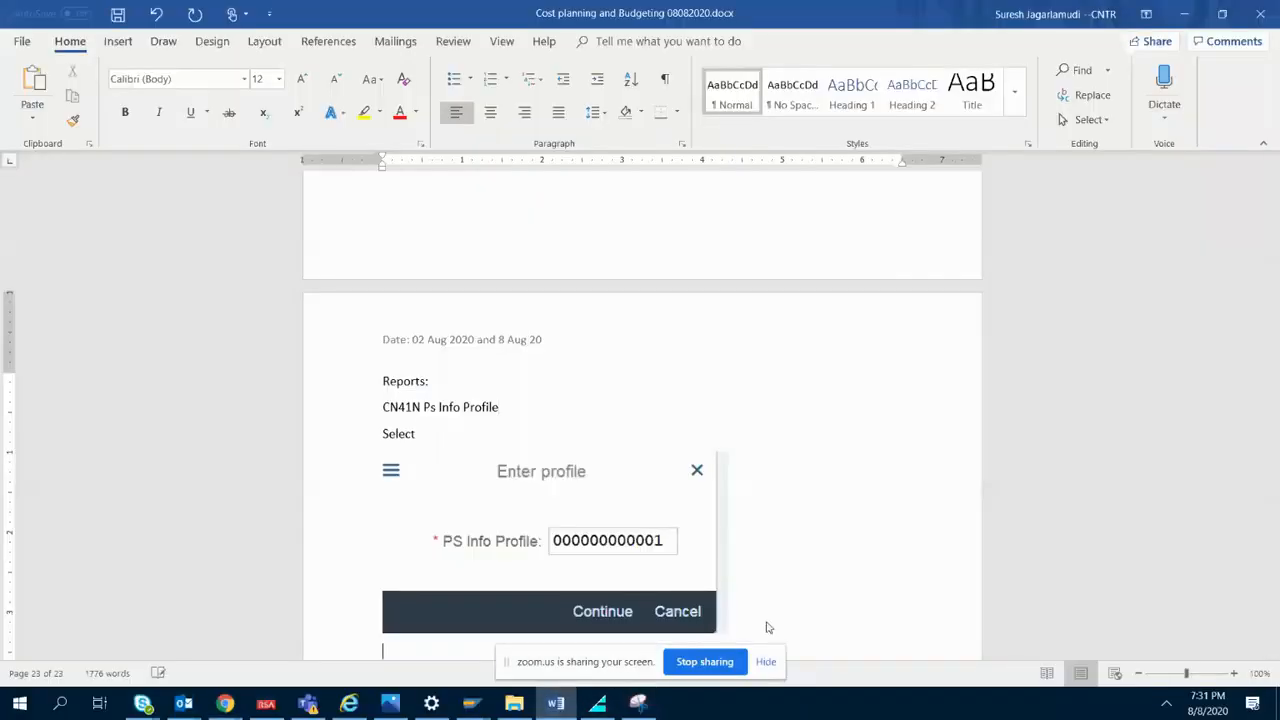
type("Select project:")
key("Return")
key("ctrl+v")
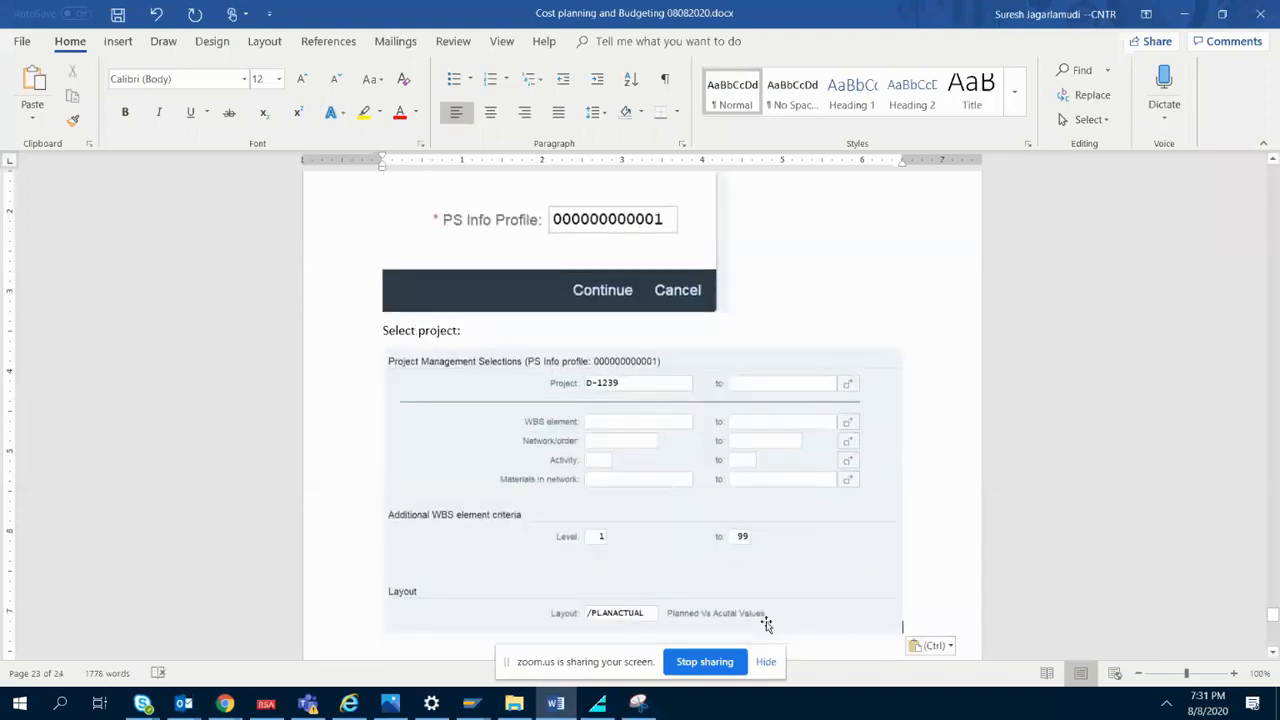
- Extend the new caption to read "Select project and layout:"
left_click(456, 329)
type("and l")
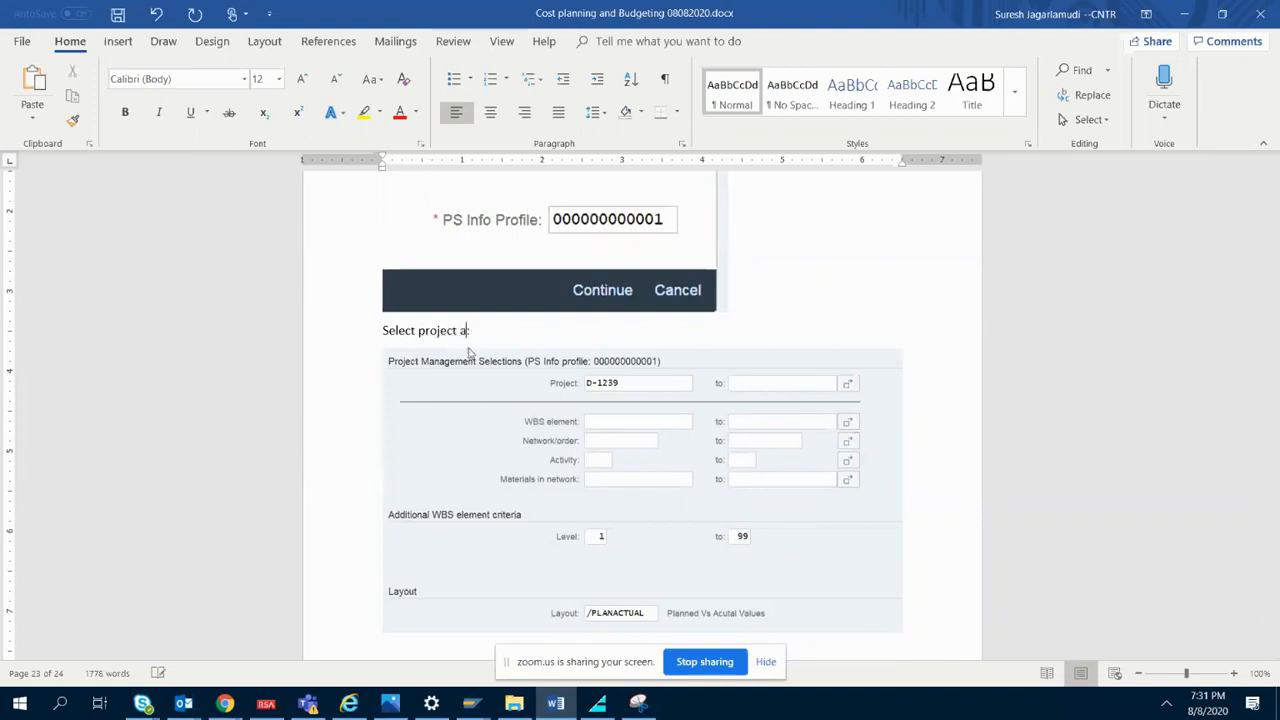
type("ayout:")
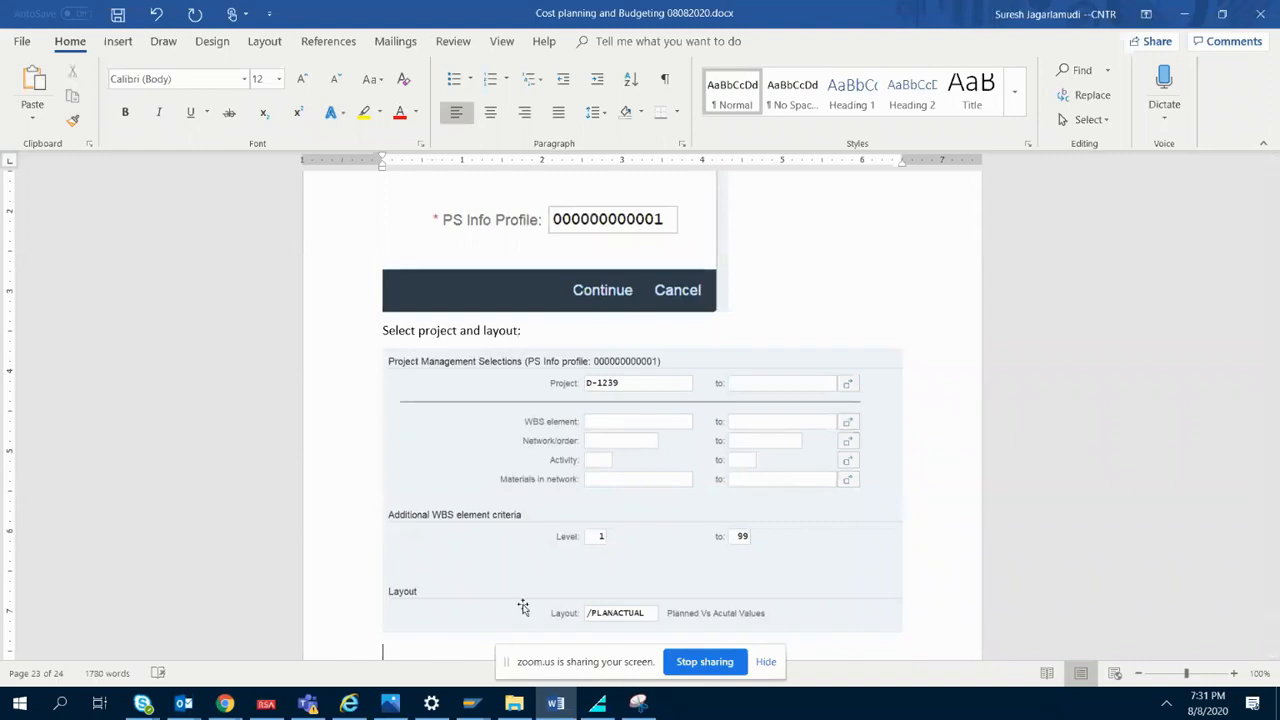
- Switch back to SAP and execute the structure report for project D-1239
left_click(474, 710)
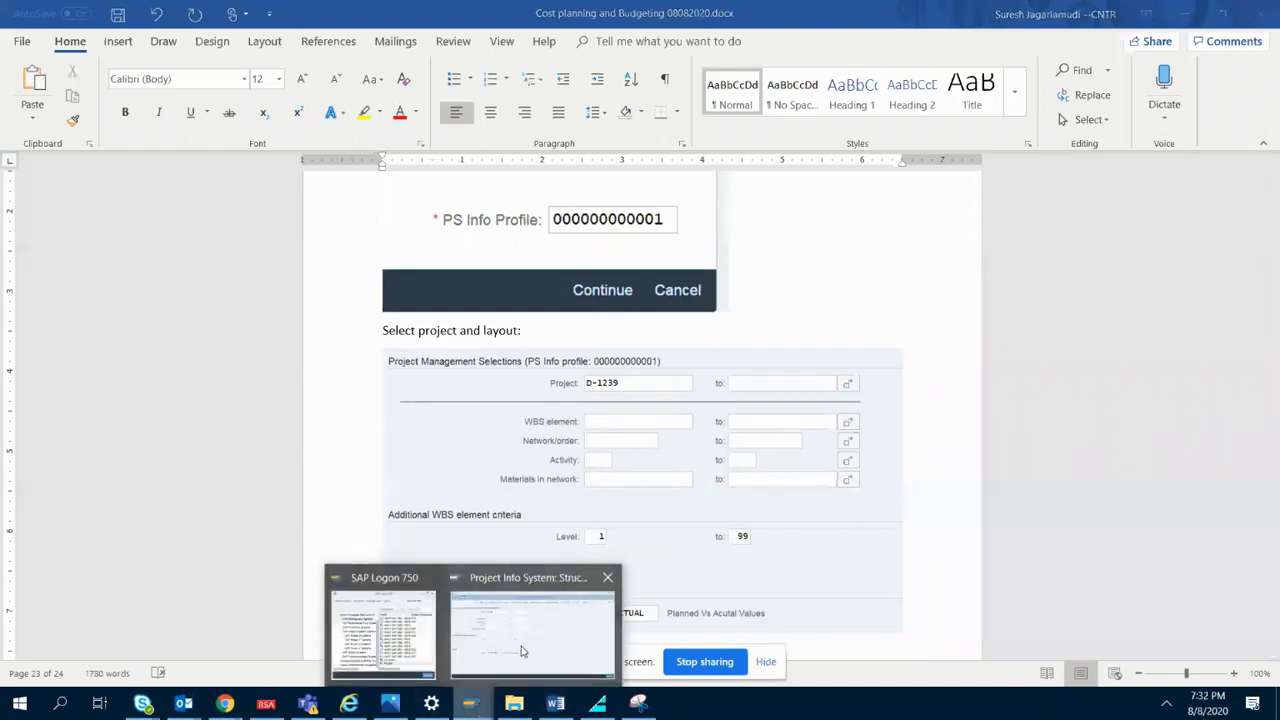
left_click(529, 632)
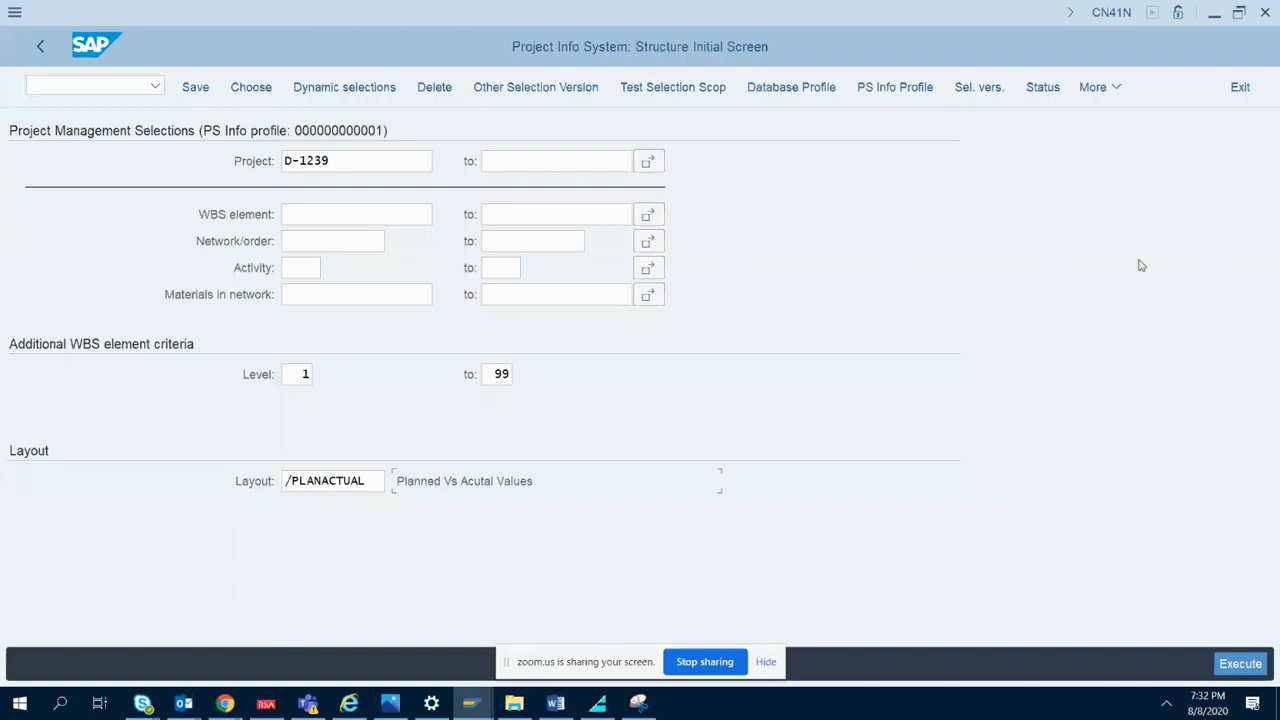
left_click(1238, 665)
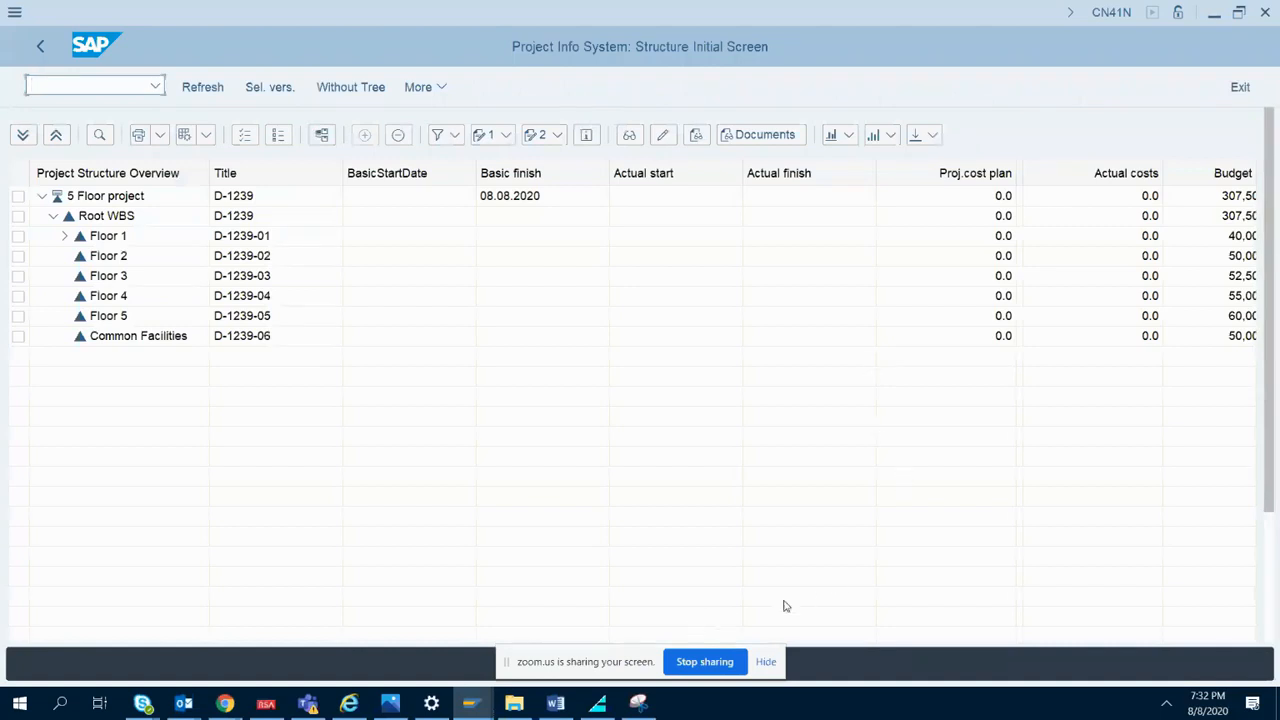
- Narrow the actual start, actual finish and actual costs columns, and adjust the project cost plan and Pers.Resp.No. columns until their full headings fit
left_click_drag(741, 173, 688, 173)
left_click_drag(821, 175, 763, 175)
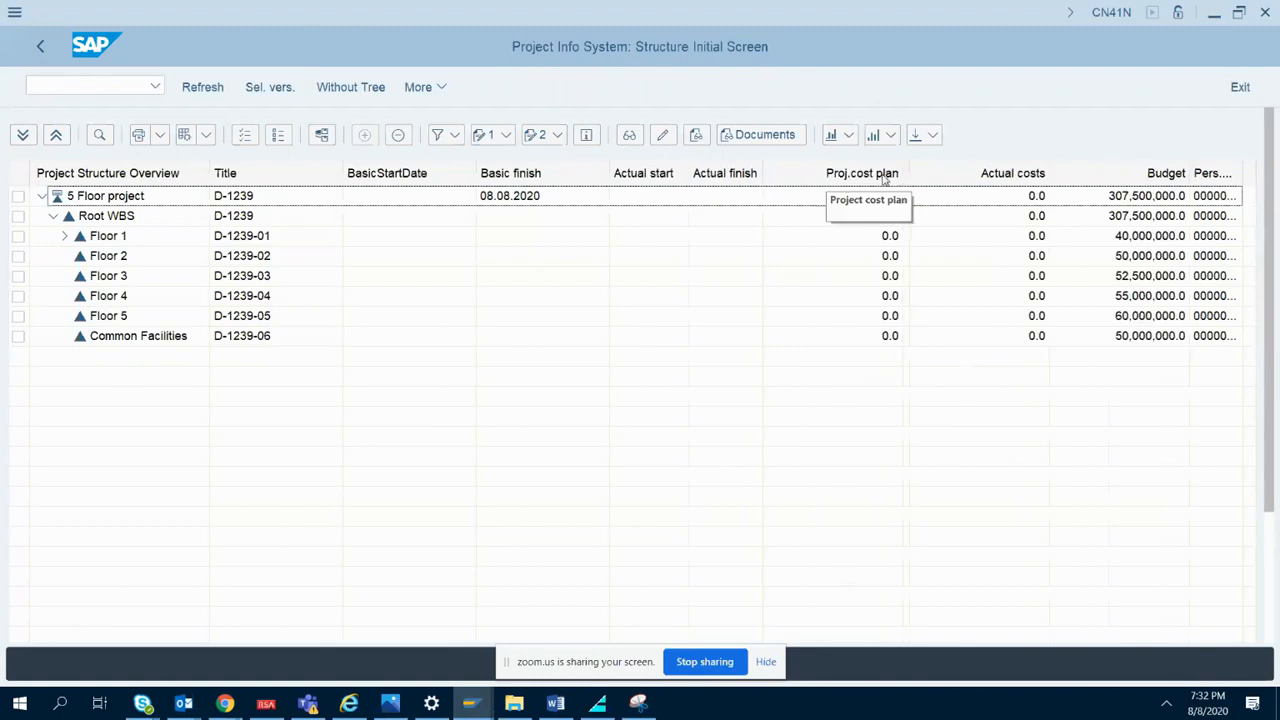
mouse_move(903, 174)
left_mouse_down()
mouse_move(843, 177)
mouse_move(905, 175)
left_mouse_up()
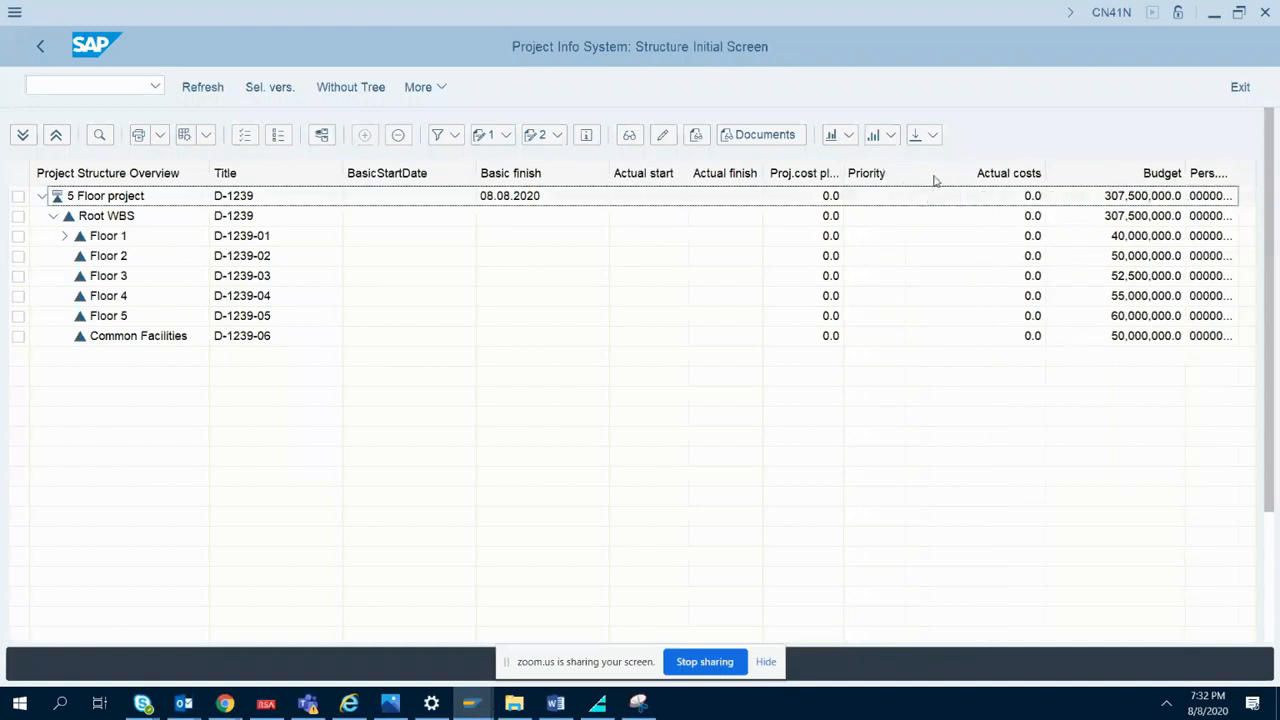
left_click_drag(1047, 172, 976, 173)
left_click_drag(1117, 173, 1213, 171)
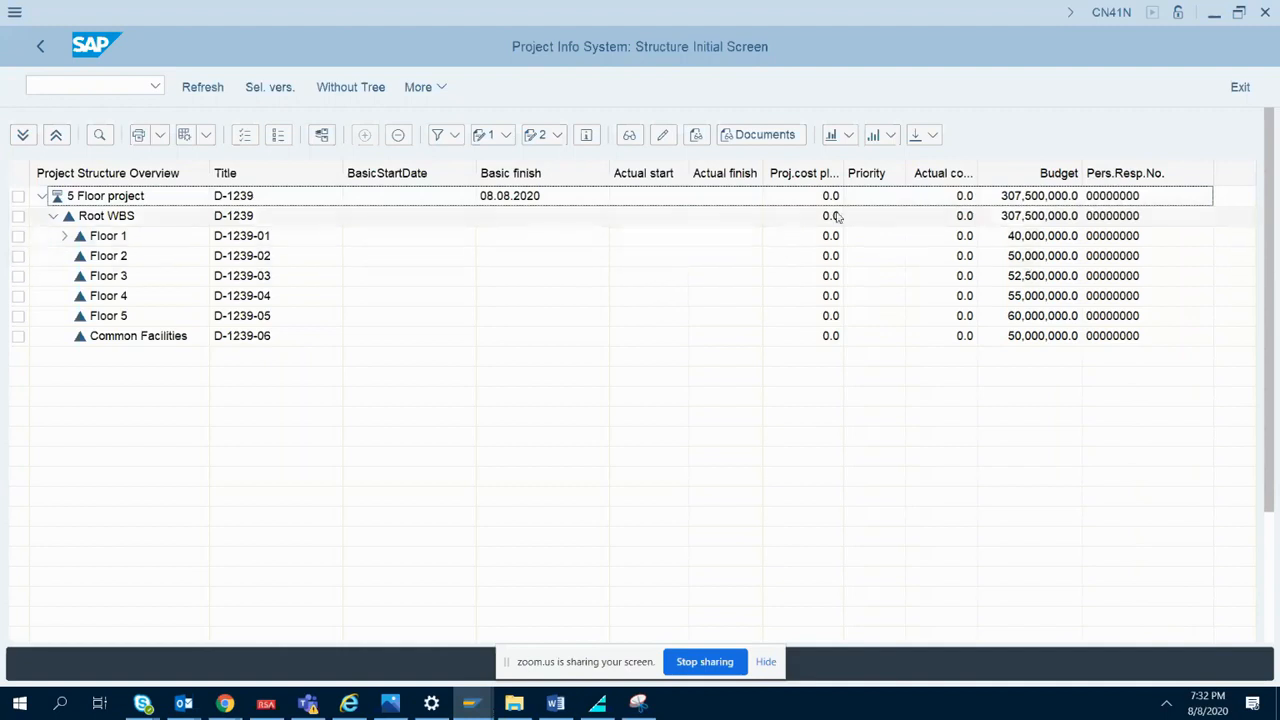
left_click_drag(843, 176, 883, 181)
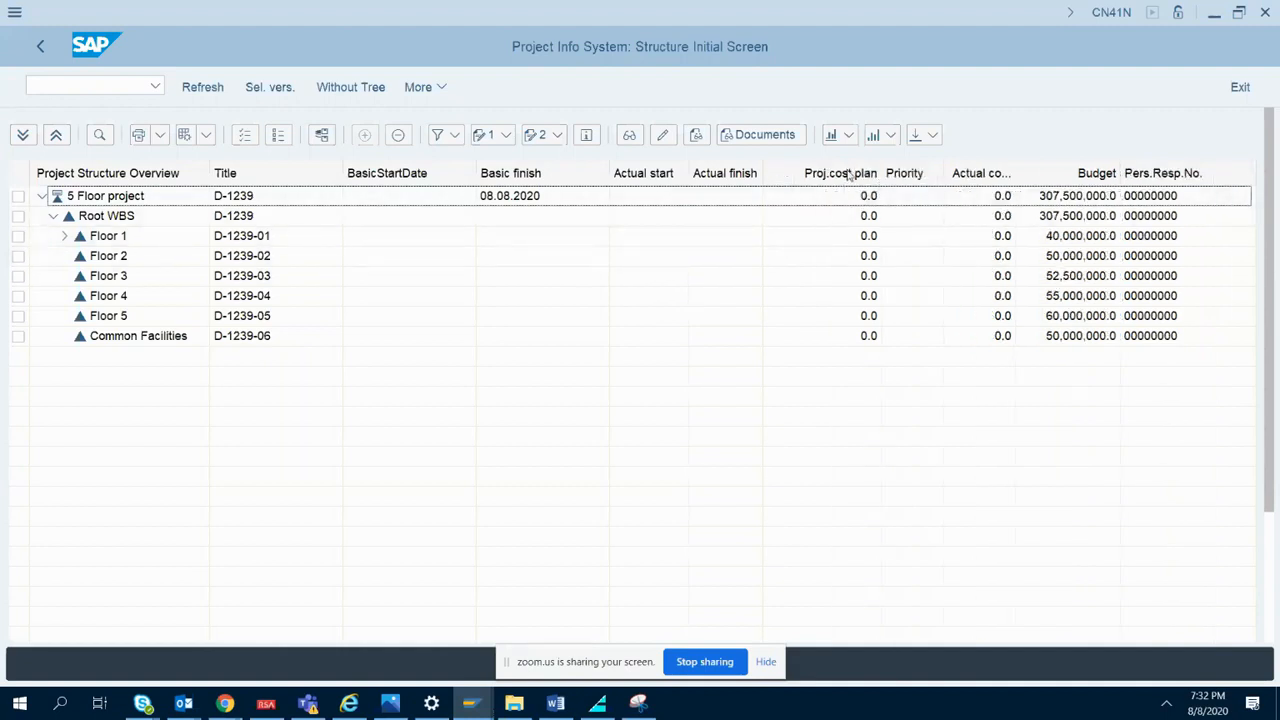
- Expand the whole 5 Floor project structure down to the lowest WBS elements and slightly widen the Budget column
left_click(849, 194)
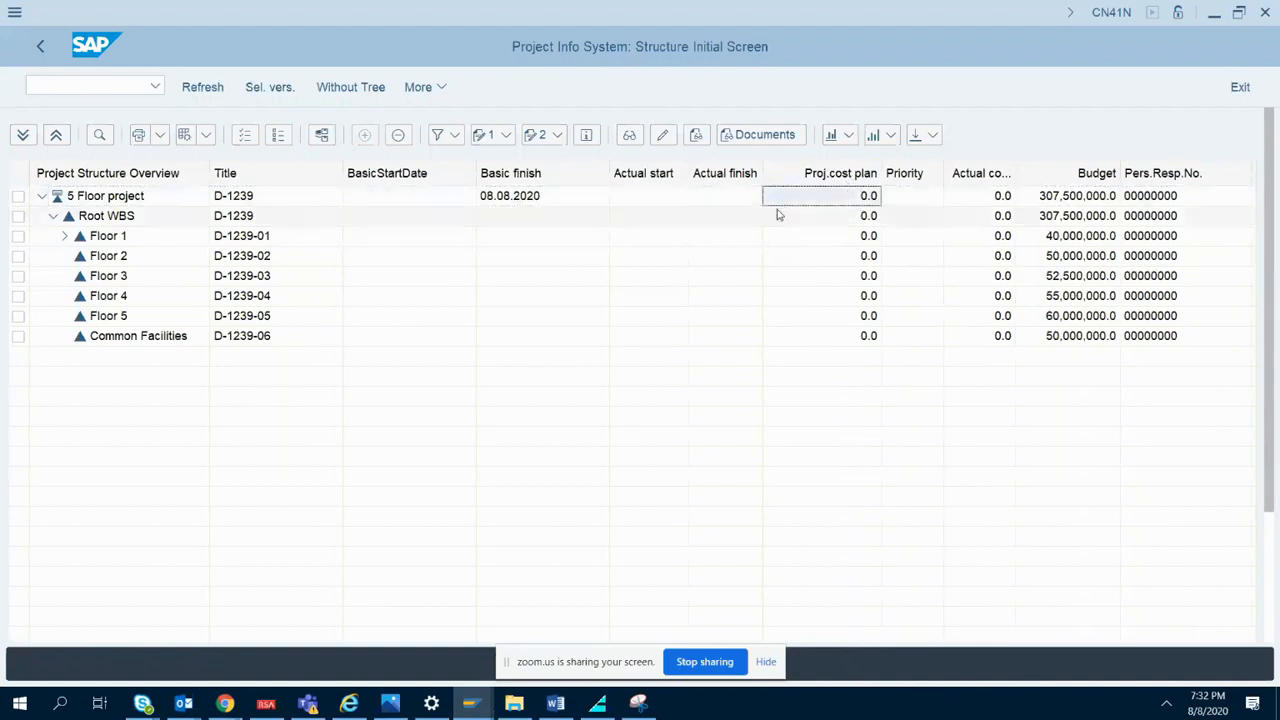
left_click(120, 196)
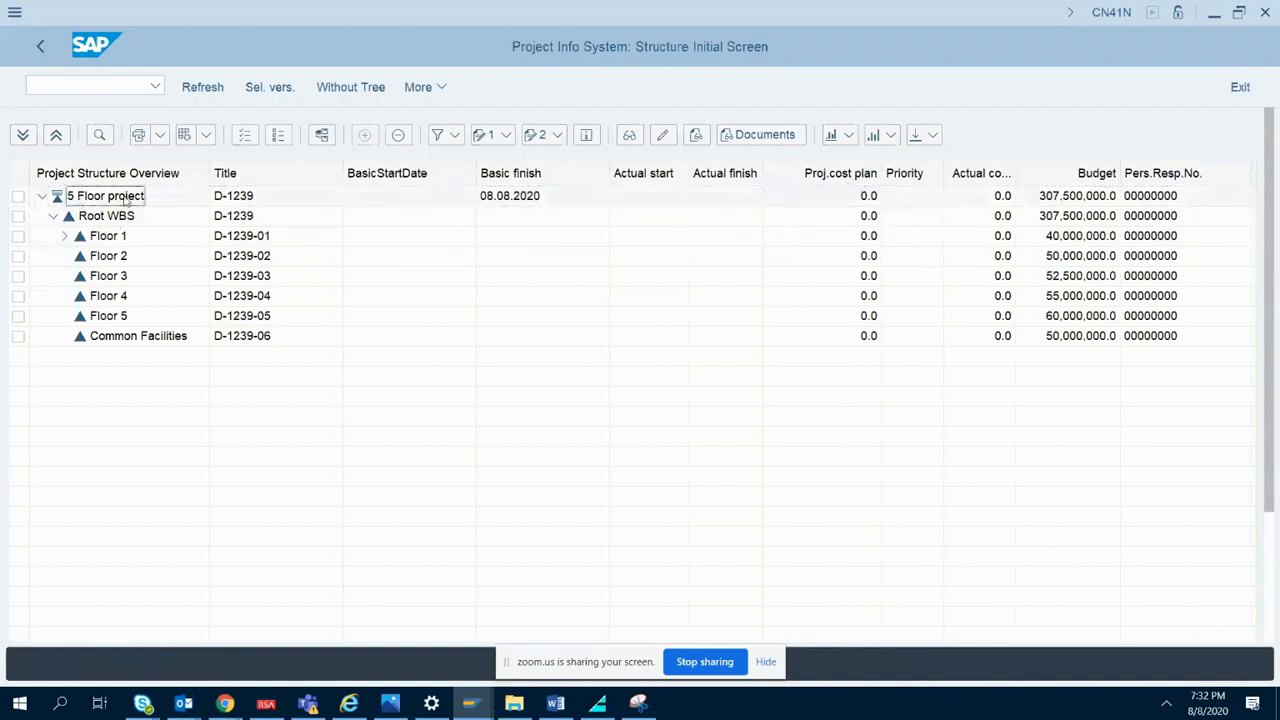
left_click(23, 136)
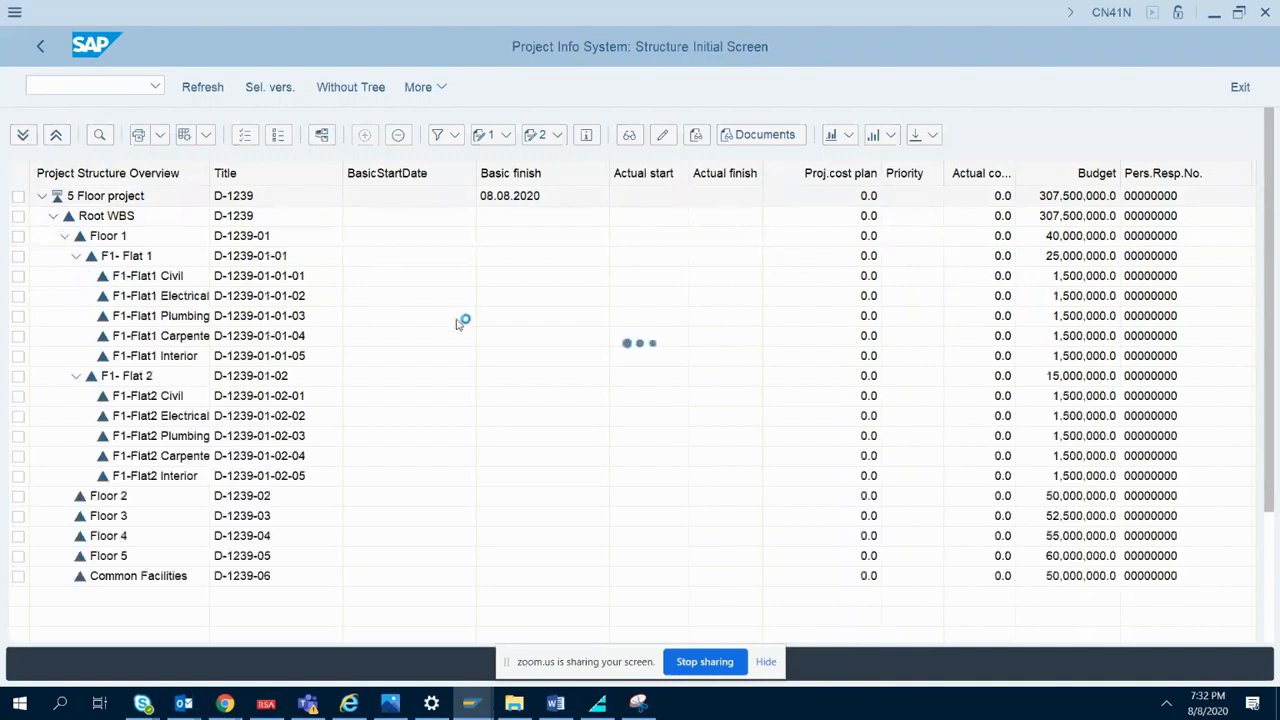
left_click_drag(1121, 173, 1135, 173)
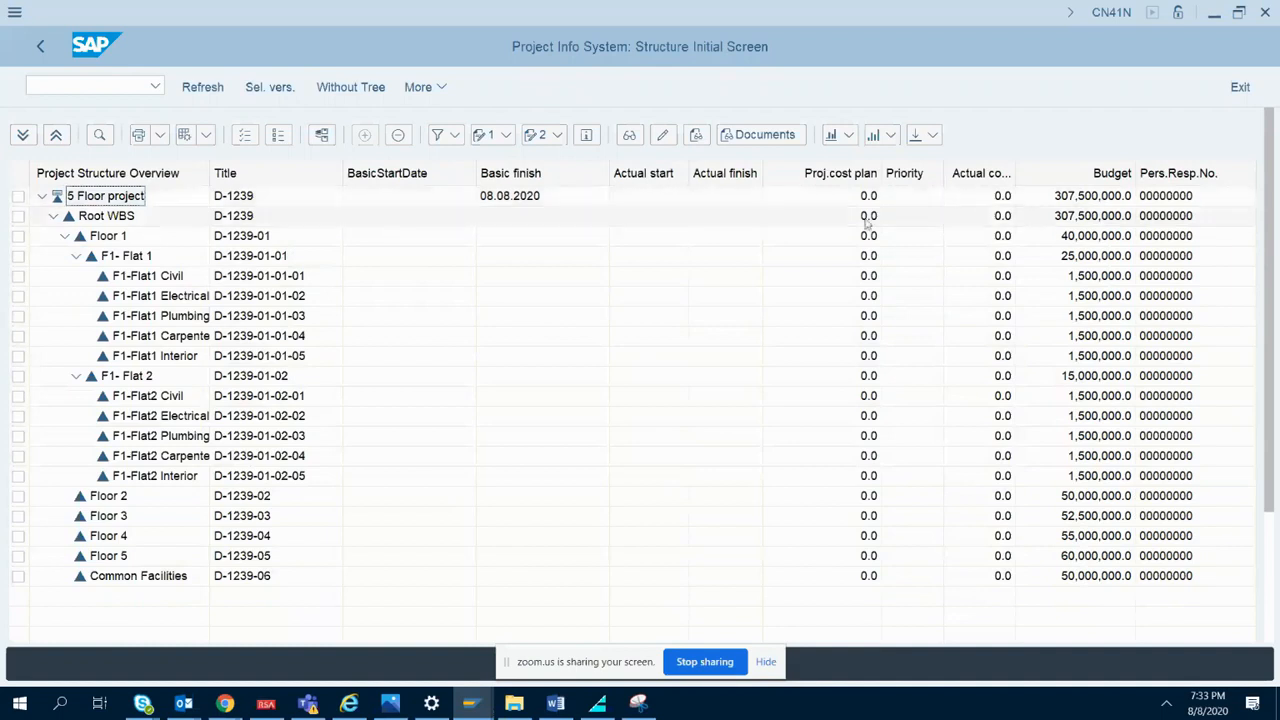
- Examine the Budget values row by row, from the 5 Floor project down to the F1-Flat2 Electrical element
left_click(1065, 201)
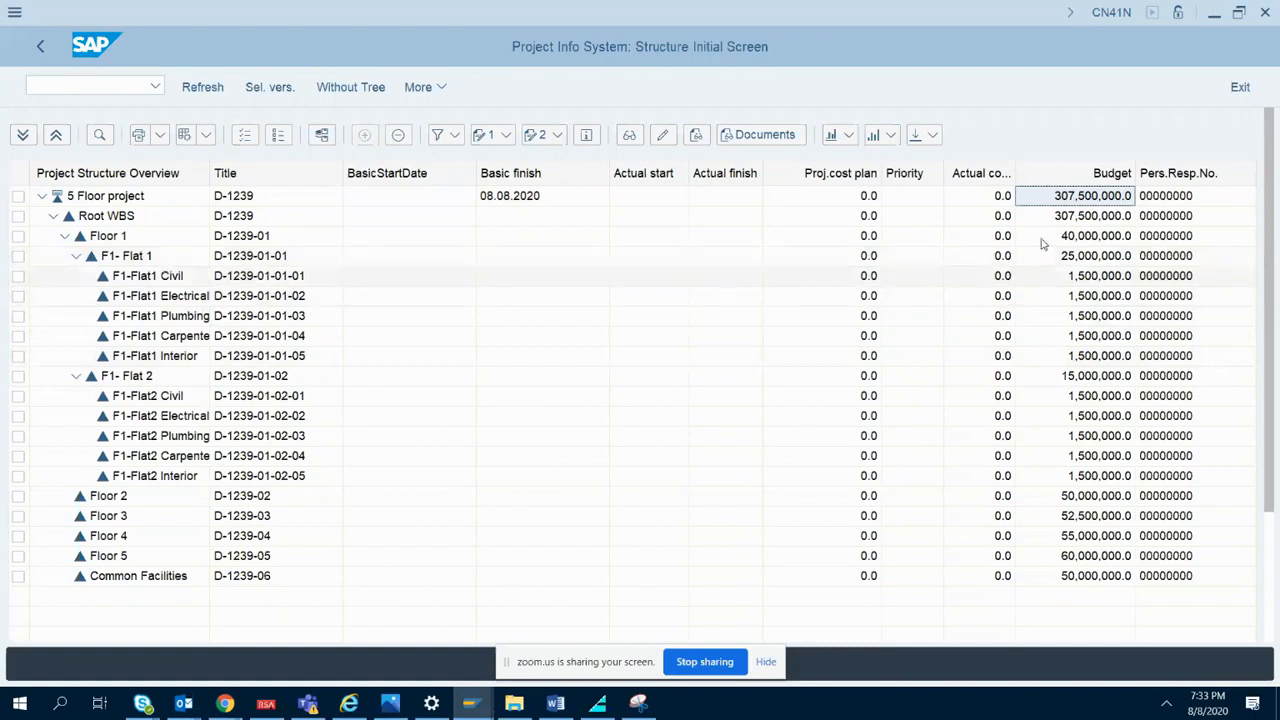
left_click(1078, 218)
left_click(1076, 238)
left_click(1072, 260)
left_click(1068, 278)
left_click(1070, 297)
left_click(1067, 317)
left_click(1066, 338)
left_click(1066, 358)
left_click(1066, 377)
left_click(1068, 398)
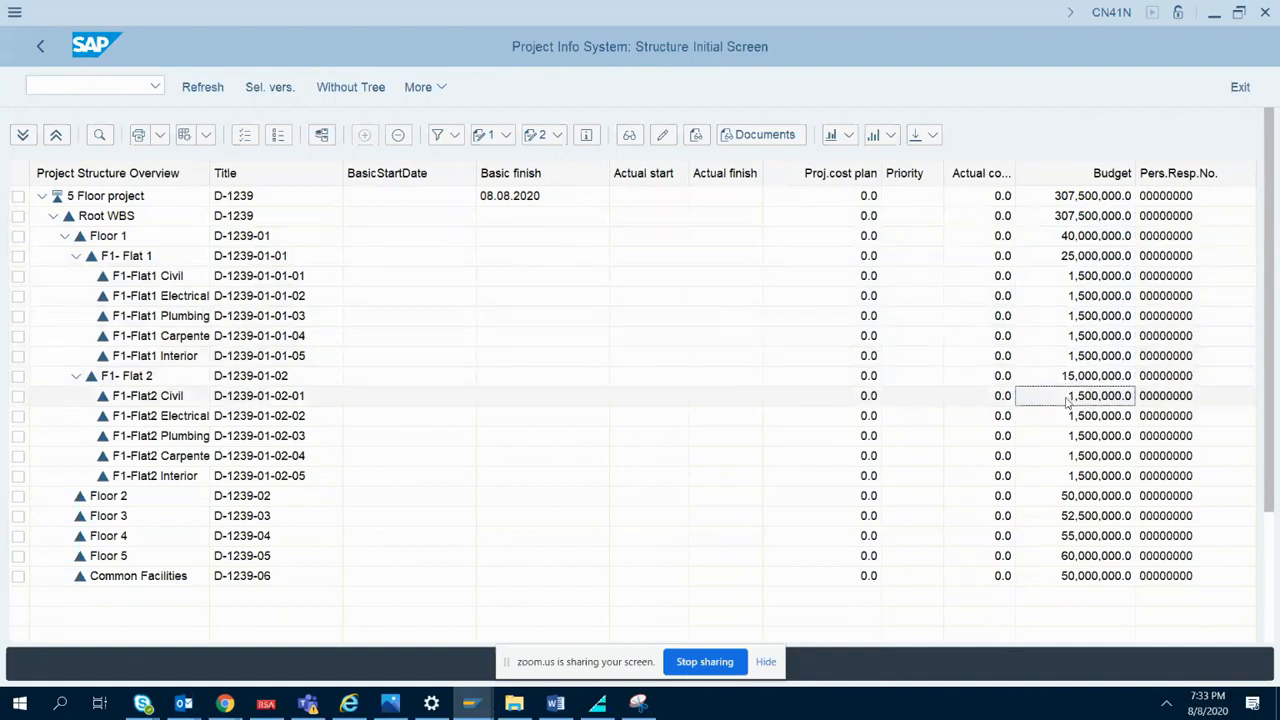
left_click(1068, 416)
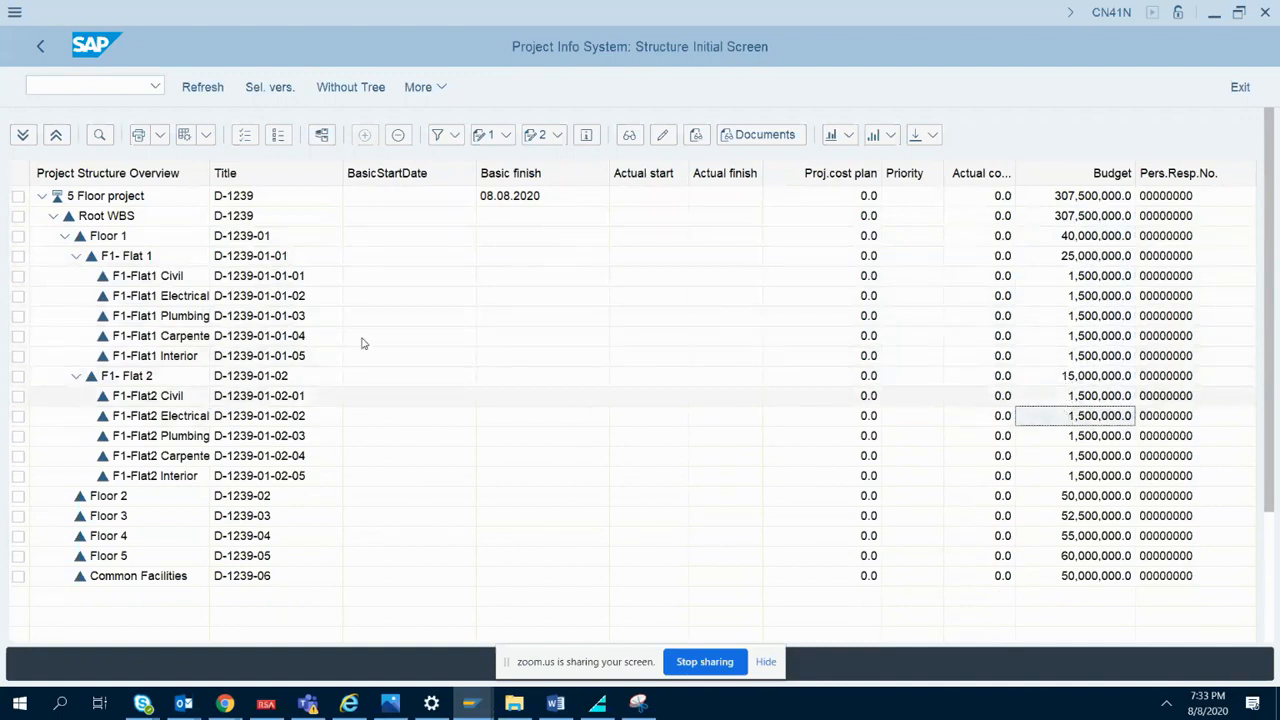
- Examine the F1-Flat1 Civil element and compare the Root WBS budget with the project cost plan of the two top levels
left_click(172, 277)
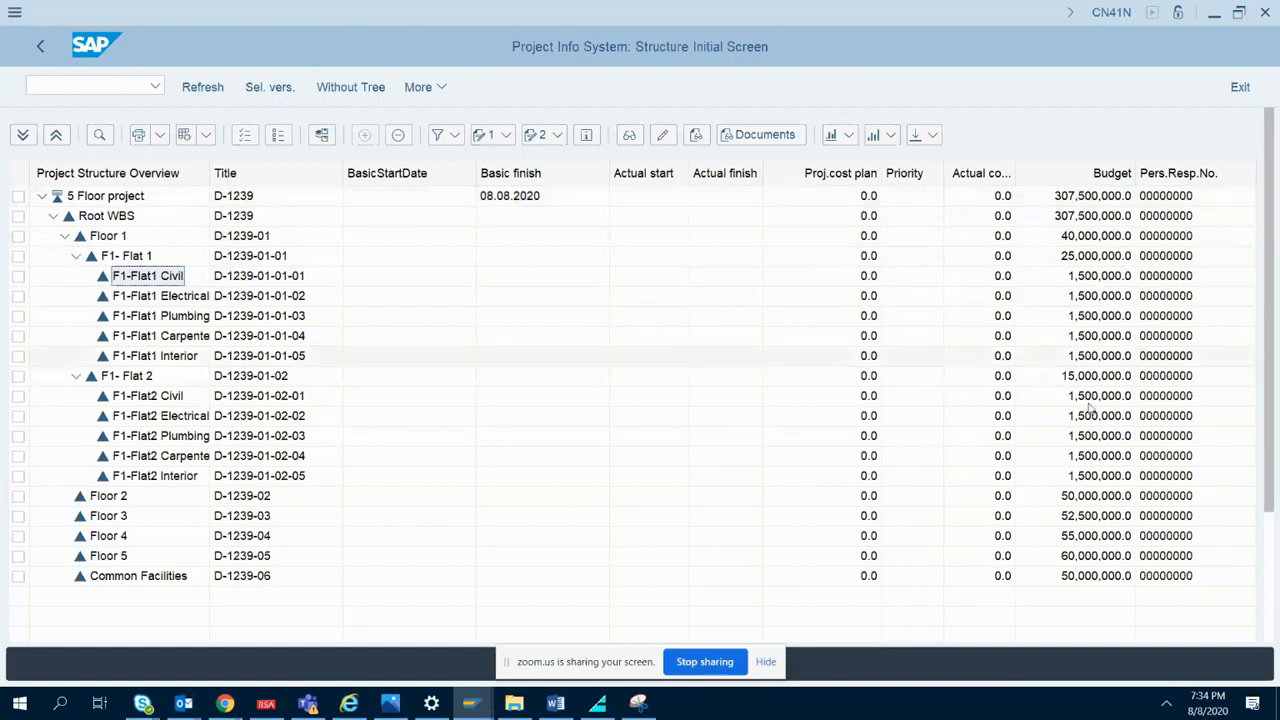
left_click_drag(1276, 343, 1268, 312)
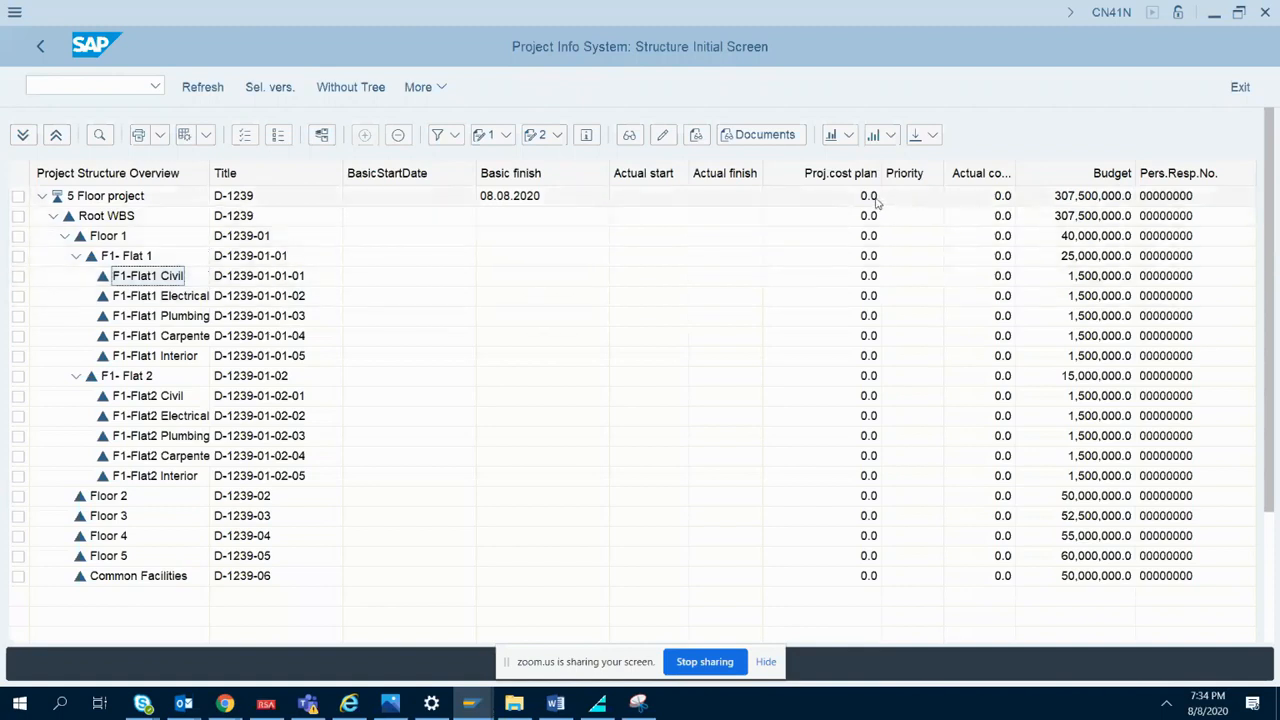
left_click(1112, 211)
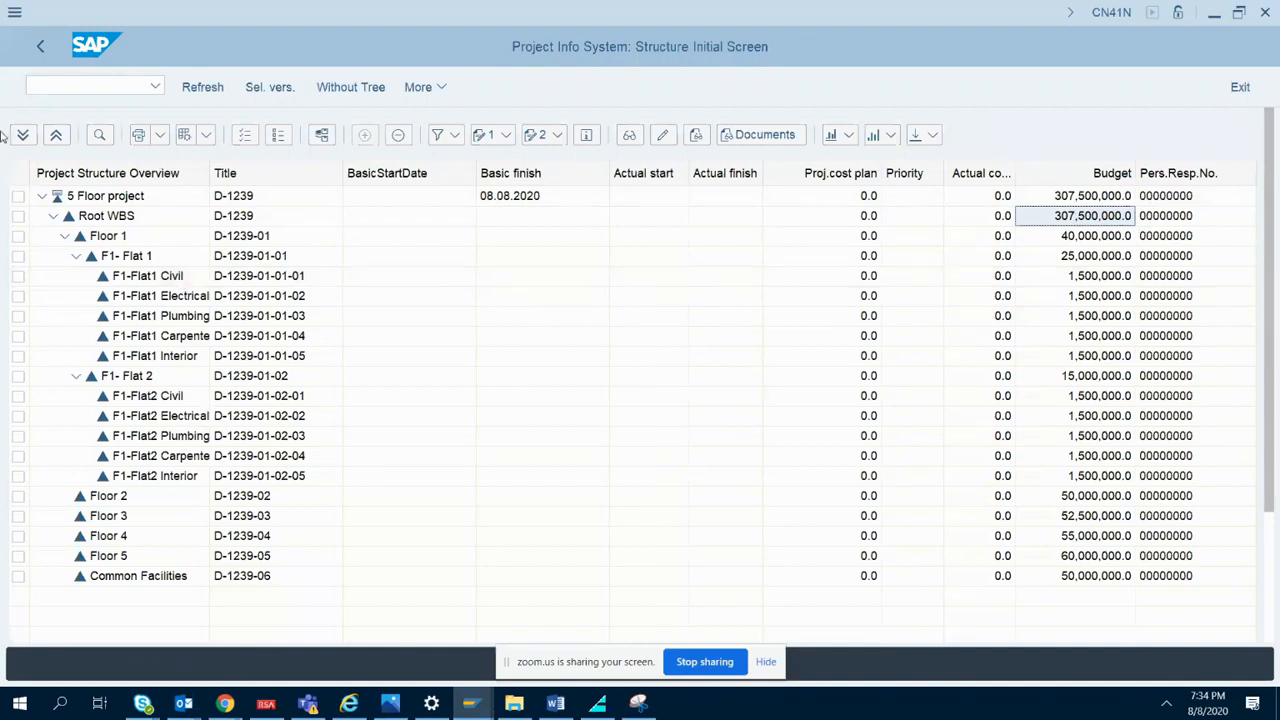
left_click(813, 196)
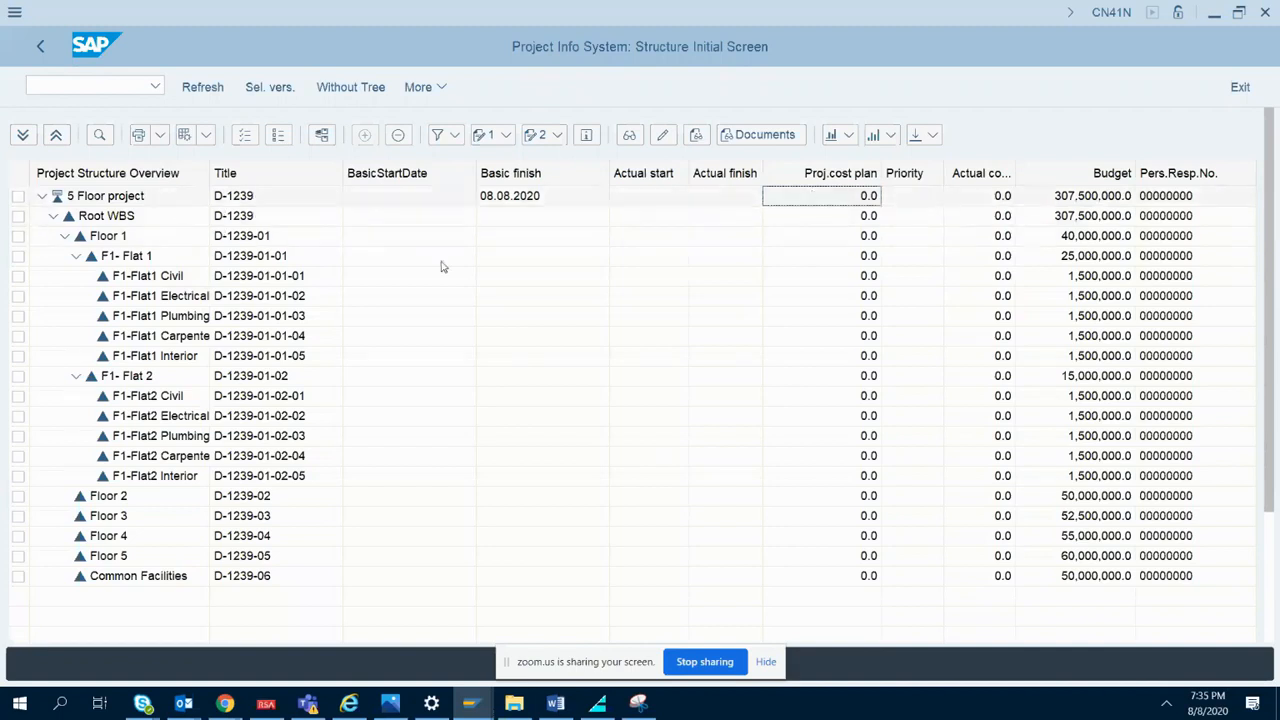
left_click(830, 219)
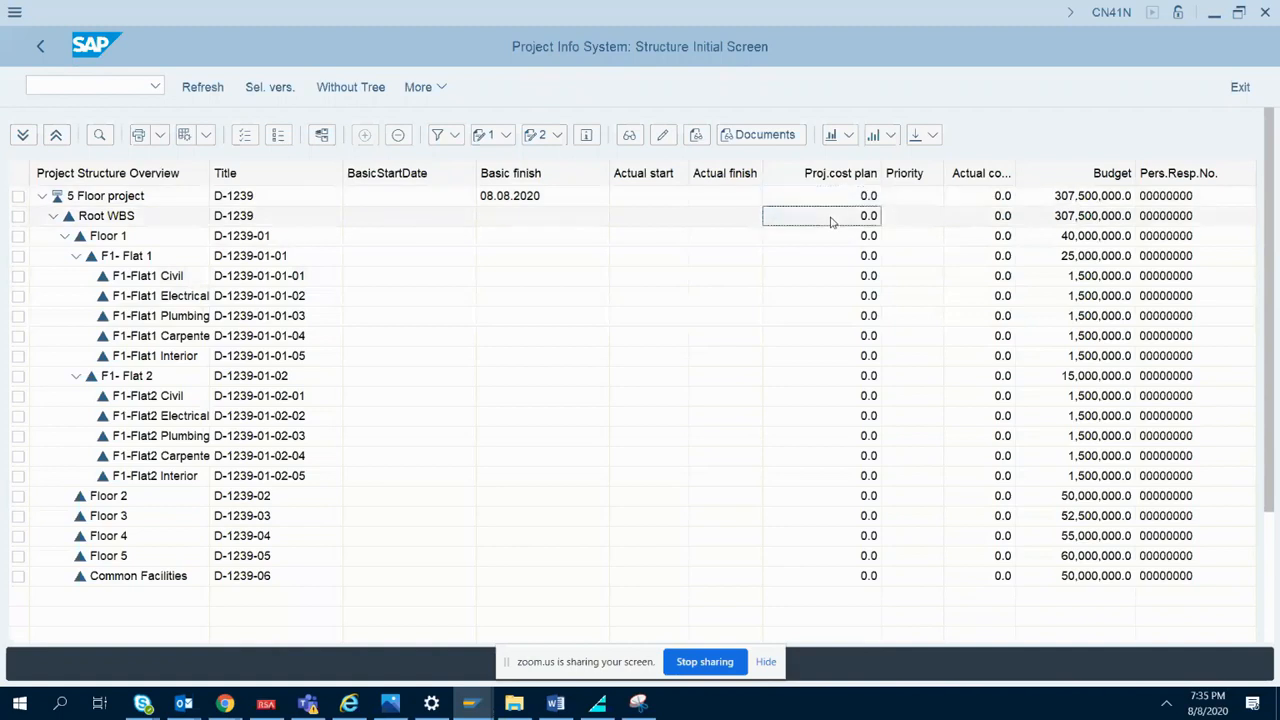
left_click(832, 201)
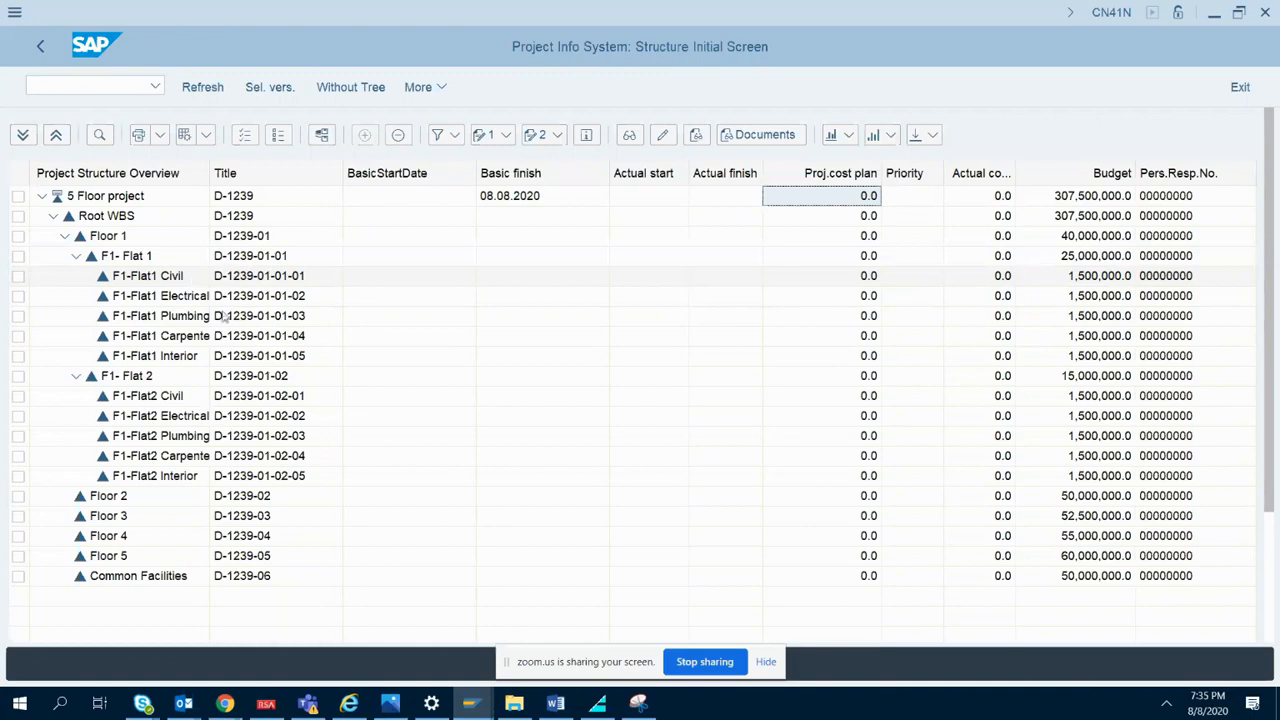
- Capture a new Snipping Tool screenshot of the expanded project structure table, including all columns from overview to Pers.Resp.No
left_click(642, 706)
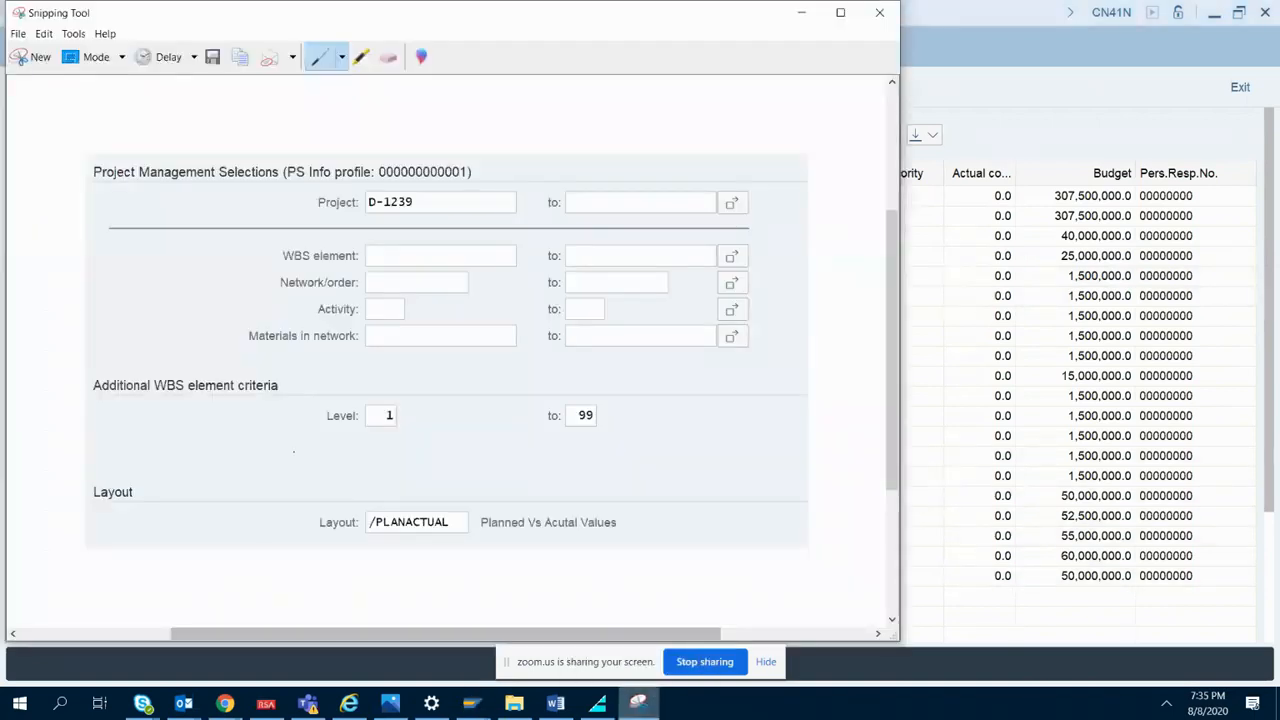
left_click(40, 64)
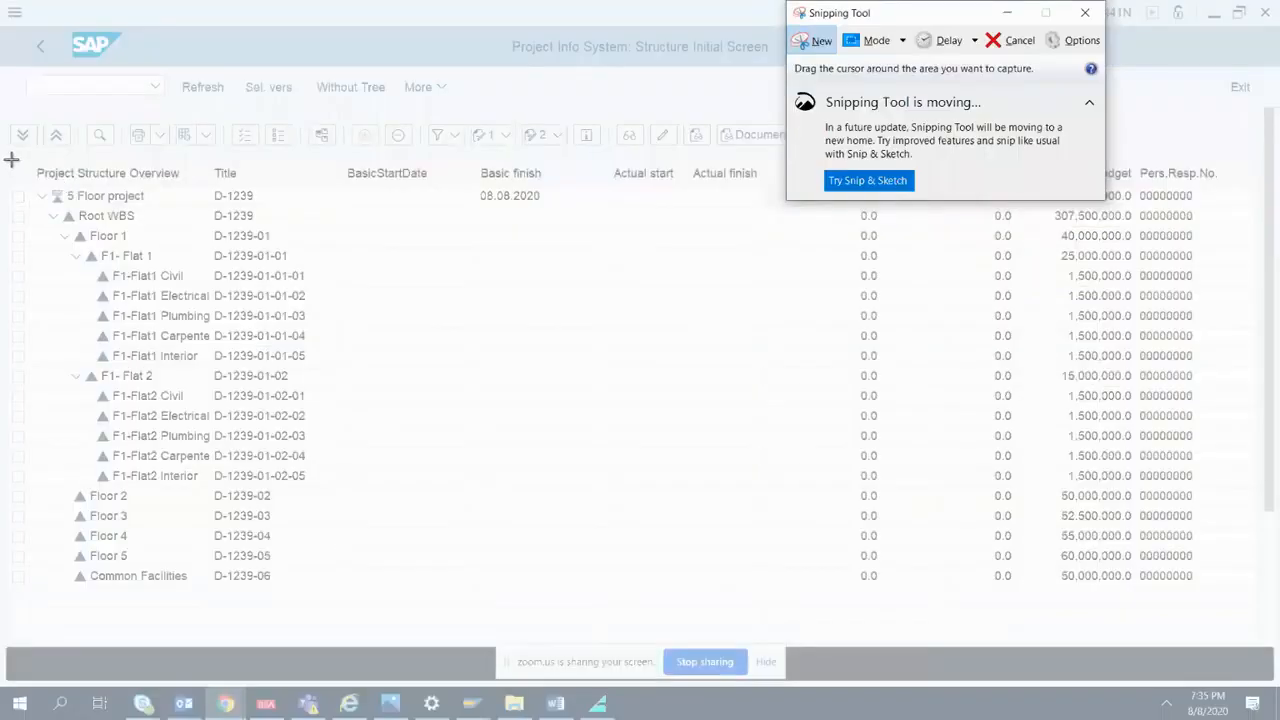
left_click_drag(11, 158, 1221, 600)
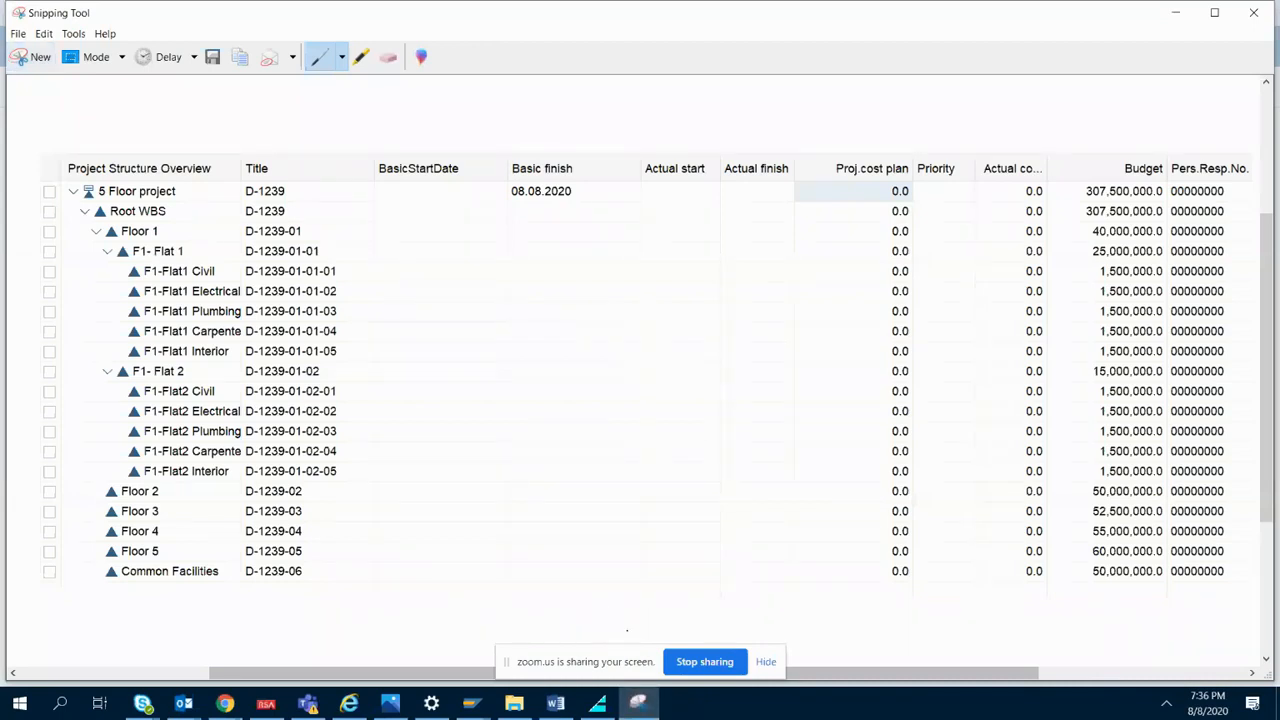
- In the Word notes, add a "Results:" line below the selection screenshot and paste the captured project structure table under it
left_click(556, 703)
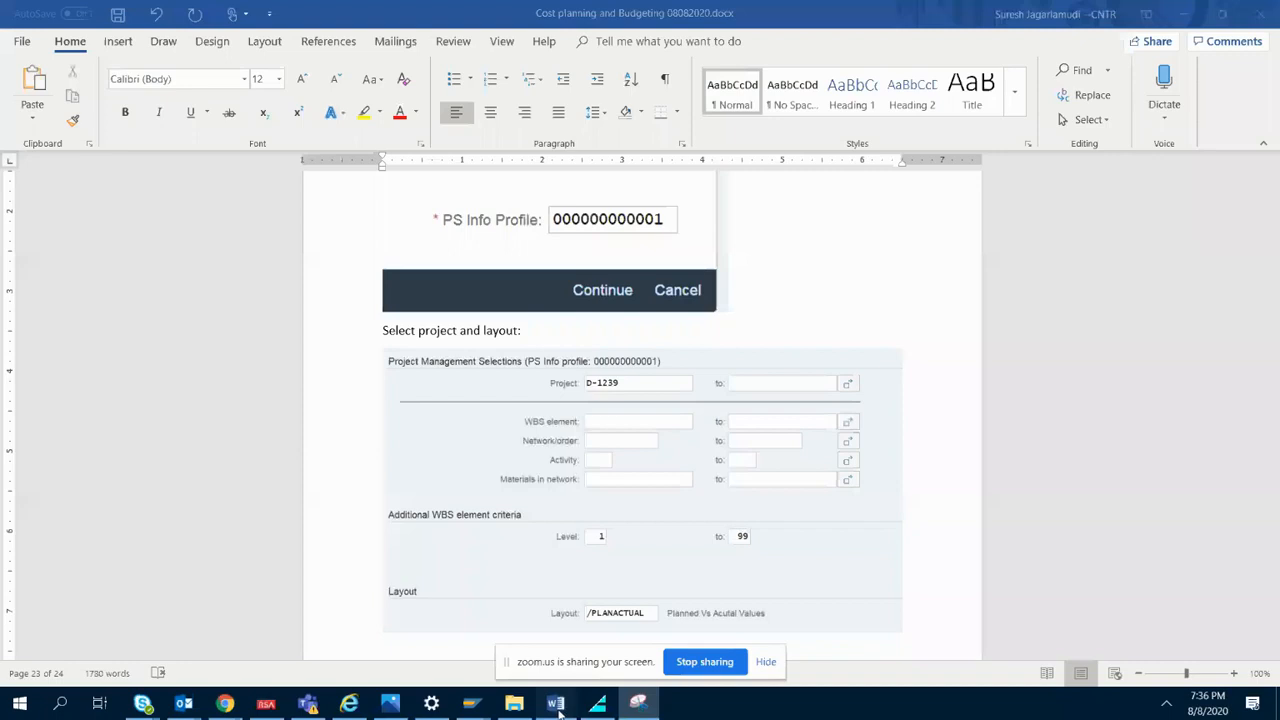
left_click_drag(1273, 616, 1274, 626)
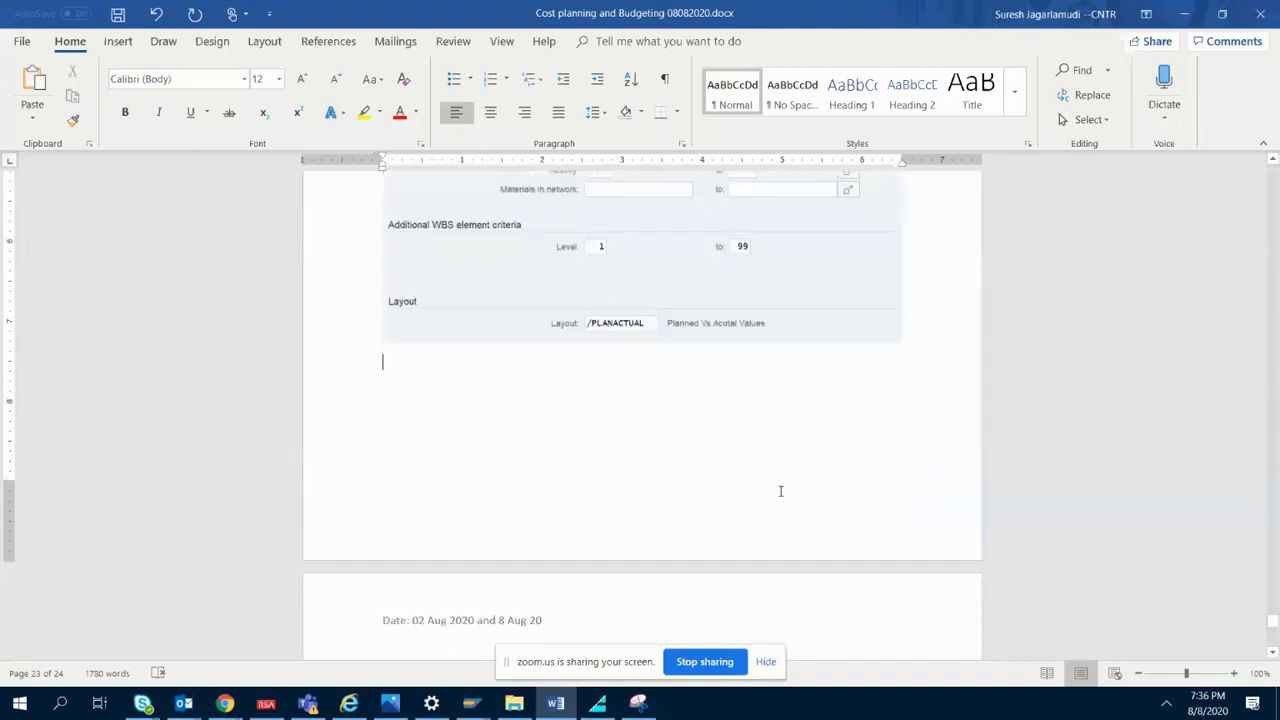
type("Results:")
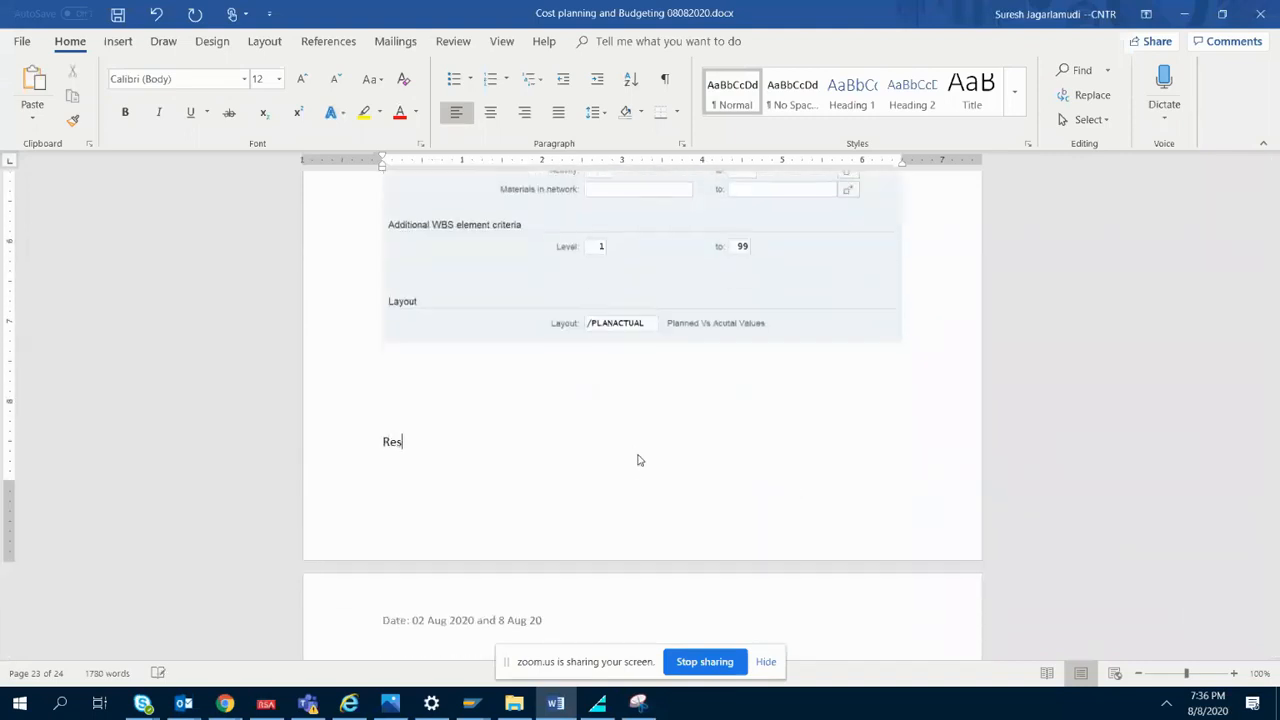
key("Return")
key("ctrl+v")
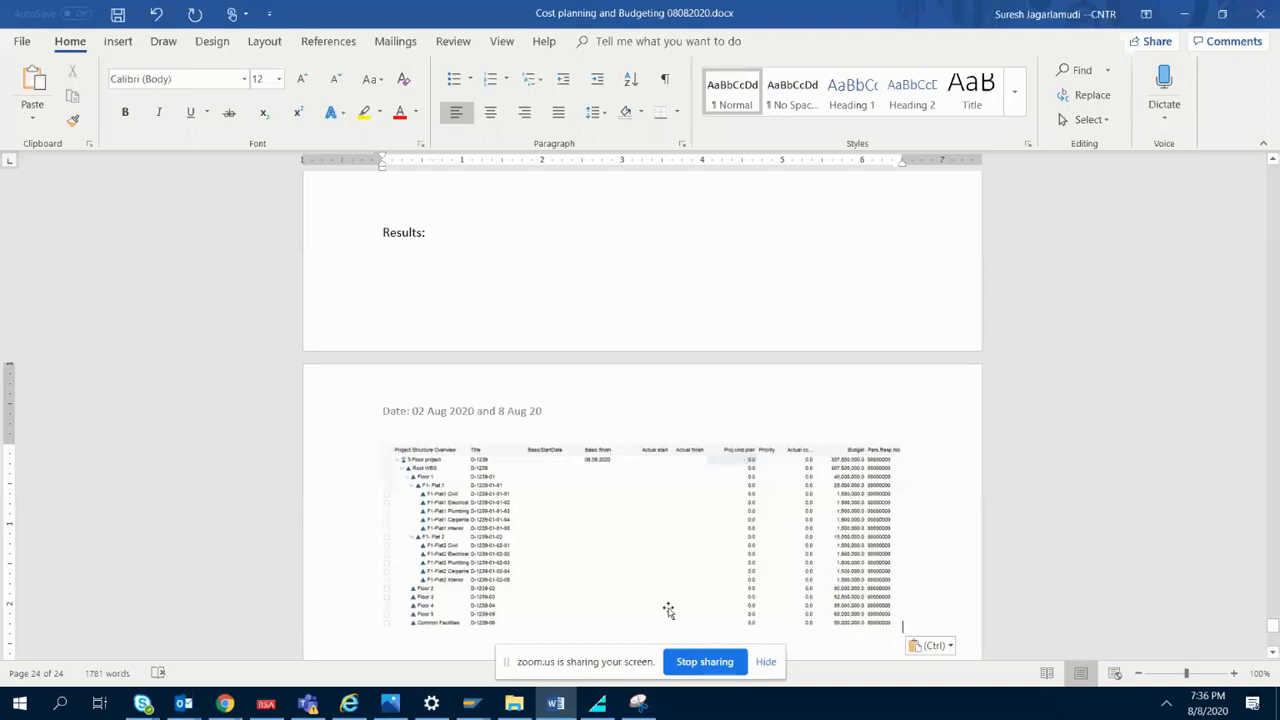
- Return to SAP and leave the CN41N report for the SAP Easy Access screen without saving the overview
left_click(557, 703)
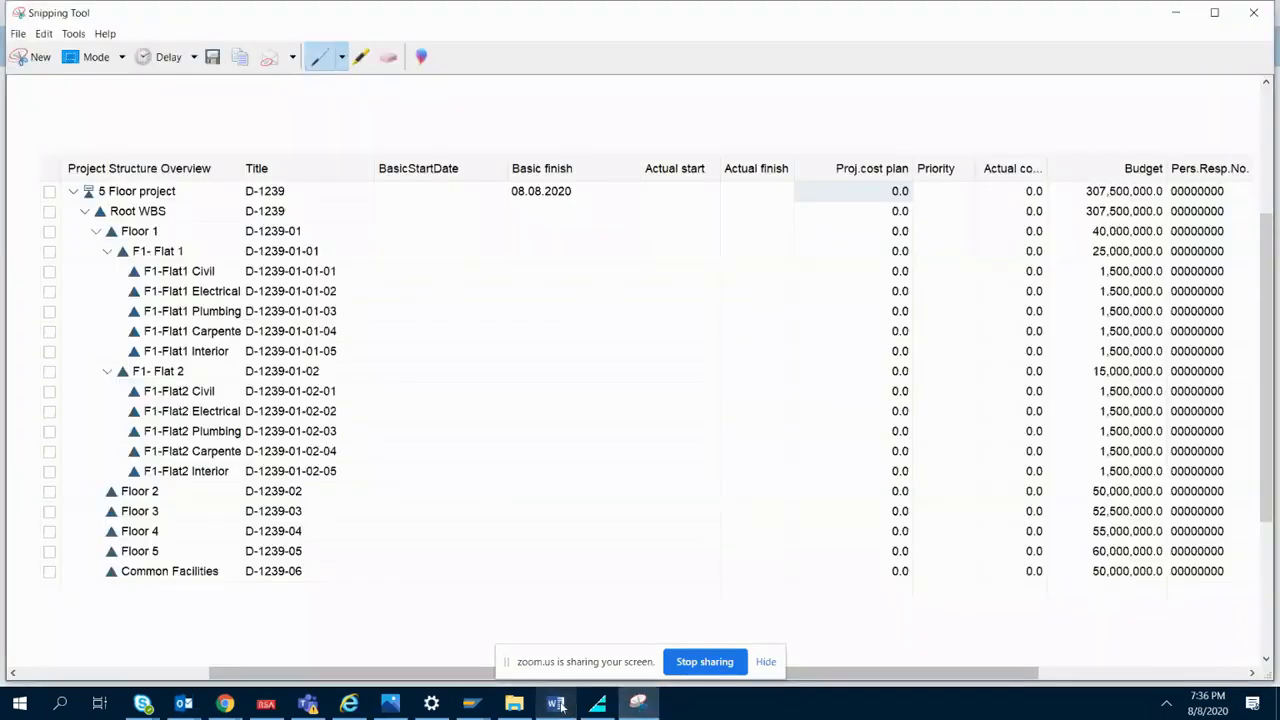
left_click(557, 703)
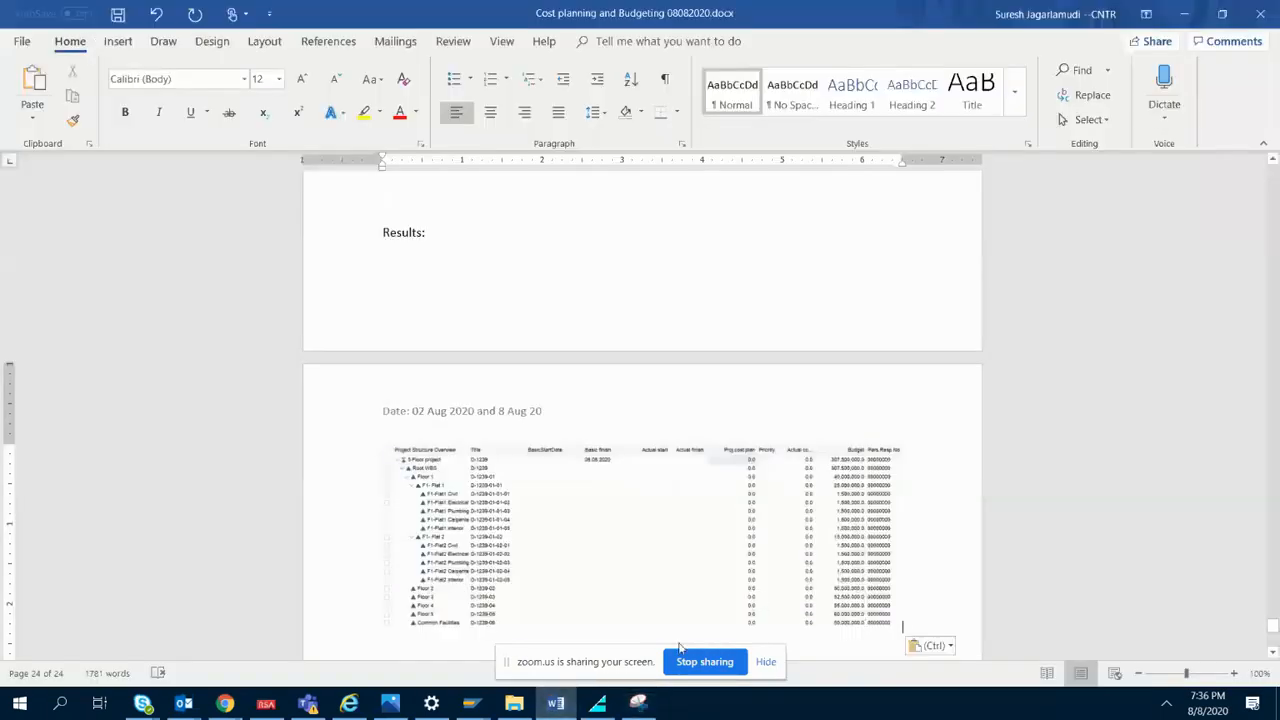
left_click(557, 703)
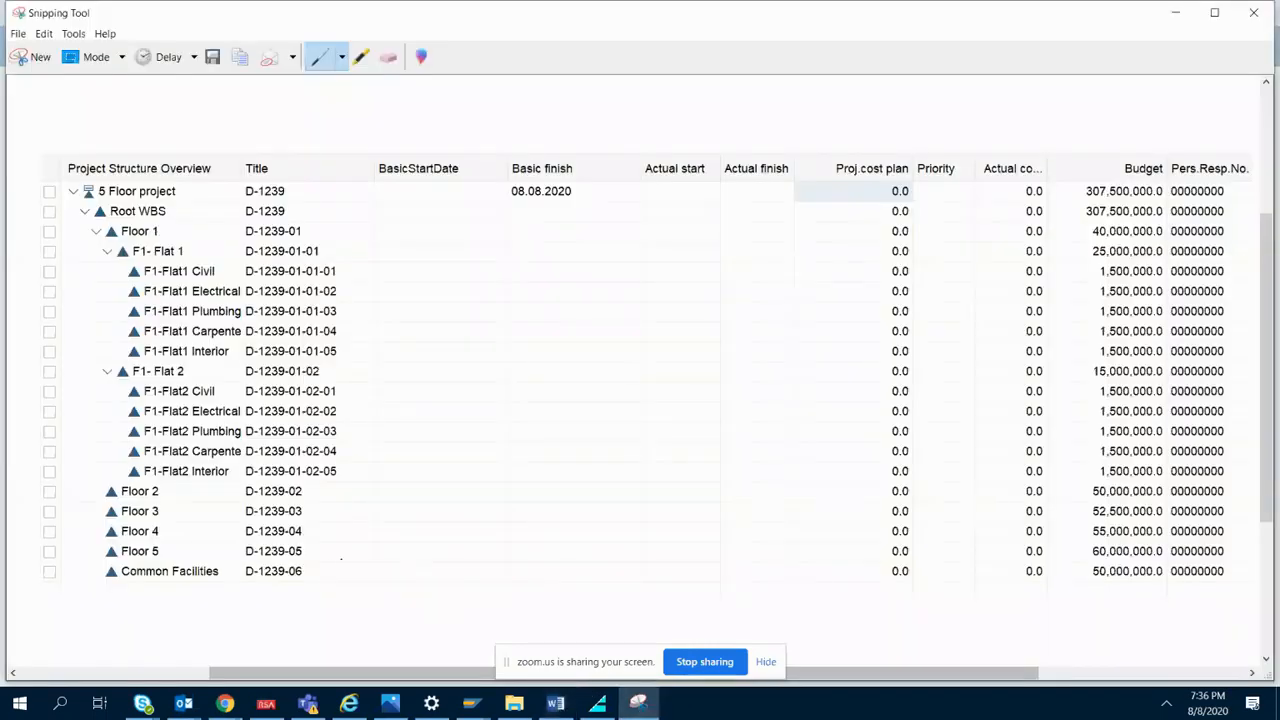
left_click(1176, 13)
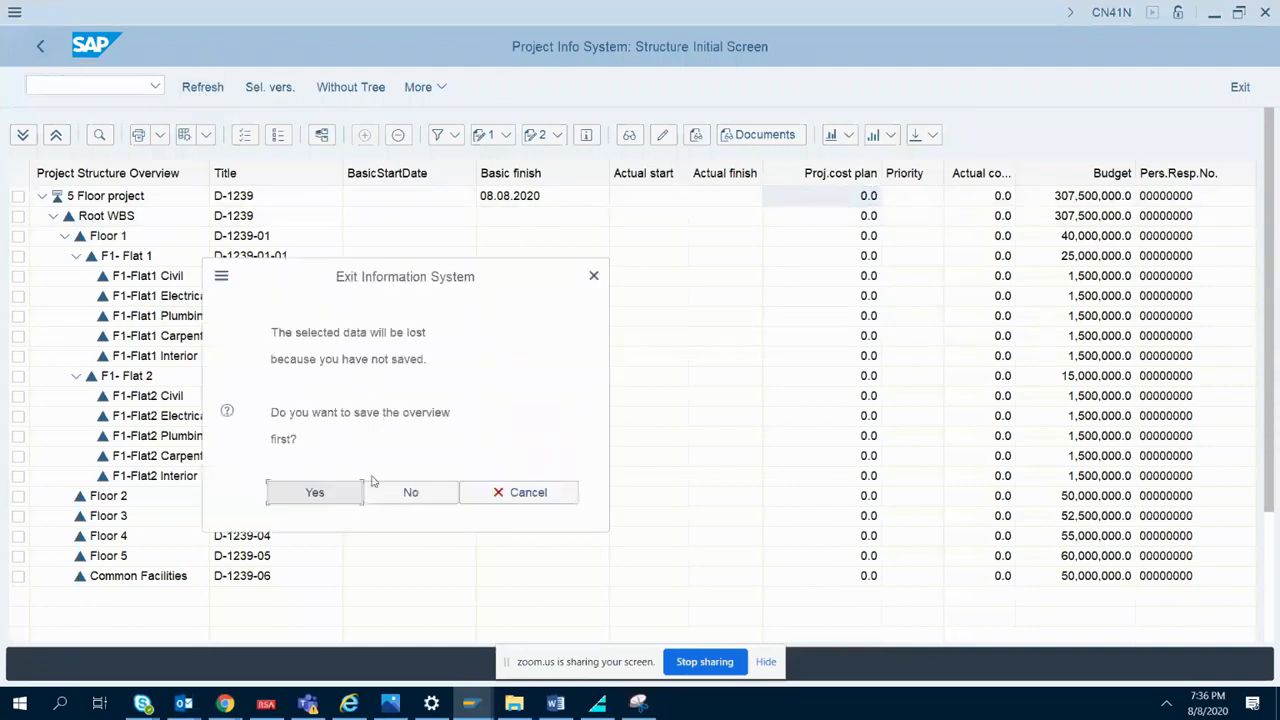
left_click(408, 496)
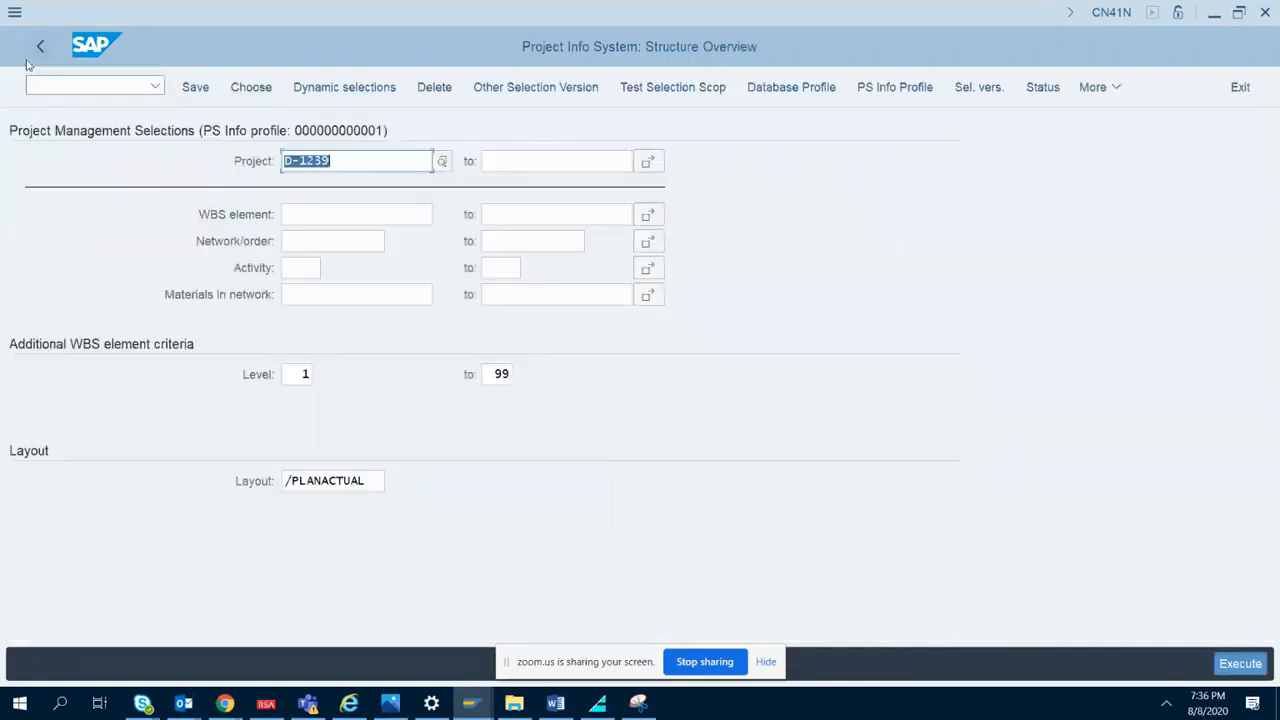
left_click(40, 46)
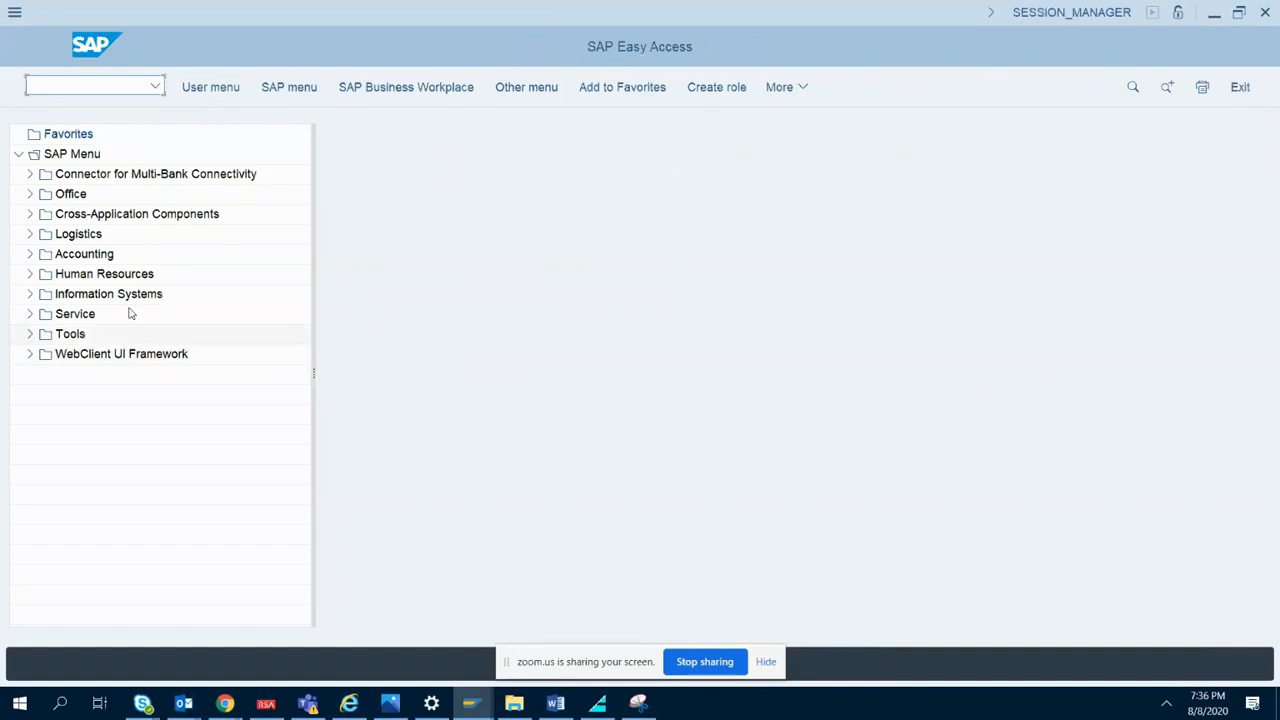
- Expand the SAP menu tree through Accounting and Project System down to the Information System subfolders
left_click(29, 255)
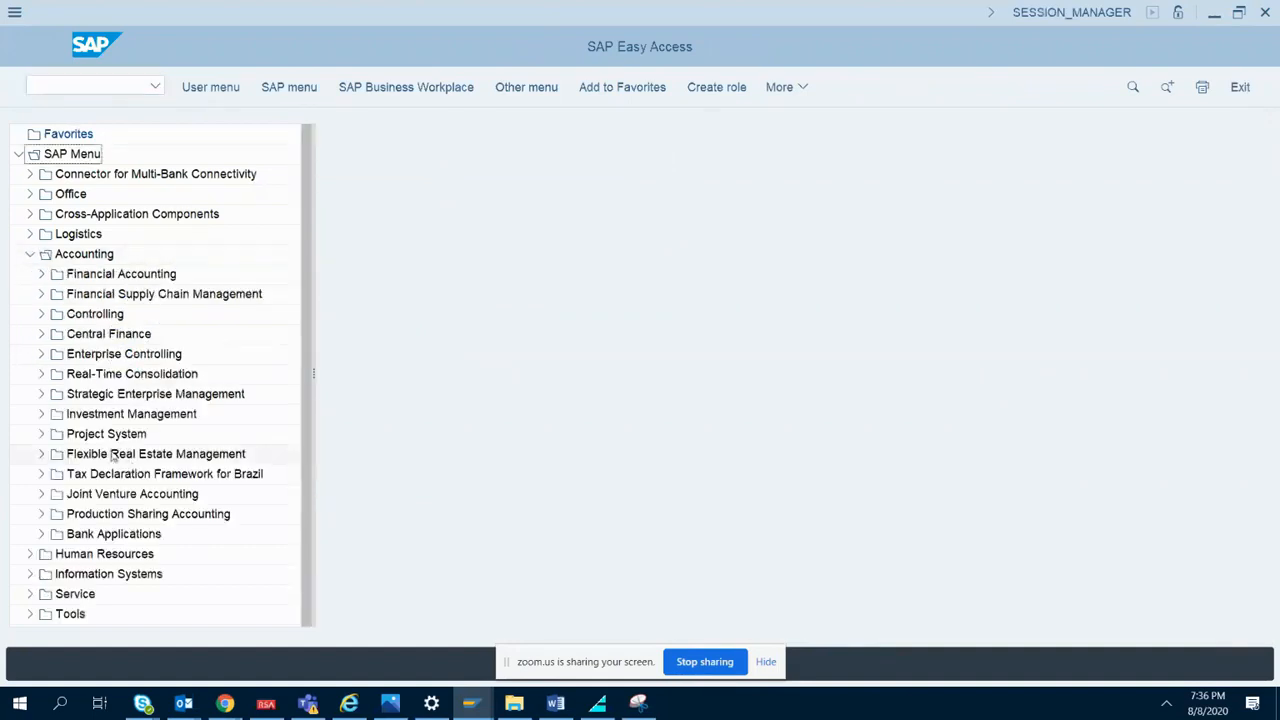
left_click(41, 434)
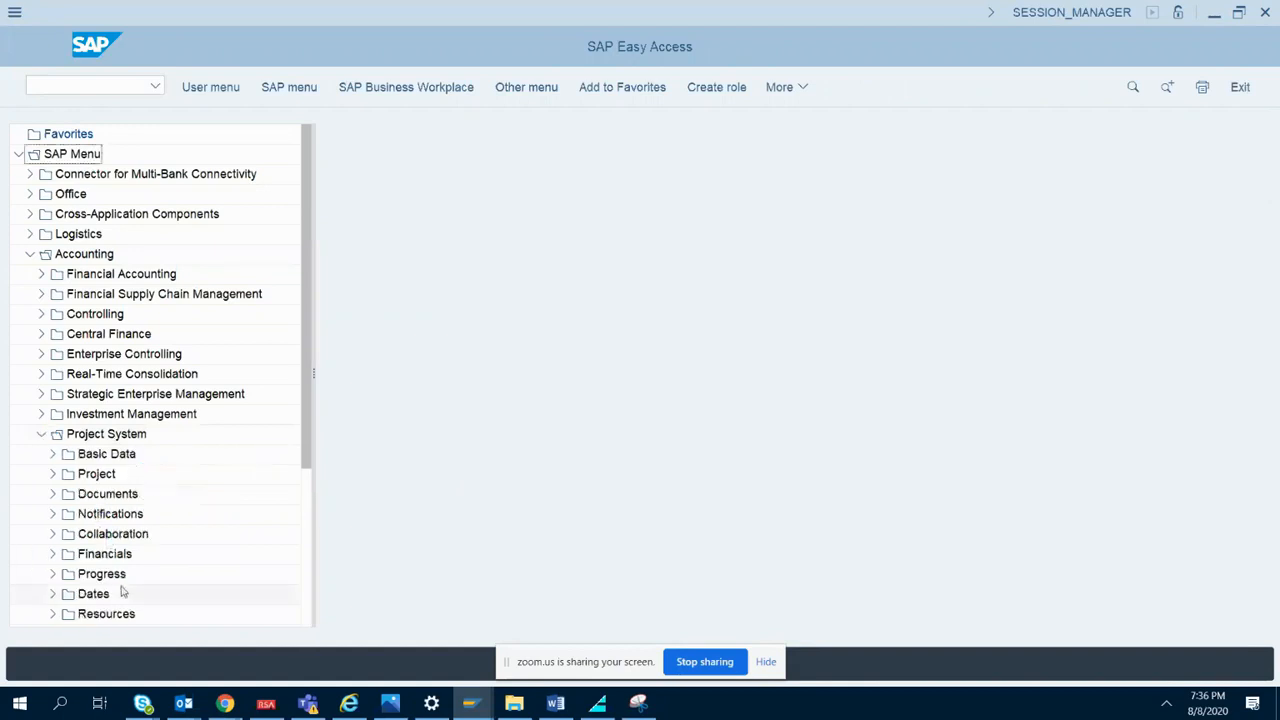
left_click_drag(309, 360, 307, 488)
left_click(52, 494)
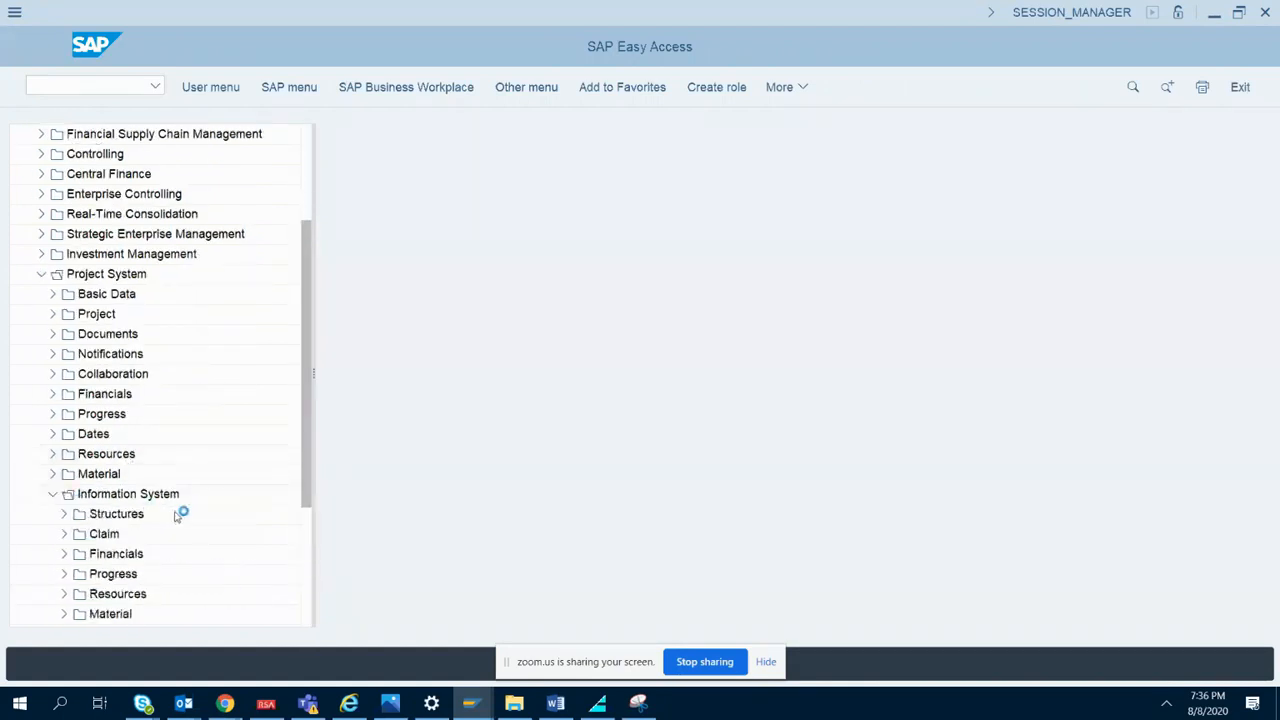
left_click_drag(309, 477, 304, 538)
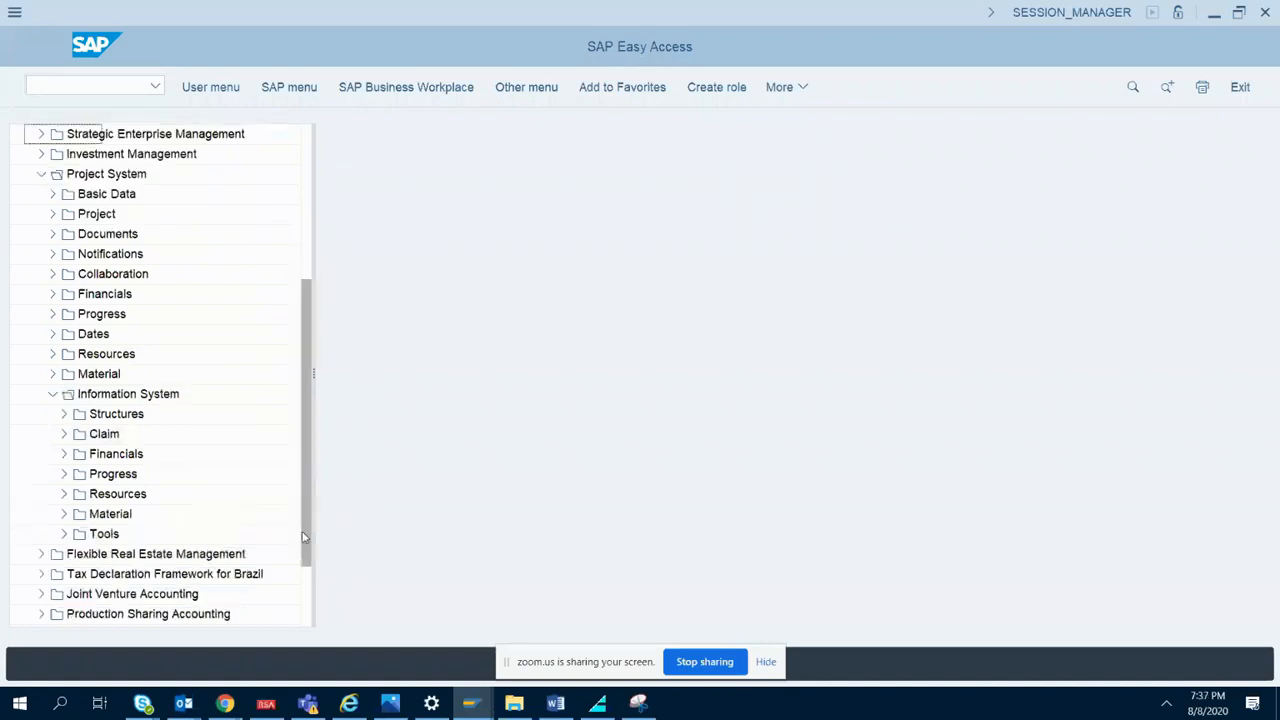
- Expand Financials, Costs and Budget-Related under Information System, and widen the menu tree to show the full report names
left_click(64, 453)
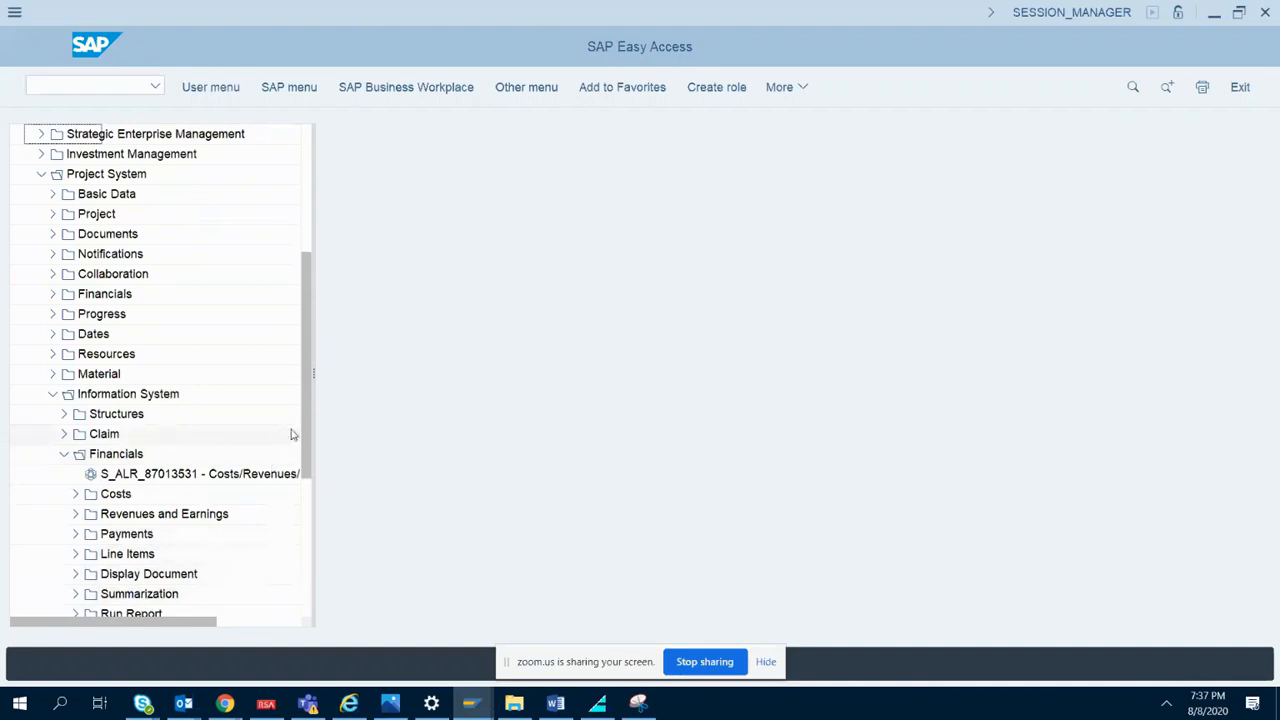
left_click_drag(308, 424, 308, 474)
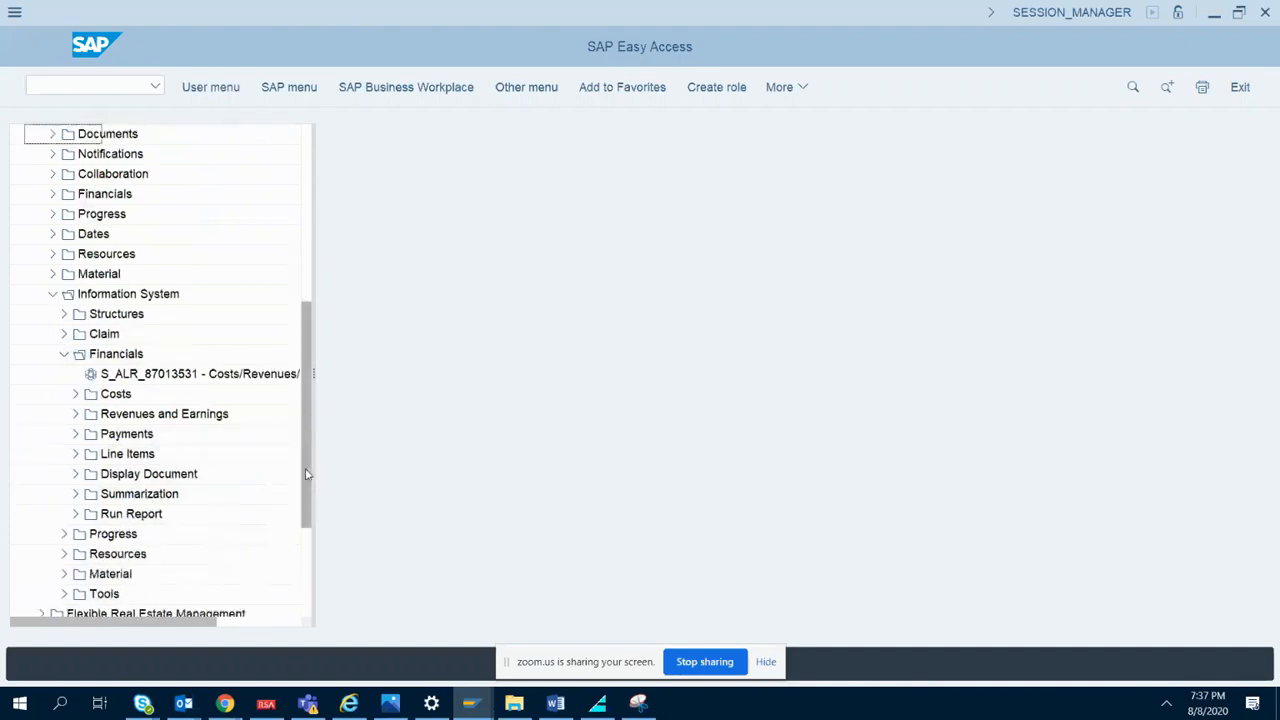
left_click(76, 396)
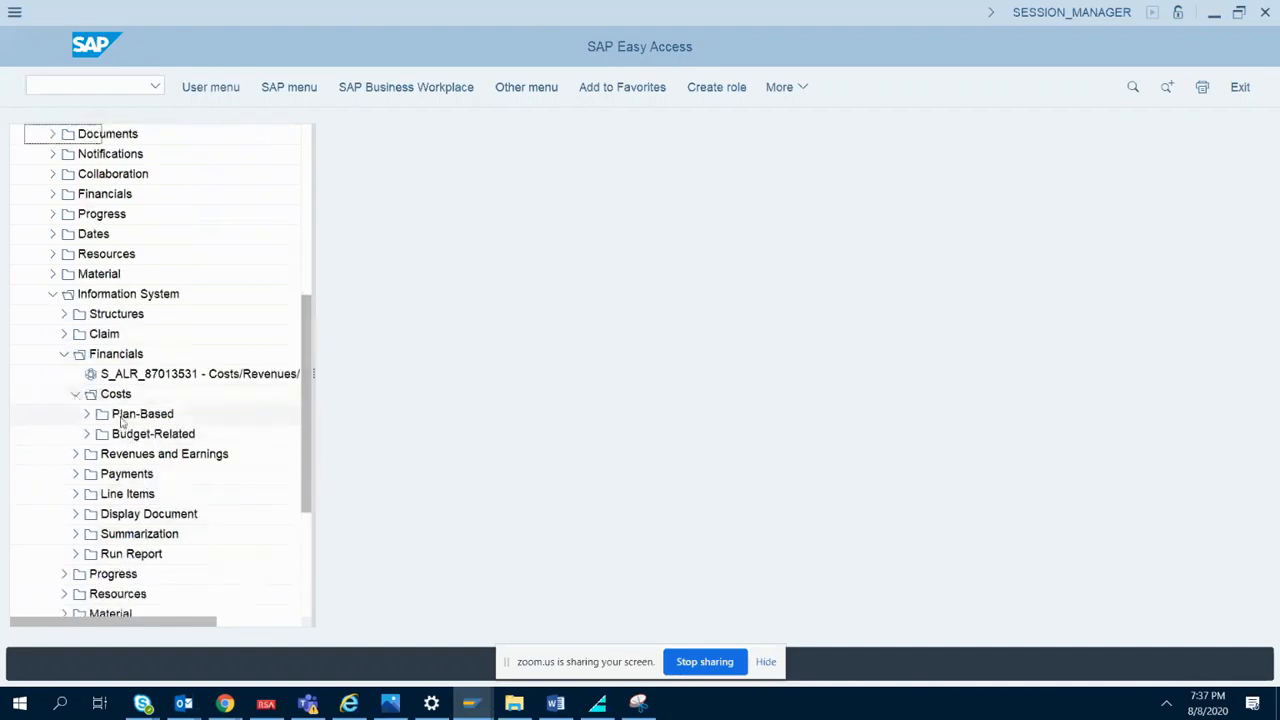
left_click(88, 434)
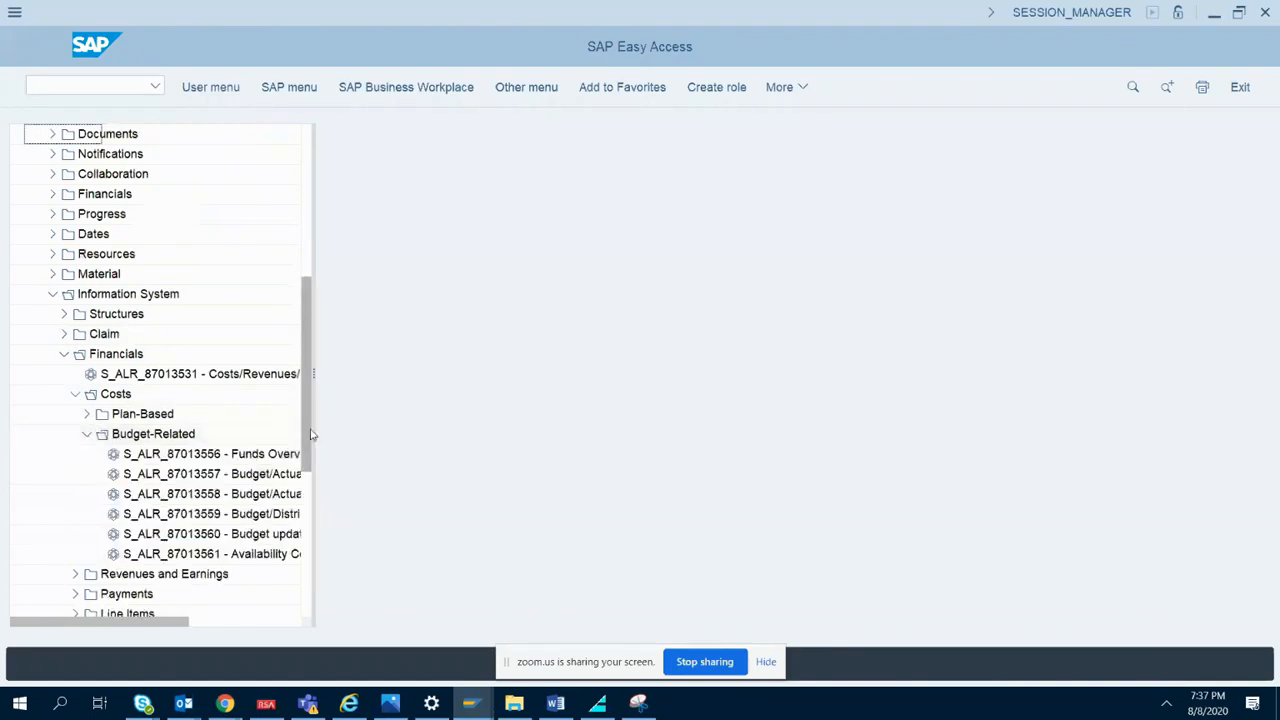
left_click_drag(313, 426, 445, 461)
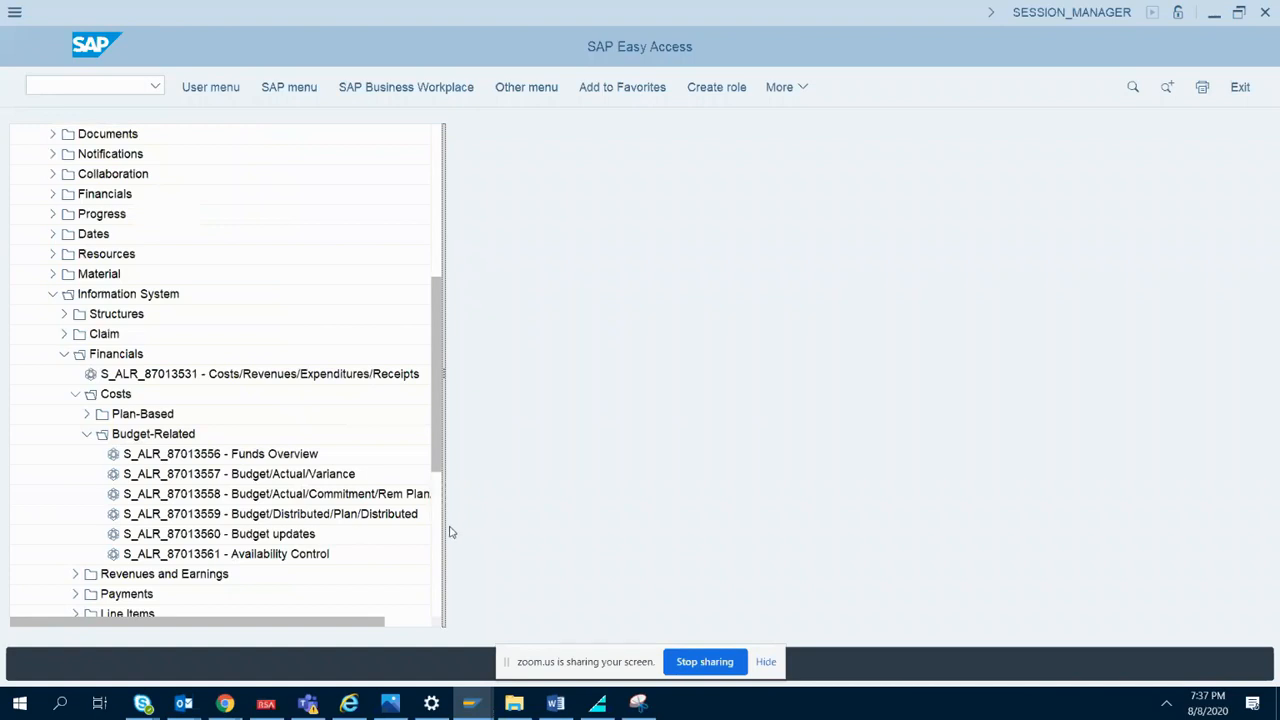
- Copy the report entry "S_ALR_87013560 - Budget updates" from the SAP menu into the Word notes below the results screenshot
left_click(185, 537)
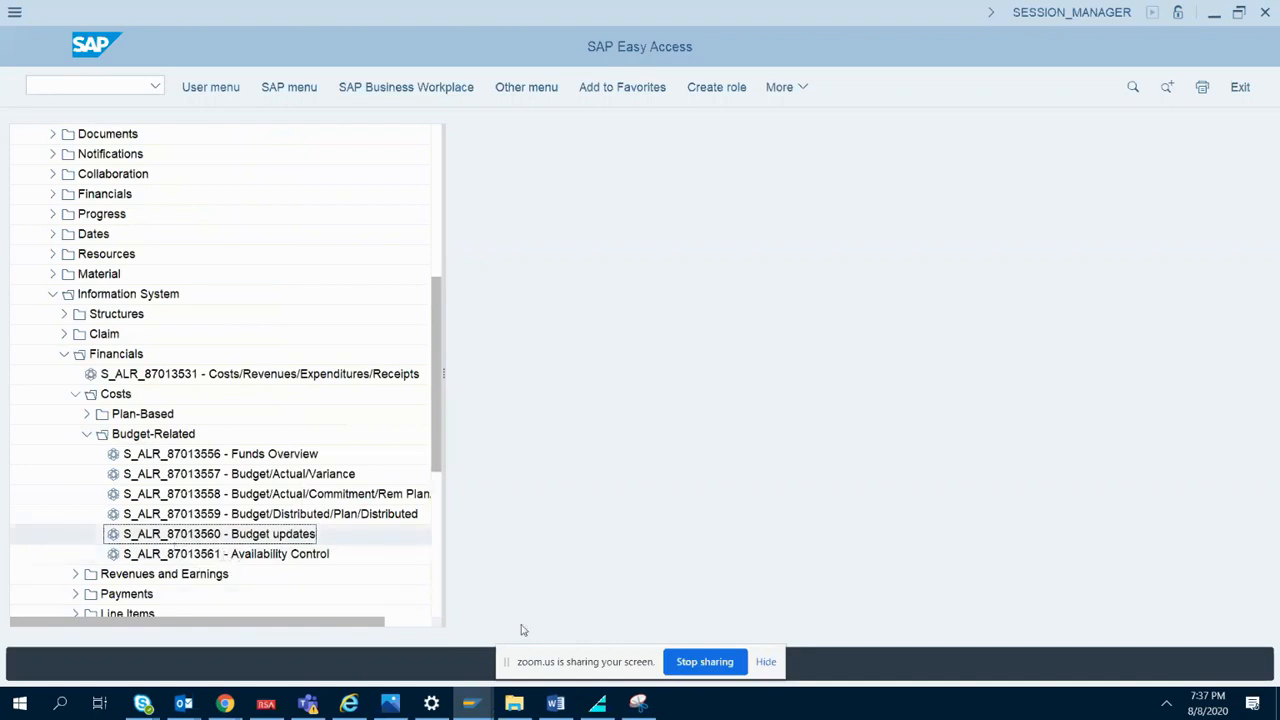
left_click(640, 705)
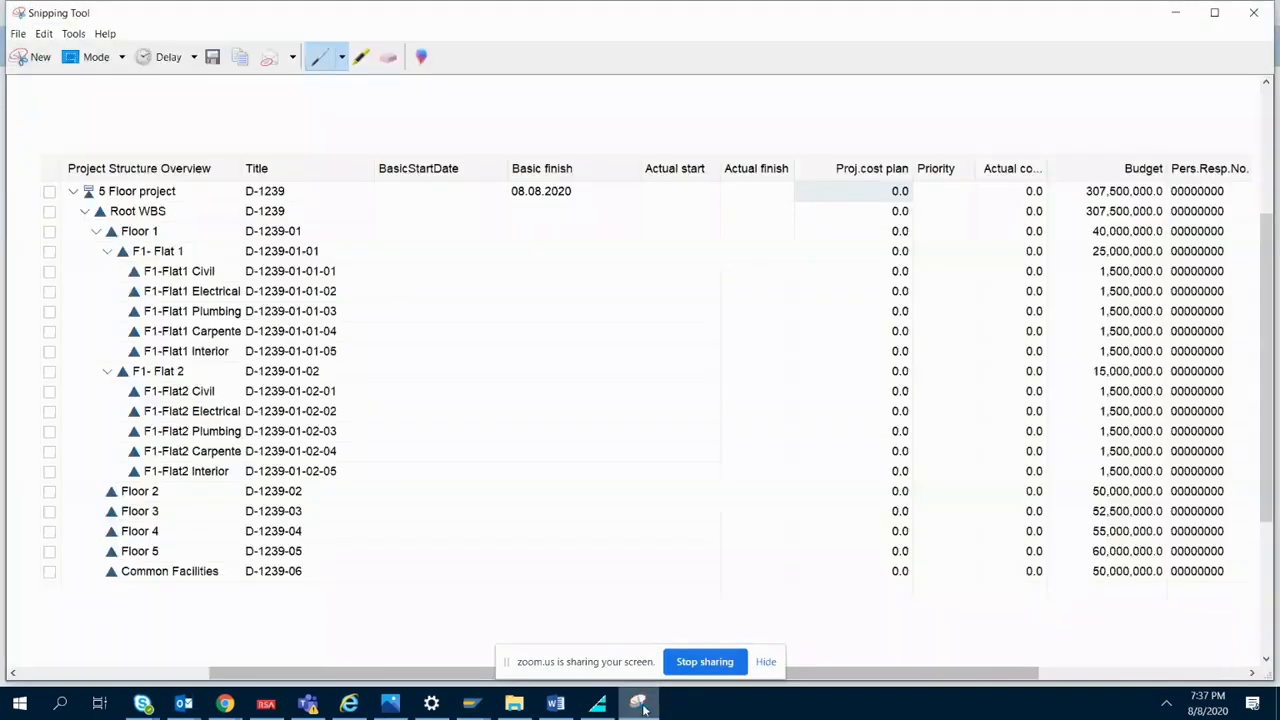
left_click(644, 708)
key("ctrl+v")
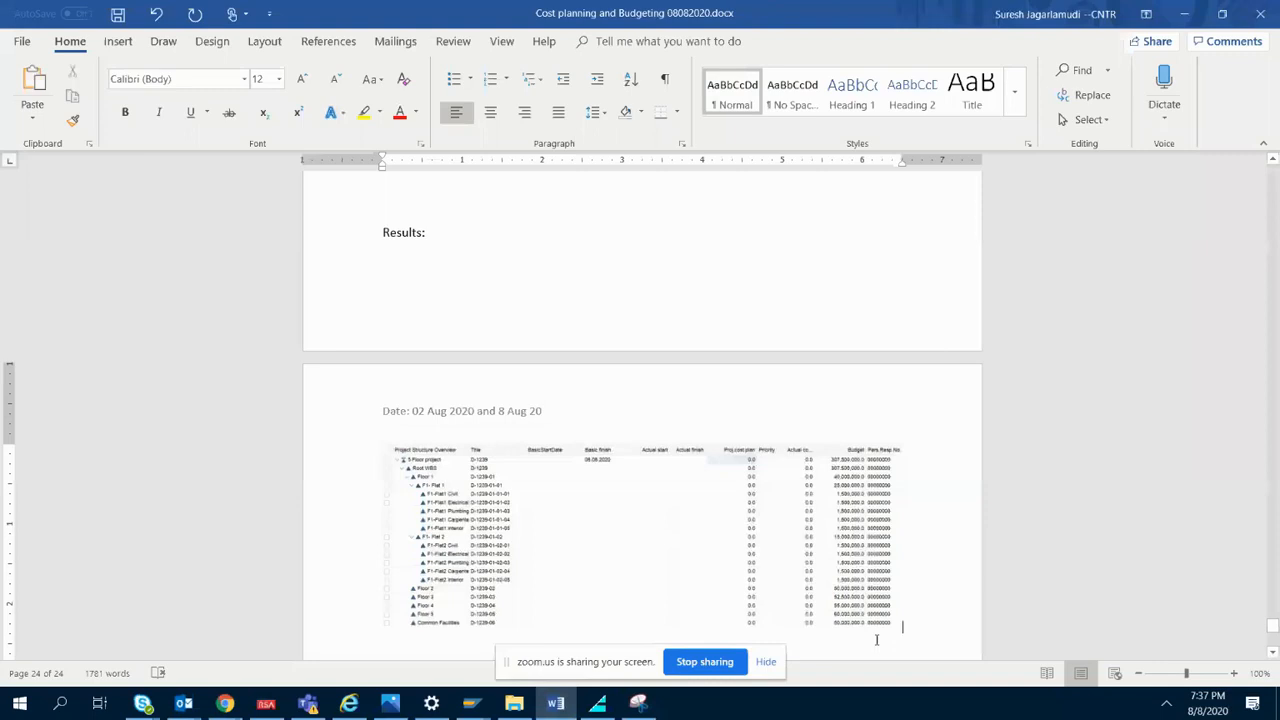
key("Return")
key("Return")
type("S_ALR_87013560 - Budget updates")
key("Return")
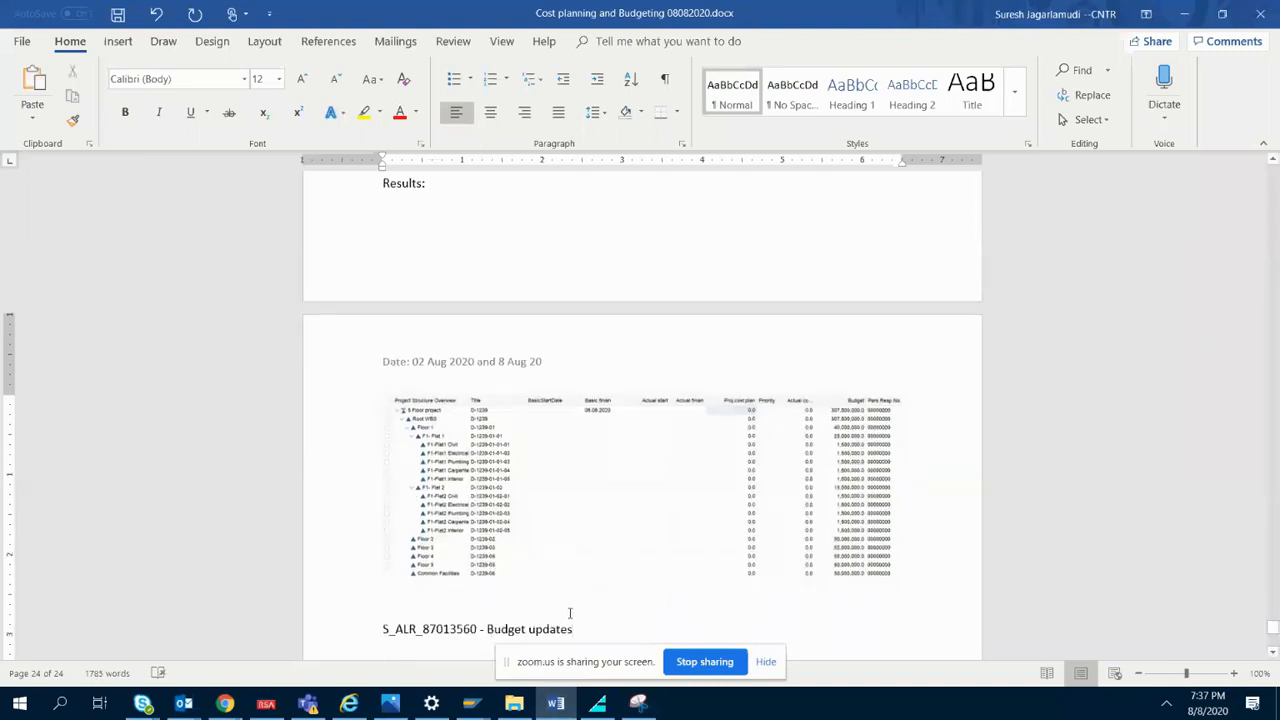
- Begin the report's menu path on a new line under its name with "PS → Info"
type("PS")
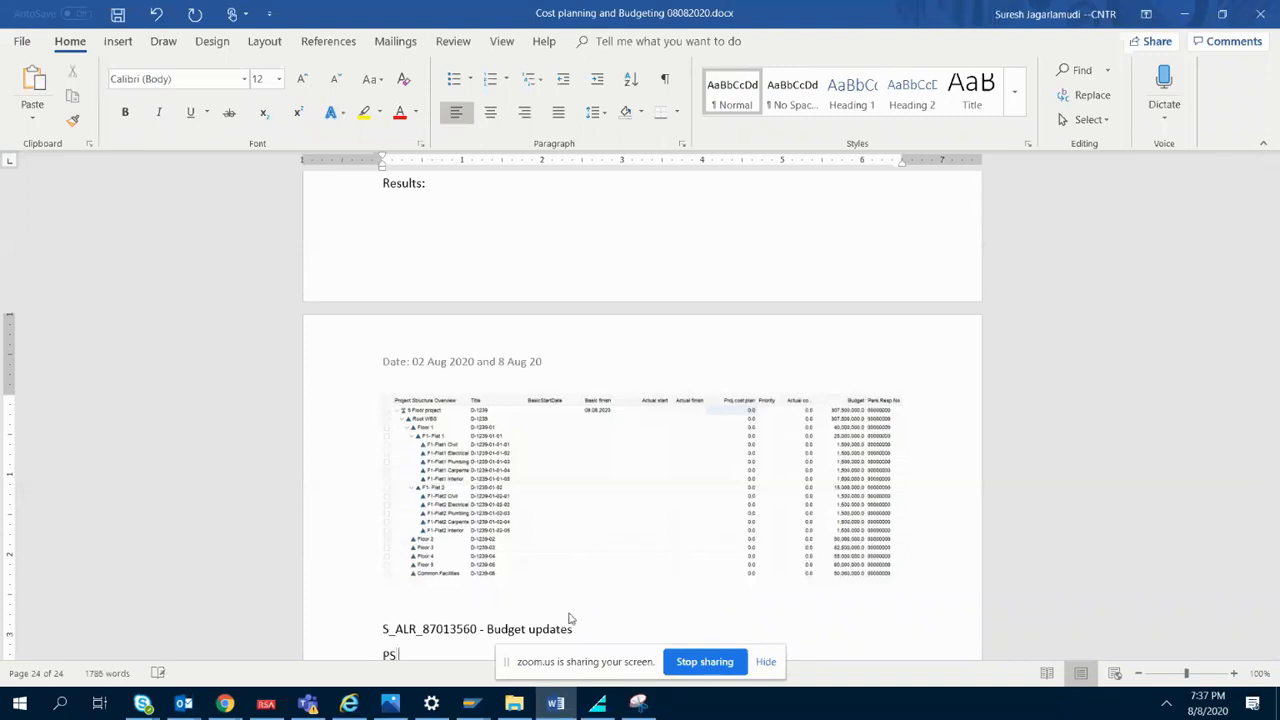
type(" --> ")
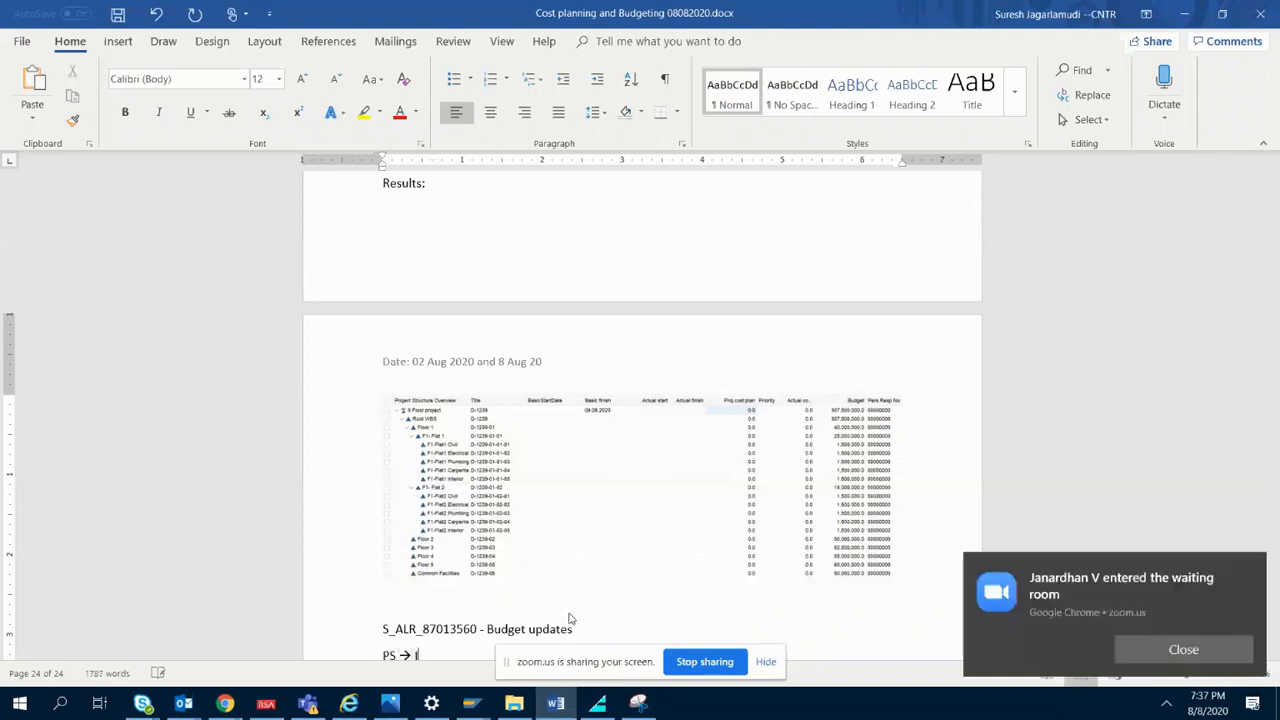
type("Info")
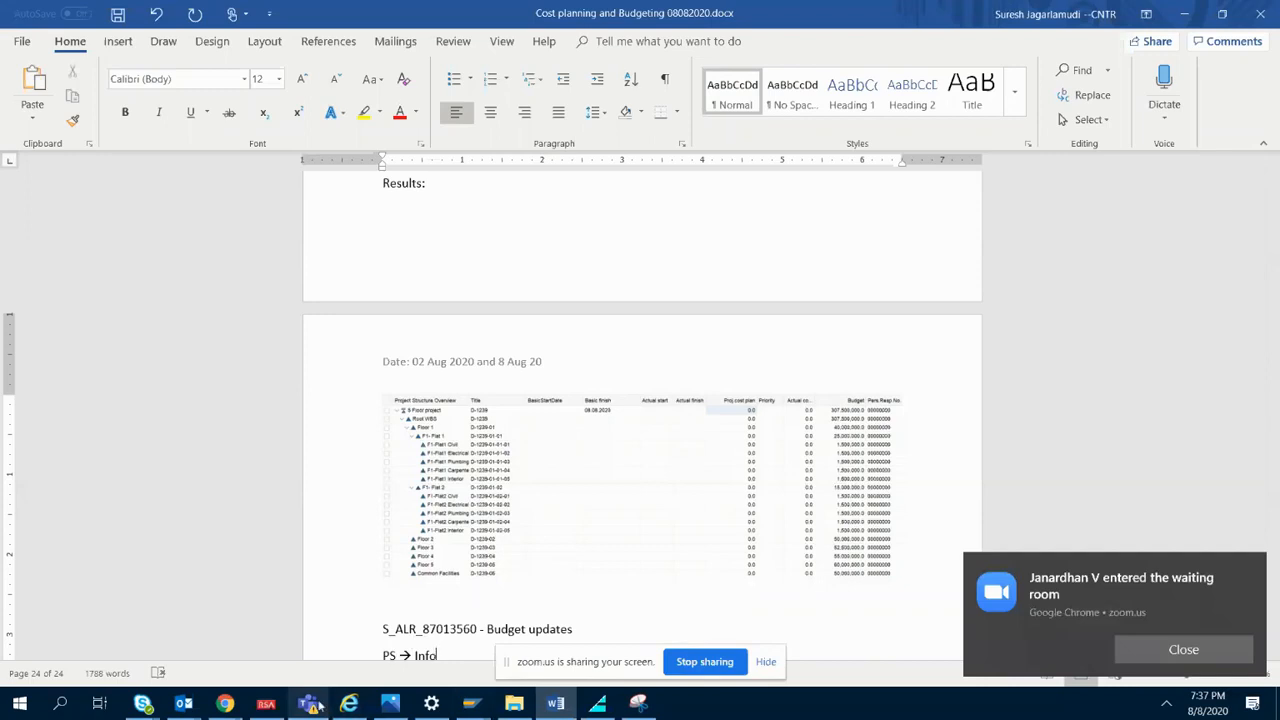
- Switch to the Zoom meeting in Chrome, admit the participant from the waiting room and return to the Word notes
mouse_move(235, 708)
left_click(135, 635)
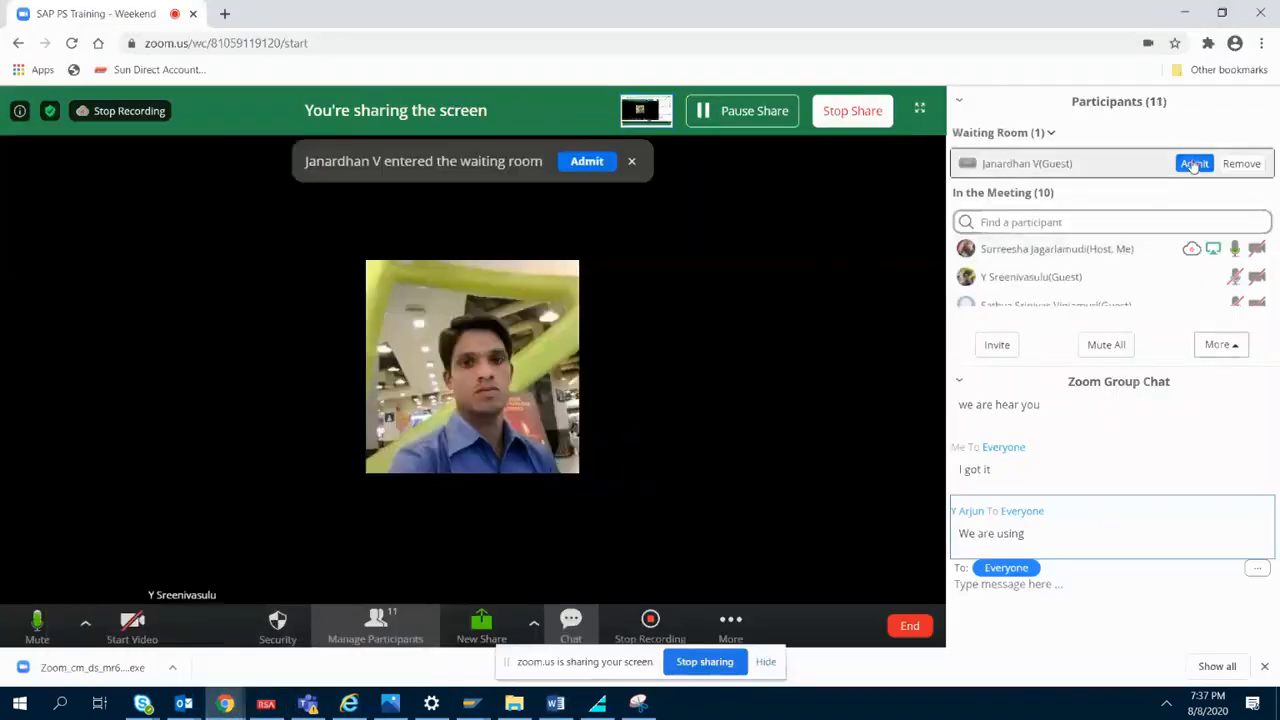
left_click(1190, 163)
left_click(1184, 12)
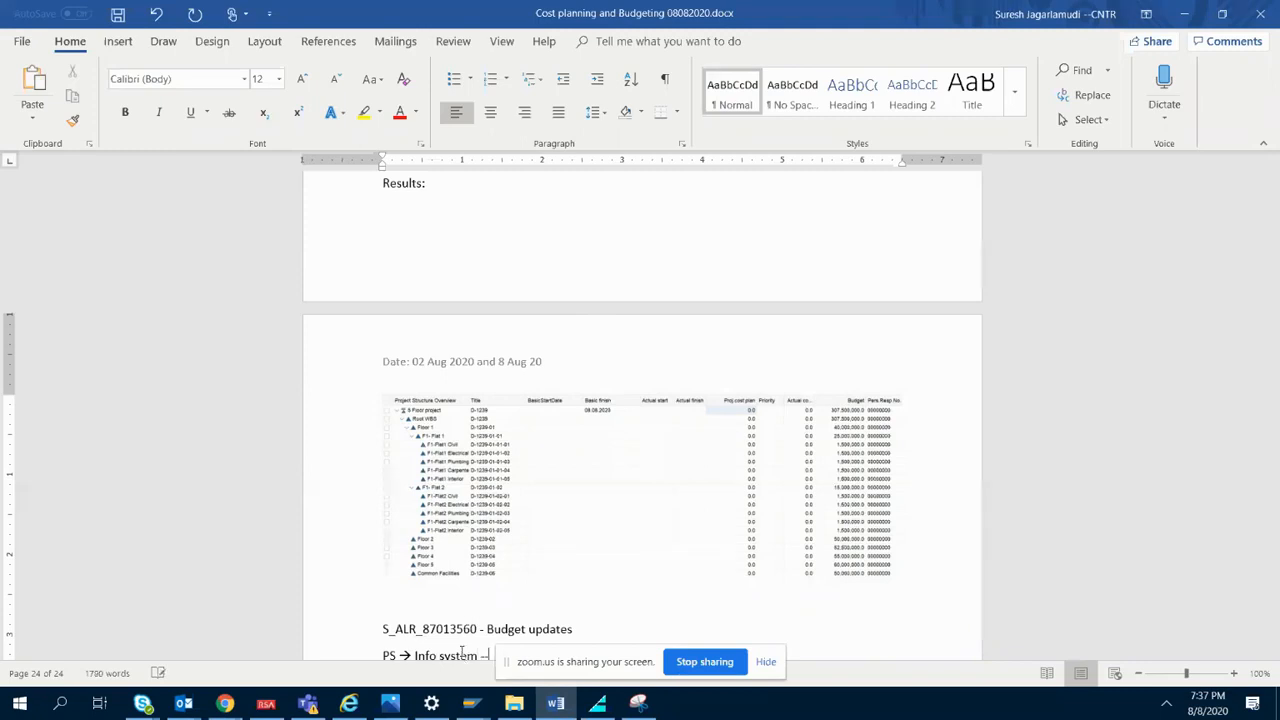
- Check the folder below Information System in the SAP menu and extend the Word path line to "PS → Info system → Financials"
mouse_move(471, 703)
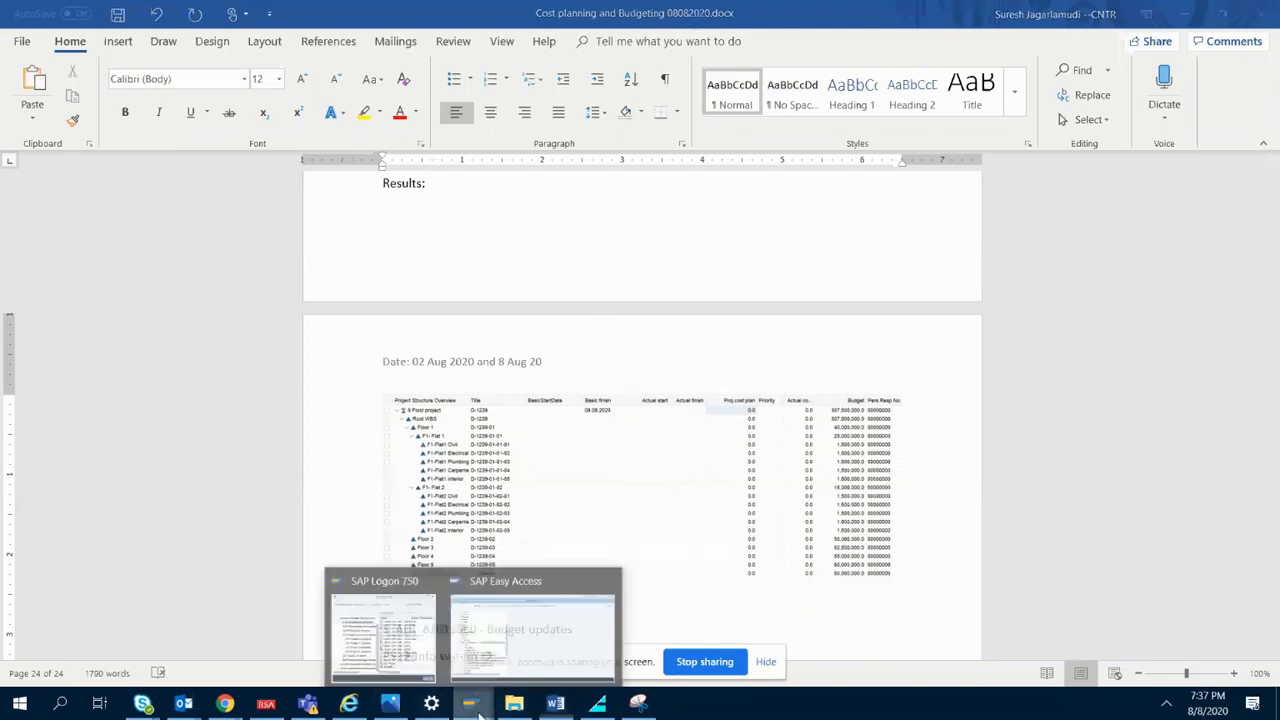
left_click(520, 659)
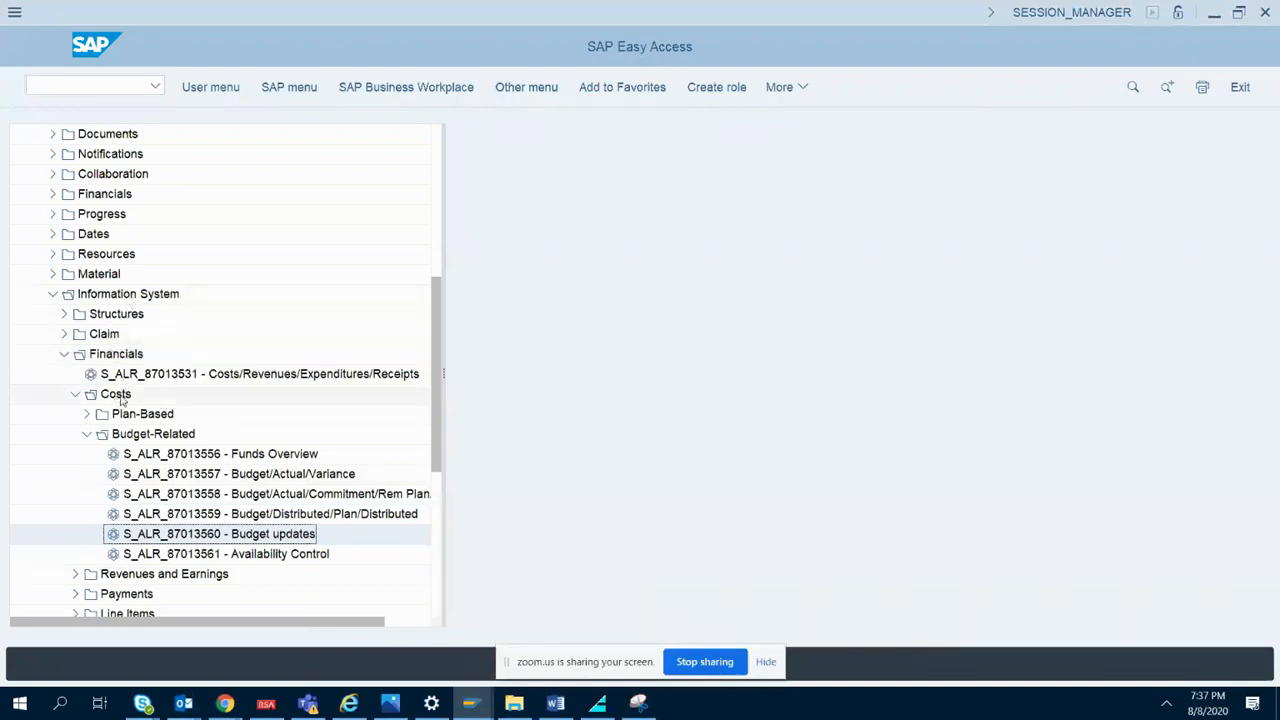
left_click(116, 356)
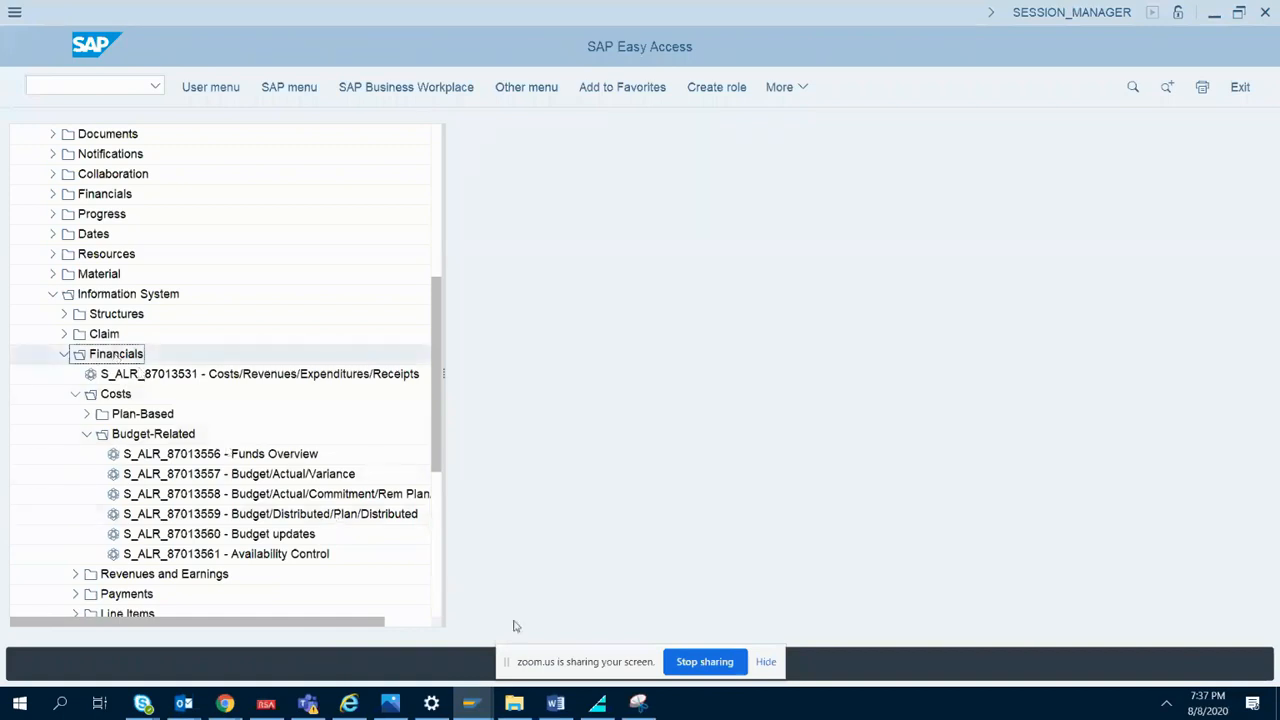
left_click(556, 704)
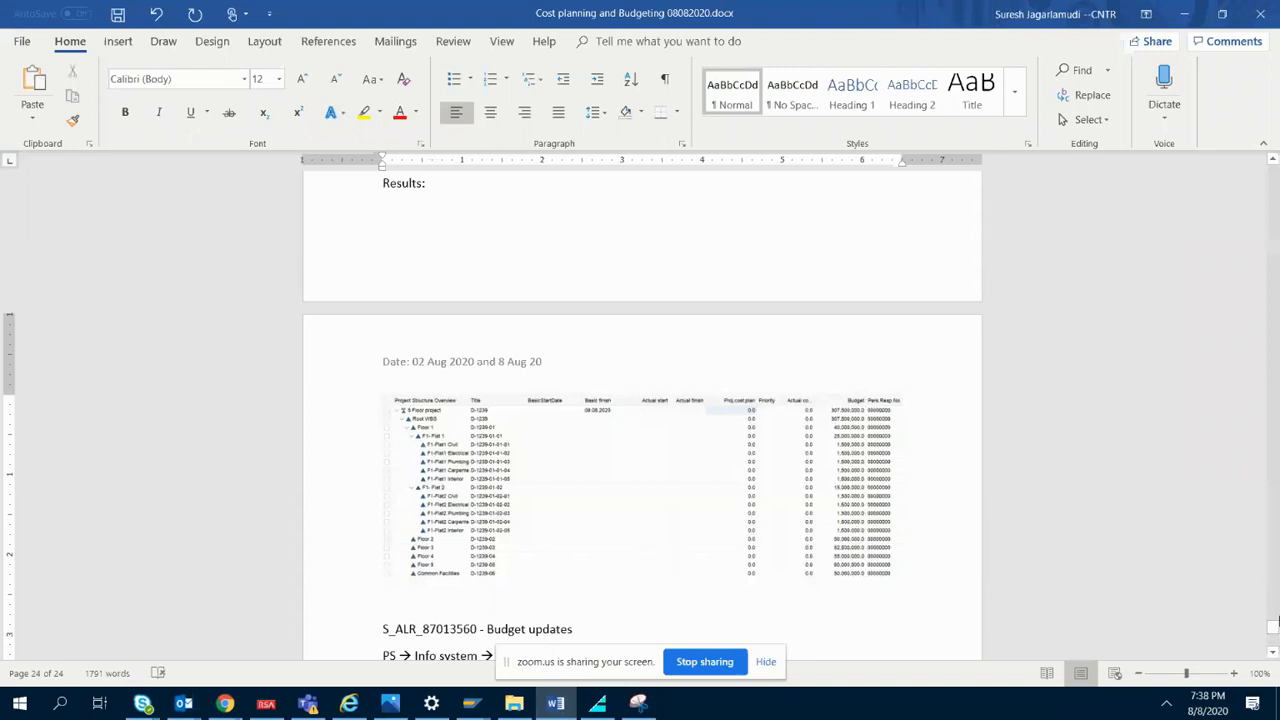
left_click(1272, 653)
left_click(1272, 653)
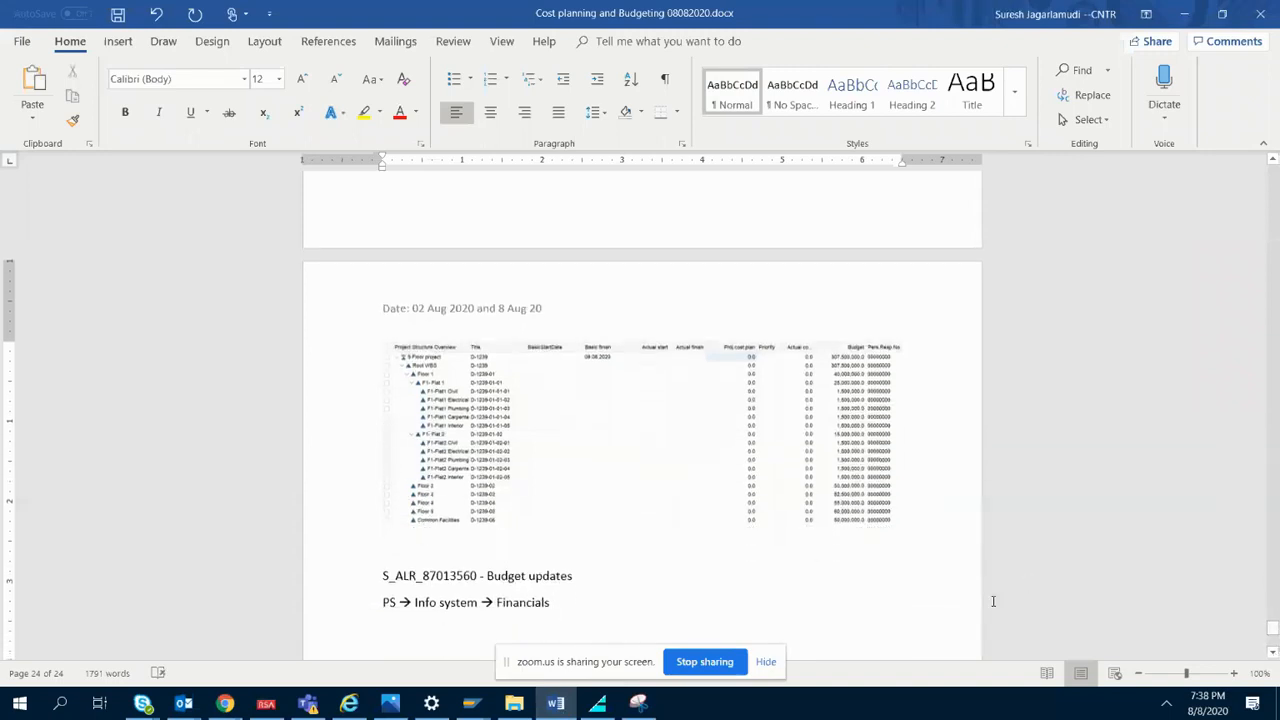
- Check the folder below Financials in the SAP menu and append "→ Costs" to the path line in Word
type(">")
left_click(556, 704)
left_click(115, 396)
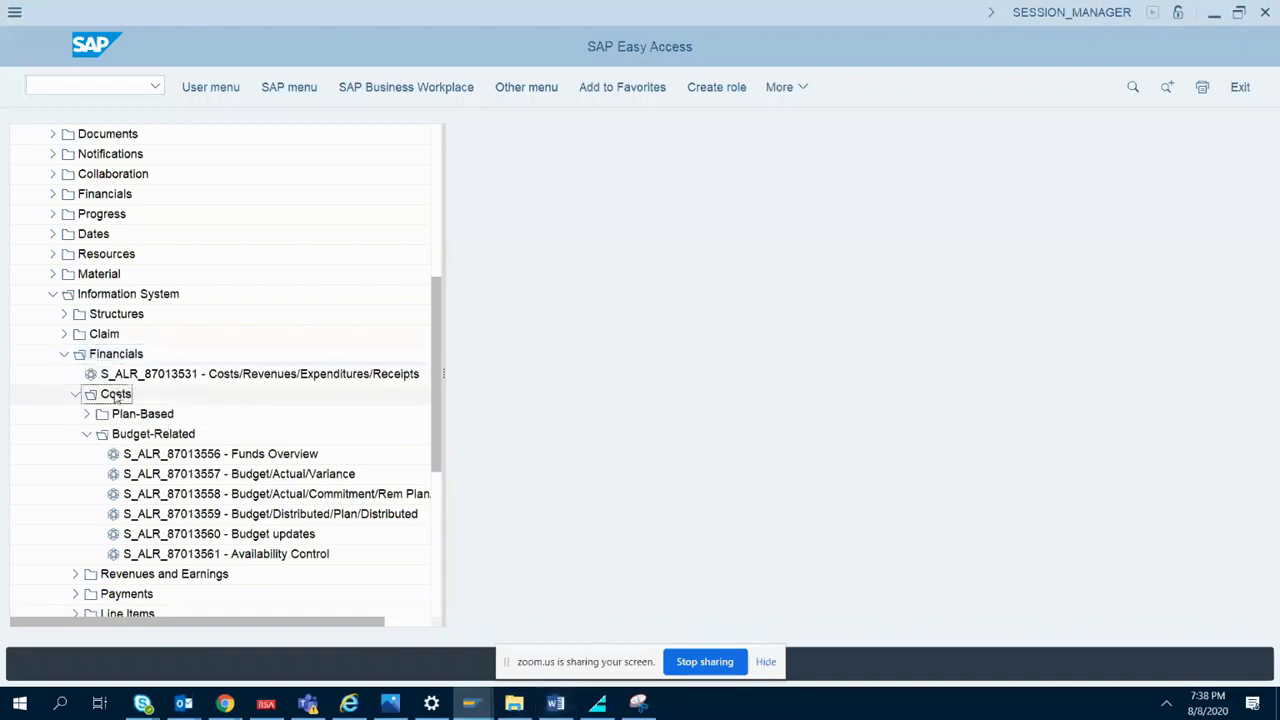
left_click(556, 704)
type("Costs -")
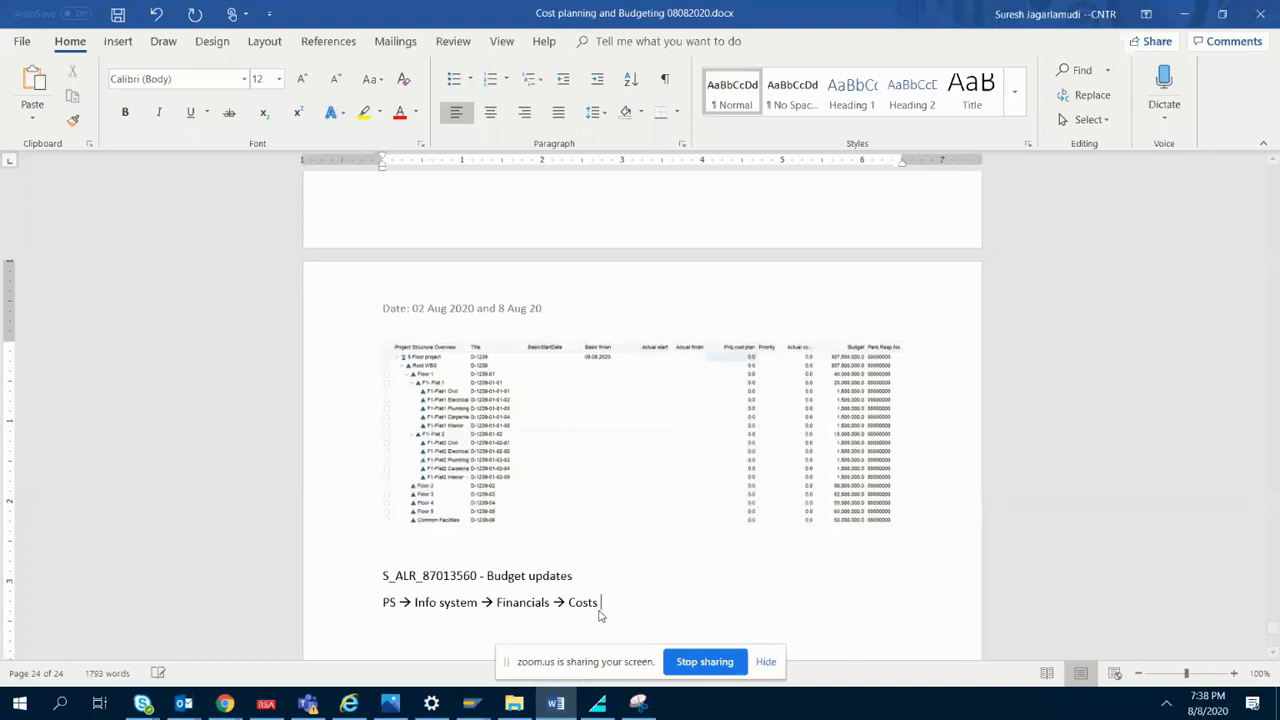
- Check the folder below Costs in the SAP menu and append "-> Budget-Related →" to the path line in Word
type(">")
left_click(556, 704)
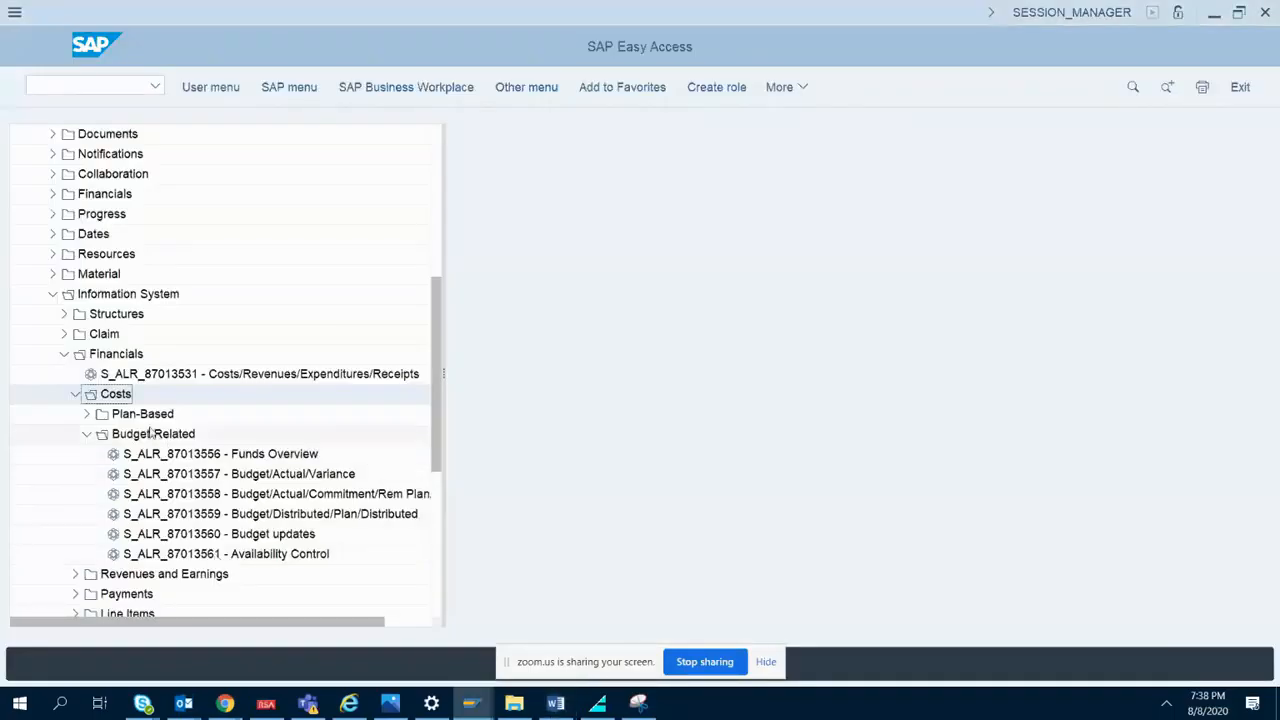
left_click(150, 434)
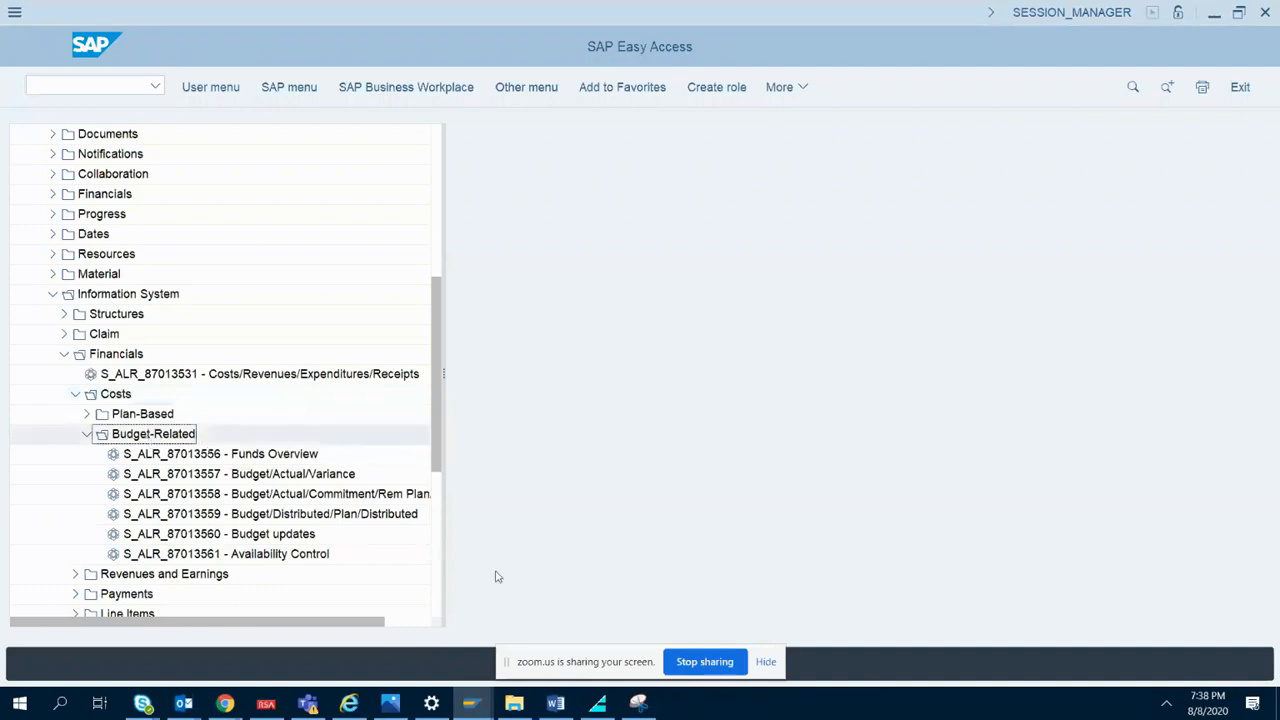
left_click(556, 704)
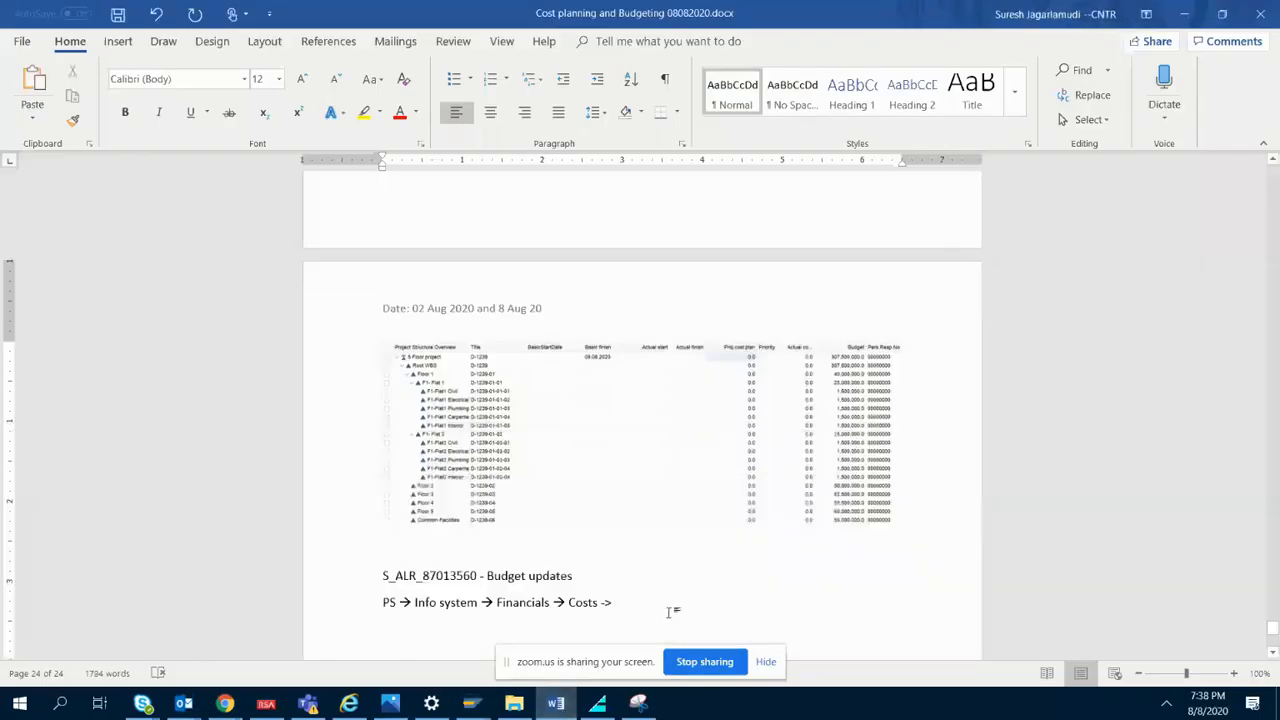
type("Budget-Related")
type("--")
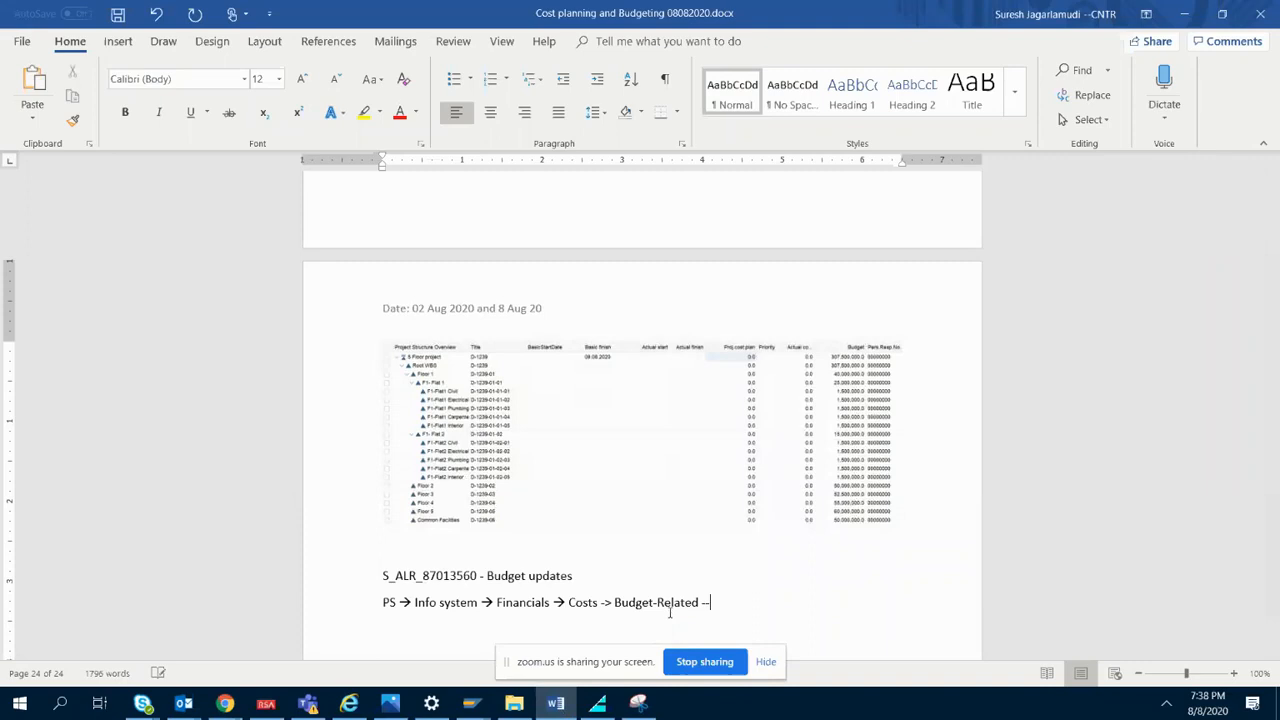
type(">")
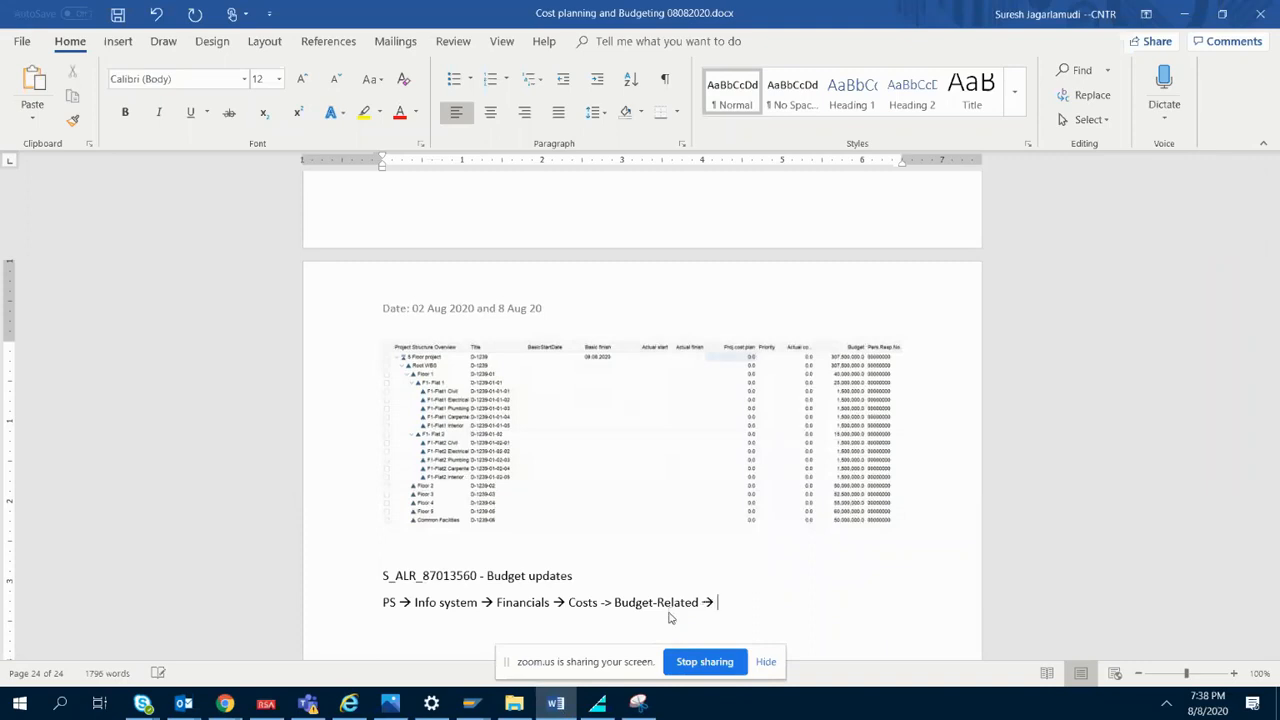
- Copy the heading "S_ALR_87013560 - Budget updates" and paste it at the end of the menu path line
double_click(458, 576)
key("Right")
left_click(576, 576, "shift")
key("ctrl+c")
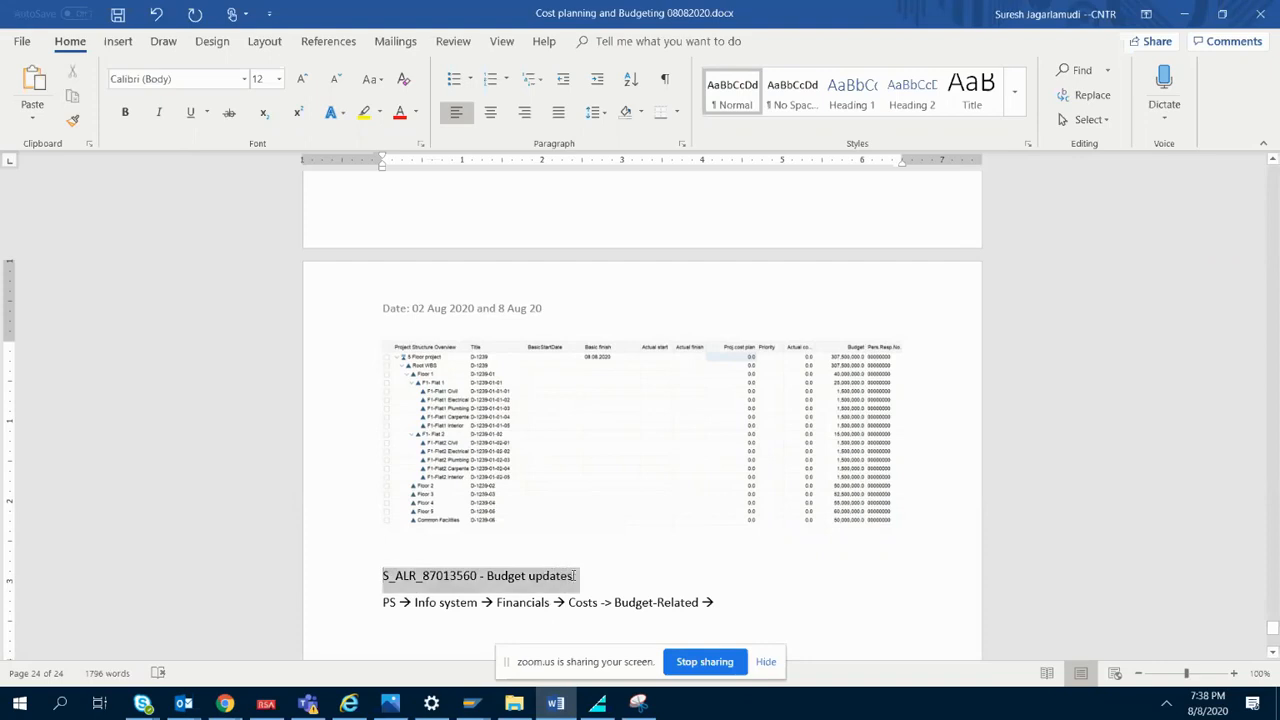
left_click(745, 589)
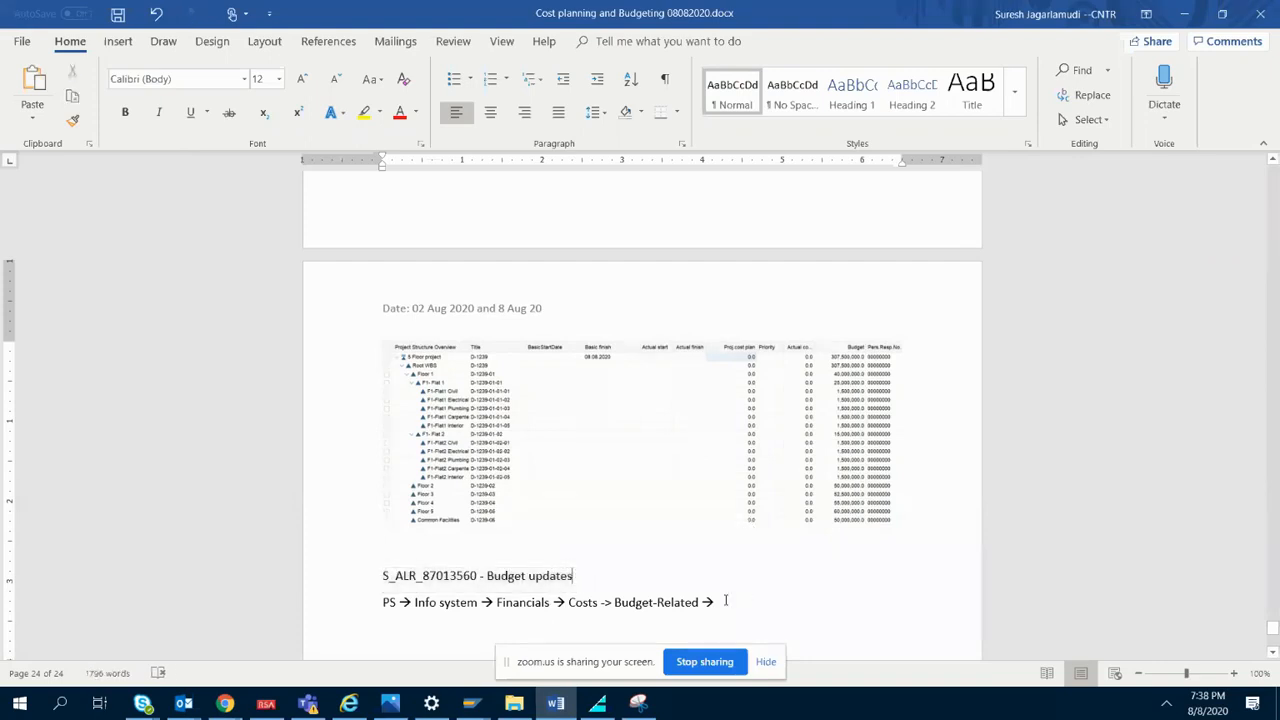
key("ctrl+v")
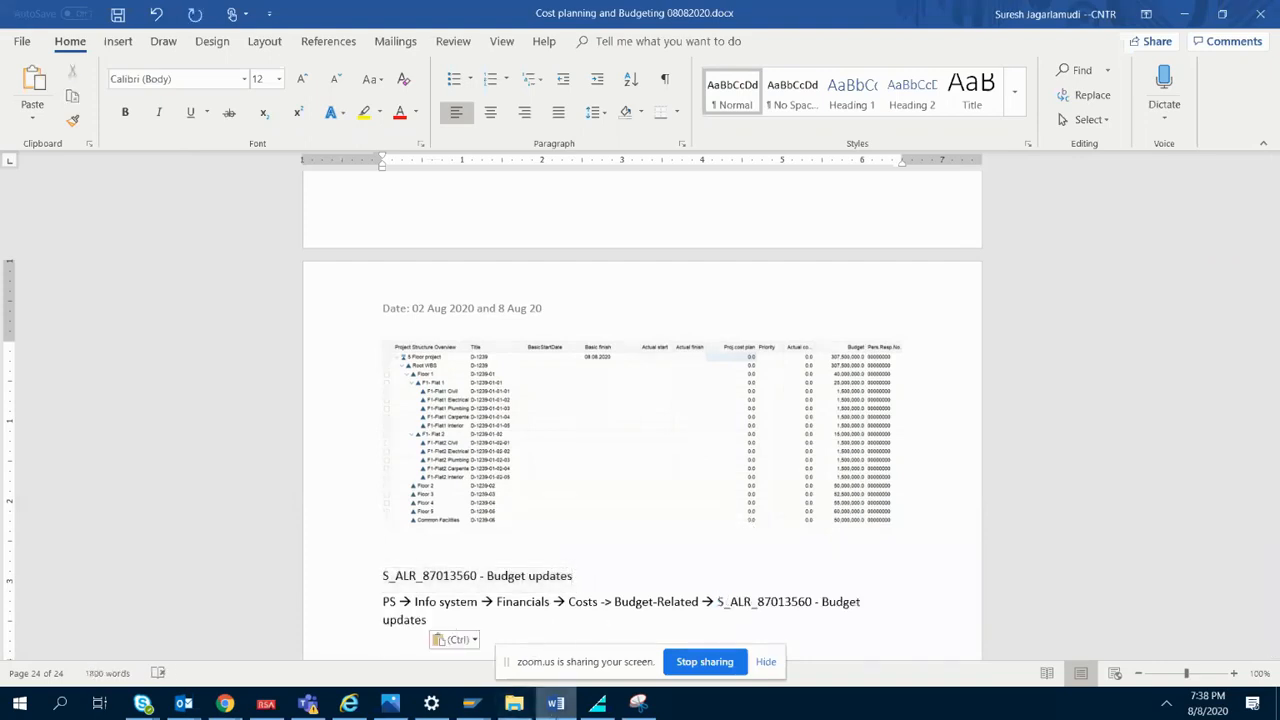
left_click(471, 703)
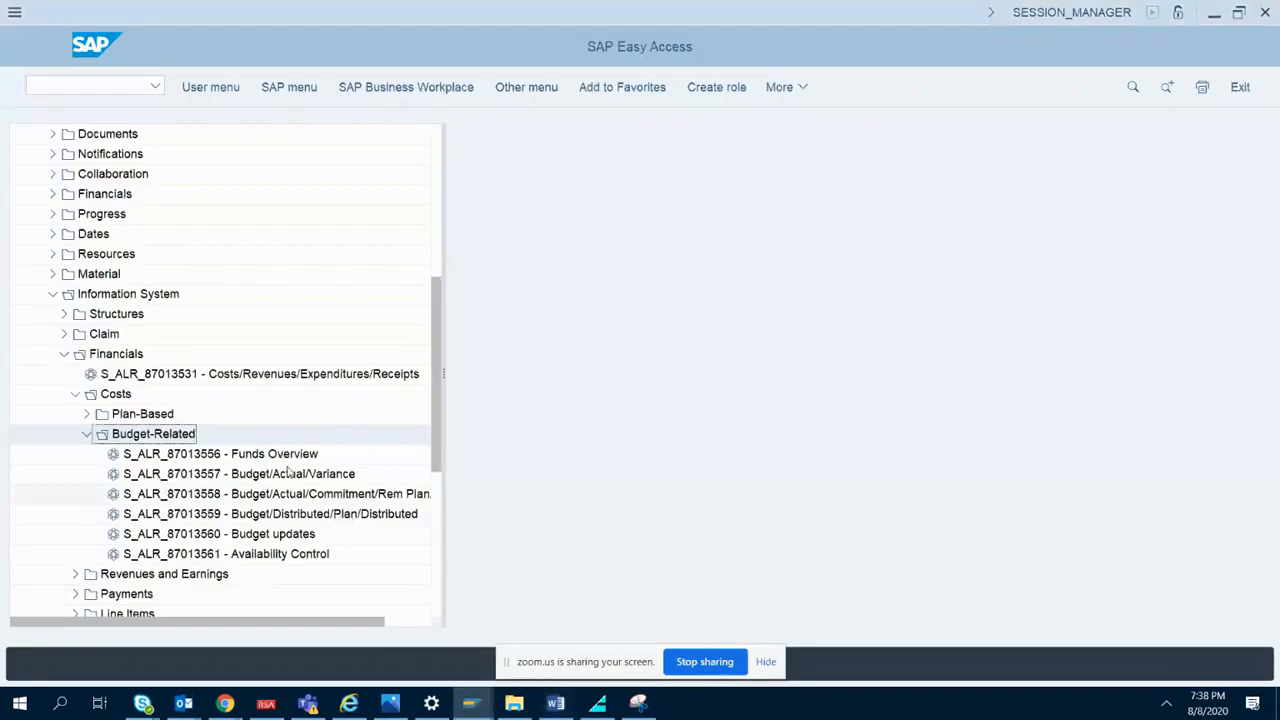
left_click(265, 540)
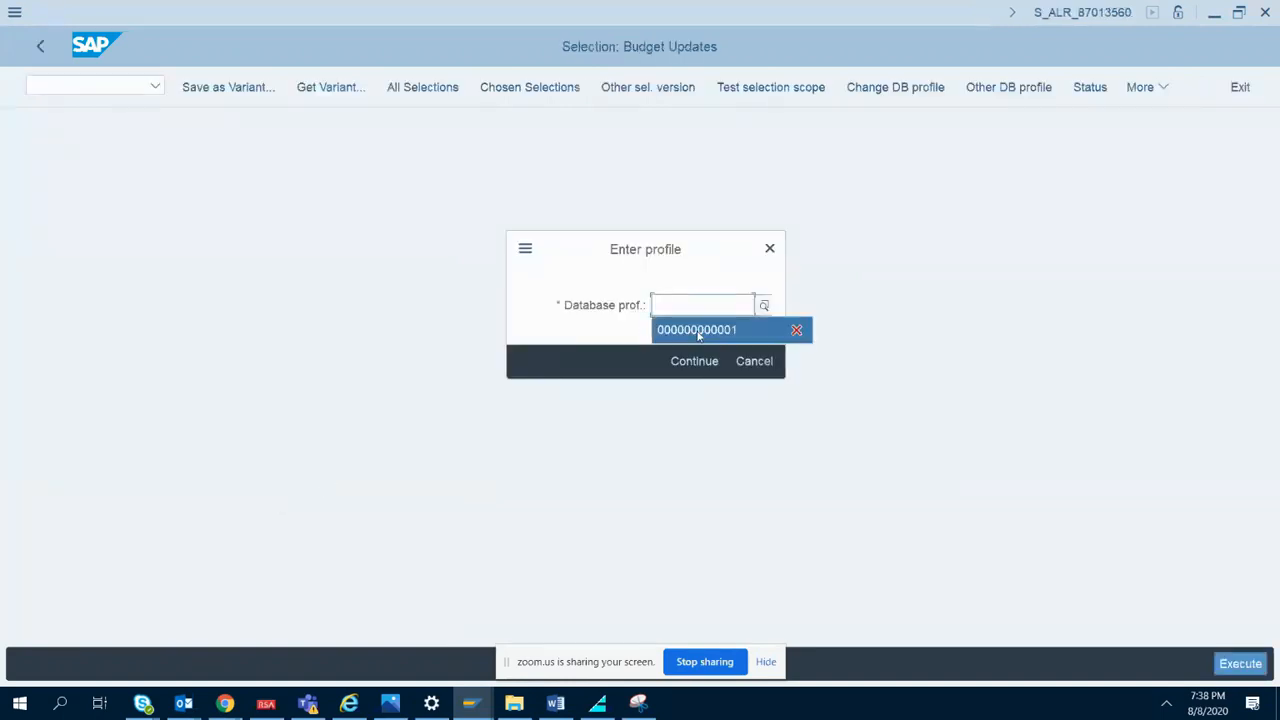
left_click(698, 330)
- Capture the Enter profile dialog with Snipping Tool and paste the image below the menu path in the Word notes
left_click(638, 703)
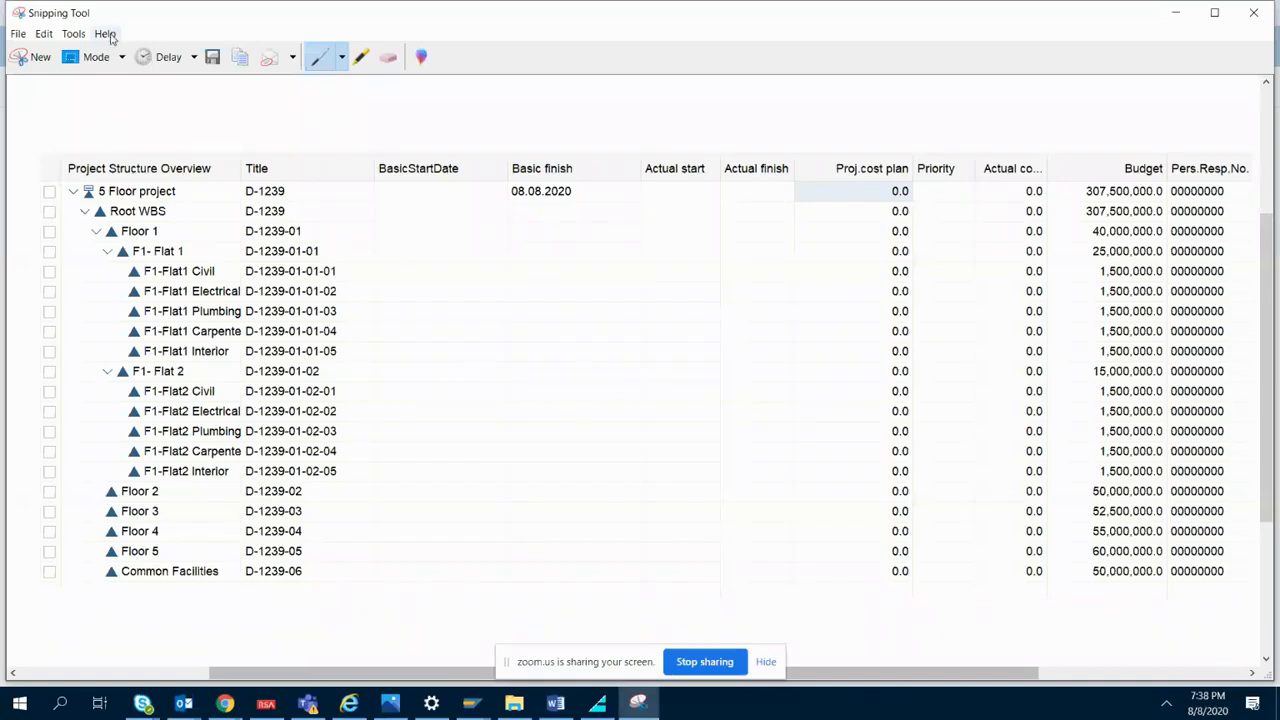
left_click(33, 57)
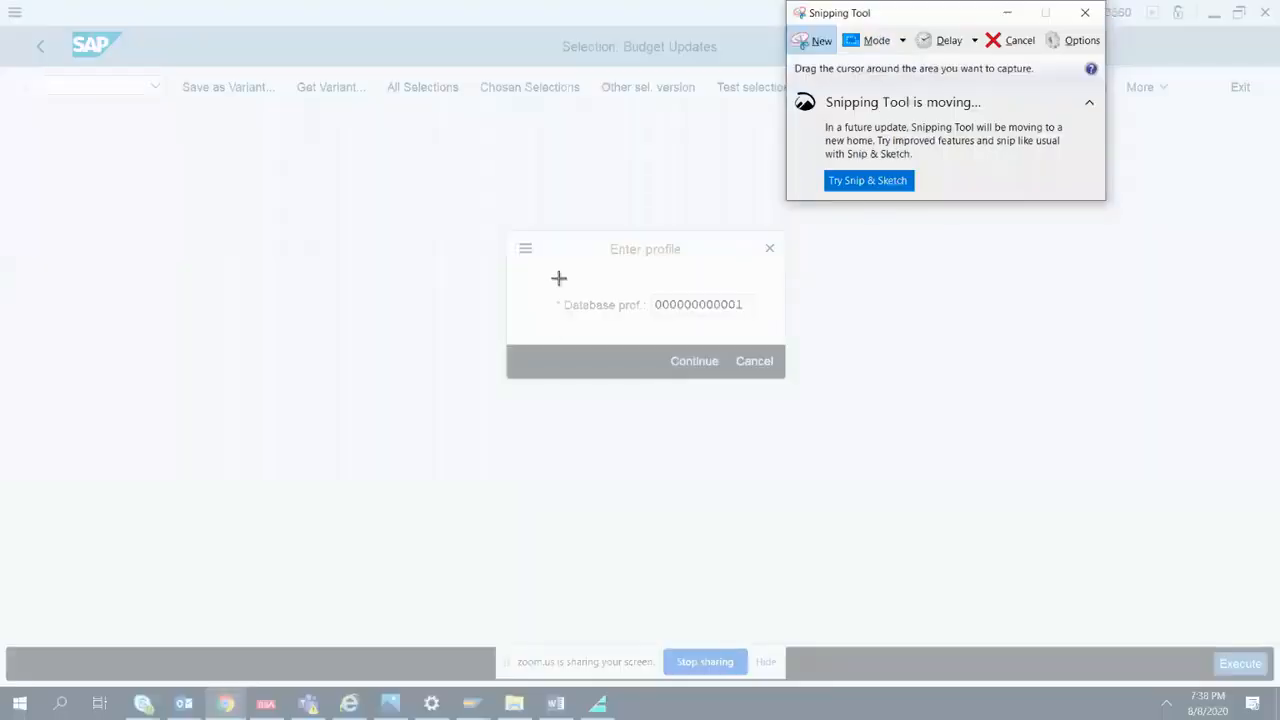
left_click_drag(511, 234, 790, 373)
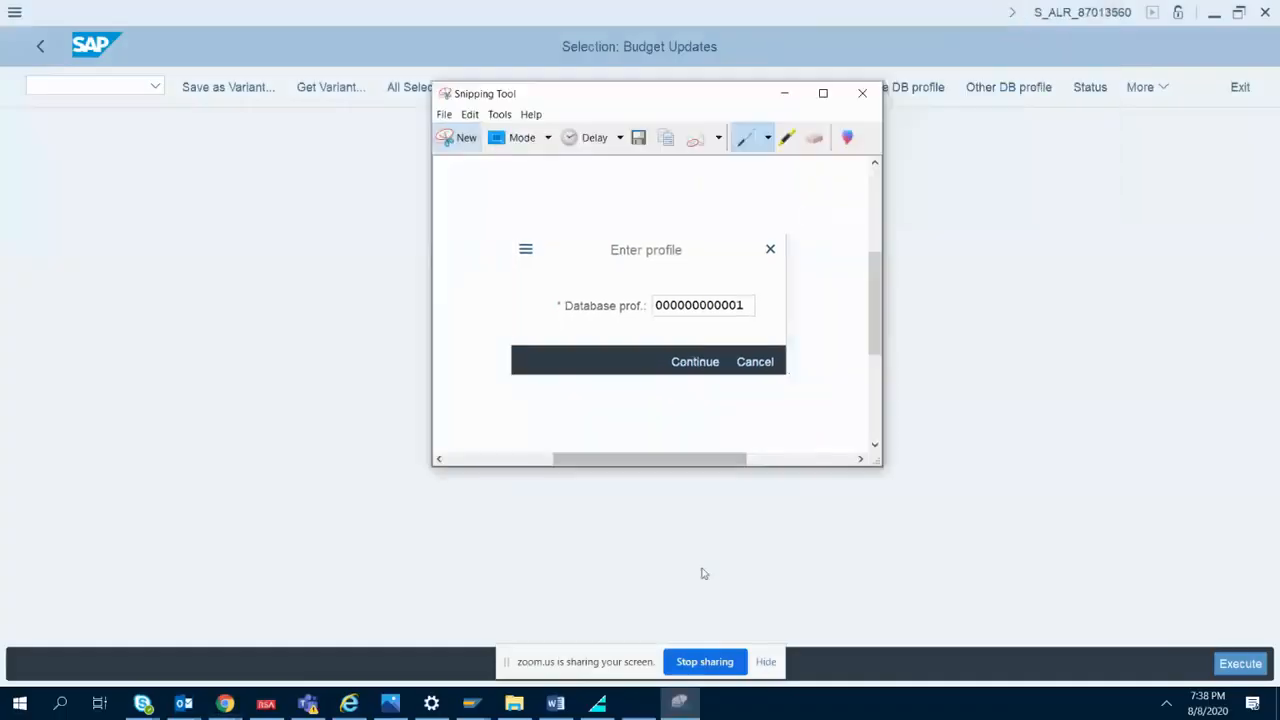
left_click(556, 703)
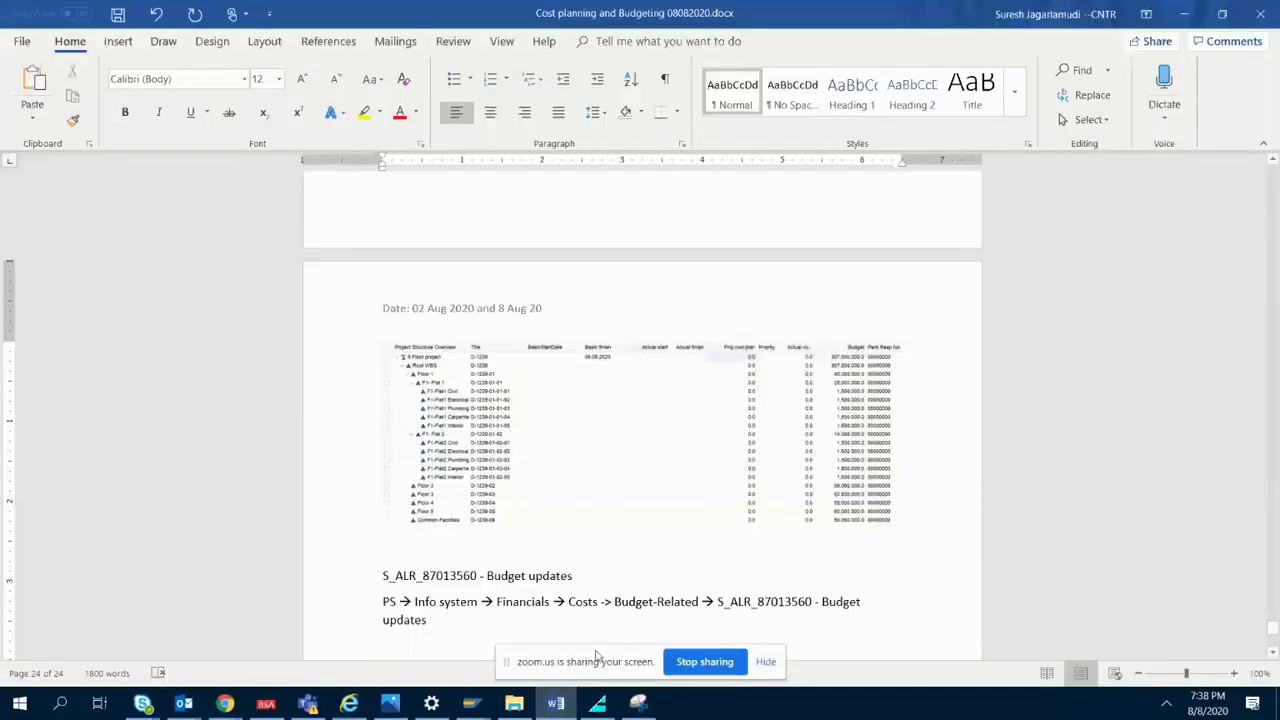
key("ctrl+v")
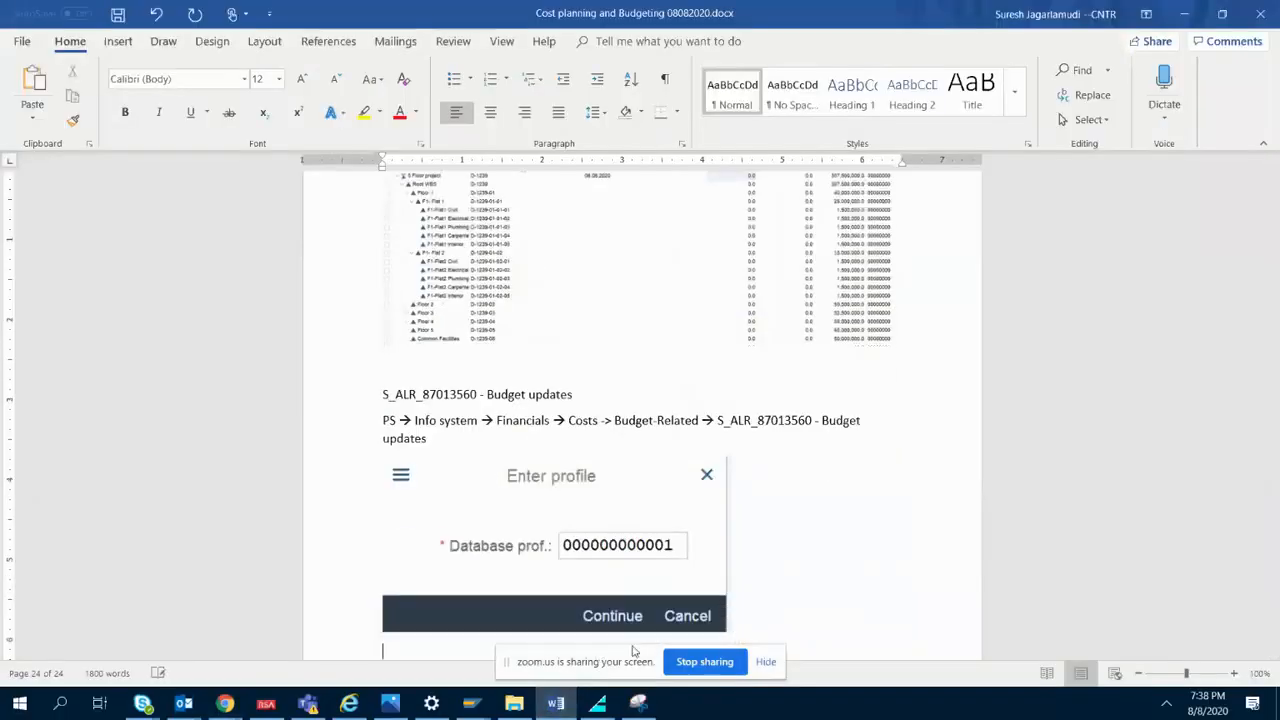
- Return to SAP and confirm the chosen database profile to reach the Budget Updates selection screen
left_click(560, 704)
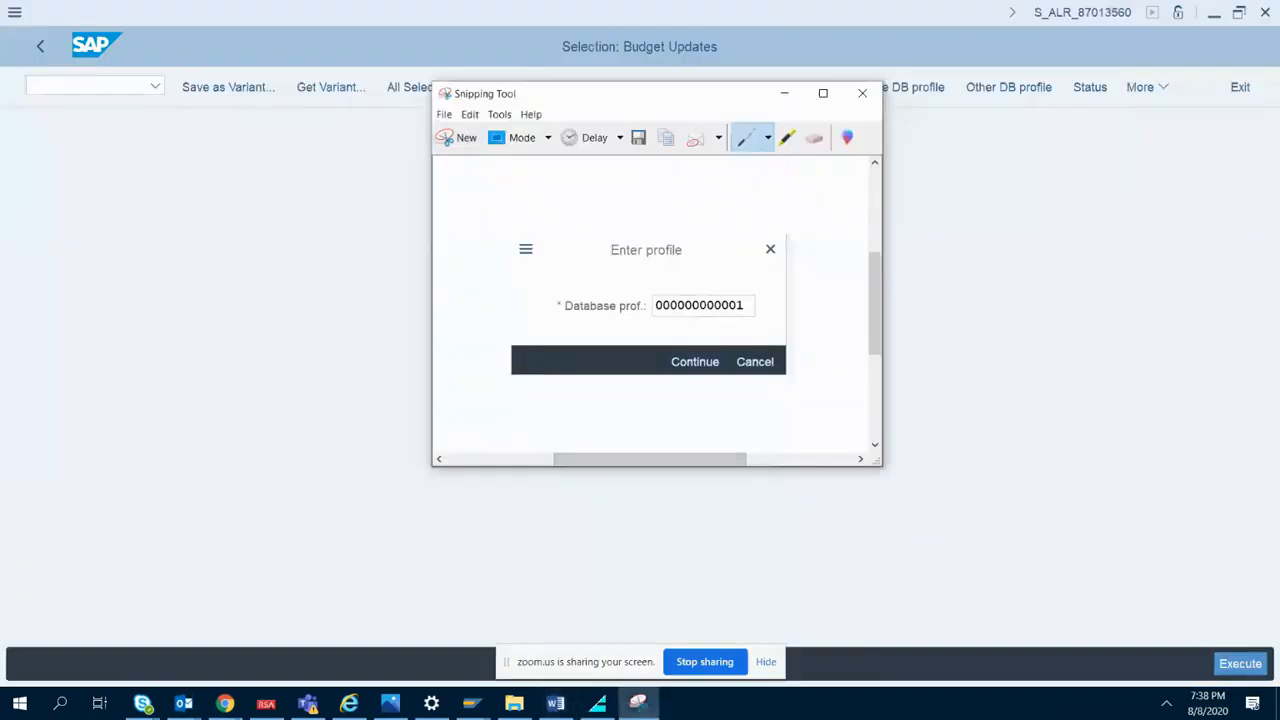
left_click(1013, 452)
left_click(694, 361)
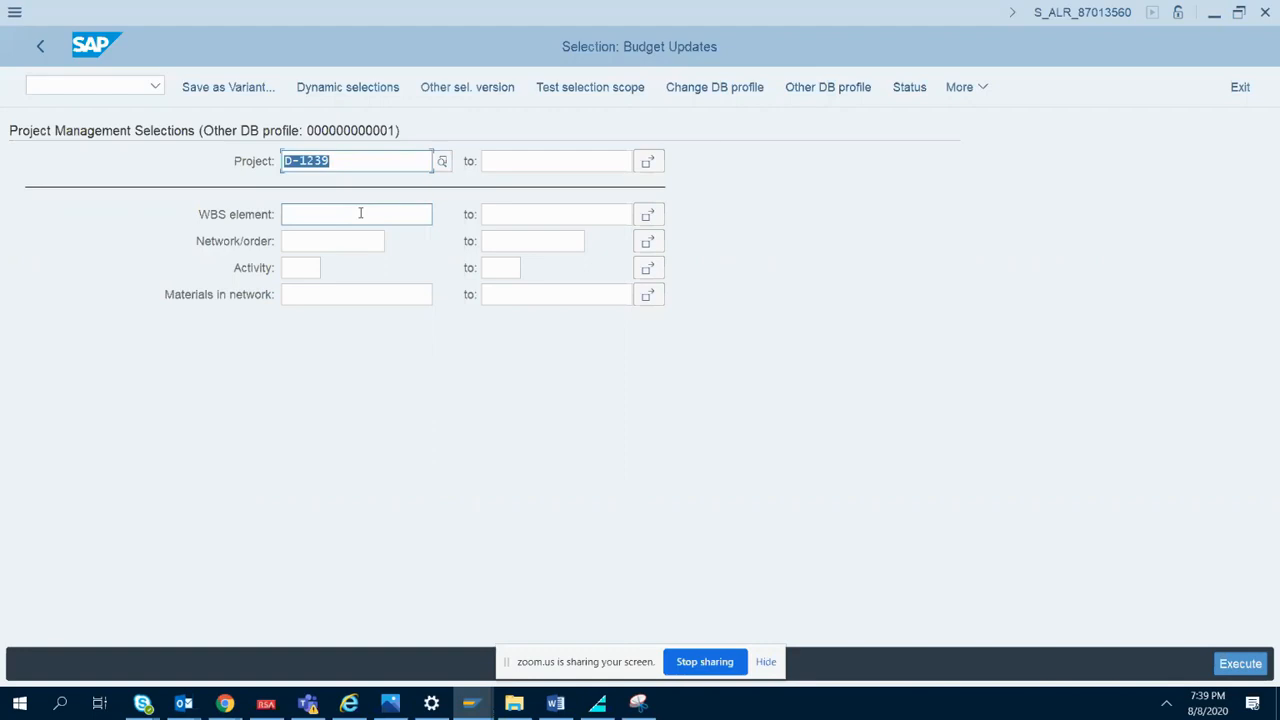
- Capture the Project Management Selections heading and the project field containing D-1239 with Snipping Tool
left_click(331, 160)
left_click(638, 703)
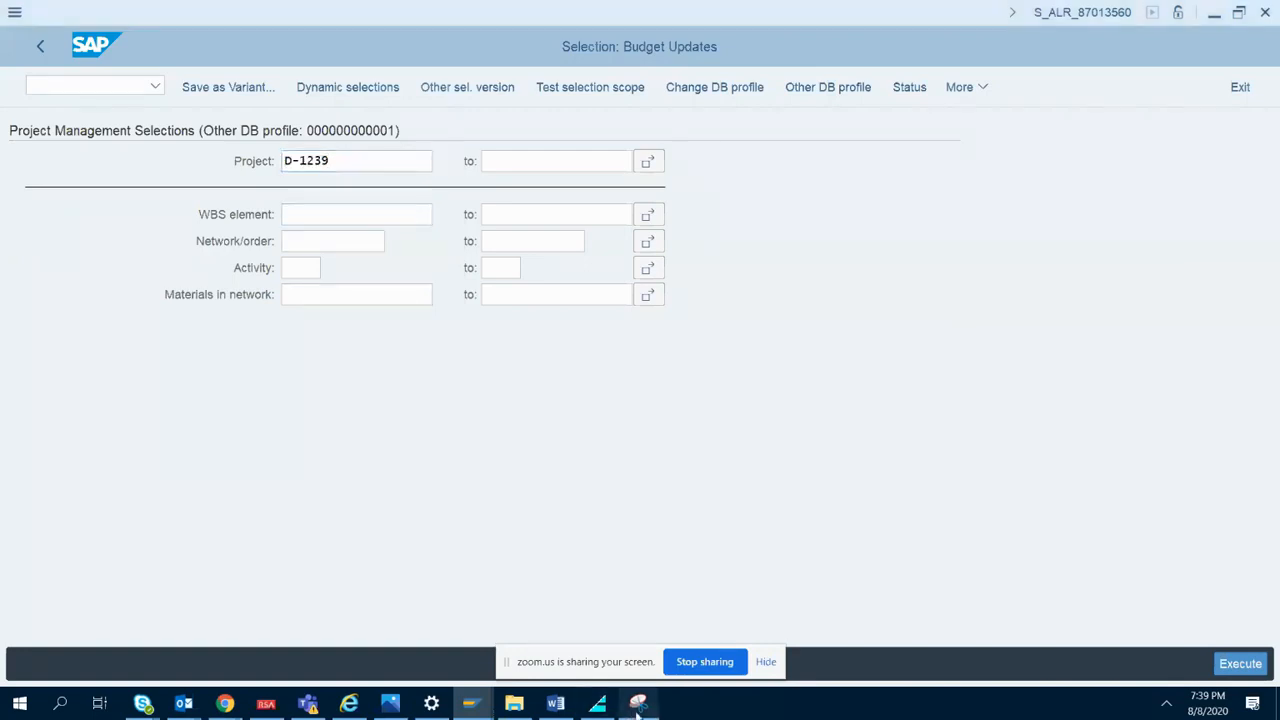
left_click(441, 142)
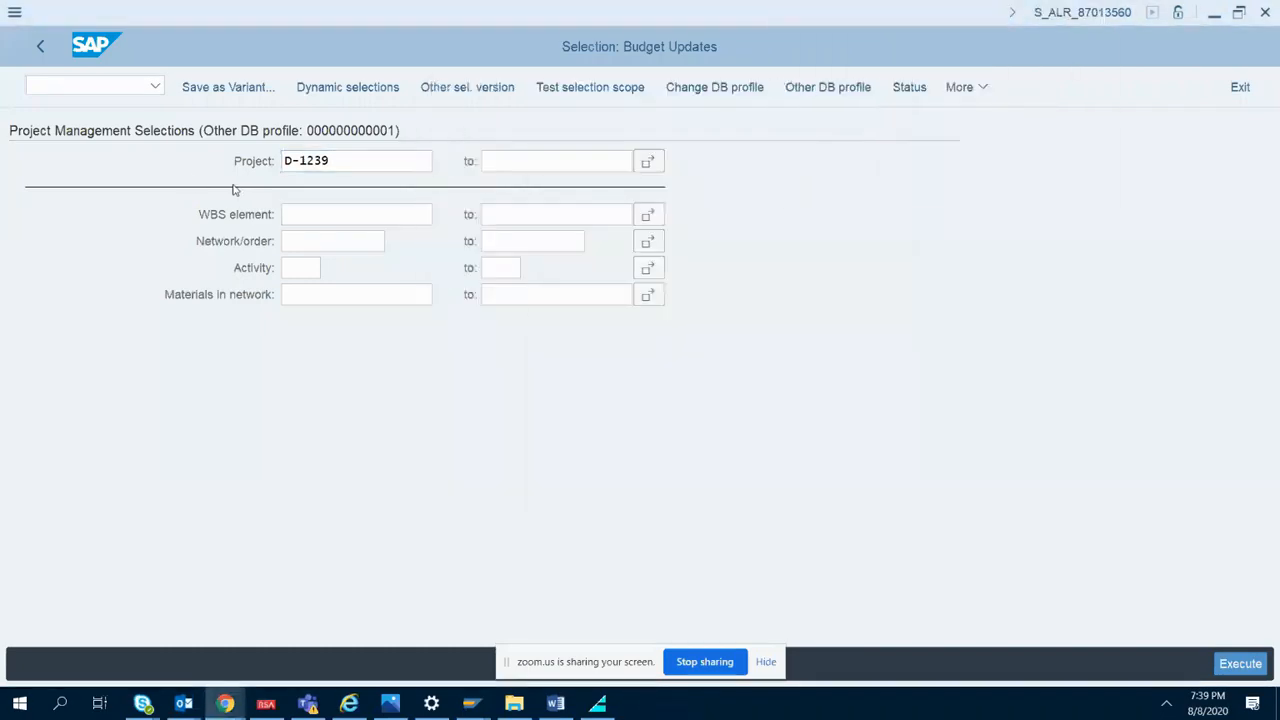
left_click_drag(11, 119, 463, 192)
right_click(463, 192)
- In Word, add the caption "Input Project ID:" below the profile image and paste the project selection snip
left_click(558, 705)
left_click(558, 705)
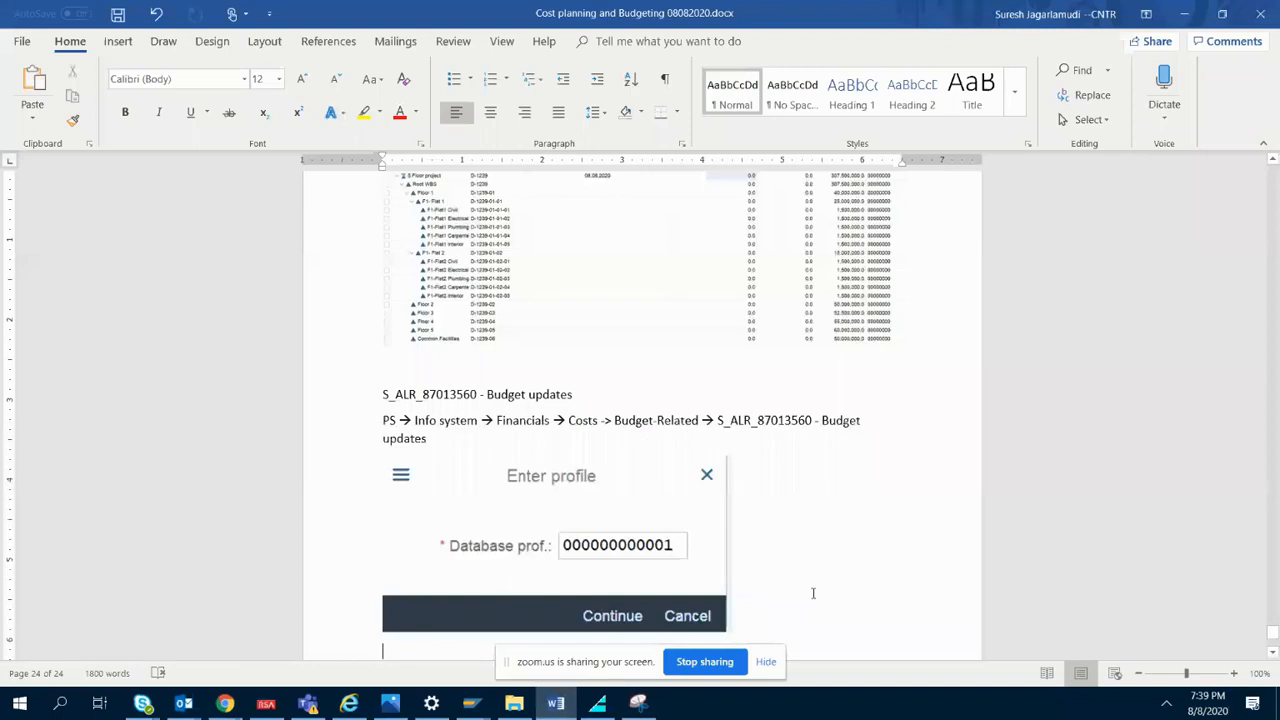
key("Return")
type("Input Pro")
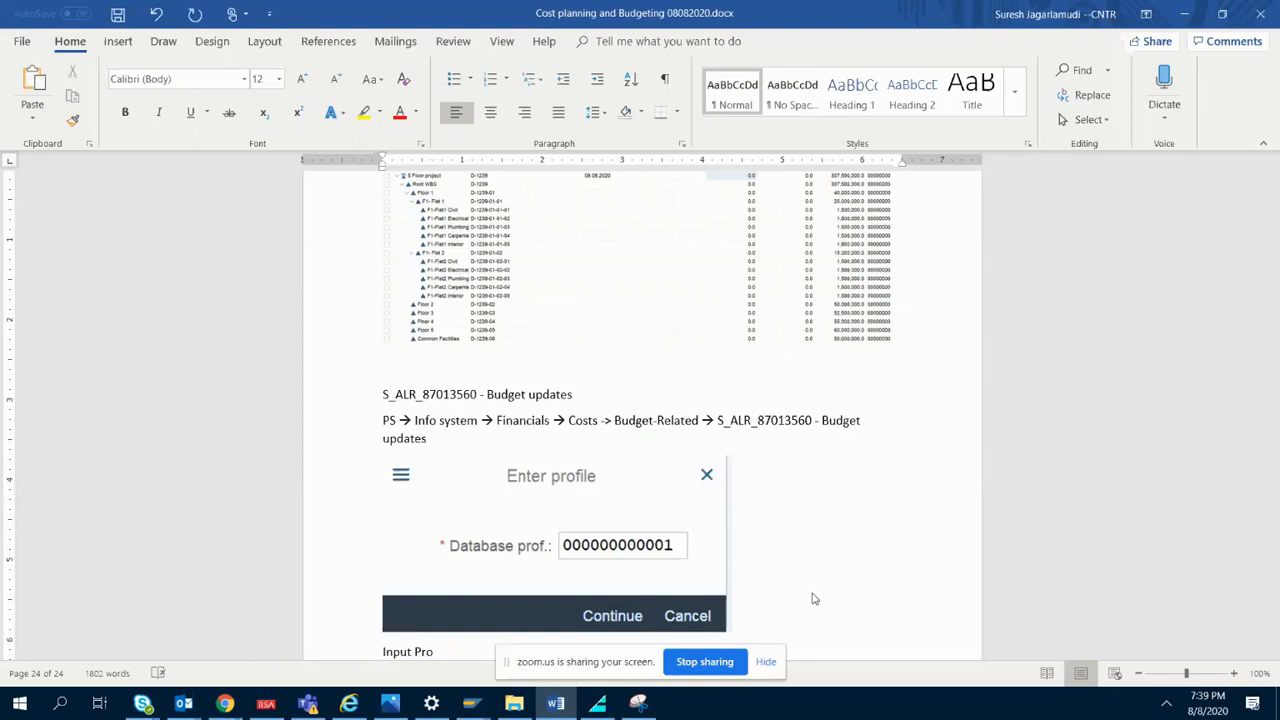
type("kjeect ID:")
key("ctrl+v")
- Return to the Budget Updates selection in SAP and execute the report for project D-1239
left_click(556, 703)
left_click(846, 274)
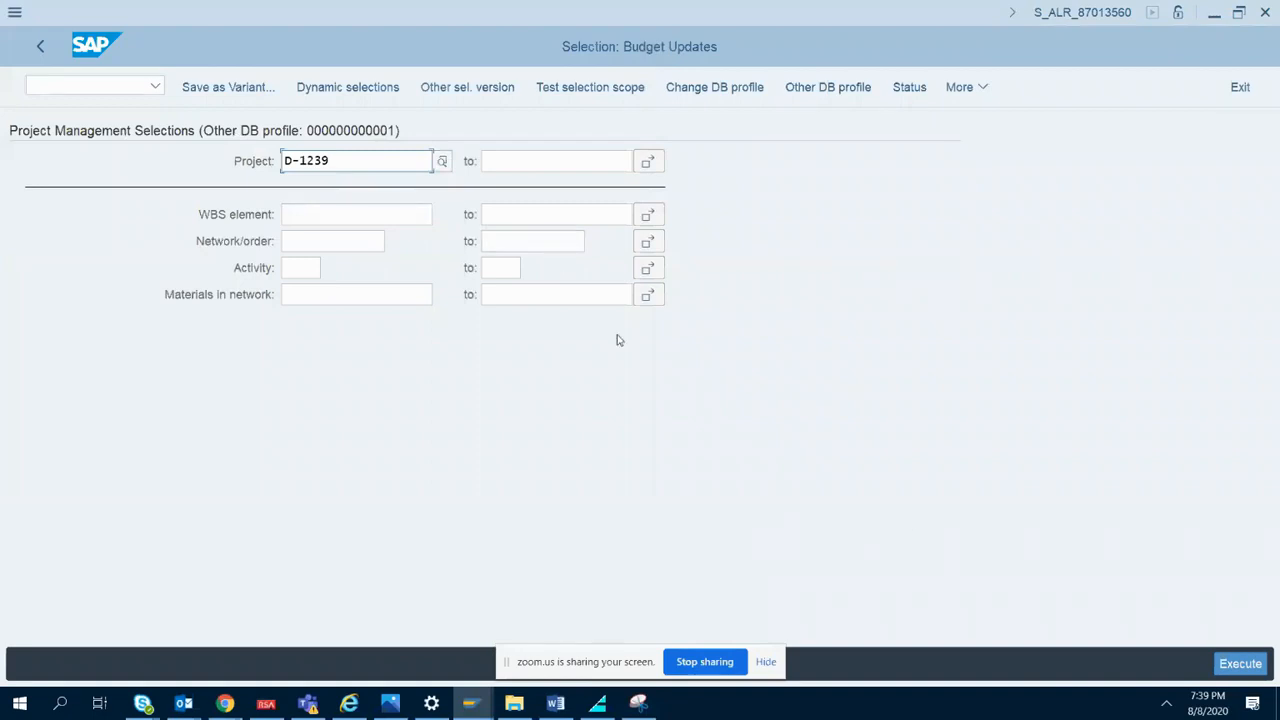
left_click(1240, 665)
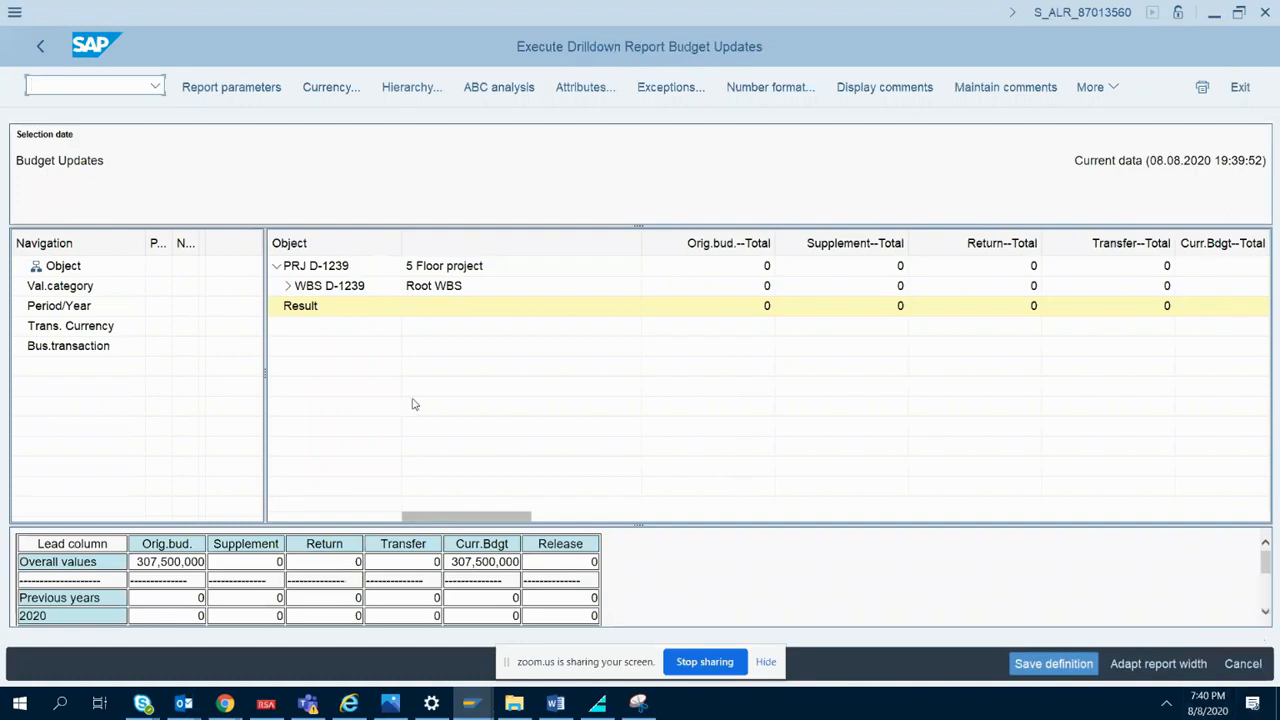
- Expand WBS D-1239, D-1239-01 and its two sub-elements in the report and bring the overall original budget column into view
left_click(288, 286)
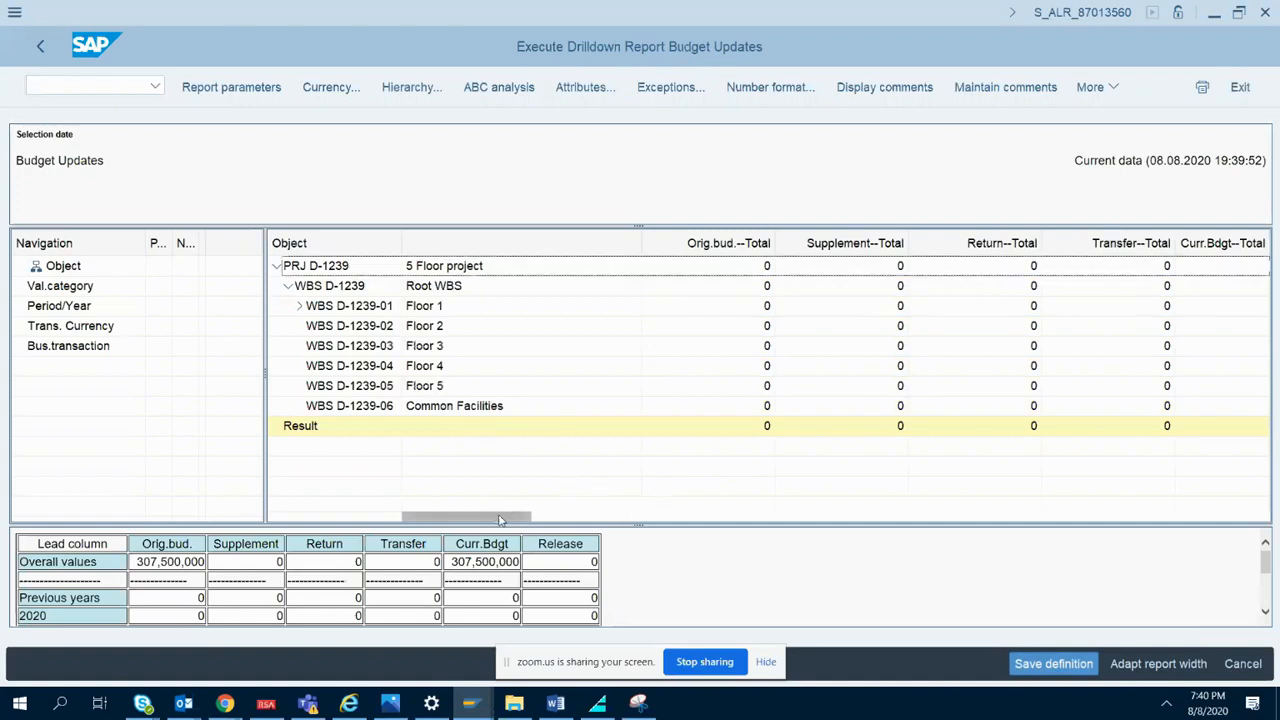
left_click_drag(500, 521, 1208, 537)
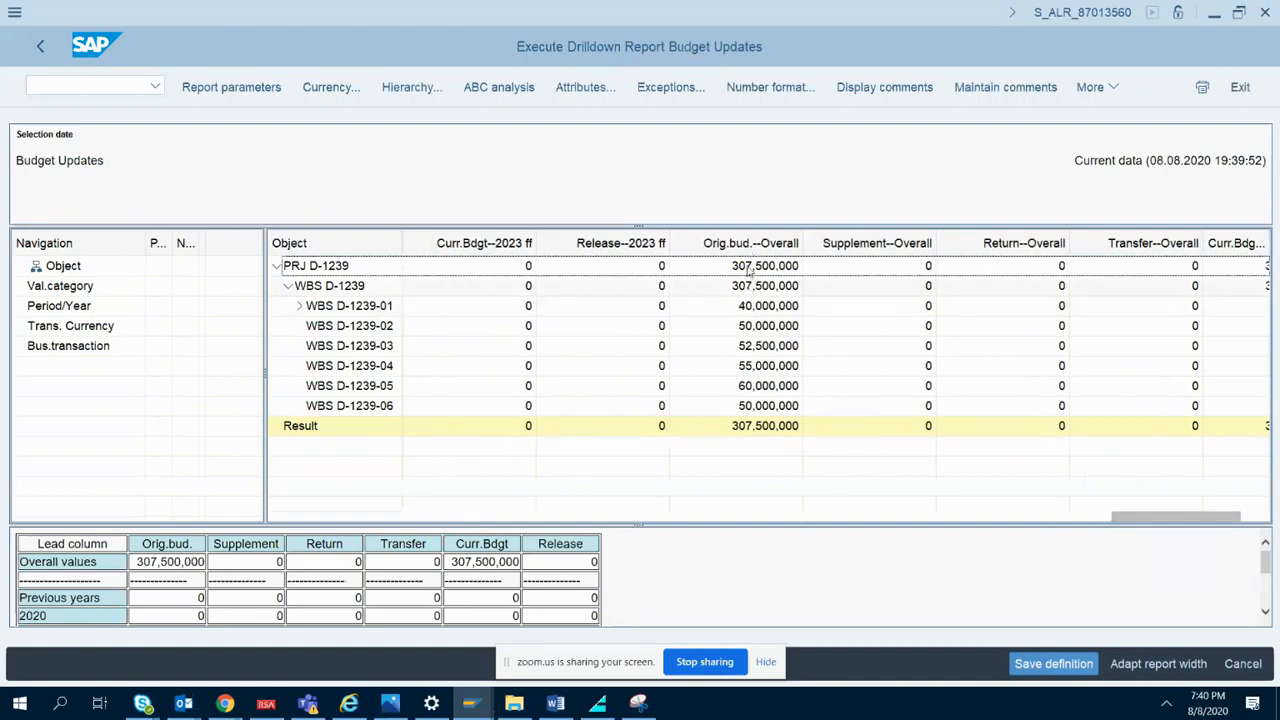
left_click(299, 305)
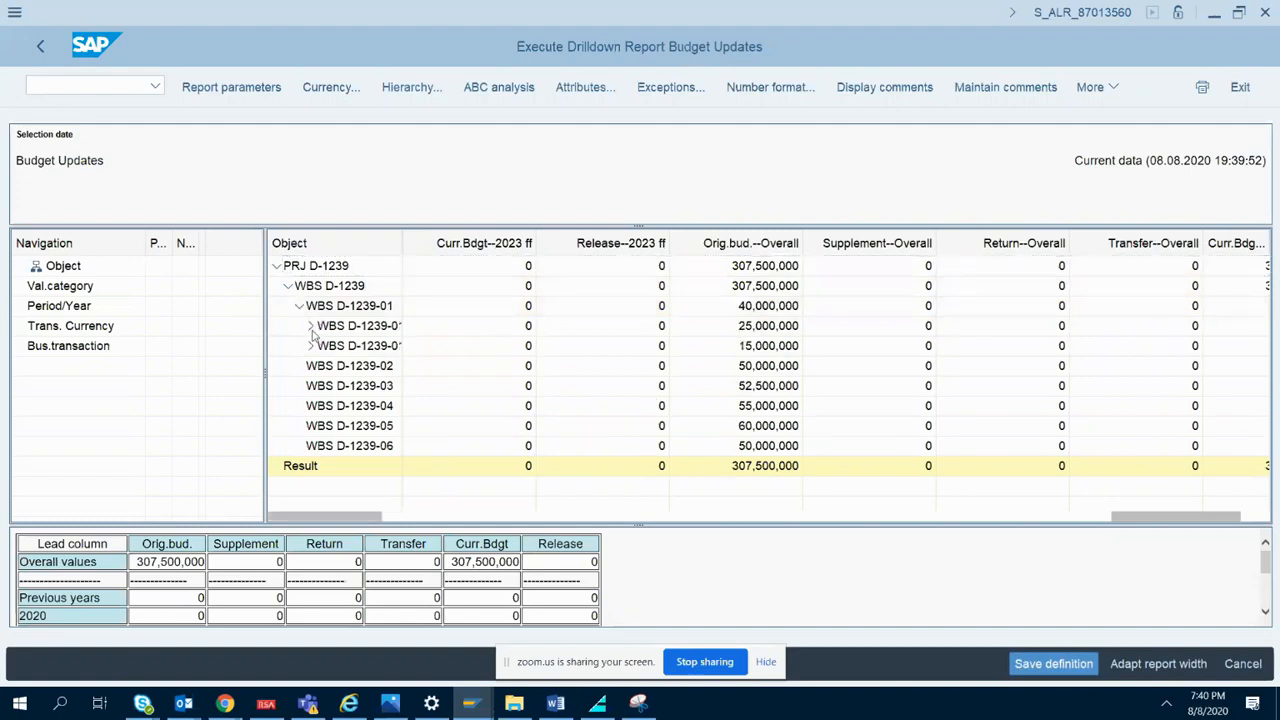
left_click(310, 328)
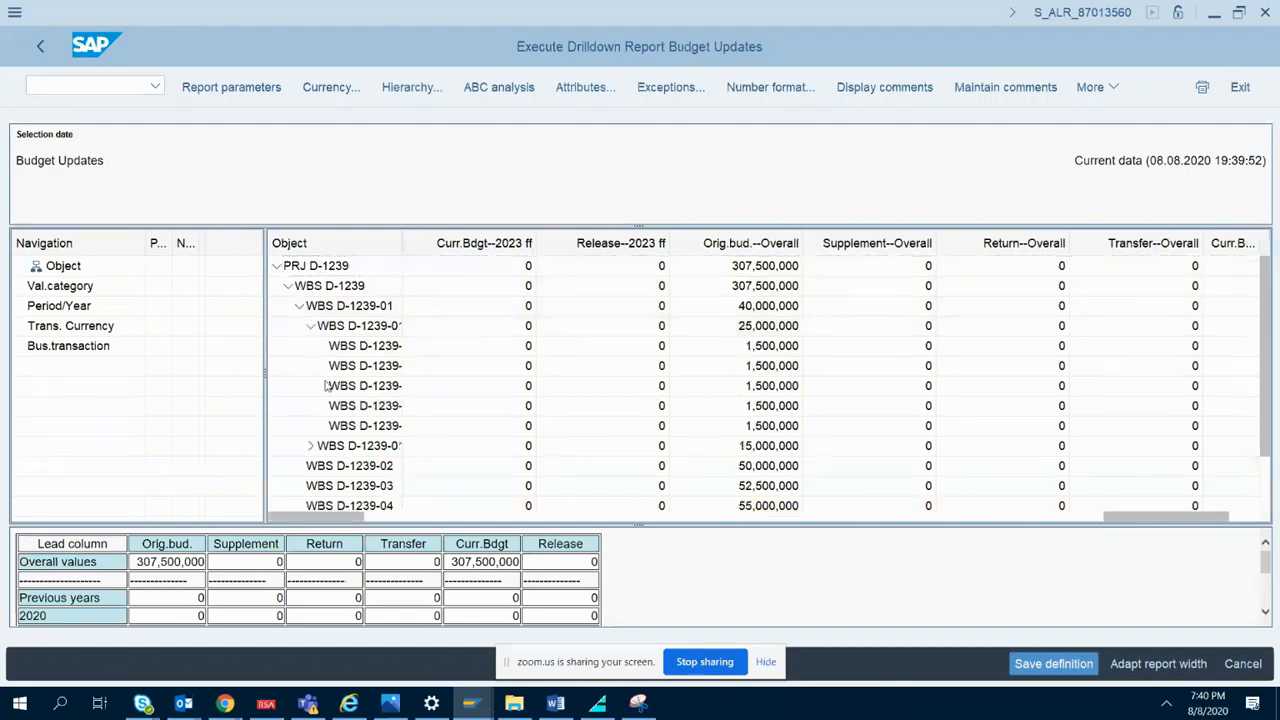
left_click(311, 446)
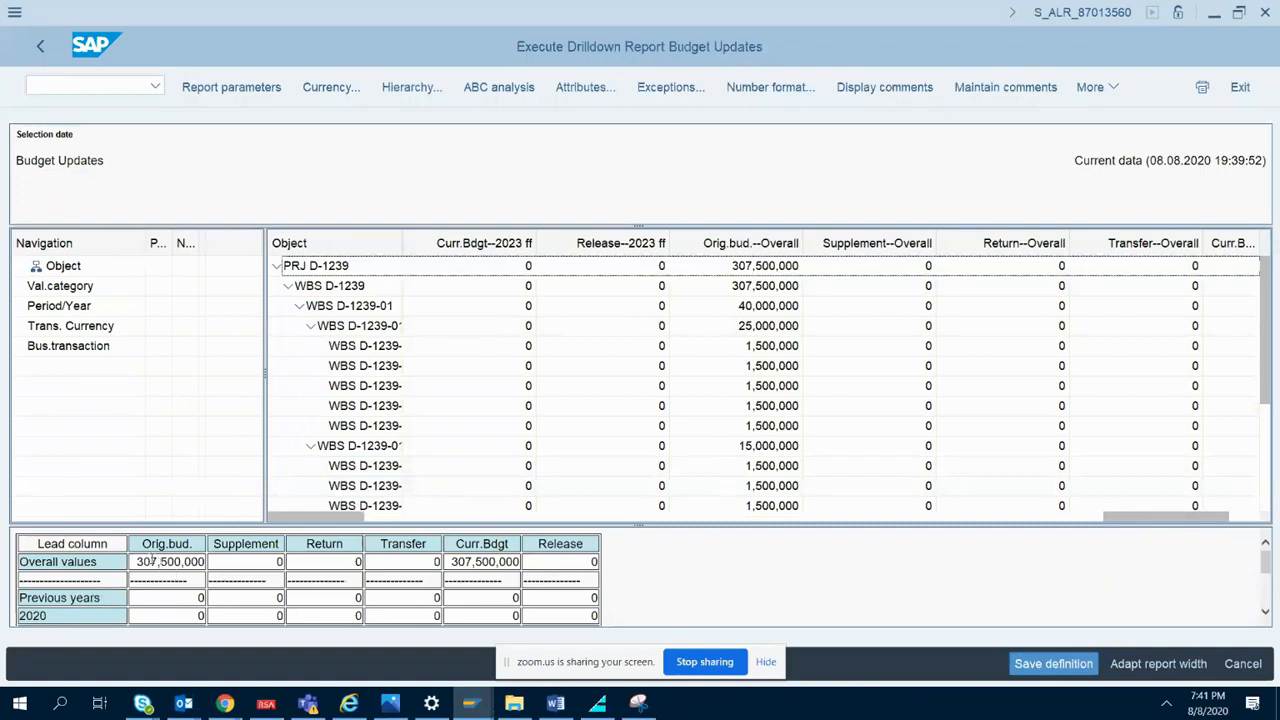
- Compare the overall original budget with the overall current budget in the report's summary table
left_click_drag(138, 561, 205, 563)
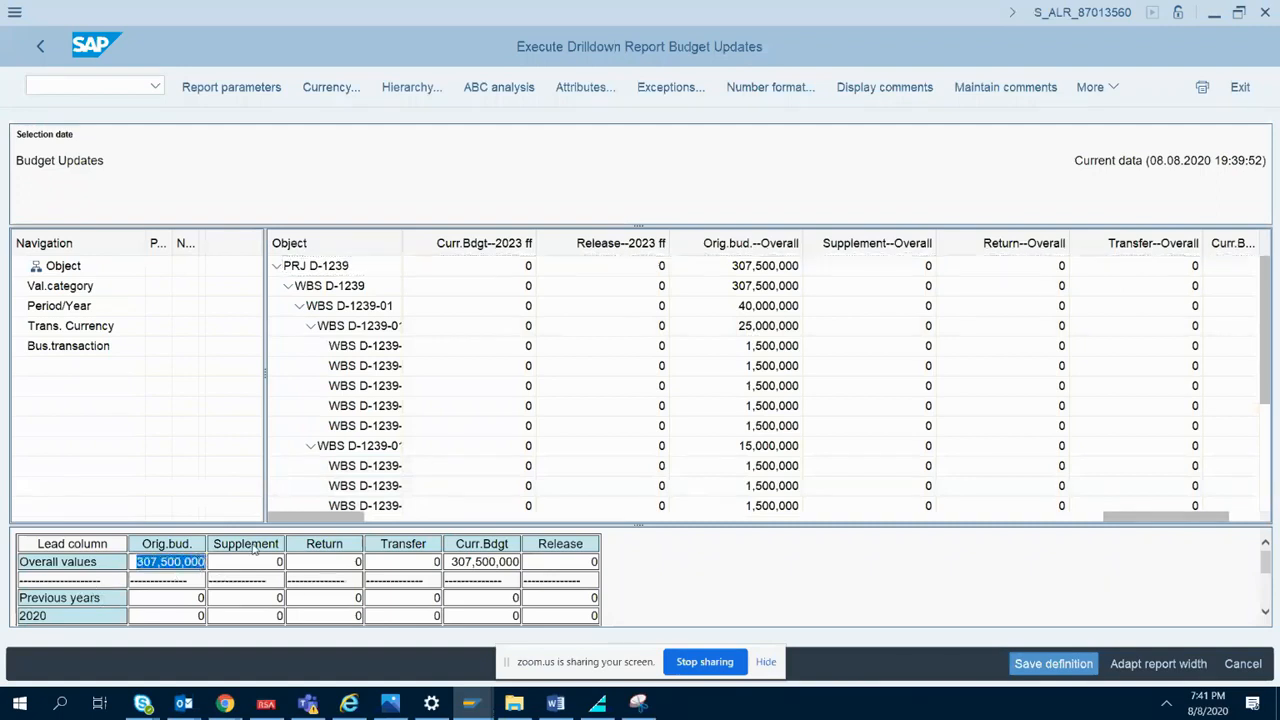
left_click_drag(451, 561, 521, 563)
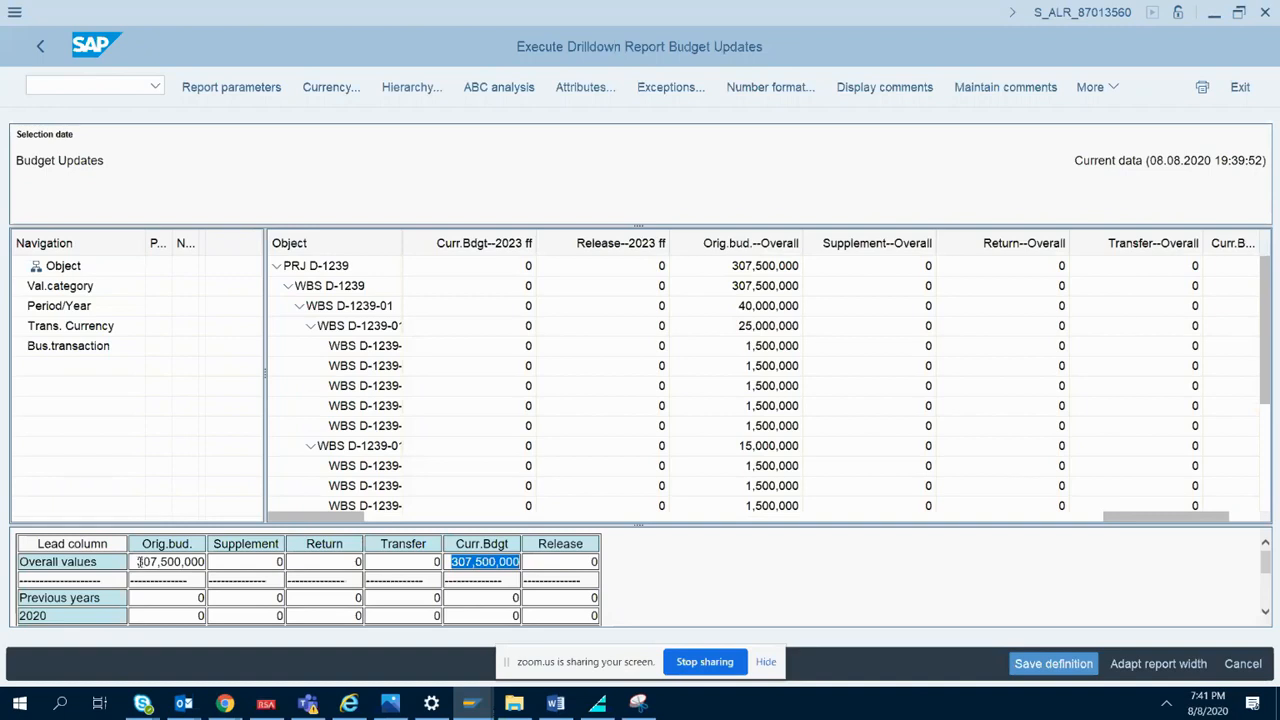
left_click_drag(138, 561, 205, 563)
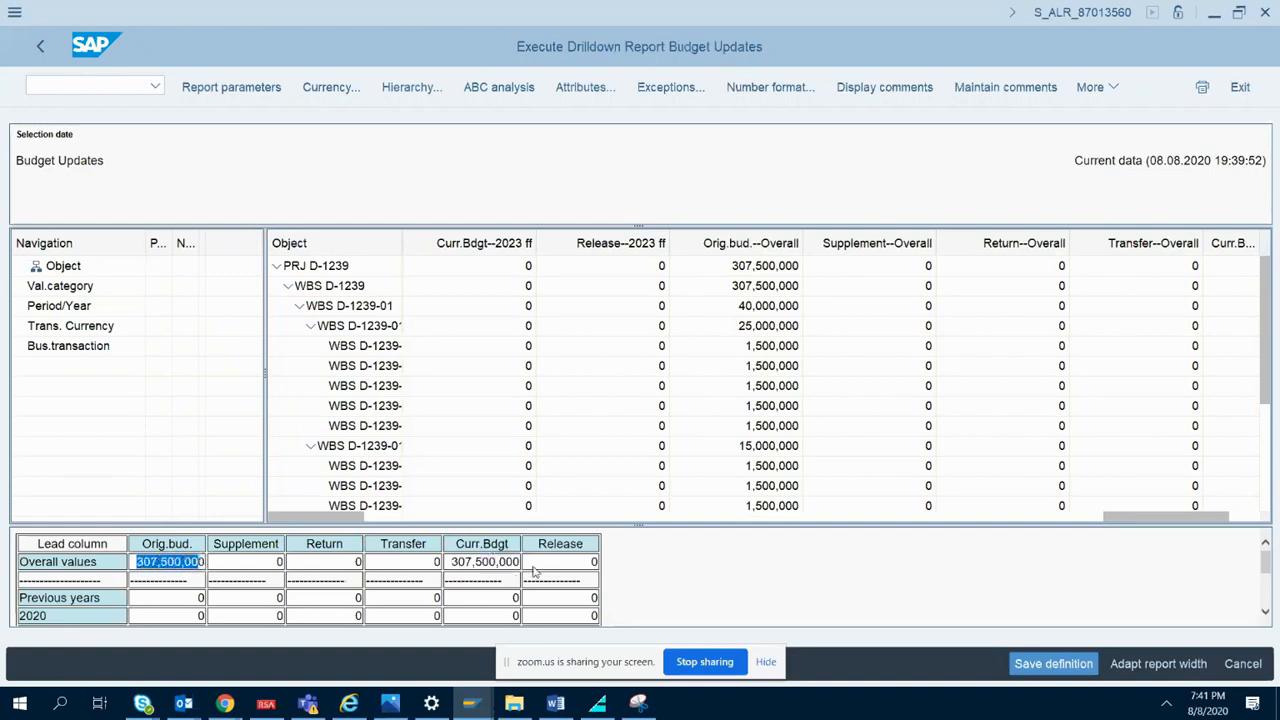
left_click_drag(451, 561, 511, 565)
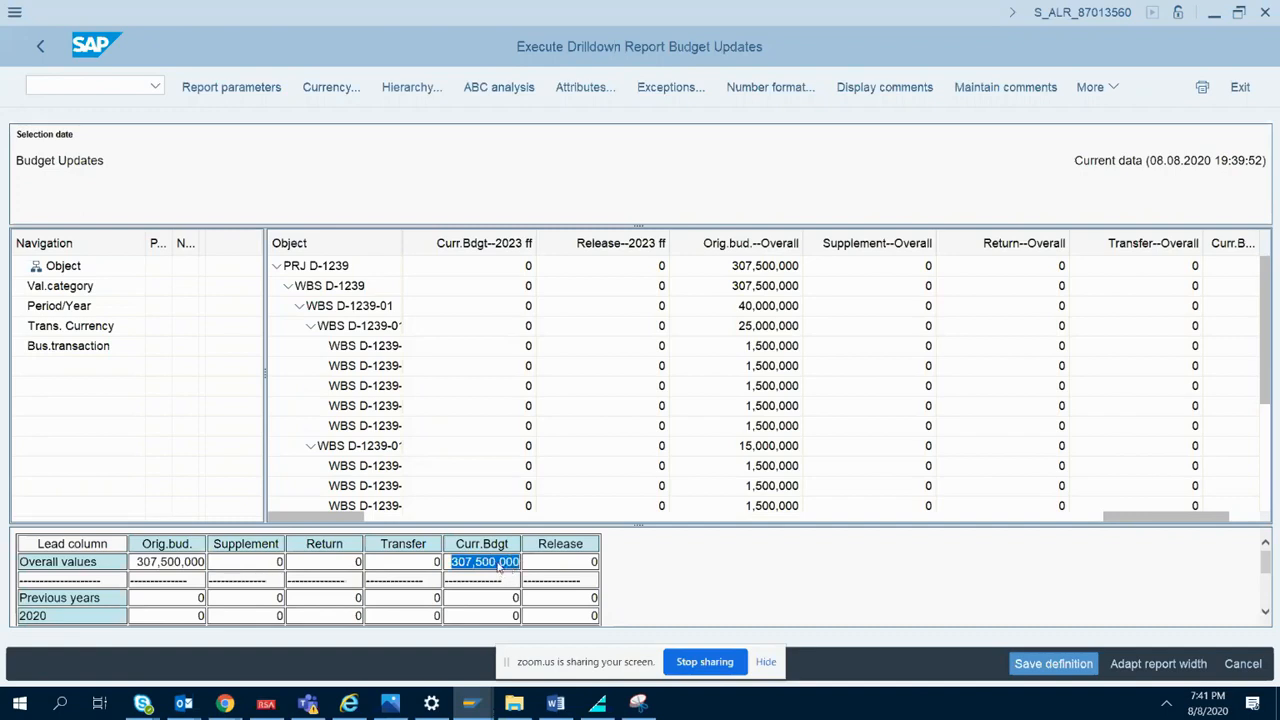
left_click(500, 565)
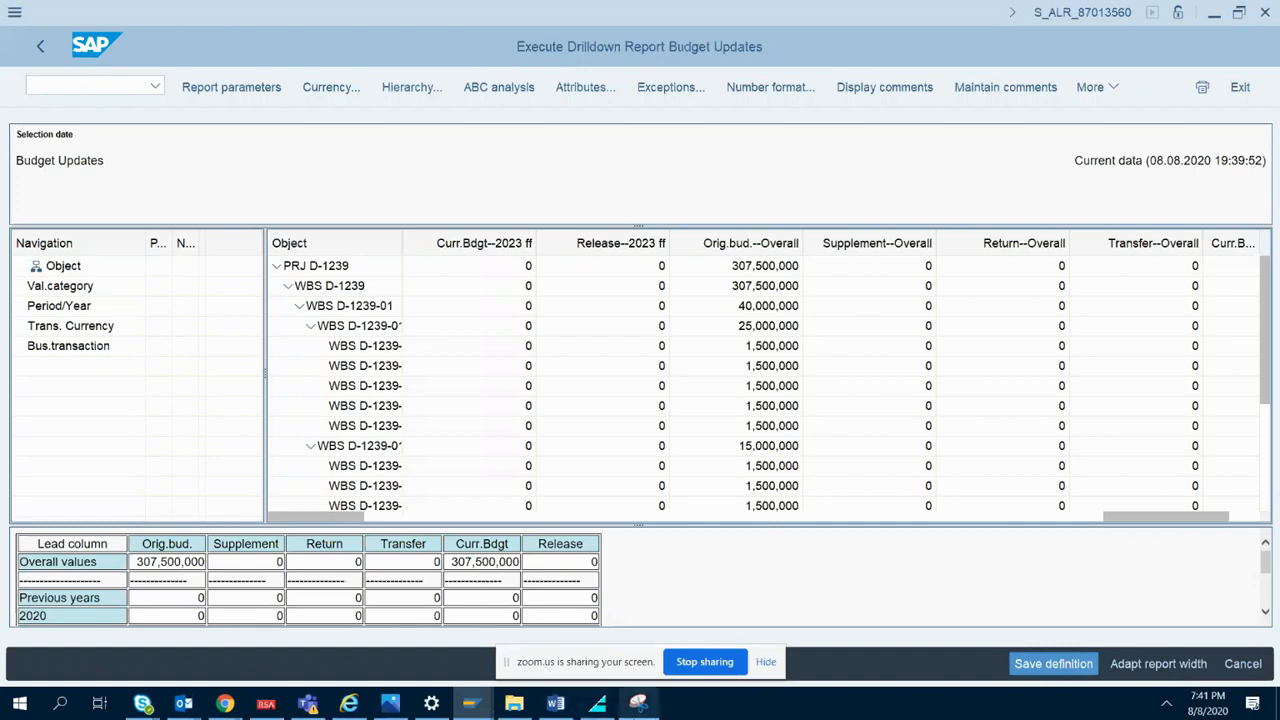
- Capture a new snip of the Budget Updates report, from the selection header down to the summary table
left_click(638, 703)
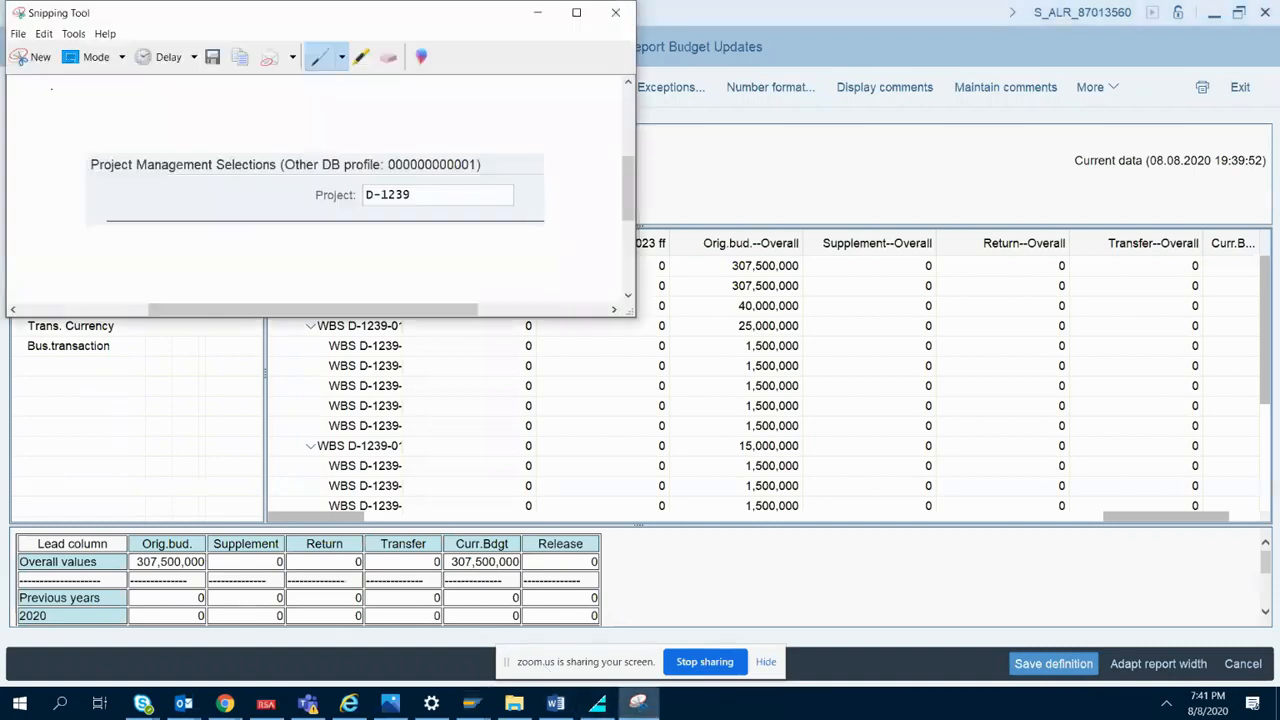
left_click(34, 59)
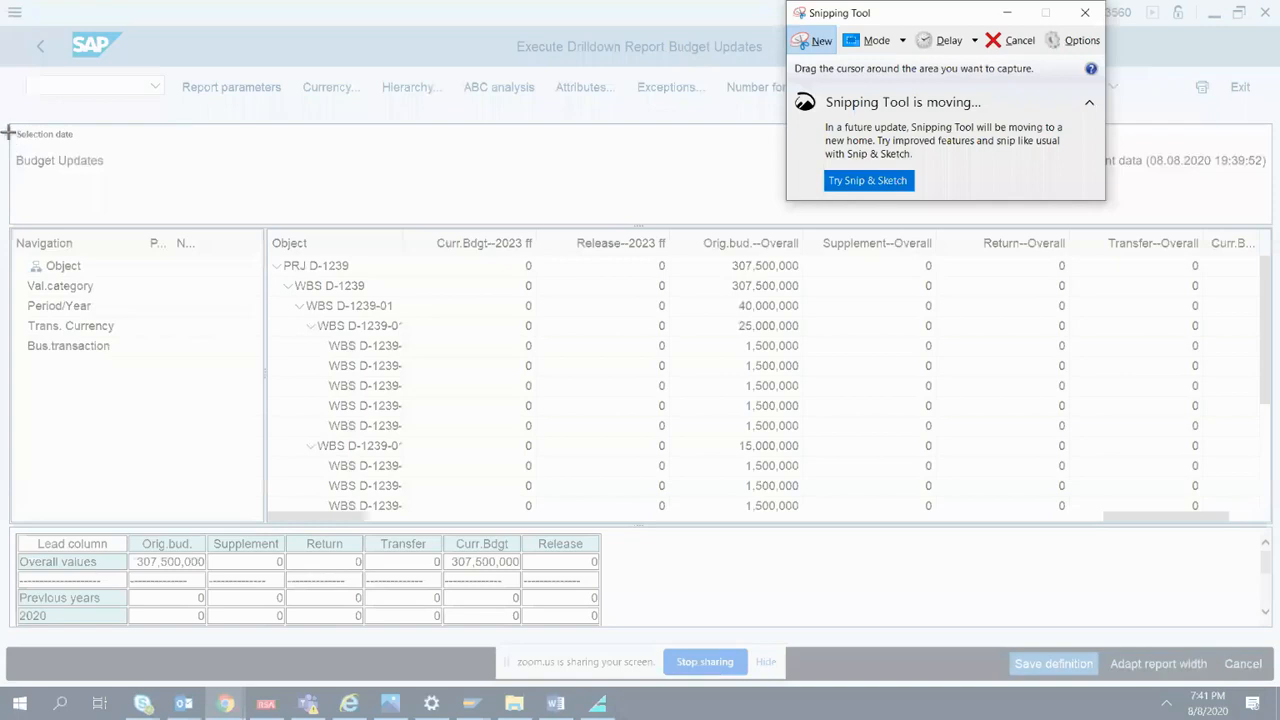
left_click_drag(6, 118, 858, 630)
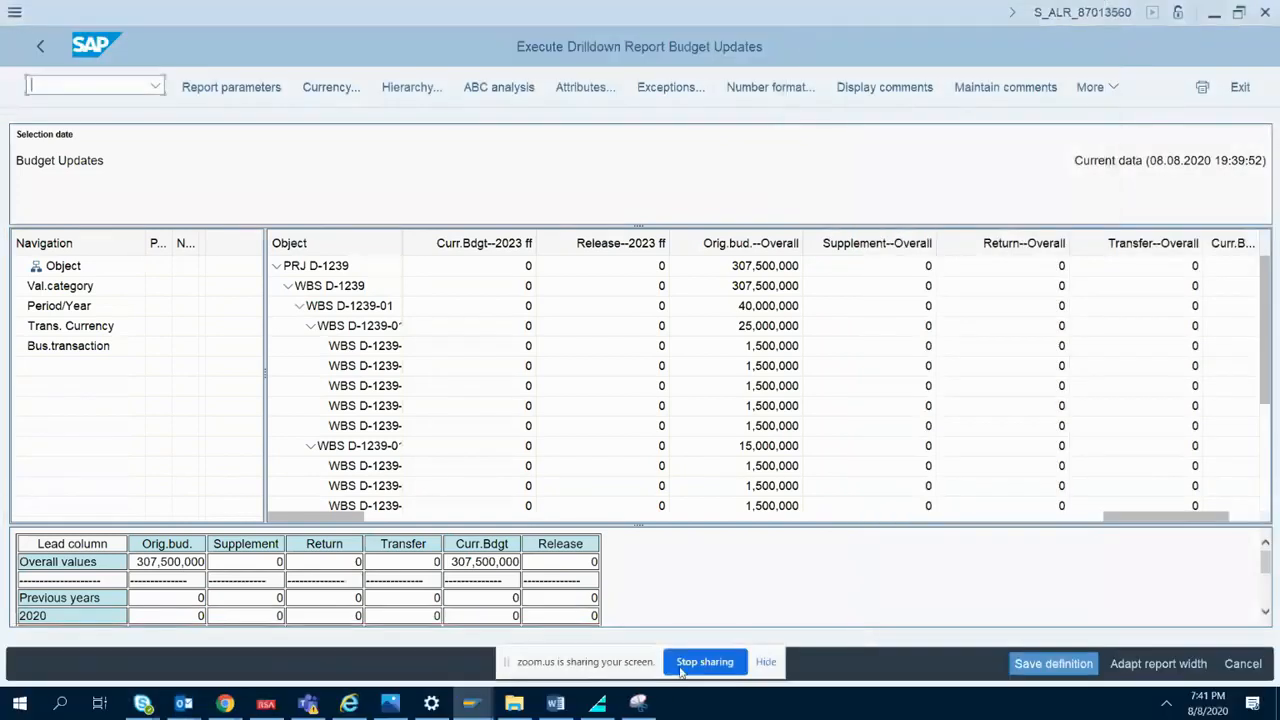
- In Word, add a caption beginning "The current Budget is" below the project selection image and paste the report snip under it
left_click(583, 710)
left_click(556, 704)
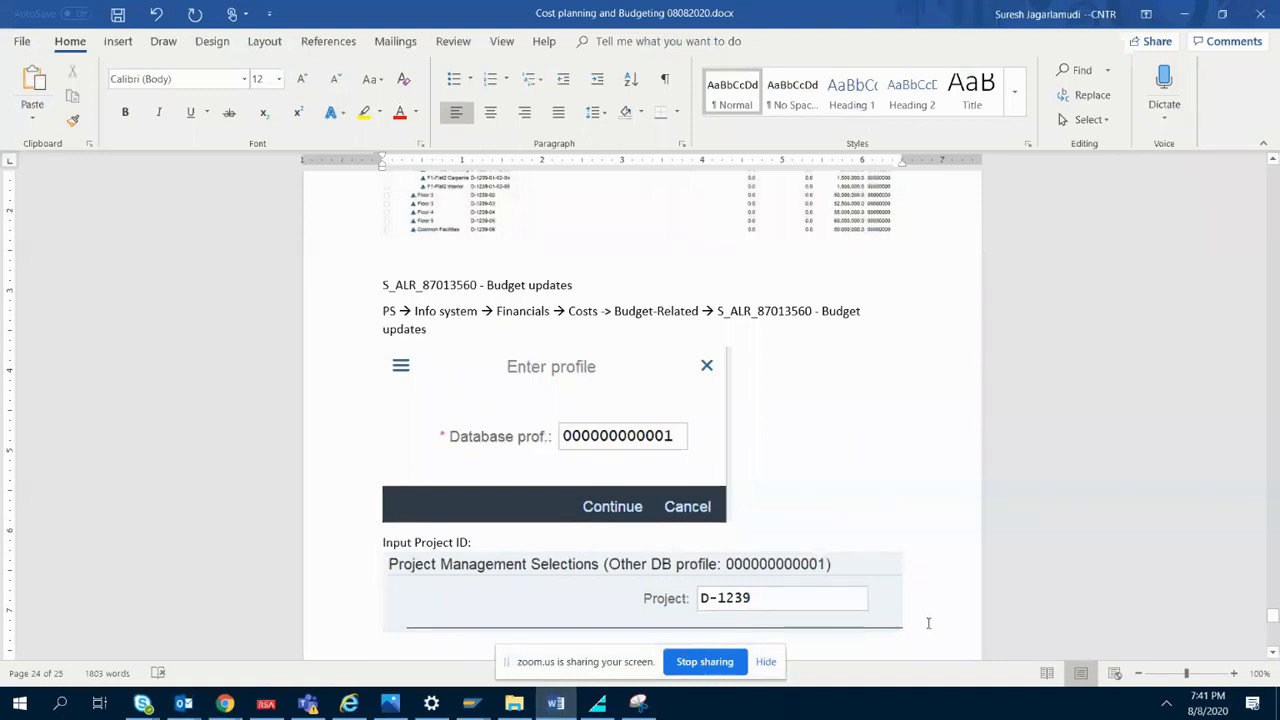
key("Return")
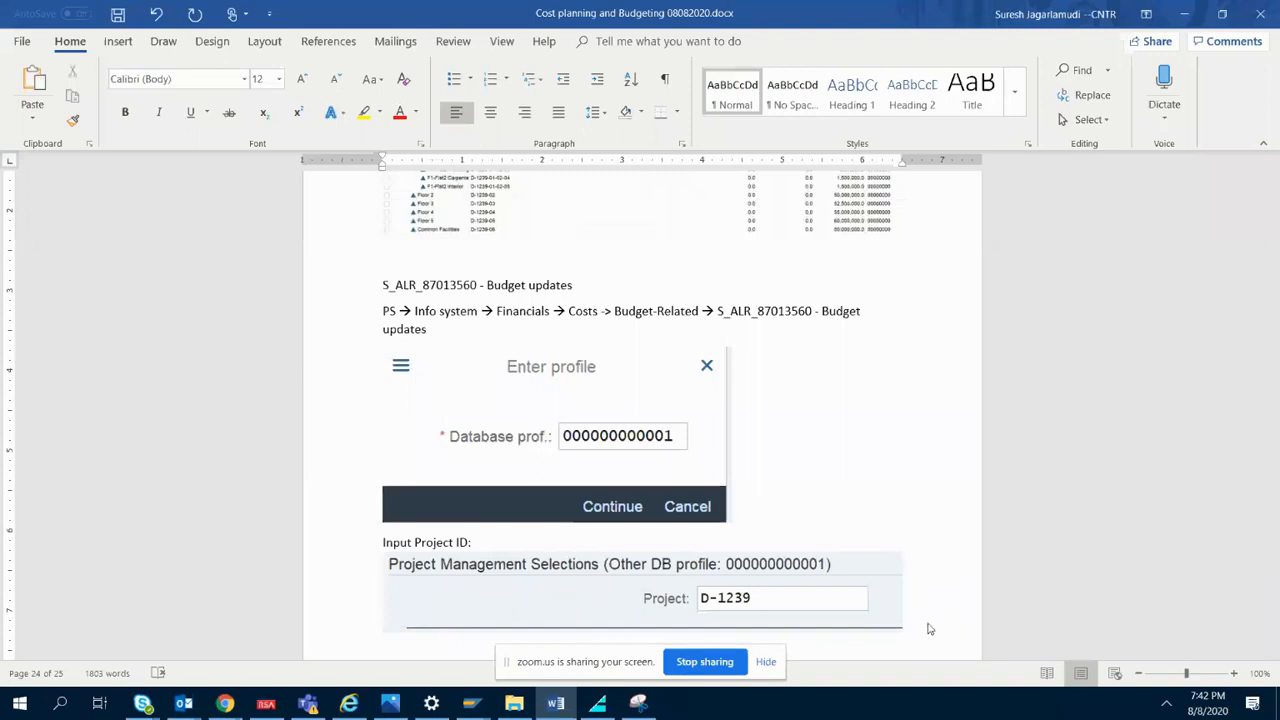
type("The current Budget is")
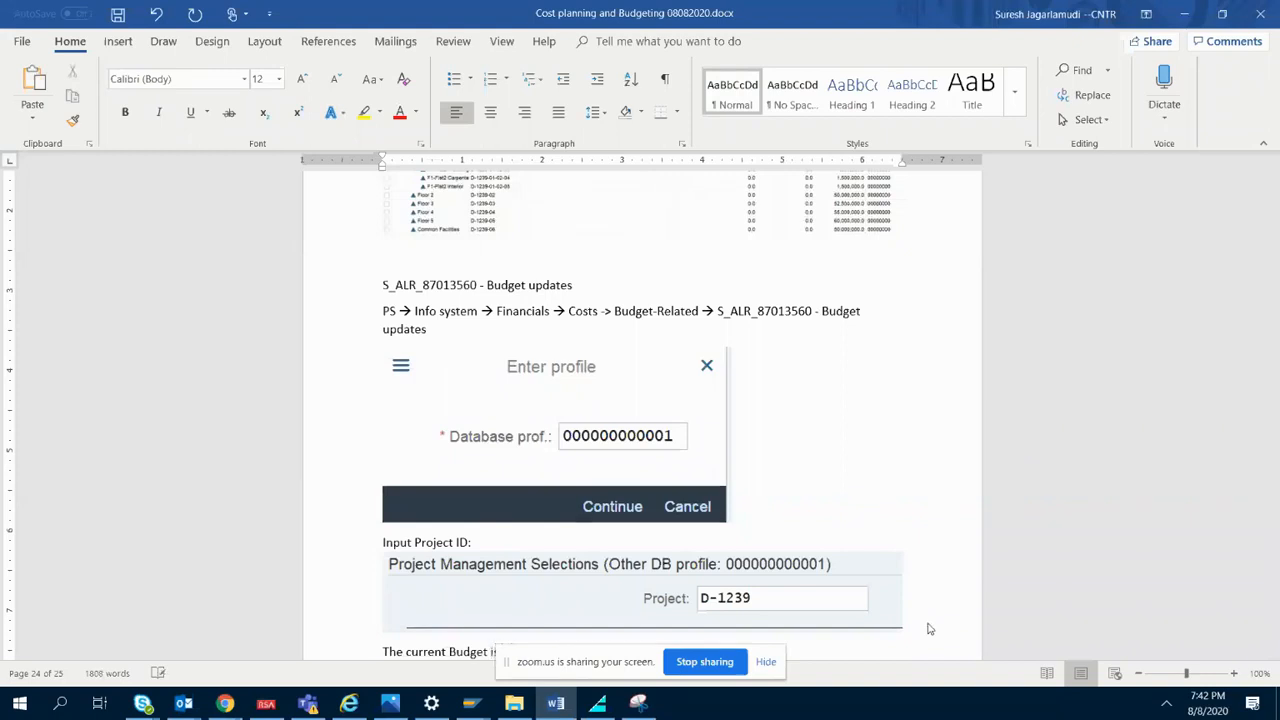
type("as fo")
key("Return")
key("ctrl+v")
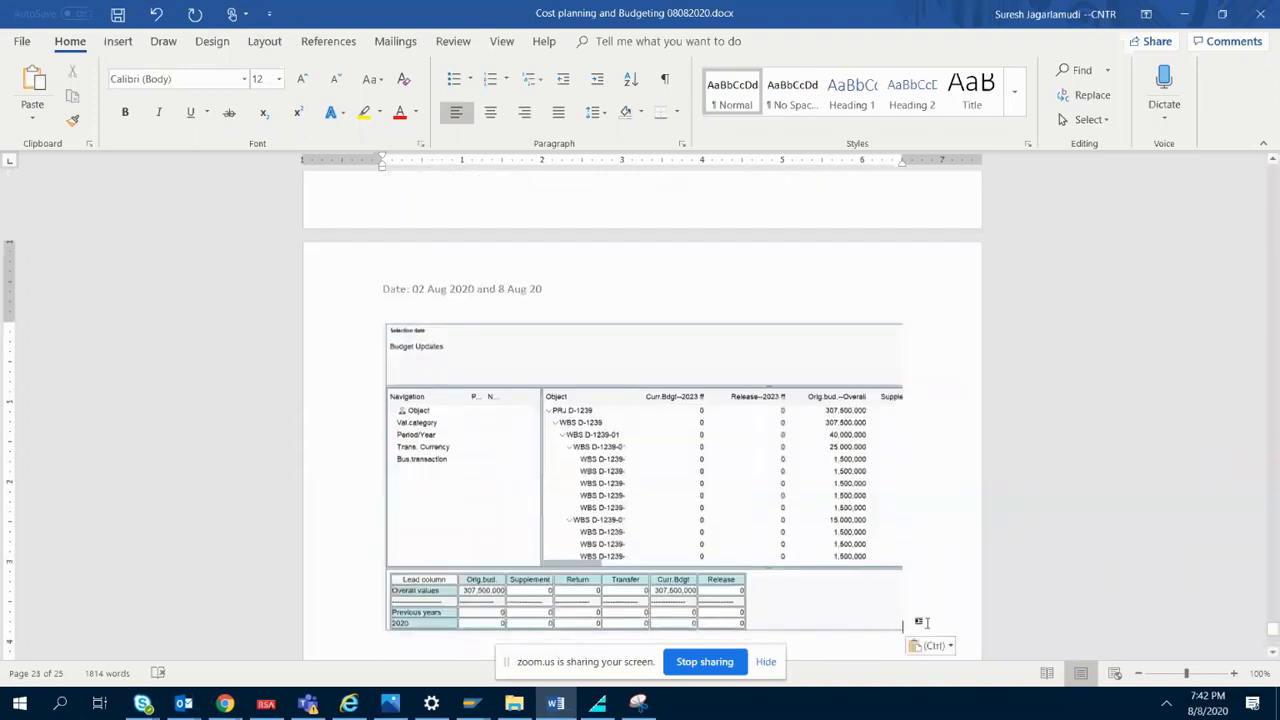
key("Return")
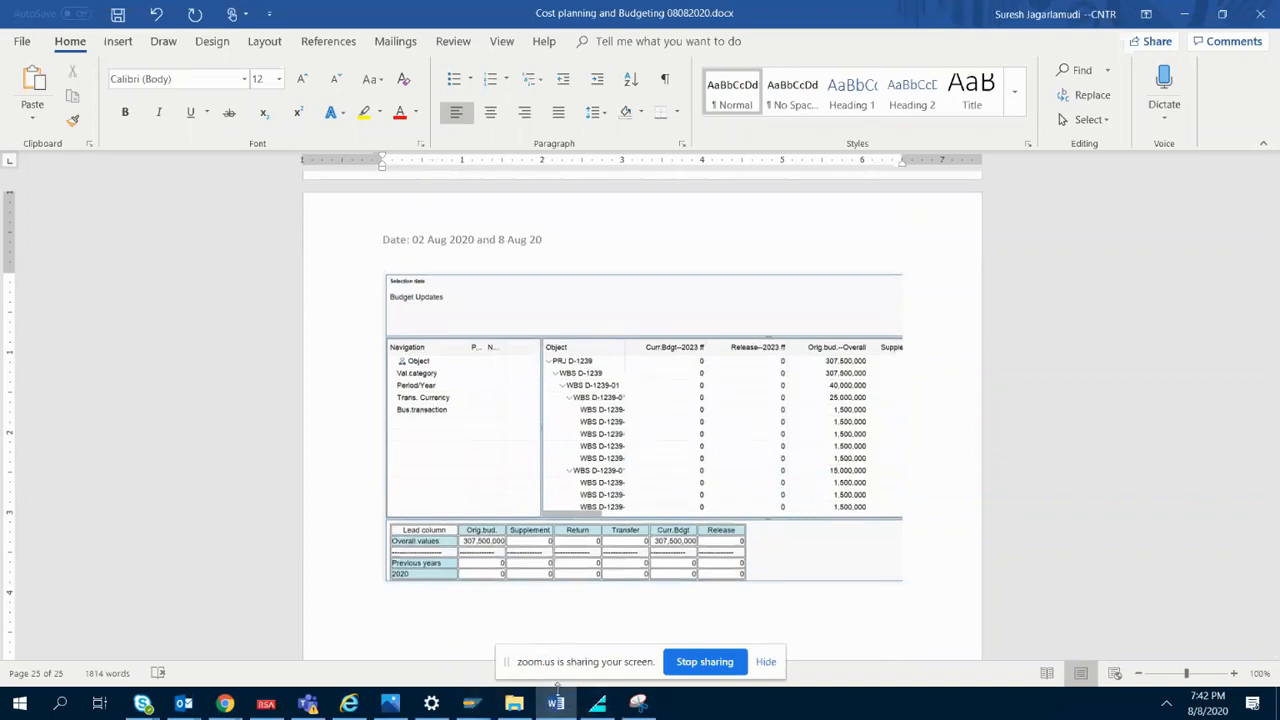
- Switch back to the SAP report and review the overall current budget in the summary table
left_click(597, 703)
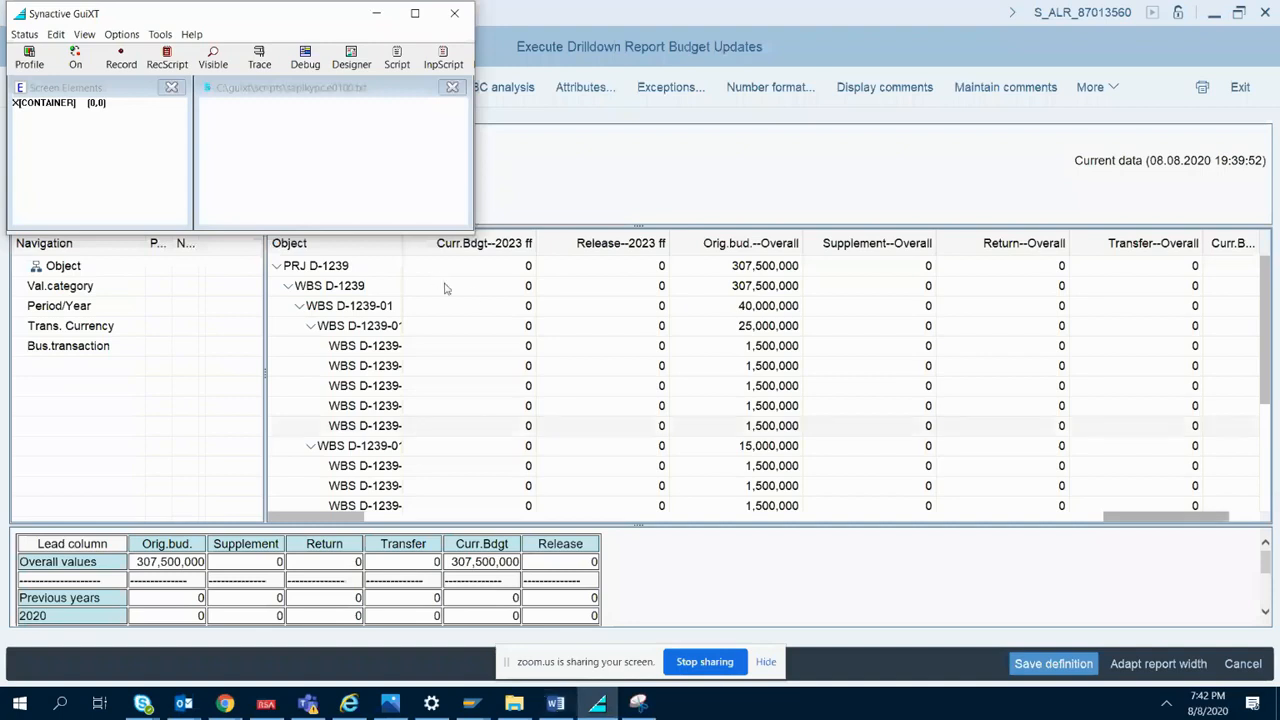
left_click(469, 304)
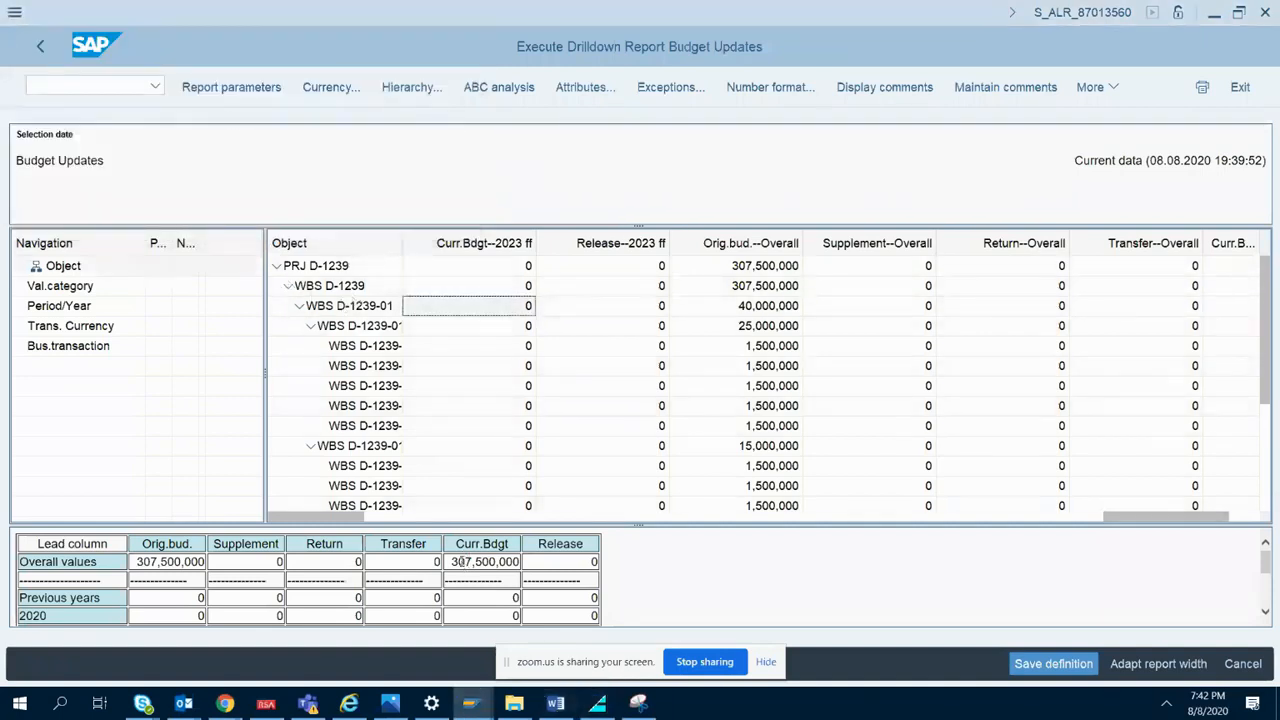
left_click(512, 559)
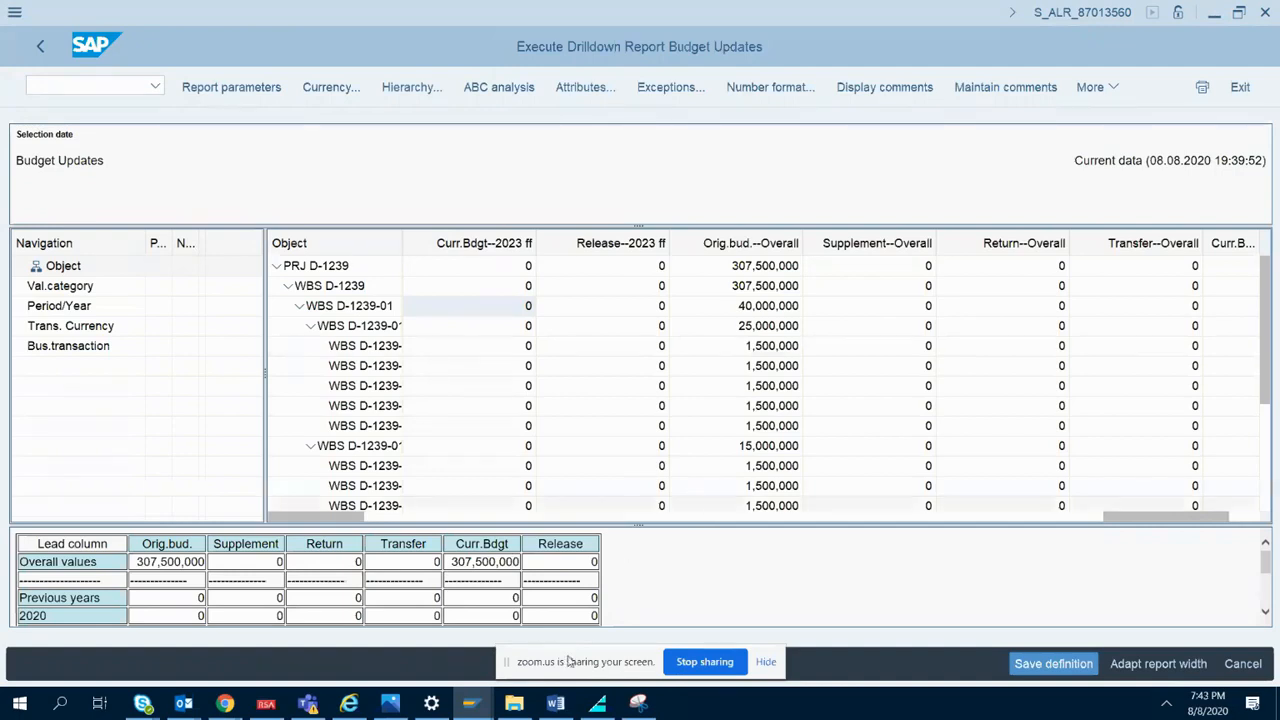
- In Word, write "We keep adding PR / Pos then Civil work Budget is not enough for further purchase then what we have to do?"
left_click(557, 705)
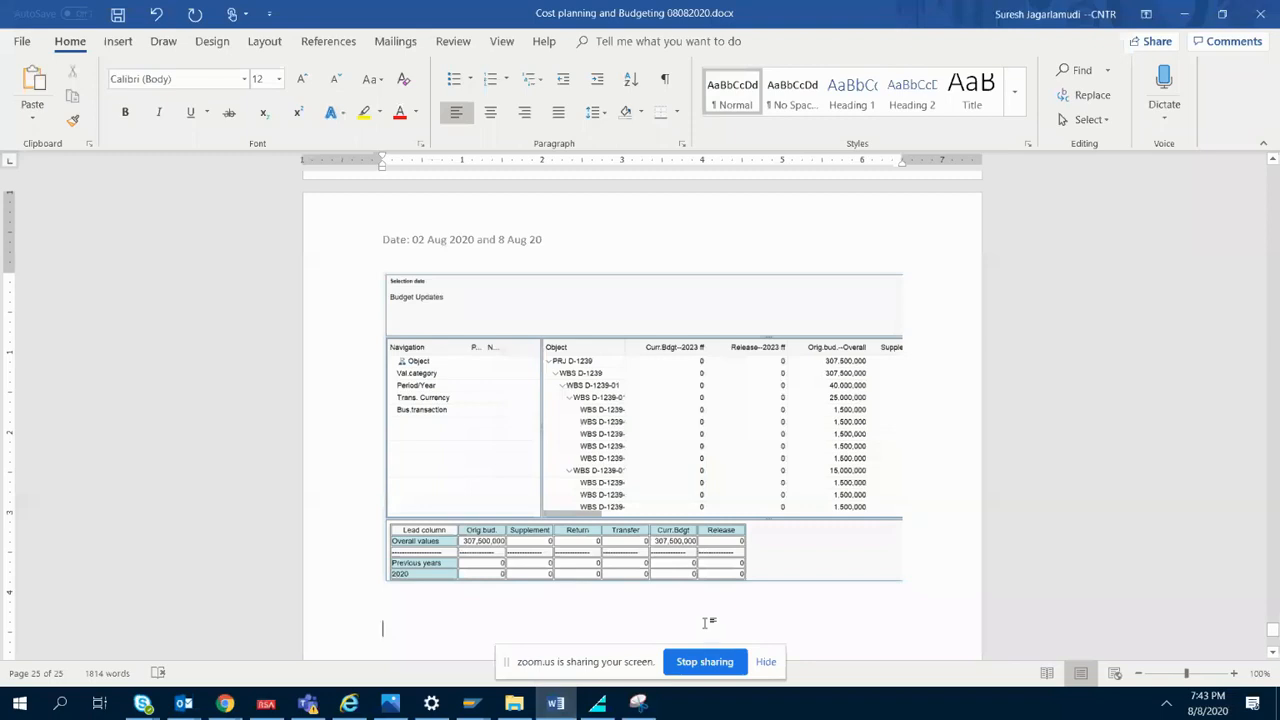
type("We")
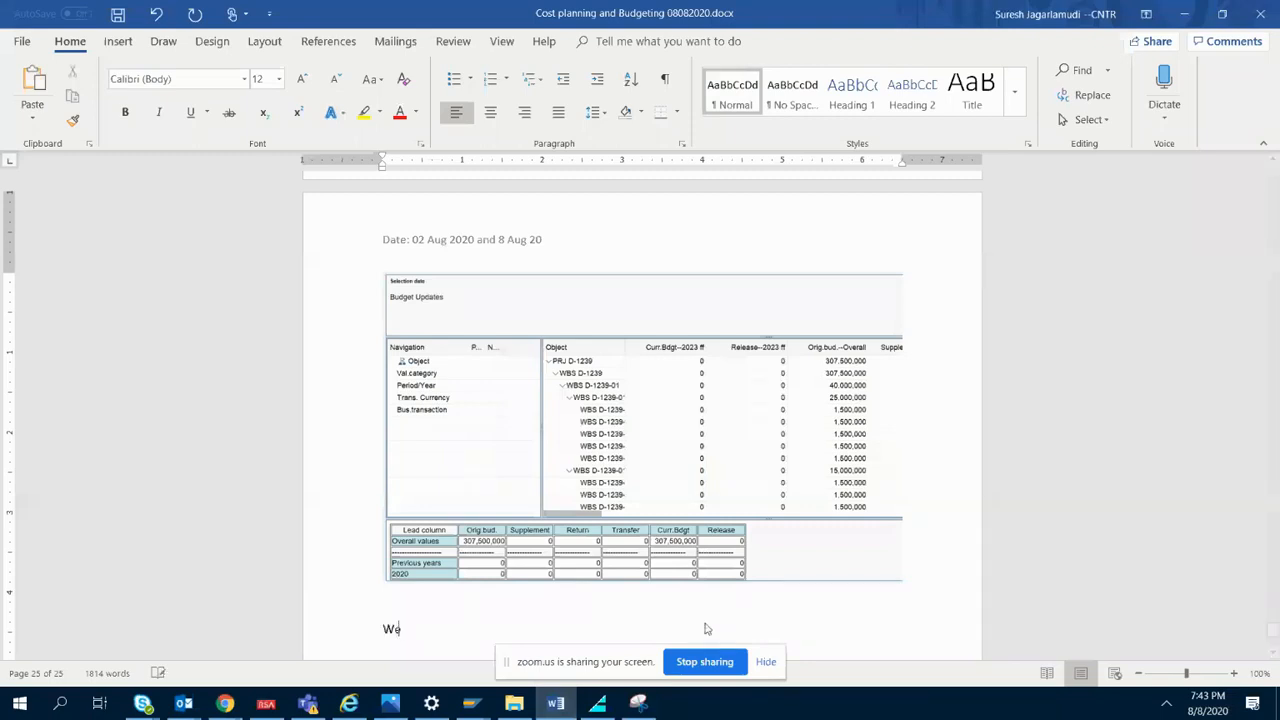
type(" keep adding PR / Pos then ")
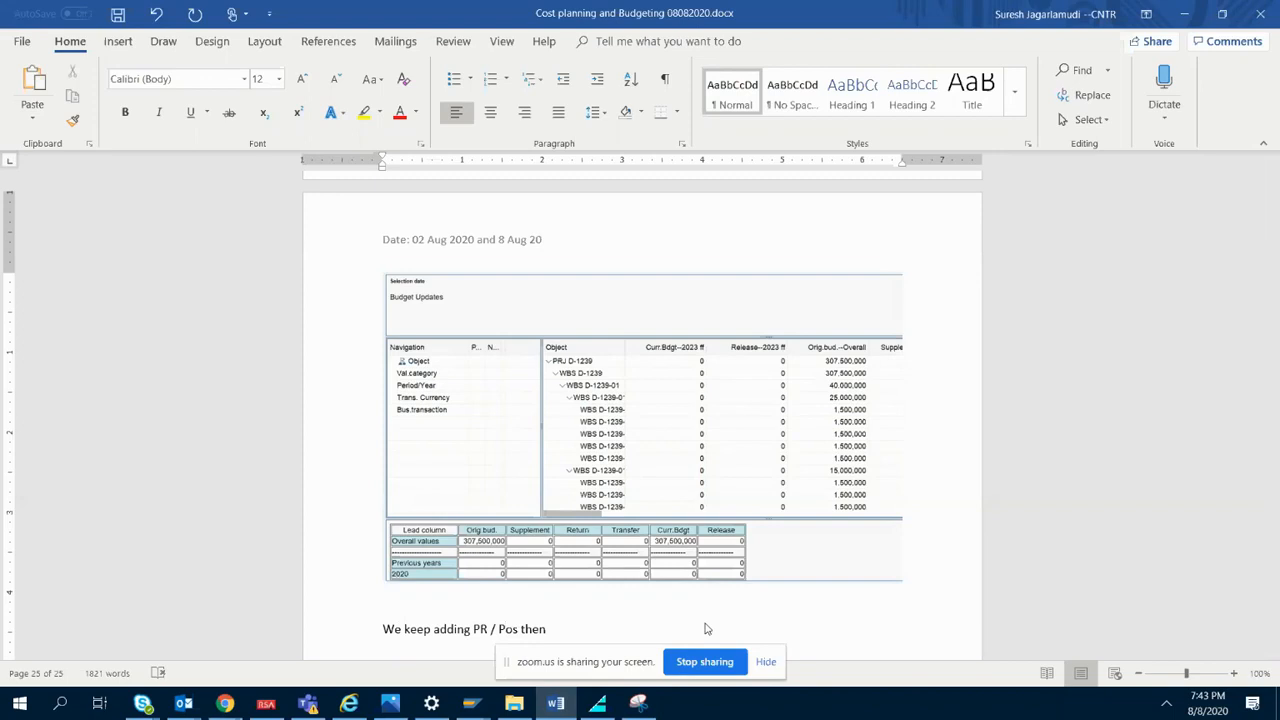
type("Civil work Budget is not enough for")
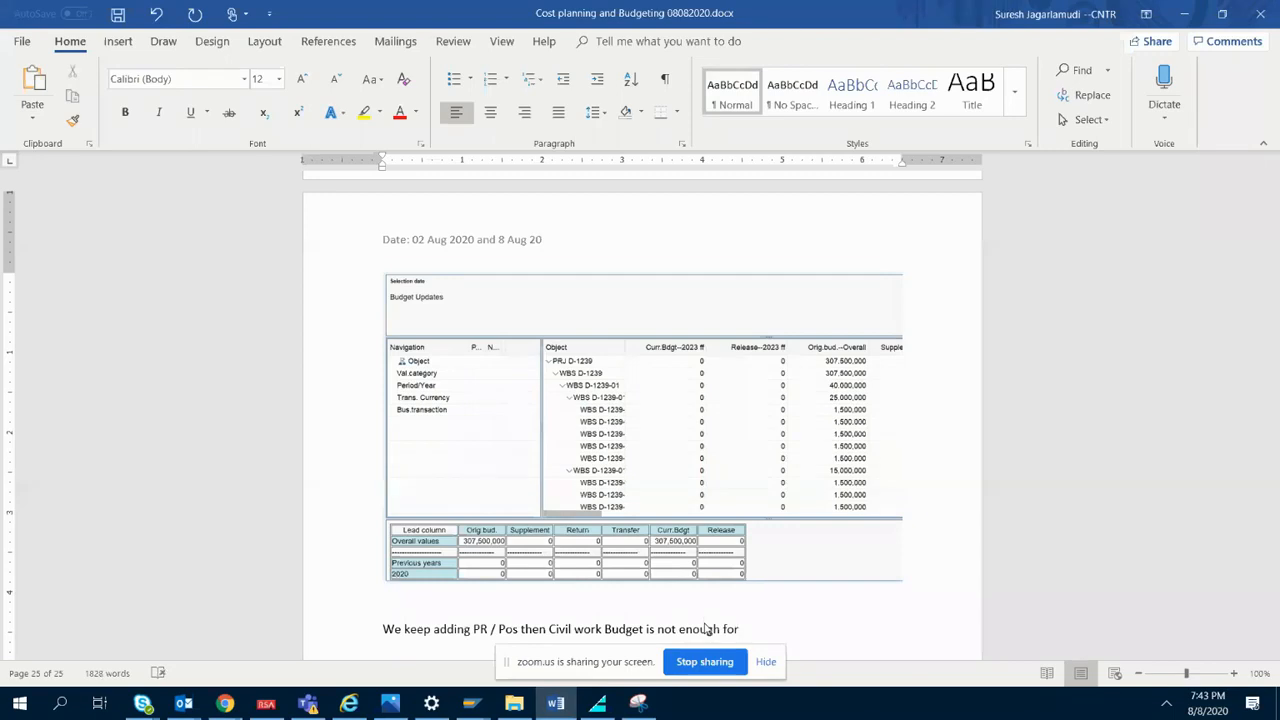
type("ther purchase then what we have ")
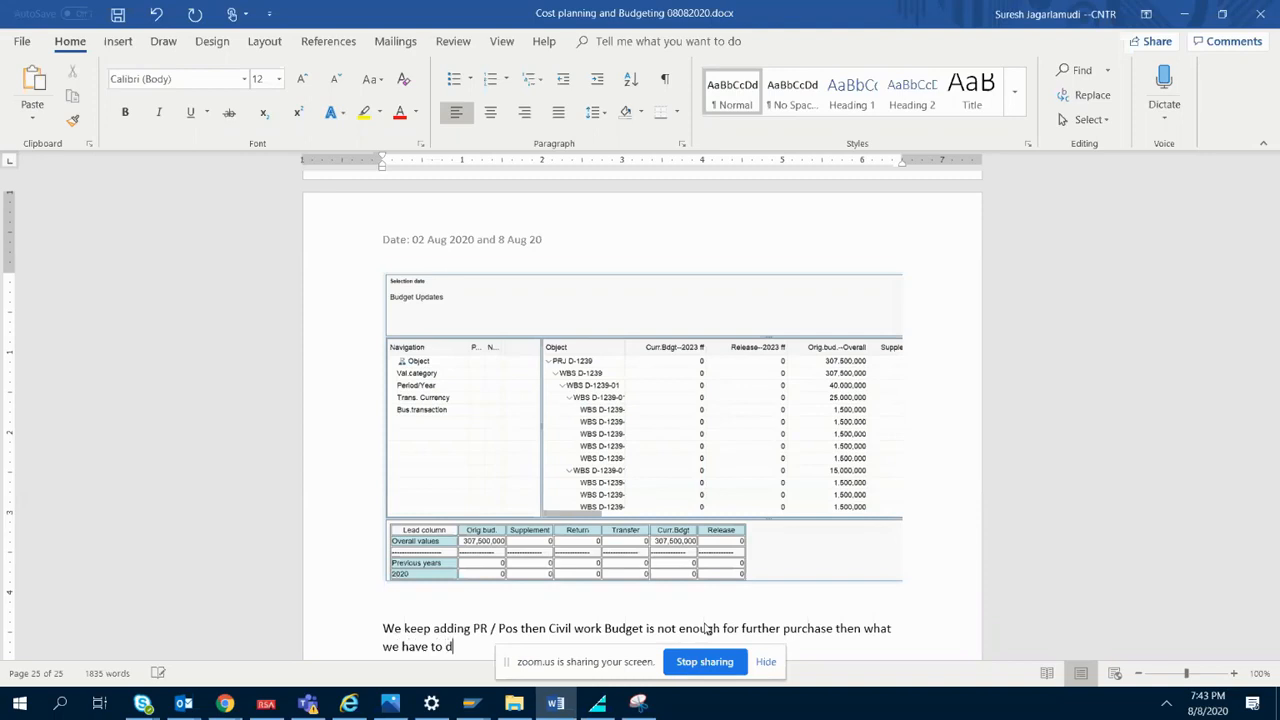
type("to do?")
key("Return")
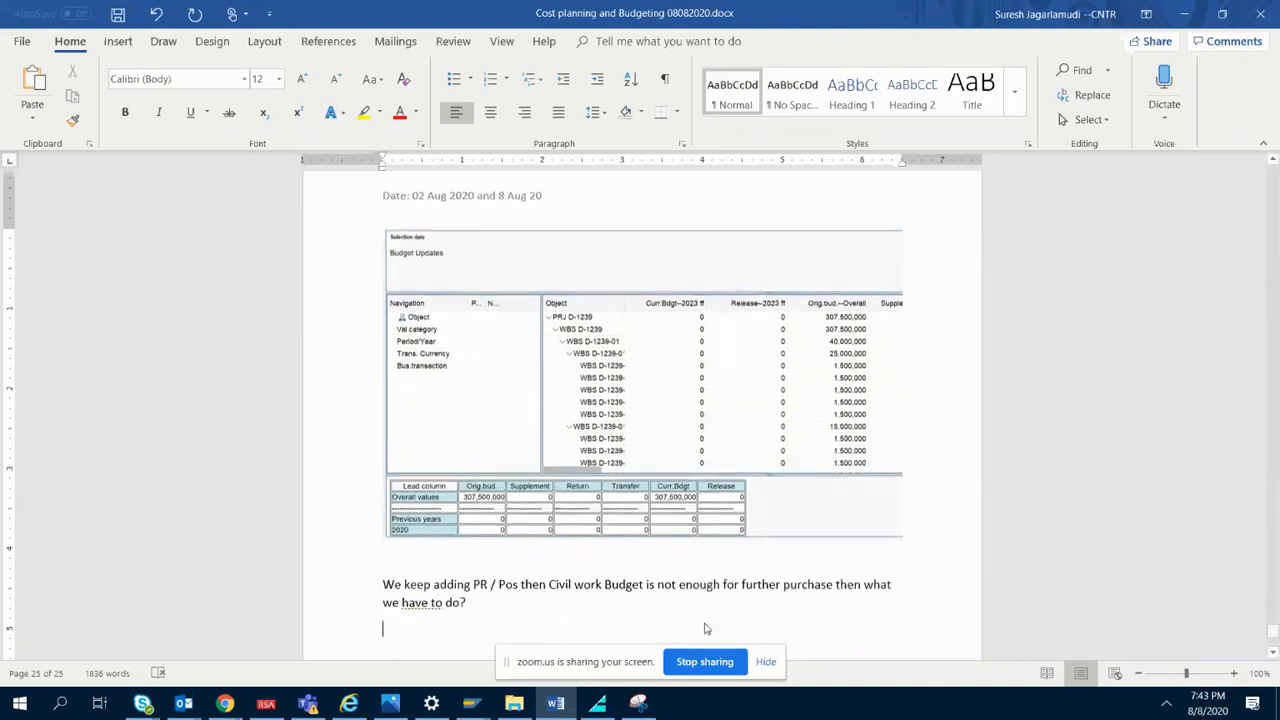
- Return to SAP, exit the Budget Updates report and go back to the SAP Easy Access menu
left_click(556, 704)
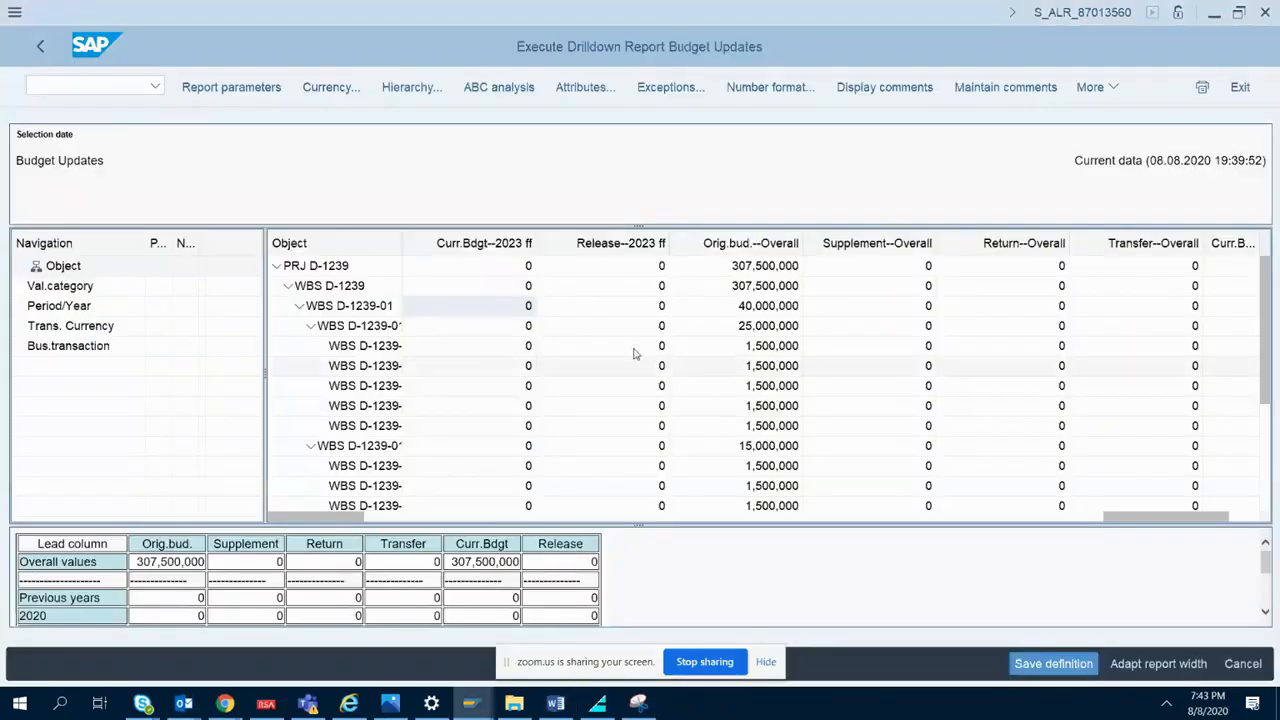
left_click(750, 346)
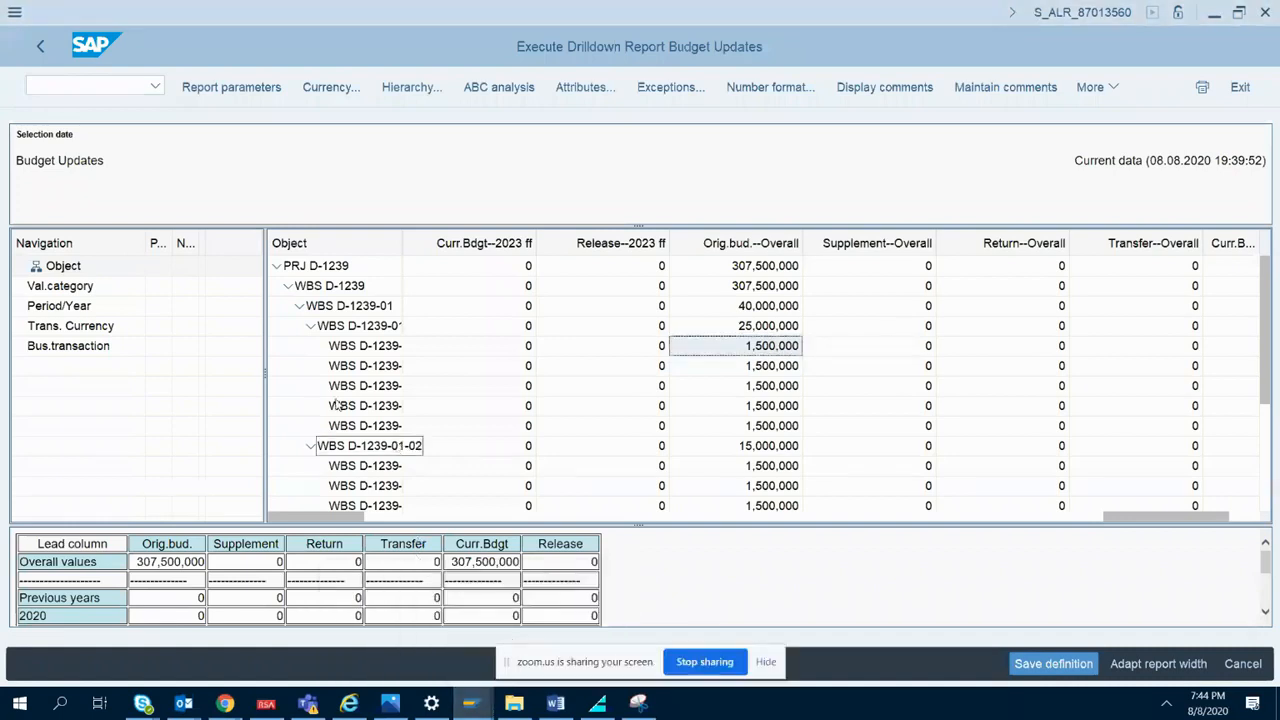
left_click(42, 56)
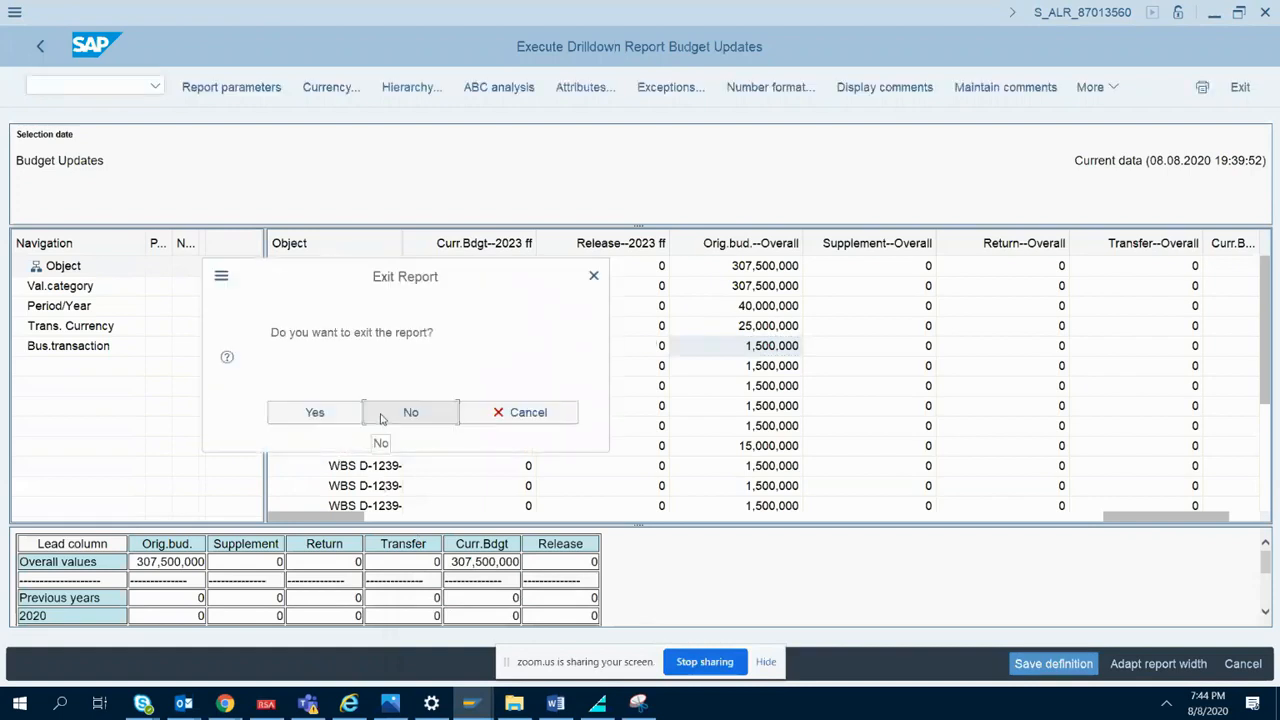
left_click(341, 425)
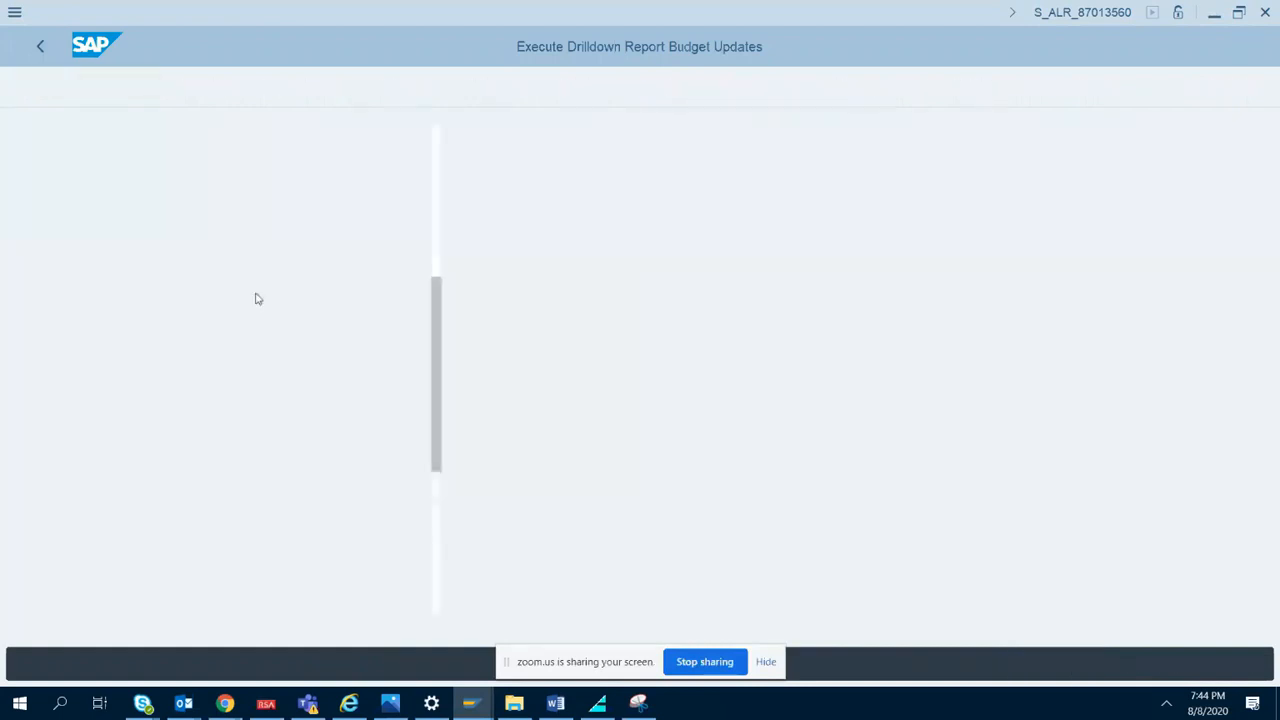
left_click(97, 87)
type("/n")
key("Return")
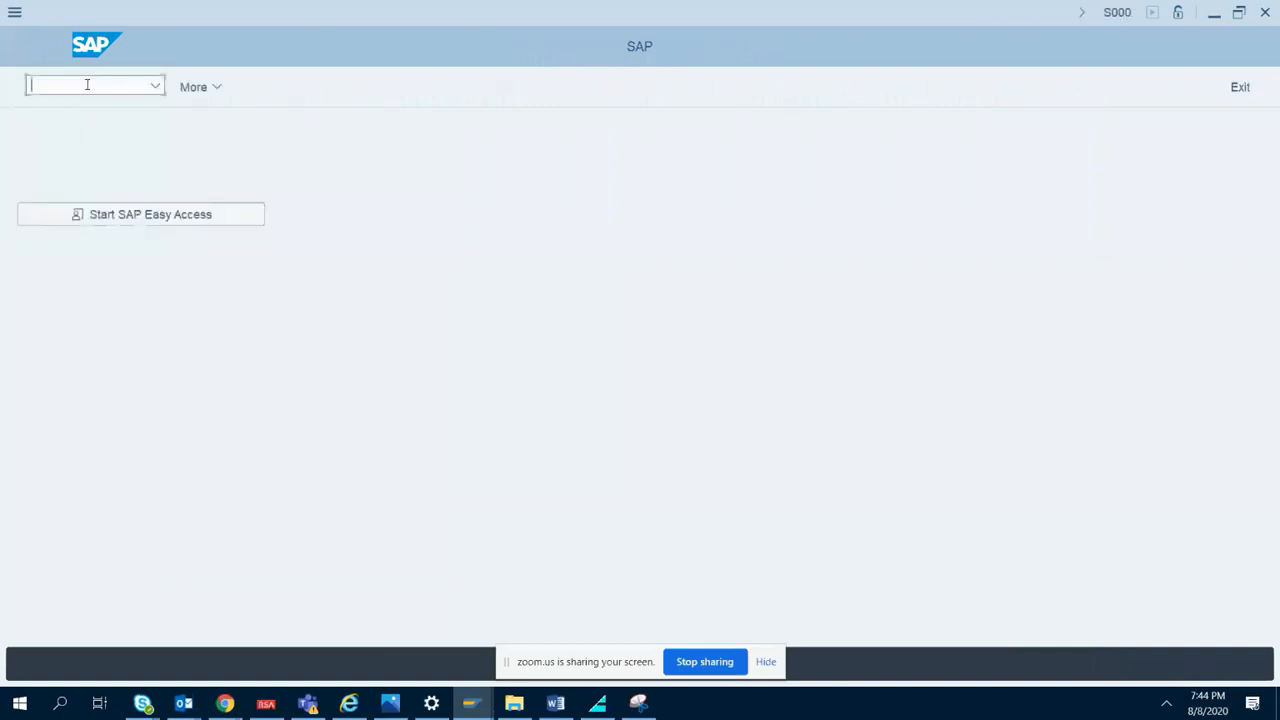
left_click(117, 222)
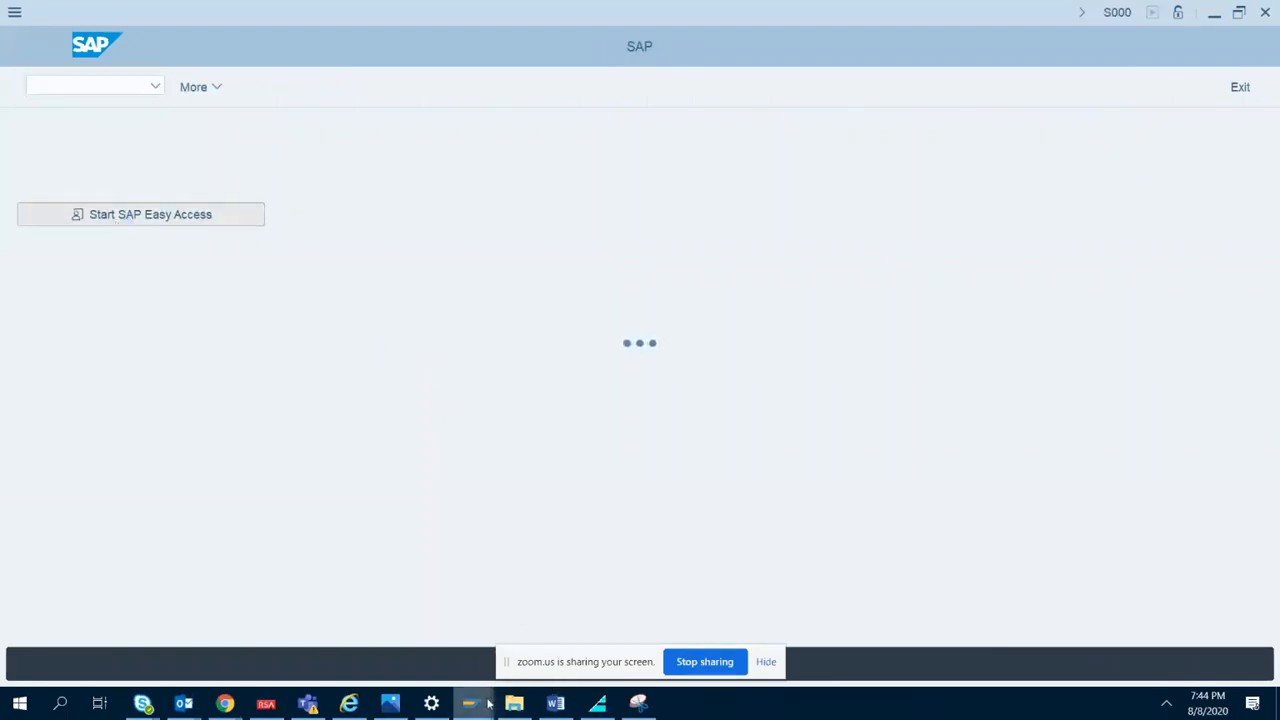
- Reread the report image and the civil work budget question in the Word notes, and return to SAP
mouse_move(489, 704)
mouse_move(556, 704)
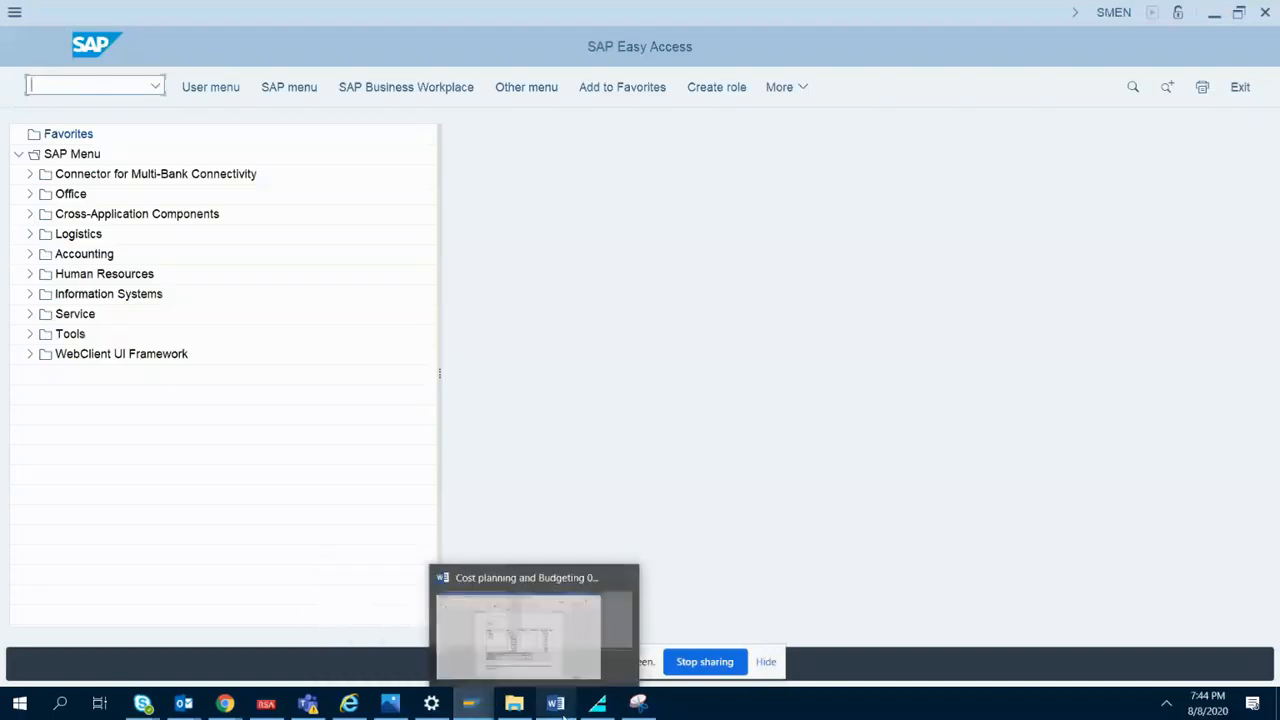
left_click(556, 666)
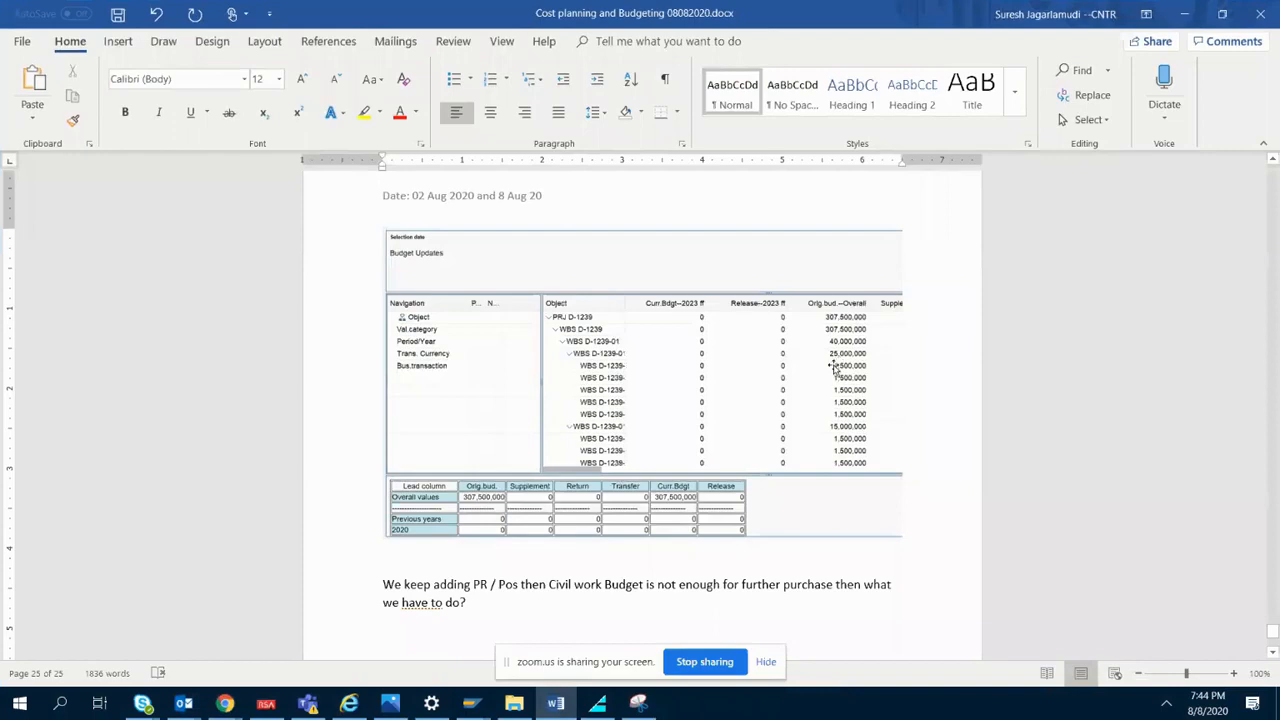
left_click(556, 704)
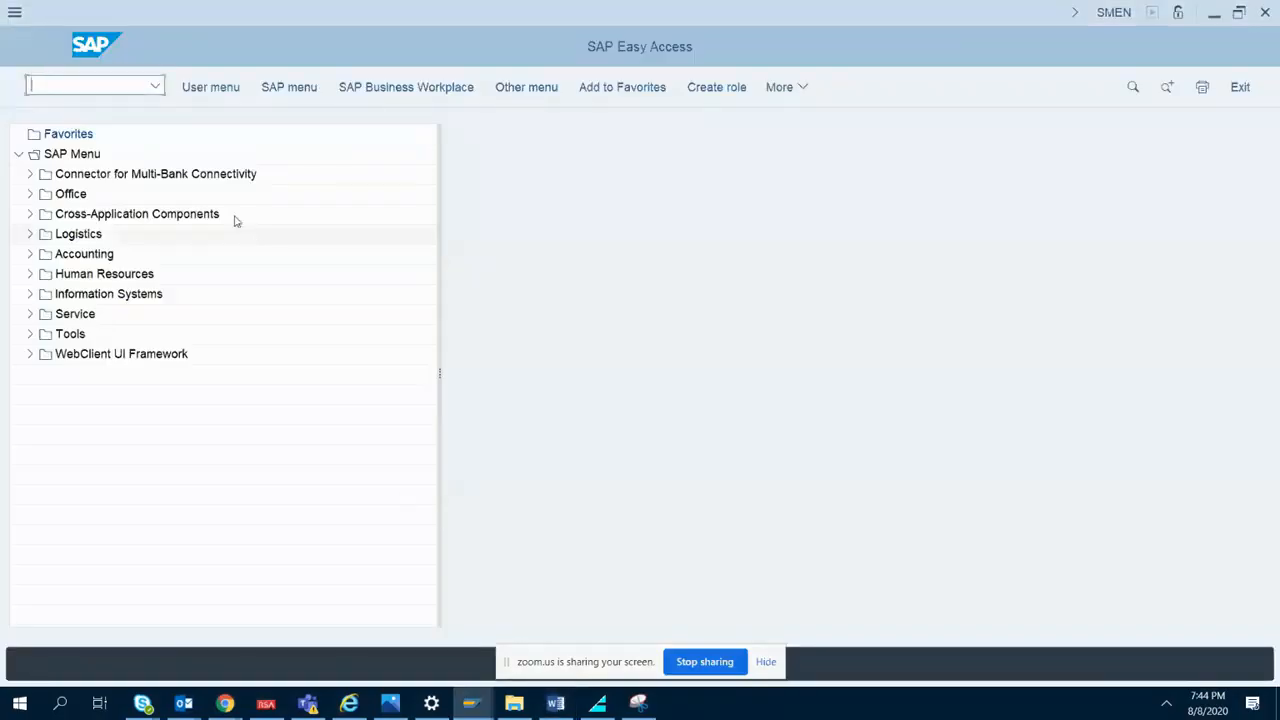
- Open project D-1239 in Project Builder (CJ20N), expand its full structure and display WBS element F1-Flat1 Civil
type("cj20n")
key("Return")
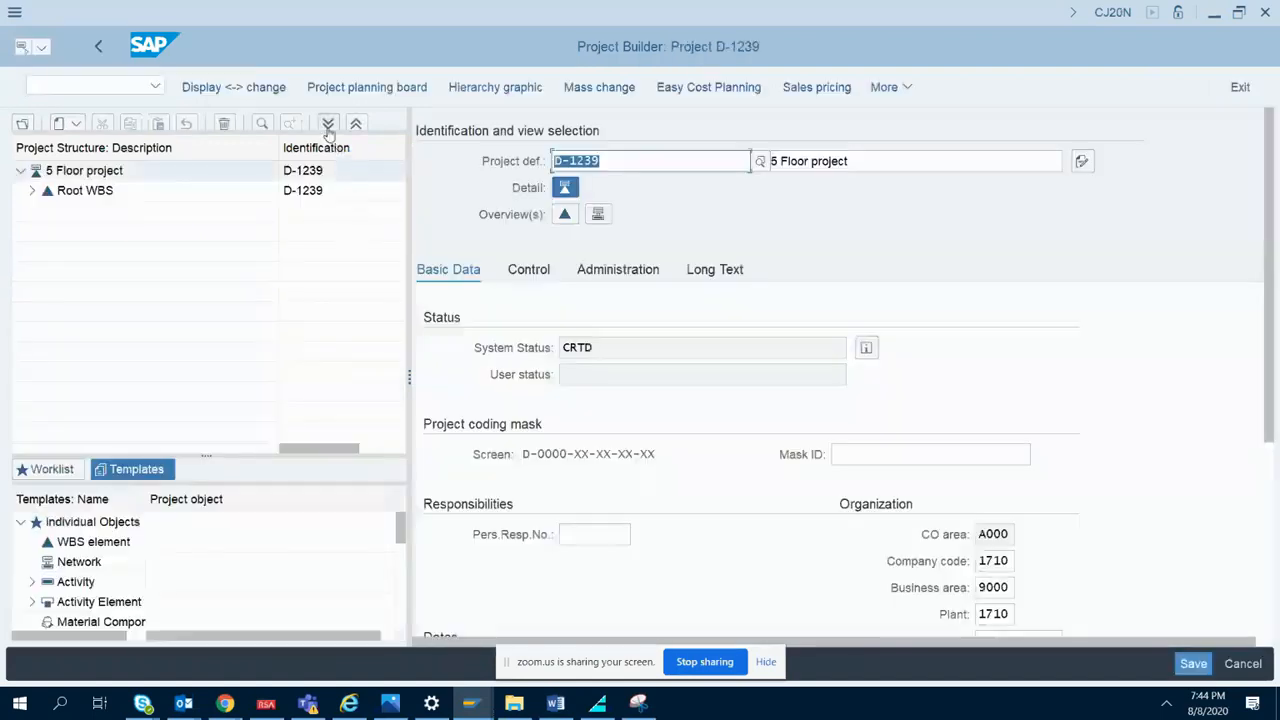
left_click(328, 123)
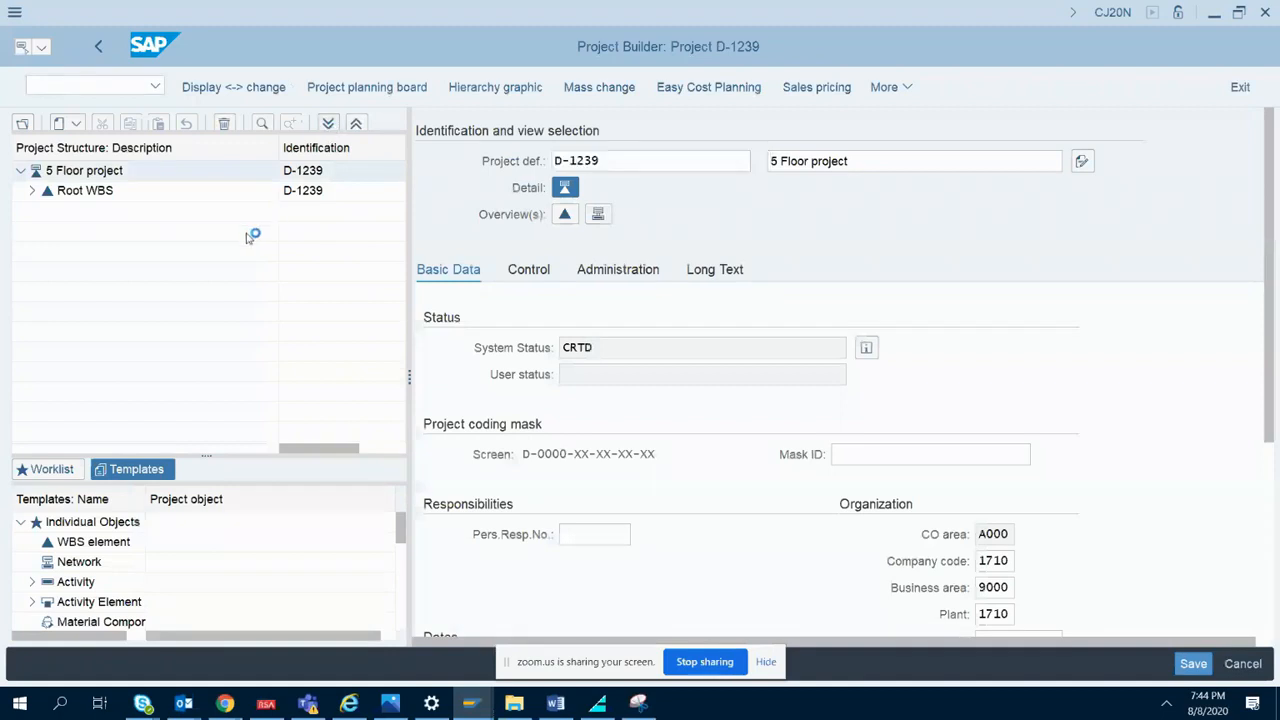
left_click(176, 253)
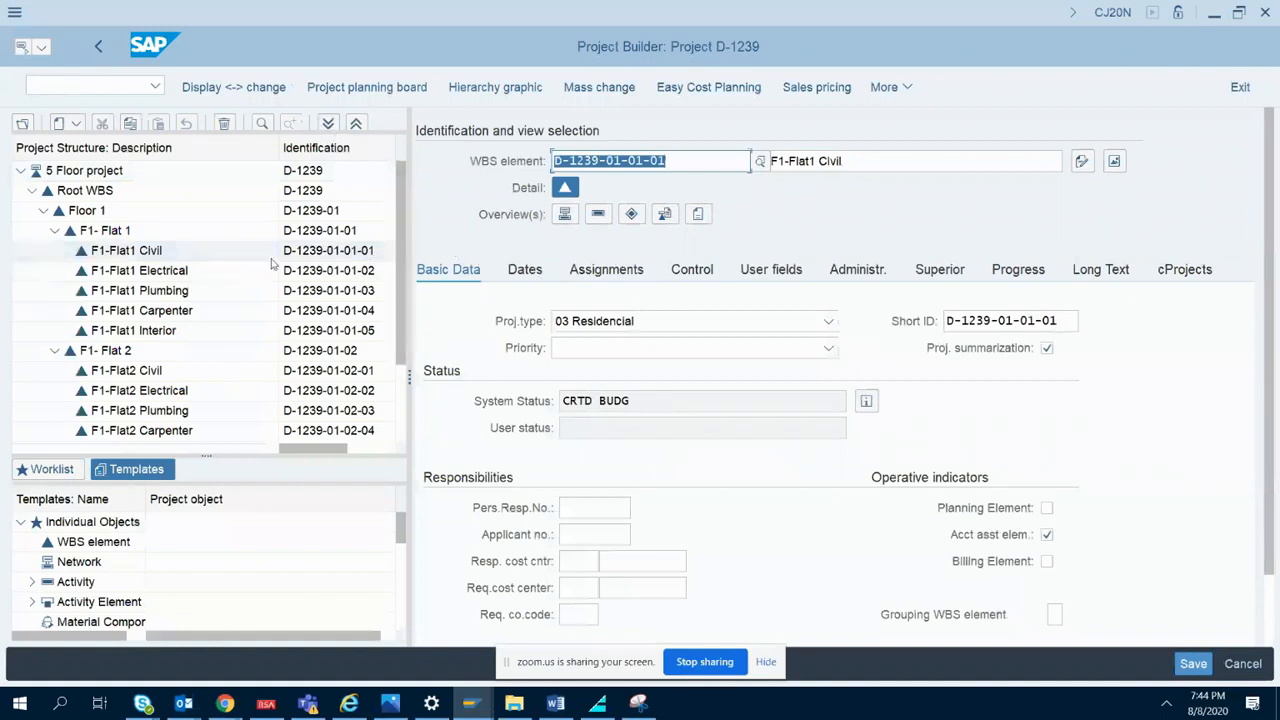
- Create externally processed activity 0010 "Civil work for 3rd party" under the Root WBS D-1239
left_click(237, 192)
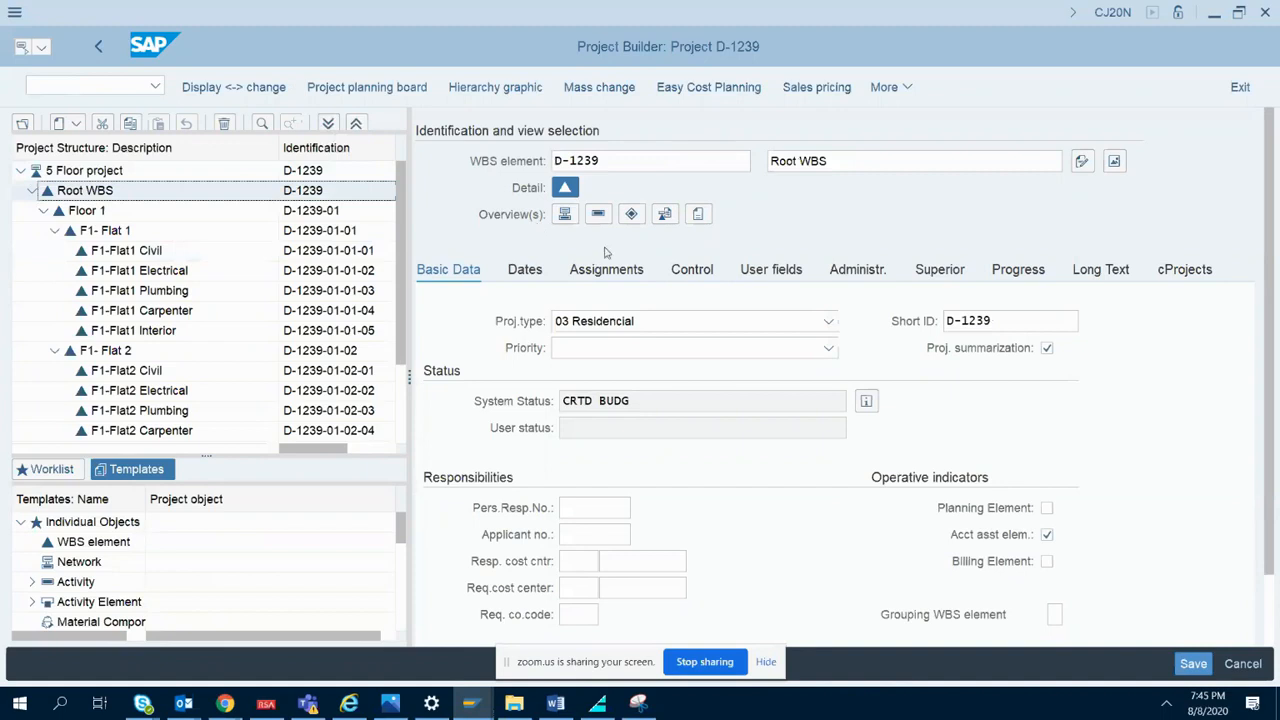
left_click(600, 216)
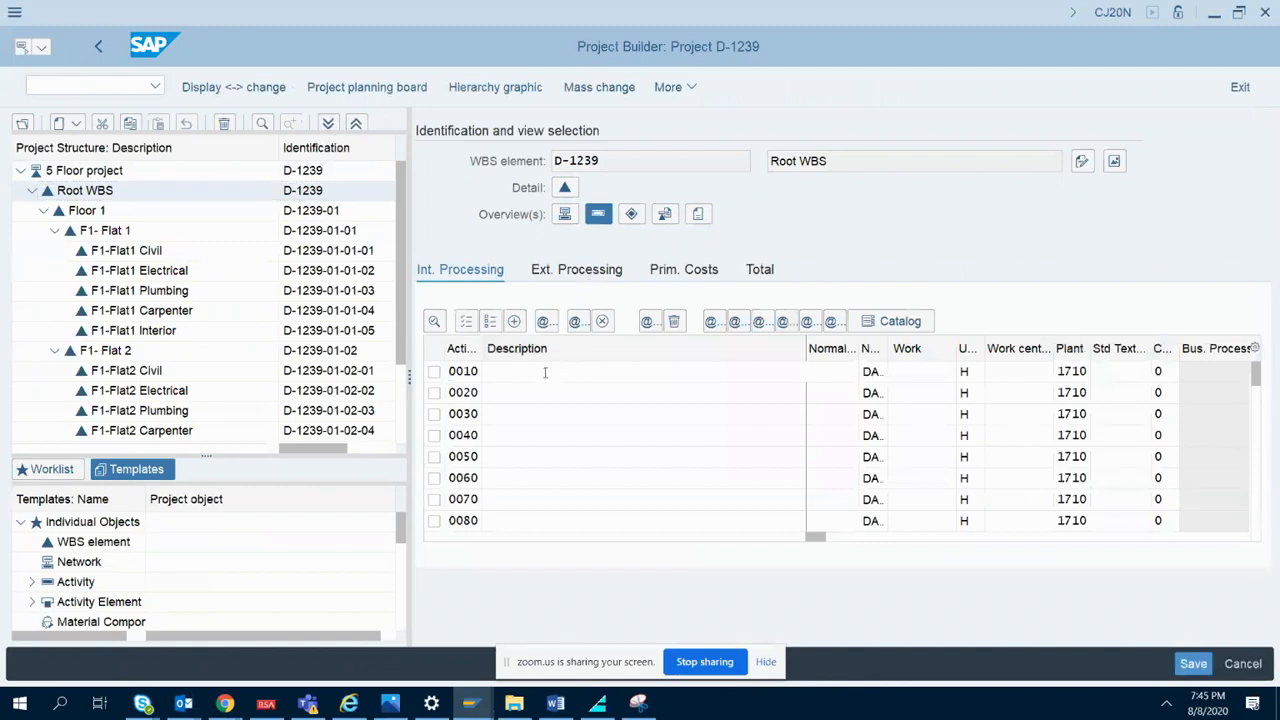
left_click(545, 372)
type("Civ")
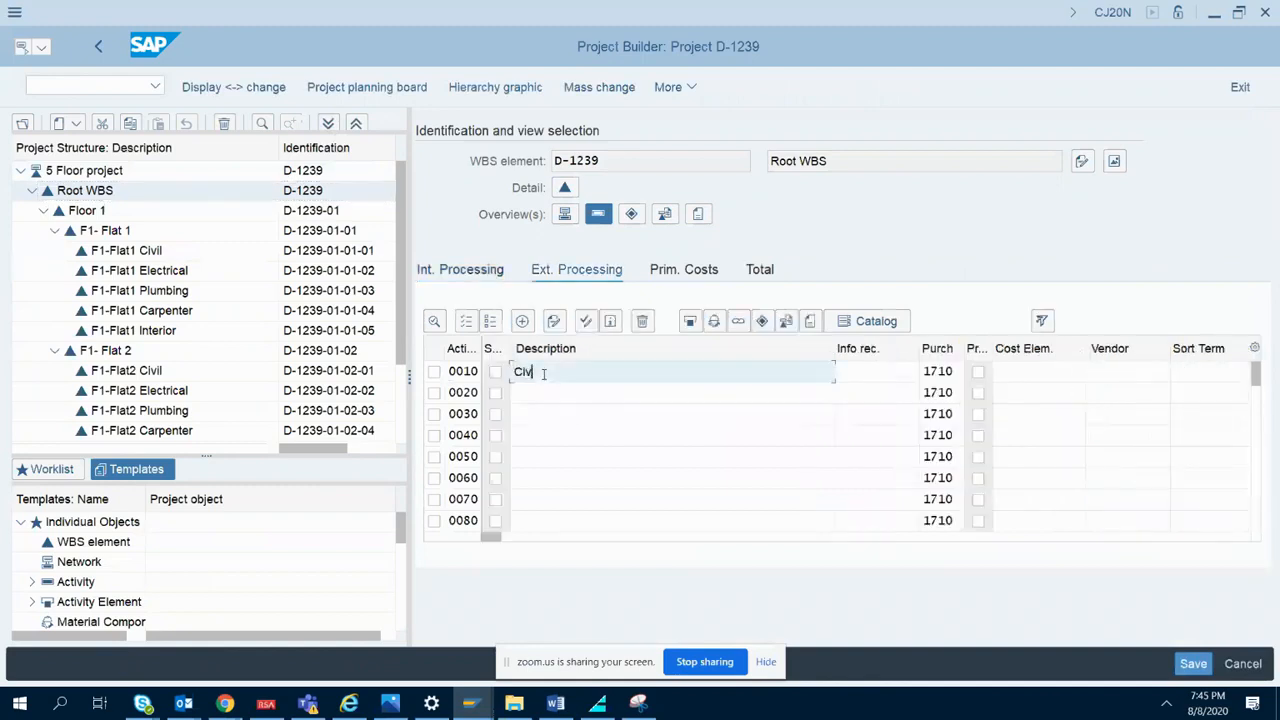
type("il work for 3rd party")
key("Return")
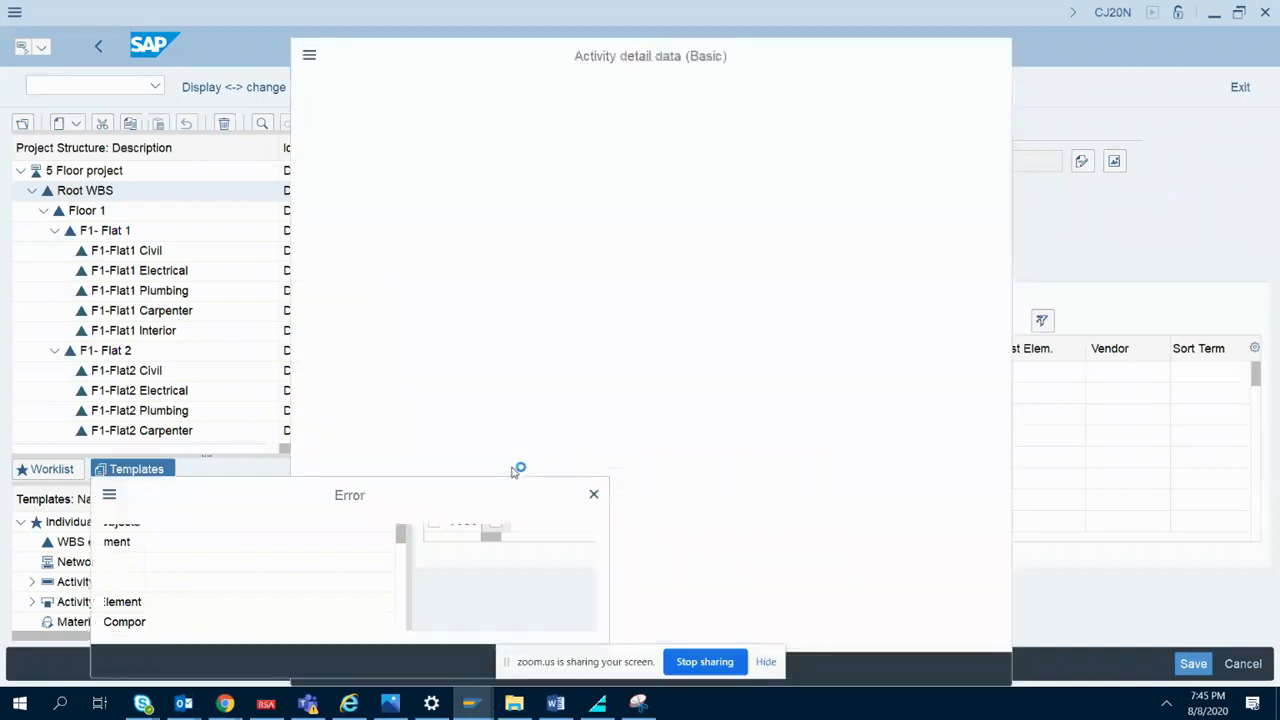
- Set the cost element to 61003000 and the activity quantity unit to EA for the external activity 0010
left_click(593, 496)
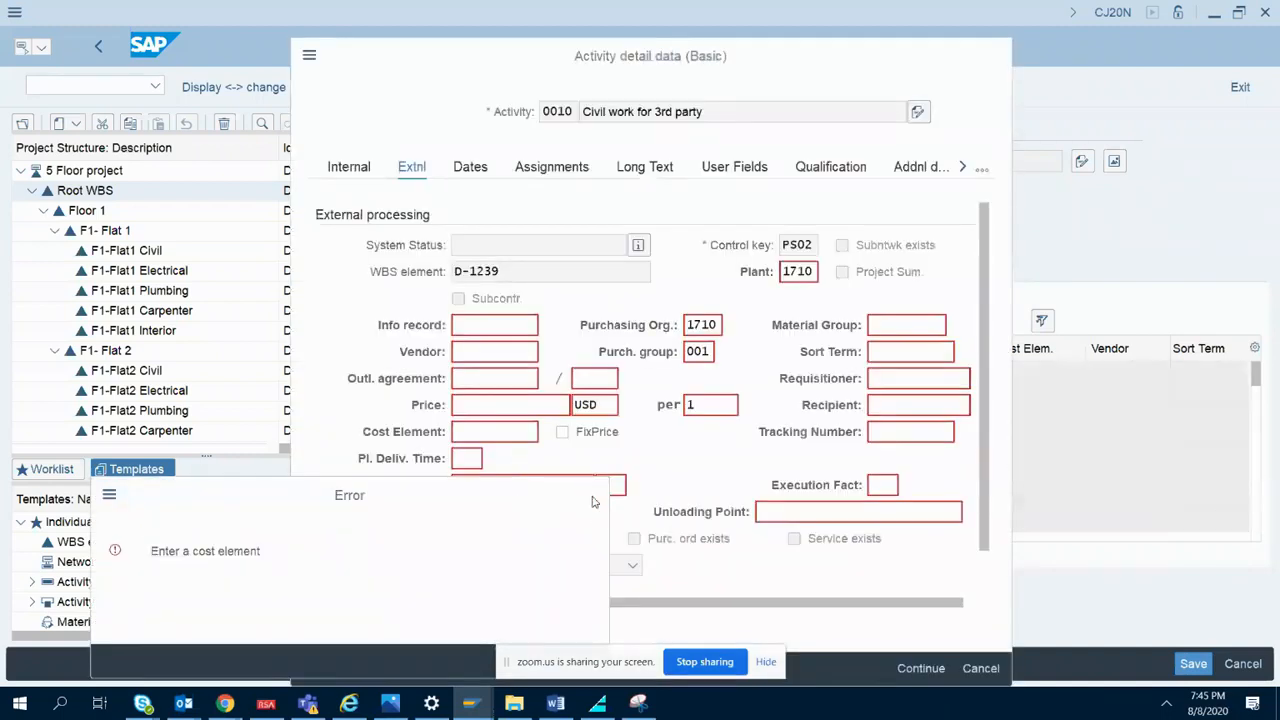
left_click(487, 432)
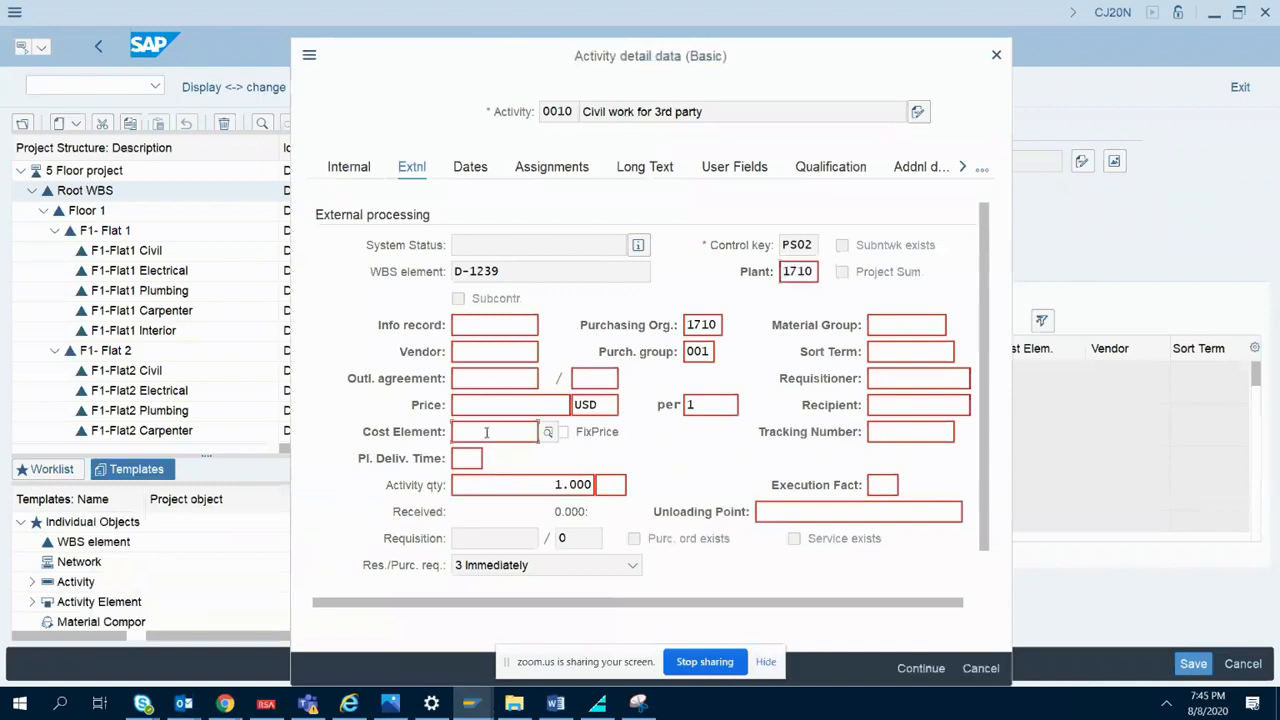
left_click(498, 458)
left_click(602, 486)
type("EA")
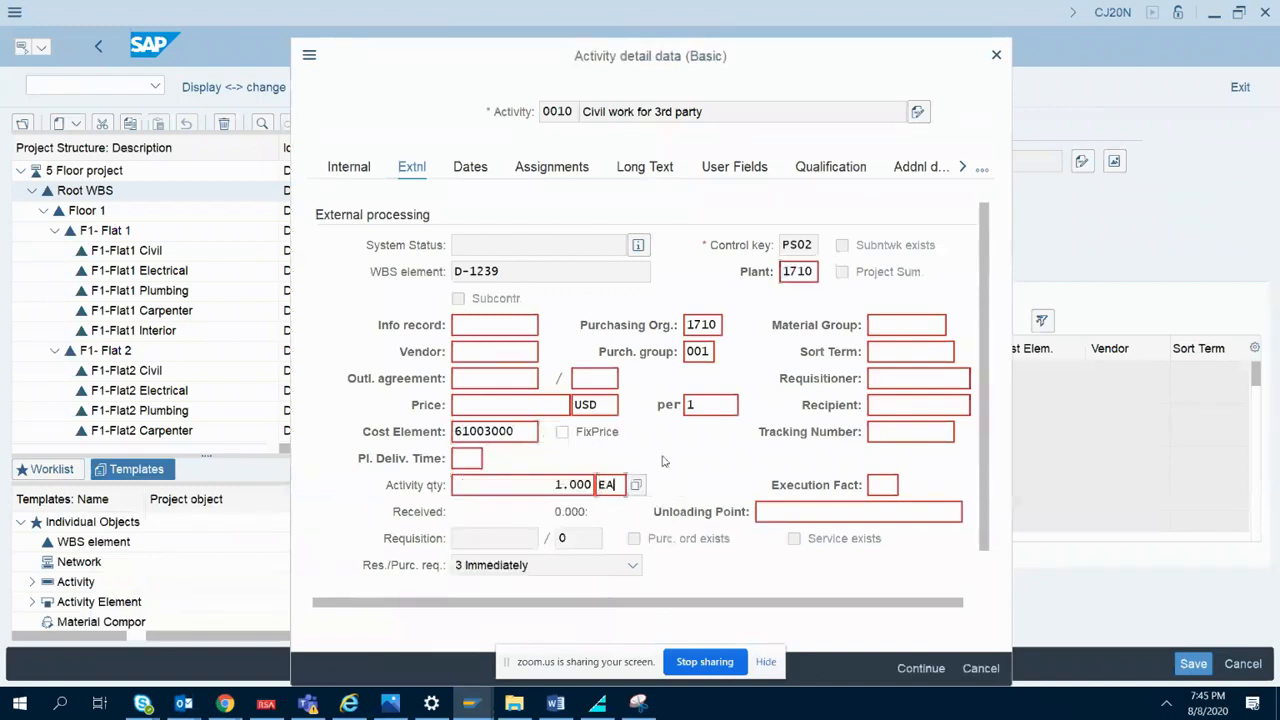
- Set material group 172010 and price 1,499,999 USD for the external activity, accept its details and save the project
left_click(904, 322)
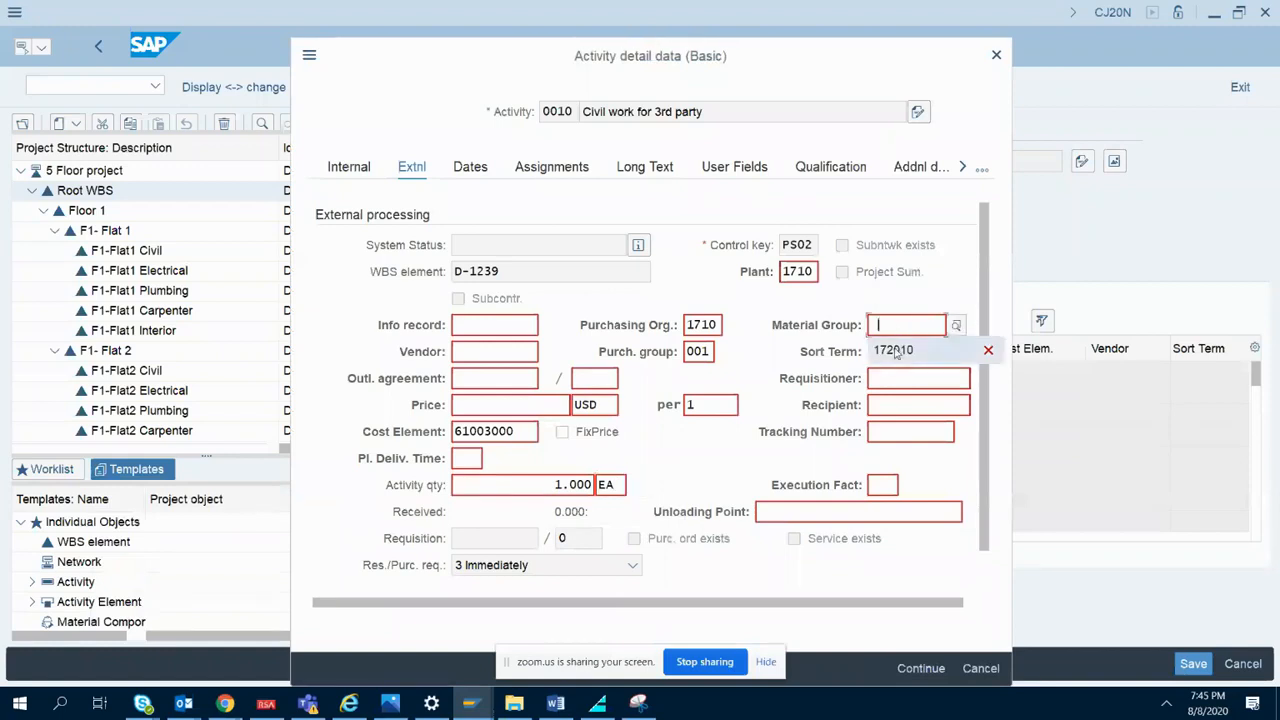
left_click(900, 350)
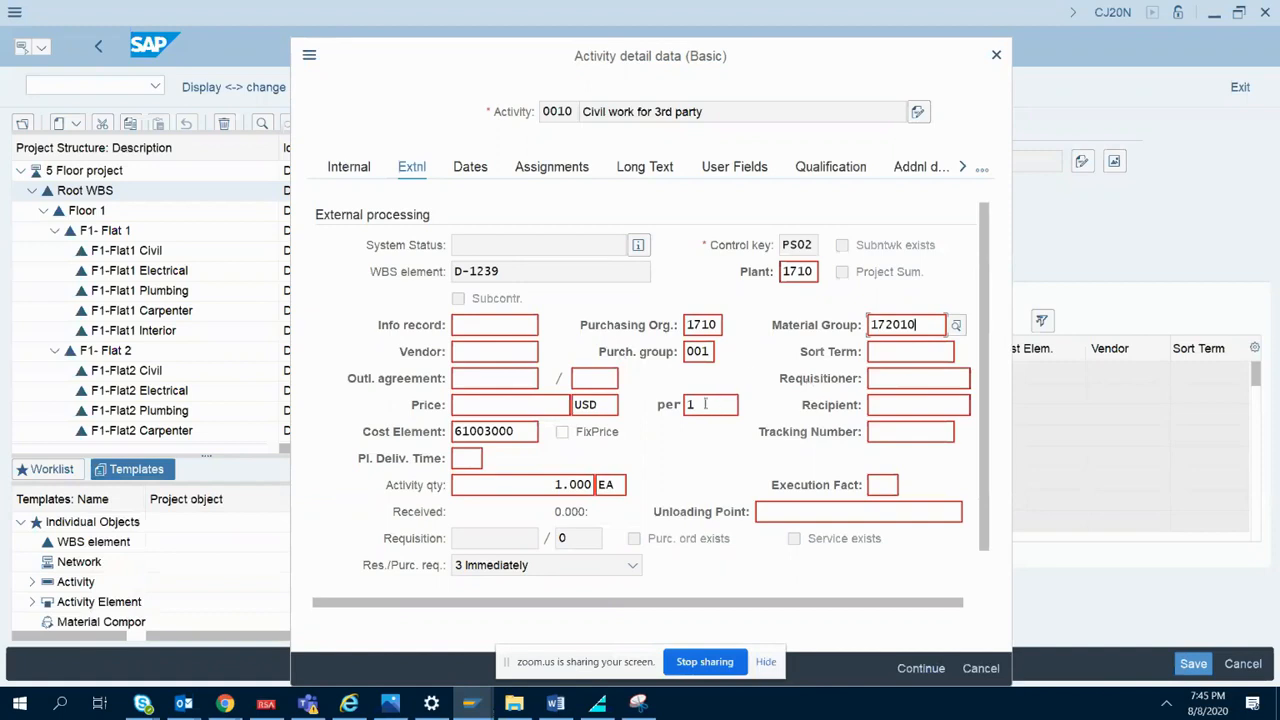
left_click(531, 408)
type("1499999")
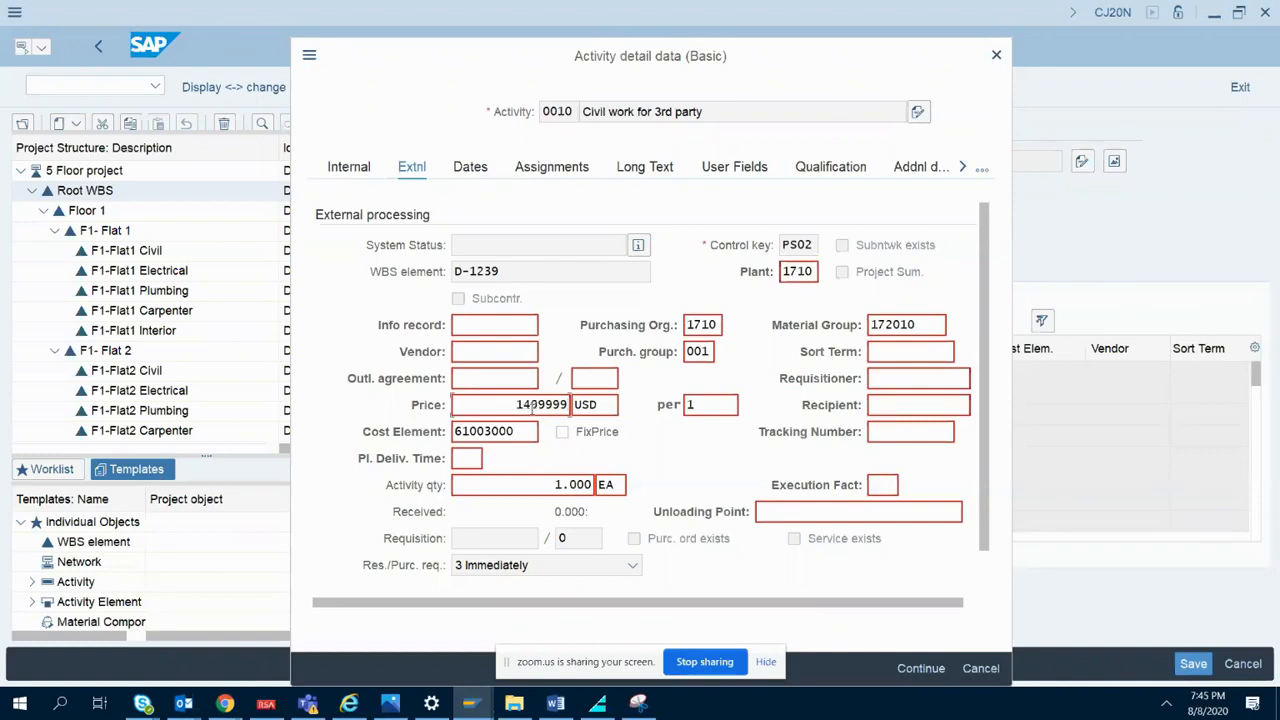
left_click(910, 670)
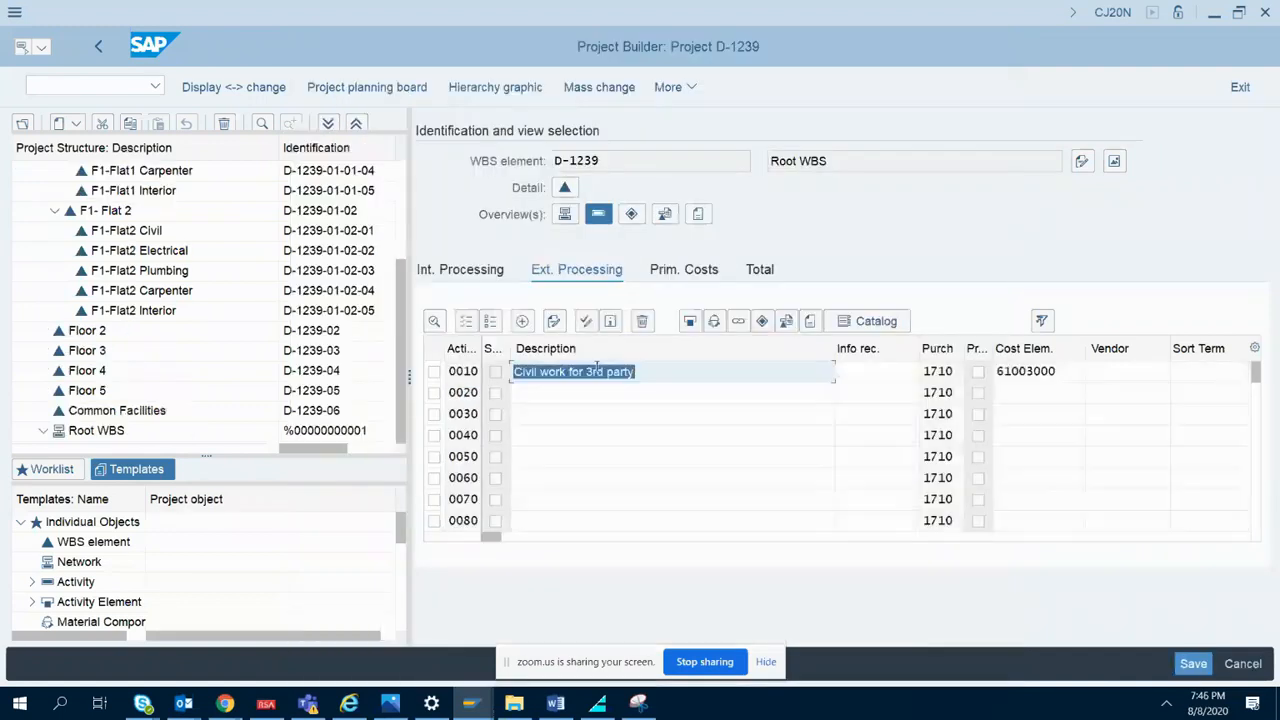
left_click(1186, 662)
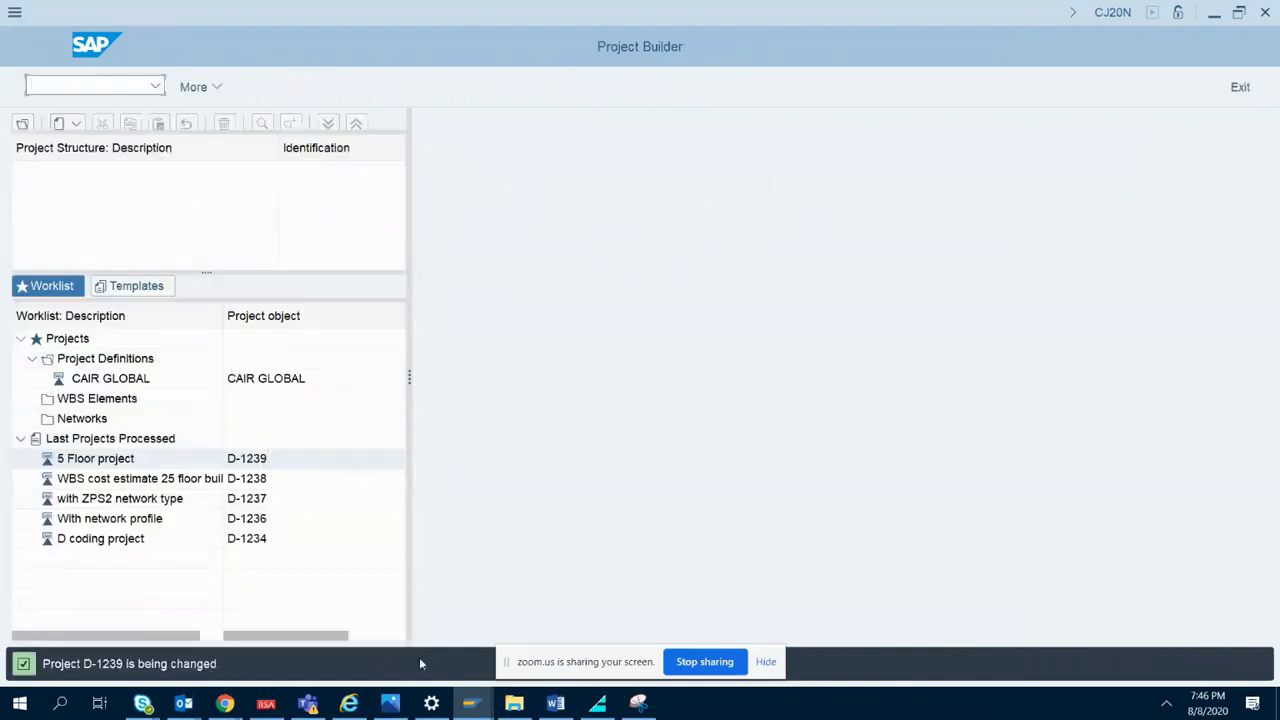
- Reopen project D-1239 and move the activity "Civil work for 3rd party" under WBS element F1-Flat1 Civil
double_click(266, 459)
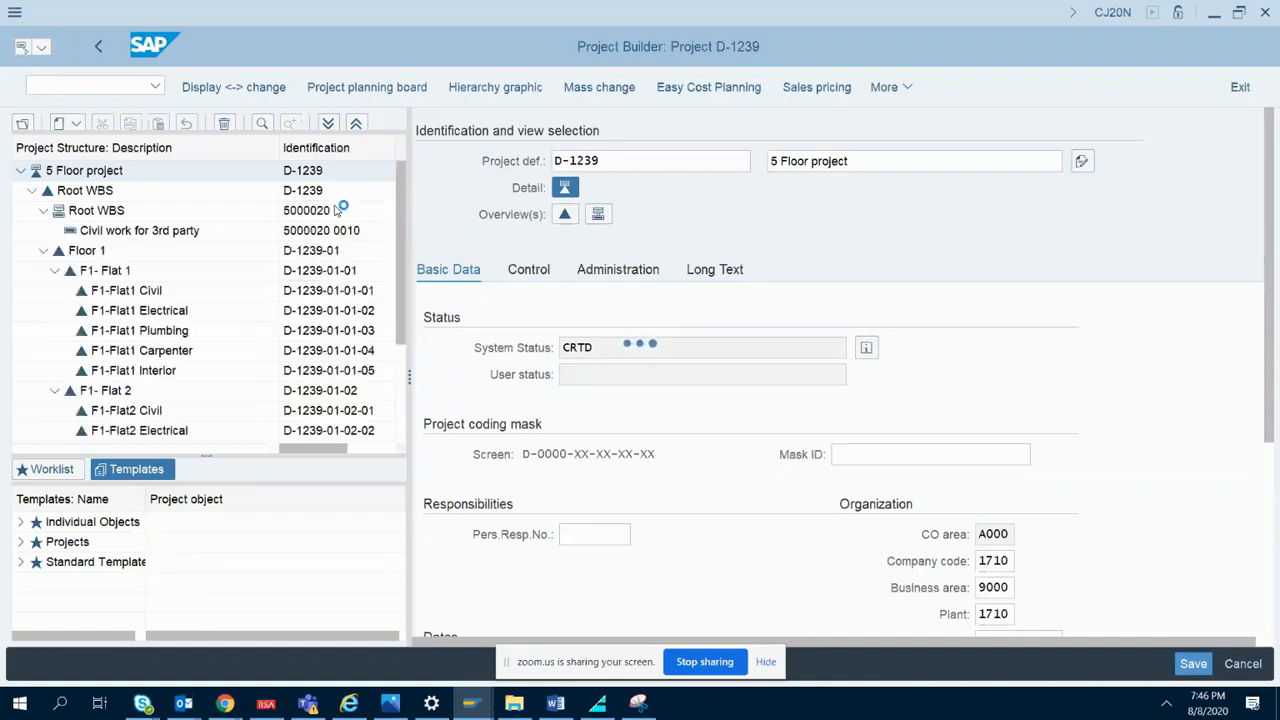
left_click(197, 232)
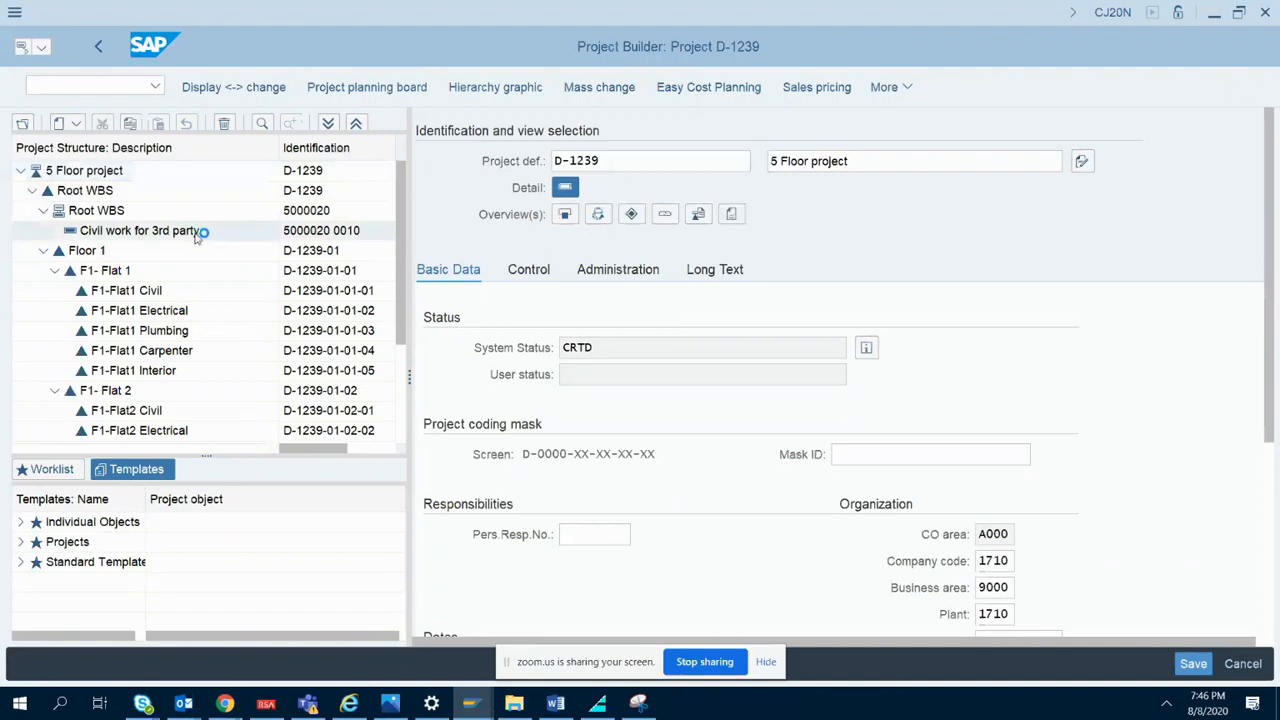
left_click(183, 296)
left_click_drag(173, 236, 163, 293)
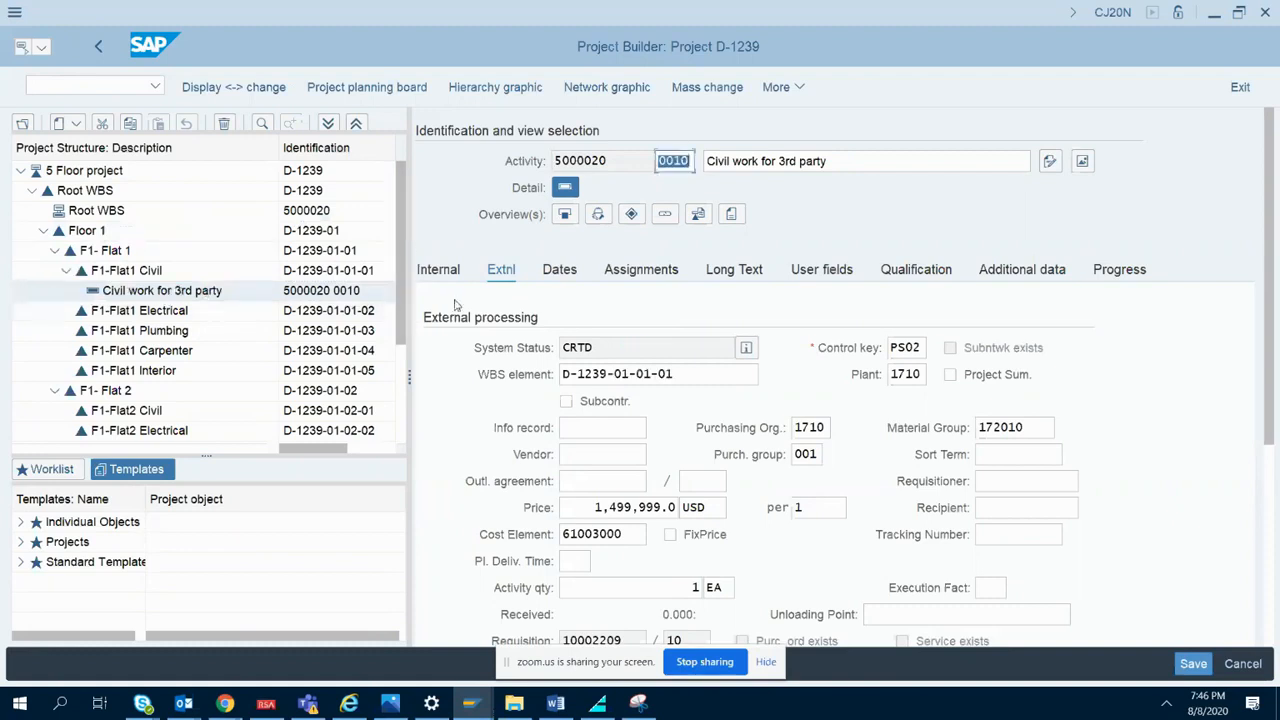
- Display the external processing details of "Civil work for 3rd party" and capture the project structure and details with Snipping Tool
left_click(305, 175)
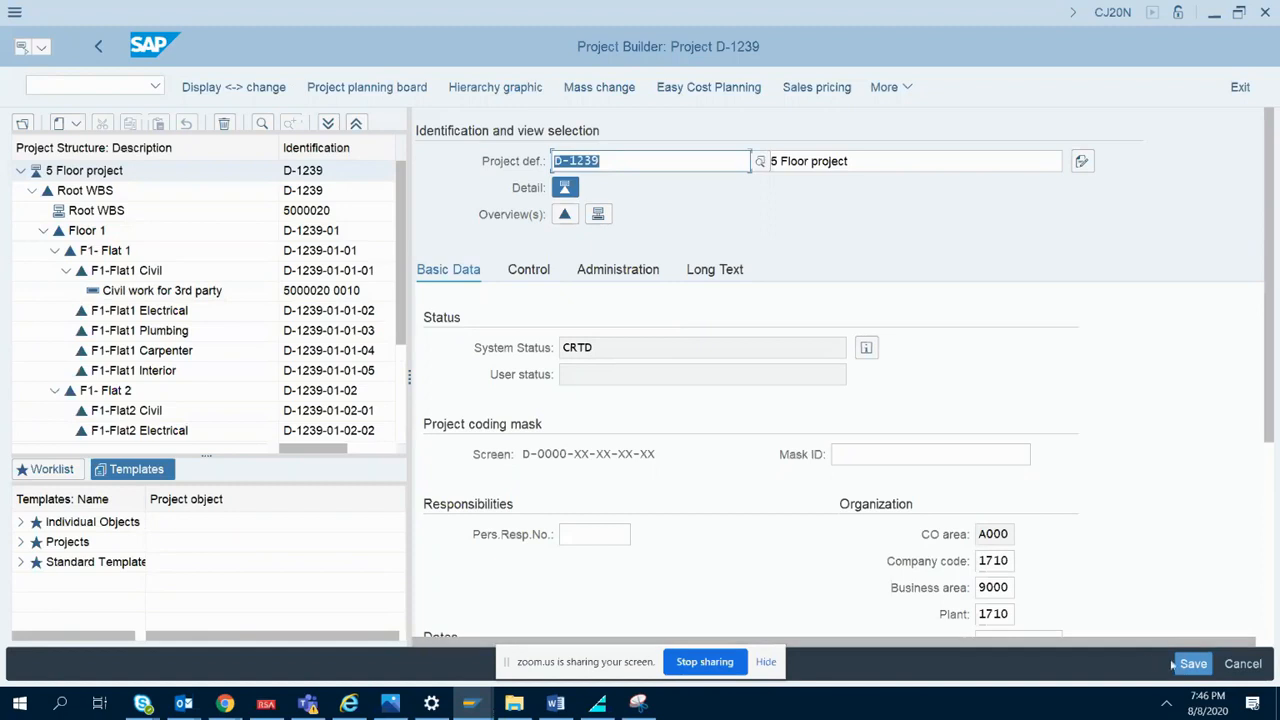
left_click(330, 293)
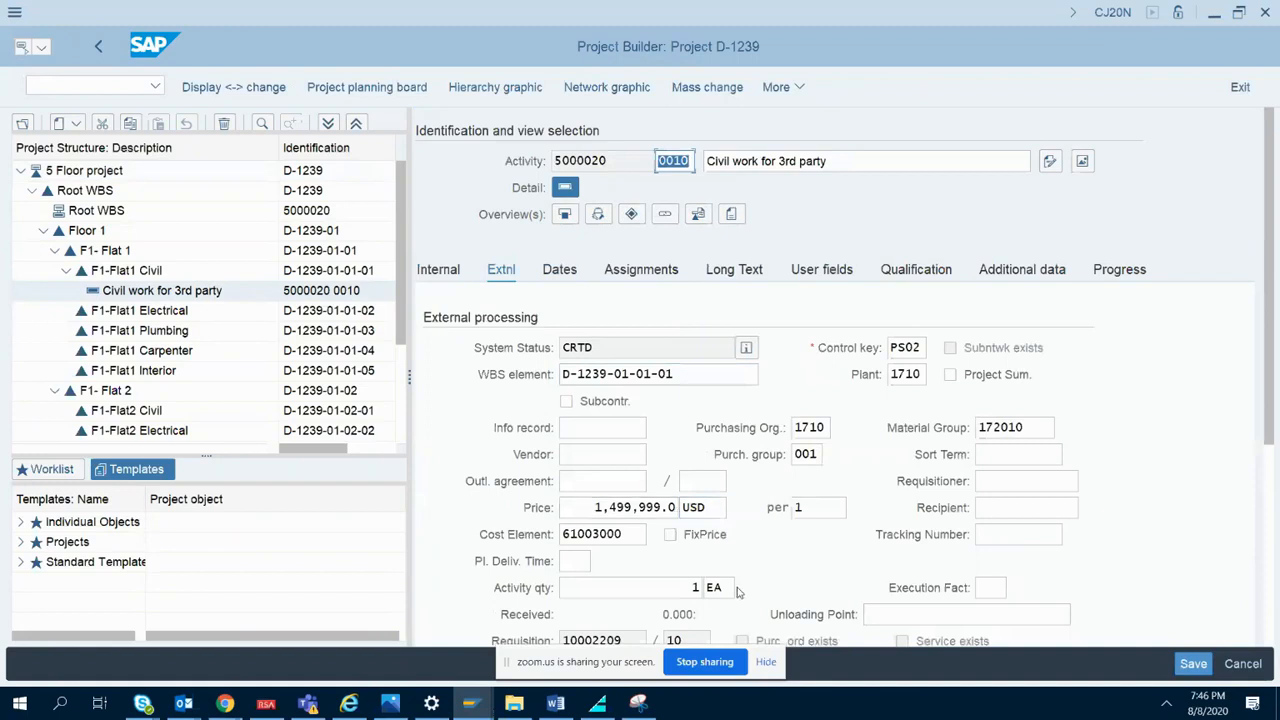
left_click(640, 705)
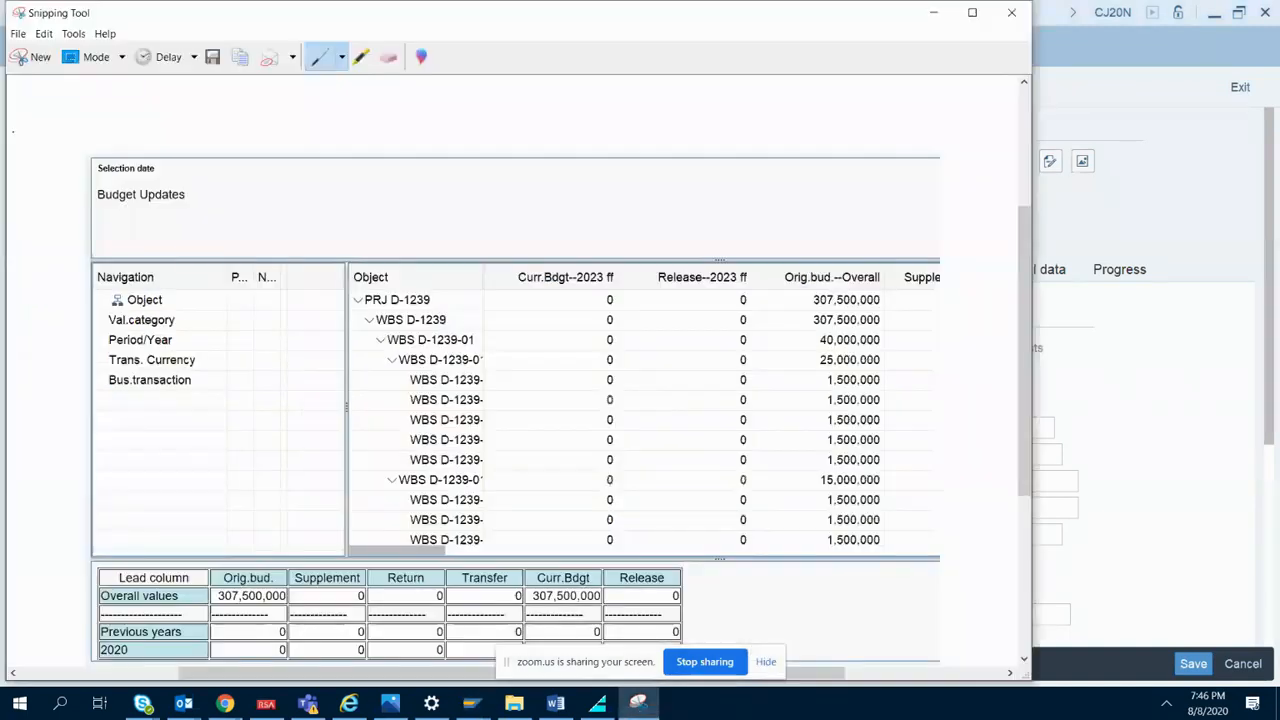
left_click(35, 57)
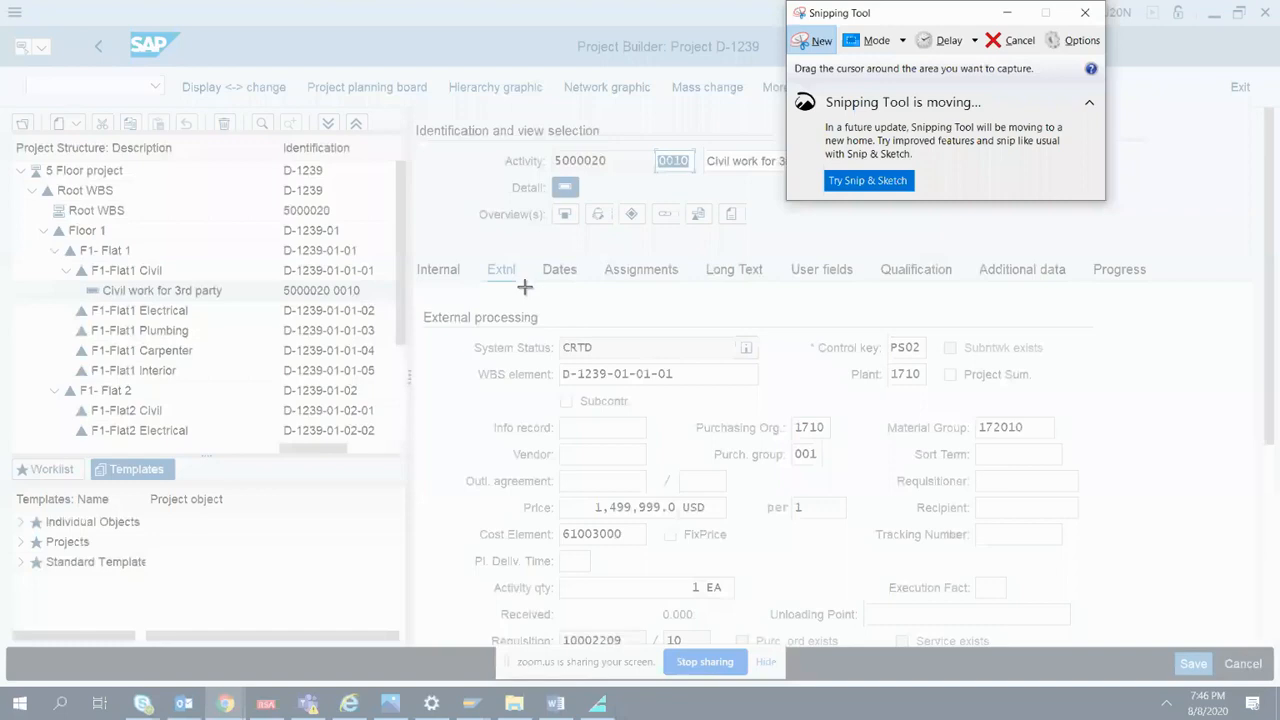
left_click_drag(12, 101, 1145, 621)
- Switch to the Word notes, add the line "Enter PR under Civil work" and paste the captured activity image below it
left_click(555, 703)
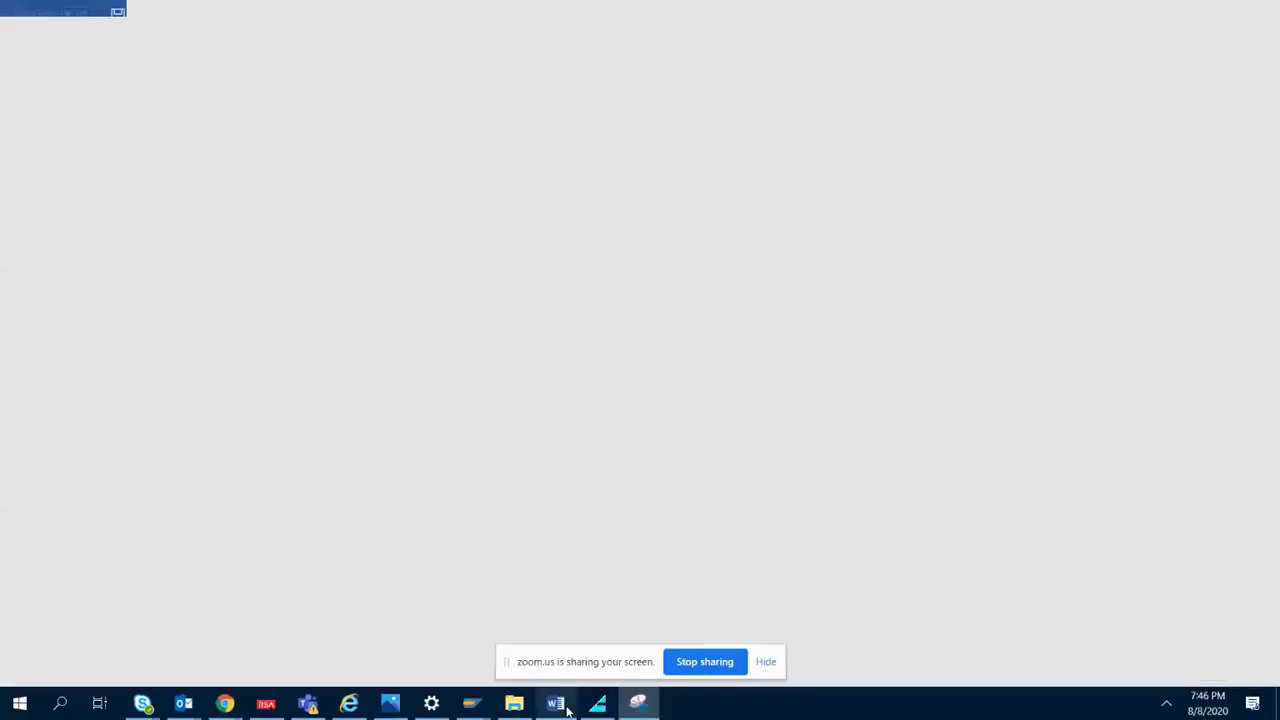
type("nter PR under Civil work")
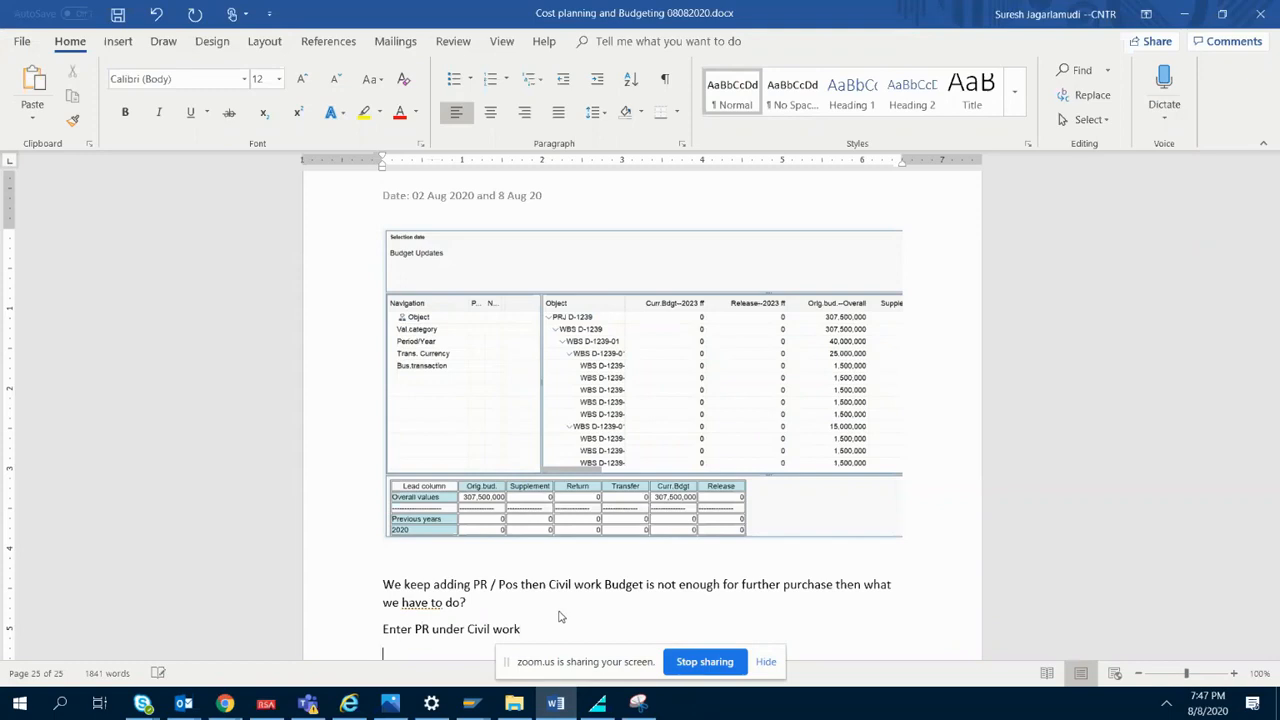
scroll(560, 617, "down", 1)
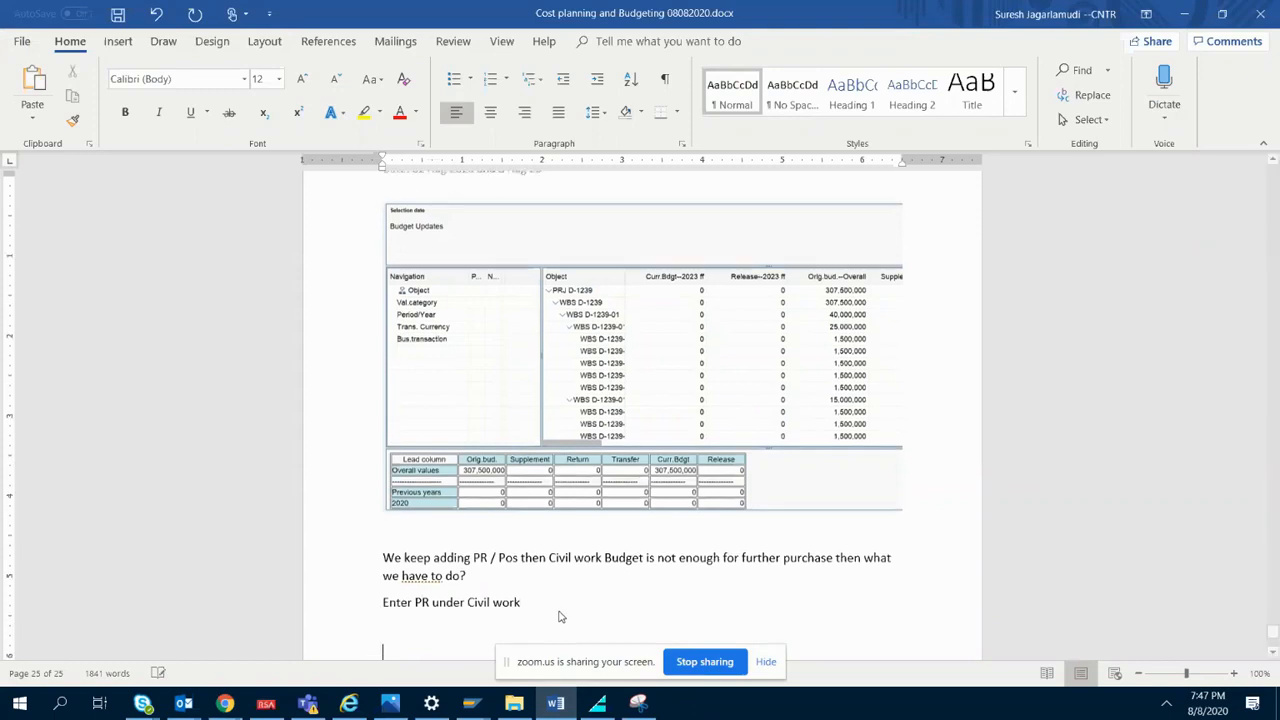
scroll(560, 611, "down", 4)
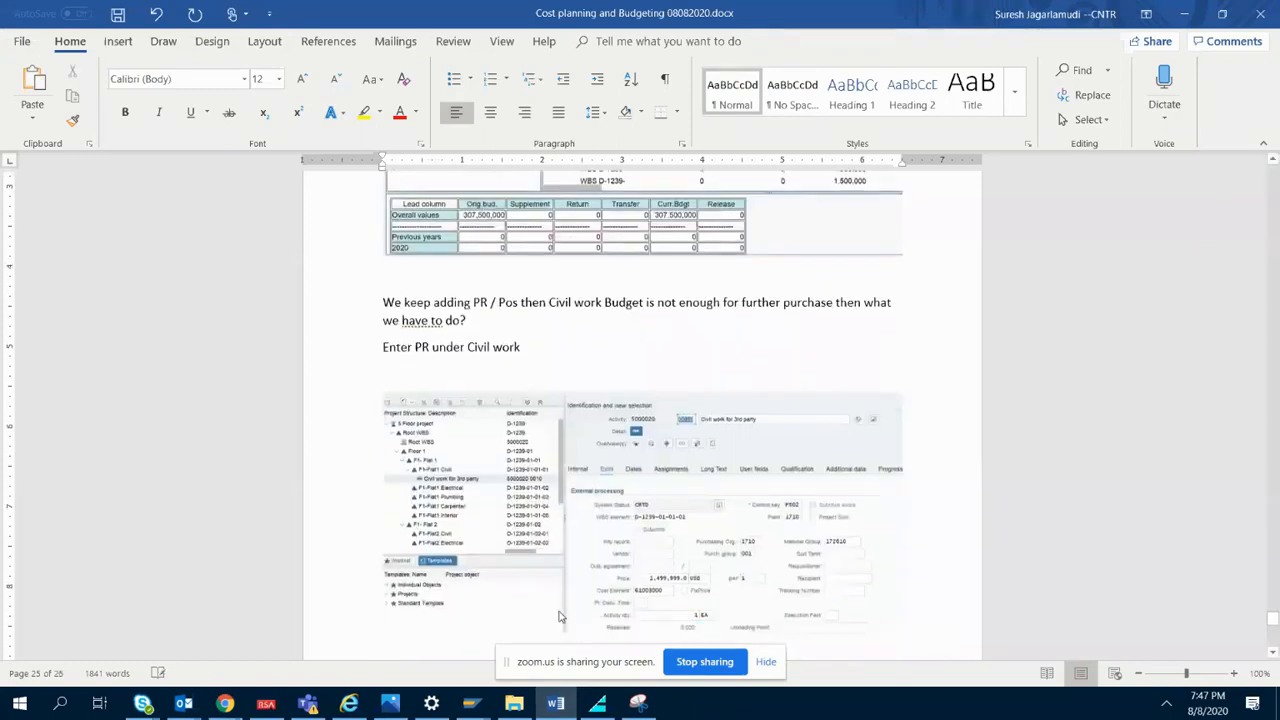
- Return to SAP, save project D-1239 and go back to SAP Easy Access with the Accounting folder expanded
left_click(569, 710)
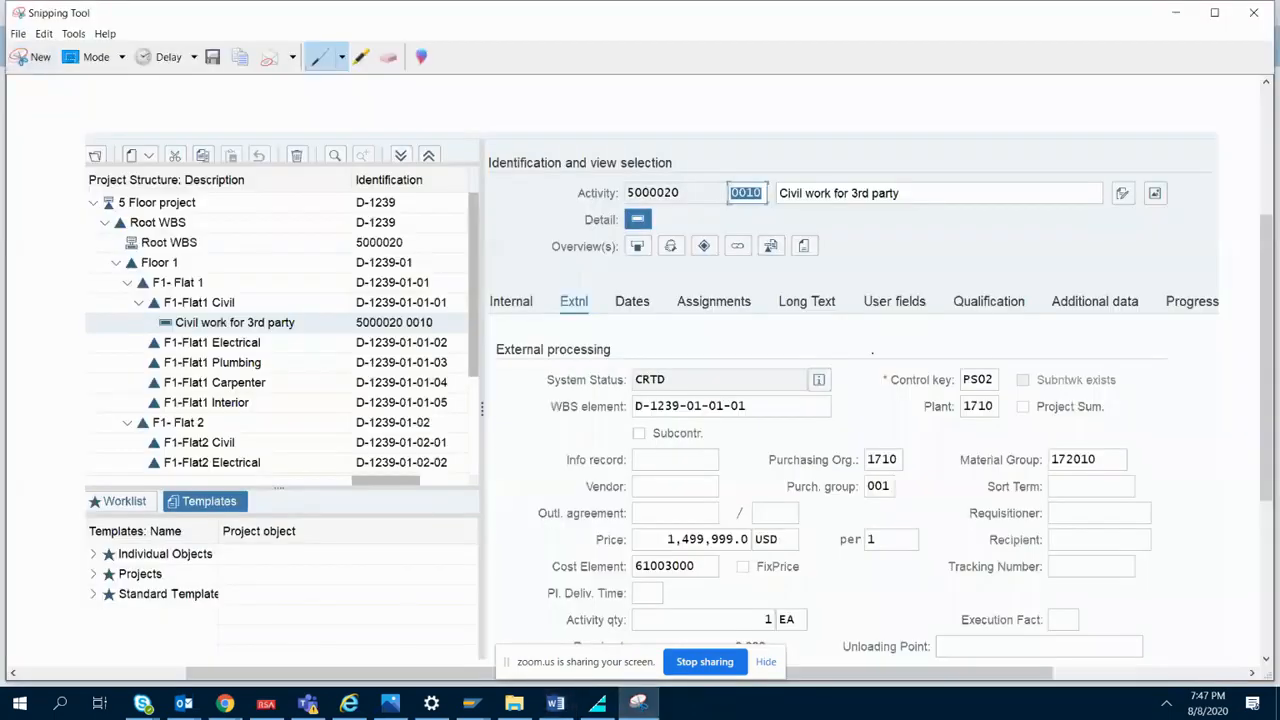
left_click(1176, 12)
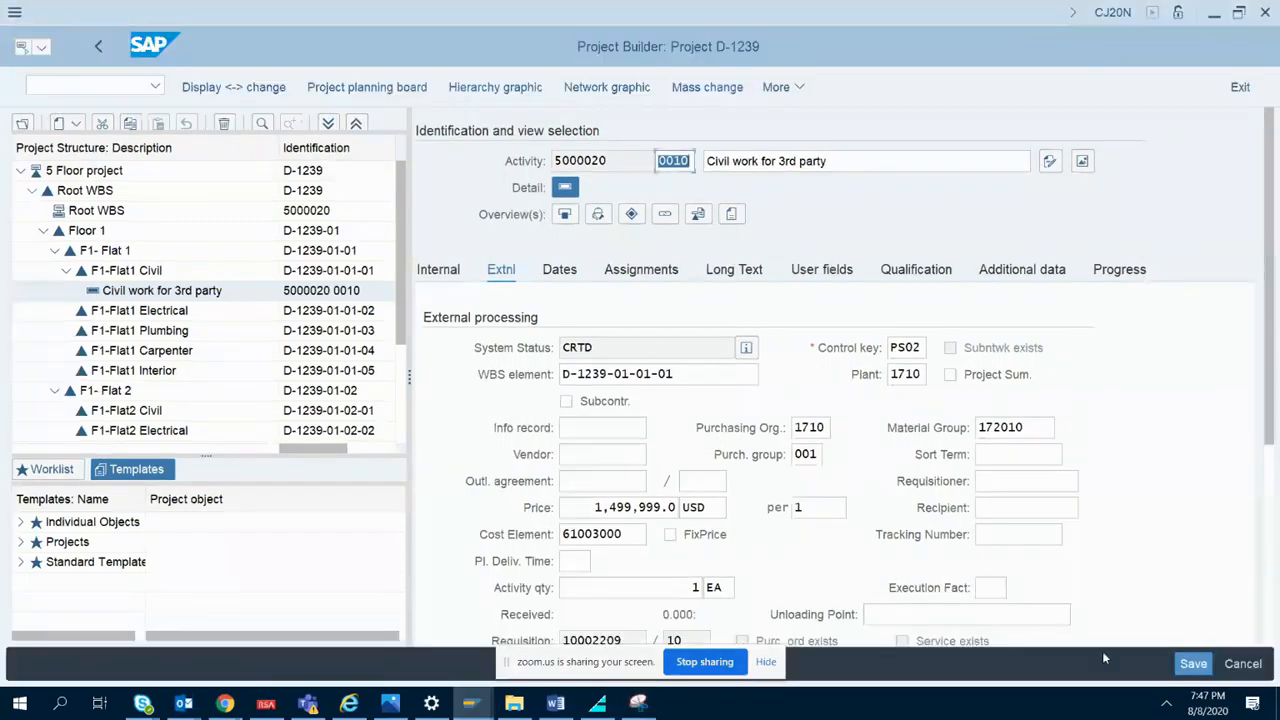
left_click(1190, 664)
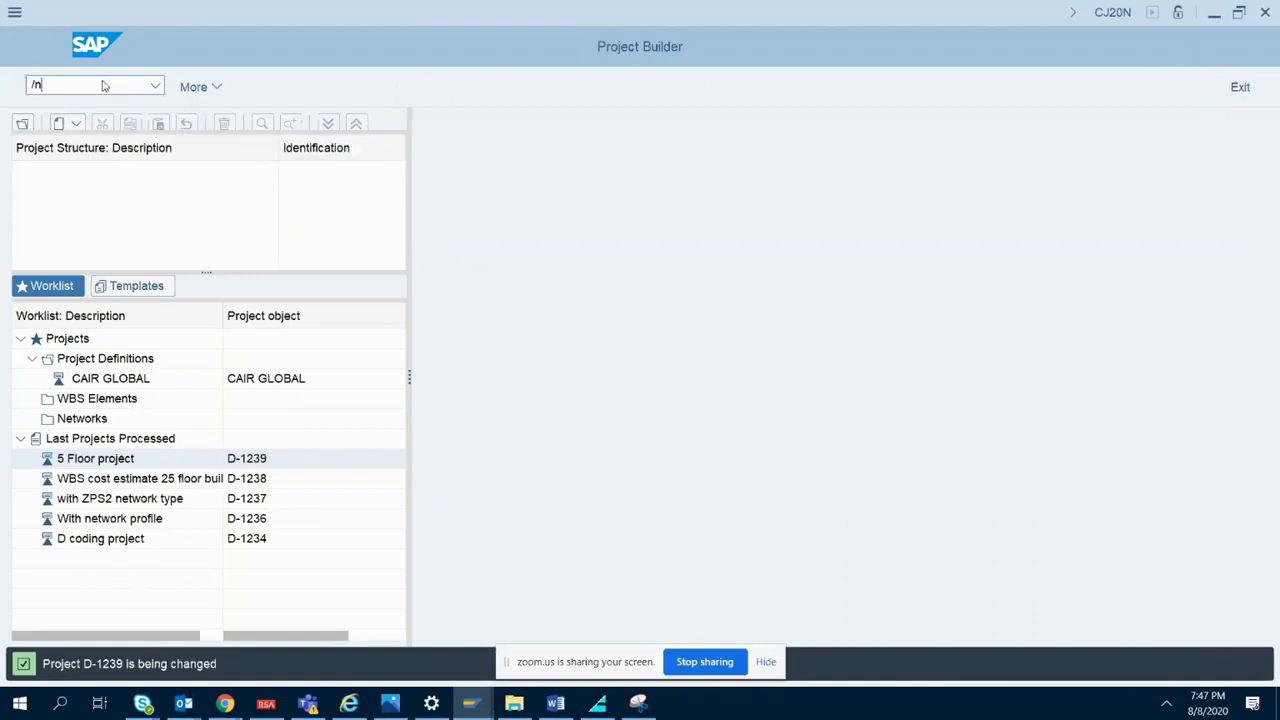
key("Return")
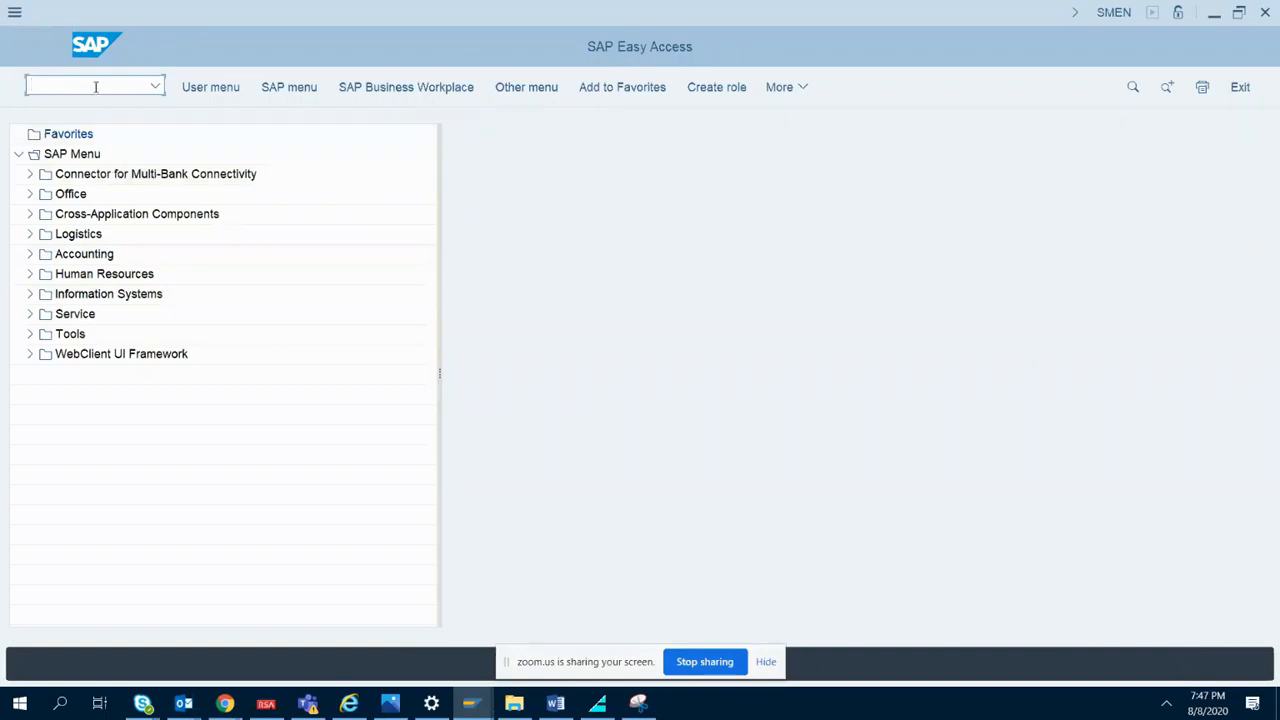
left_click(31, 255)
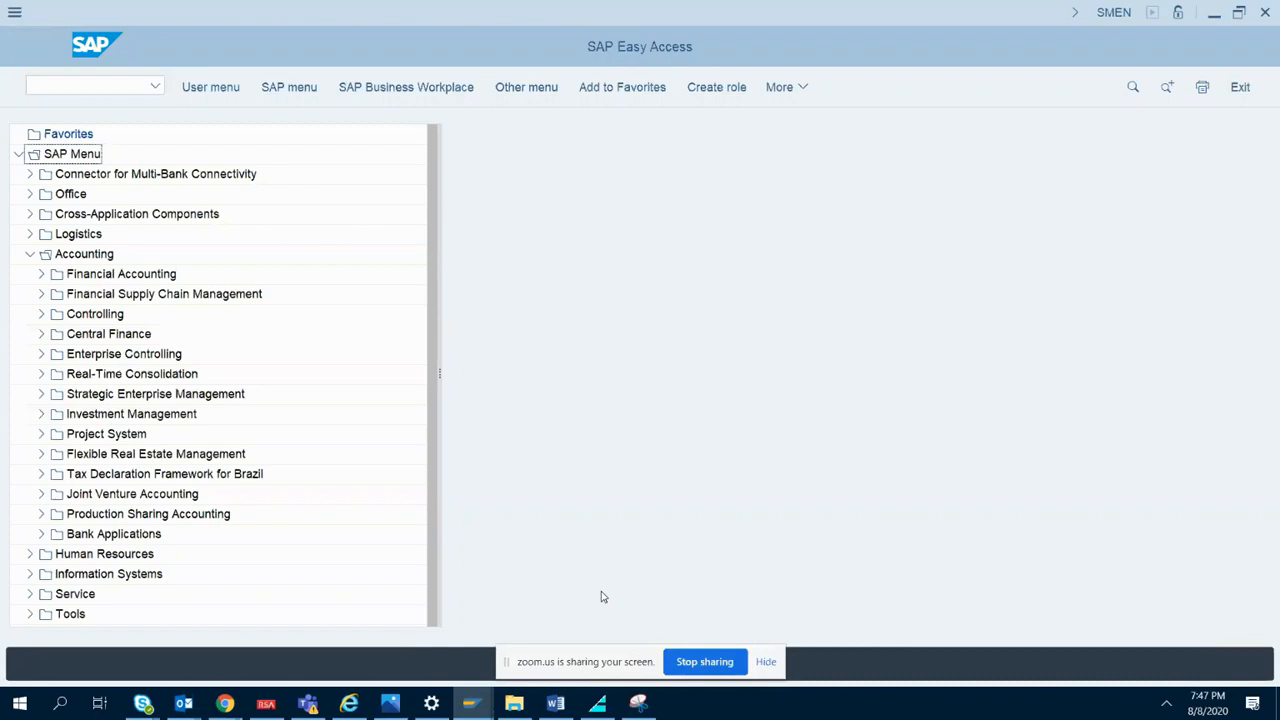
- Open project D-1239 again in Project Builder (CJ20N), expand its structure and display the activity "Civil work for 3rd party"
left_click(90, 89)
type("c")
key("Return")
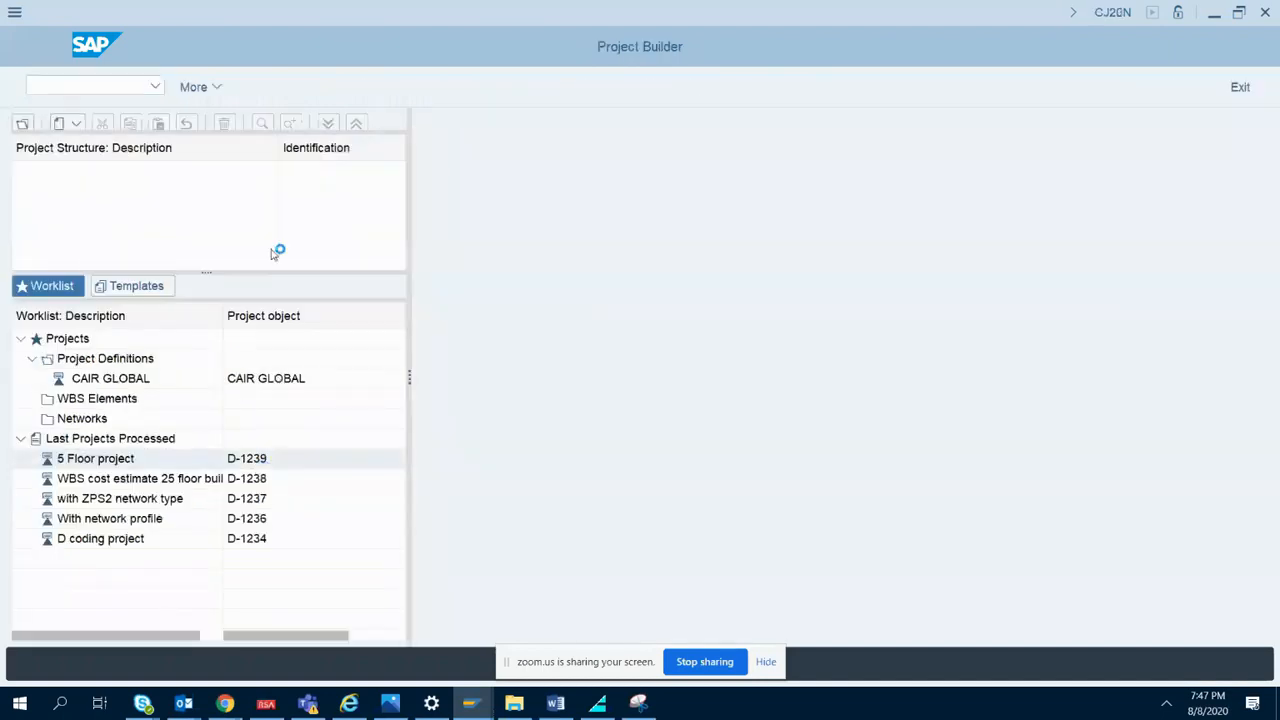
left_click(329, 128)
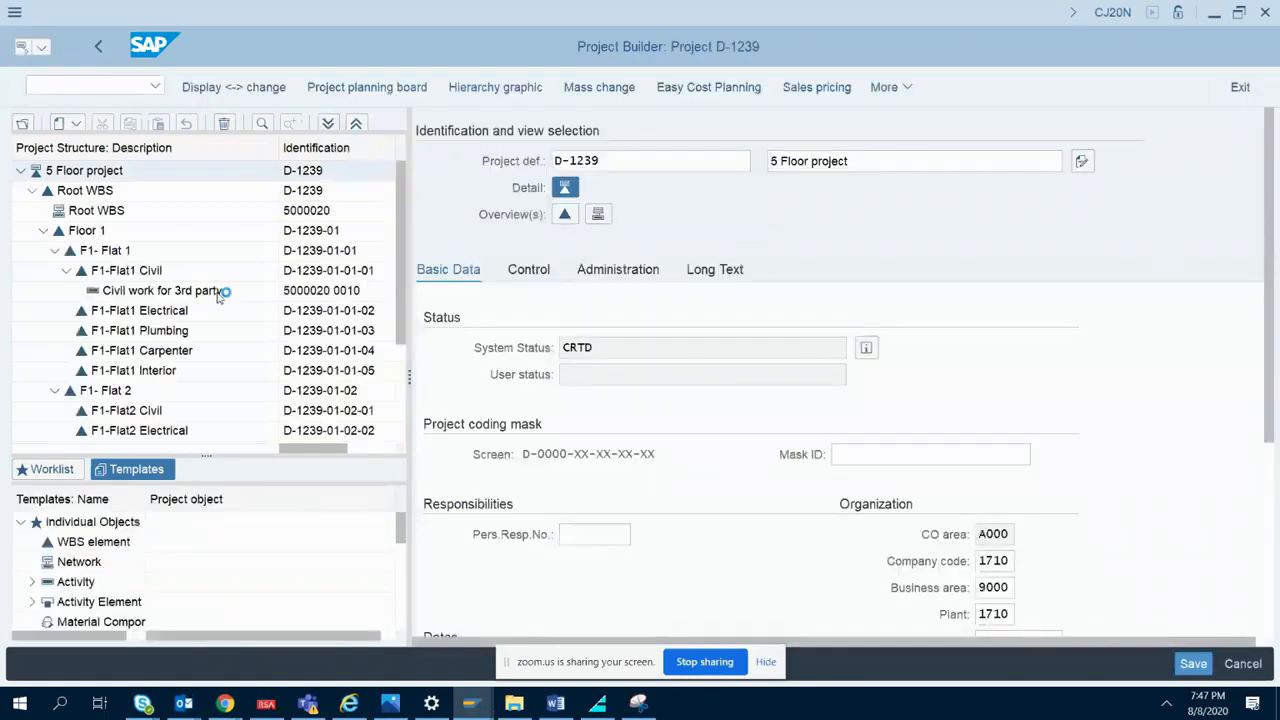
left_click(172, 292)
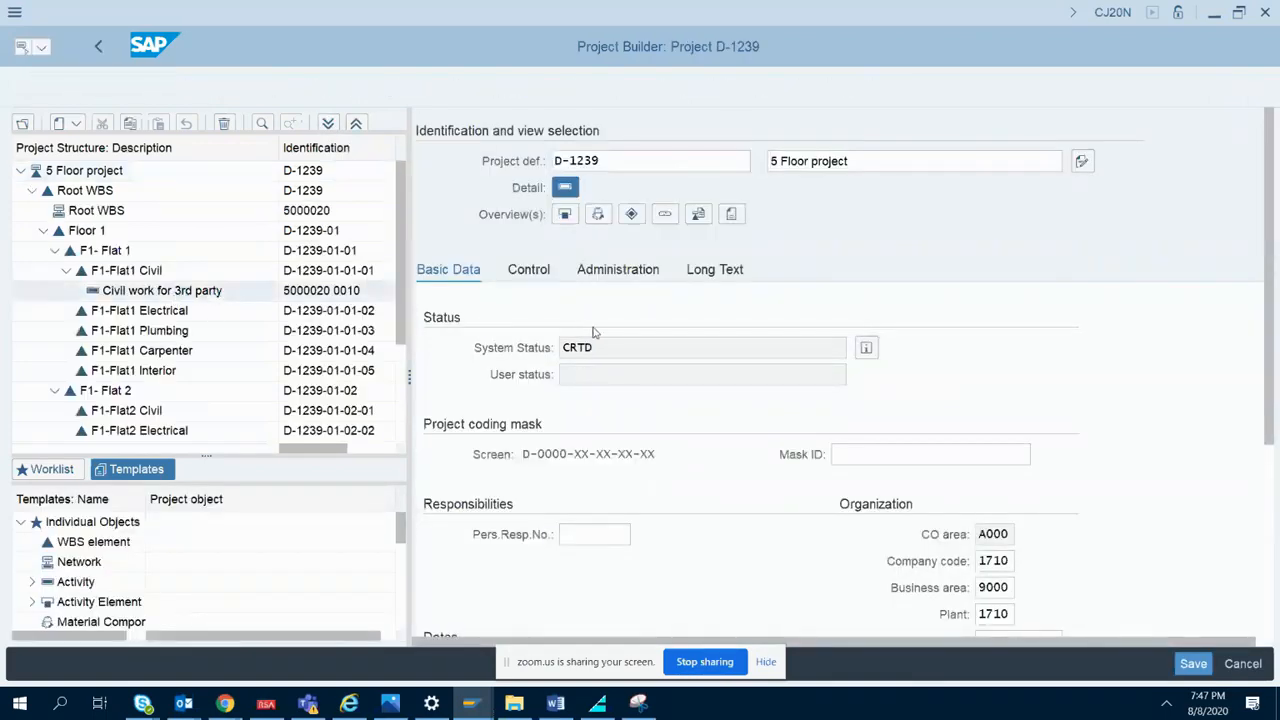
- Examine the activity's assigned WBS element, price and system status in its external processing details
left_click_drag(676, 375, 521, 391)
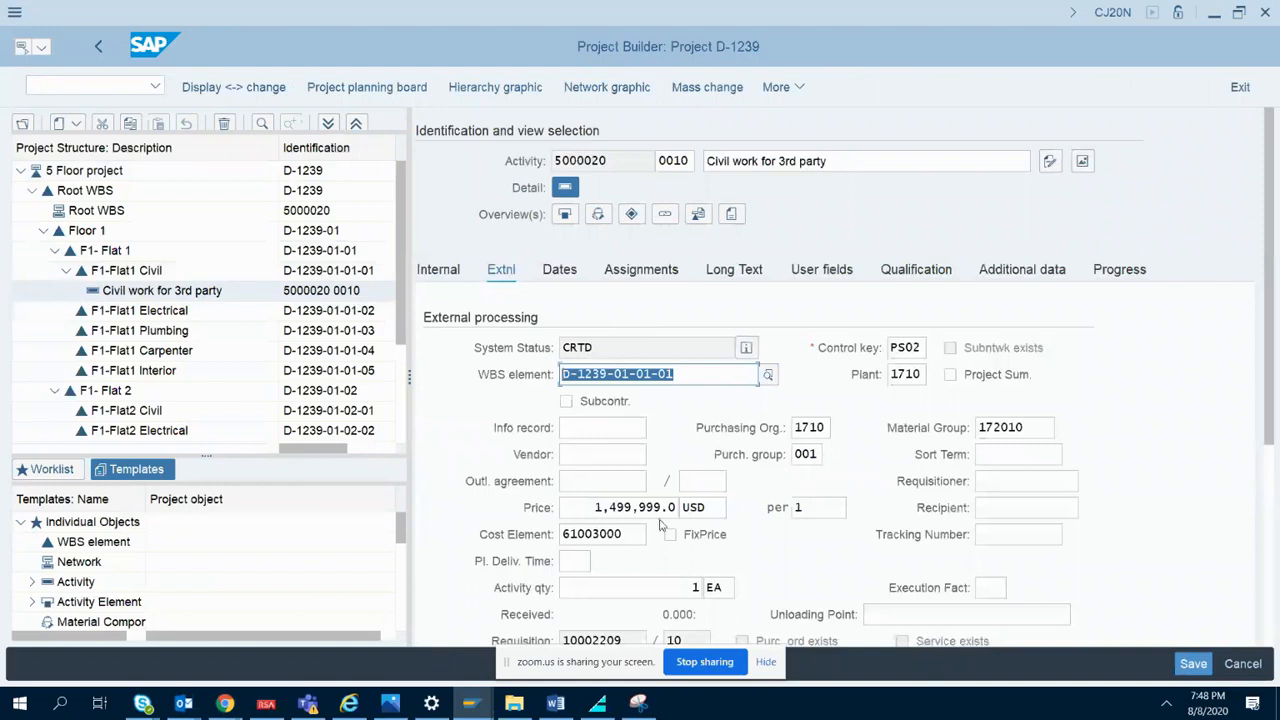
left_click_drag(593, 507, 678, 508)
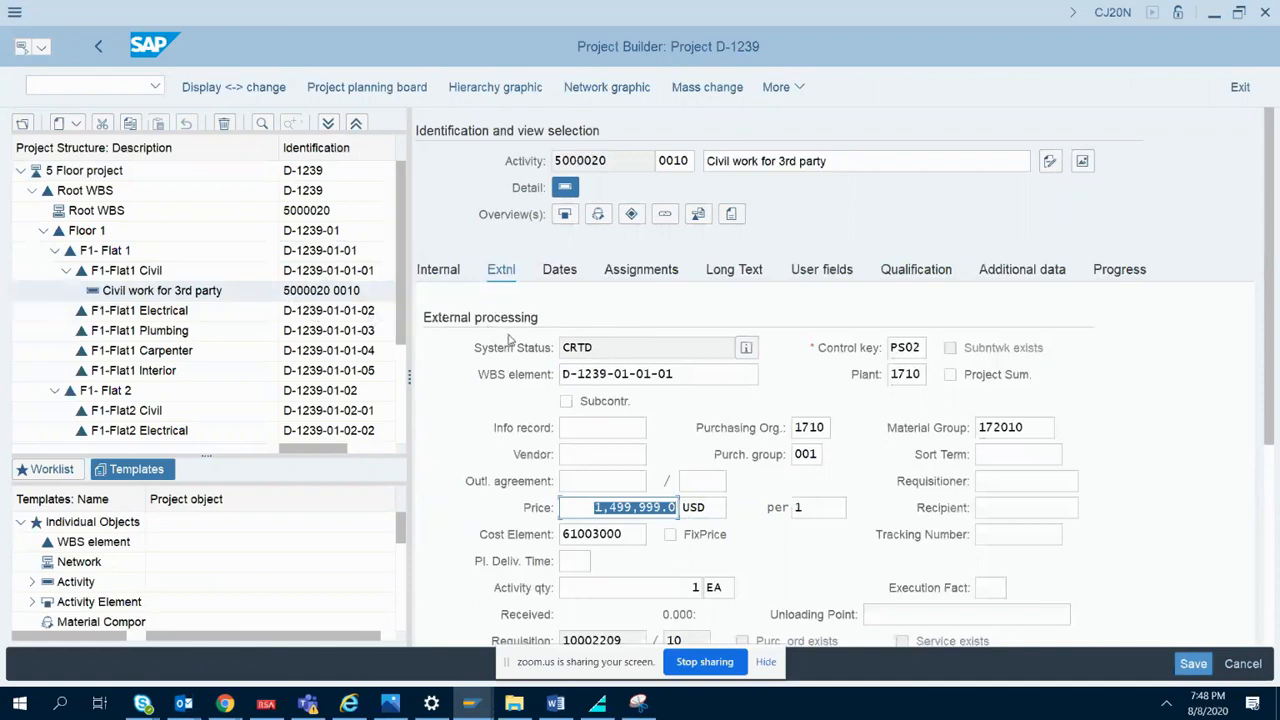
left_click_drag(598, 345, 547, 351)
left_click(595, 347)
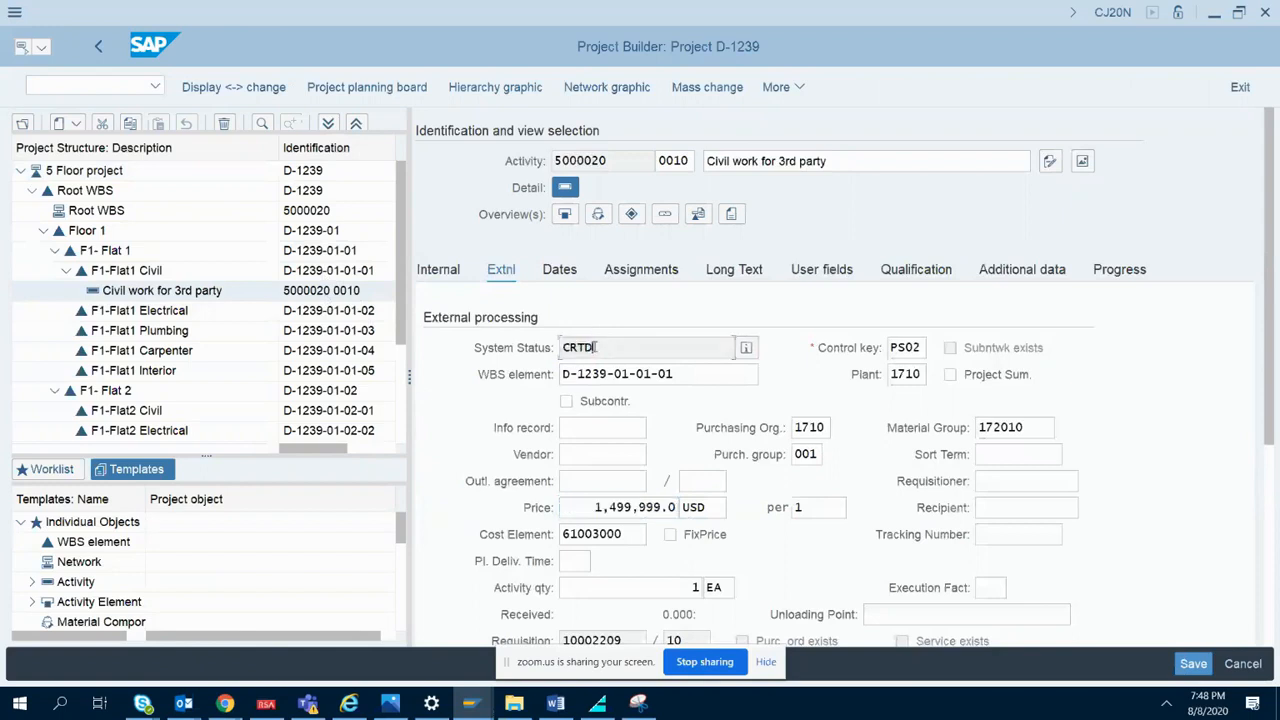
right_click(591, 347)
left_click(570, 356)
left_click(668, 374)
left_click_drag(672, 374, 549, 374)
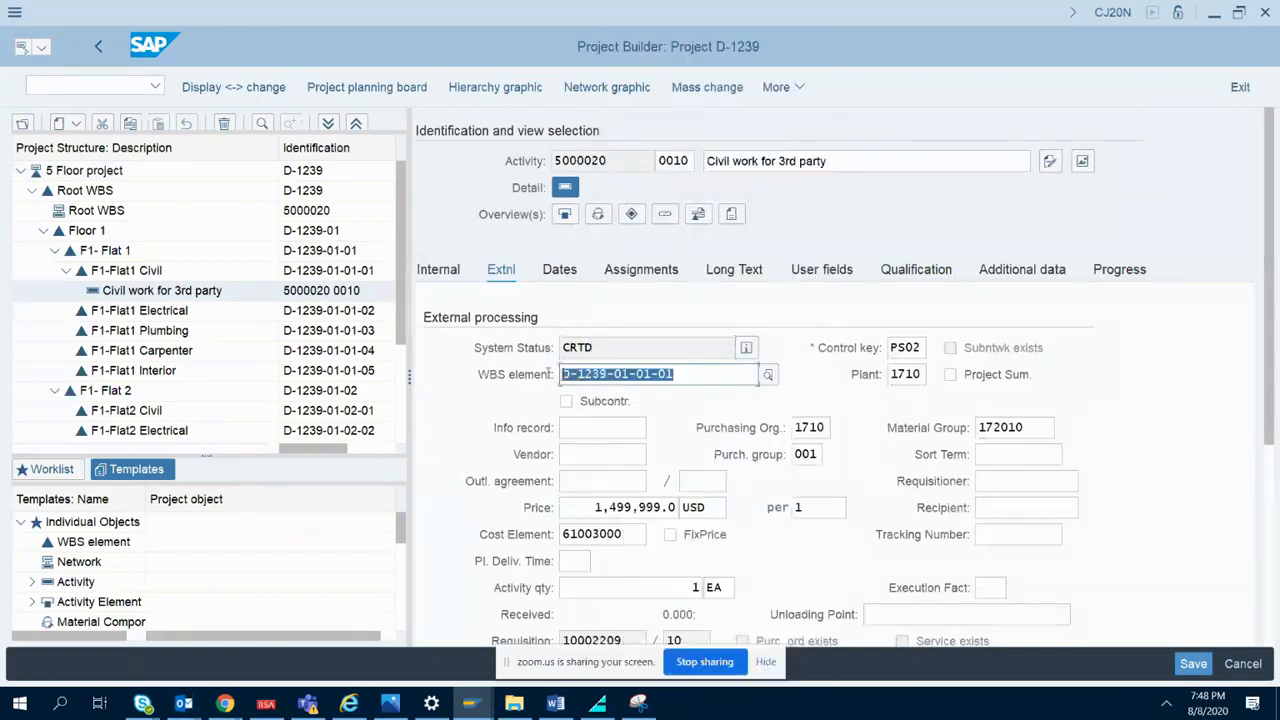
left_click(608, 349)
- Save and leave Project Builder, return to SAP Easy Access and expand the Project System folder under Accounting
left_click(1193, 664)
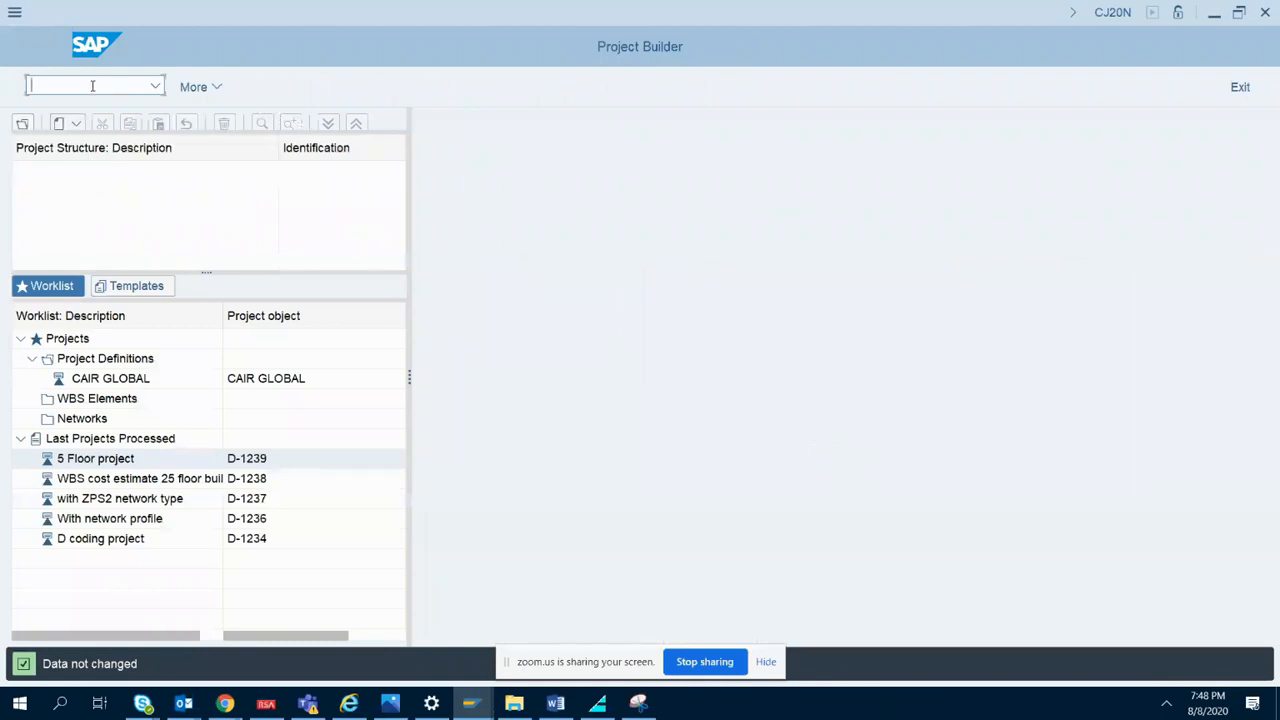
type("/n")
key("Return")
left_click(85, 86)
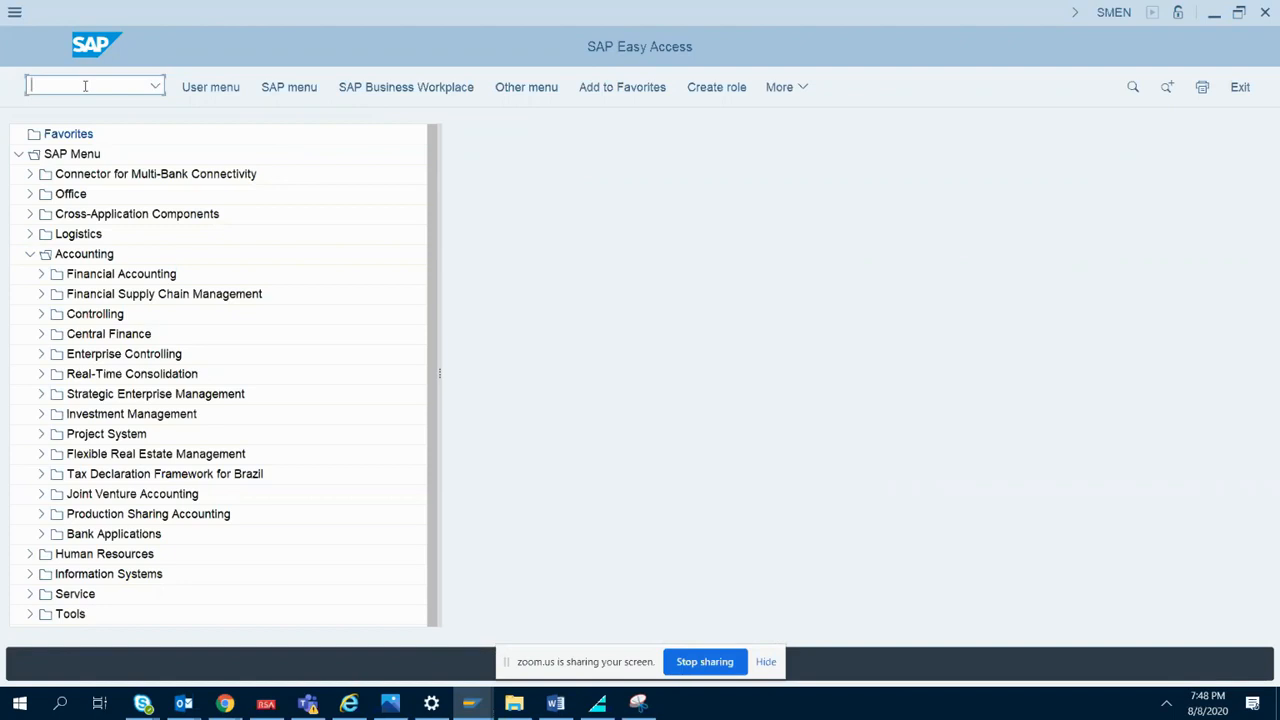
left_click(43, 434)
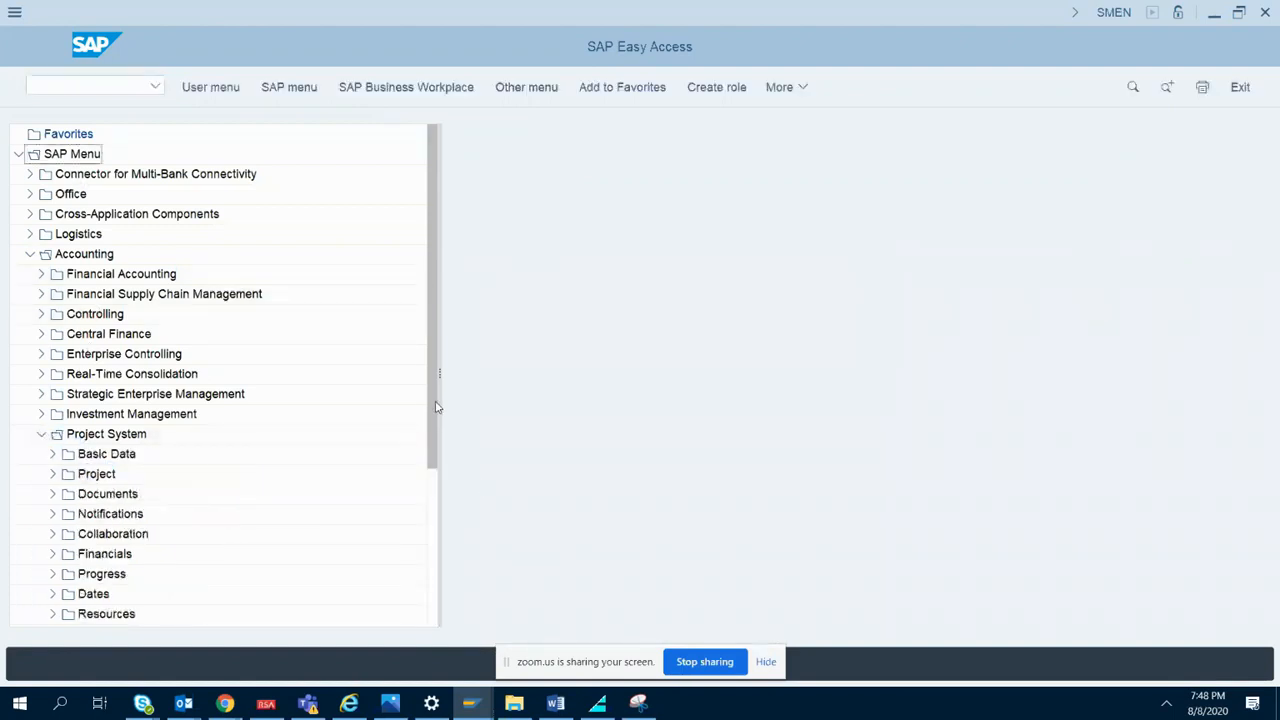
scroll(437, 407, "down", 2)
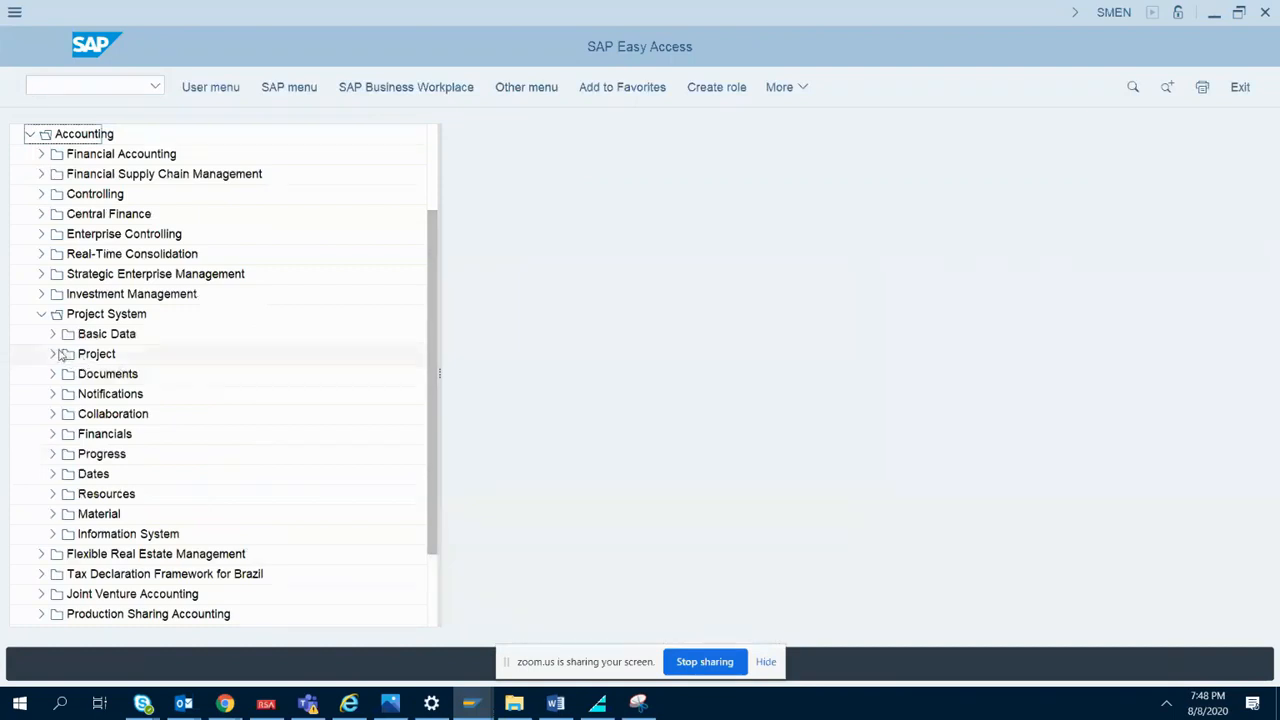
- Expand the Financials, Budgeting and Release folders under Project System to reach the CJ32 - Change transaction
left_click(55, 435)
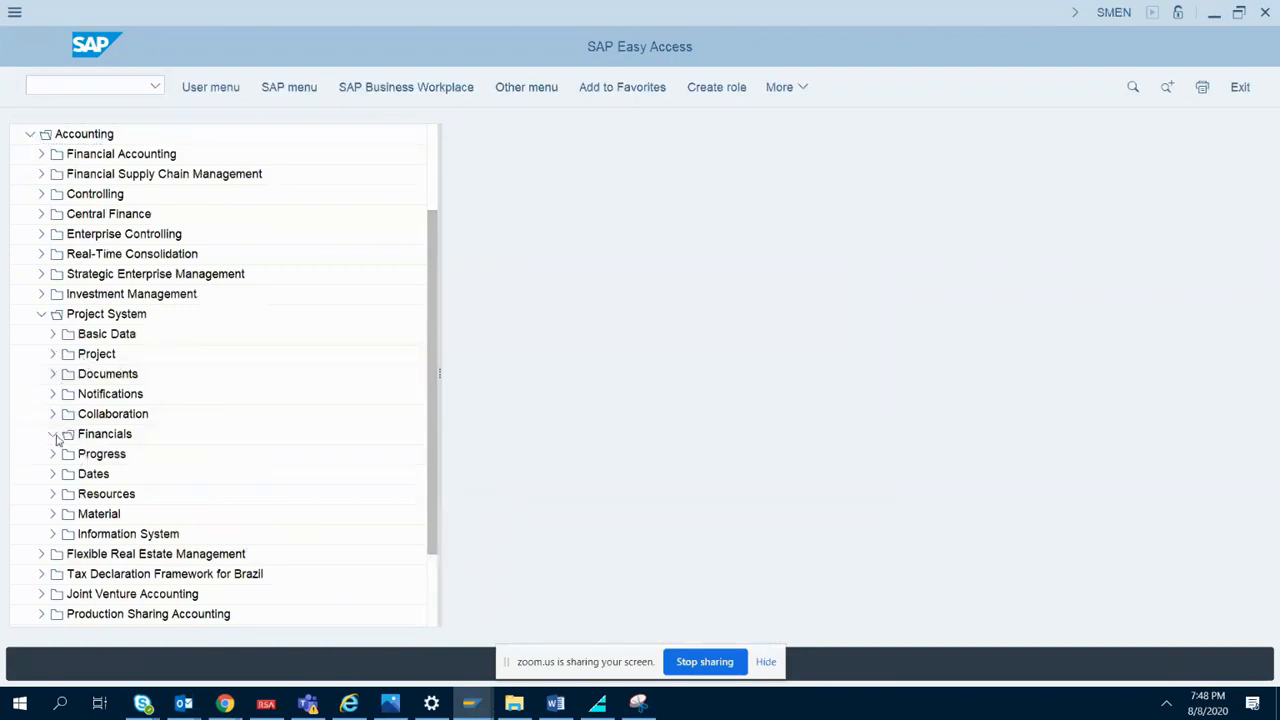
left_click(72, 475)
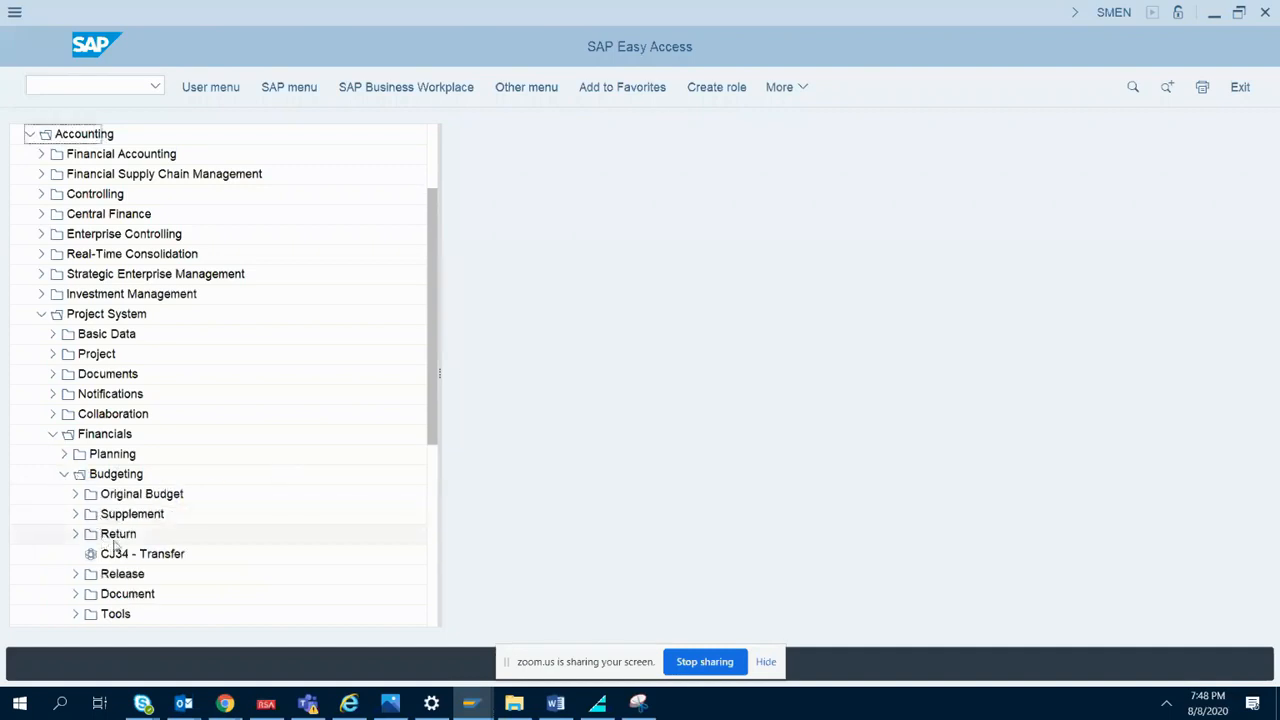
left_click(75, 574)
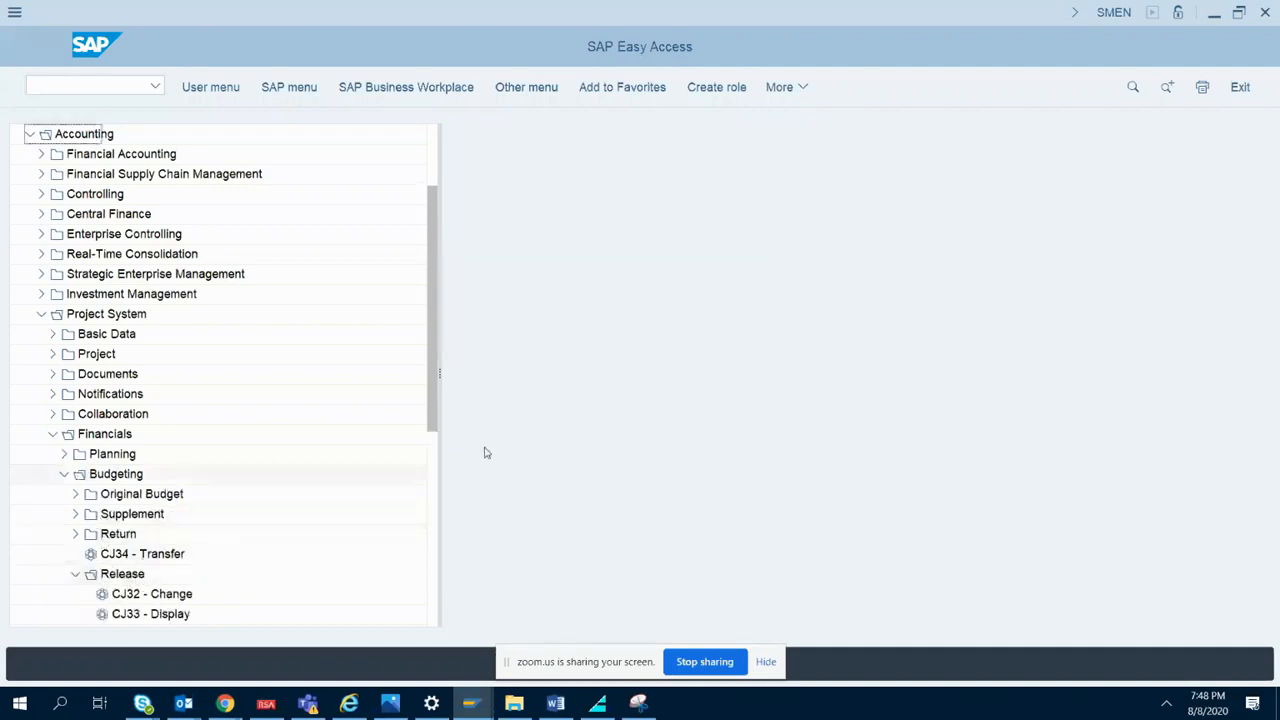
scroll(420, 420, "down", 3)
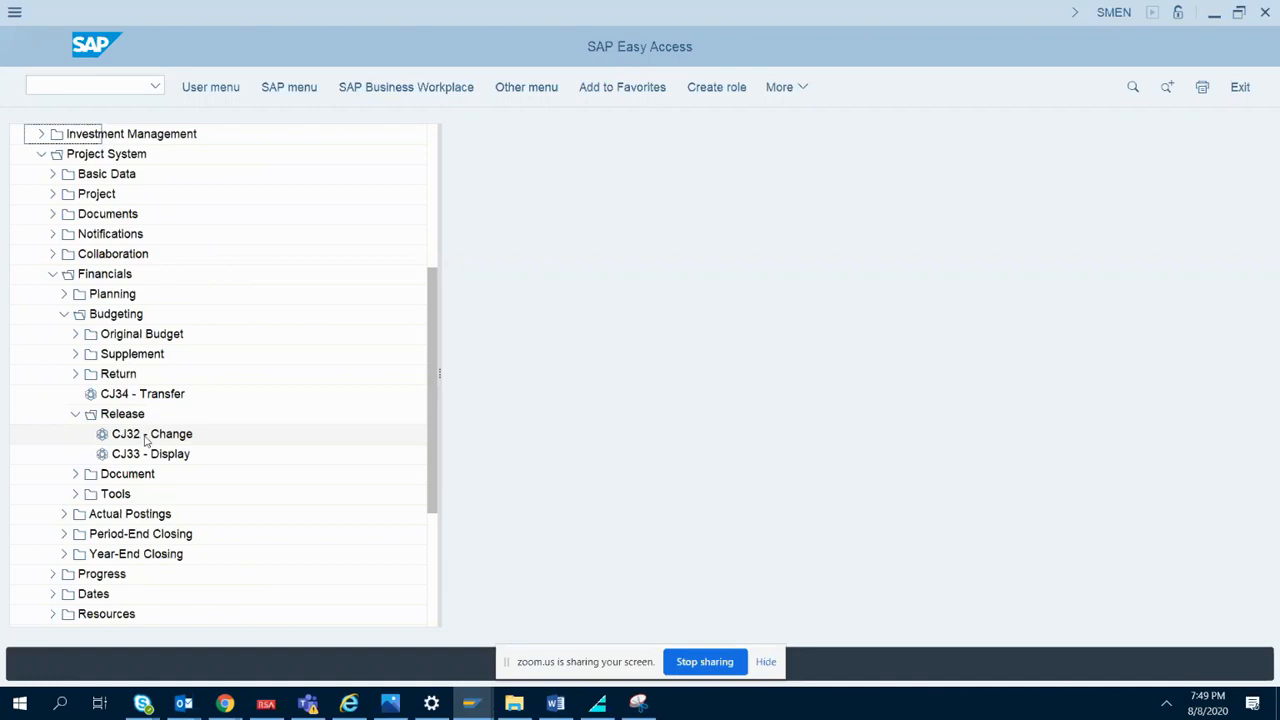
- Review the availability control settings of budget profile JUNE20 in the Word notes, then return to SAP and select CJ32 - Change
left_click(556, 703)
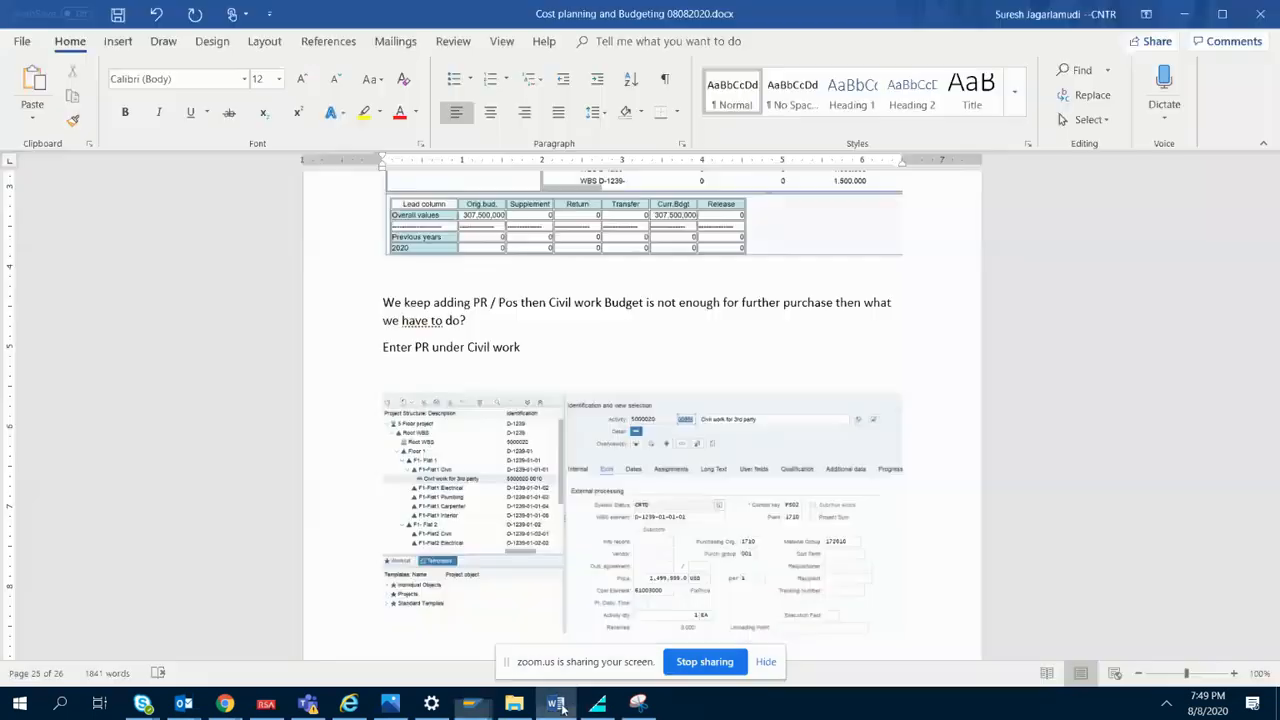
left_click_drag(1271, 624, 1268, 347)
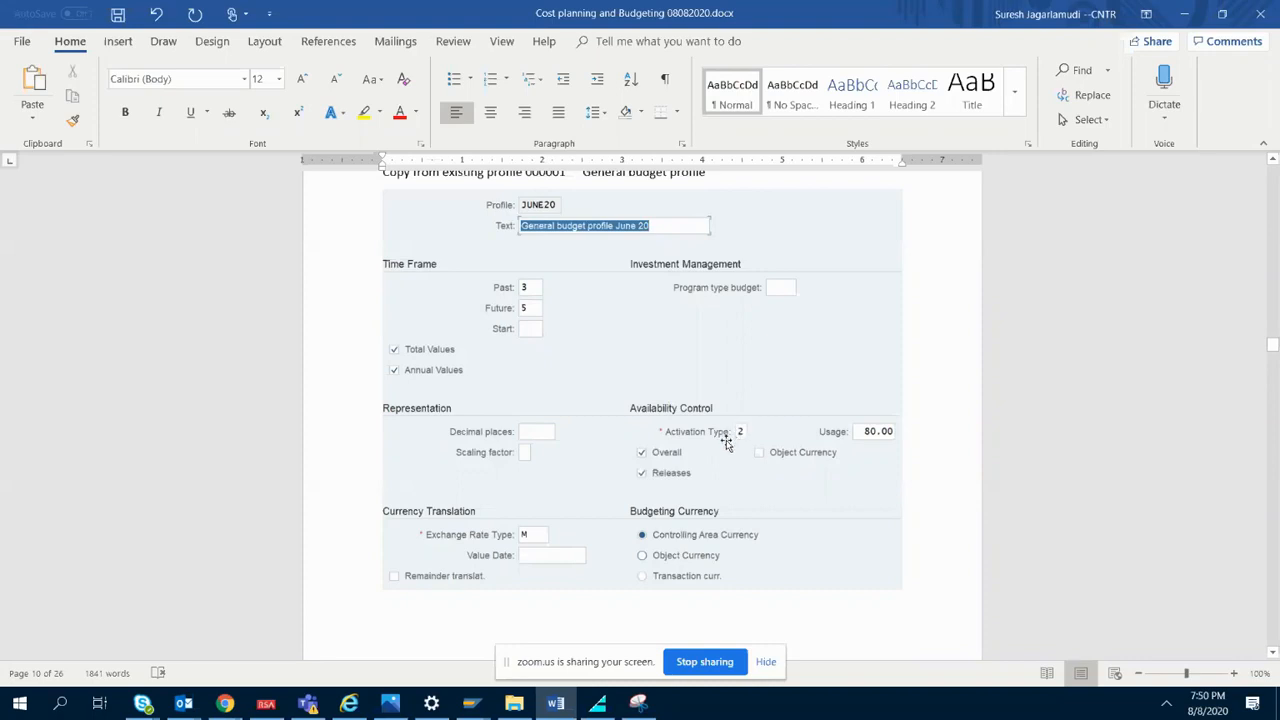
left_click(642, 476)
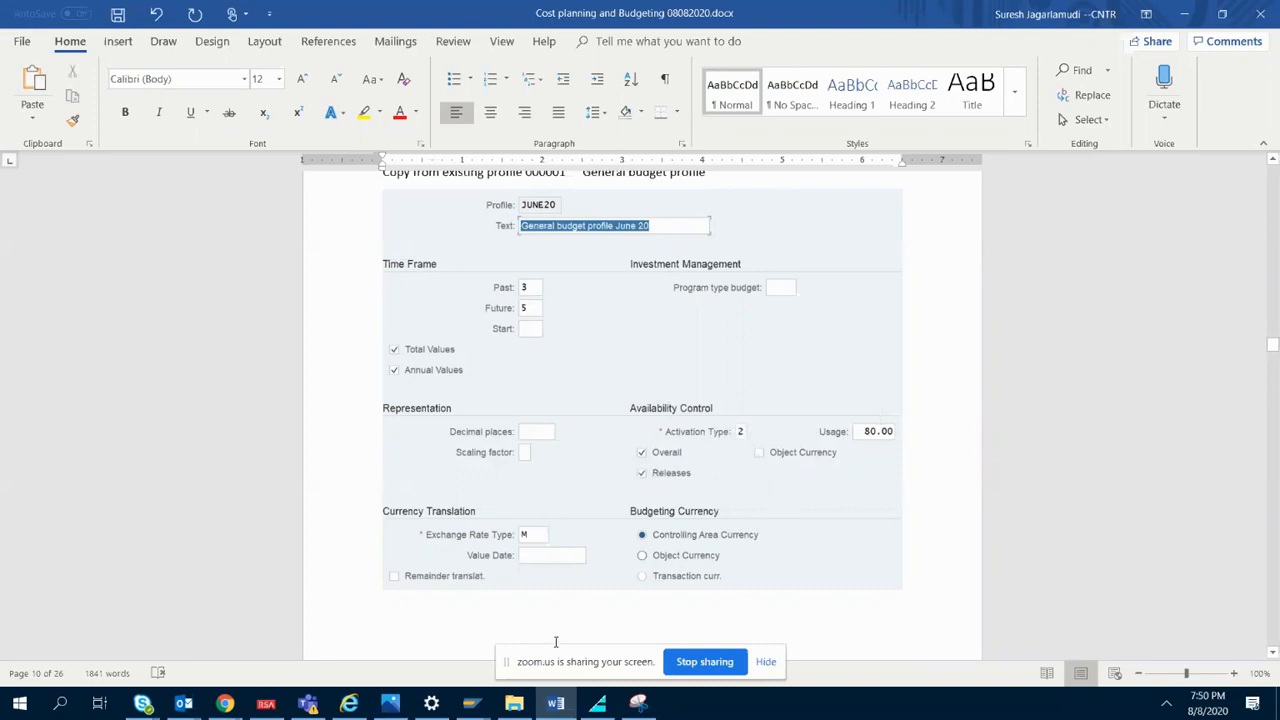
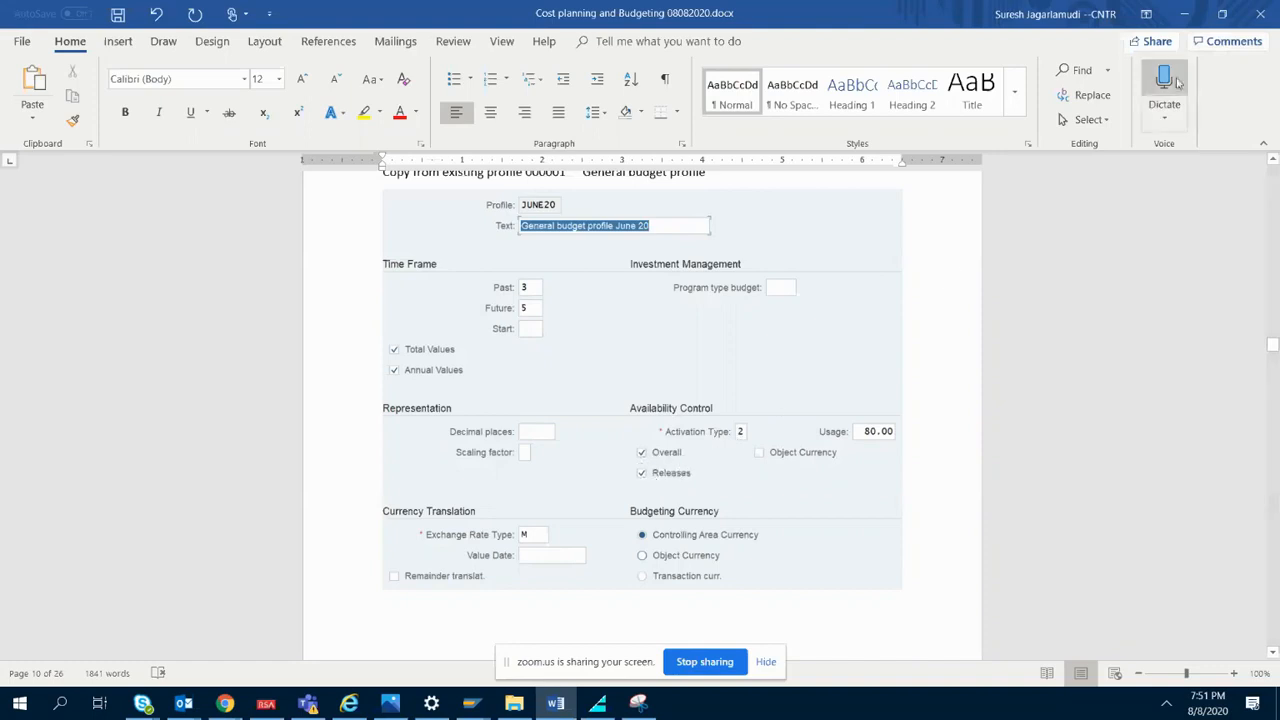
left_click(1187, 16)
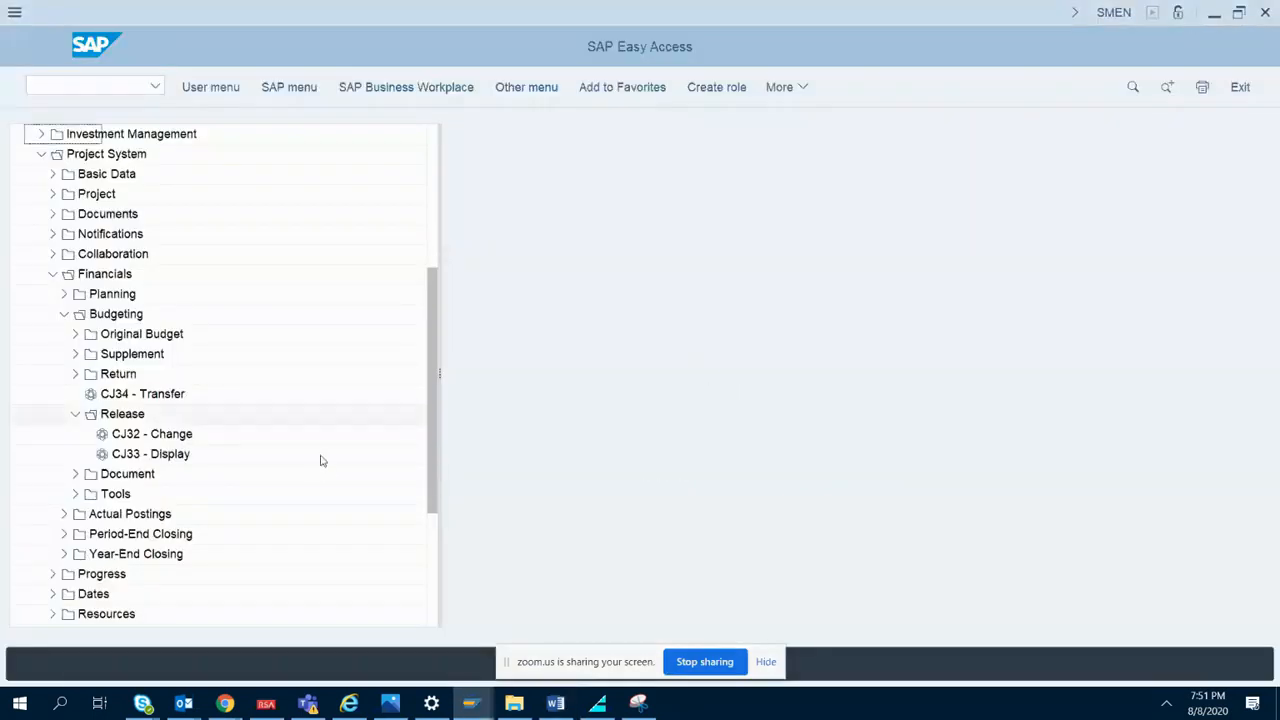
left_click(157, 440)
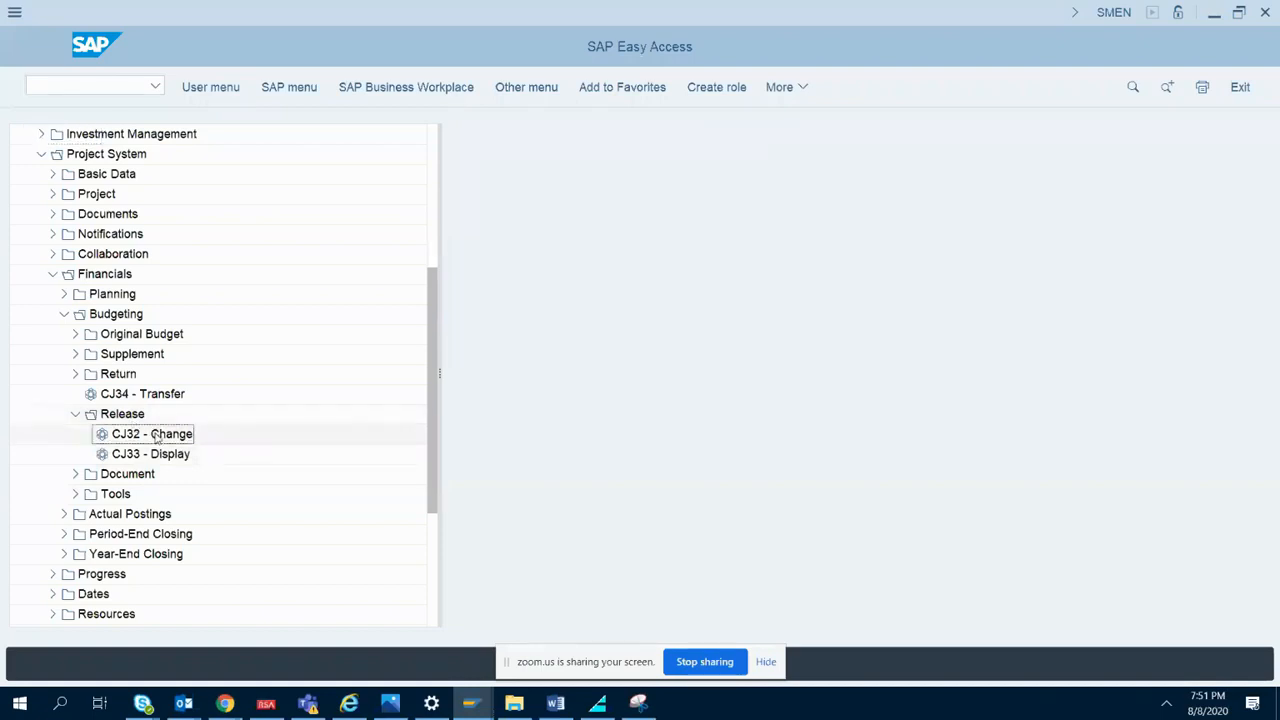
- Switch to the Word notes and add the line "Budget Release: CJ32" on the last page
left_click(557, 706)
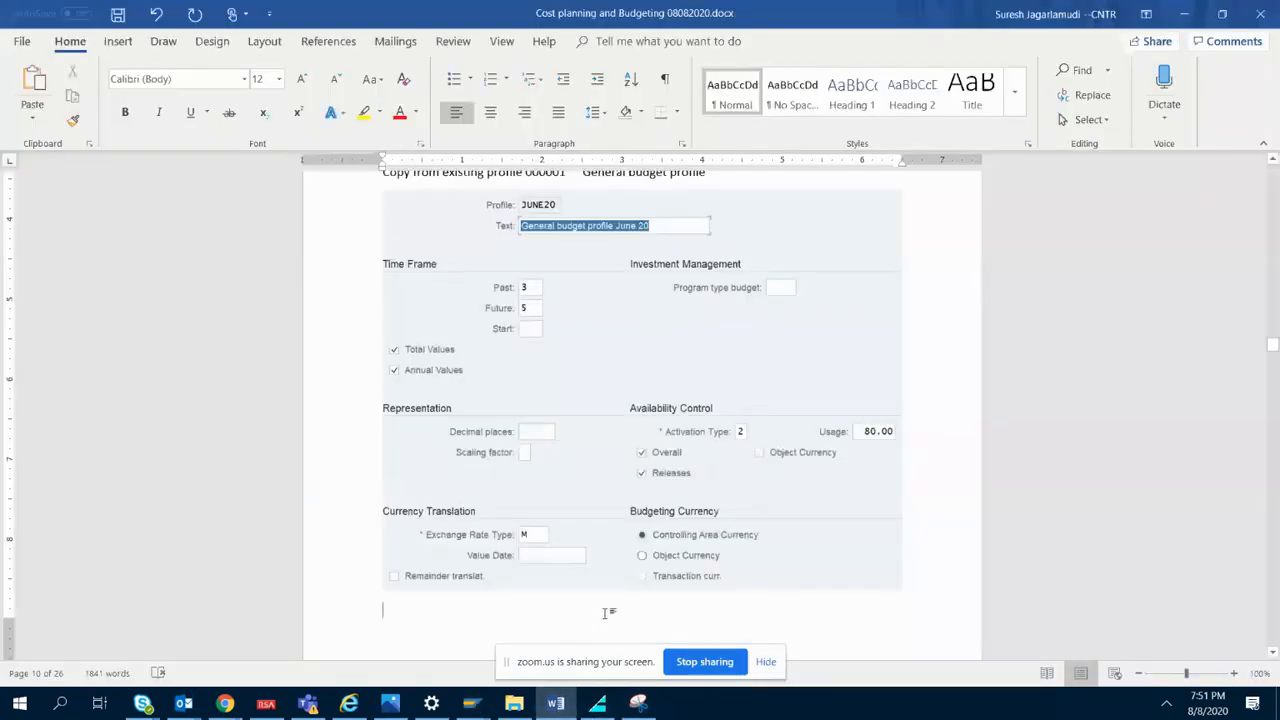
left_click_drag(1273, 347, 1273, 625)
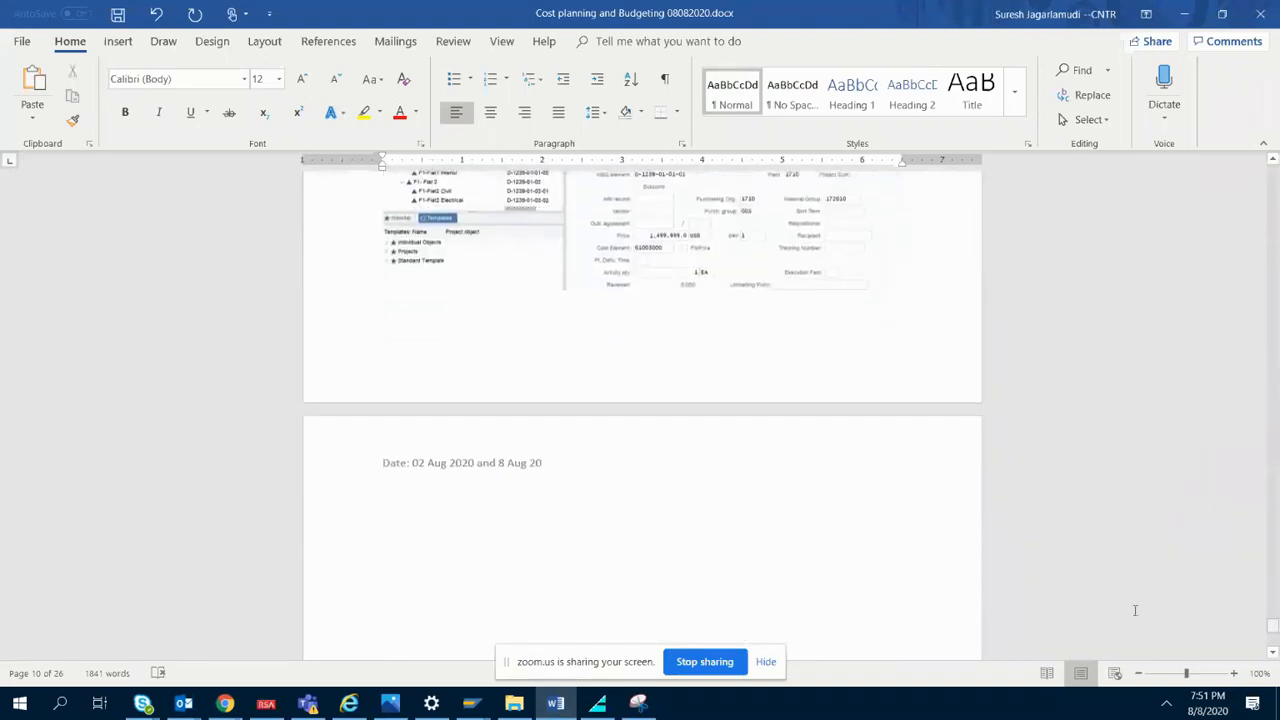
left_click(497, 518)
type("Bu")
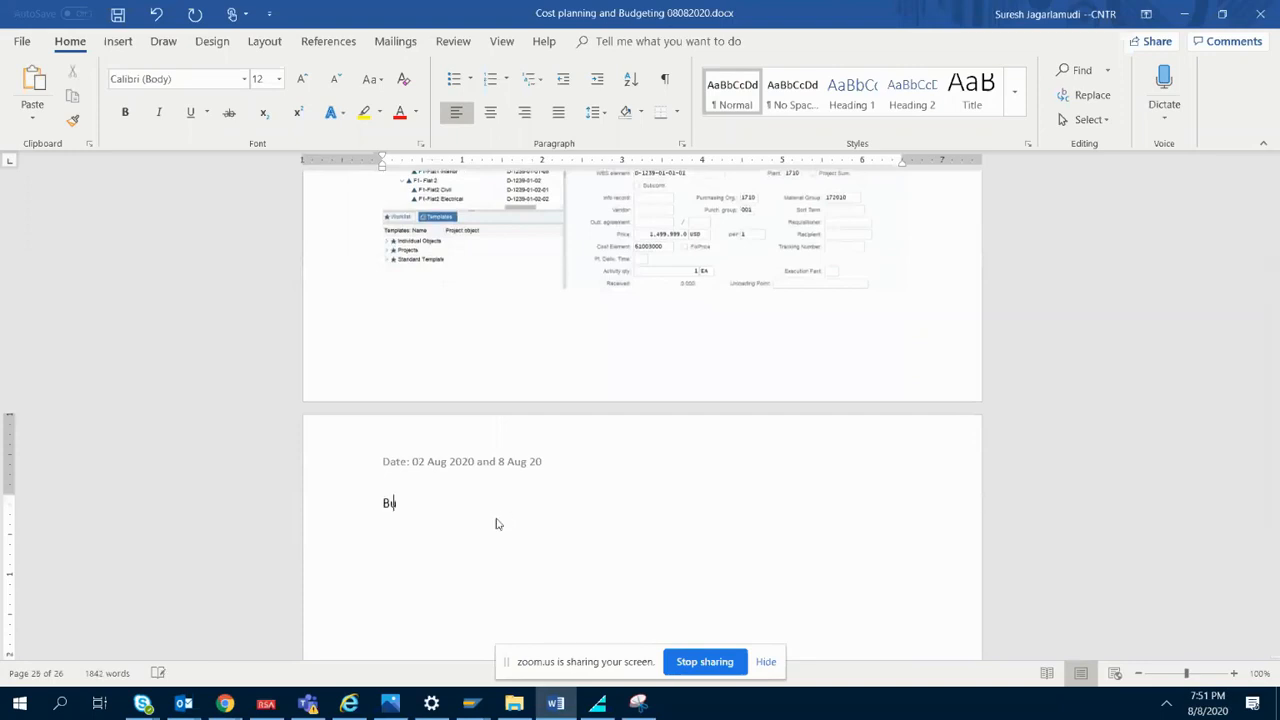
type("dget Release")
key("Return")
type(": Cl")
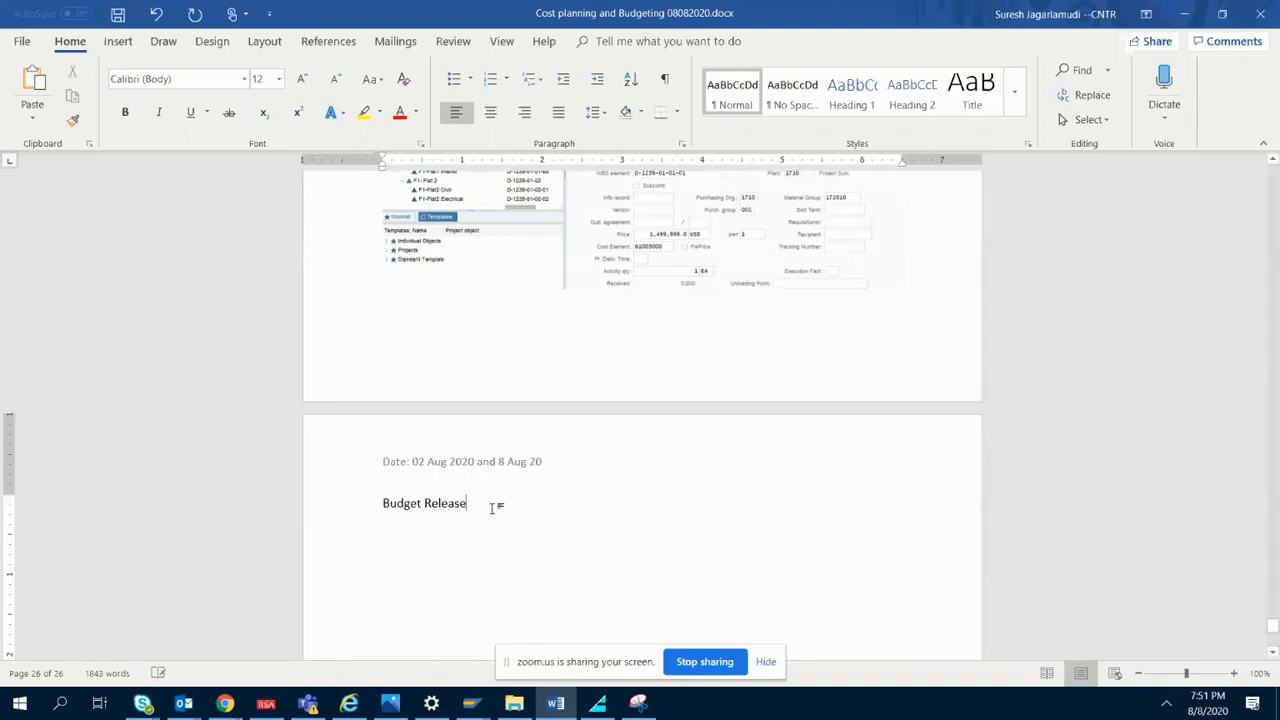
type("32")
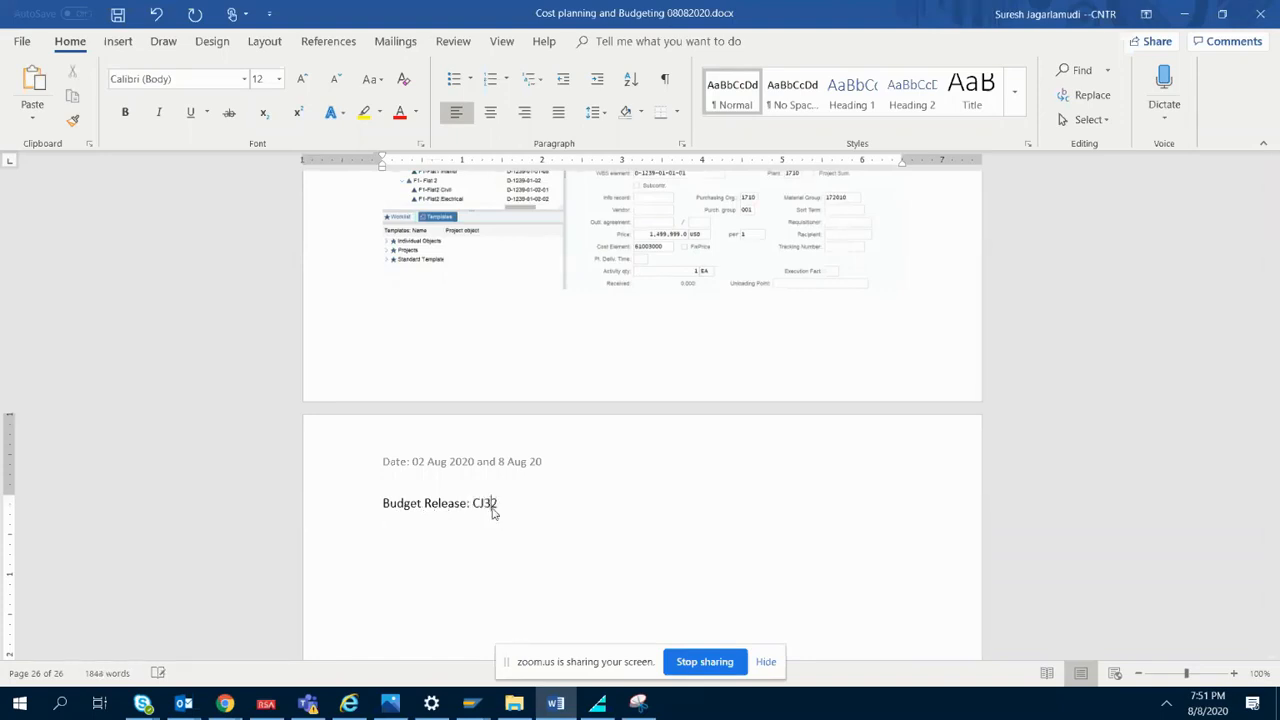
- Return to SAP, open the CJ32 release overview for project D-1239 and widen the Current budget column to show full amounts
left_click(471, 703)
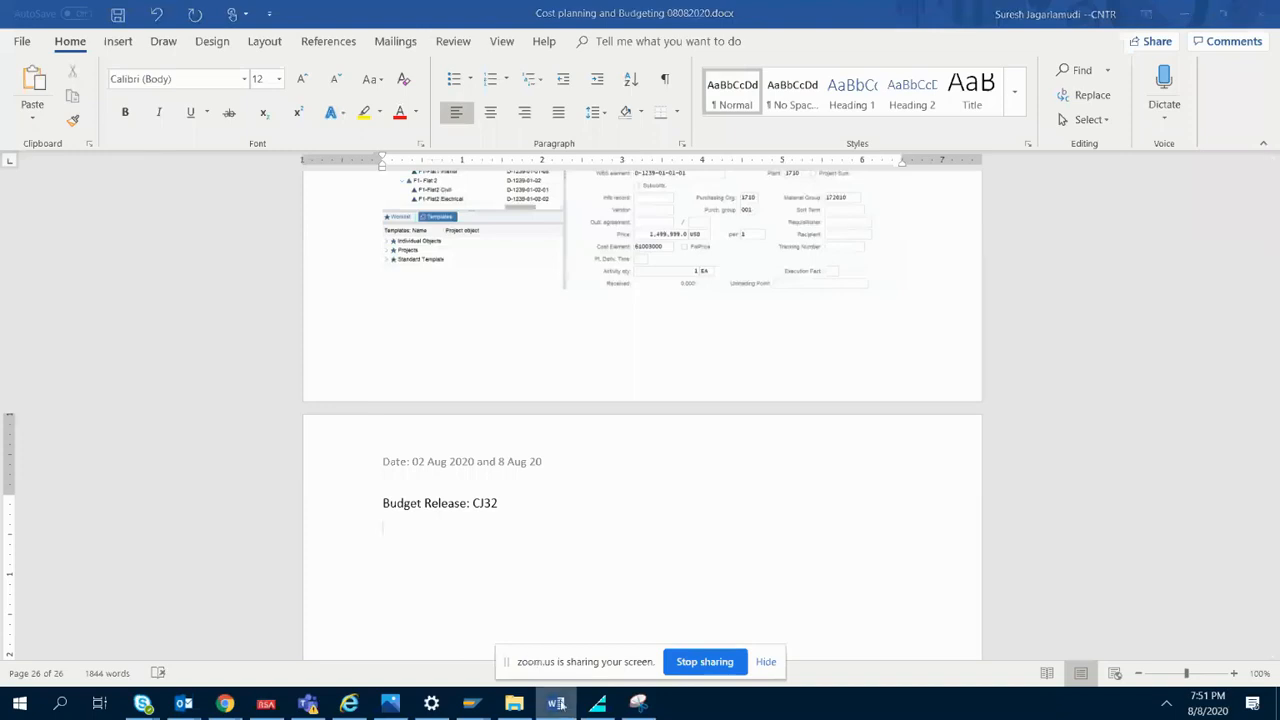
double_click(180, 434)
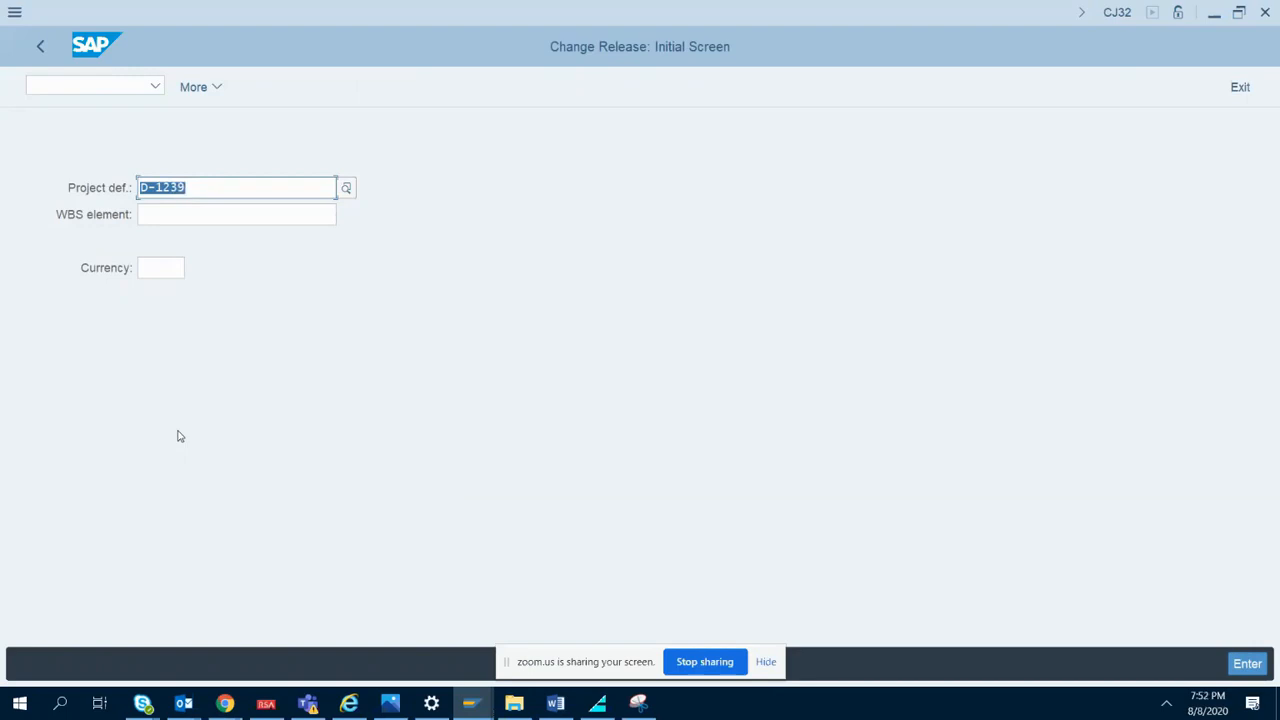
key("Return")
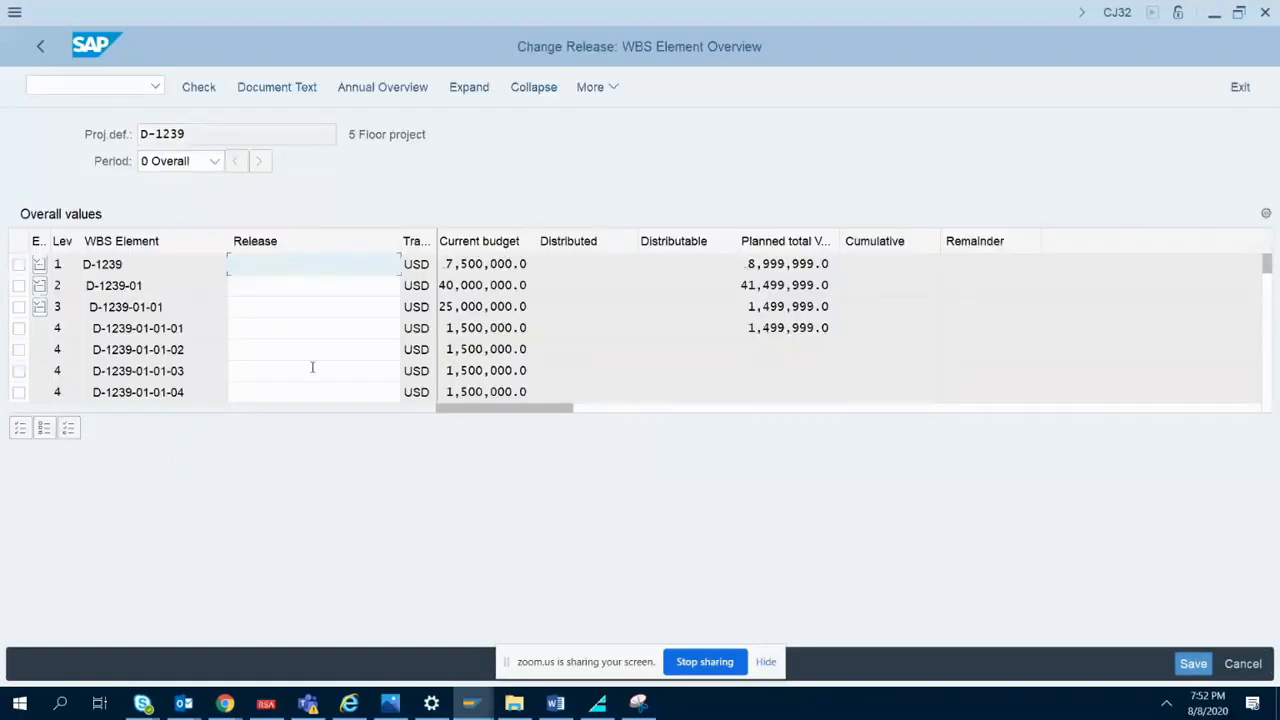
left_click(349, 287)
left_click(352, 308)
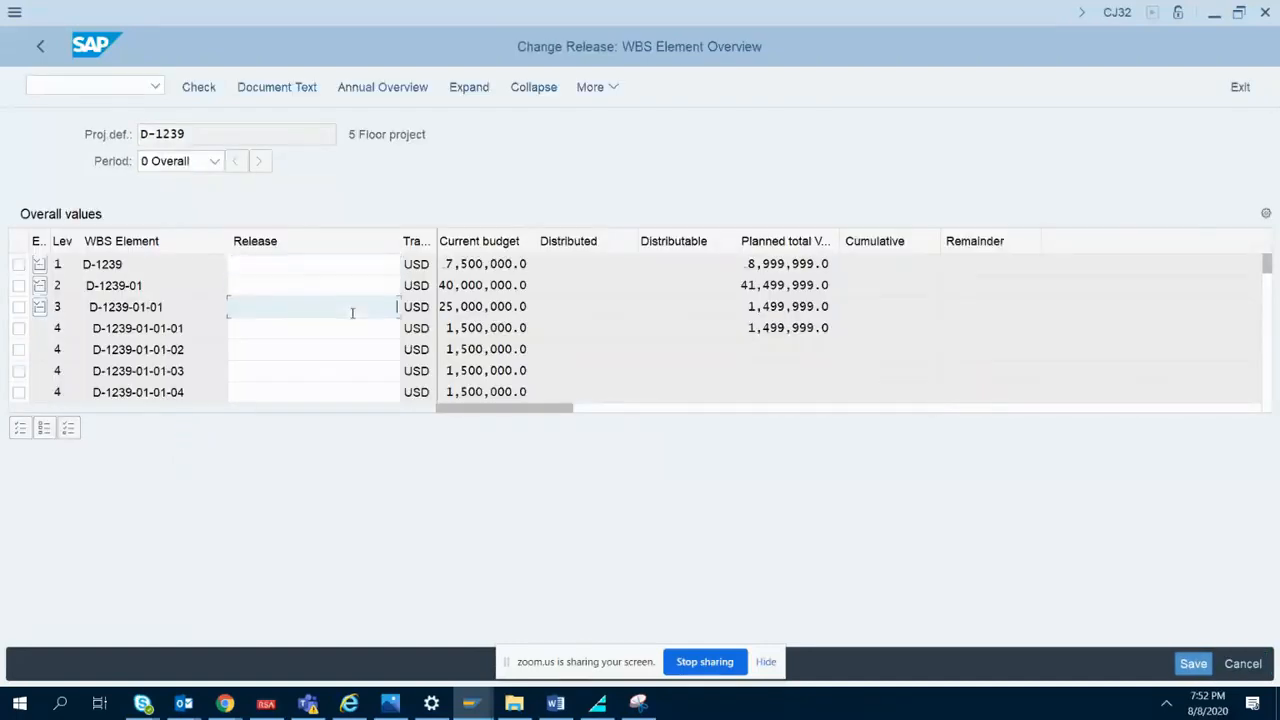
left_click(360, 330)
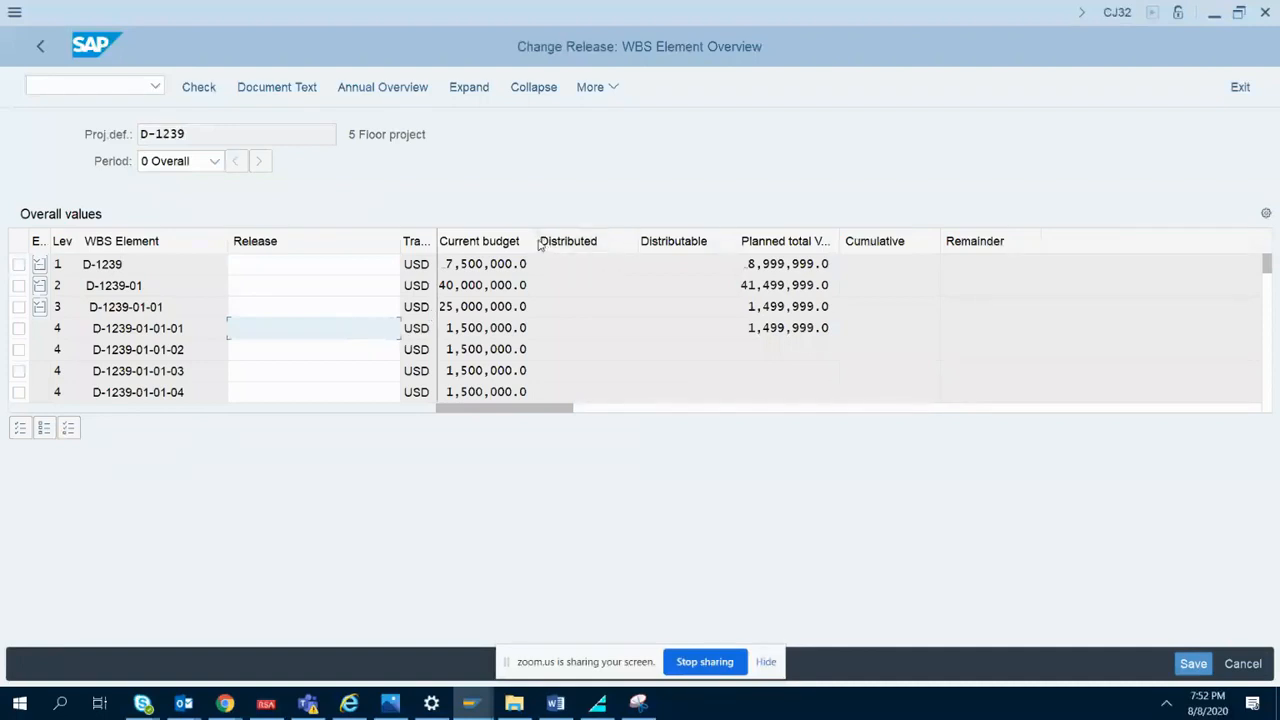
left_click_drag(537, 241, 593, 241)
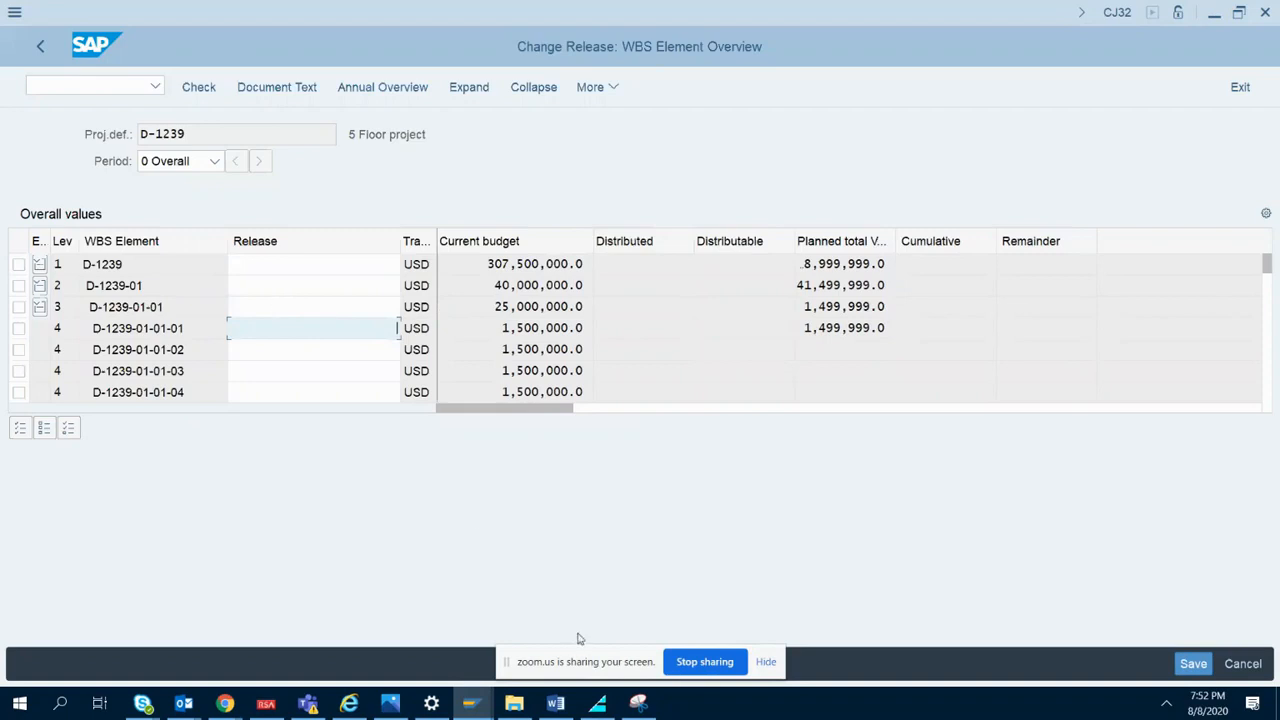
- Snip the D-1239 release overview, paste it under "Budget Release: CJ32" in Word and begin a line below with "Select"
left_click(638, 703)
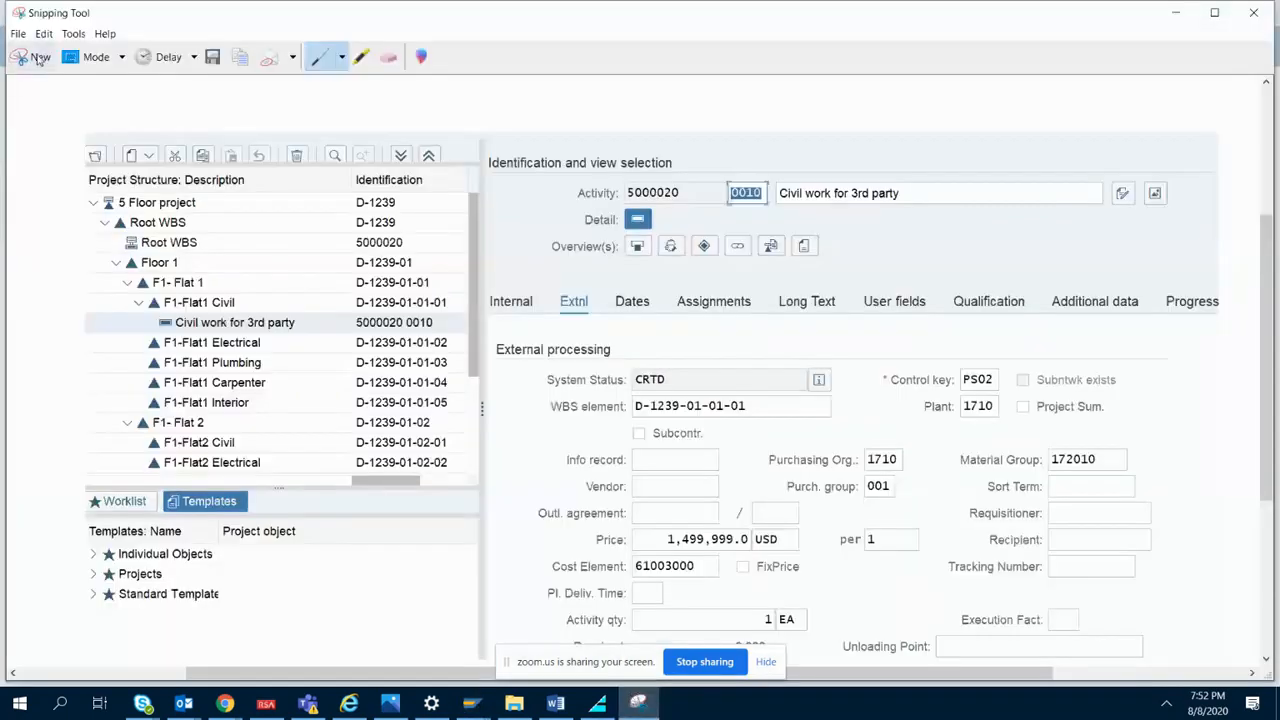
left_click(32, 55)
left_click_drag(9, 107, 940, 447)
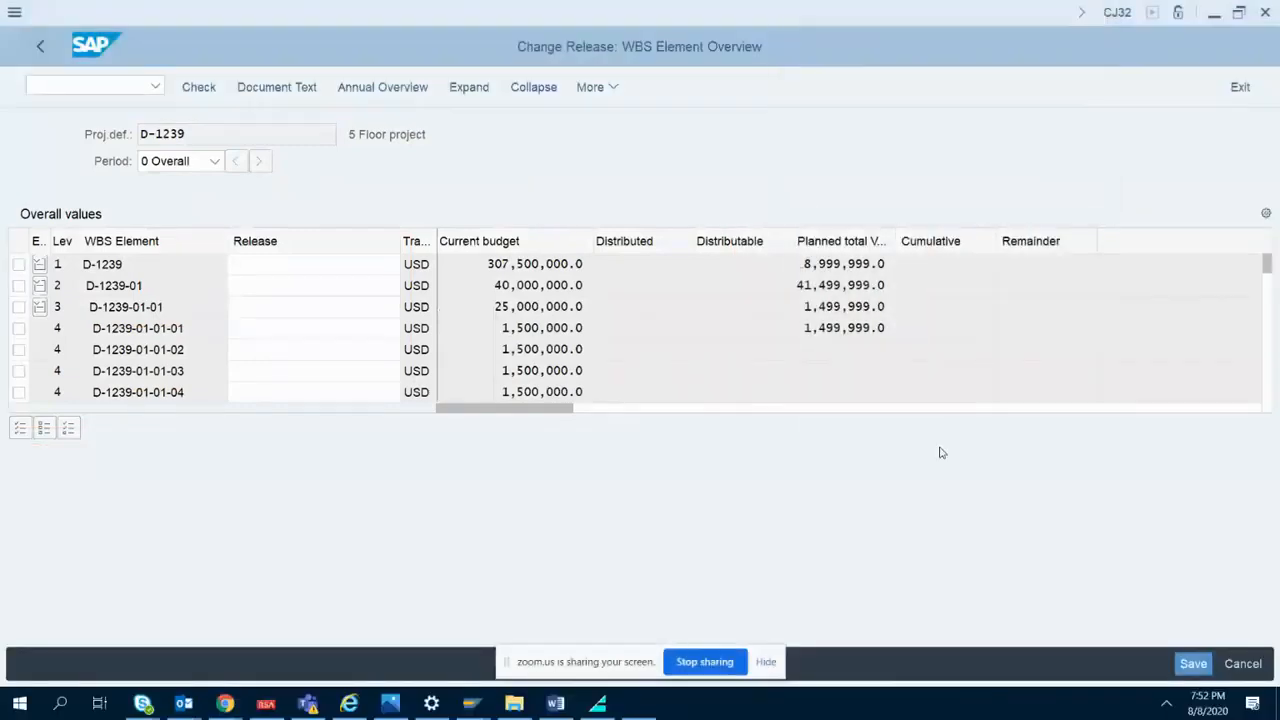
left_click(555, 703)
left_click(563, 583)
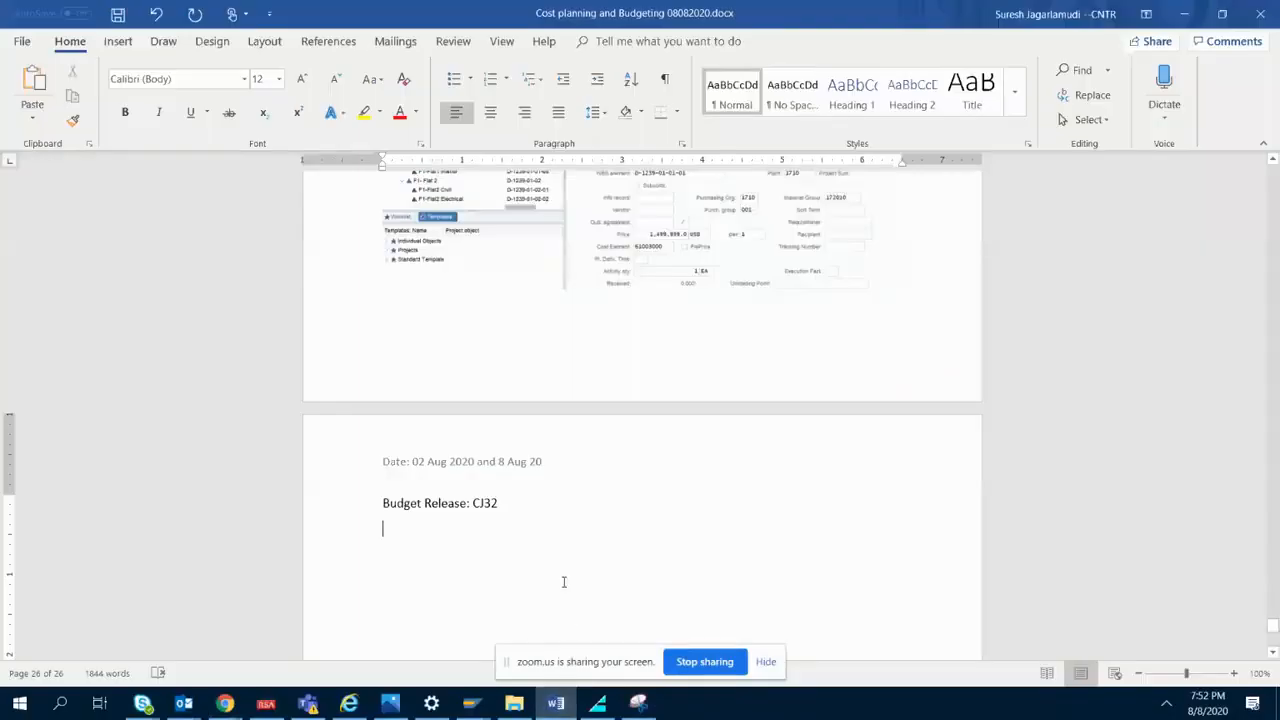
key("ctrl+v")
key("Return")
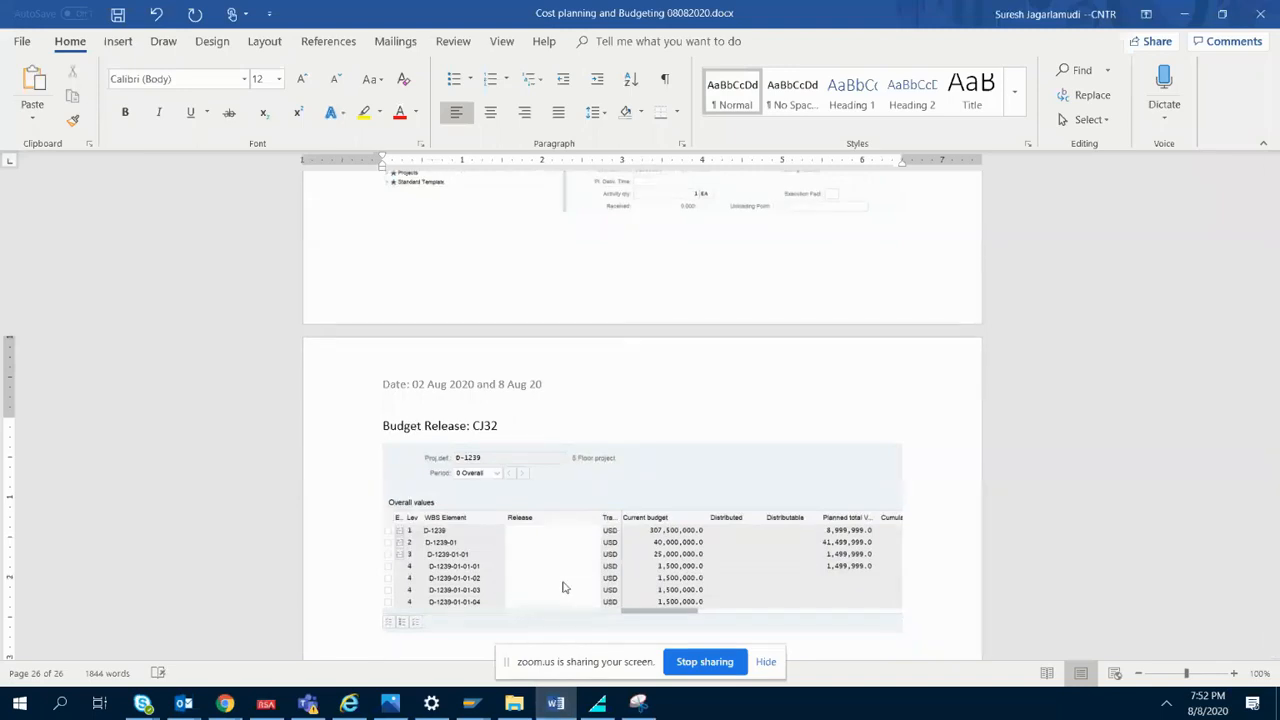
type("Select")
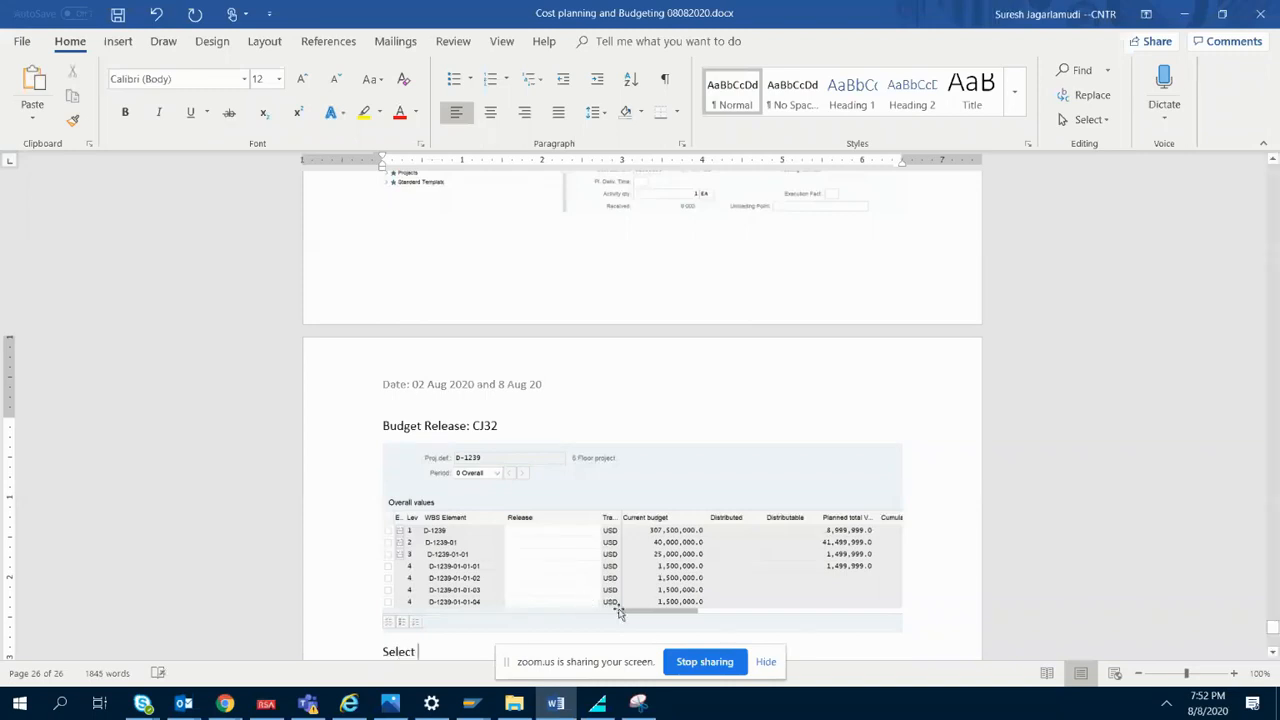
left_click(557, 706)
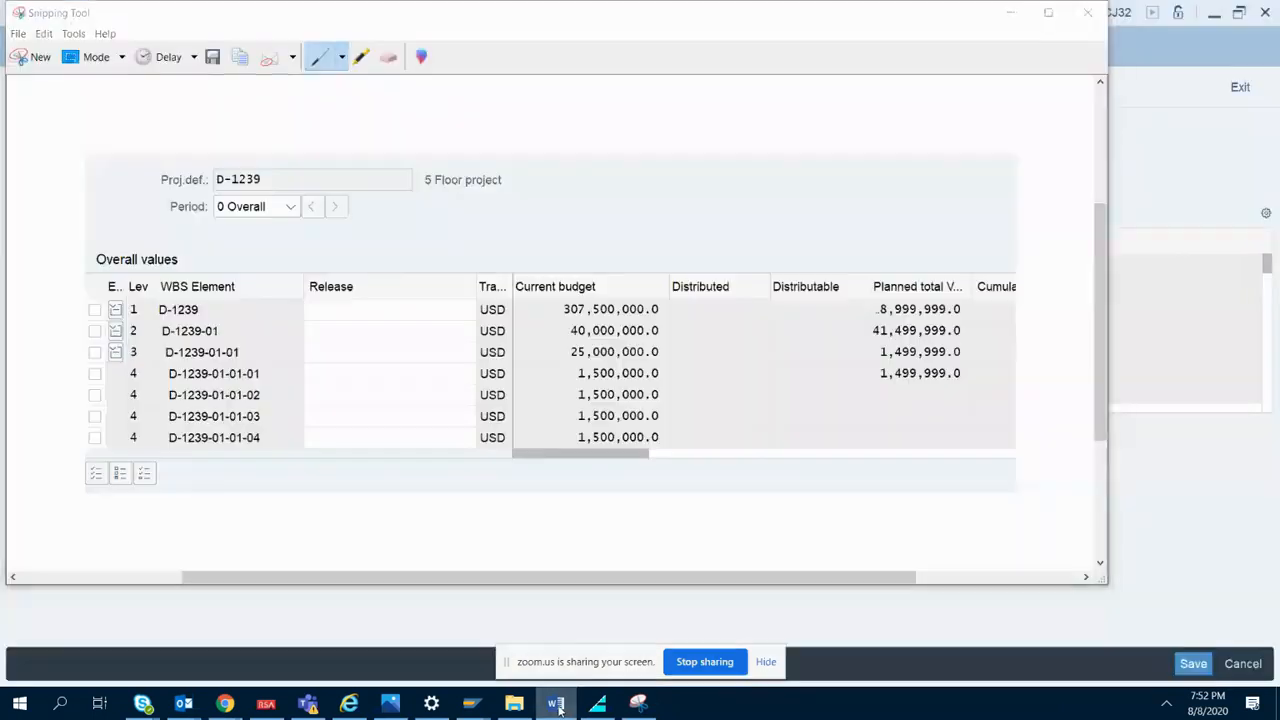
left_click(1218, 456)
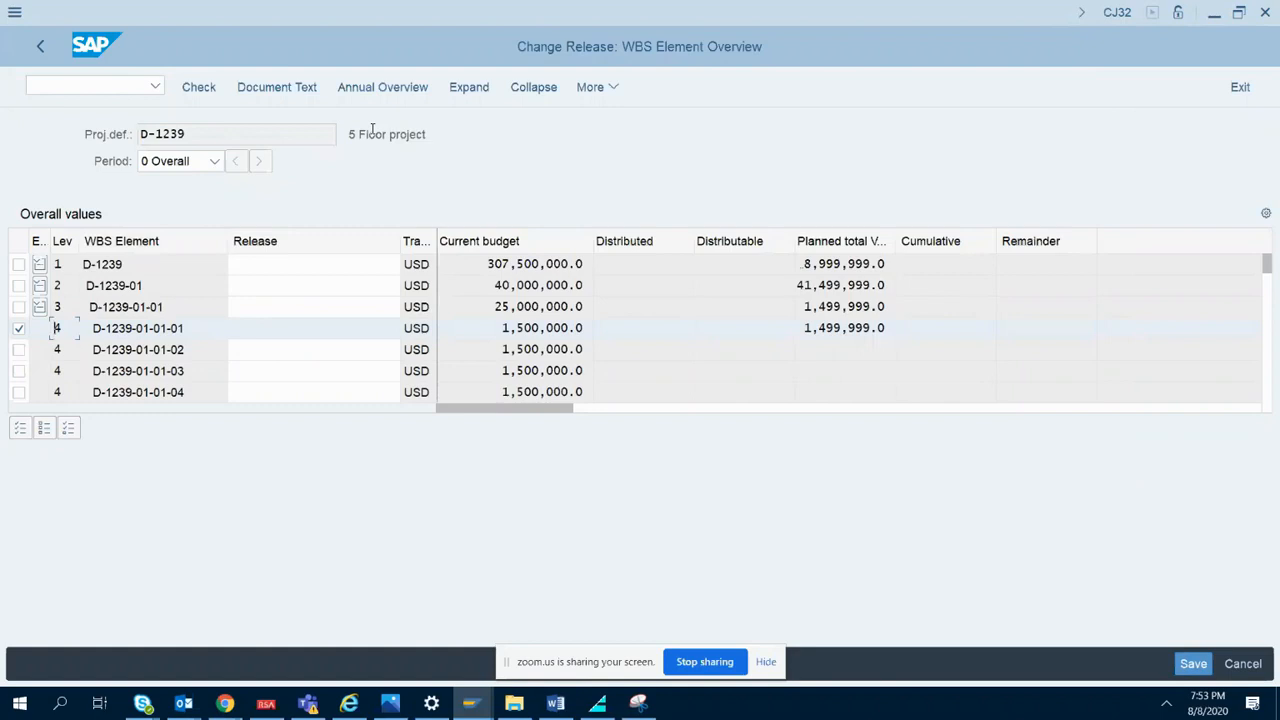
left_click(617, 90)
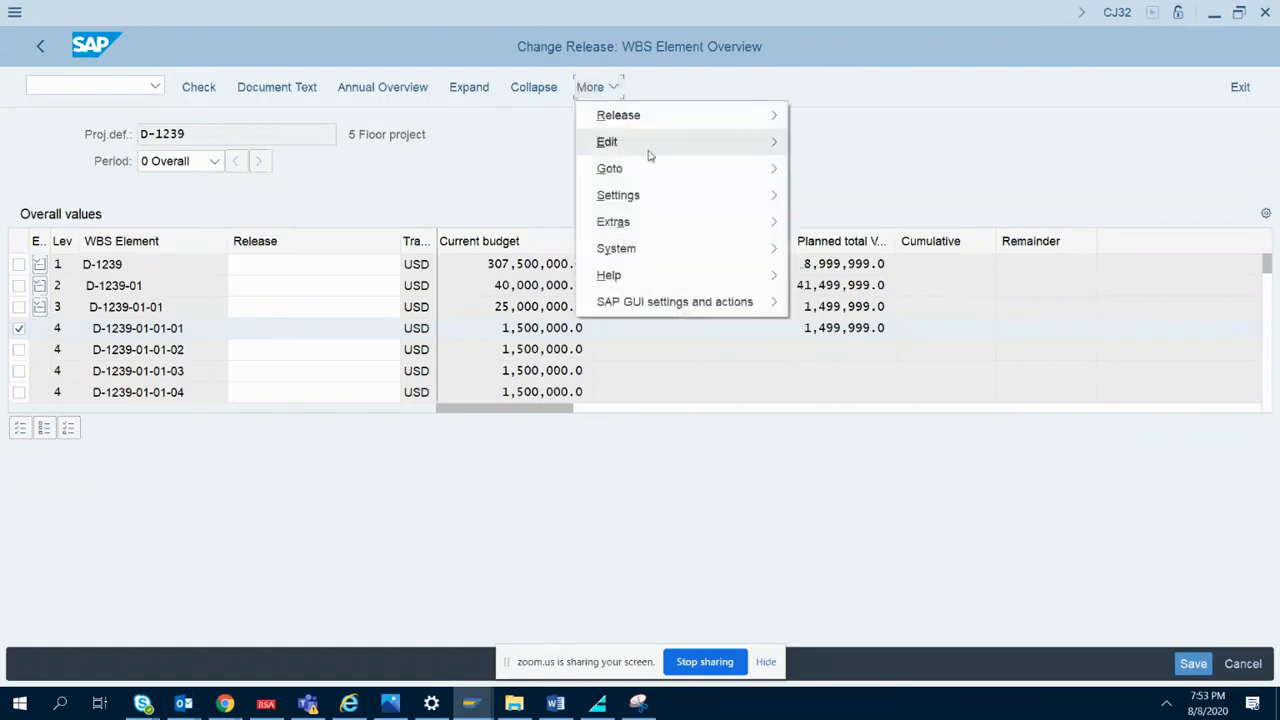
mouse_move(650, 152)
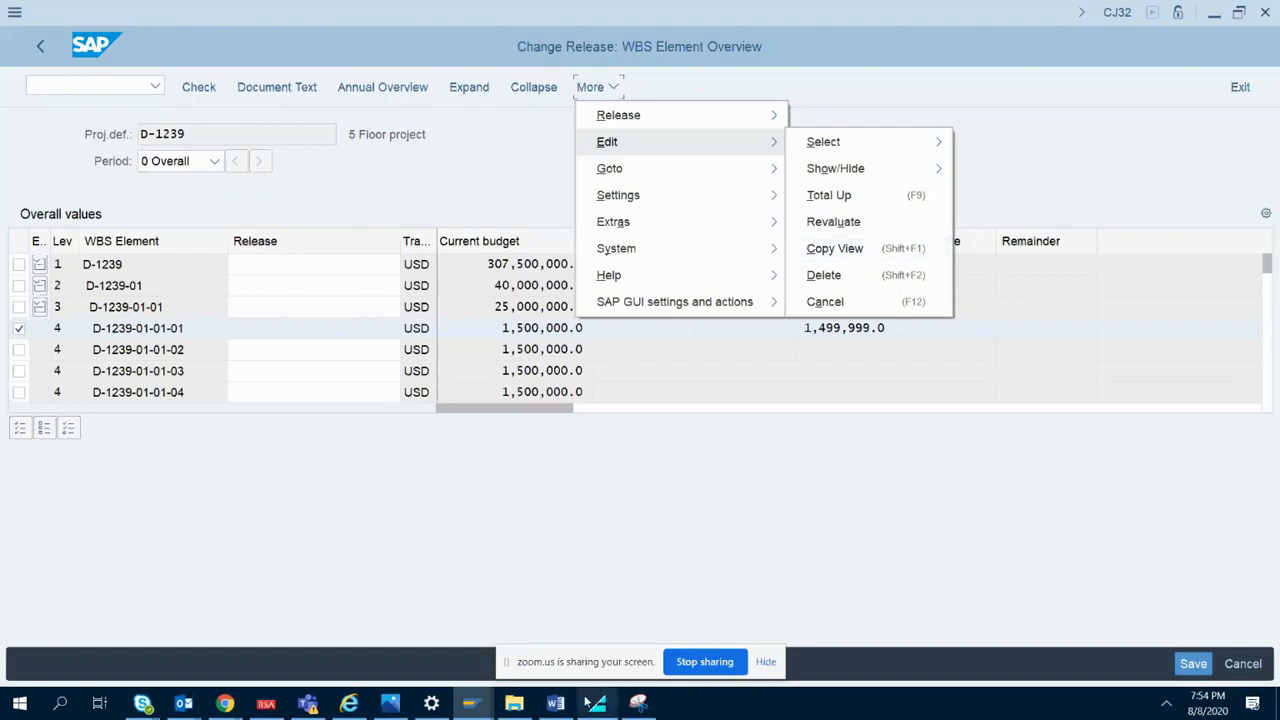
- Paste the screenshot of the SAP Edit commands into the Word notes below the "Select" line
left_click(556, 703)
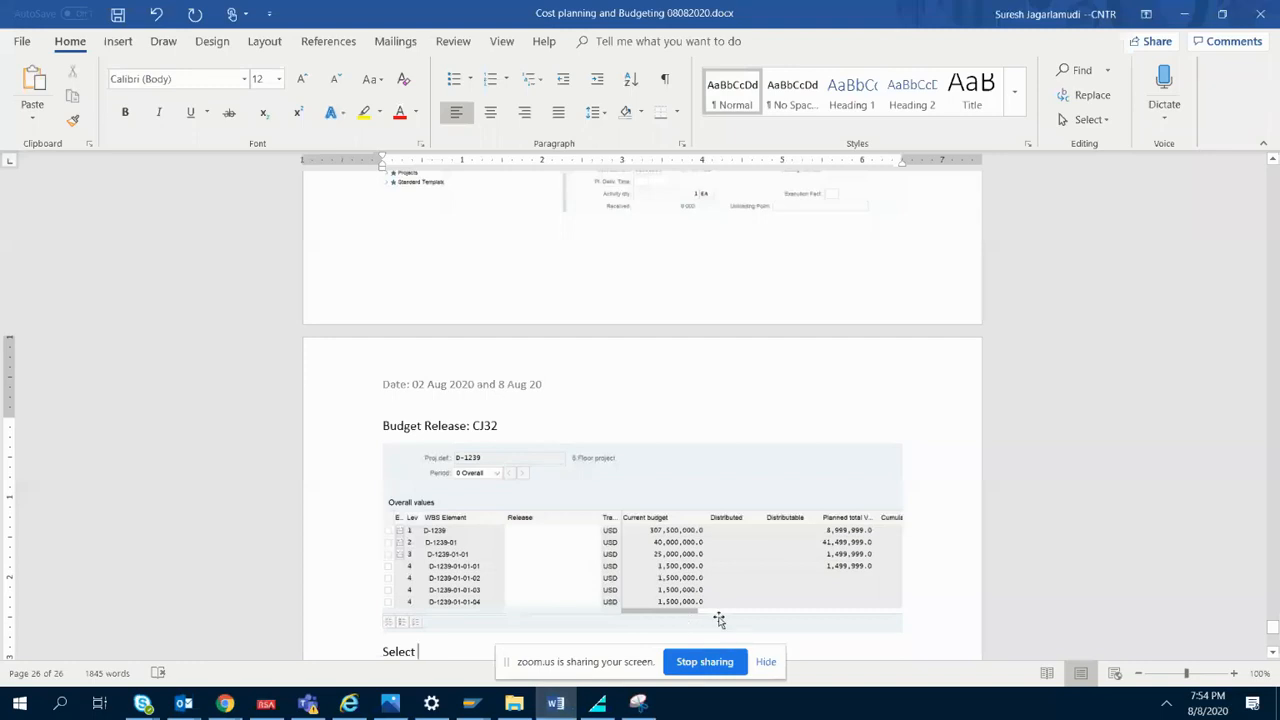
scroll(718, 617, "down", 1)
key("ctrl+v")
scroll(718, 617, "down", 1)
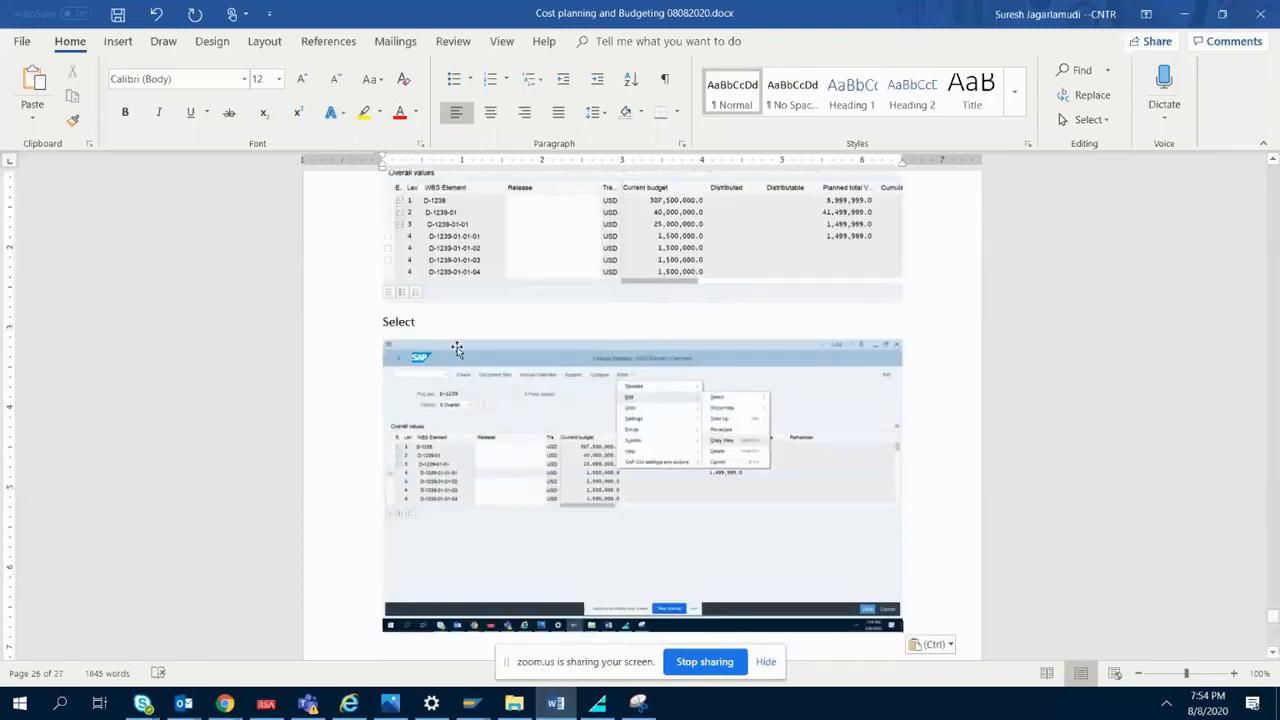
- Complete the instruction above the pasted screenshot as "Select Civil work row and Goto Edit→ Copy View"
left_click(445, 325)
type("Ci")
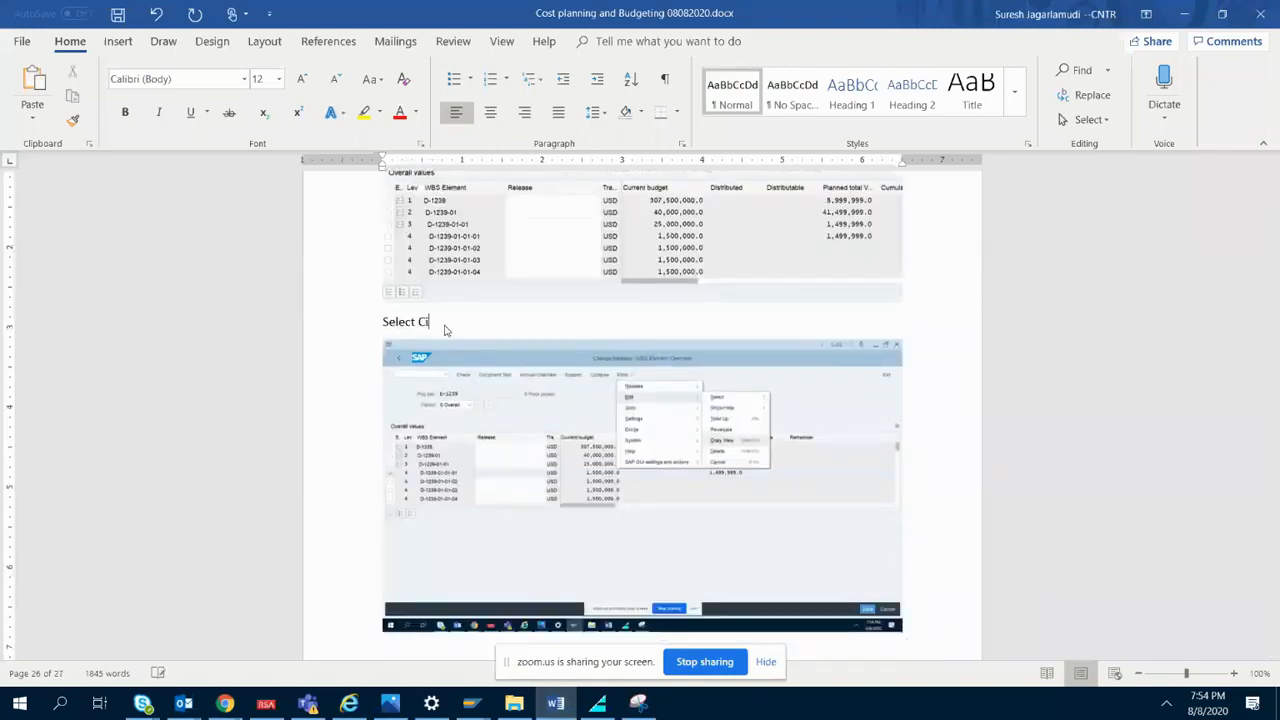
type("vil work row ")
type("and Goto")
type(" E")
type("dit--")
type("> ")
type("Copy")
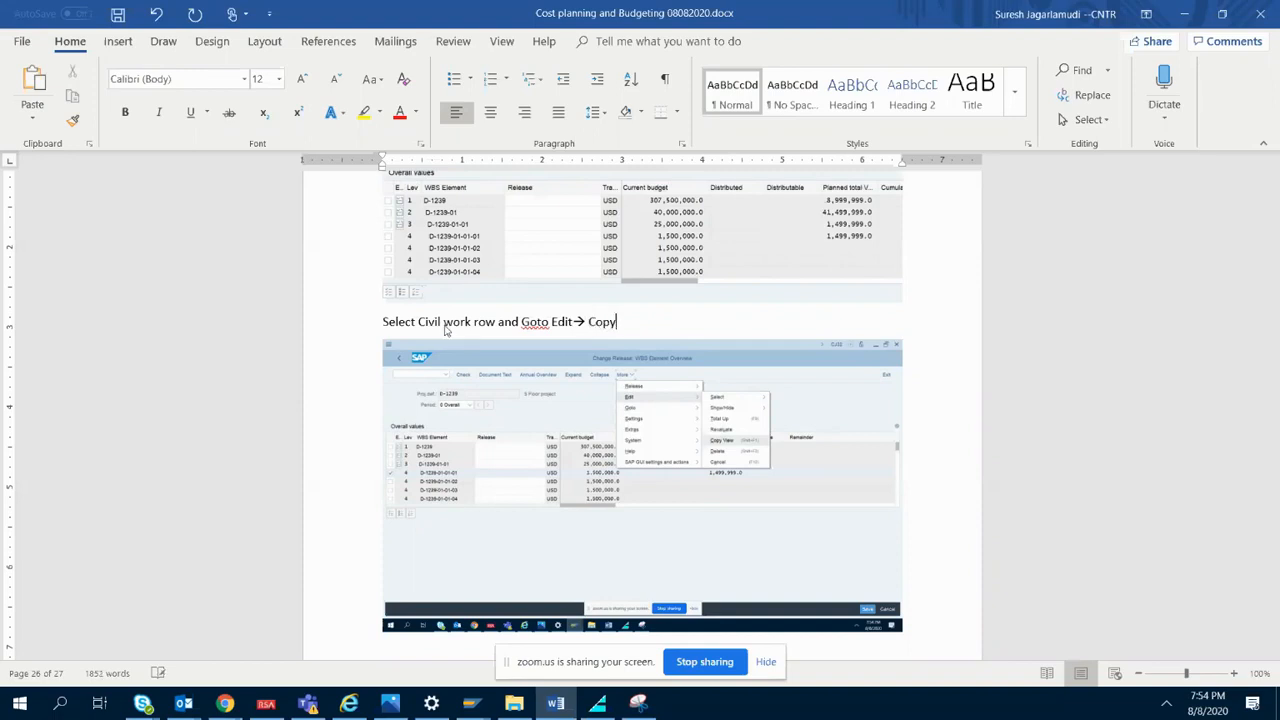
type(" View")
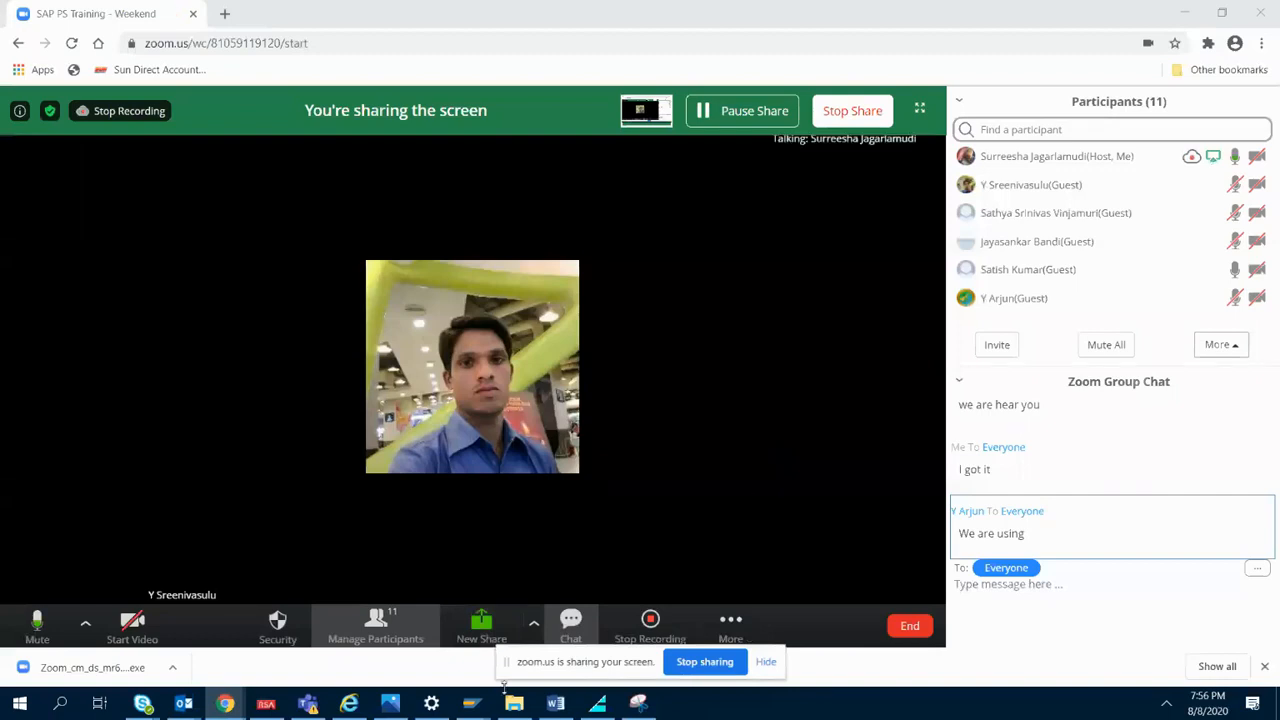
- Switch to SAP and choose Current budget as the view to copy for the selected WBS element
mouse_move(472, 703)
left_click(551, 654)
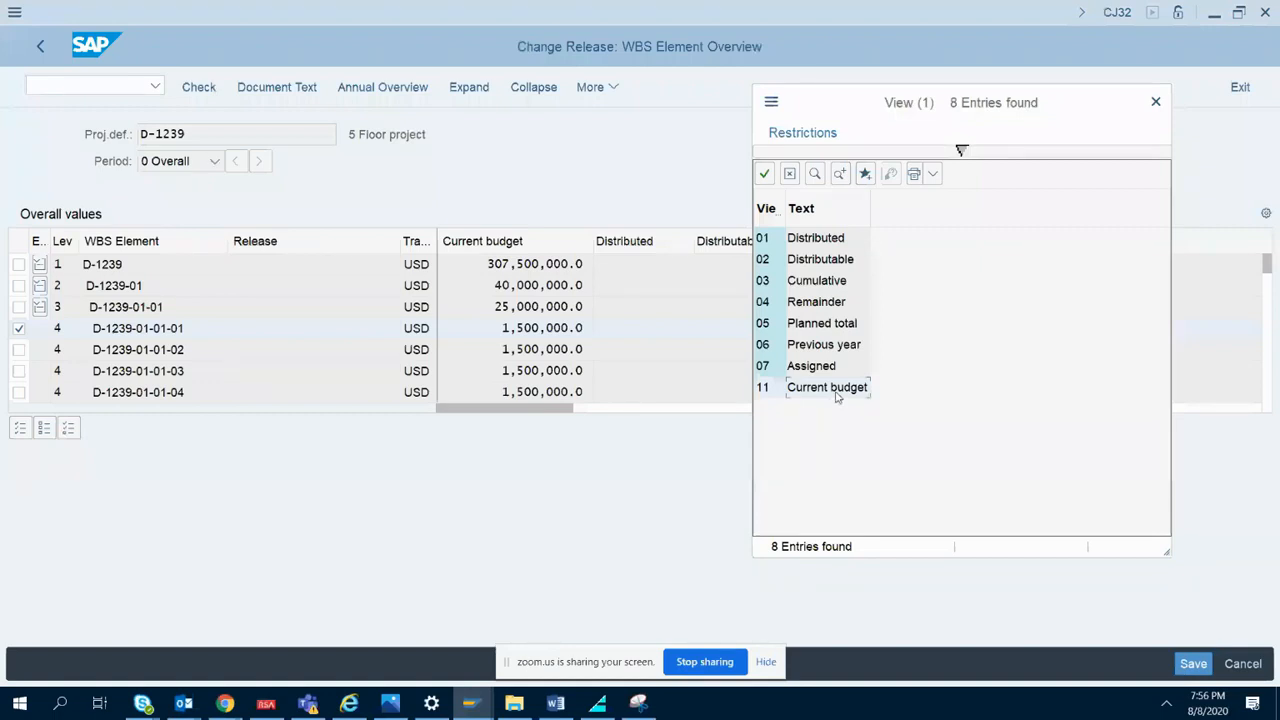
left_click(827, 387)
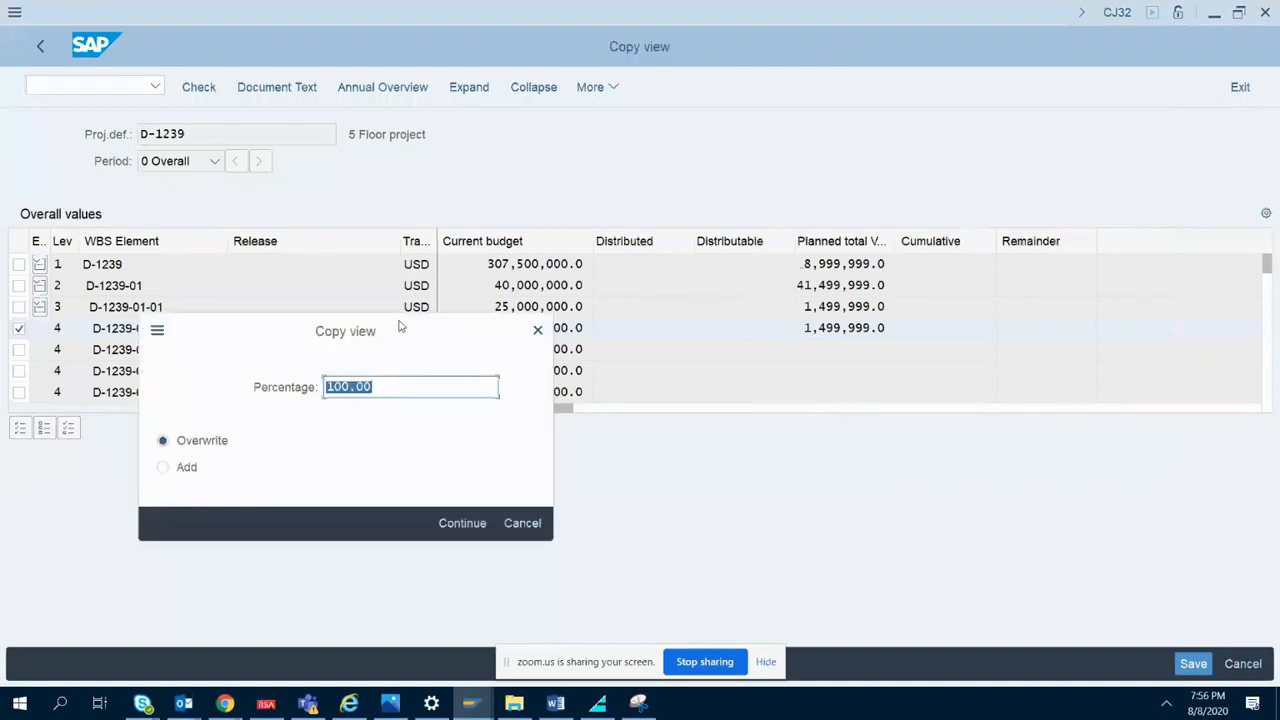
- Move the Copy view percentage dialog clear of the table's WBS elements and capture it with the Snipping Tool
left_click_drag(398, 340, 855, 187)
left_click(638, 703)
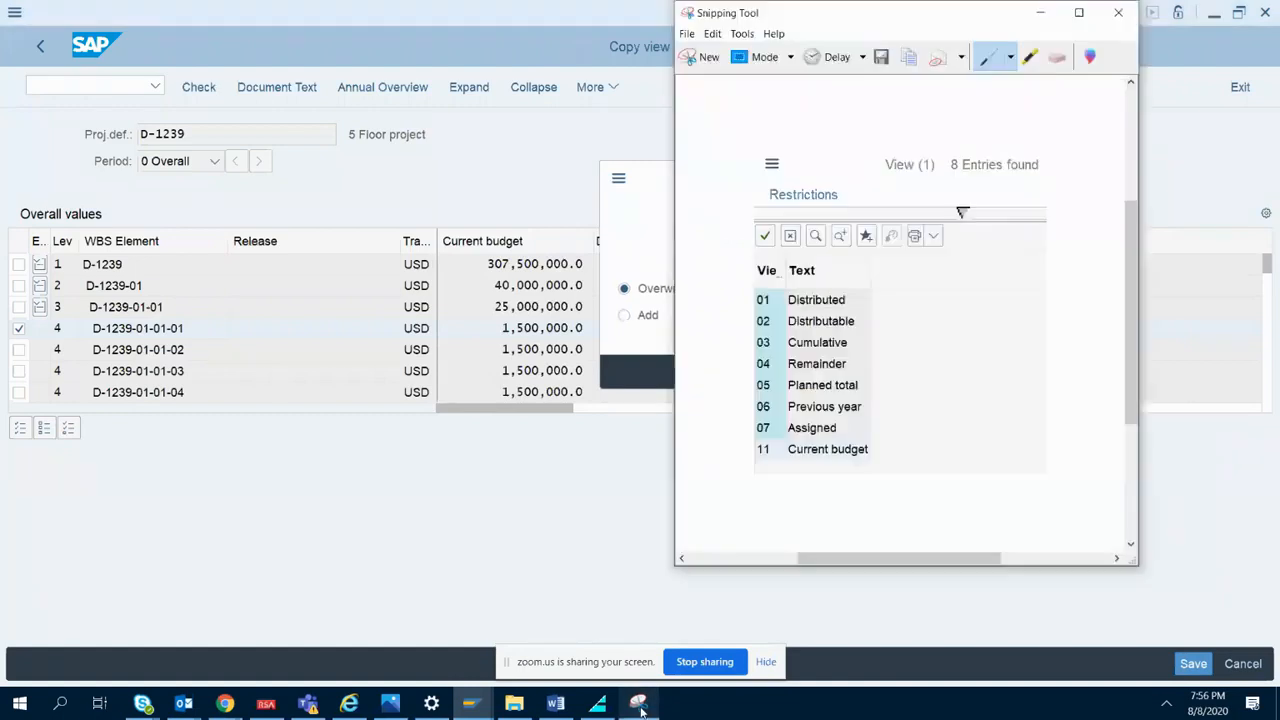
left_click(703, 57)
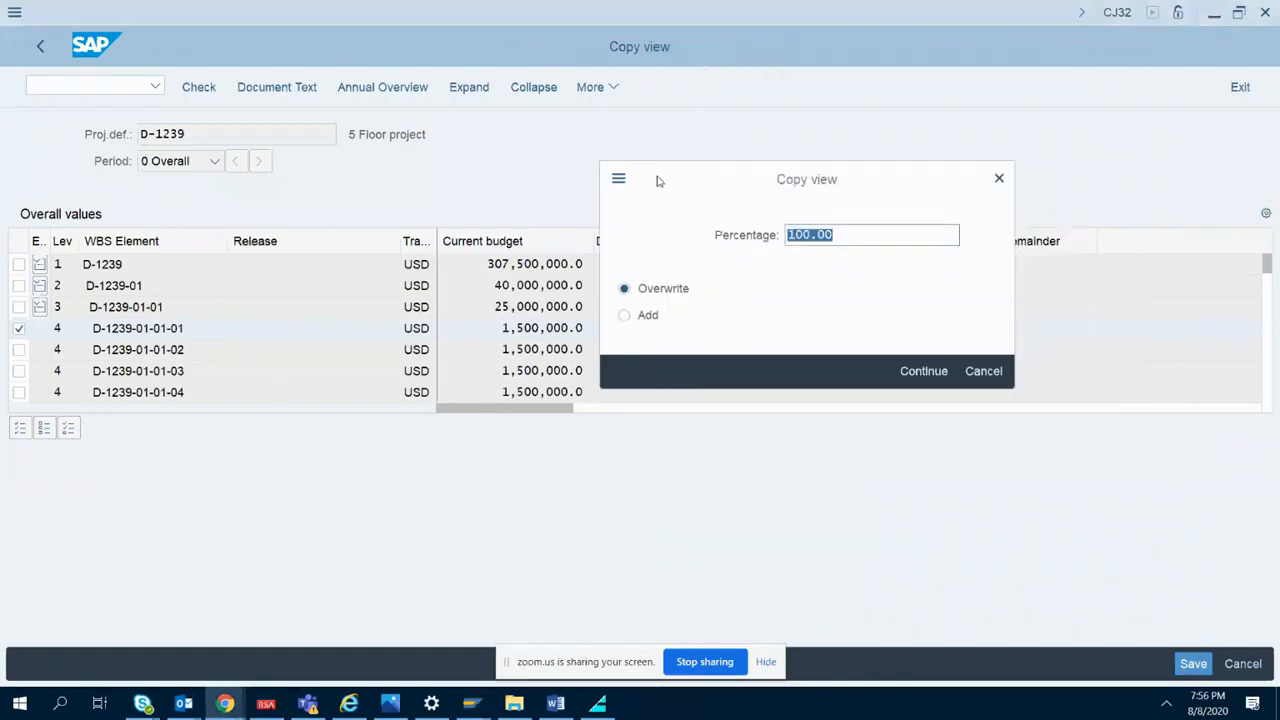
left_click_drag(886, 354, 1014, 388)
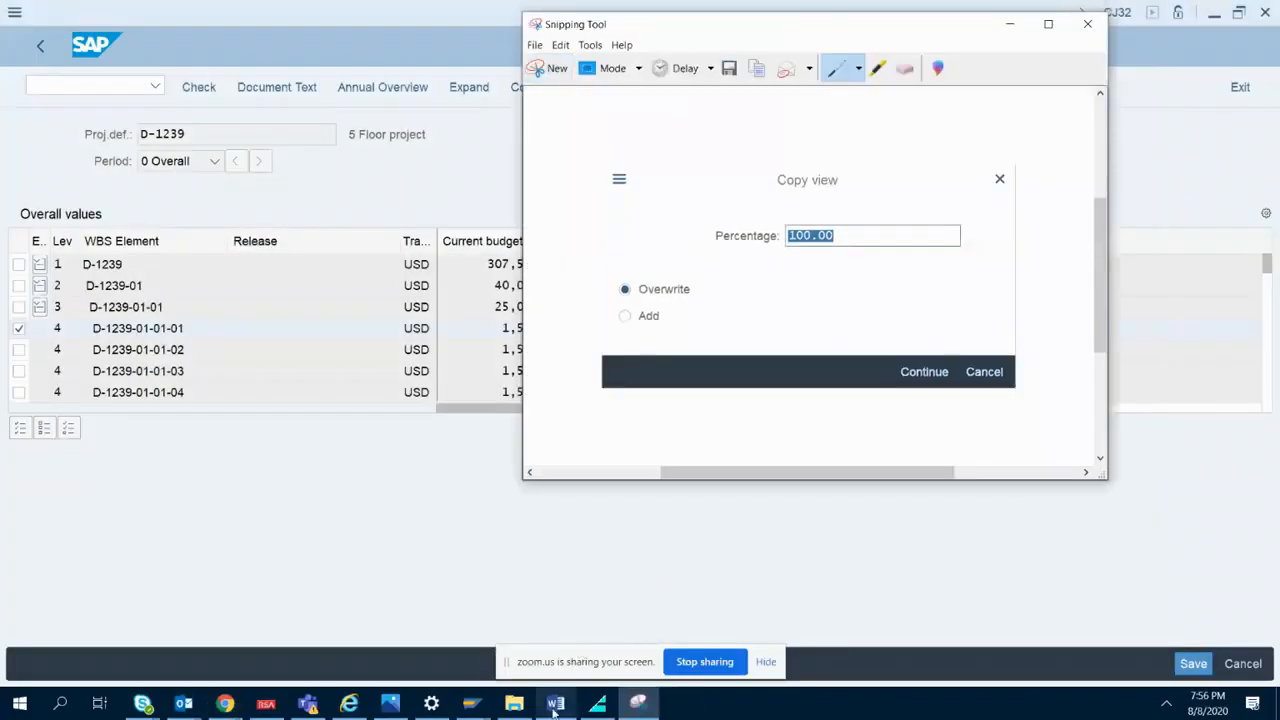
- In the Word notes, add the line "Select value % from pop up" and paste the Copy view dialog screenshot below it
left_click(556, 703)
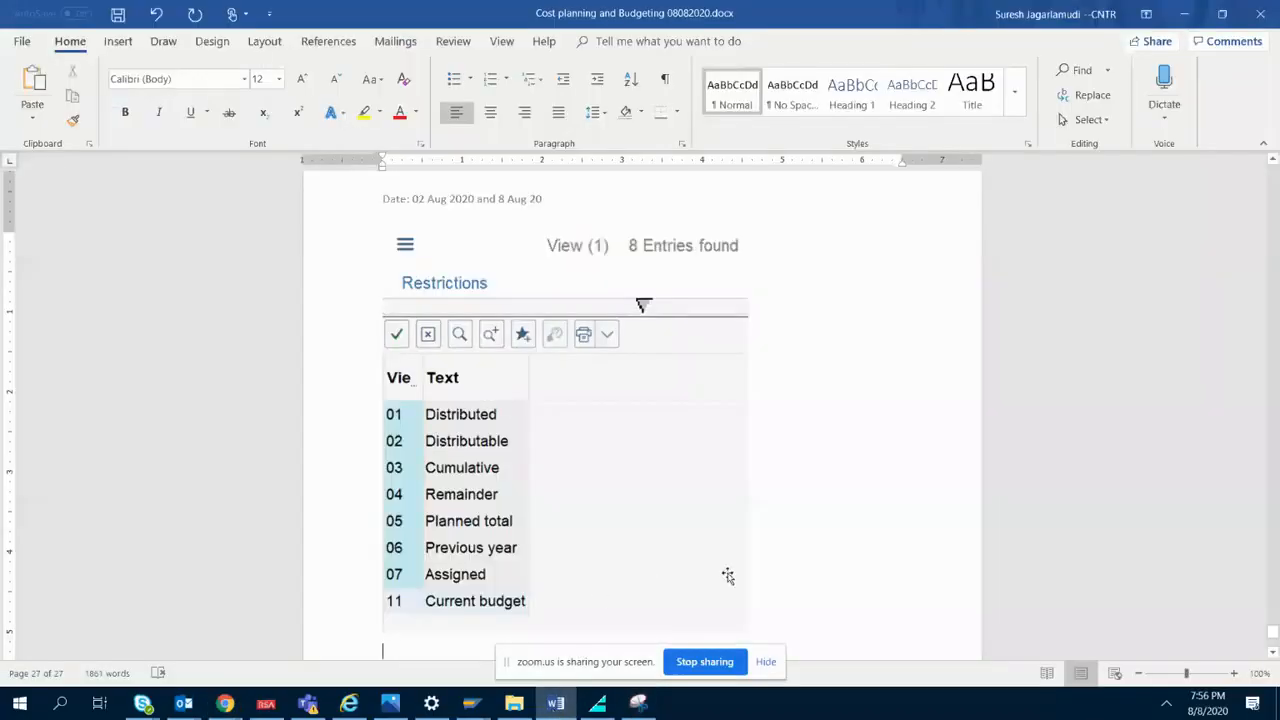
type("Selec")
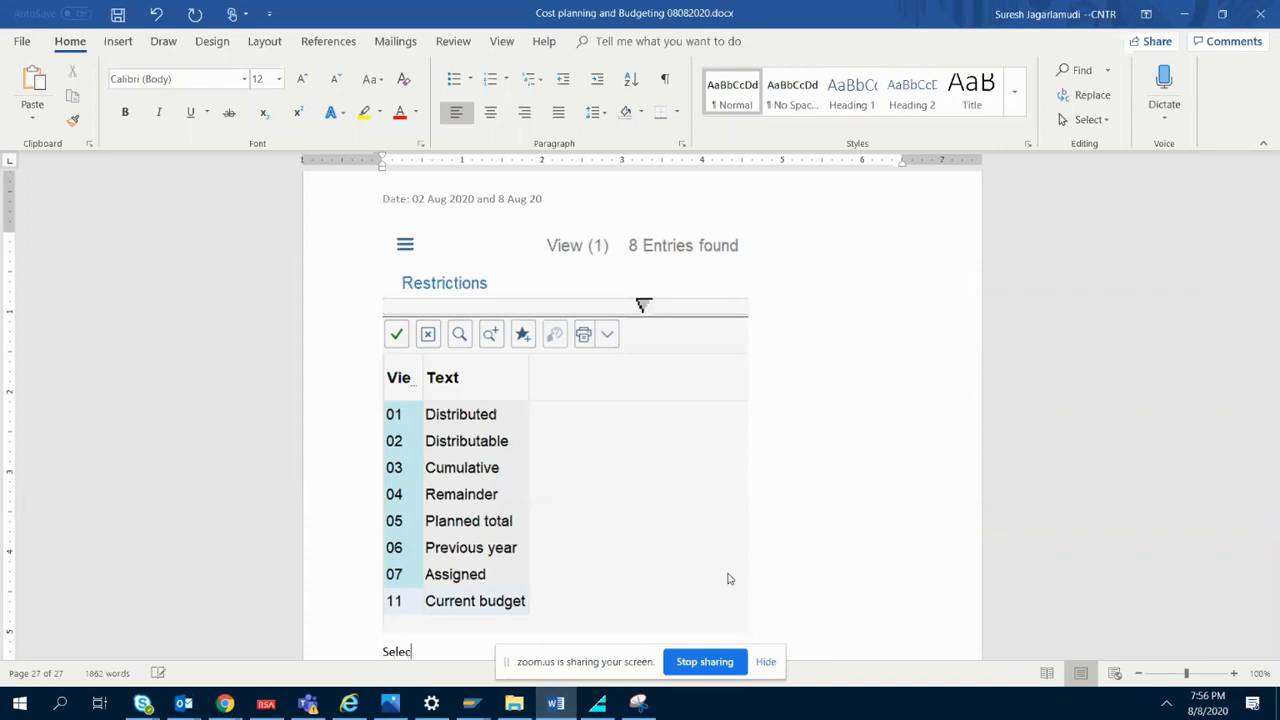
type("t value")
type("% from pop up")
key("Return")
key("ctrl+v")
key("Return")
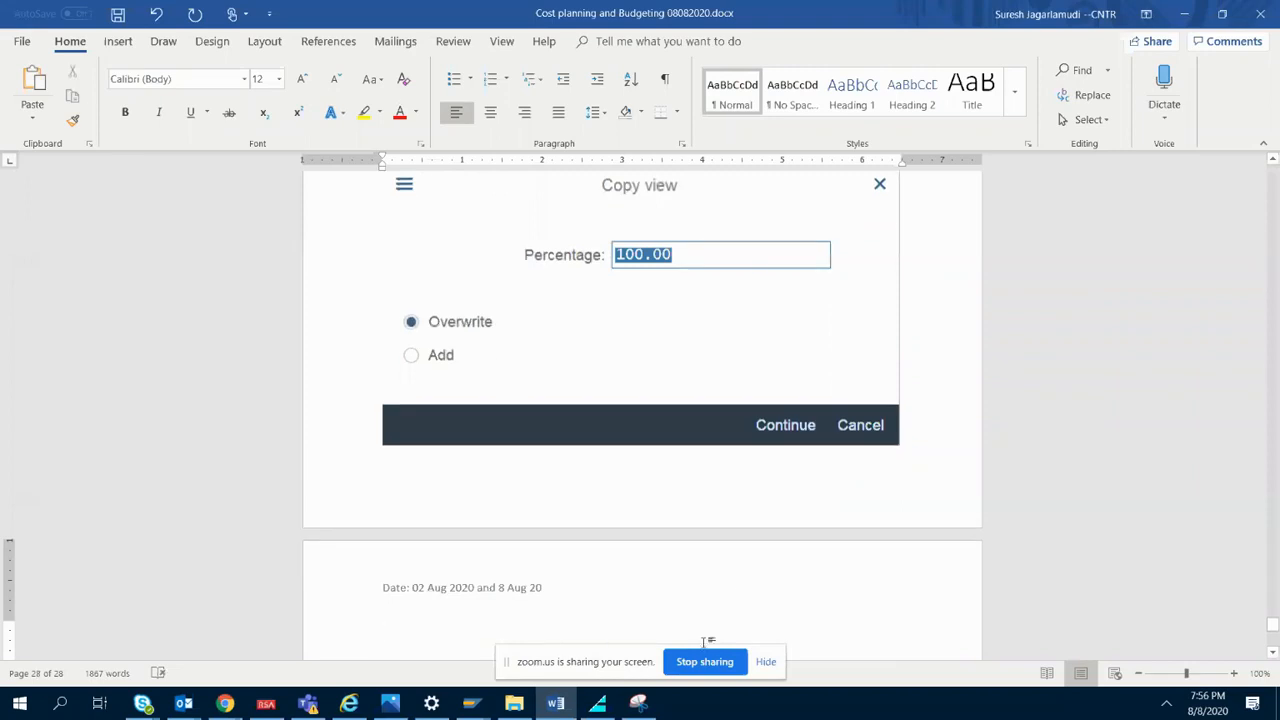
left_click(556, 703)
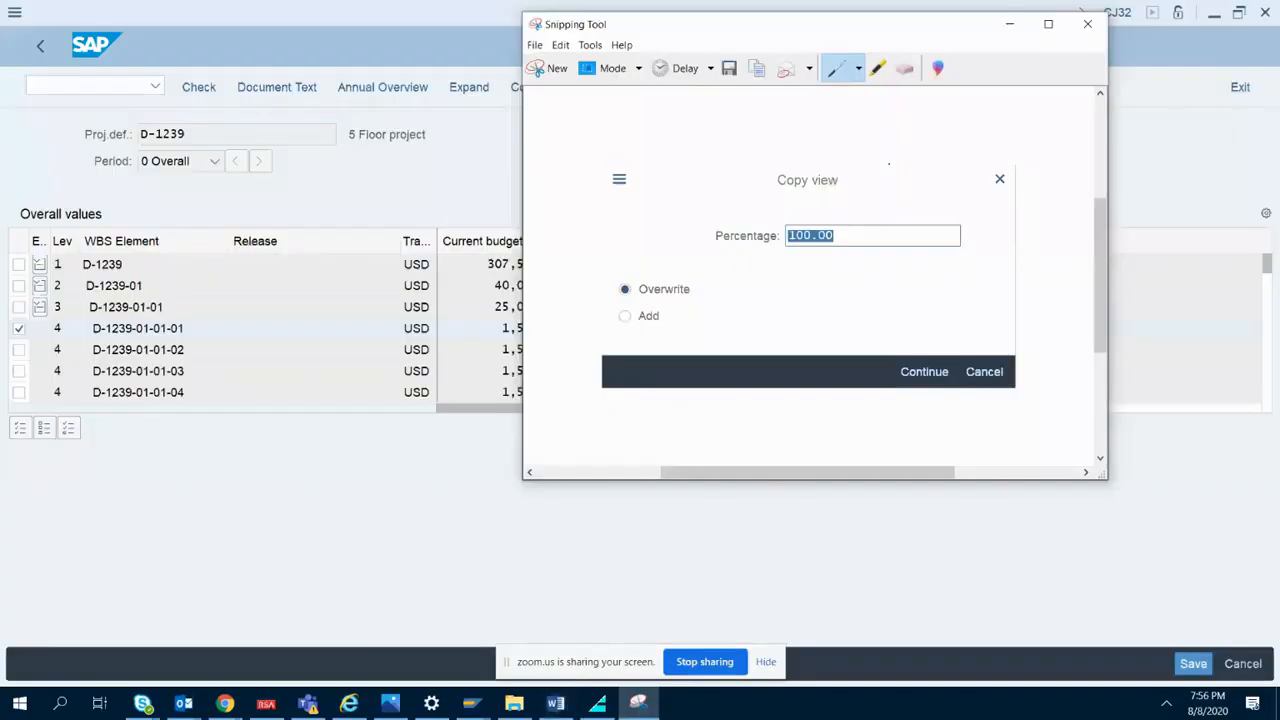
left_click(1145, 445)
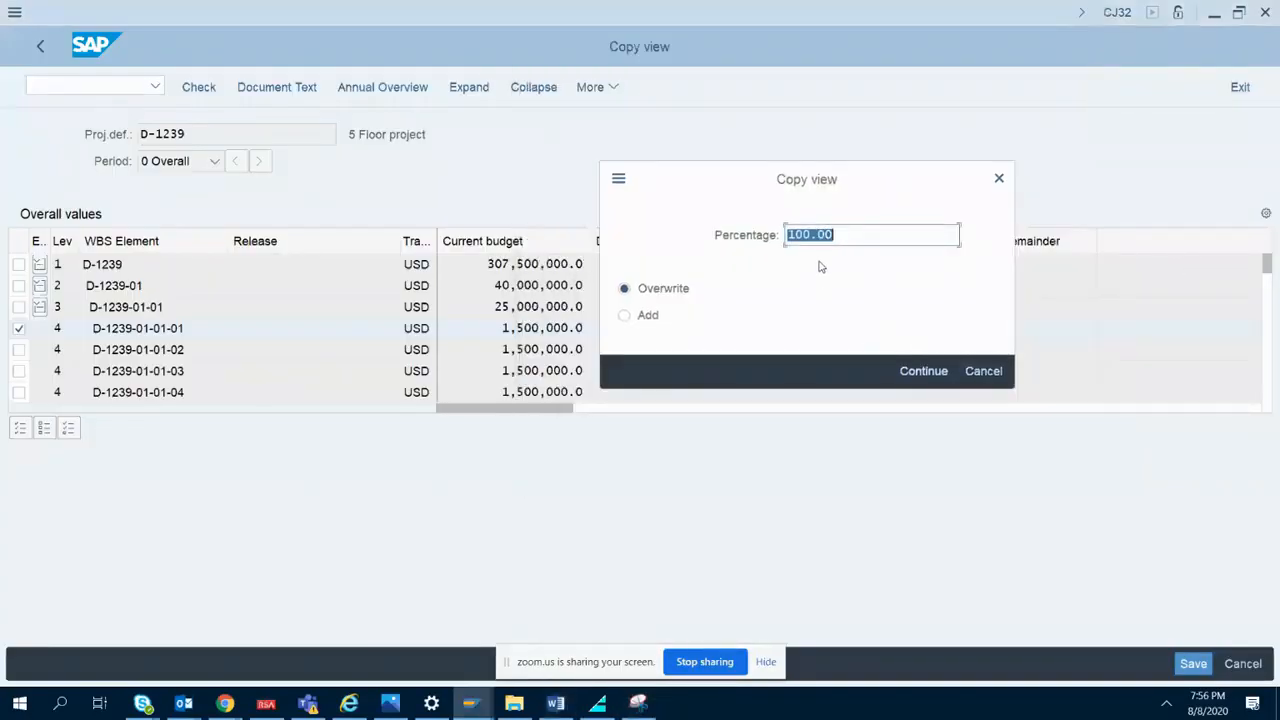
type("80")
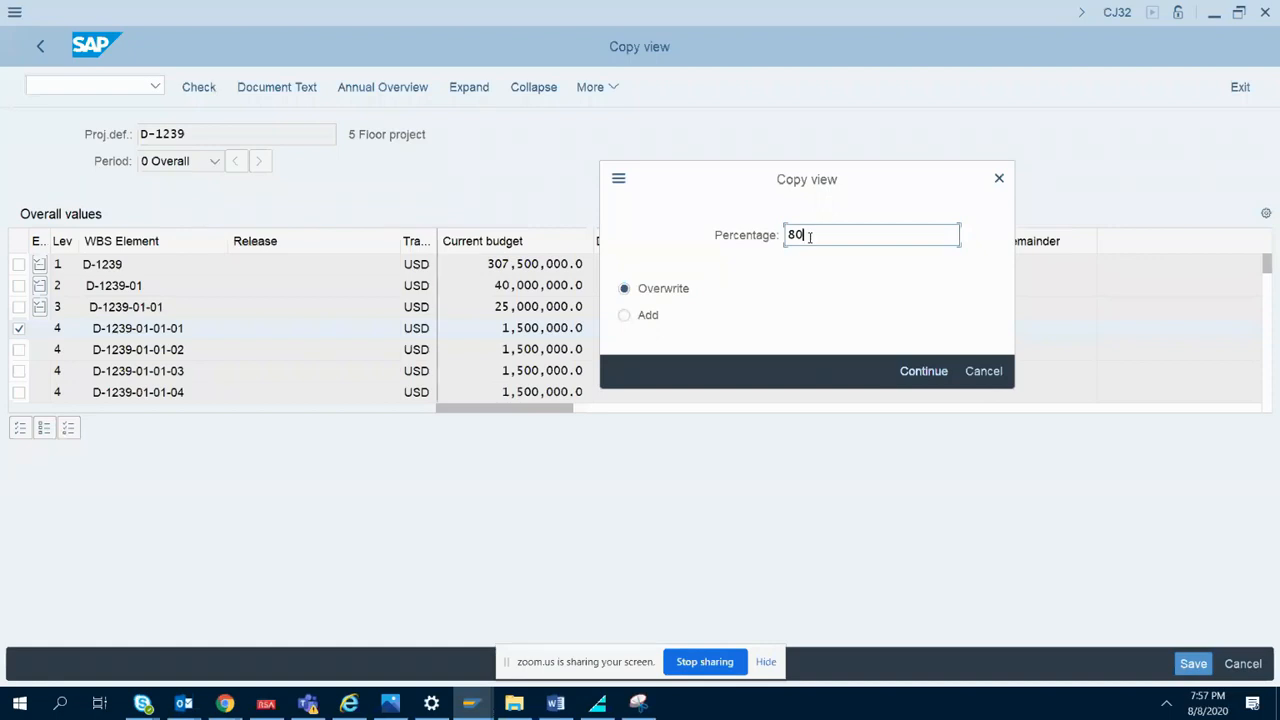
left_click(924, 373)
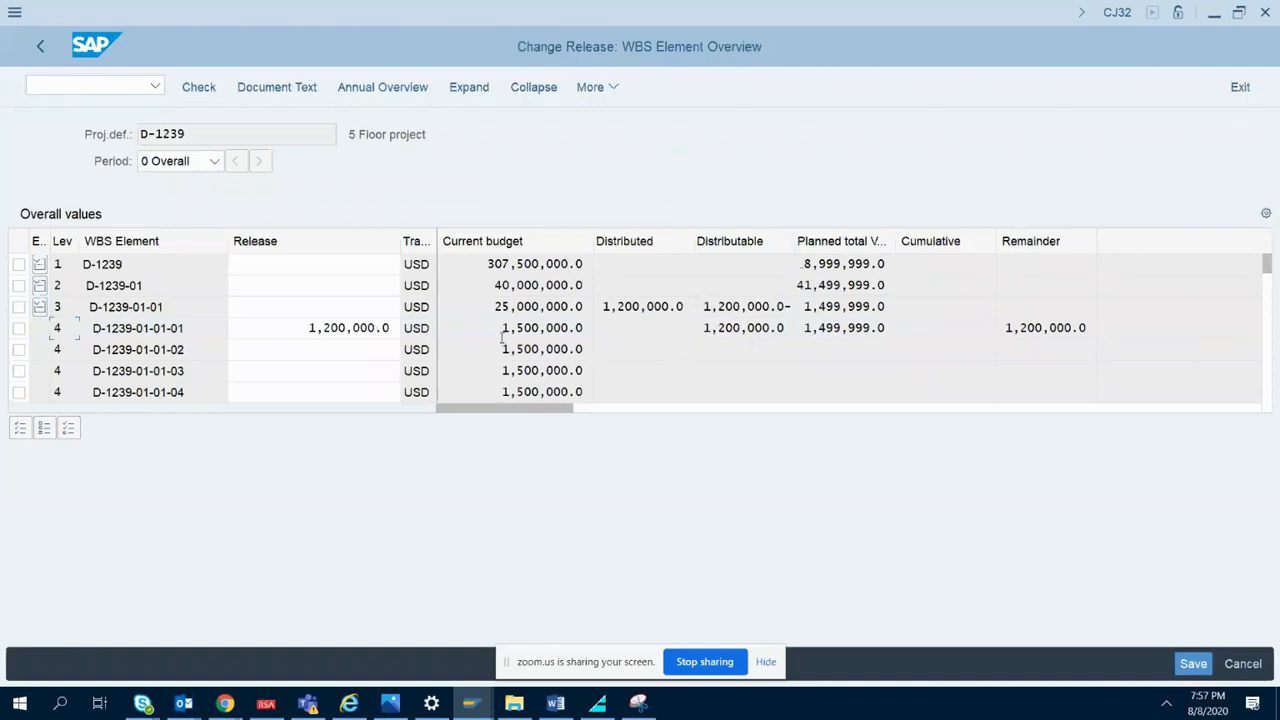
left_click_drag(308, 328, 398, 328)
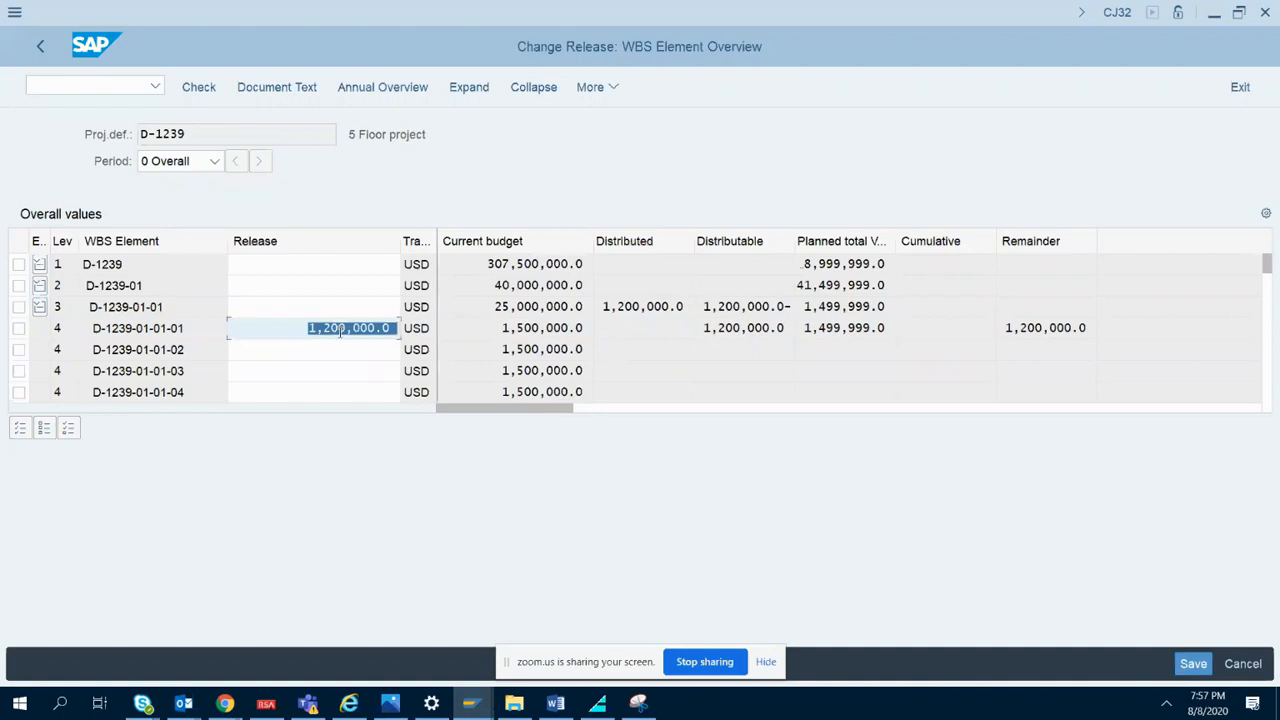
left_click(638, 703)
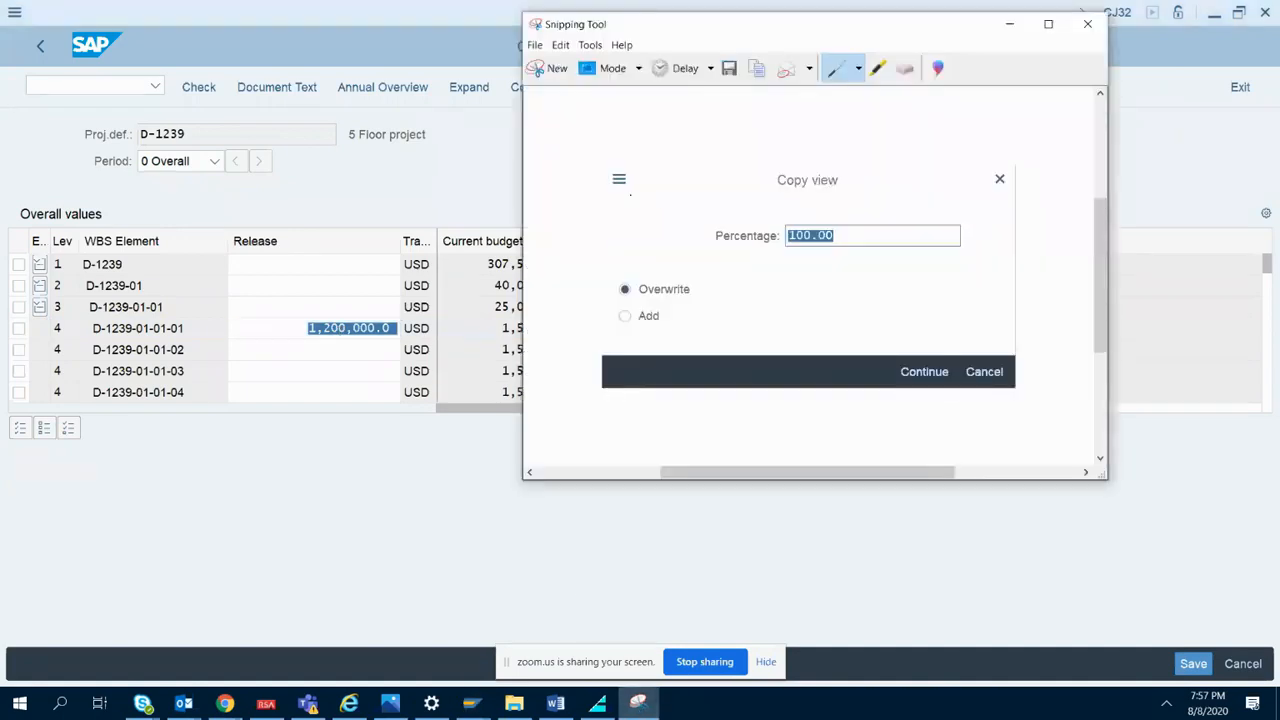
left_click(556, 72)
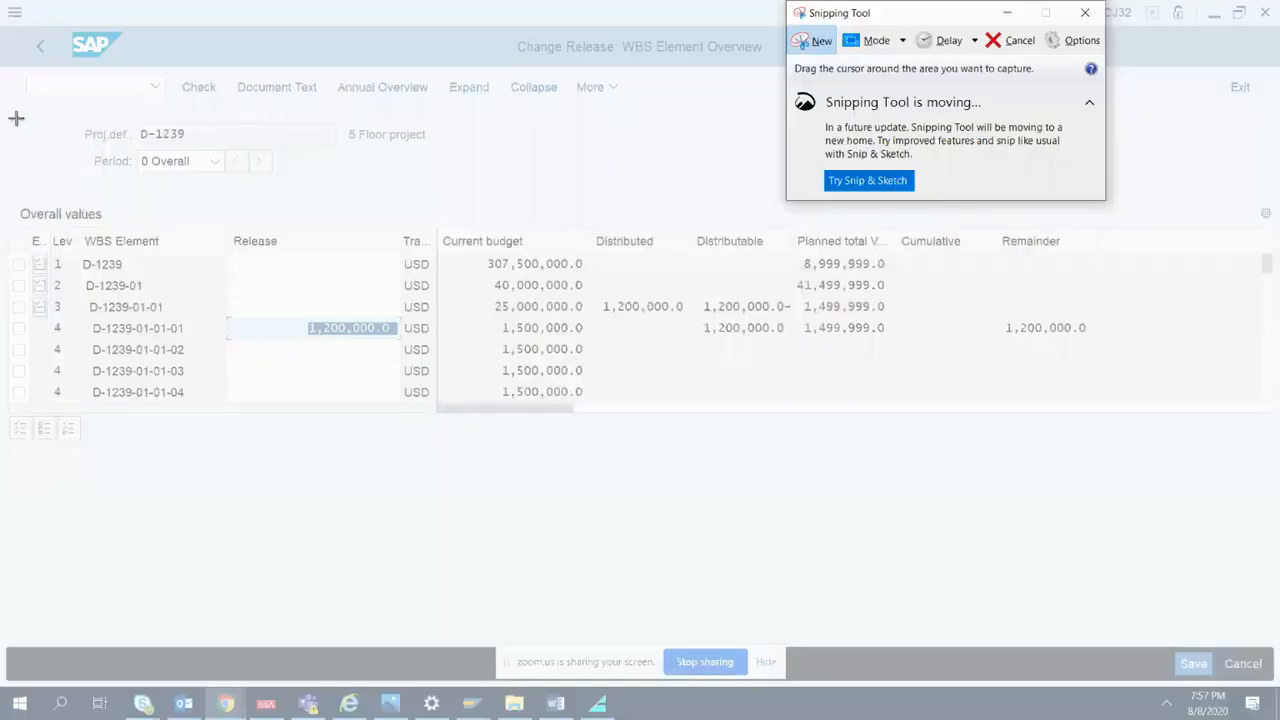
left_click_drag(12, 118, 1097, 398)
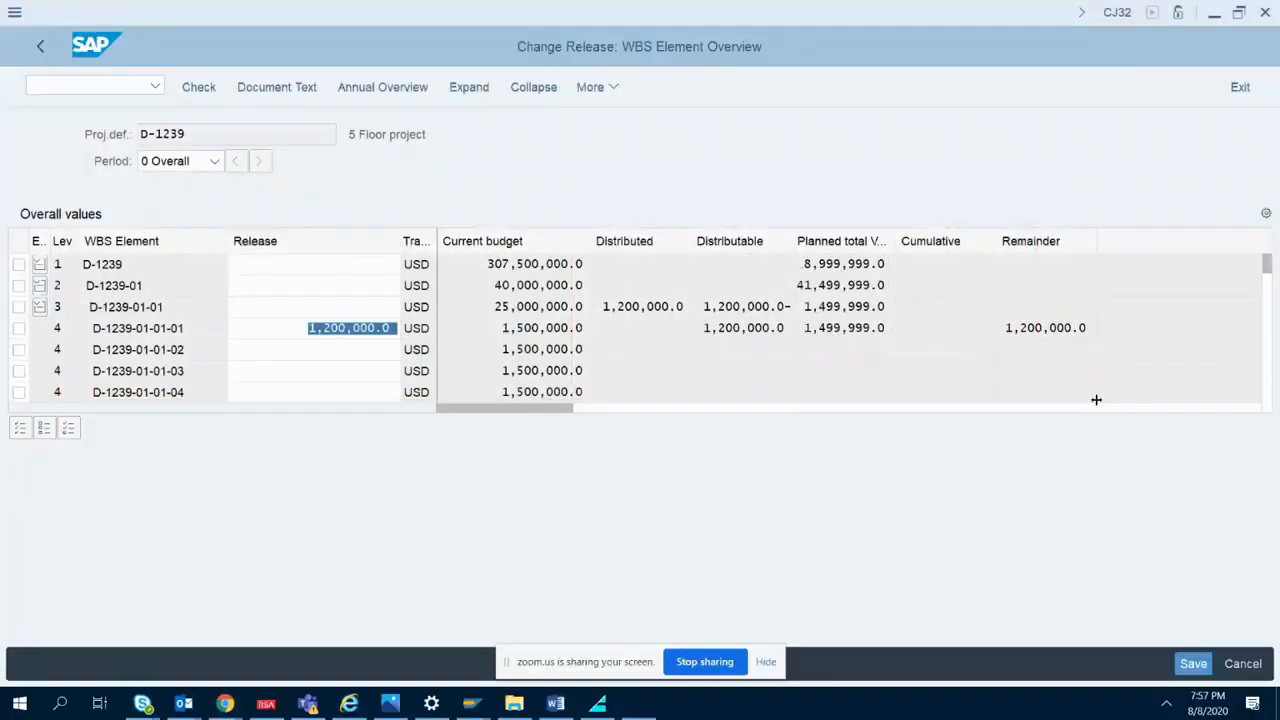
left_click(556, 703)
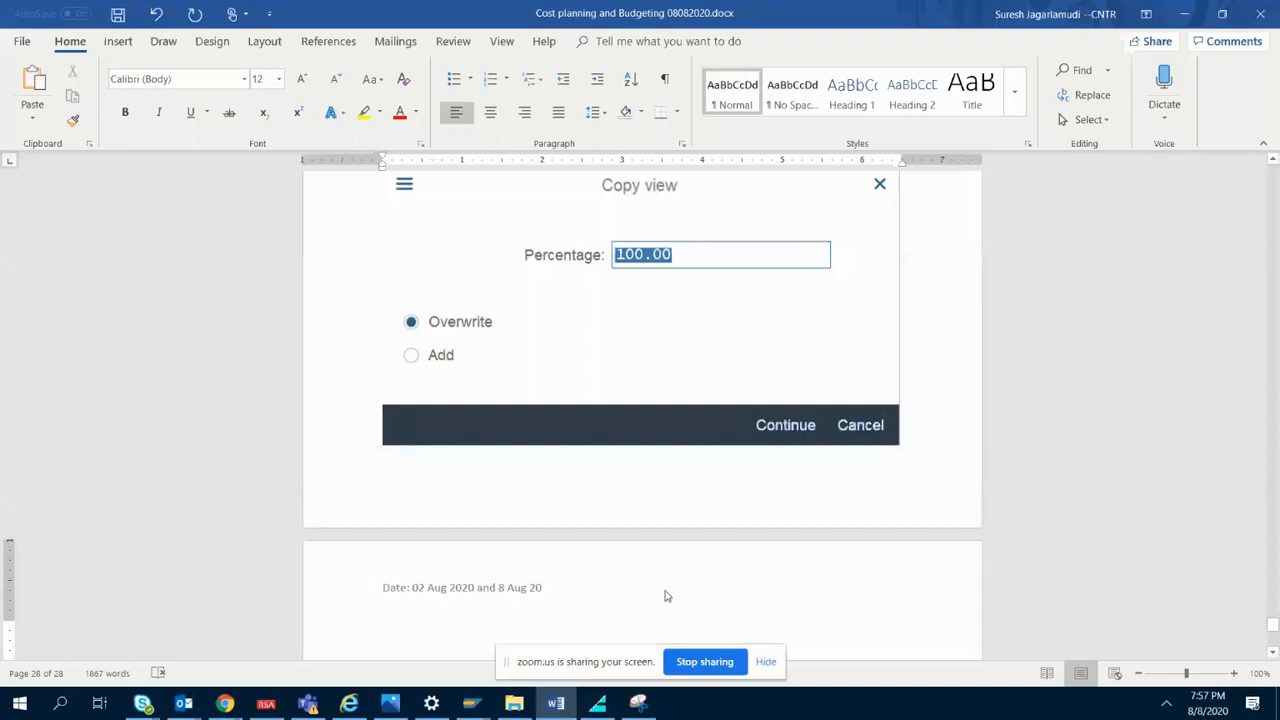
key("ctrl+v")
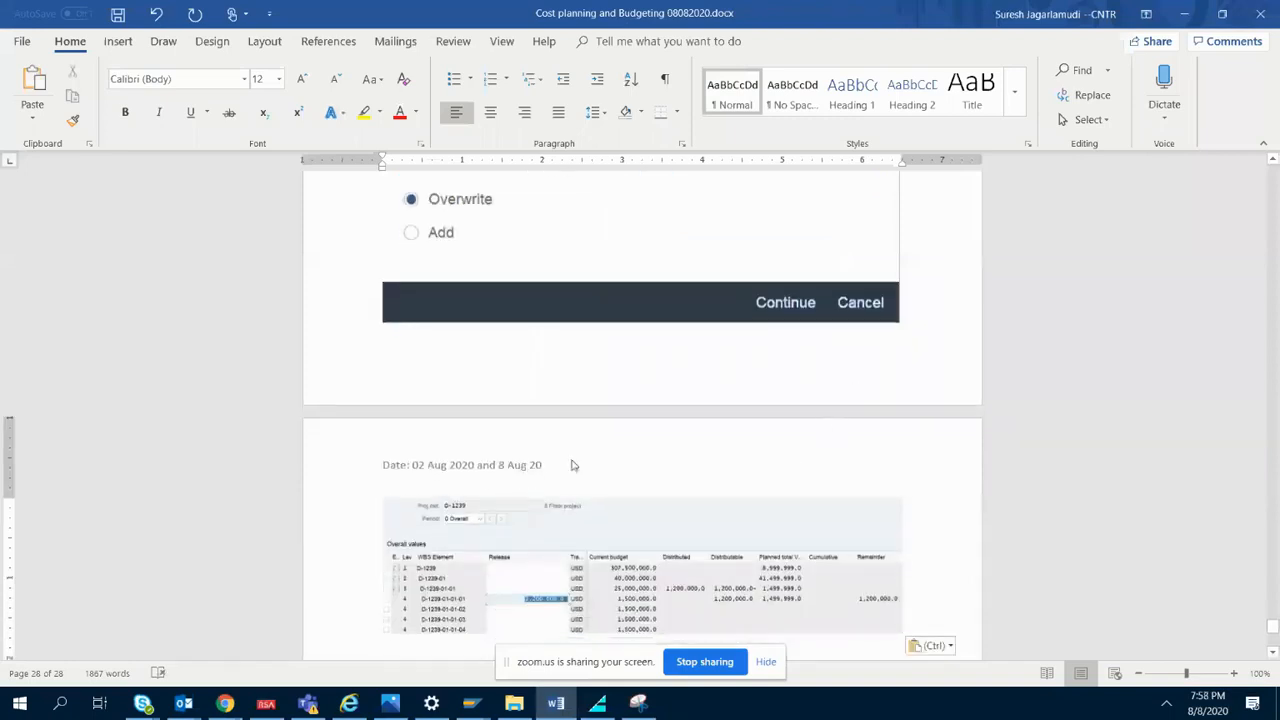
left_click(500, 510)
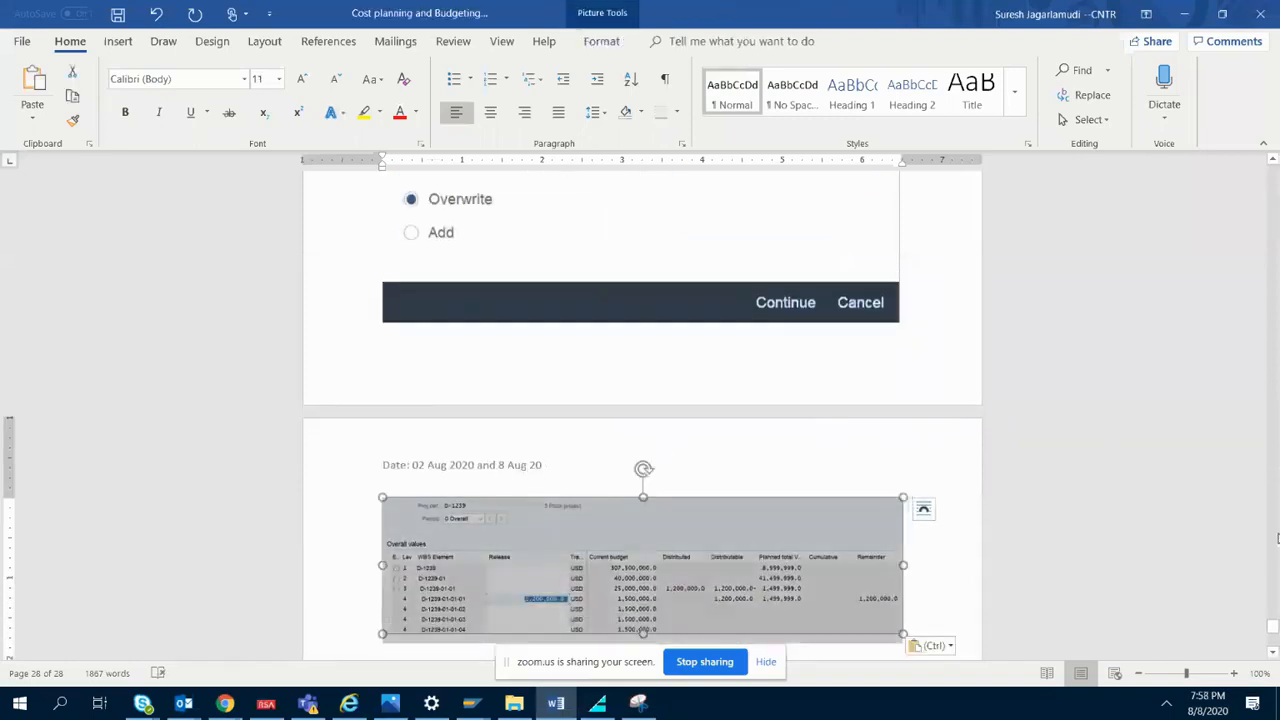
- Change the instruction above the Copy view screenshot to "Select value of 80 % from pop up"
scroll(1041, 584, "up", 5)
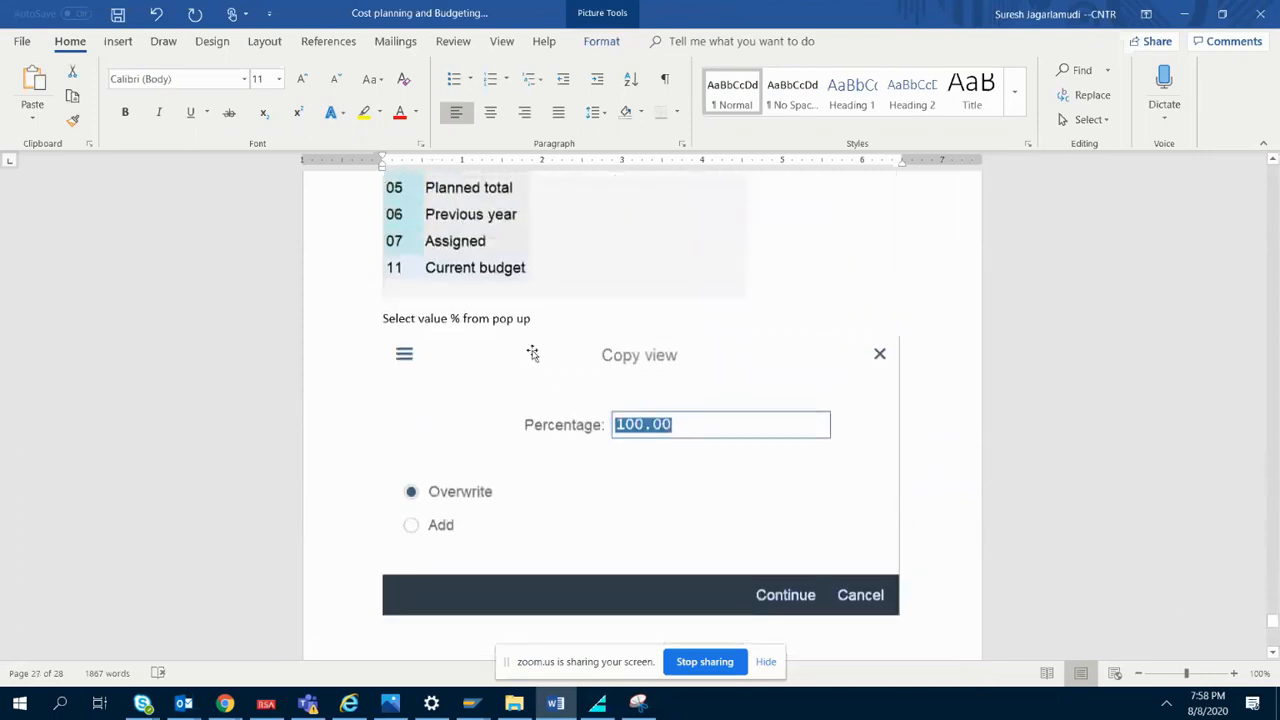
left_click(452, 318)
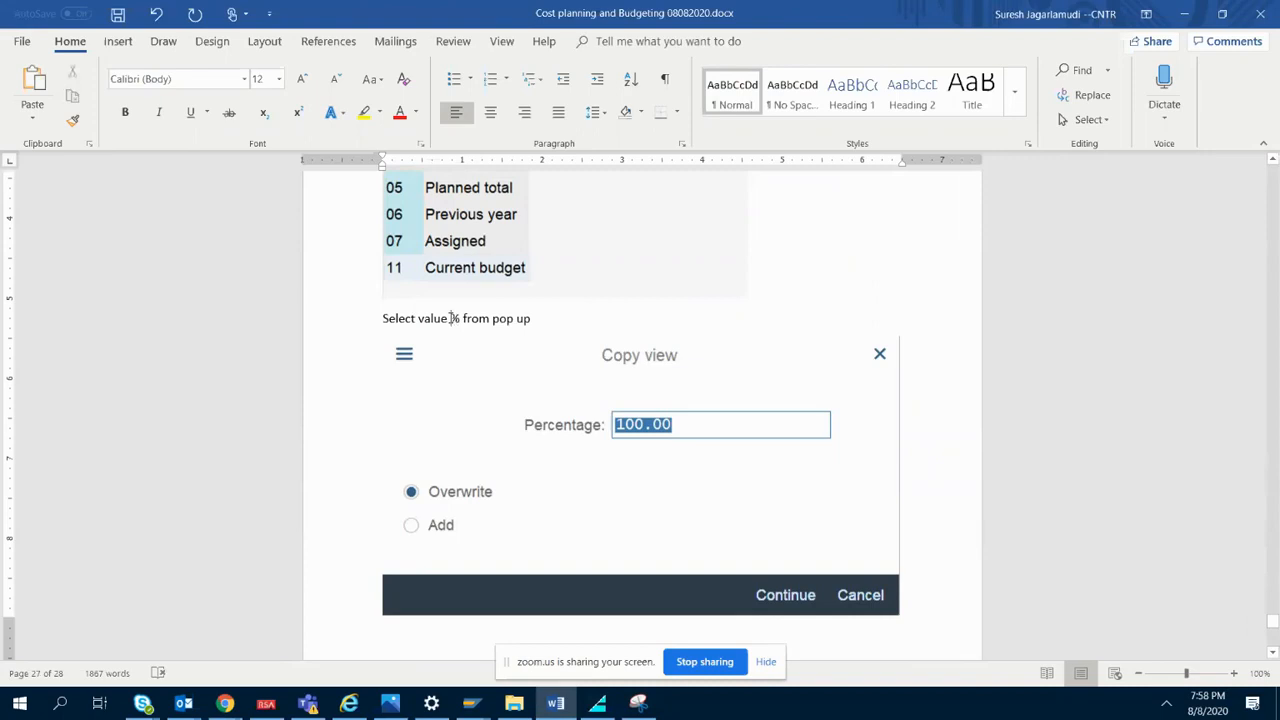
type("of 80")
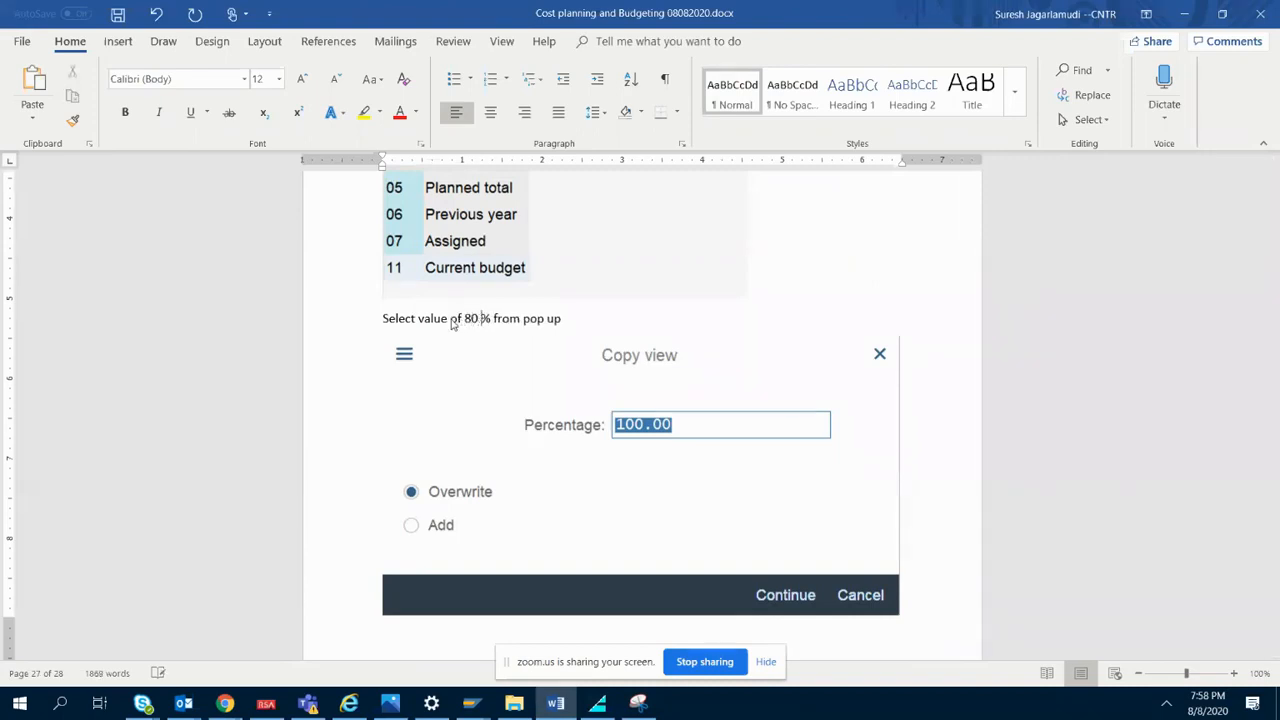
scroll(1272, 646, "down", 7)
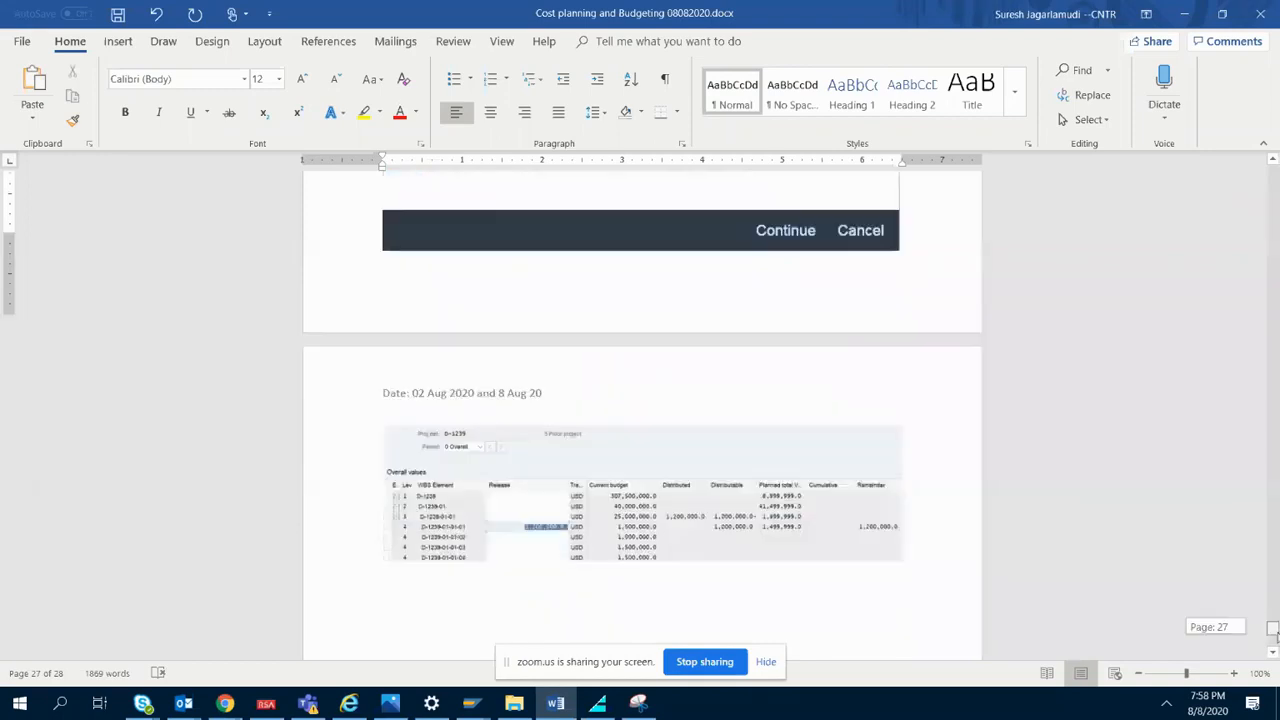
- Check the top-level D-1239 release in SAP and add "Is Budget released at Level 3/2/1? Not yet released" below the overview screenshot in Word
left_click(556, 703)
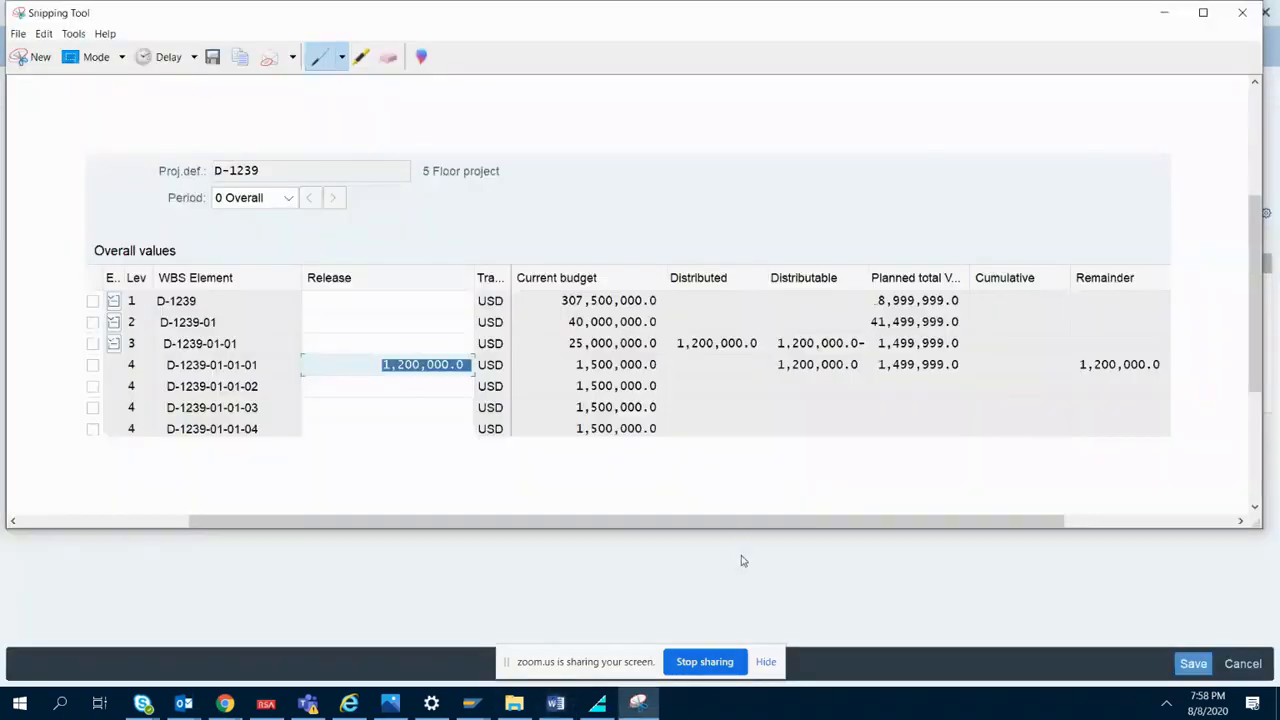
key("alt+Tab")
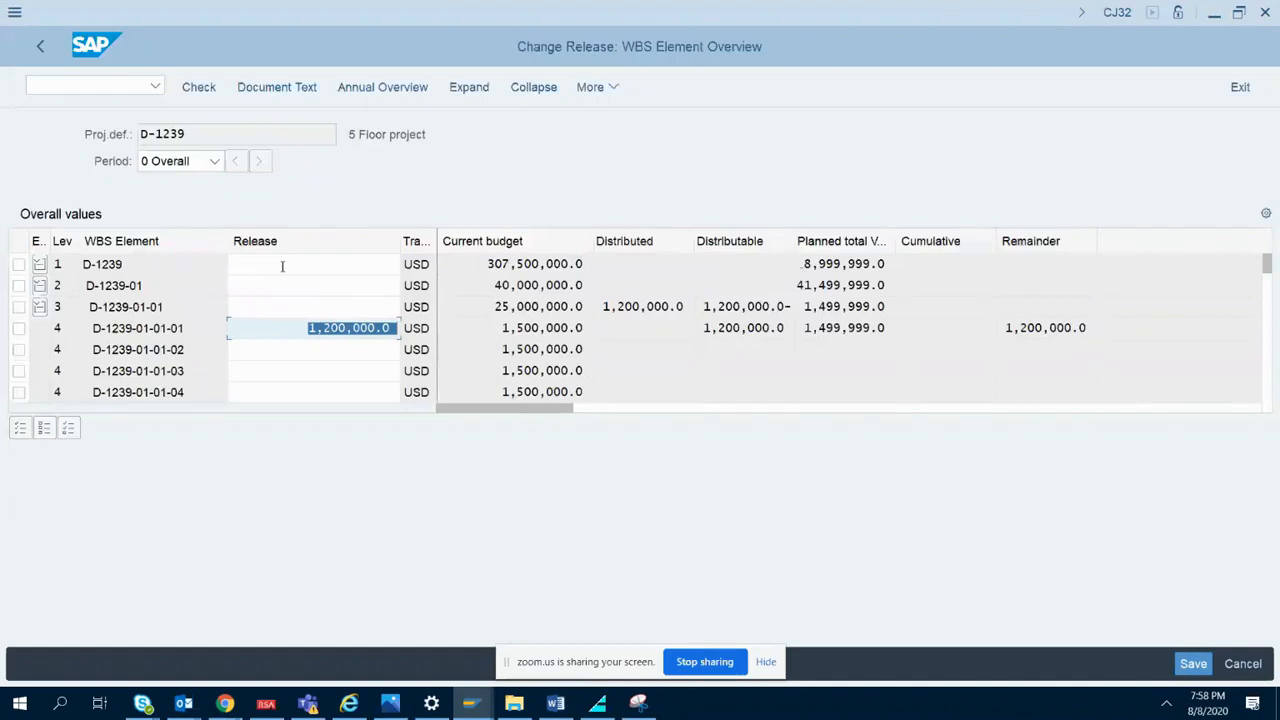
left_click_drag(142, 262, 75, 264)
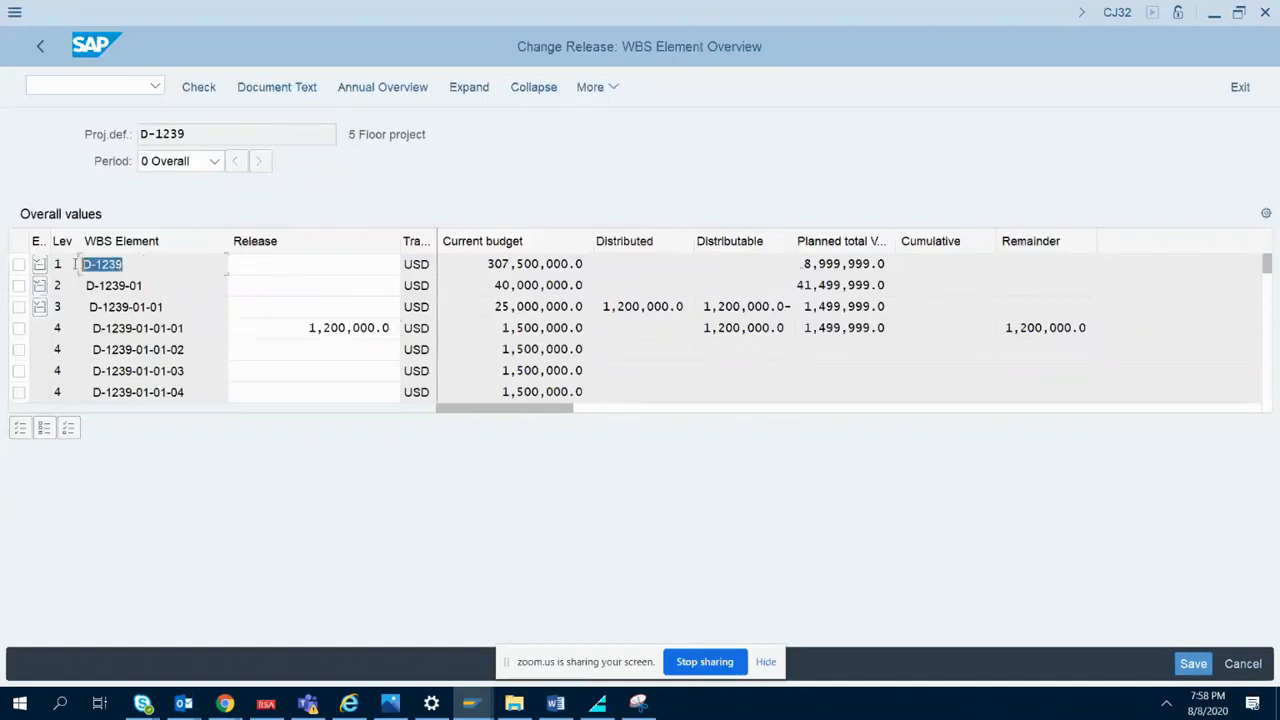
left_click(306, 265)
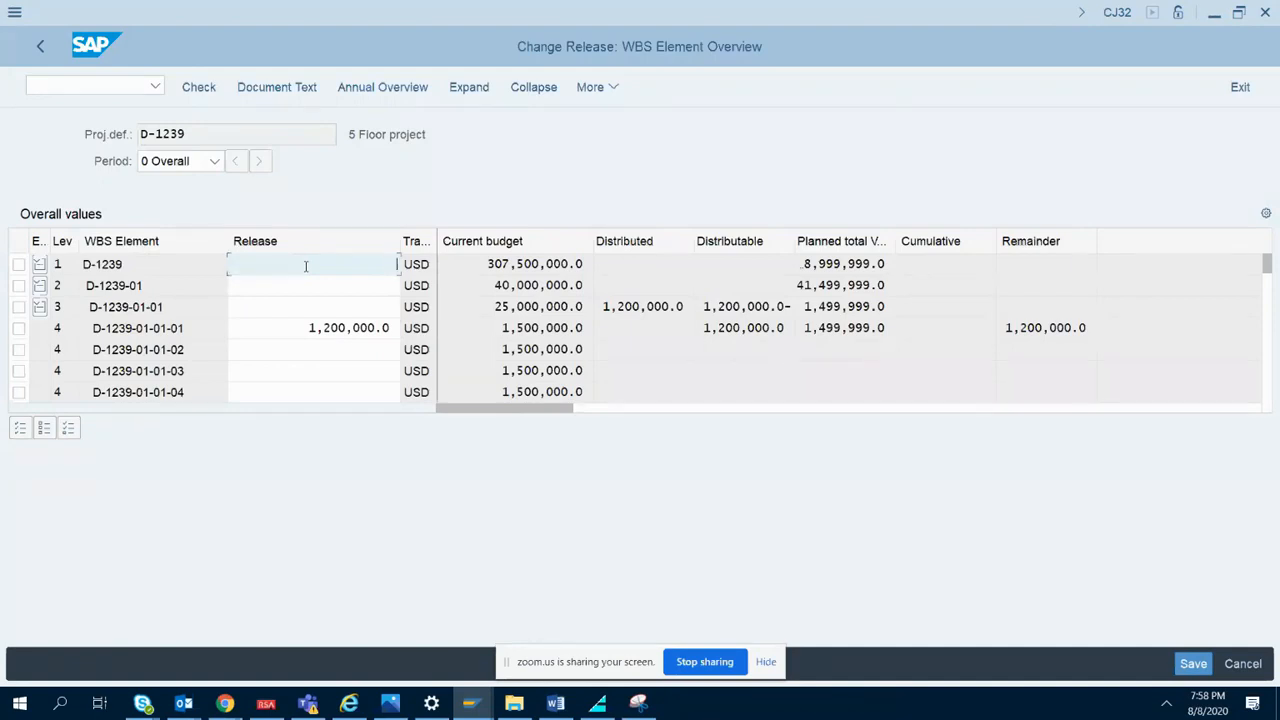
left_click(555, 704)
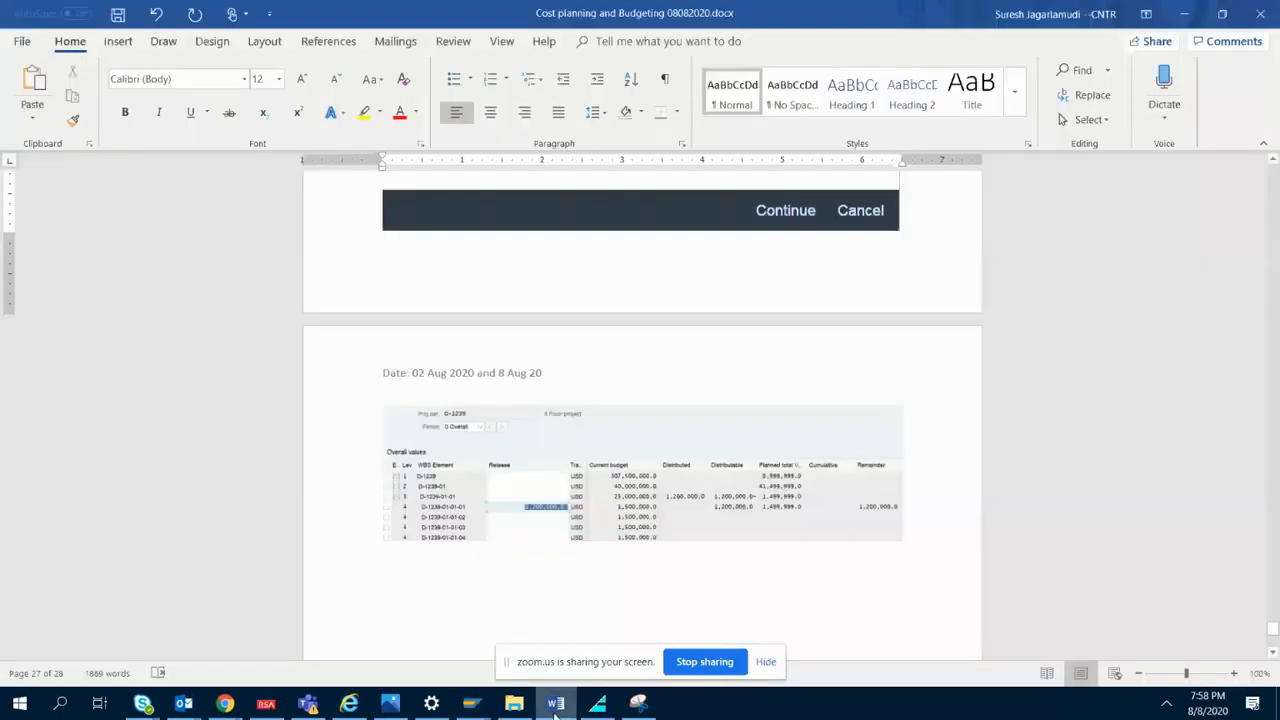
left_click(951, 529)
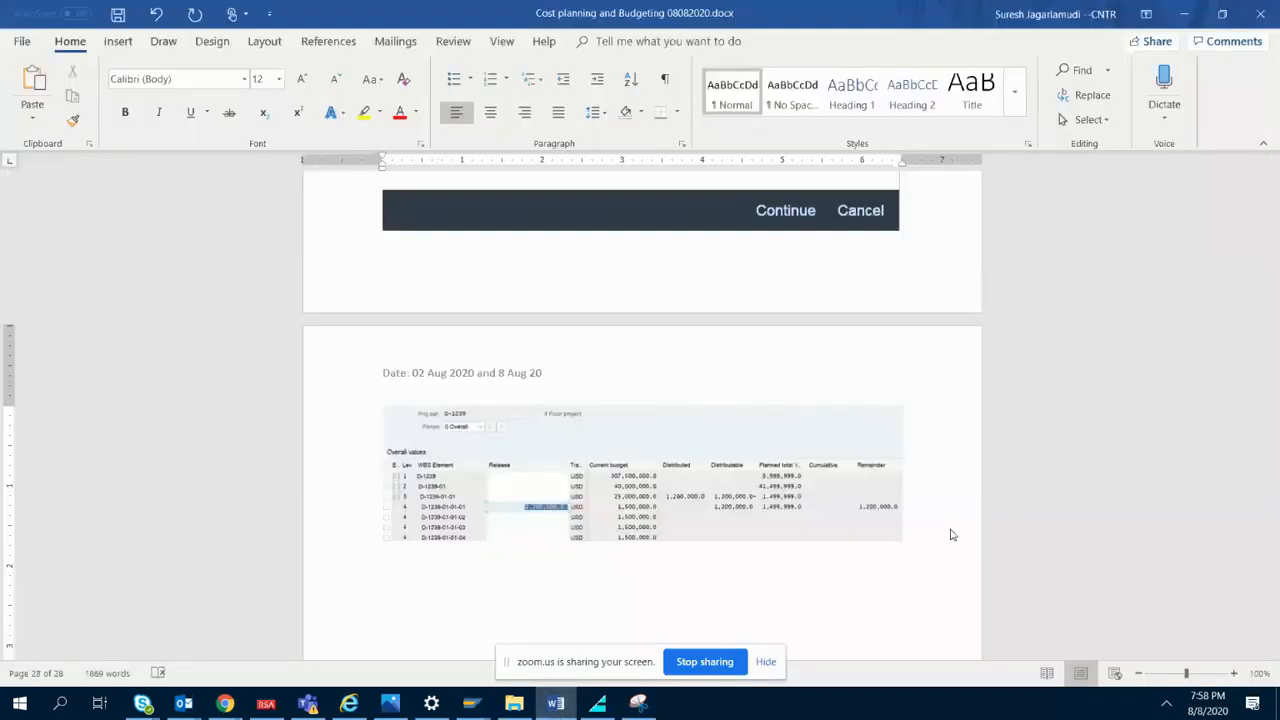
type("Is Budget released ")
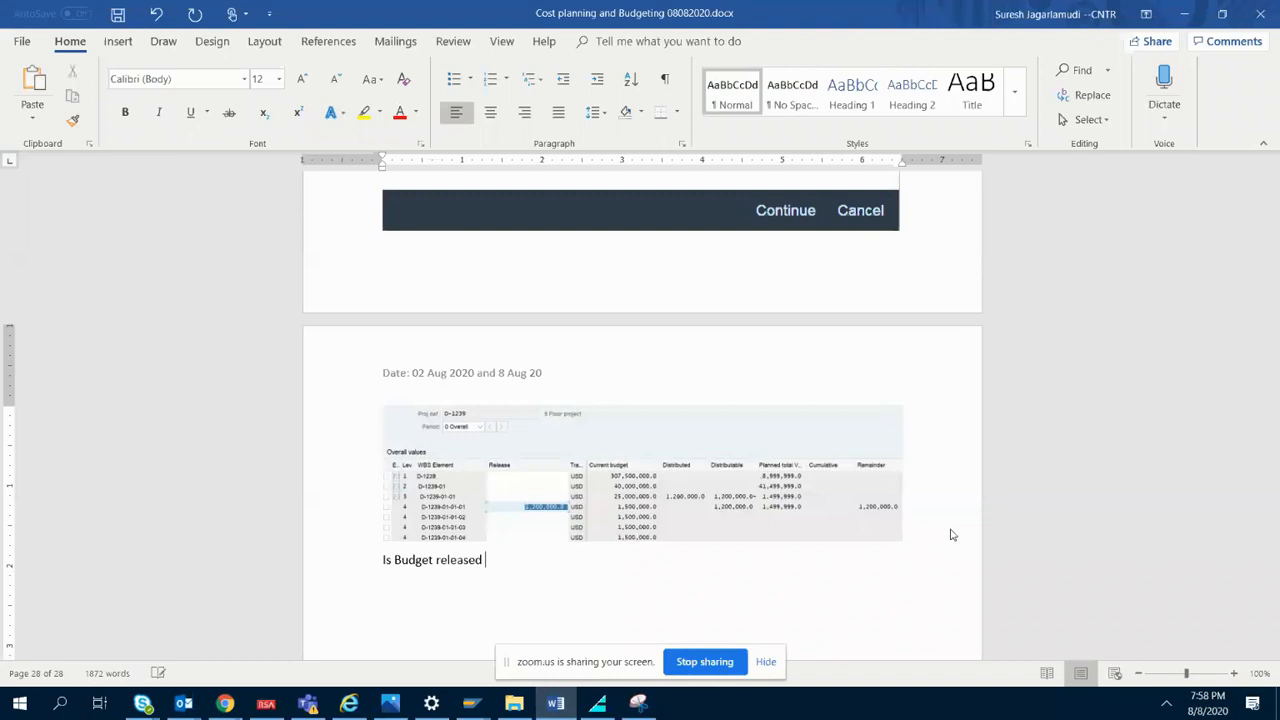
type("at Level 3/2/1? Not yet ")
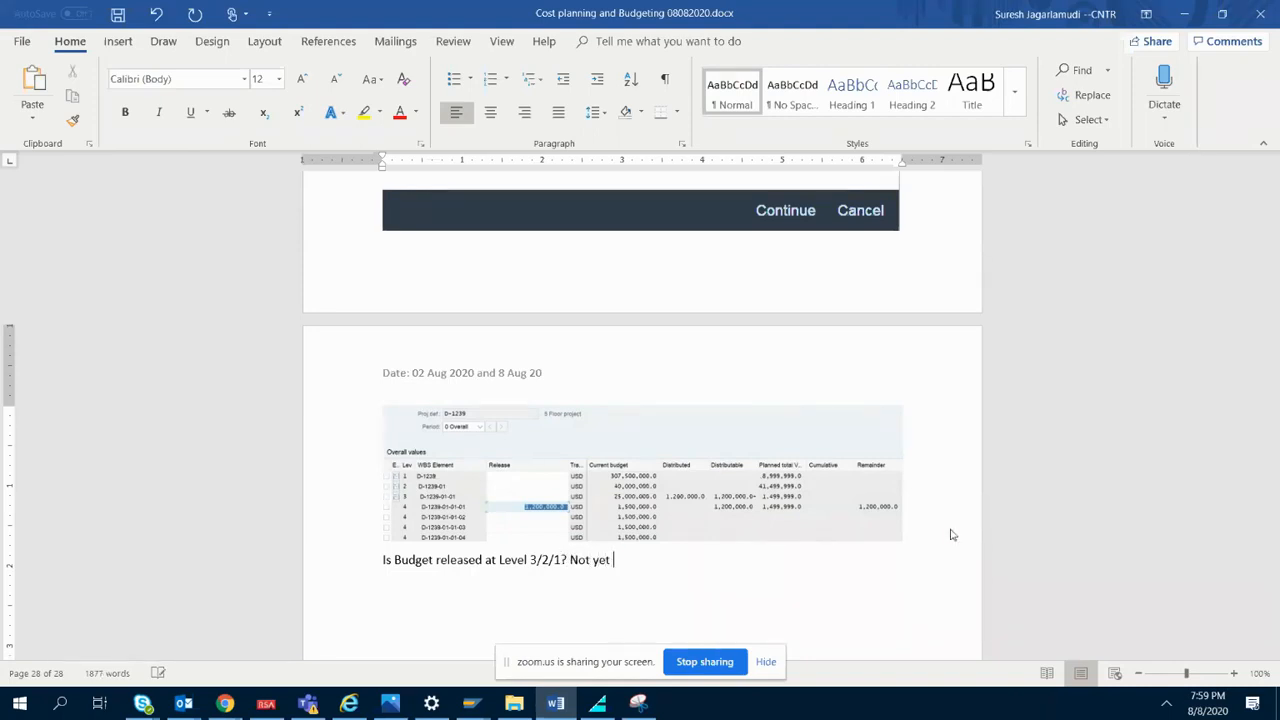
type("released")
key("Return")
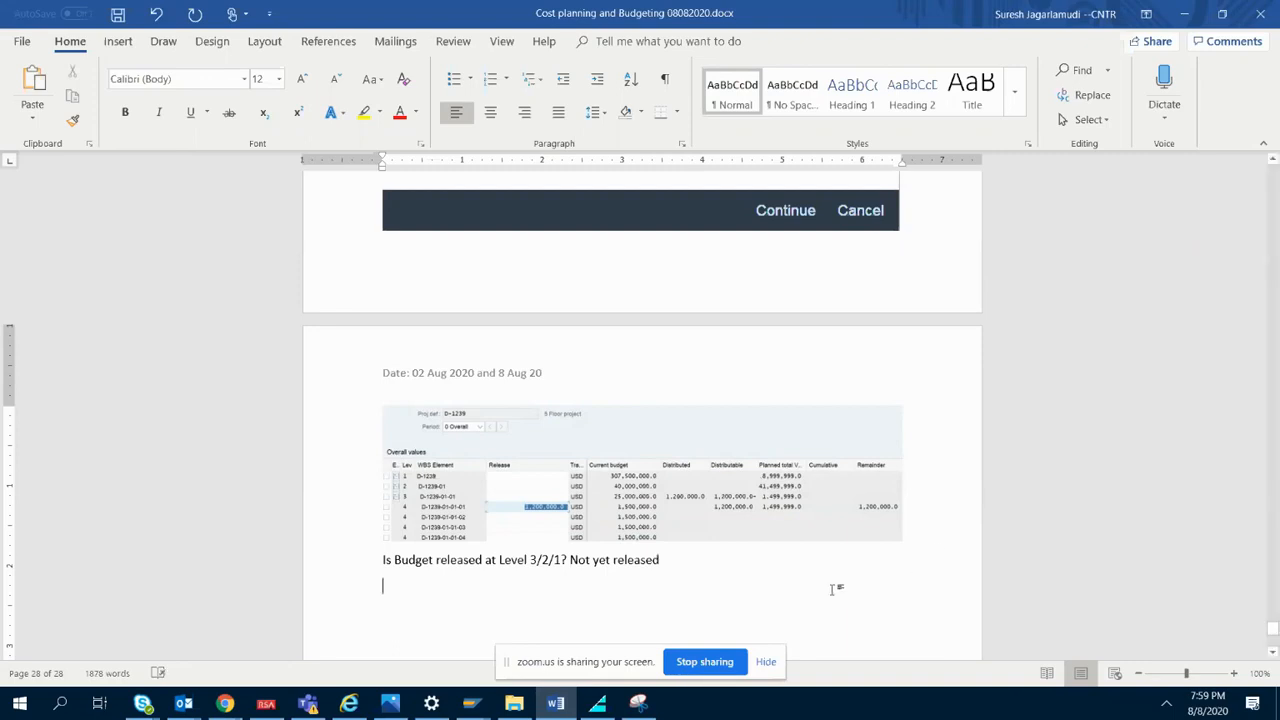
- Add the line "Select all on left side" to the Word notes and select all WBS element rows in the SAP release overview
type("Select all on left side")
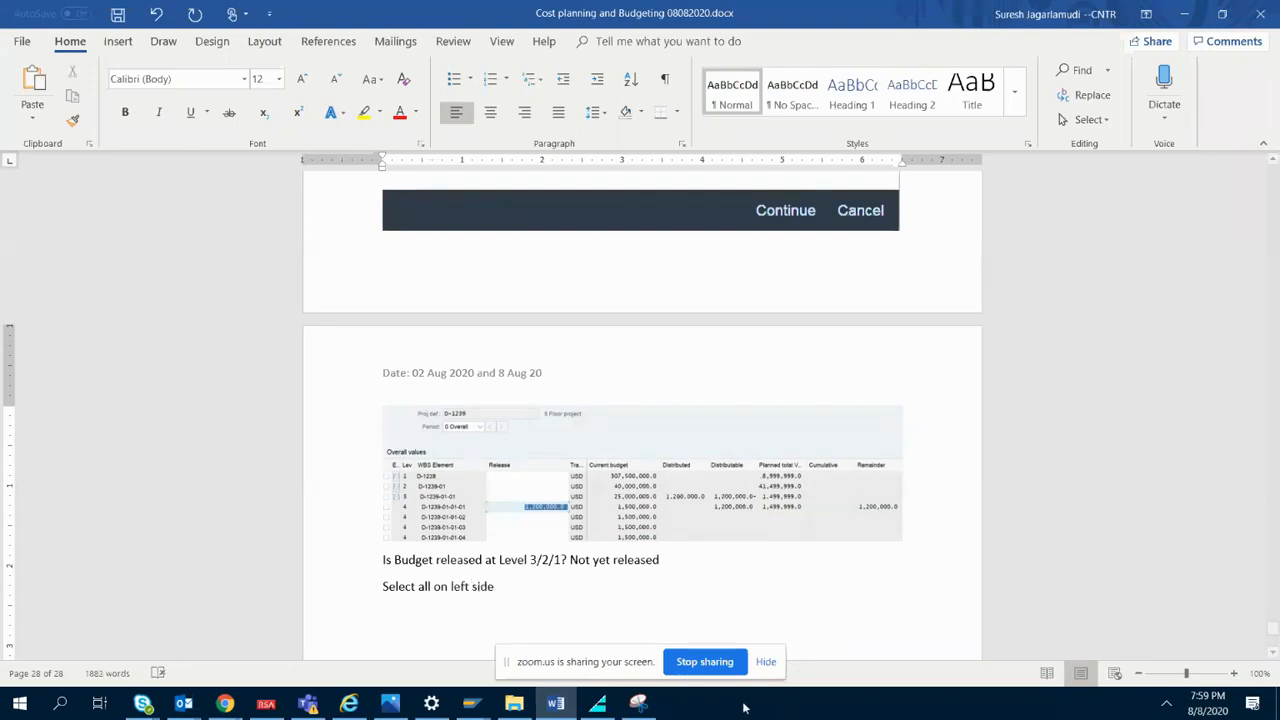
left_click(472, 703)
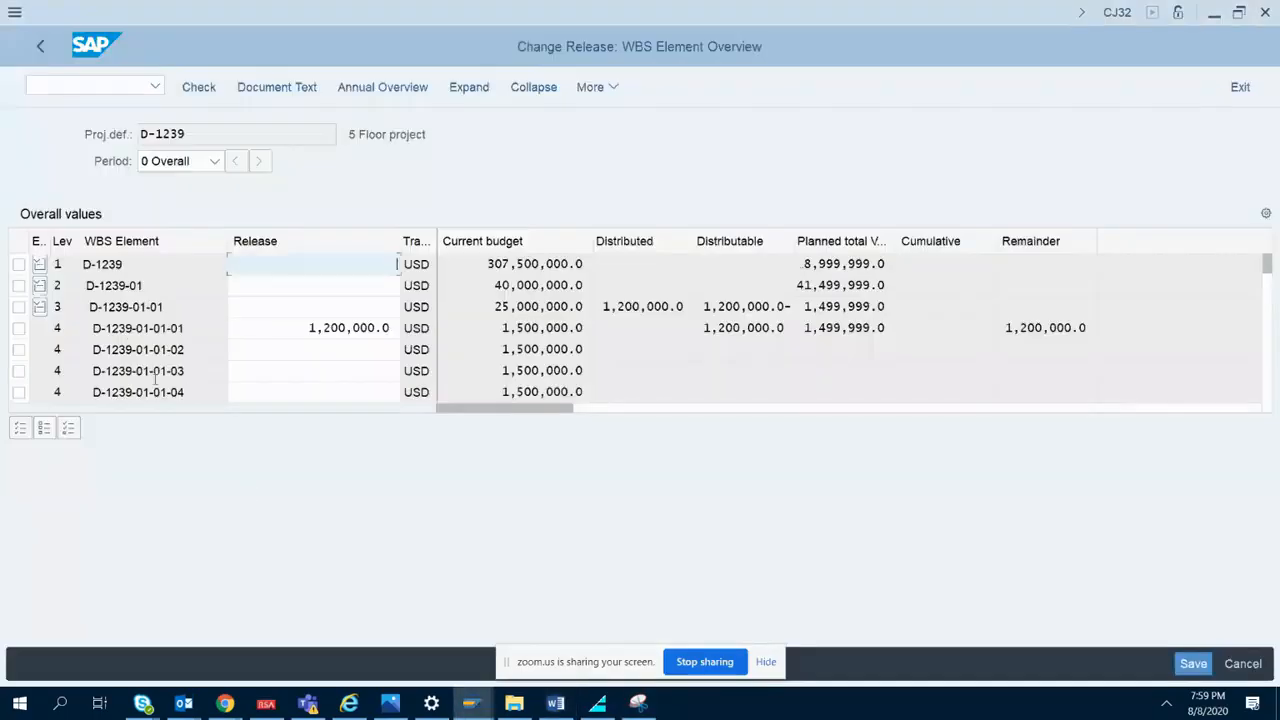
left_click(20, 430)
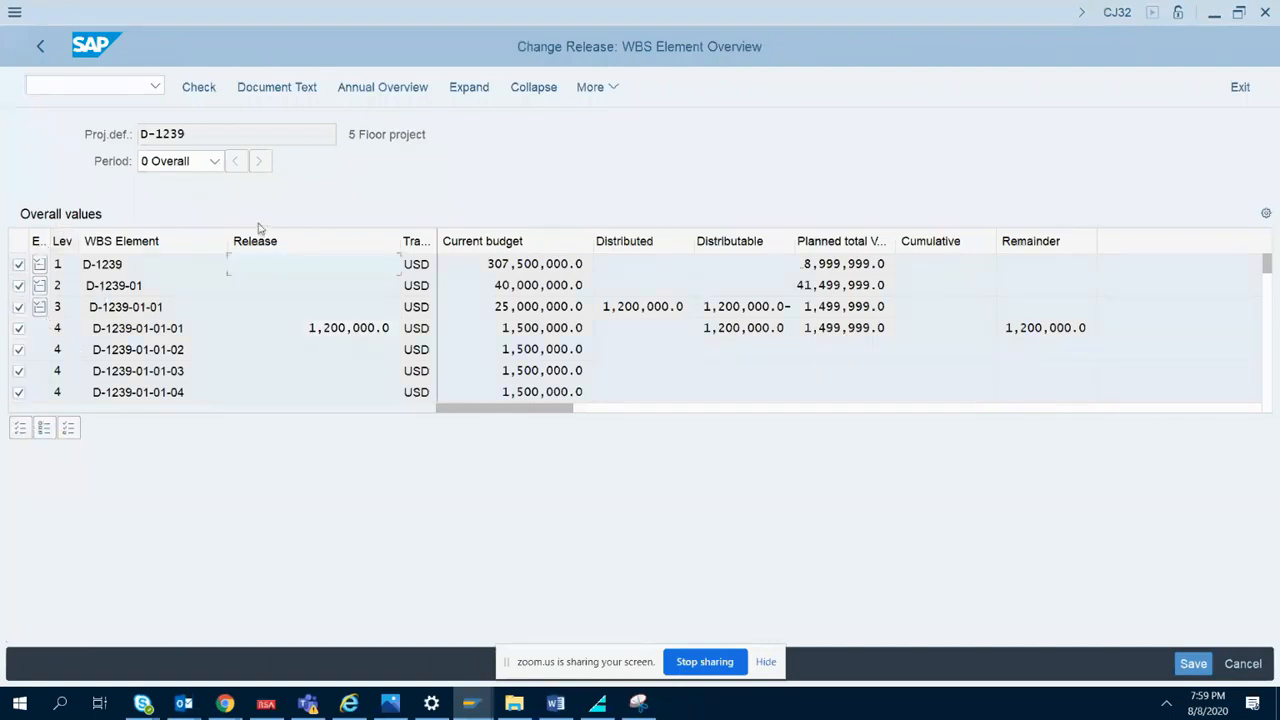
- Capture the SAP screen with the Total Up command shown and paste it into Word below "Select all on left side"
left_click(612, 88)
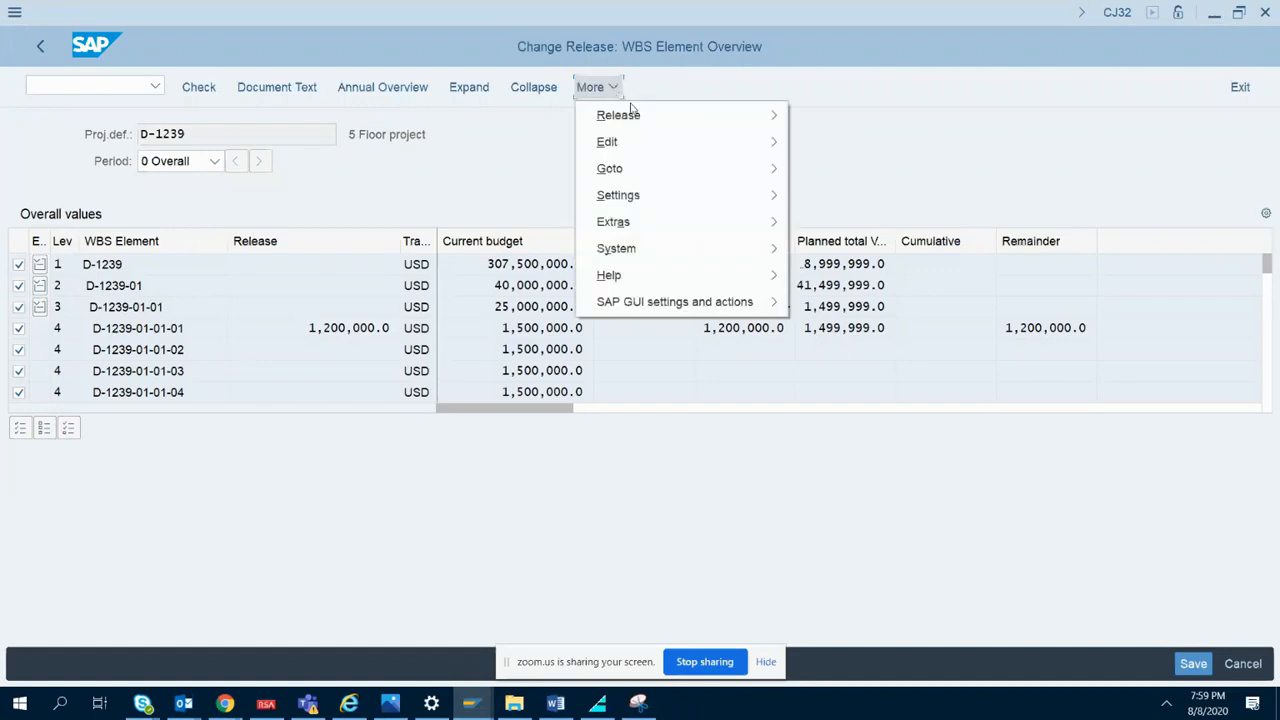
mouse_move(690, 142)
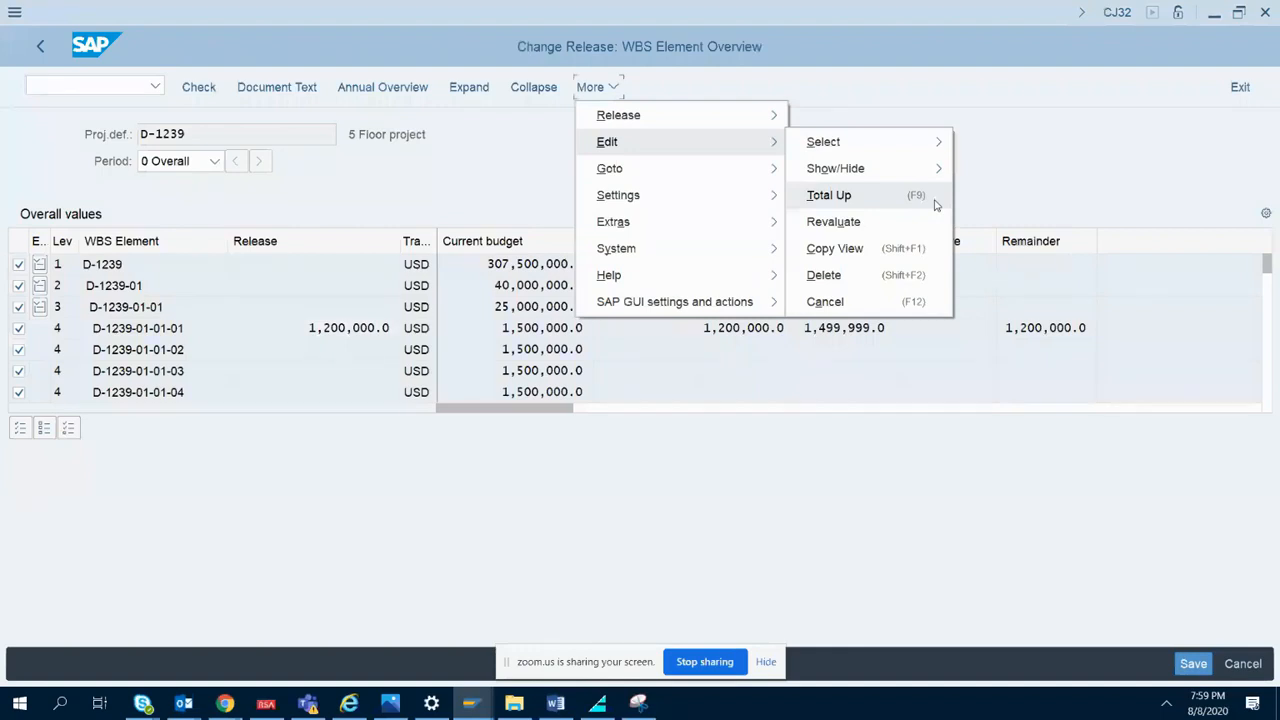
left_click(936, 205)
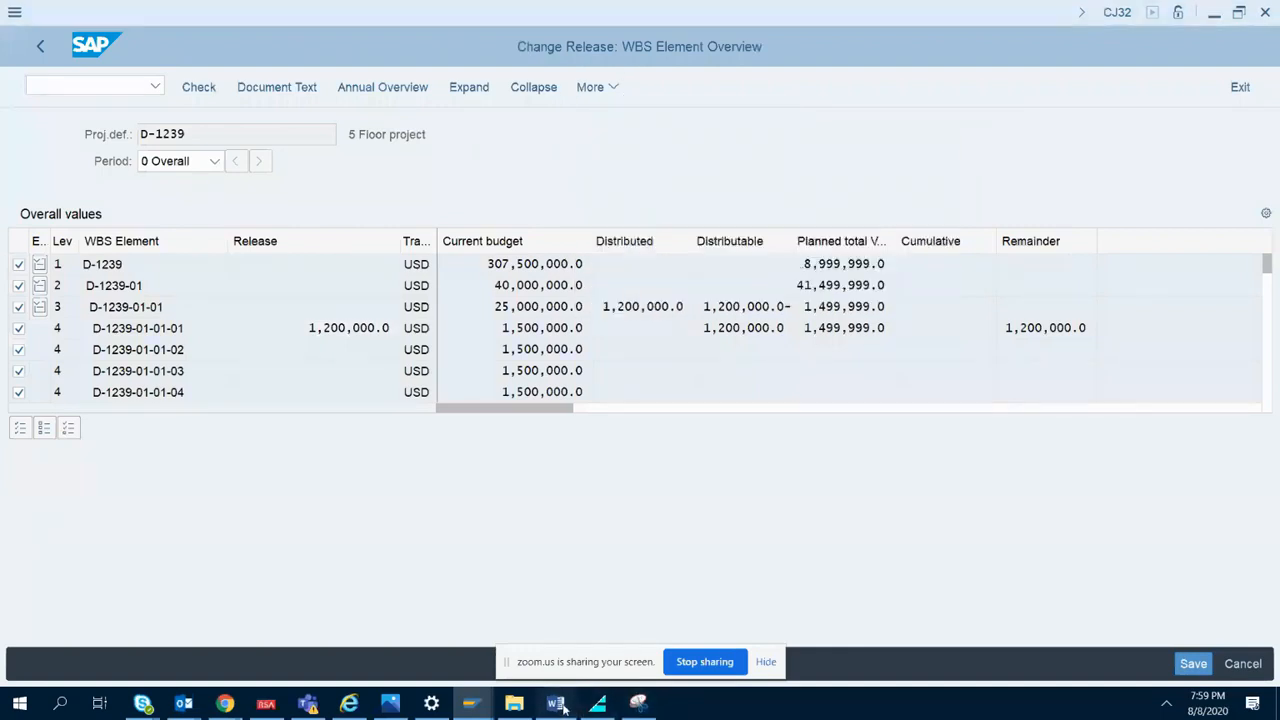
left_click(557, 704)
key("ctrl+v")
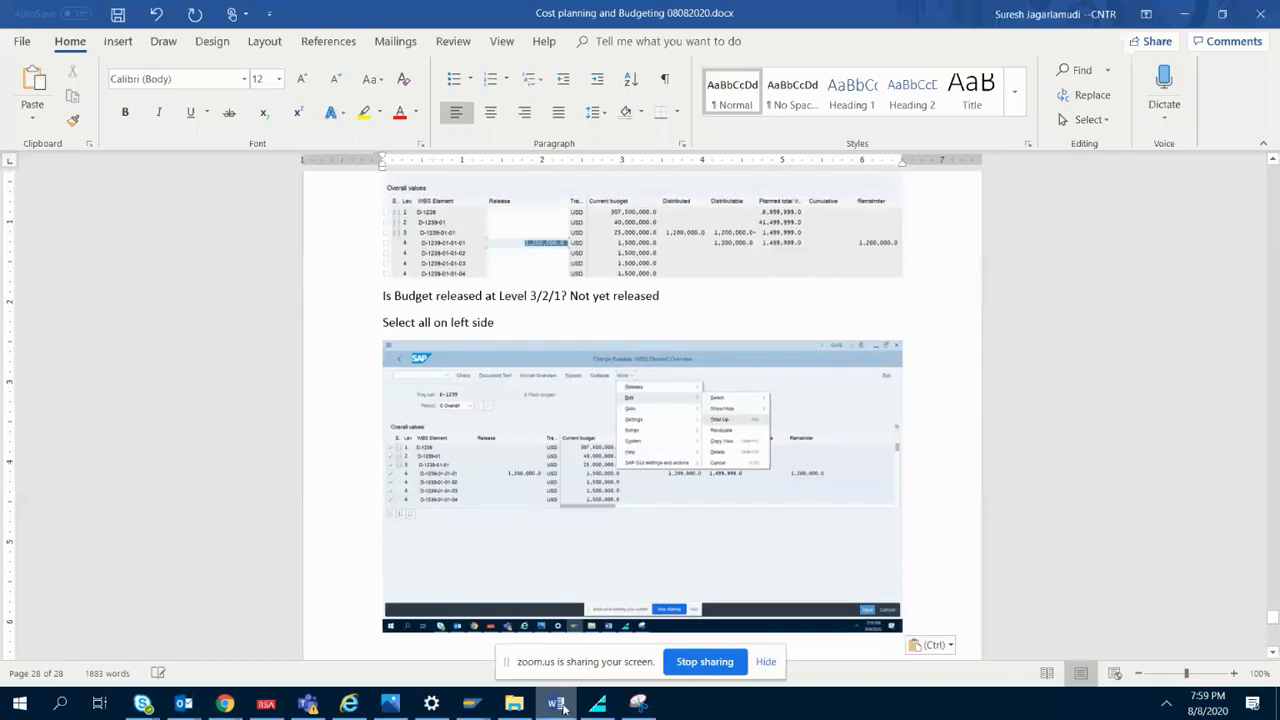
right_click(557, 704)
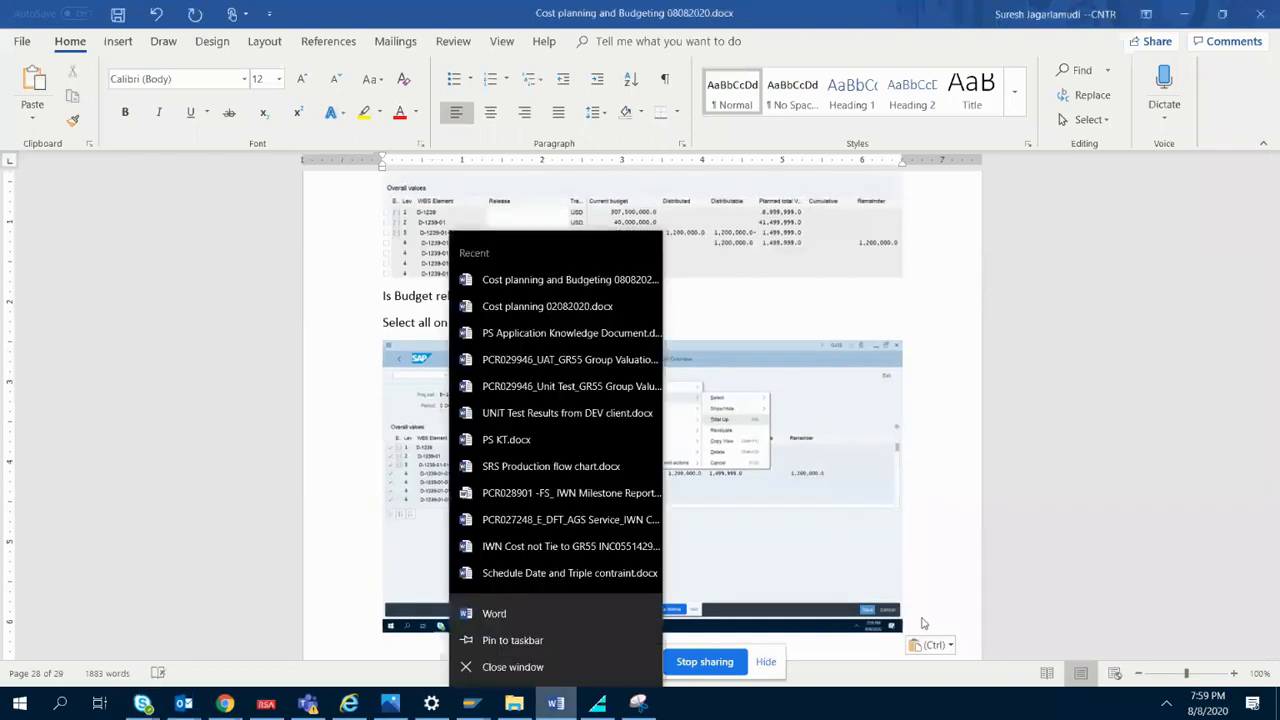
left_click(921, 621)
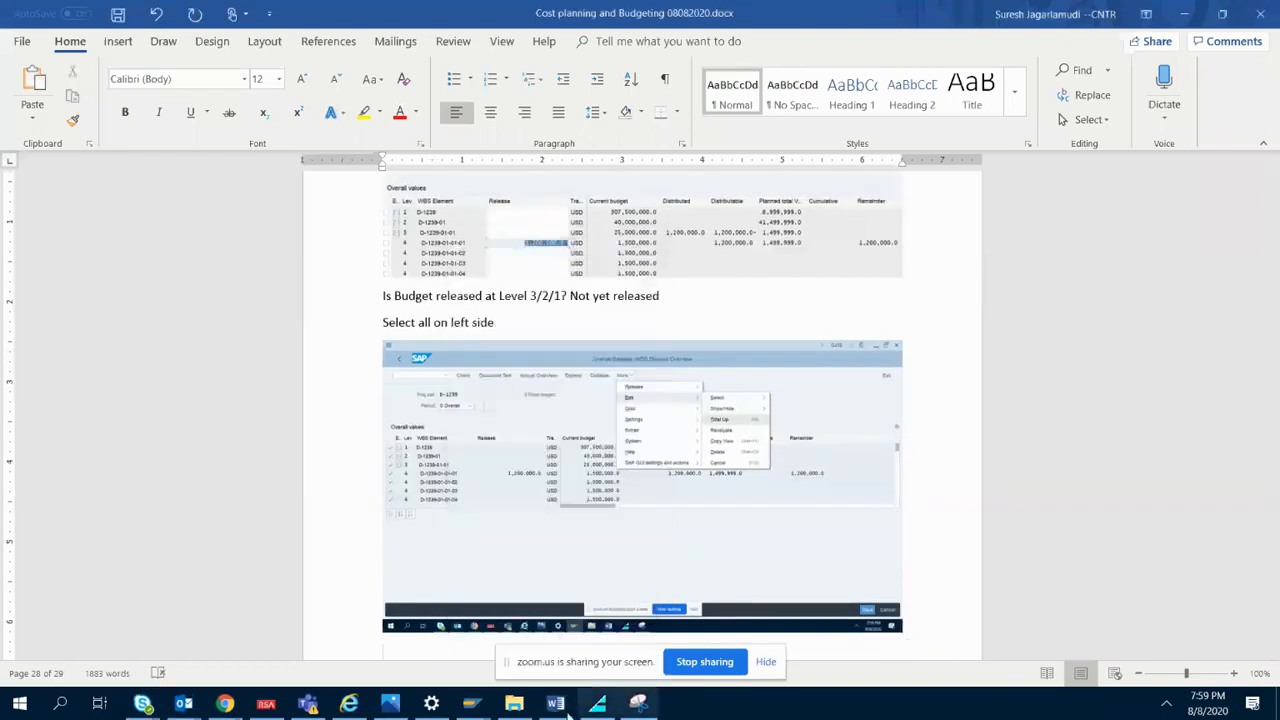
- Open Total Up for the selected WBS elements in SAP and snip its dialog
left_click(470, 704)
left_click(540, 657)
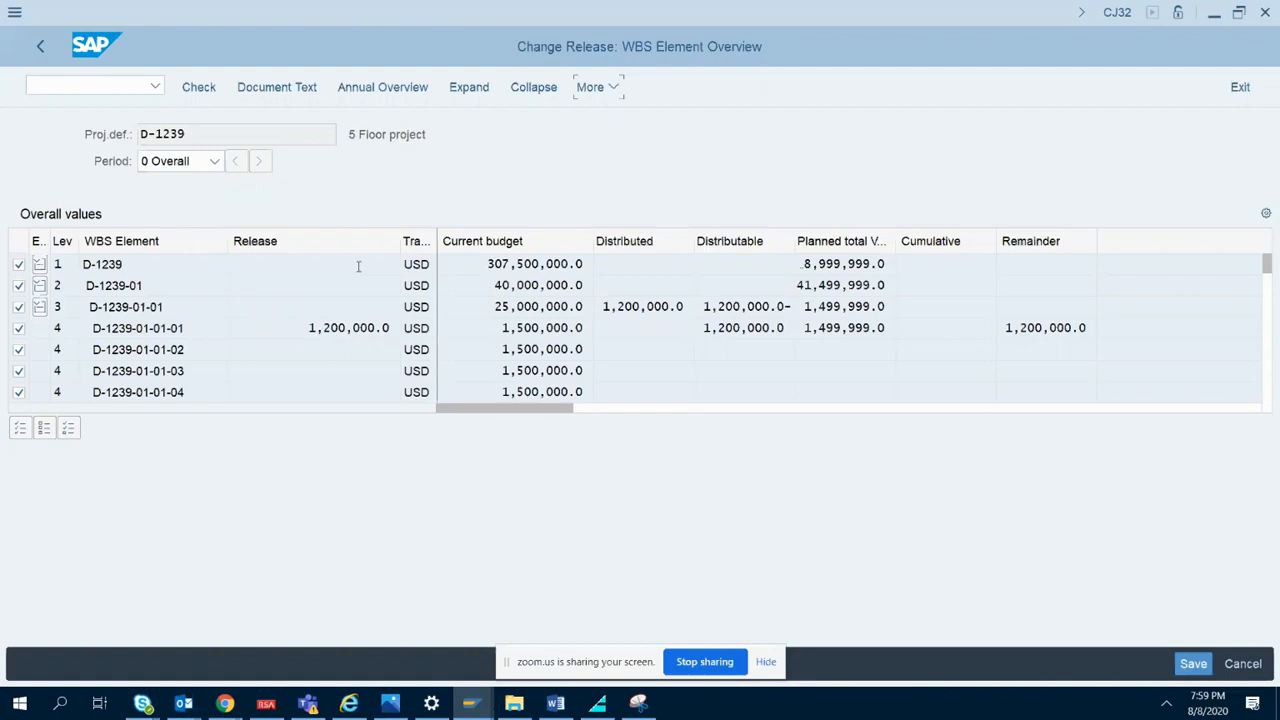
left_click(613, 89)
mouse_move(734, 143)
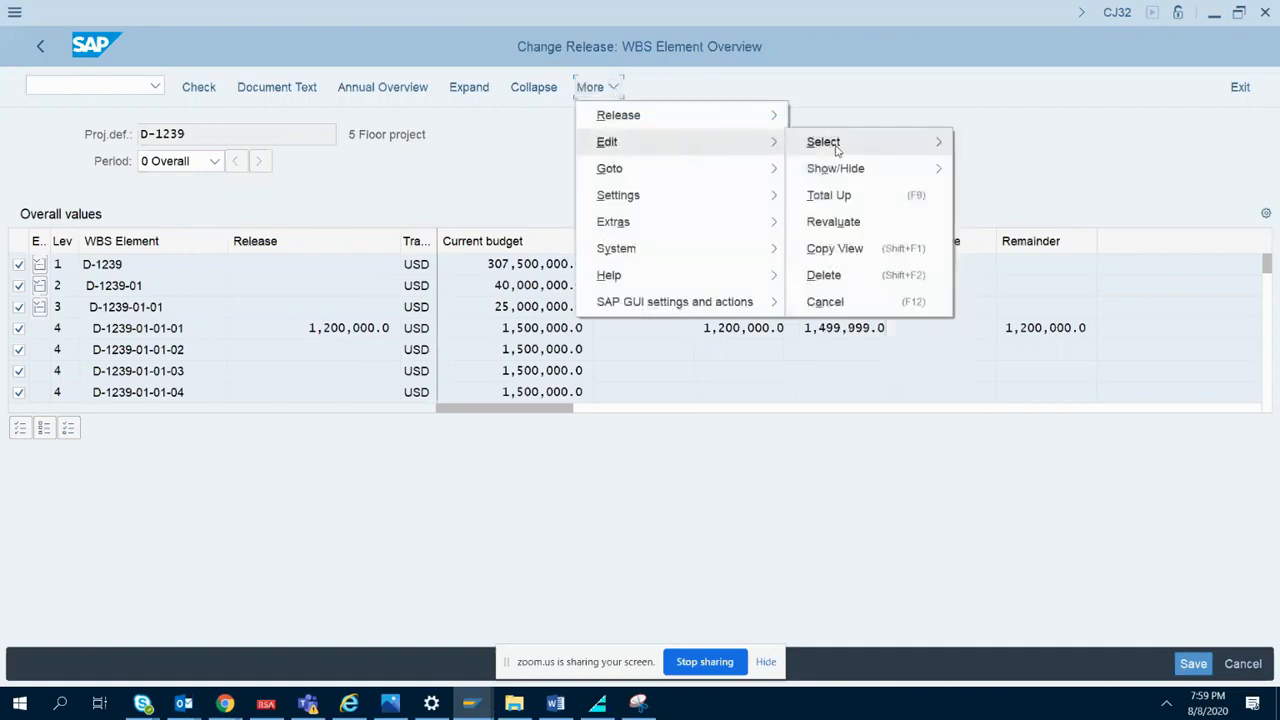
left_click(829, 196)
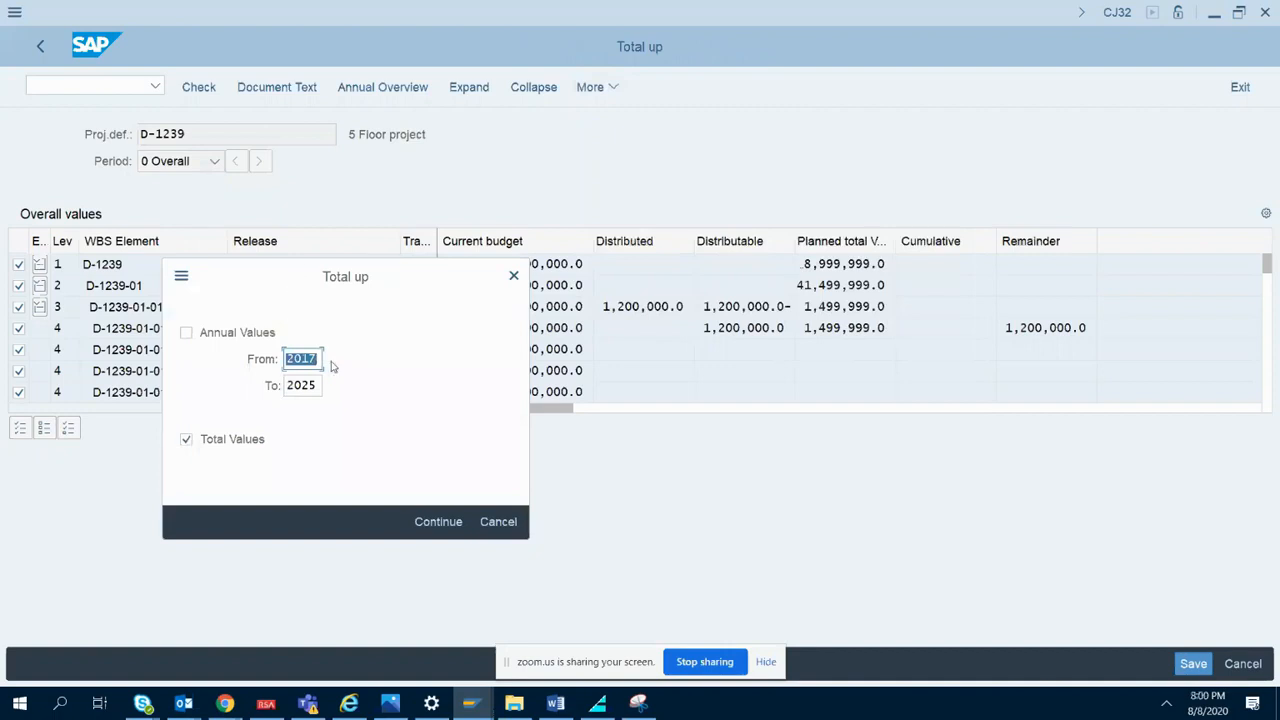
left_click(638, 703)
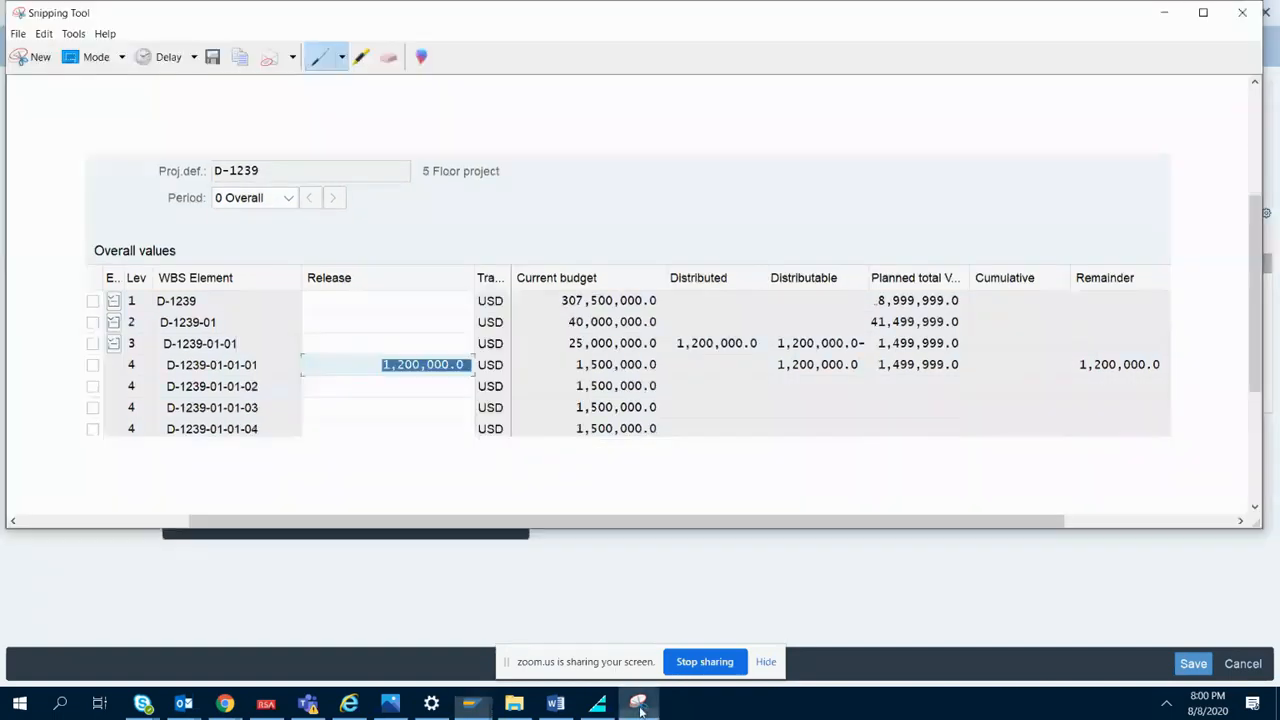
left_click(40, 58)
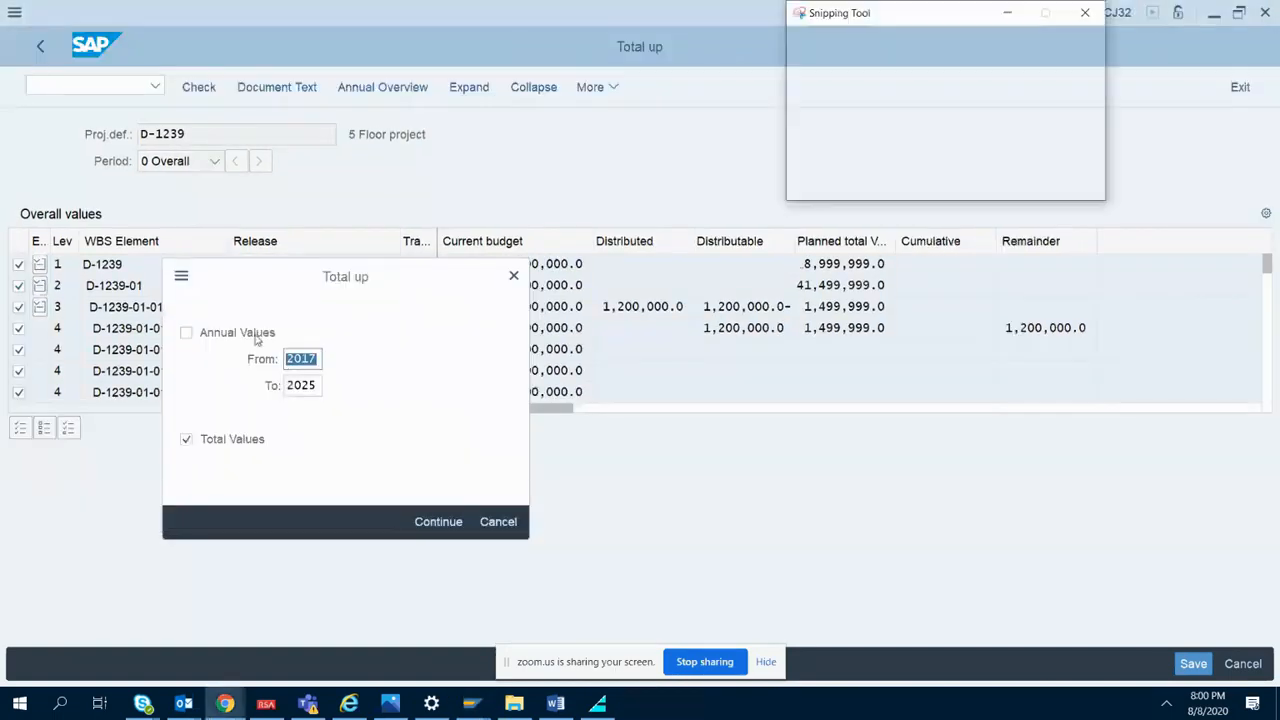
left_click_drag(167, 264, 529, 540)
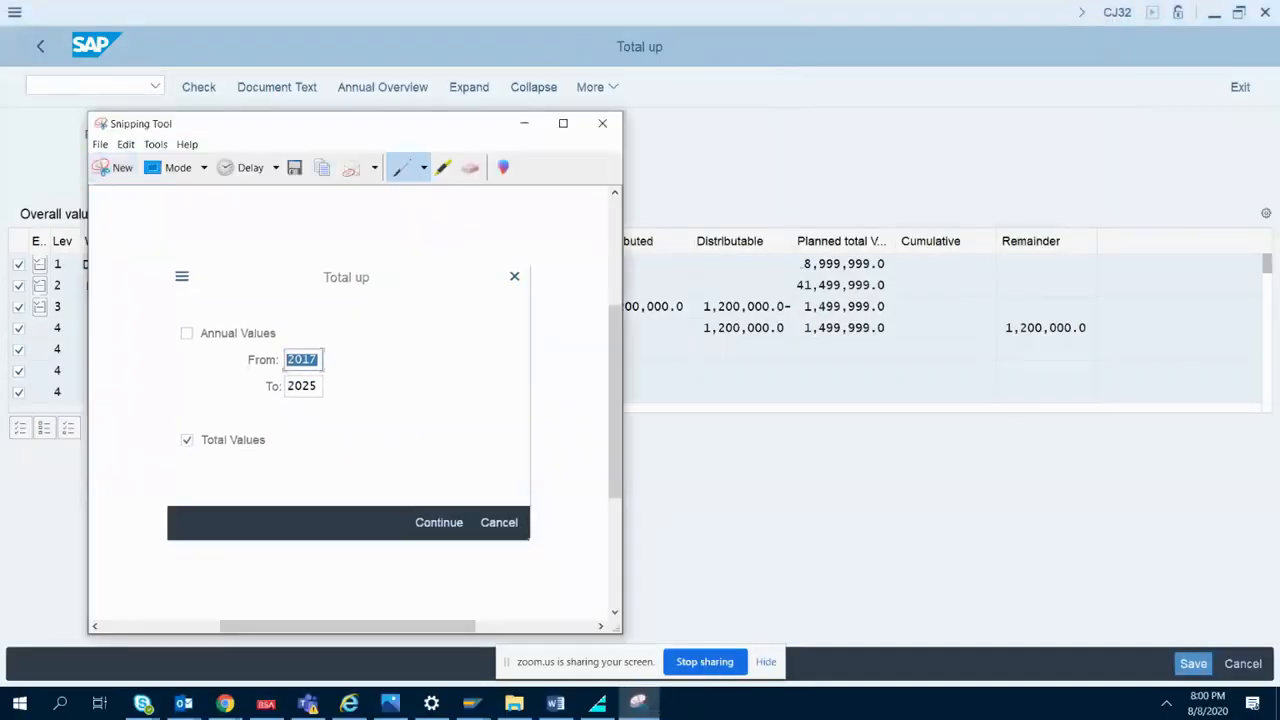
- Add the line "Select default values as it is is and continue" to the Word notes and paste the Total up snip below it
left_click(556, 703)
type("Select ")
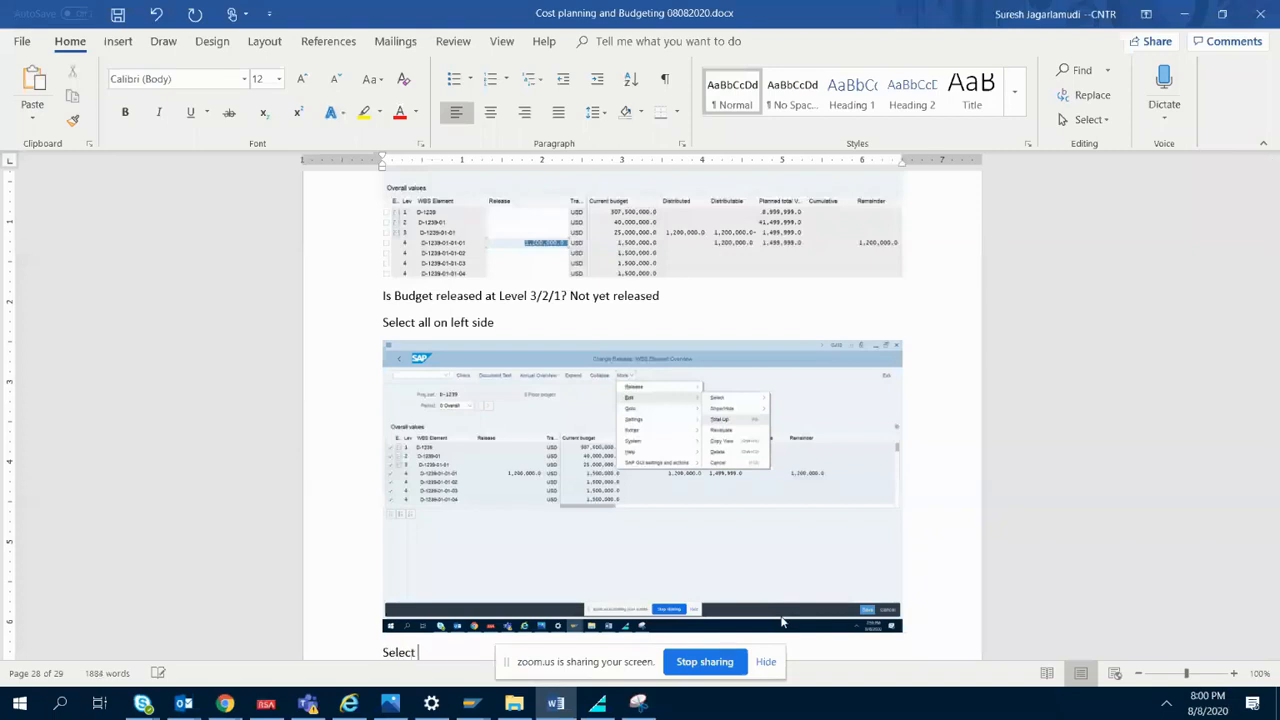
type("a")
type("efault valu")
type("es")
key("Return")
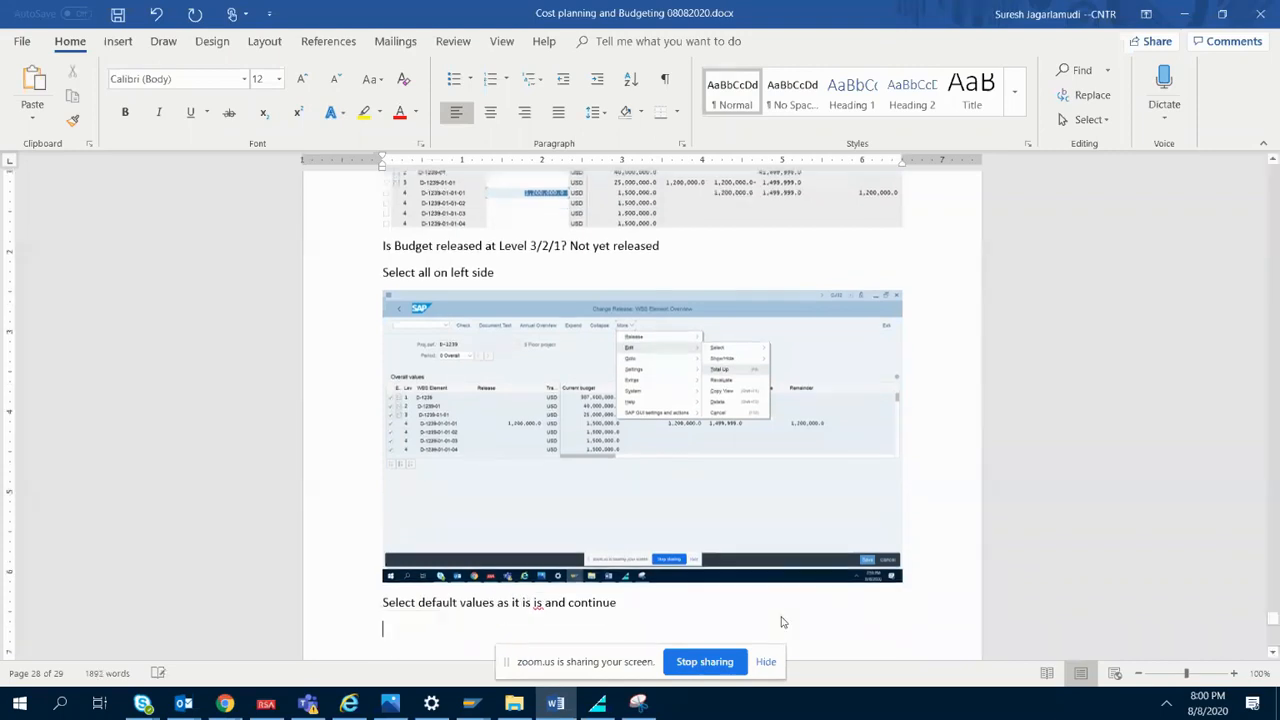
key("ctrl+v")
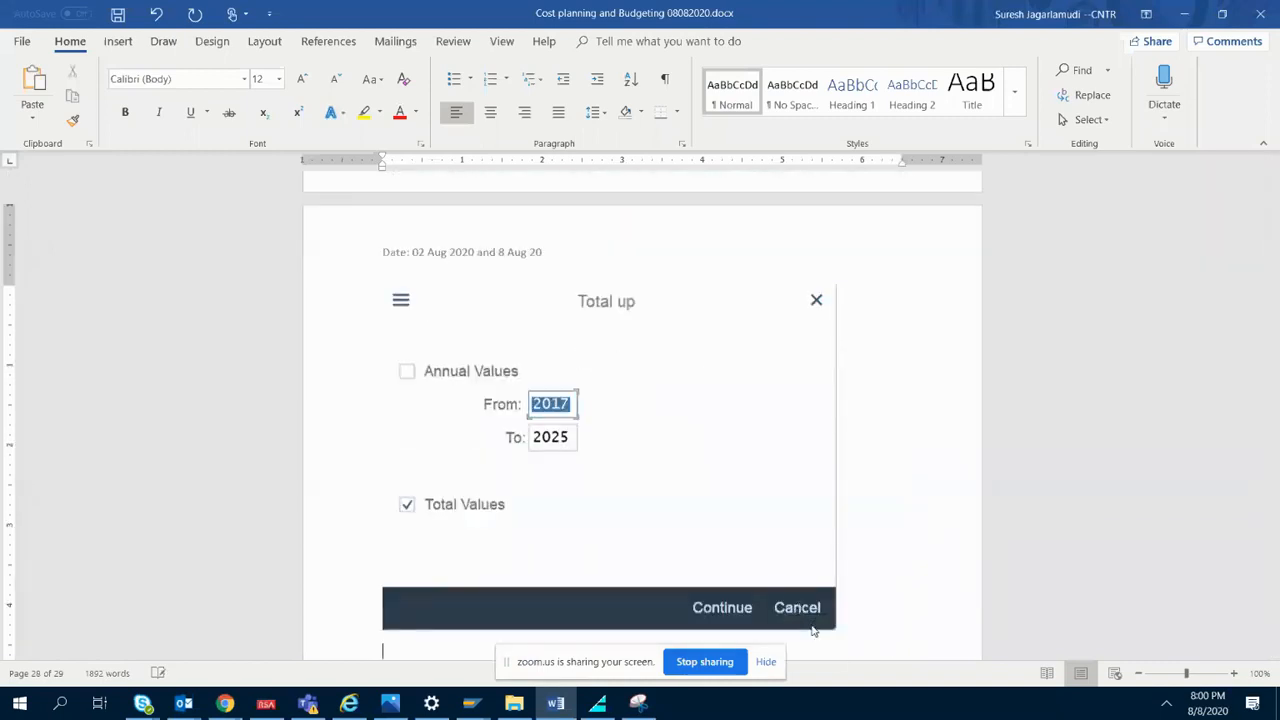
- Run Total Up in SAP with the default values and check the release values at levels 4, 3 and 2
left_click(556, 705)
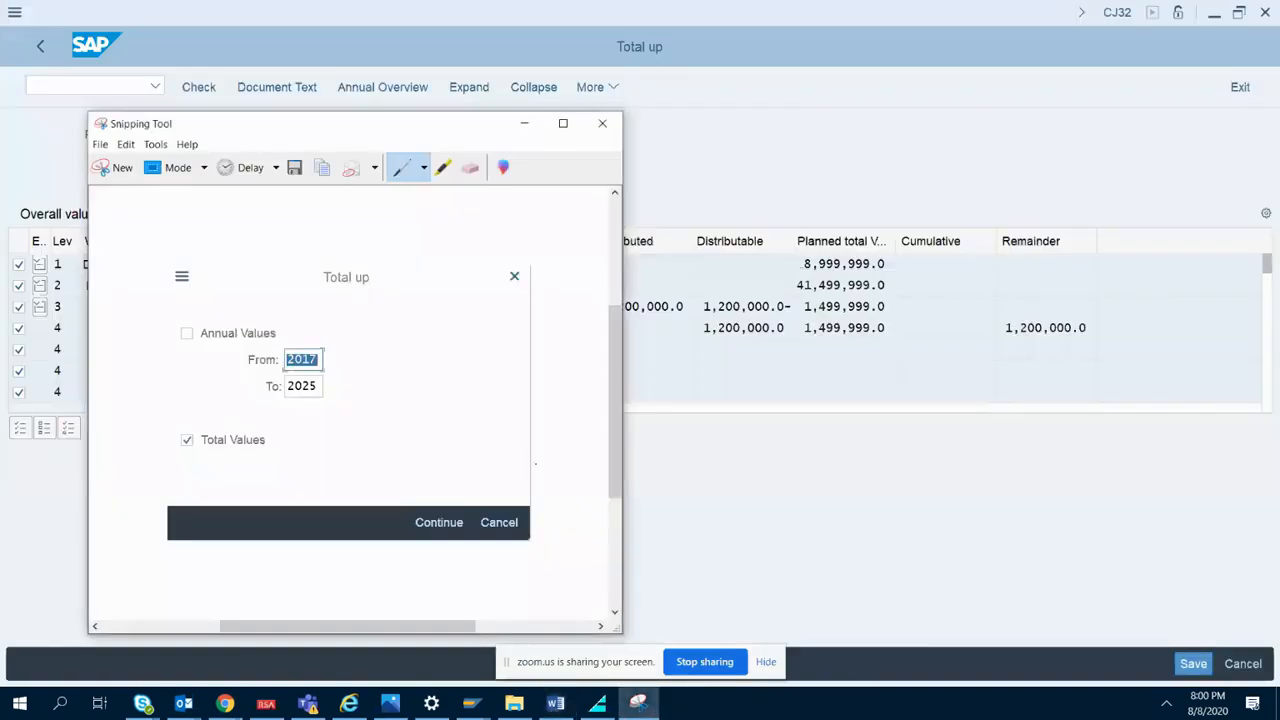
left_click(845, 492)
left_click(440, 521)
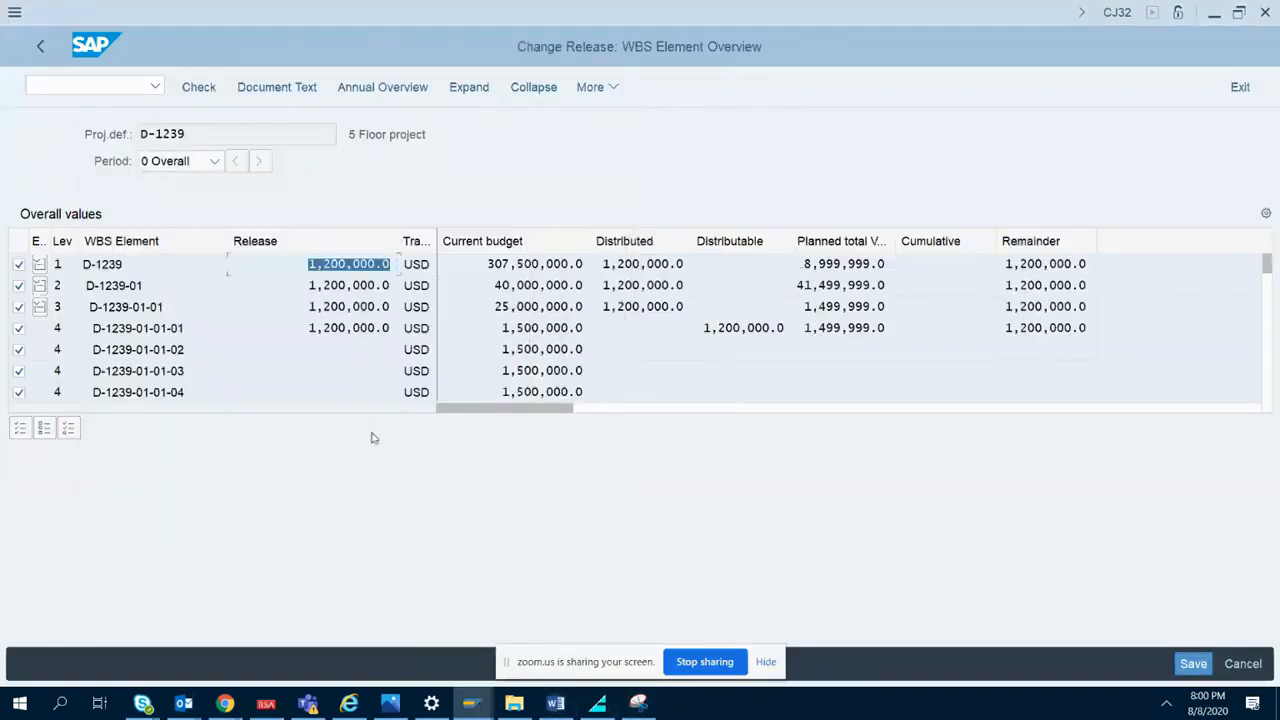
left_click(388, 330)
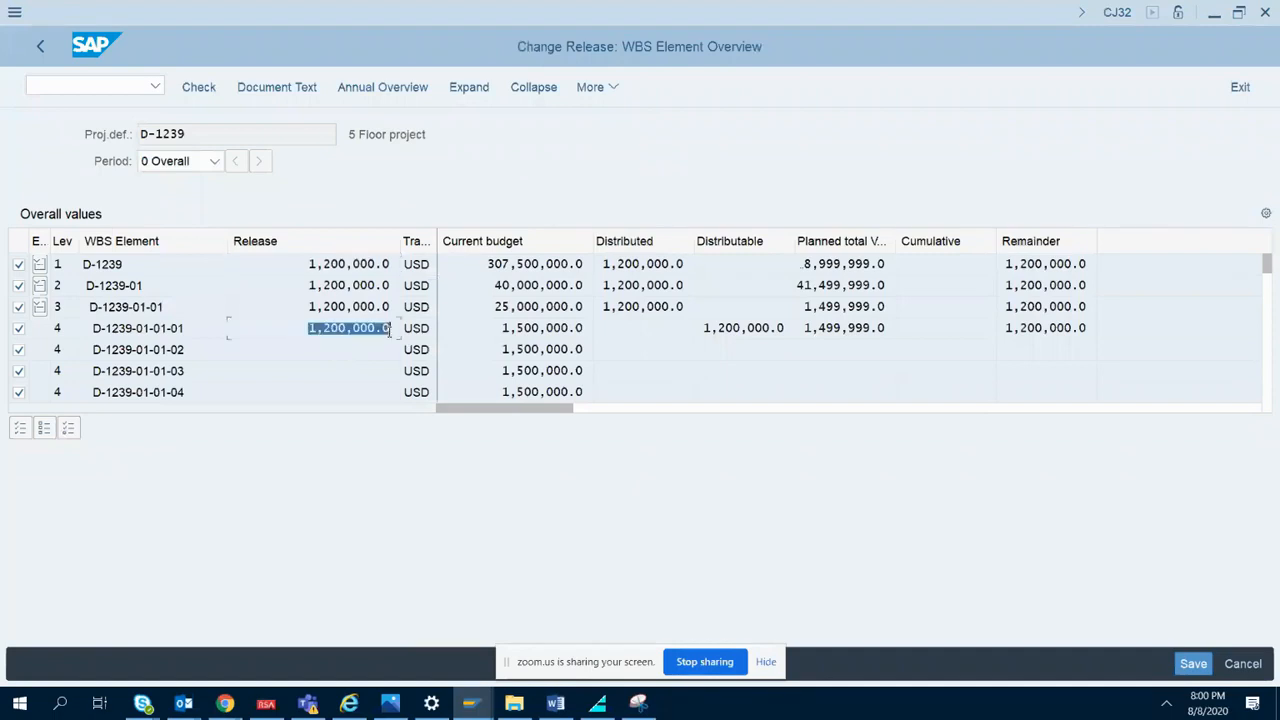
left_click(303, 305)
left_click(309, 285)
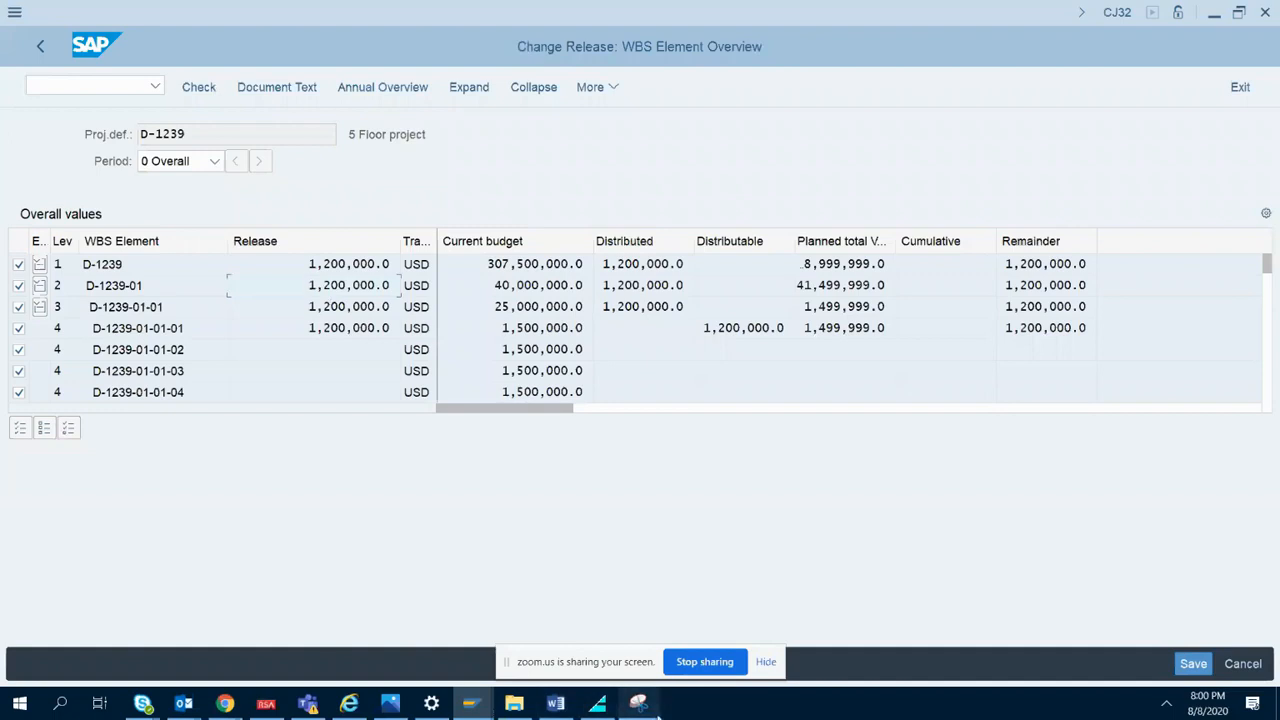
- Snip the release columns of the SAP overview and paste them into Word under the new line "Level 3 / 2/1 values are updated"
left_click(638, 703)
left_click(110, 168)
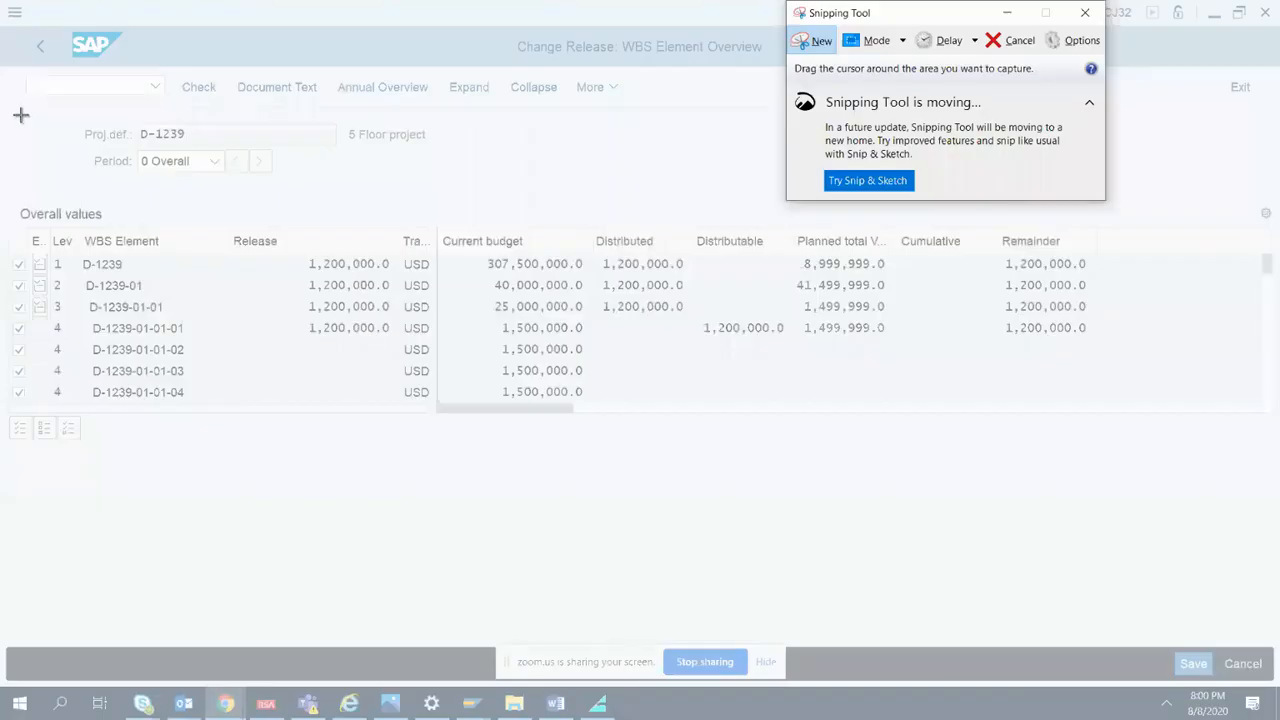
left_click_drag(21, 115, 441, 445)
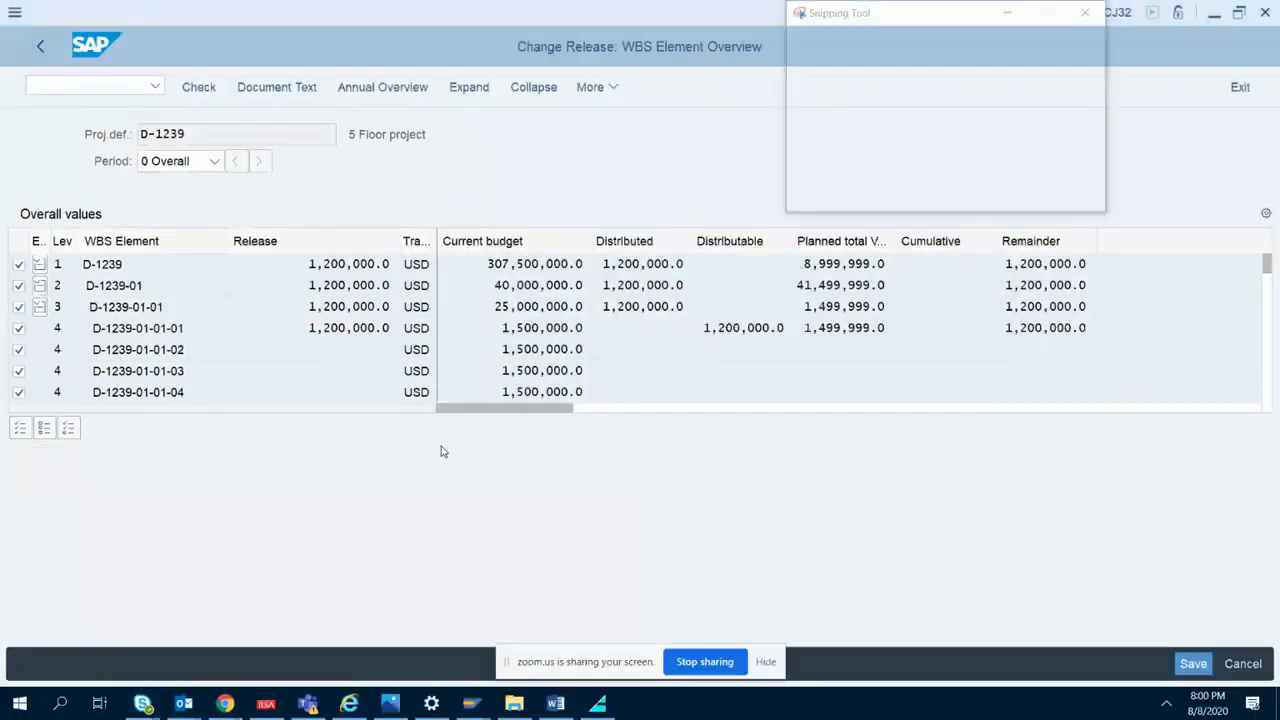
left_click(556, 703)
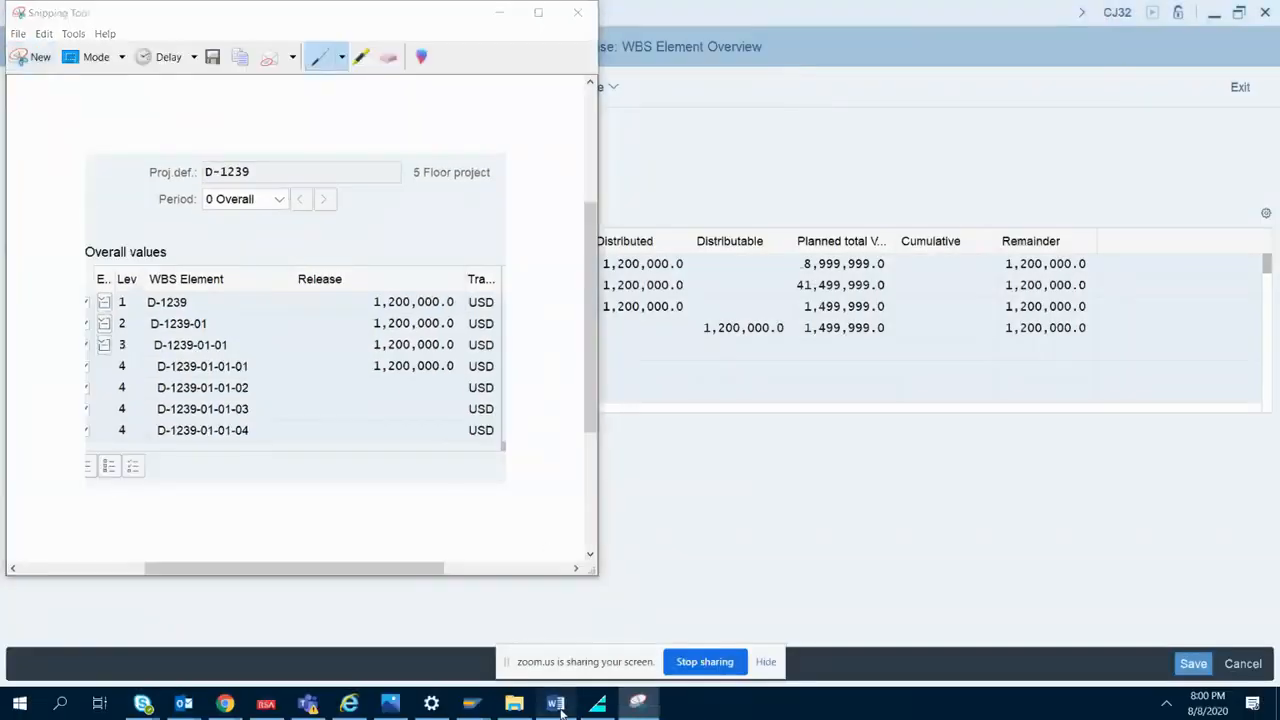
type("Level 3")
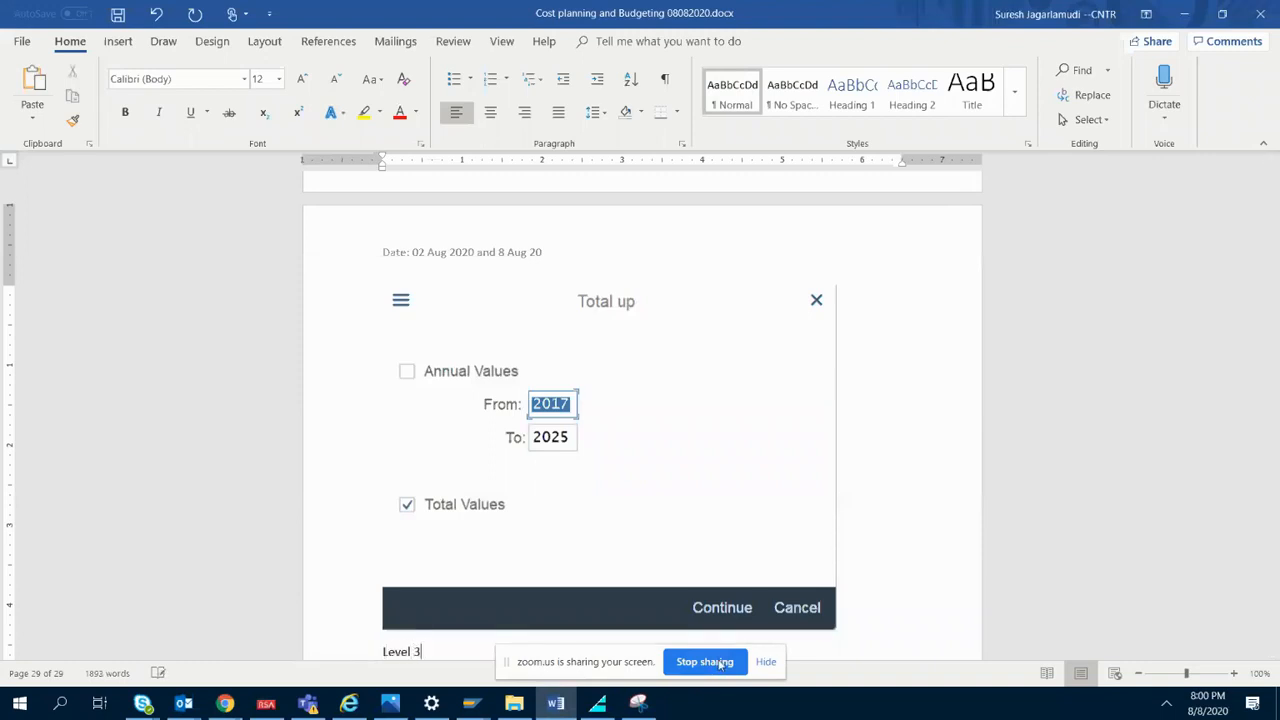
type(" / 2/1 values are updated")
key("Return")
key("ctrl+v")
key("Return")
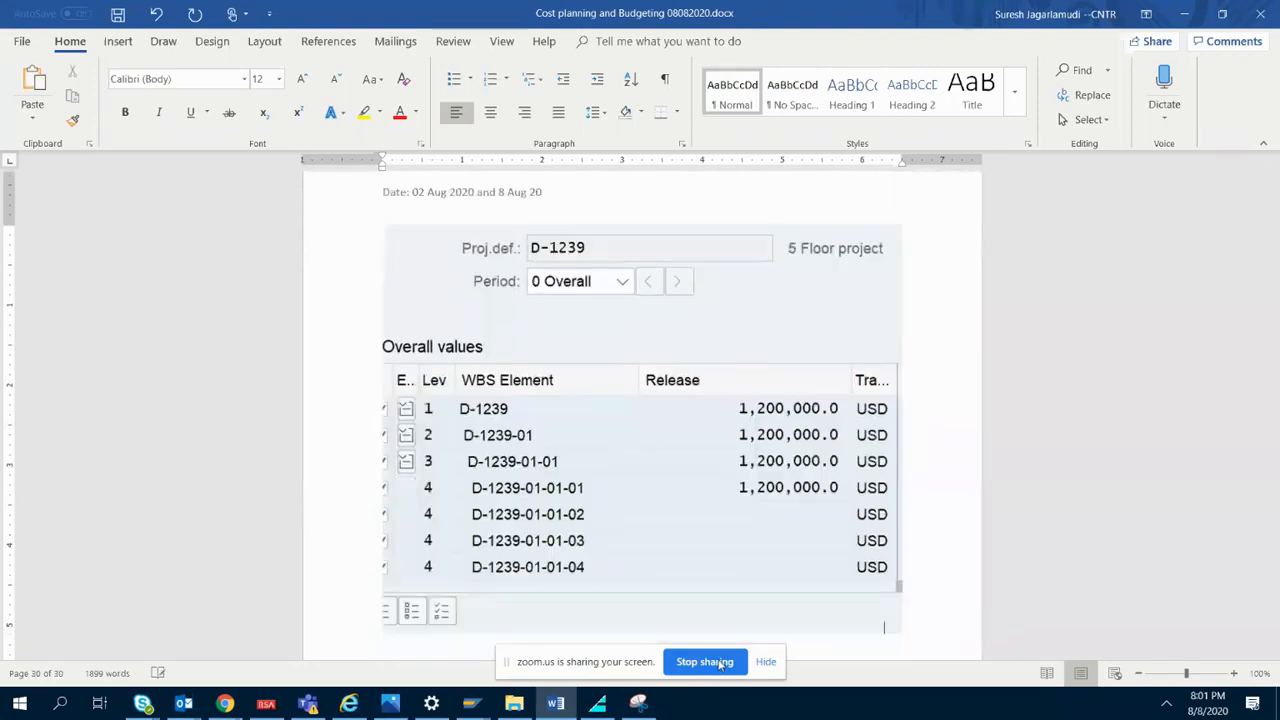
- Run the Check on the D-1239 release in SAP and snip the overview together with the status message
left_click(556, 703)
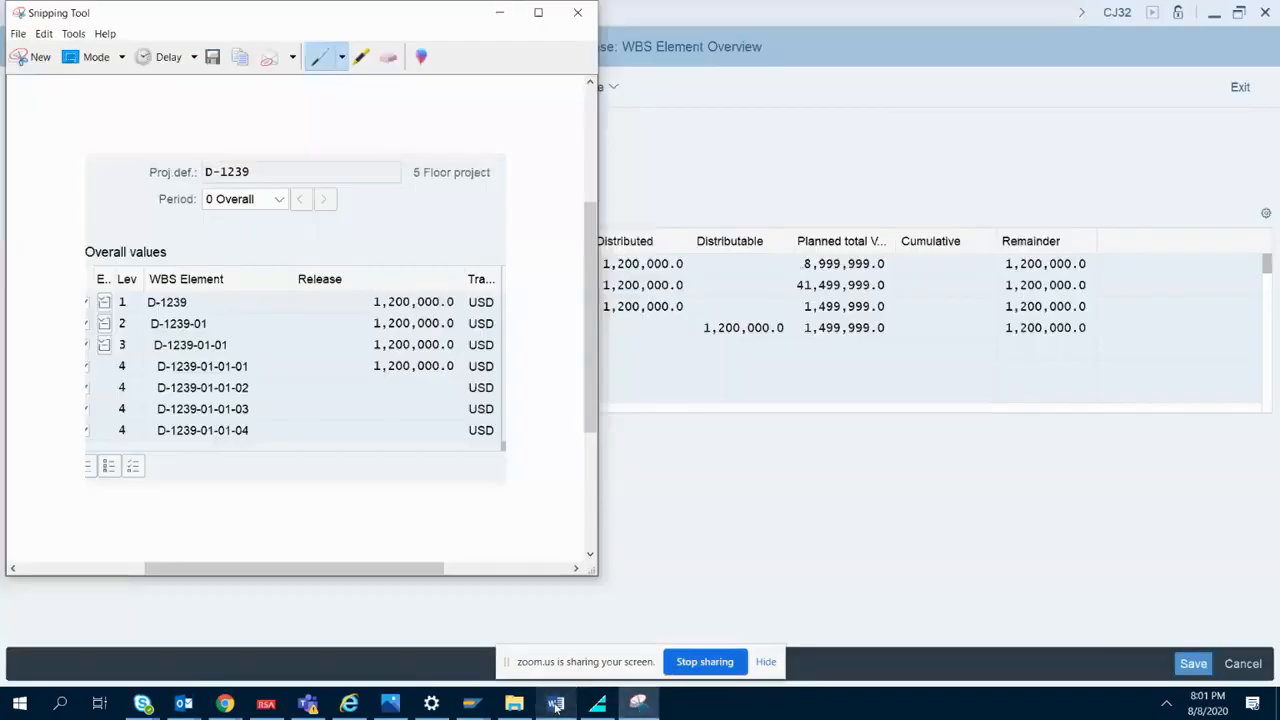
left_click(829, 171)
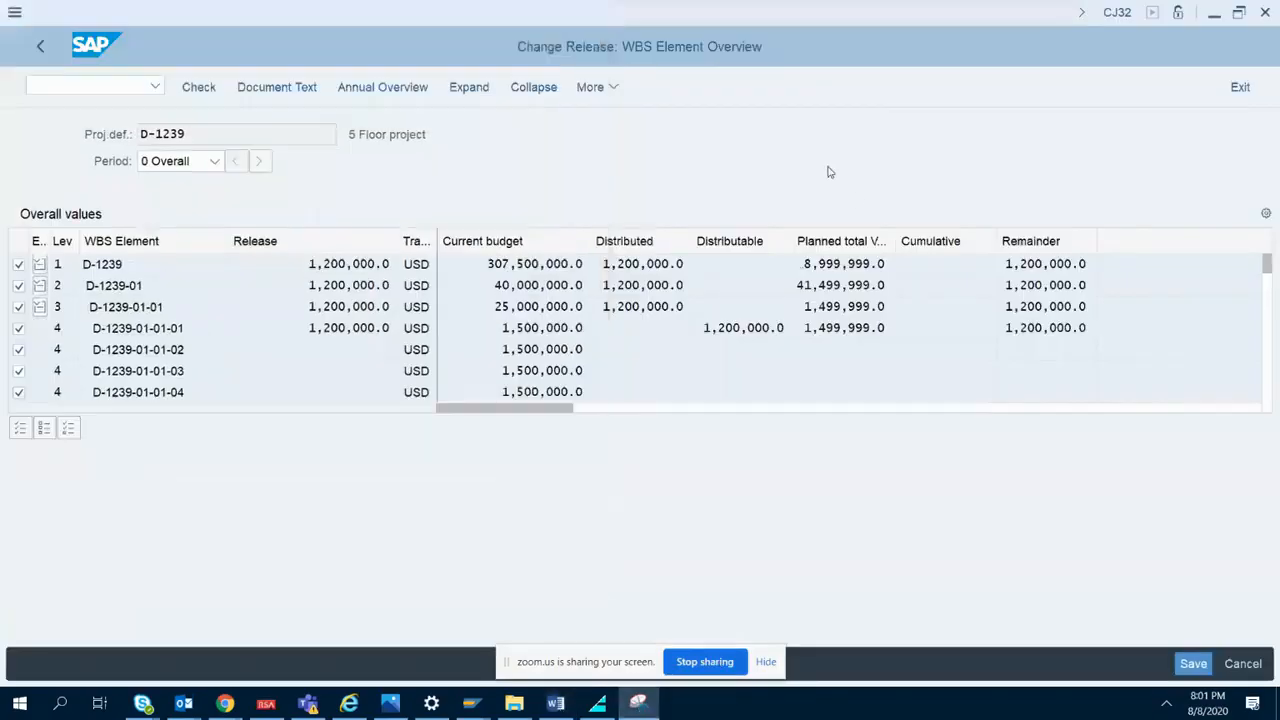
left_click(209, 94)
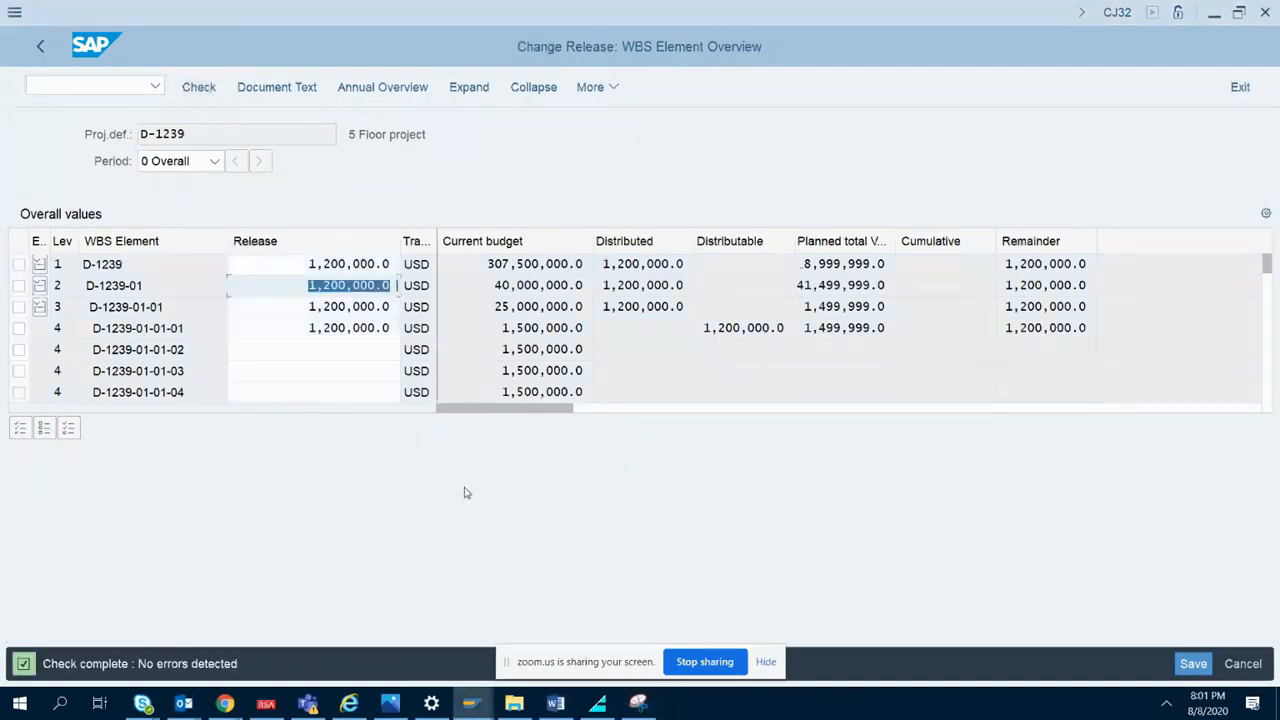
left_click(638, 703)
left_click(30, 58)
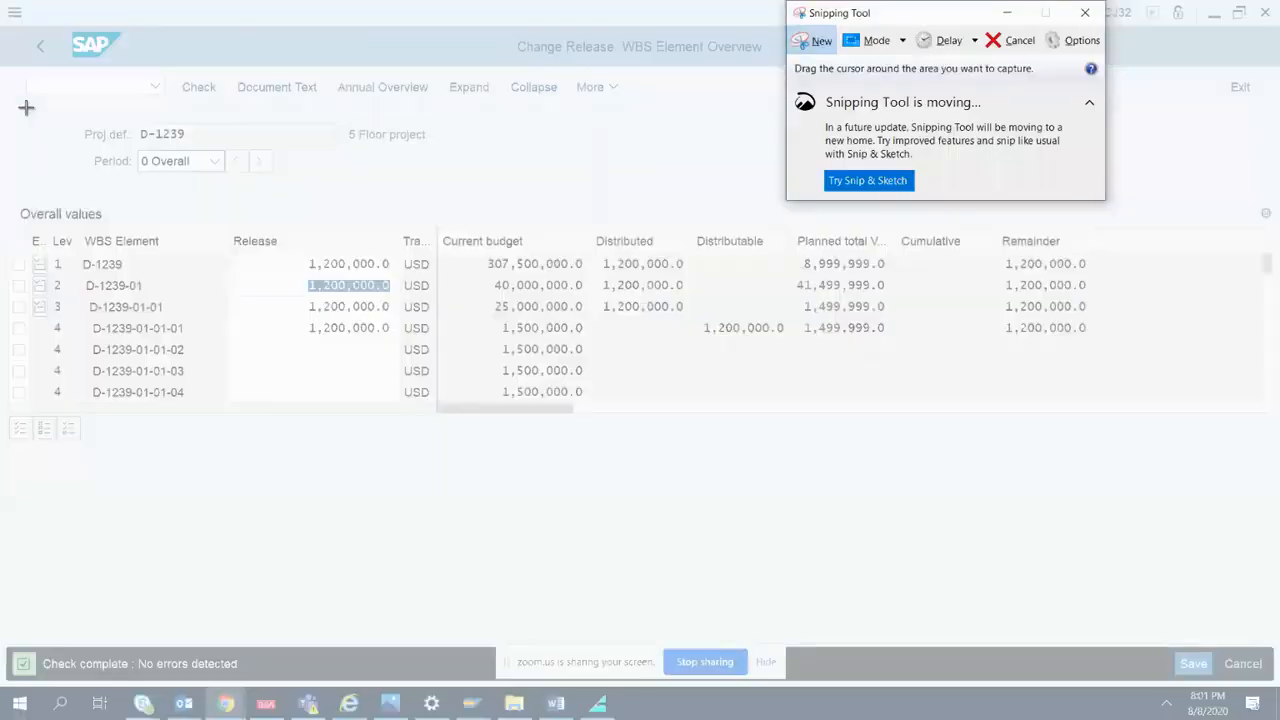
left_click_drag(7, 108, 436, 682)
- Add a "Click on Check" note below the release overview in Word and paste the check result snip under it
left_click(557, 704)
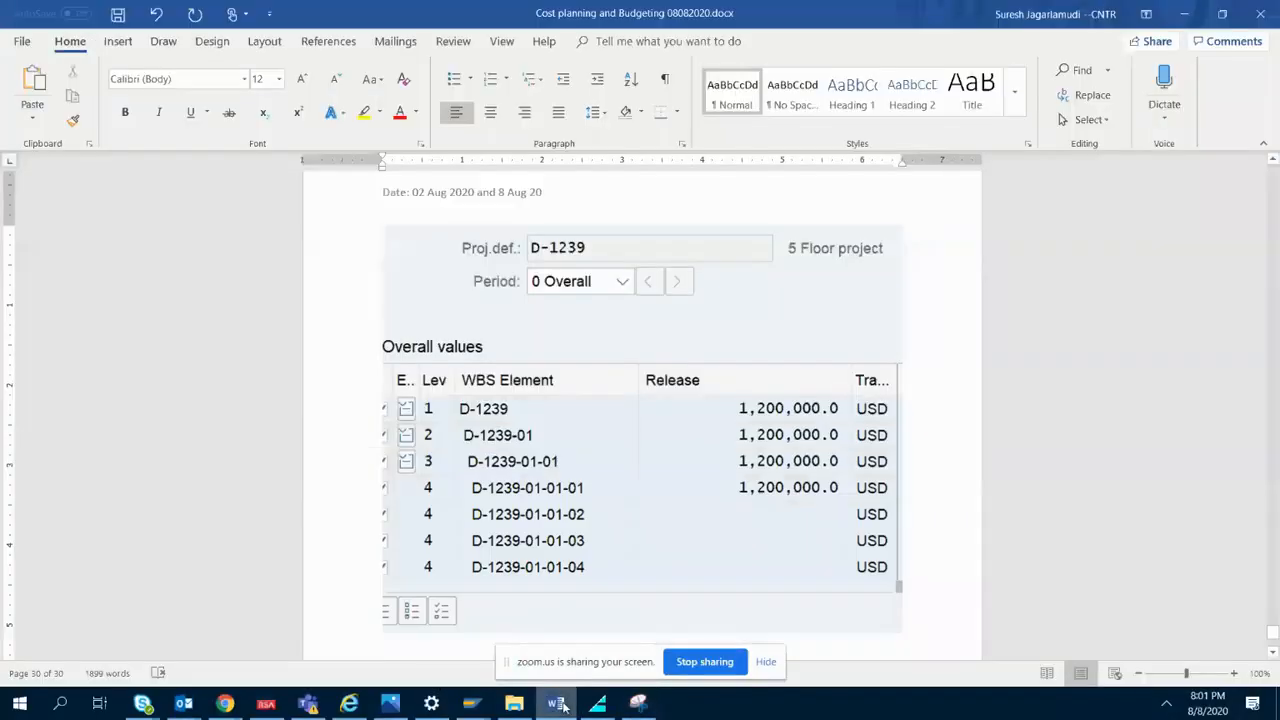
type("Click on Check")
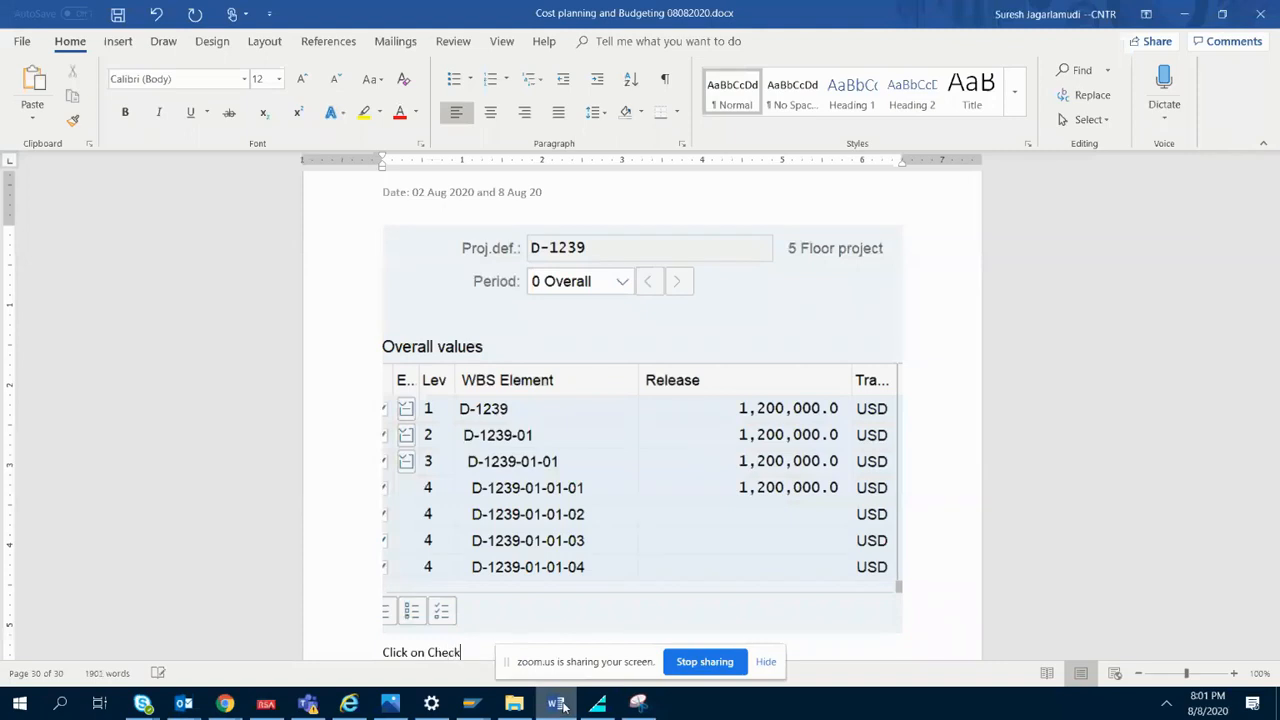
type(" and n")
key("Return")
key("ctrl+v")
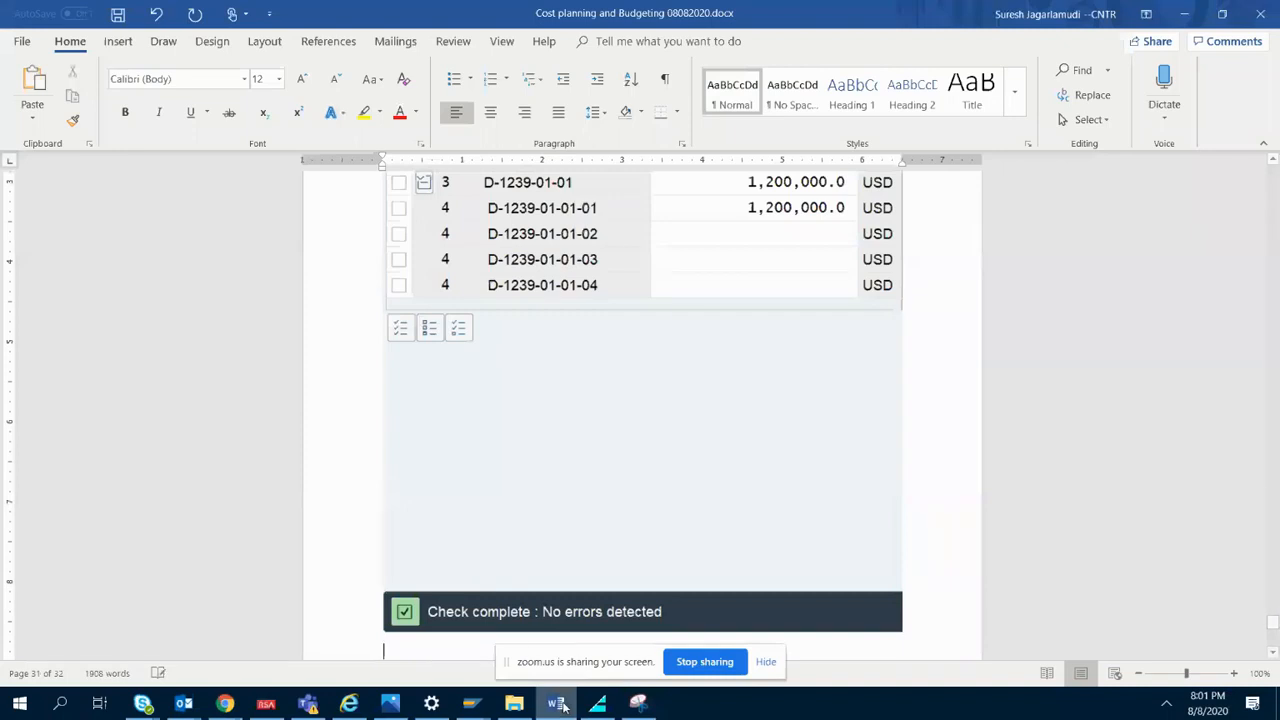
- Return to SAP and save the D-1239 budget release
left_click(554, 703)
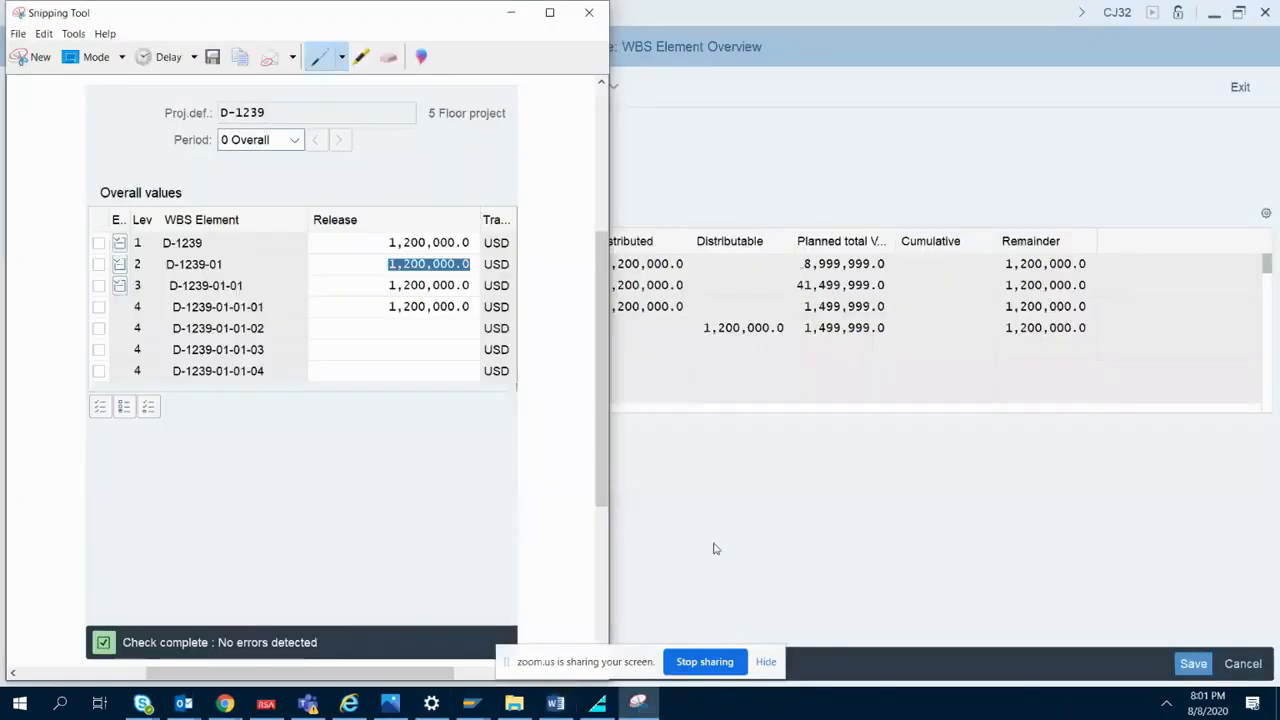
left_click(729, 558)
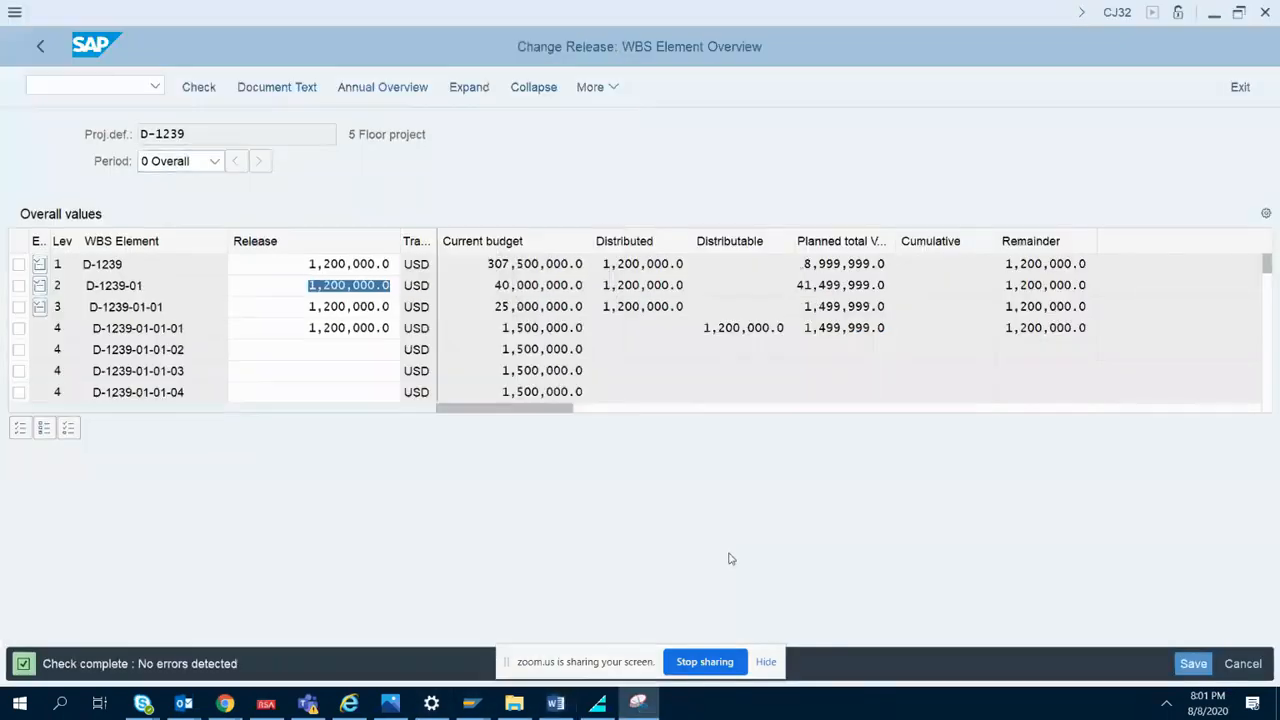
left_click(1195, 665)
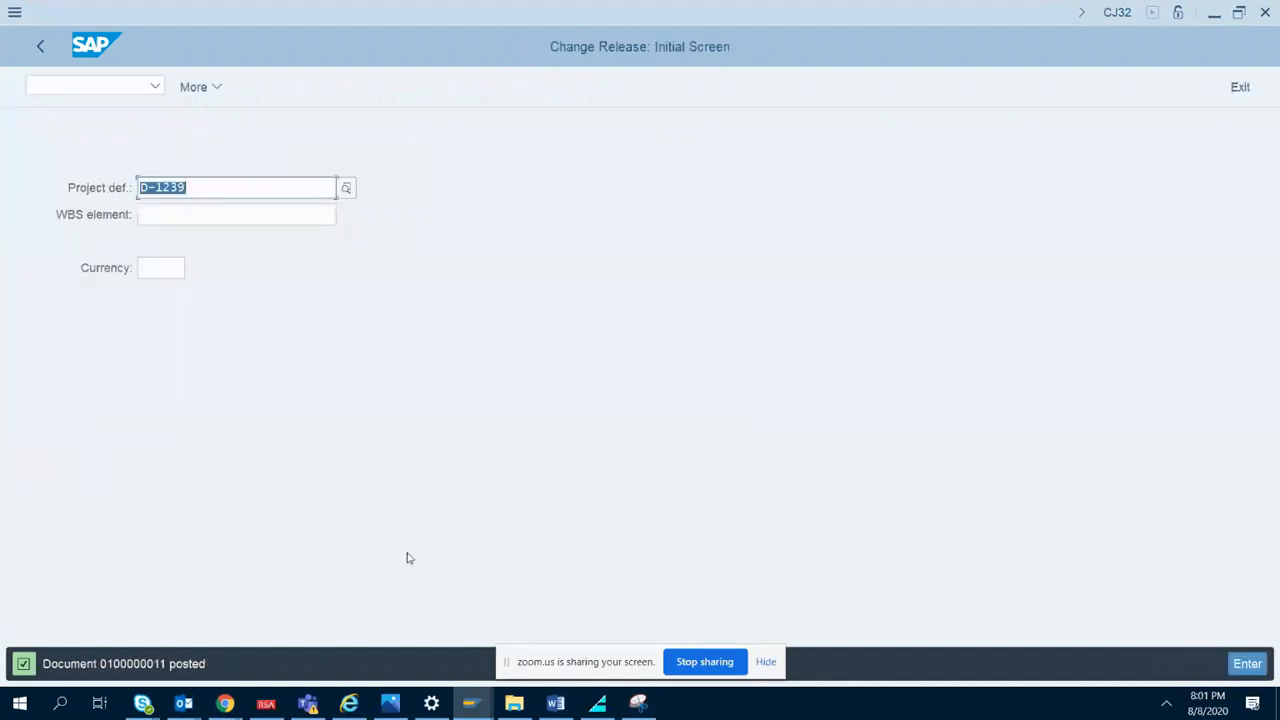
- Snip the Change Release initial screen together with the status message of the posted document
left_click(637, 704)
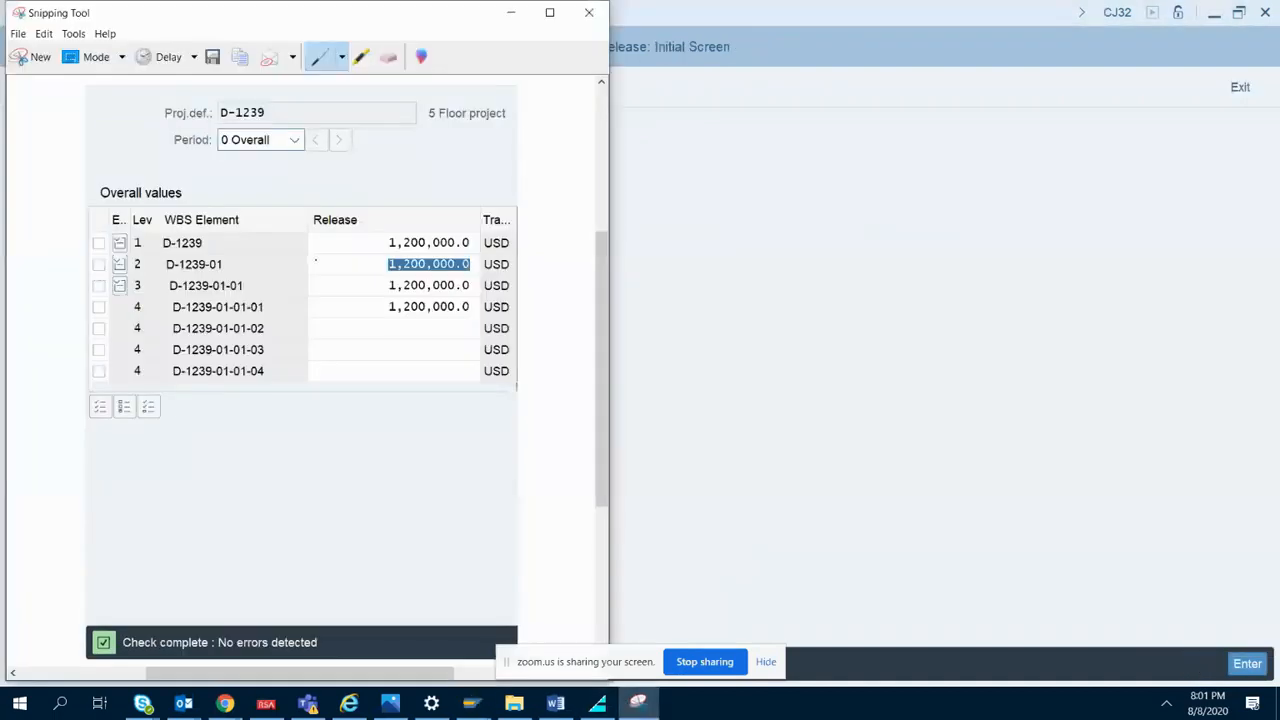
left_click(40, 57)
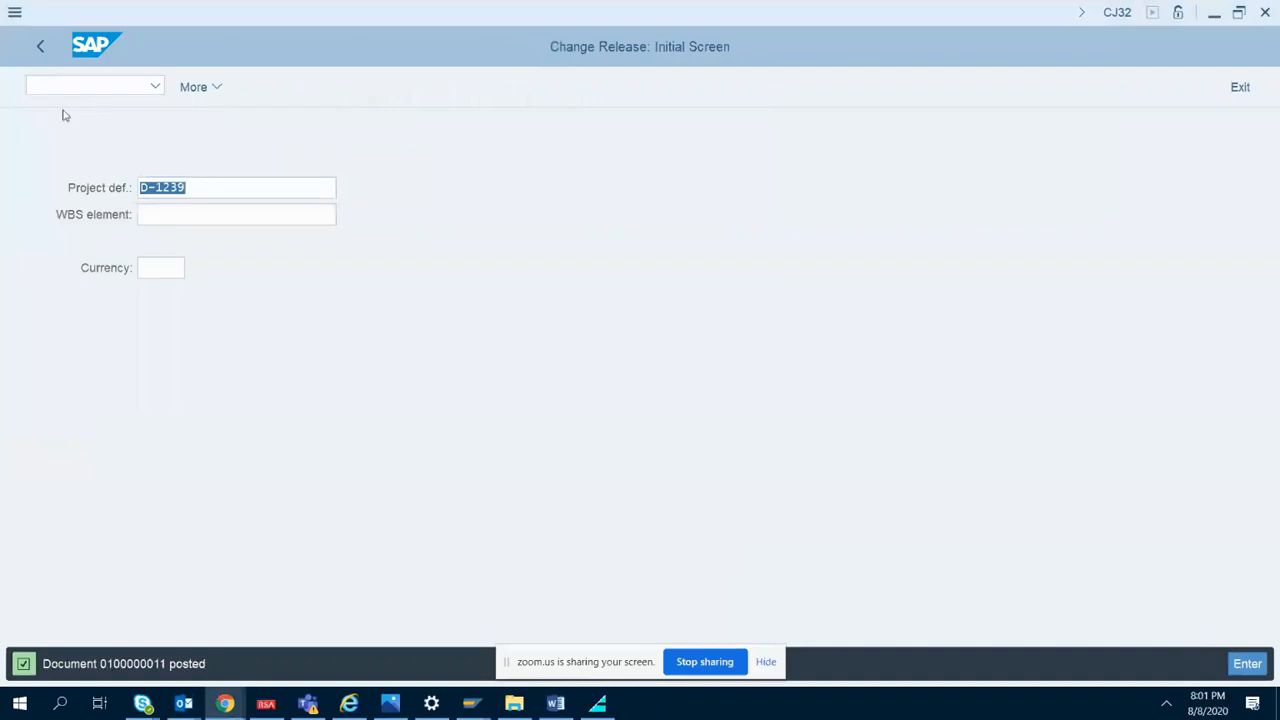
left_click_drag(10, 68, 372, 676)
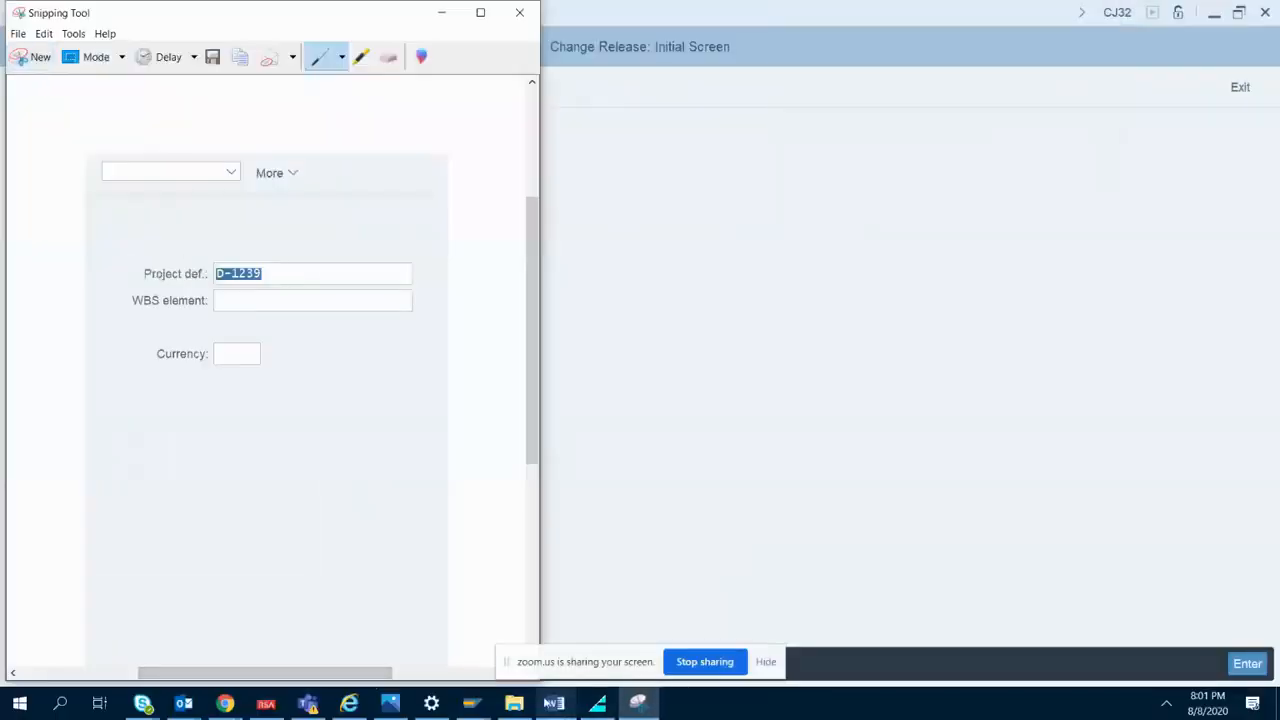
- Add a "Use Save to update" note below the check result in Word, paste the posted-document snip under it, and save the document
left_click(556, 704)
type("Use Save ")
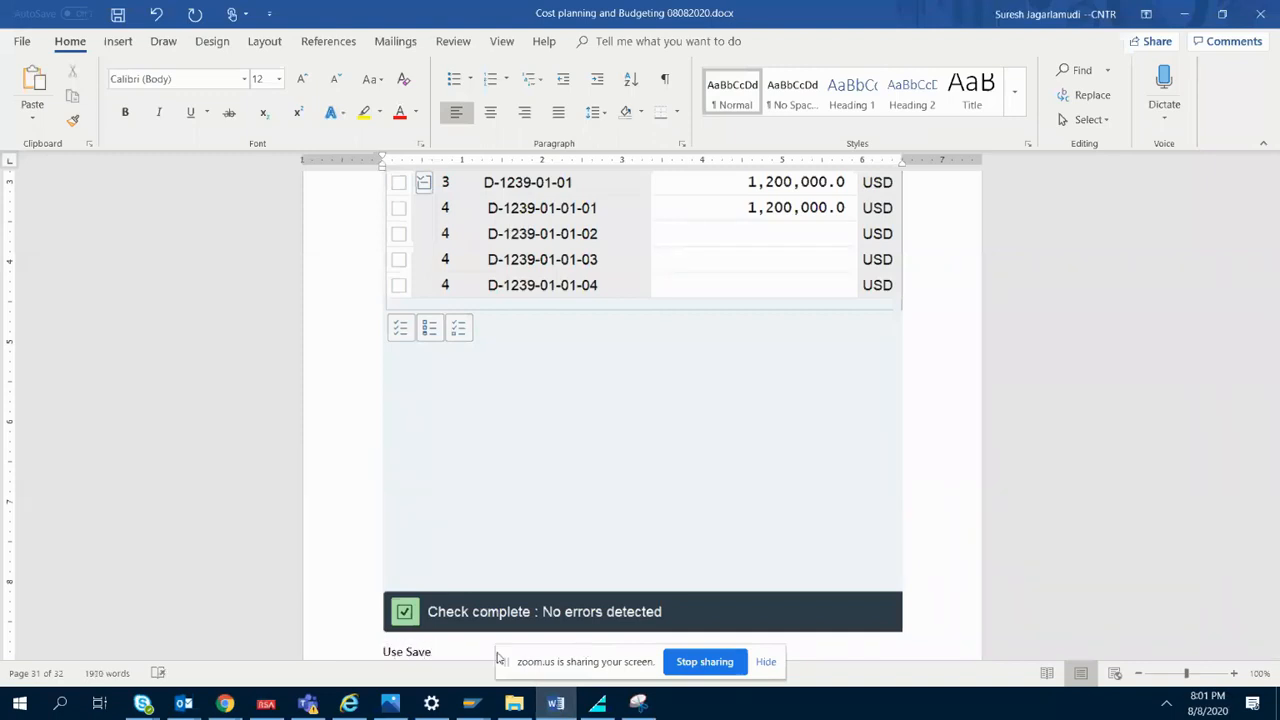
type("to update v")
key("ctrl+Return")
key("ctrl+v")
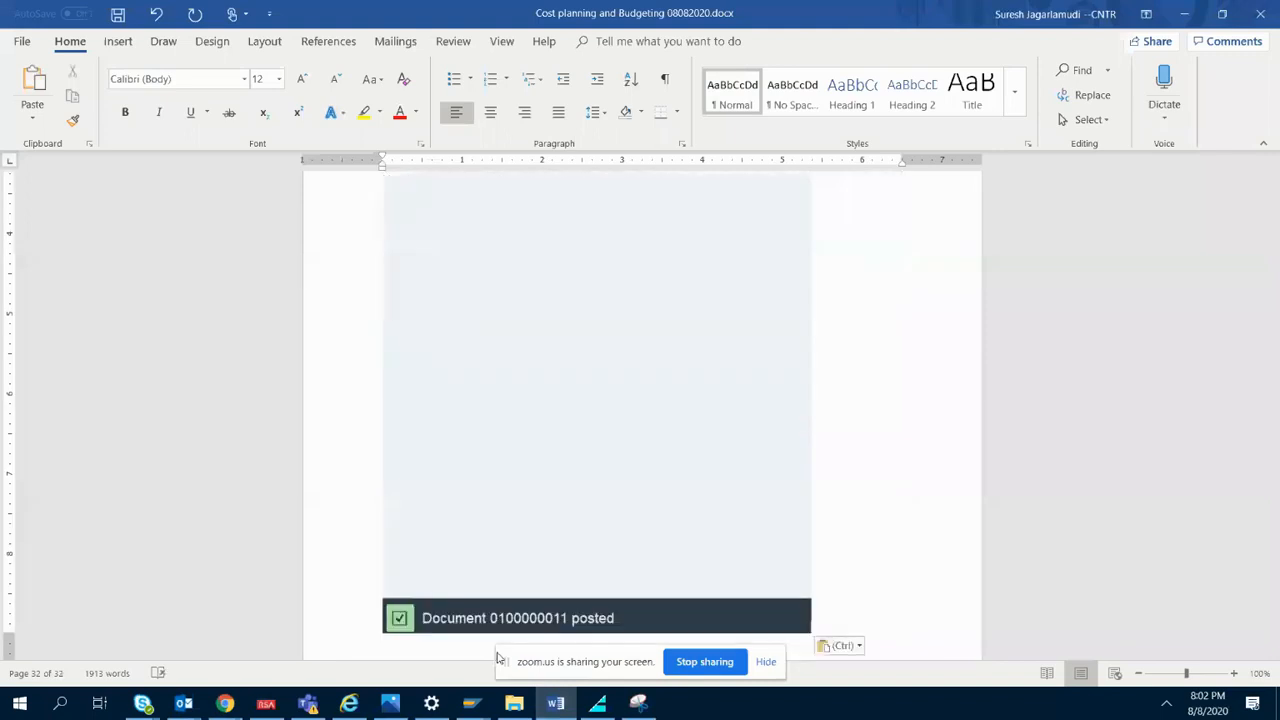
key("ctrl+s")
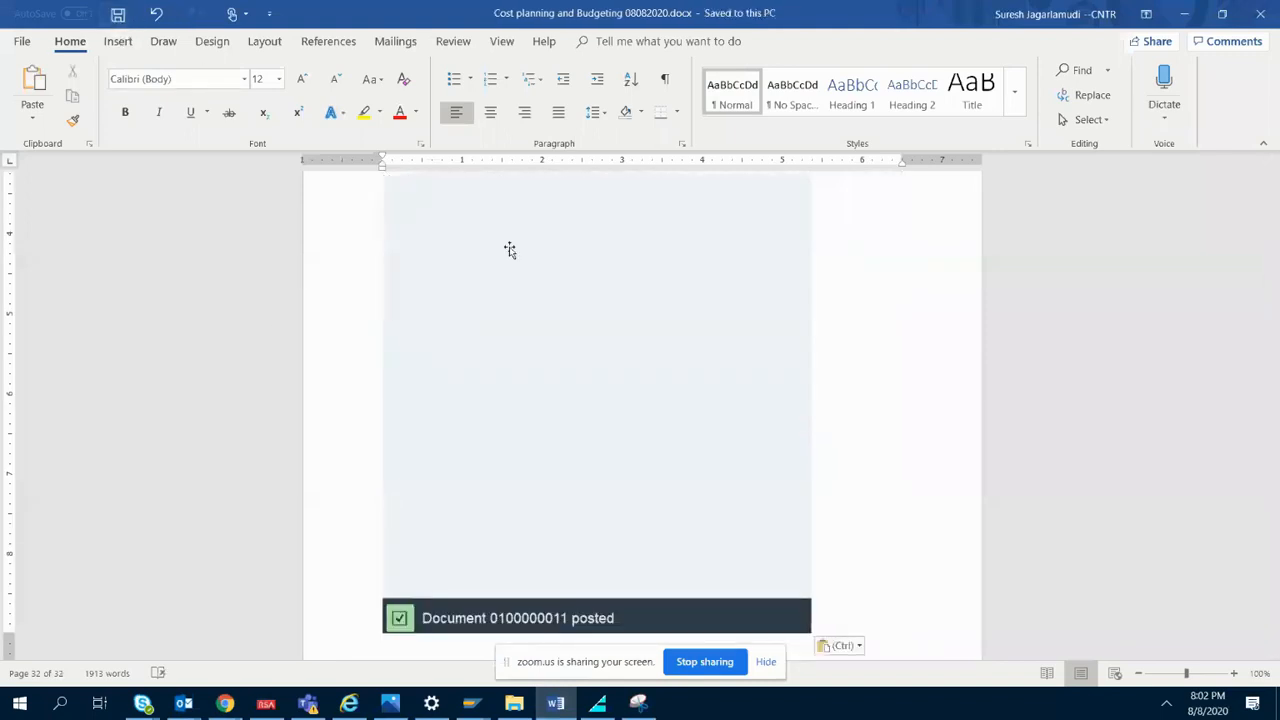
left_click(1184, 13)
left_click(442, 12)
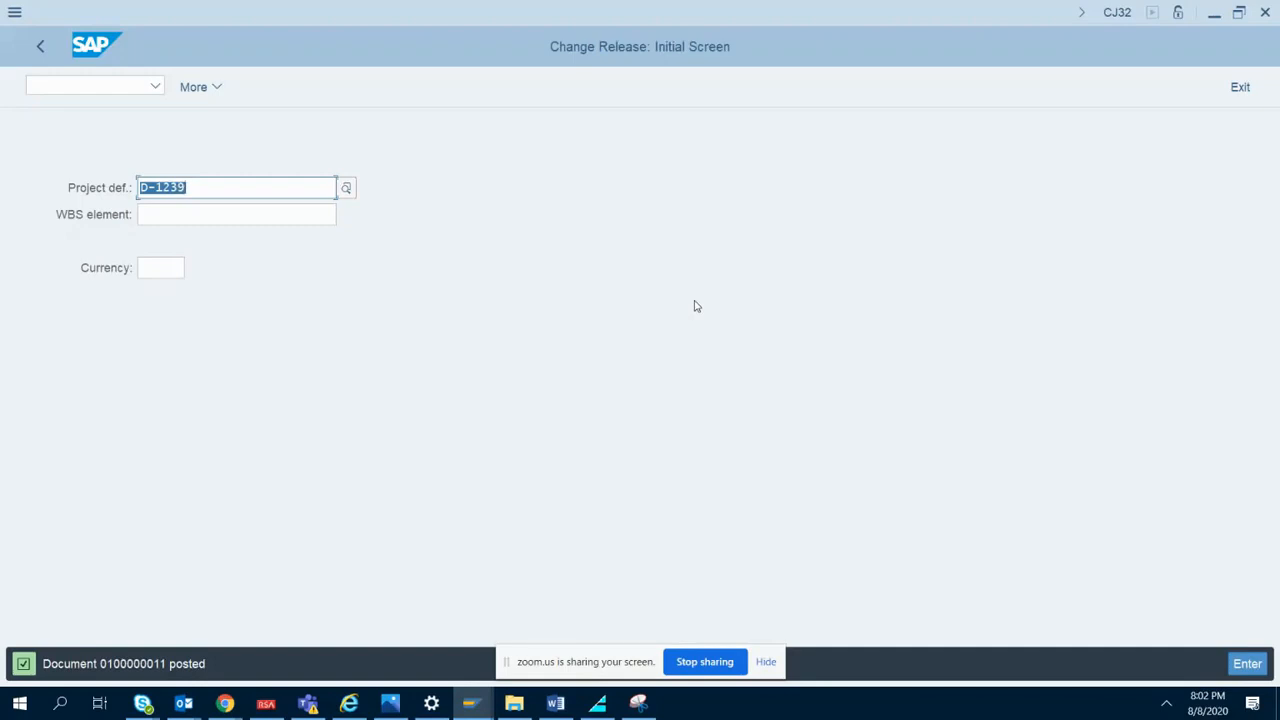
- Leave CJ32 in SAP and display the just-posted budget release document with CJ3B
left_click(41, 52)
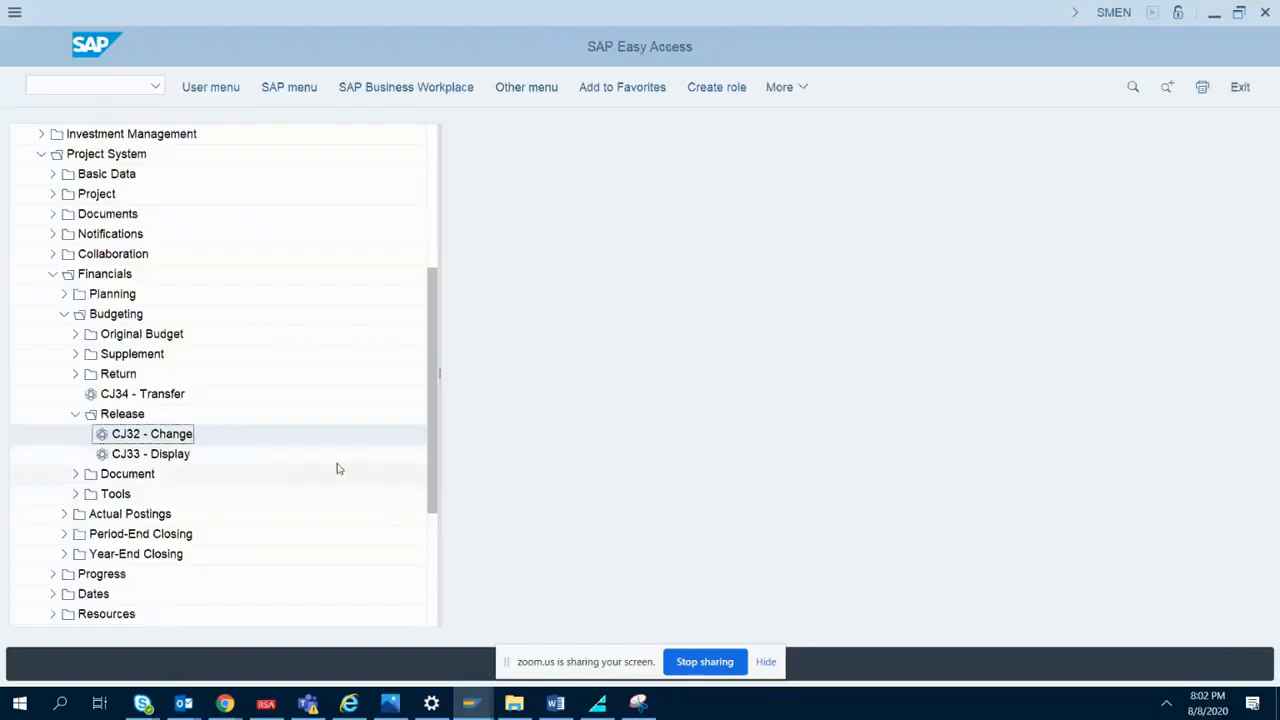
left_click_drag(433, 446, 432, 507)
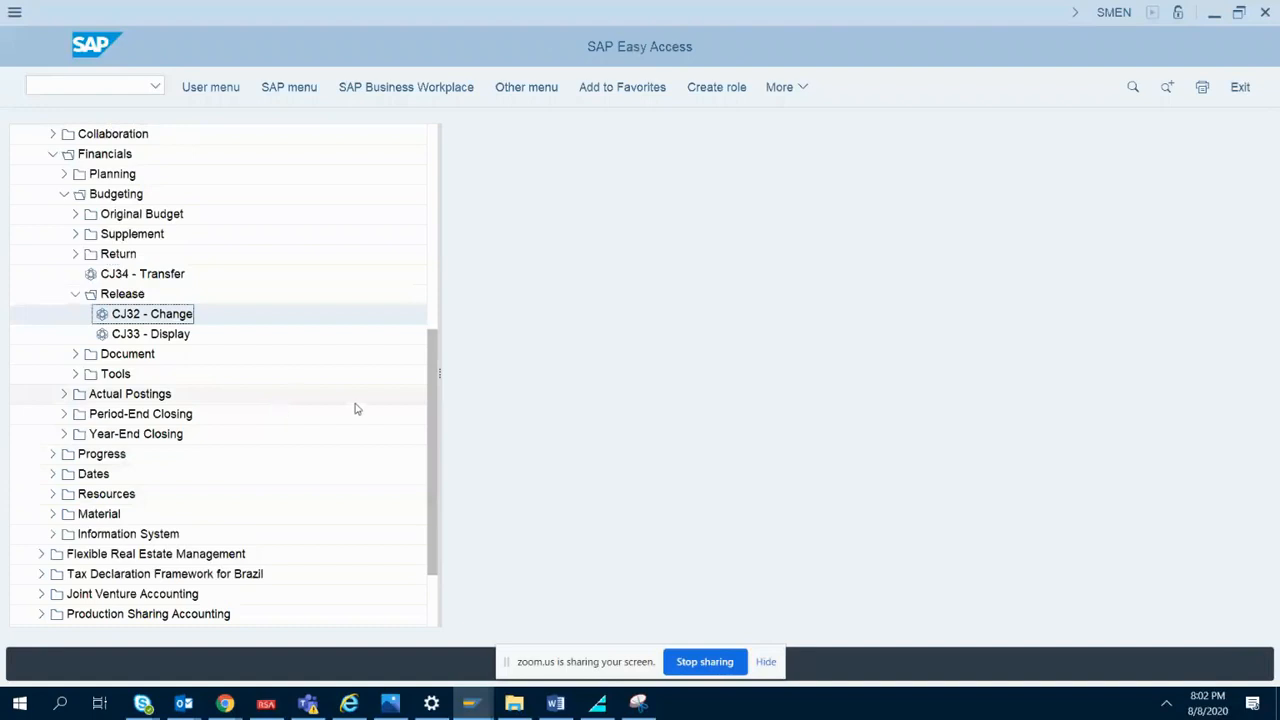
left_click(145, 358)
left_click(75, 356)
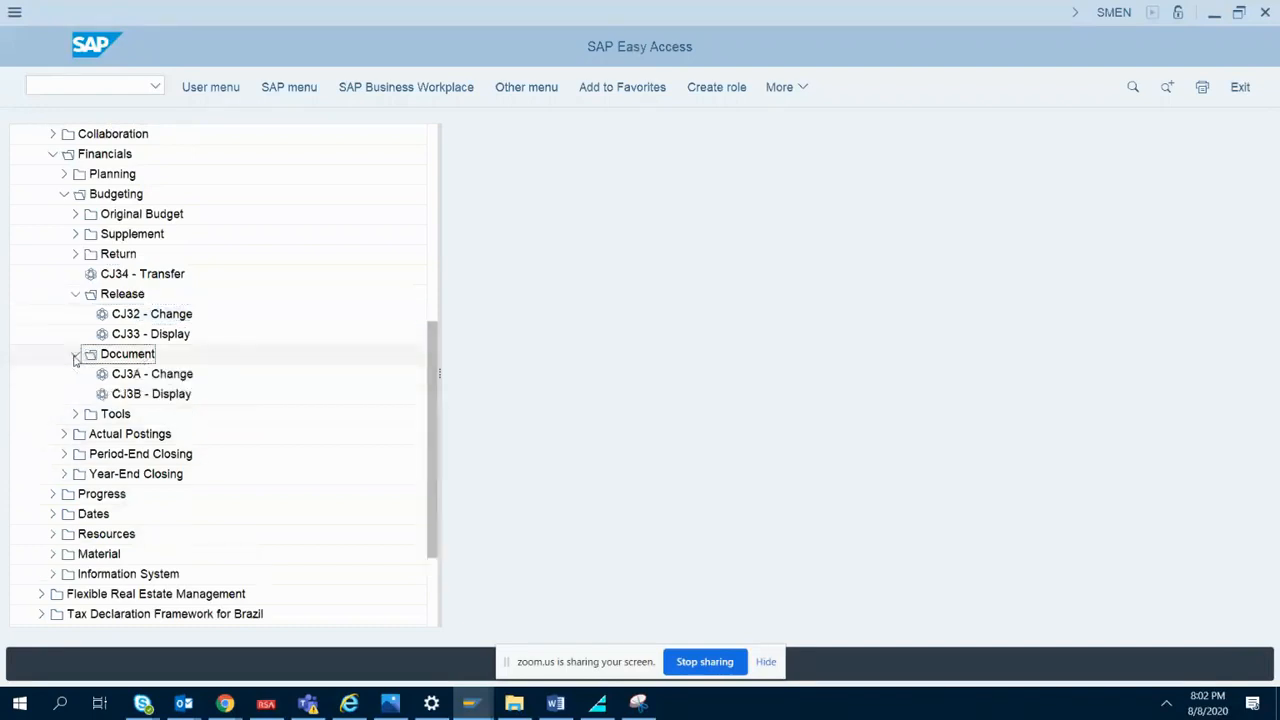
left_click(170, 396)
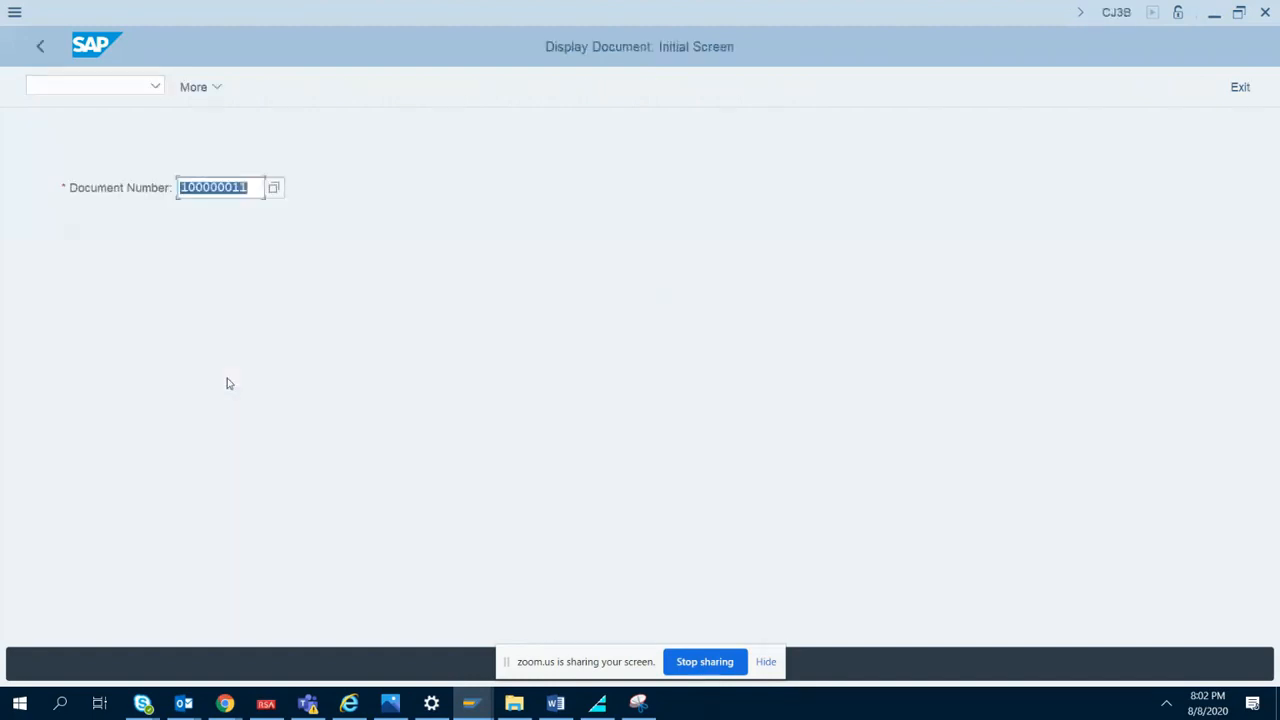
key("Return")
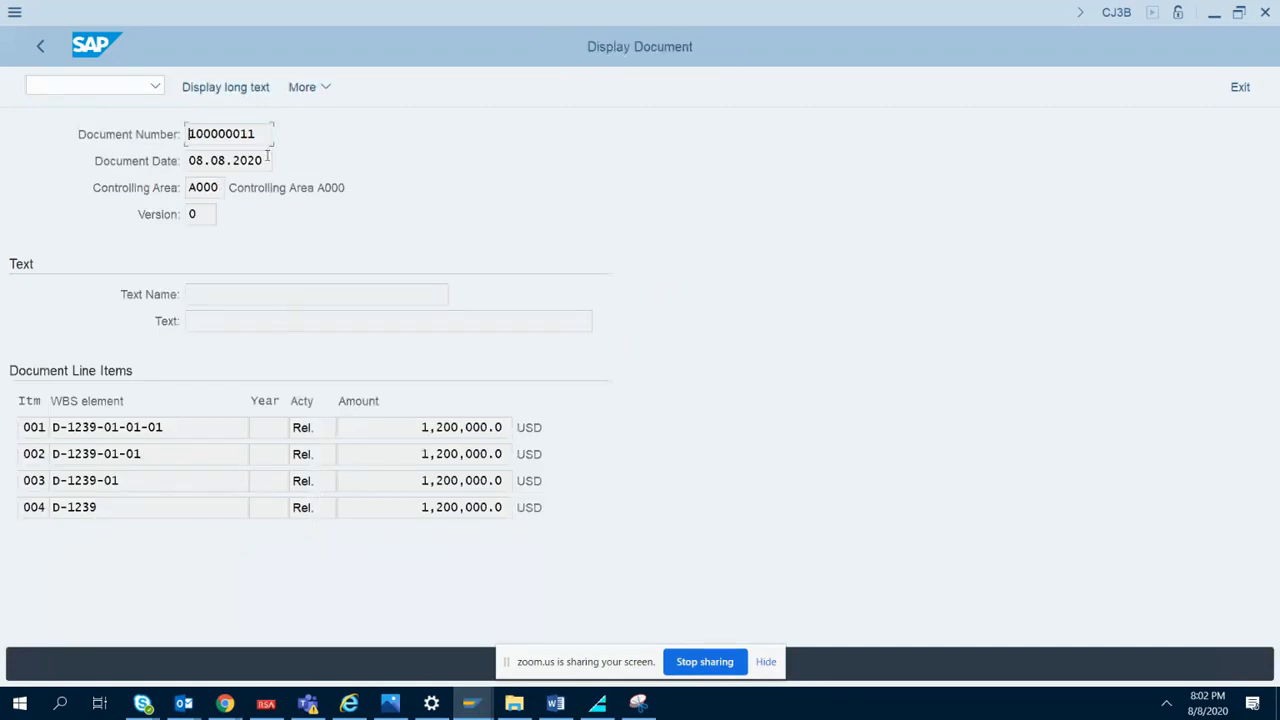
left_click_drag(268, 157, 174, 152)
left_click_drag(255, 134, 182, 140)
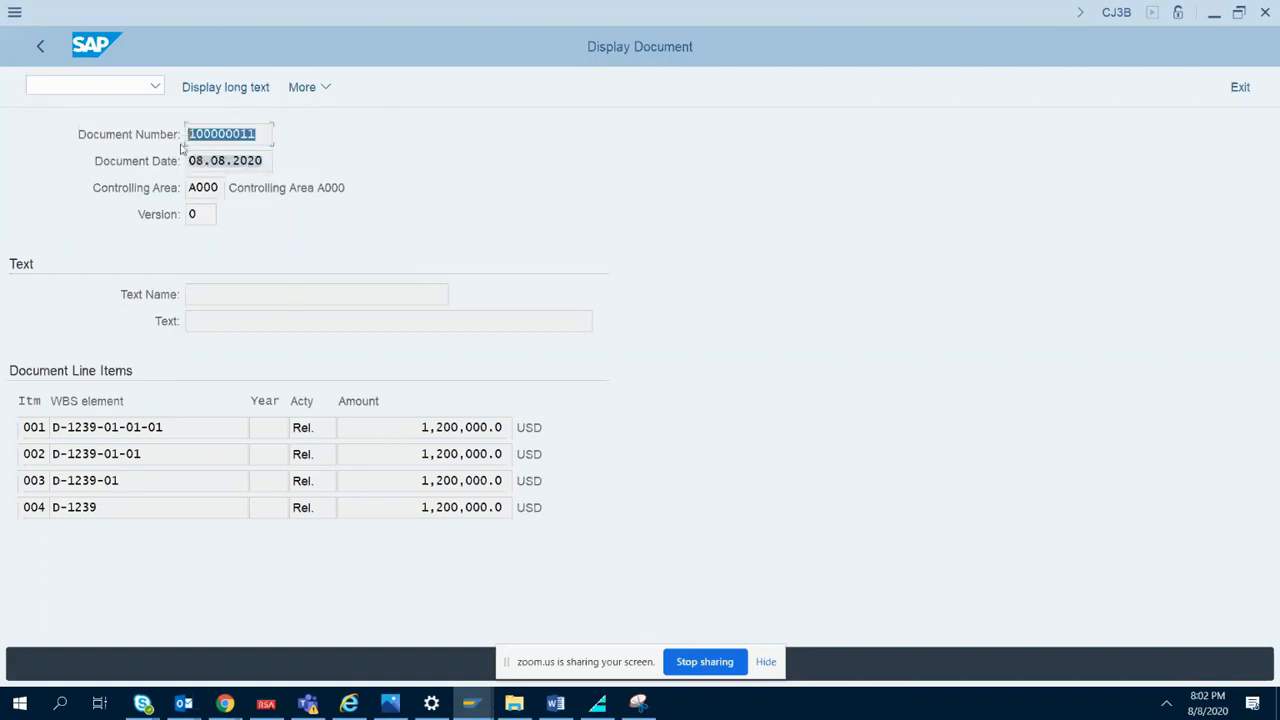
left_click(140, 207)
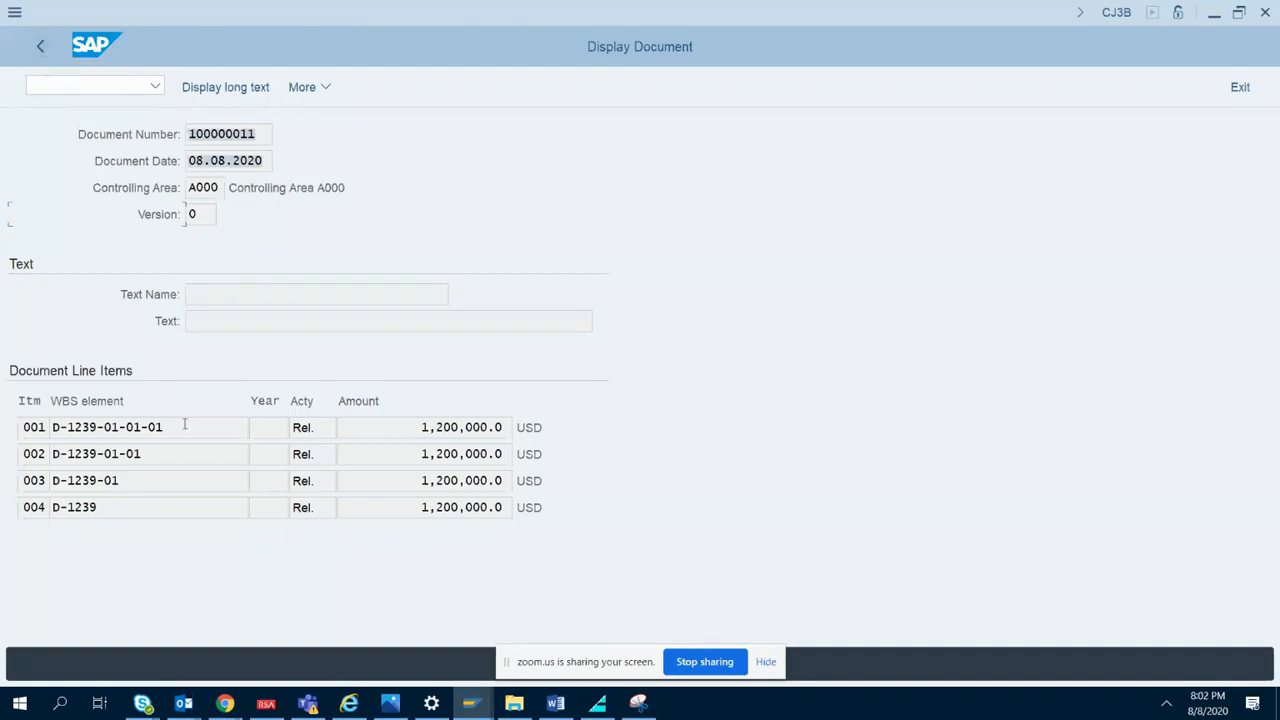
left_click_drag(180, 427, 51, 427)
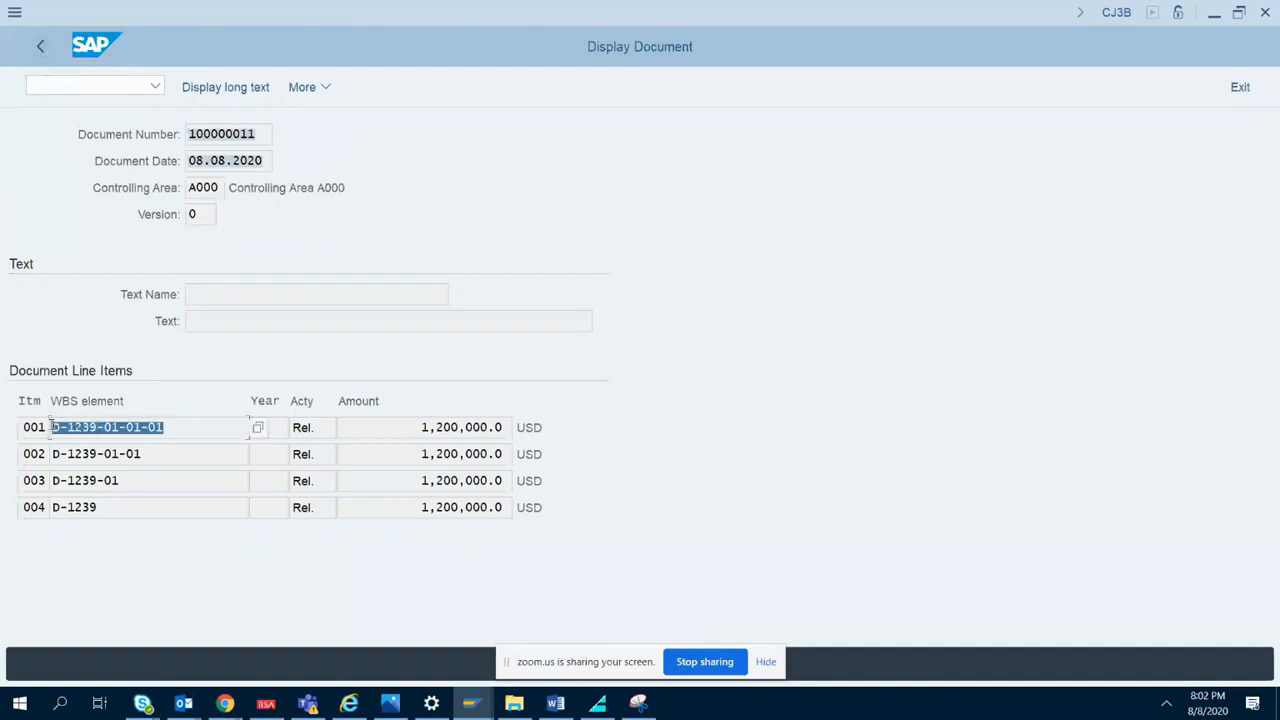
left_click(178, 426)
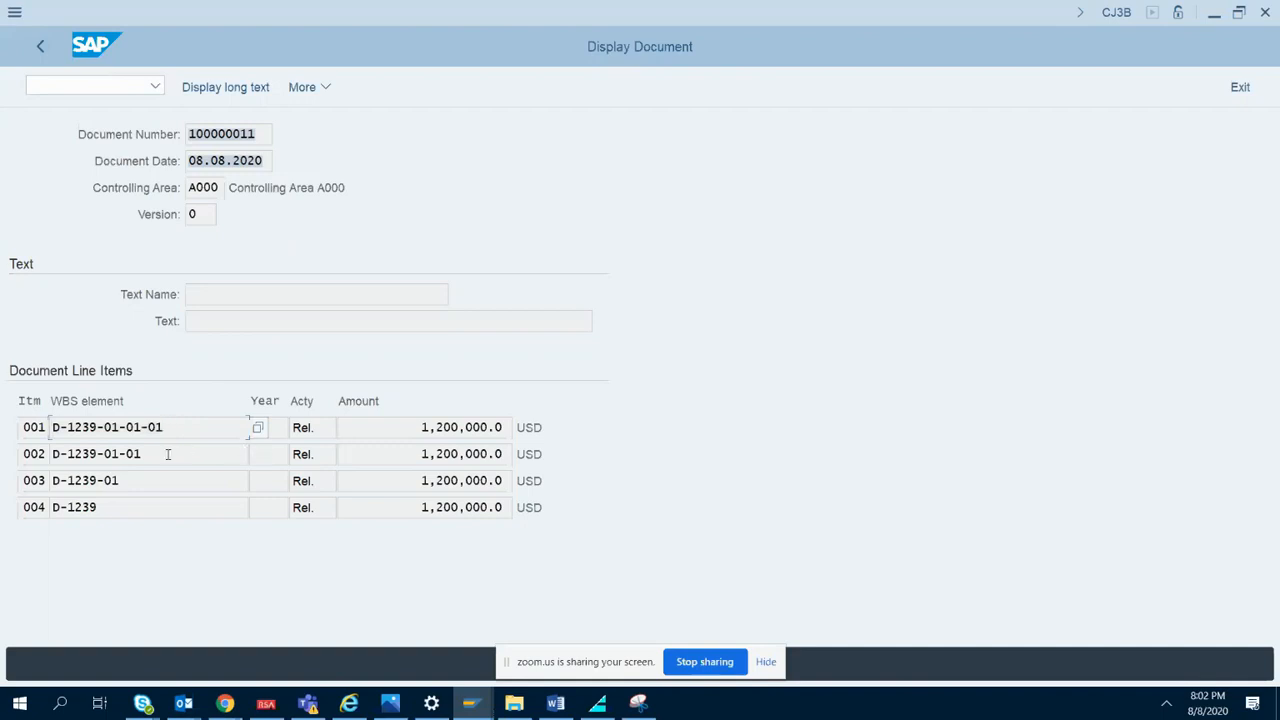
left_click_drag(166, 451, 46, 455)
left_click_drag(124, 480, 46, 477)
left_click_drag(108, 507, 47, 505)
left_click(159, 455)
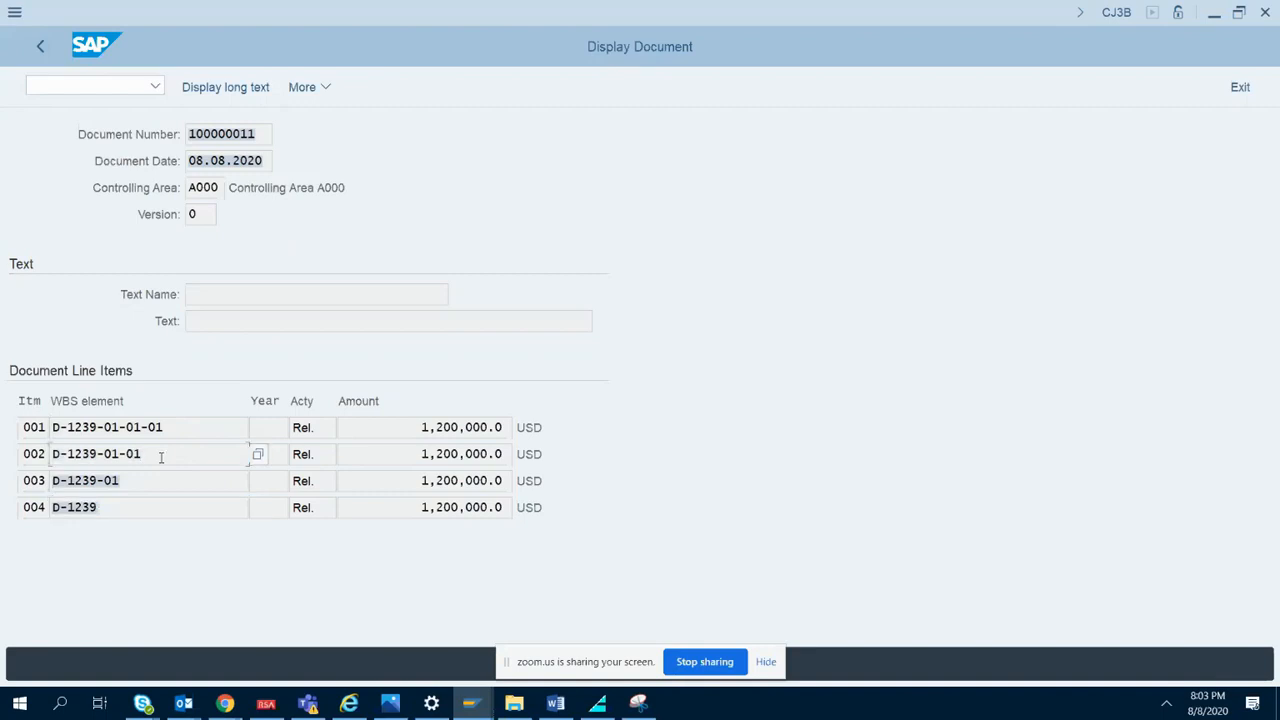
left_click_drag(171, 429, 46, 432)
left_click(145, 453)
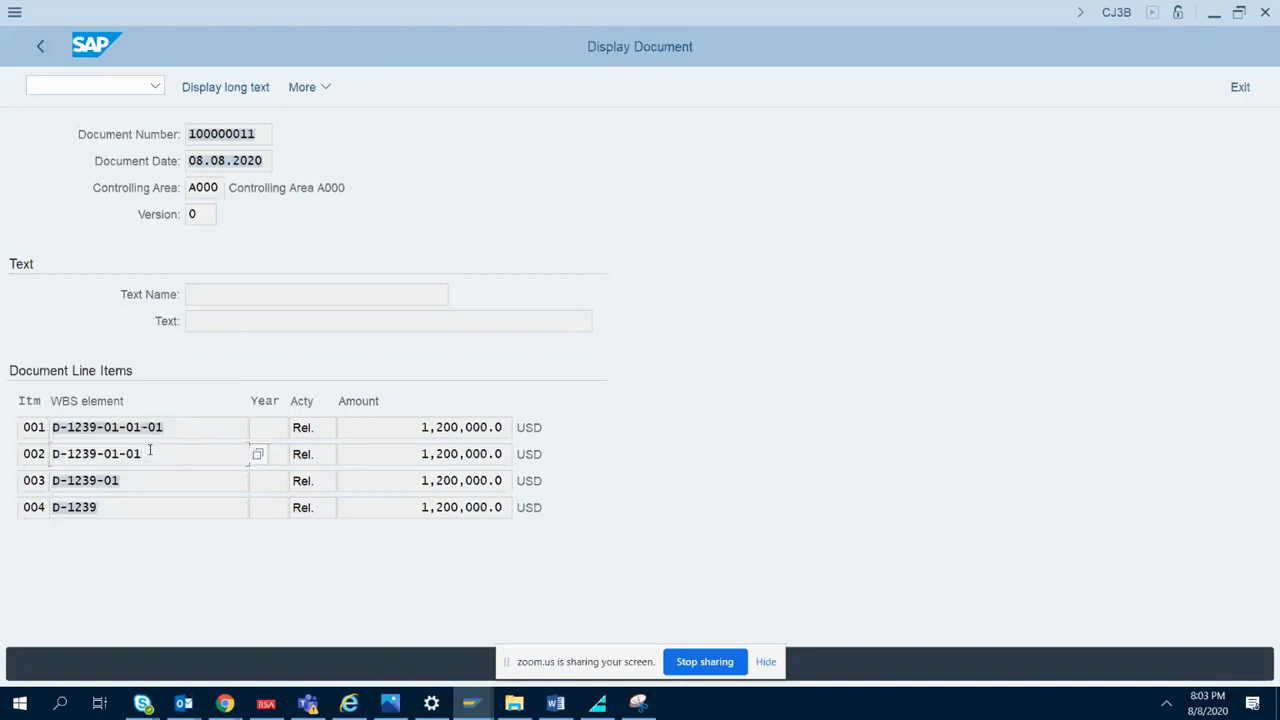
- Leave the document display and run the budget-related cost report S_ALR_87013560 Budget updates for project D-1239
left_click(41, 48)
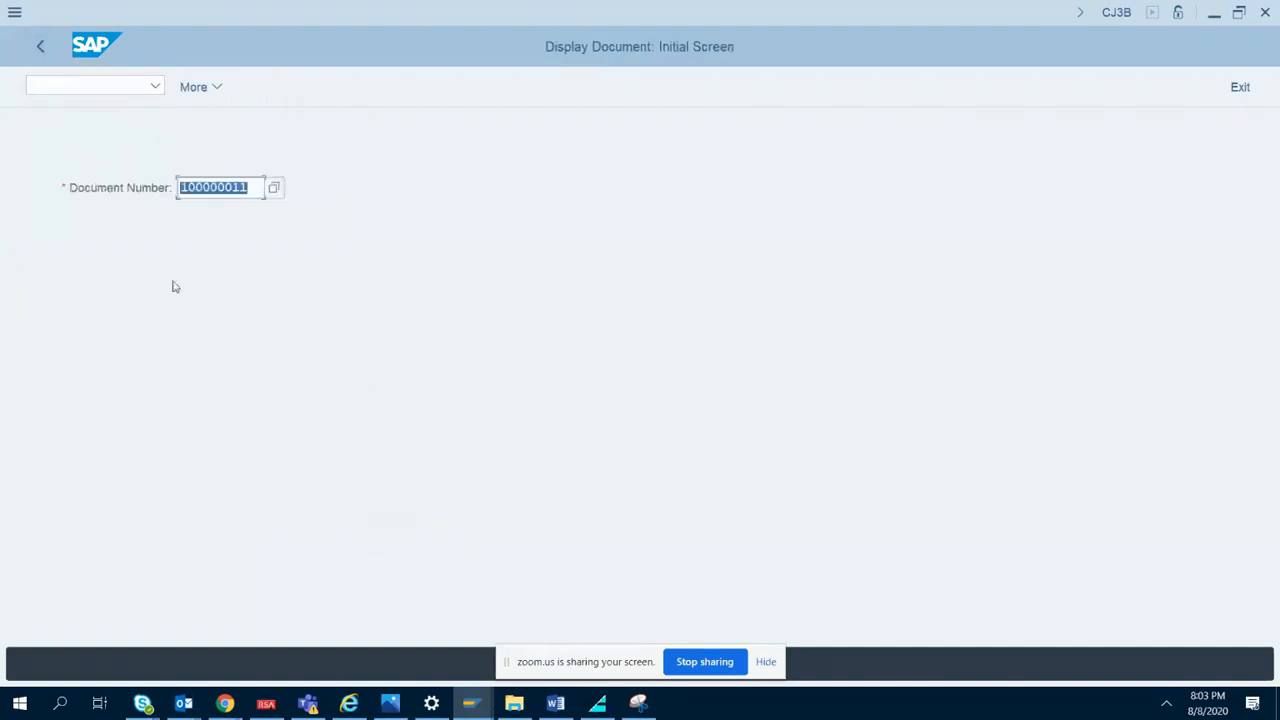
left_click(41, 47)
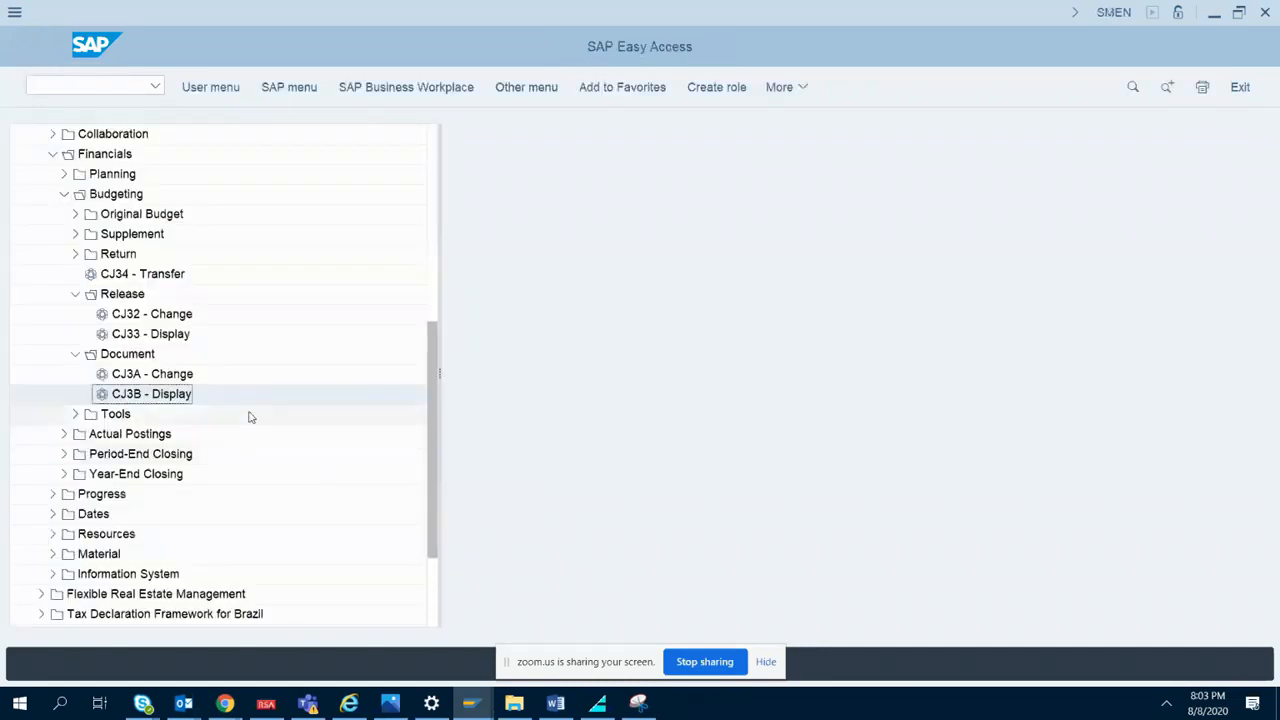
left_click_drag(435, 449, 436, 416)
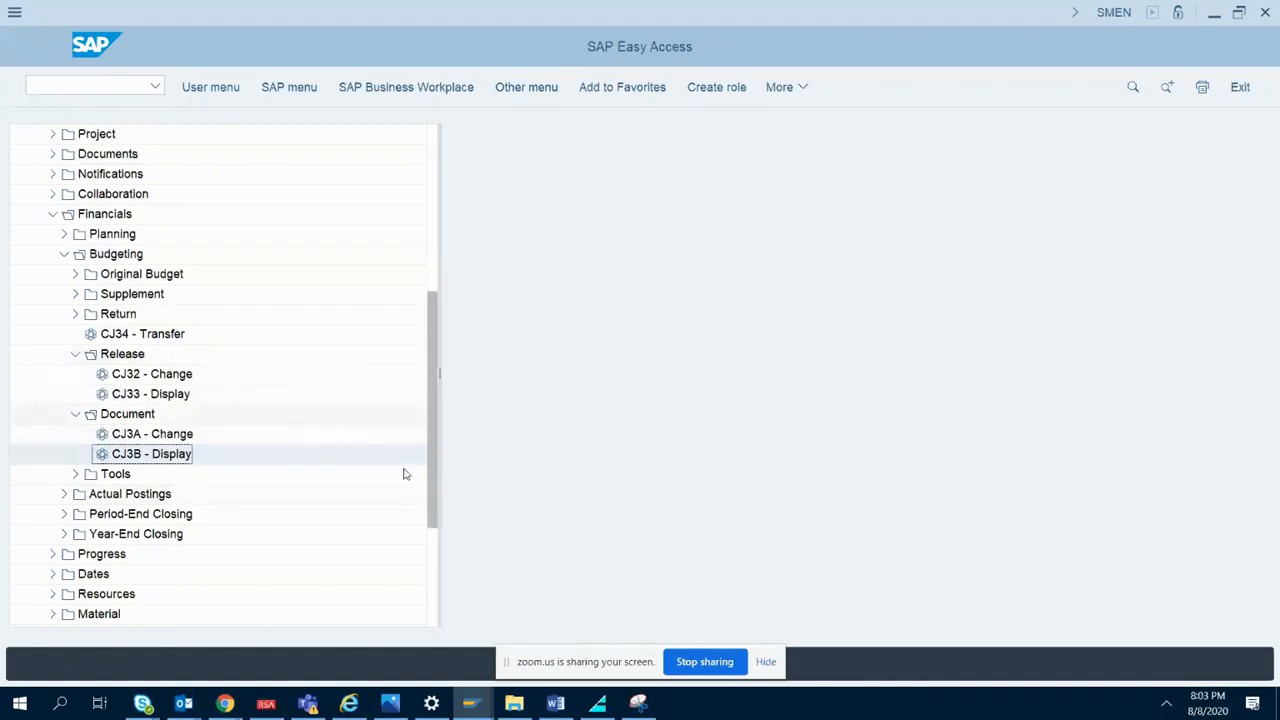
left_click_drag(434, 463, 429, 550)
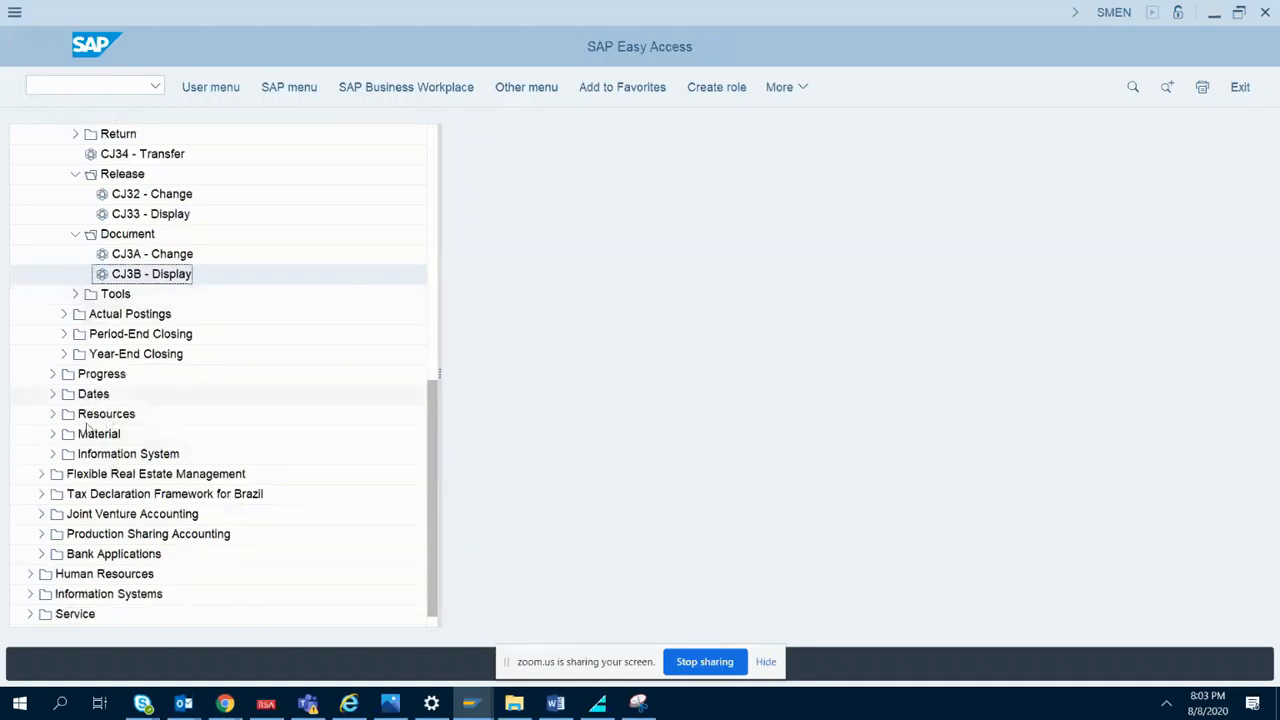
left_click(54, 454)
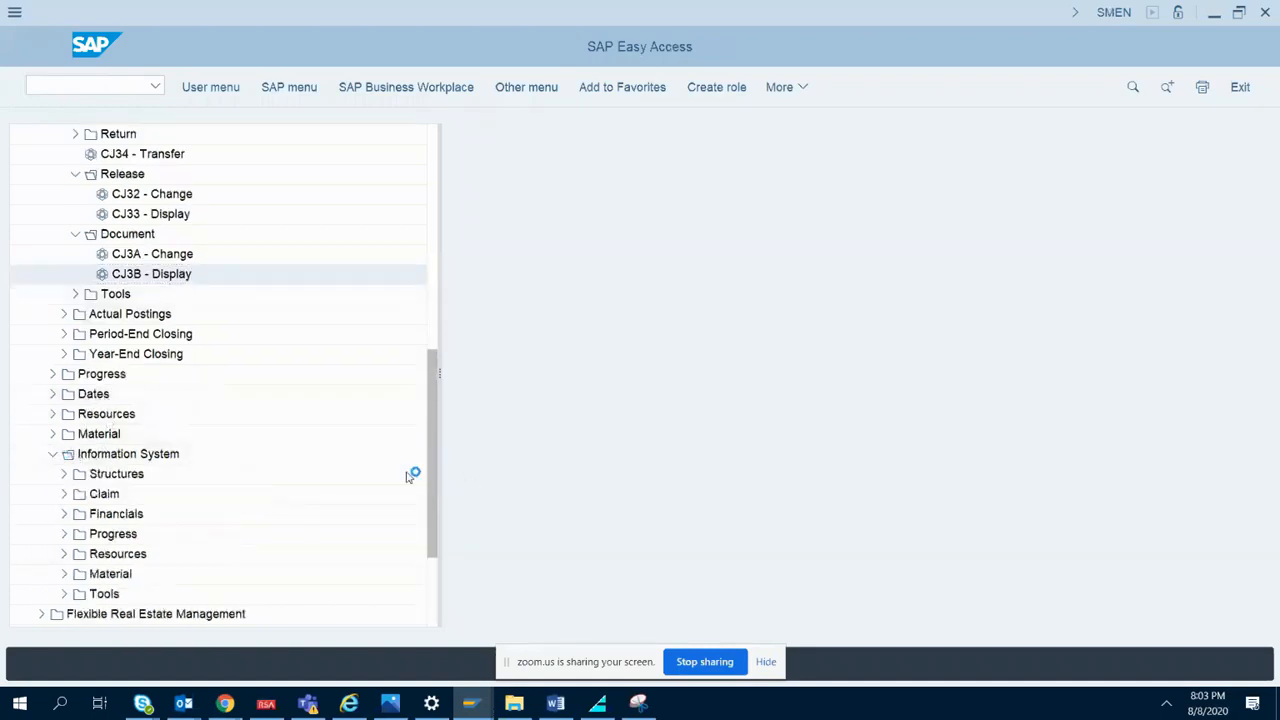
left_click(64, 514)
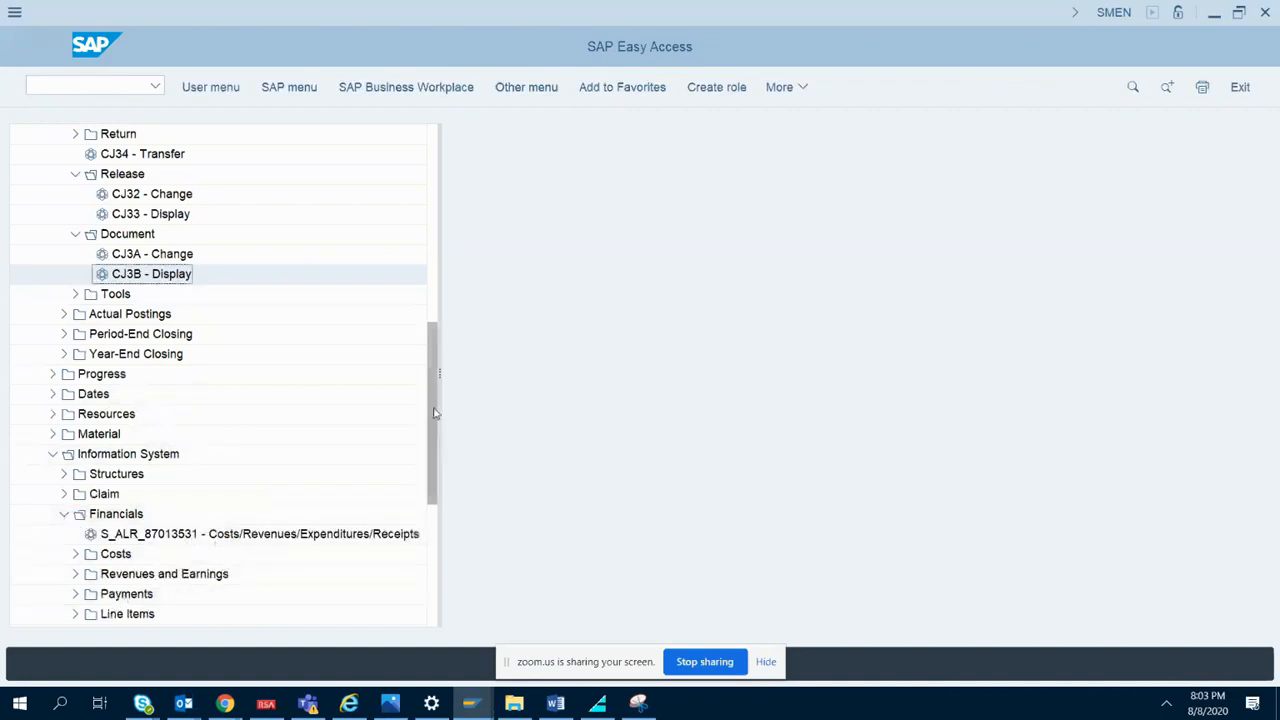
scroll(434, 414, "down", 5)
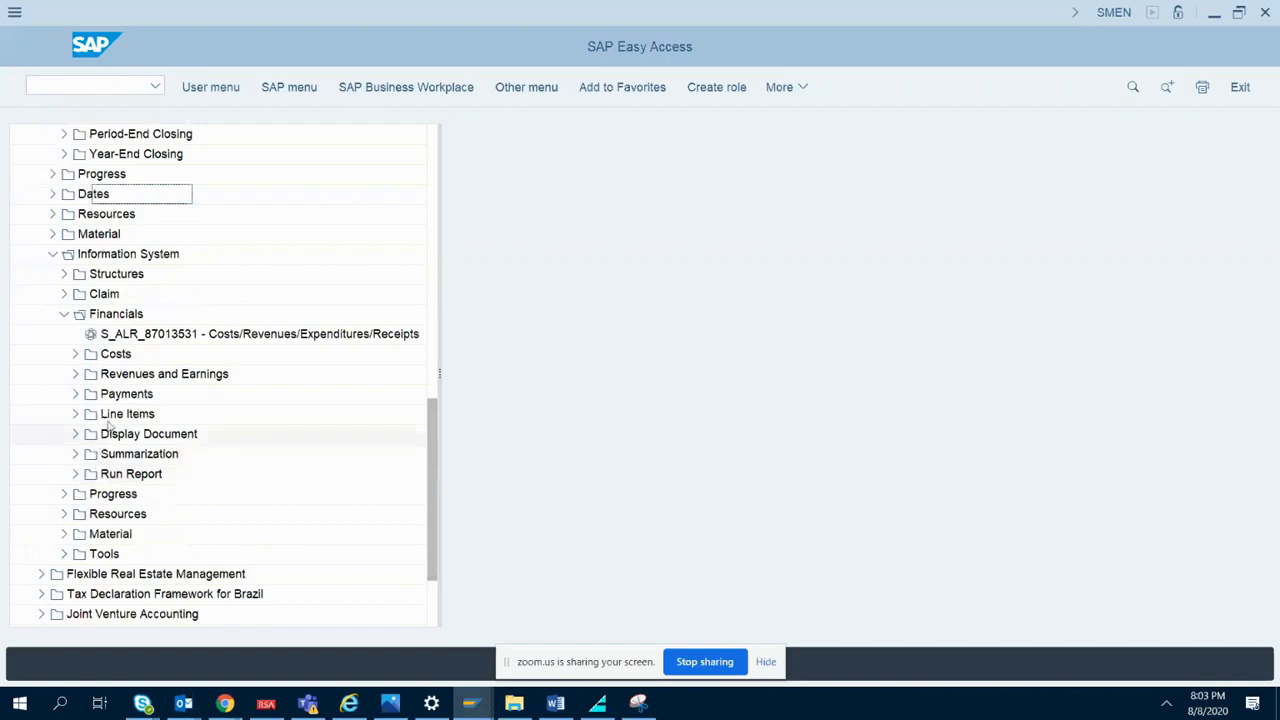
left_click(76, 355)
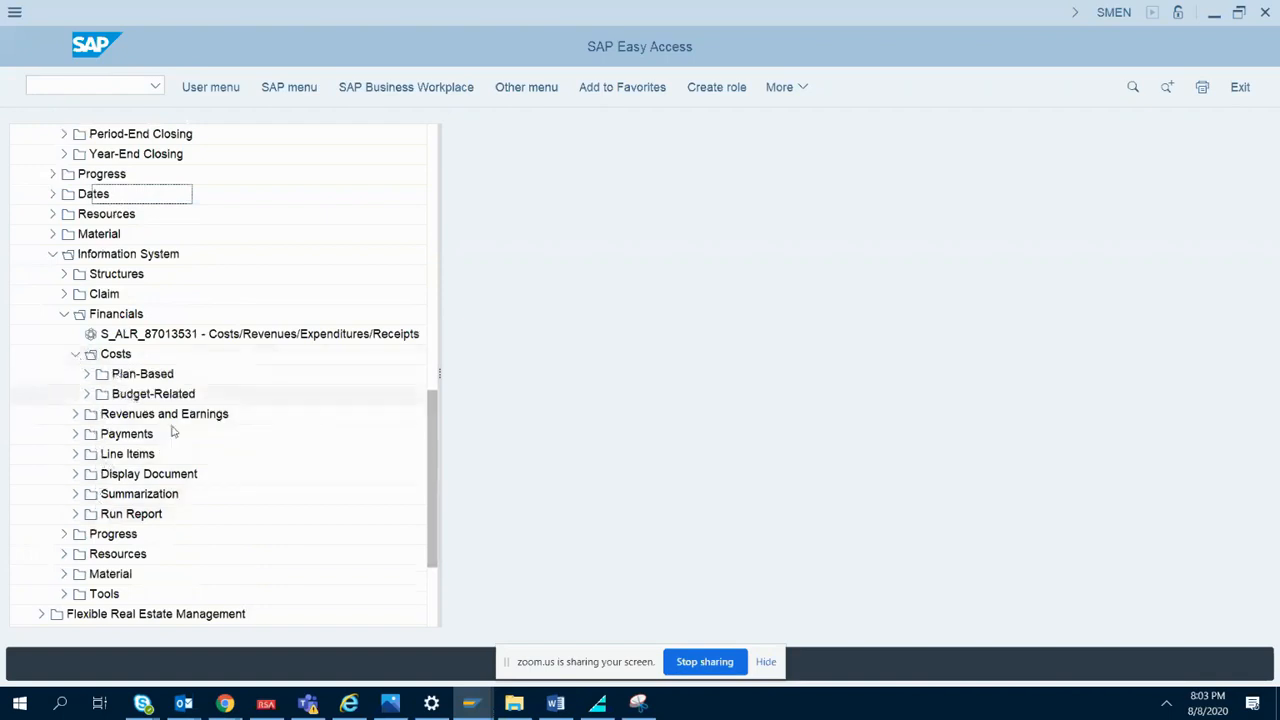
left_click(87, 394)
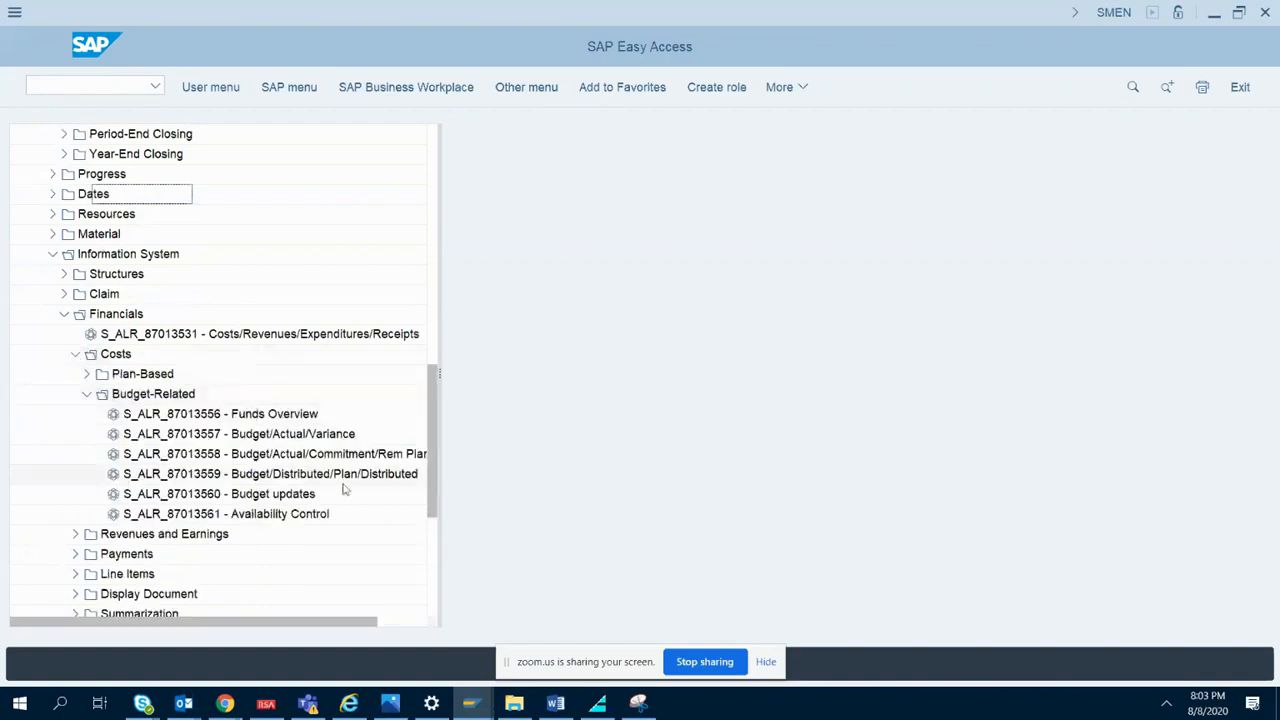
double_click(277, 495)
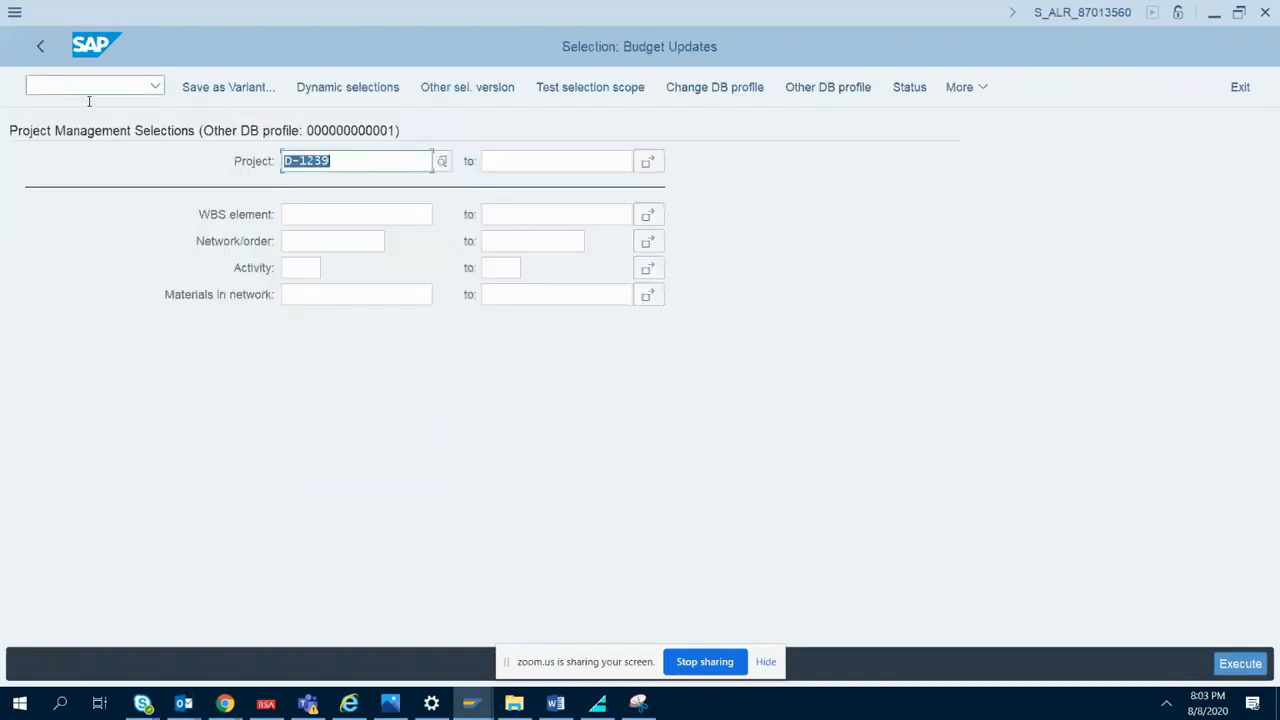
left_click(1244, 671)
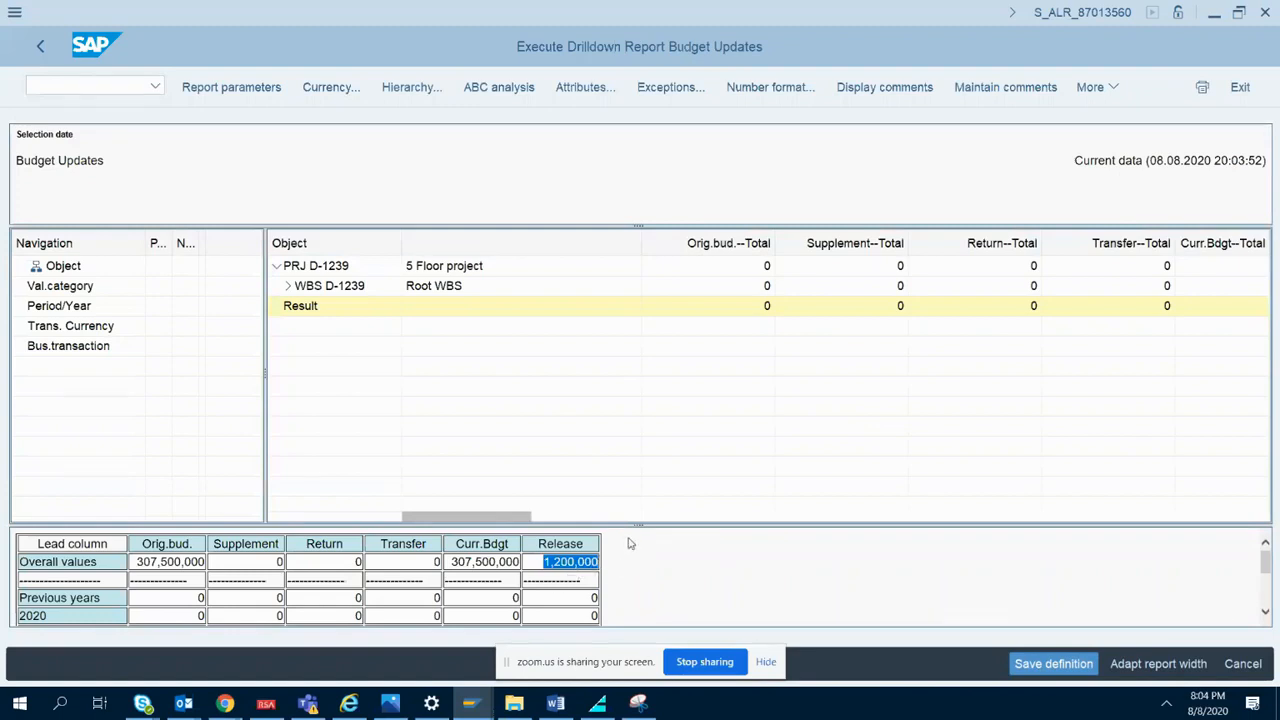
- Expand the D-1239 hierarchy through Floor 1 to the Flat 1 and Flat 2 elements and examine their budget and release amounts
left_click(291, 287)
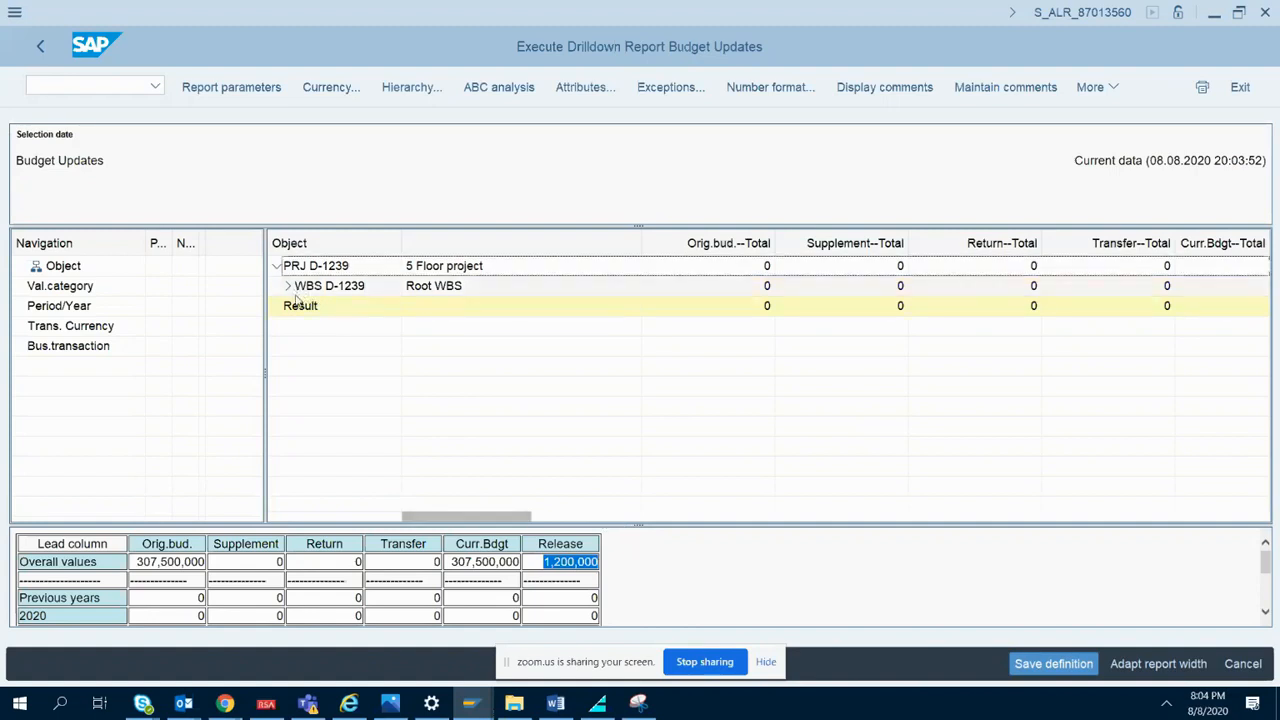
left_click(289, 287)
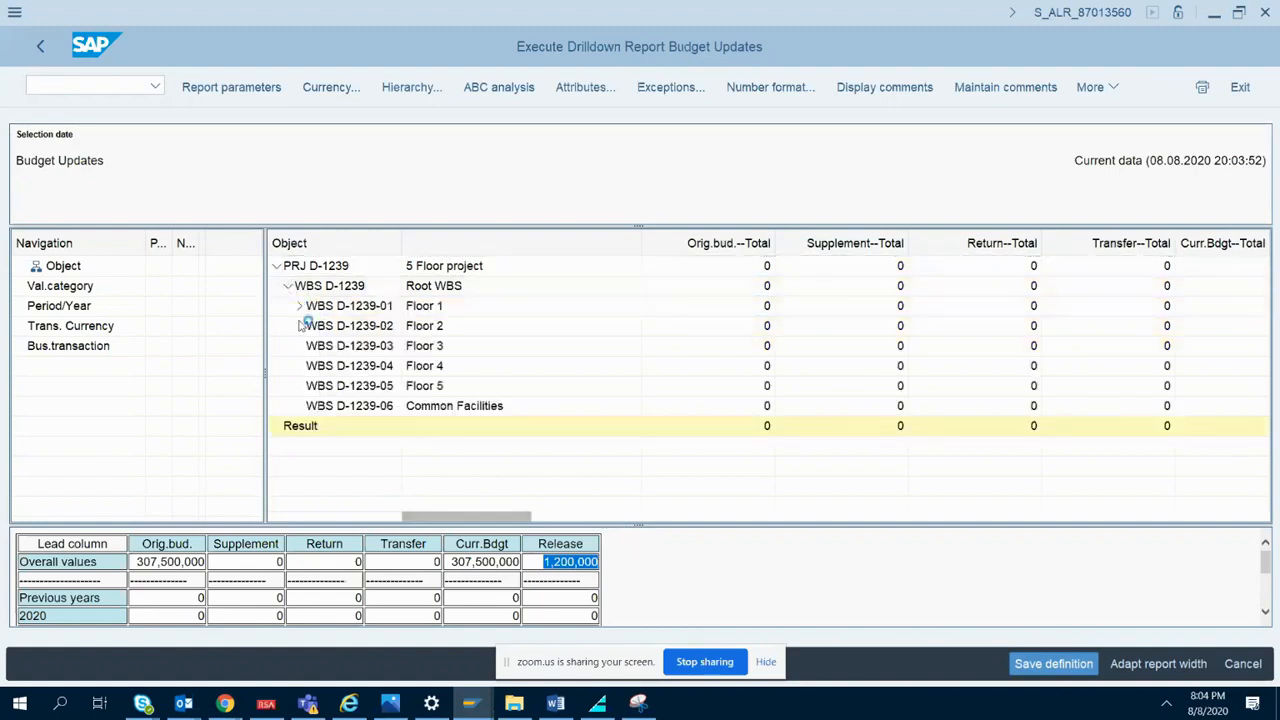
left_click(299, 307)
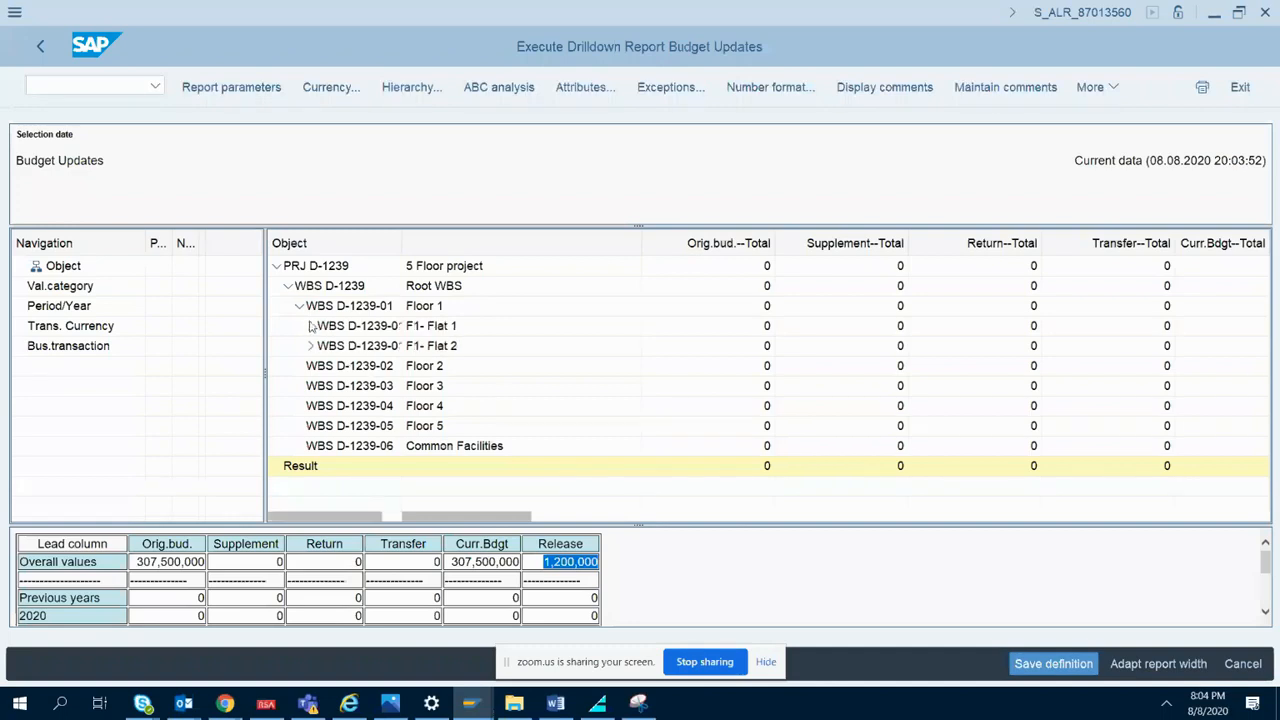
left_click(311, 326)
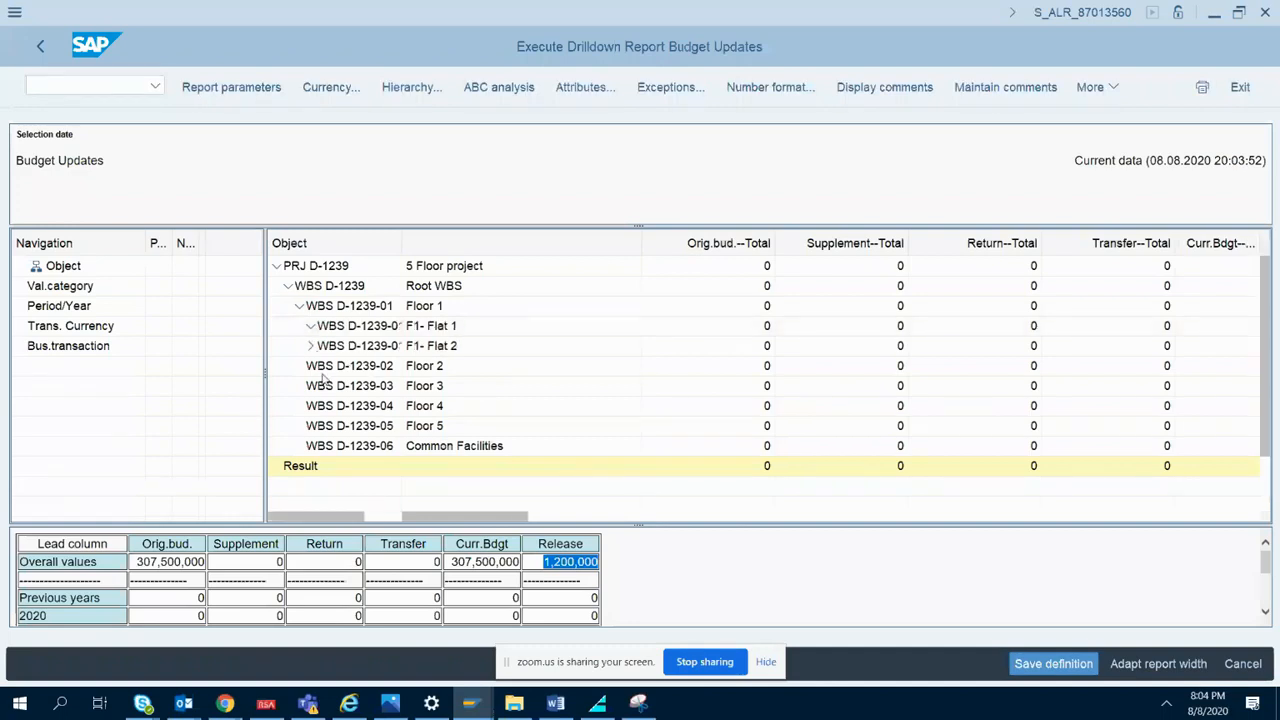
left_click(312, 446)
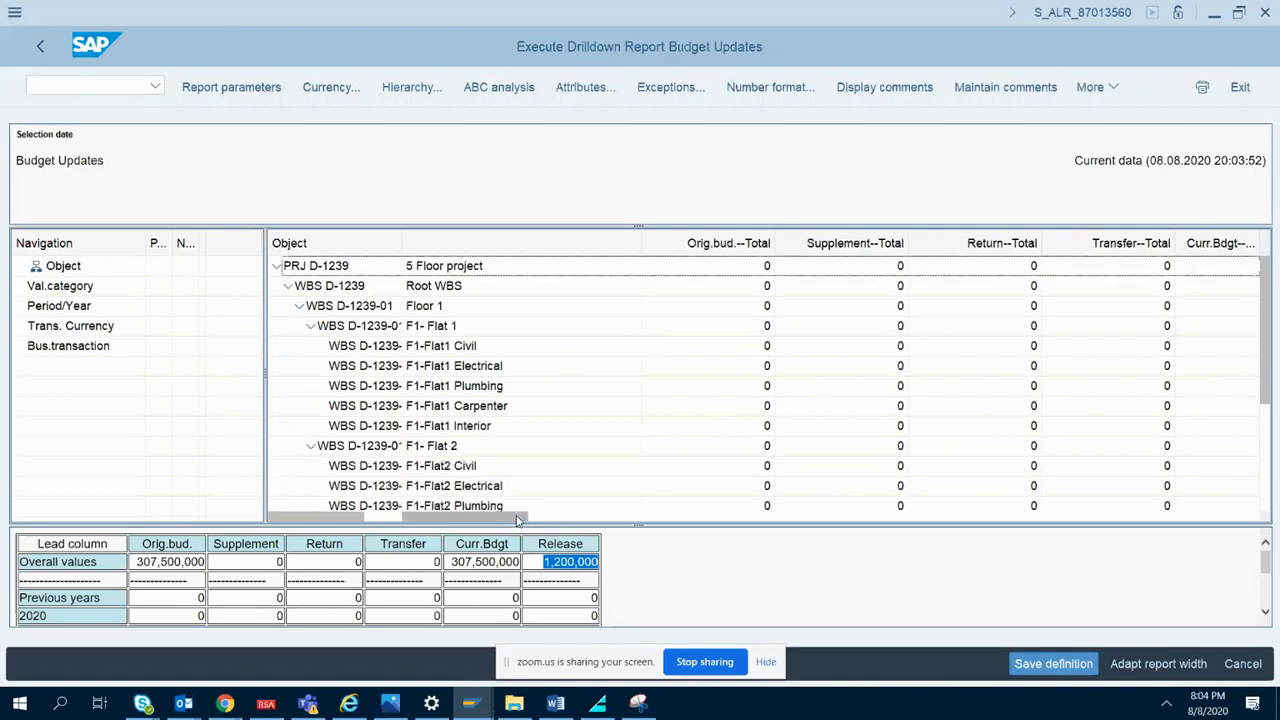
left_click_drag(518, 520, 1262, 521)
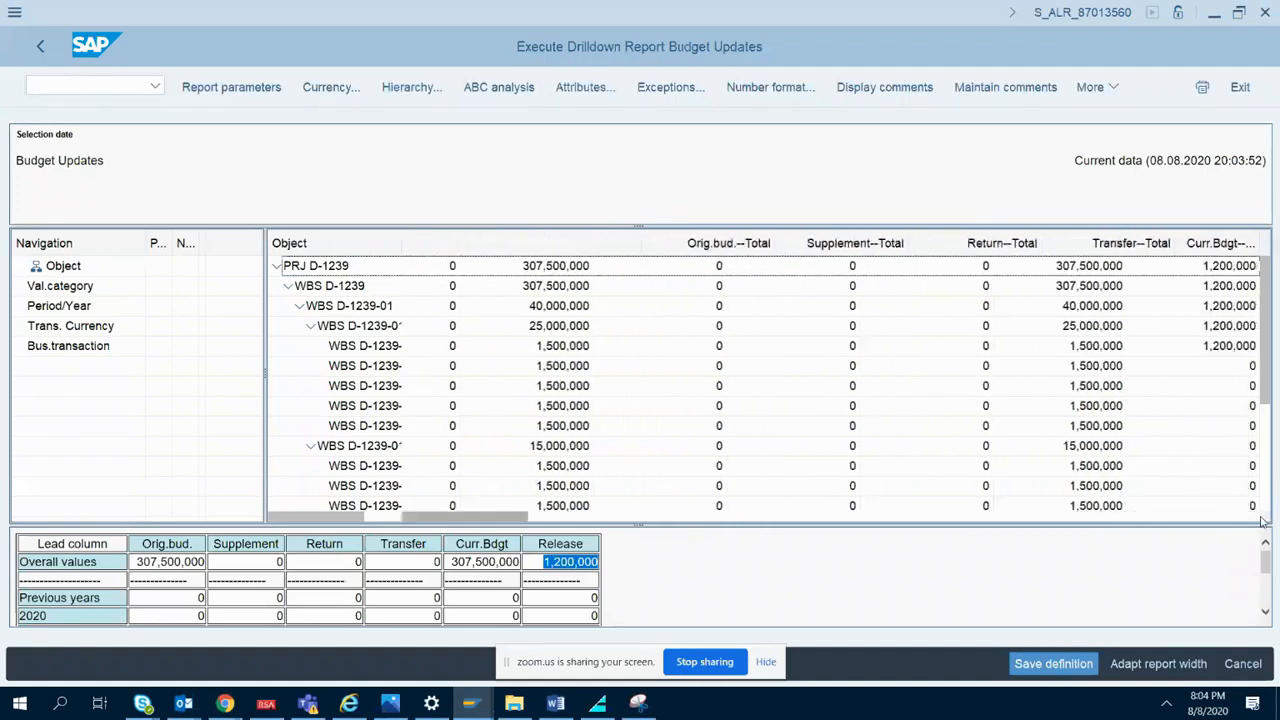
- Examine the D-1239 report's budget and release columns for total, previous years, 2021, 2023 ff and overall values
left_click_drag(518, 516, 1262, 518)
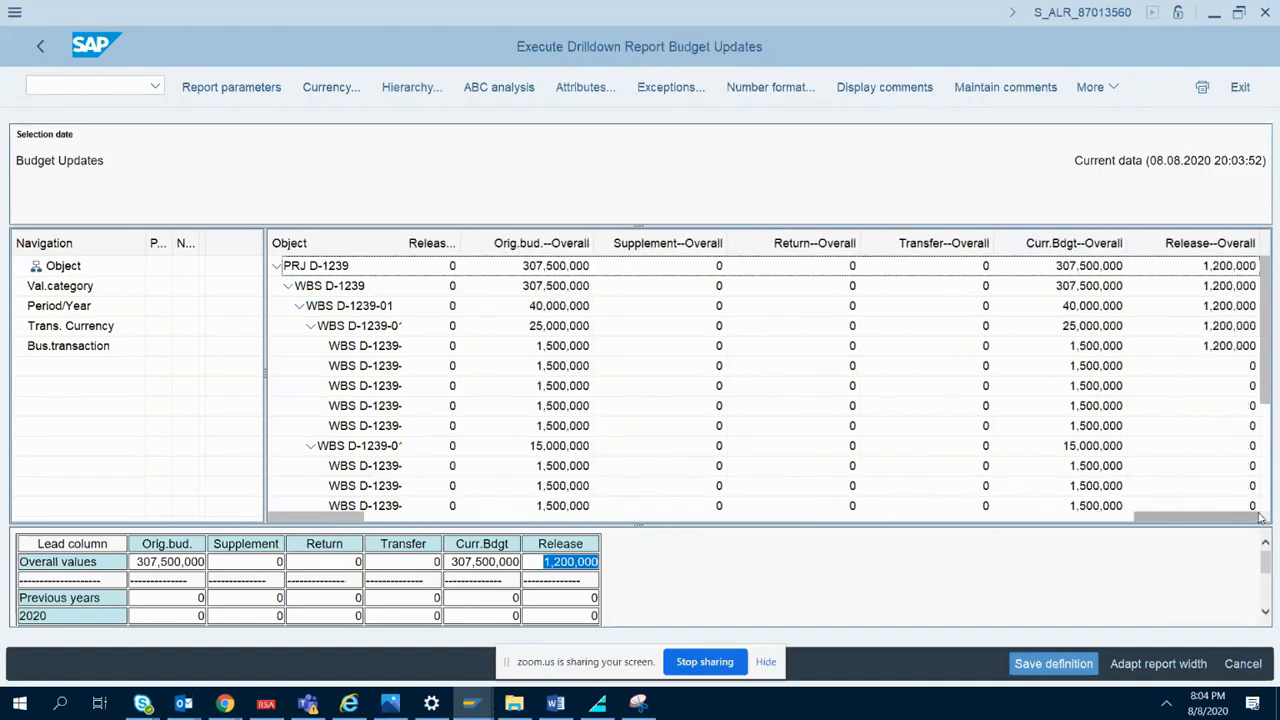
left_click(1253, 519)
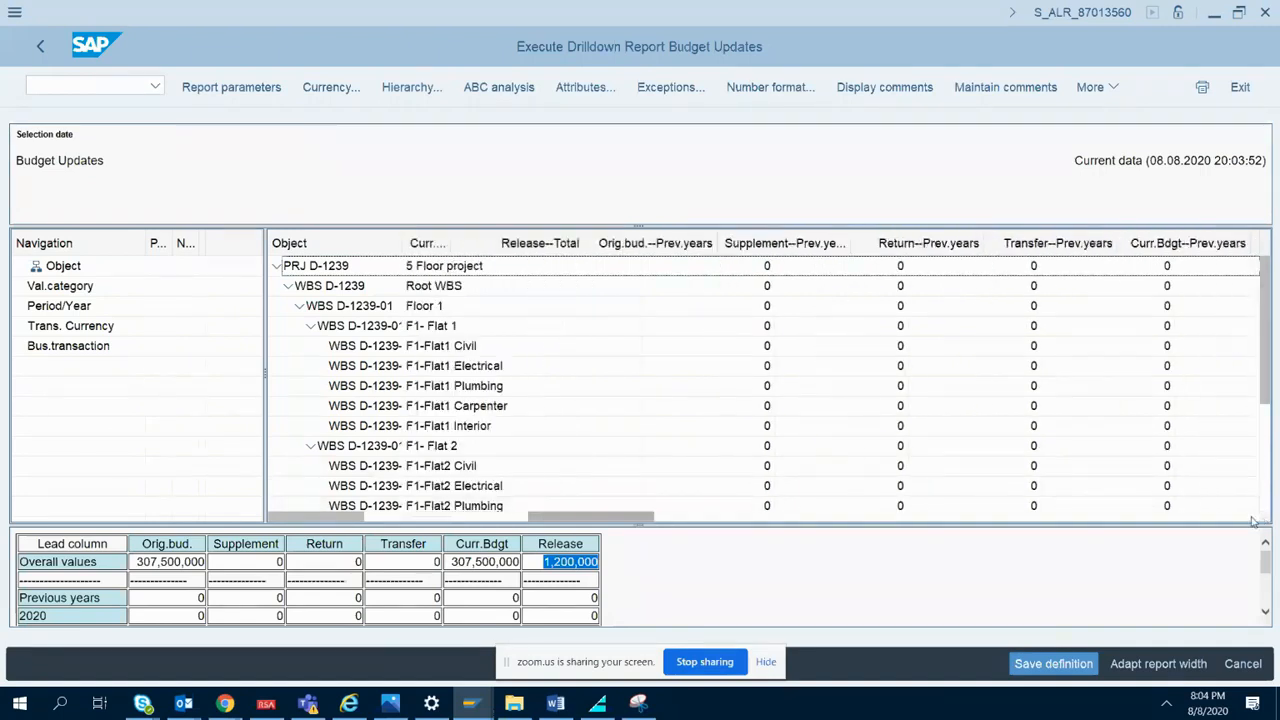
left_click(1253, 519)
left_click(1253, 519)
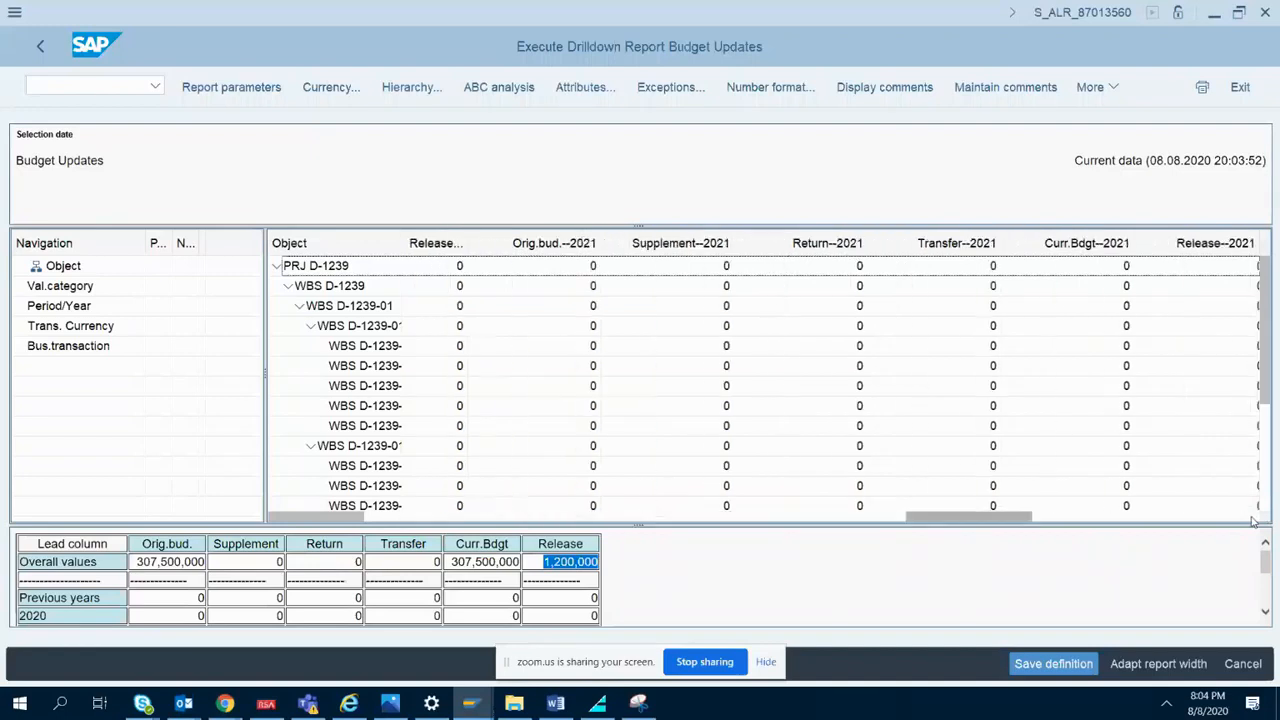
left_click(1253, 519)
left_click(1253, 519)
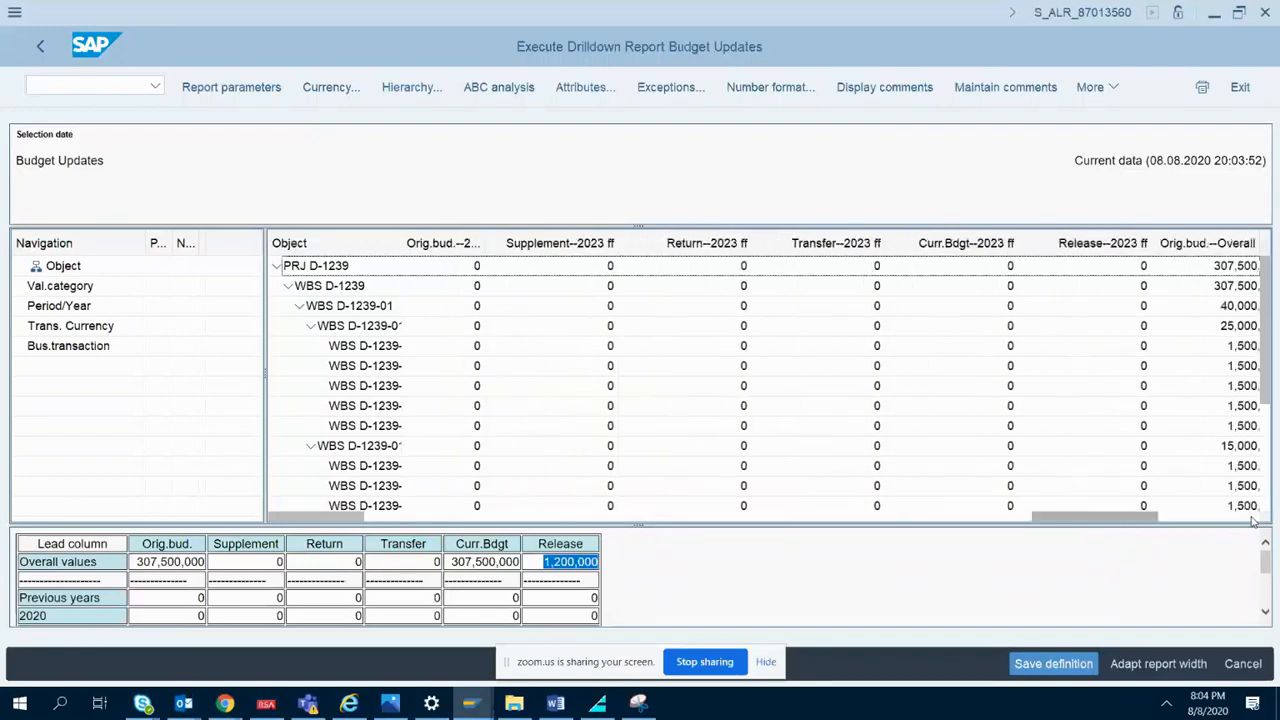
left_click(1253, 519)
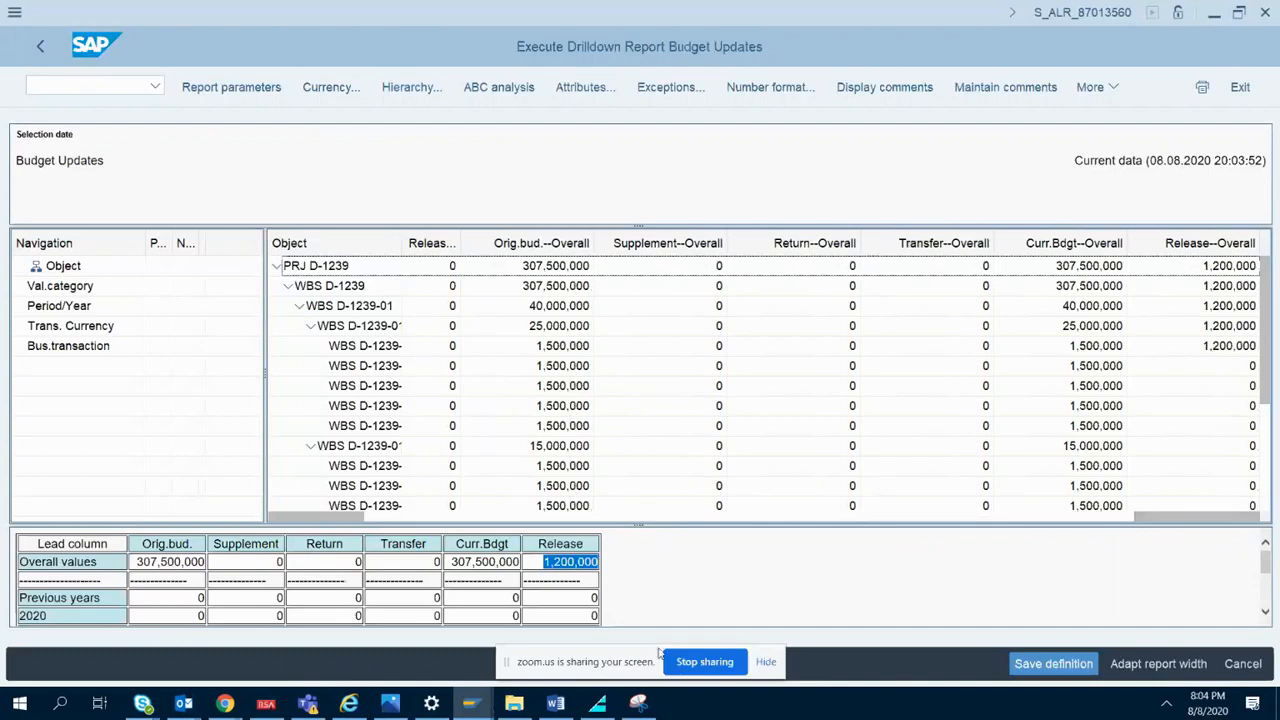
- Switch to Snipping Tool and capture the Budget Updates report with its Overall columns and summary table
left_click(640, 705)
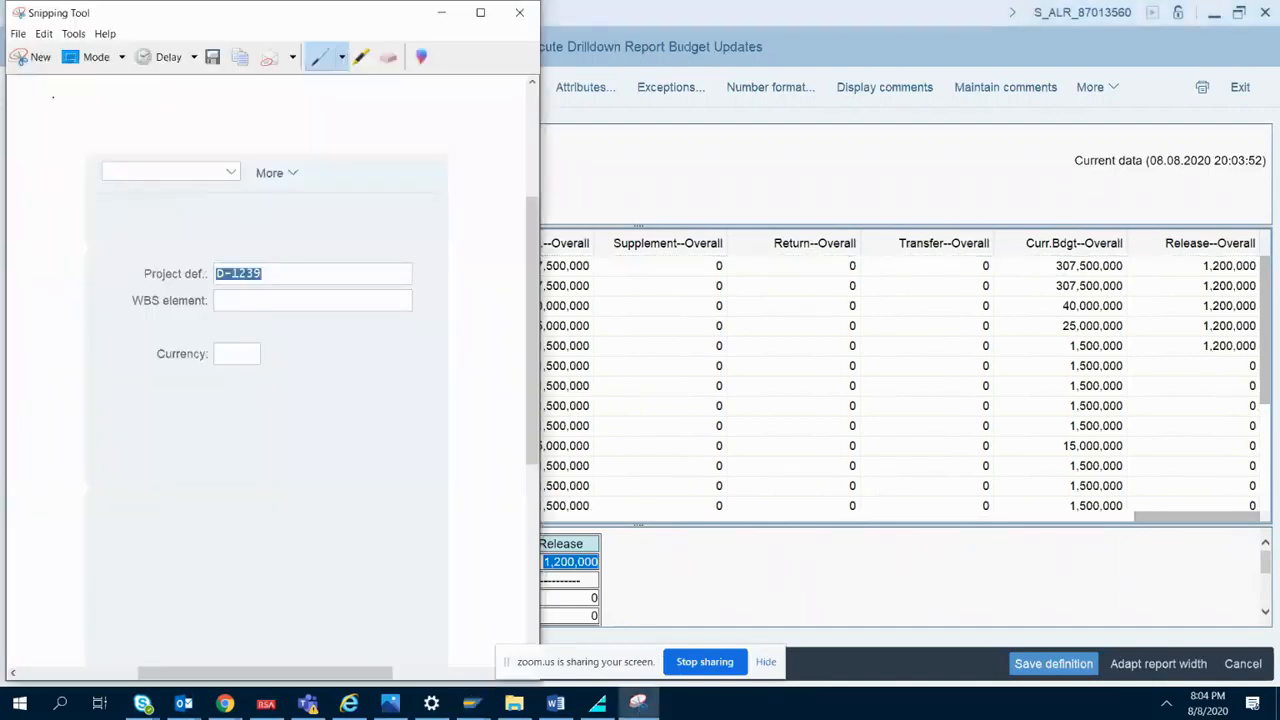
left_click(35, 62)
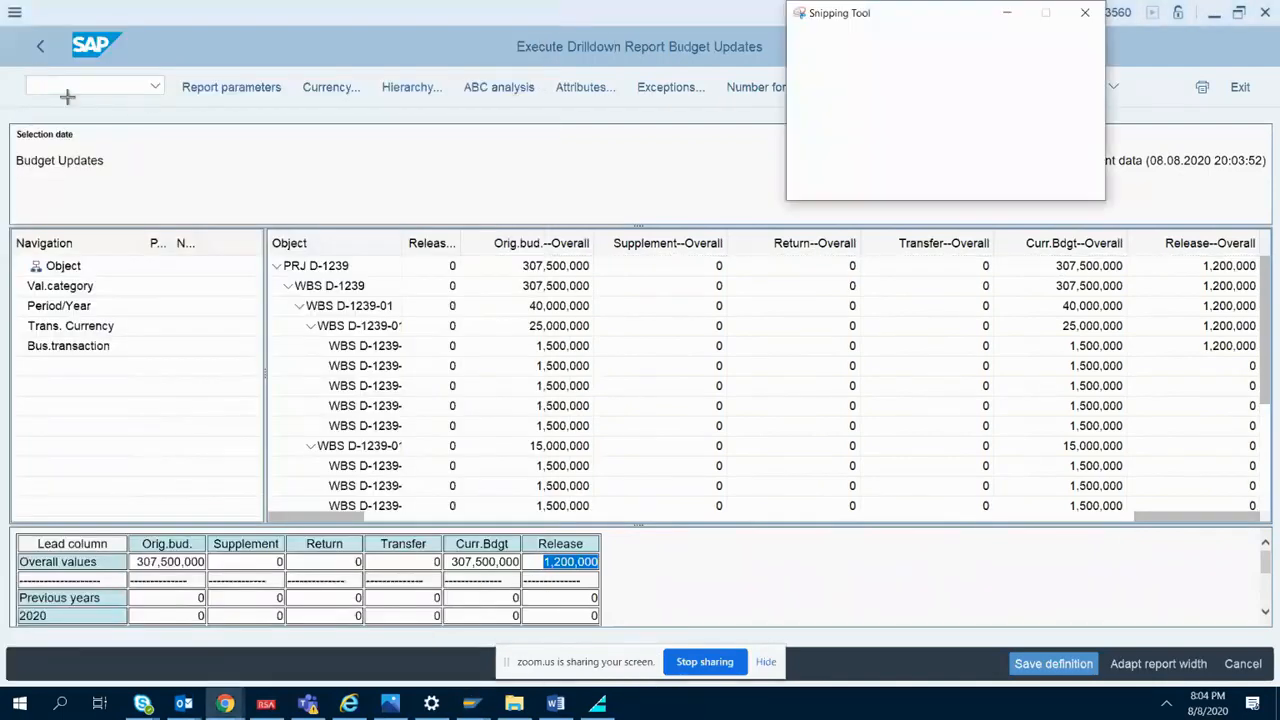
left_click_drag(706, 397, 1261, 623)
- Switch to Word, add the line "Got o budget update report" after the posted-document screenshot, and paste the report capture below it
left_click(555, 703)
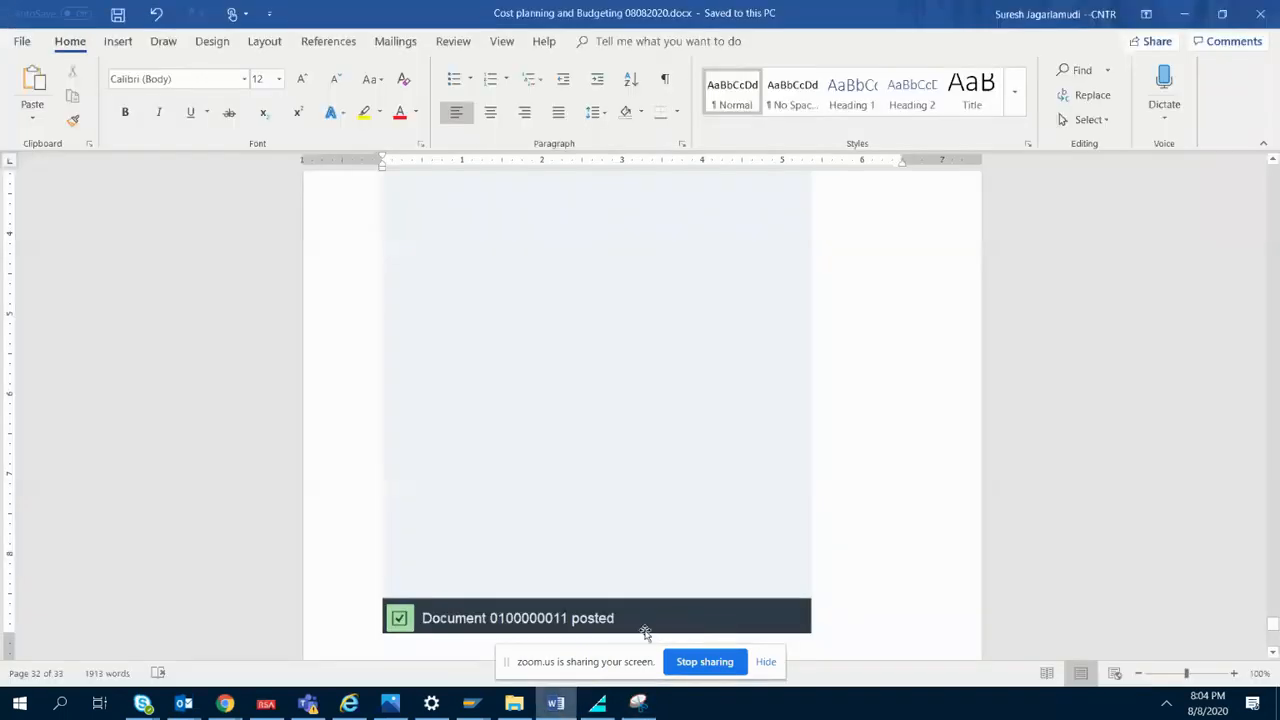
key("Return")
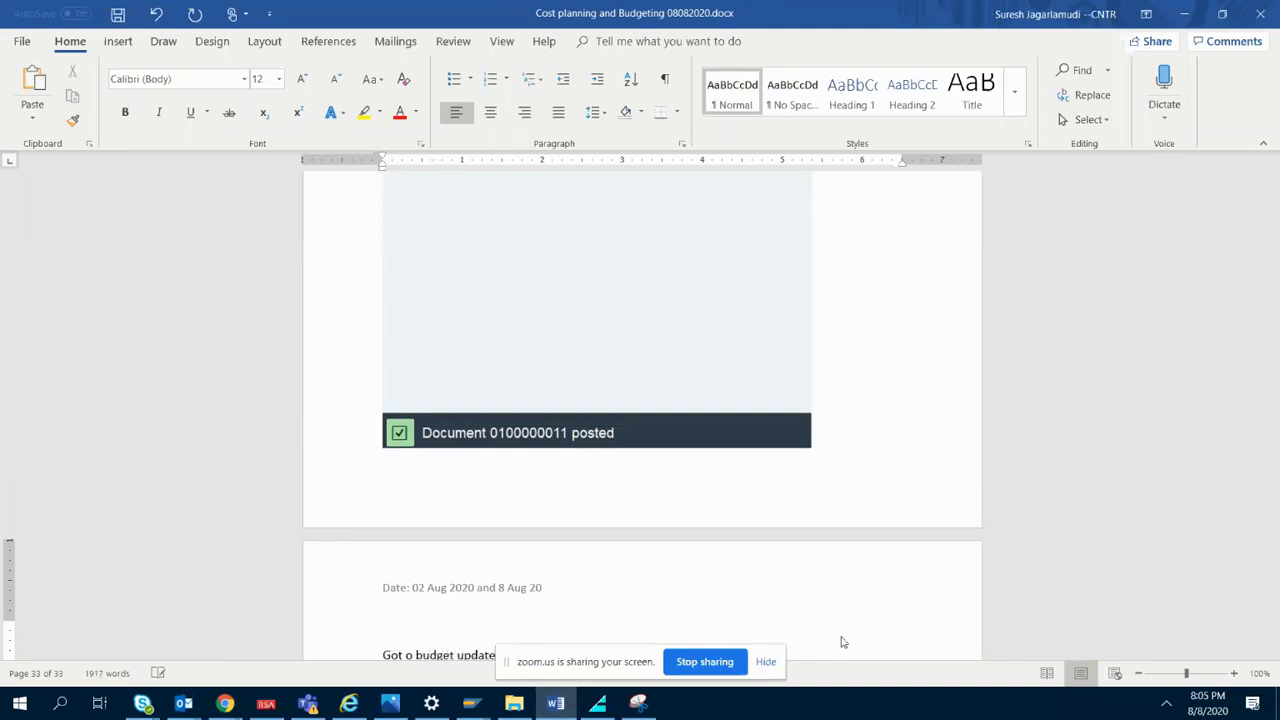
scroll(842, 642, "down", 1)
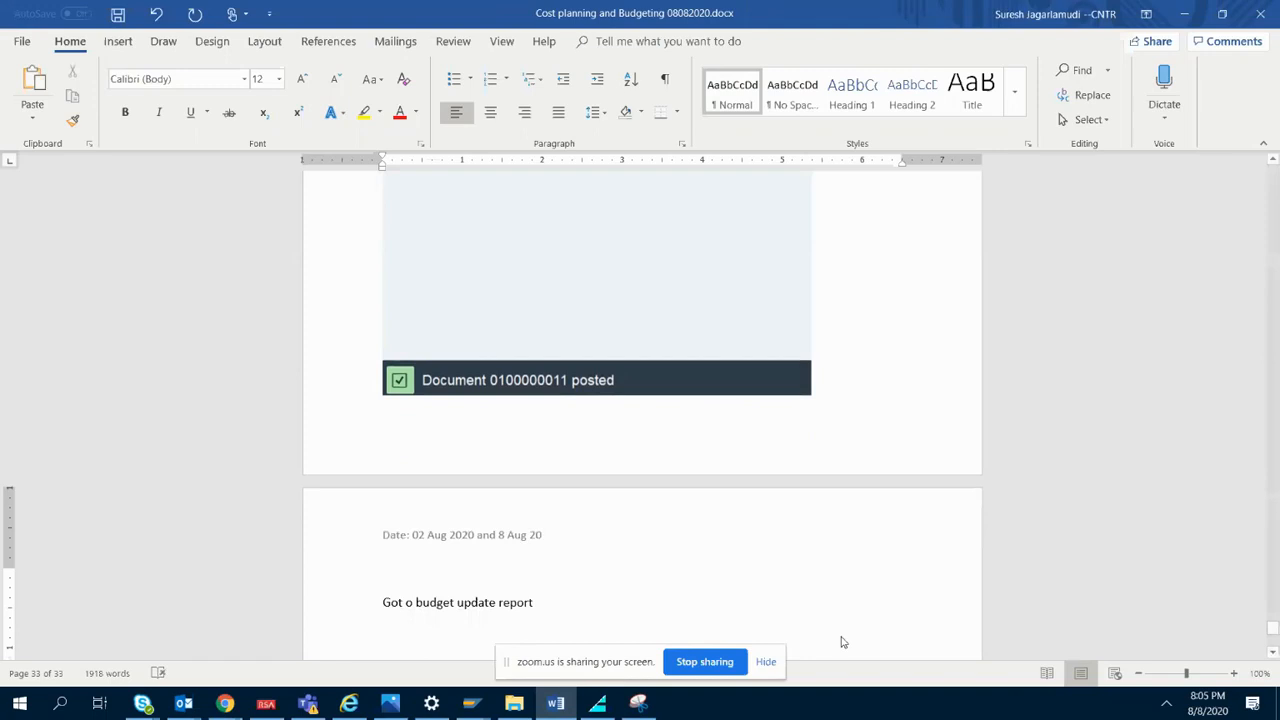
key("ctrl+v")
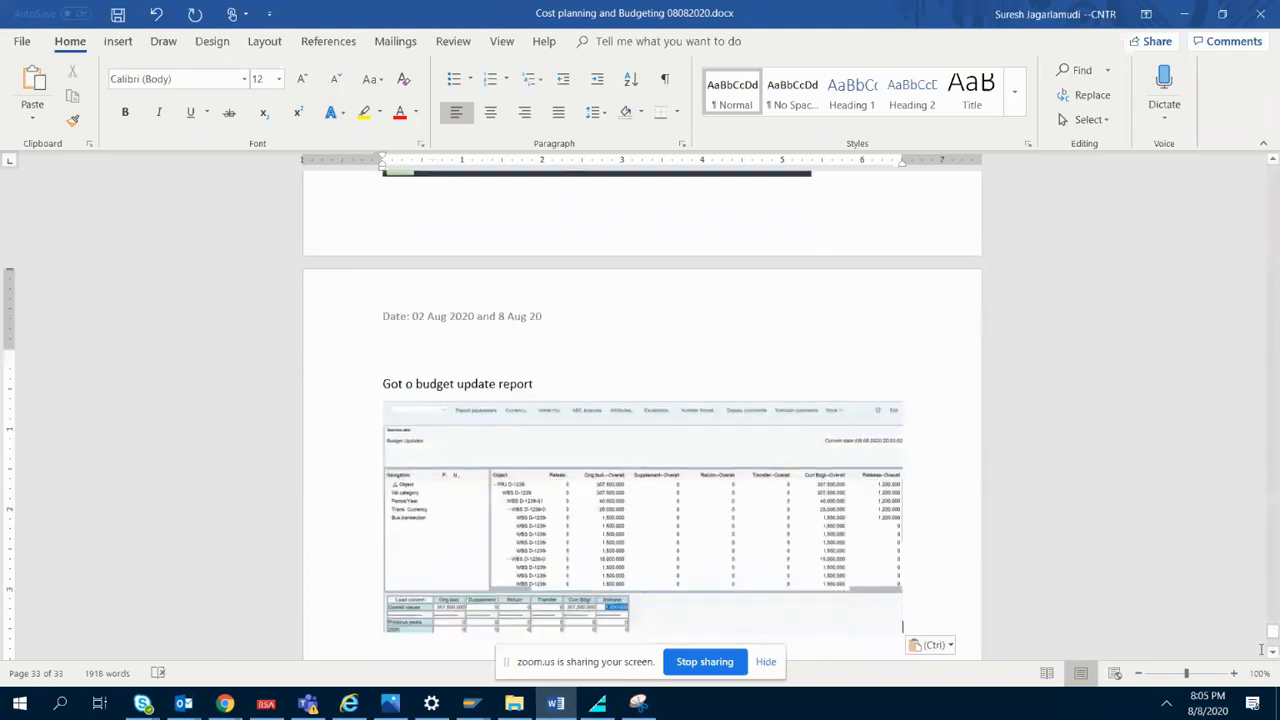
- Correct "buget" to "budget" in the sentence about the current budget equalling the original at the initial phase
left_click_drag(1274, 640, 1268, 521)
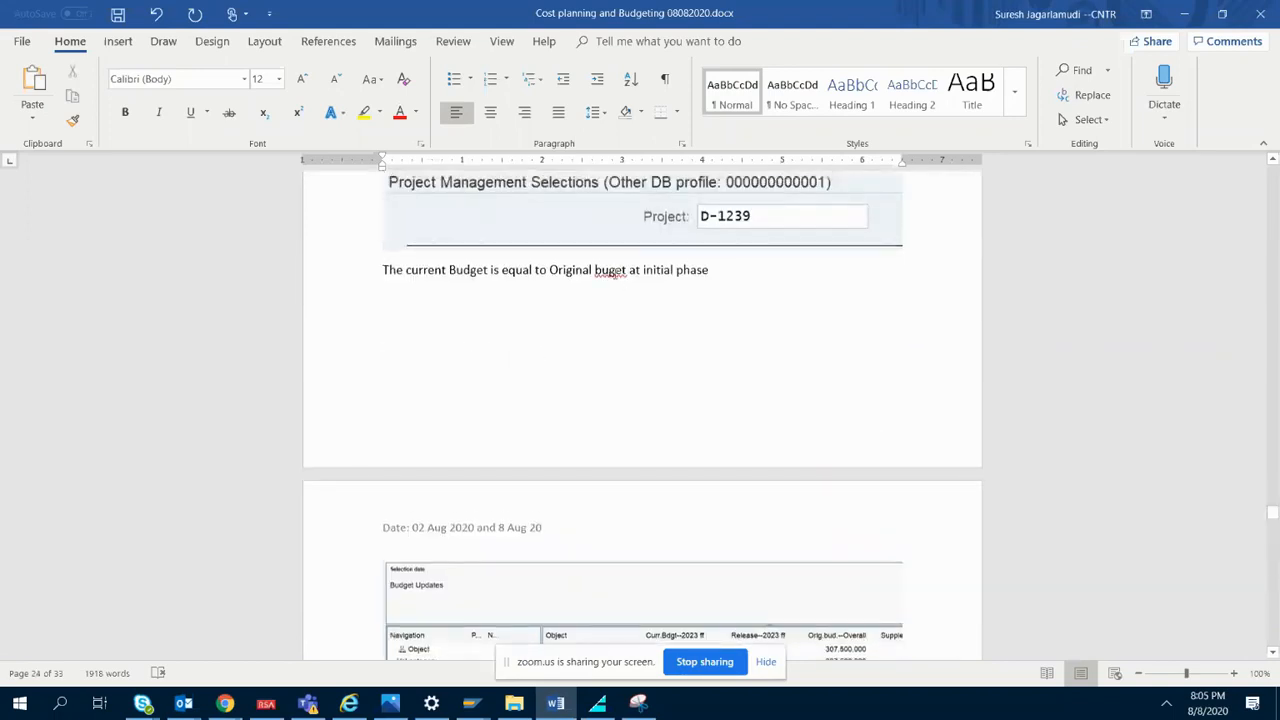
left_click(609, 270)
type("d")
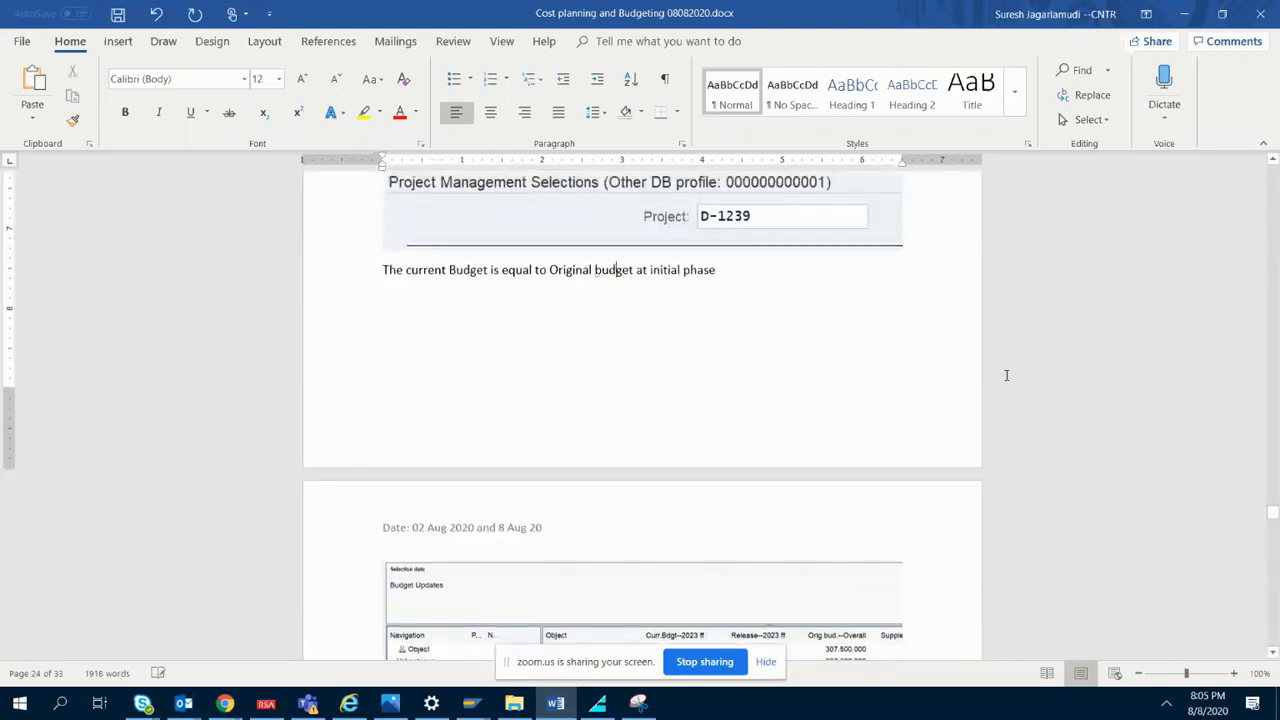
- Copy the report code S_ALR_87013560 from the earlier Budget updates heading, append it to the "Got o budget update report" line, and save
left_click_drag(1272, 515, 1272, 506)
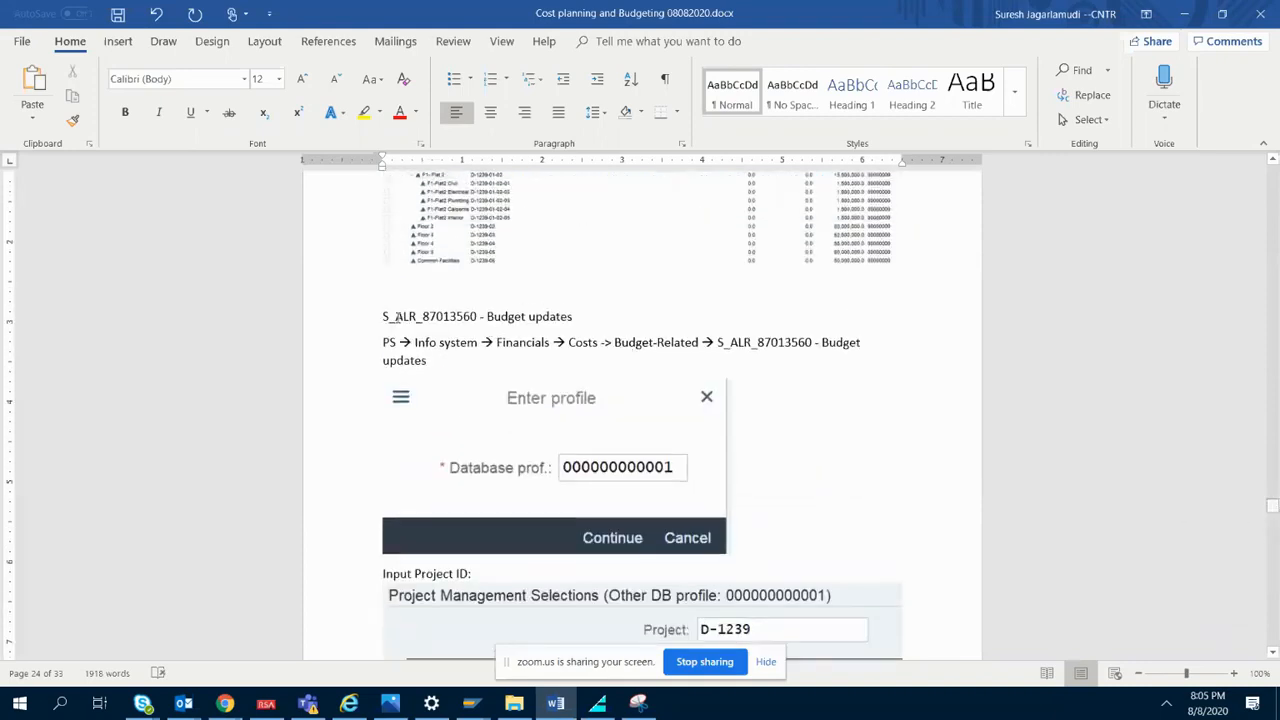
left_click_drag(398, 315, 457, 318)
key("ctrl+c")
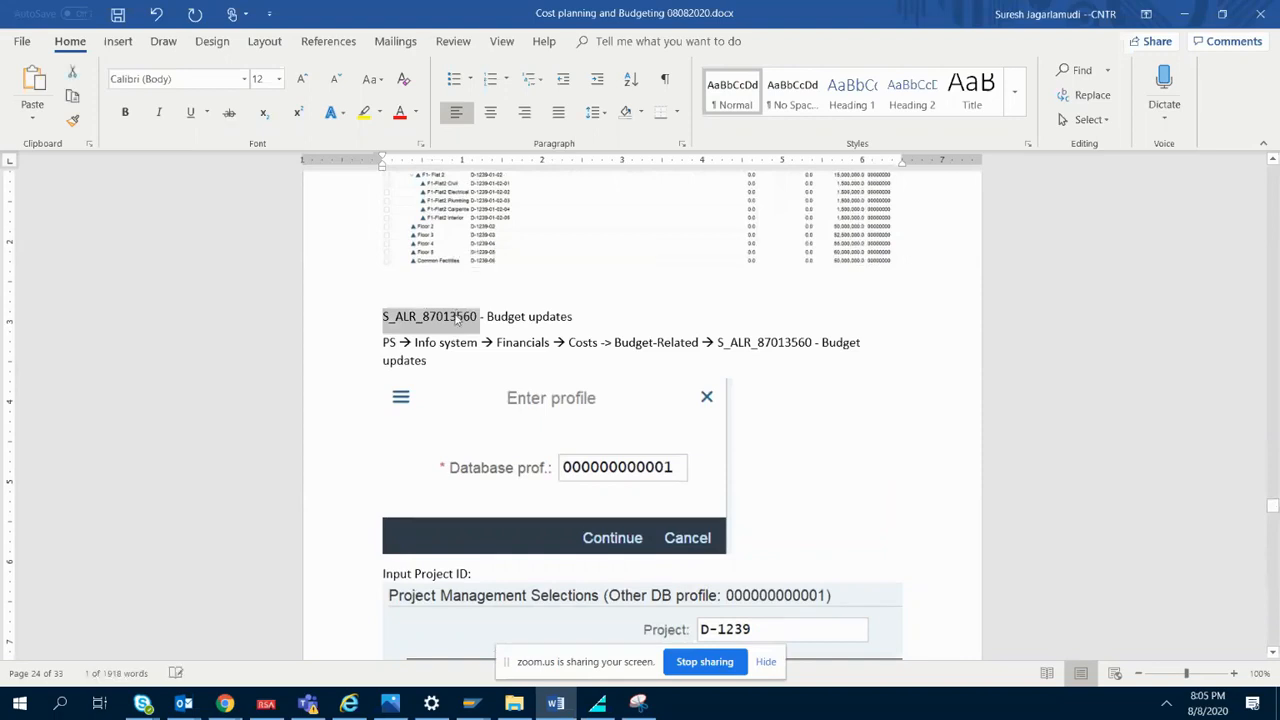
left_click_drag(1272, 510, 1268, 635)
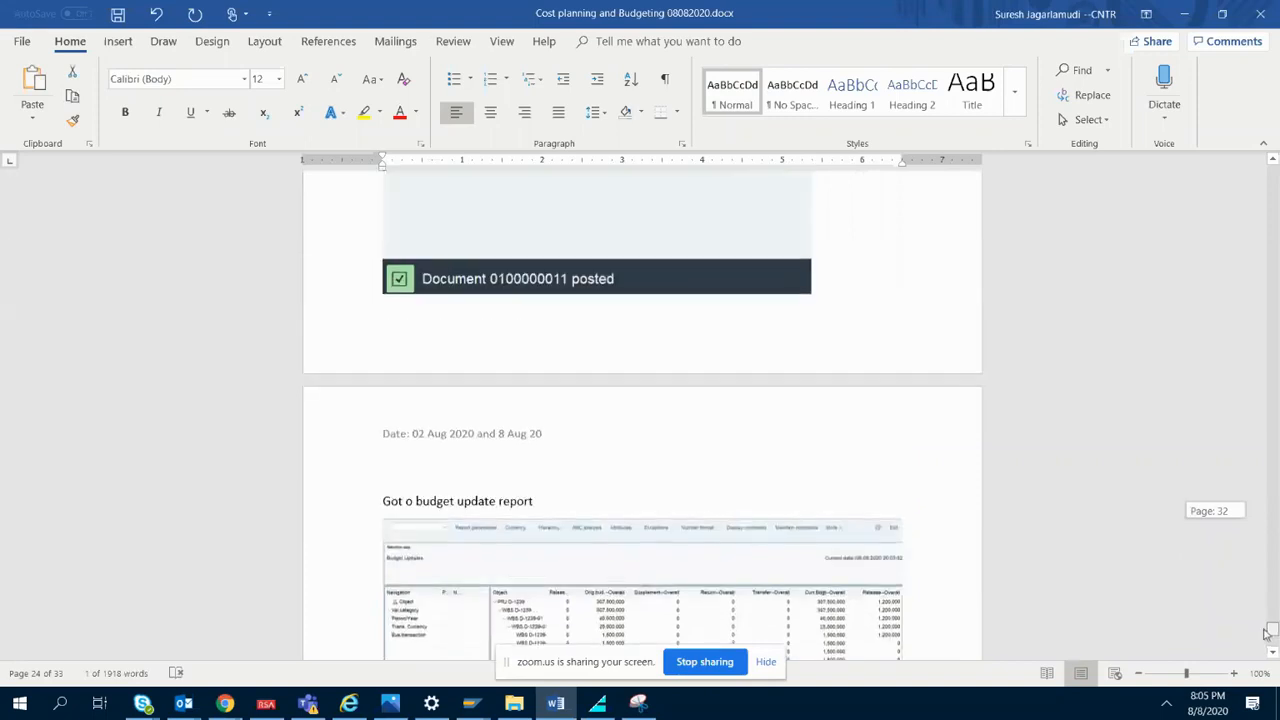
left_click(566, 417)
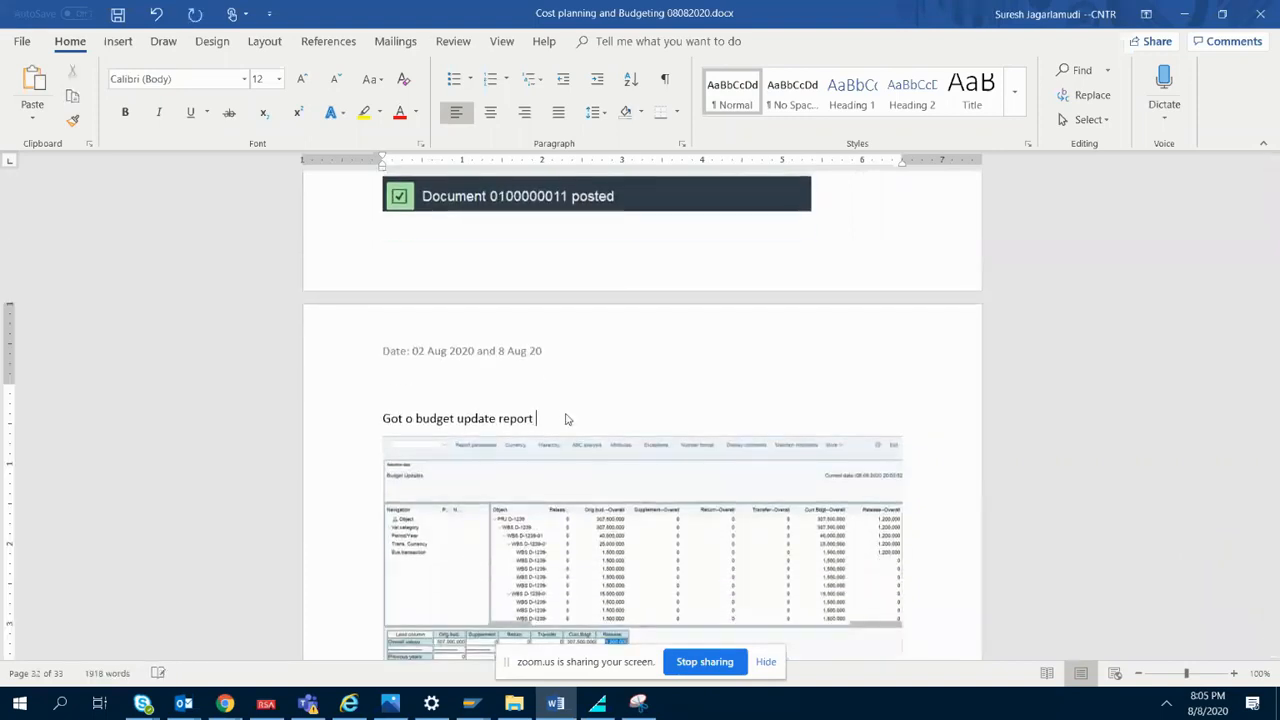
key("ctrl+v")
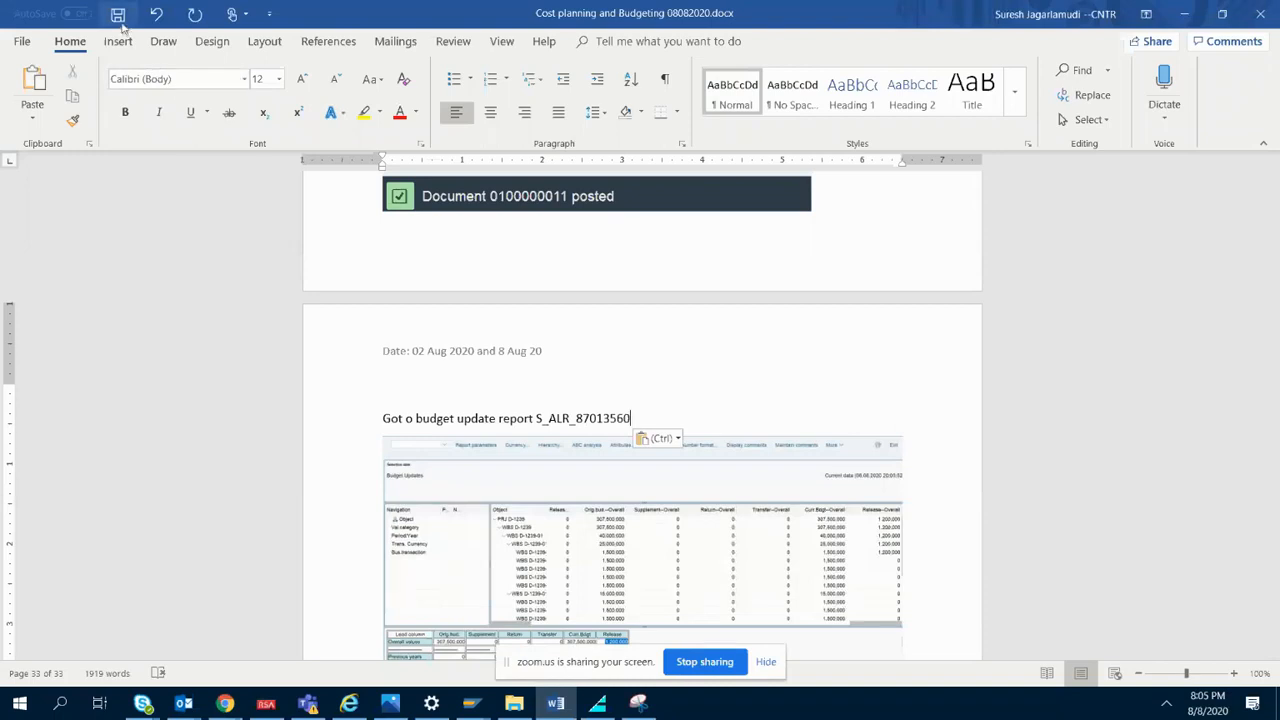
left_click(118, 16)
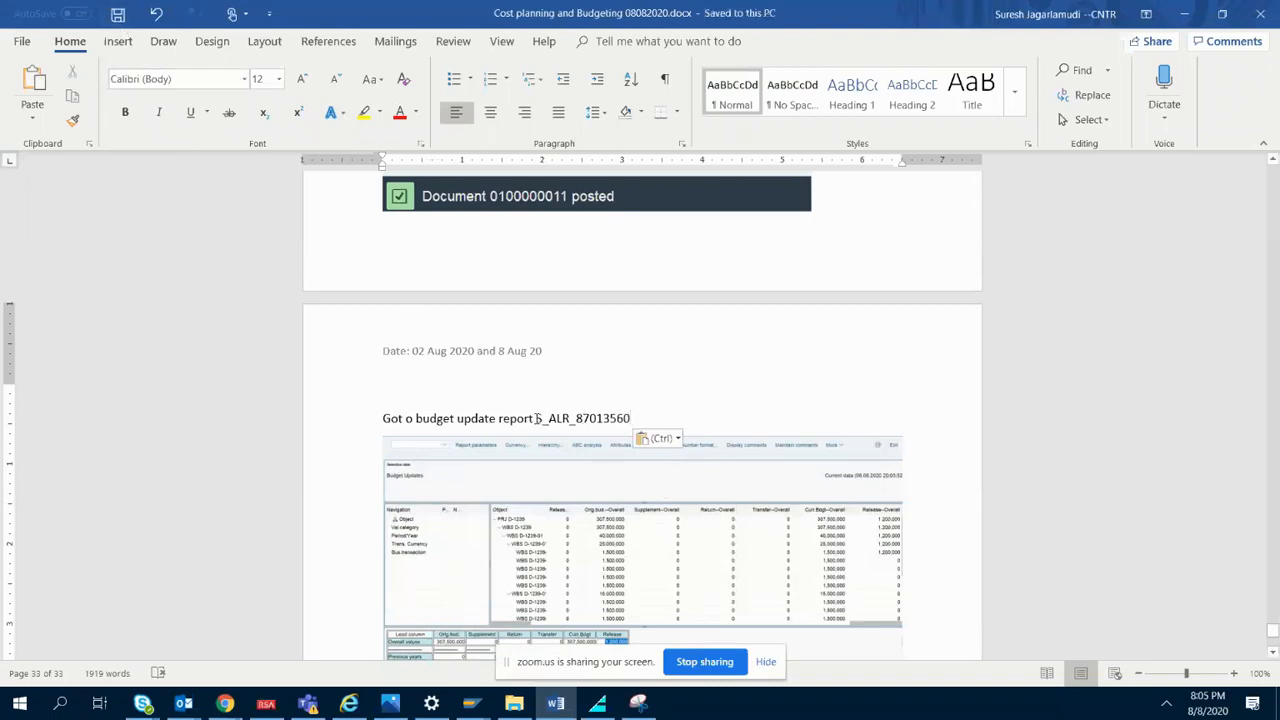
- Remove the empty line above "Got o budget update report S_ALR_87013560" and save the document
left_click_drag(537, 418, 630, 418)
left_click(644, 414)
left_click(476, 396)
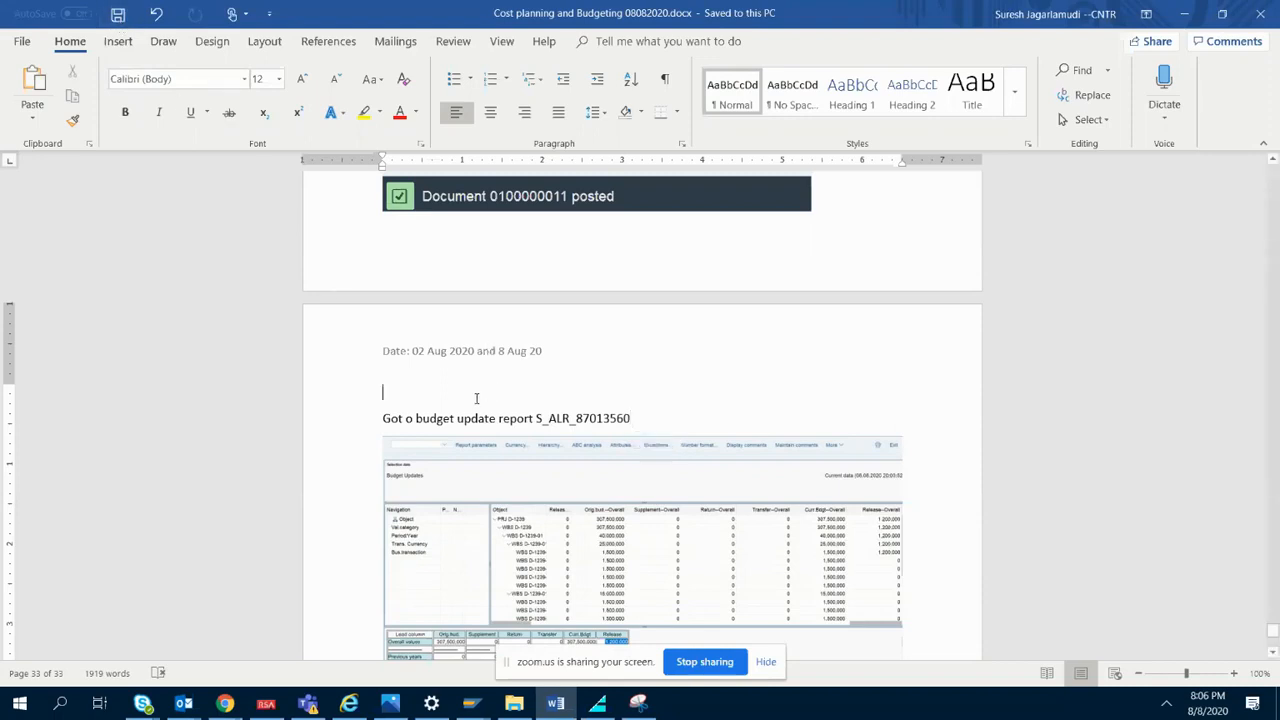
key("Delete")
left_click(548, 393)
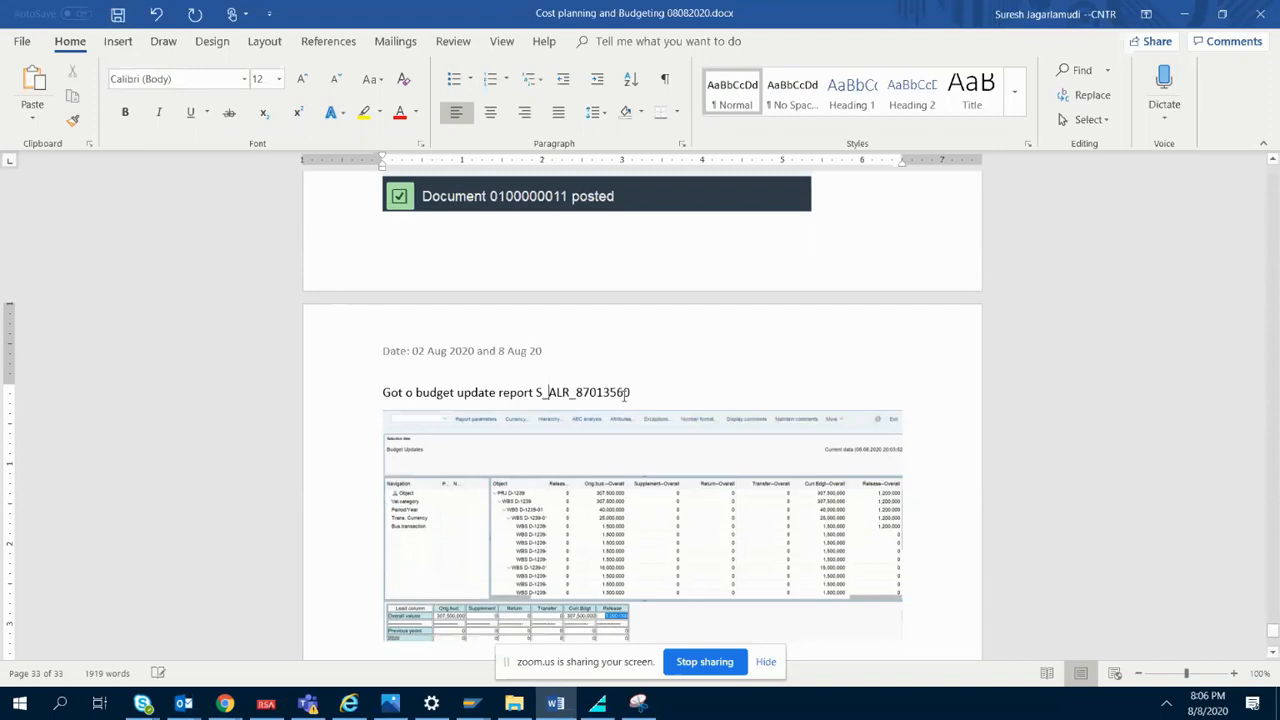
left_click_drag(634, 395, 634, 400)
left_click(632, 392)
left_click(119, 18)
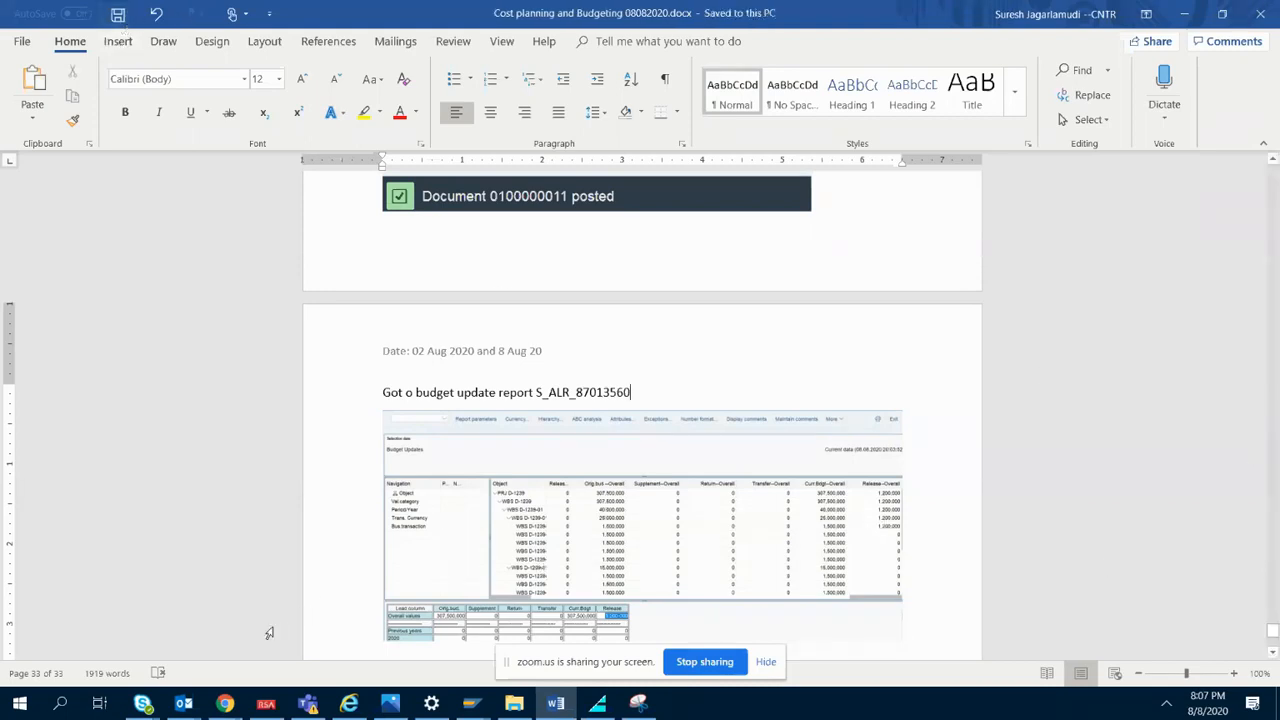
- Switch to the SAP PS Training Zoom meeting in Chrome
mouse_move(226, 703)
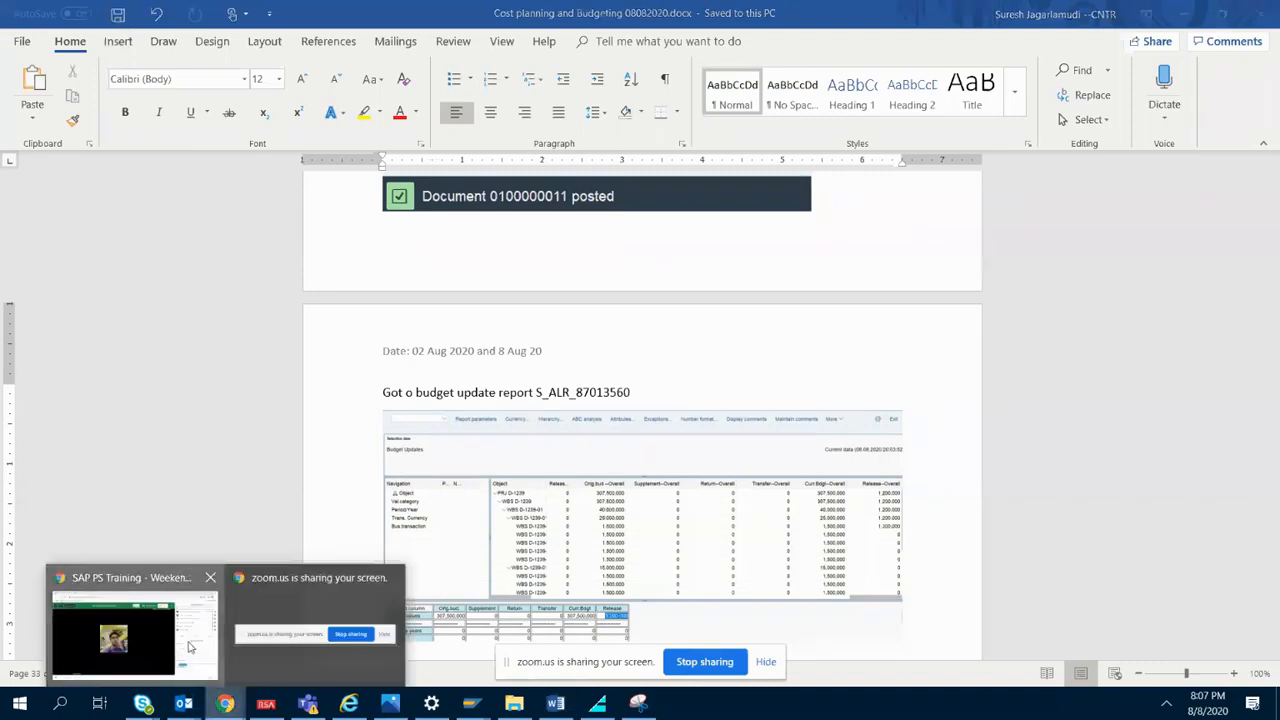
left_click(192, 648)
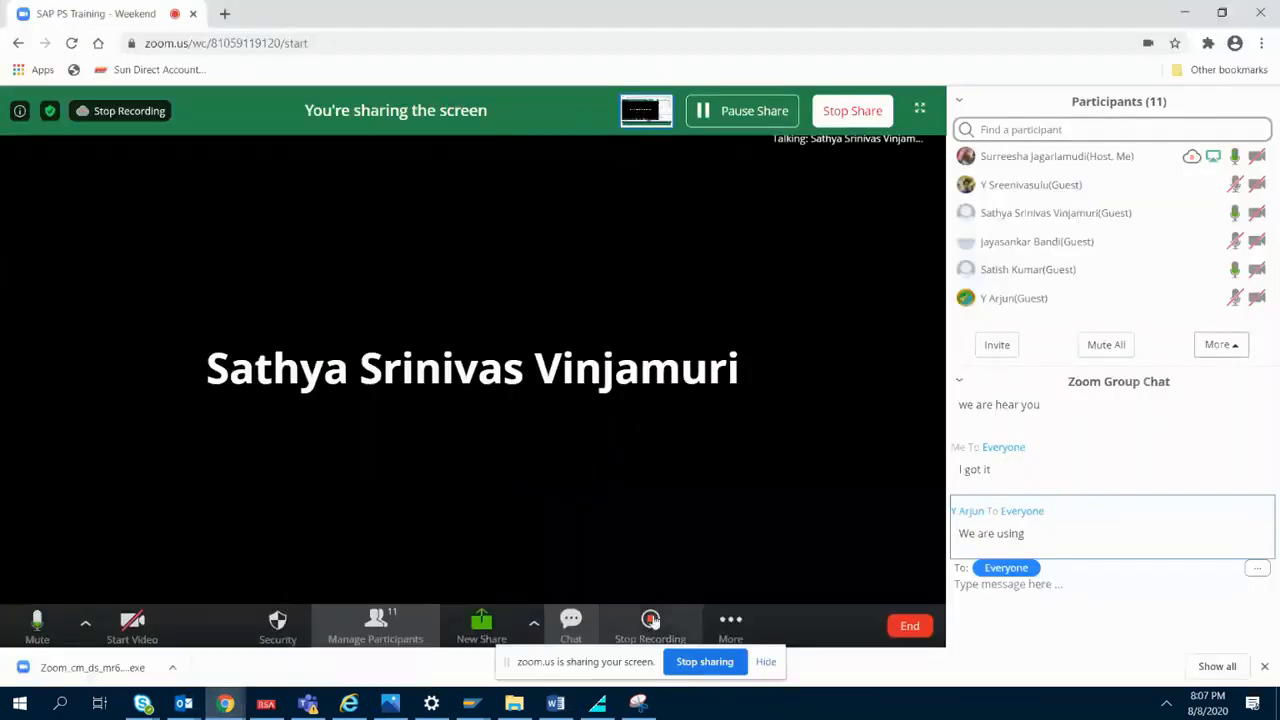